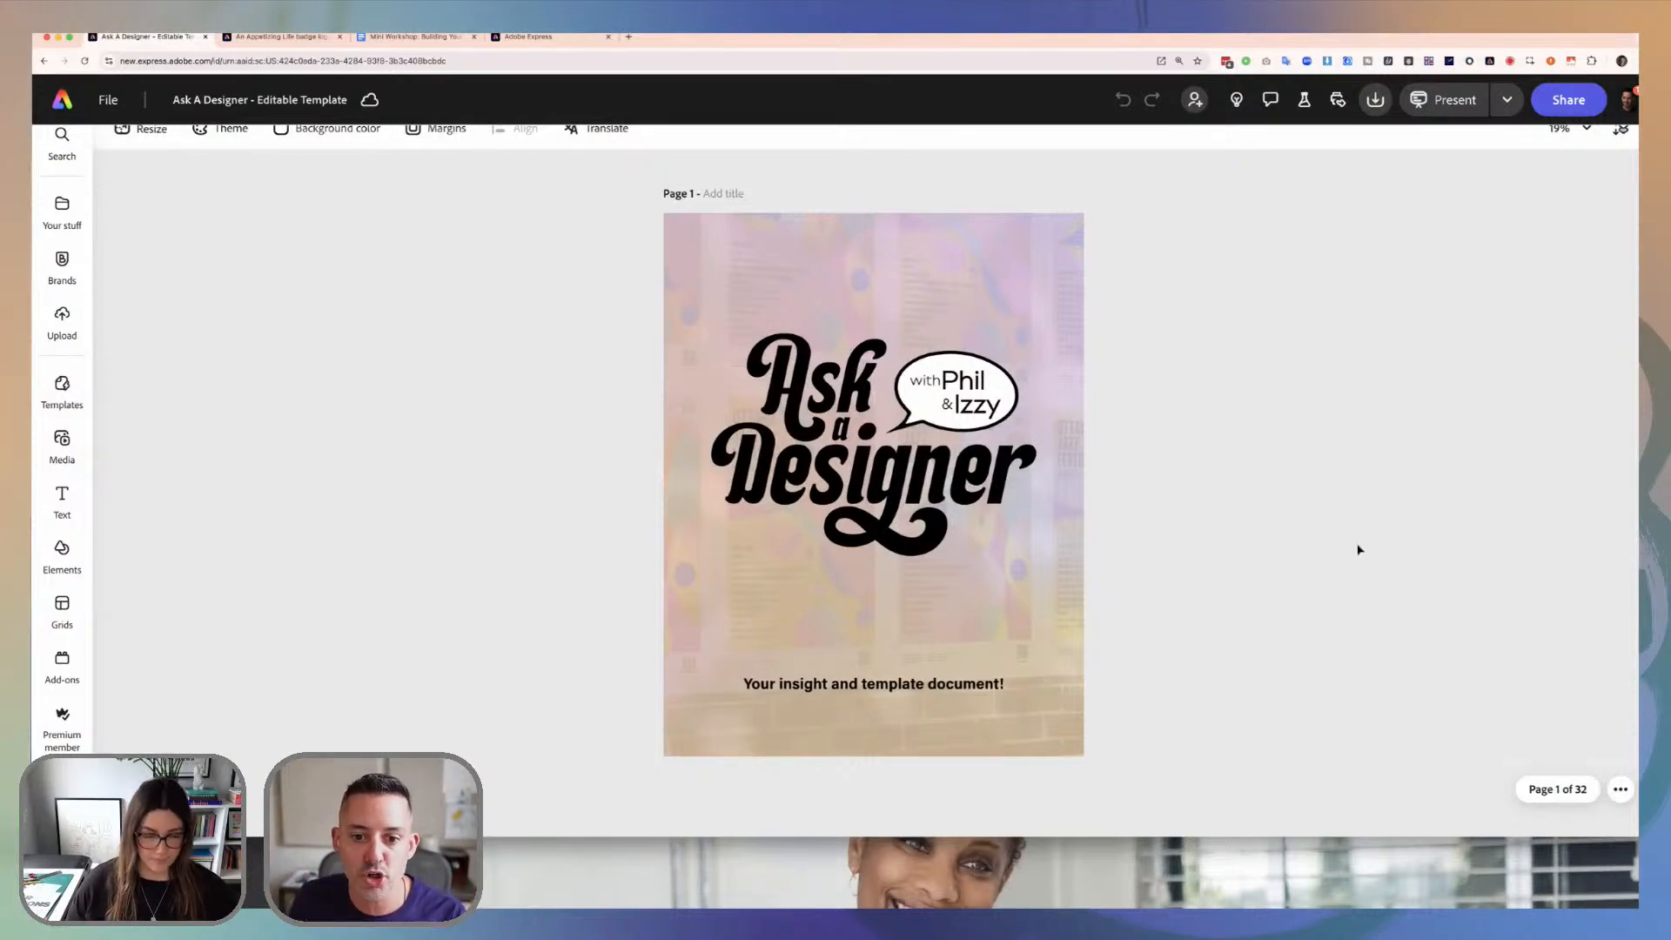
Step: Switch to the An Appetizing Life case study page and review its logo, mockups, brand patterns and color palette before returning to Adobe Express
key("ctrl+Right")
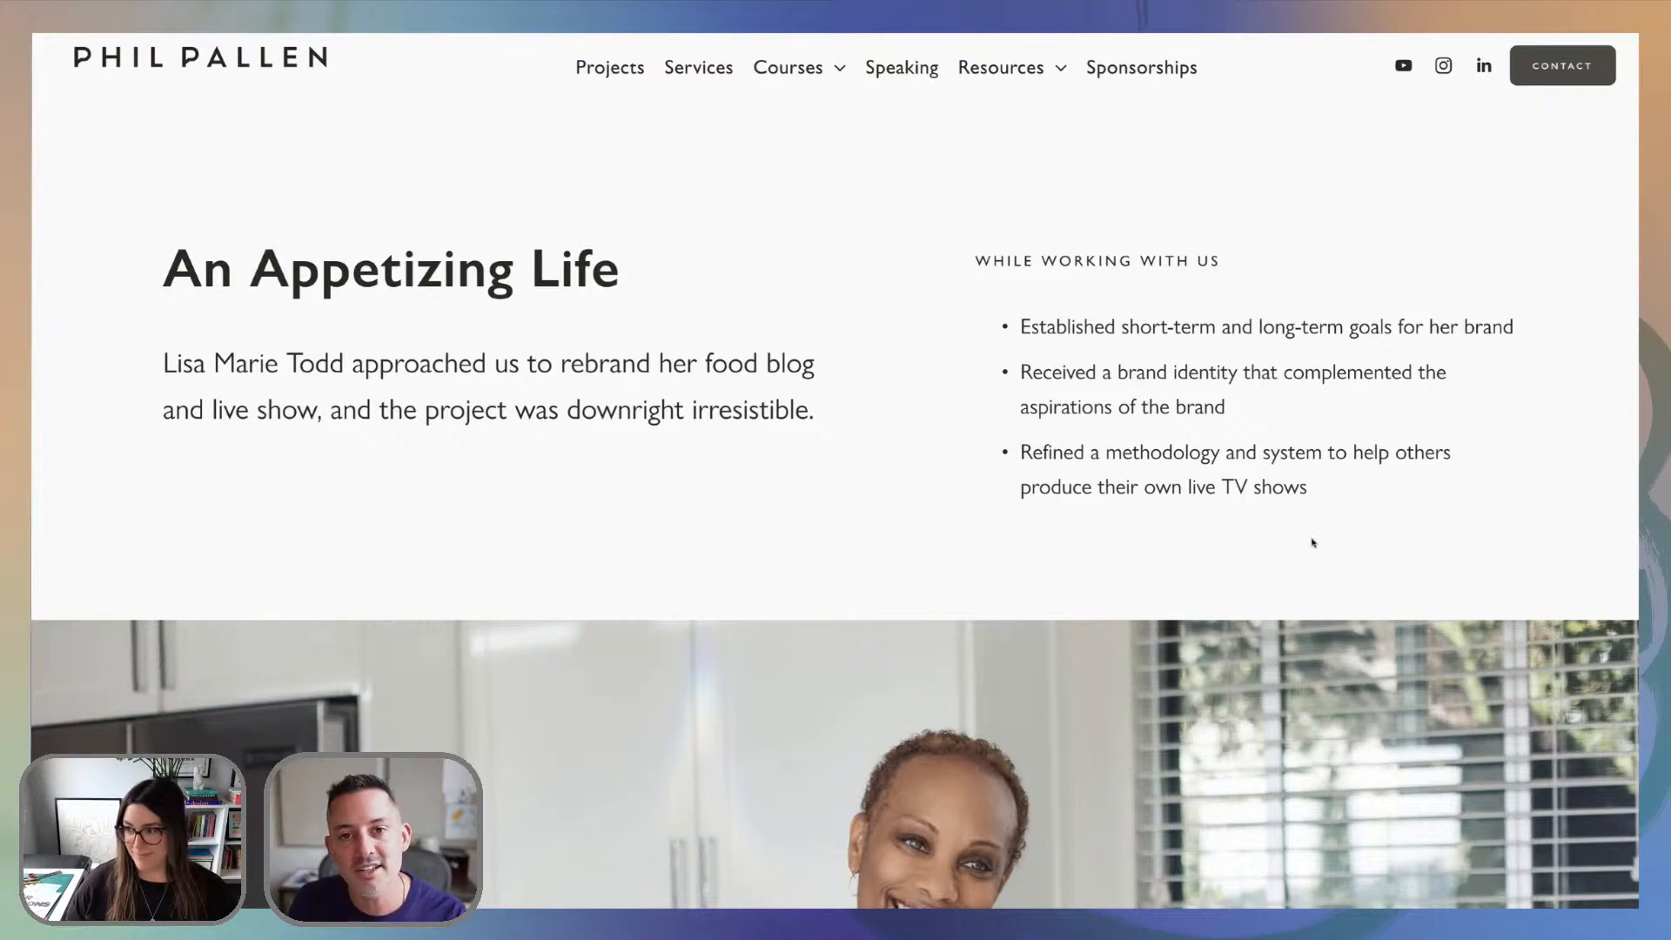
scroll(1313, 543, "down", 8)
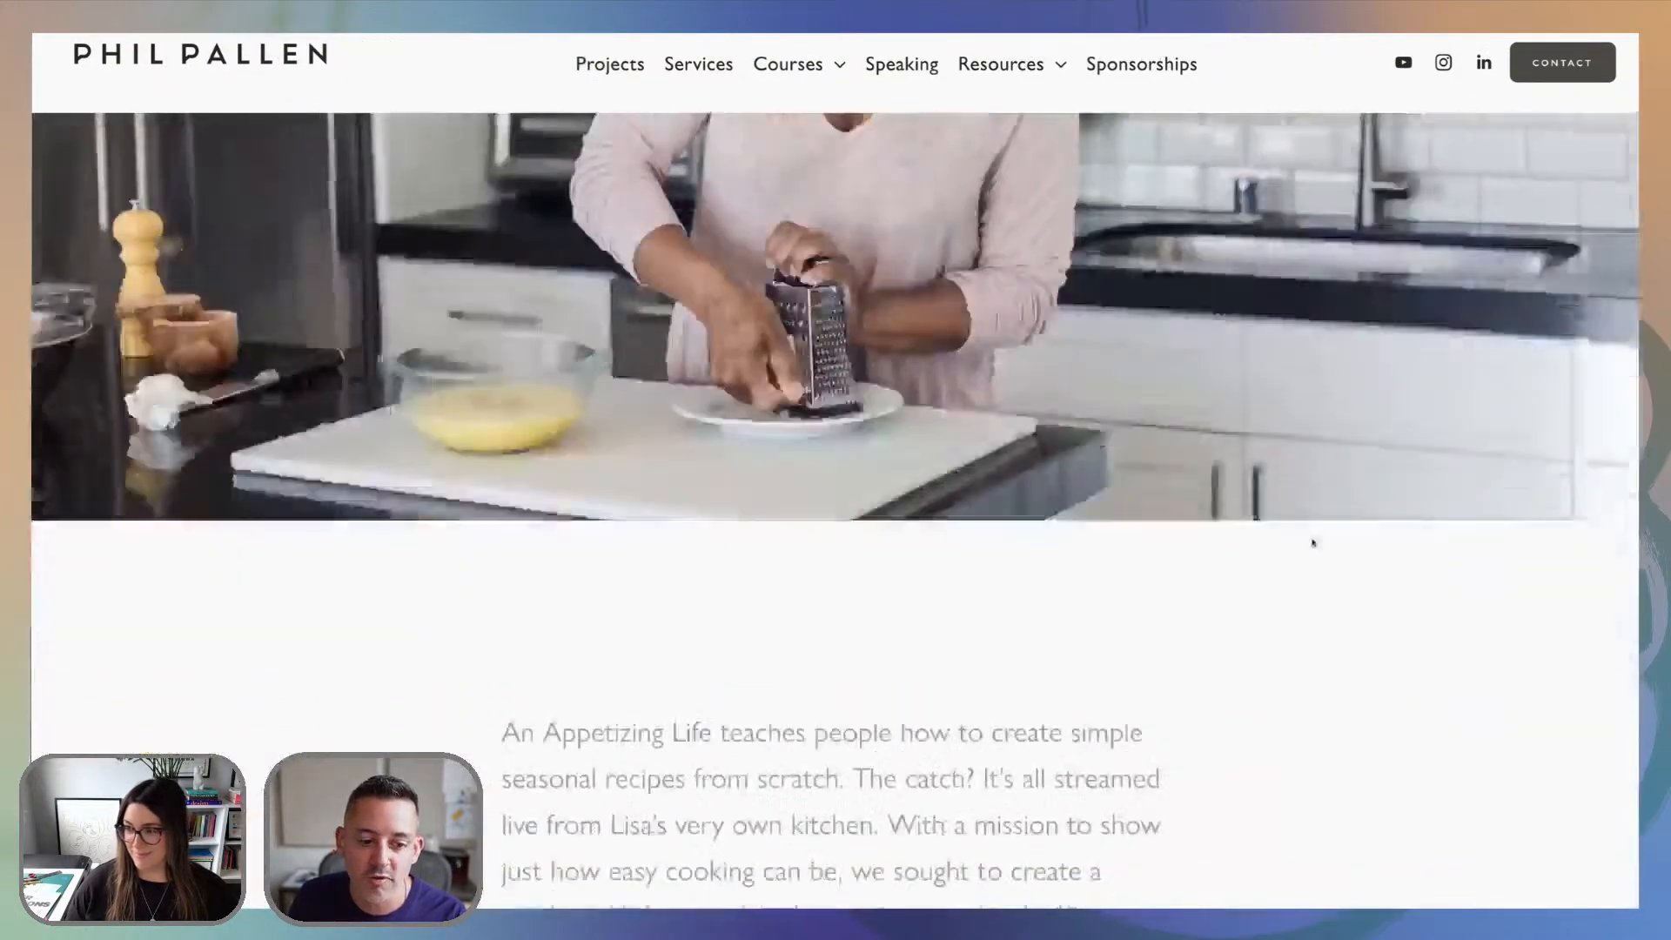
scroll(1312, 543, "down", 10)
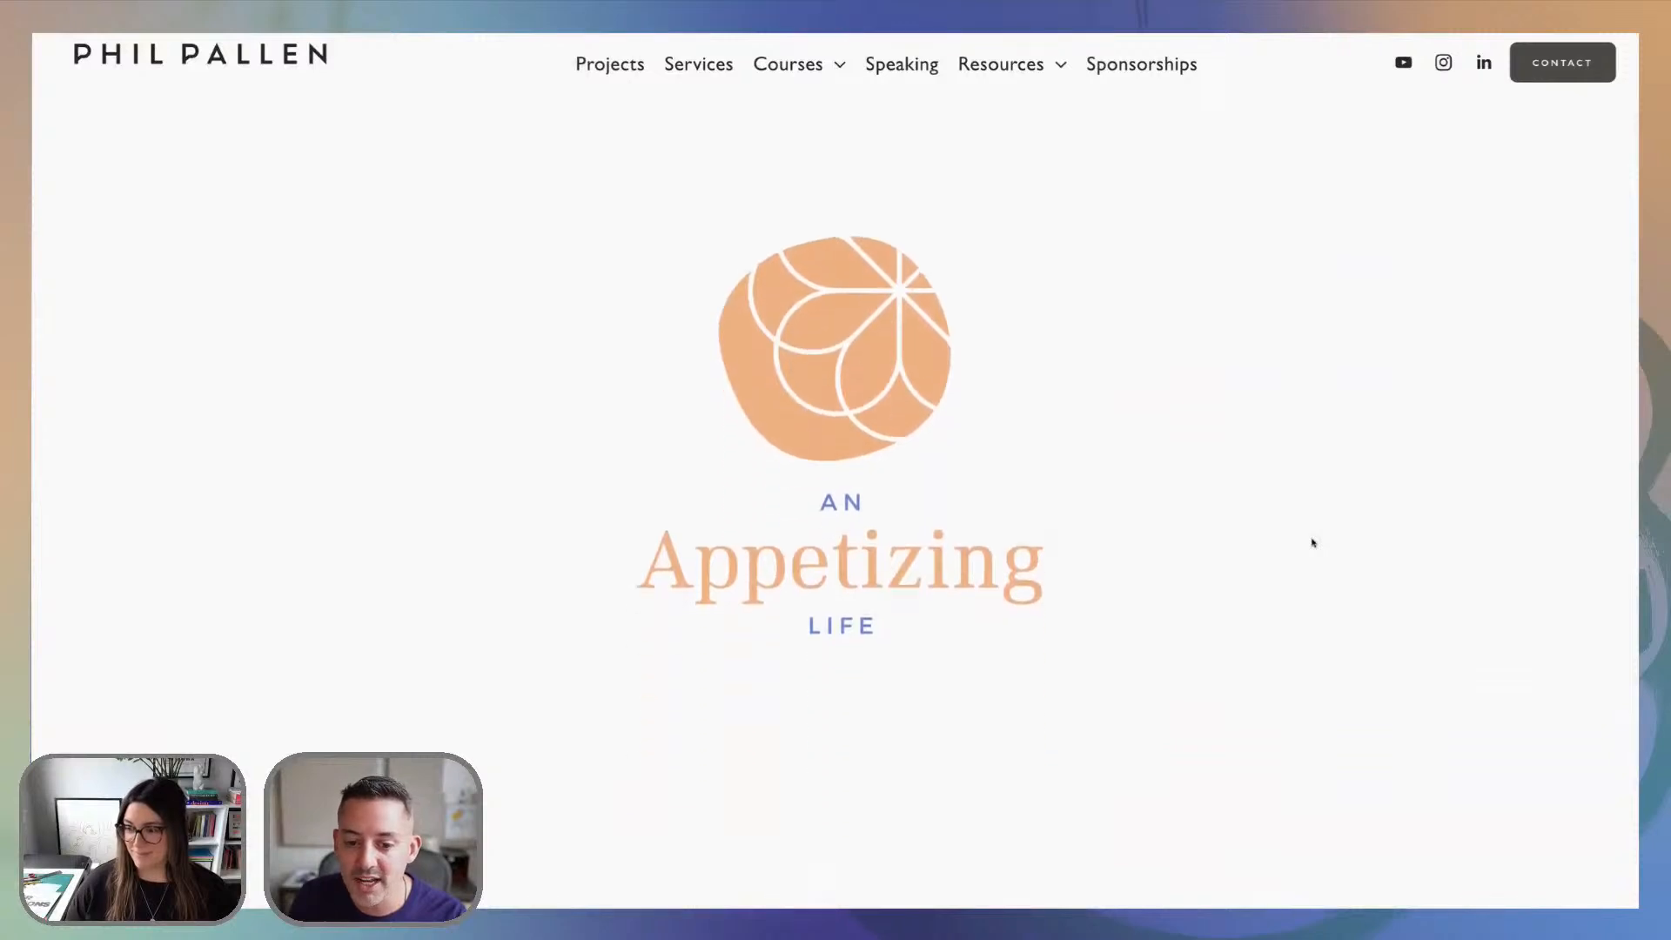
scroll(1312, 543, "down", 5)
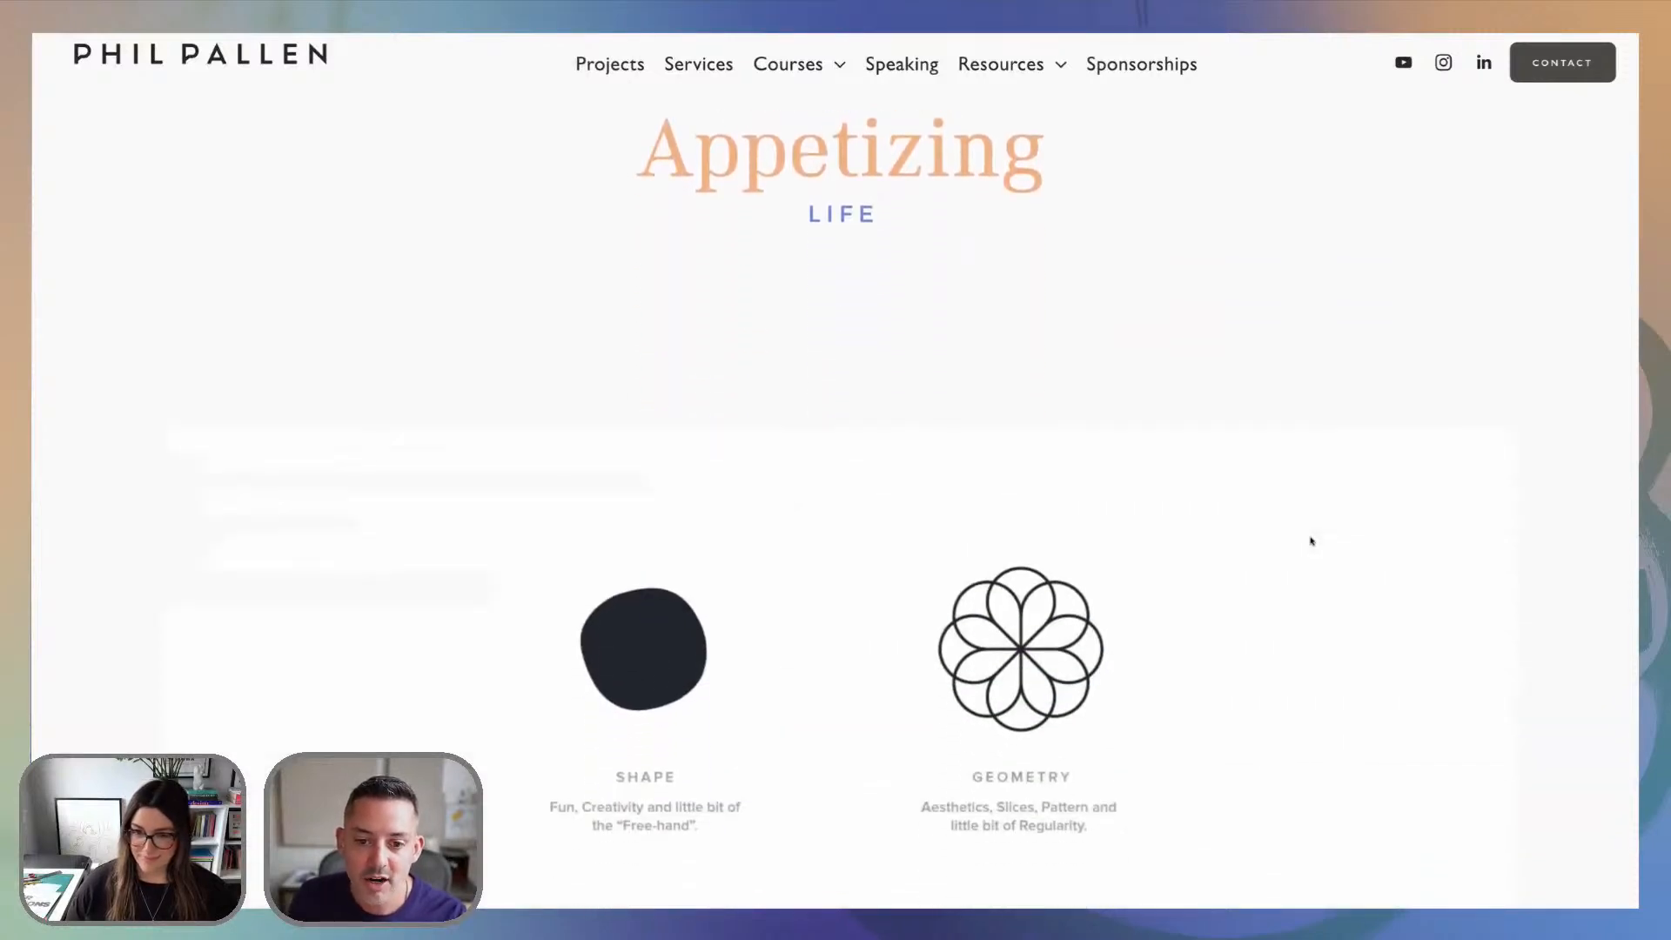
scroll(1313, 541, "up", 2)
scroll(1312, 542, "down", 6)
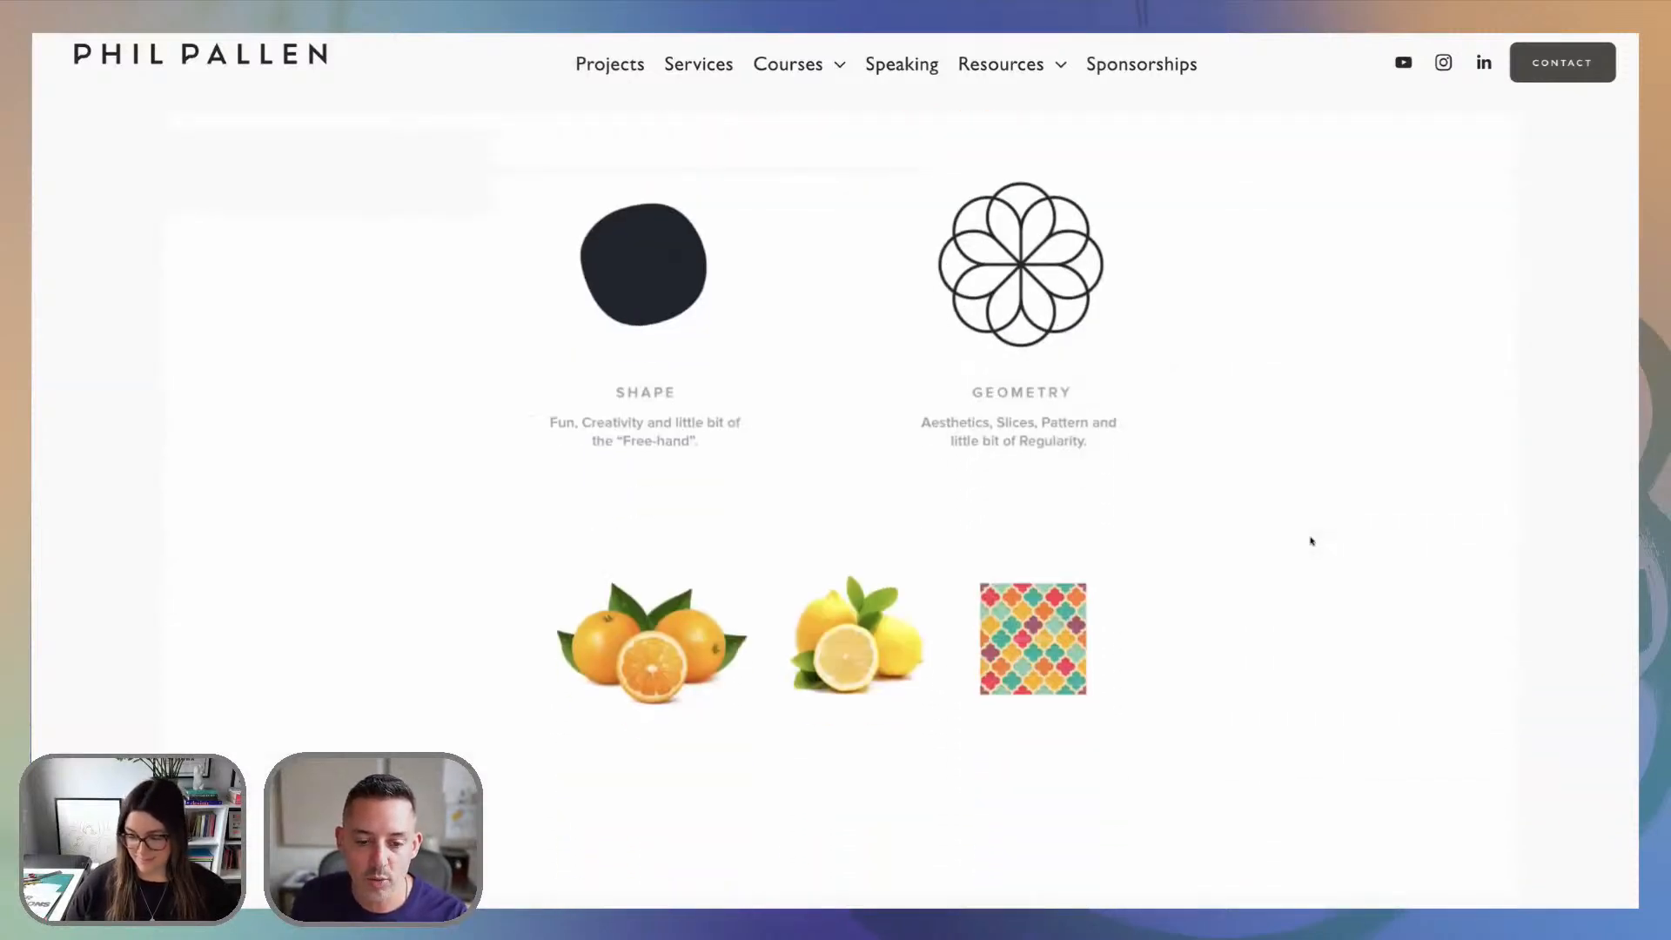
scroll(1311, 541, "down", 10)
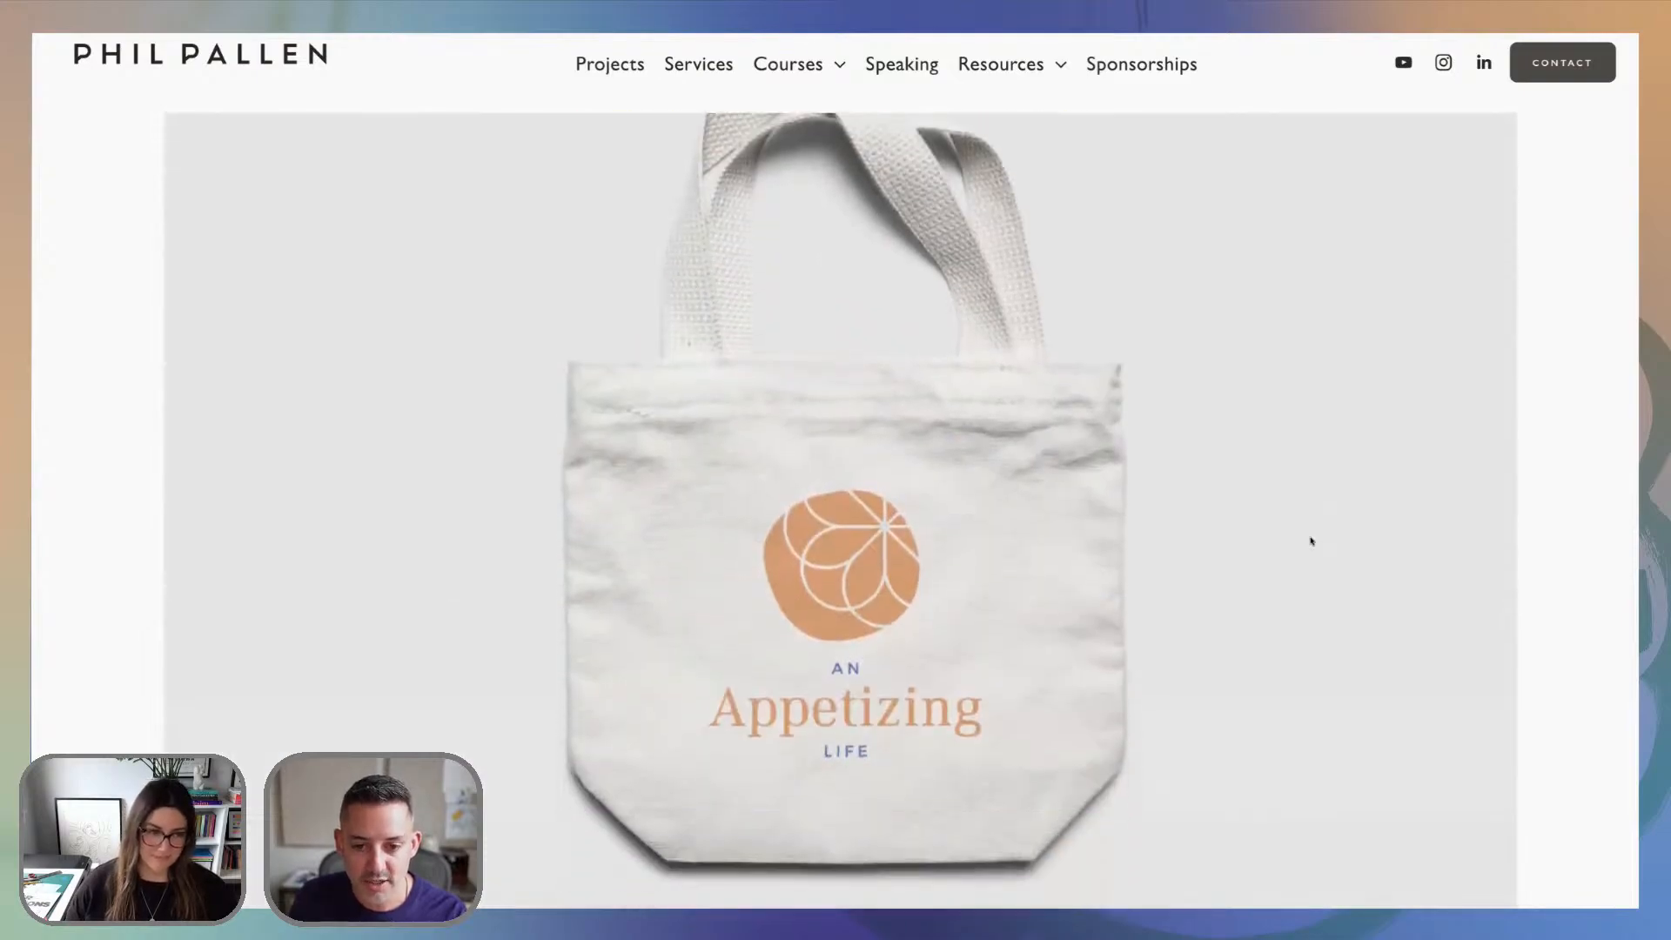
scroll(1312, 541, "down", 10)
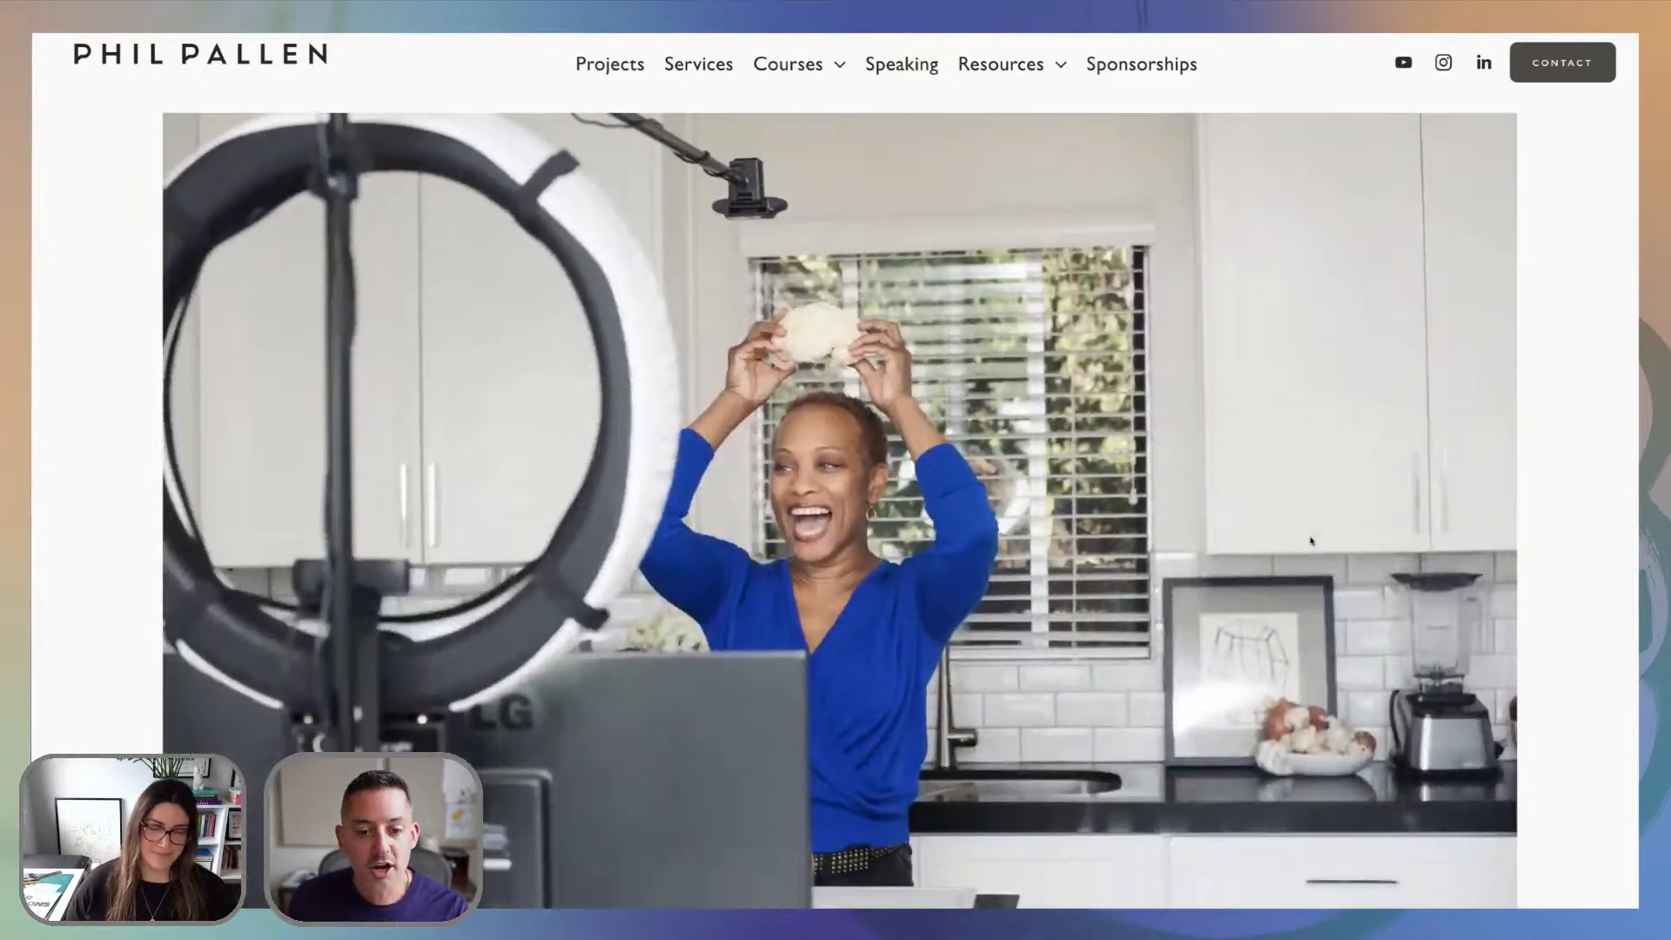
scroll(1311, 541, "down", 10)
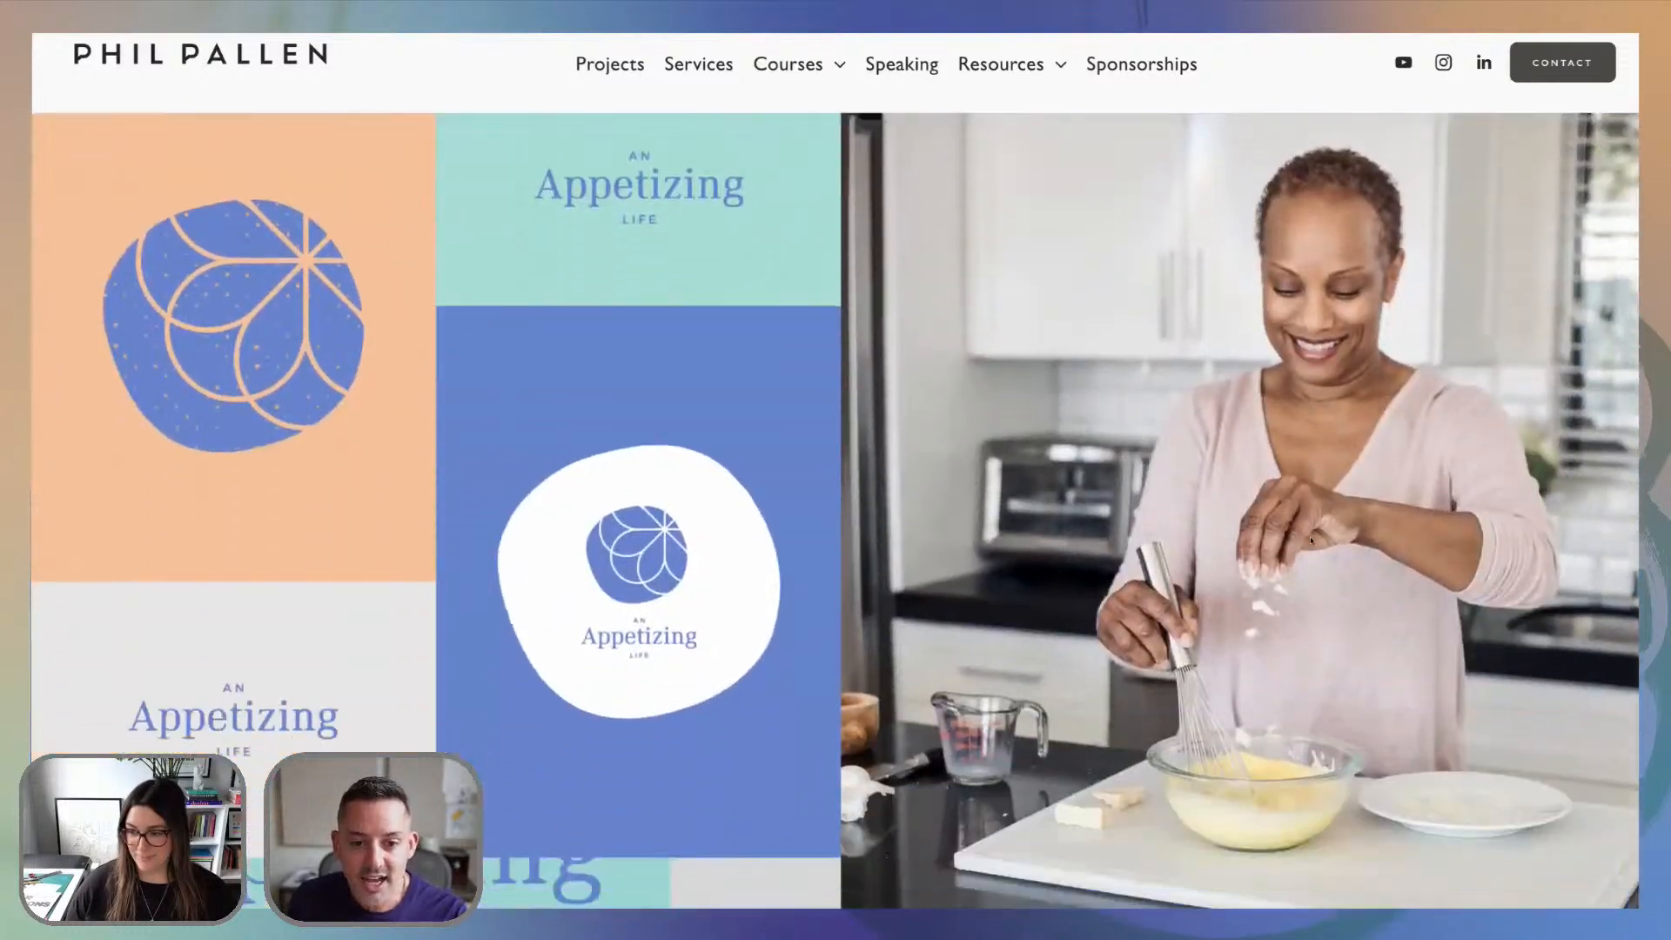
scroll(1311, 541, "down", 10)
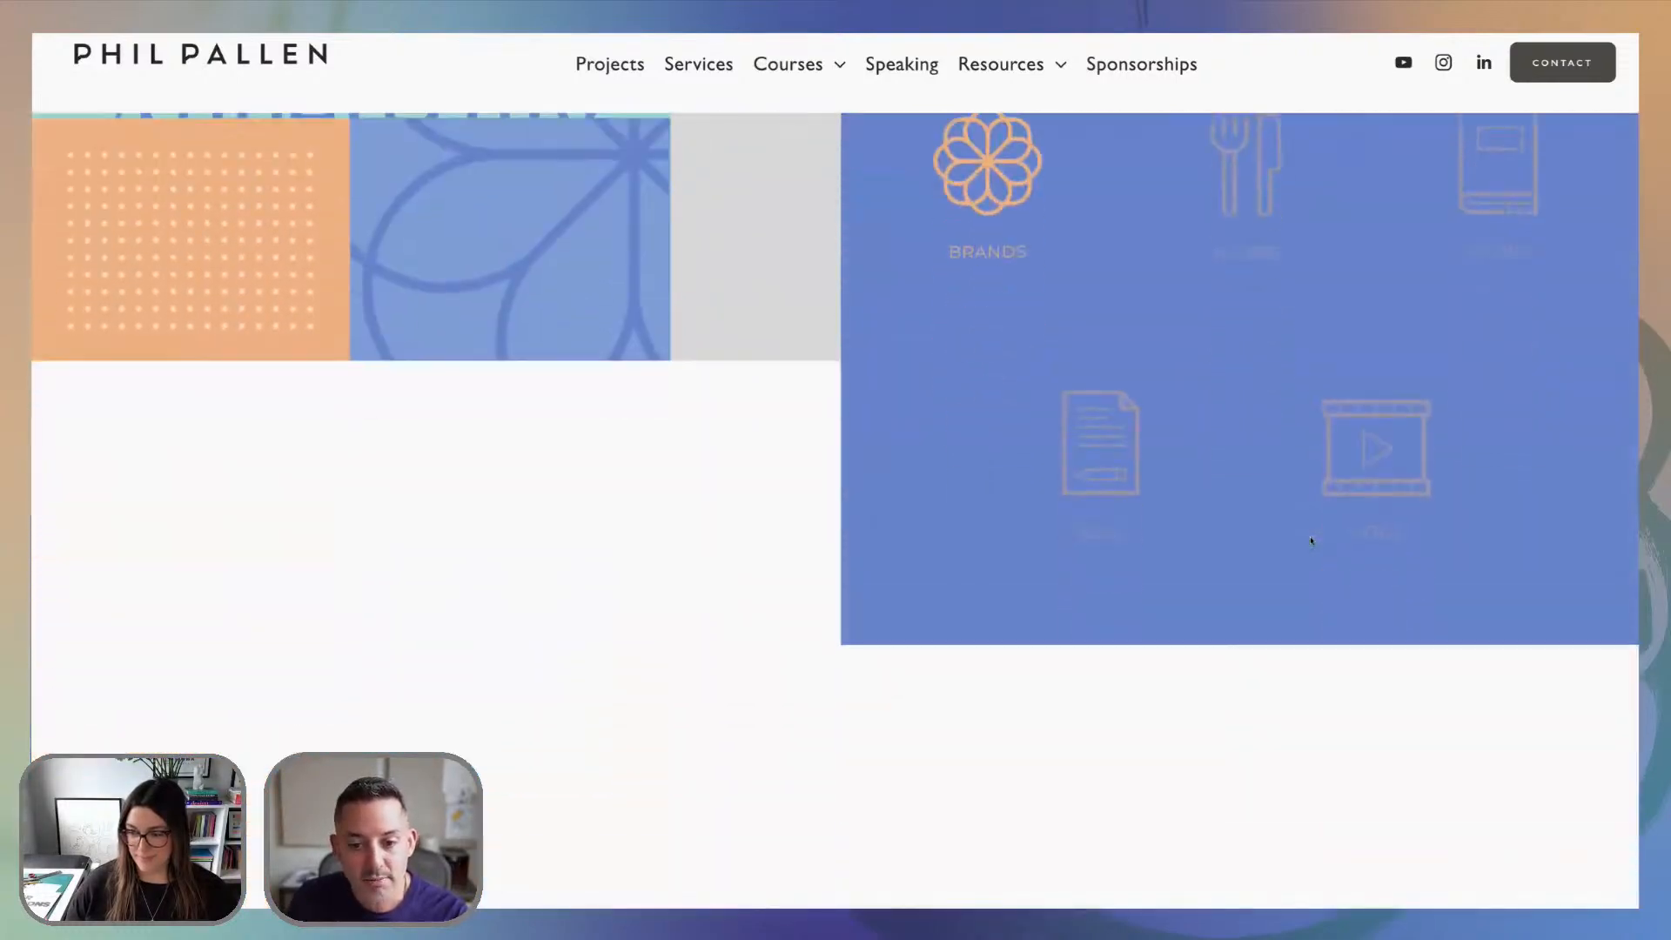
scroll(1311, 542, "down", 10)
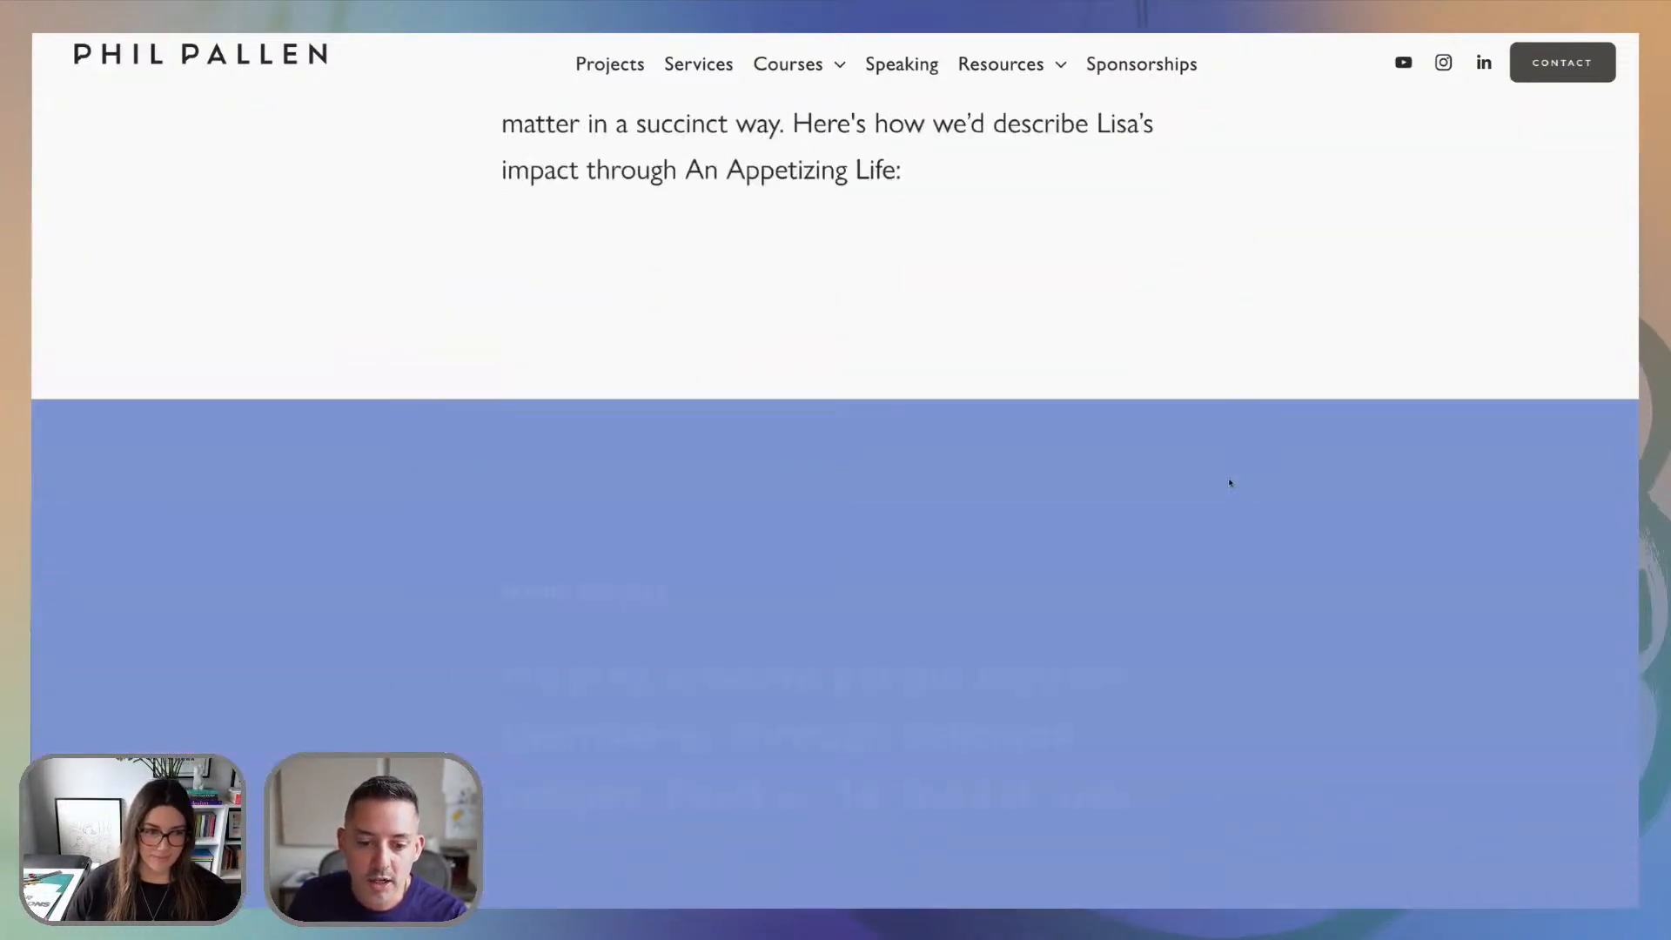
scroll(1230, 482, "down", 10)
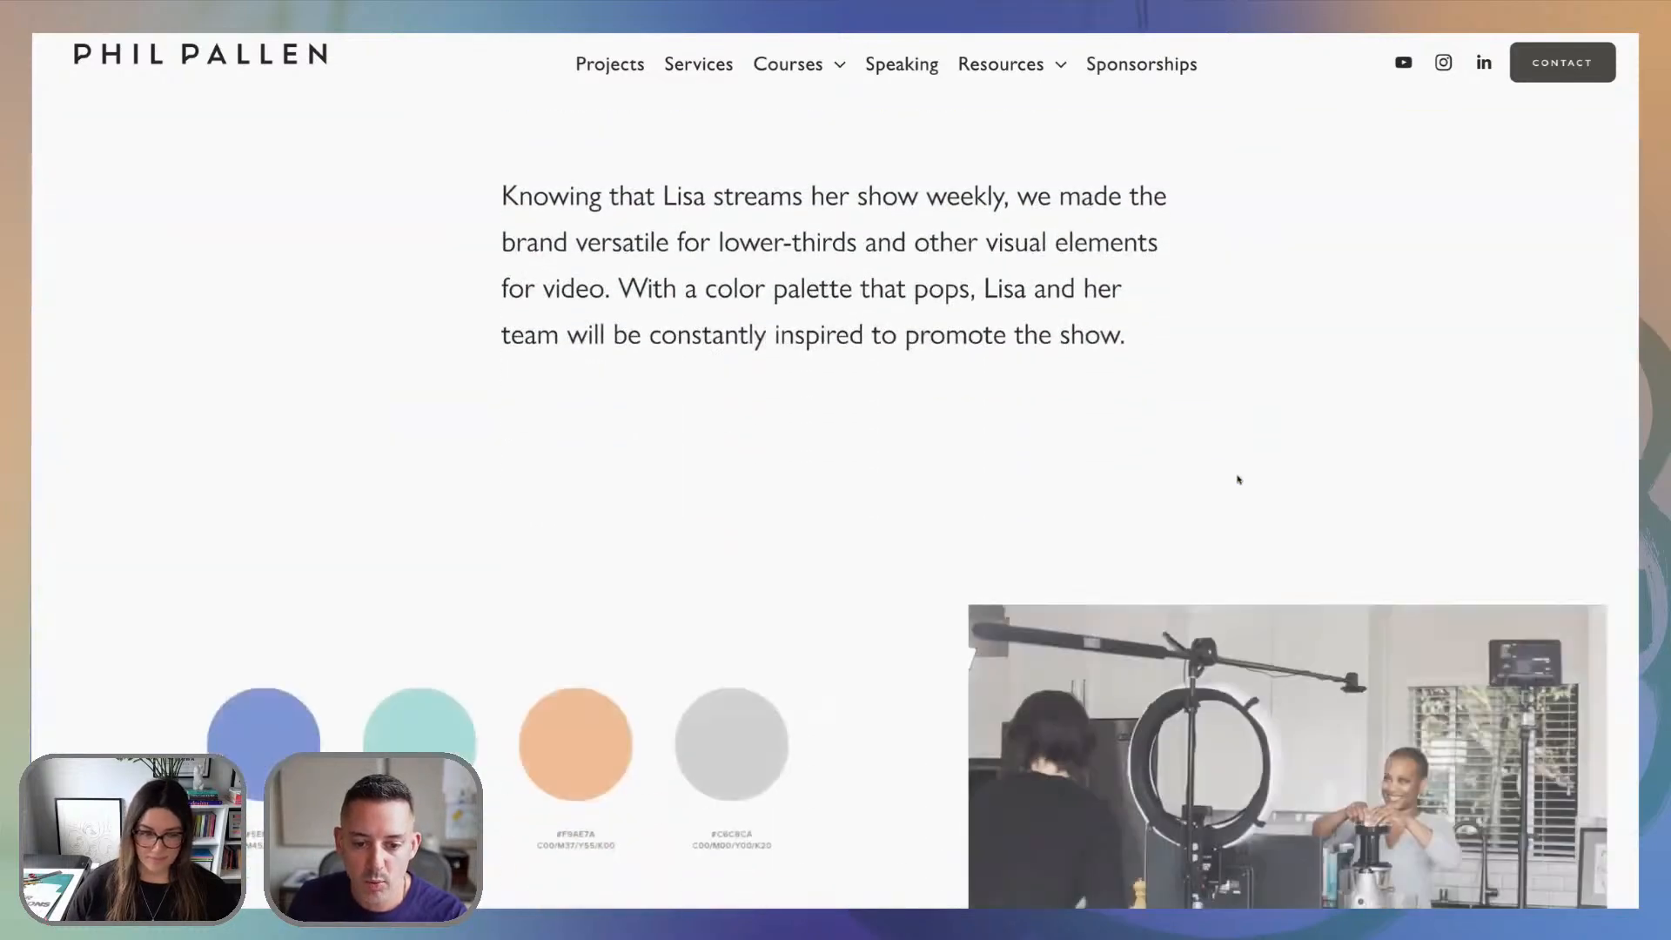
scroll(1245, 474, "down", 3)
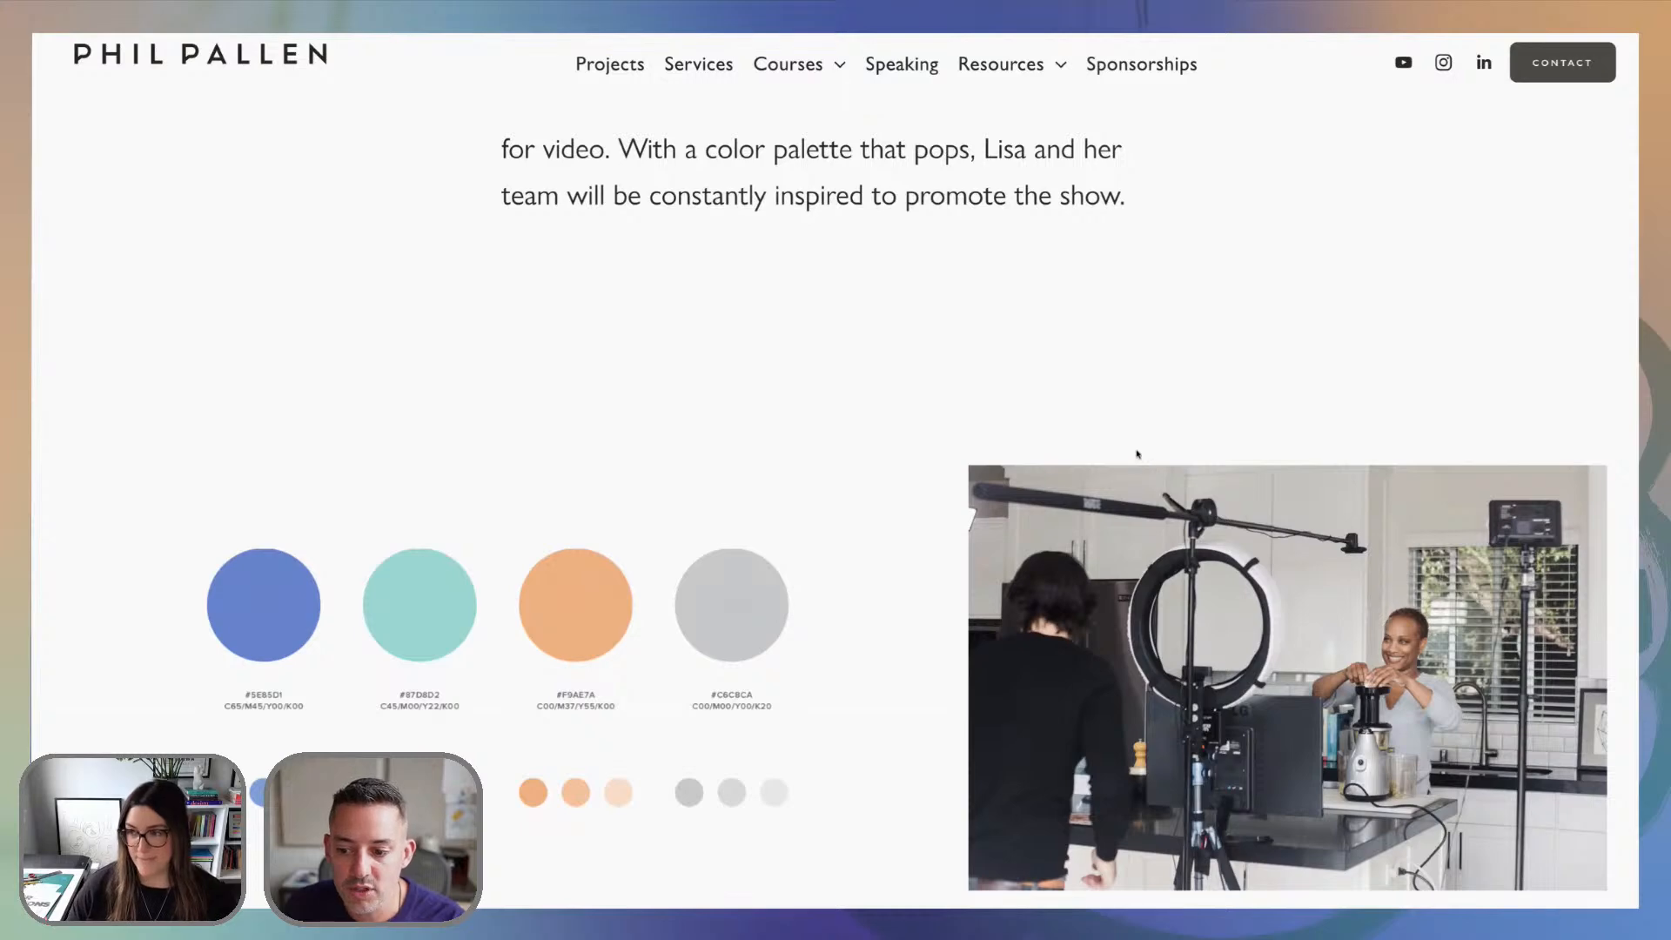
key("ctrl+Left")
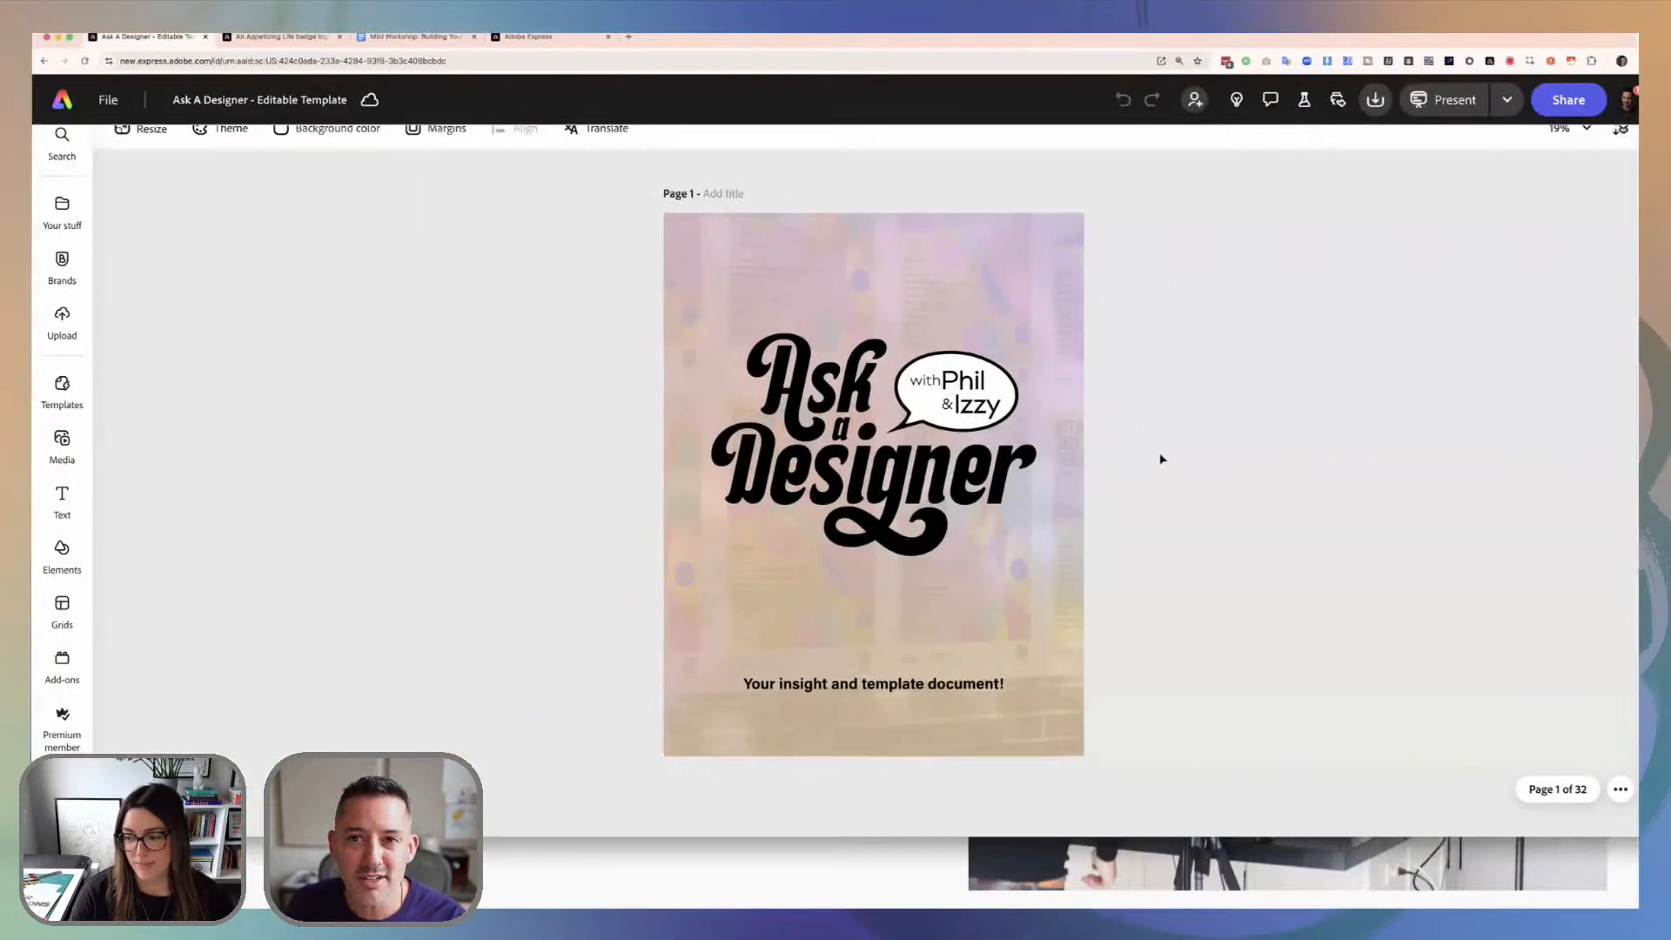
Step: Open the An Appetizing Life badge logo design, then skim the Mini Workshop document's title, target audience, duration and format
left_click(280, 36)
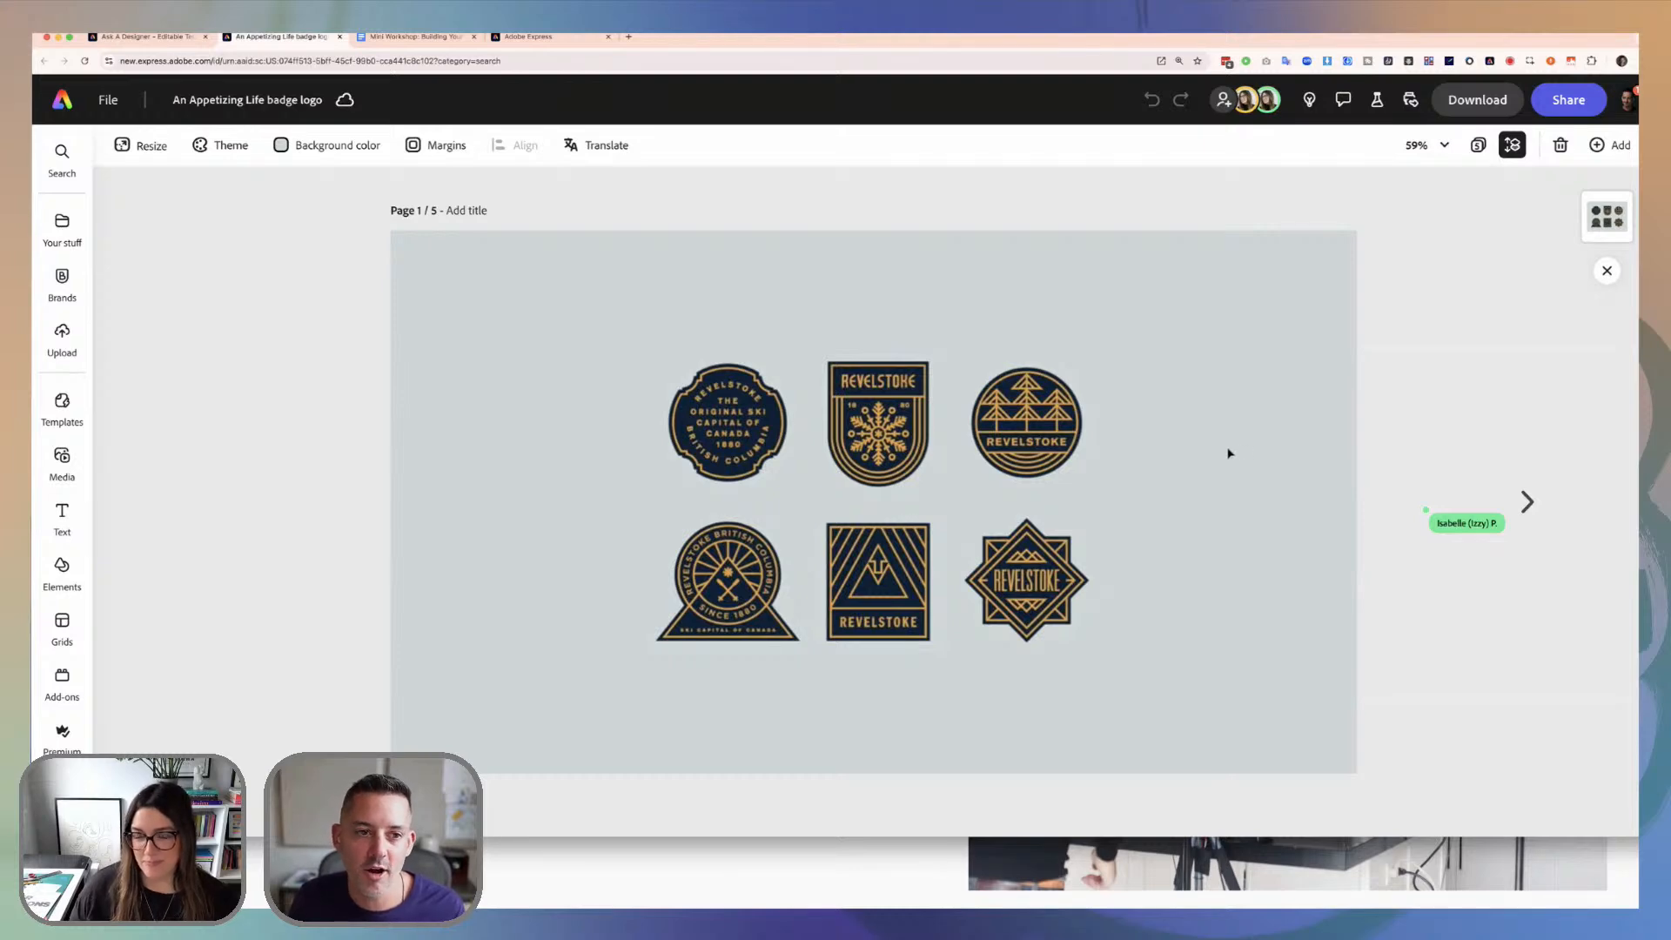
left_click(416, 36)
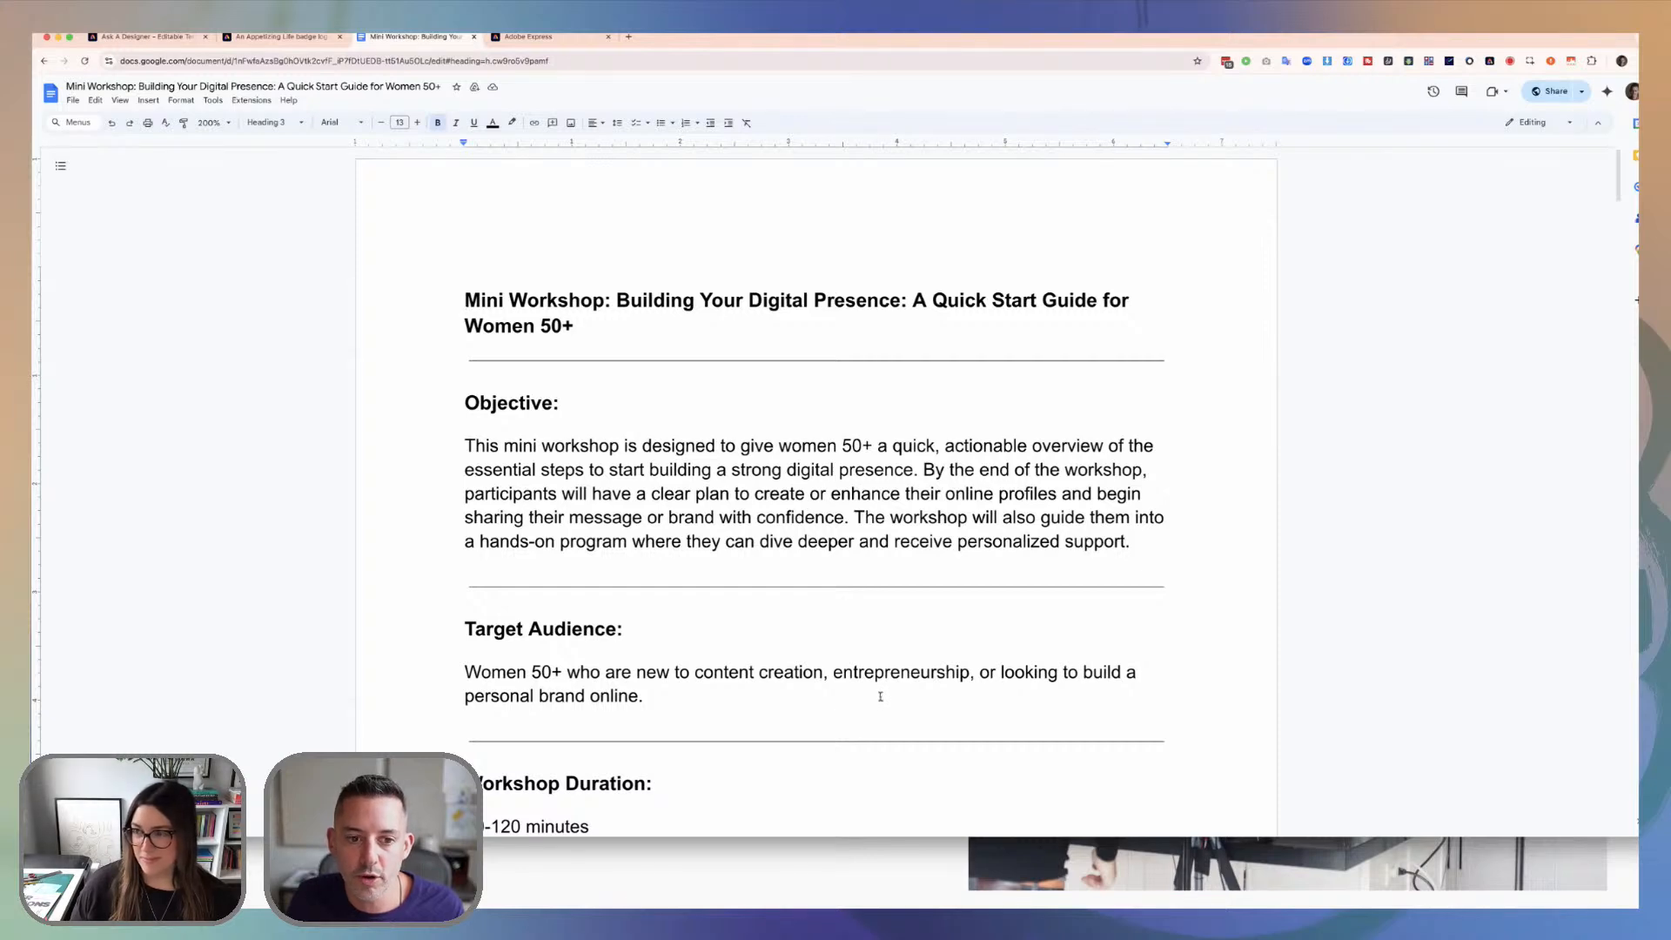
left_click_drag(576, 326, 461, 299)
left_click(509, 300)
scroll(888, 521, "down", 4)
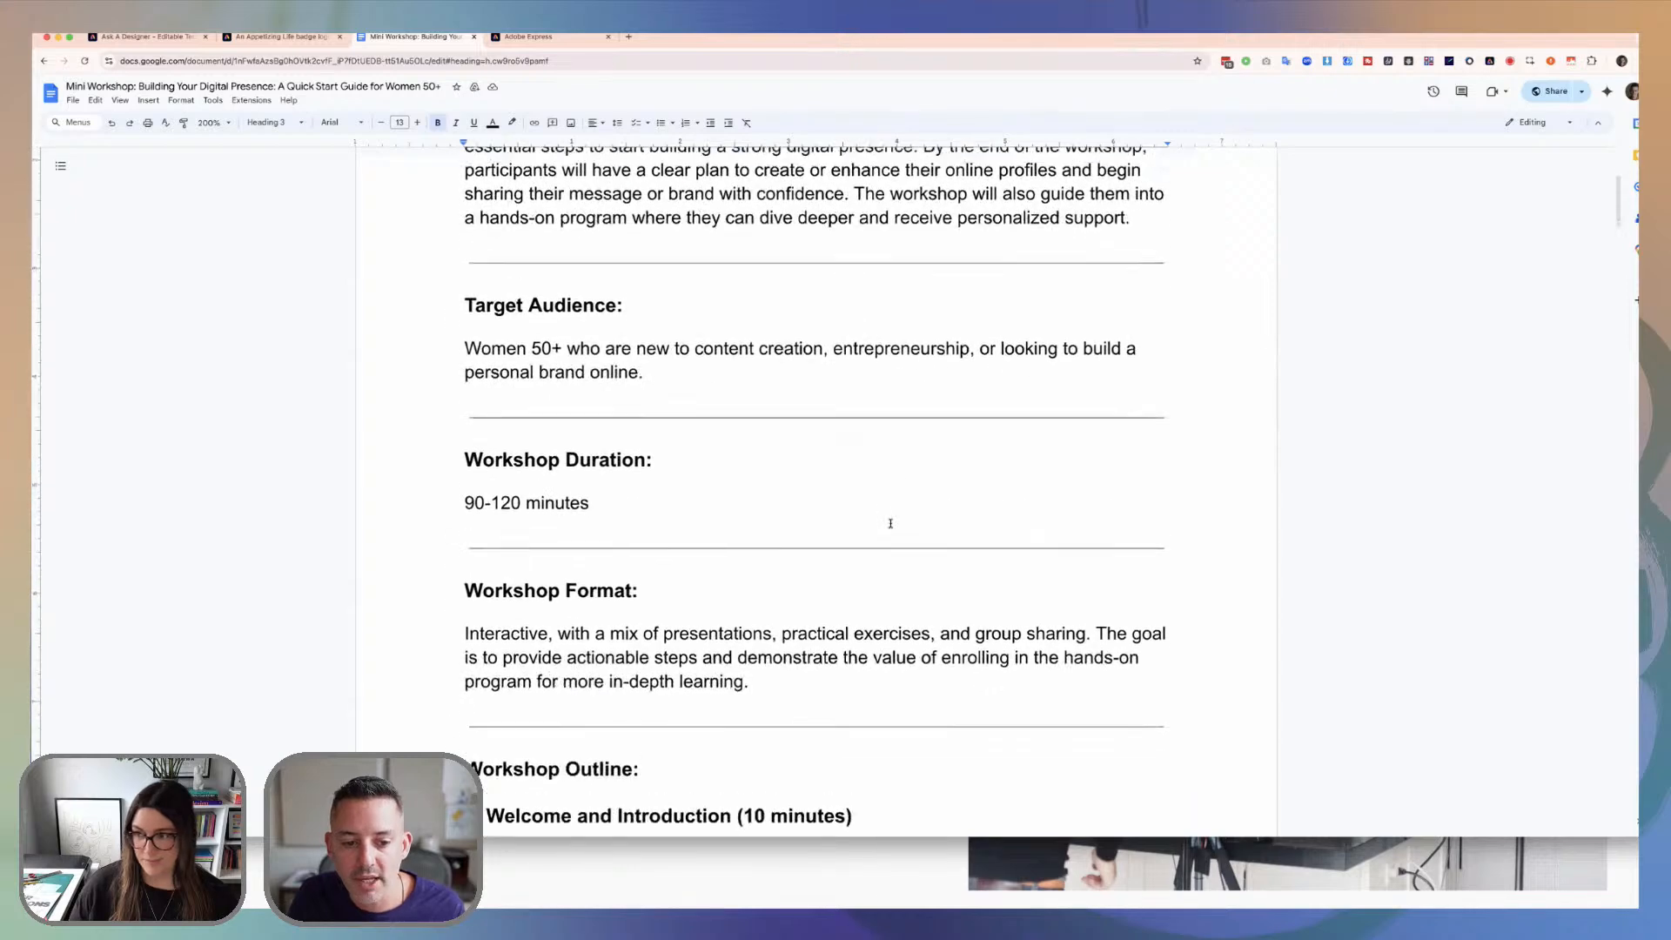
scroll(888, 521, "up", 4)
Step: Return to the badge logo design and go through its badge reference pages to the blank page 5
left_click(315, 37)
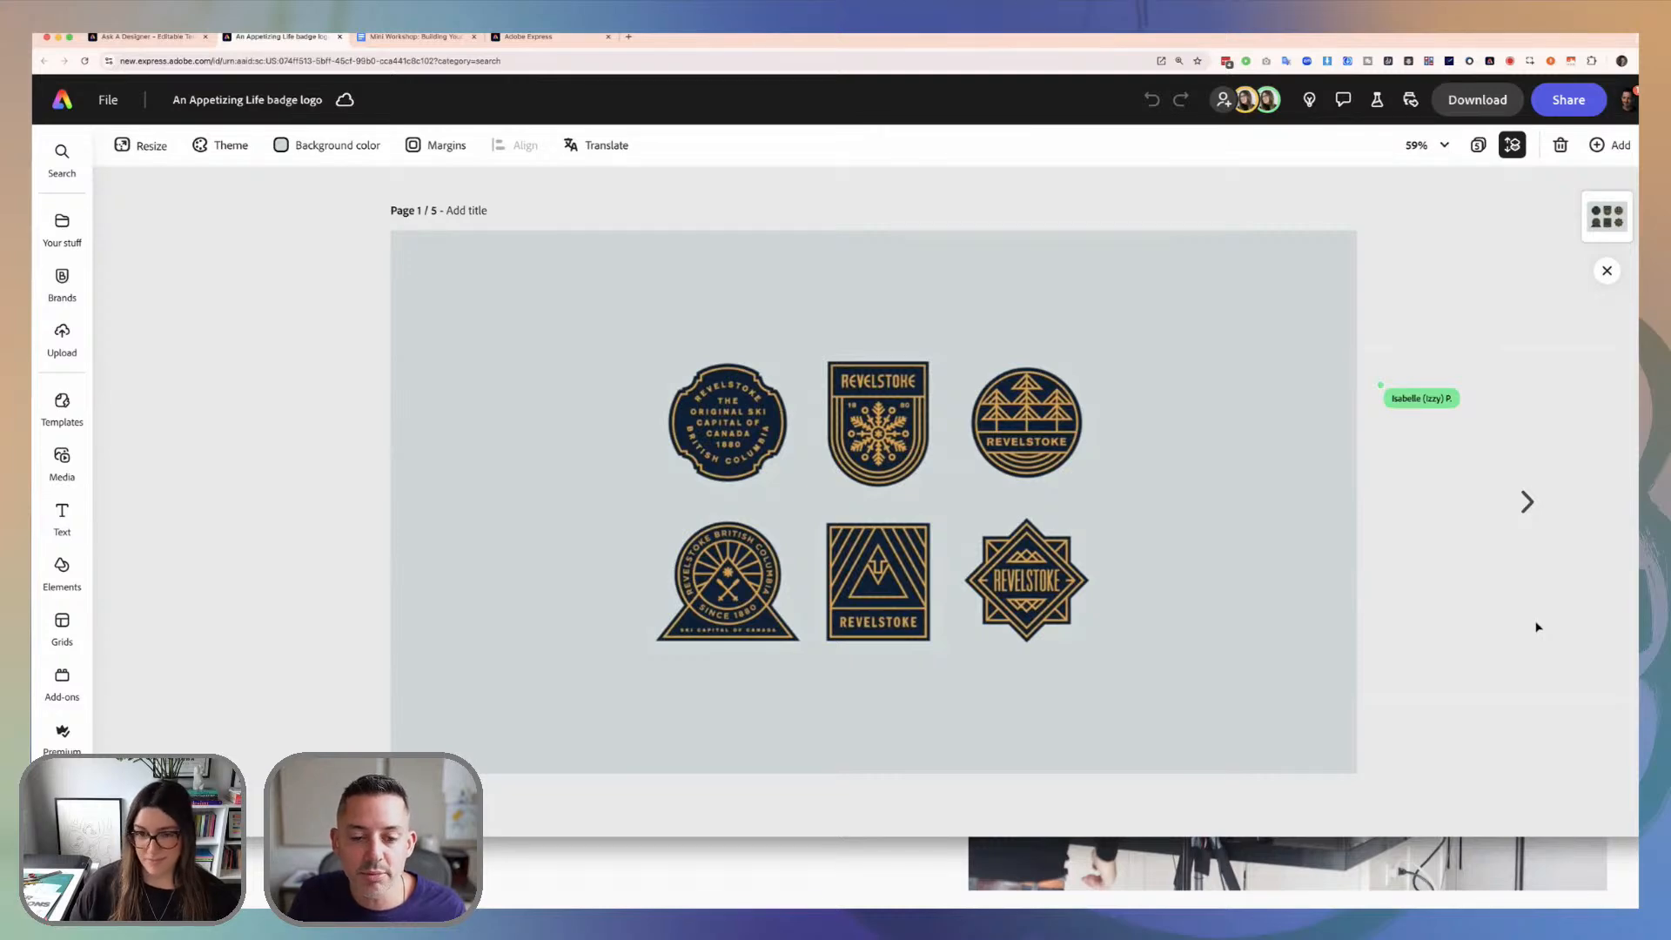
left_click(1524, 510)
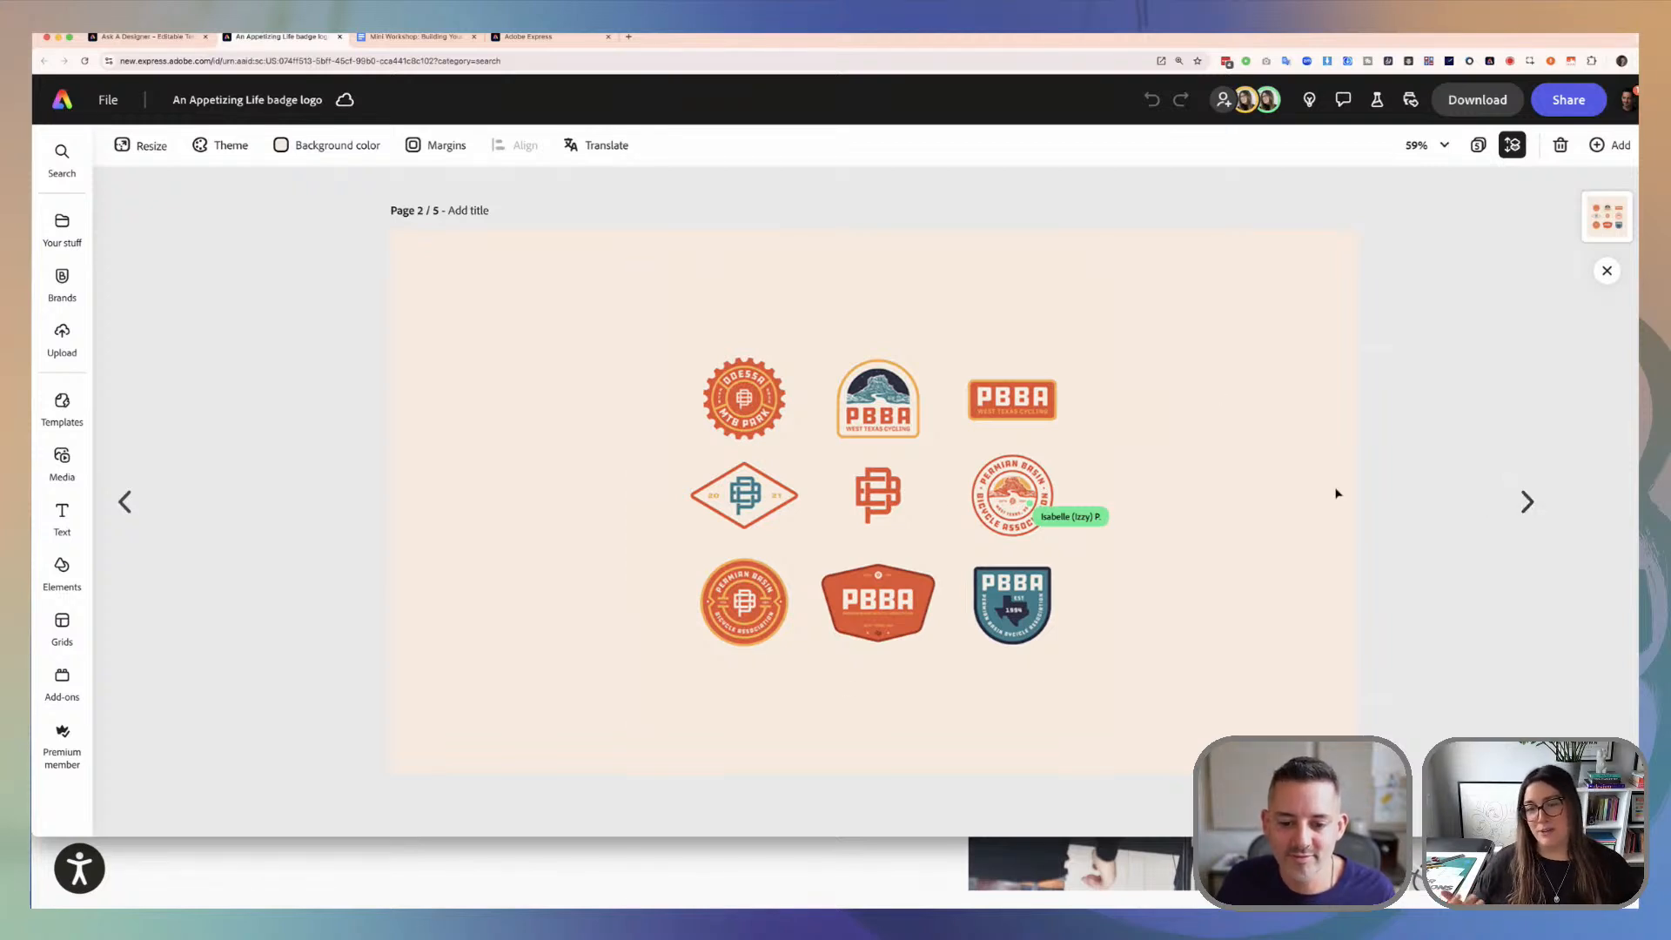
left_click(1529, 505)
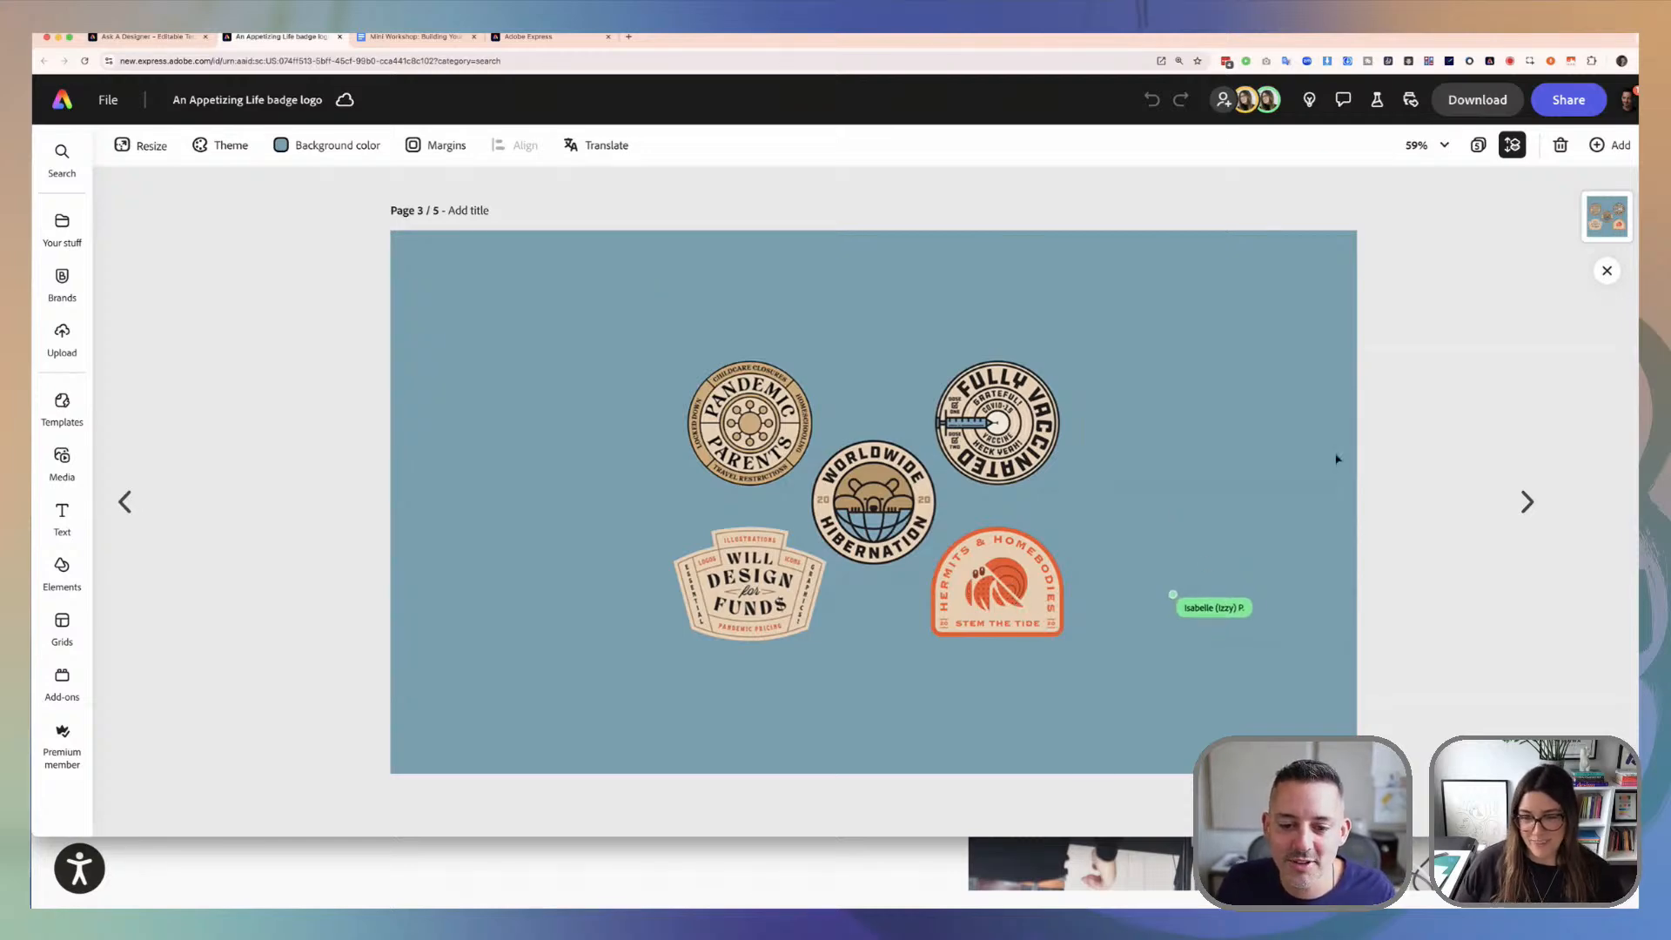
left_click(1526, 503)
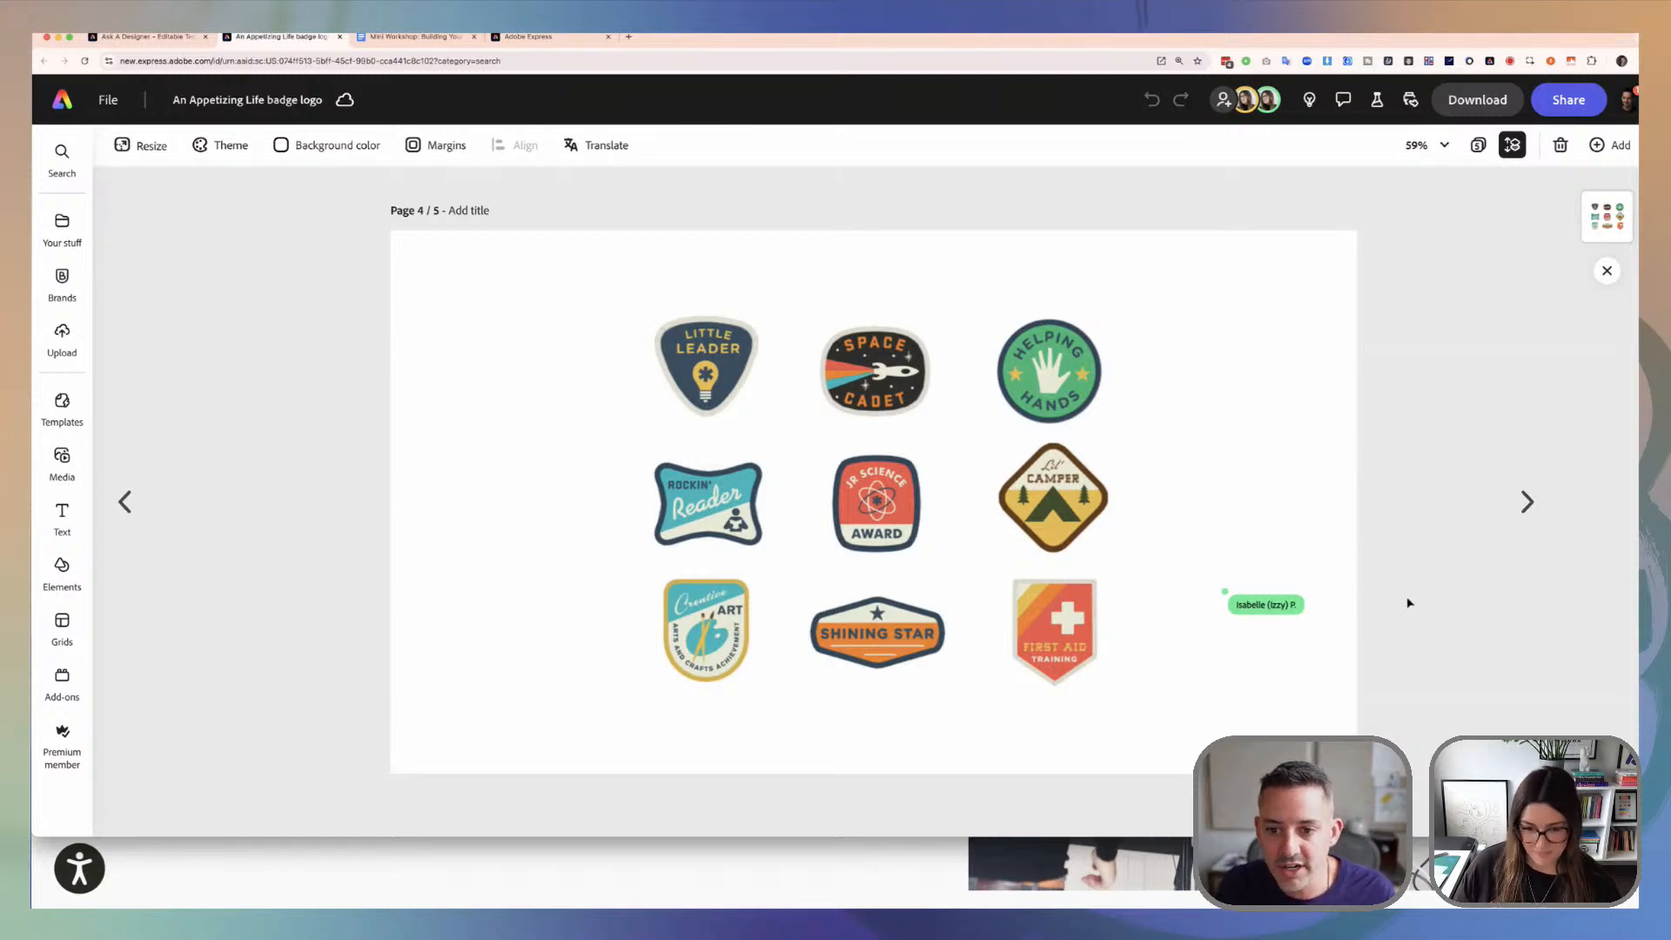
left_click(1527, 503)
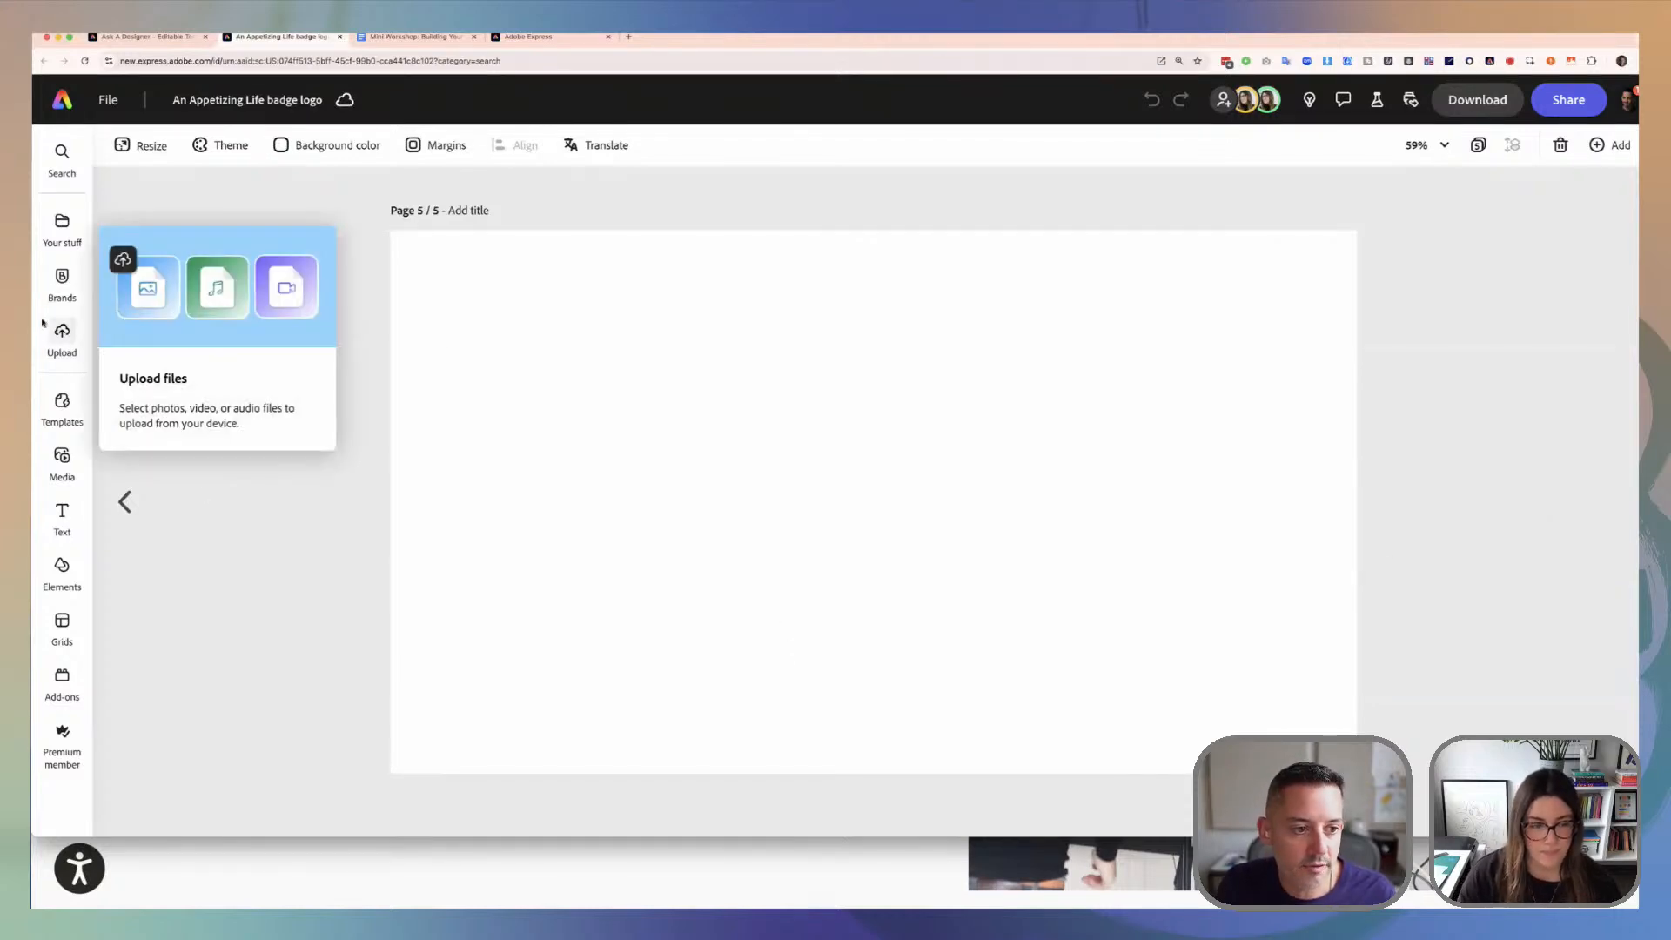
Step: Open the An Appetizing Life brand, look over its overview and view all its color palettes
left_click(71, 285)
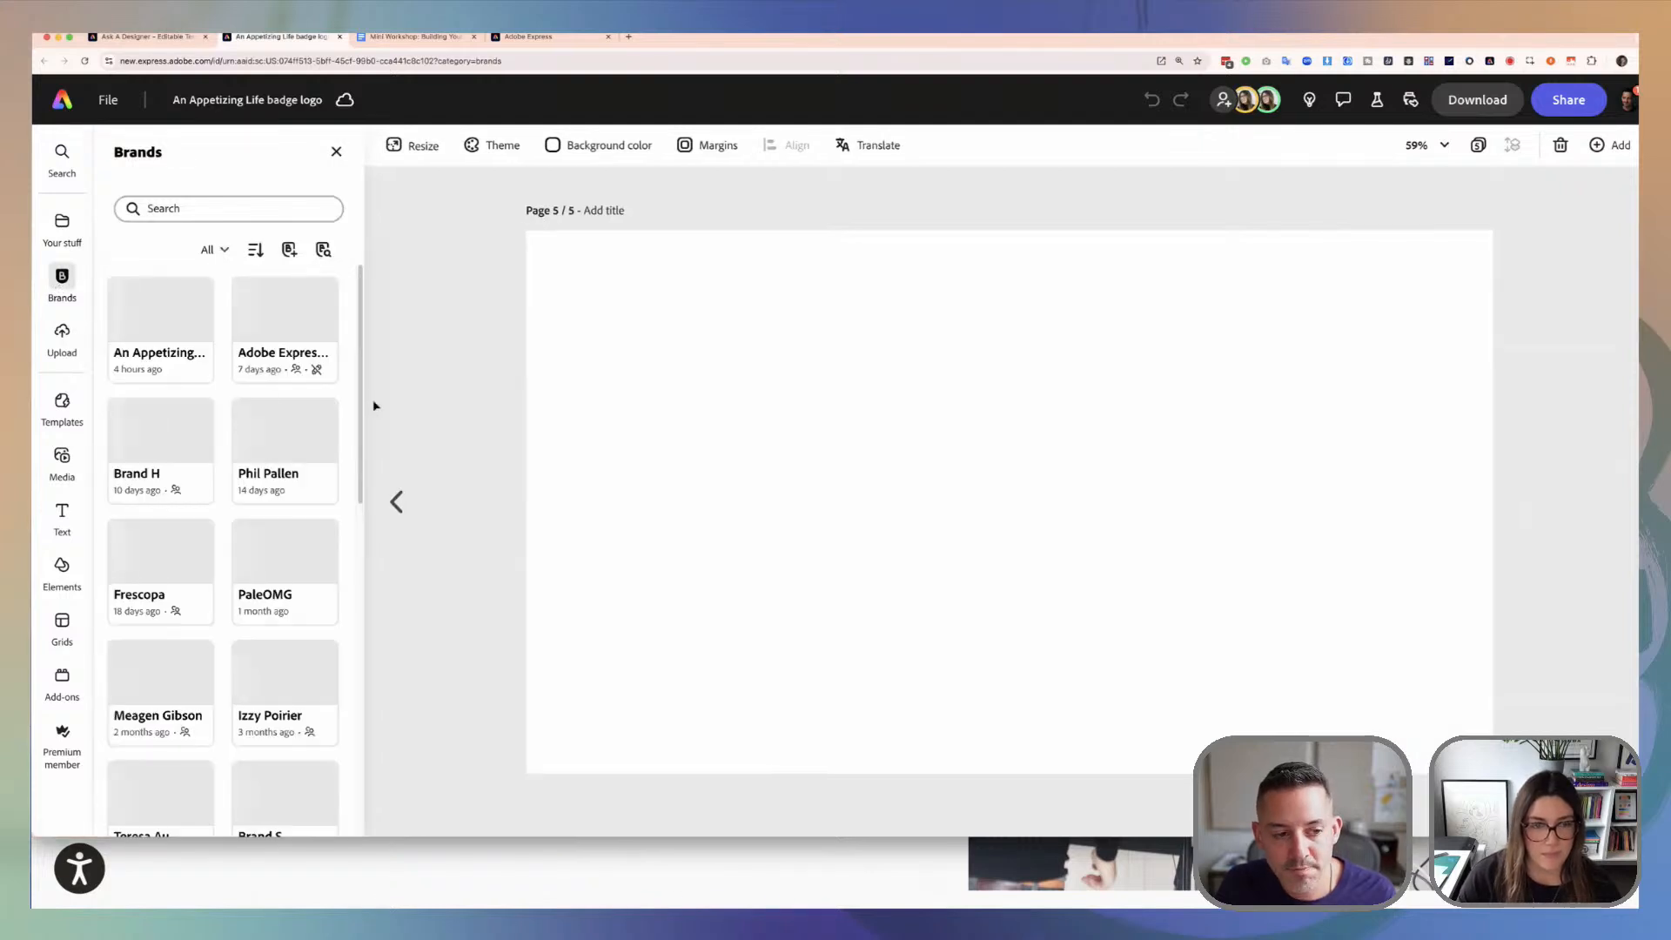
left_click(189, 368)
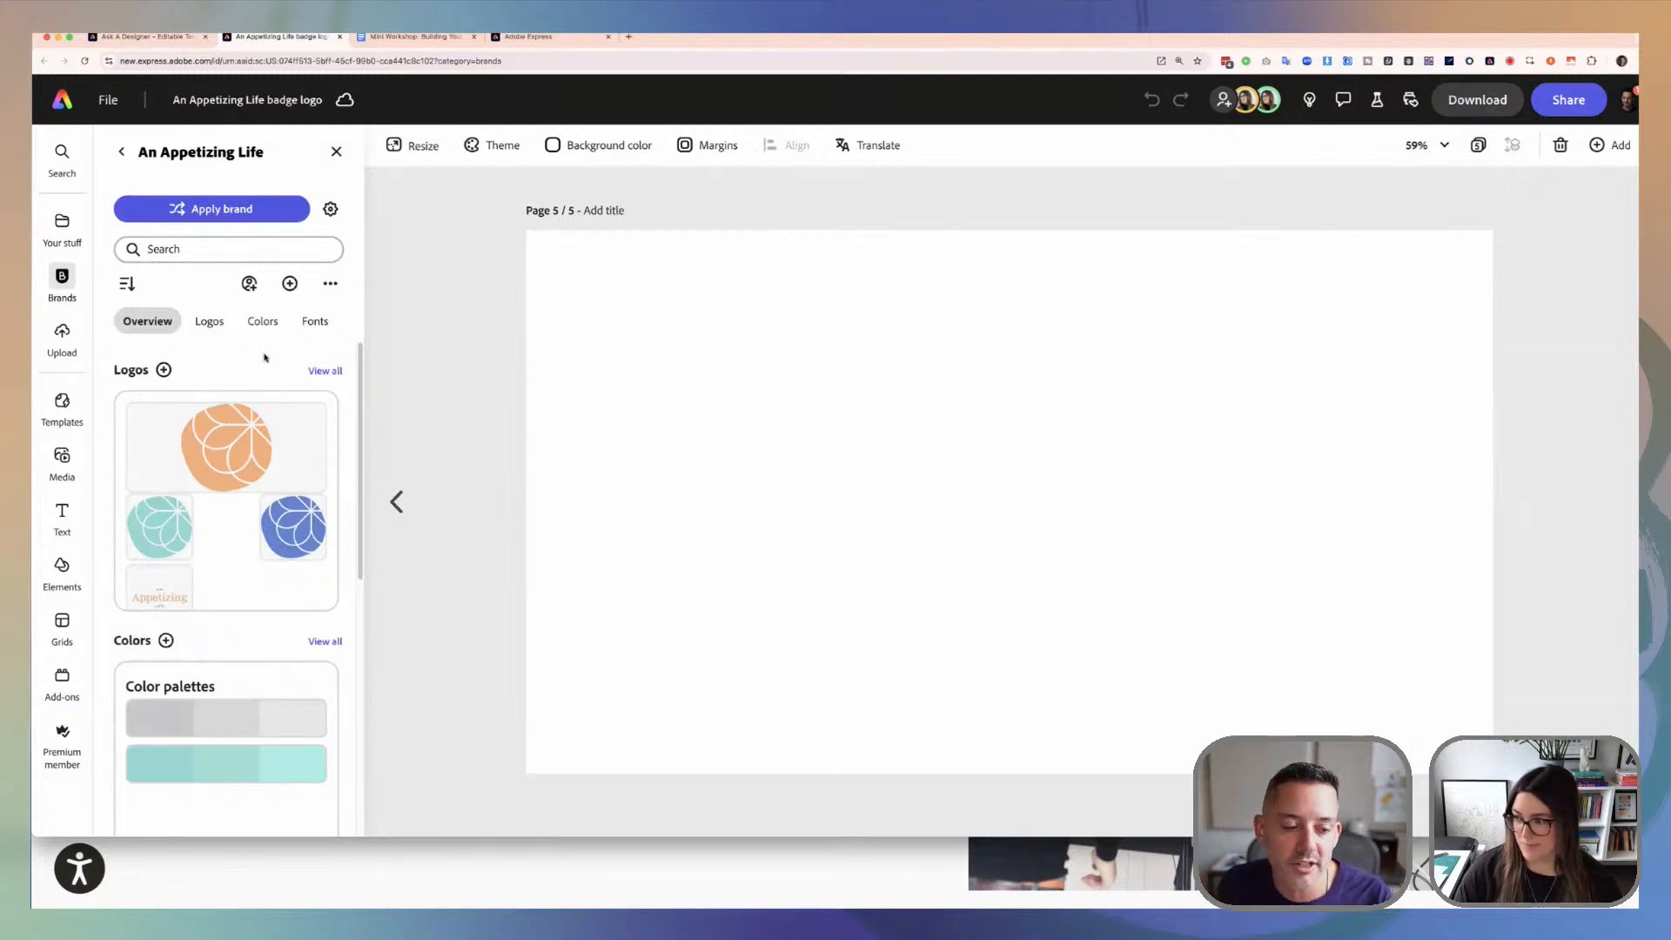
scroll(259, 369, "down", 2)
scroll(260, 369, "down", 2)
scroll(287, 382, "up", 1)
left_click(324, 396)
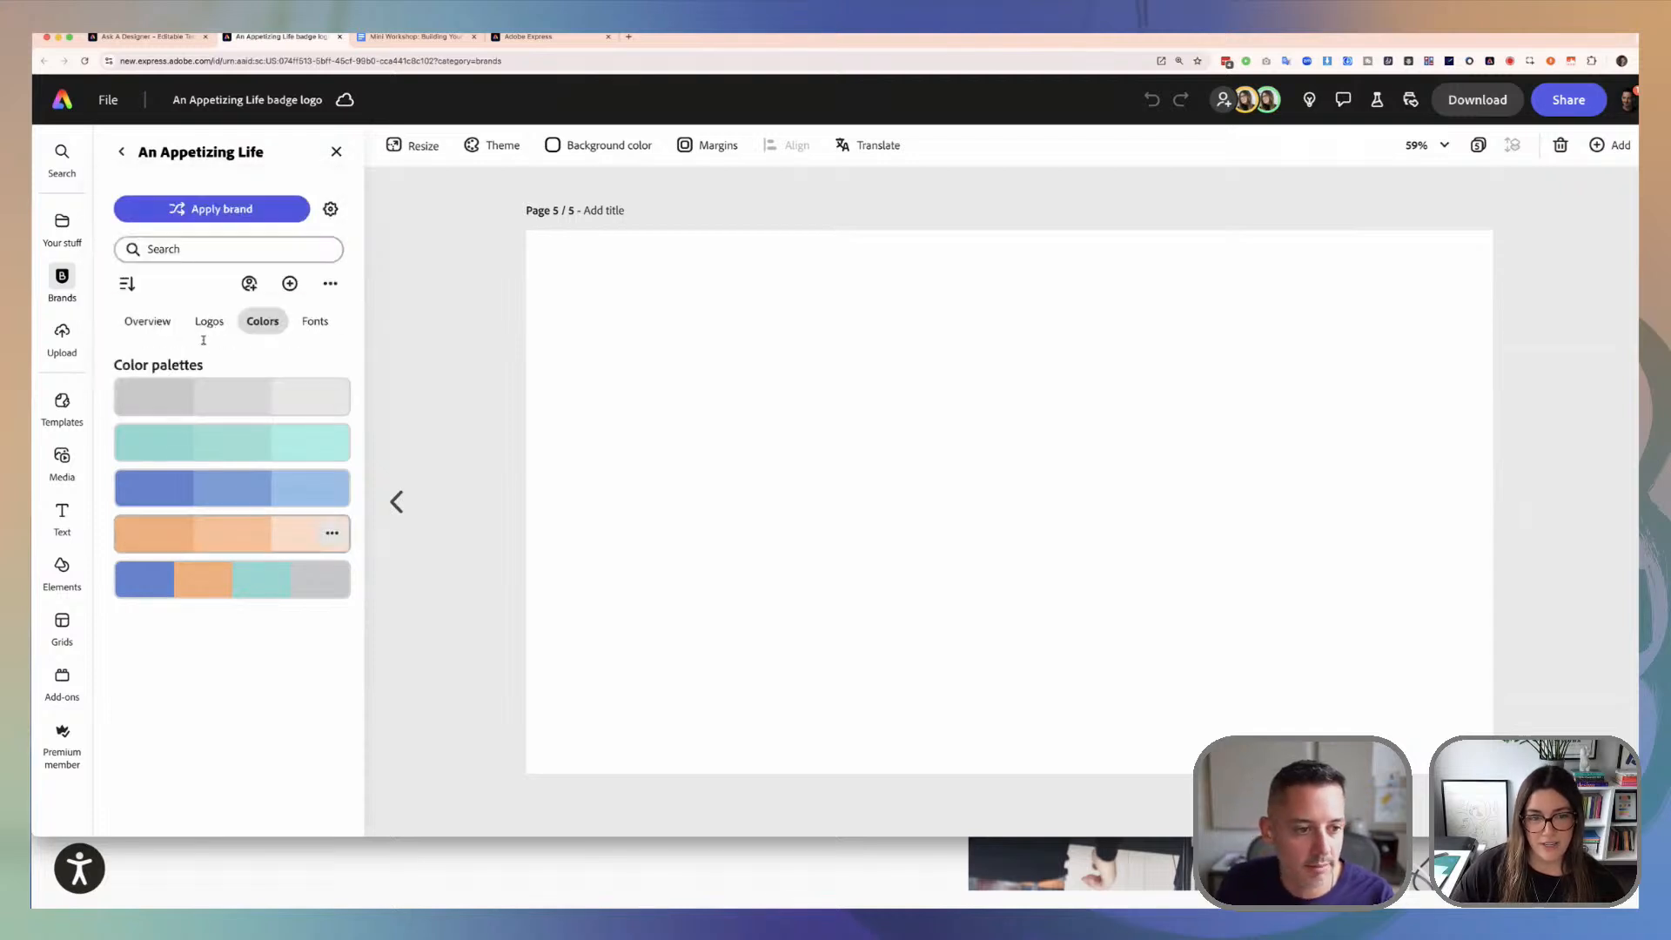
Step: Reopen the An Appetizing Life brand overview and examine its Body and Header fonts and the full set of assets
left_click(119, 155)
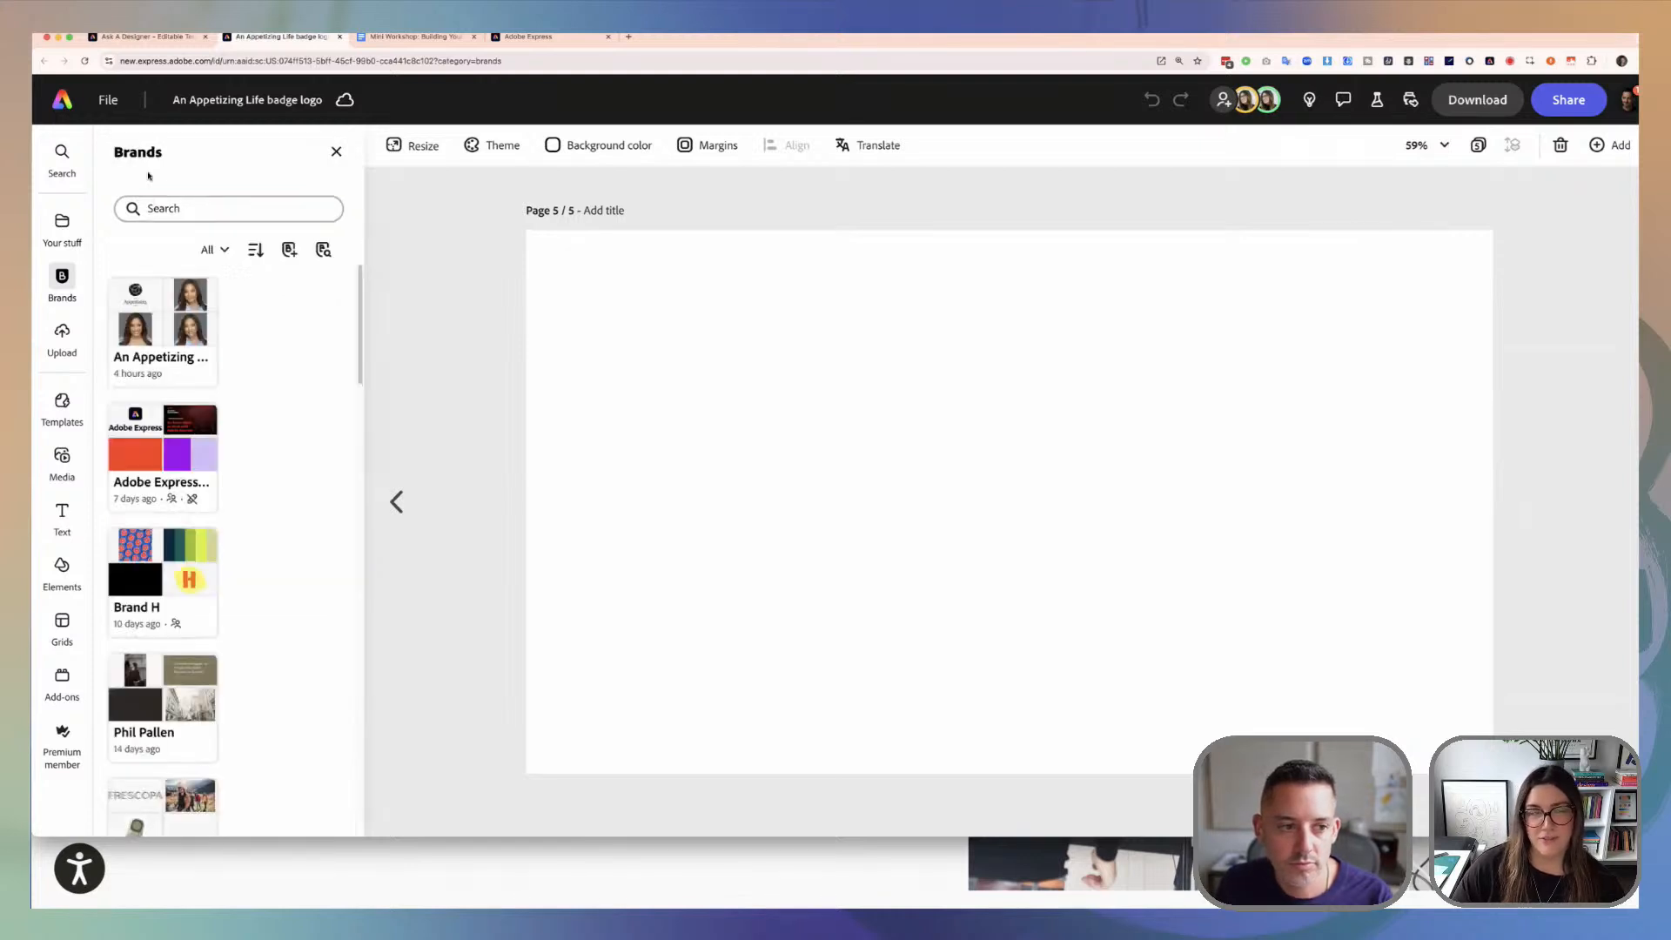
scroll(166, 395, "down", 1)
left_click(162, 309)
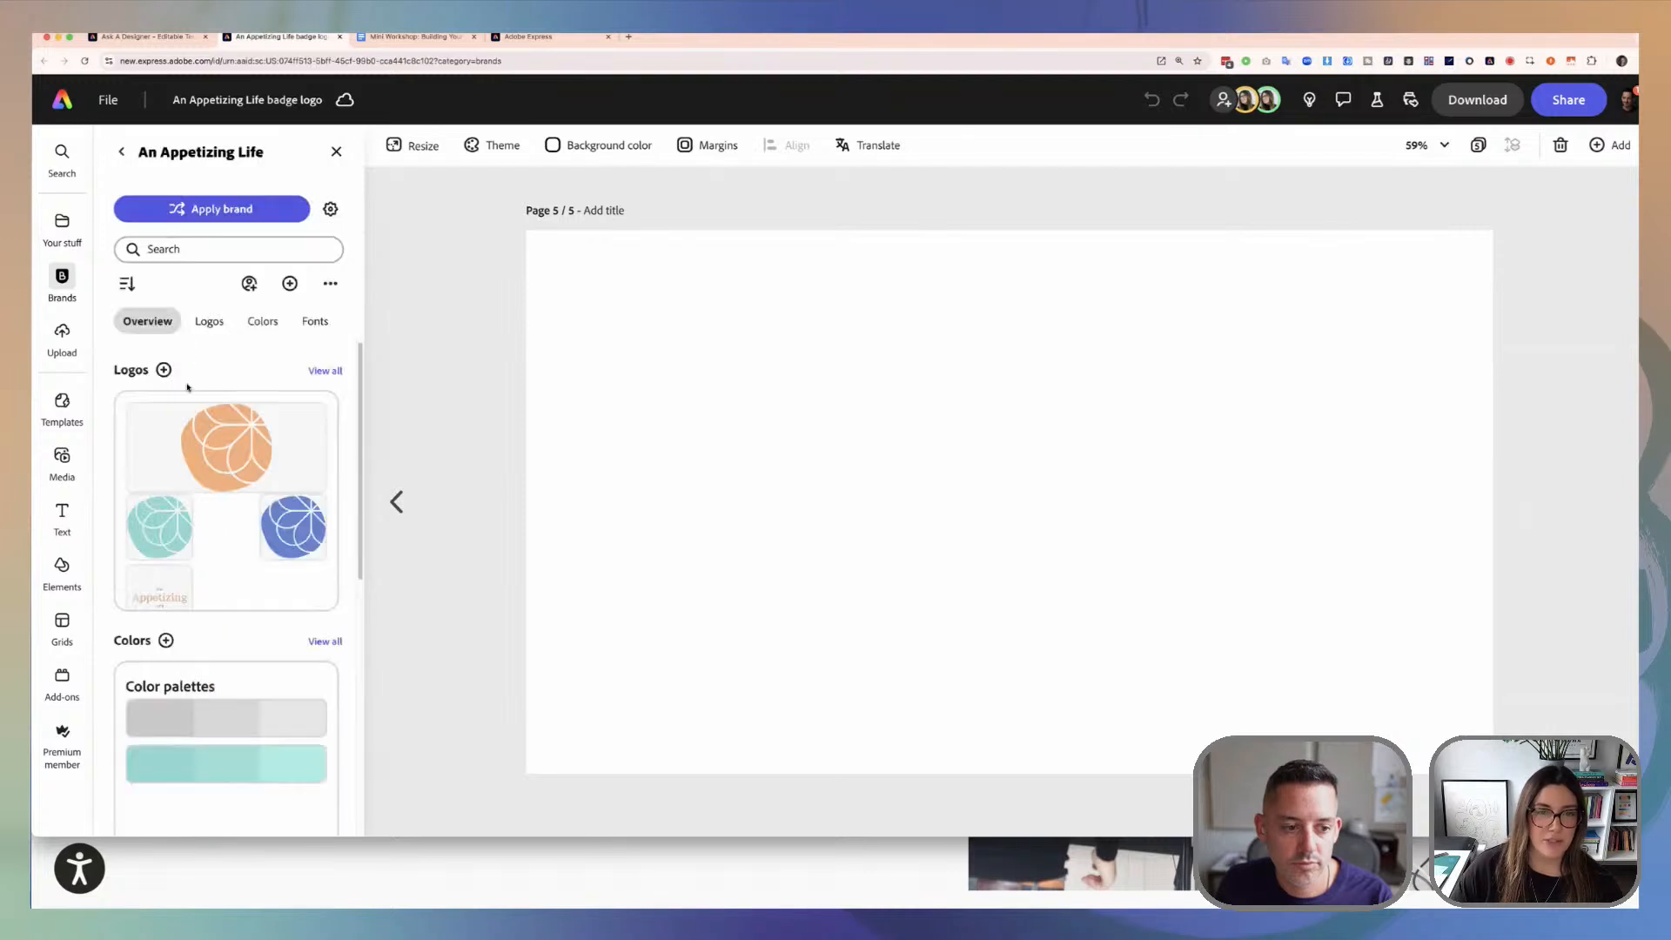
scroll(233, 496, "down", 5)
scroll(235, 503, "down", 3)
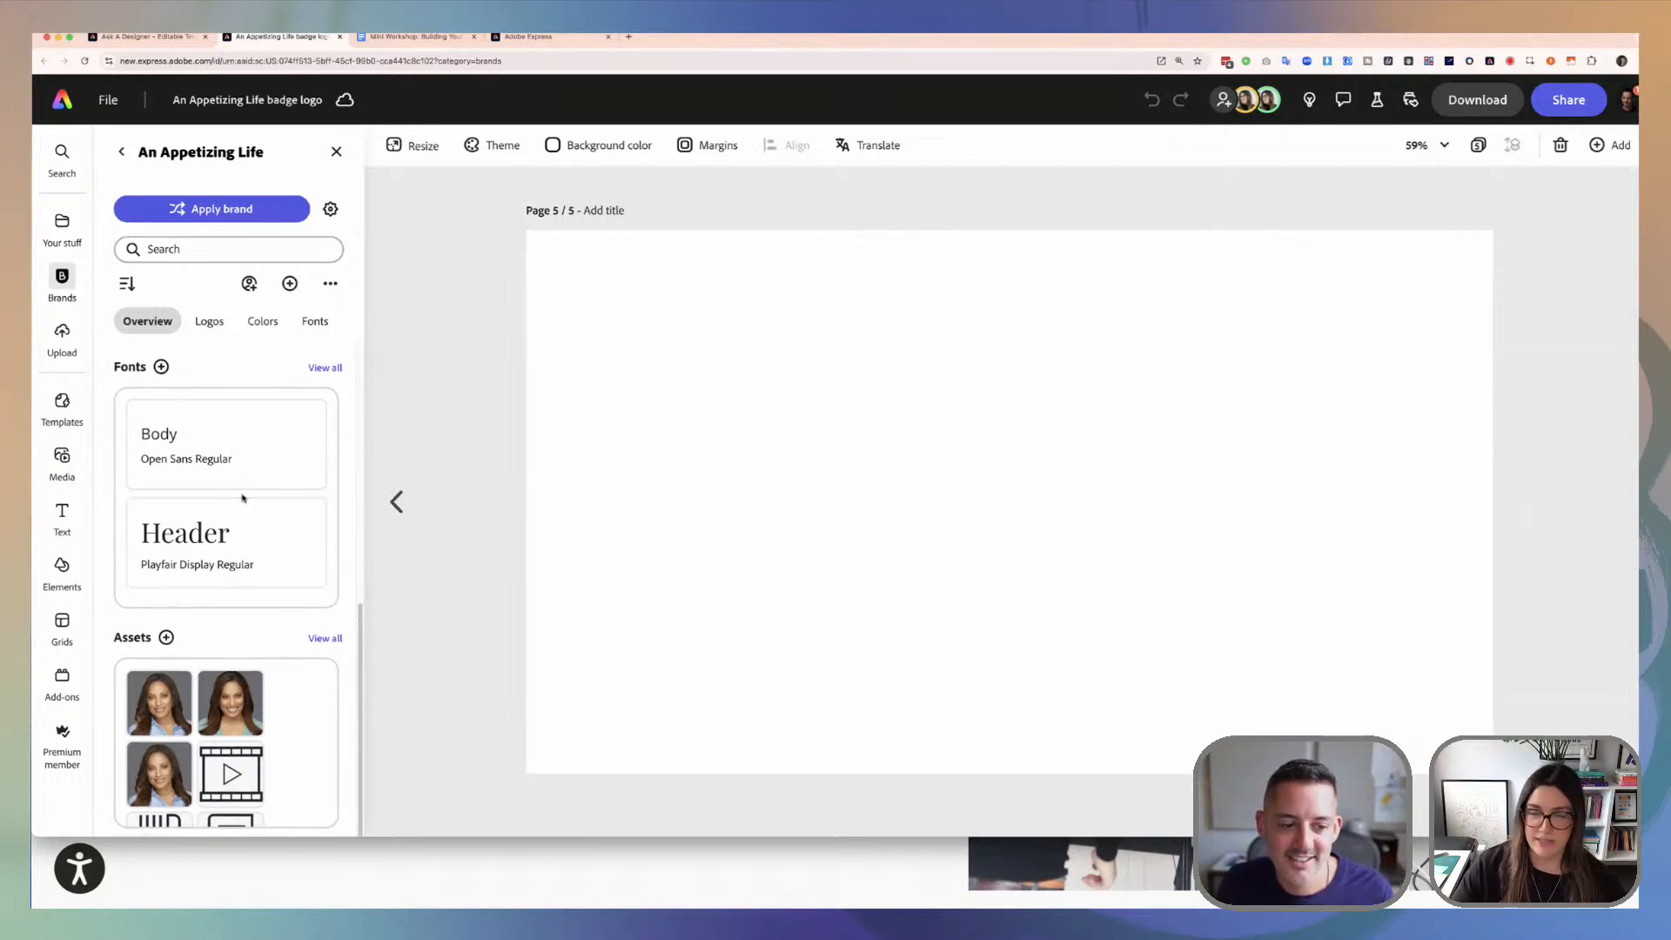
scroll(241, 500, "up", 5)
scroll(246, 484, "down", 3)
scroll(246, 485, "down", 1)
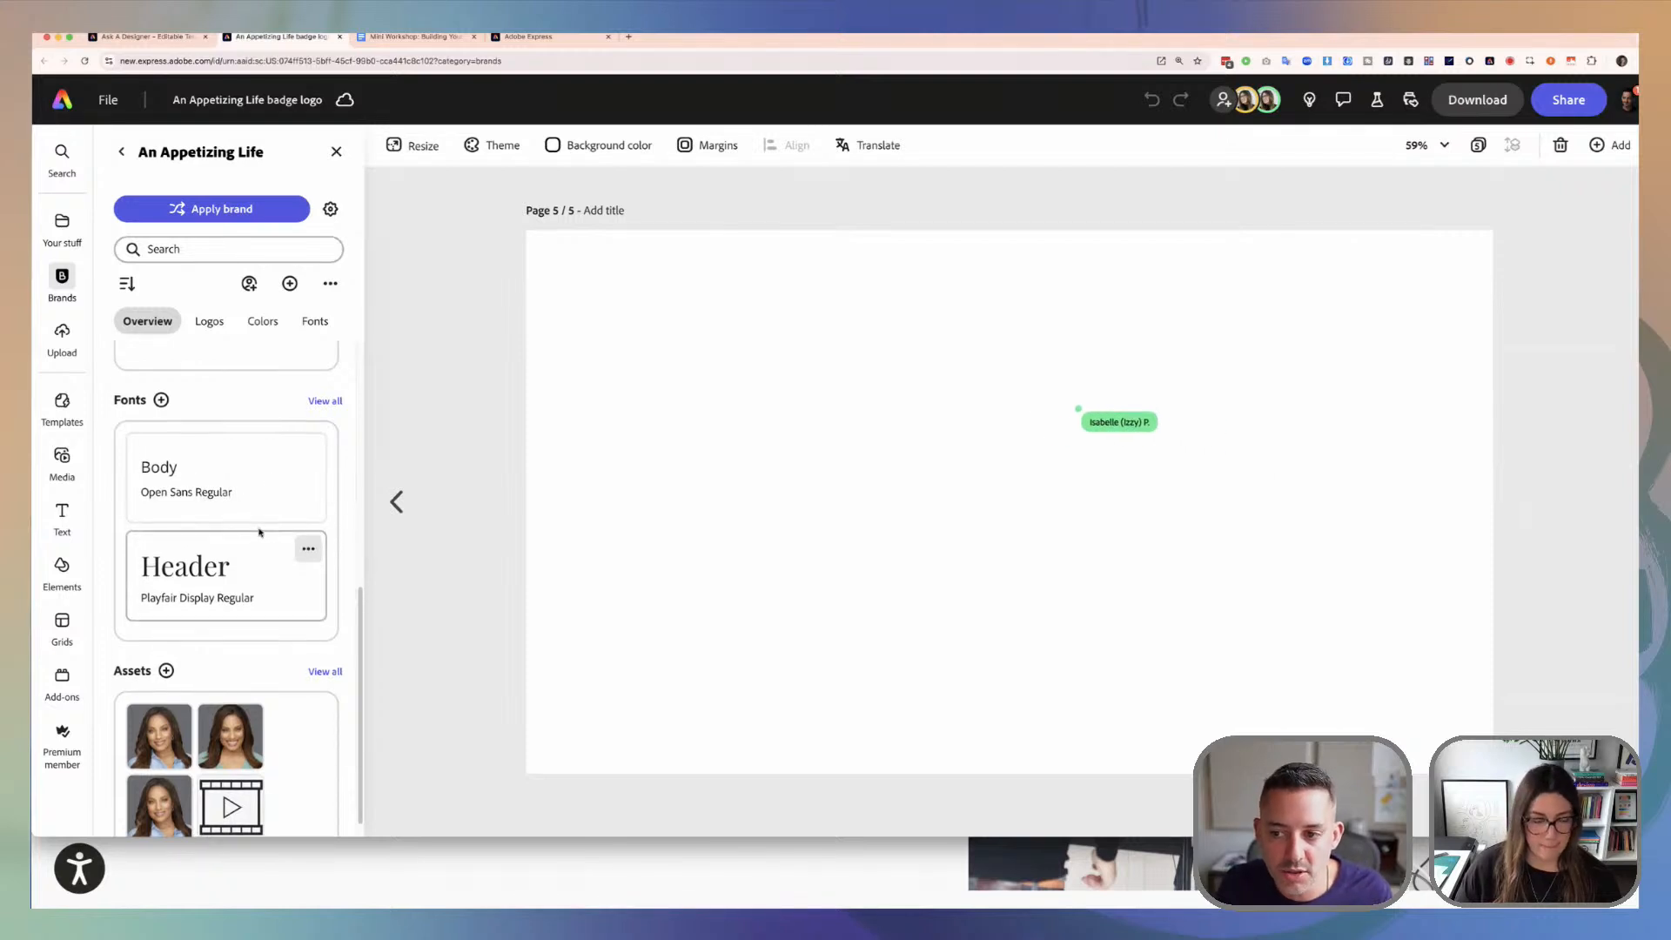
scroll(278, 564, "down", 1)
scroll(287, 568, "up", 2)
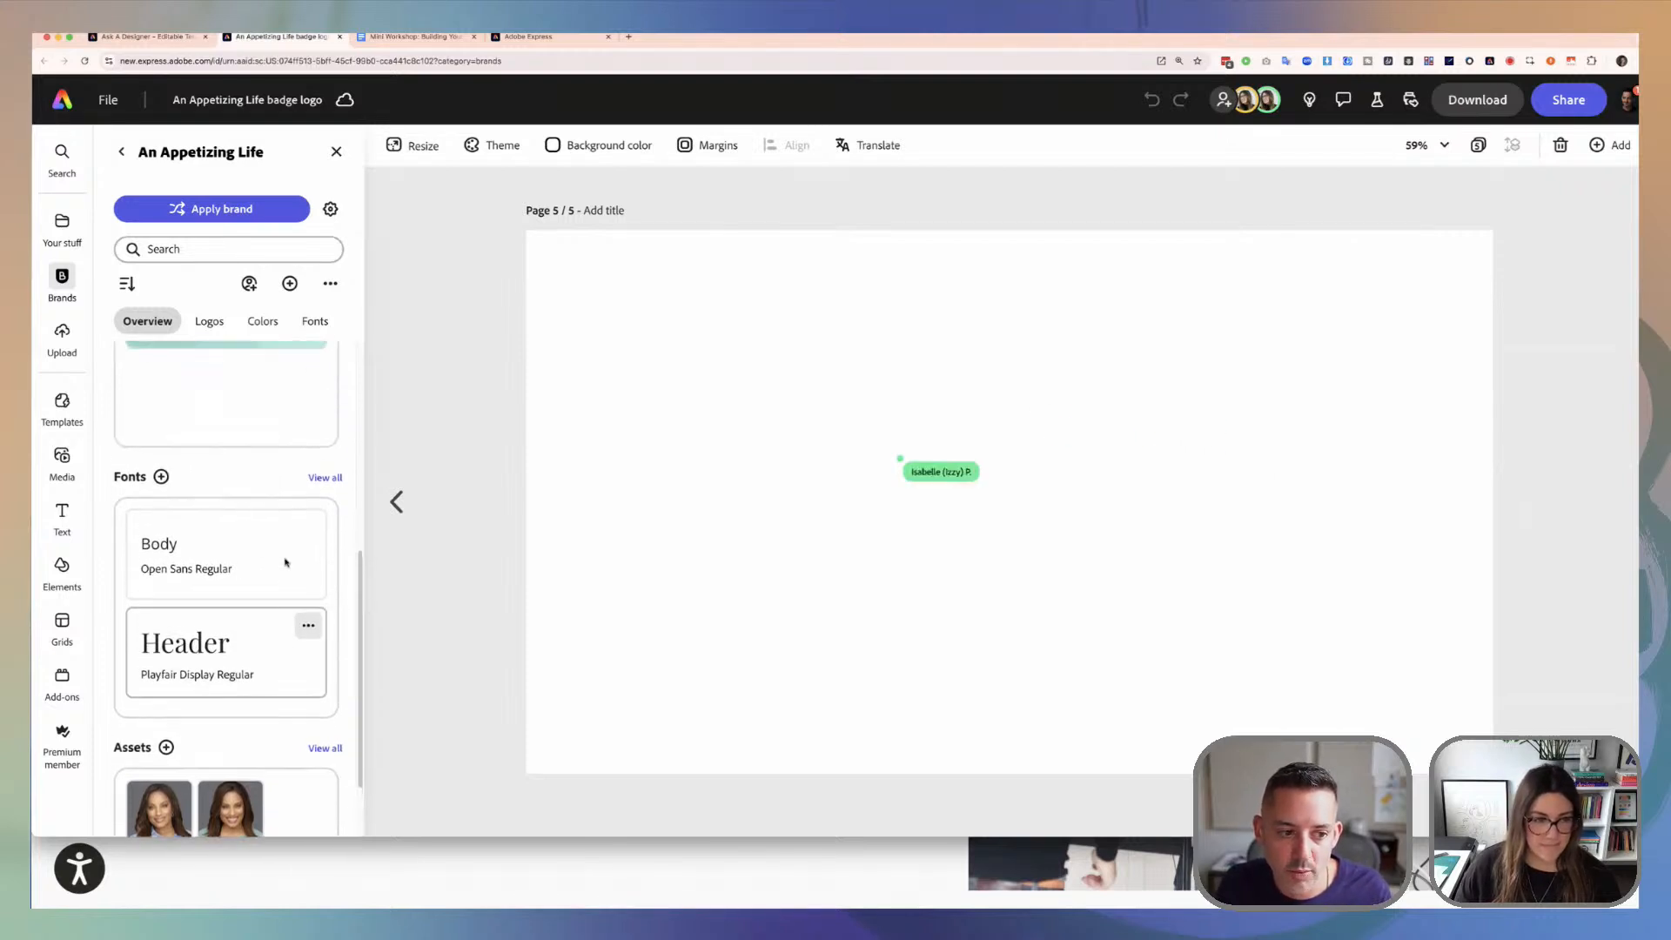
scroll(286, 570, "down", 2)
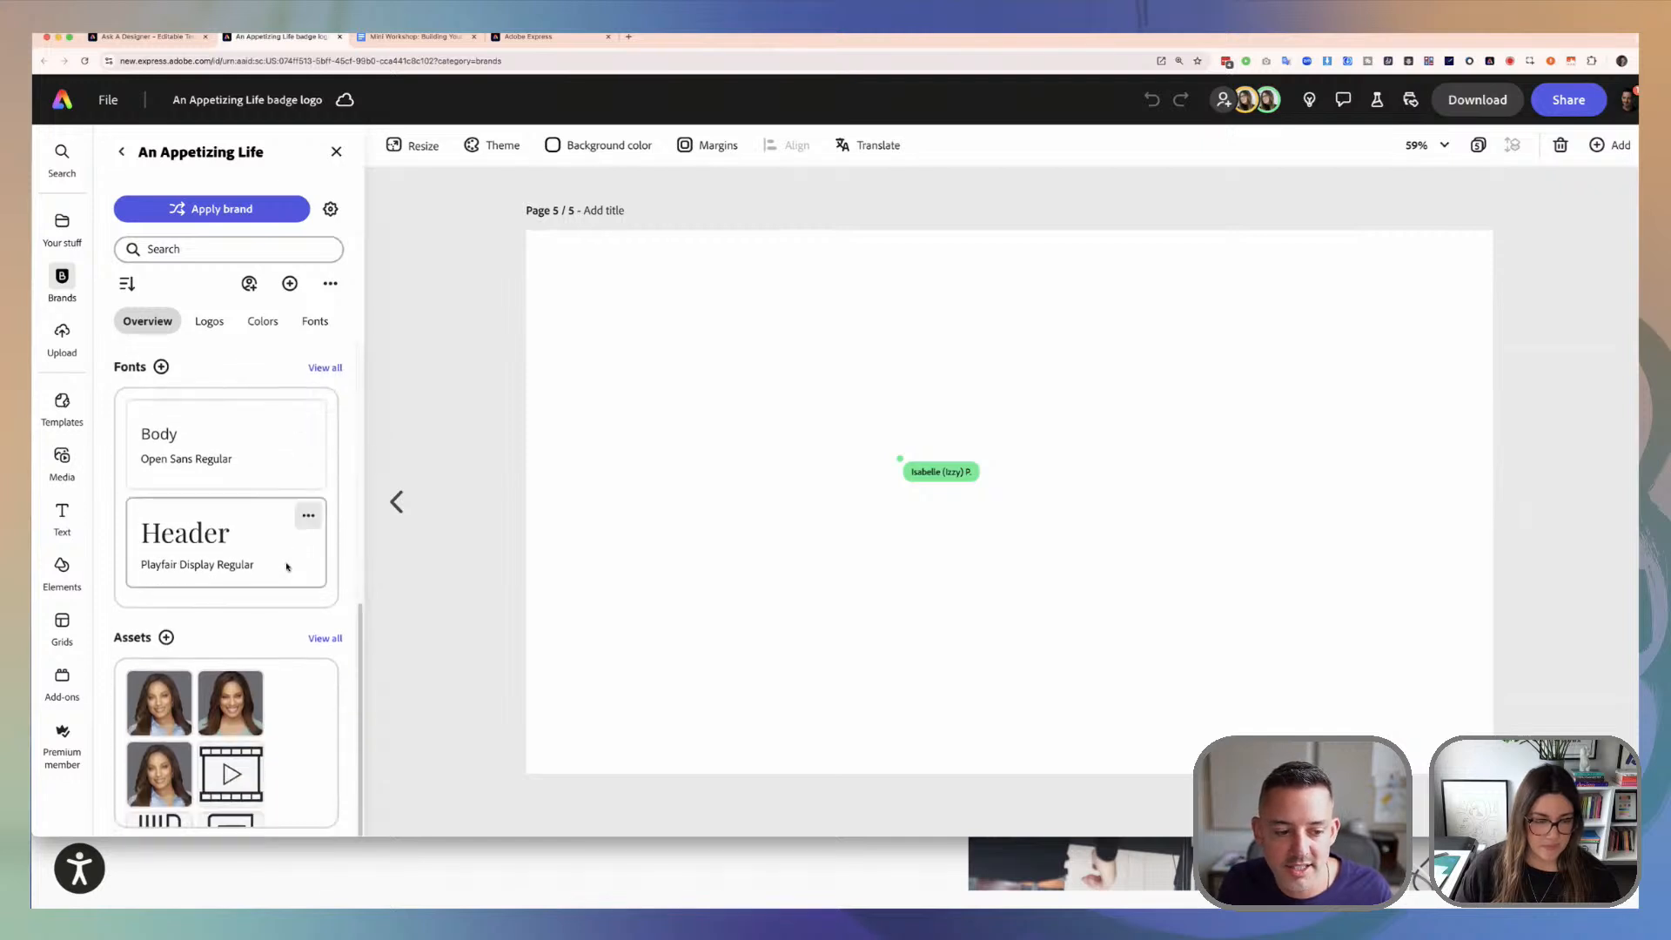
left_click(324, 639)
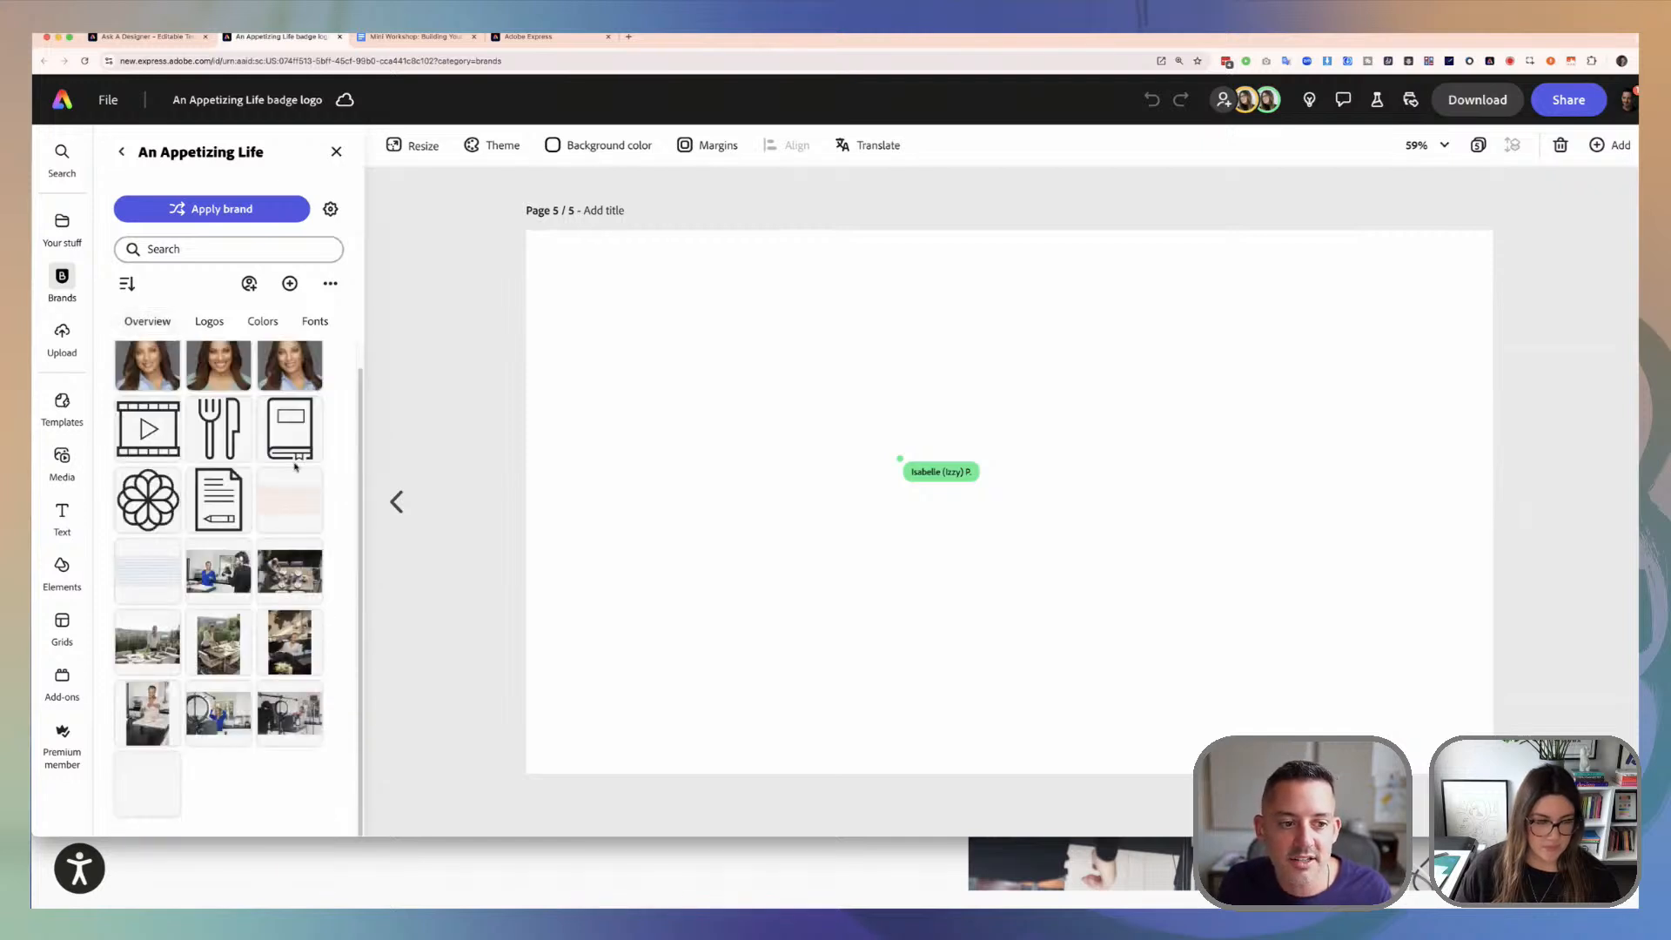
scroll(248, 552, "up", 1)
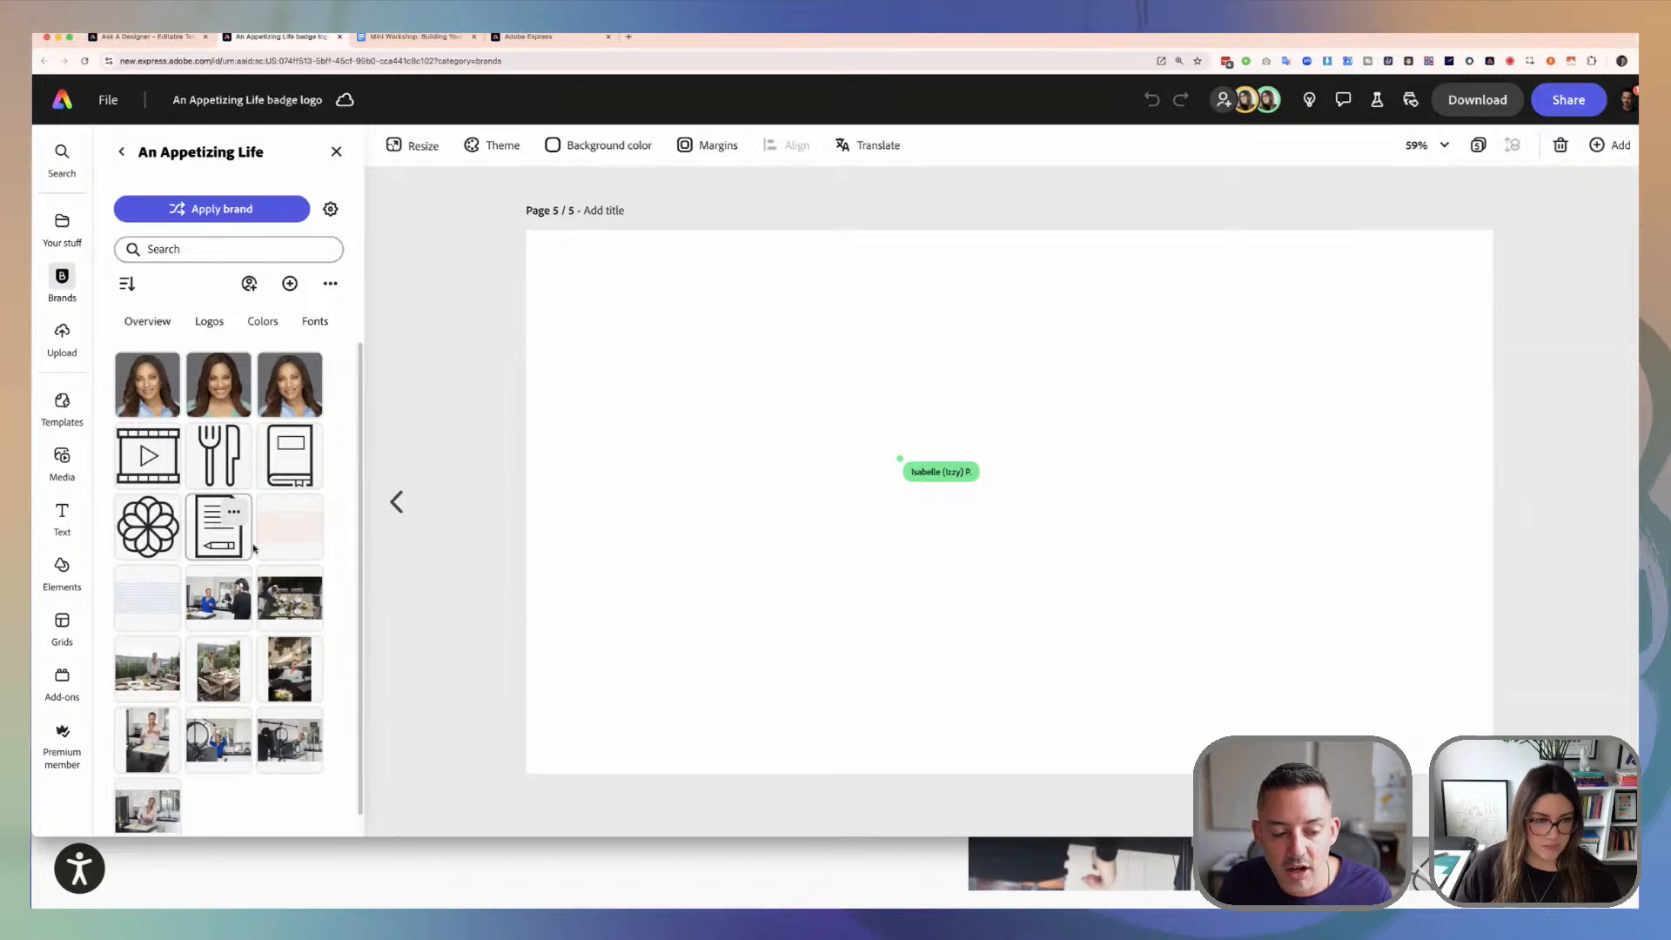
Step: Try out the fork-and-knife icon on page 5, delete it and return to the An Appetizing Life brand overview
left_click(221, 474)
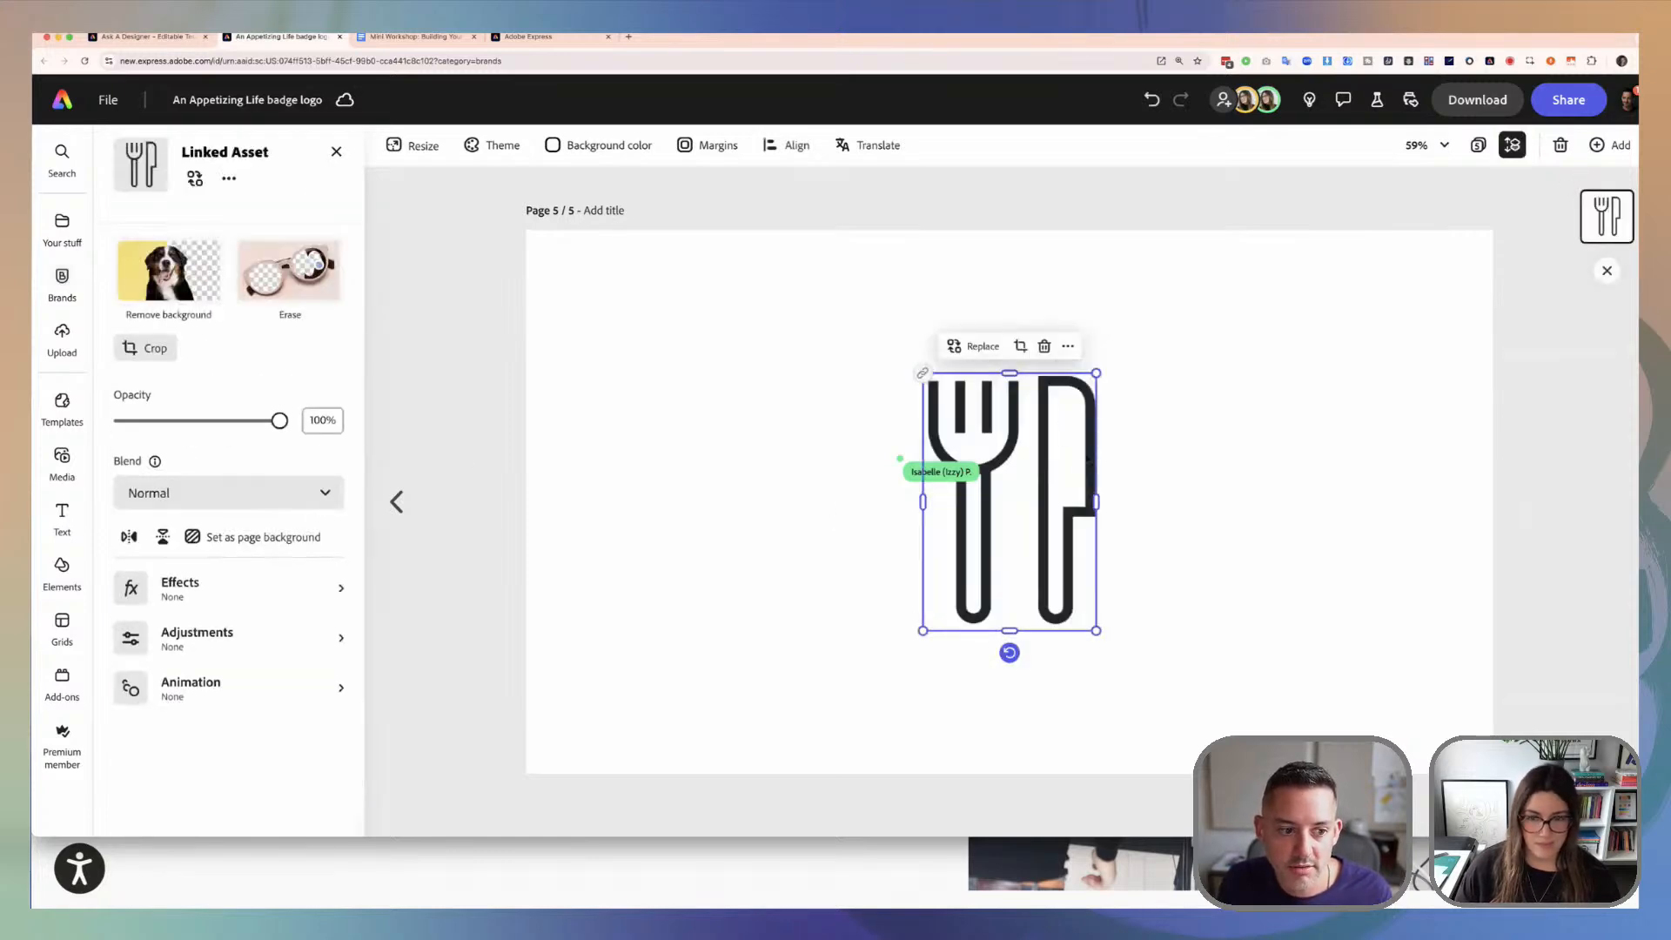
key("Delete")
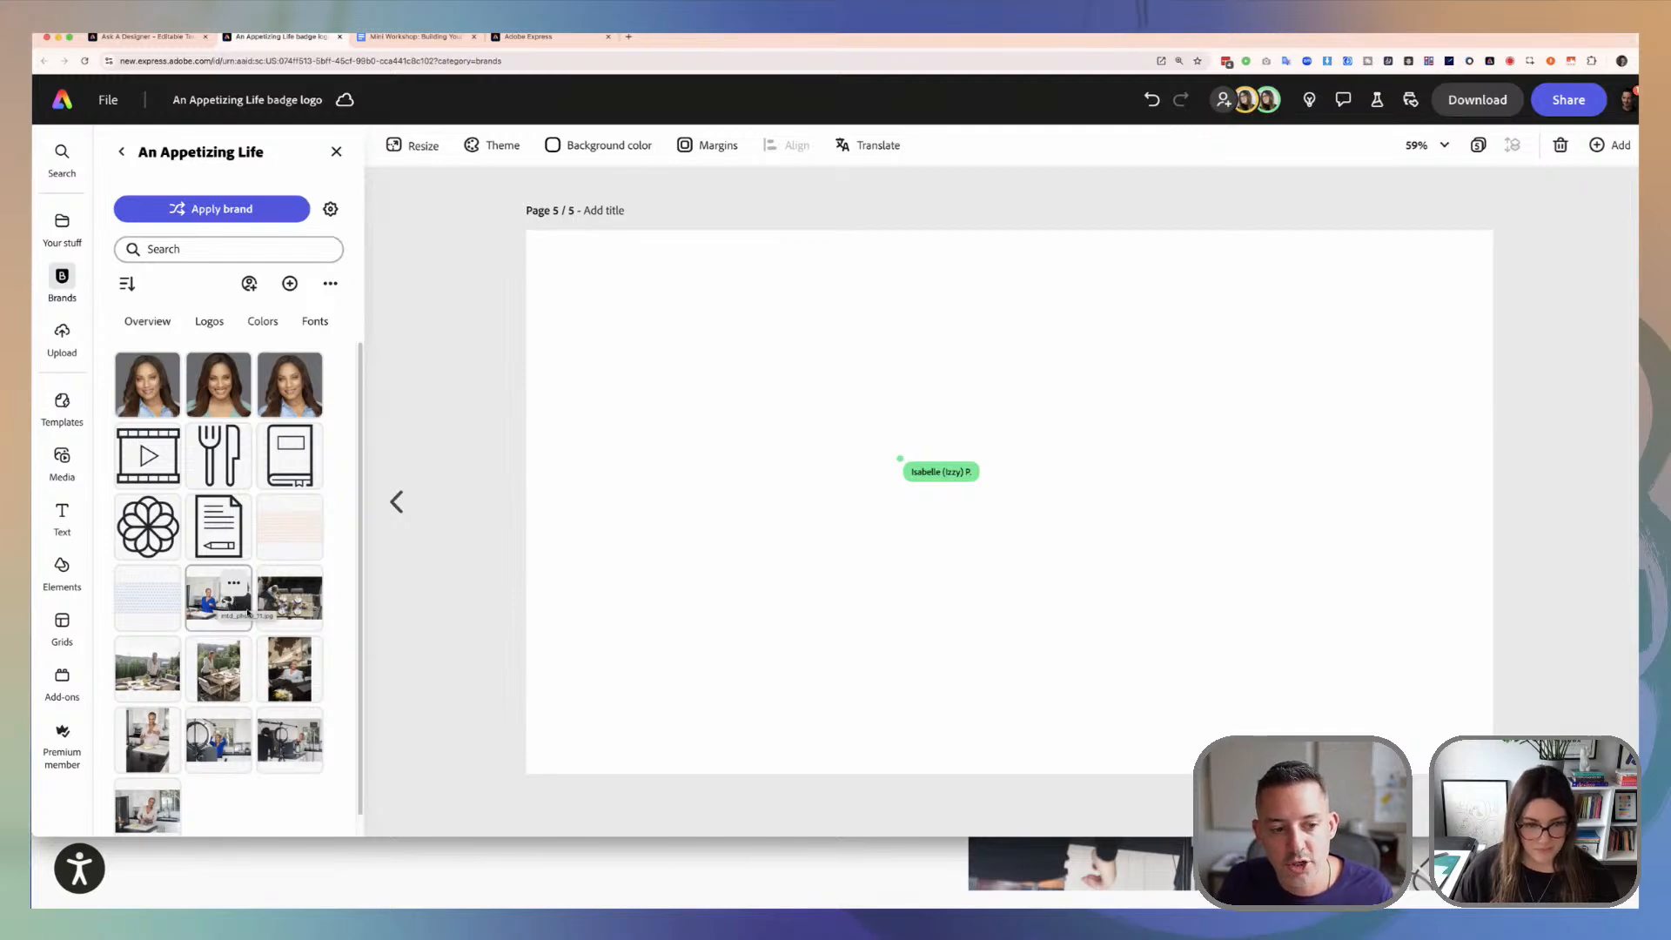
left_click(121, 152)
left_click(189, 357)
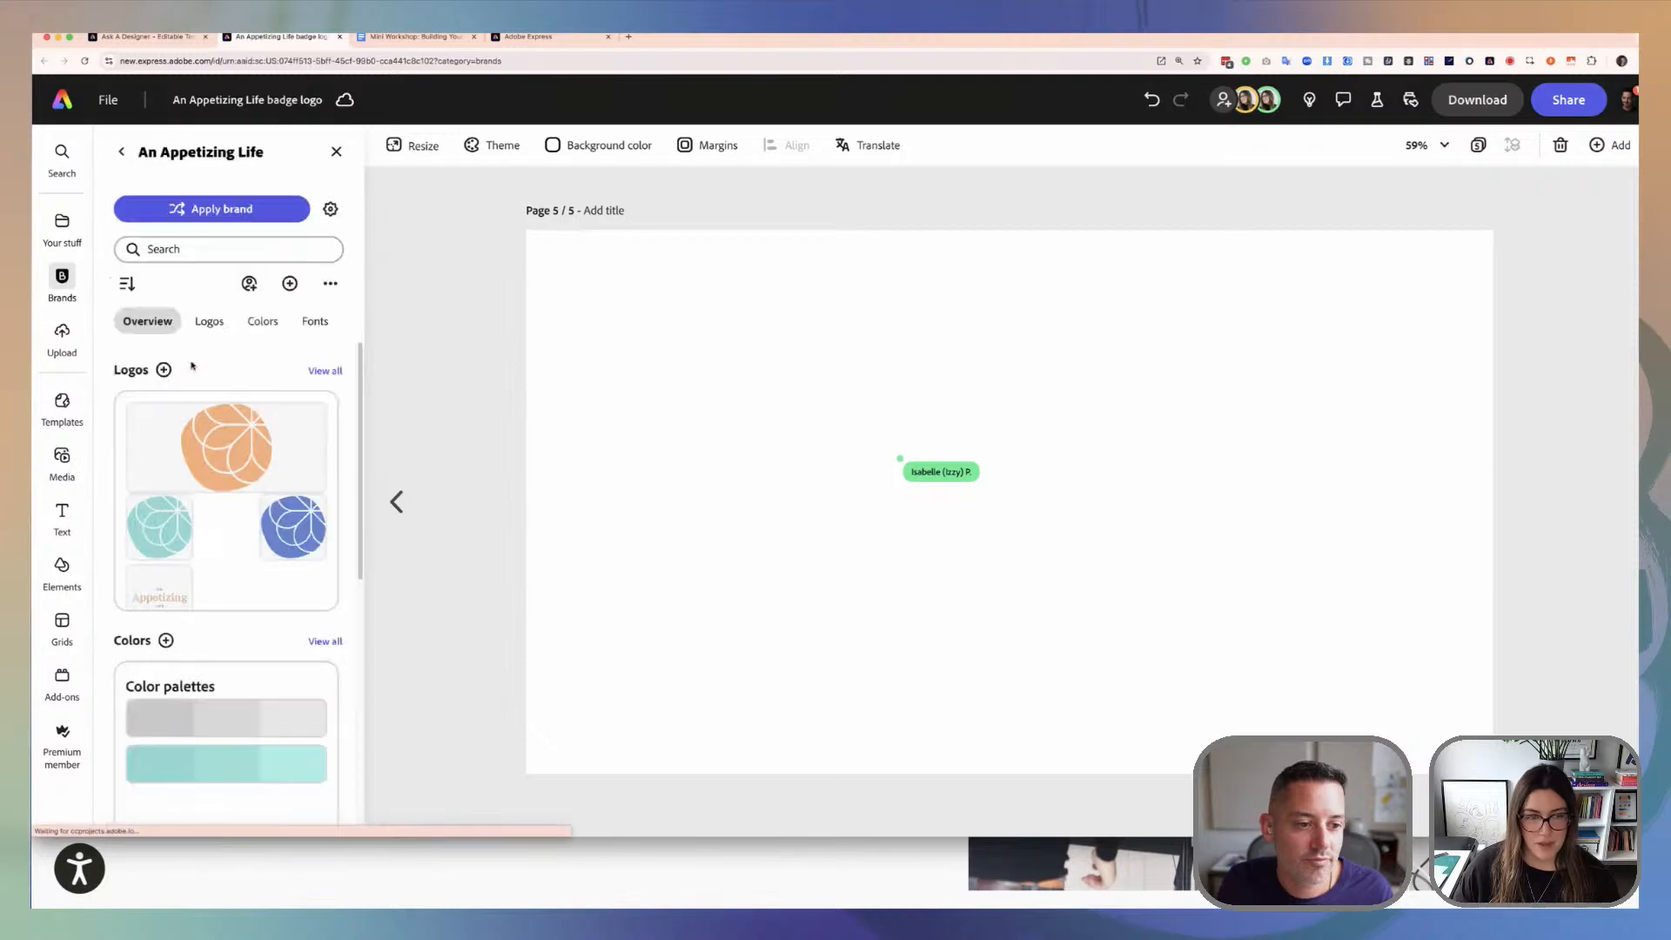
Step: Switch from the badge logo design to the Adobe Express home page and open the Logo maker quick action
left_click(71, 578)
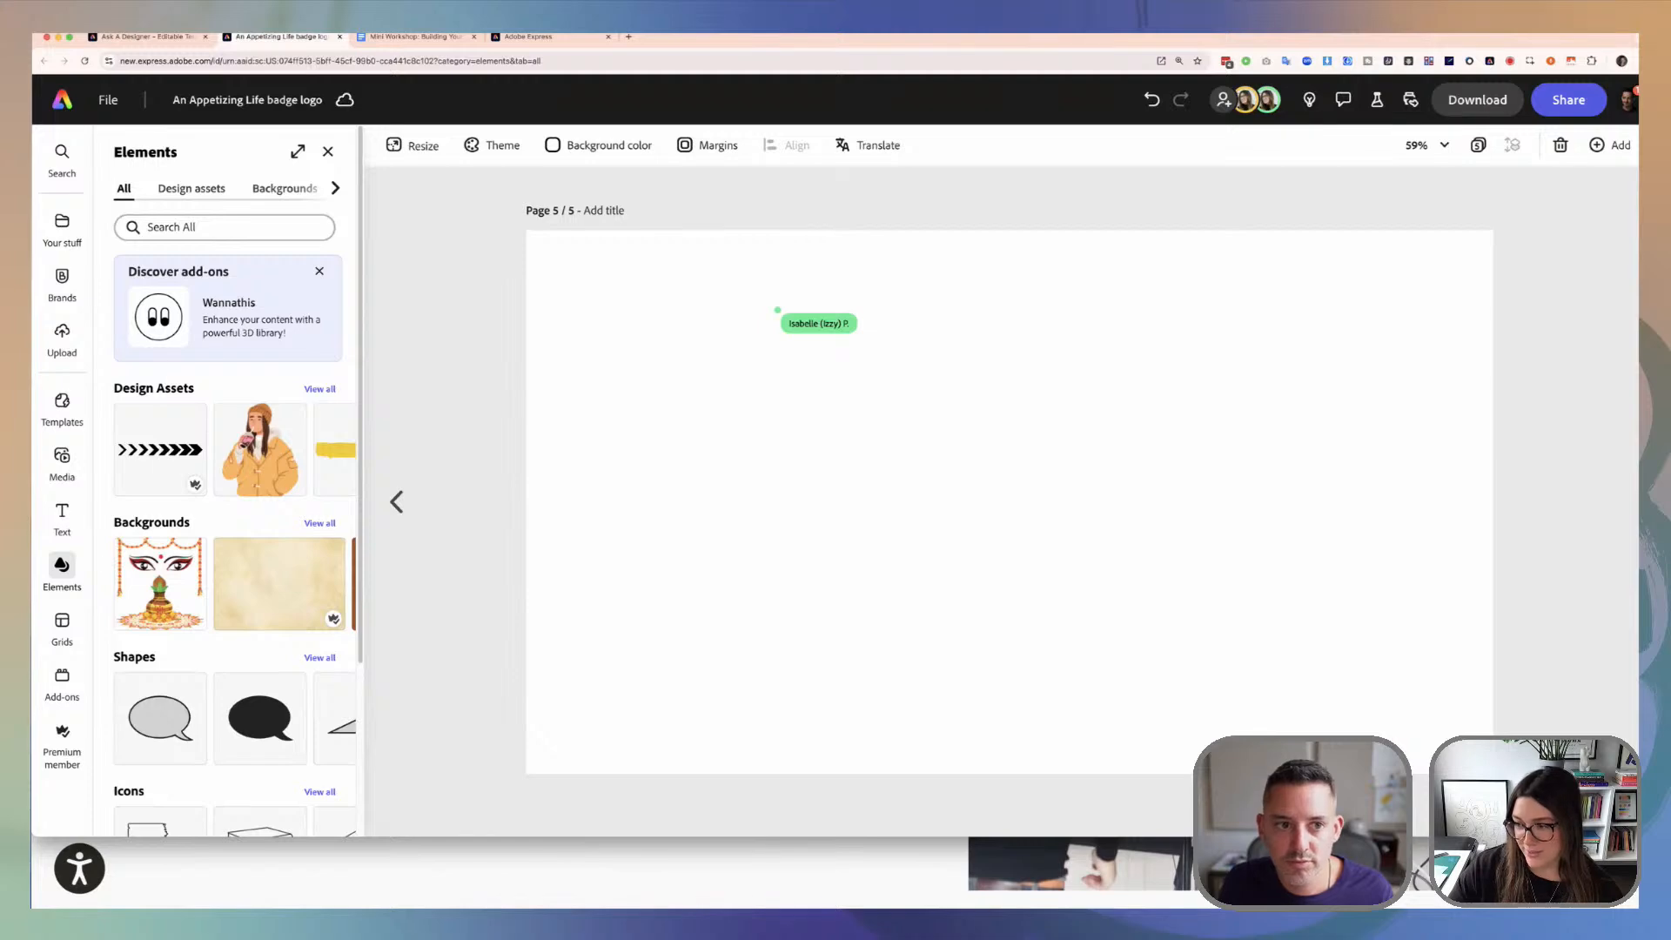
left_click(567, 41)
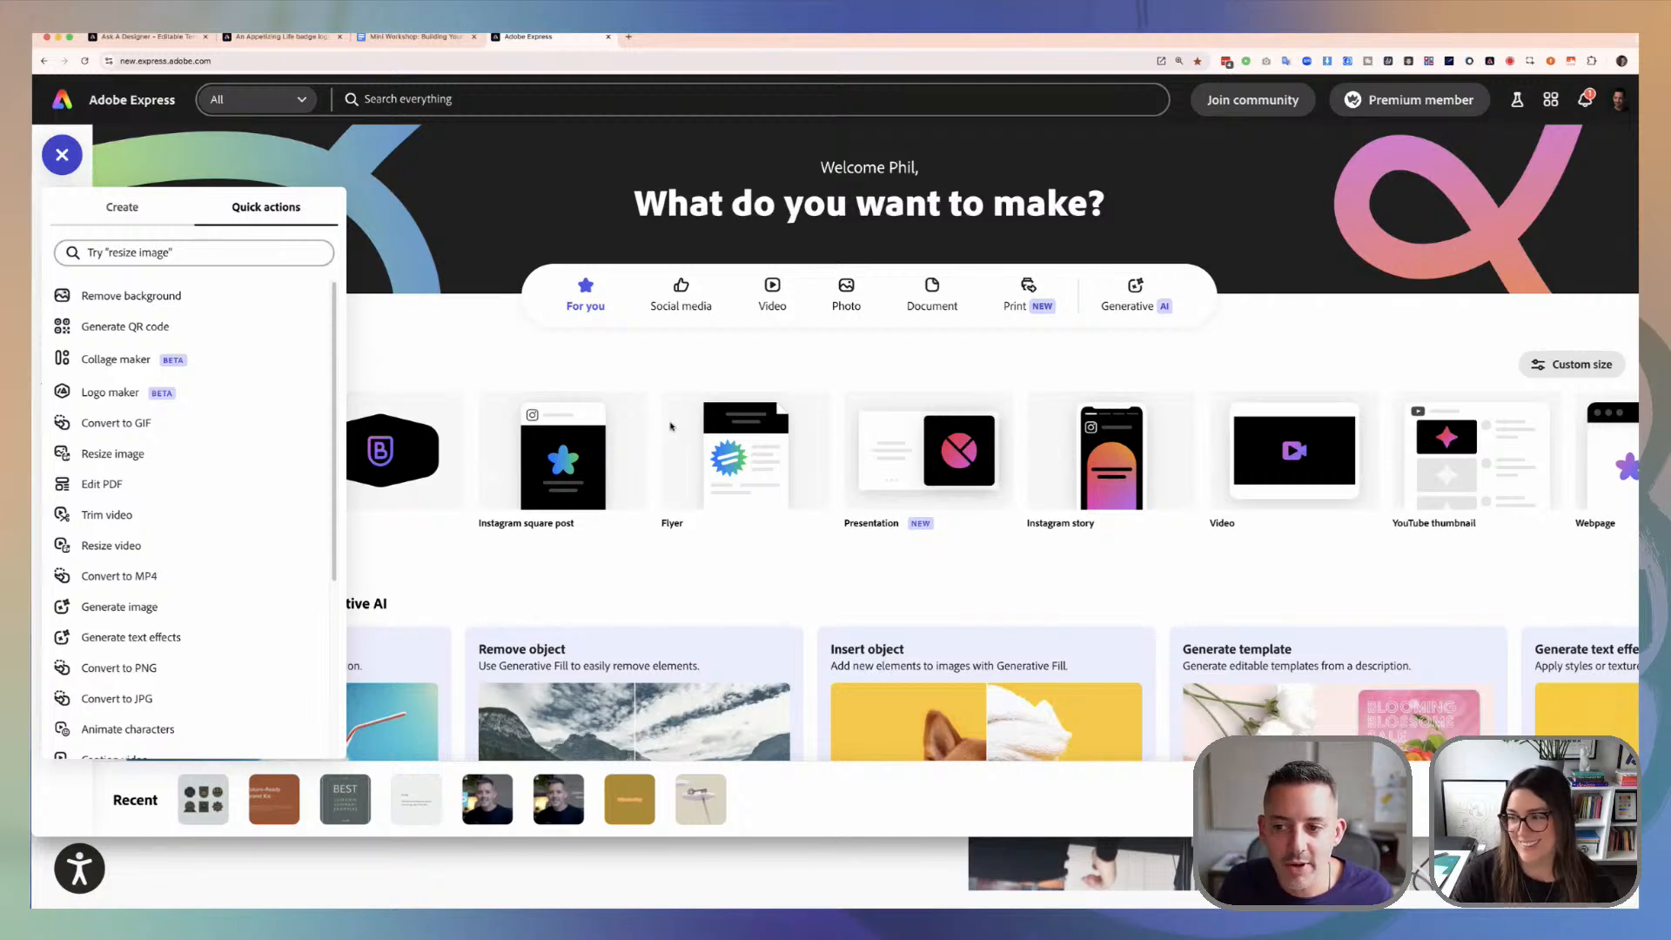
left_click(450, 379)
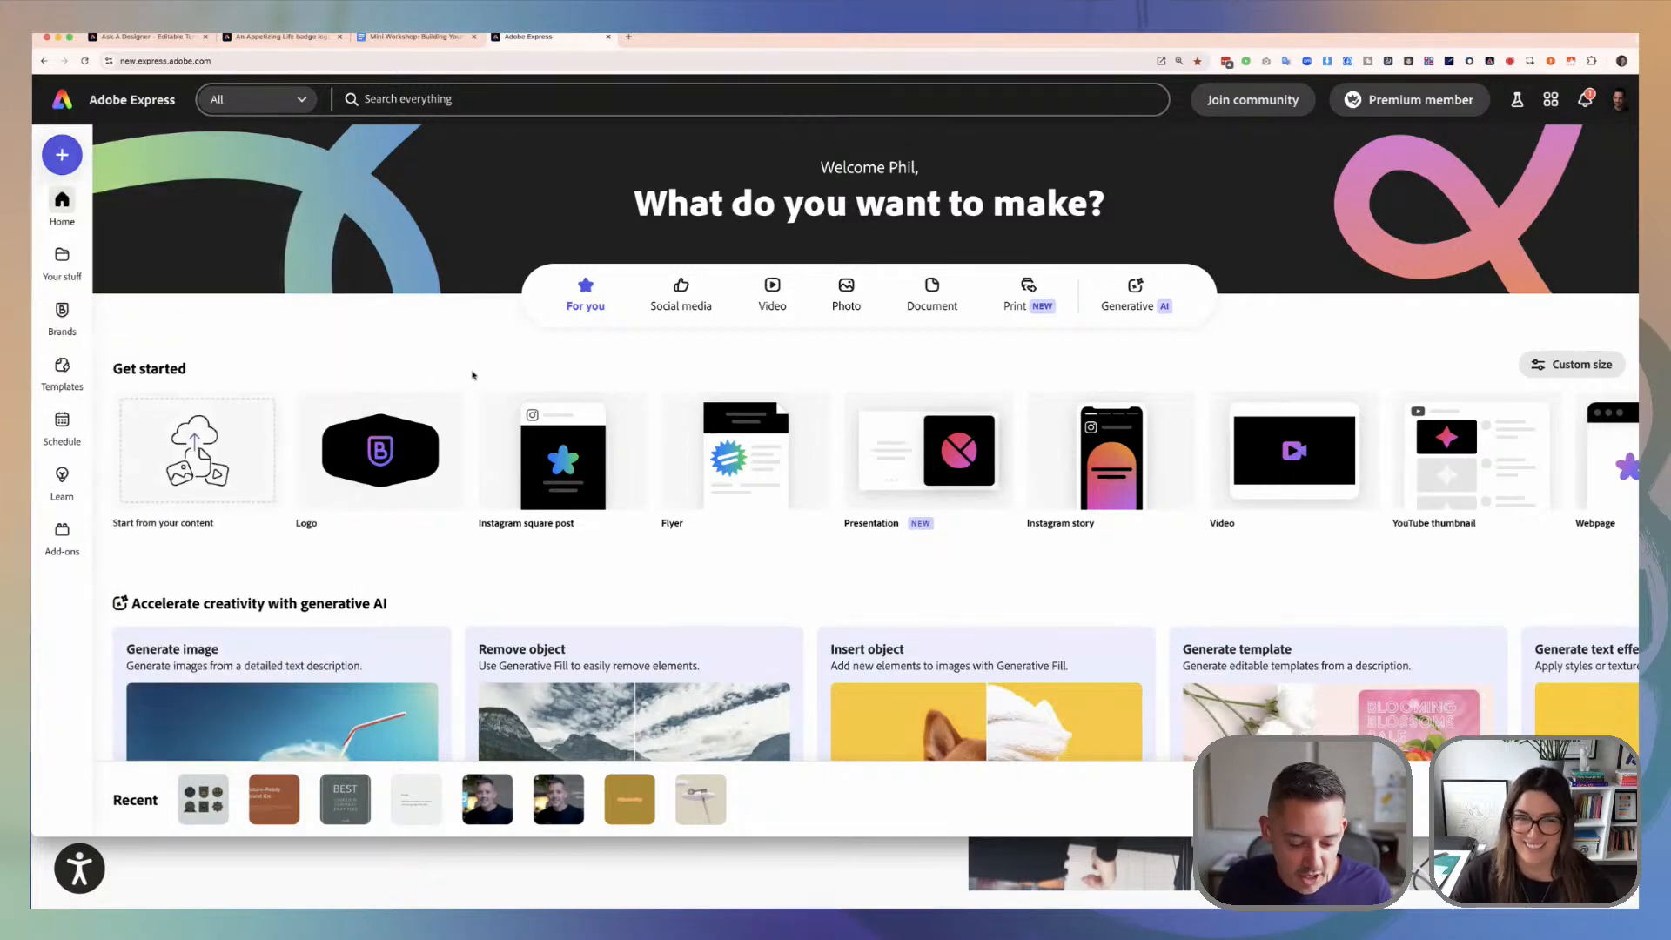
key("super+equal")
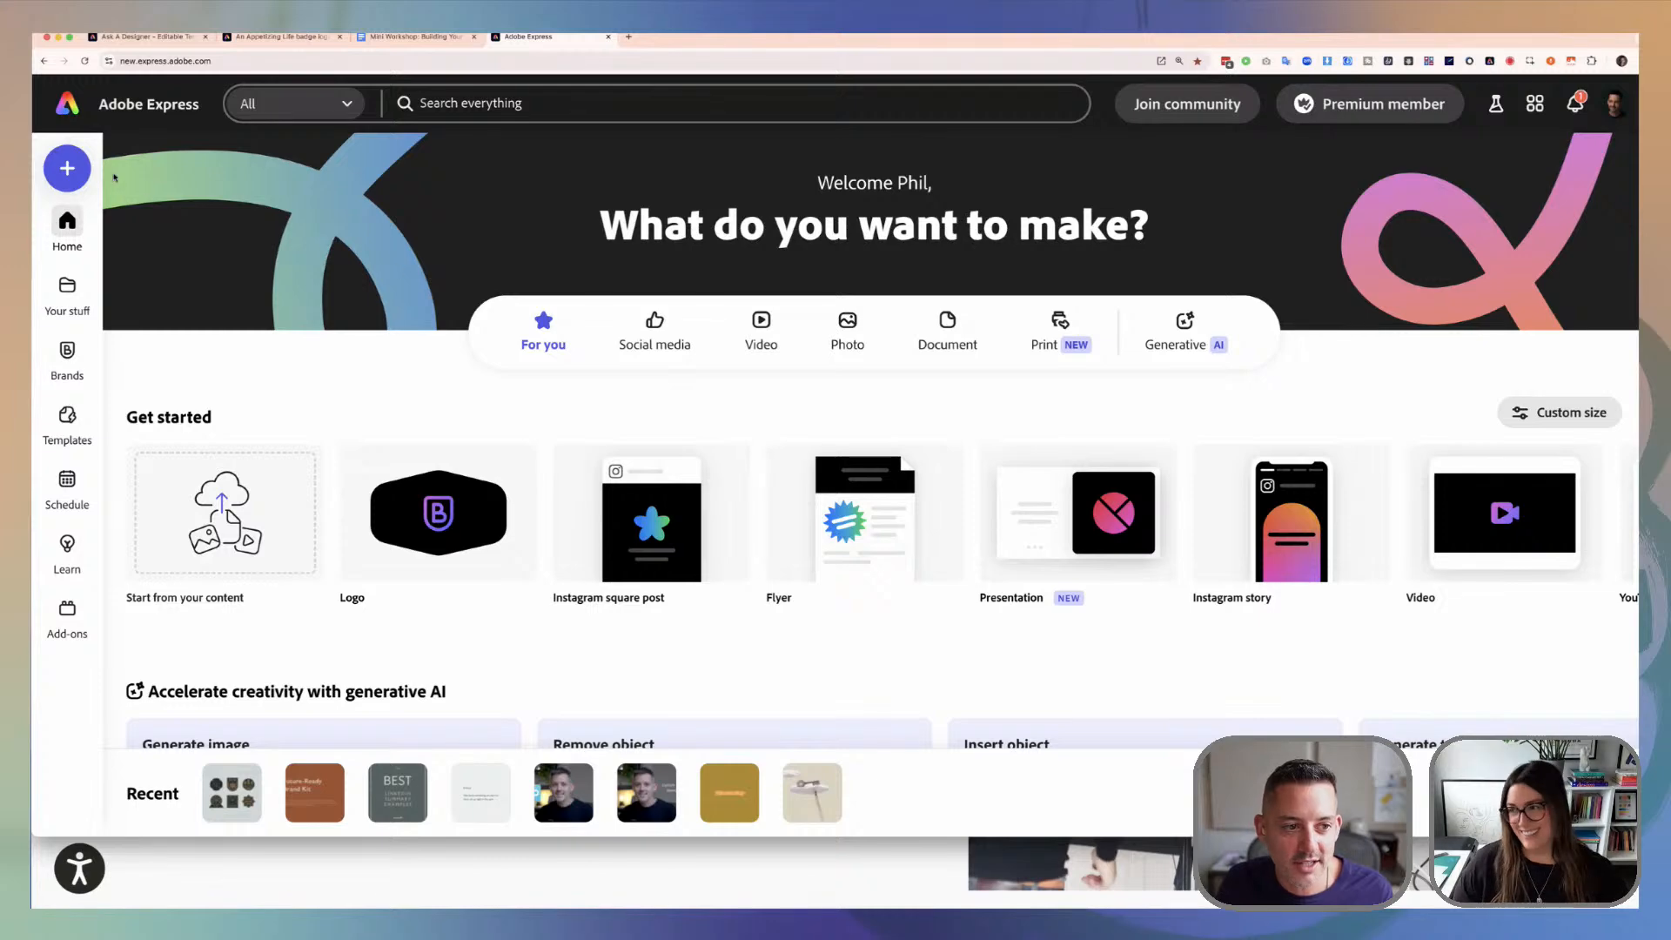
left_click(68, 167)
left_click(305, 229)
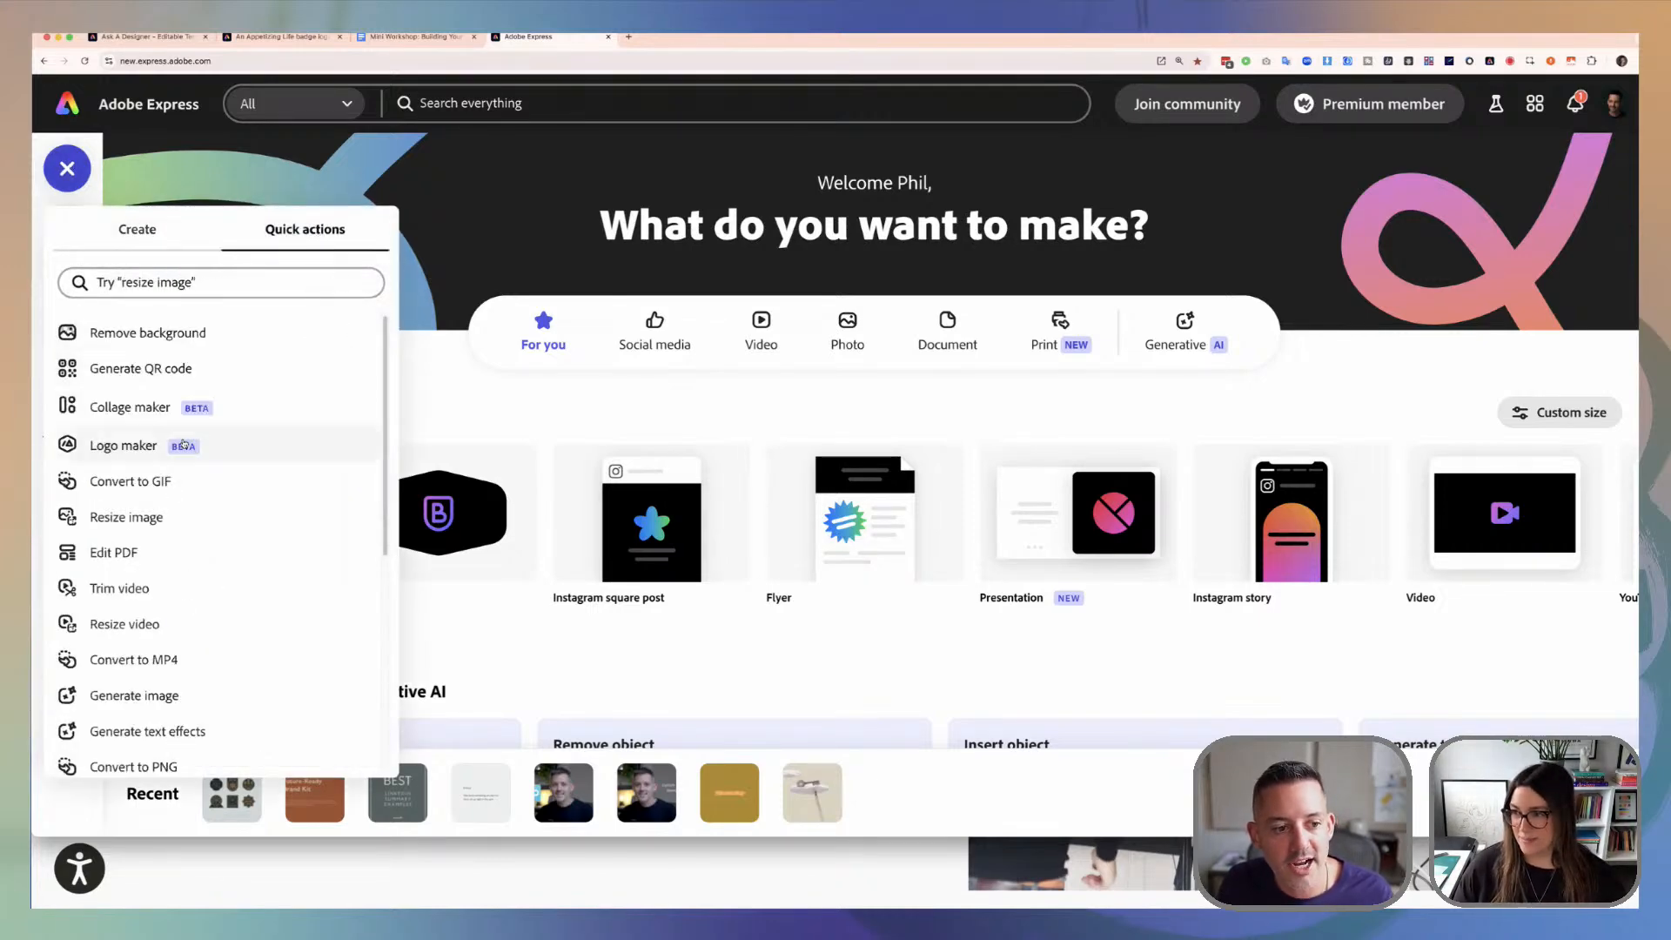
left_click(136, 453)
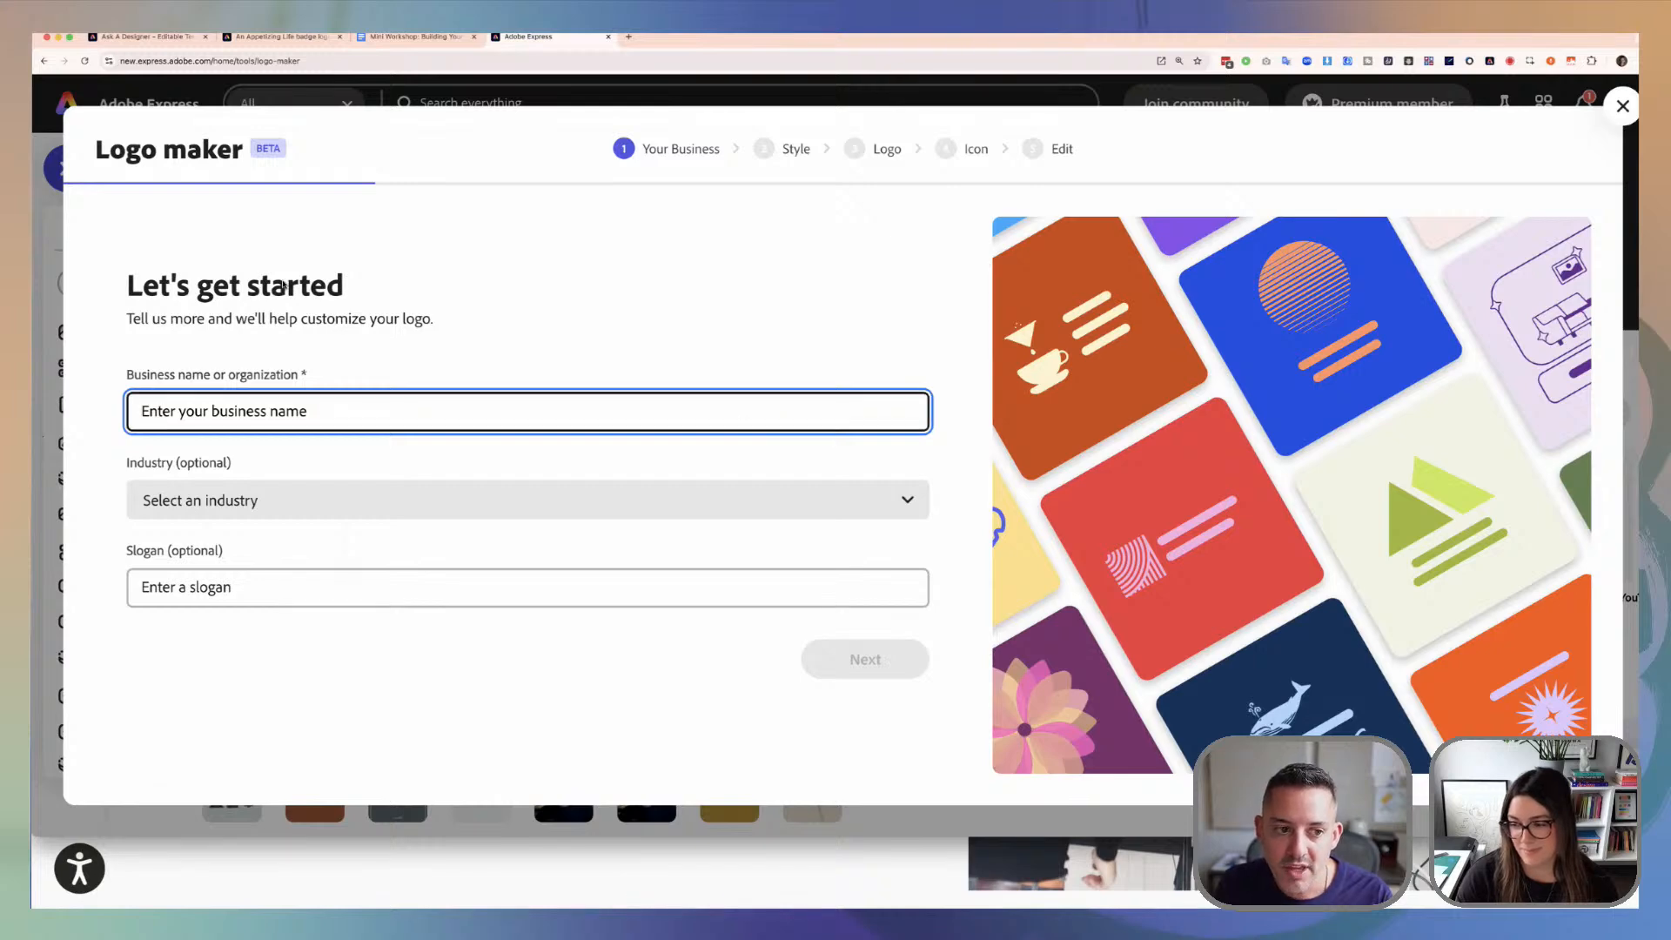
Step: Enter "An Appetizing Life" as the business name and select Restaurant as the industry, leaving the slogan empty
left_click(178, 285)
left_click(650, 413)
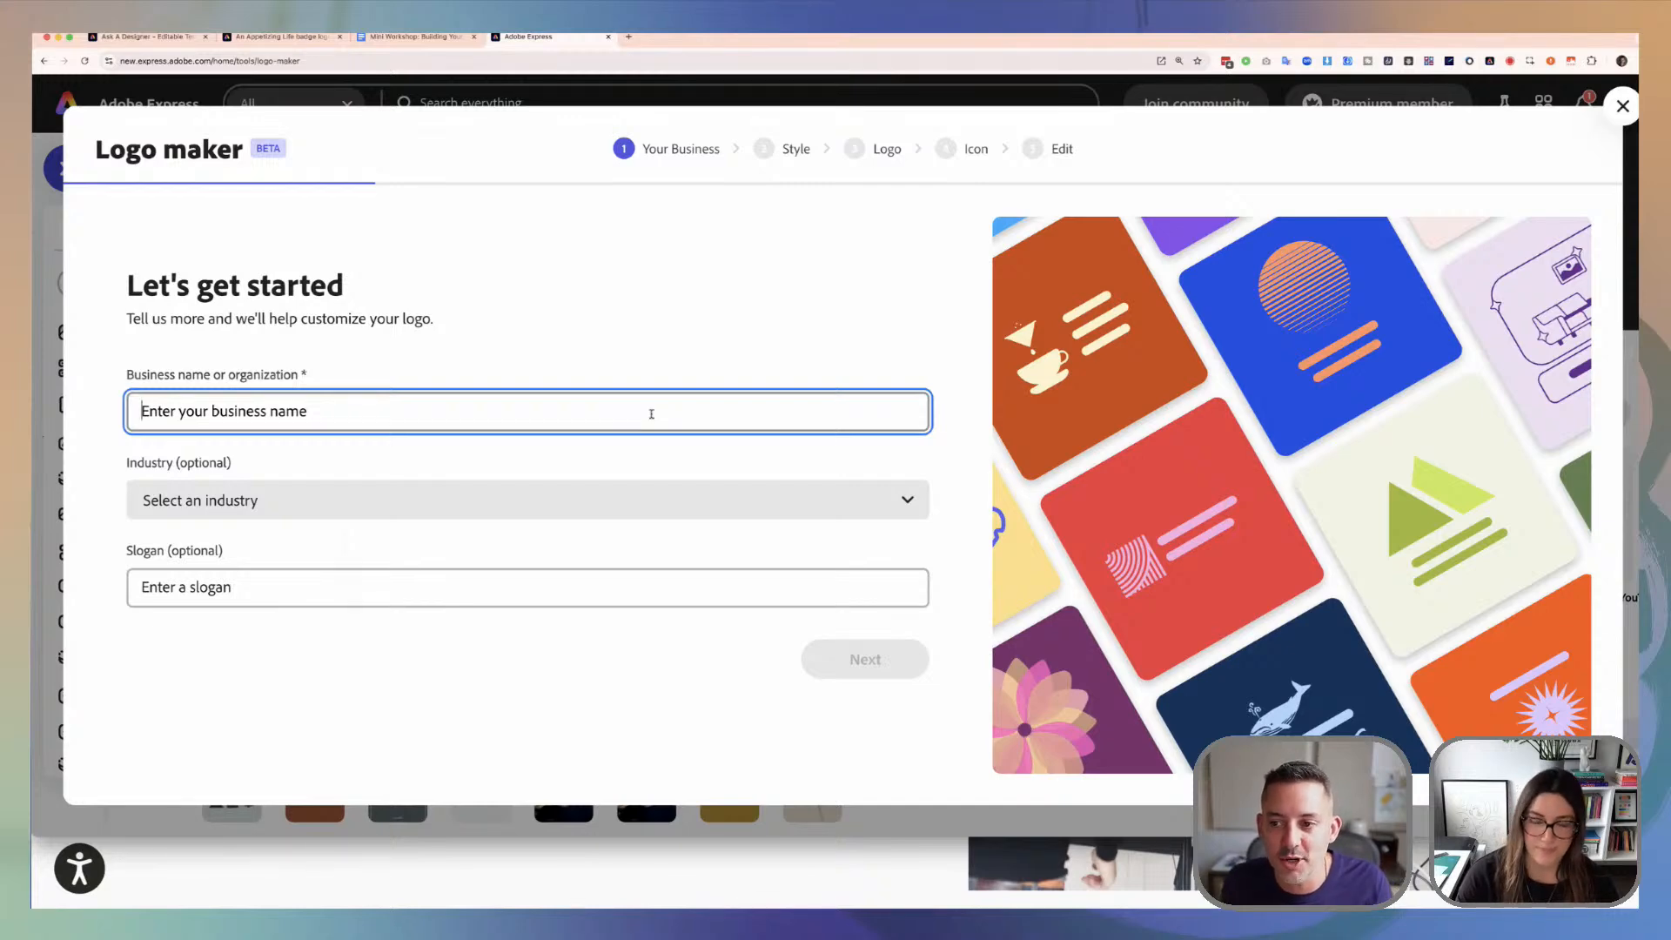
type("An App")
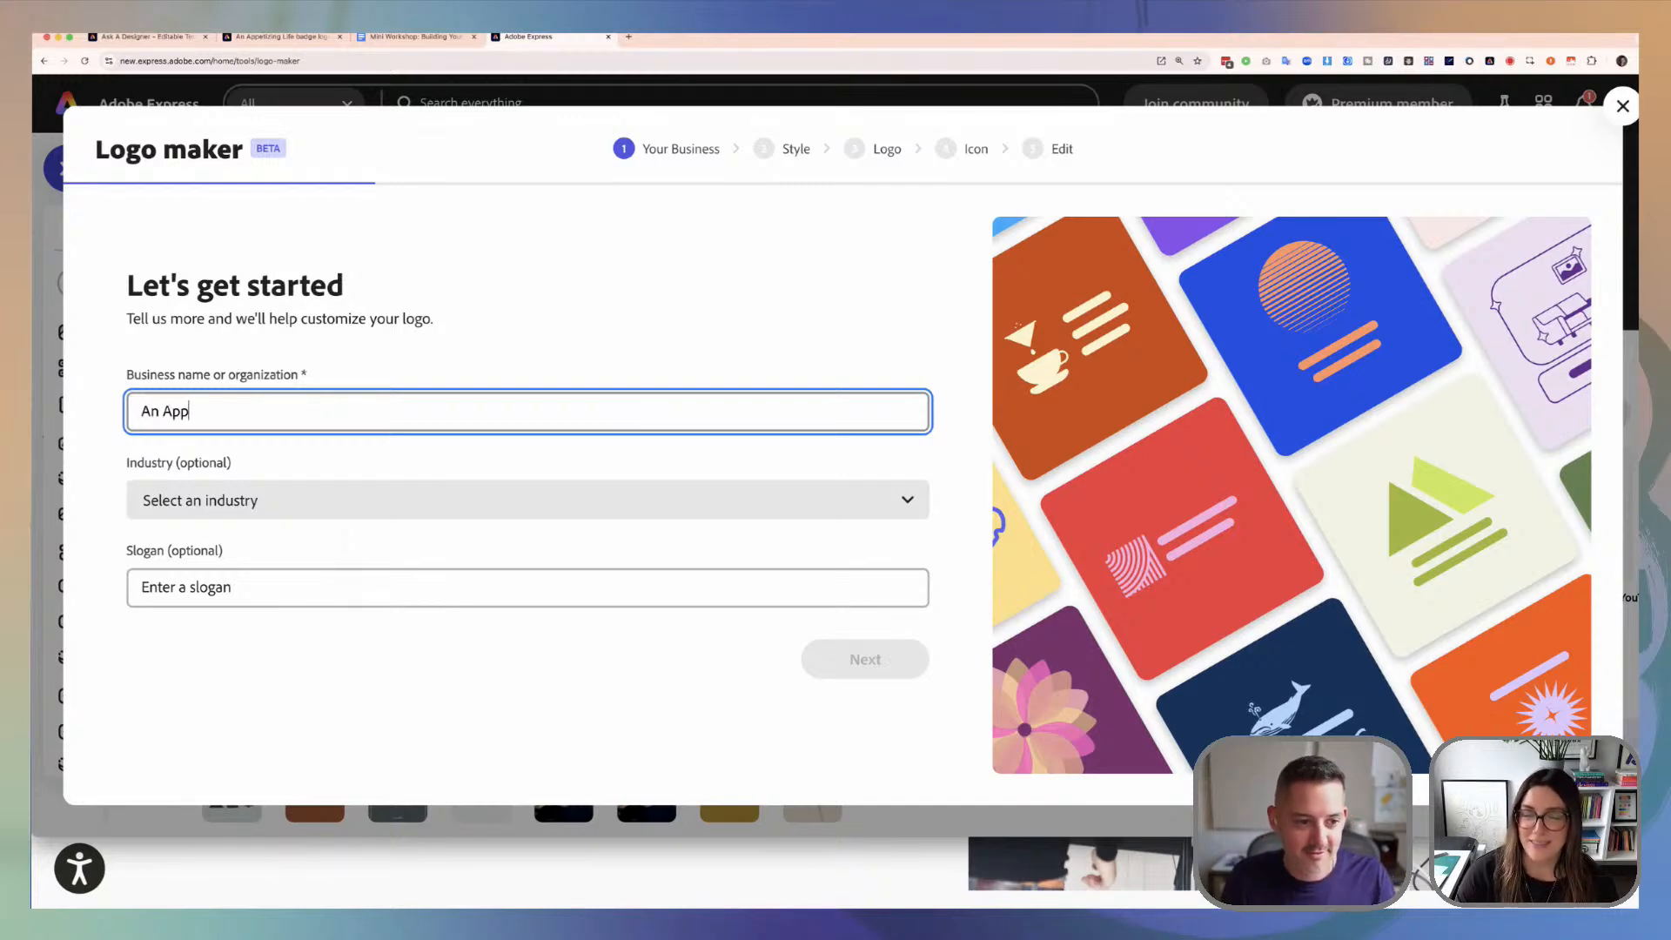
type("etizing Life")
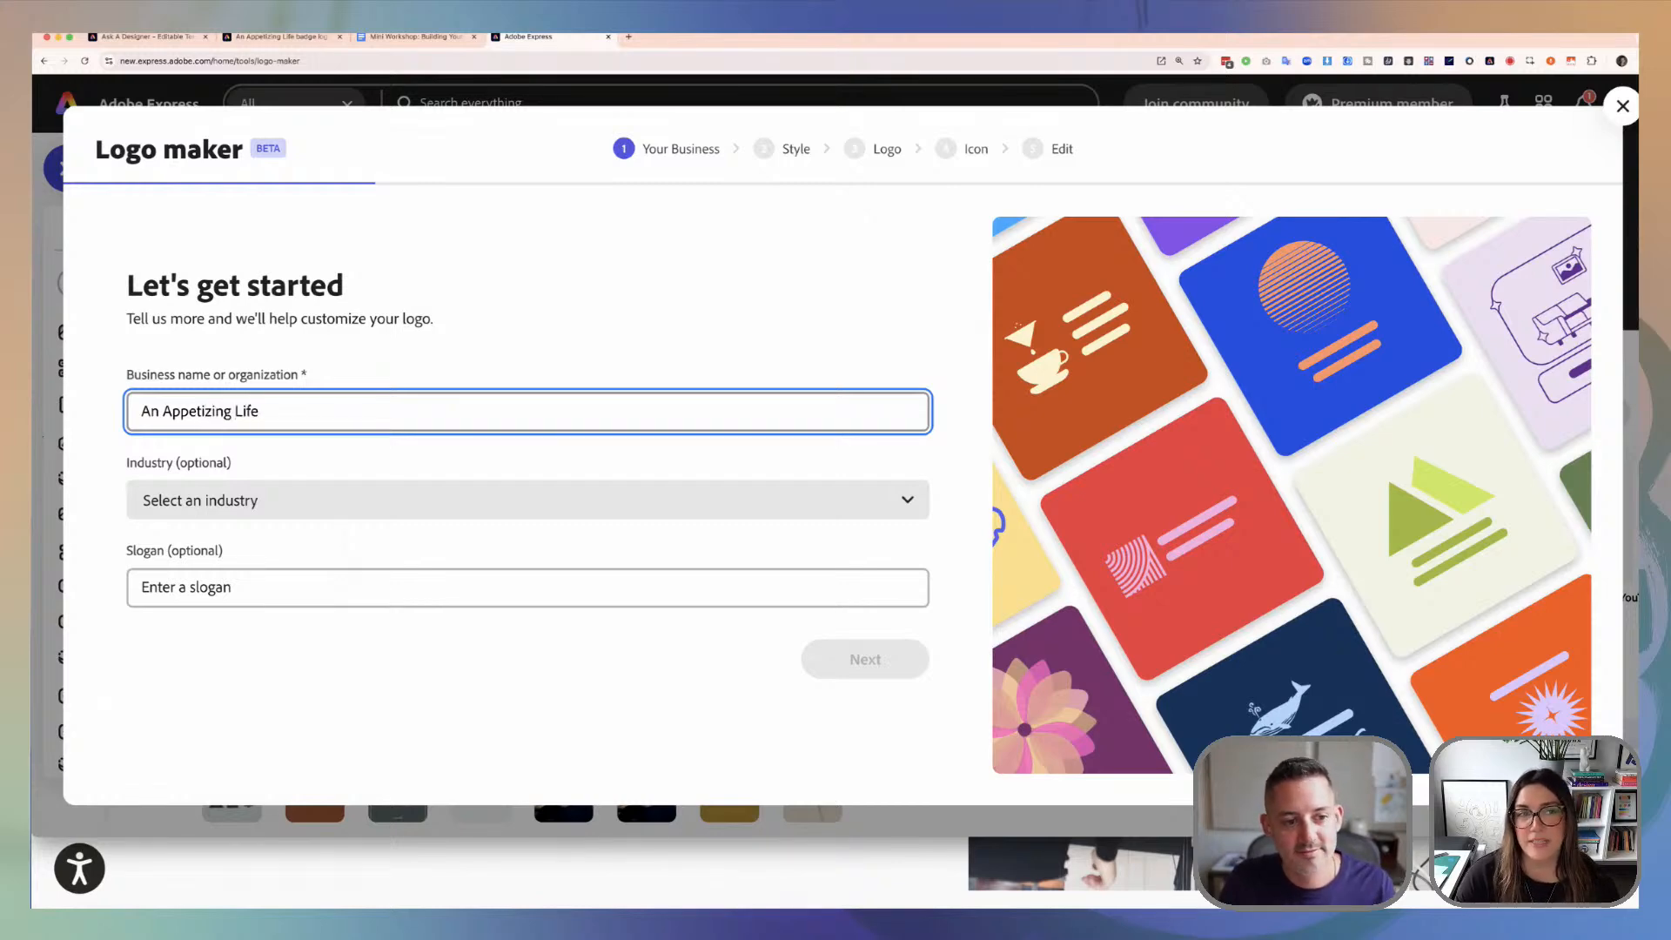
left_click(775, 373)
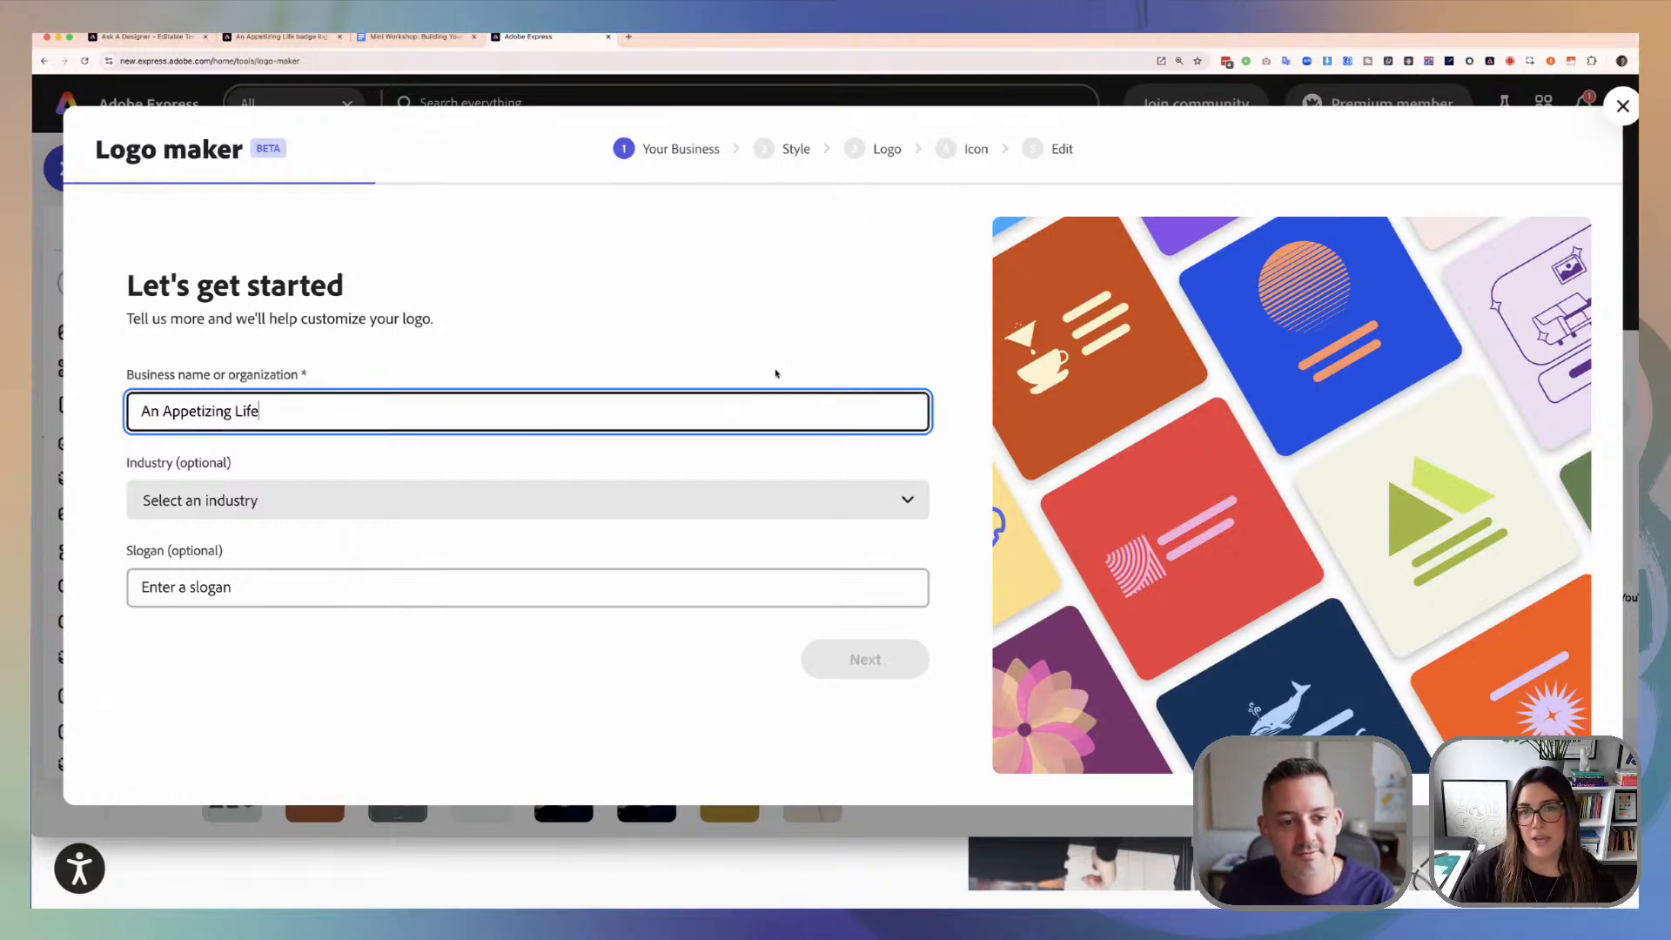
left_click(578, 503)
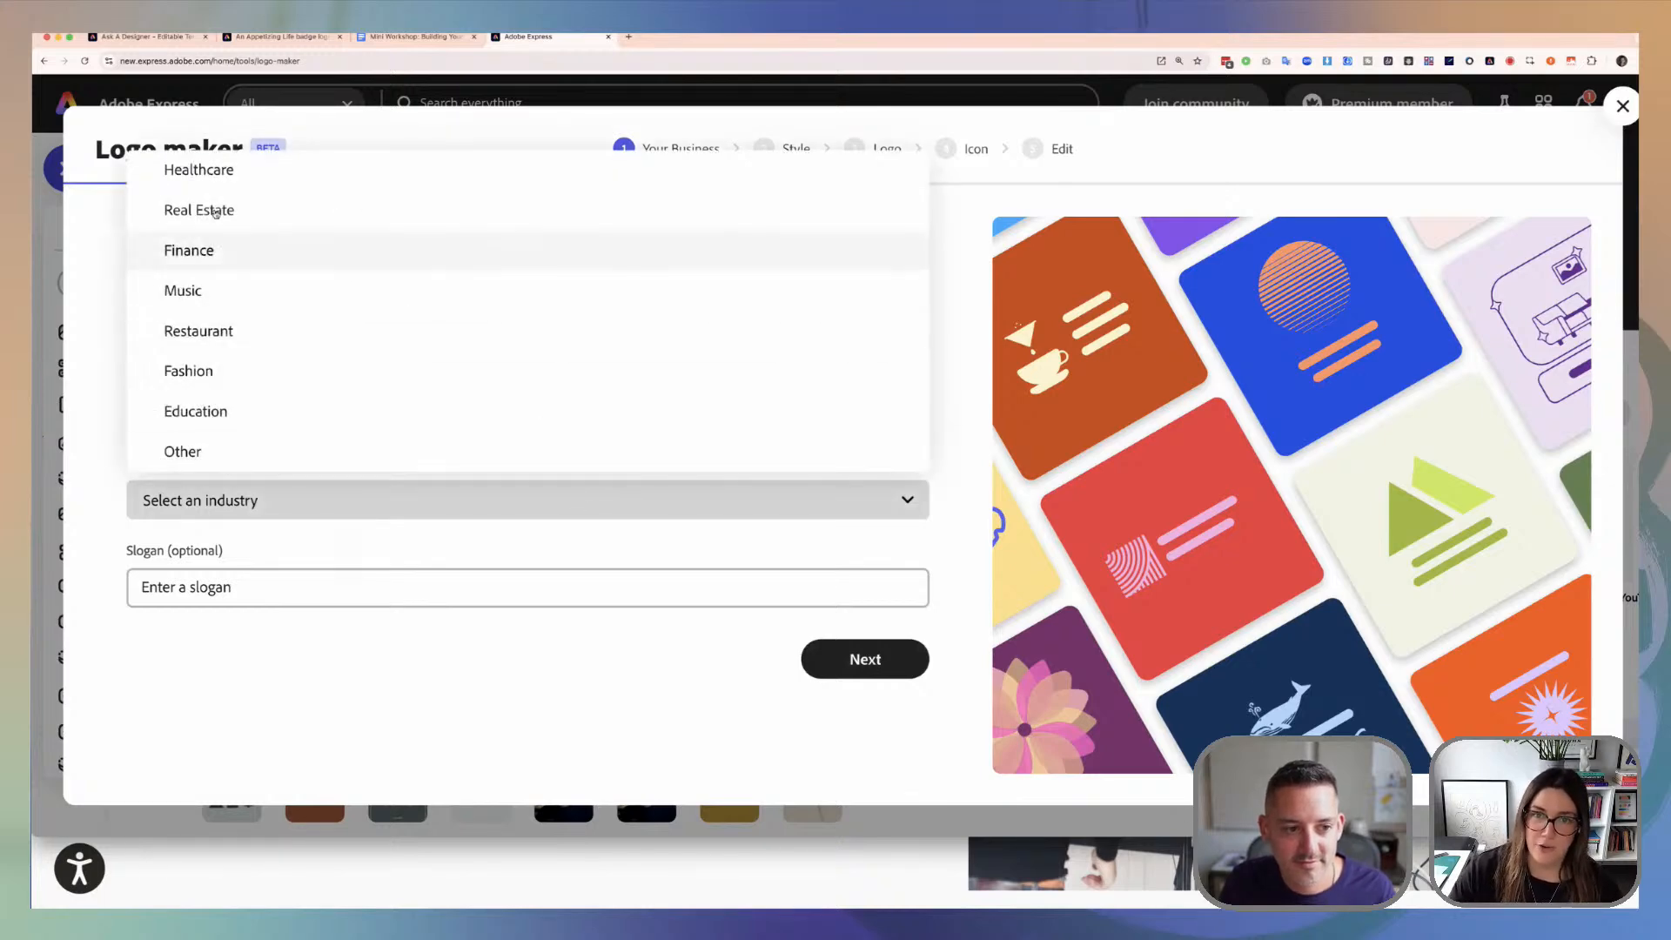
left_click(223, 332)
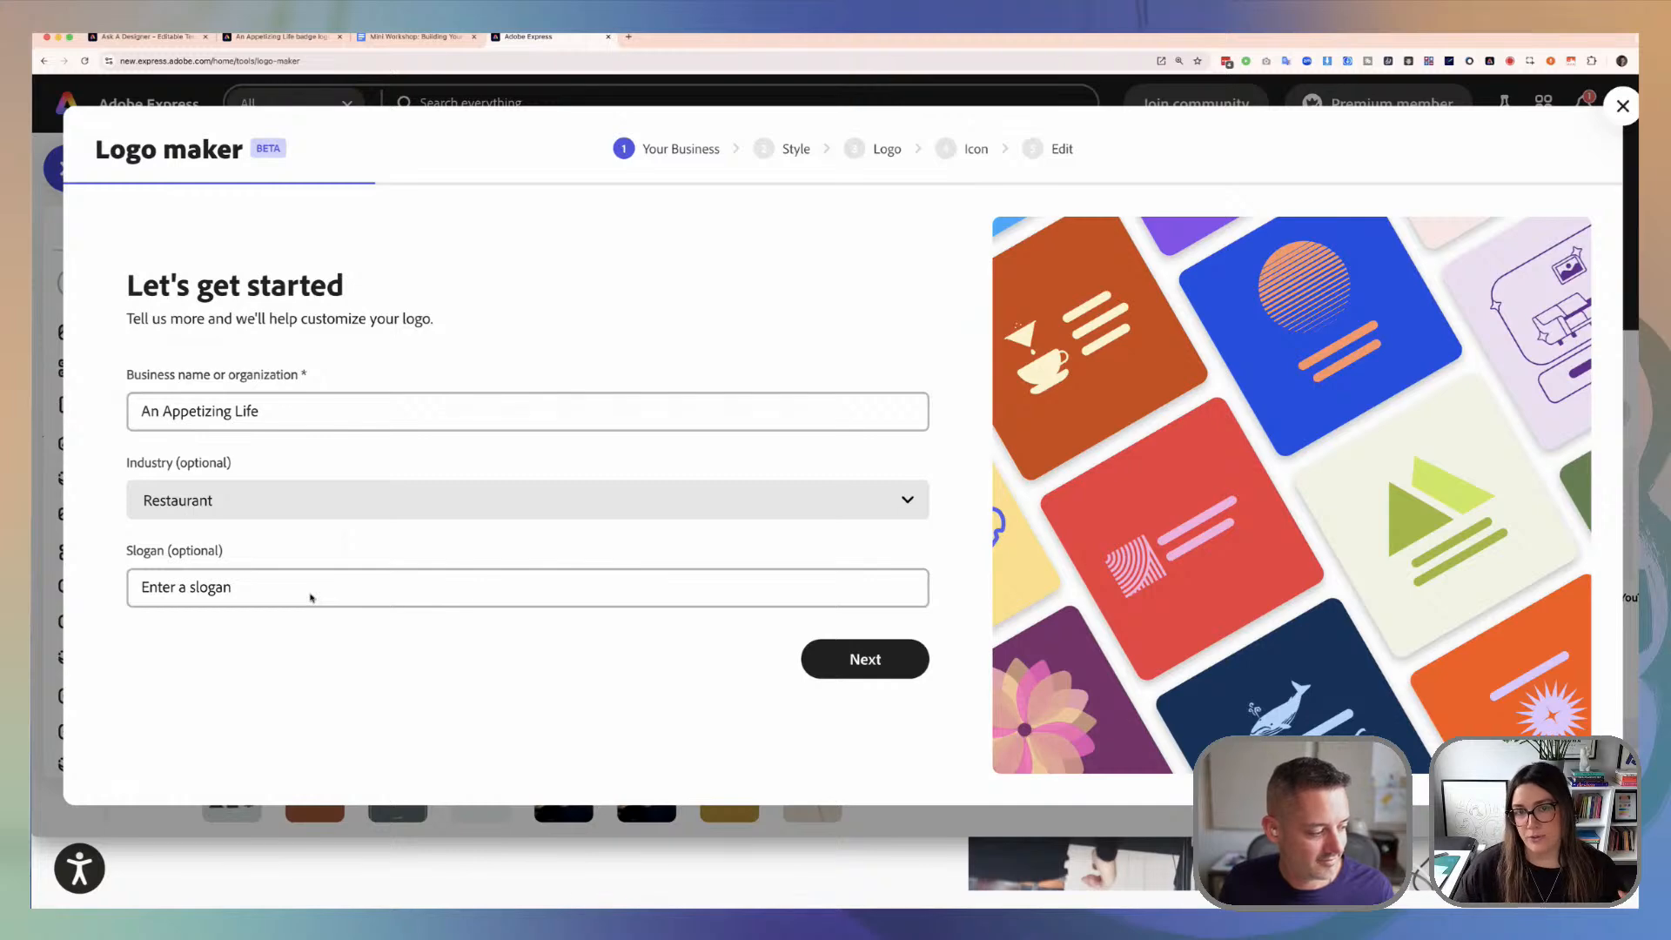
left_click(746, 554)
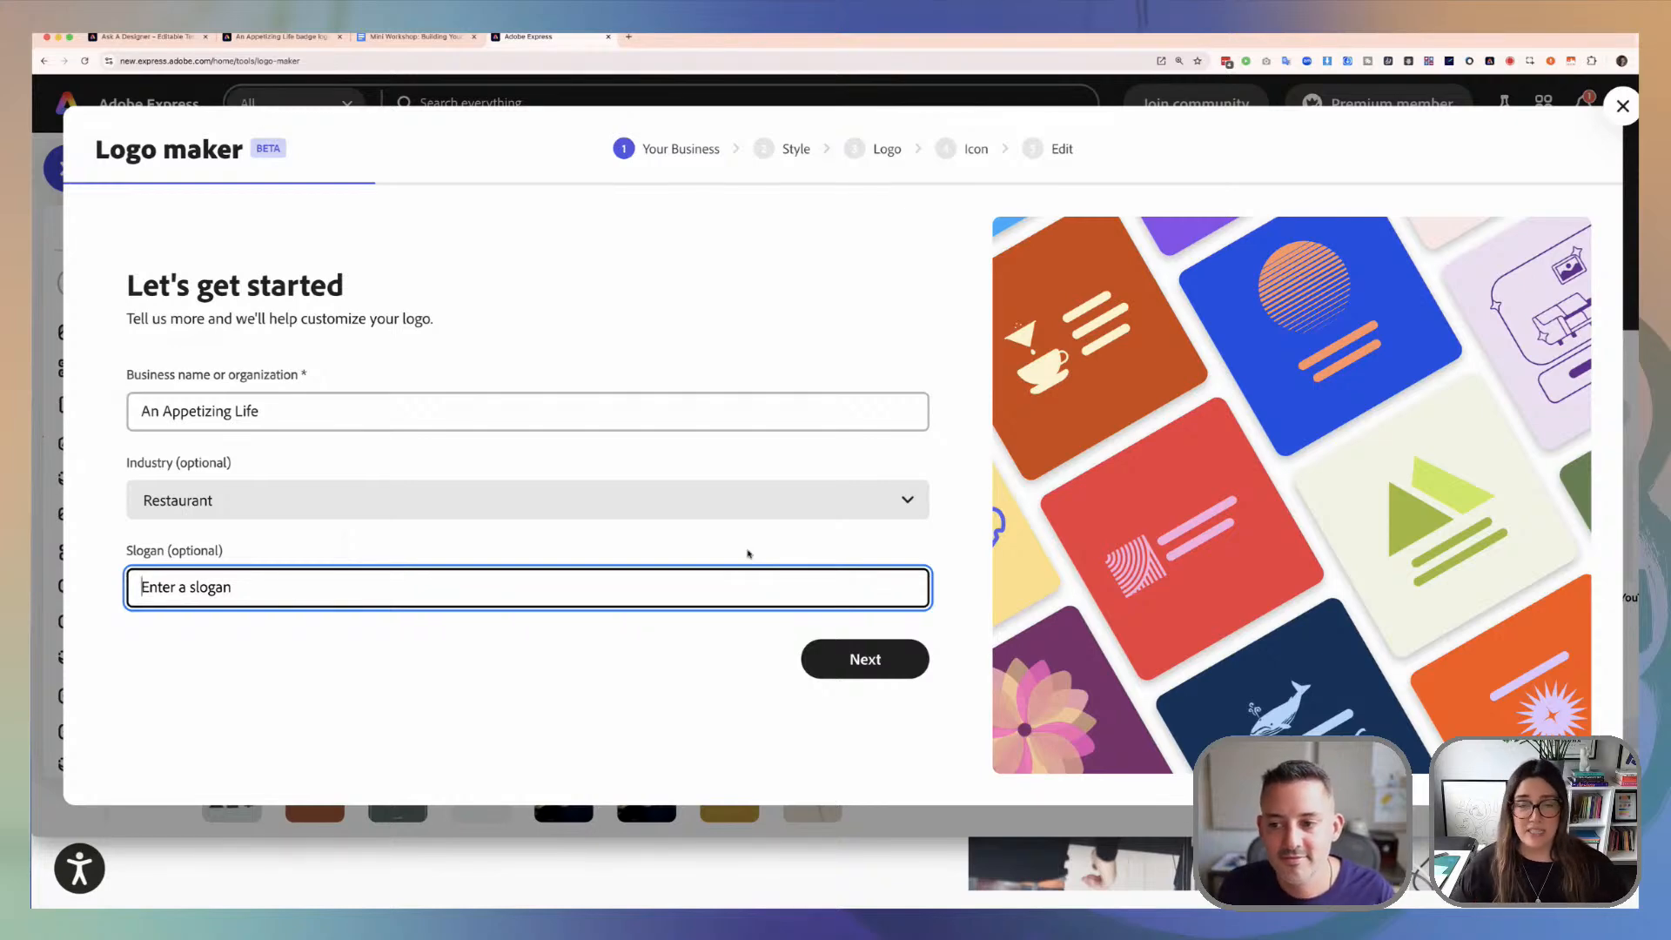
left_click(758, 630)
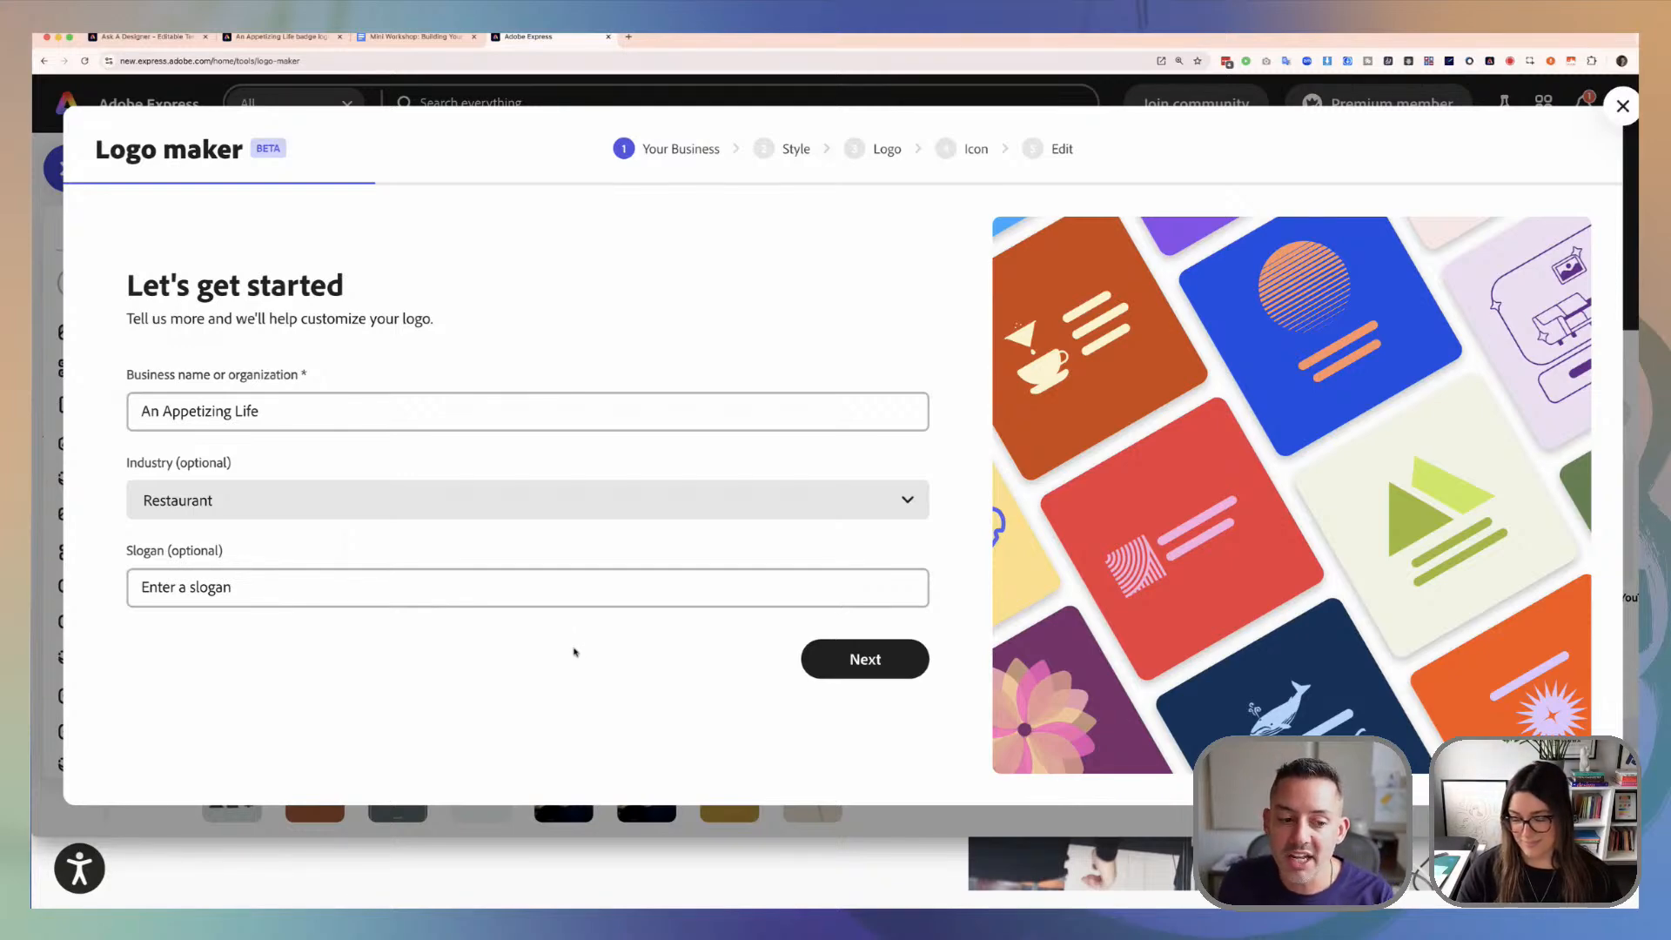
Step: Look at the style choices, return to the business details and review the industry options, keeping Restaurant
left_click(898, 662)
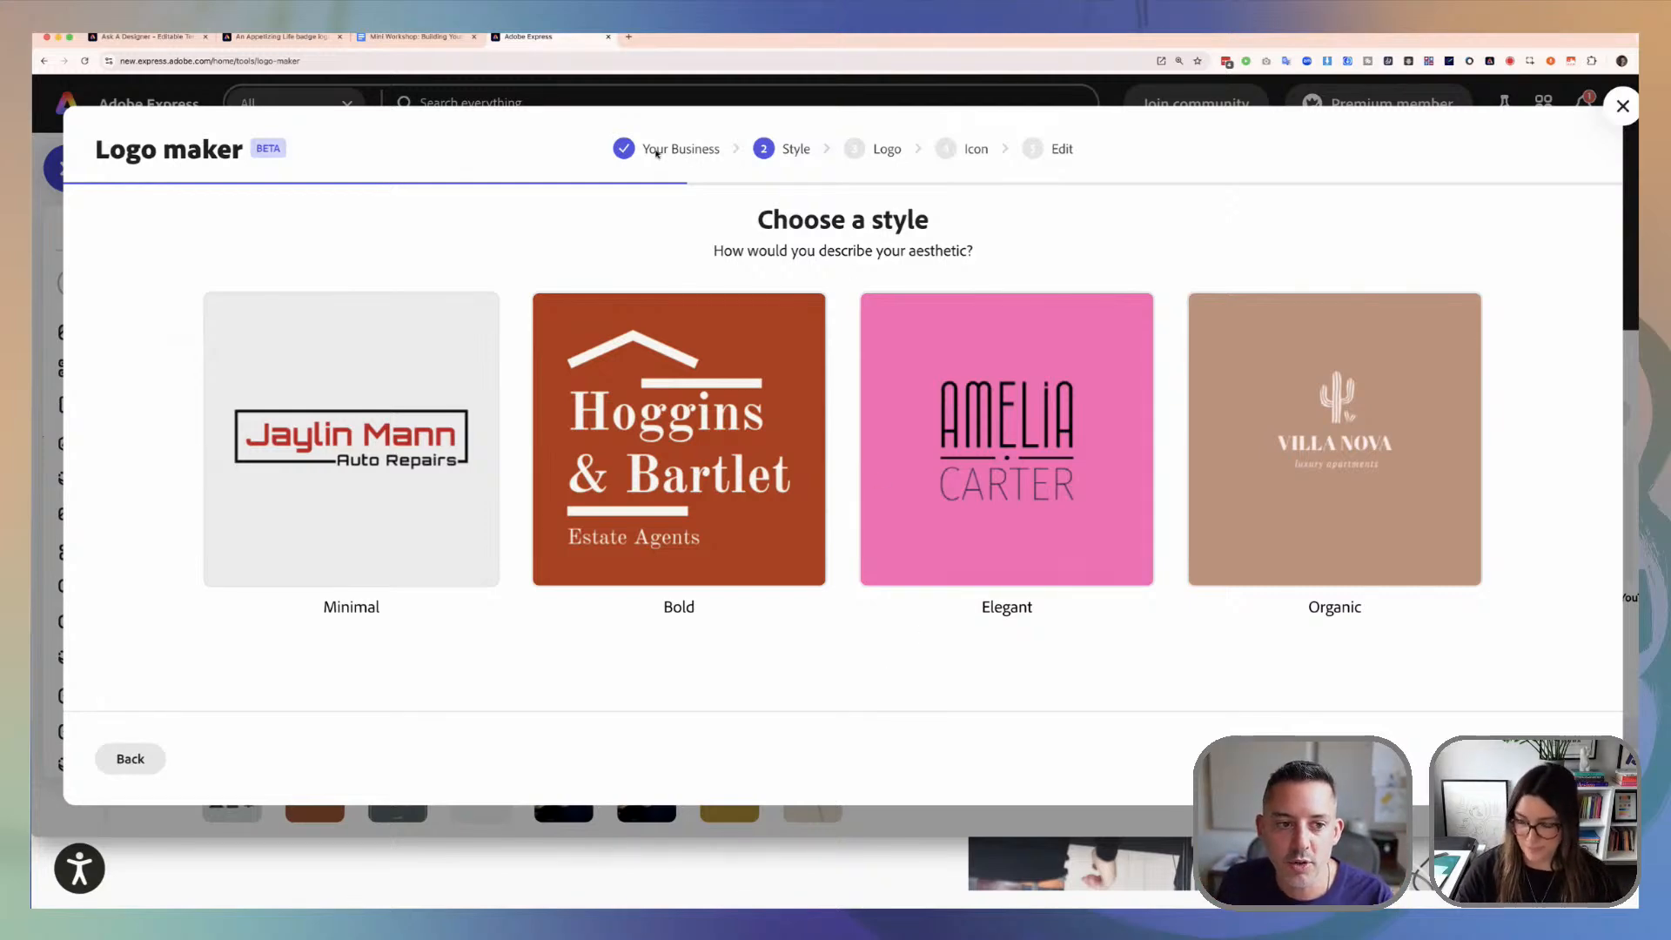
left_click(137, 764)
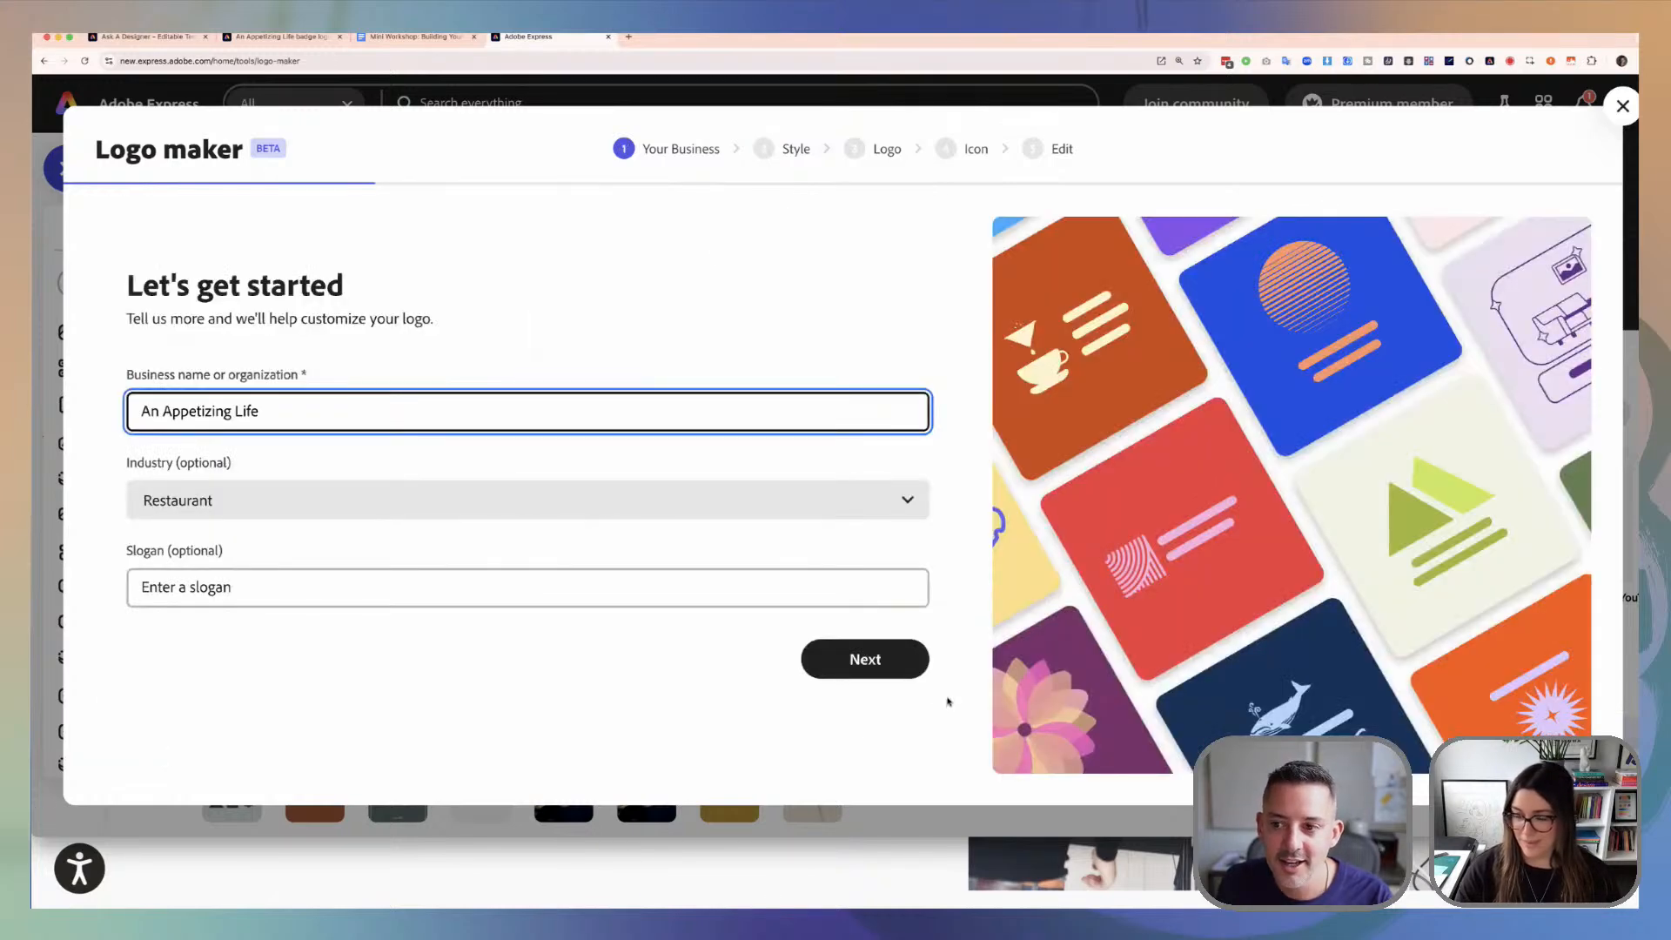
left_click_drag(261, 411, 139, 411)
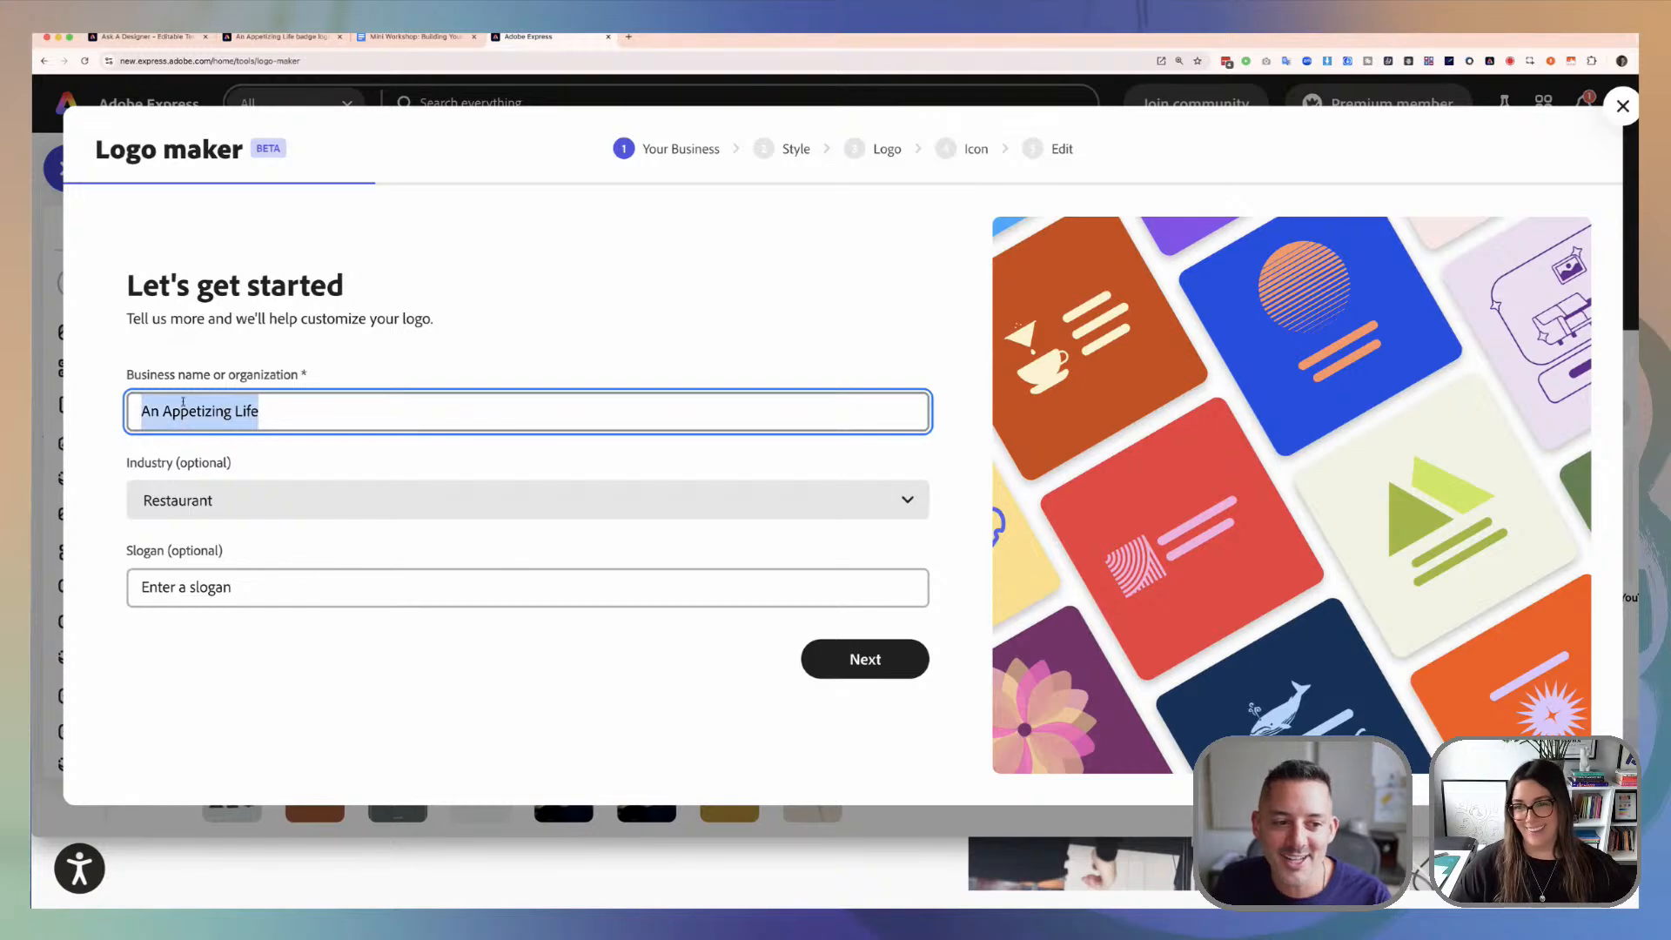
left_click(433, 359)
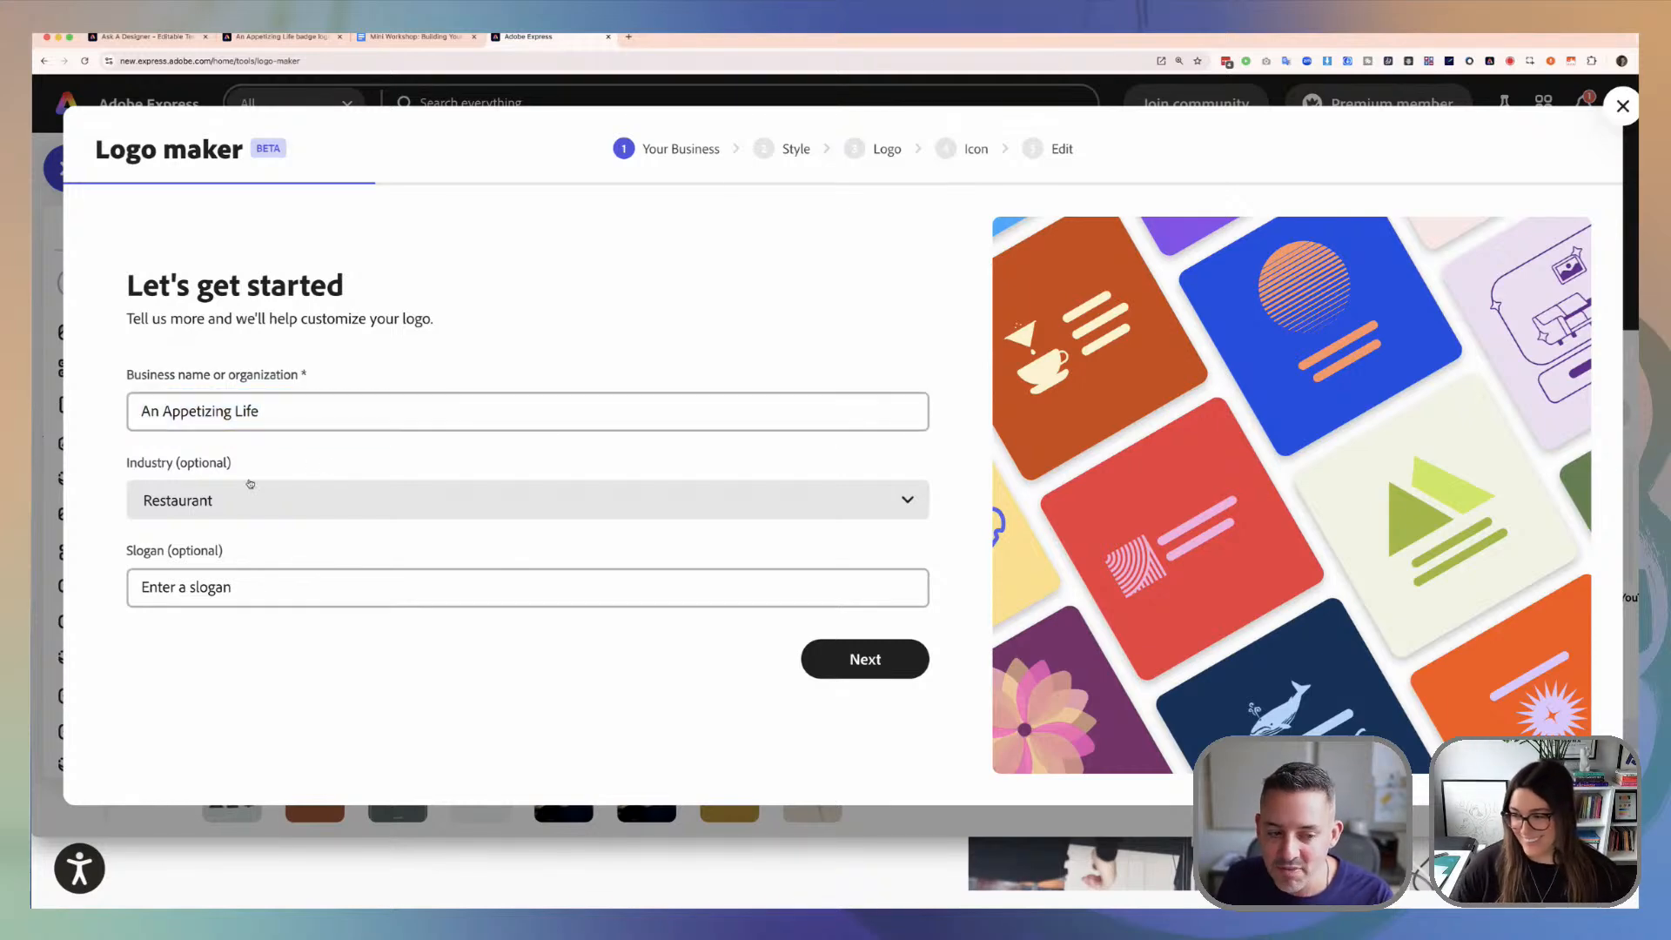
left_click(293, 518)
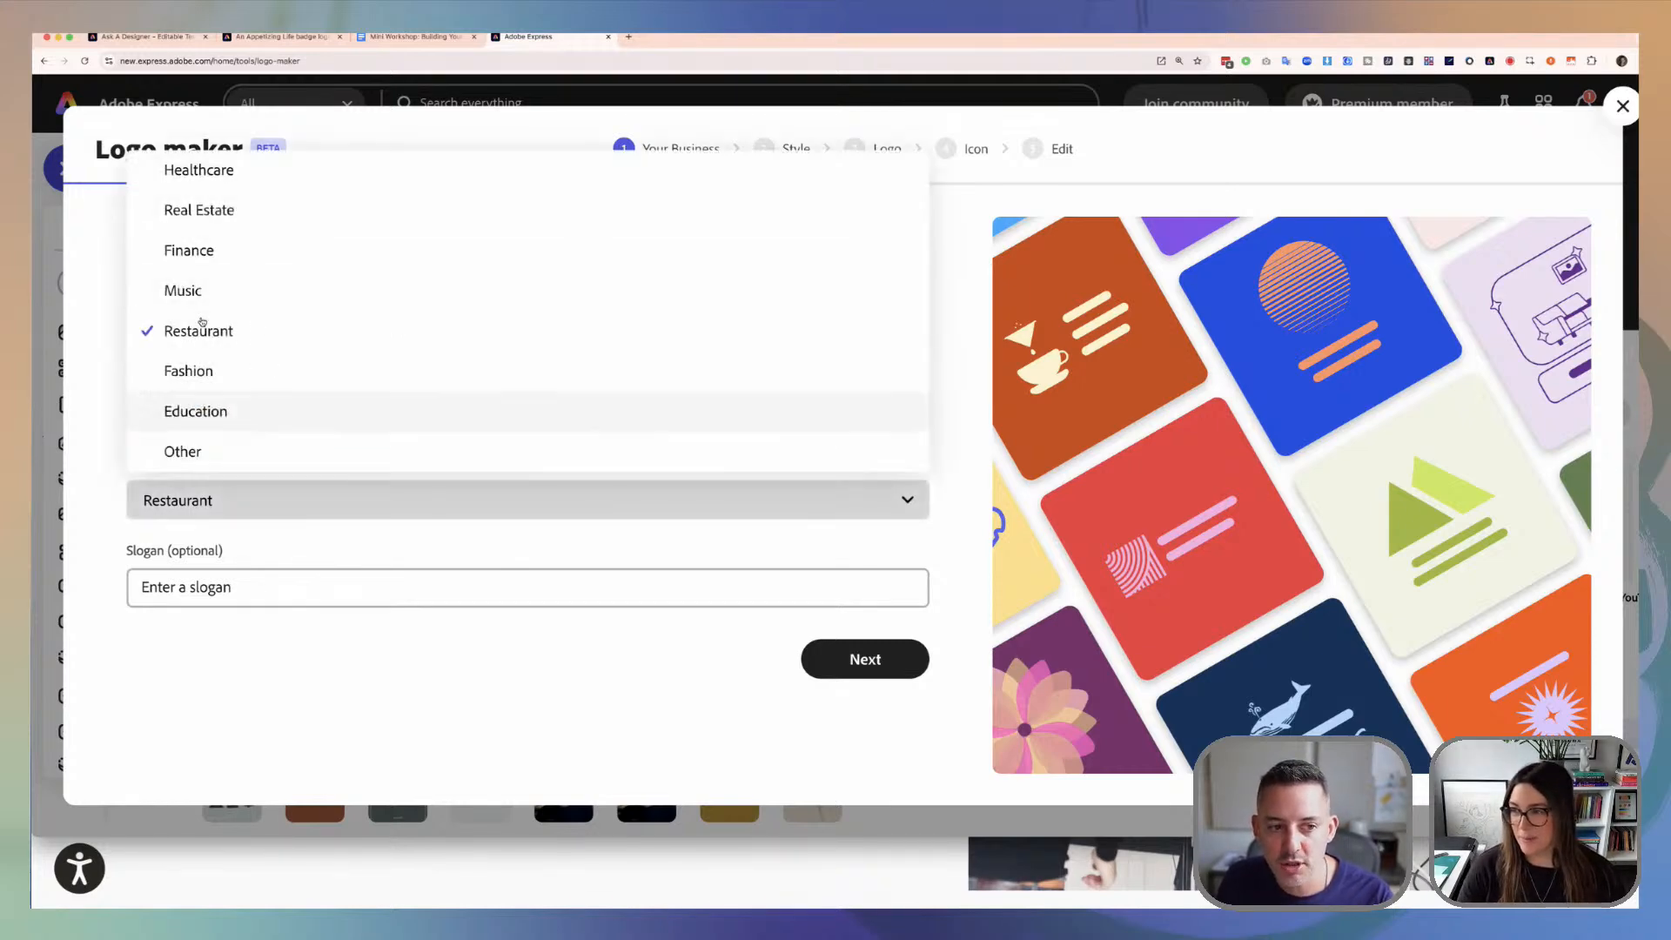
left_click(250, 340)
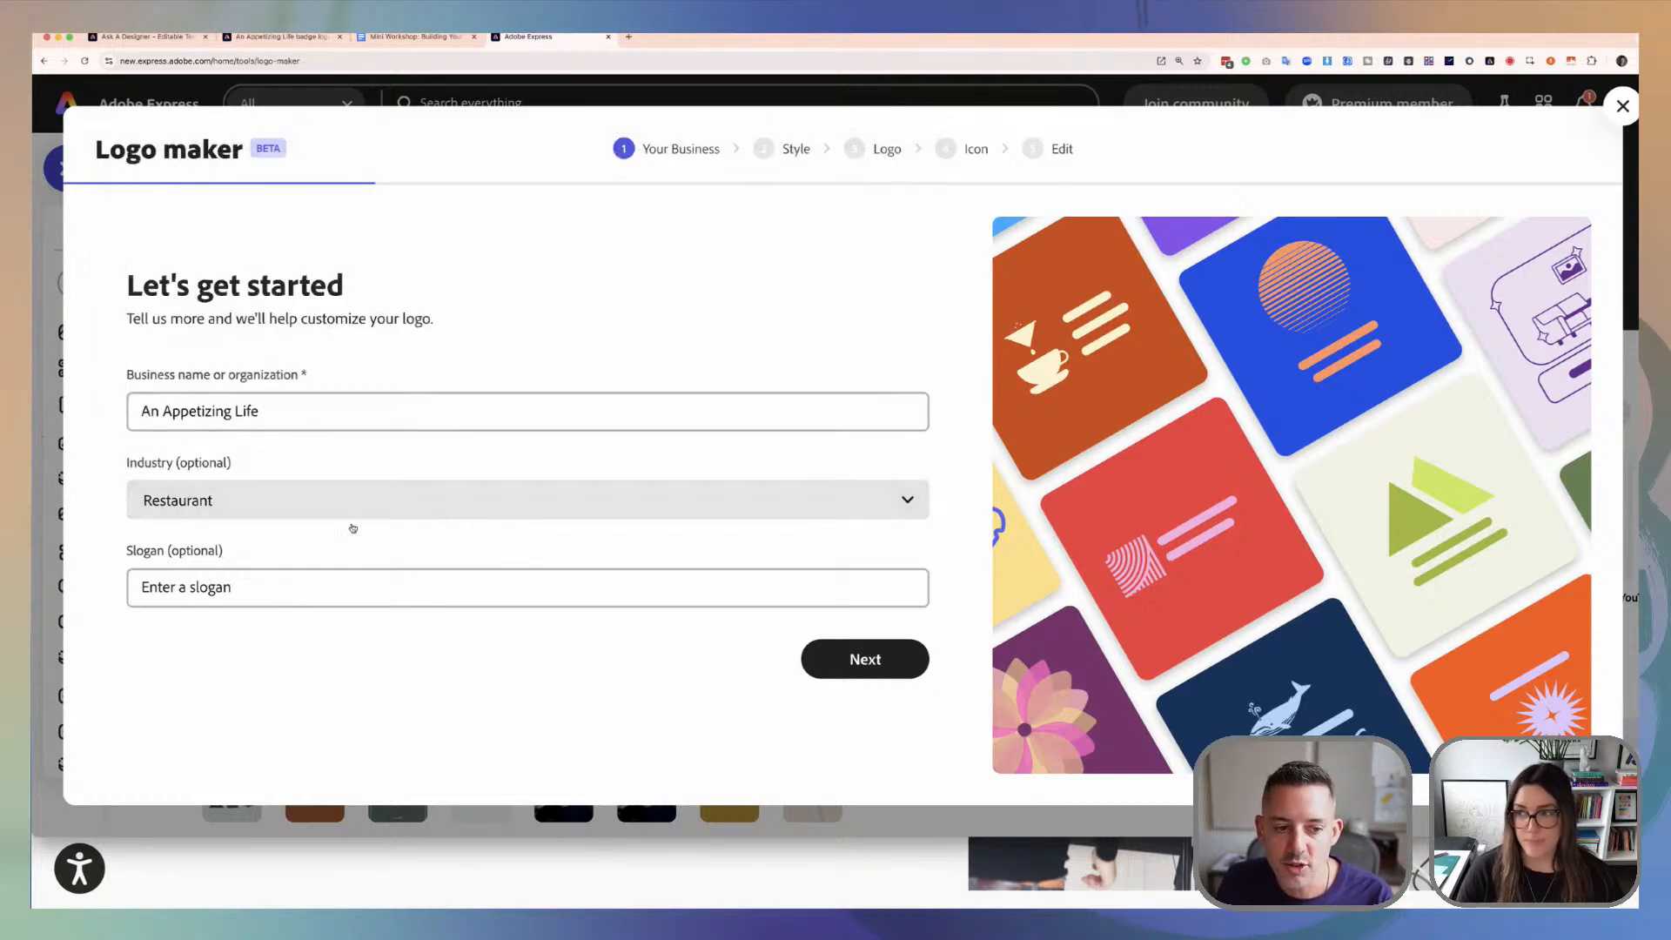
left_click(174, 497)
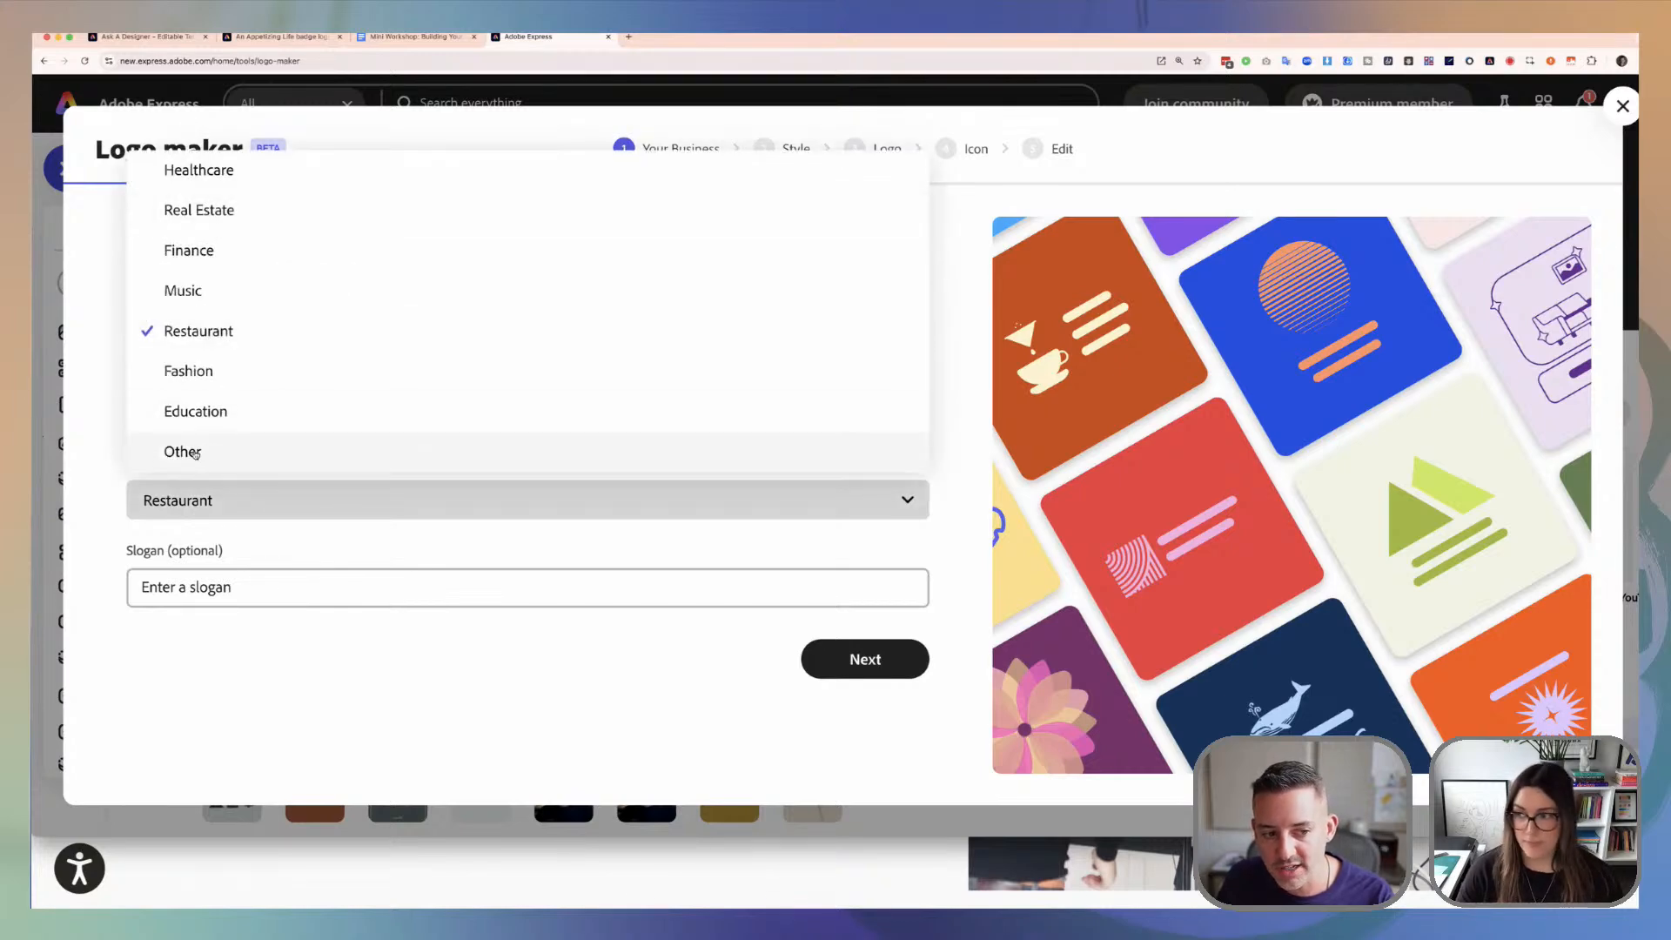
left_click(118, 445)
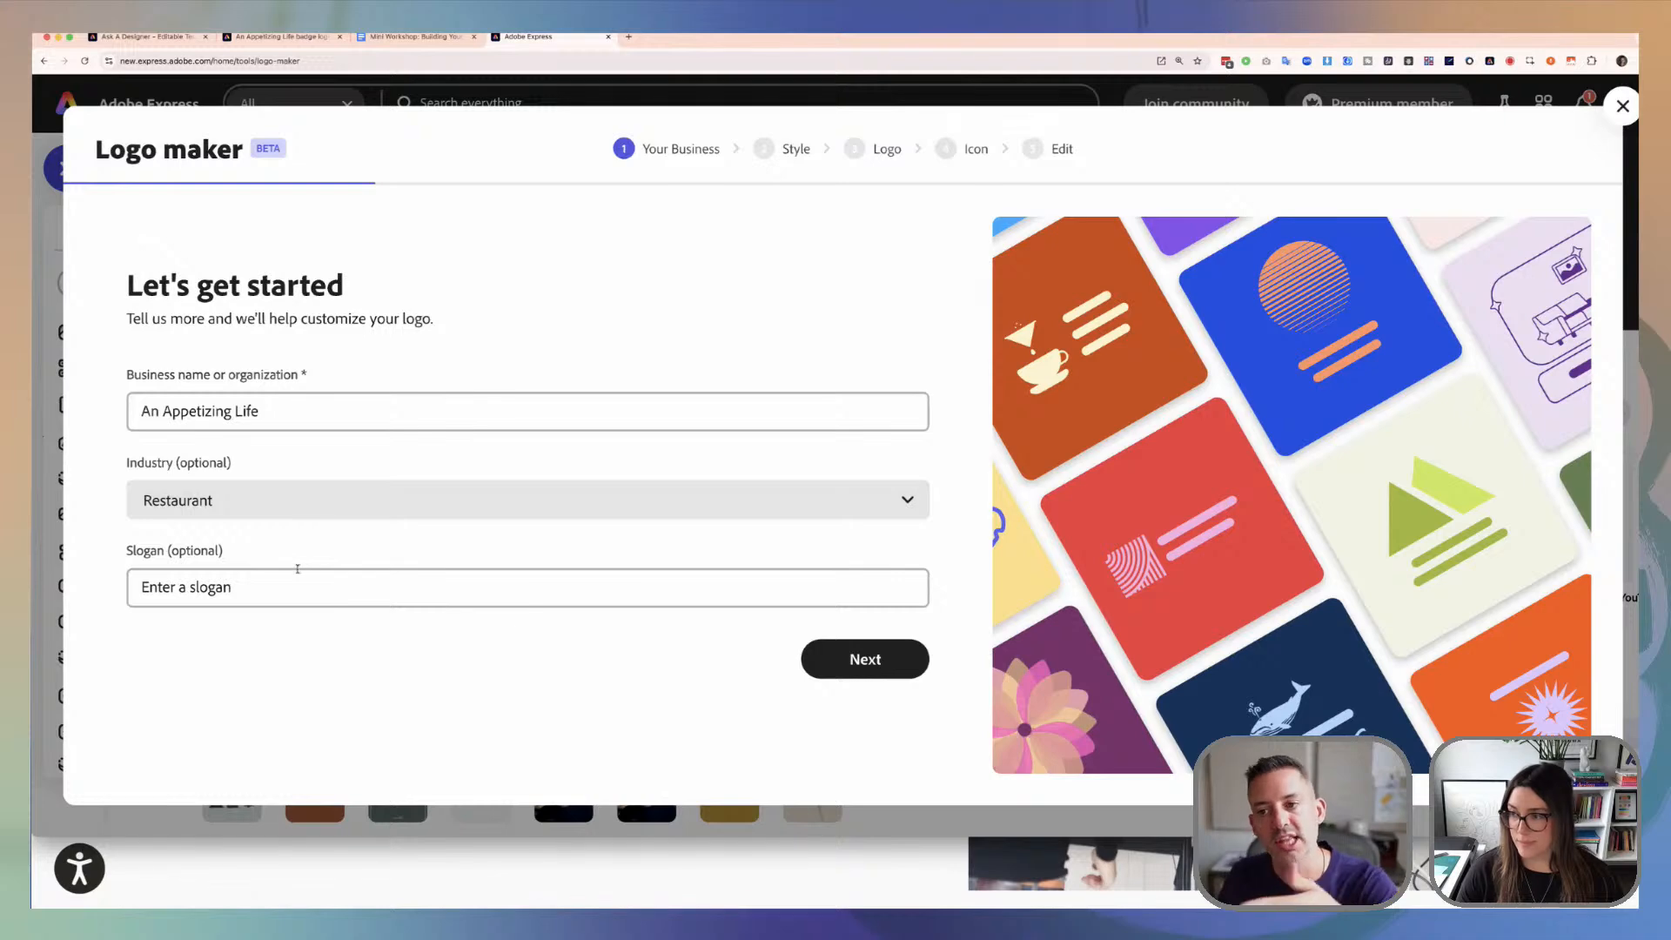
Step: Choose the Bold style, browse its logo designs and pick the Miss Miskey logo to customize
left_click(865, 660)
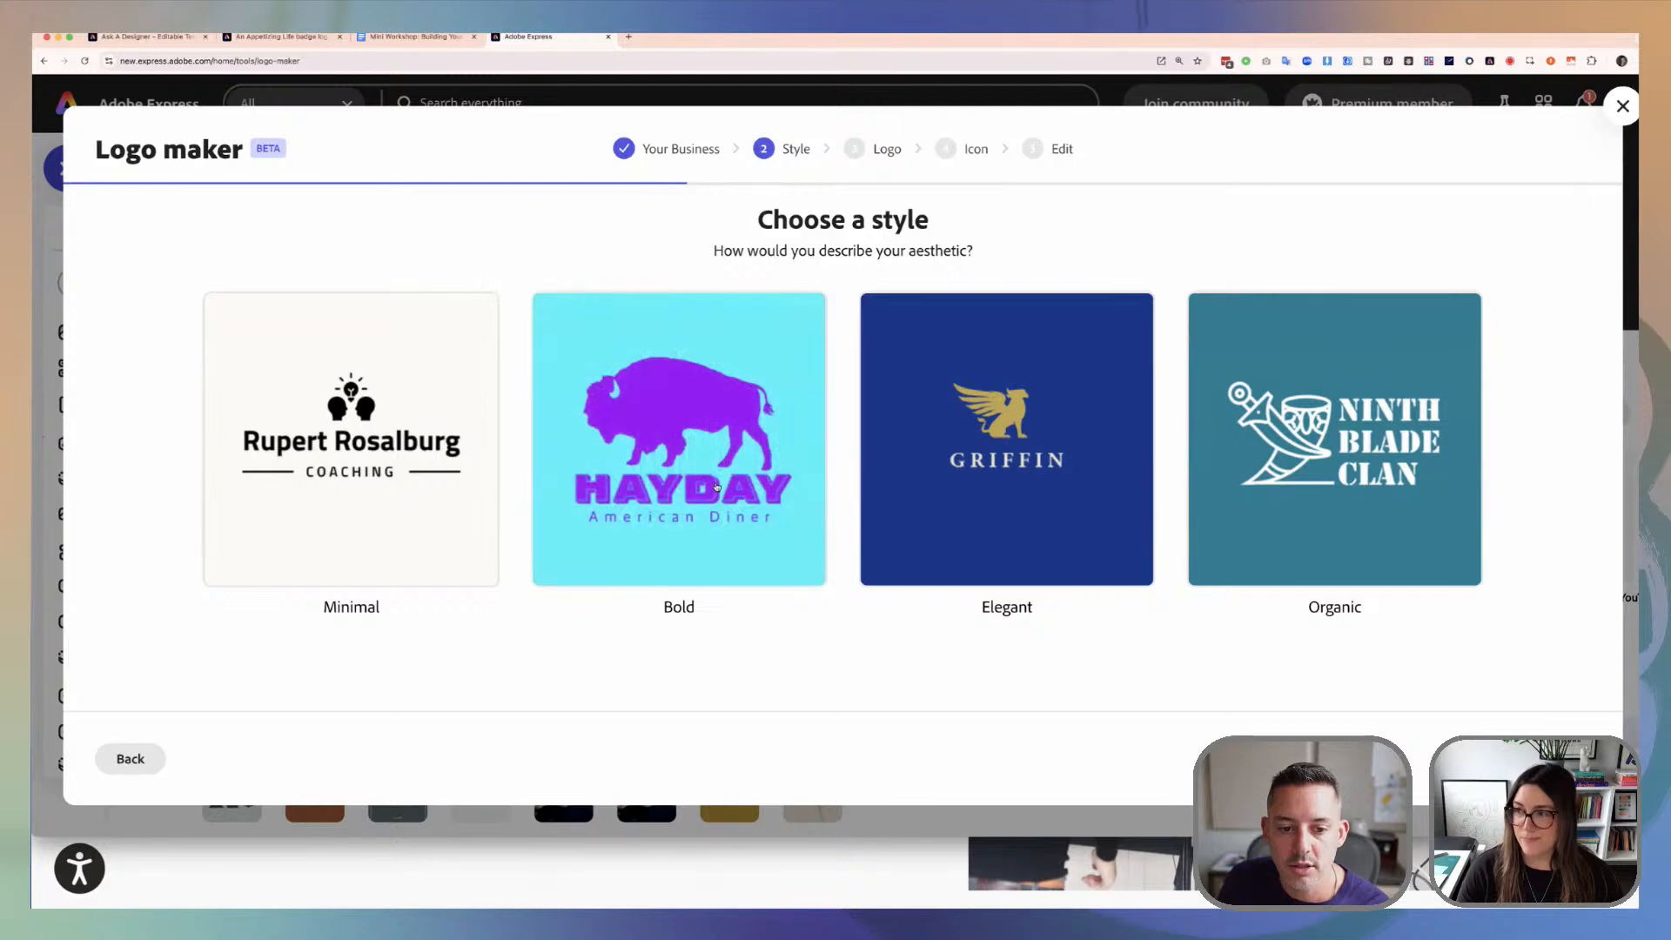
left_click(718, 485)
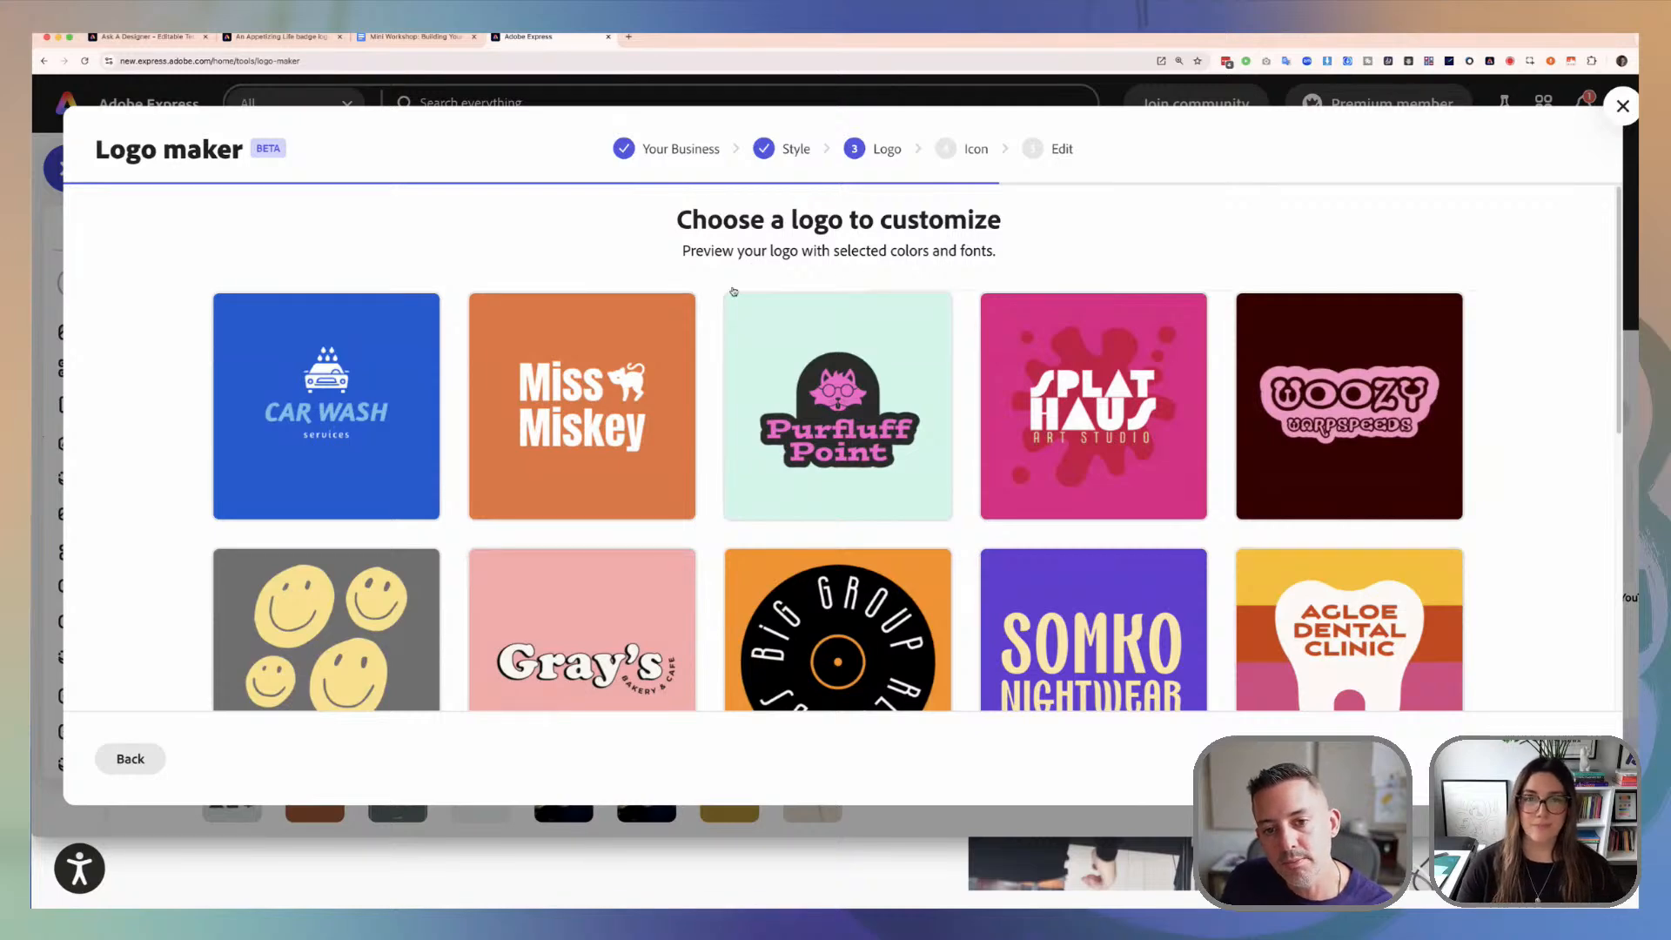
scroll(1219, 293, "down", 2)
scroll(1219, 292, "down", 3)
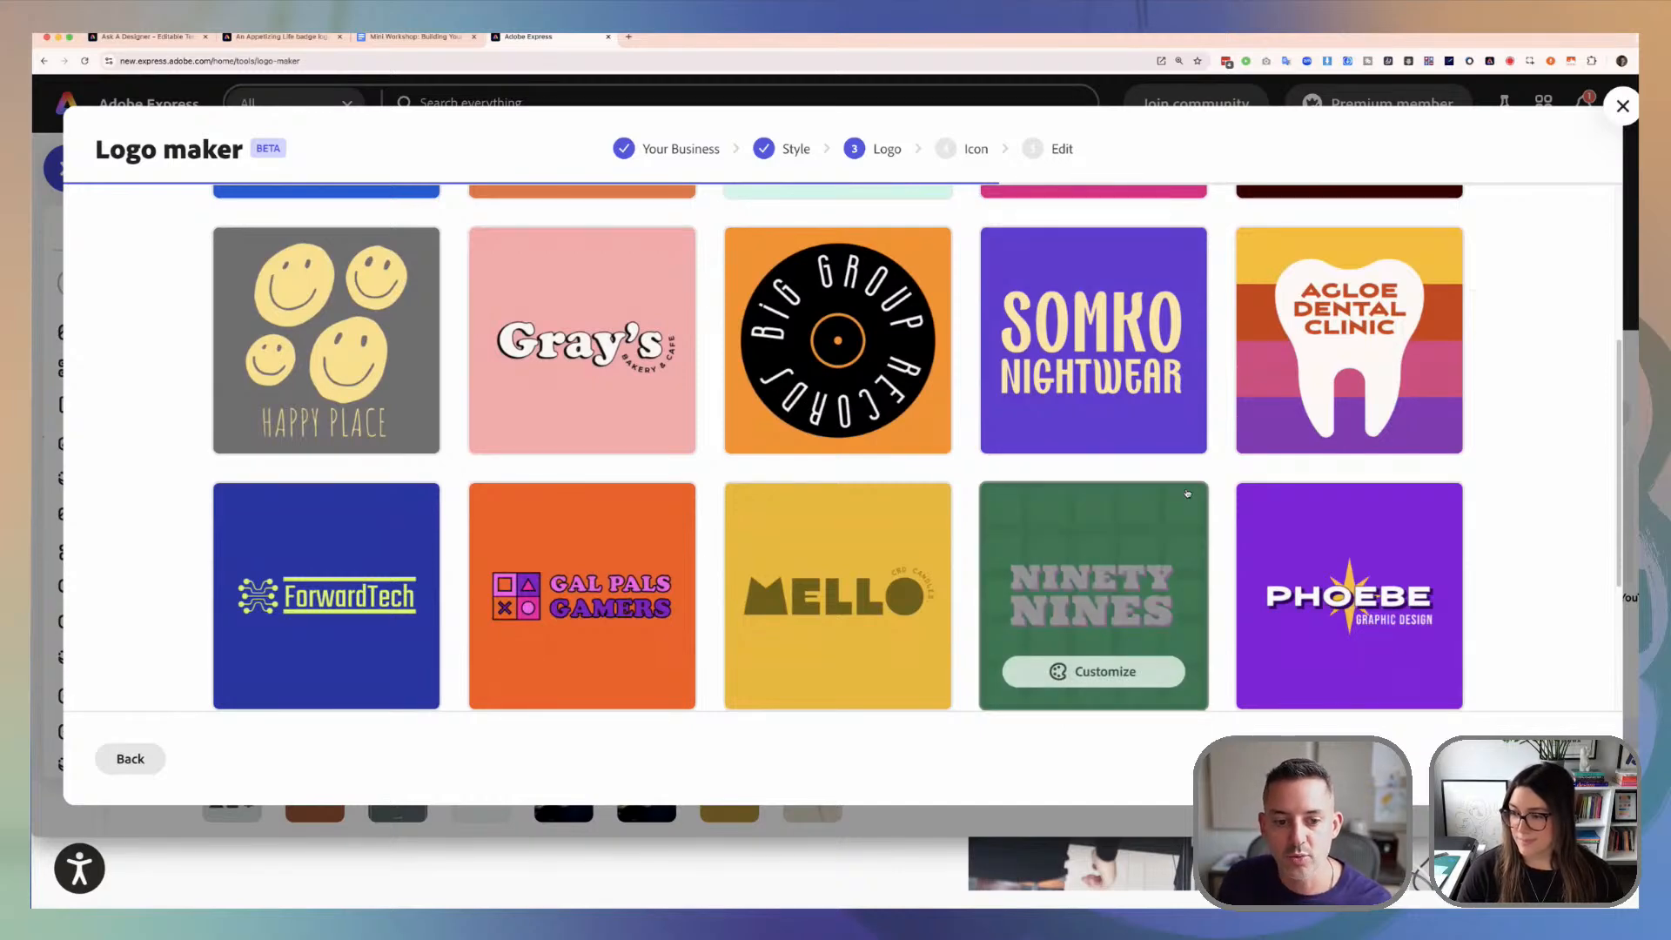
scroll(1214, 513, "down", 3)
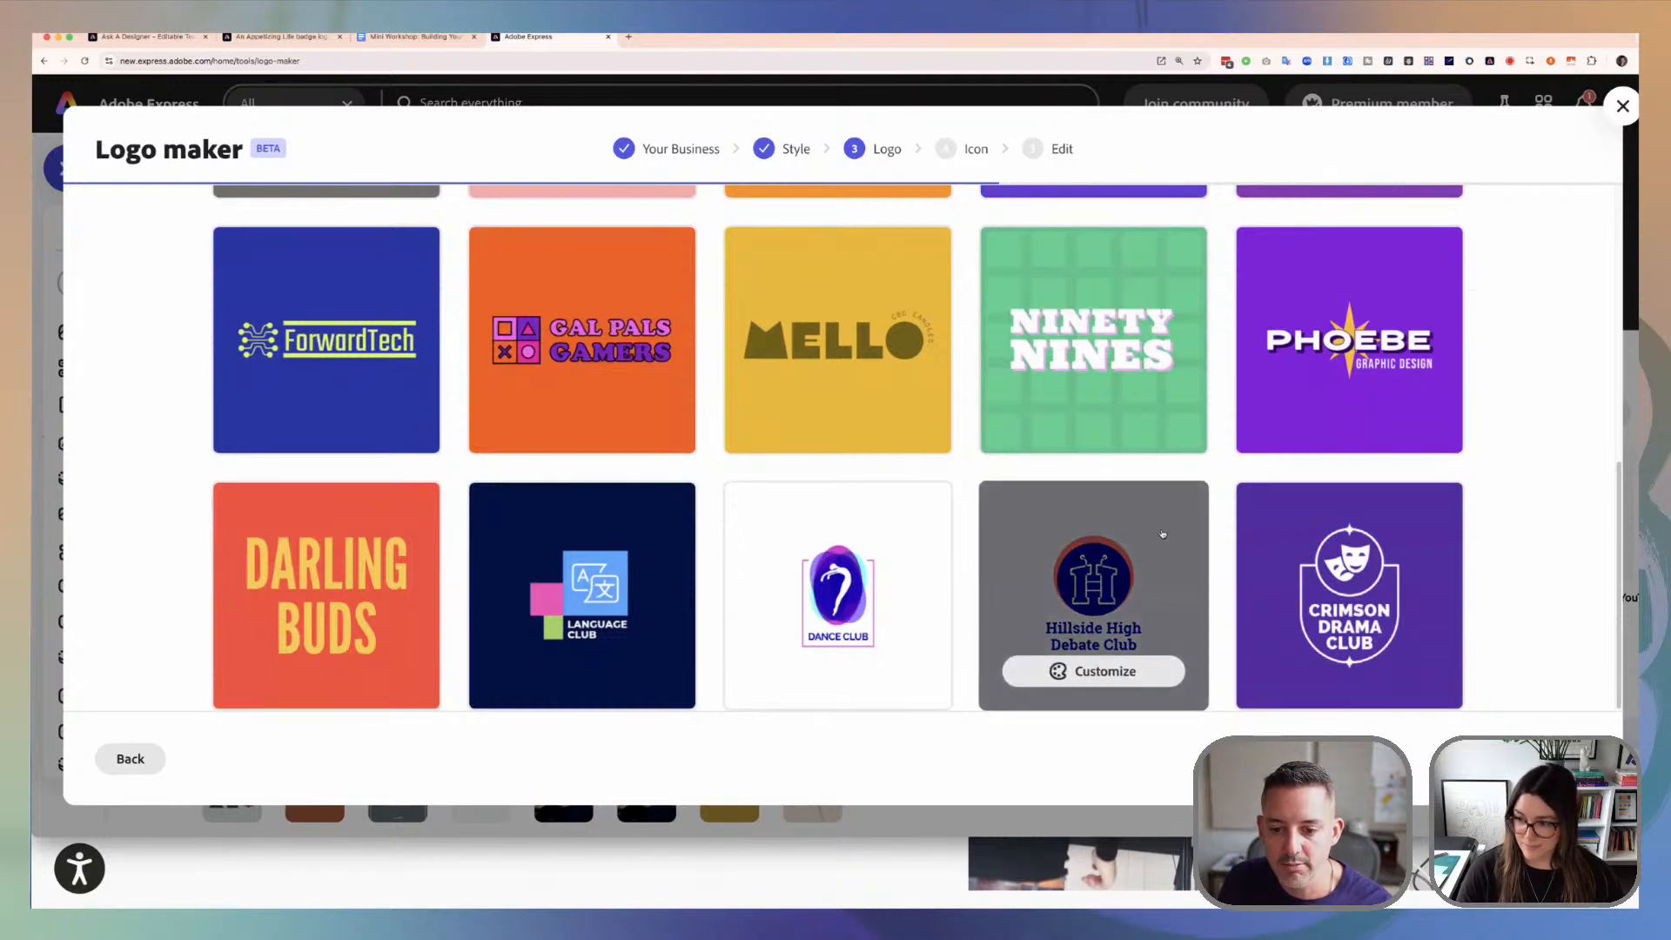
scroll(130, 442, "up", 5)
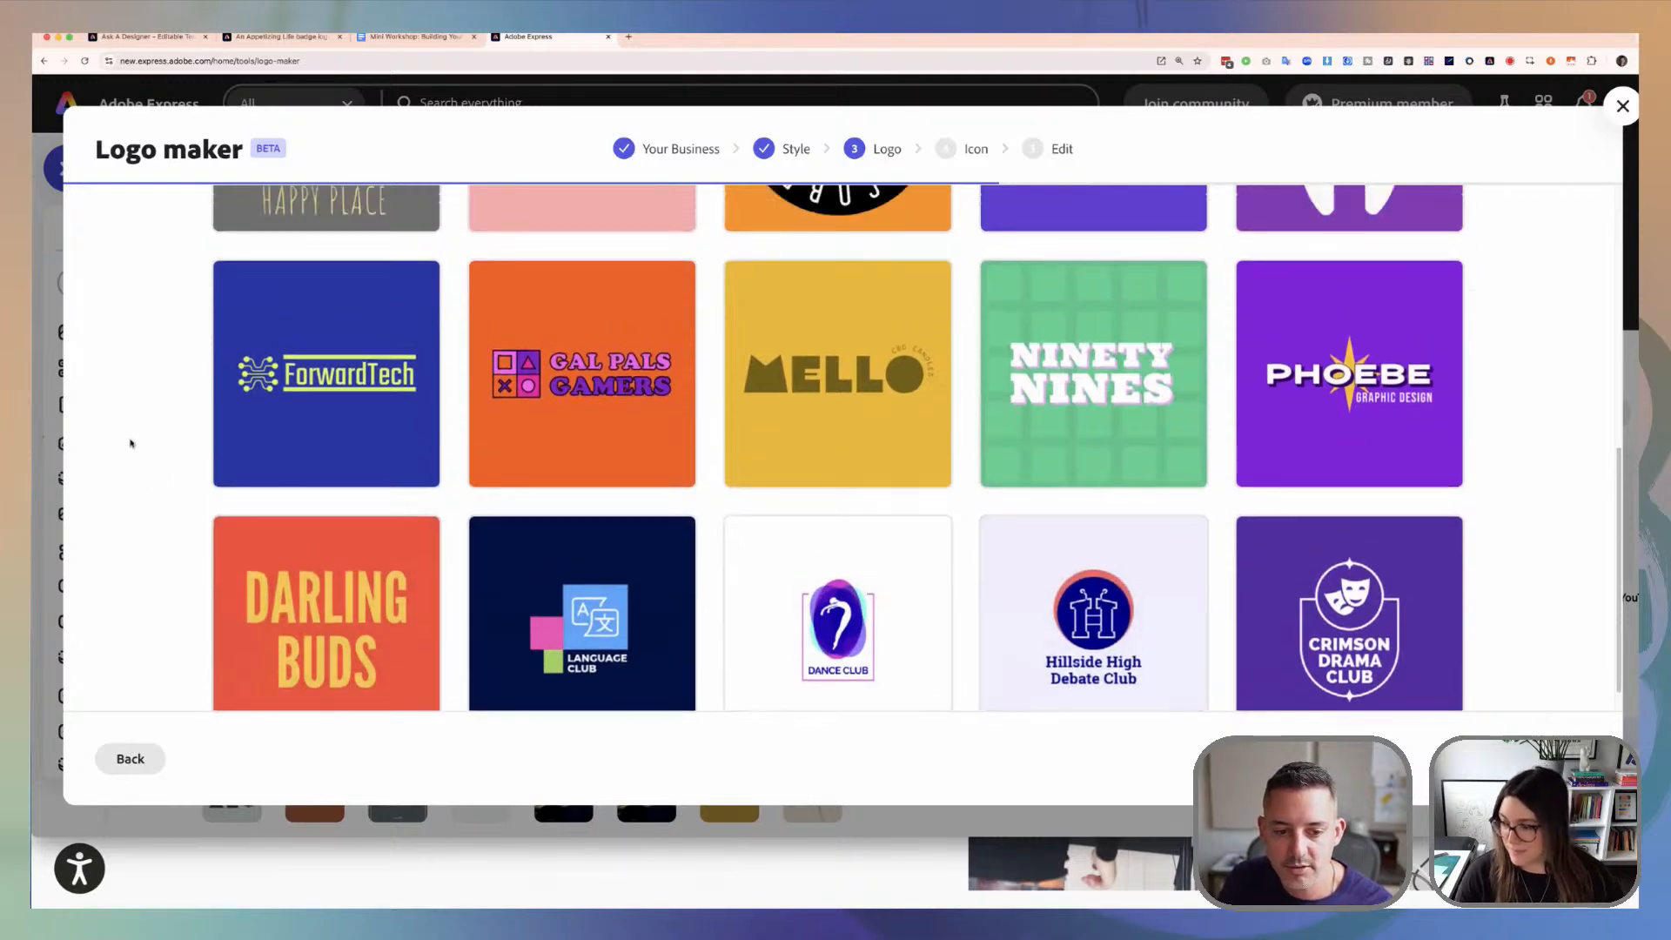
scroll(131, 442, "up", 2)
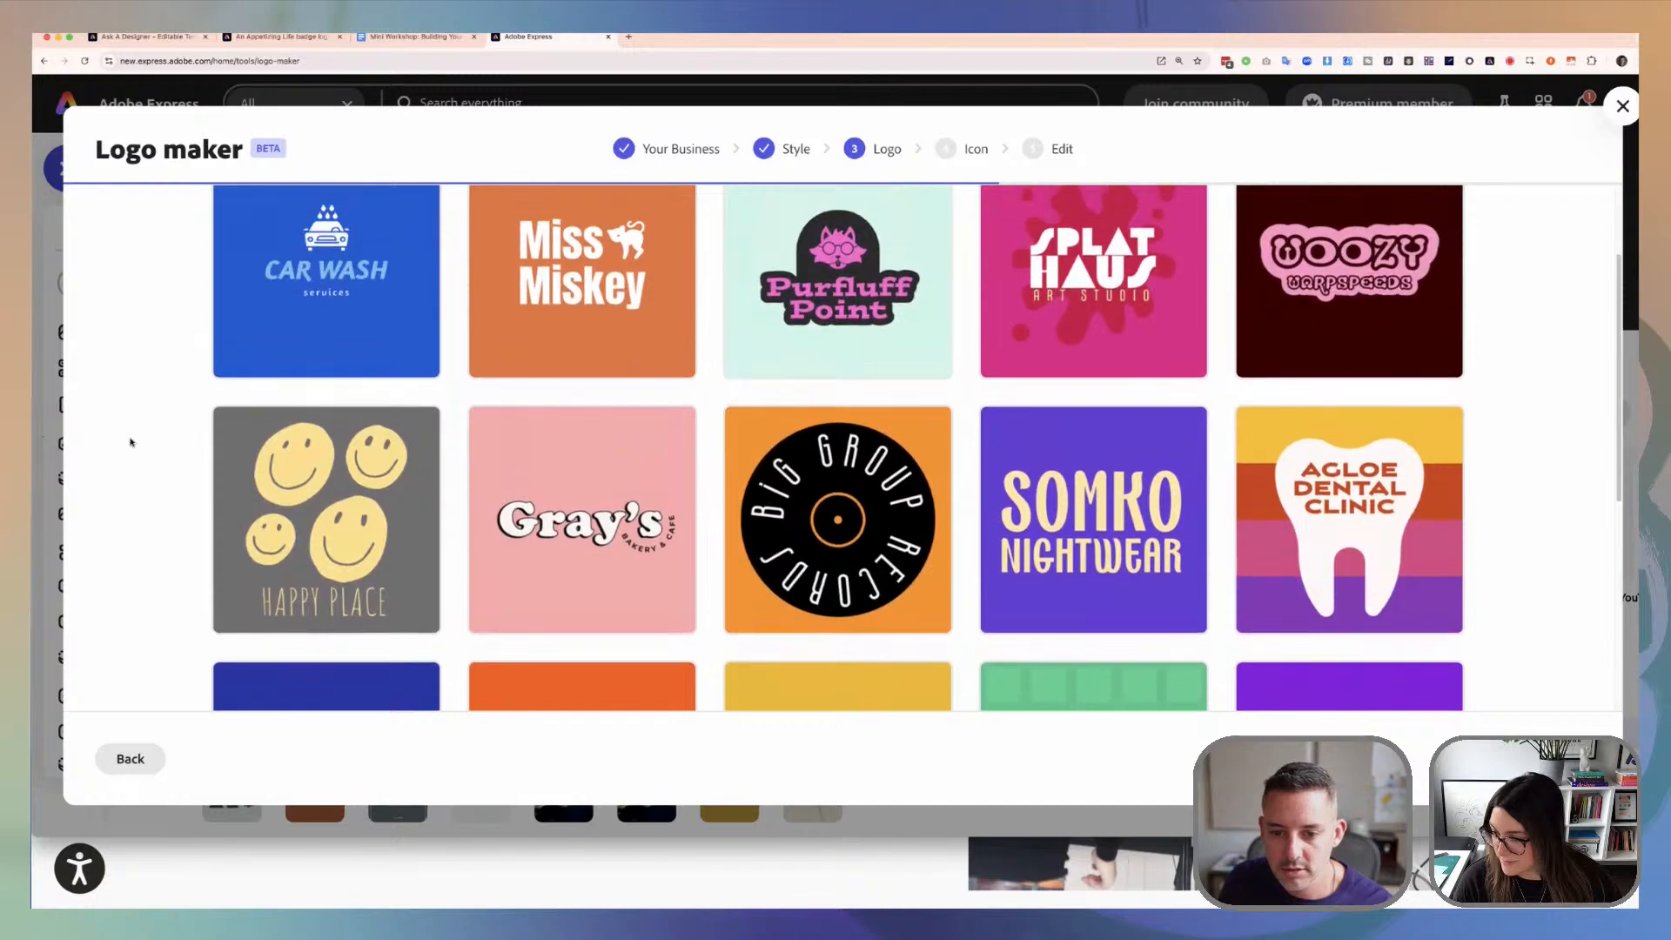
scroll(133, 441, "up", 1)
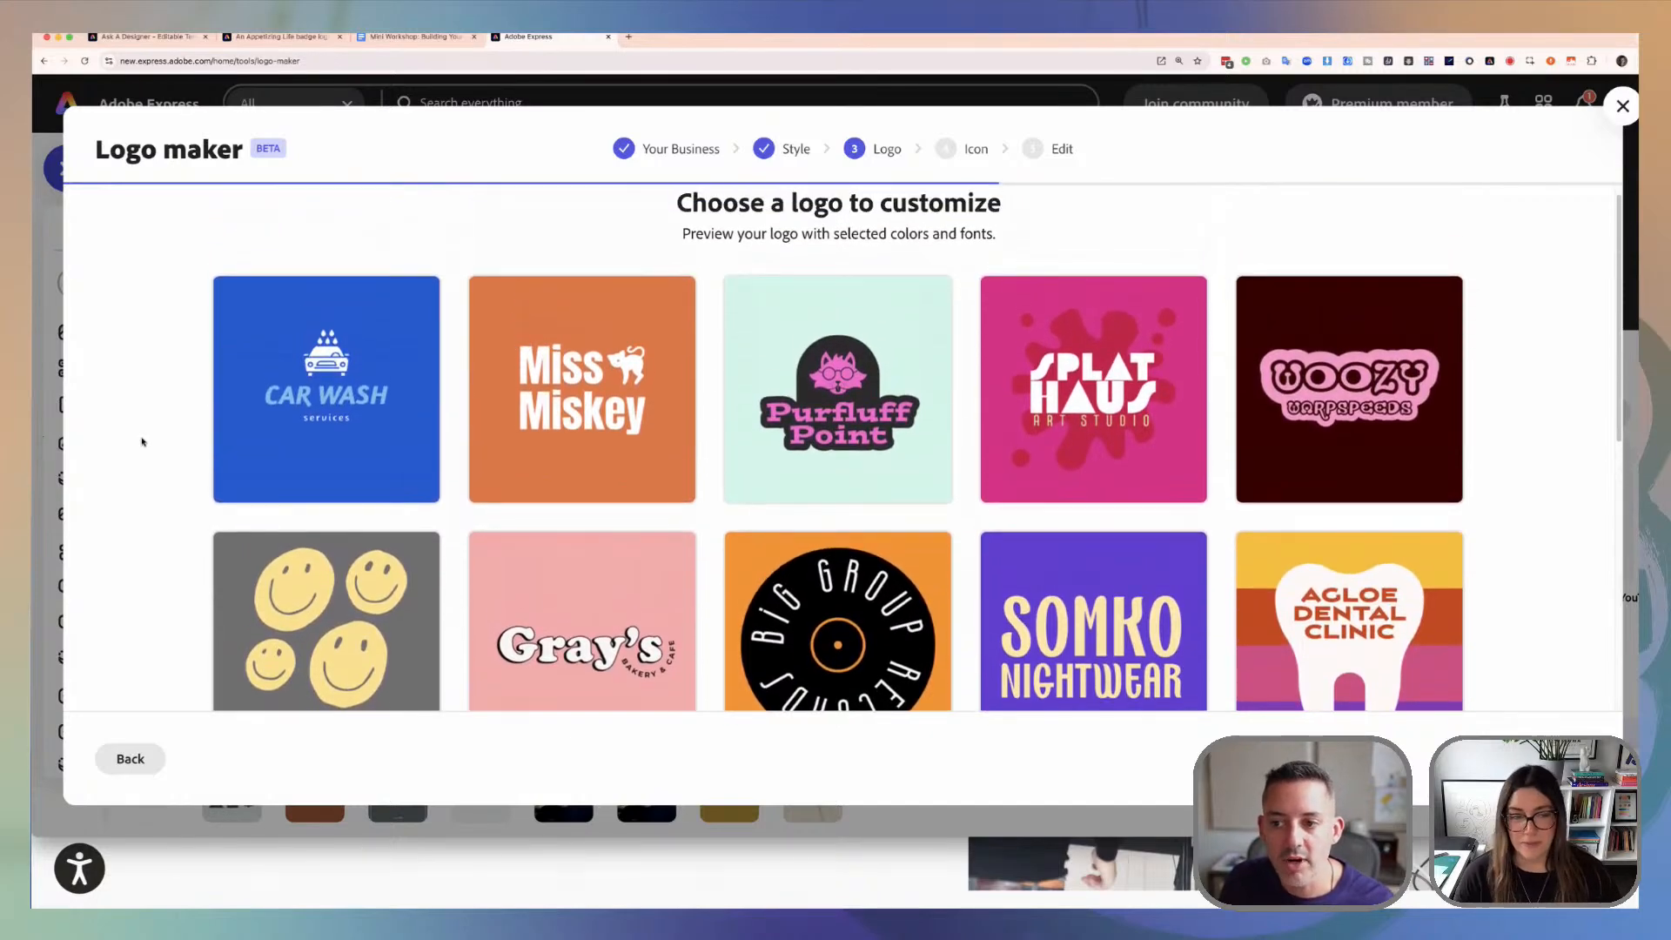
scroll(154, 439, "down", 2)
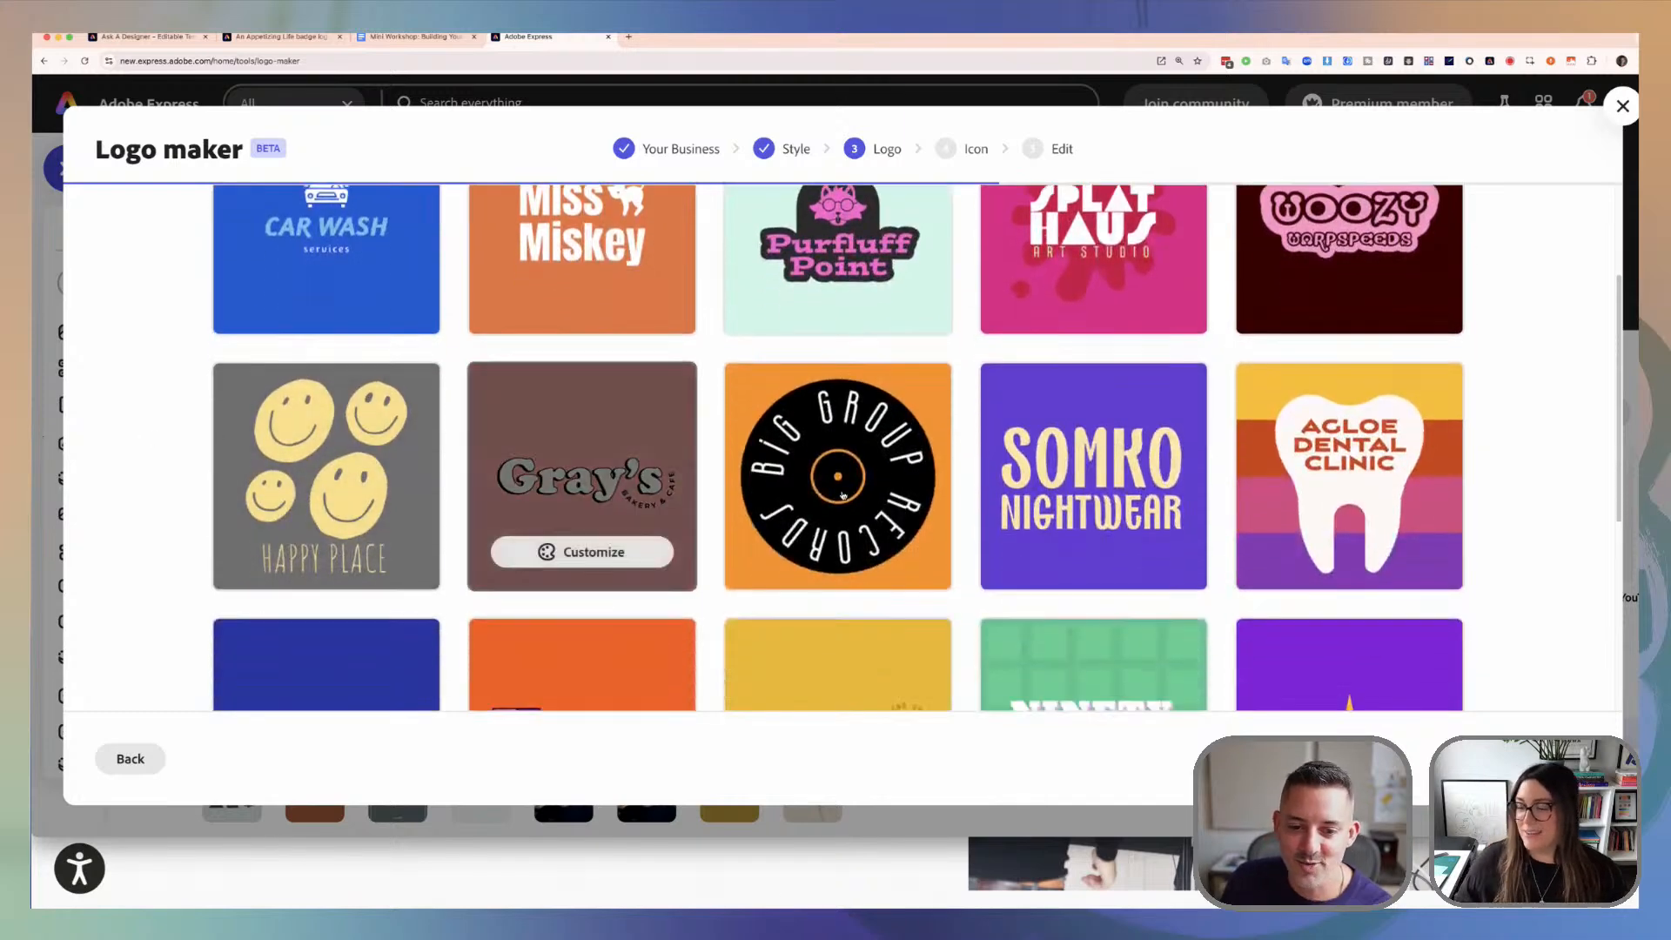
mouse_move(841, 493)
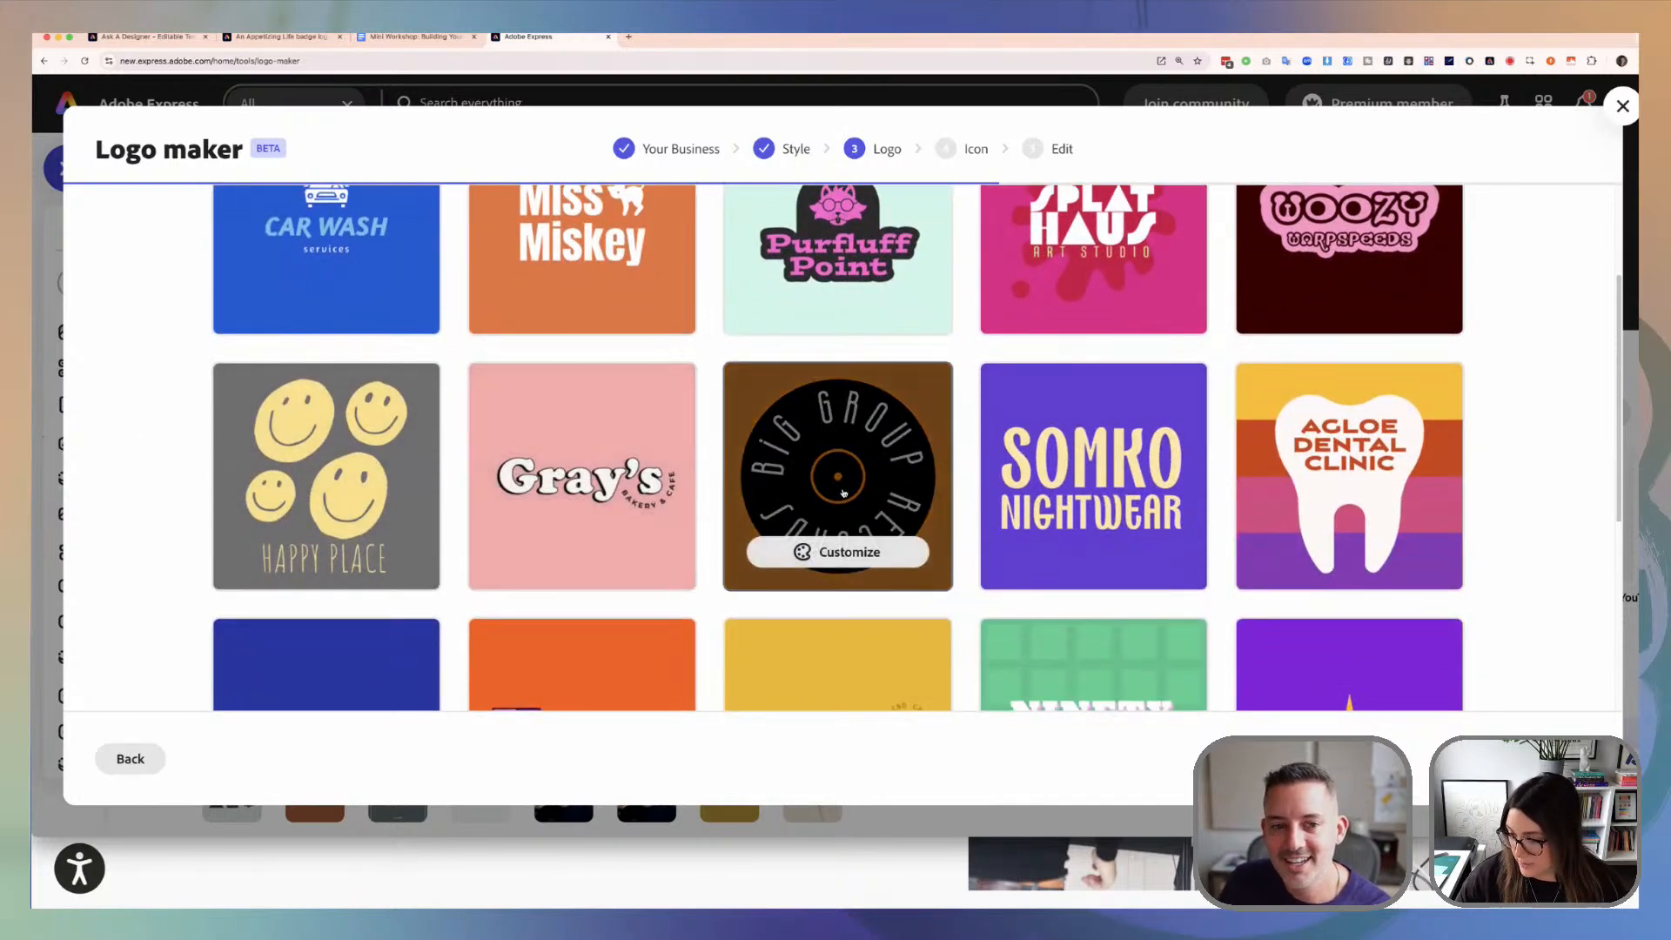
scroll(598, 408, "up", 2)
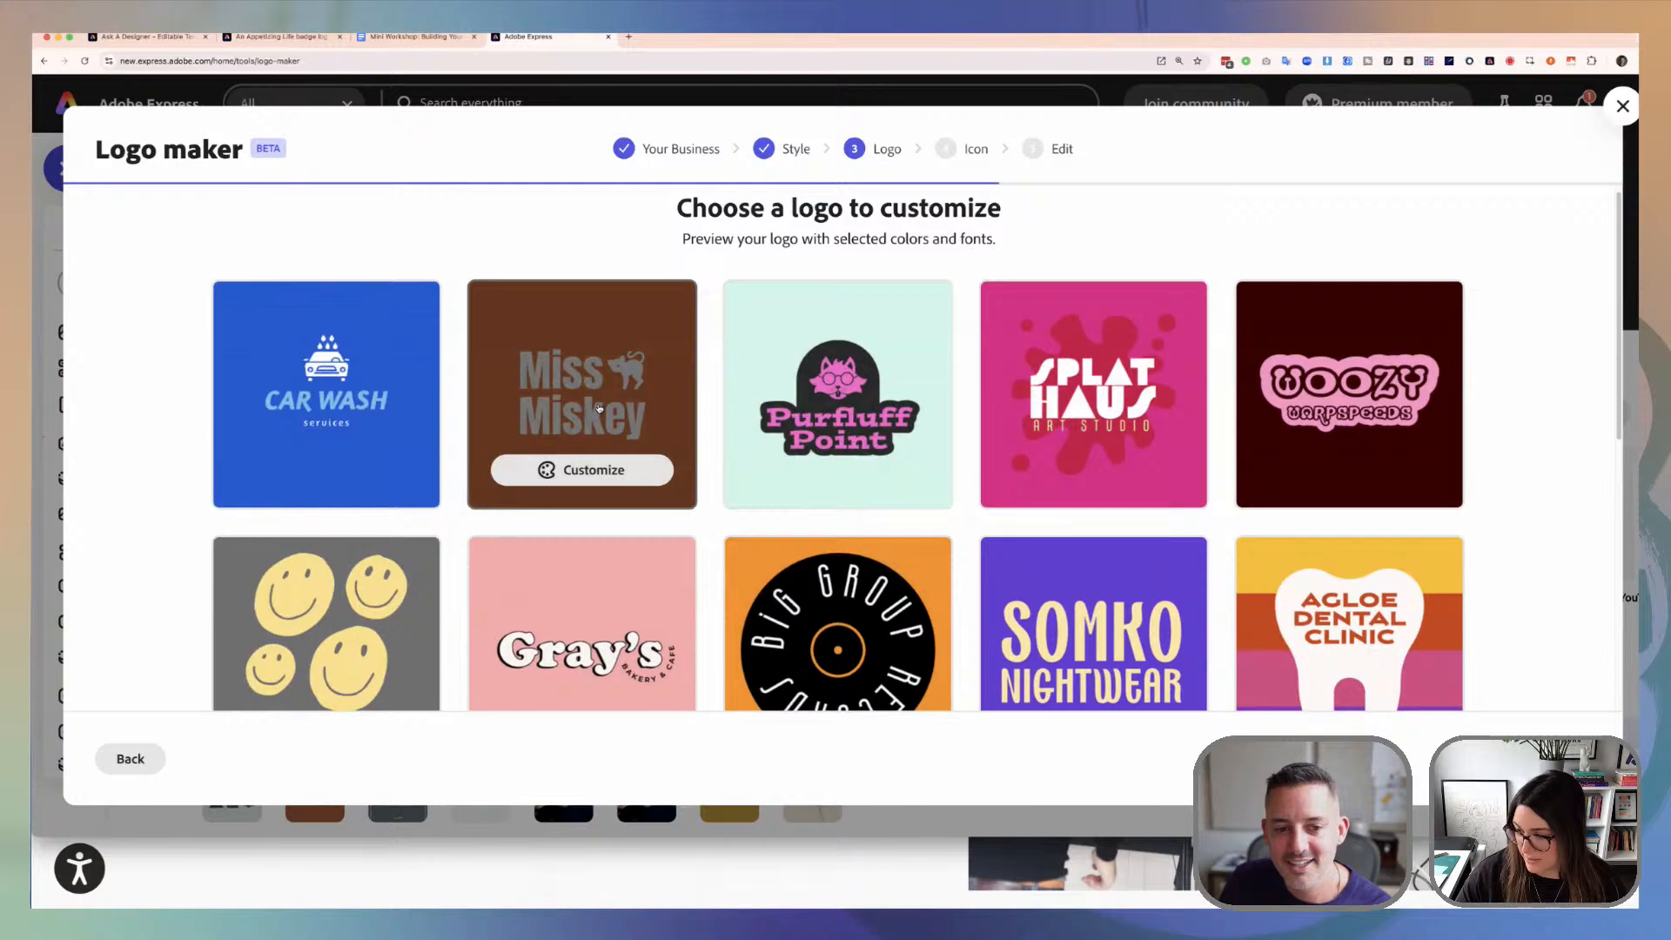
left_click(613, 469)
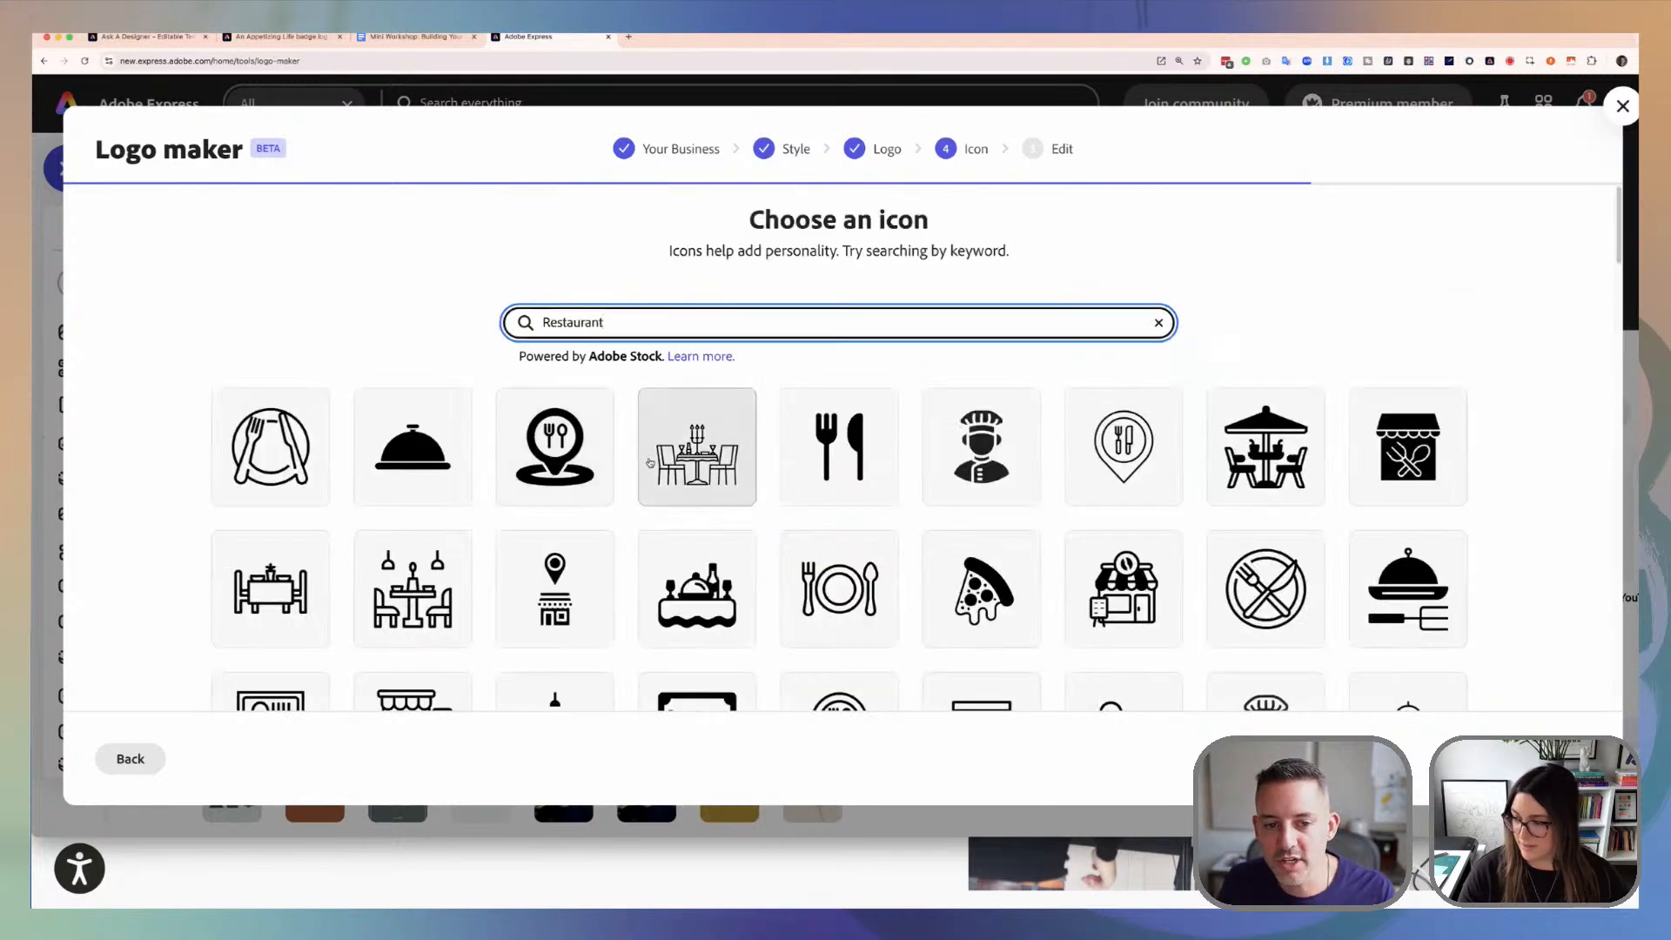
Step: Replace the suggested icon keyword and search the icons for "workshop"
double_click(655, 323)
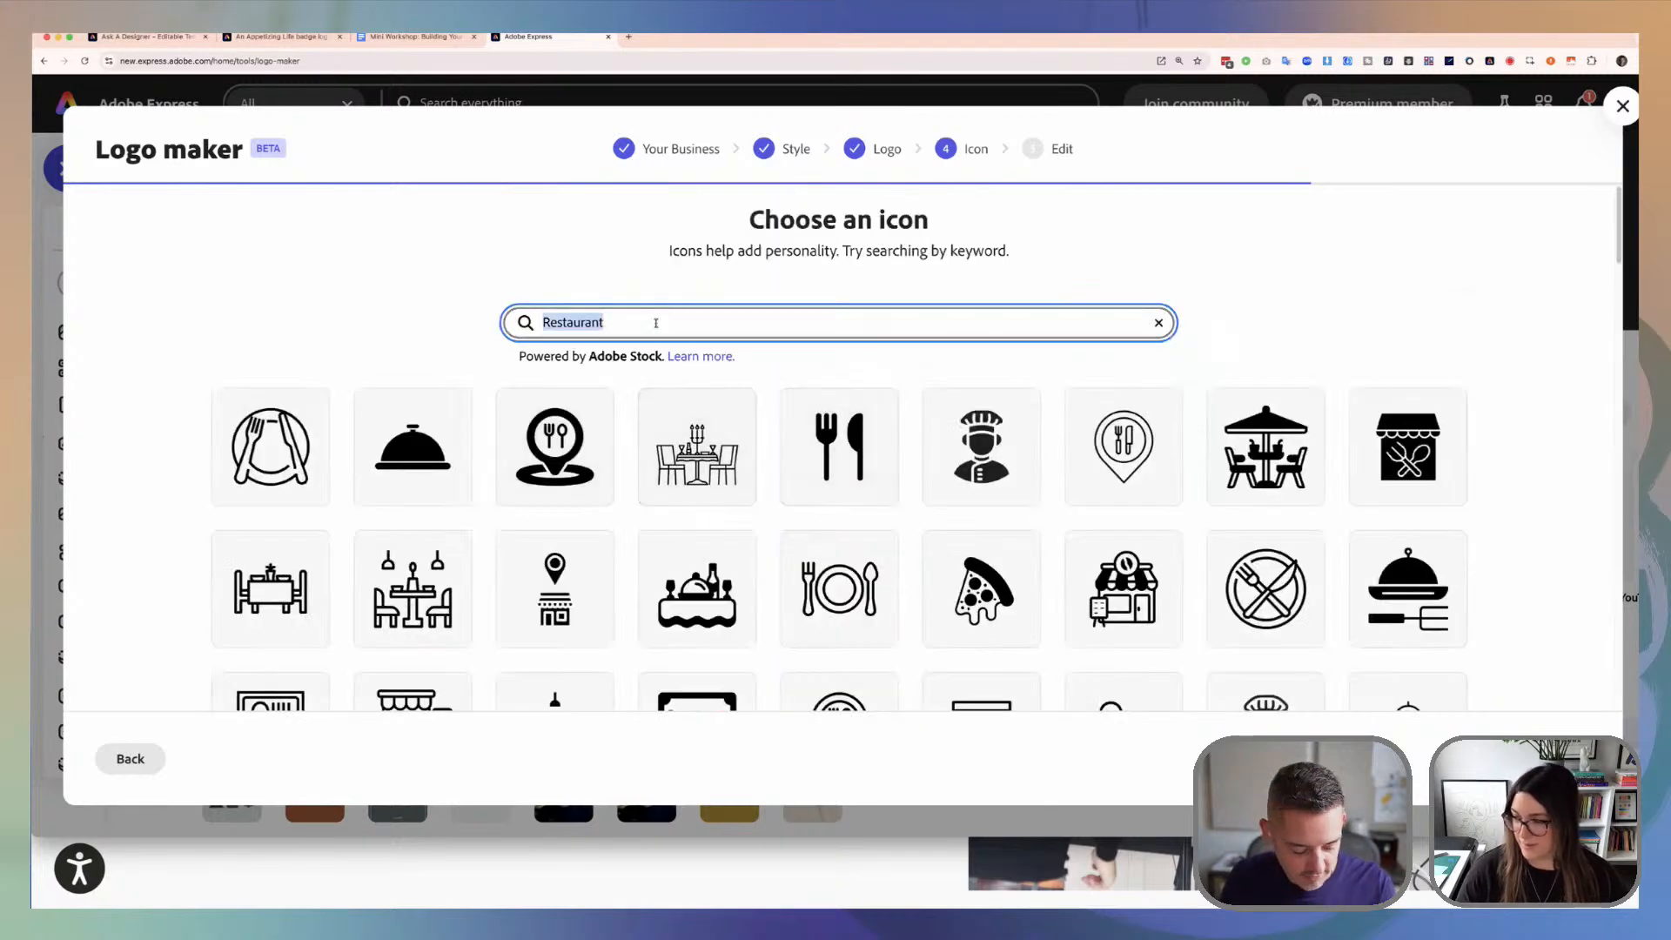
type("workshop")
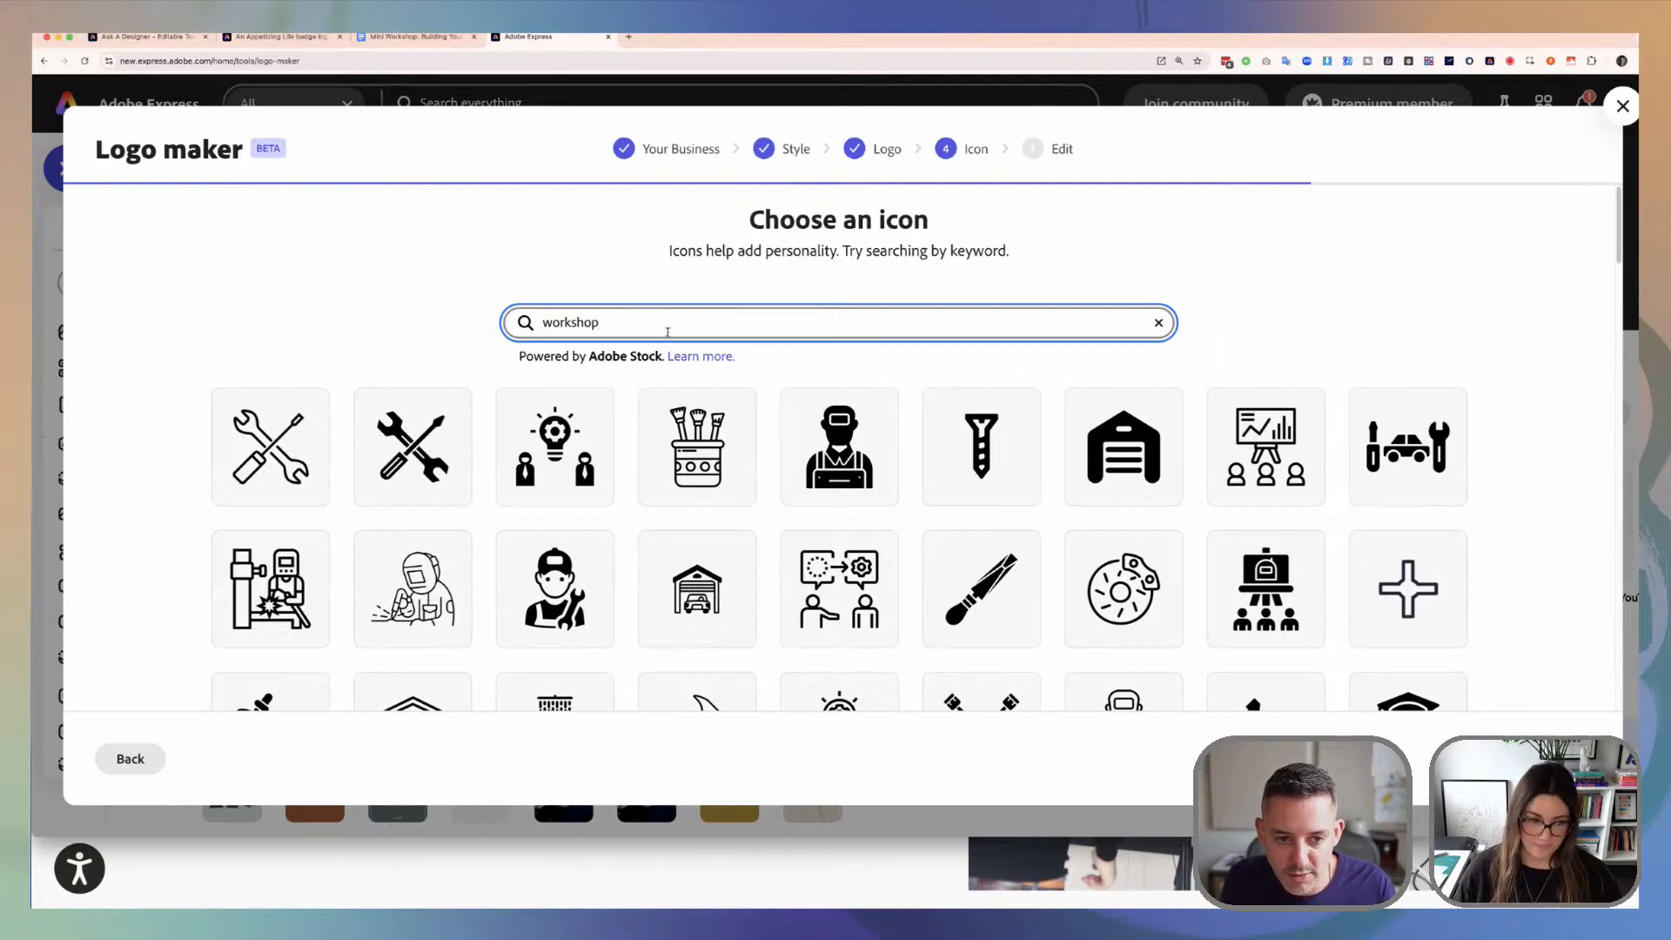
Step: Look through the workshop icons, replace the keyword with "citrus" and browse the matching icons
scroll(1219, 525, "down", 5)
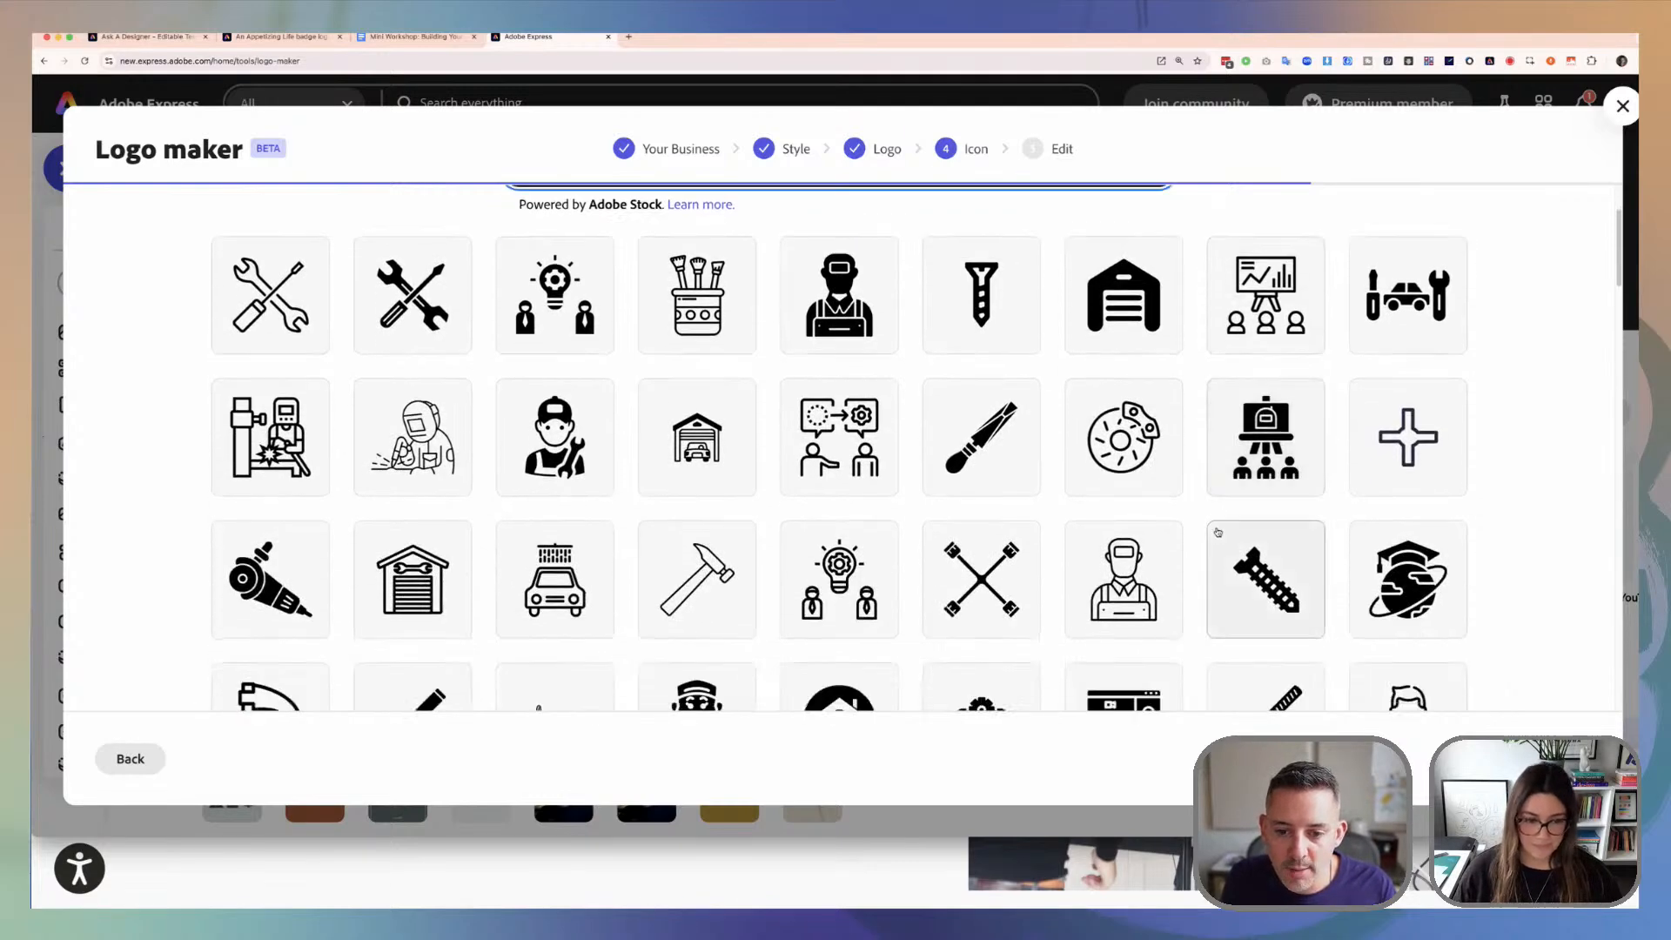
scroll(1219, 520, "down", 2)
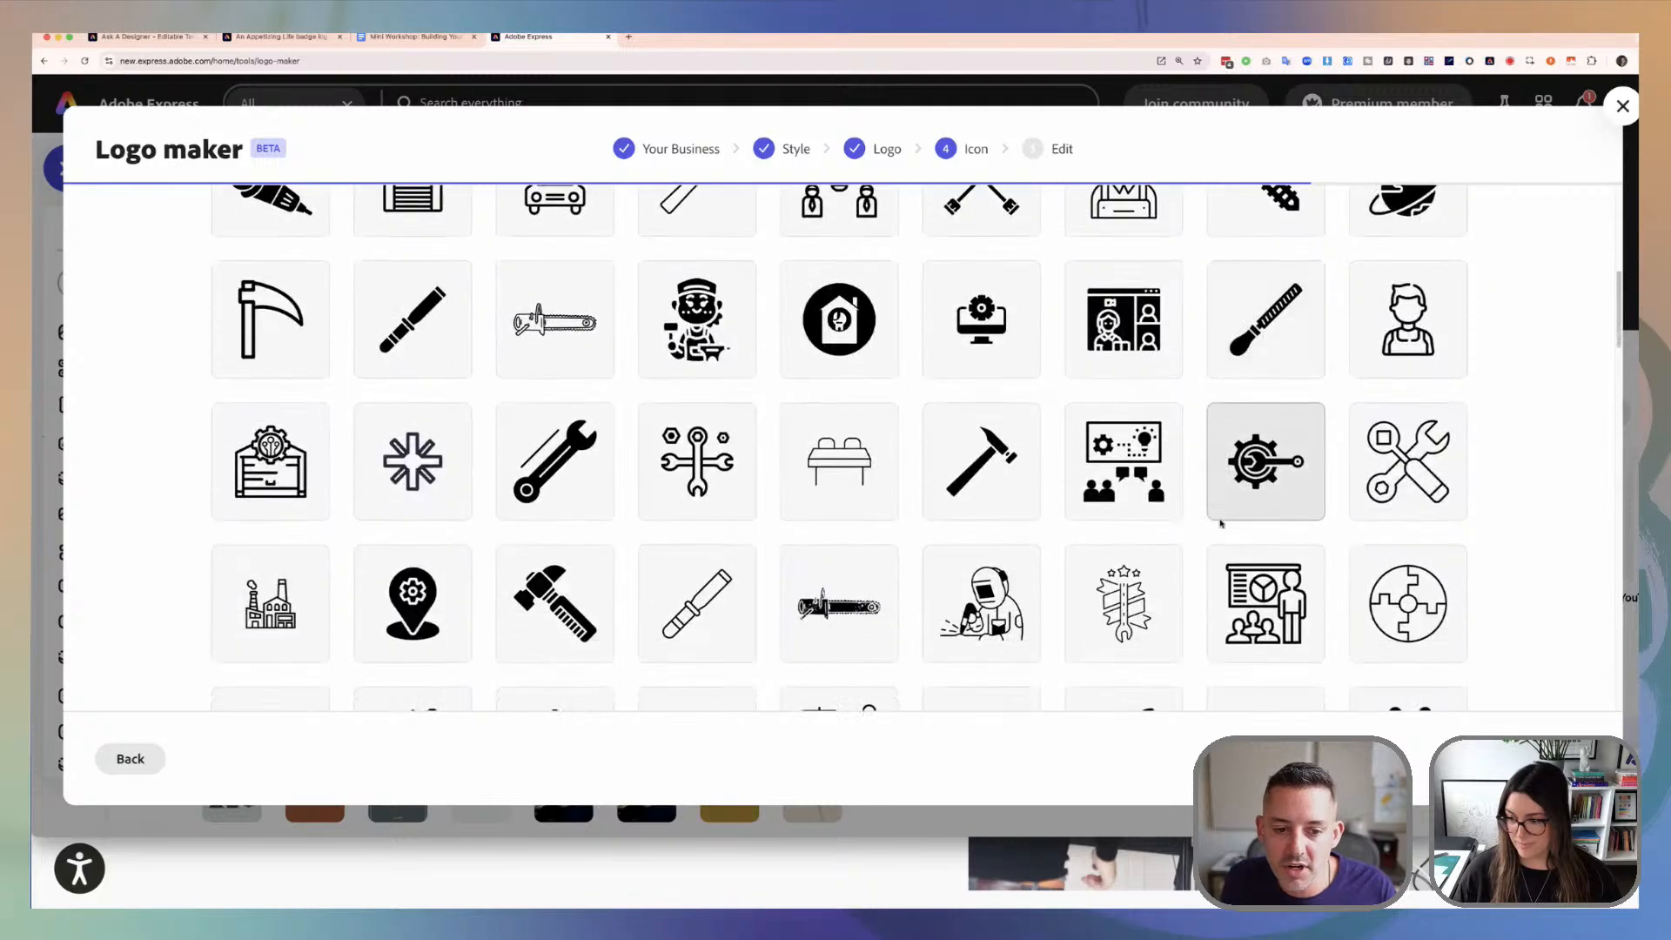
scroll(598, 350, "up", 8)
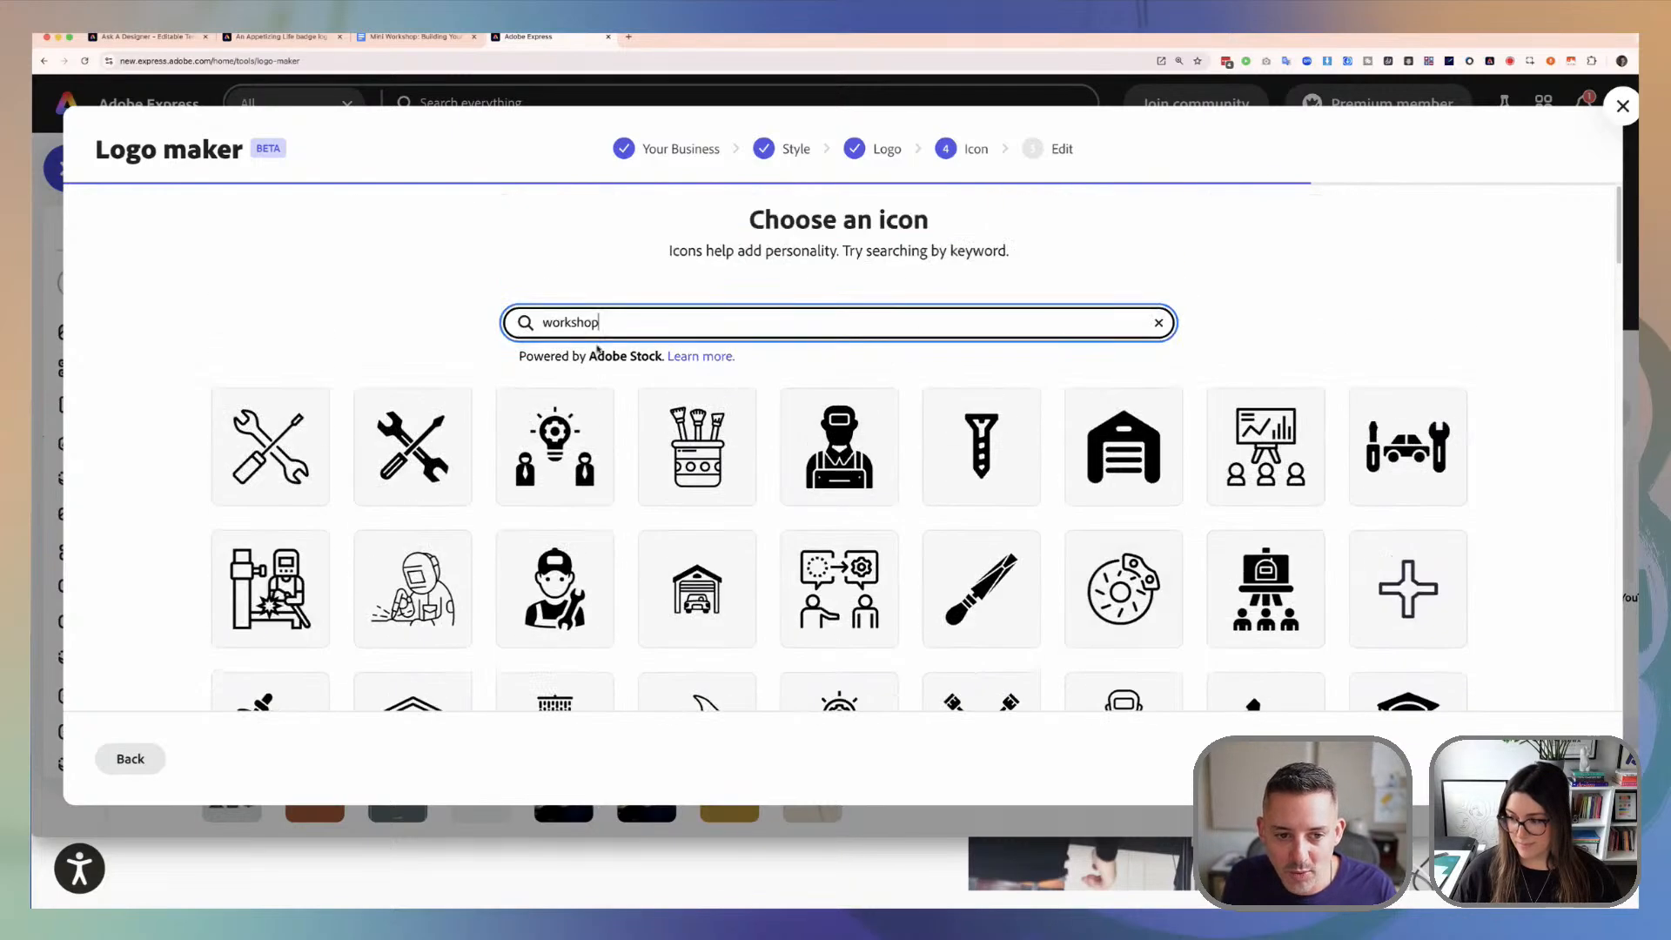
double_click(577, 324)
type("ci")
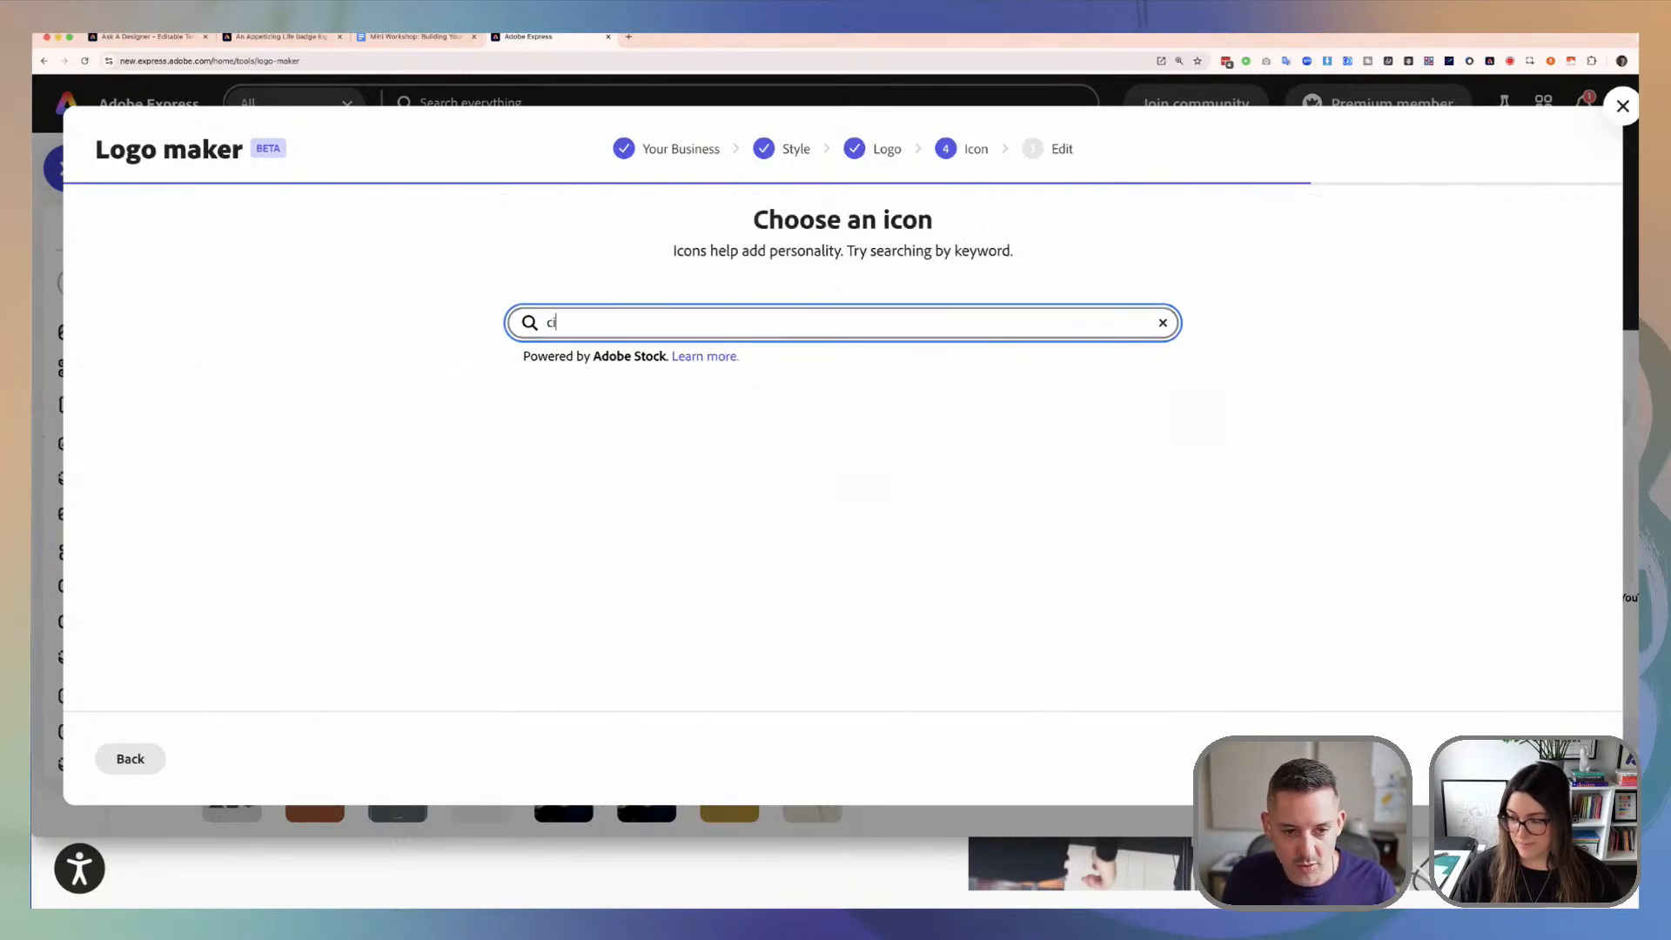
type("trus")
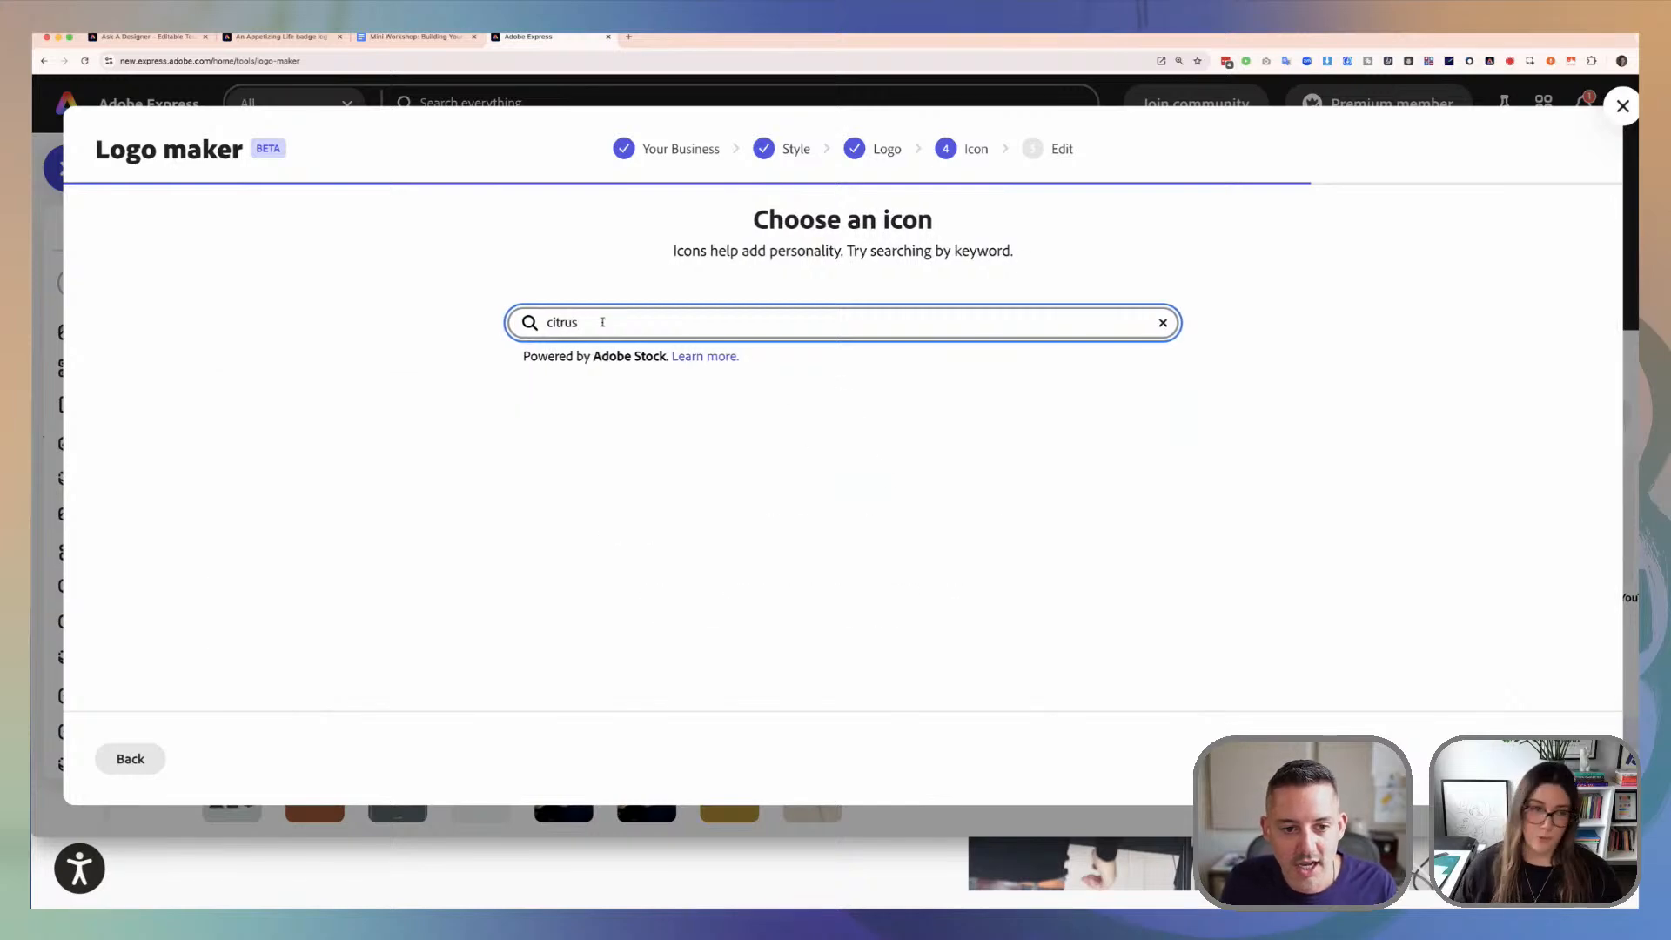
scroll(1118, 468, "down", 2)
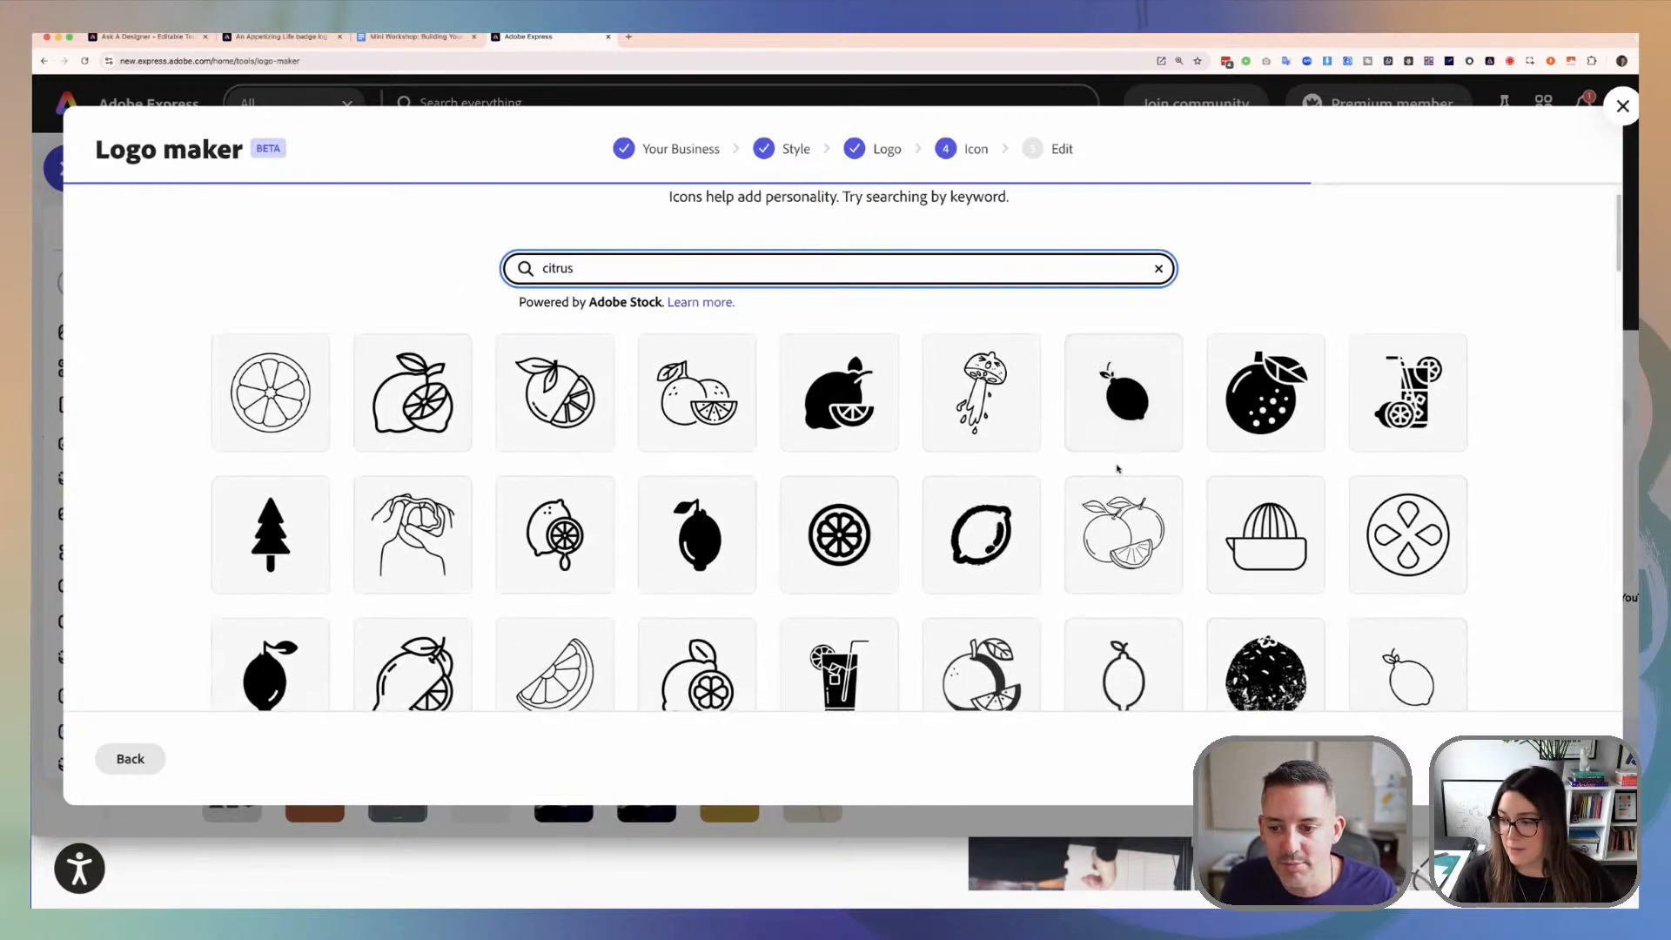
scroll(1119, 470, "down", 1)
scroll(1001, 426, "up", 2)
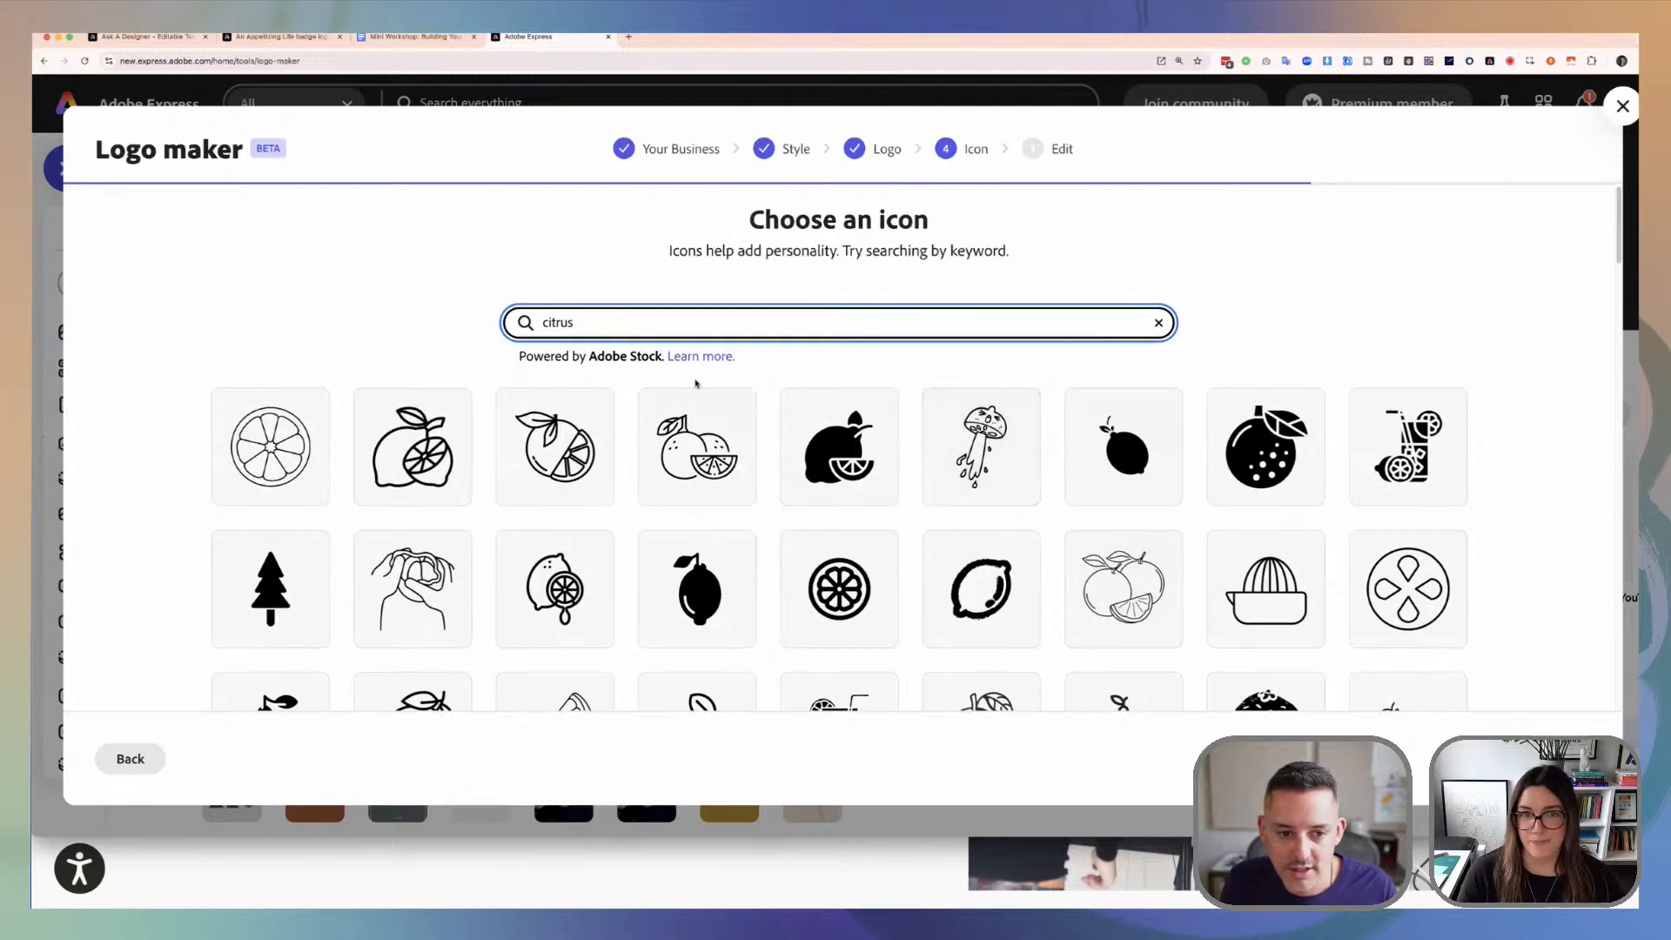
Step: Search the icons for "spices", choose the outlined two-leaf sprout icon and continue to the Edit stage
type("spices")
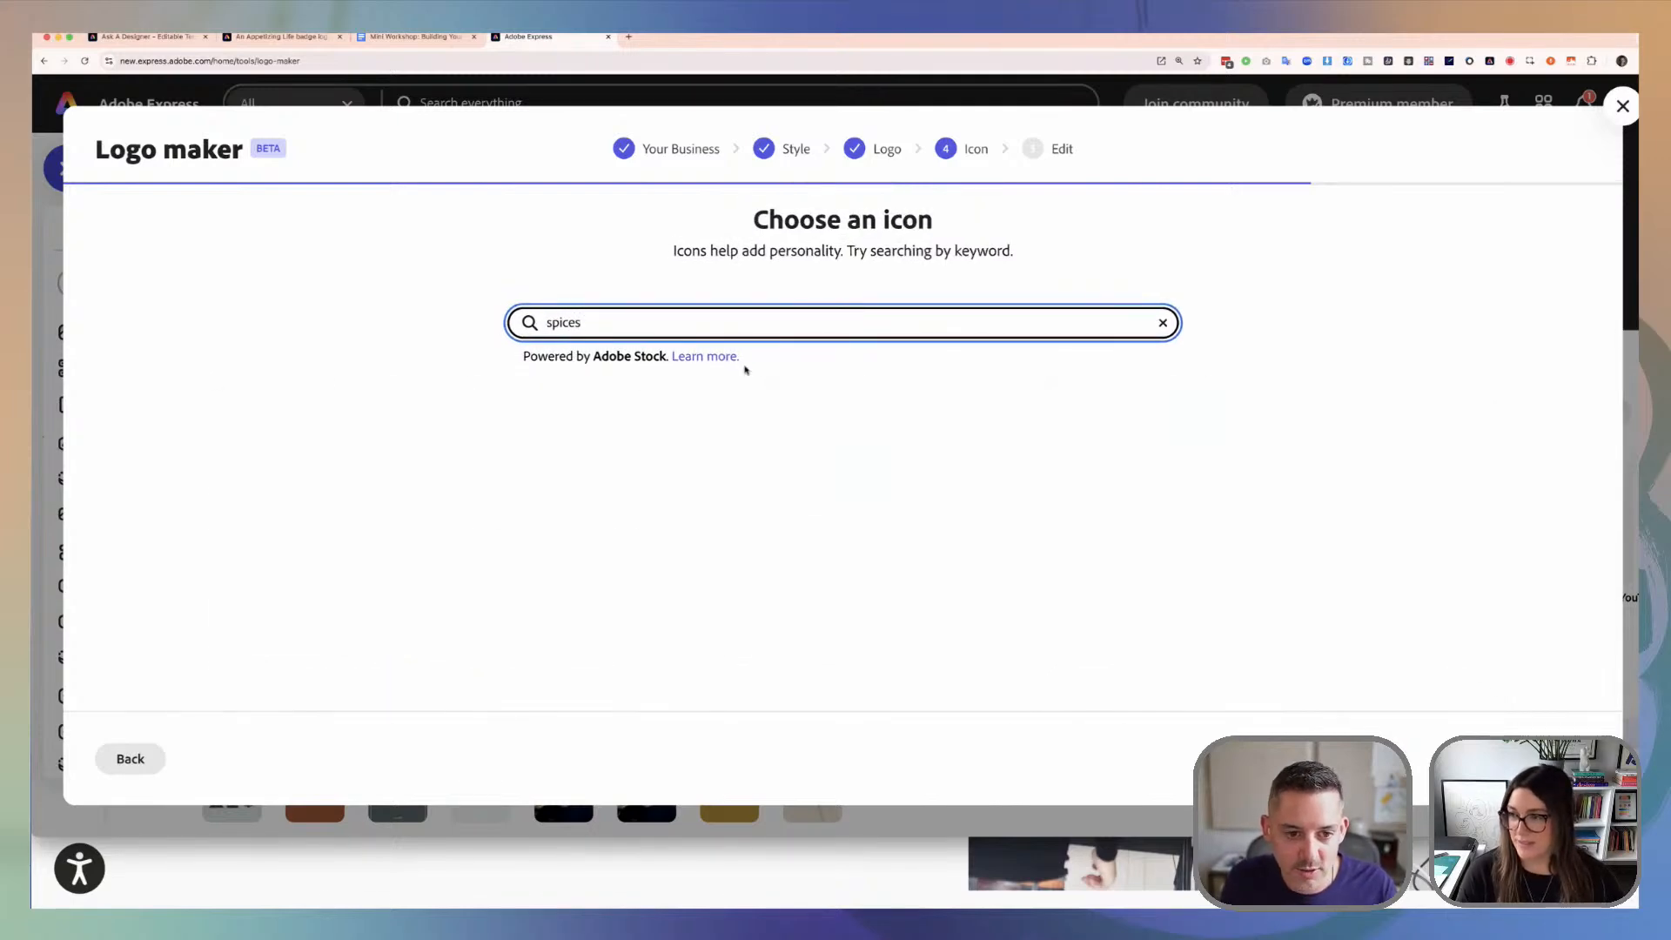
scroll(1123, 358, "down", 3)
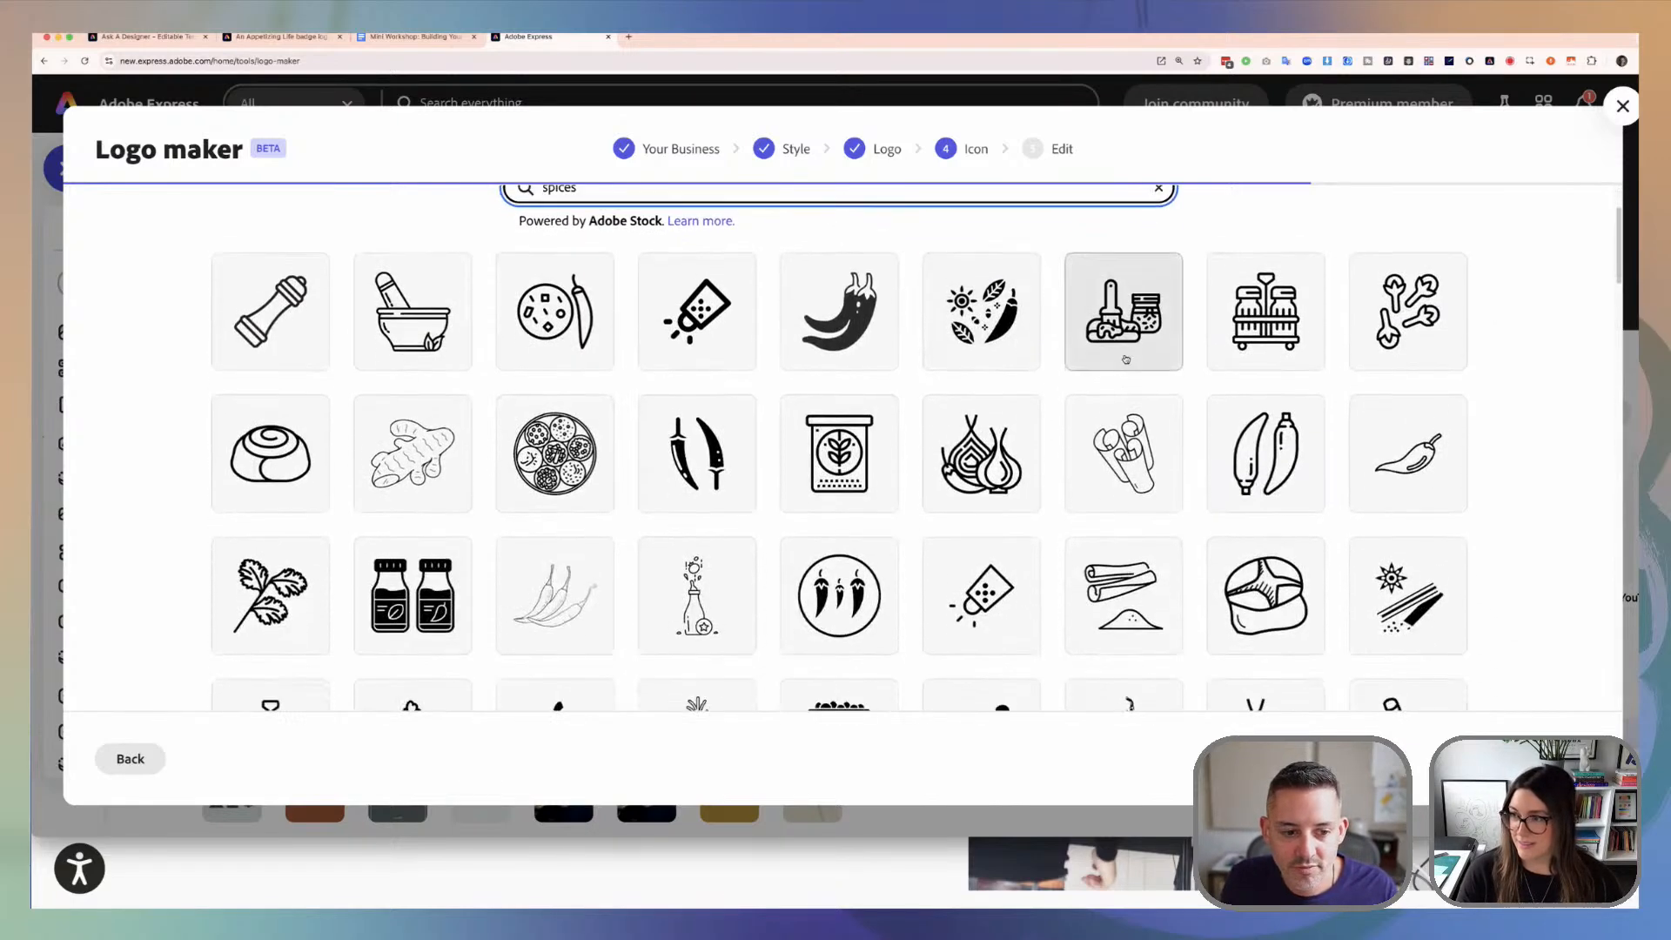
scroll(1125, 359, "down", 2)
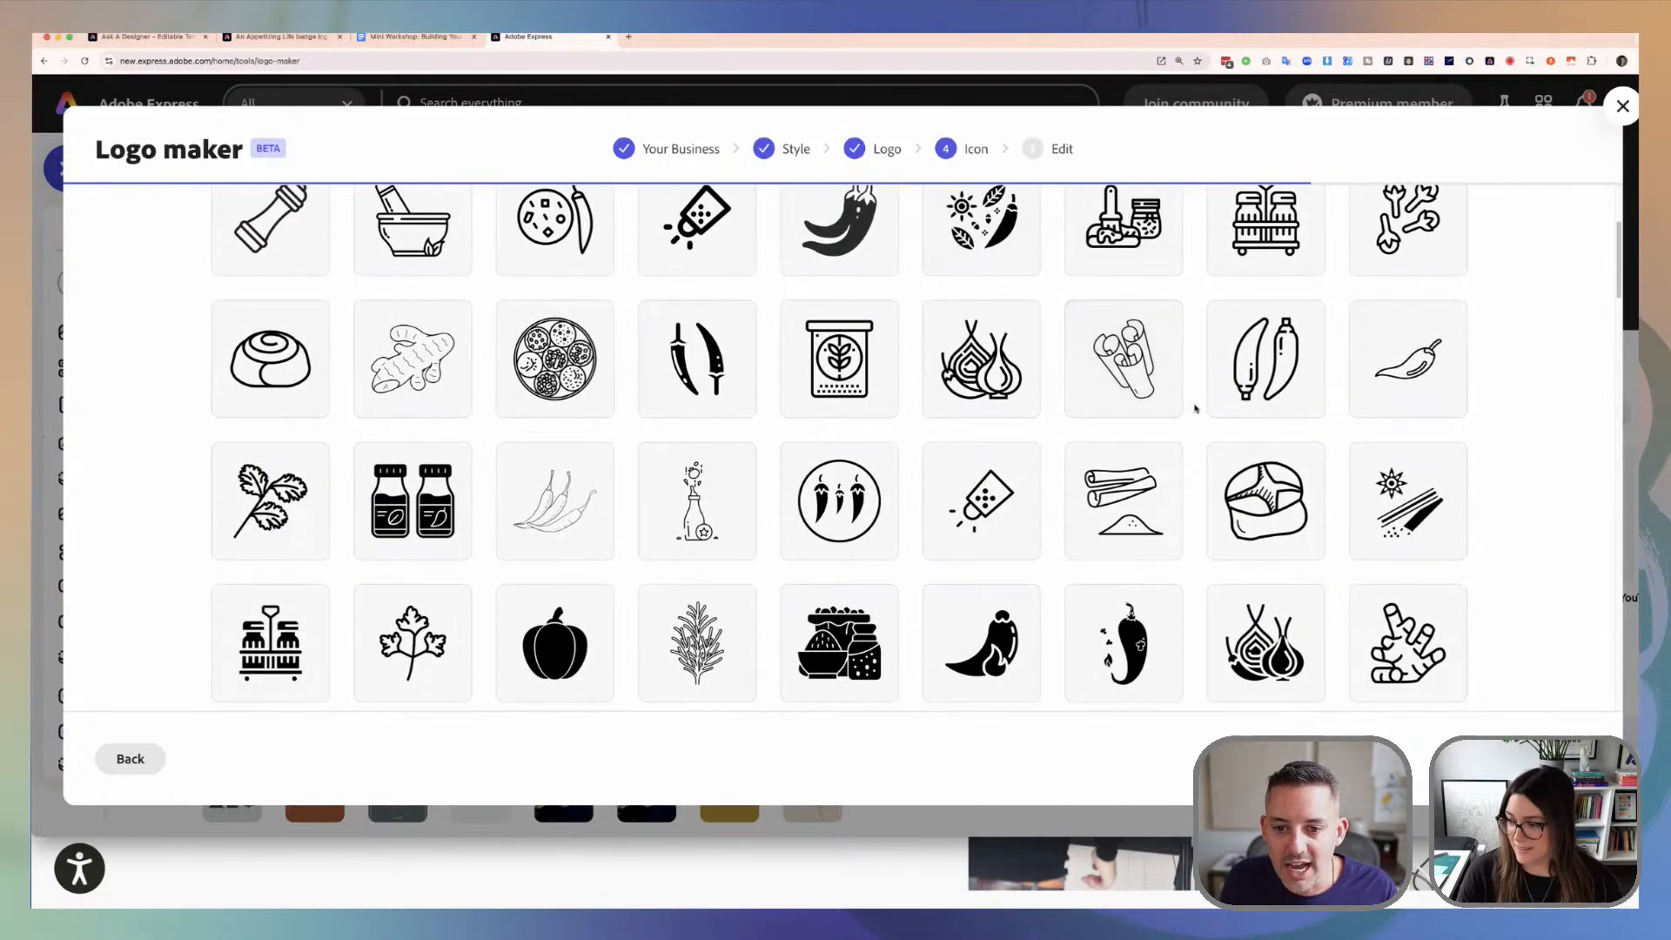
scroll(1256, 403, "down", 5)
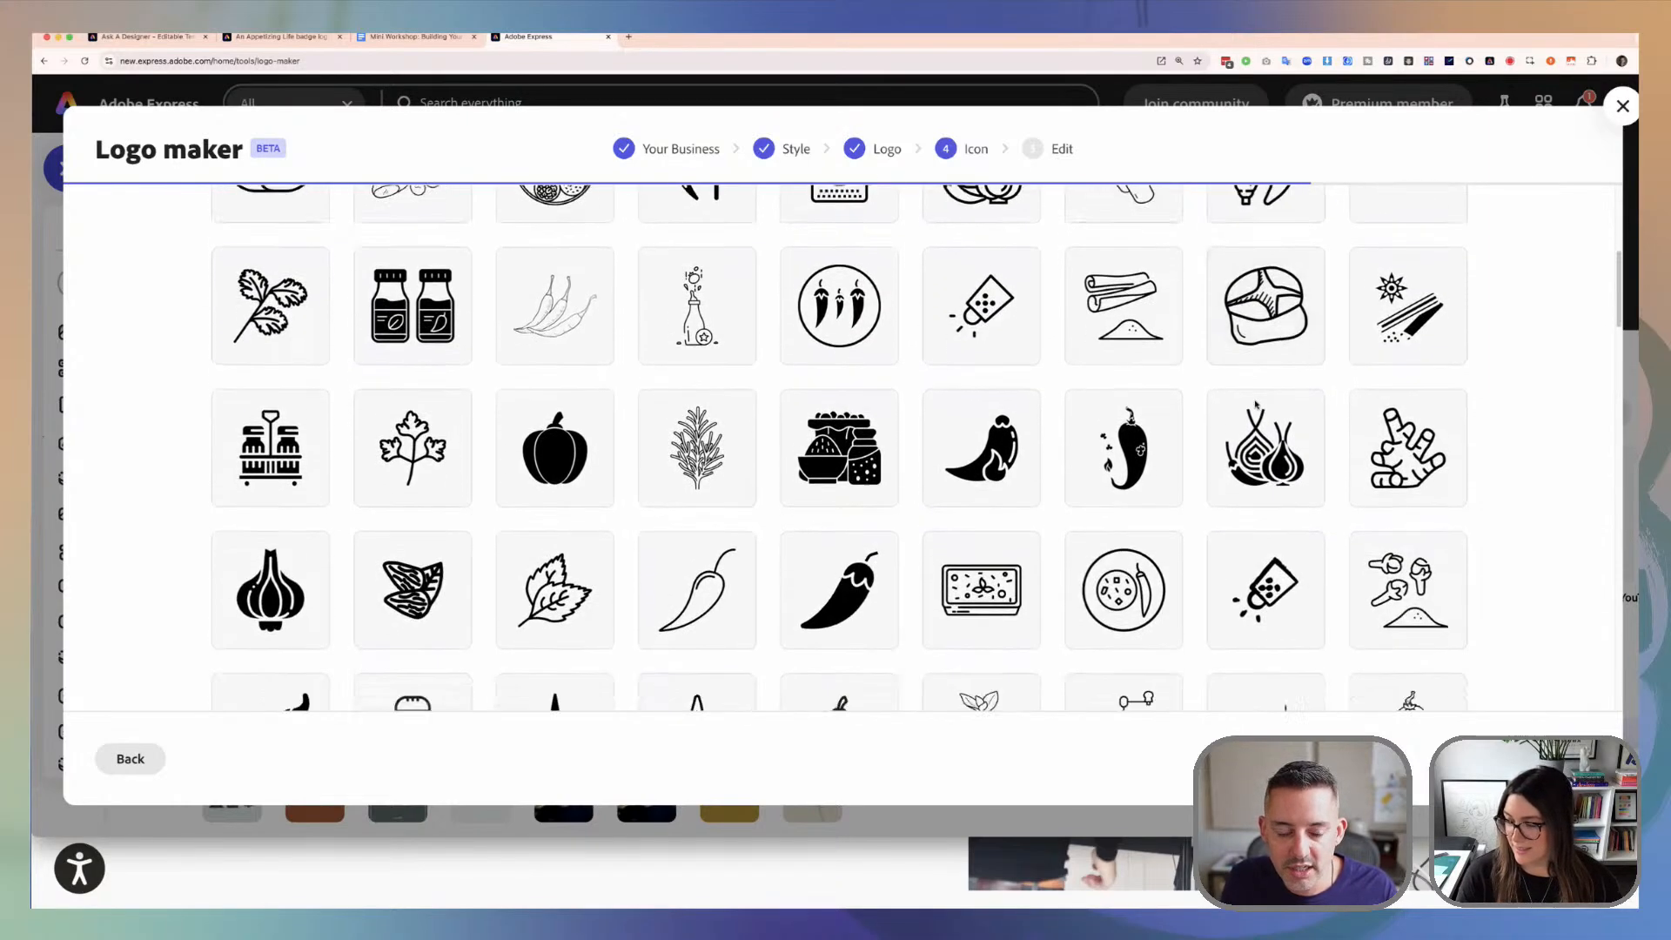
scroll(1256, 403, "down", 1)
scroll(1241, 407, "down", 4)
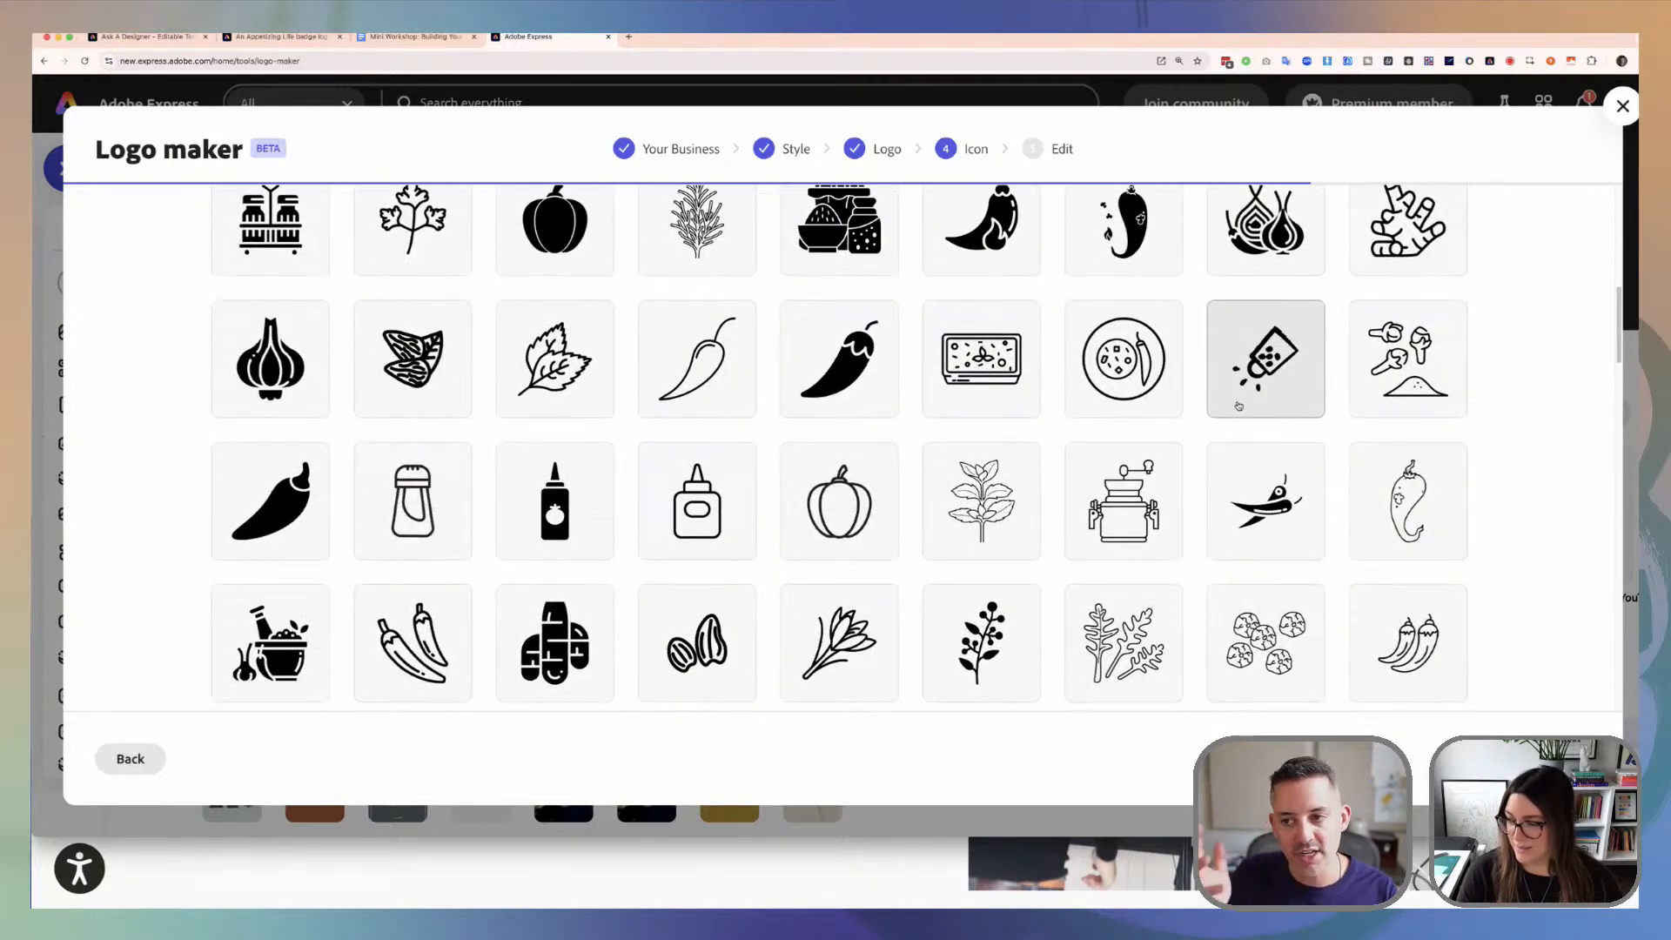
scroll(1194, 444, "down", 6)
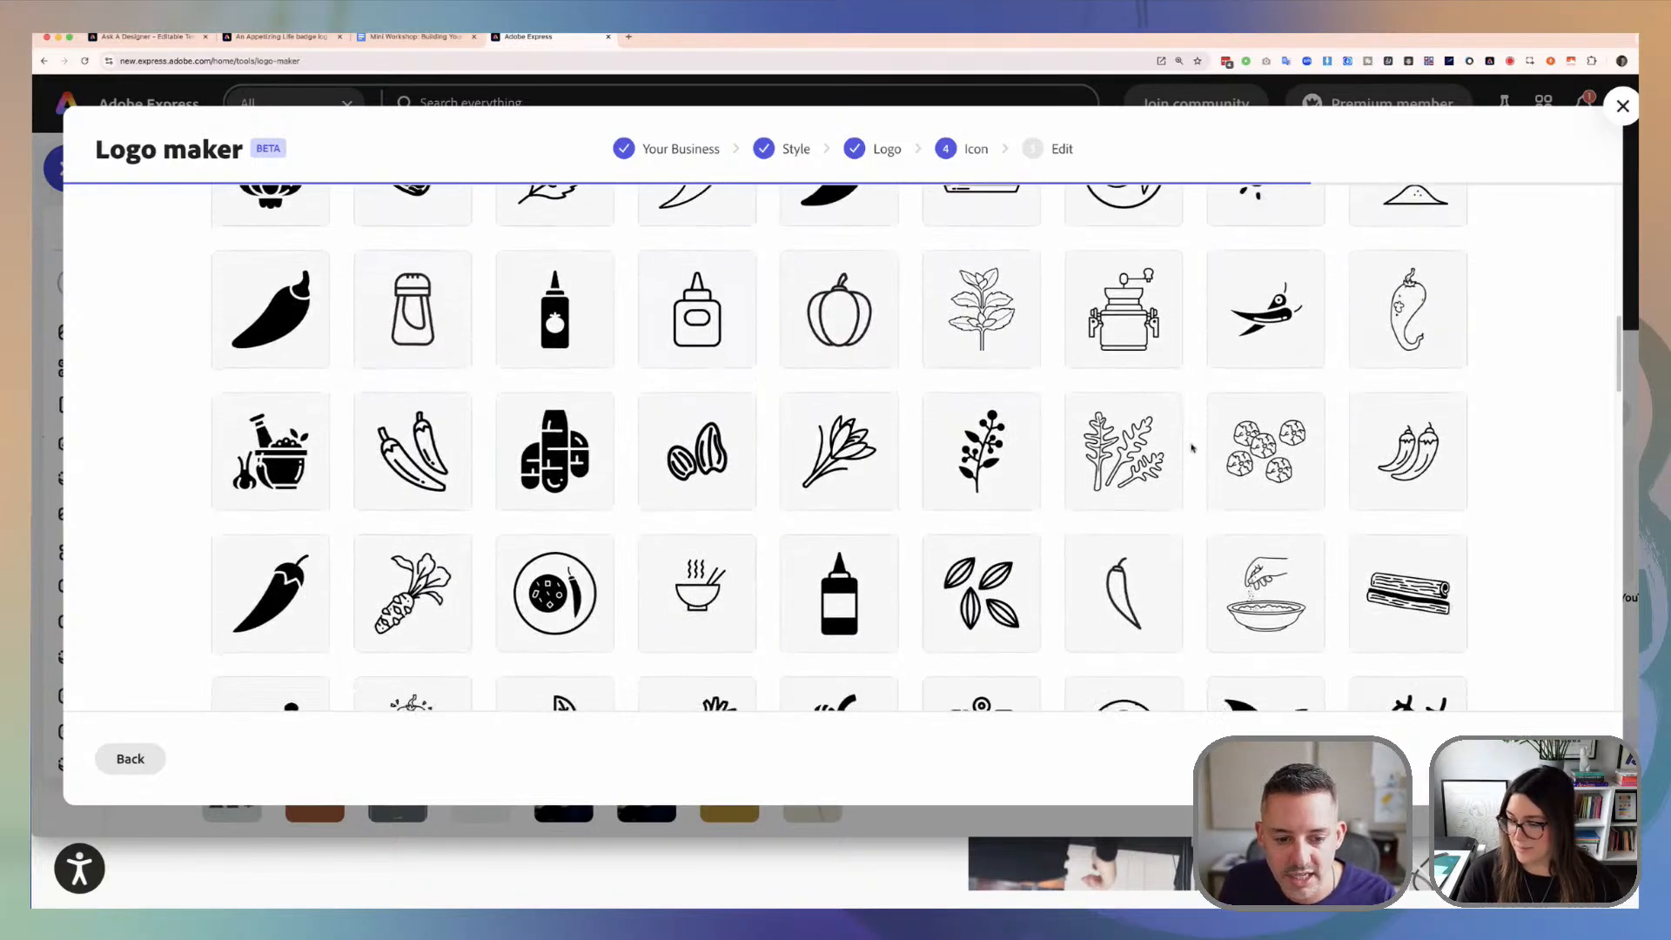
scroll(1193, 449, "down", 6)
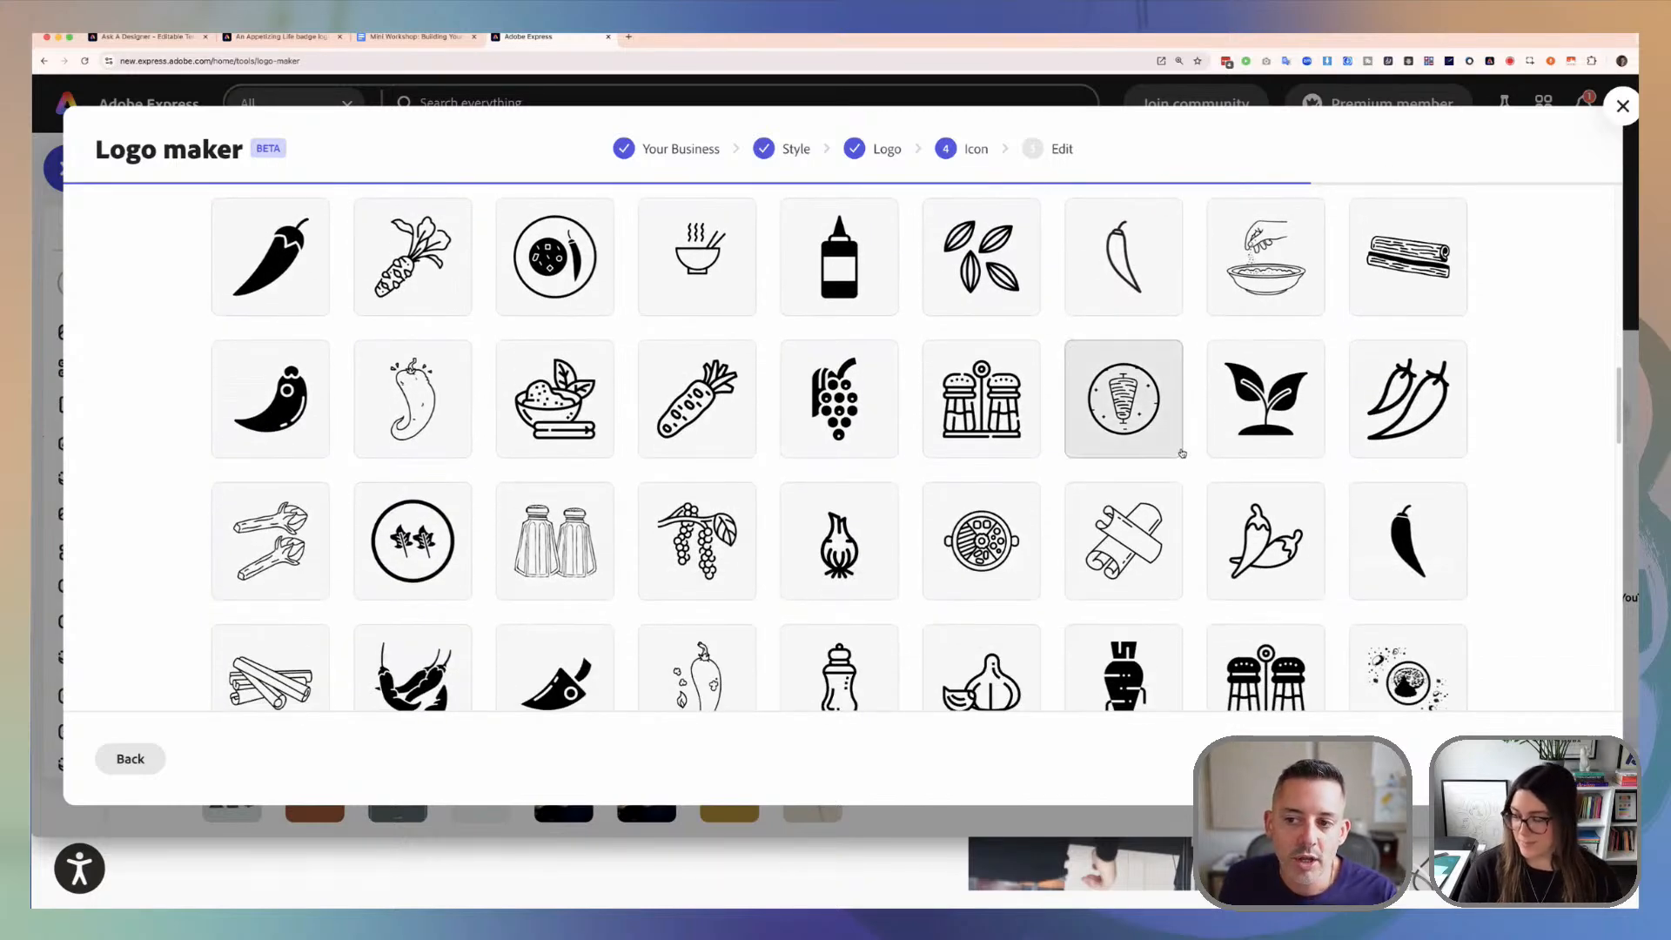
scroll(1192, 448, "down", 4)
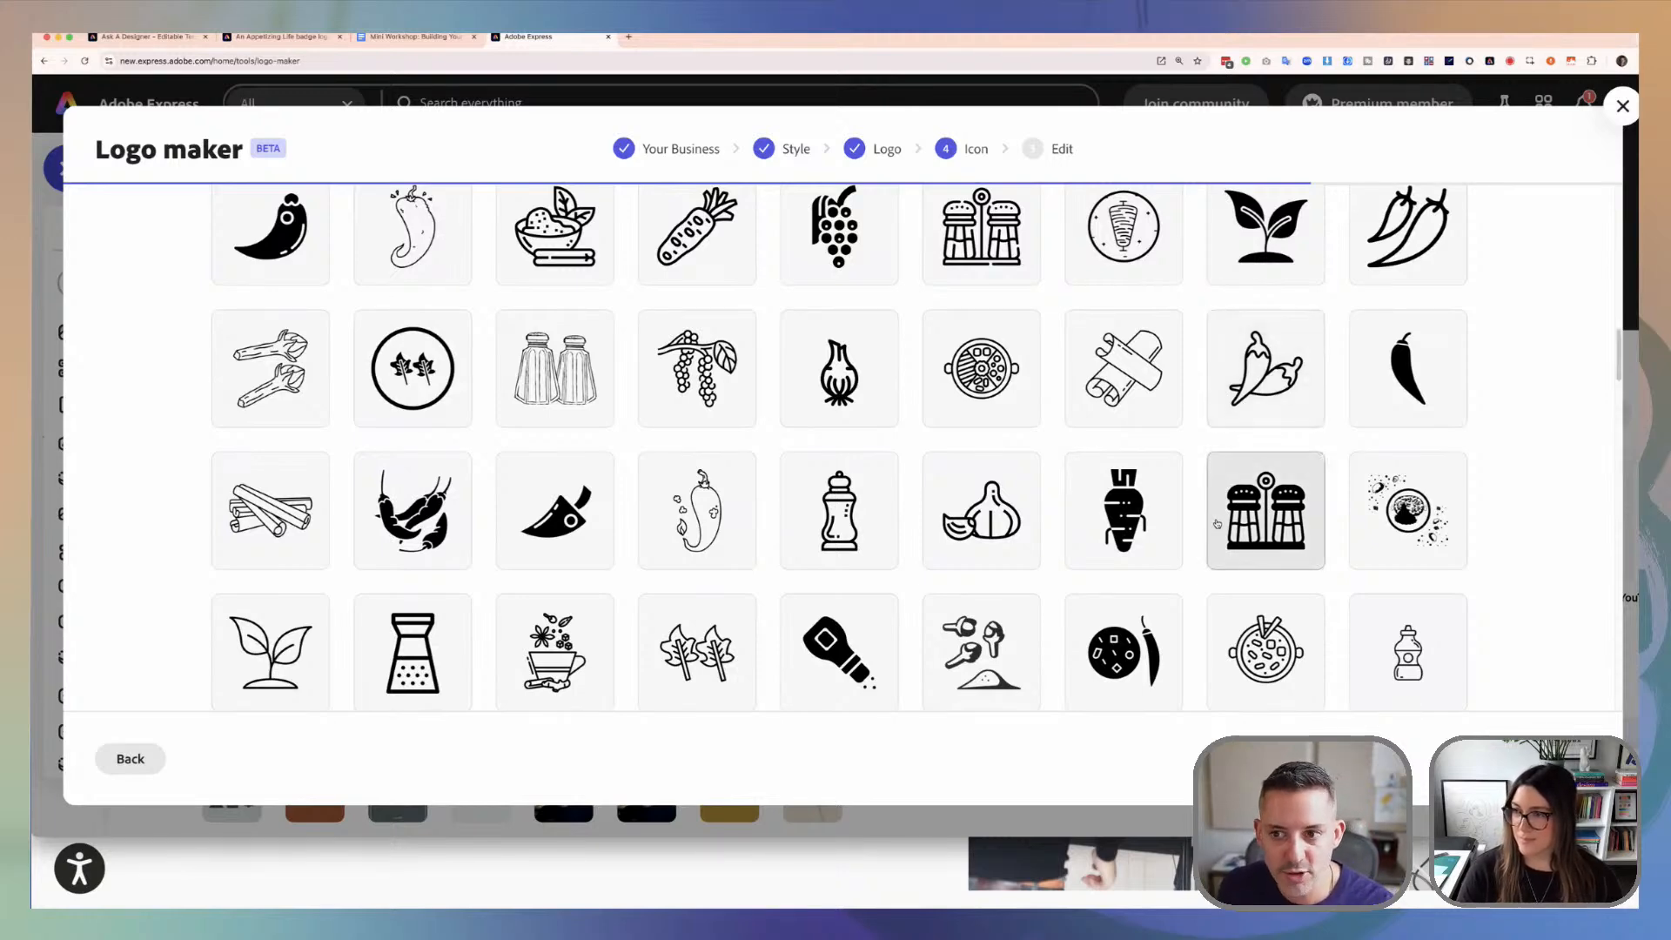
scroll(1088, 522, "down", 2)
scroll(1083, 550, "down", 3)
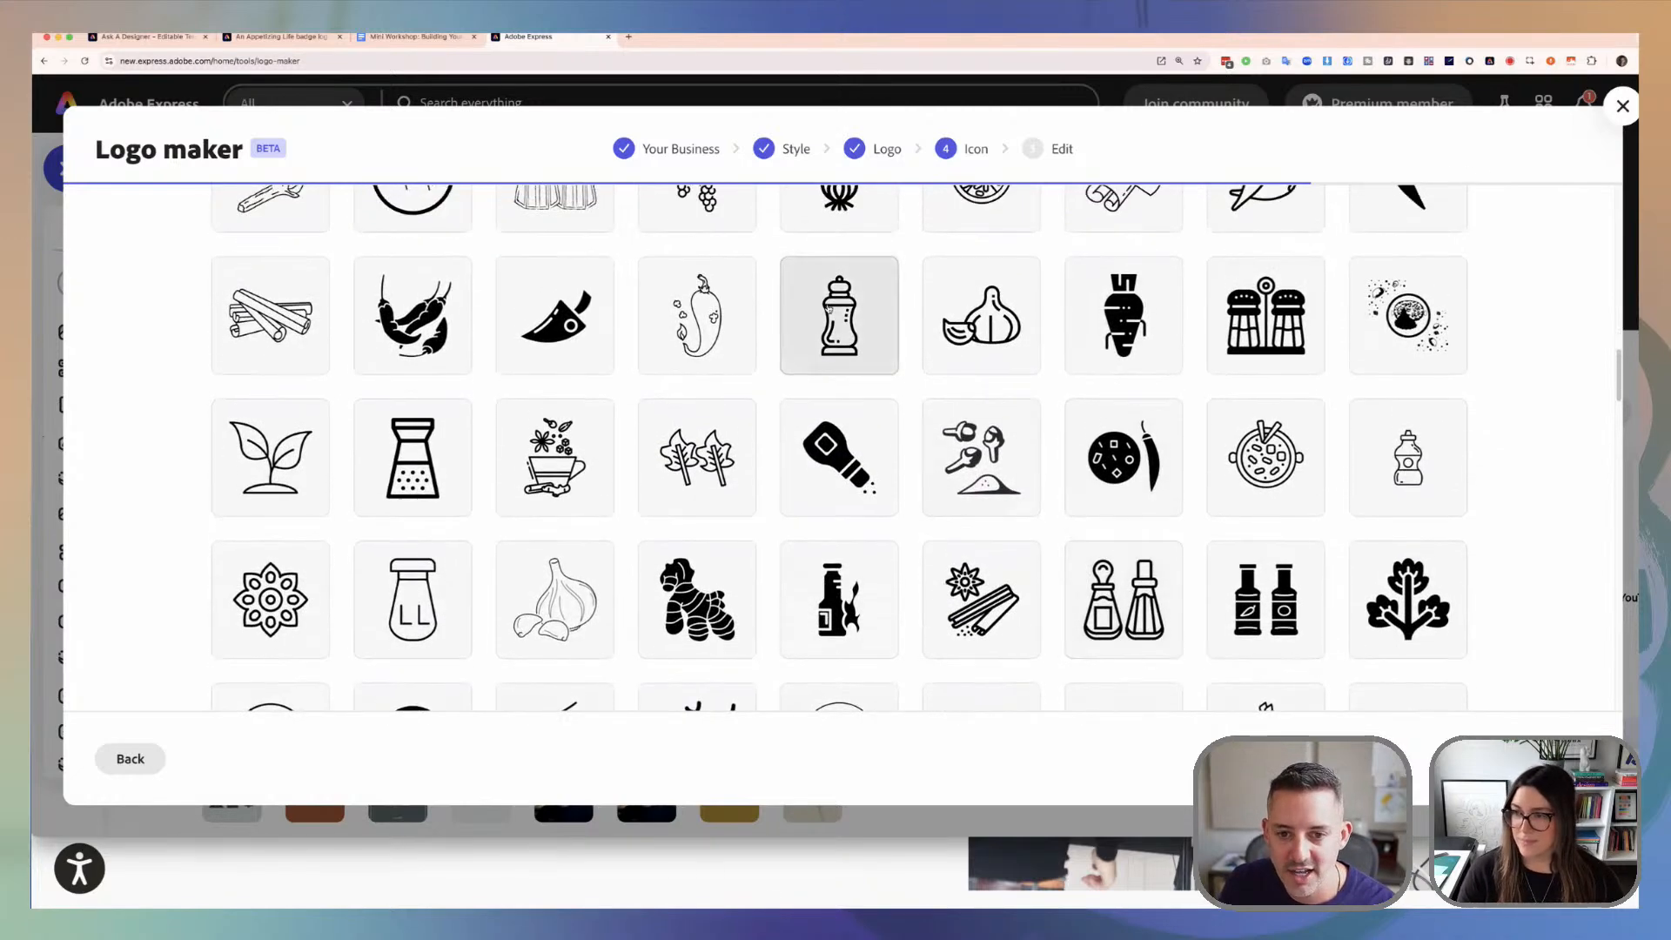
scroll(840, 378, "up", 2)
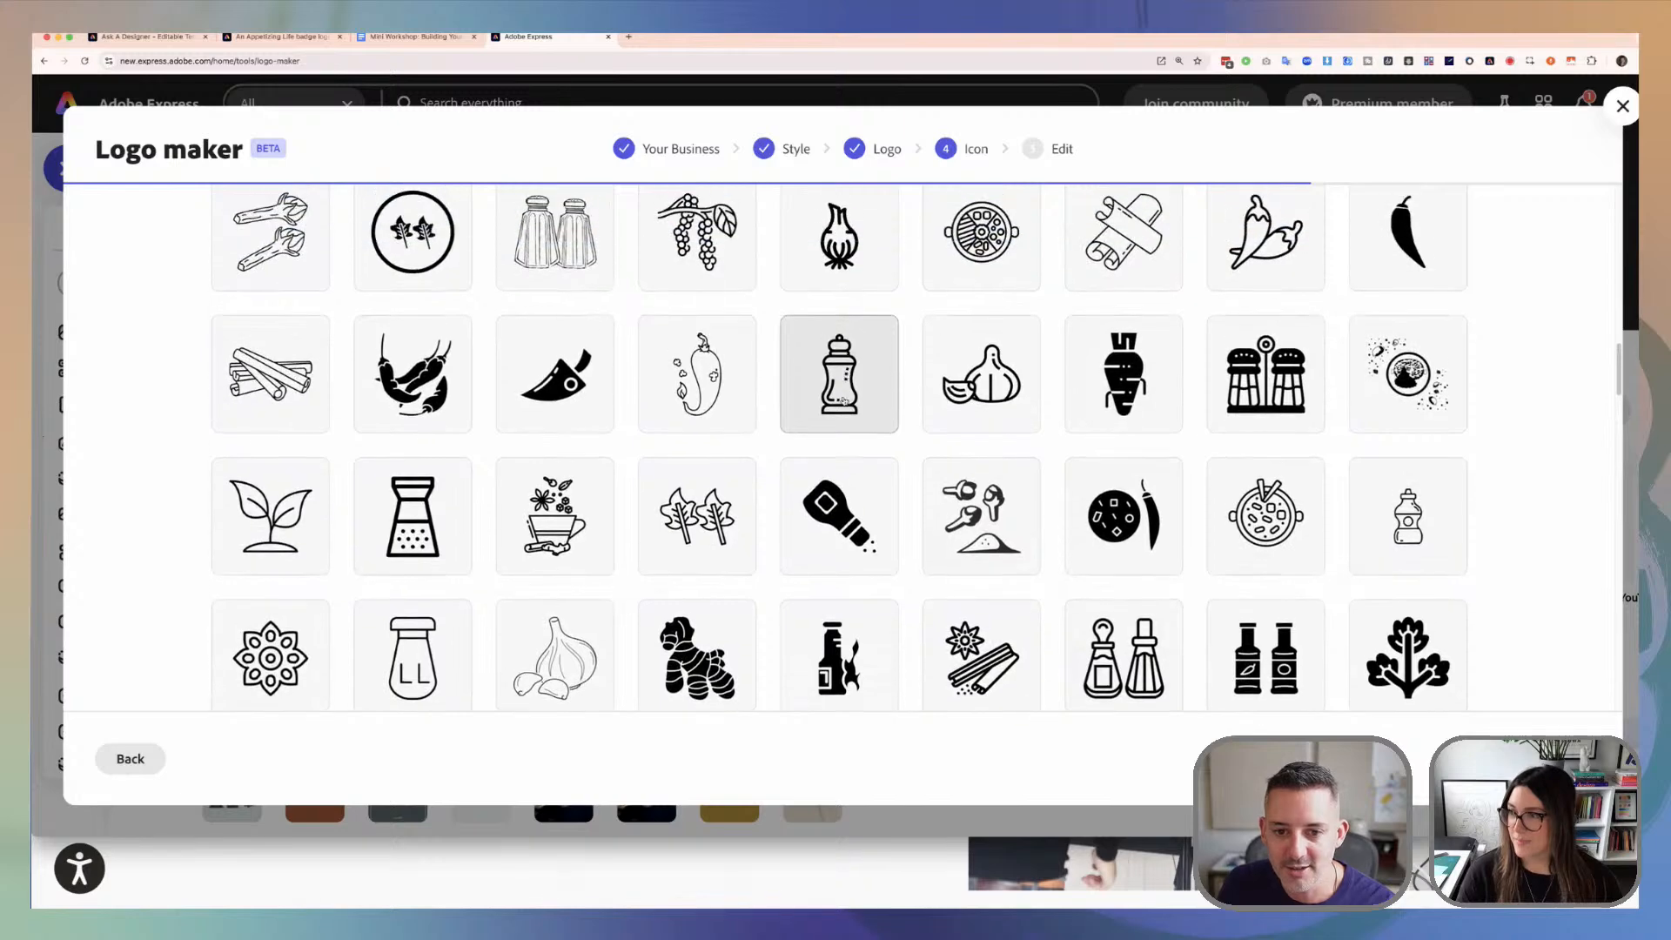
scroll(779, 395, "down", 2)
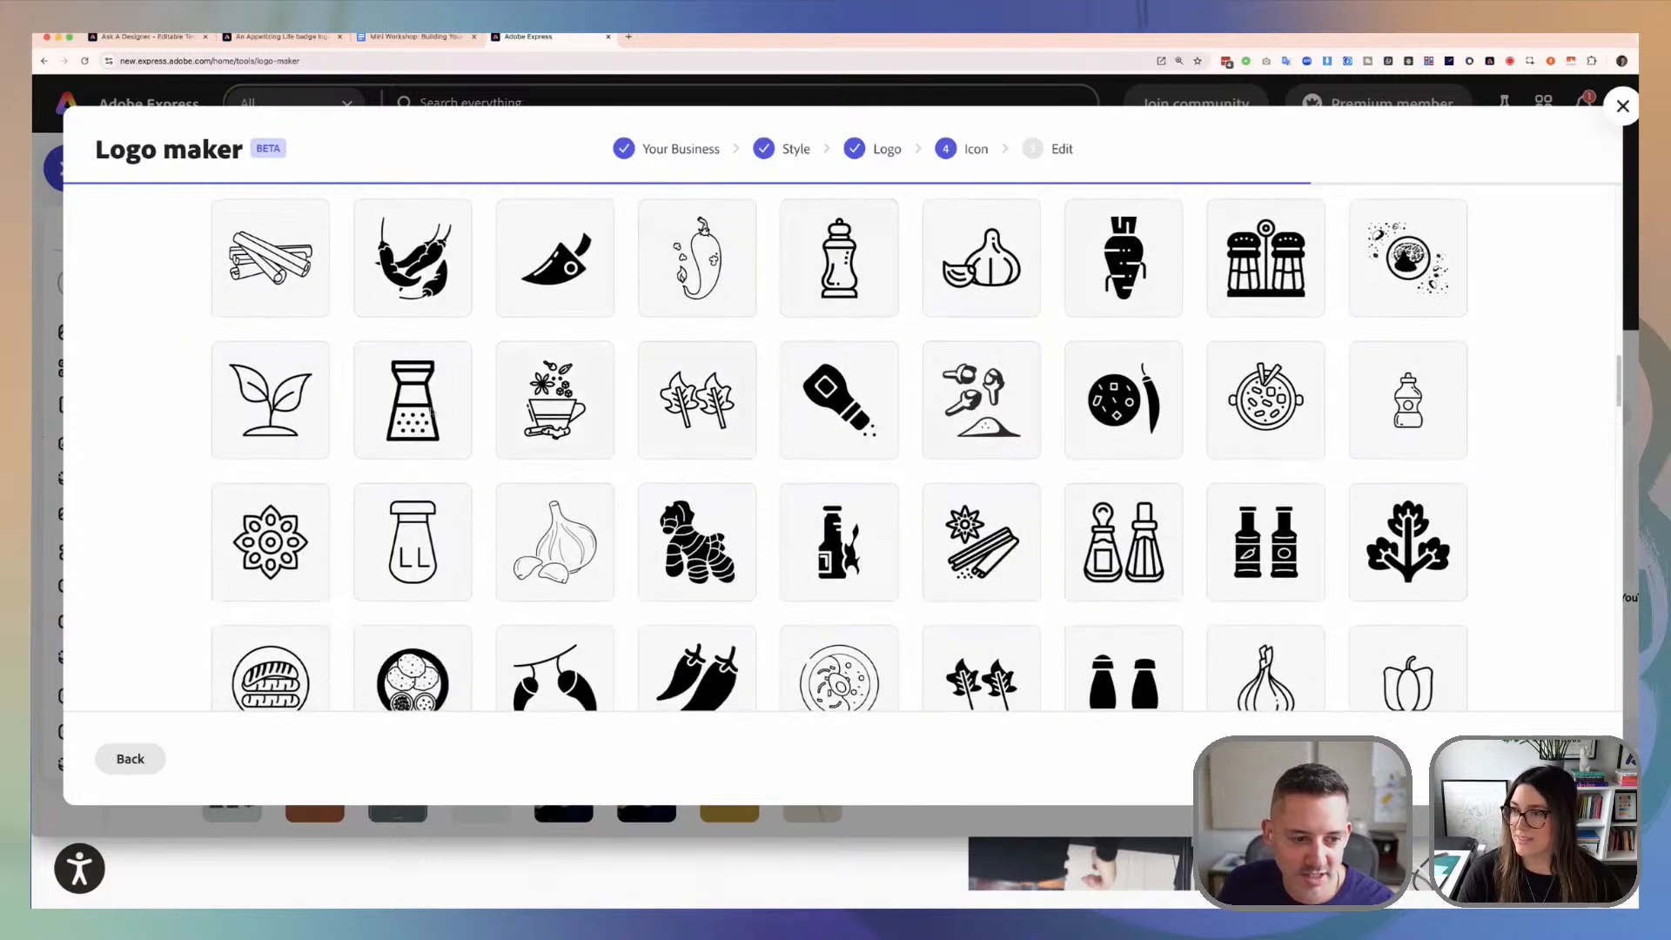
left_click(273, 423)
scroll(748, 484, "up", 2)
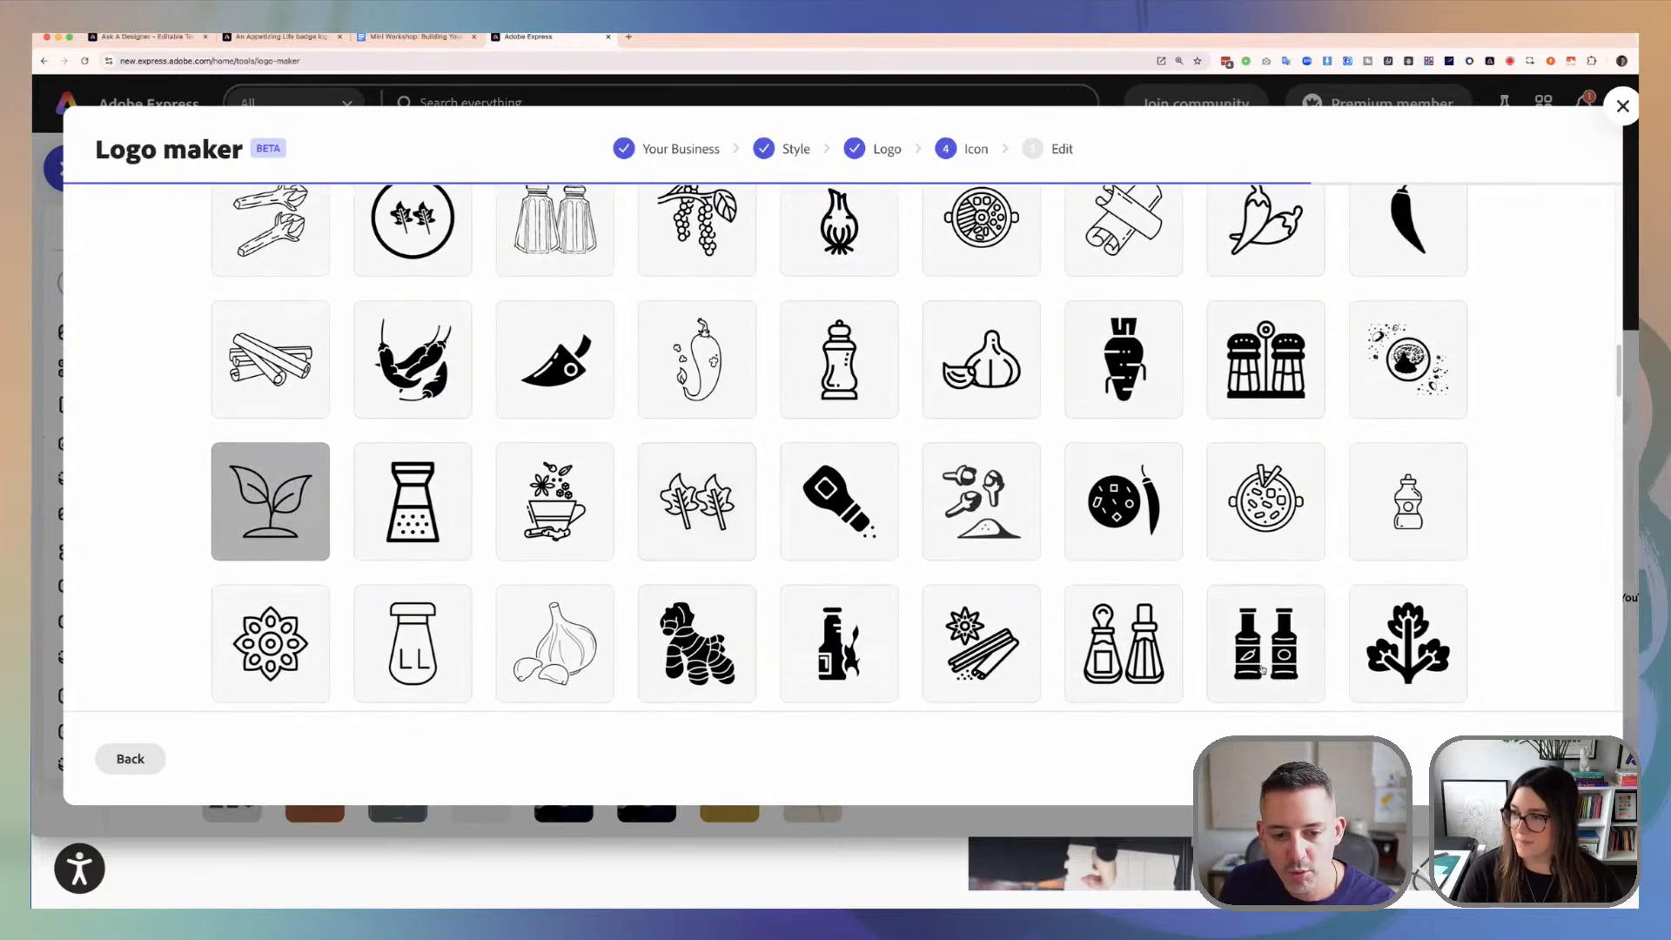
left_click(1556, 759)
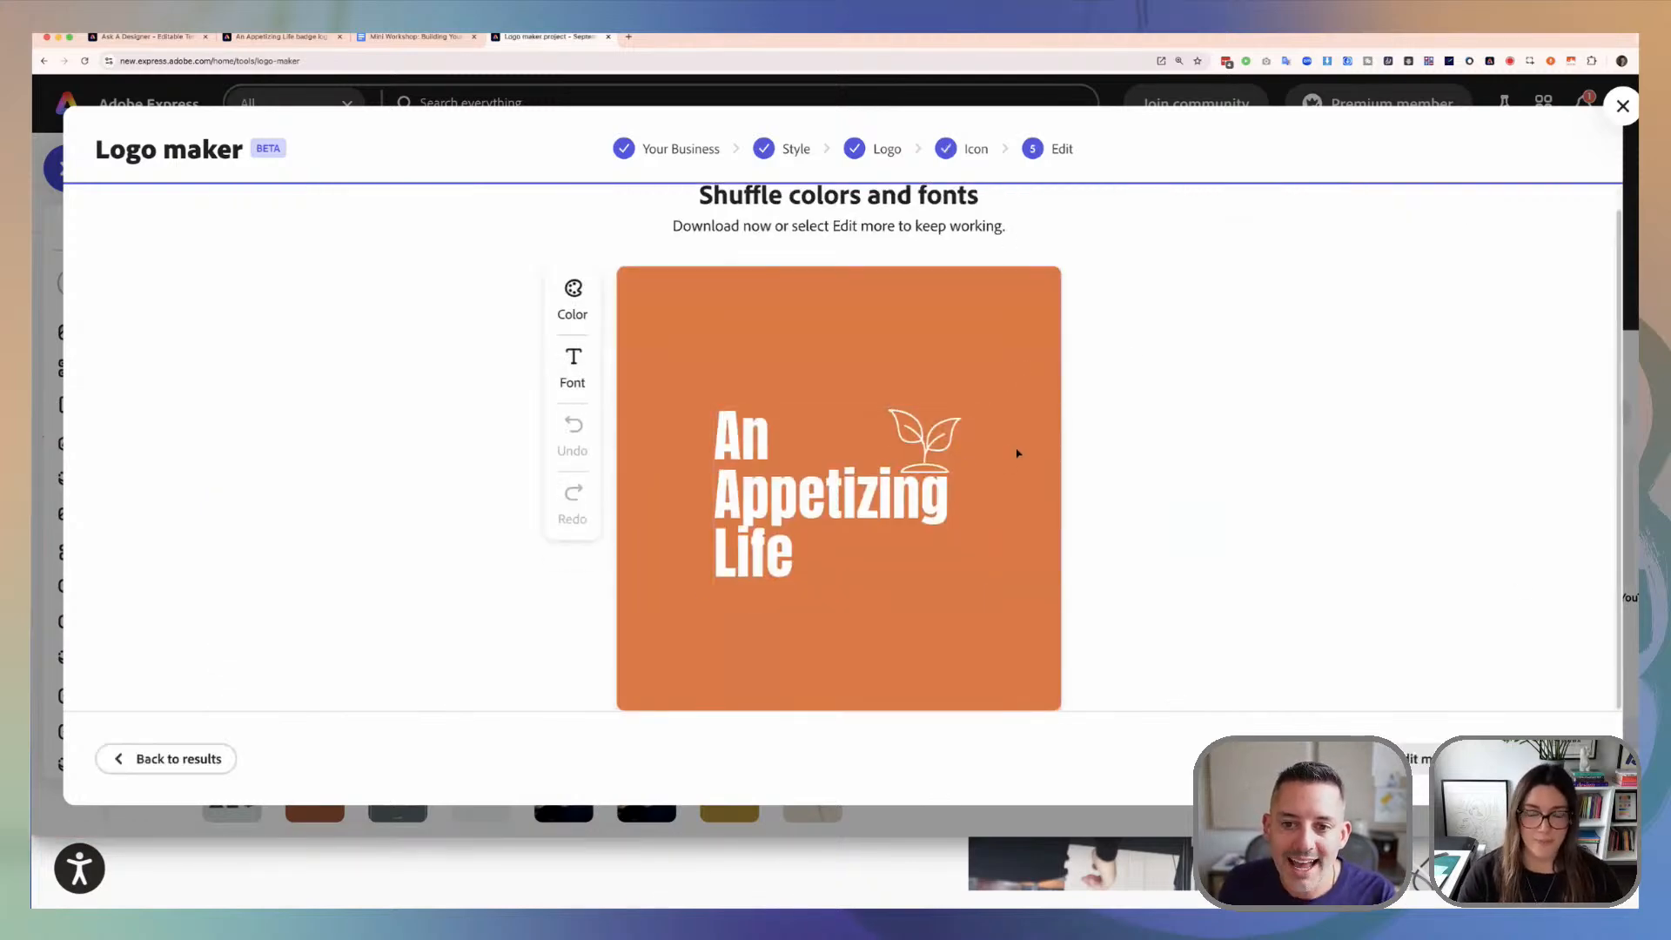
Step: Move the business name down slightly to clear the sprout icon, and shift both up and left toward the logo's centre
left_click(859, 492)
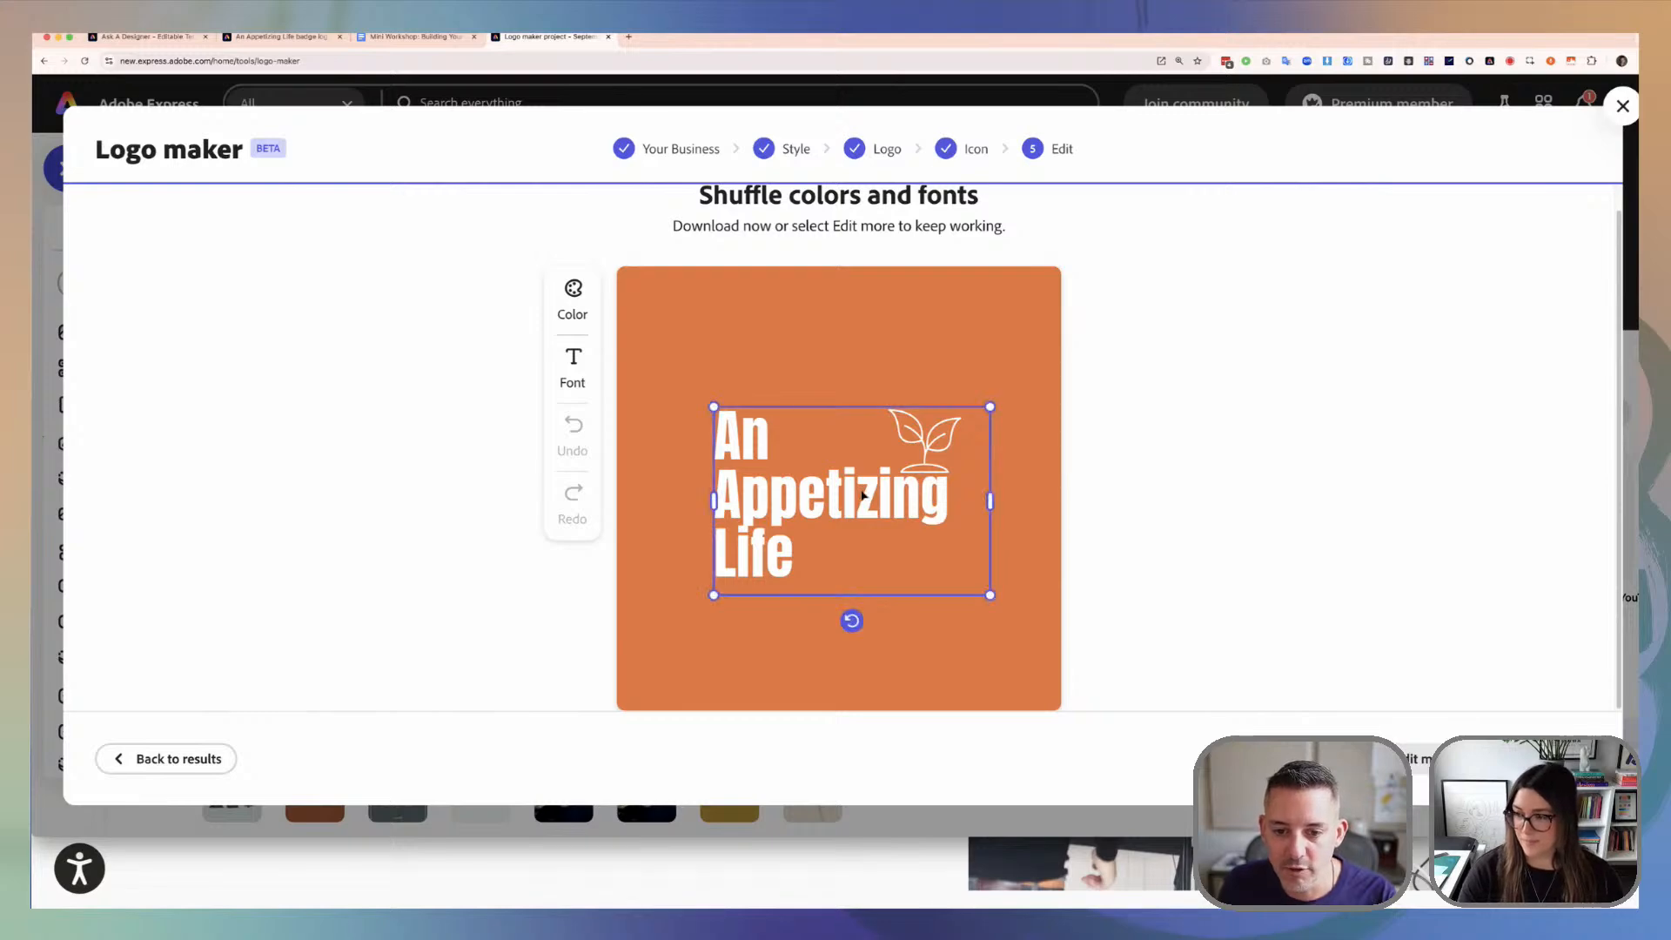
left_click_drag(861, 494, 862, 511)
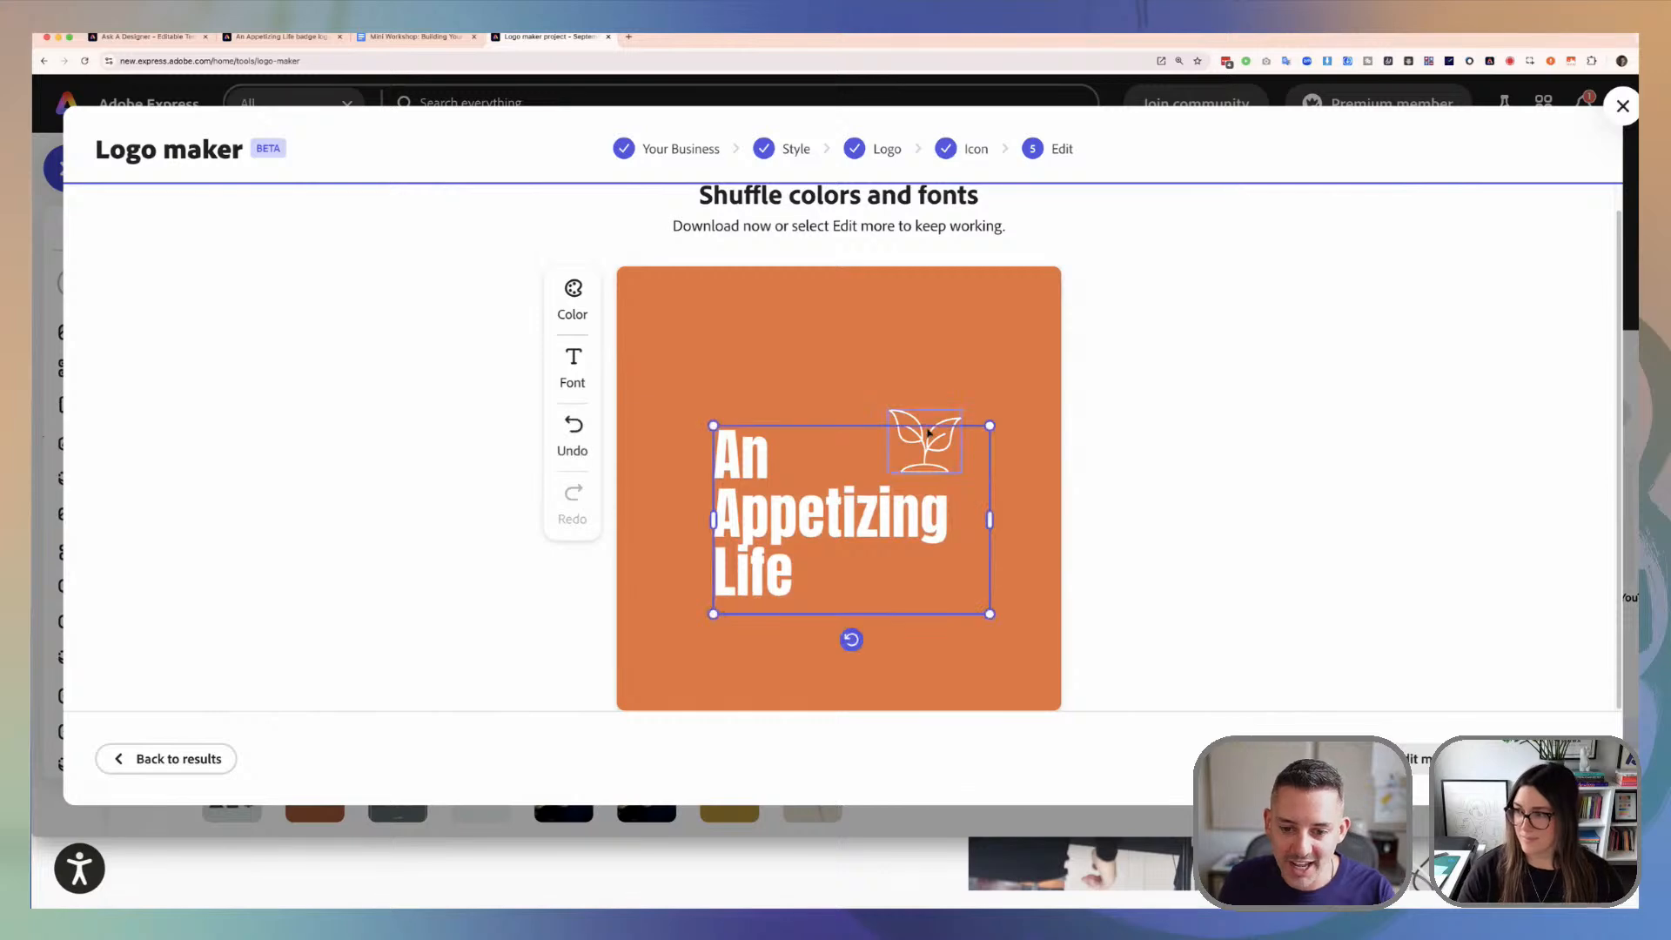
left_click_drag(907, 422, 894, 397)
left_click(1122, 485)
left_click(766, 499)
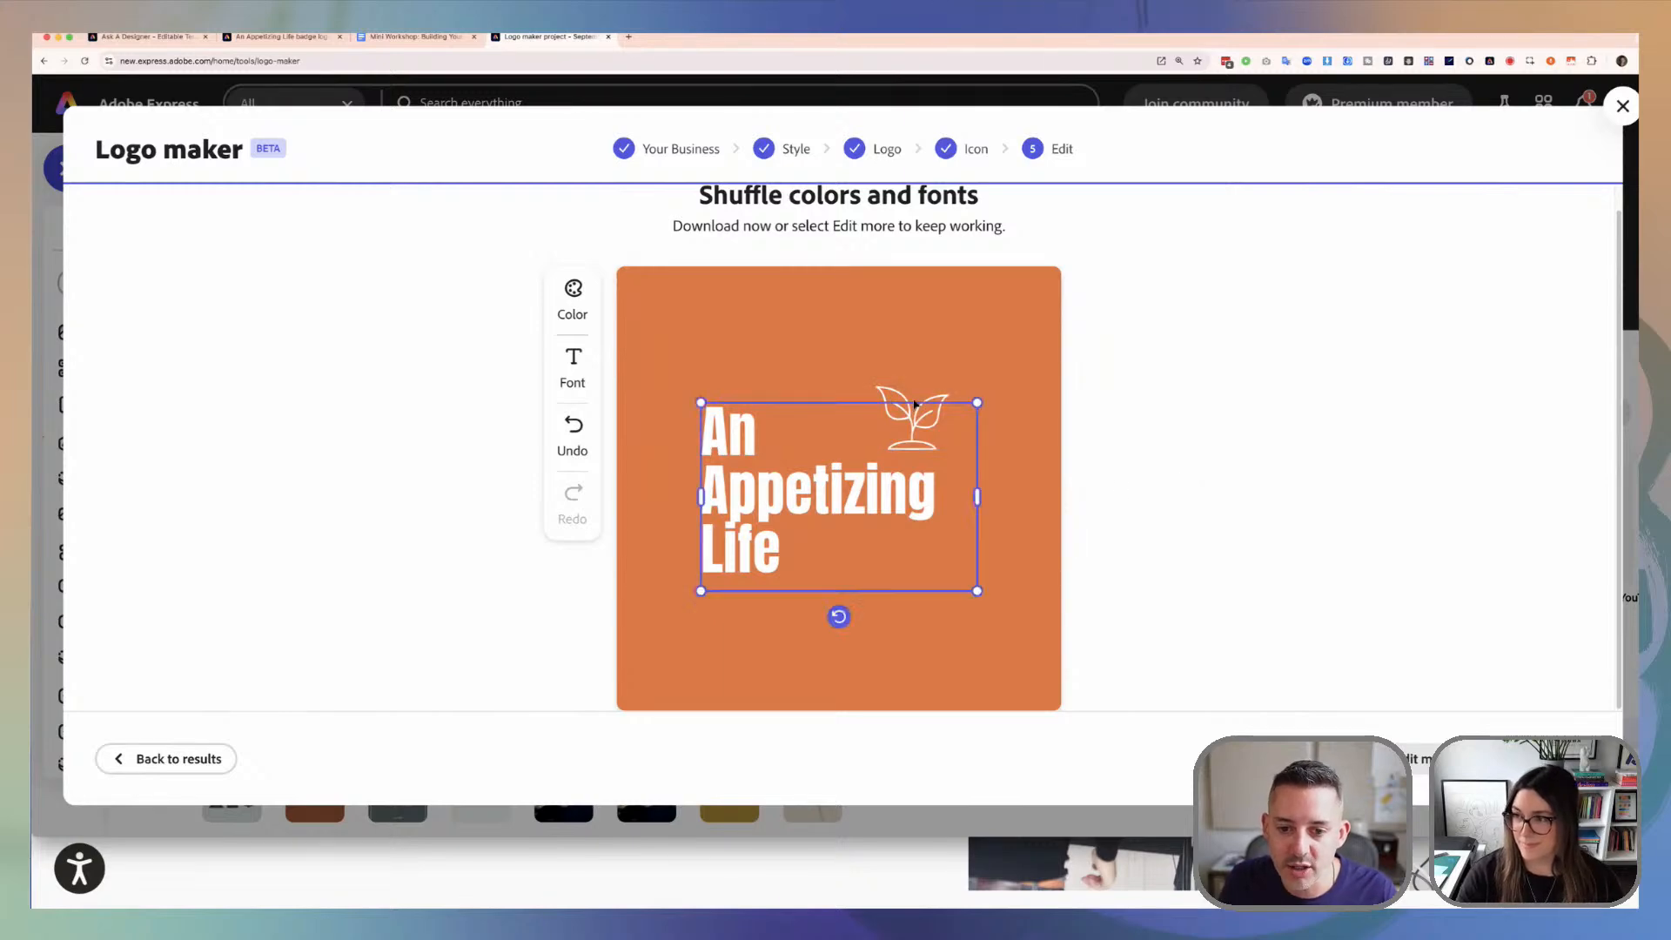
left_click(920, 406)
left_click(1128, 464)
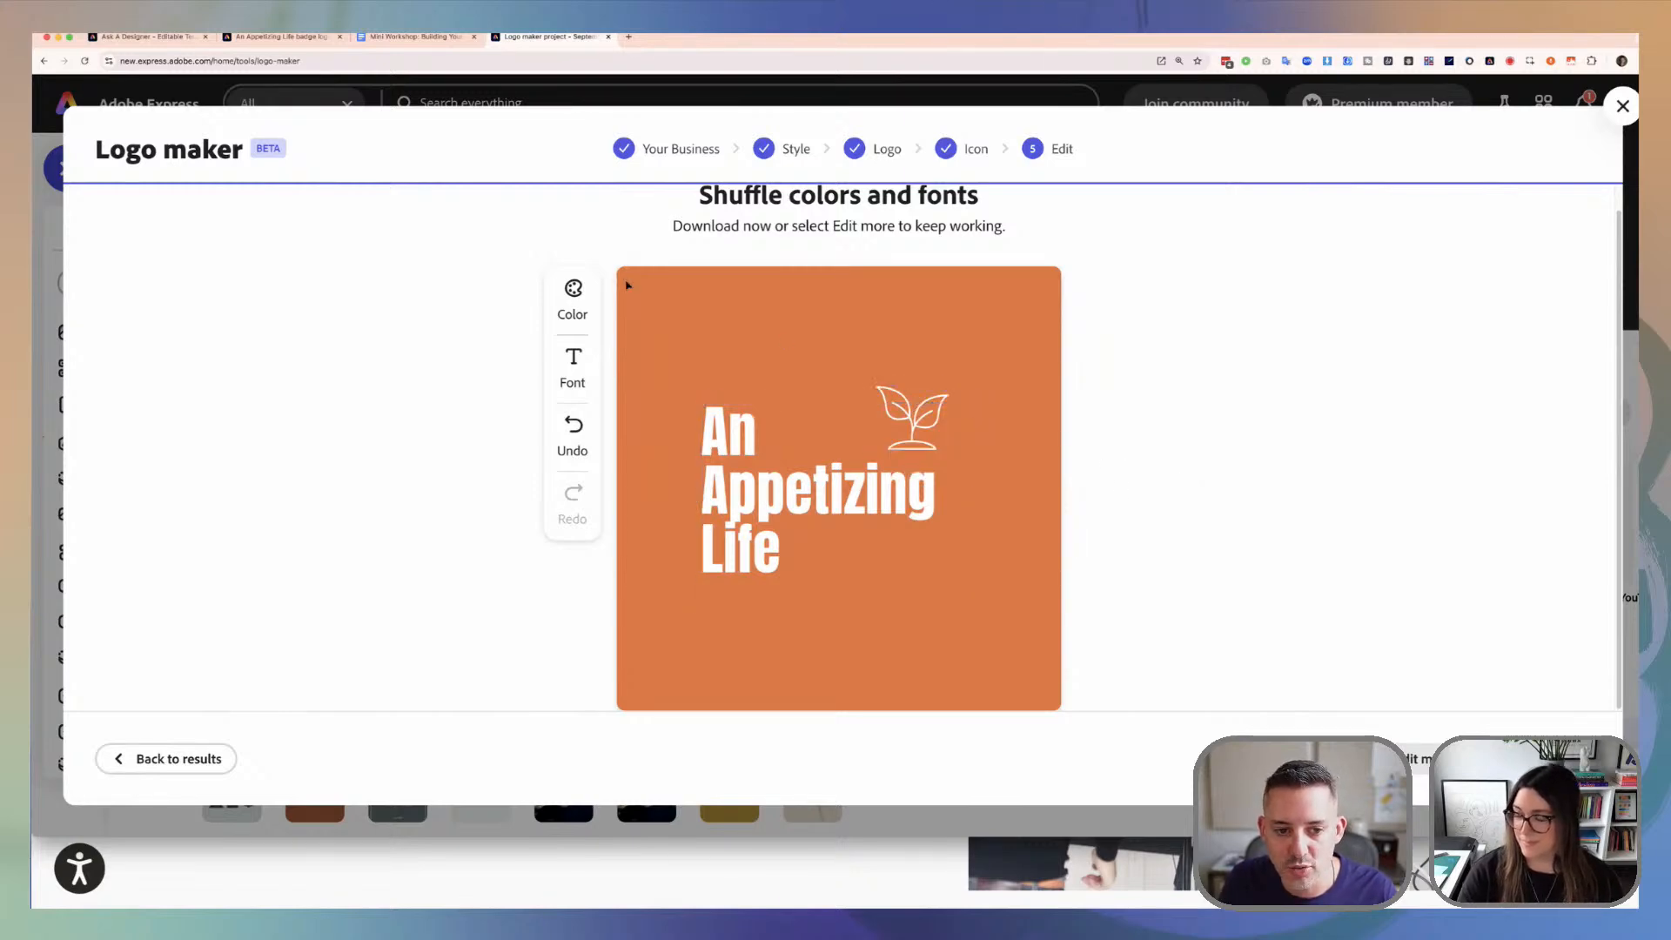
Step: Shuffle the logo to golden-yellow artwork on a light purple background, and shuffle its font to a wide, plain sans-serif
left_click(572, 298)
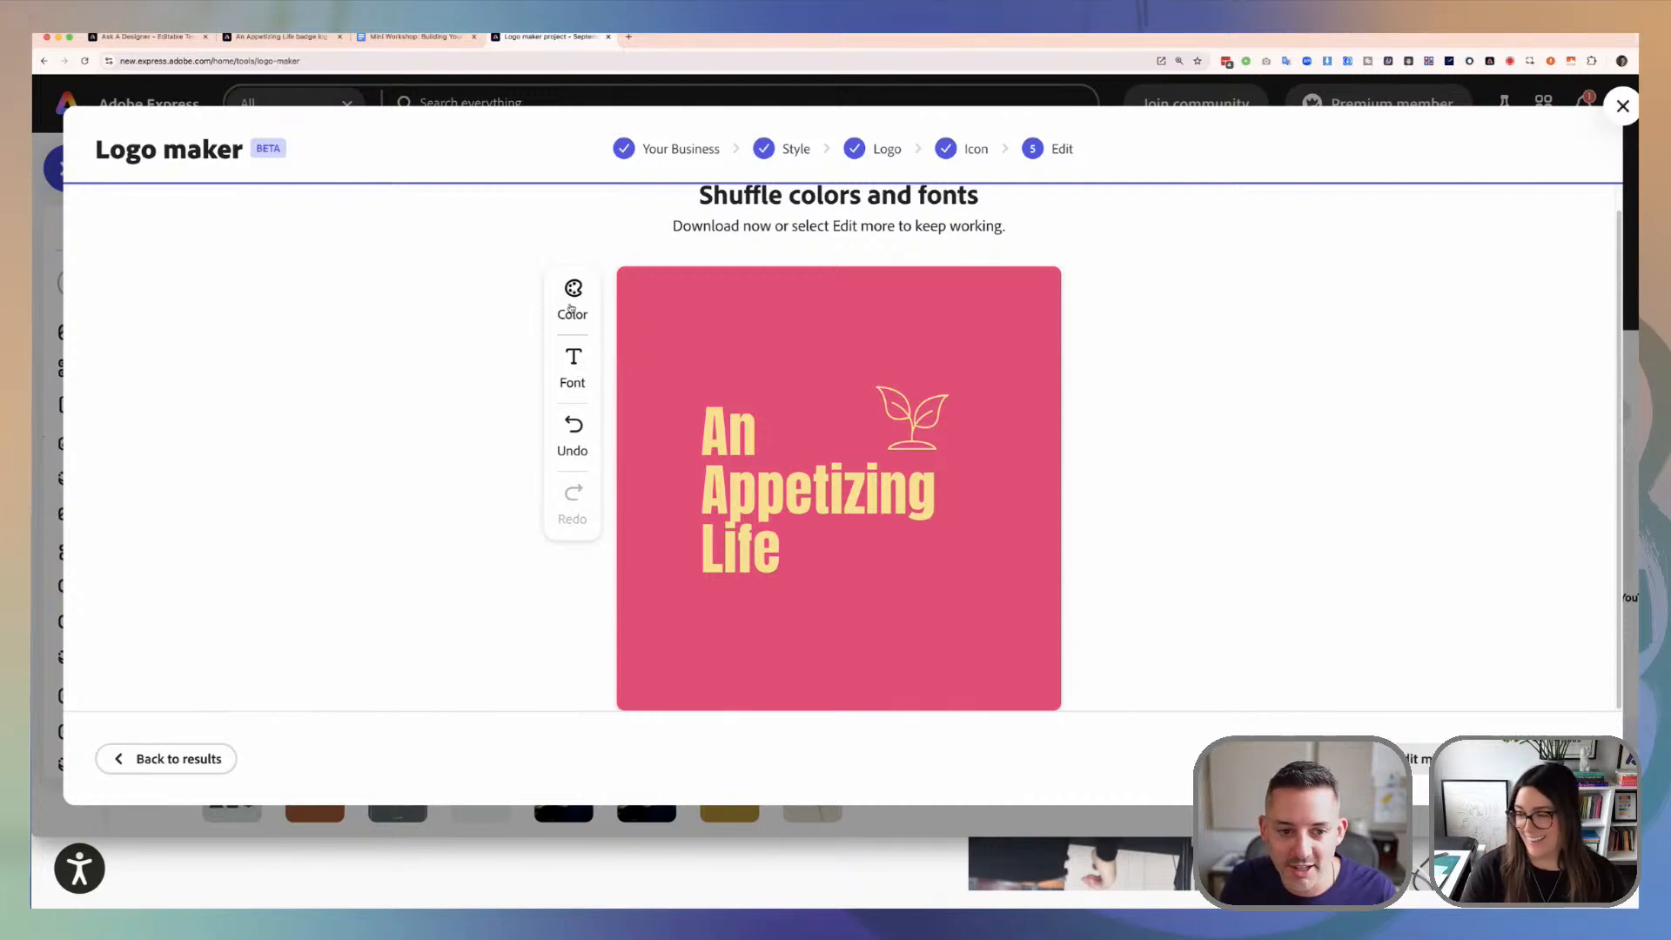
left_click(571, 308)
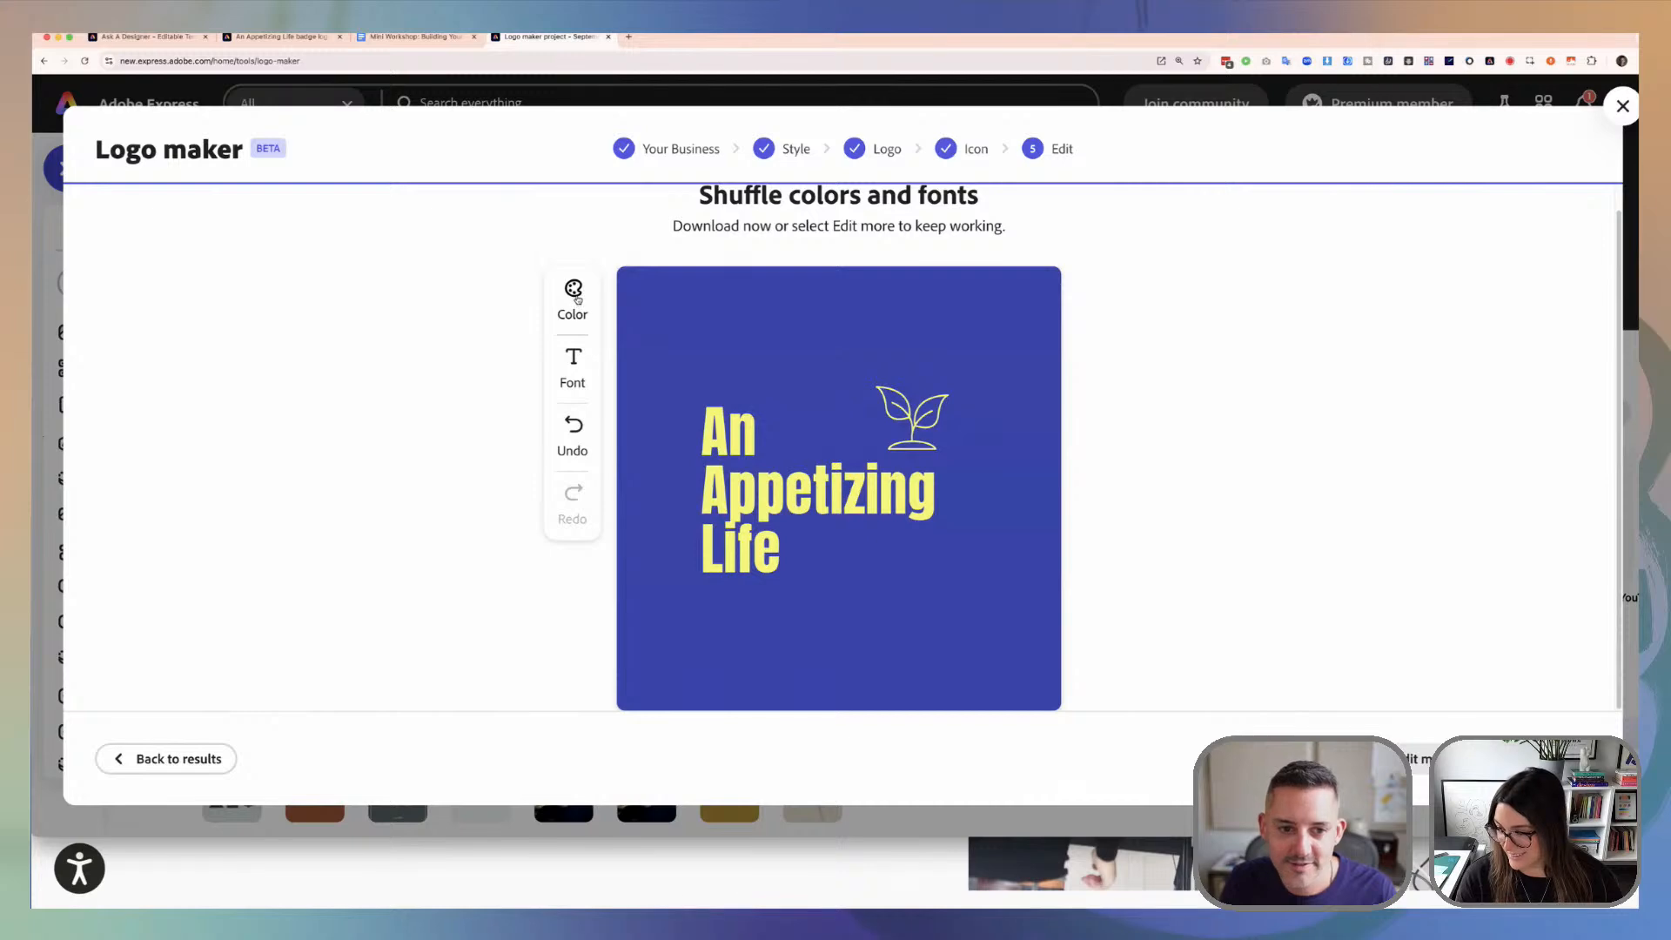
left_click(576, 300)
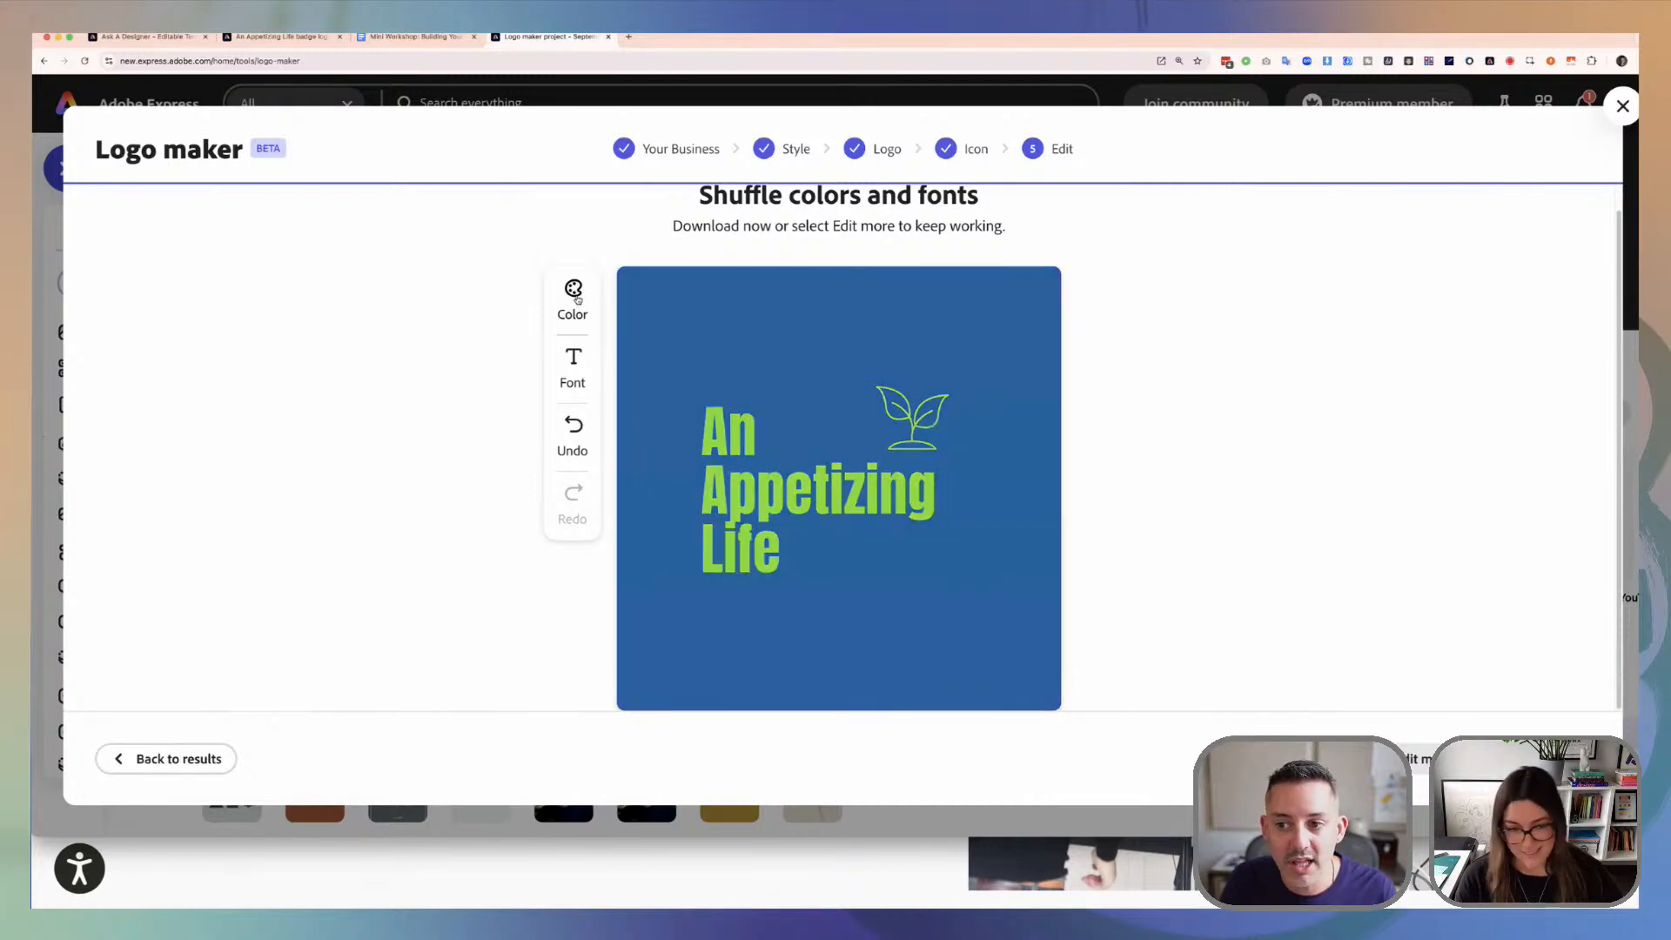
left_click(577, 299)
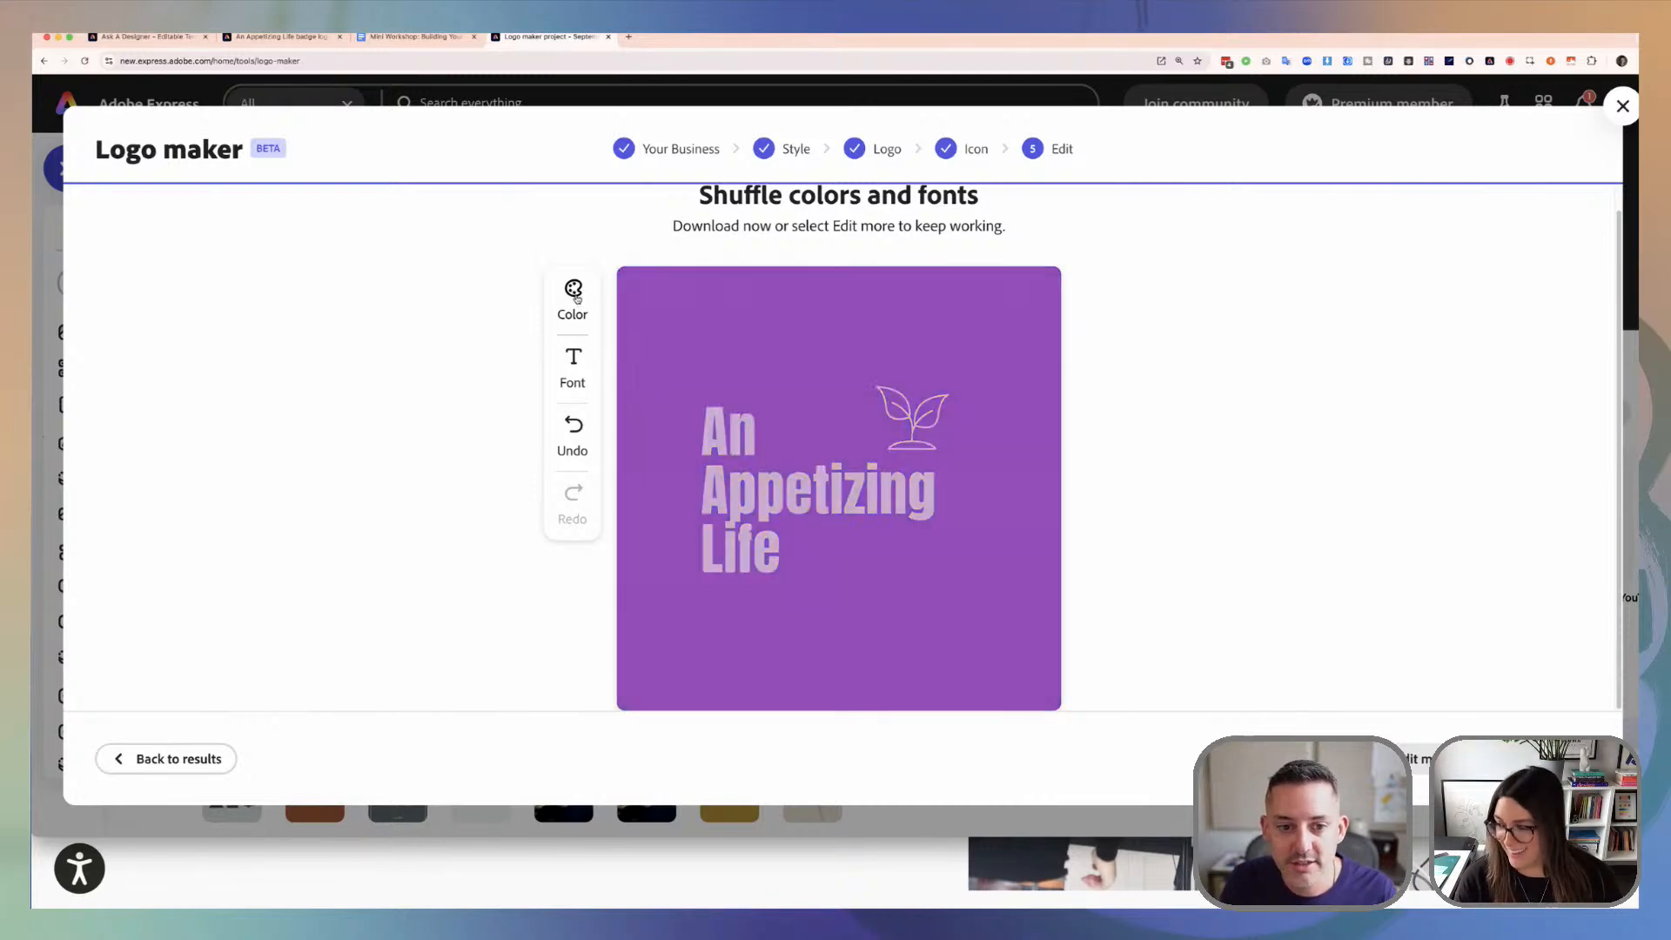
left_click(576, 298)
left_click(580, 299)
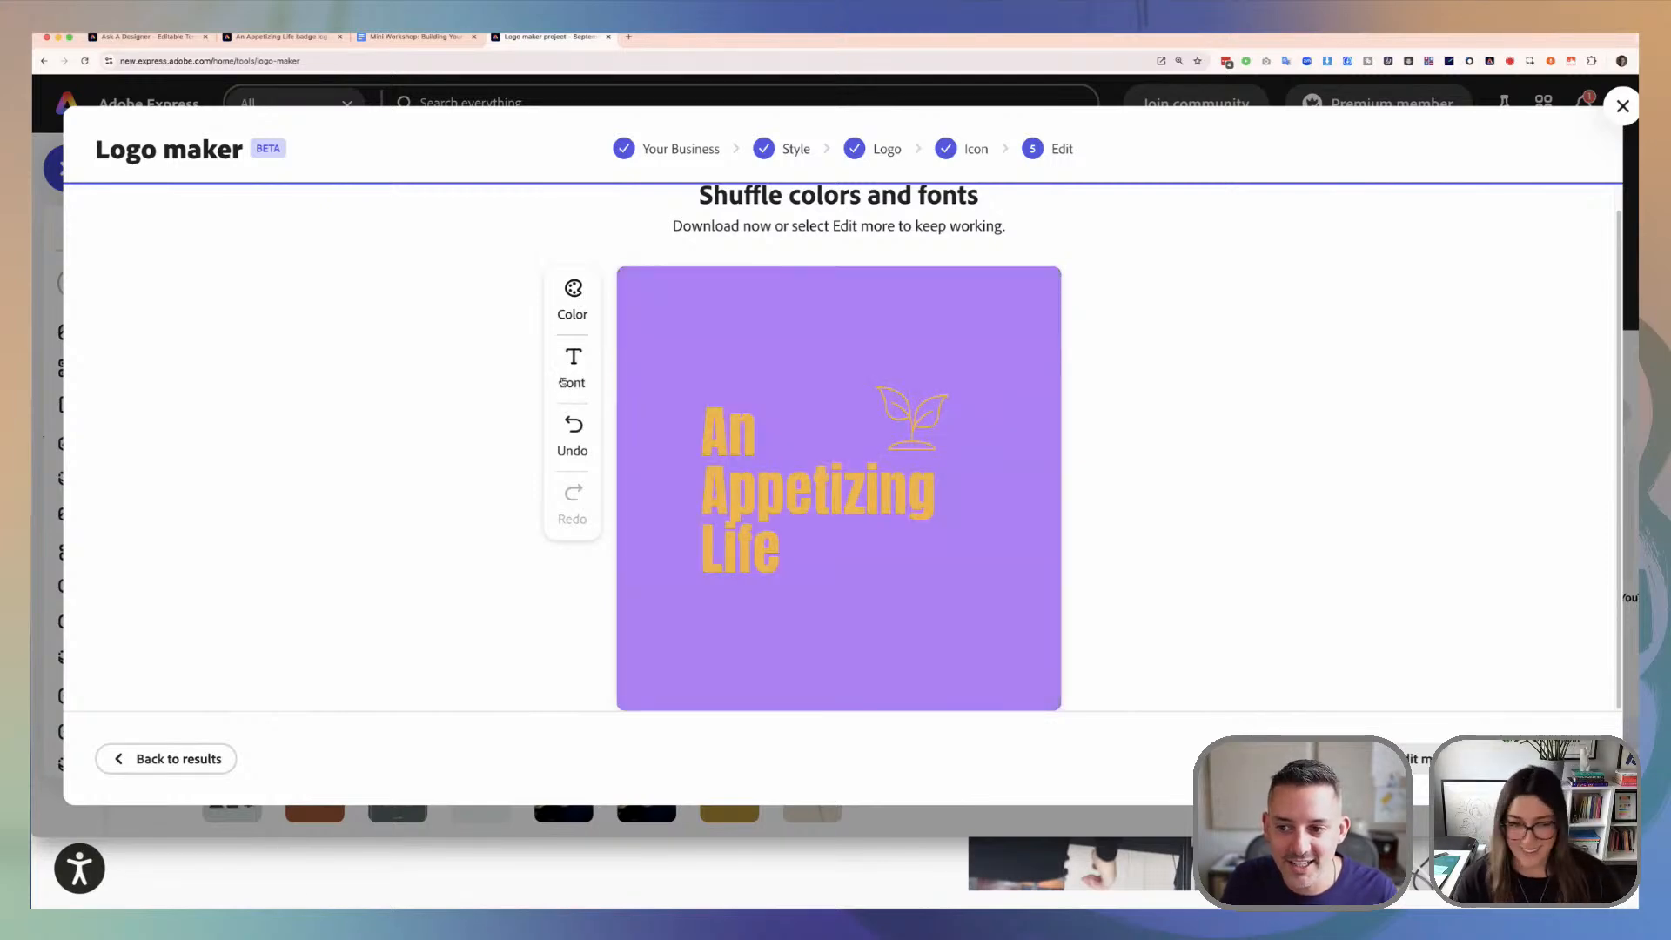
left_click(579, 366)
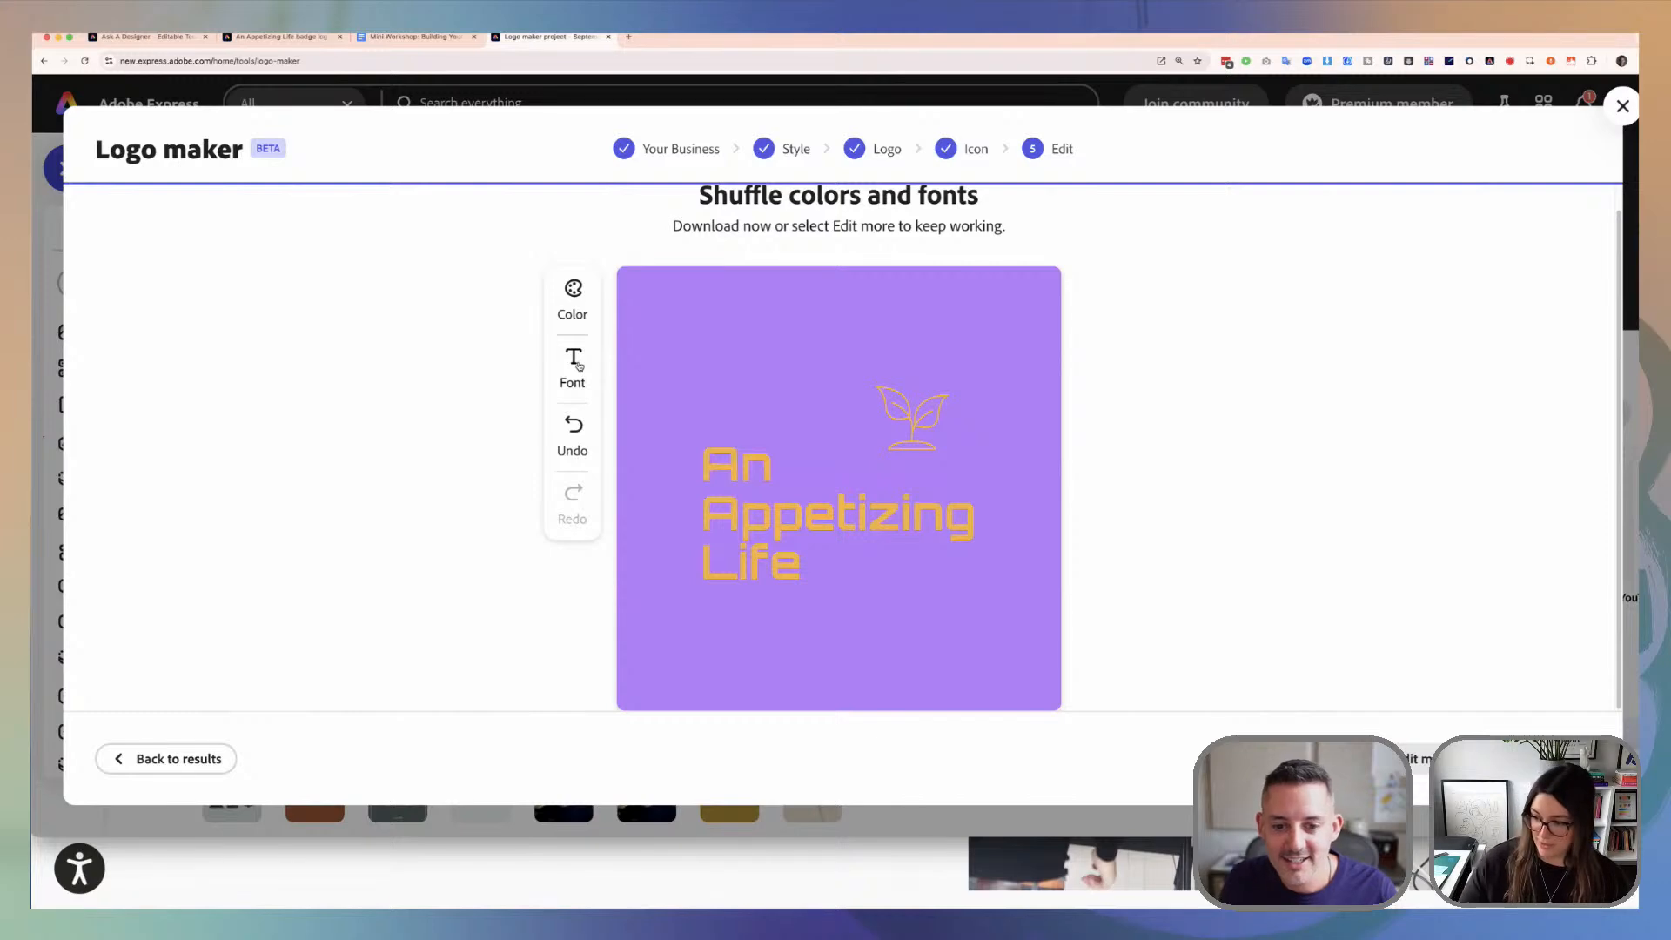
left_click(579, 366)
Step: Move the sprout icon down and right above the end of "Appetizing", recentre the logo elements and open the design in the full editor
left_click(915, 441)
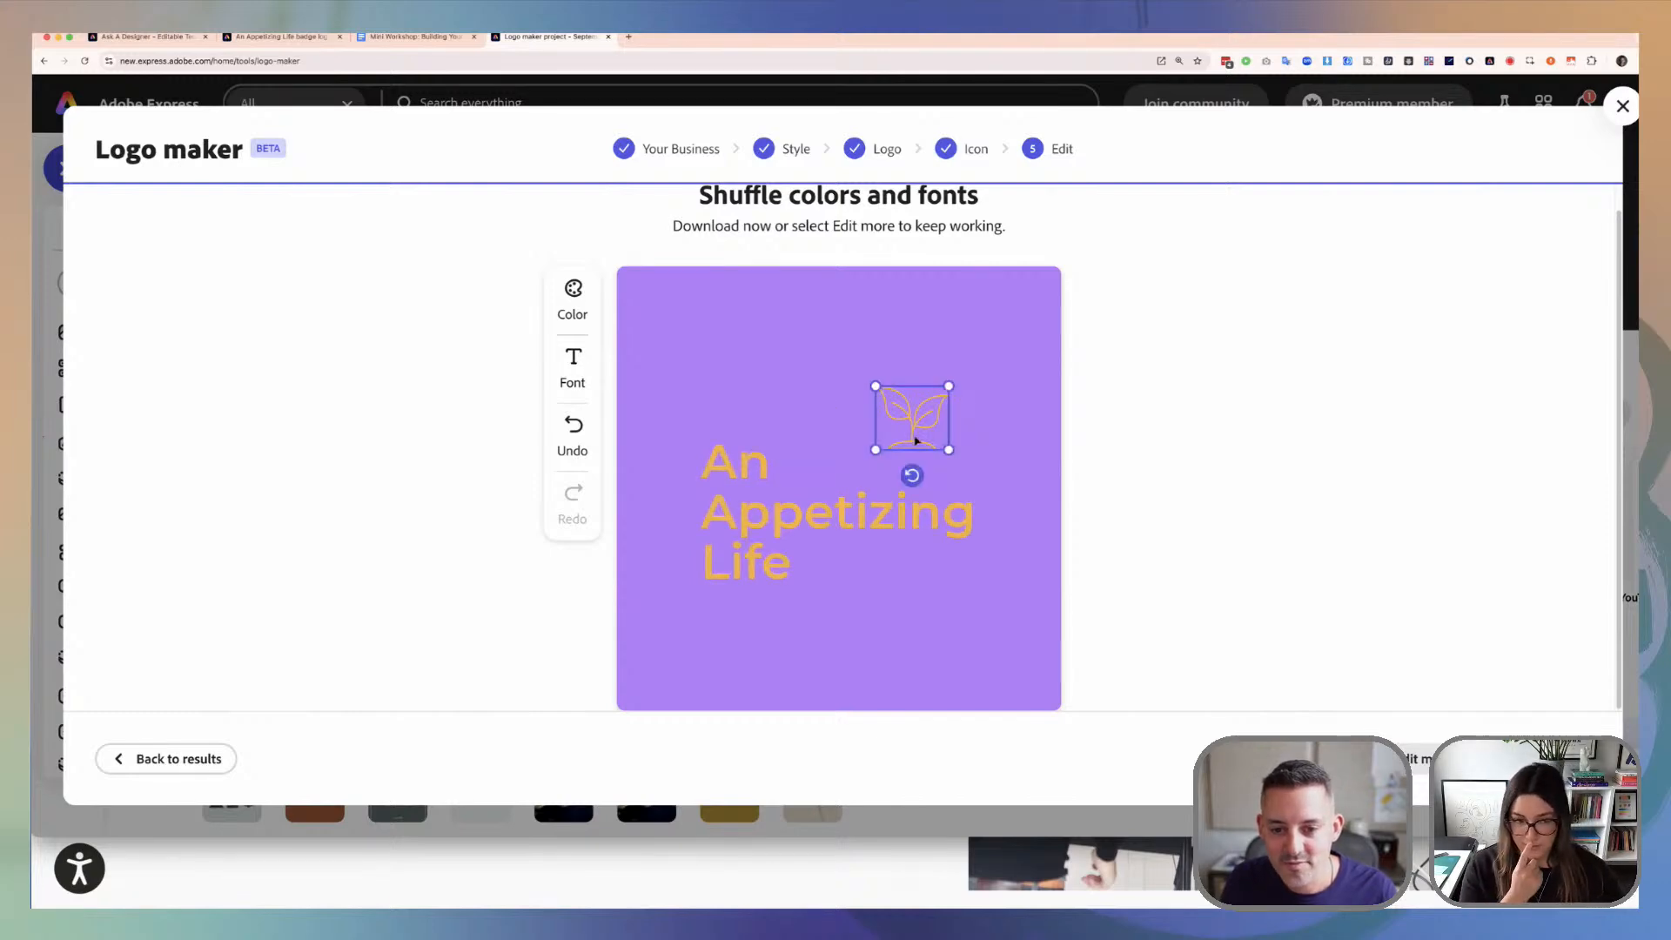
left_click_drag(919, 437, 951, 445)
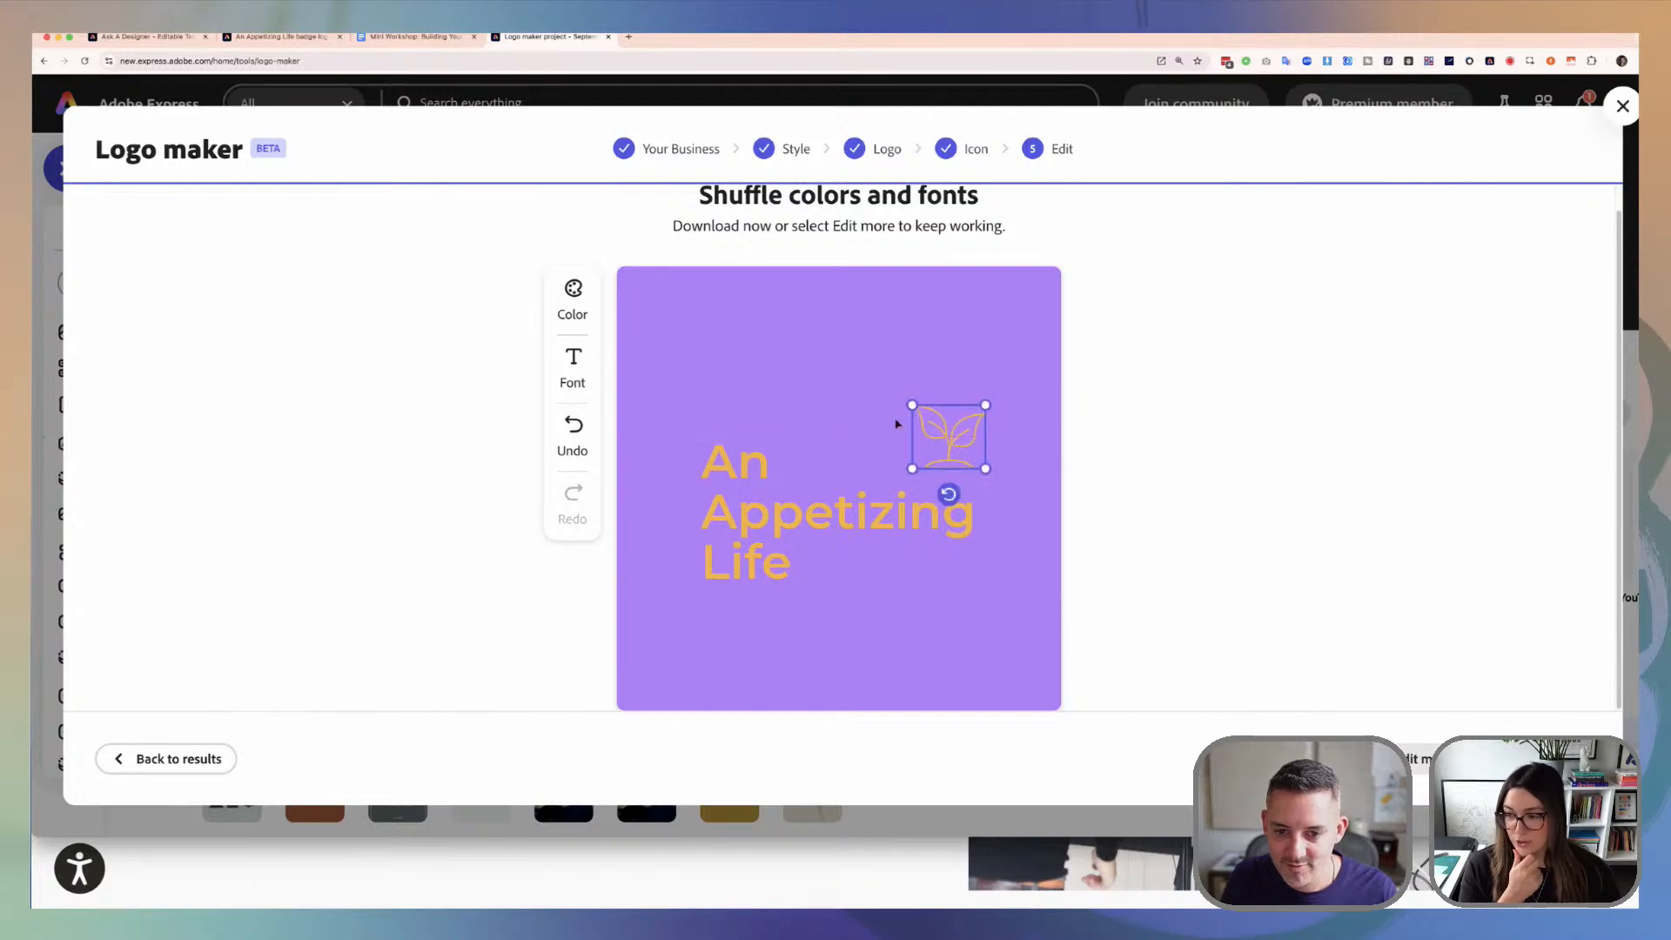
left_click(841, 392)
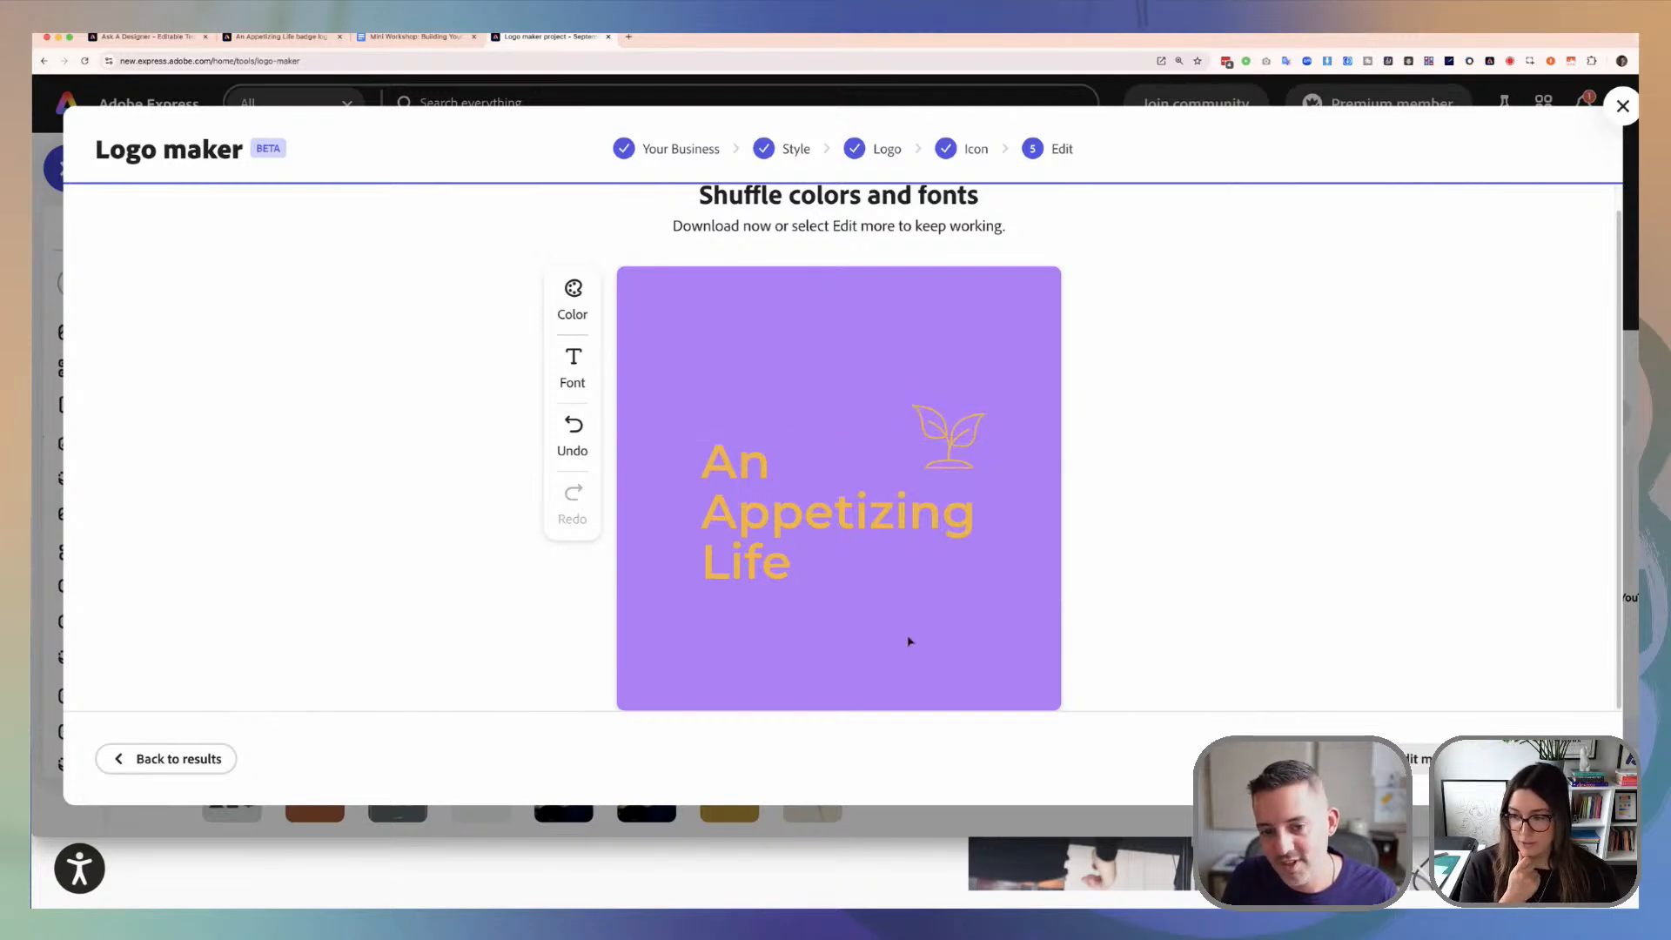
left_click(945, 431)
left_click_drag(939, 426, 941, 420)
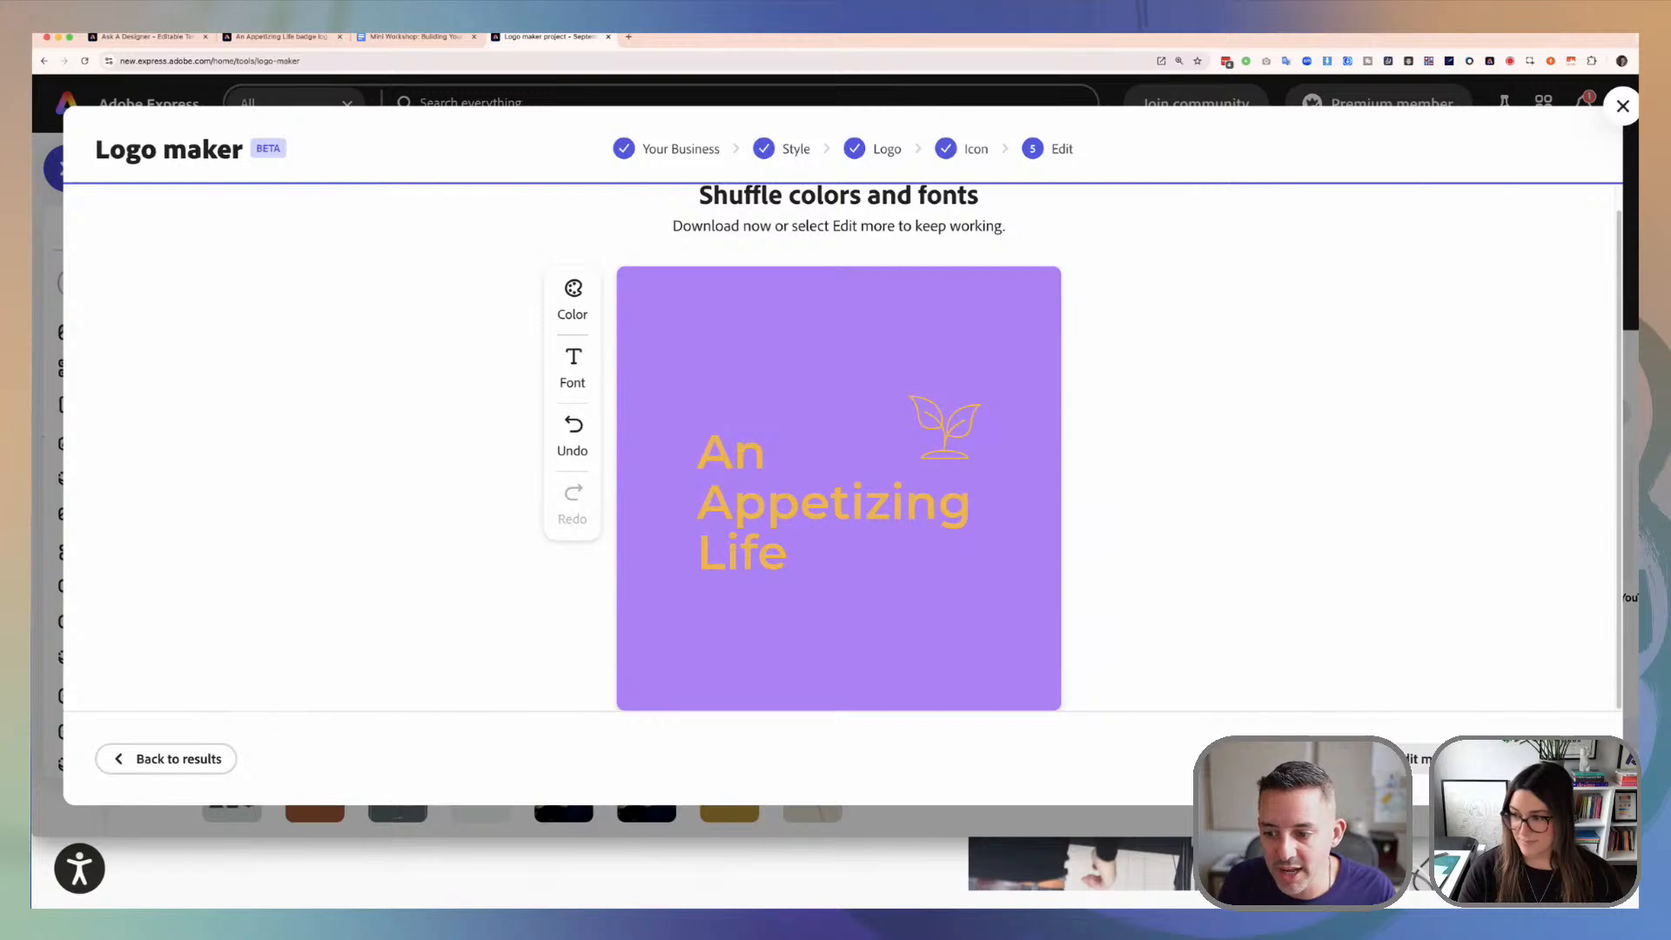
left_click(1420, 759)
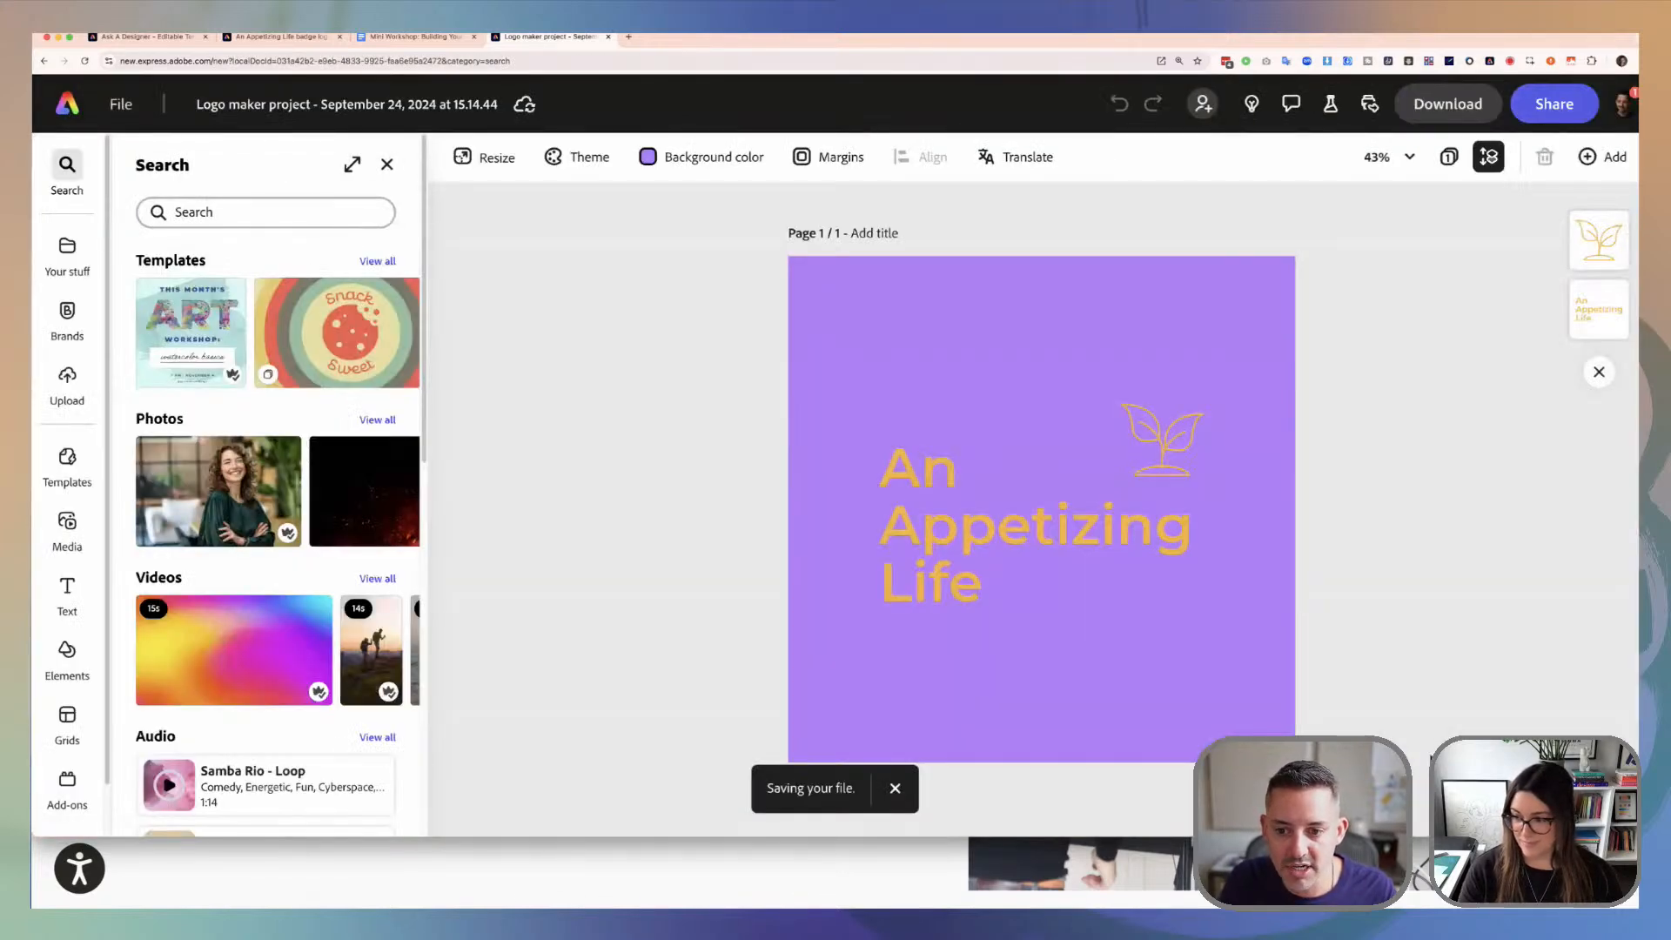
Step: Try to bring the sprout icon and business name from the logo project onto blank page 5 of the badge logo file
left_click_drag(705, 354, 1402, 652)
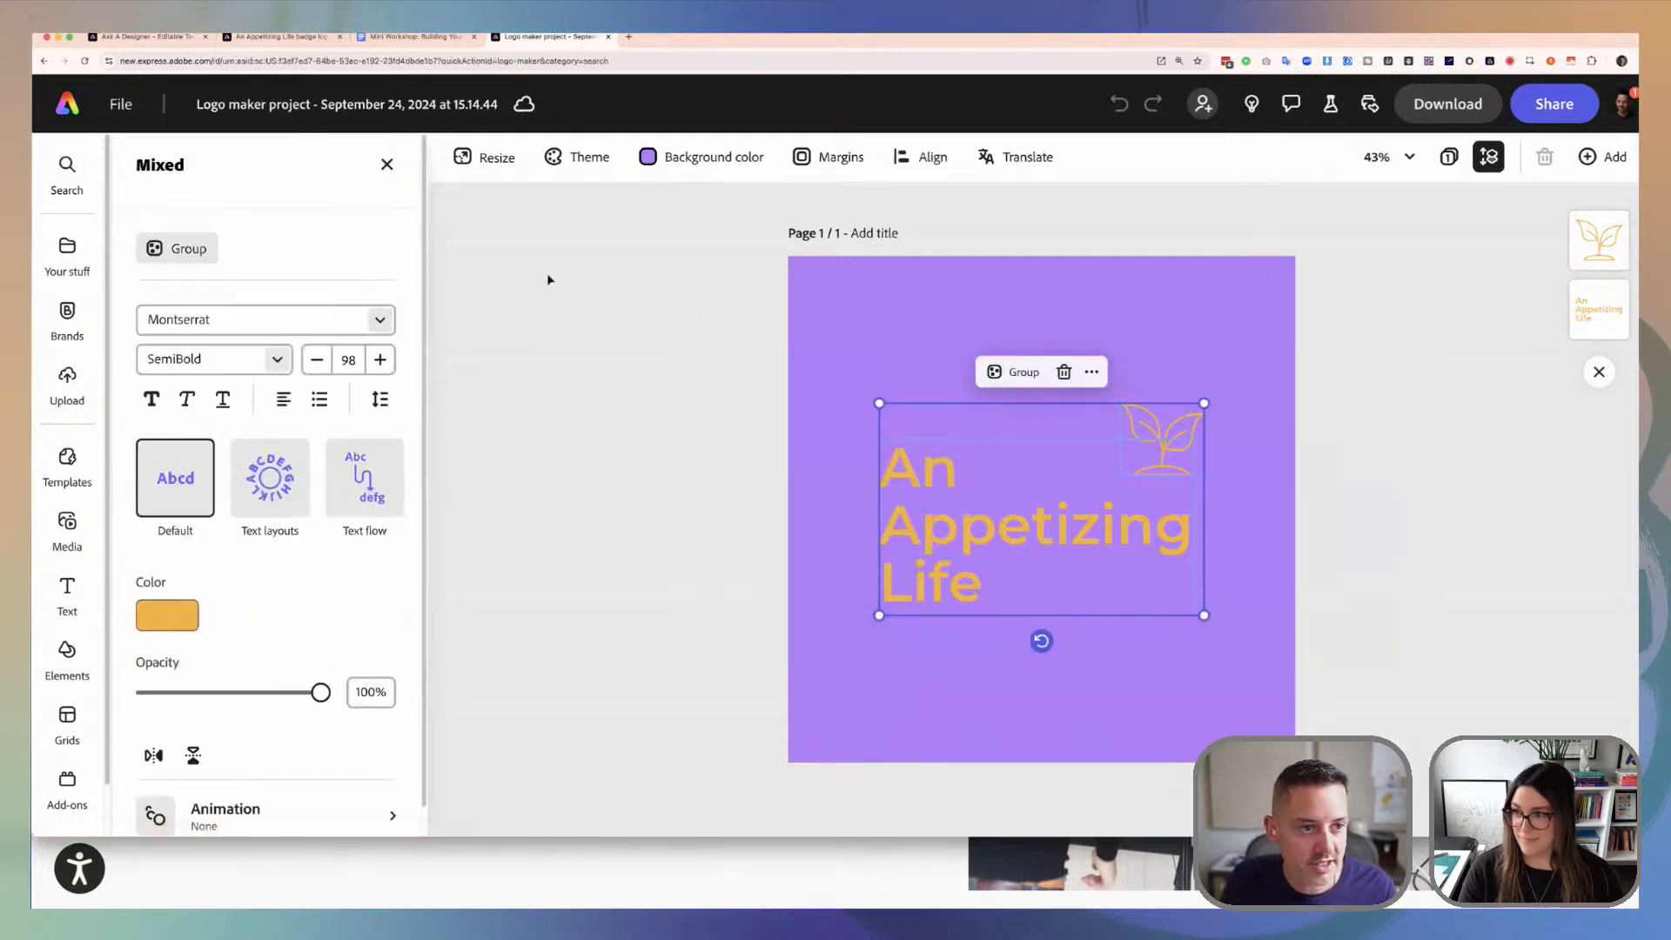
left_click(154, 40)
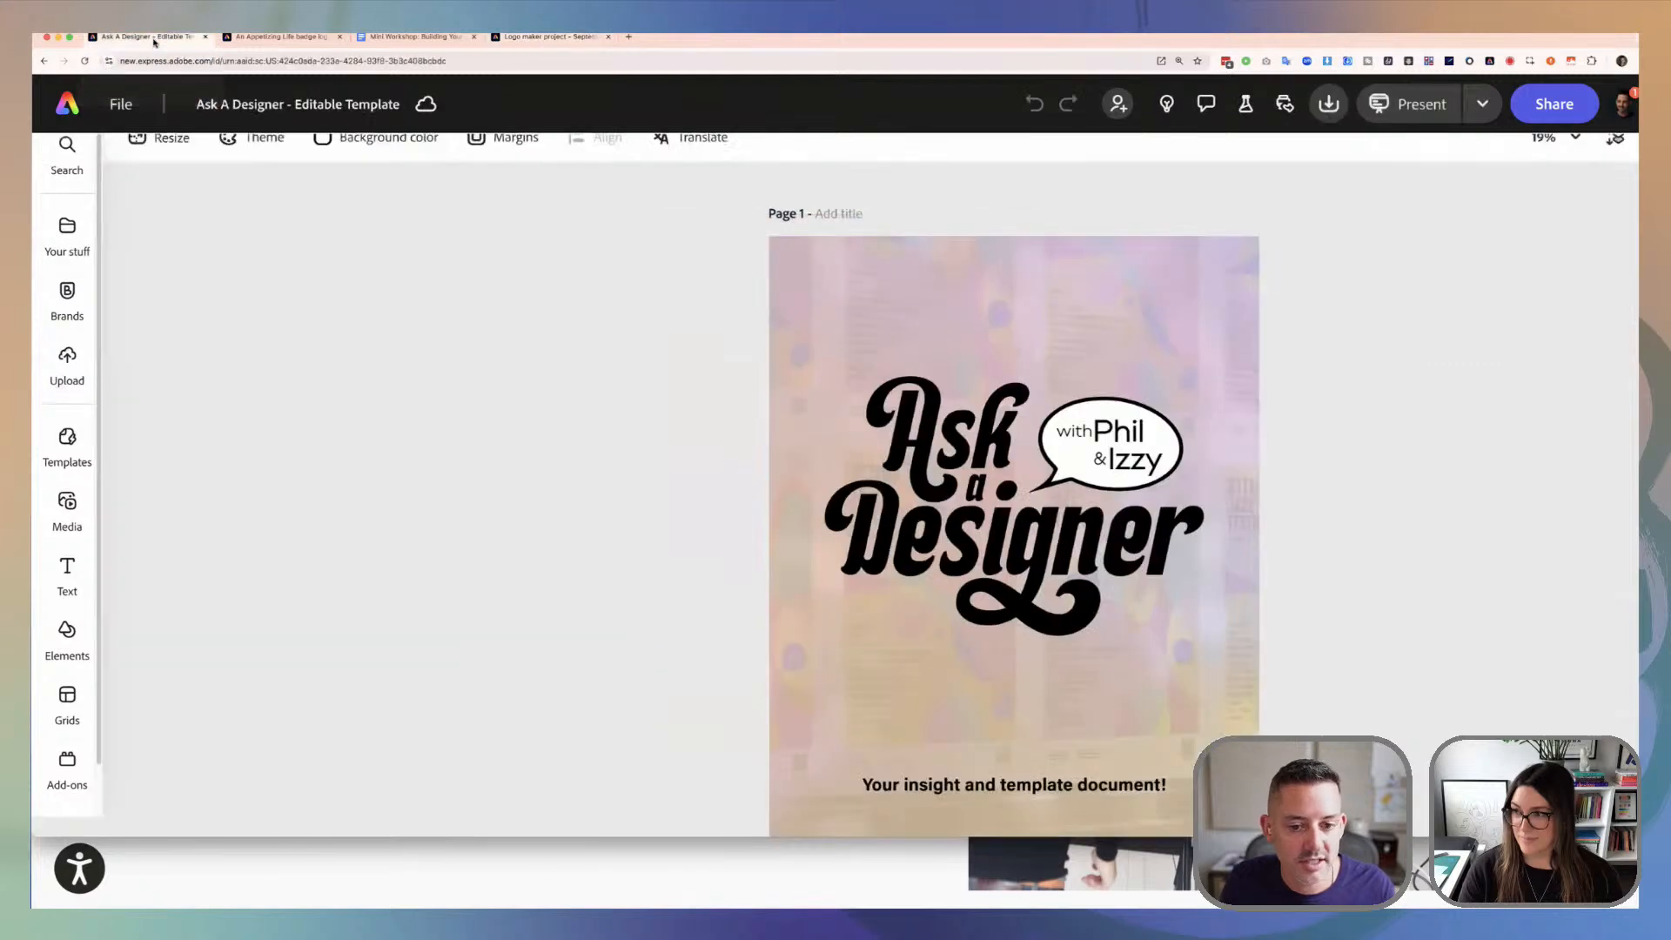
key("ctrl+Tab")
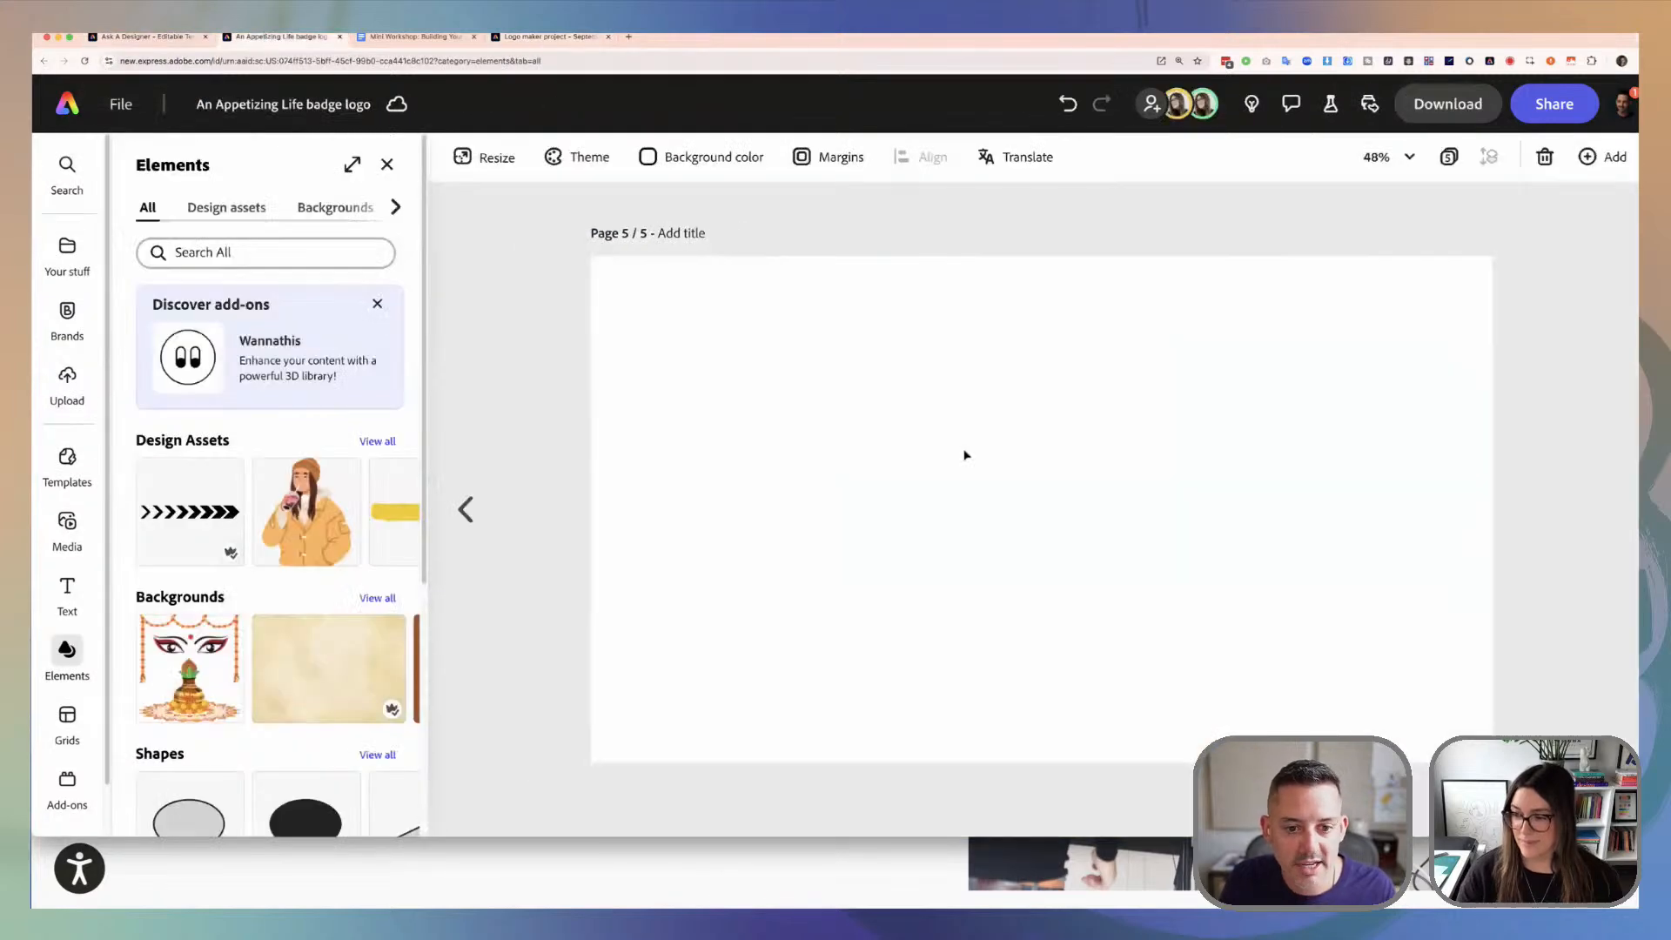
key("ctrl+v")
key("Delete")
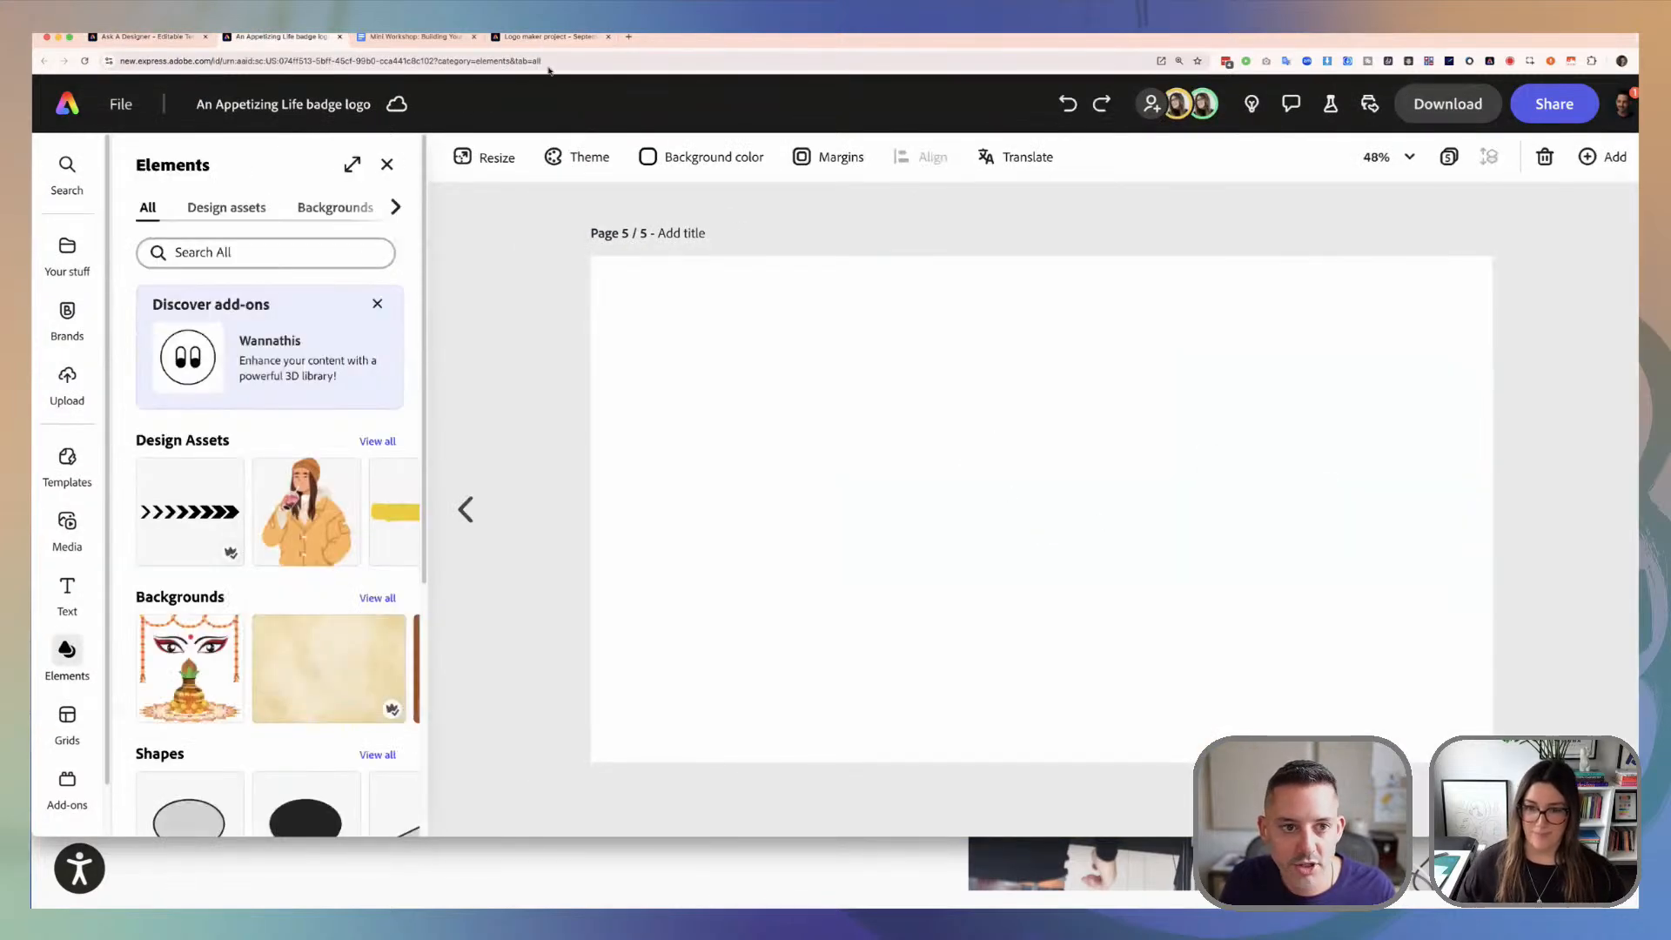
Step: Copy the selected sprout icon and business name from the logo project and paste them onto page 5 of the badge logo file, allowing clipboard access
left_click(548, 39)
right_click(1011, 517)
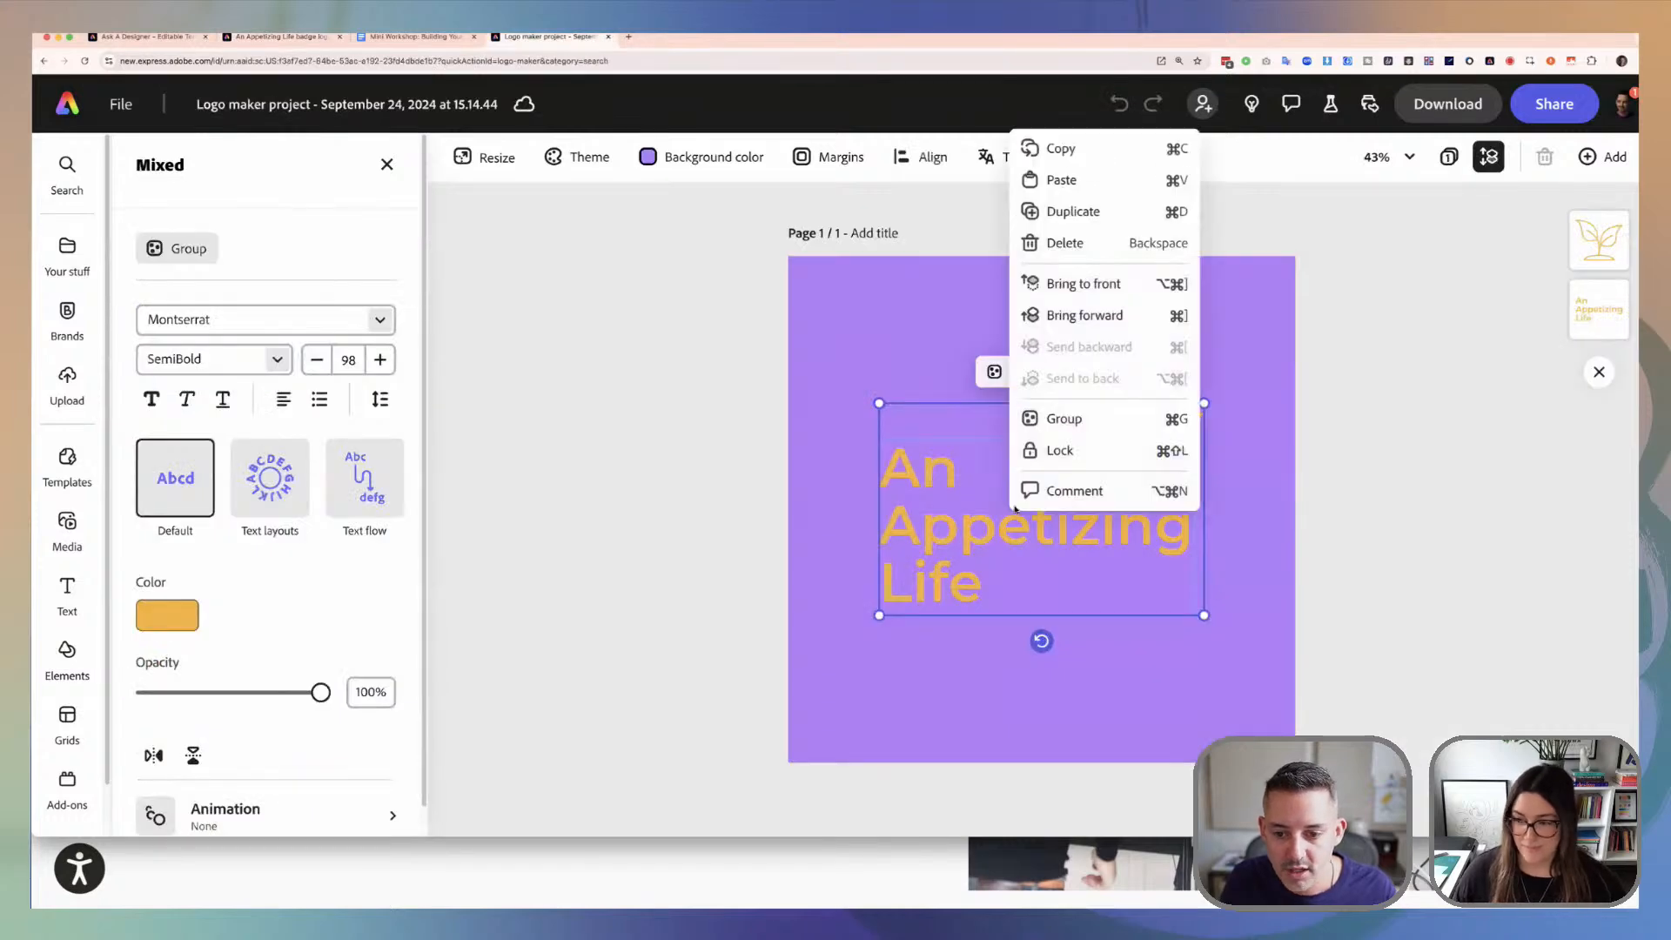
left_click(1061, 155)
left_click(315, 39)
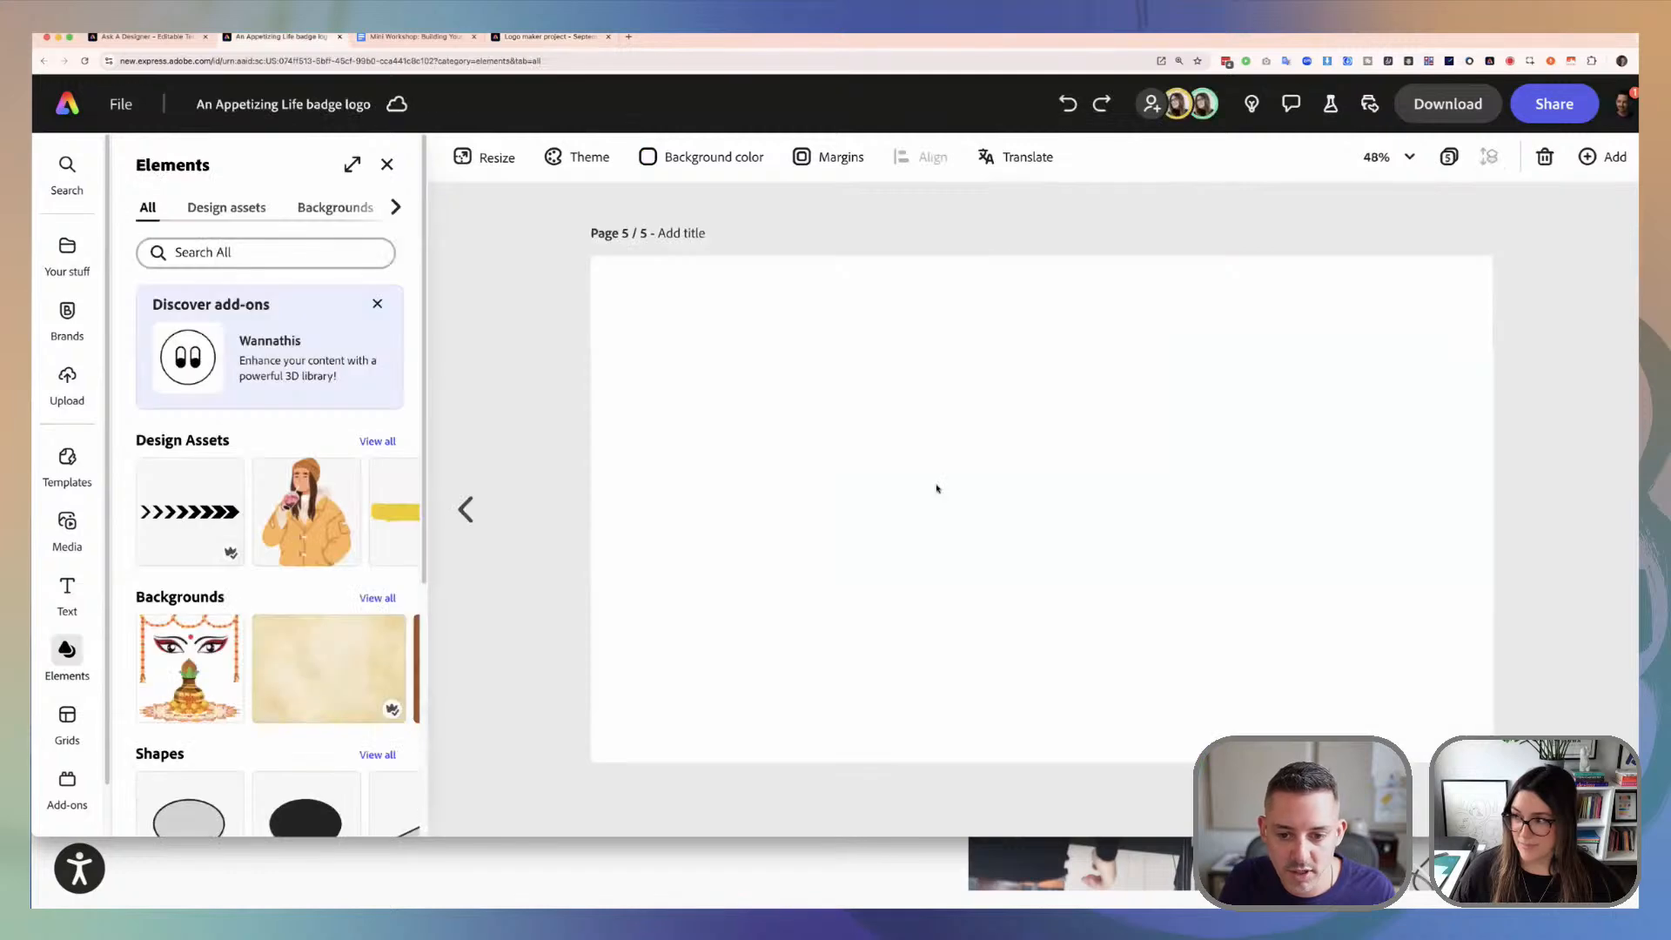
right_click(949, 501)
left_click(983, 513)
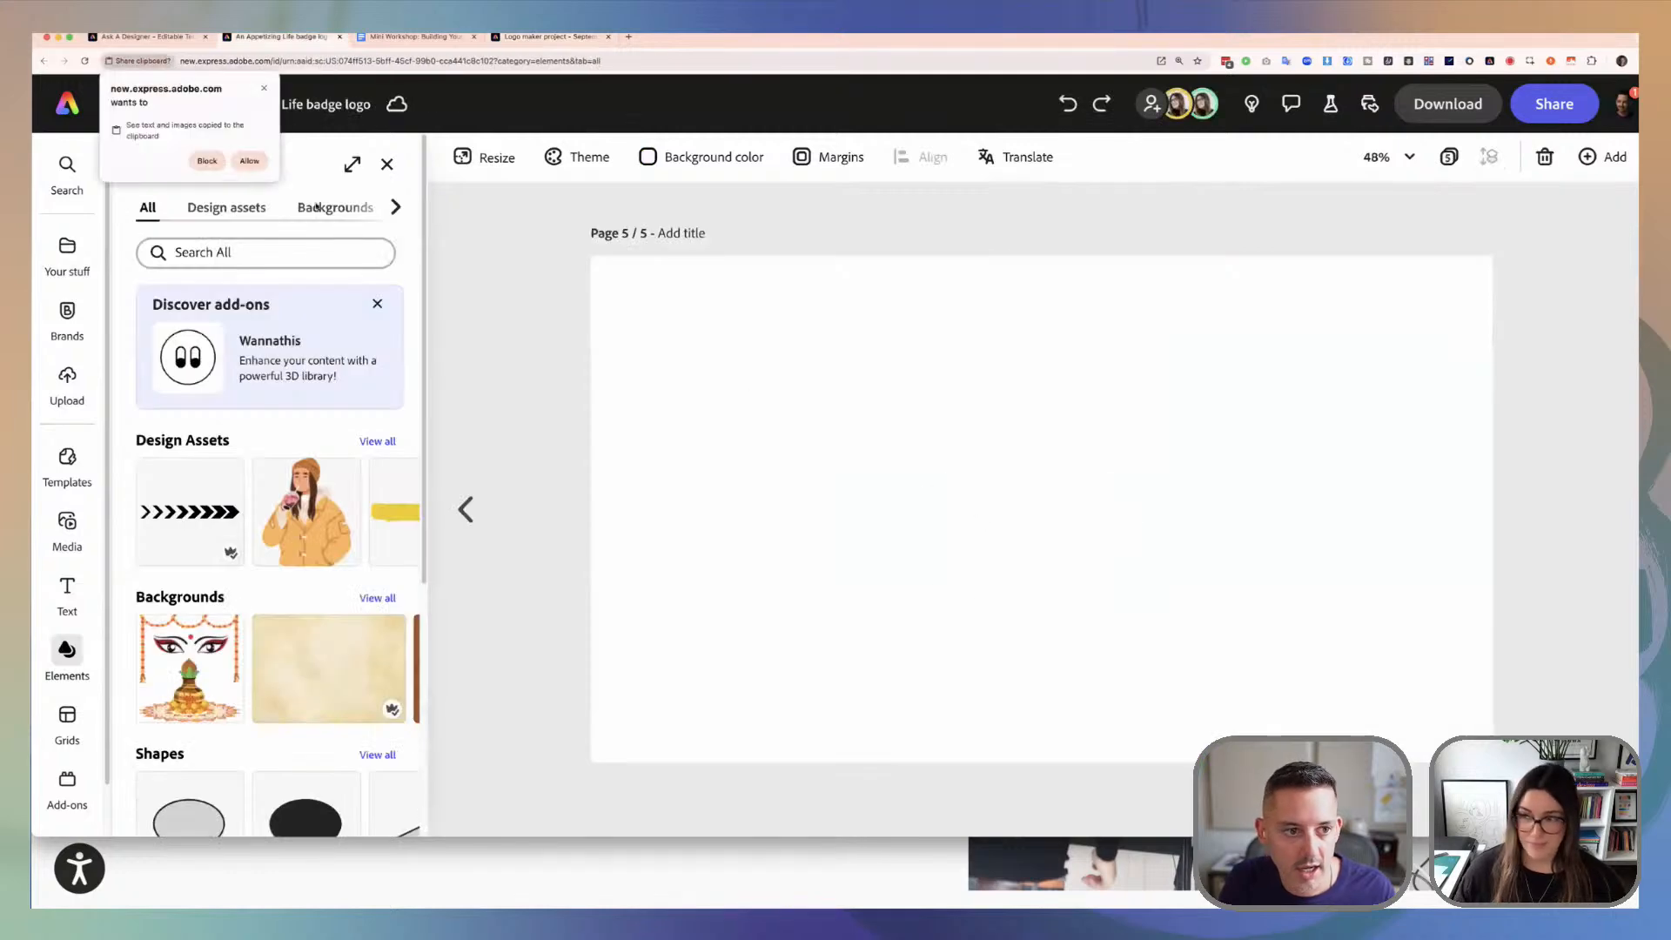
left_click(250, 162)
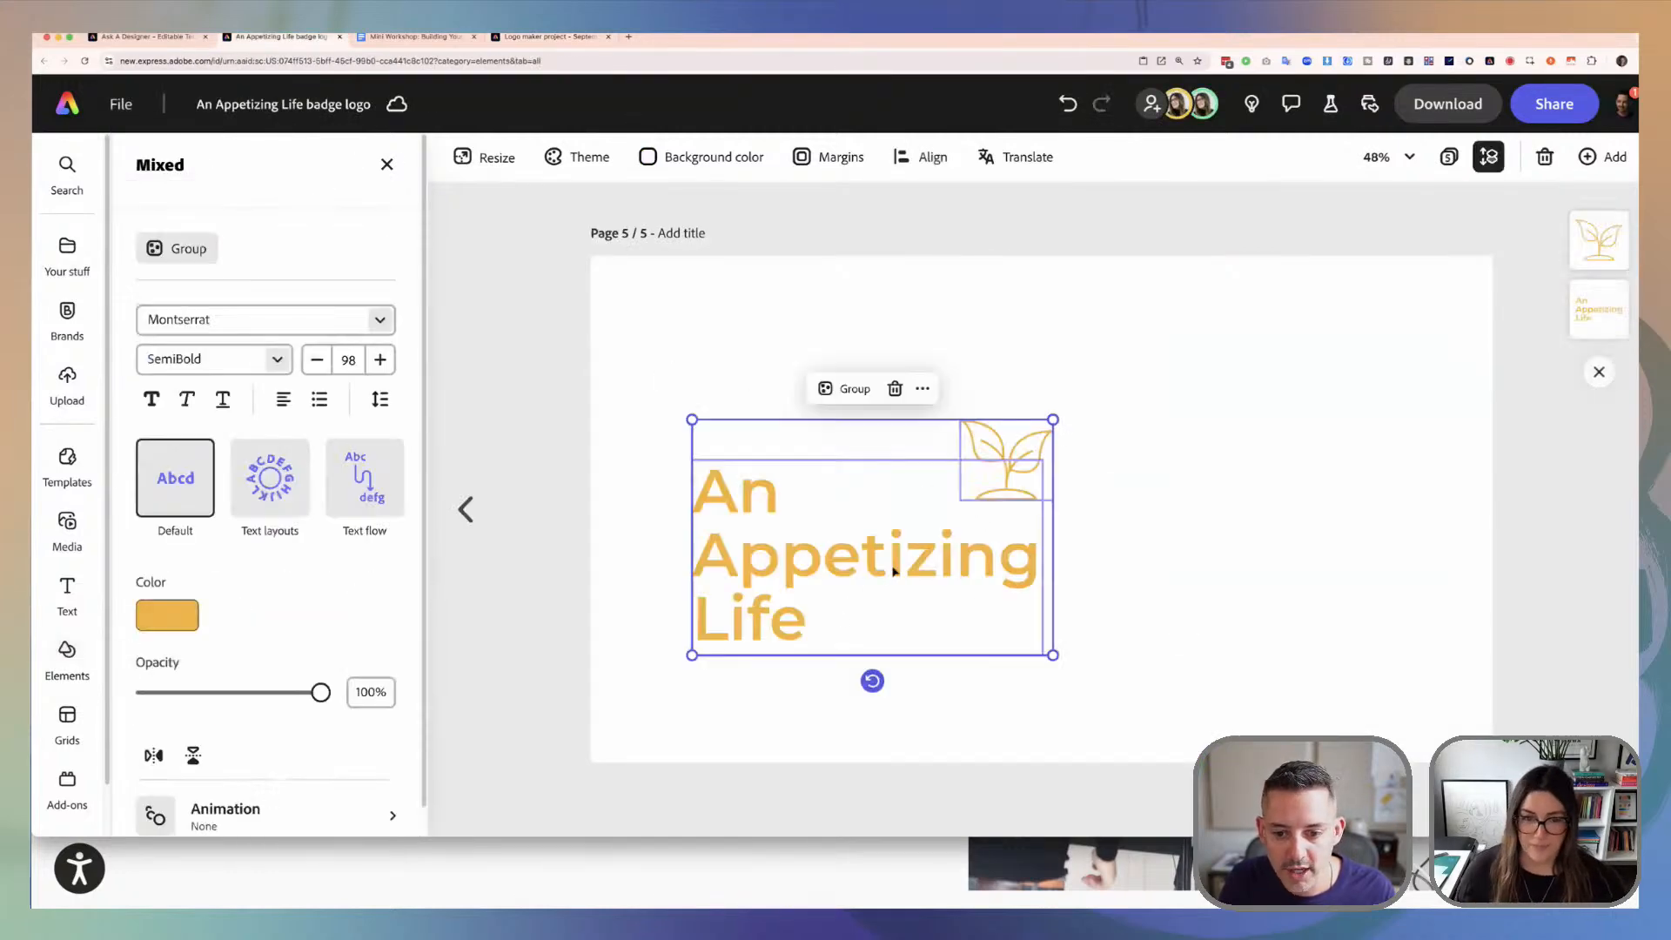
Step: Centre the pasted sprout icon and business name on page 5 and clear the workspace around the page
left_click_drag(979, 544, 1076, 539)
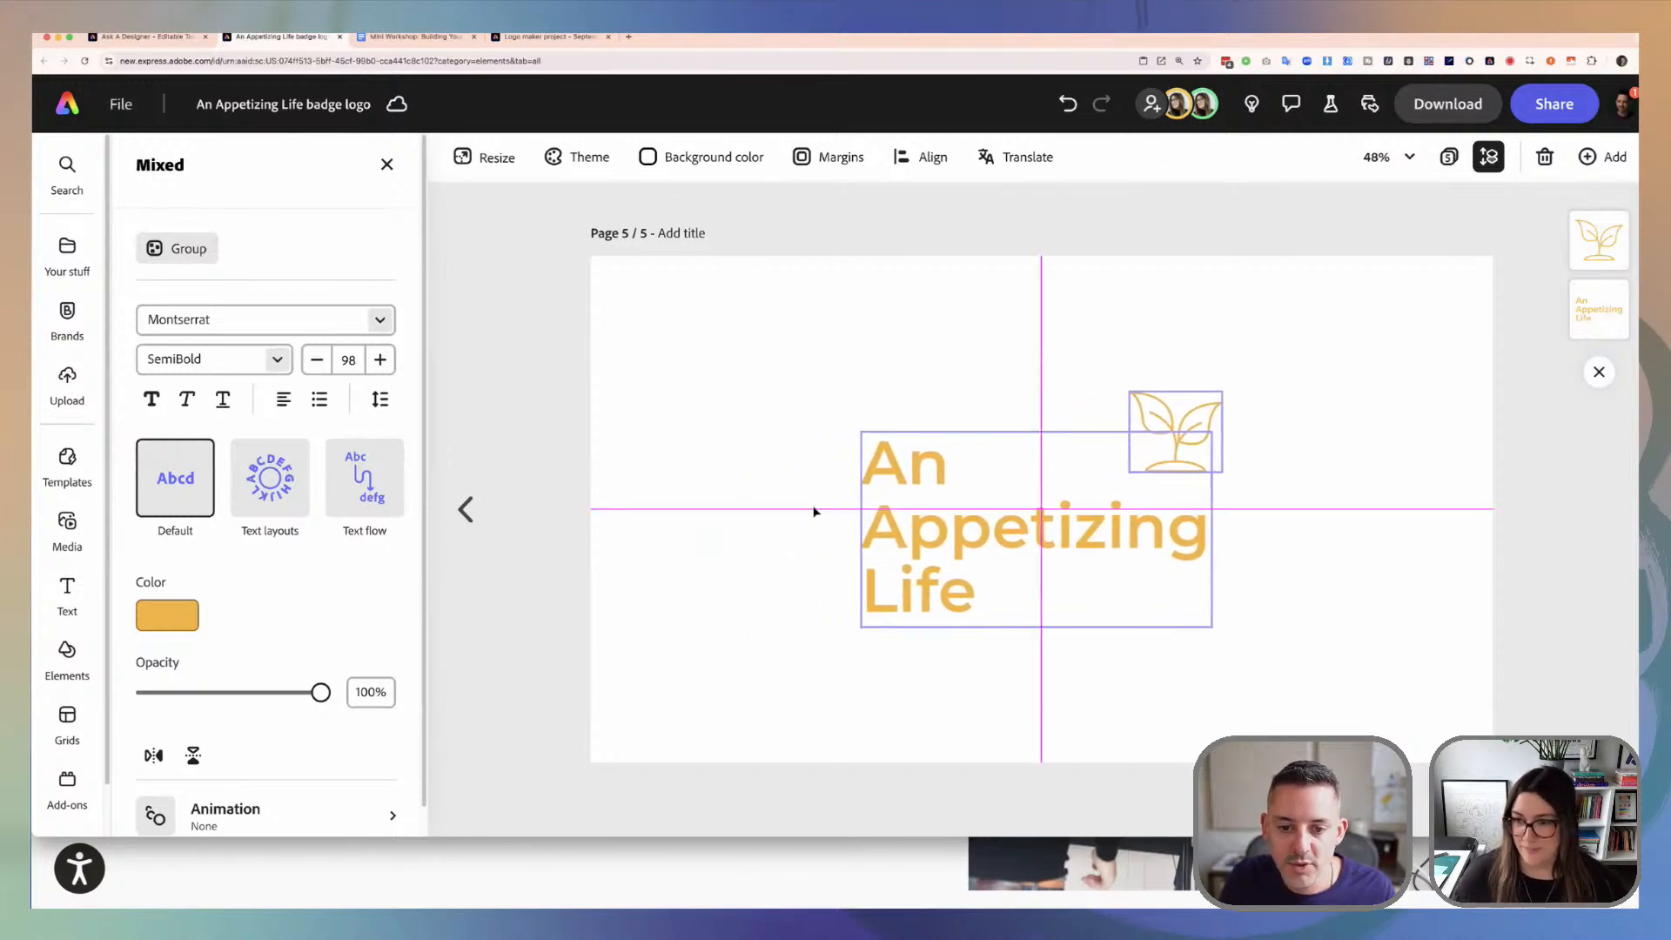
left_click(813, 518)
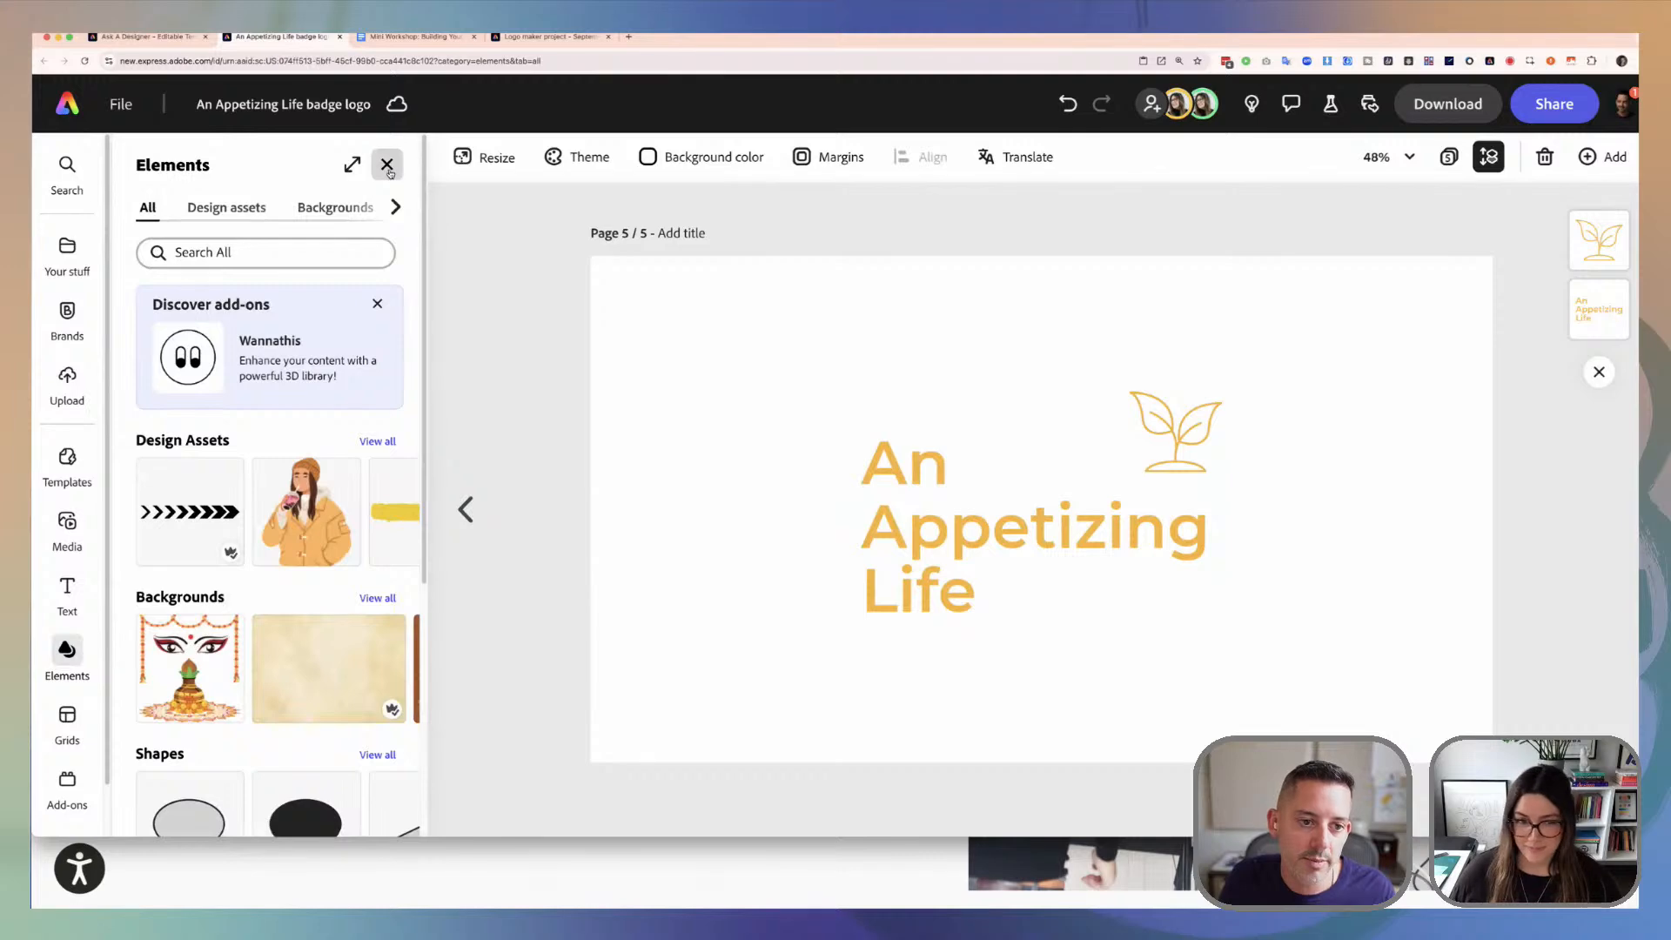
left_click(386, 164)
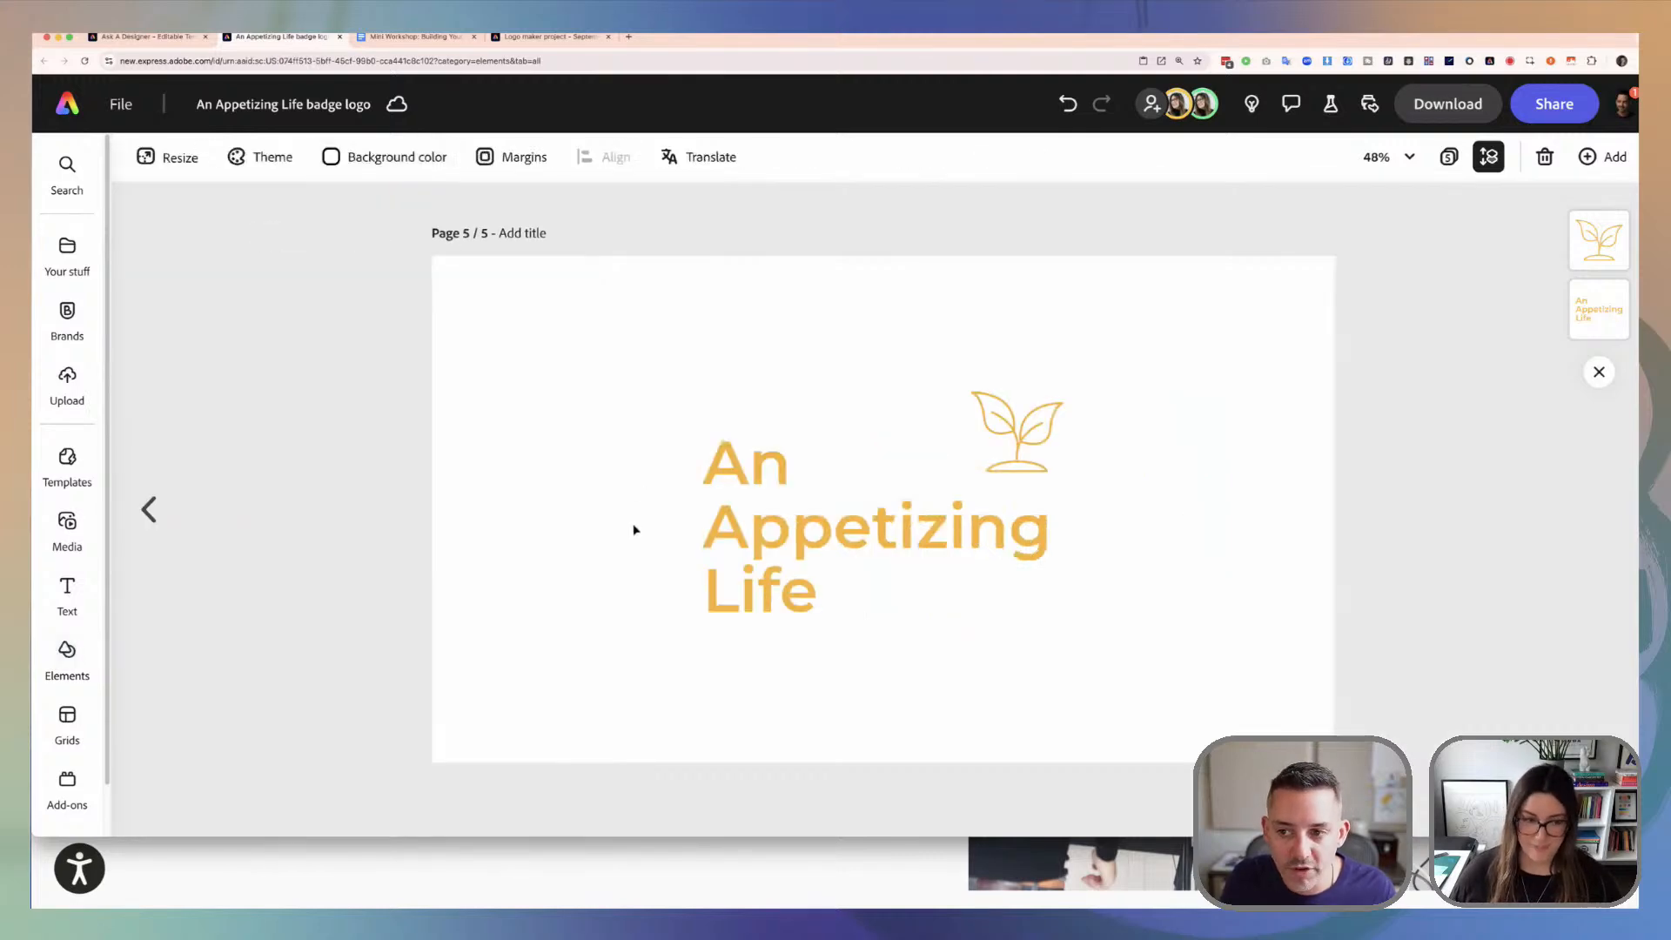
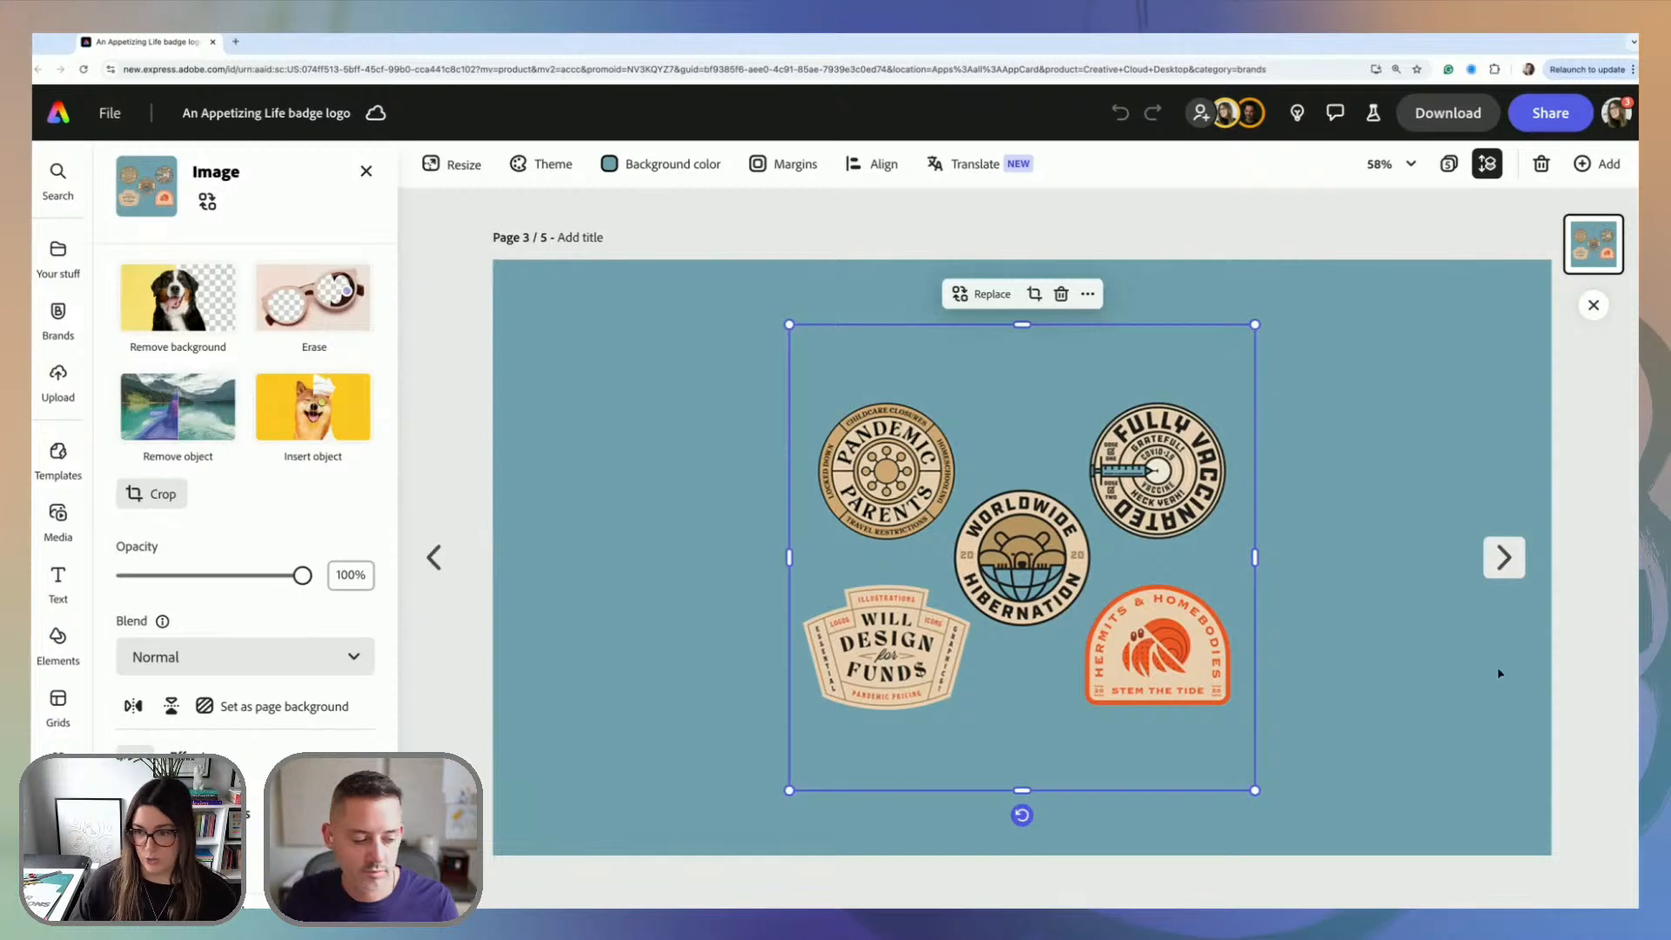
Step: Paste the badge inspiration image from page 3 onto page 5, scaled down in the page's upper-left corner, and lock it
left_click(1501, 558)
left_click(1502, 558)
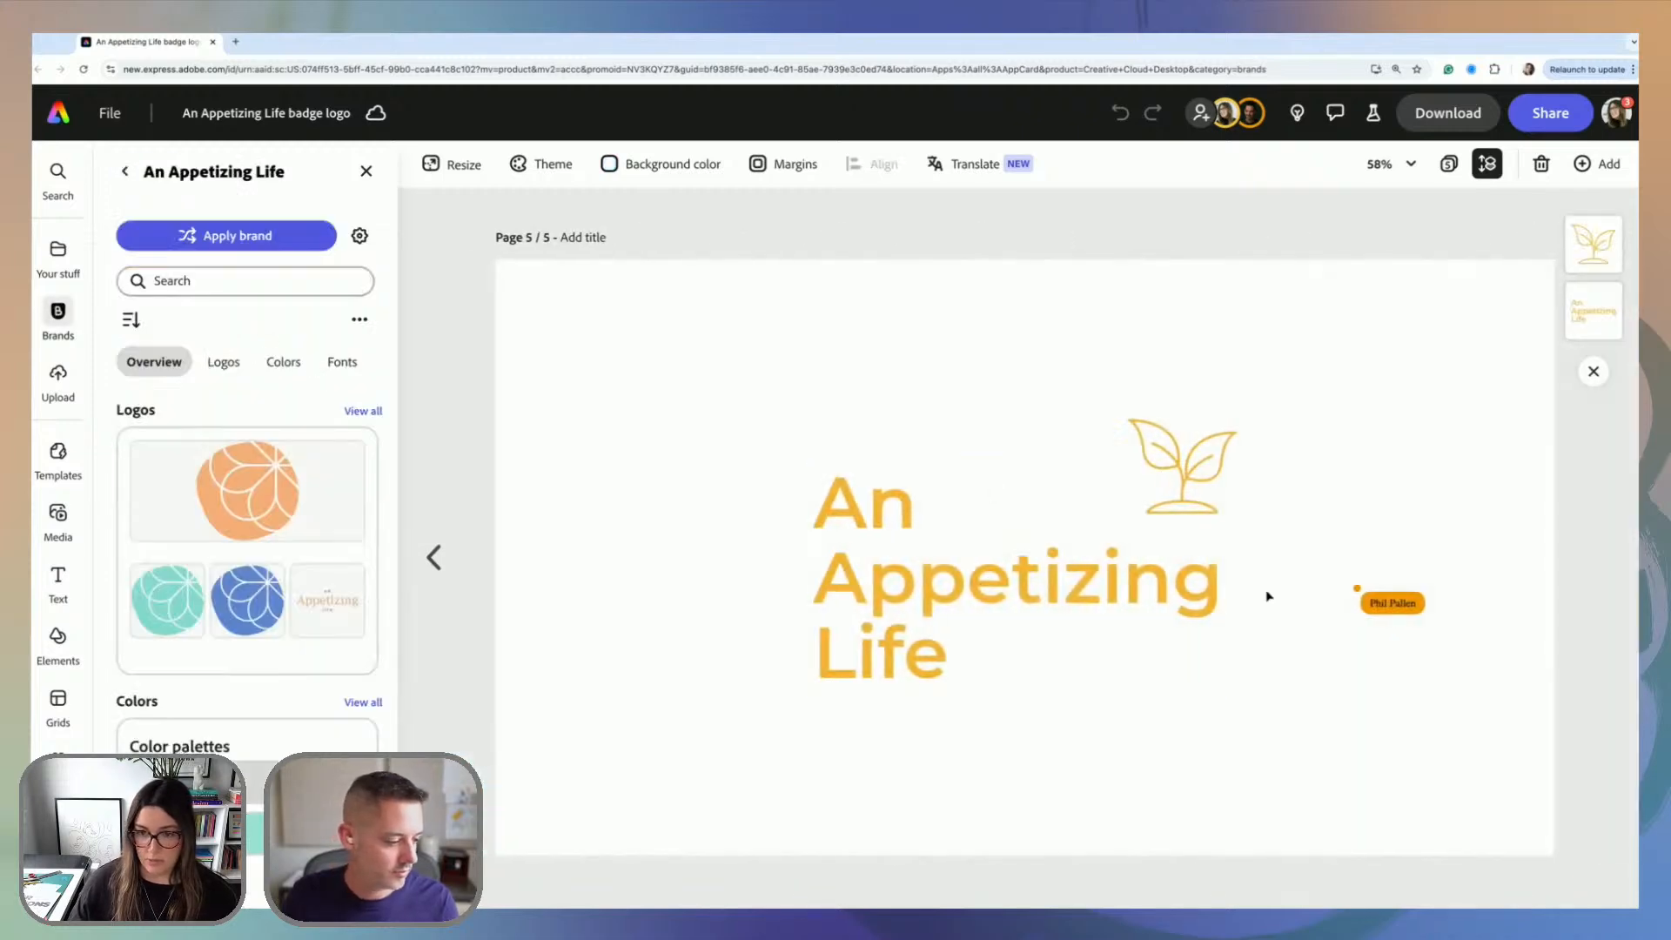
key("ctrl+v")
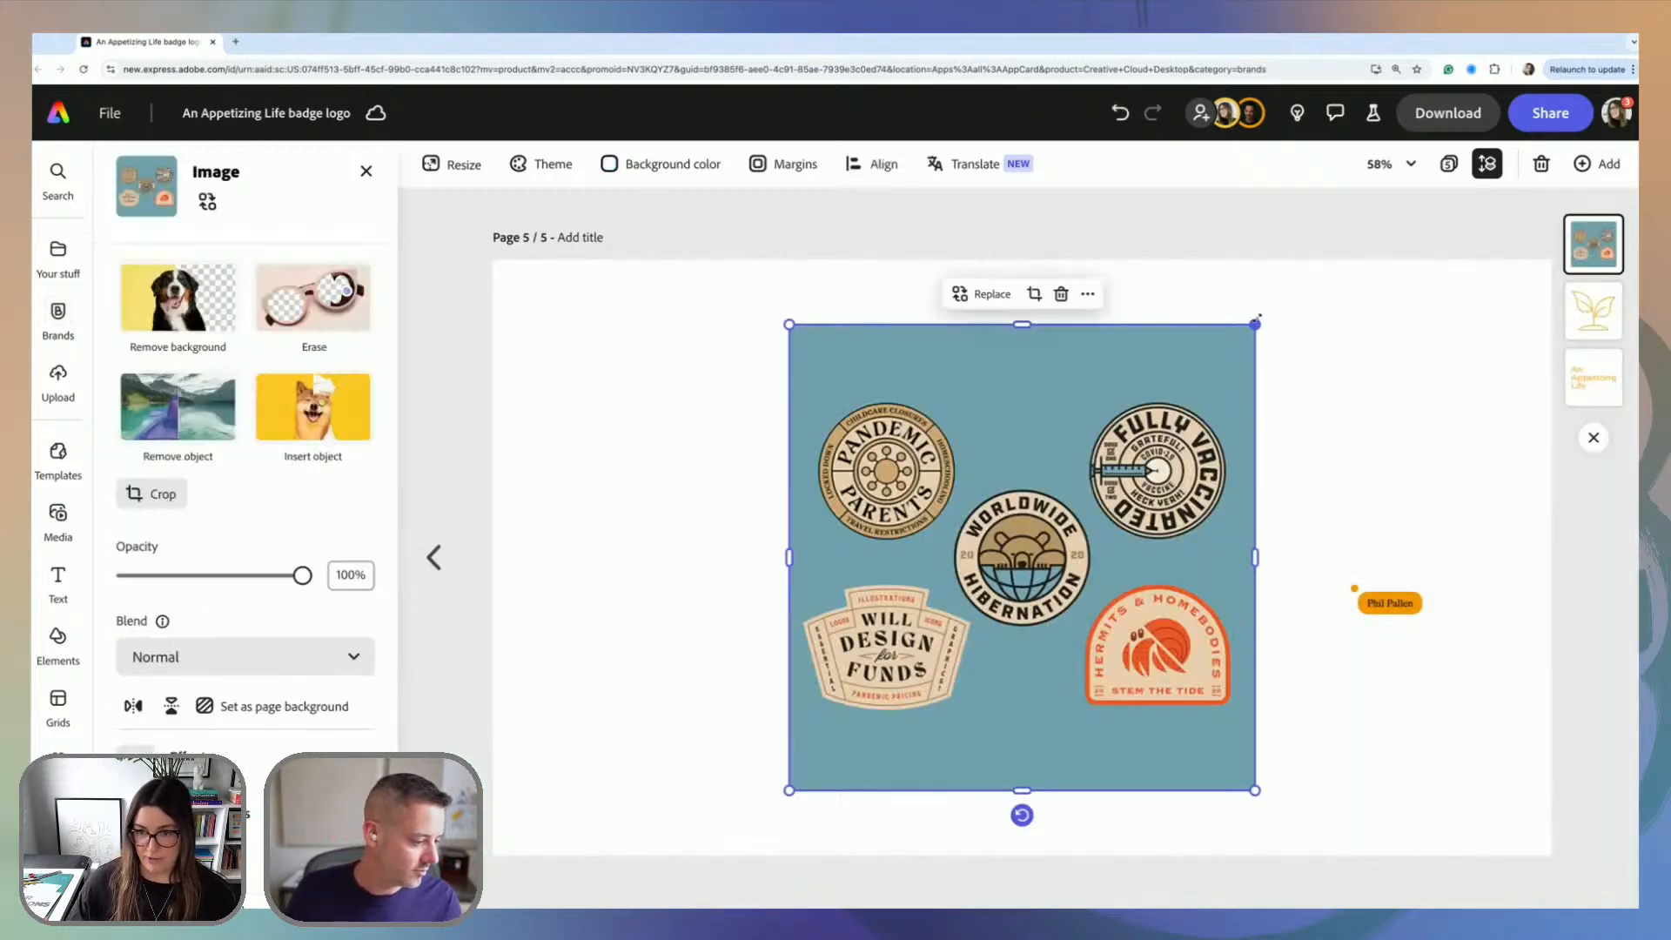
left_click_drag(1255, 324, 944, 636)
left_click_drag(925, 756, 722, 491)
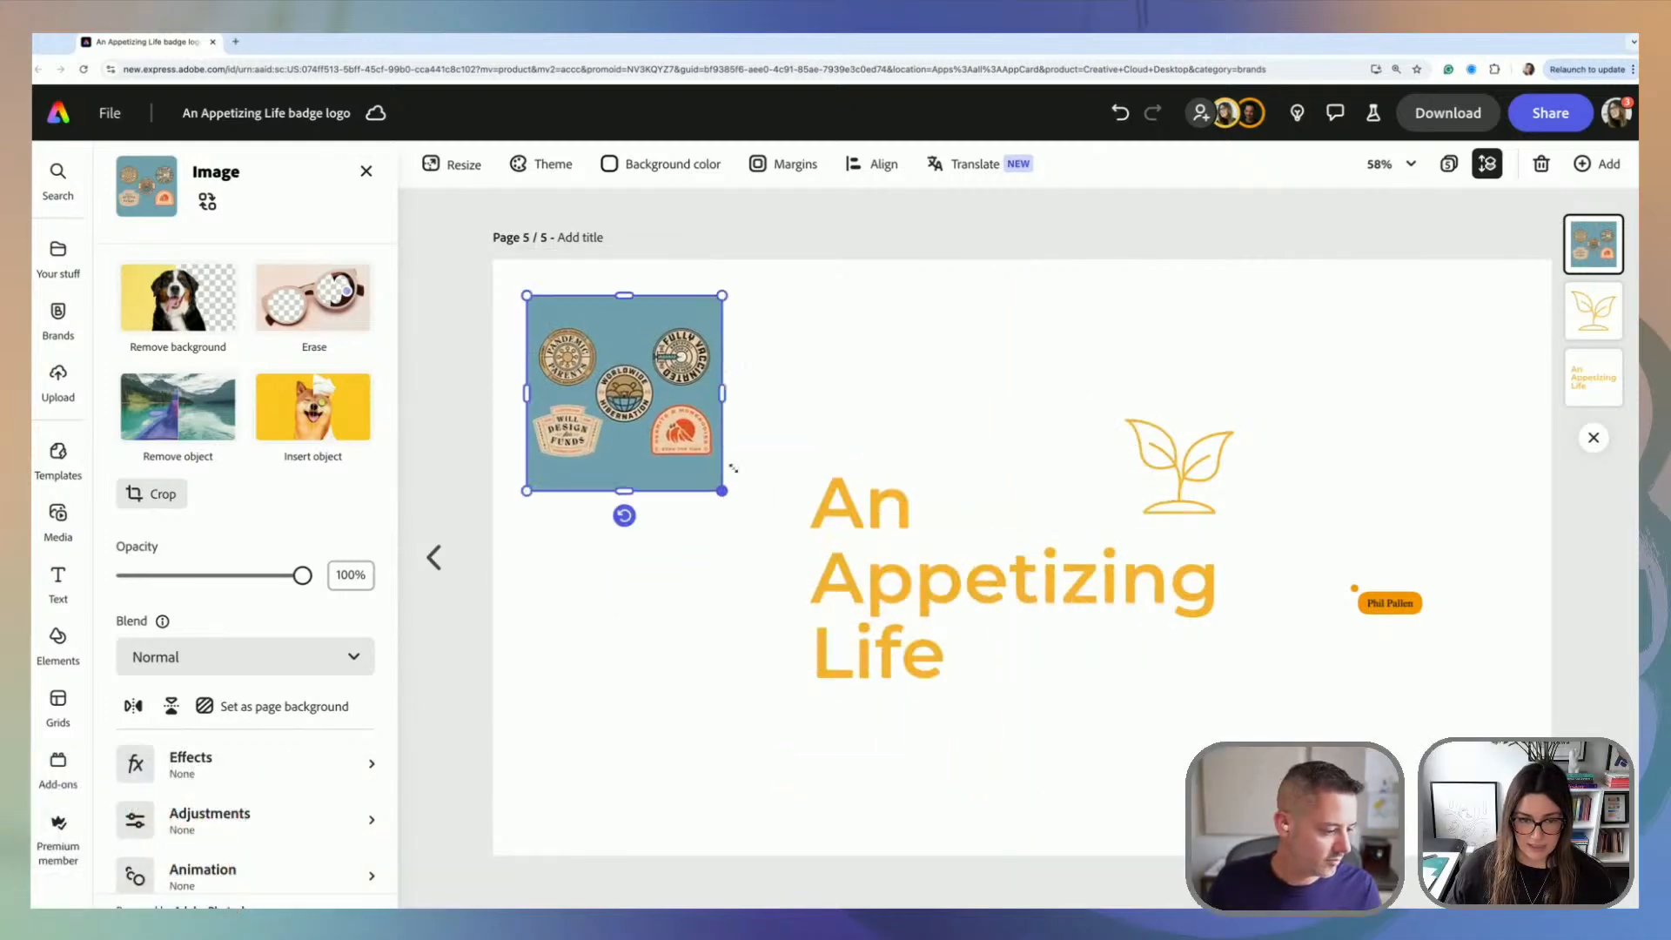
left_click(690, 265)
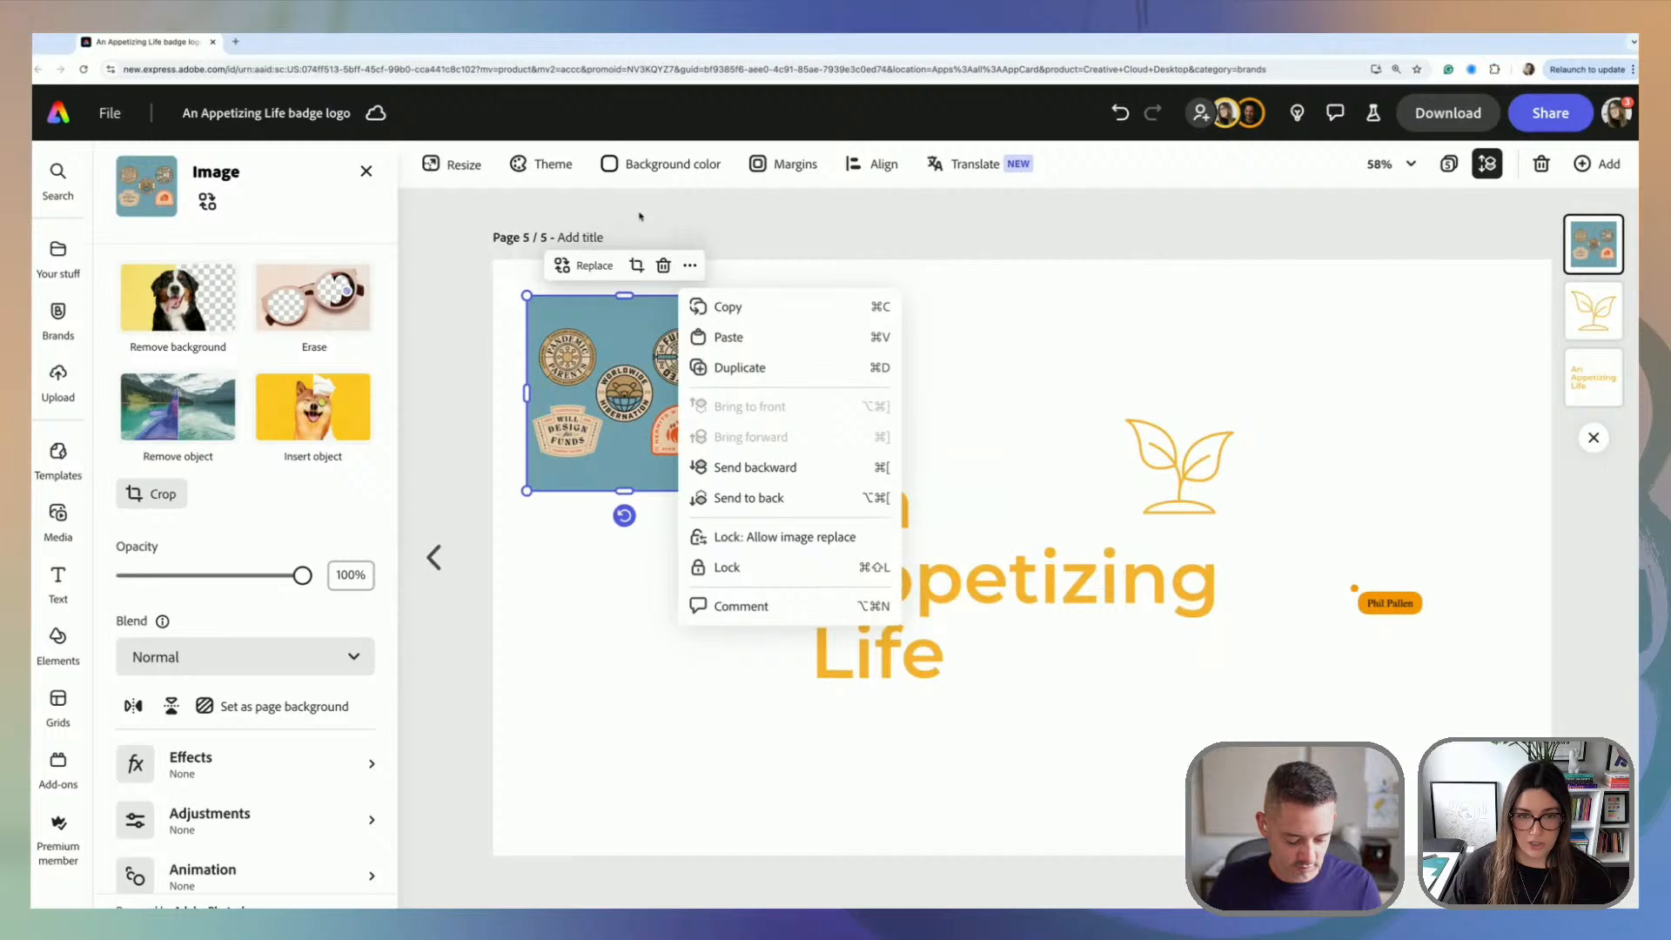
left_click(753, 578)
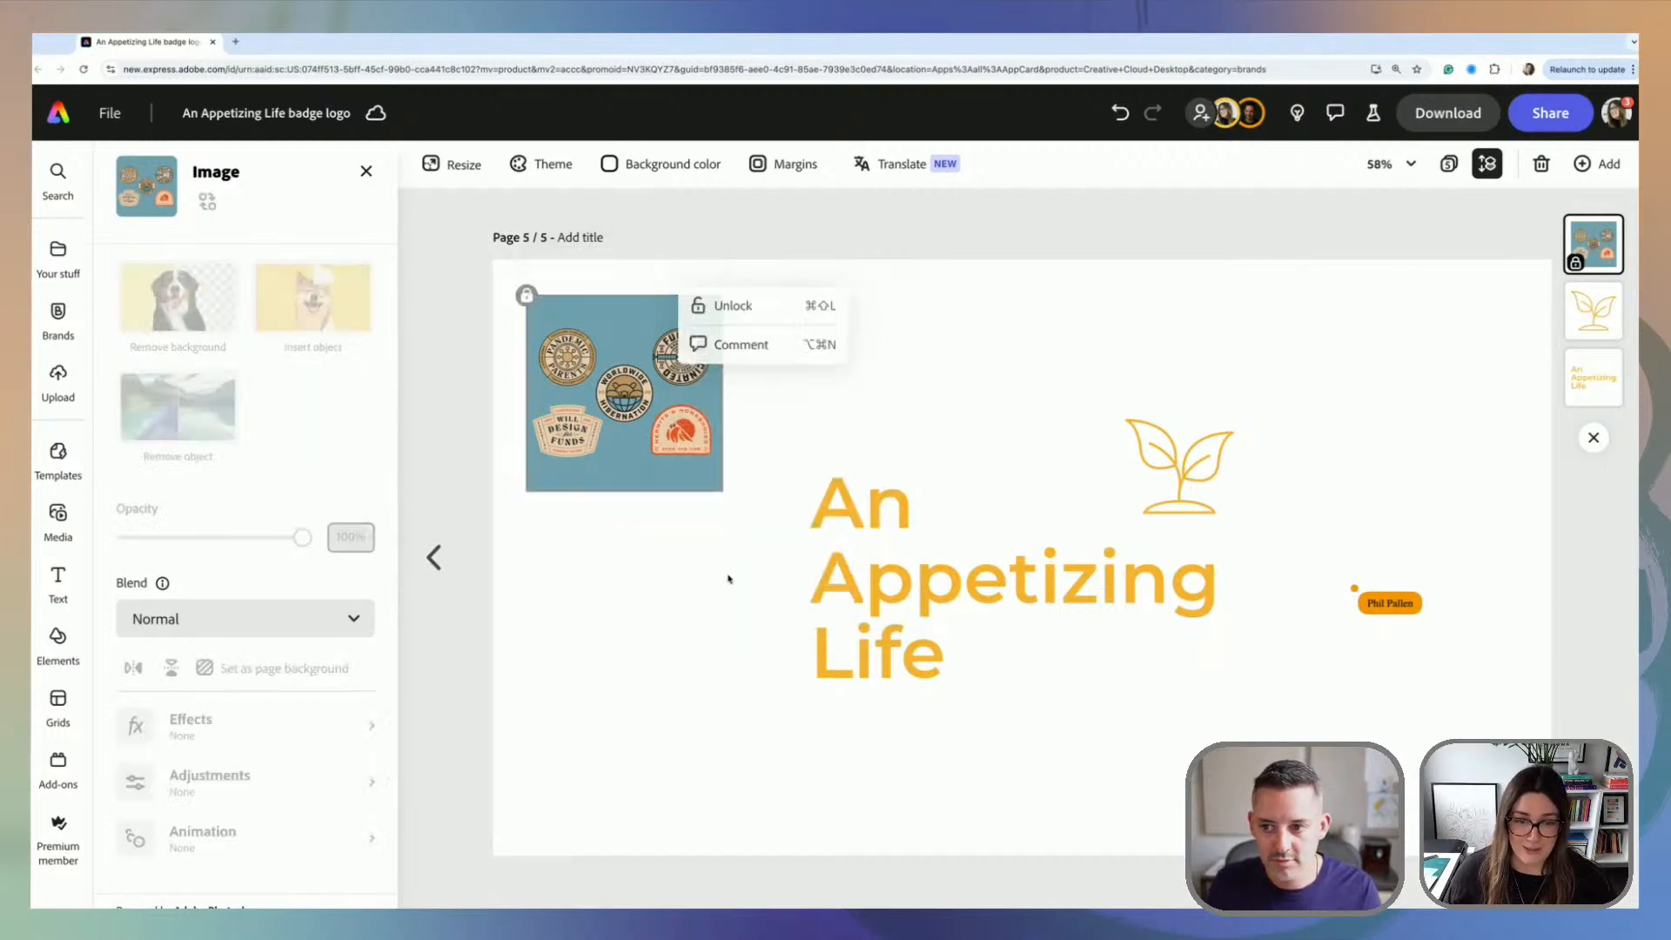
left_click(990, 516)
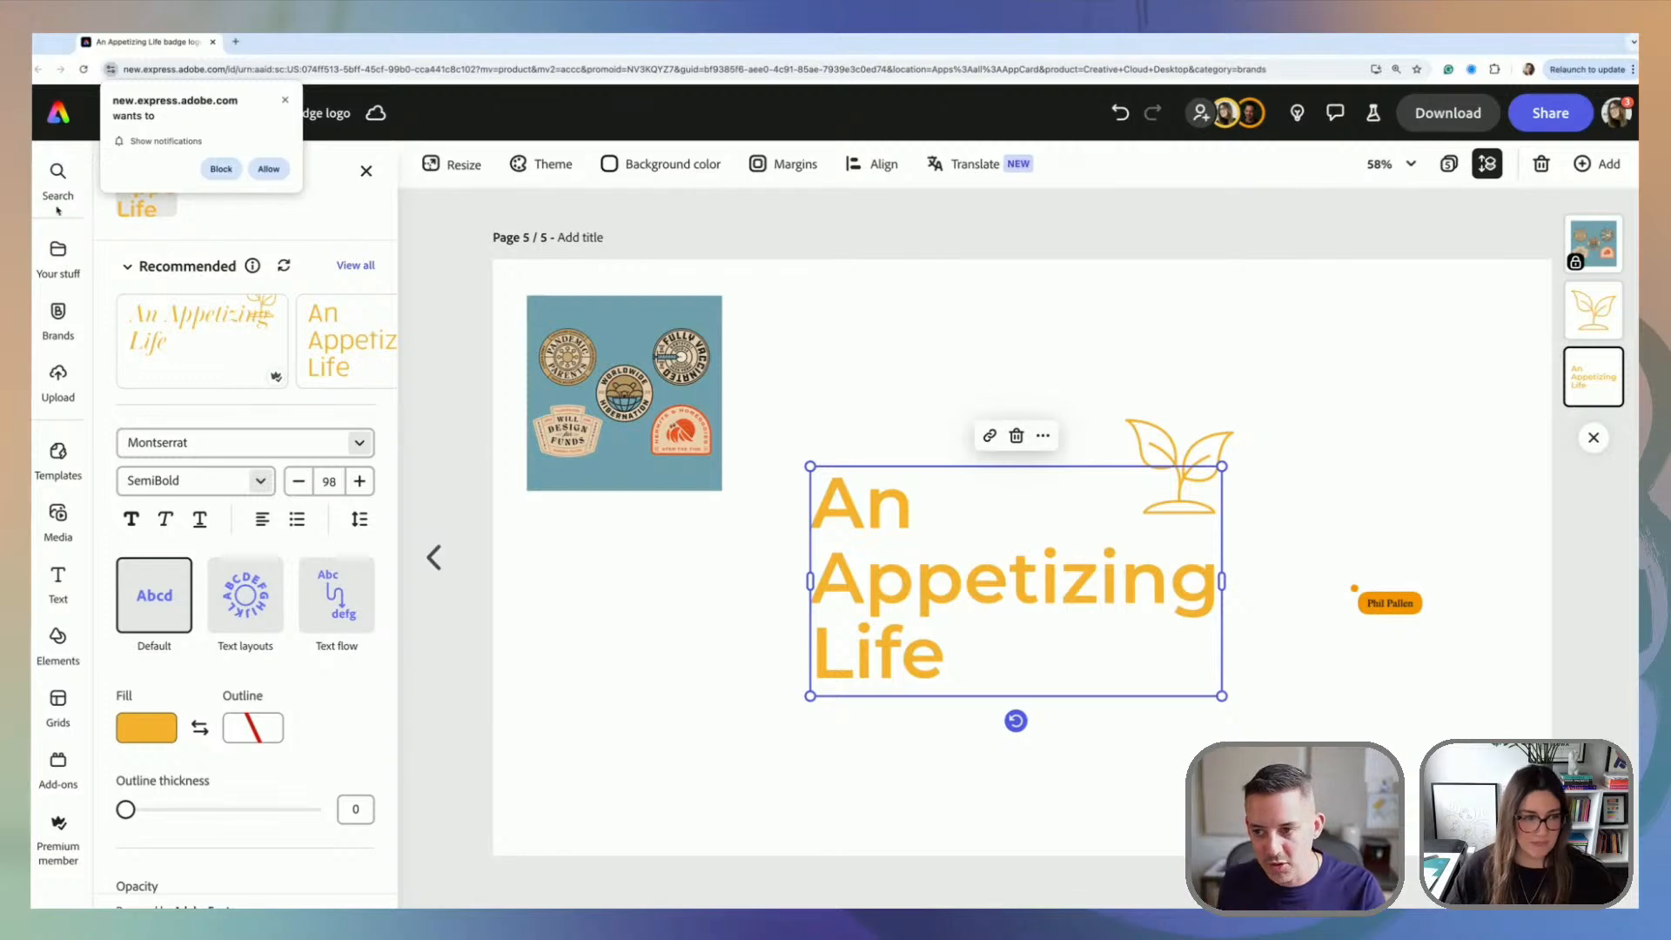
Step: Search the elements for "circle" and add a plain outlined circle icon to page 5
left_click(57, 638)
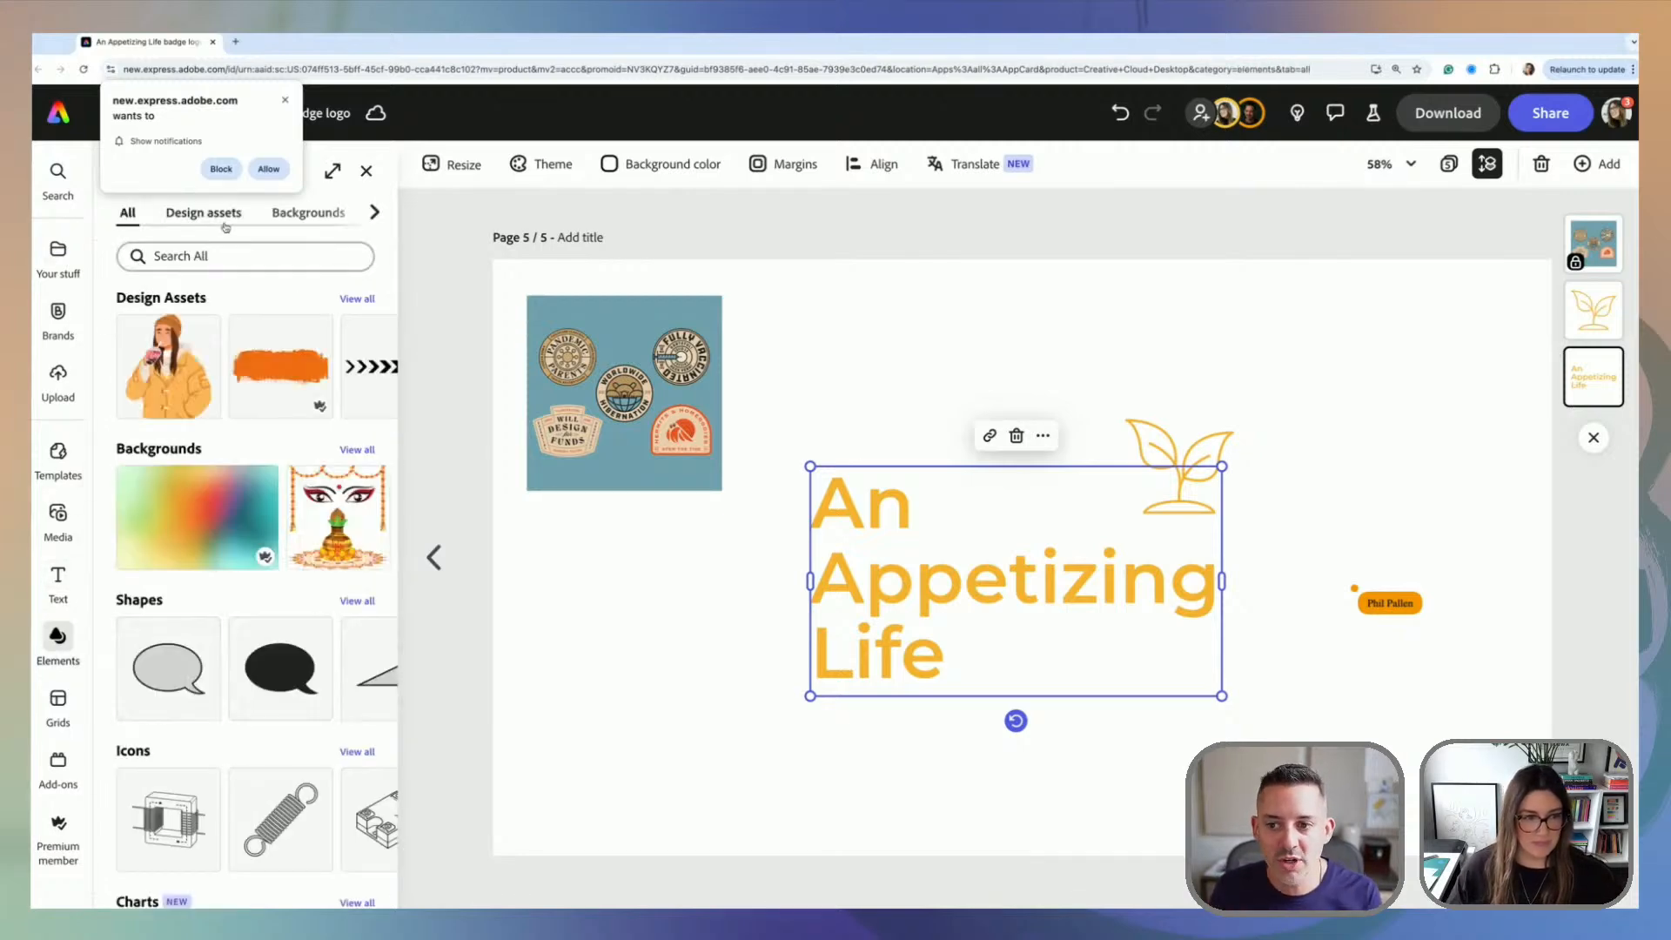
left_click(217, 256)
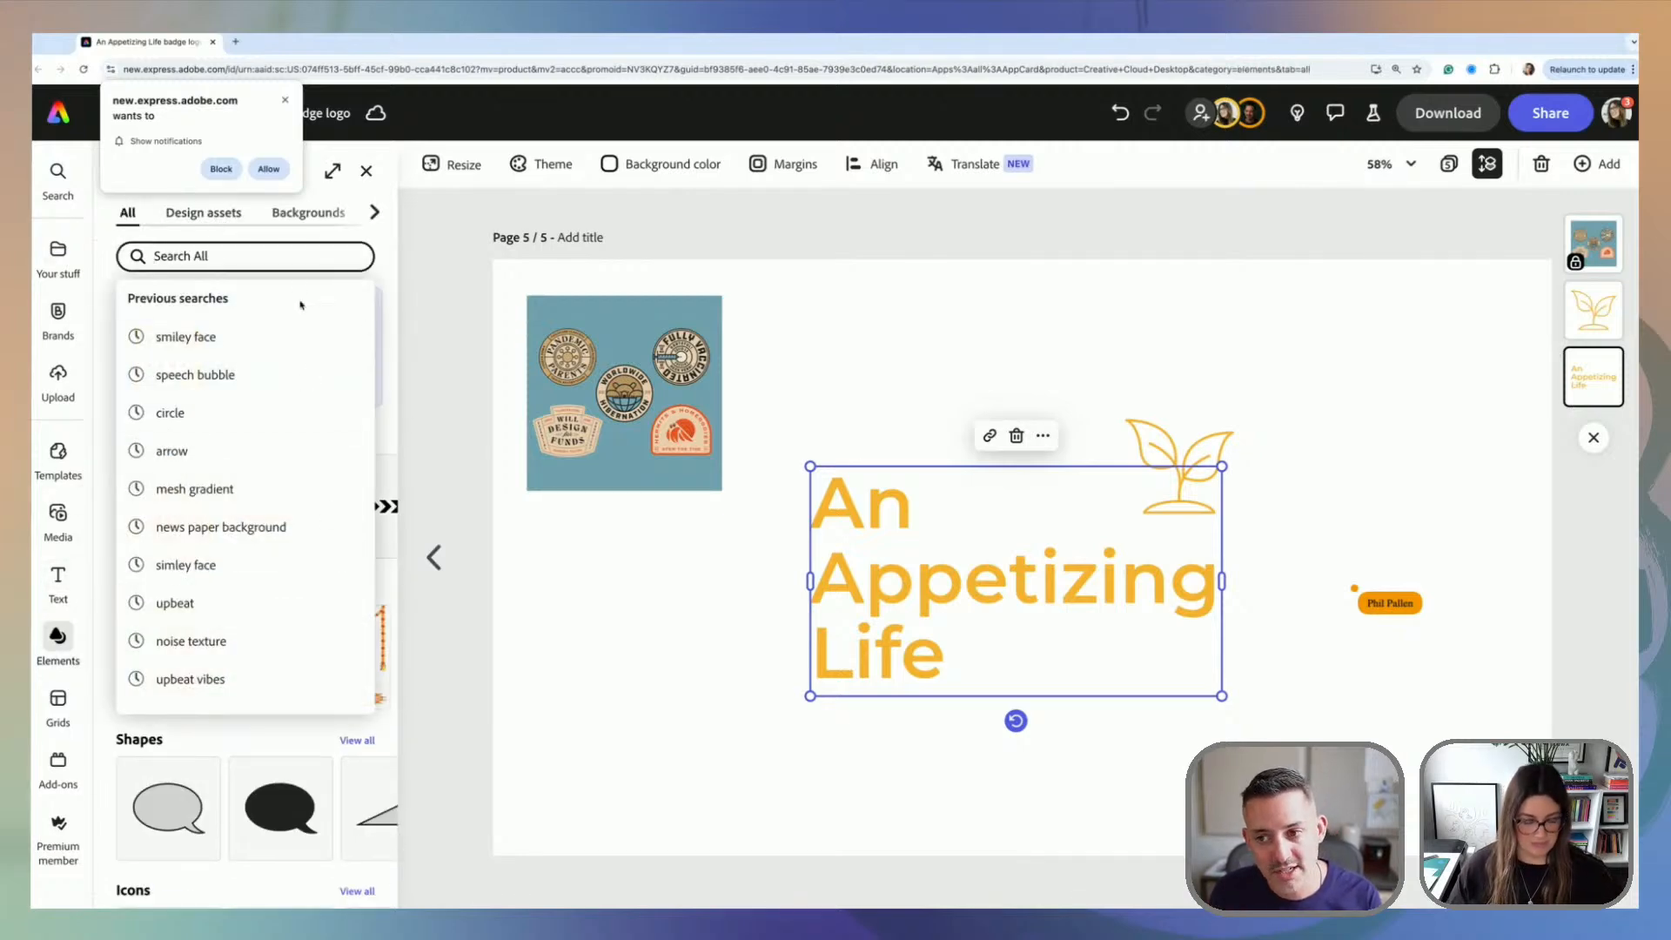
type("ci")
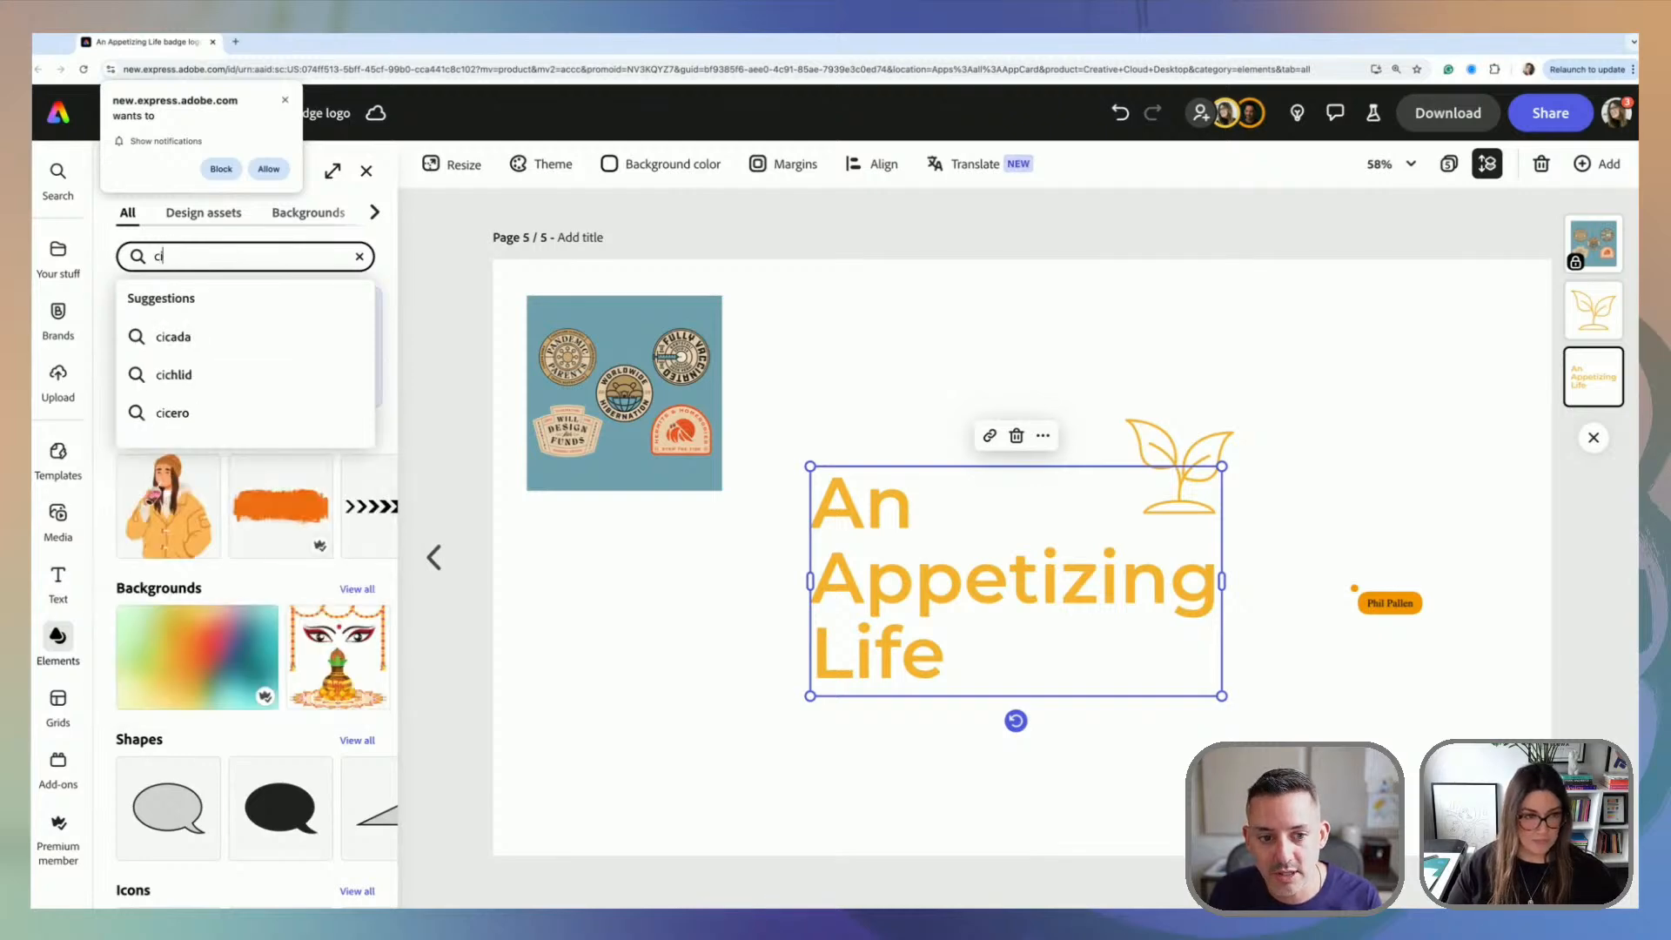
type("drcle")
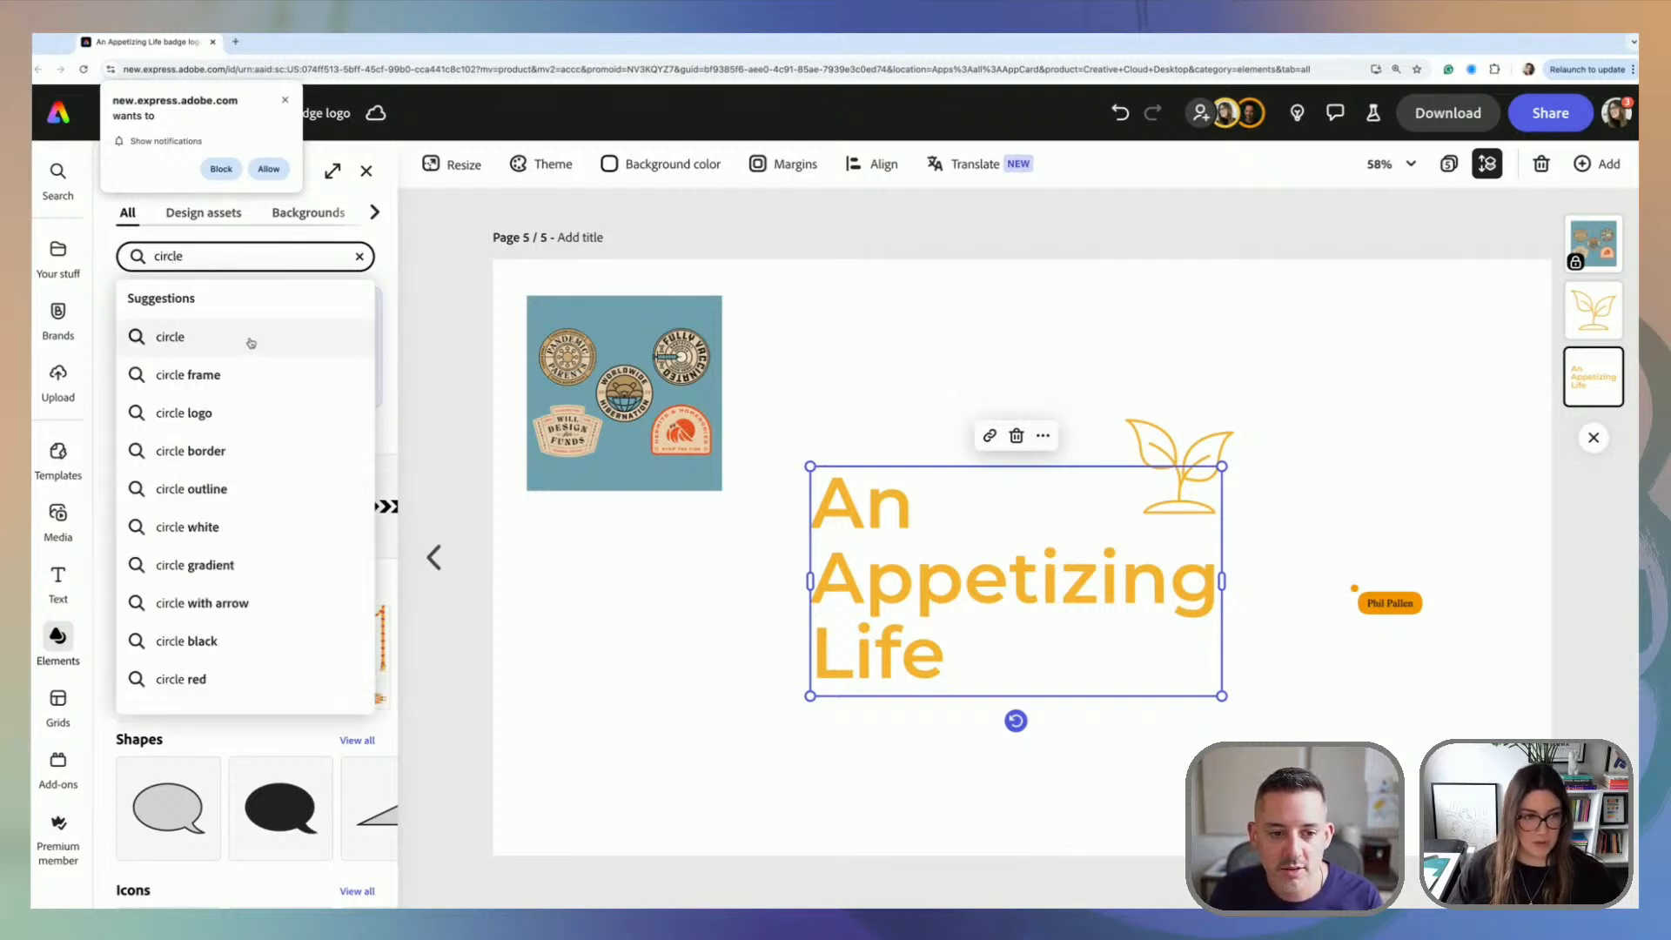
left_click(251, 343)
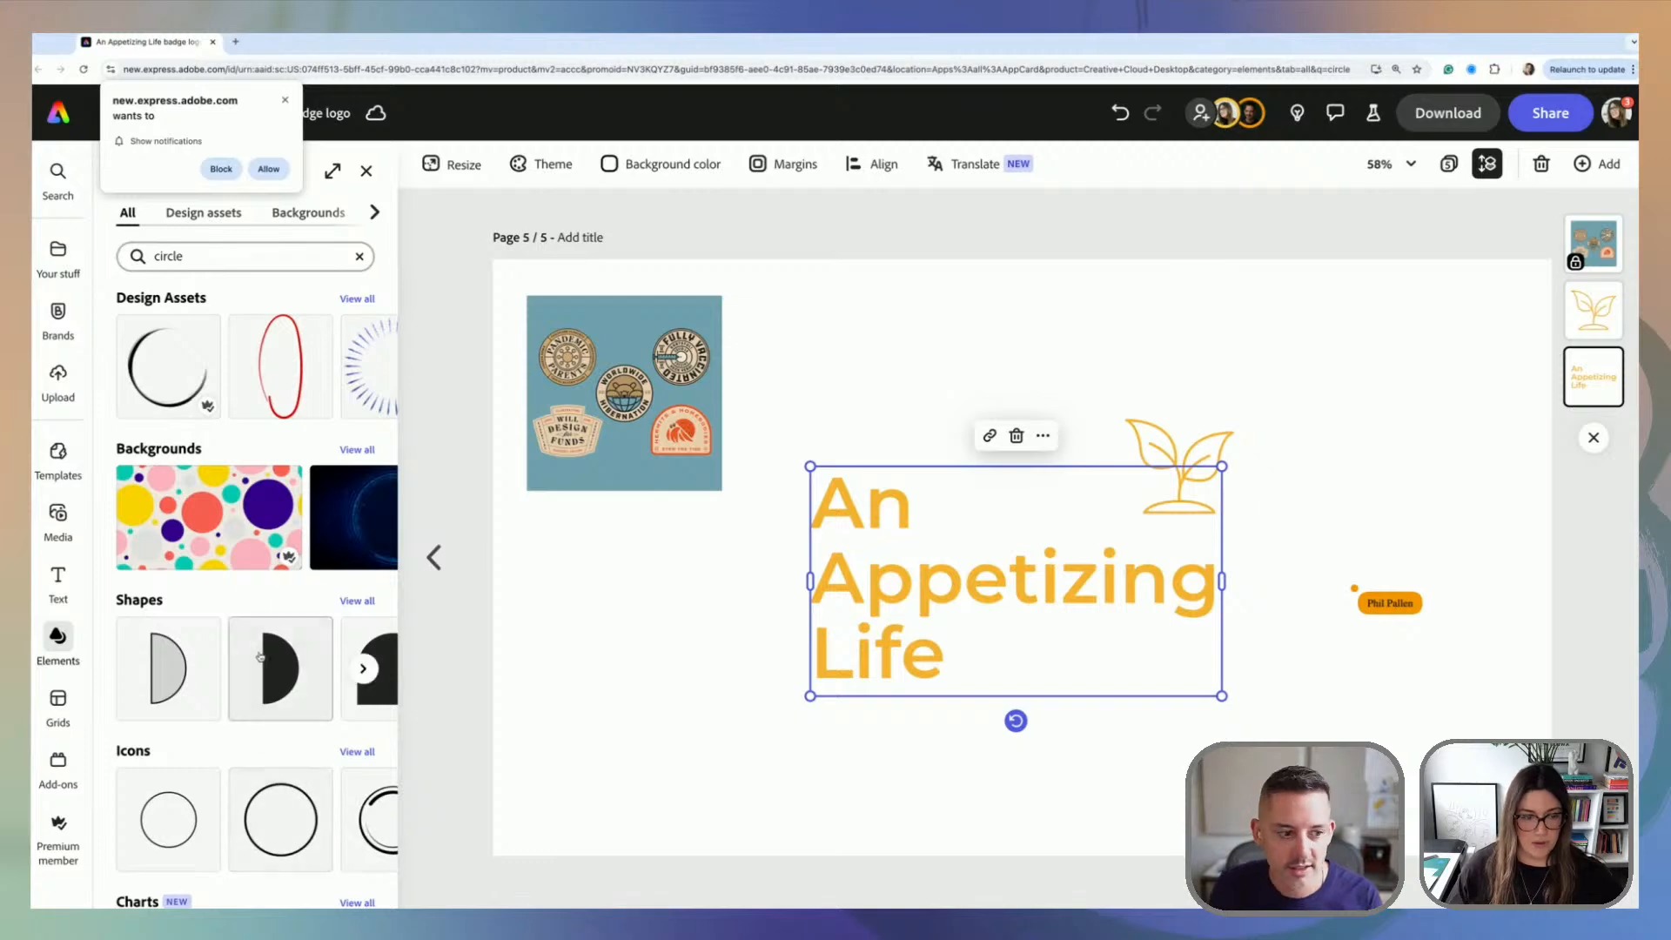
scroll(259, 655, "down", 2)
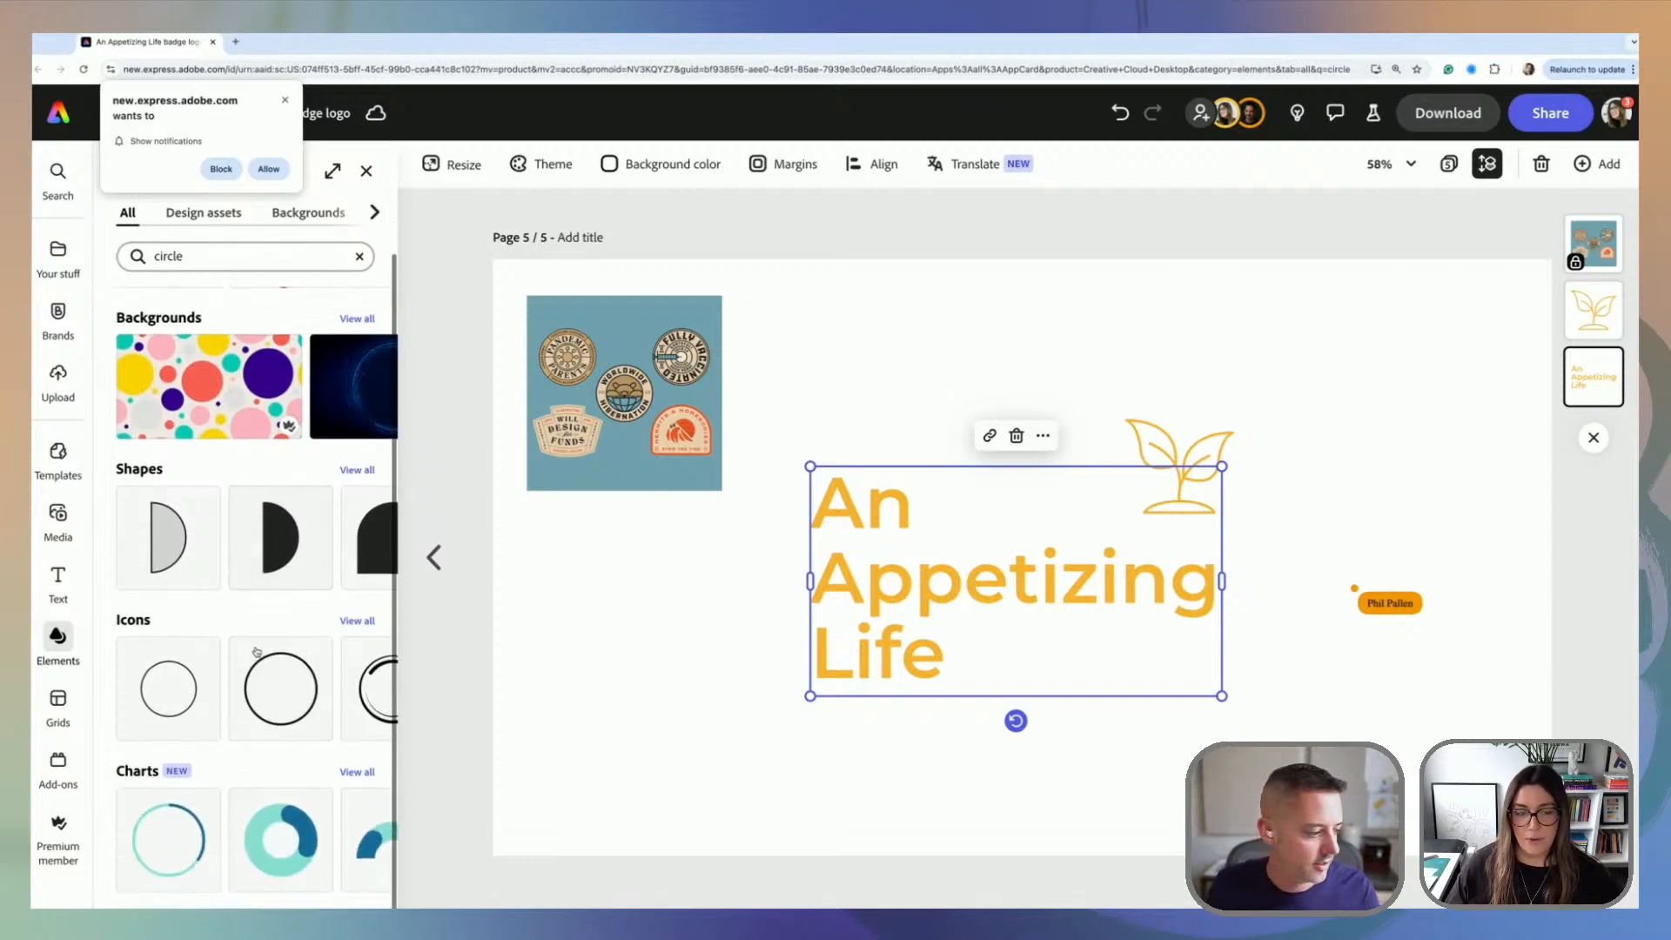
left_click(356, 621)
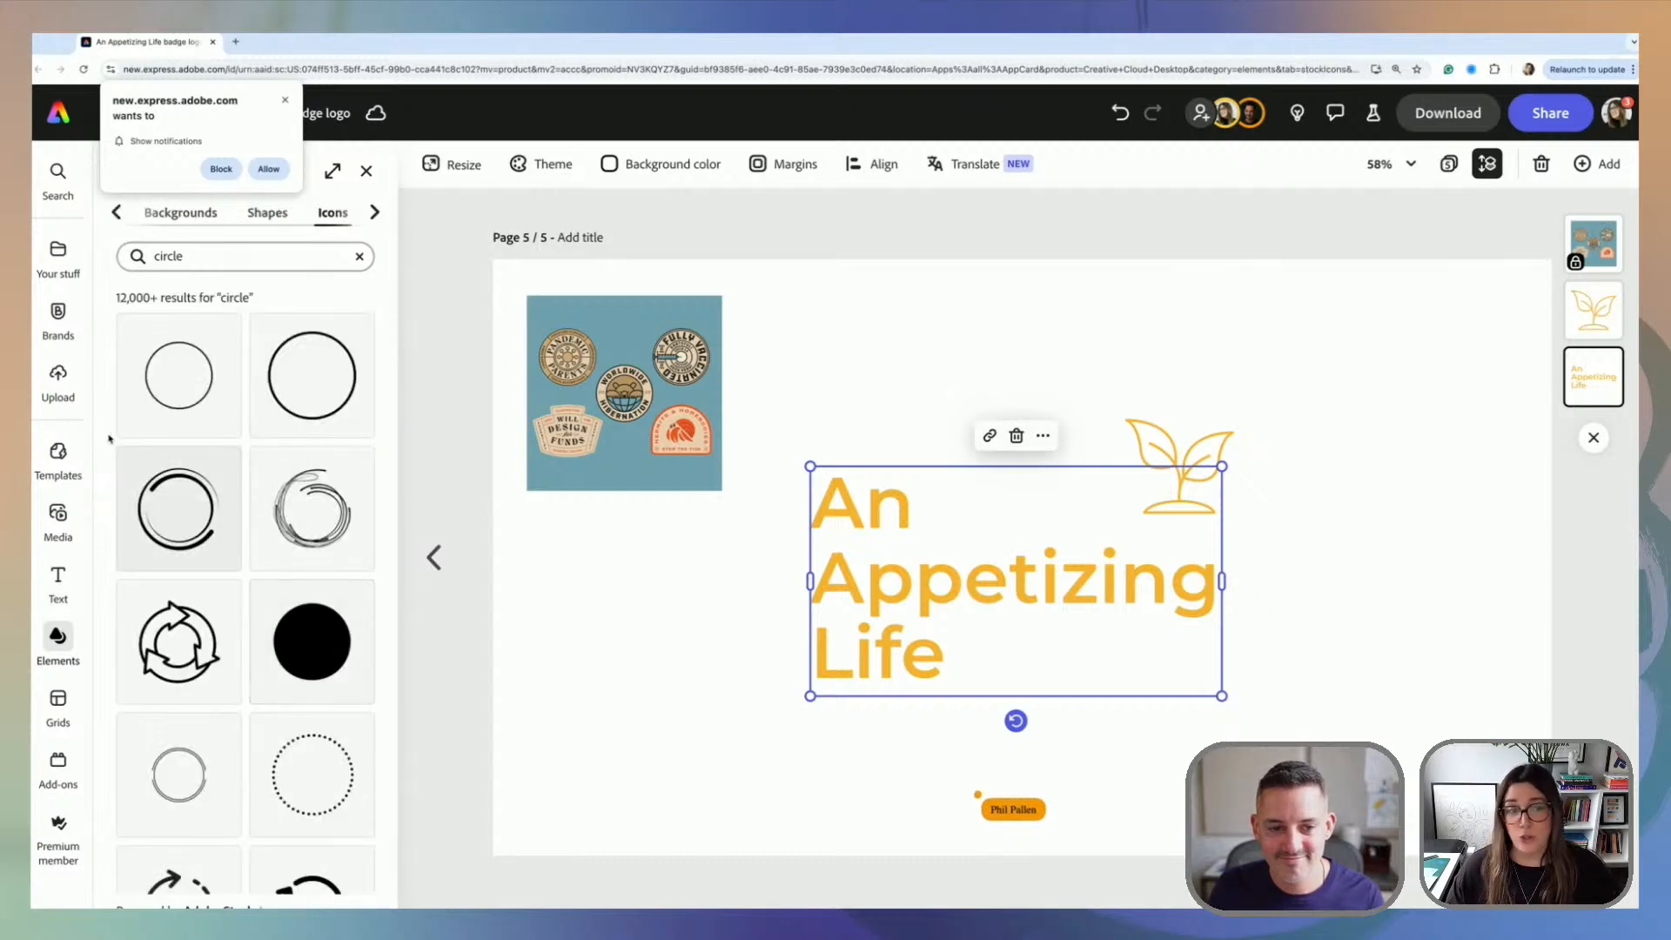
left_click(186, 415)
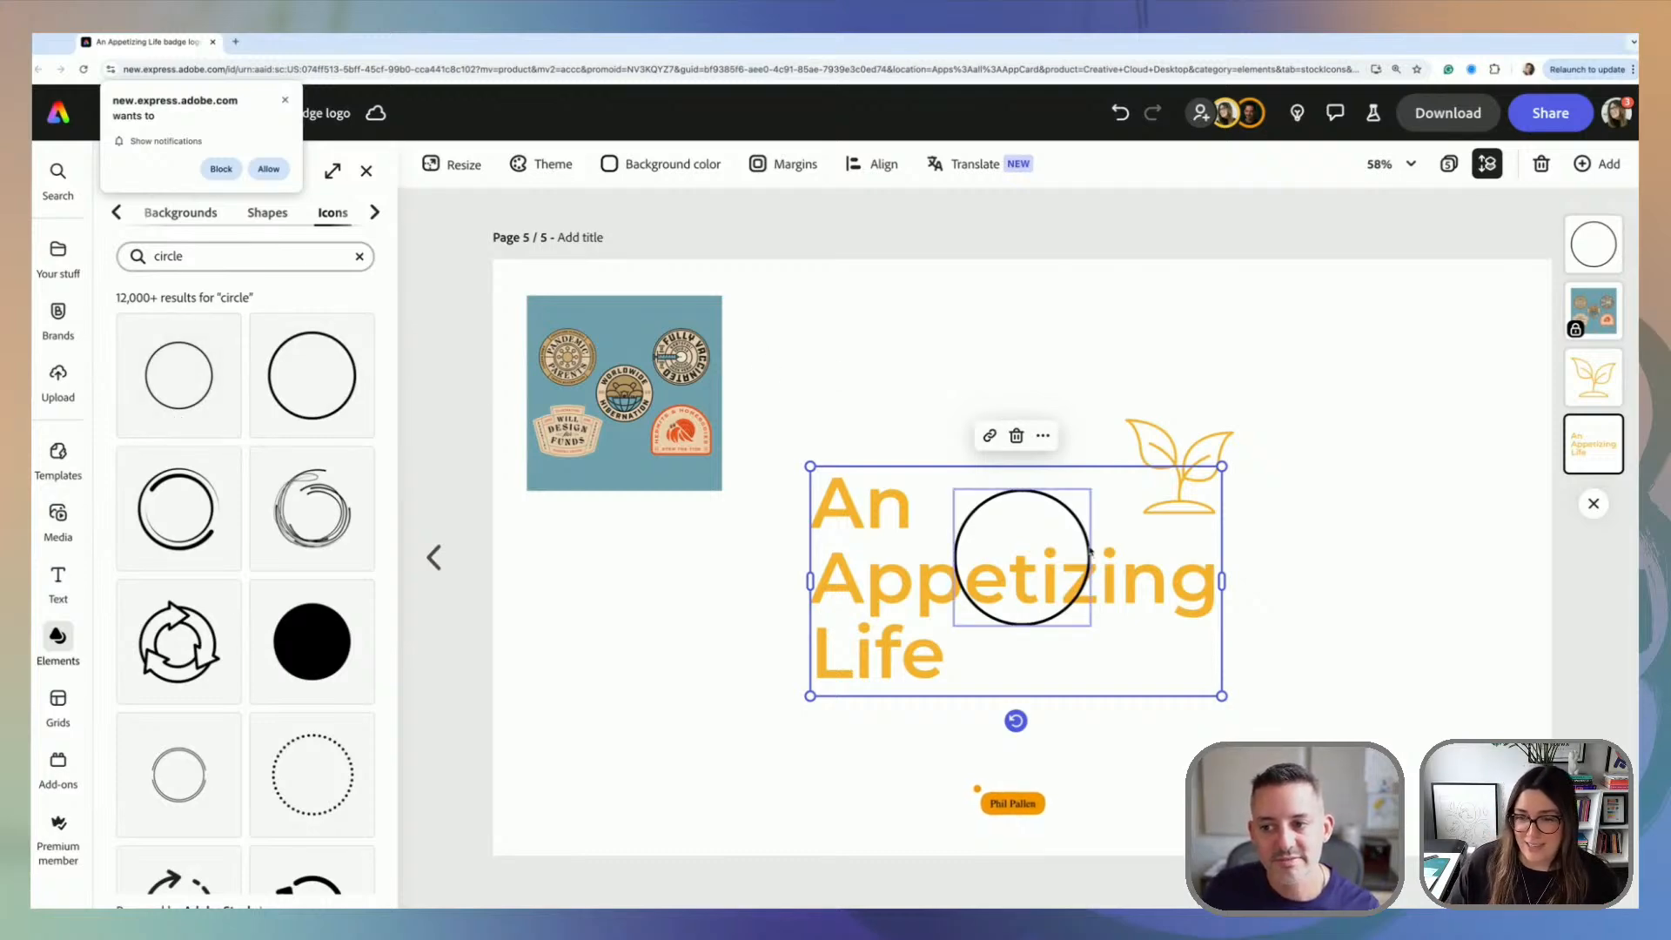
Step: Move the business name lower on the page, and place the circle beside the badge inspiration image at a larger size
left_click_drag(1098, 614, 1043, 713)
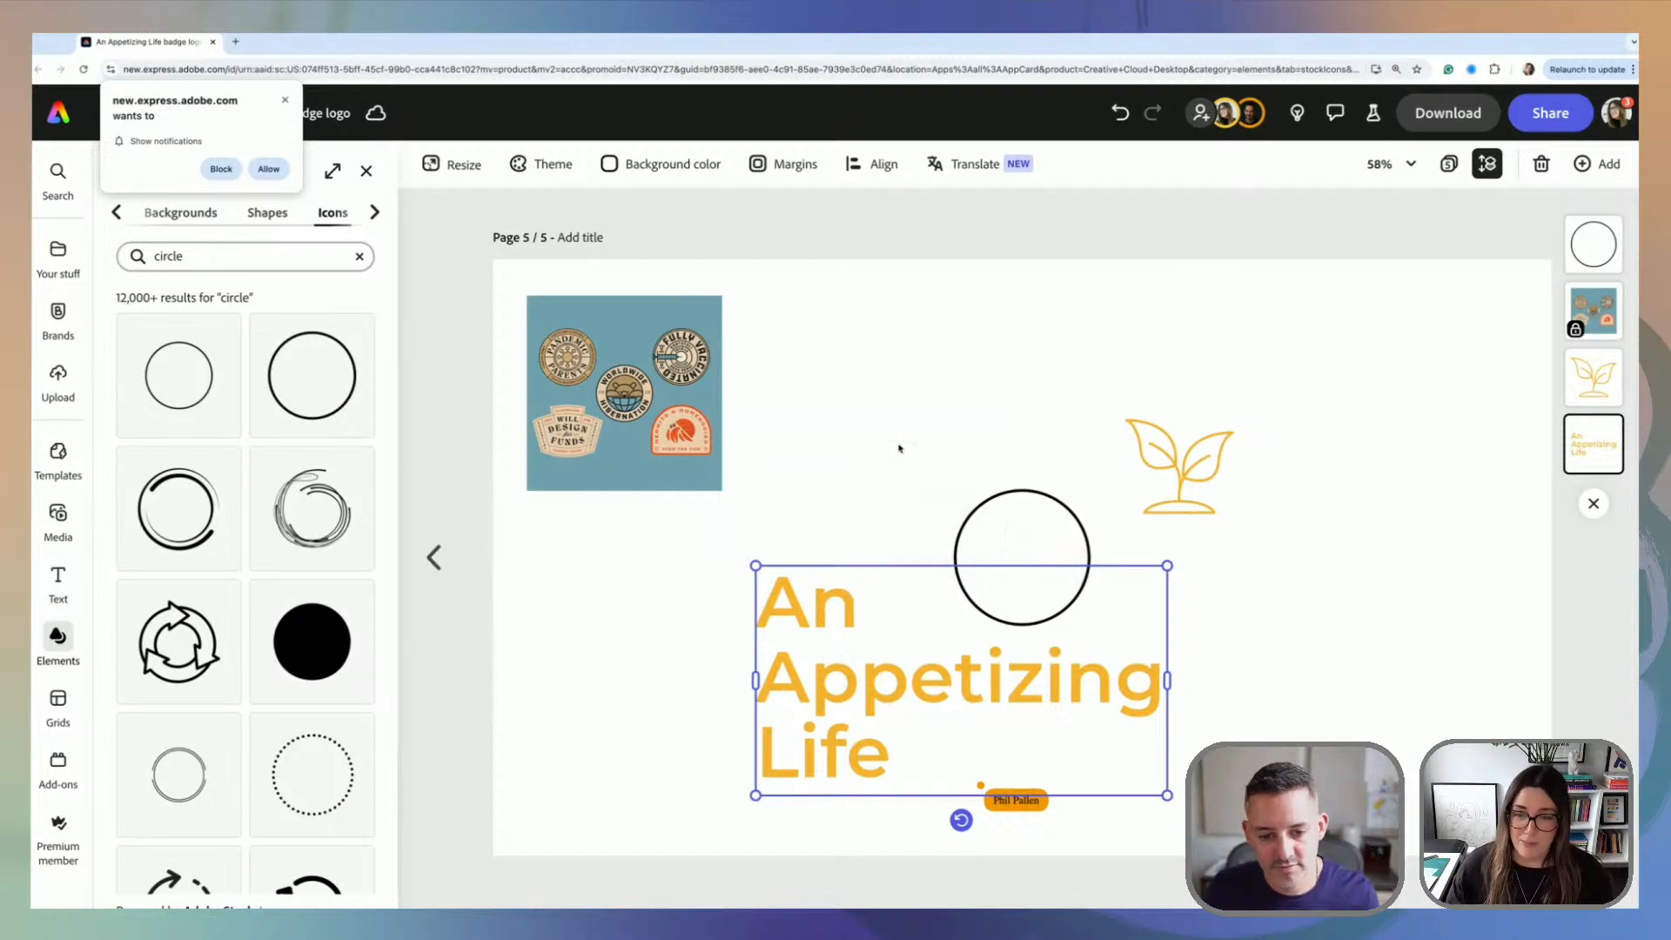
left_click(1069, 511)
left_click_drag(1070, 511, 939, 341)
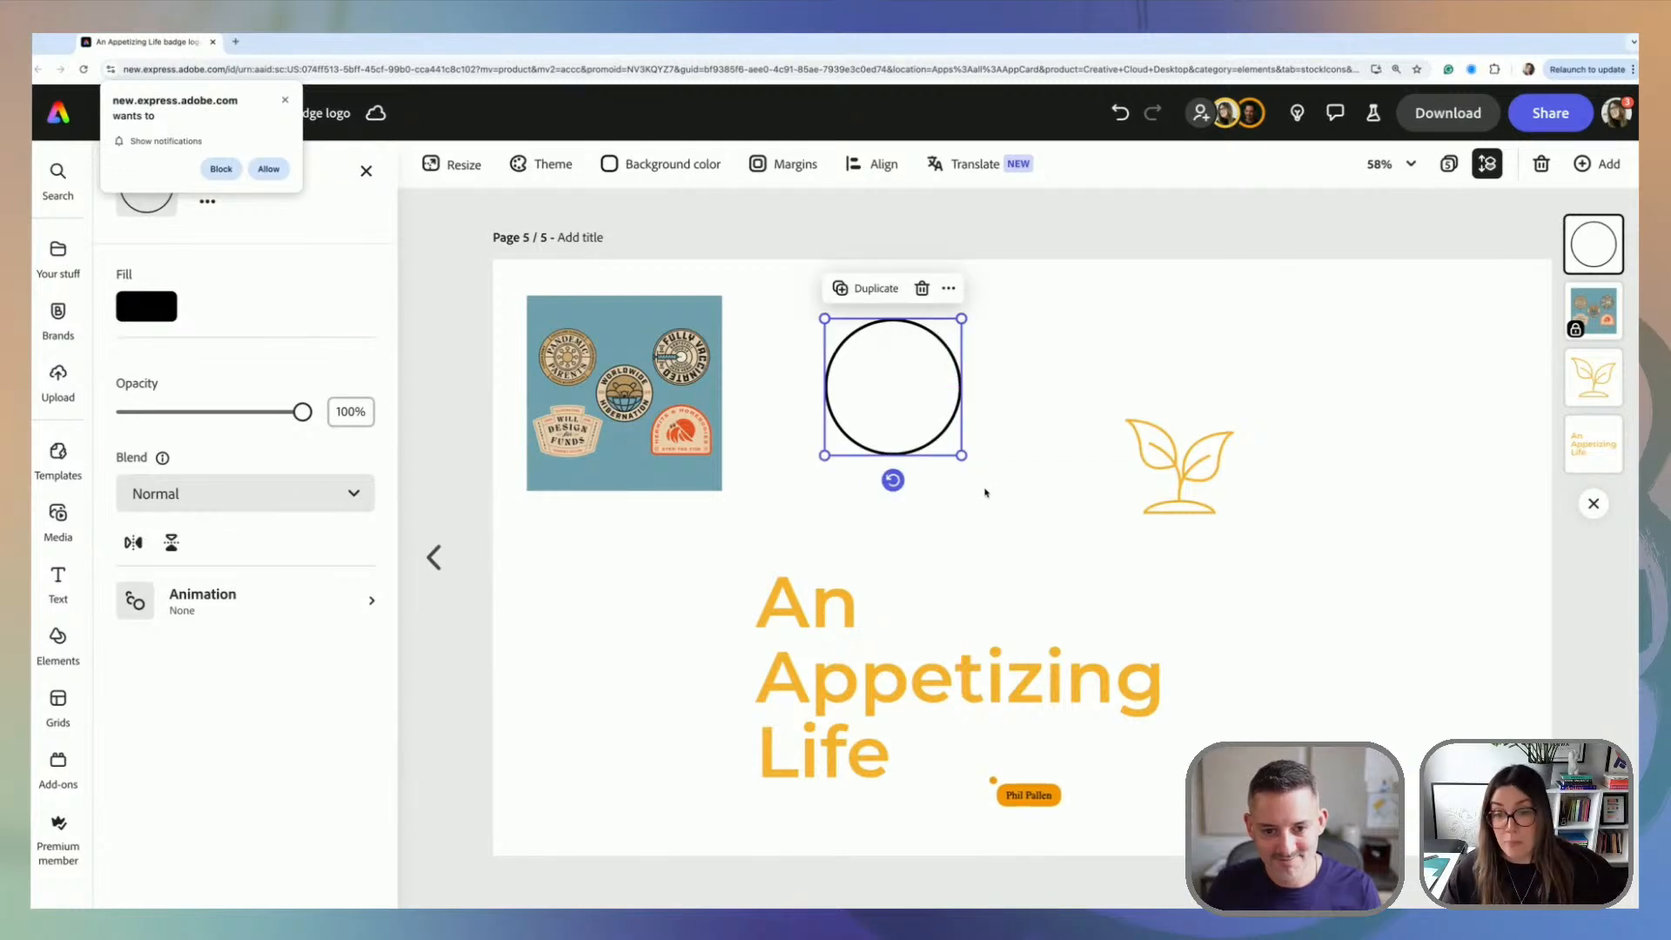
left_click_drag(962, 458, 1023, 546)
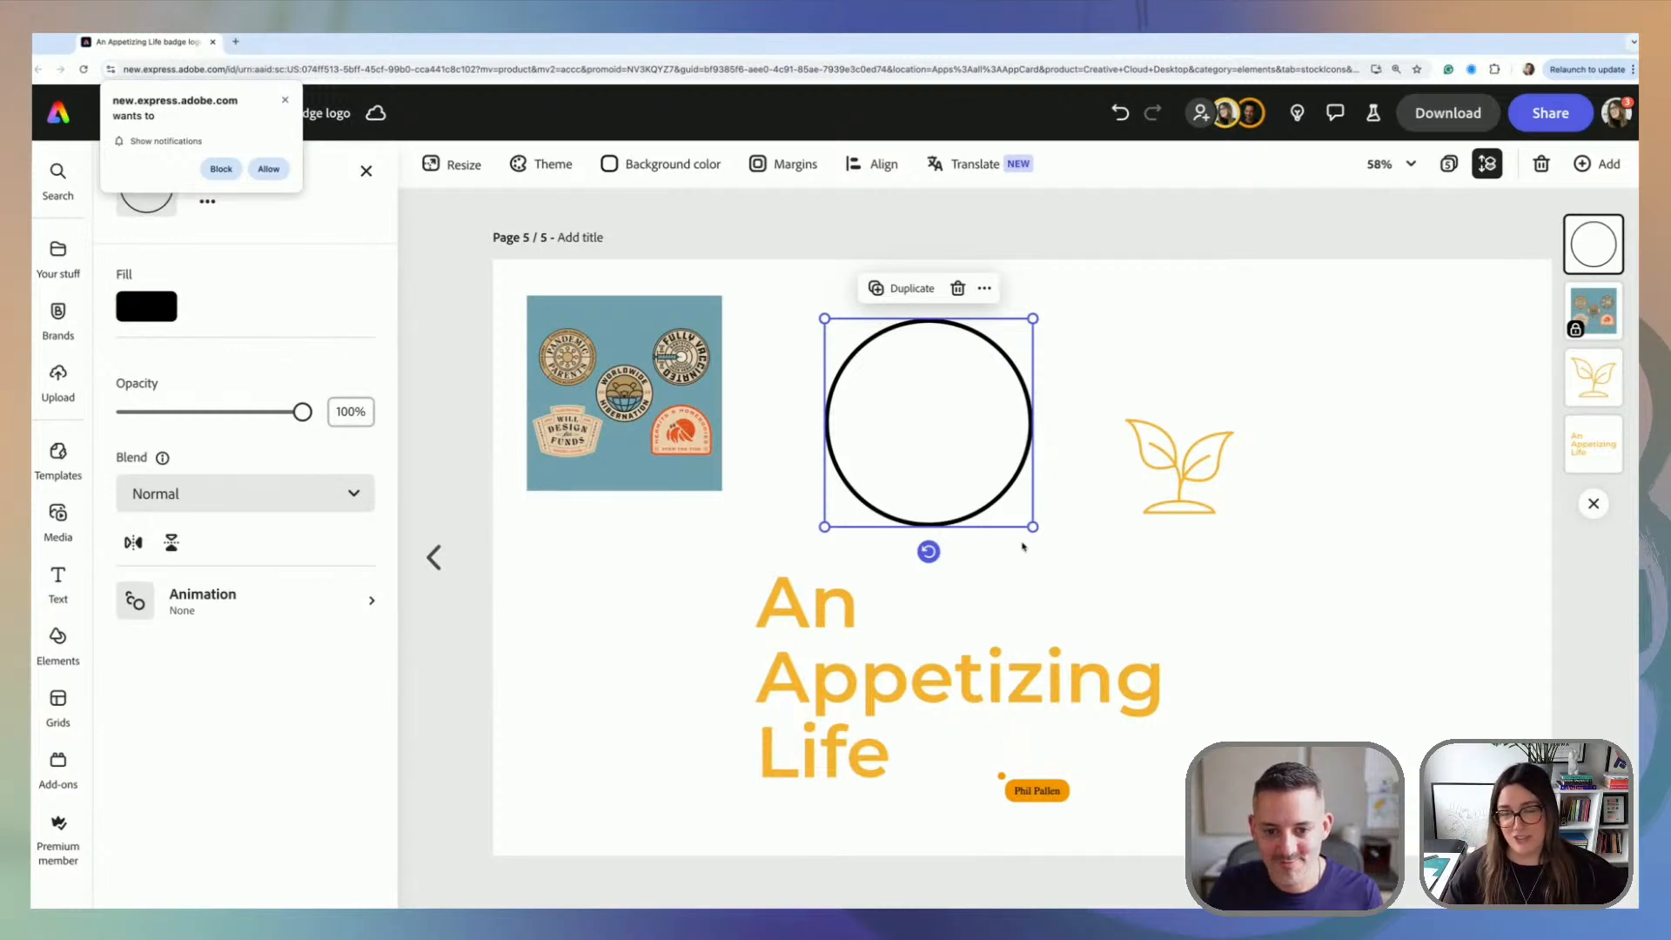
Step: Highlight the "An" and "Appetizing" lines in turn within the business name text
left_click(795, 682)
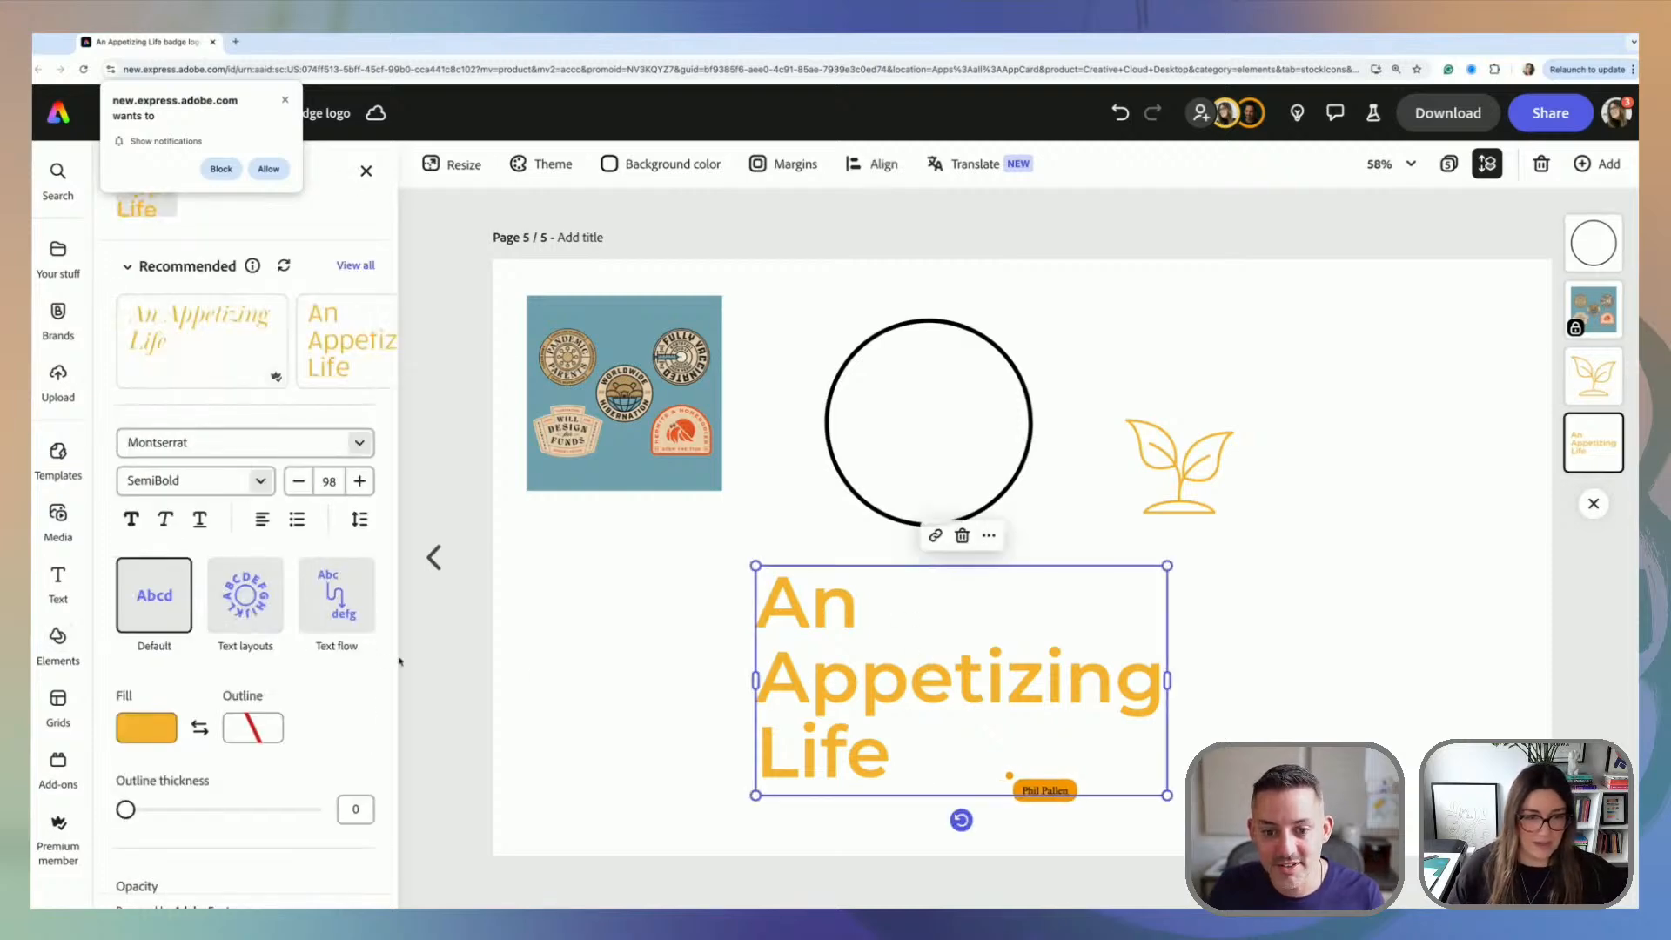
double_click(905, 686)
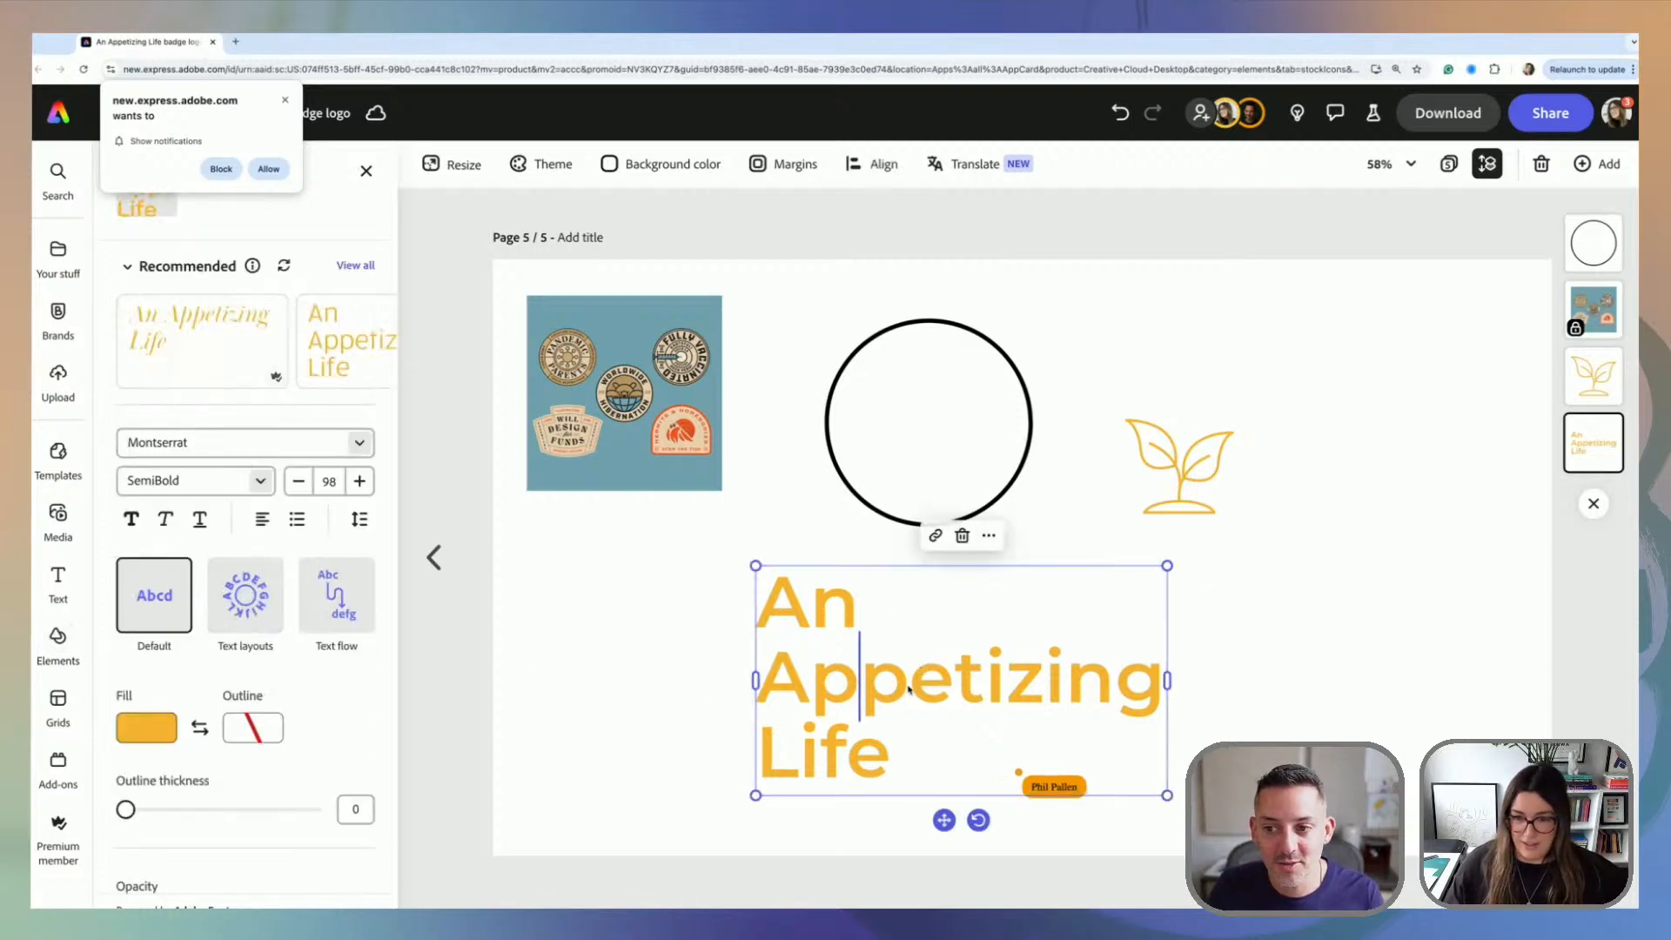
left_click(835, 615)
double_click(836, 614)
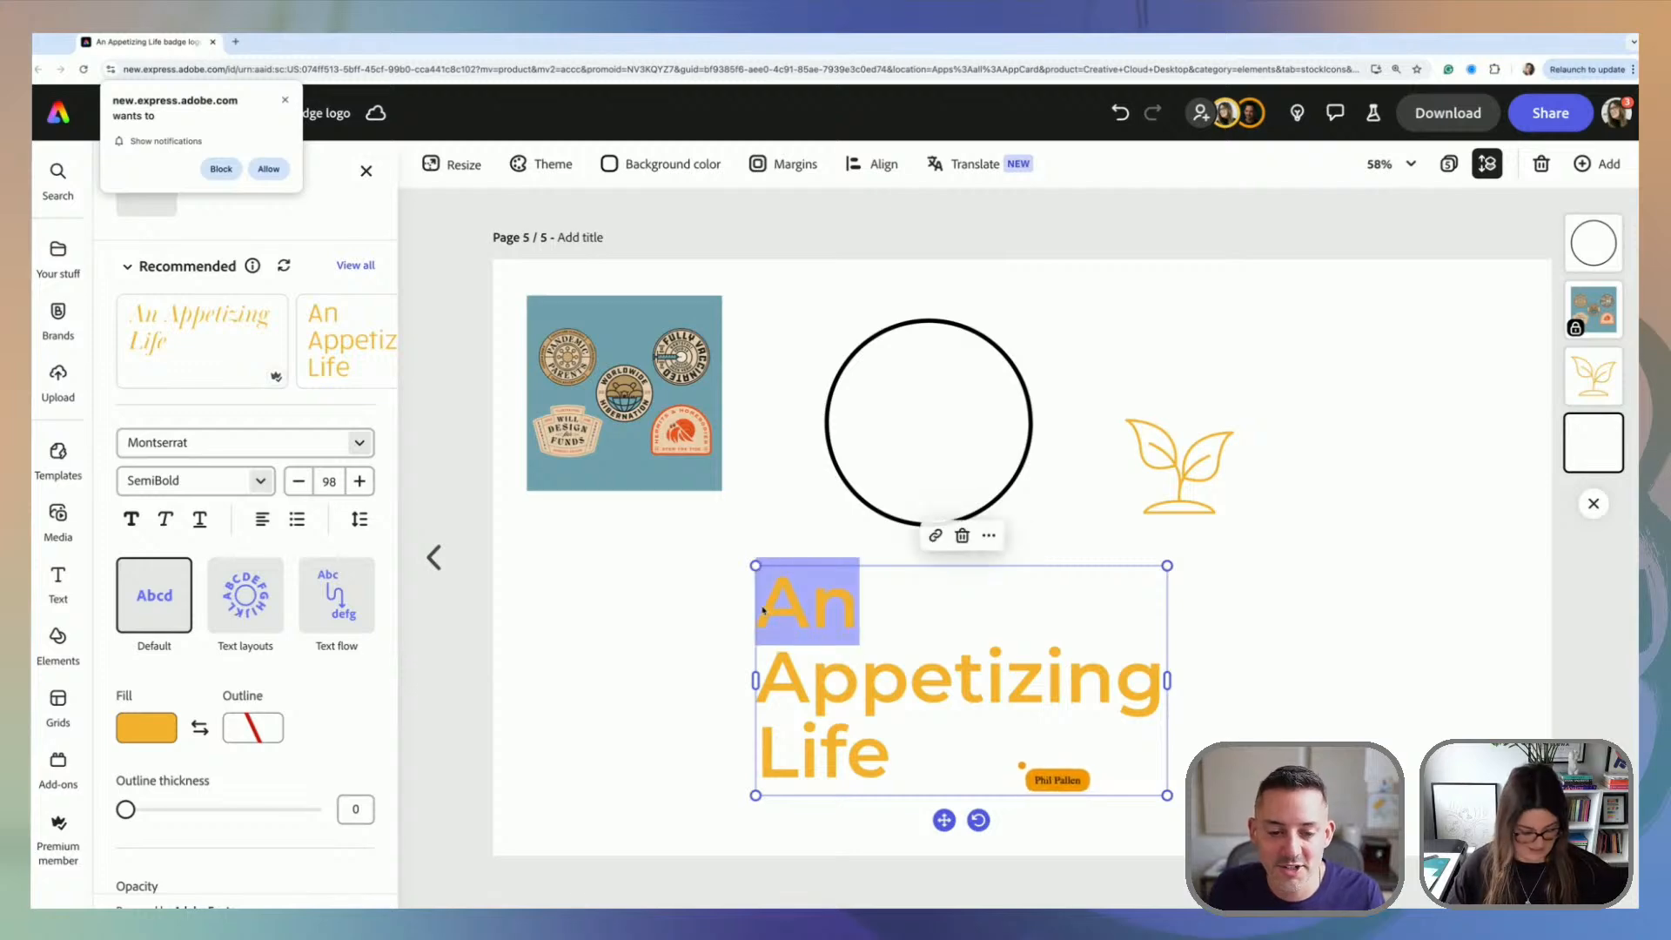
left_click(854, 685)
double_click(854, 685)
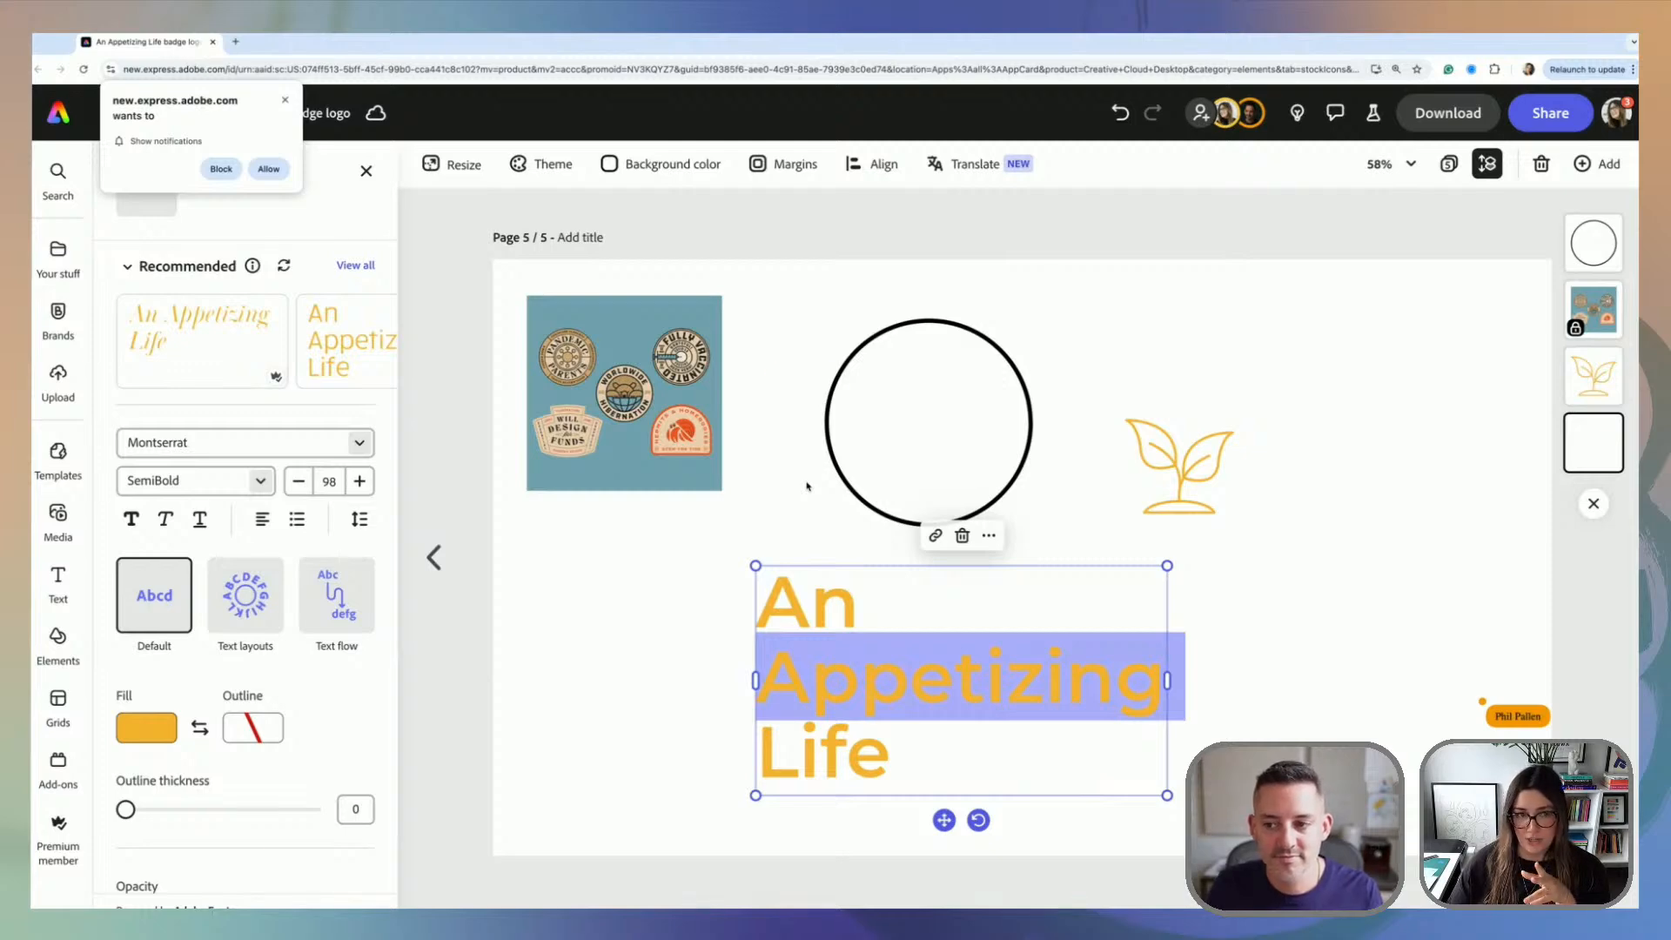
Step: Place a smaller copy of the circle inside the original and align the two circles to Center
left_click(1022, 383)
left_click_drag(1022, 382, 1161, 347)
left_click_drag(1173, 283, 757, 369)
left_click(1183, 343)
left_click(1044, 373)
left_click(870, 165)
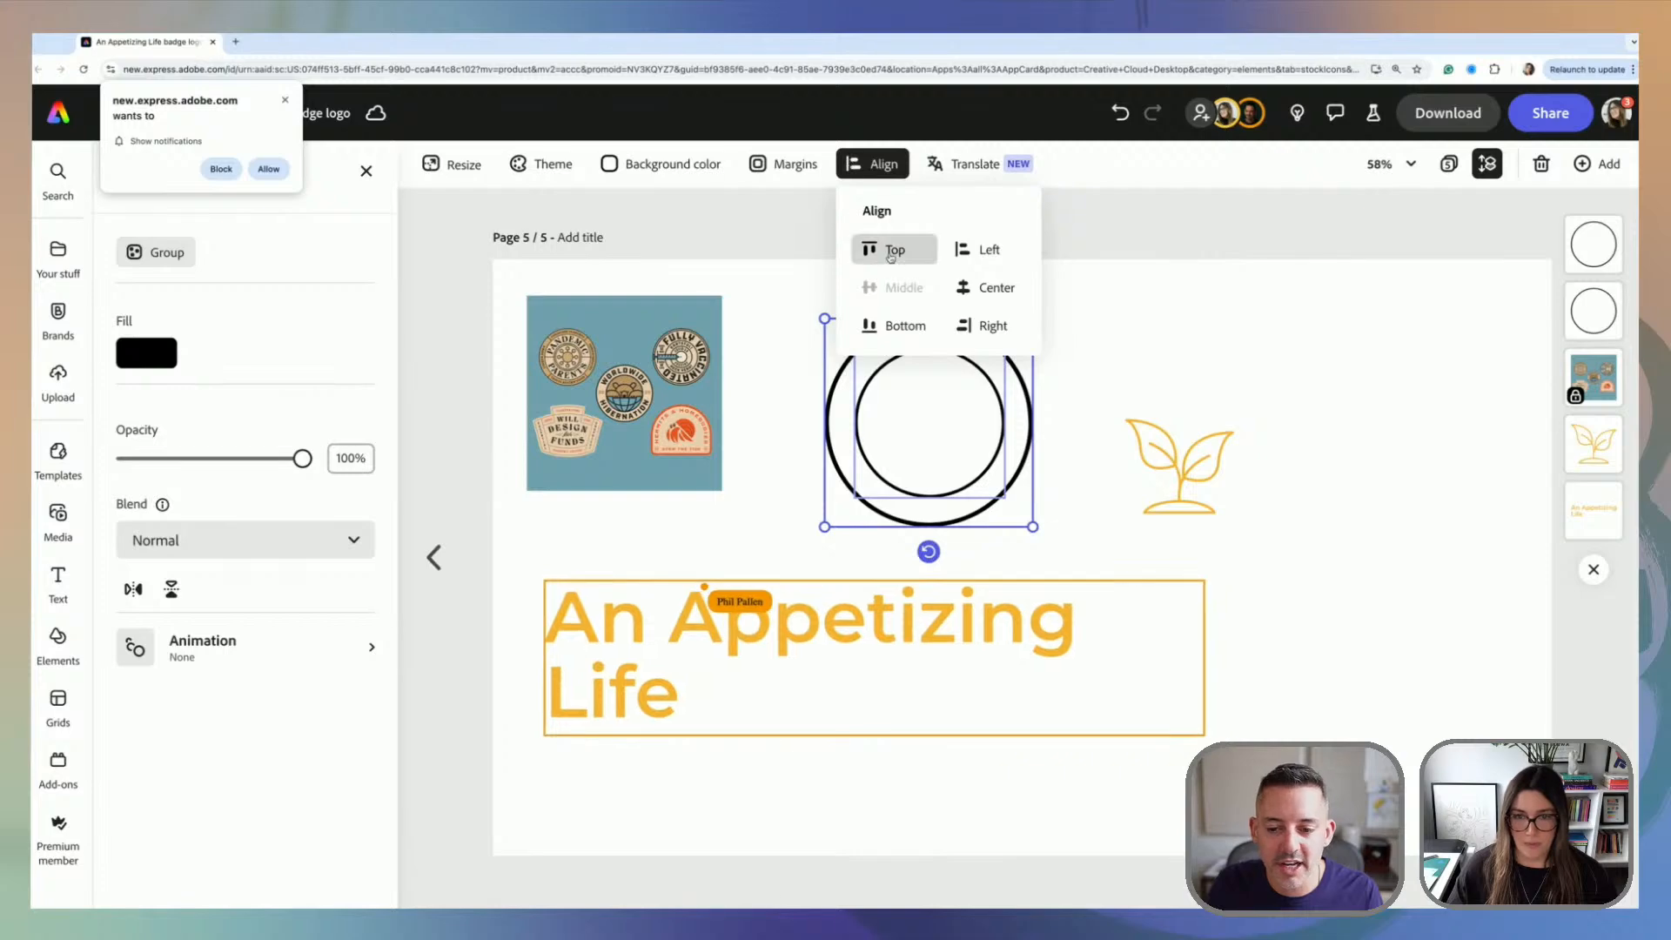
left_click(982, 291)
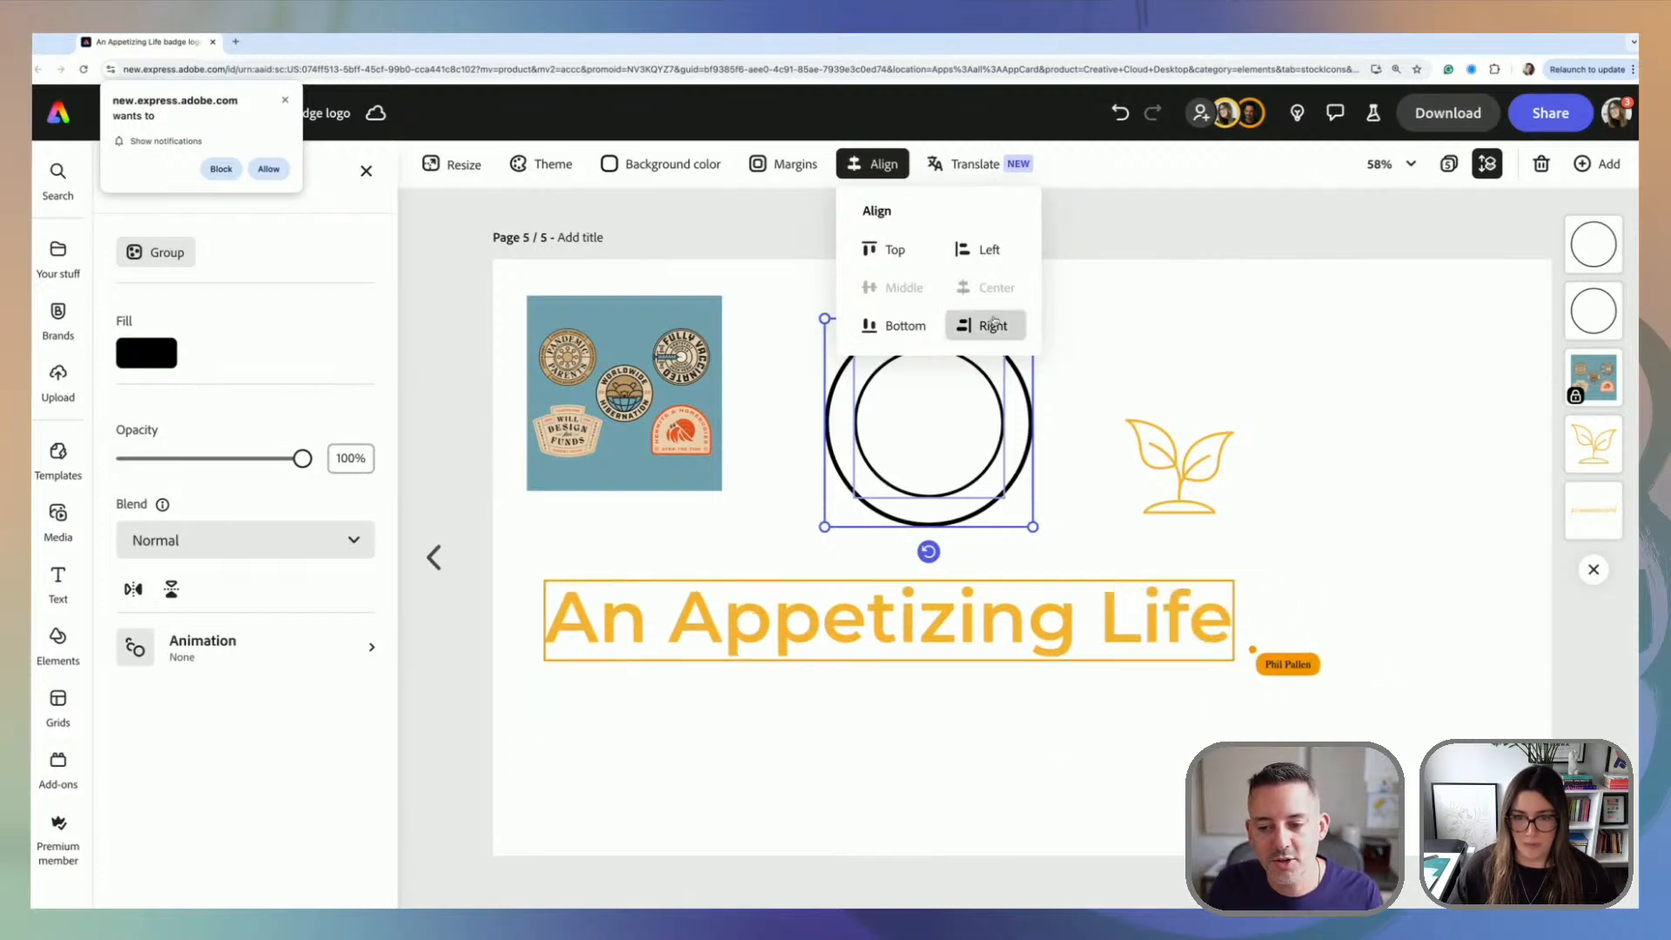
Step: Inspect the outer and inner circles, and dismiss the browser's notification request
left_click(1117, 325)
left_click(1118, 325)
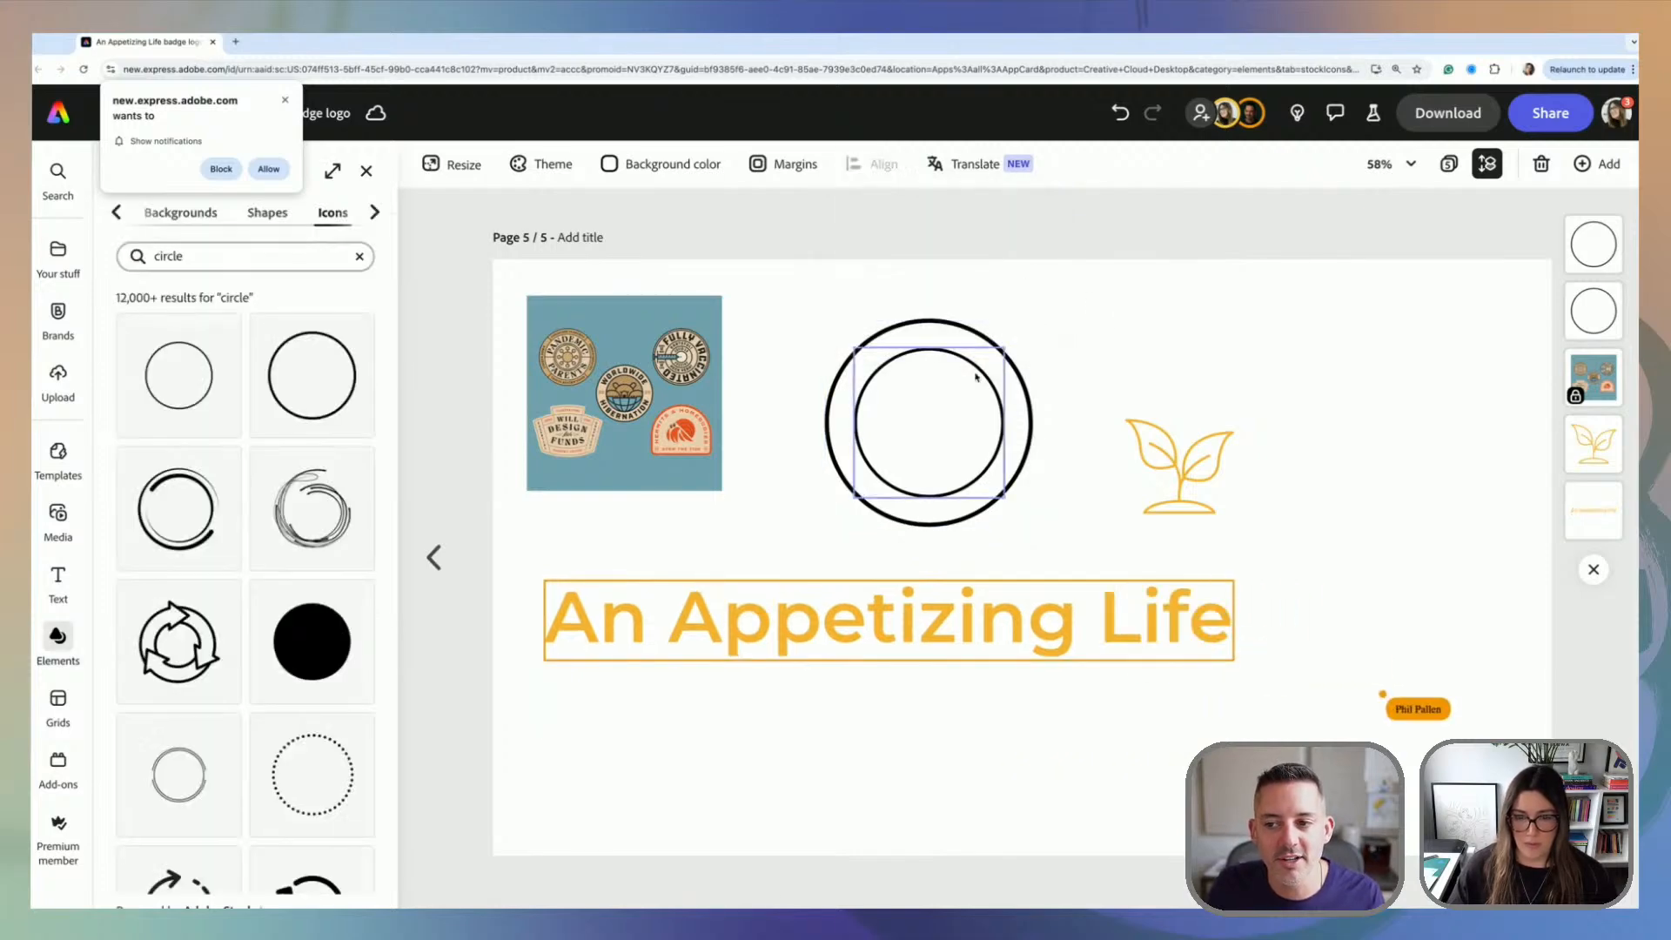
left_click_drag(1047, 347, 966, 395)
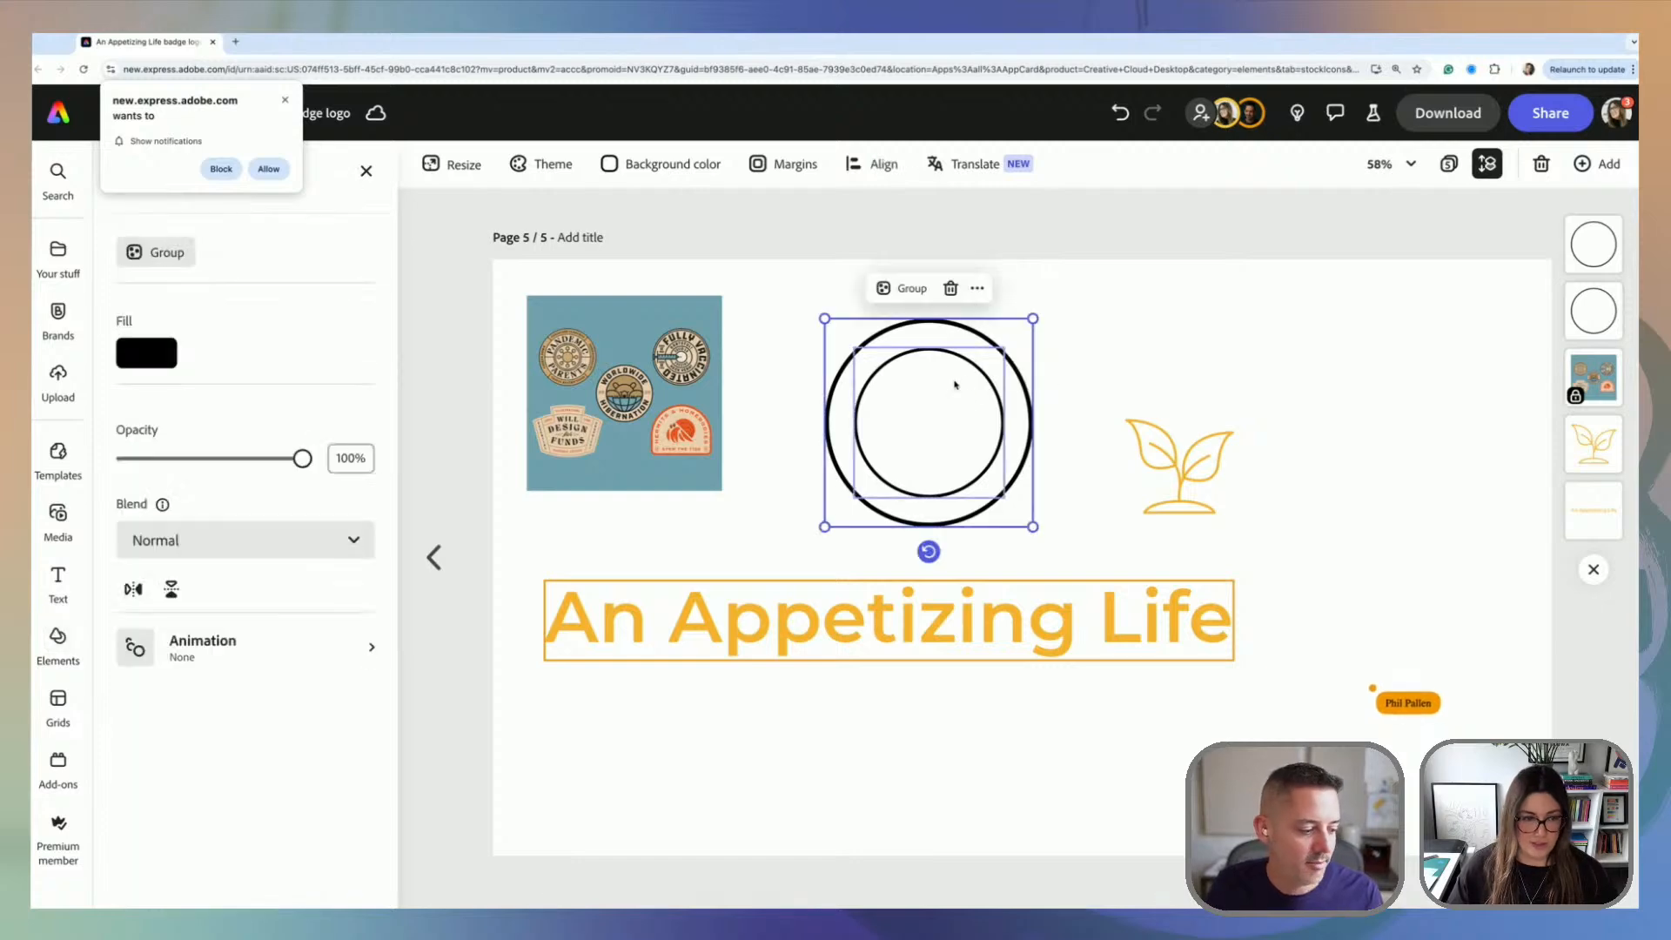
left_click(1016, 373)
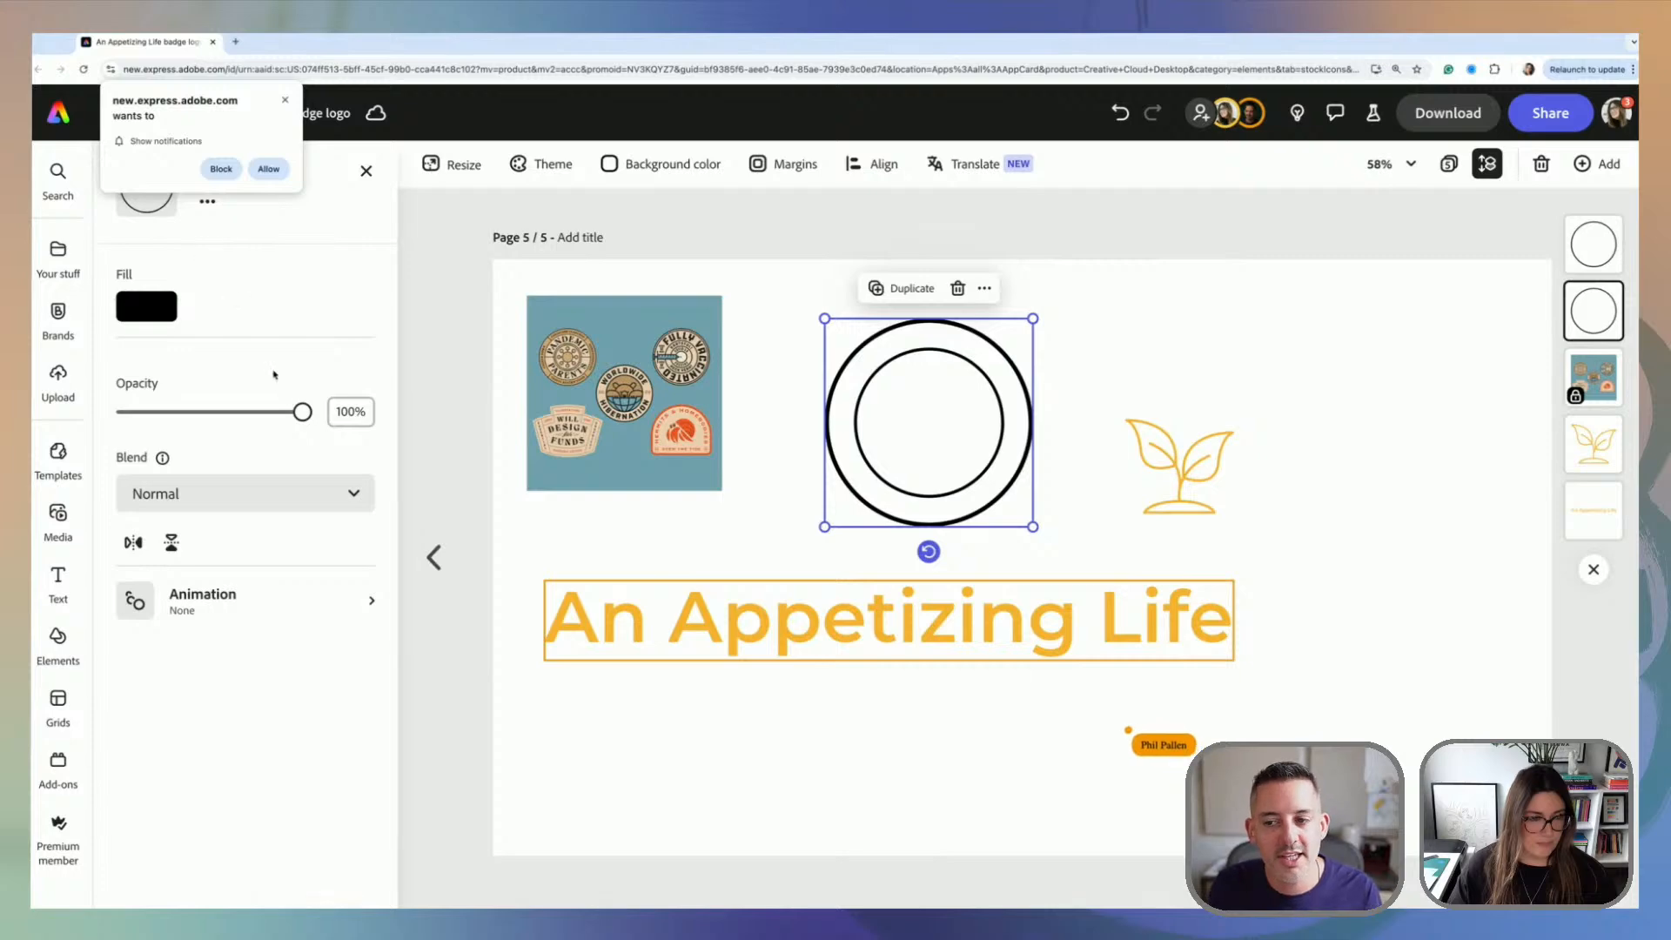
left_click(283, 101)
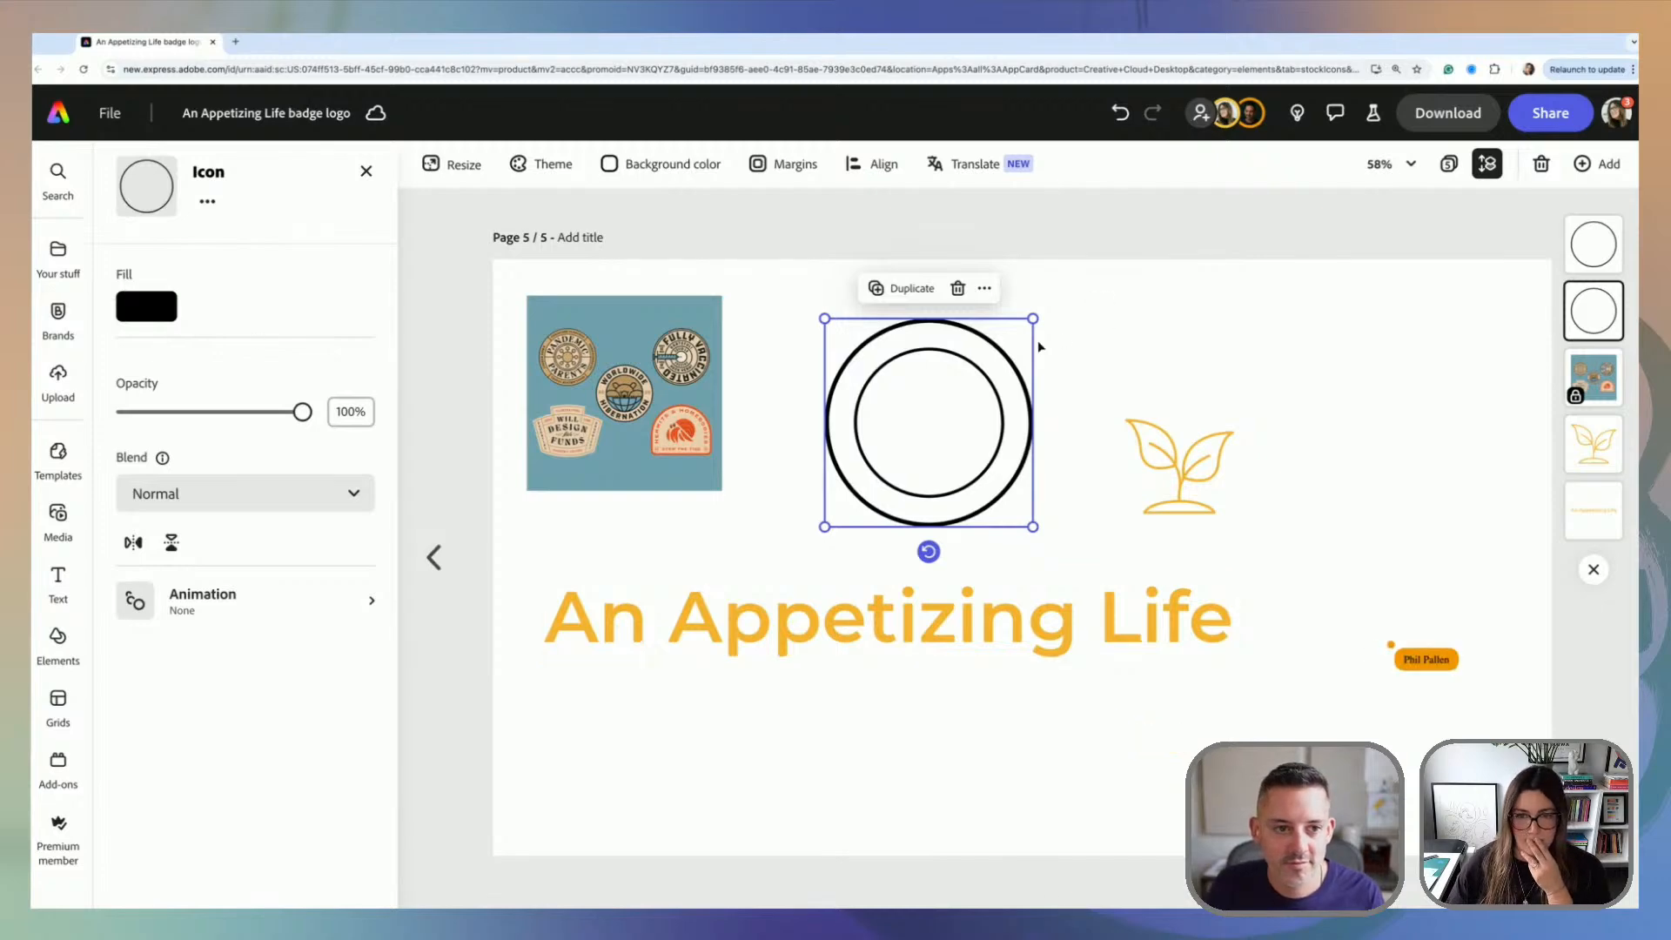
left_click(954, 362)
left_click(957, 361)
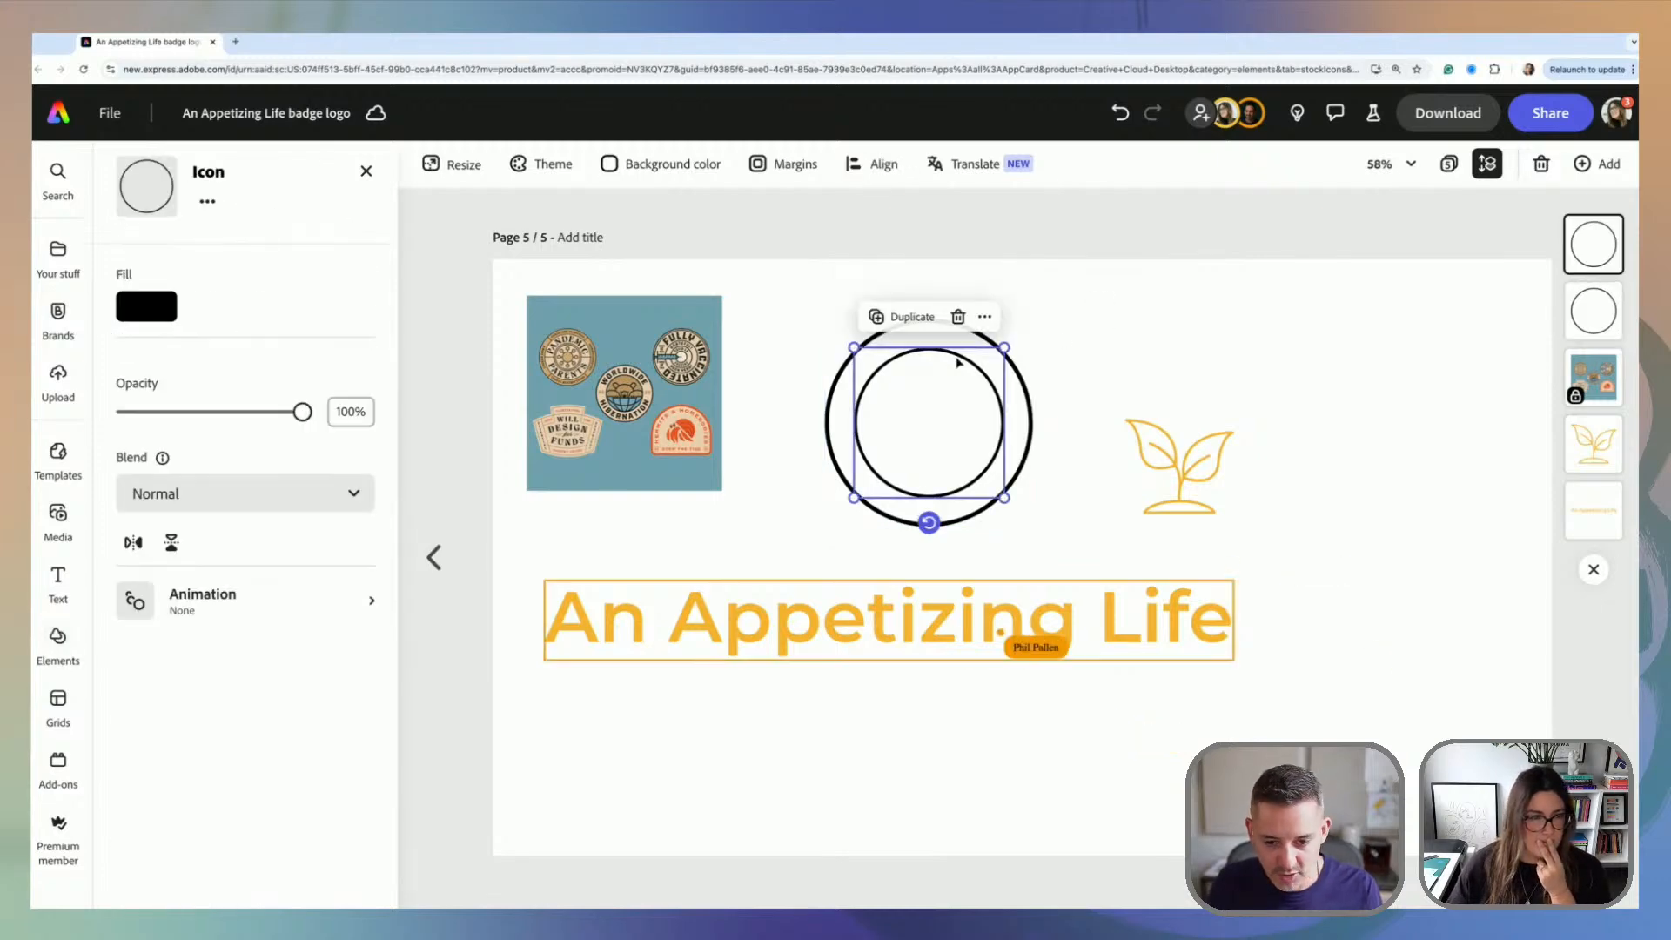
left_click(1166, 357)
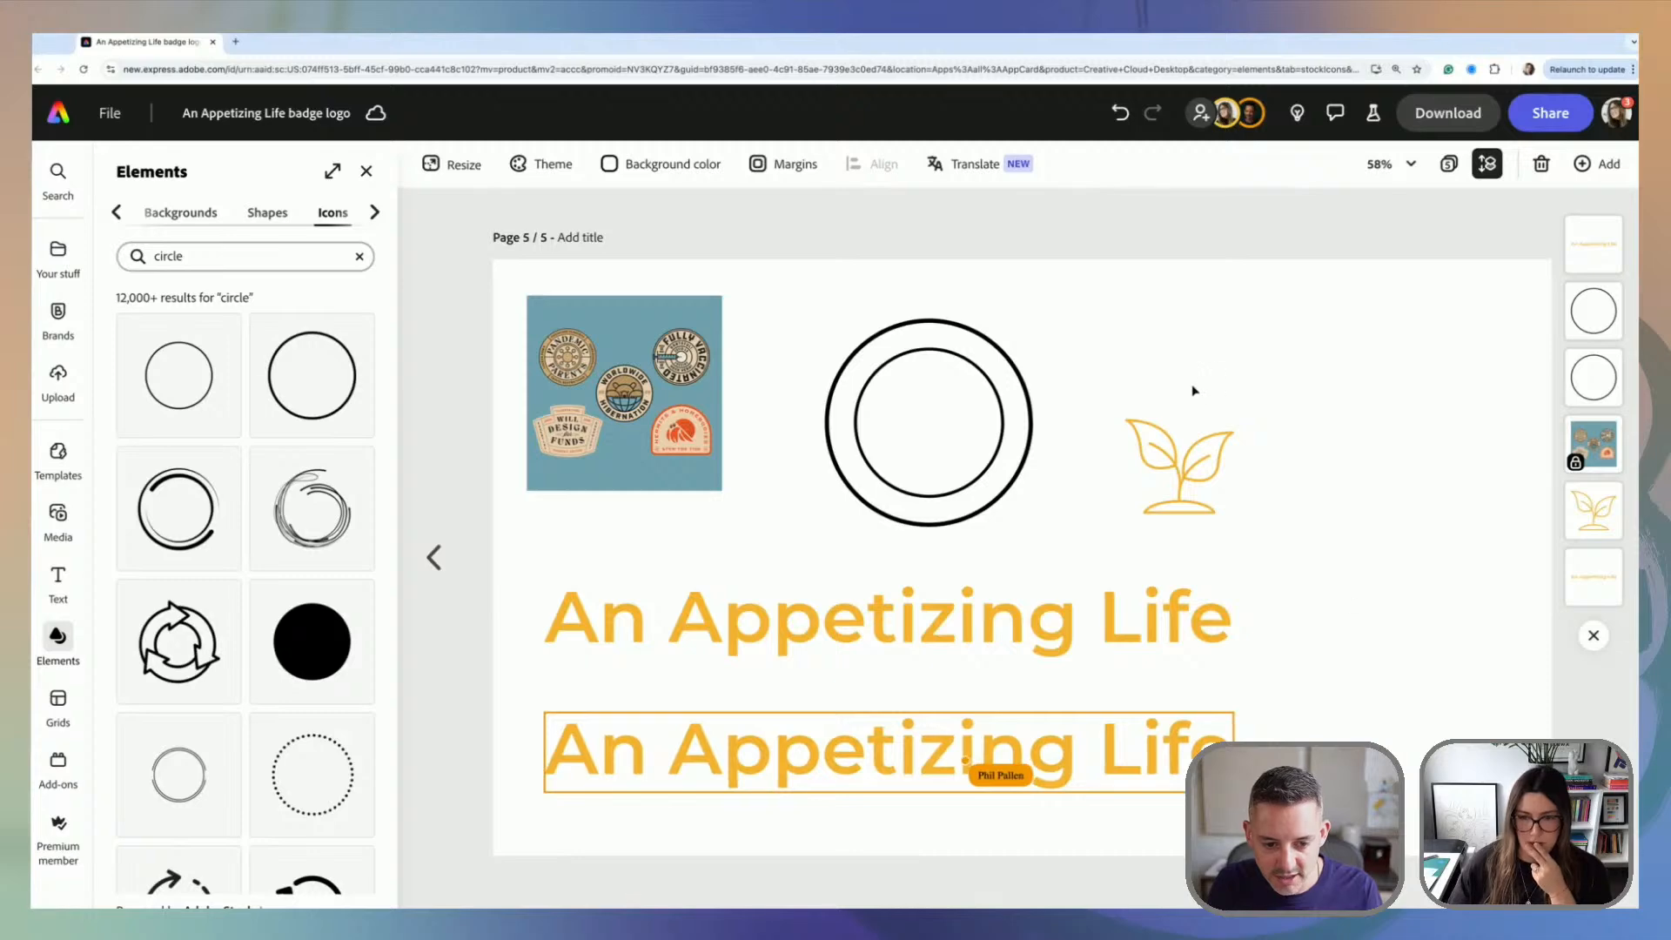
Step: Shrink the sprout icon slightly and fill it with the darker orange from the recommended swatches
left_click(1222, 428)
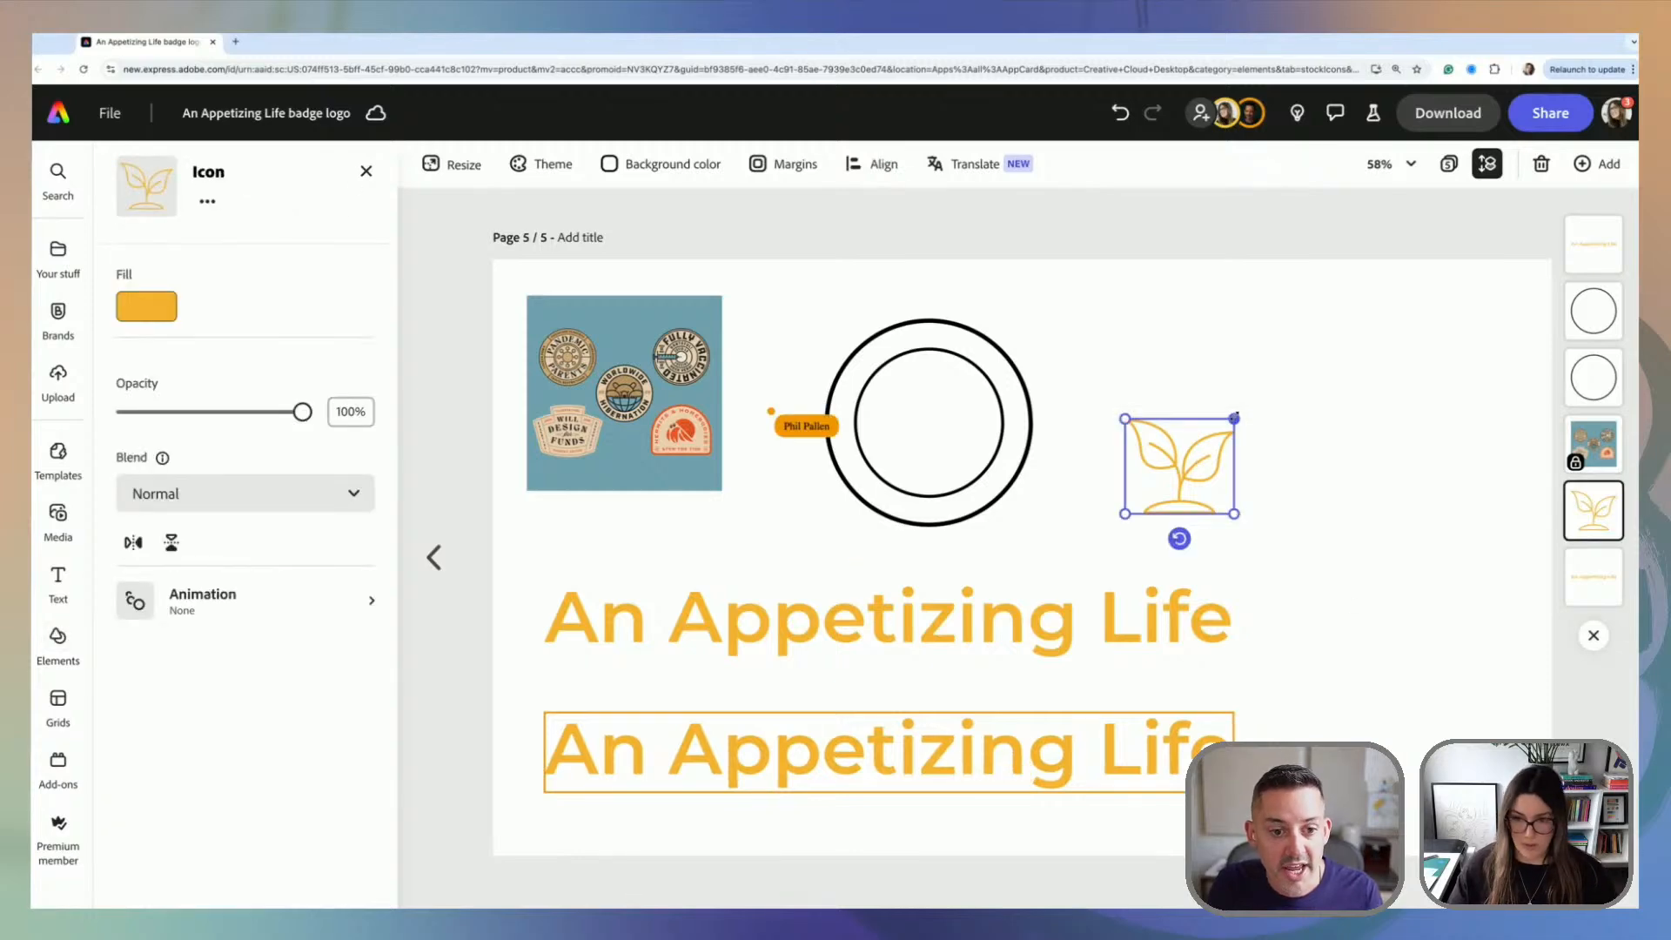
left_click_drag(1234, 418, 1210, 440)
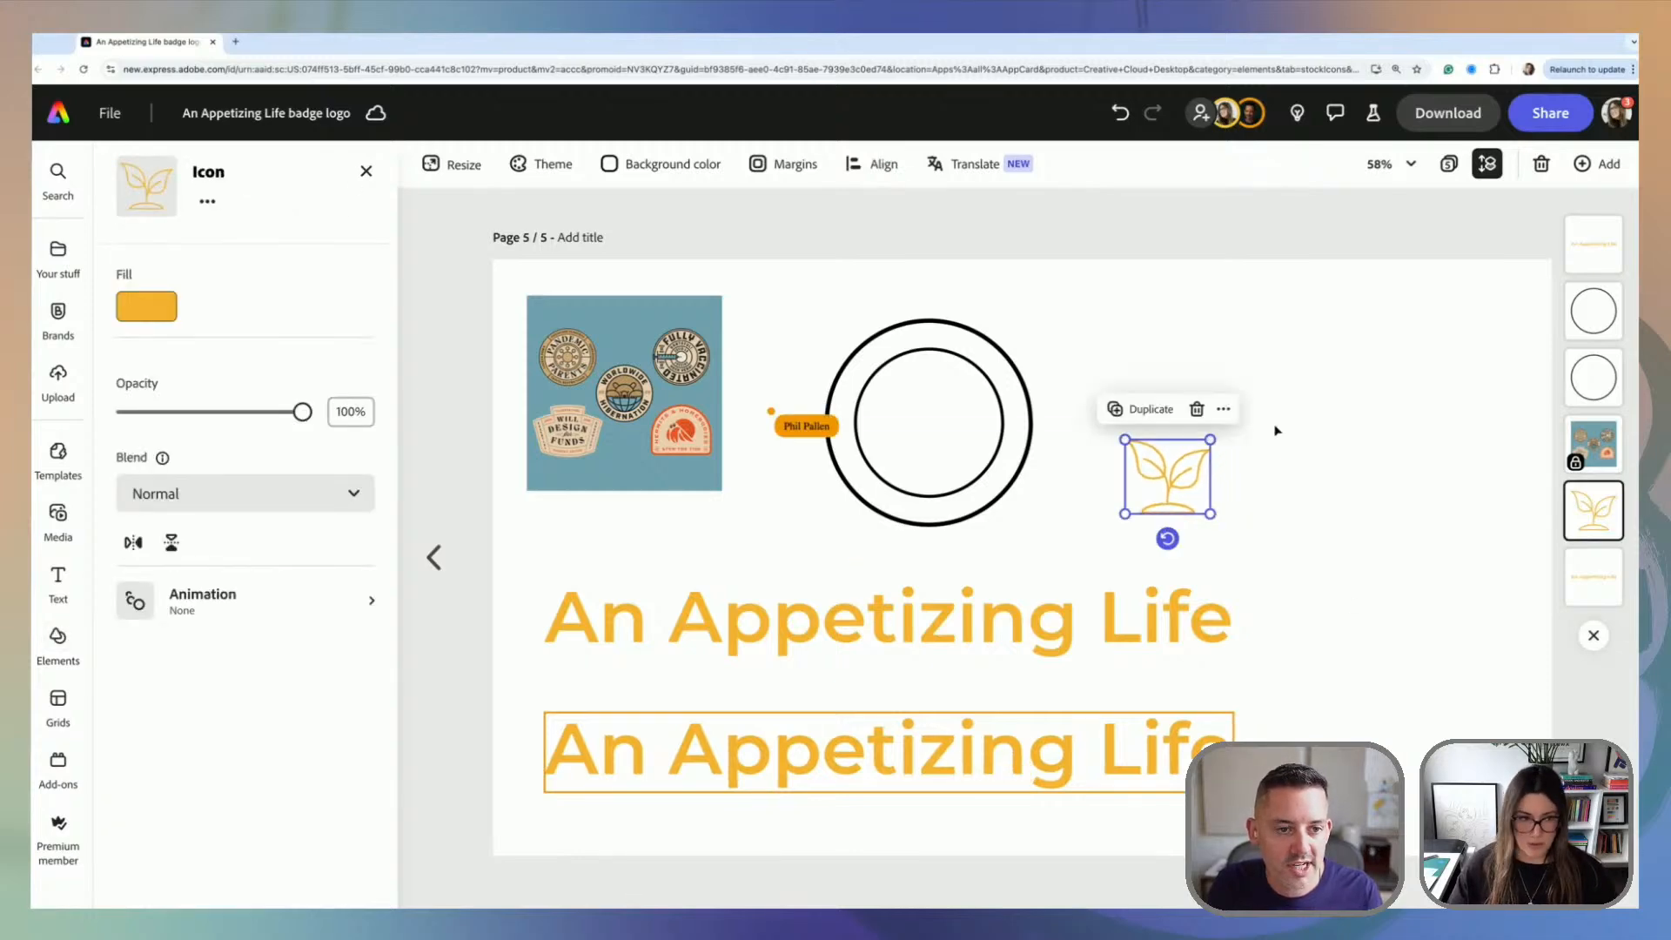
left_click(145, 306)
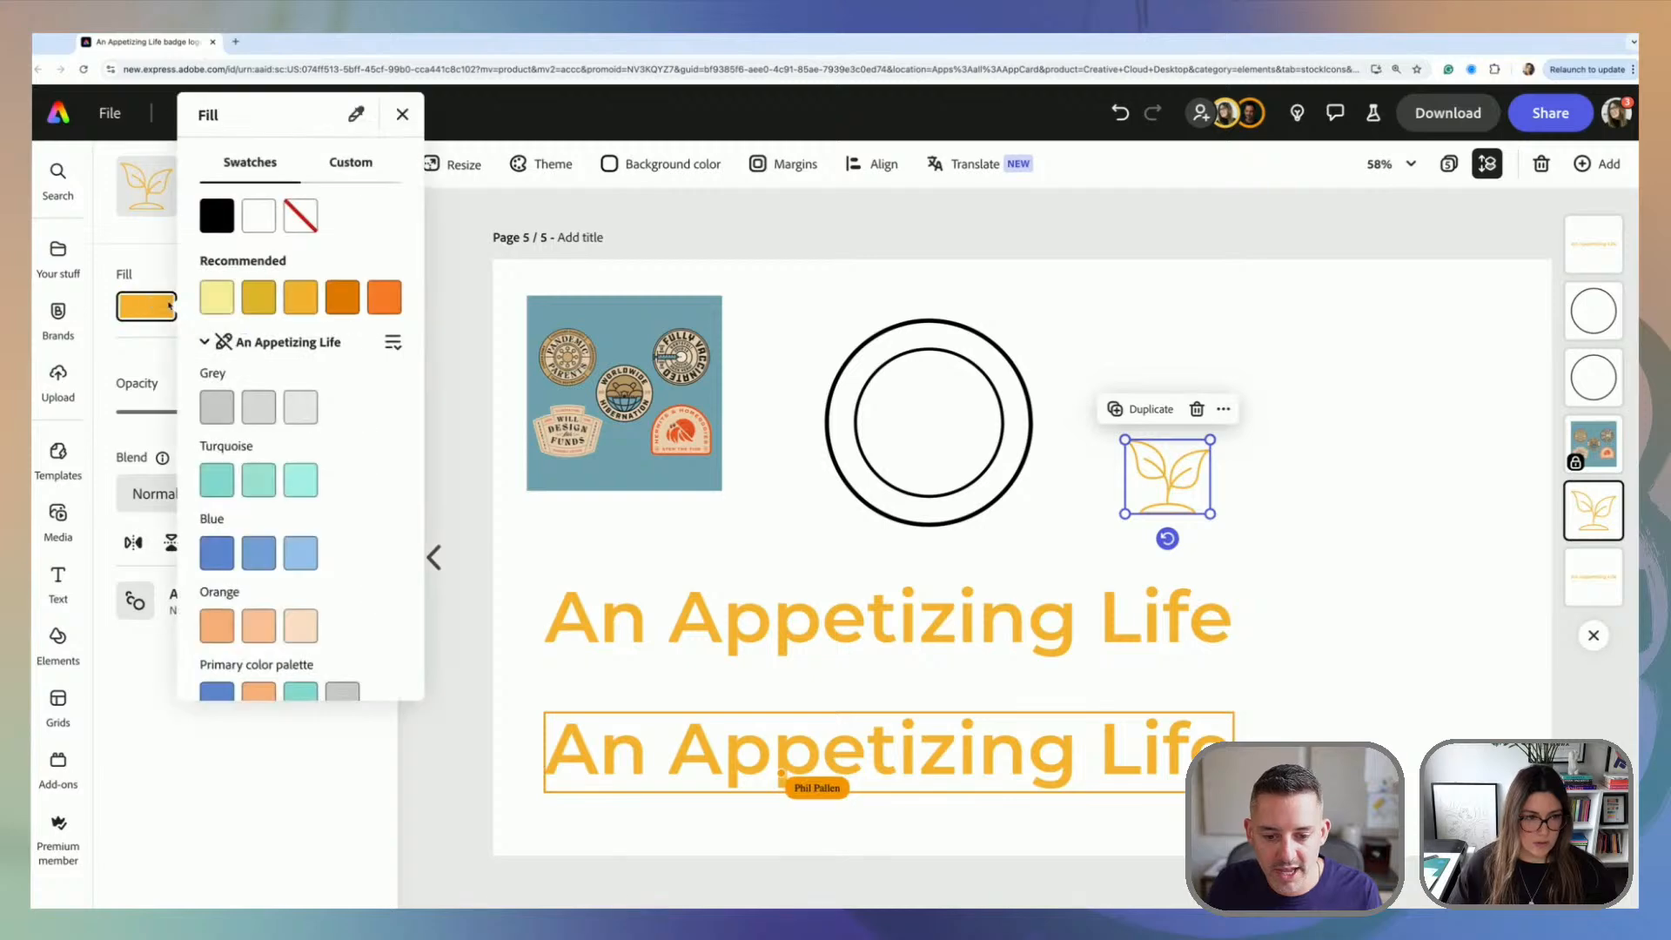
left_click(343, 300)
left_click(1196, 483)
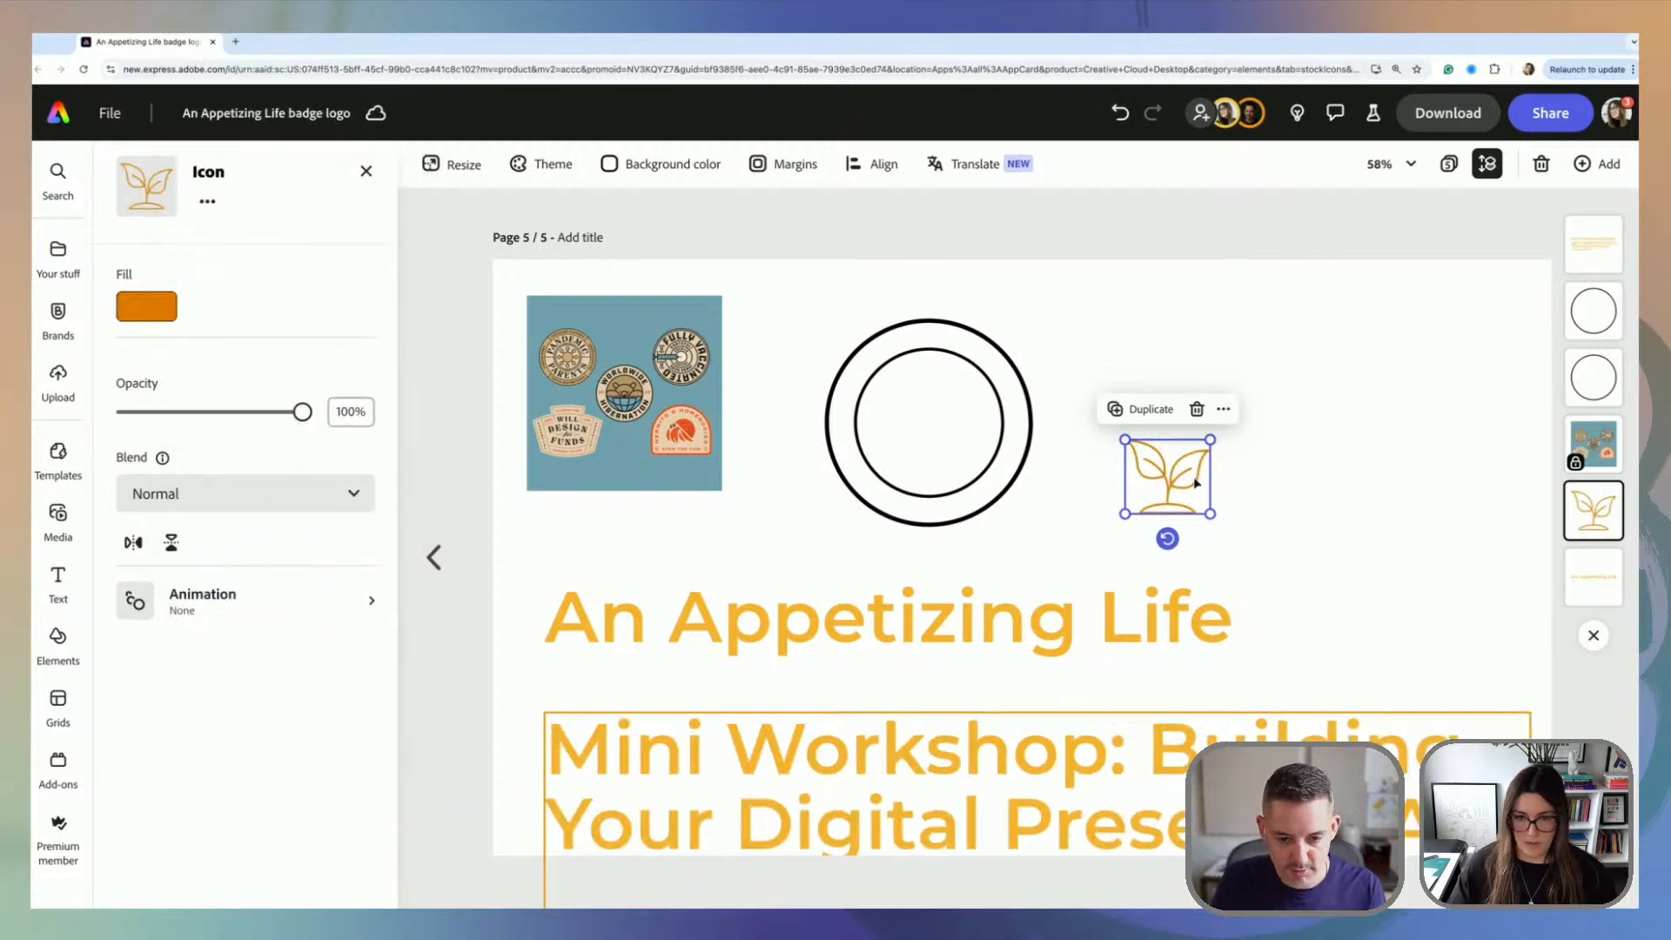
Step: Try the orange color palette from the An Appetizing Life brand on the page and undo it
left_click(57, 313)
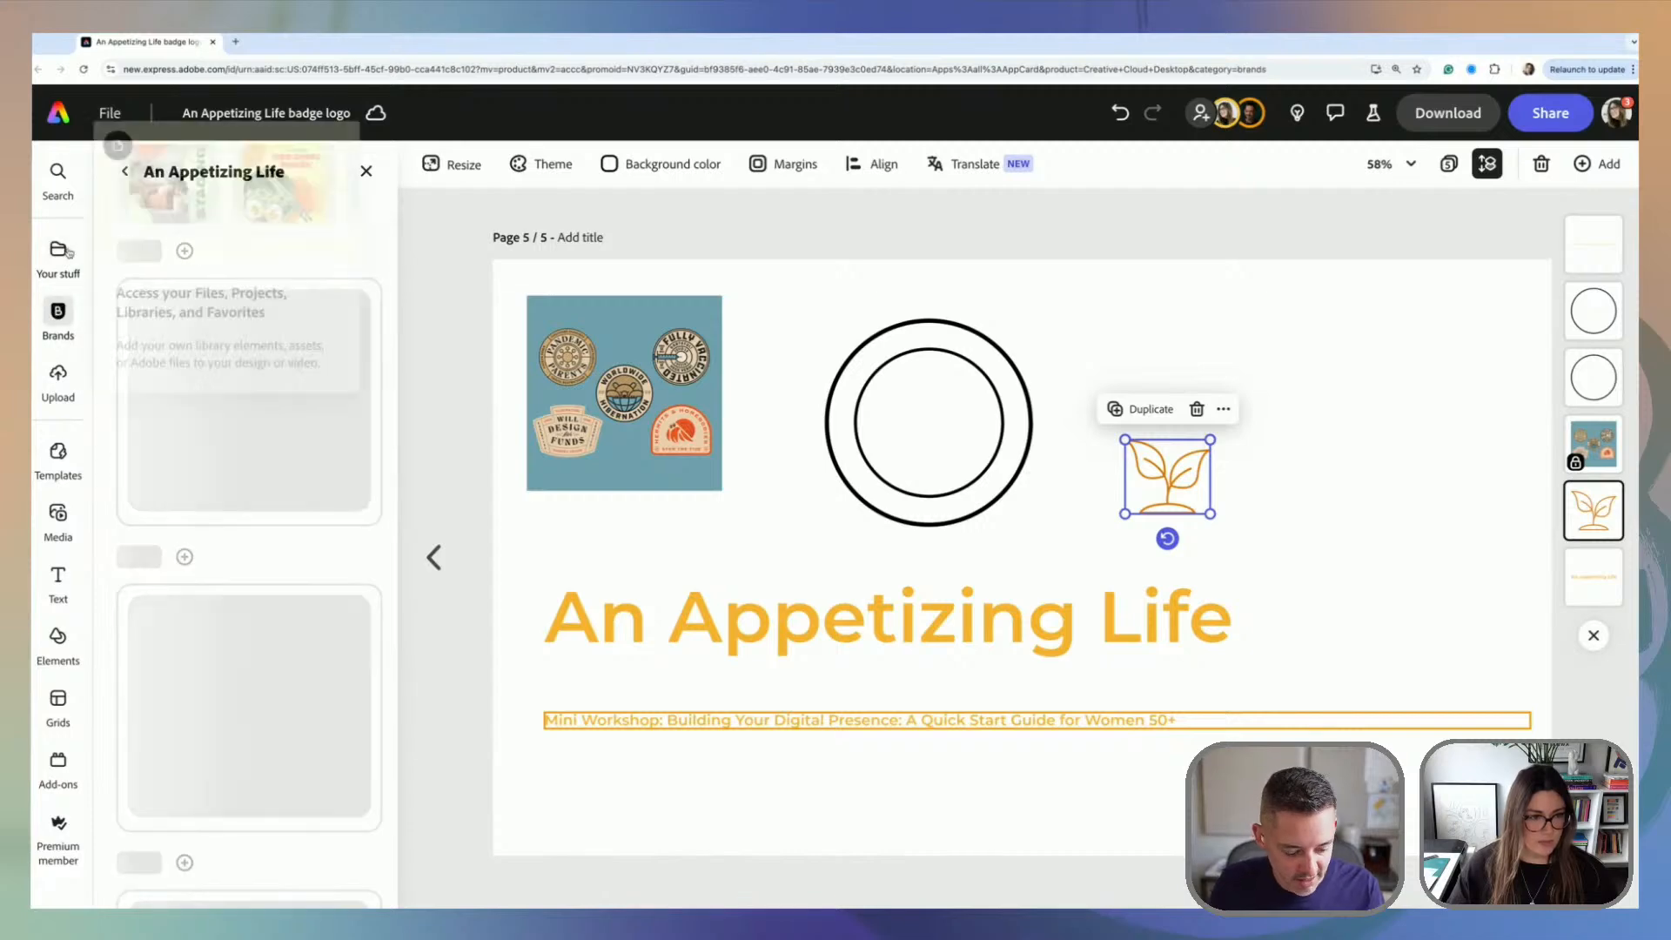
scroll(353, 438, "down", 5)
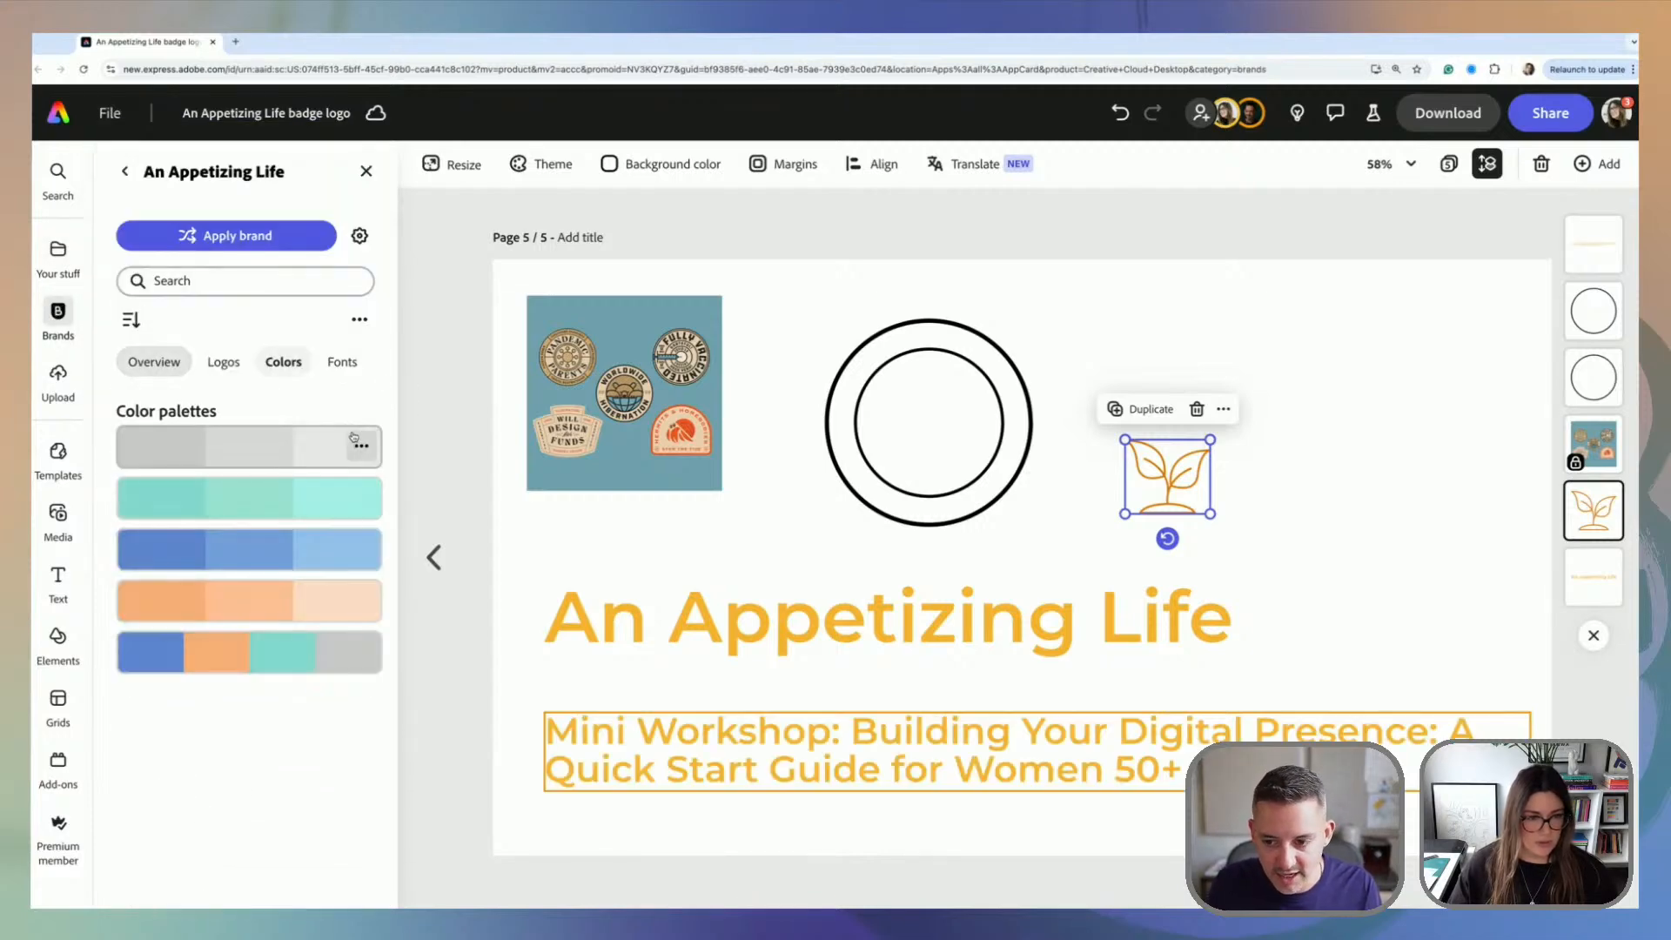
left_click(181, 608)
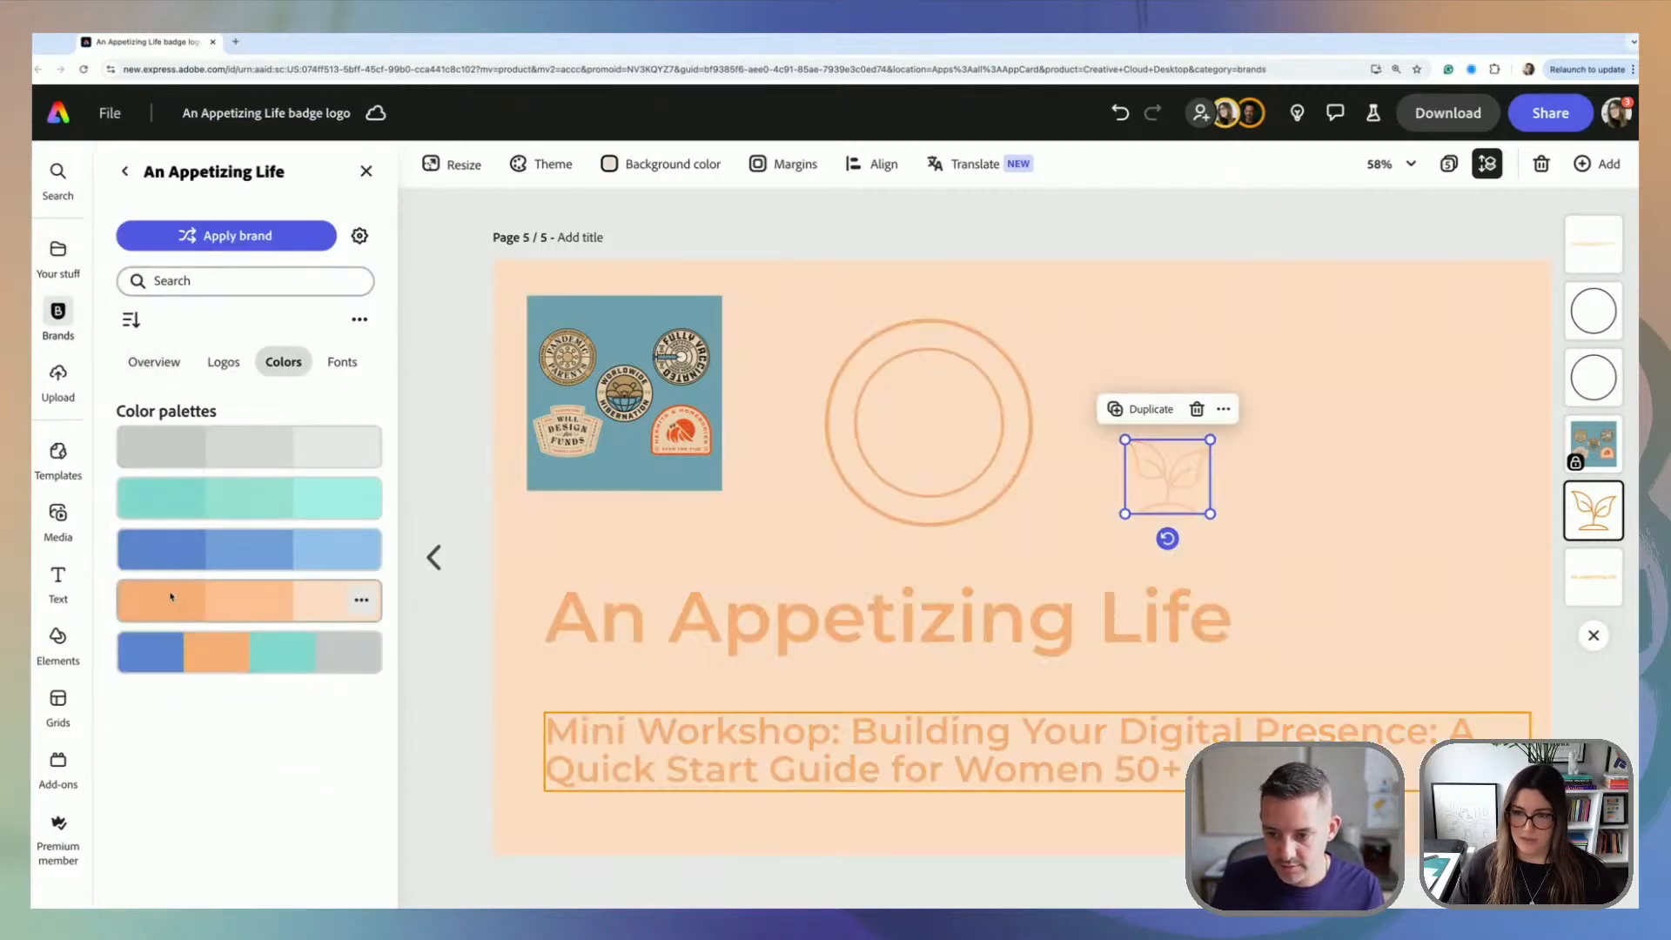
key("super+z")
left_click(1155, 507)
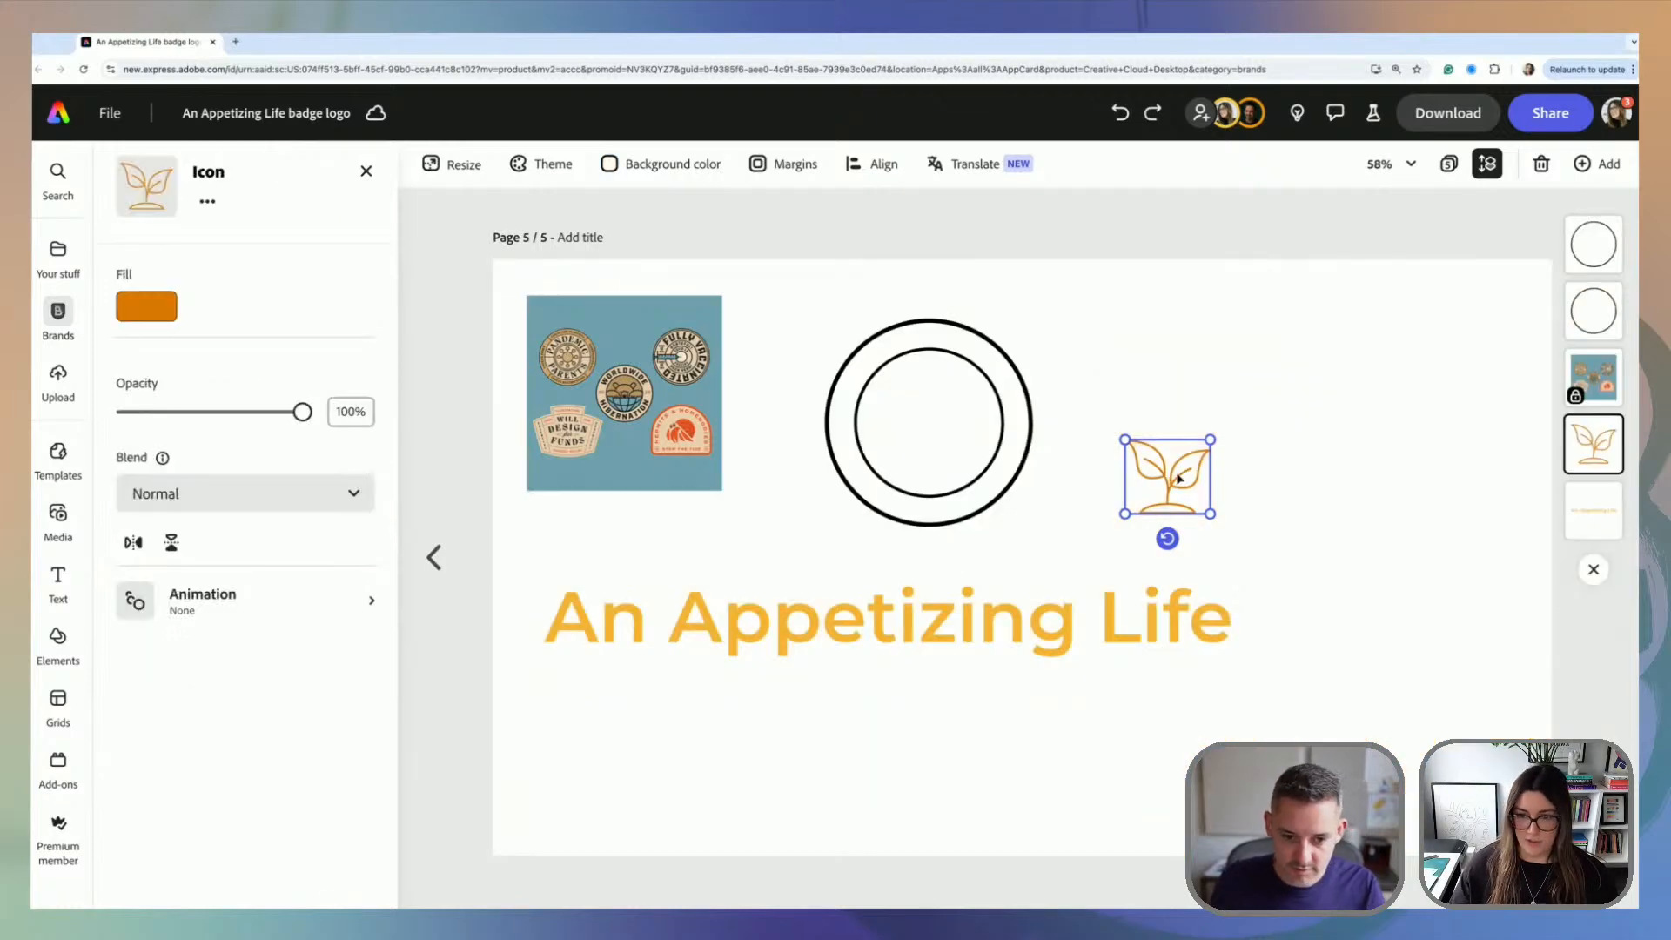
Step: Fill the sprout icon with the darkest swatch of the brand's Orange palette
left_click(145, 315)
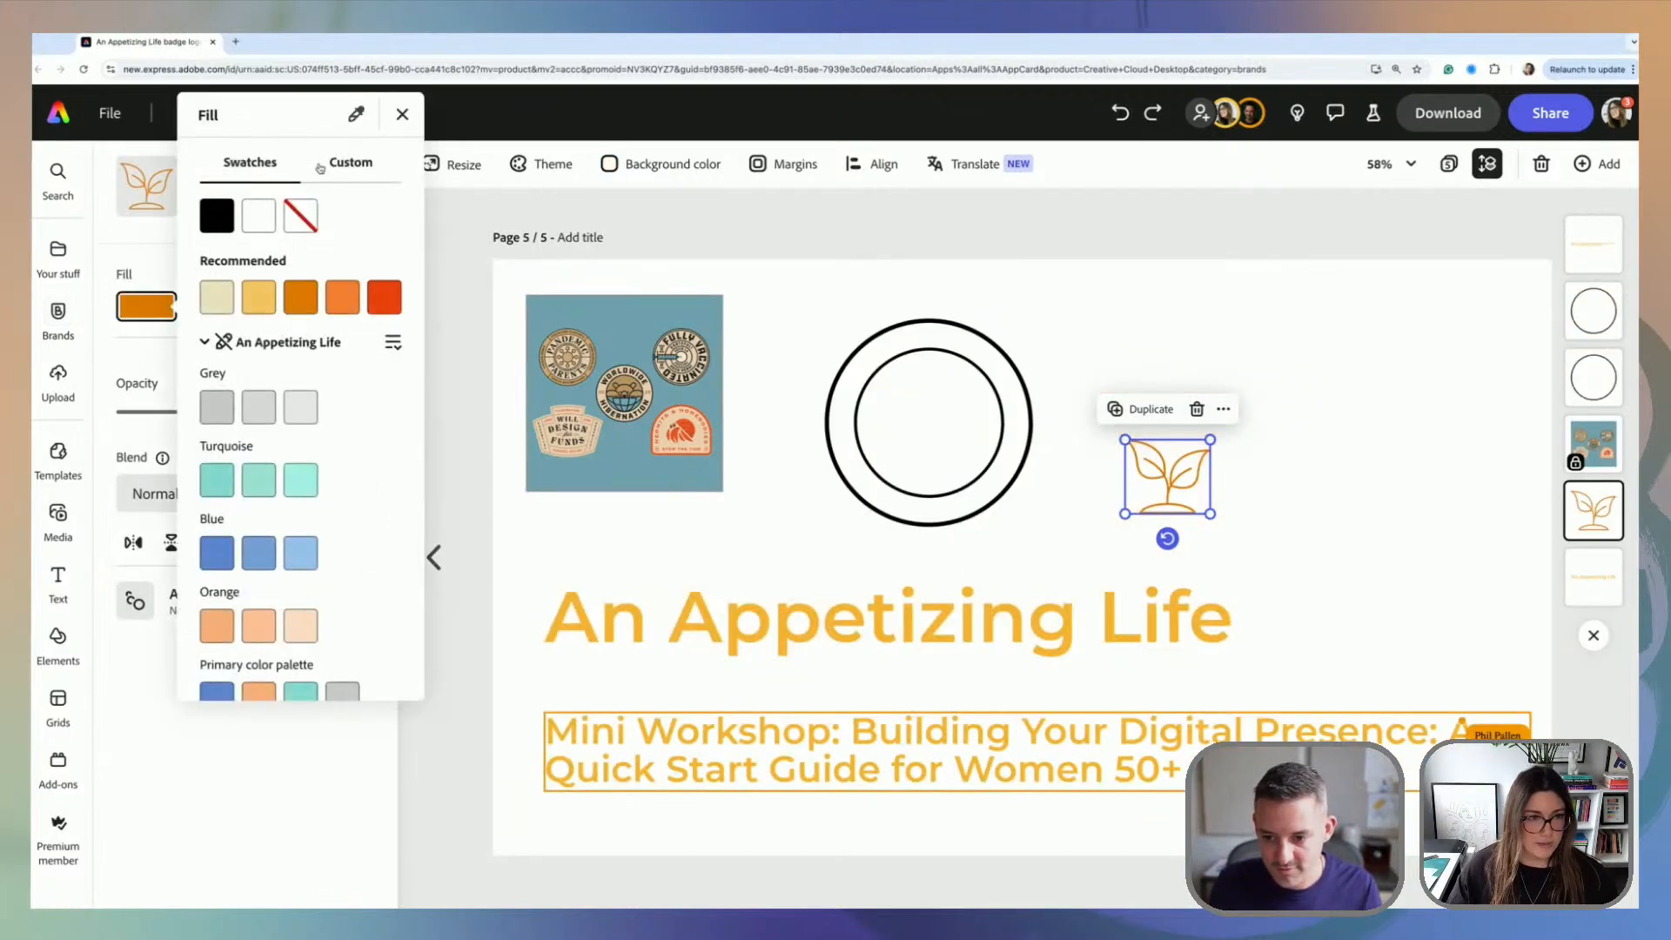
scroll(261, 396, "down", 2)
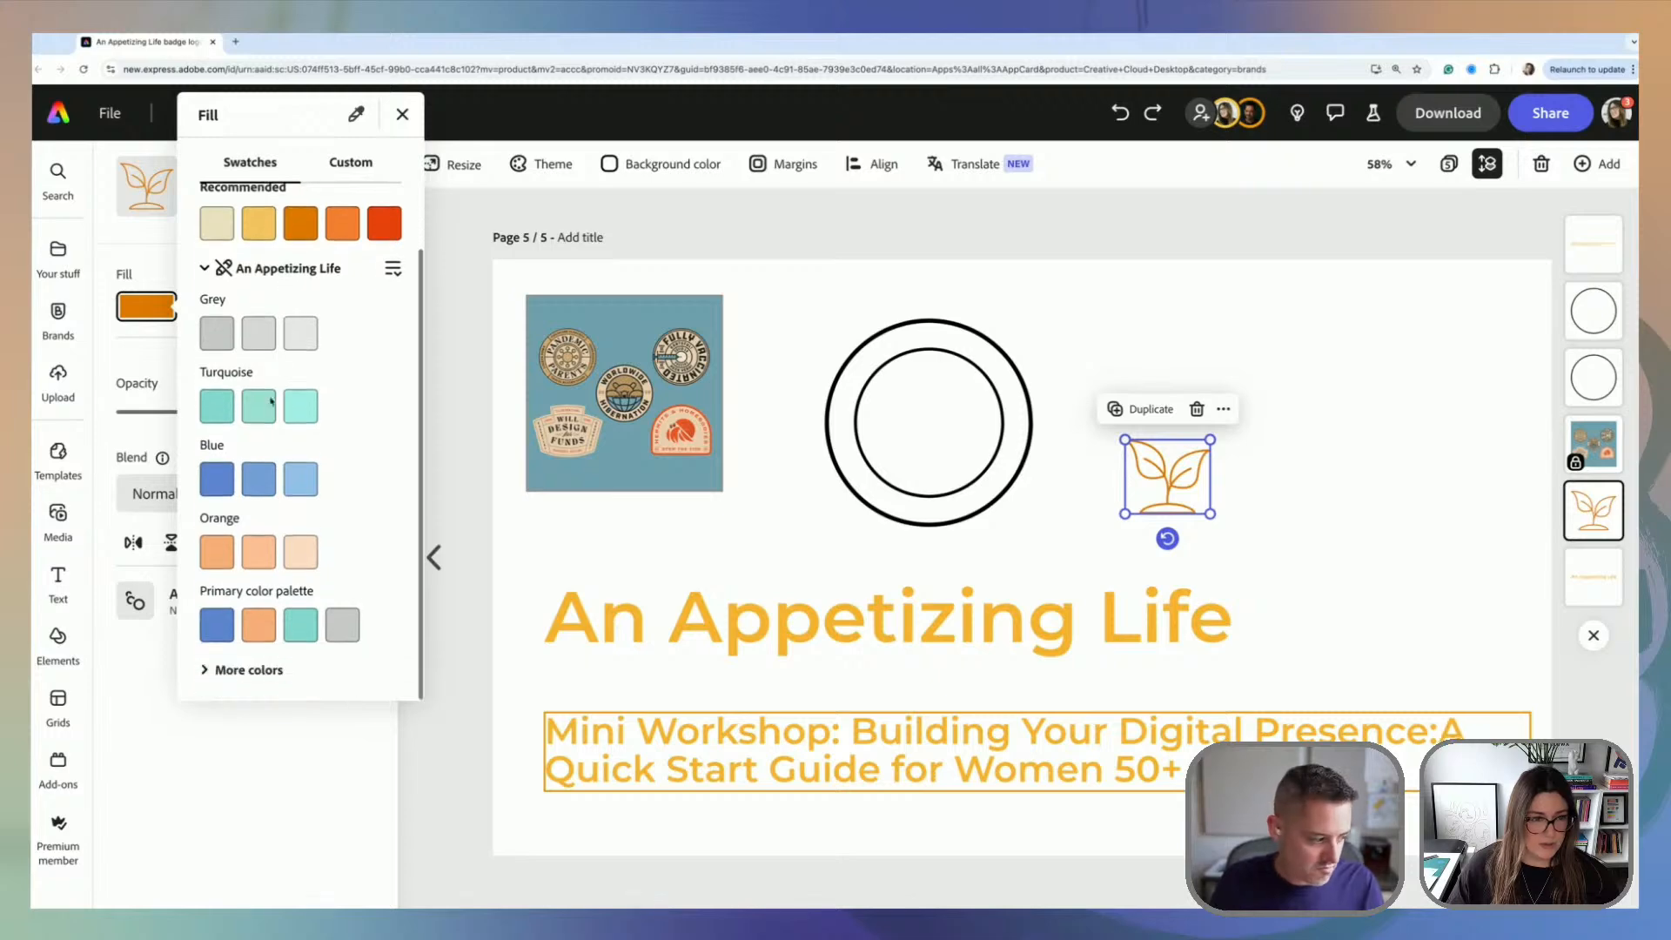
left_click(214, 554)
left_click(1077, 329)
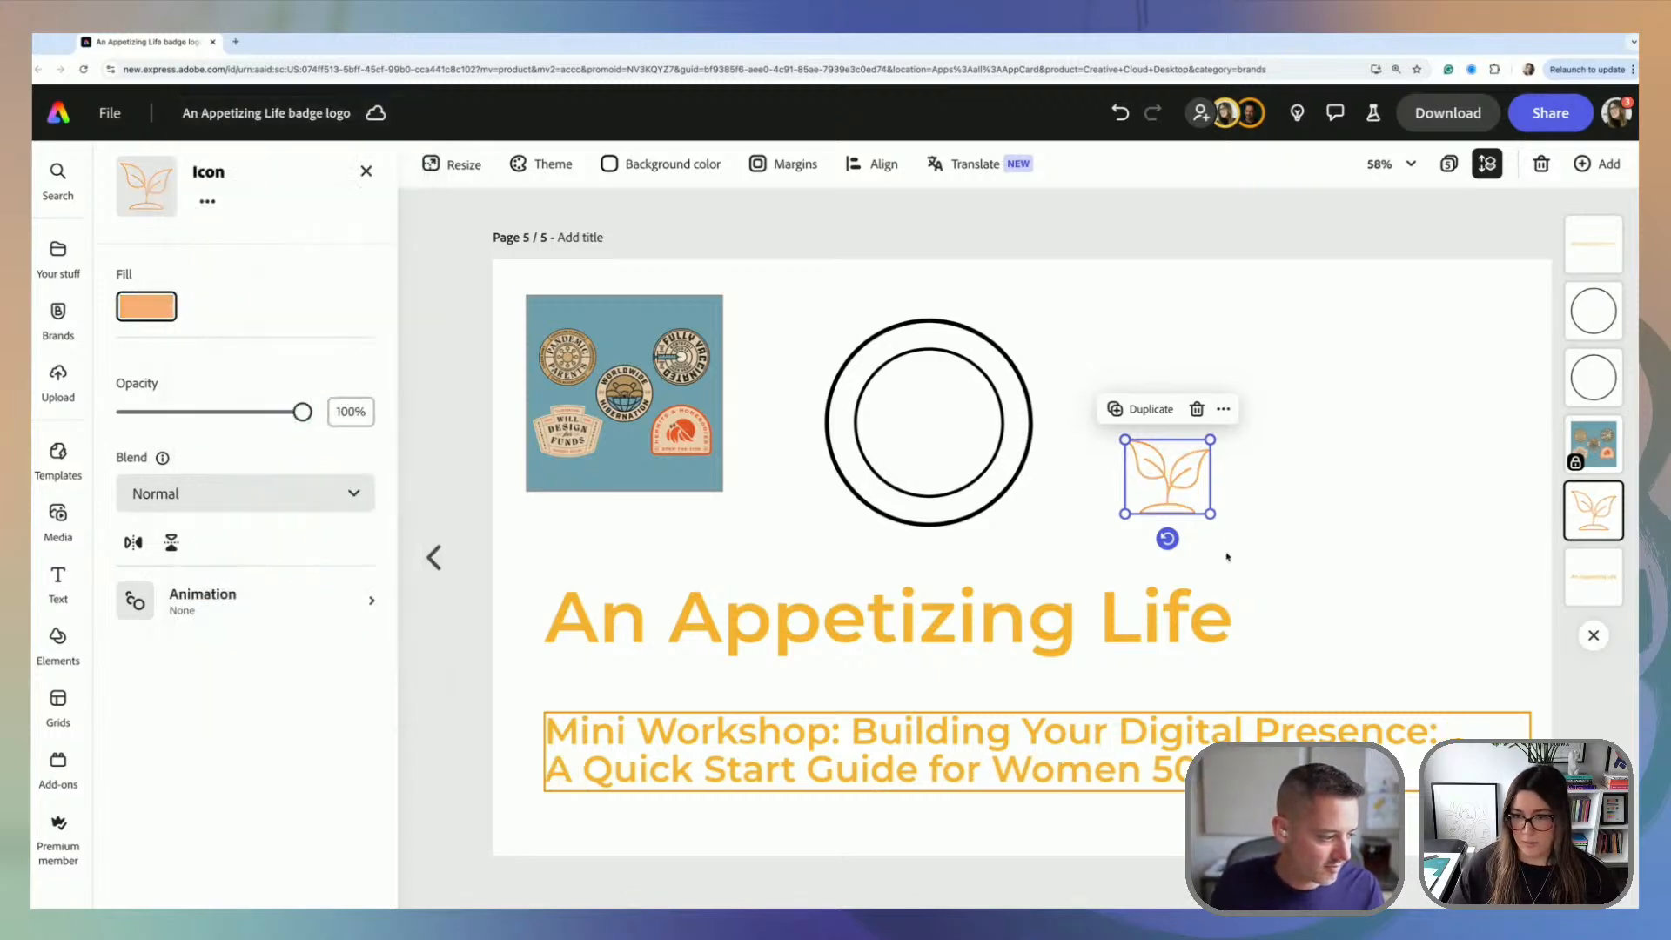
Step: Move the sprout icon into the center of the two circles
left_click(1227, 558)
left_click_drag(1192, 482, 952, 427)
left_click(1117, 446)
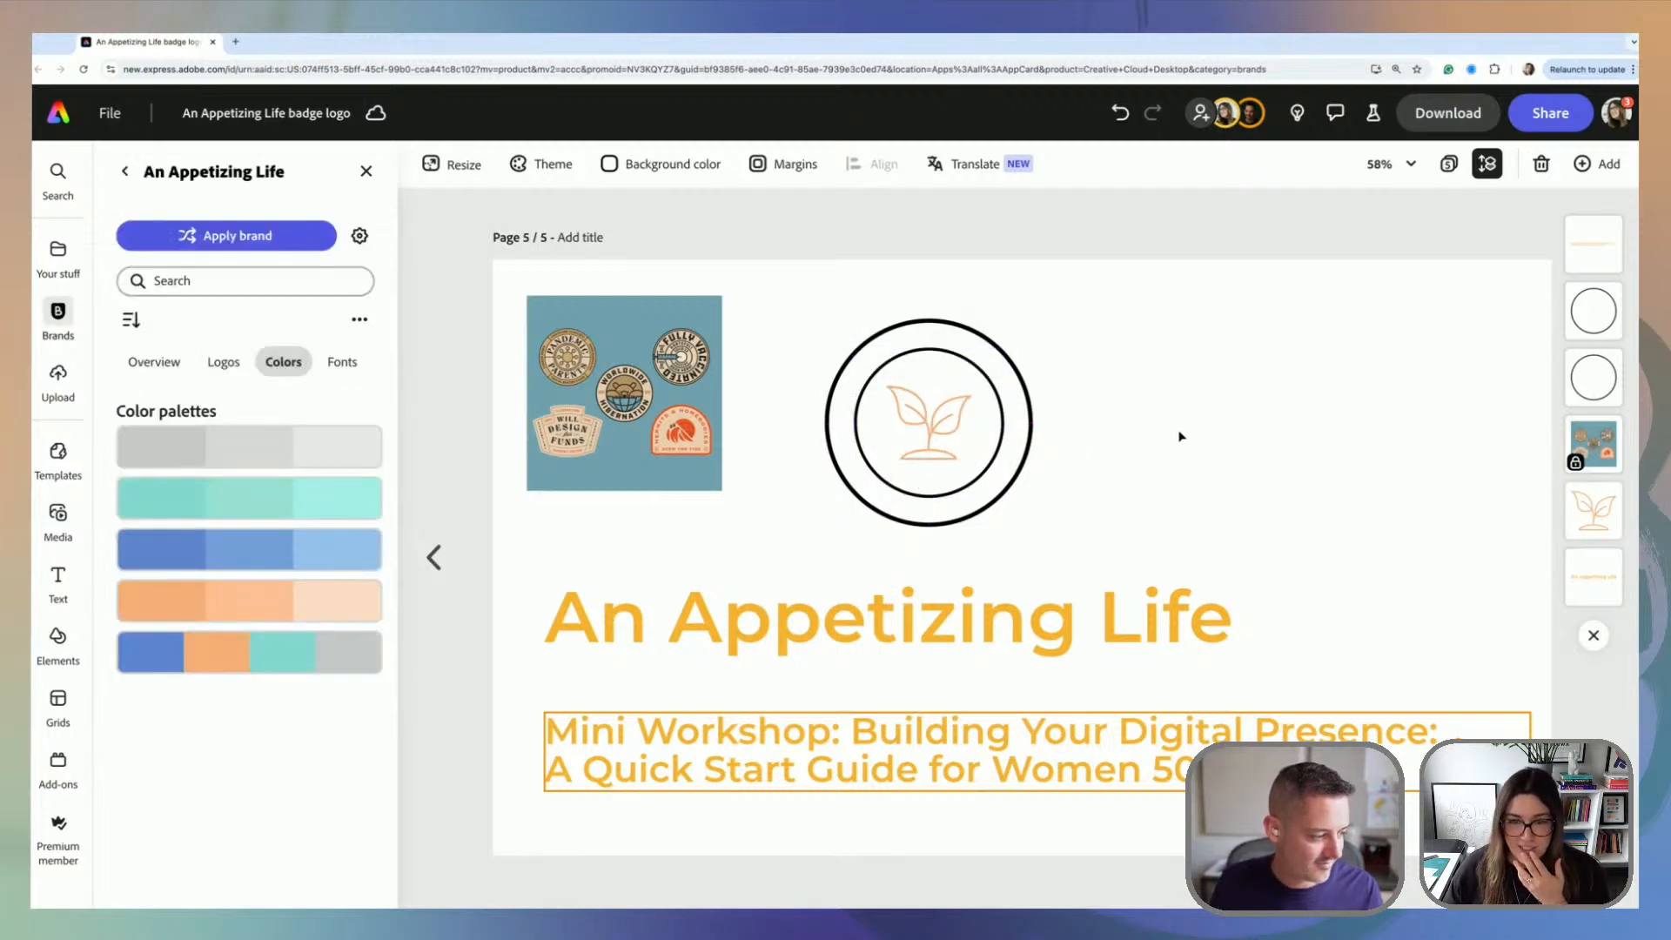
Step: Fill the inner circle outline with the turquoise #87D8D2 from the brand's primary color palette
left_click(992, 390)
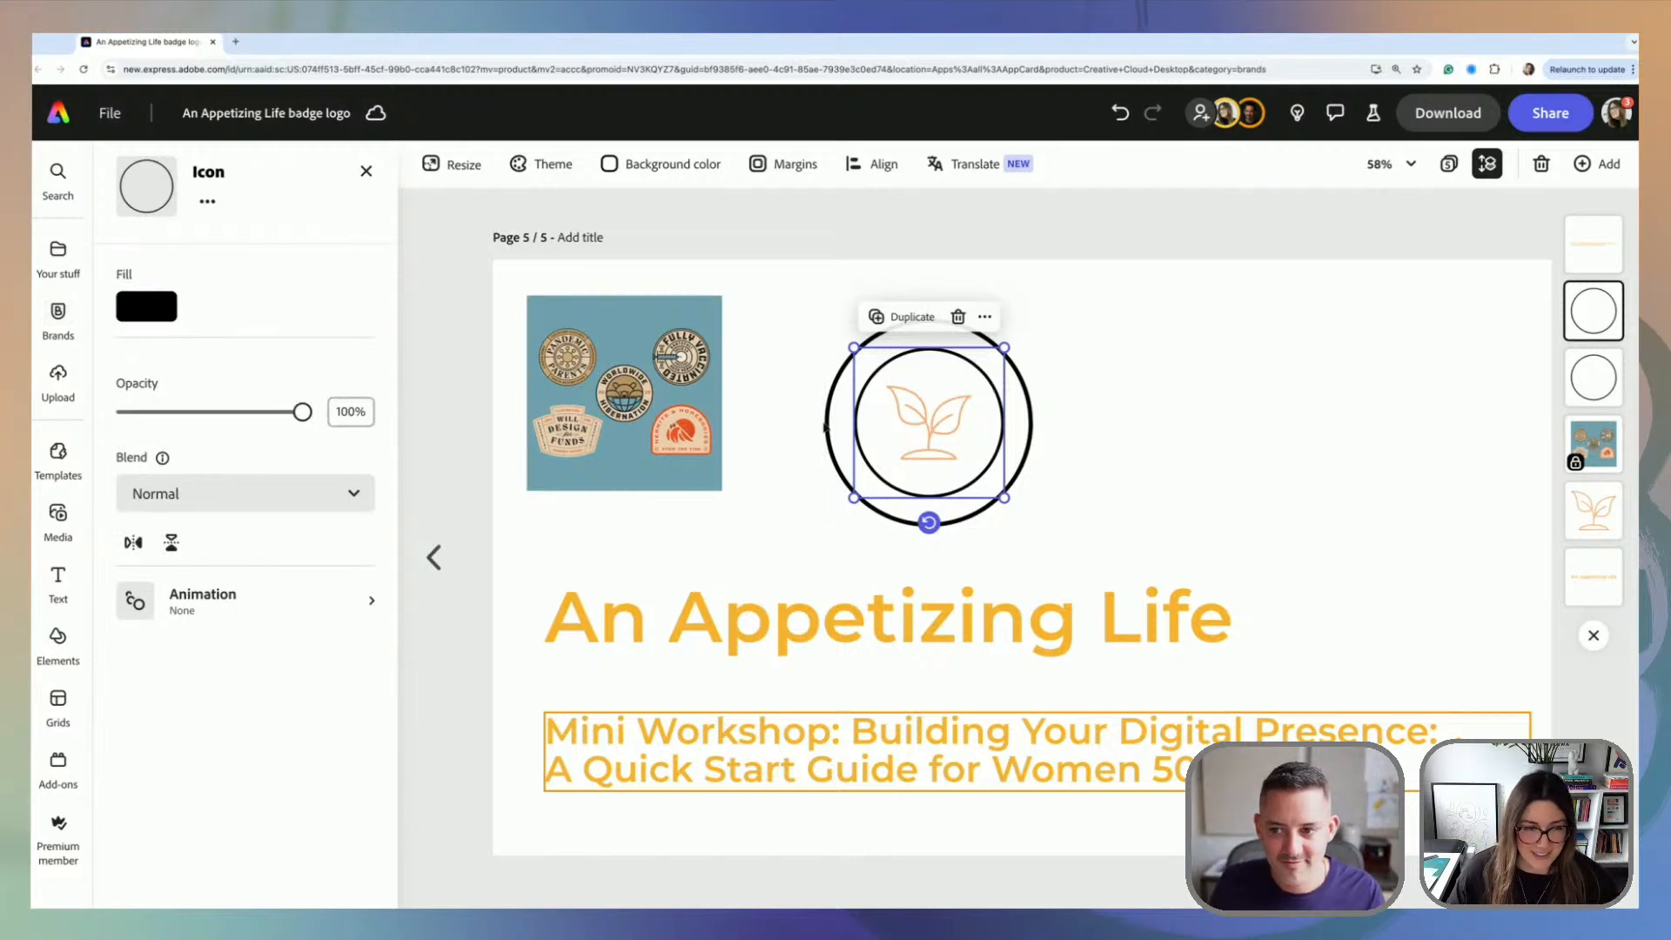
left_click(146, 307)
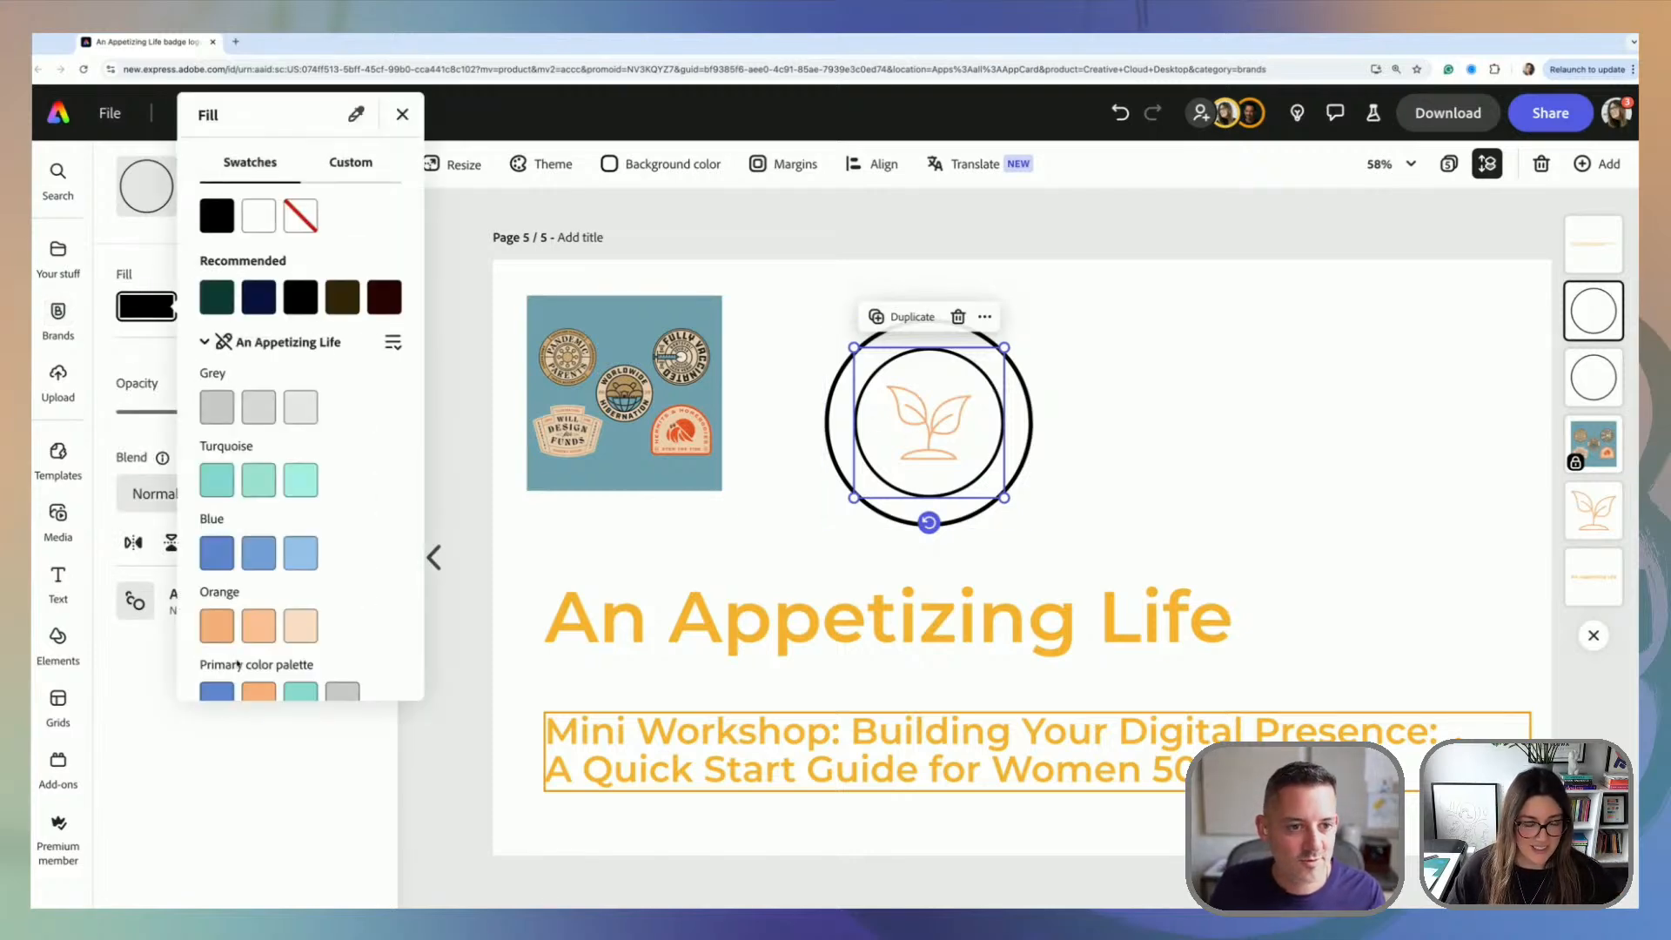
scroll(253, 652, "down", 2)
left_click(301, 626)
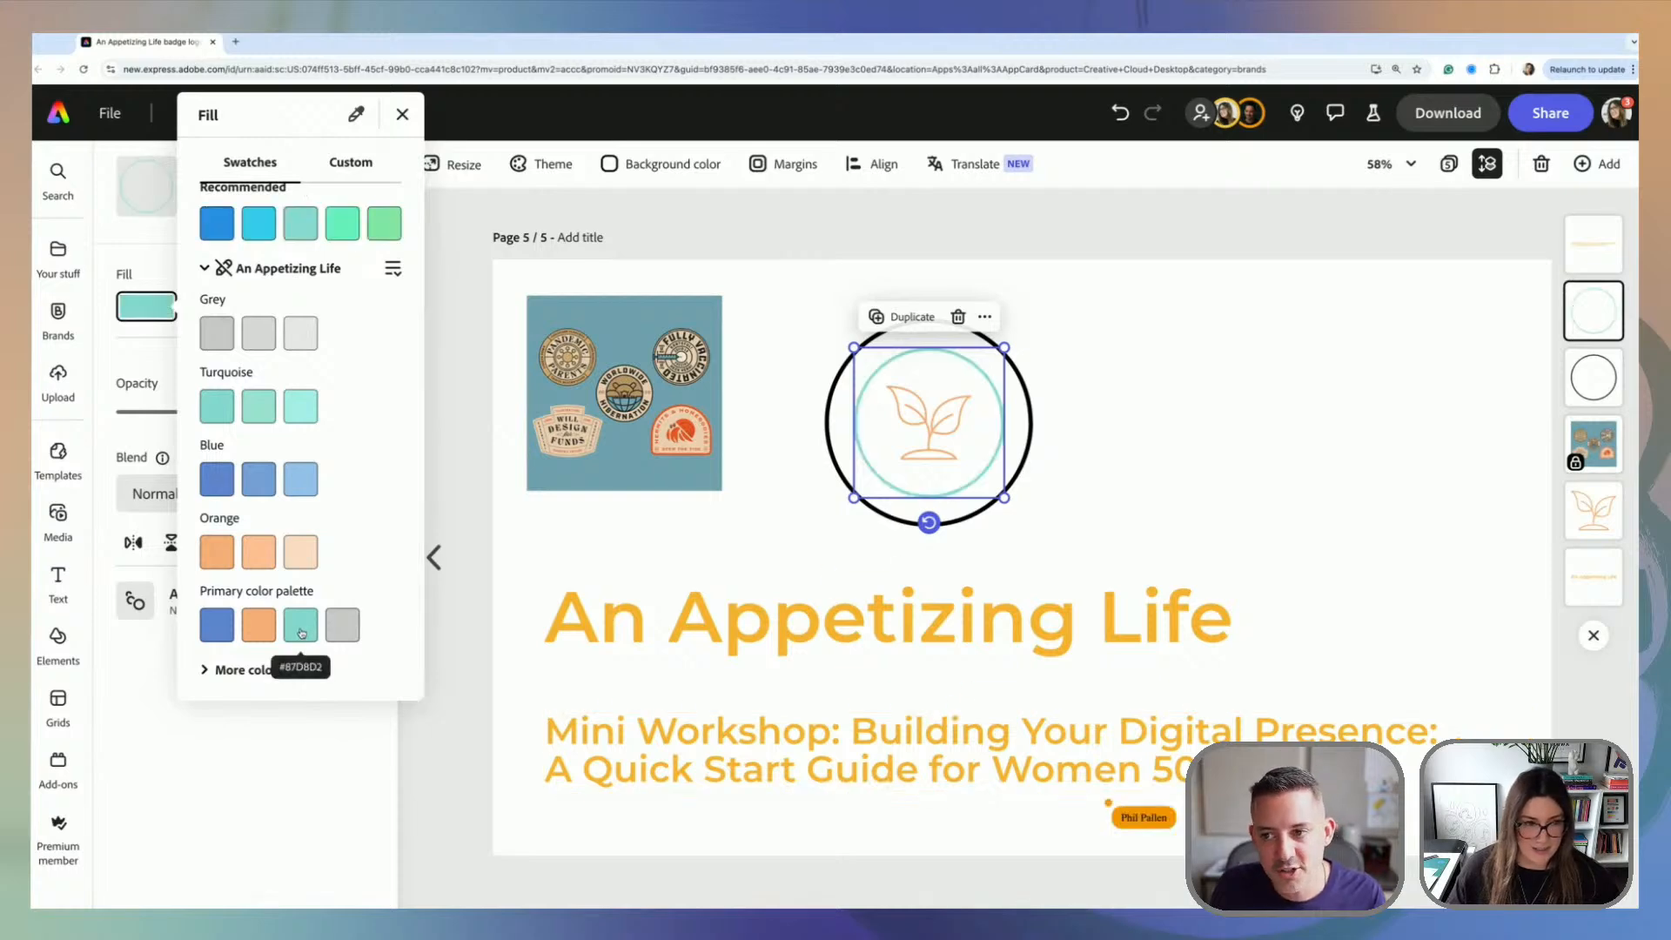
left_click(146, 260)
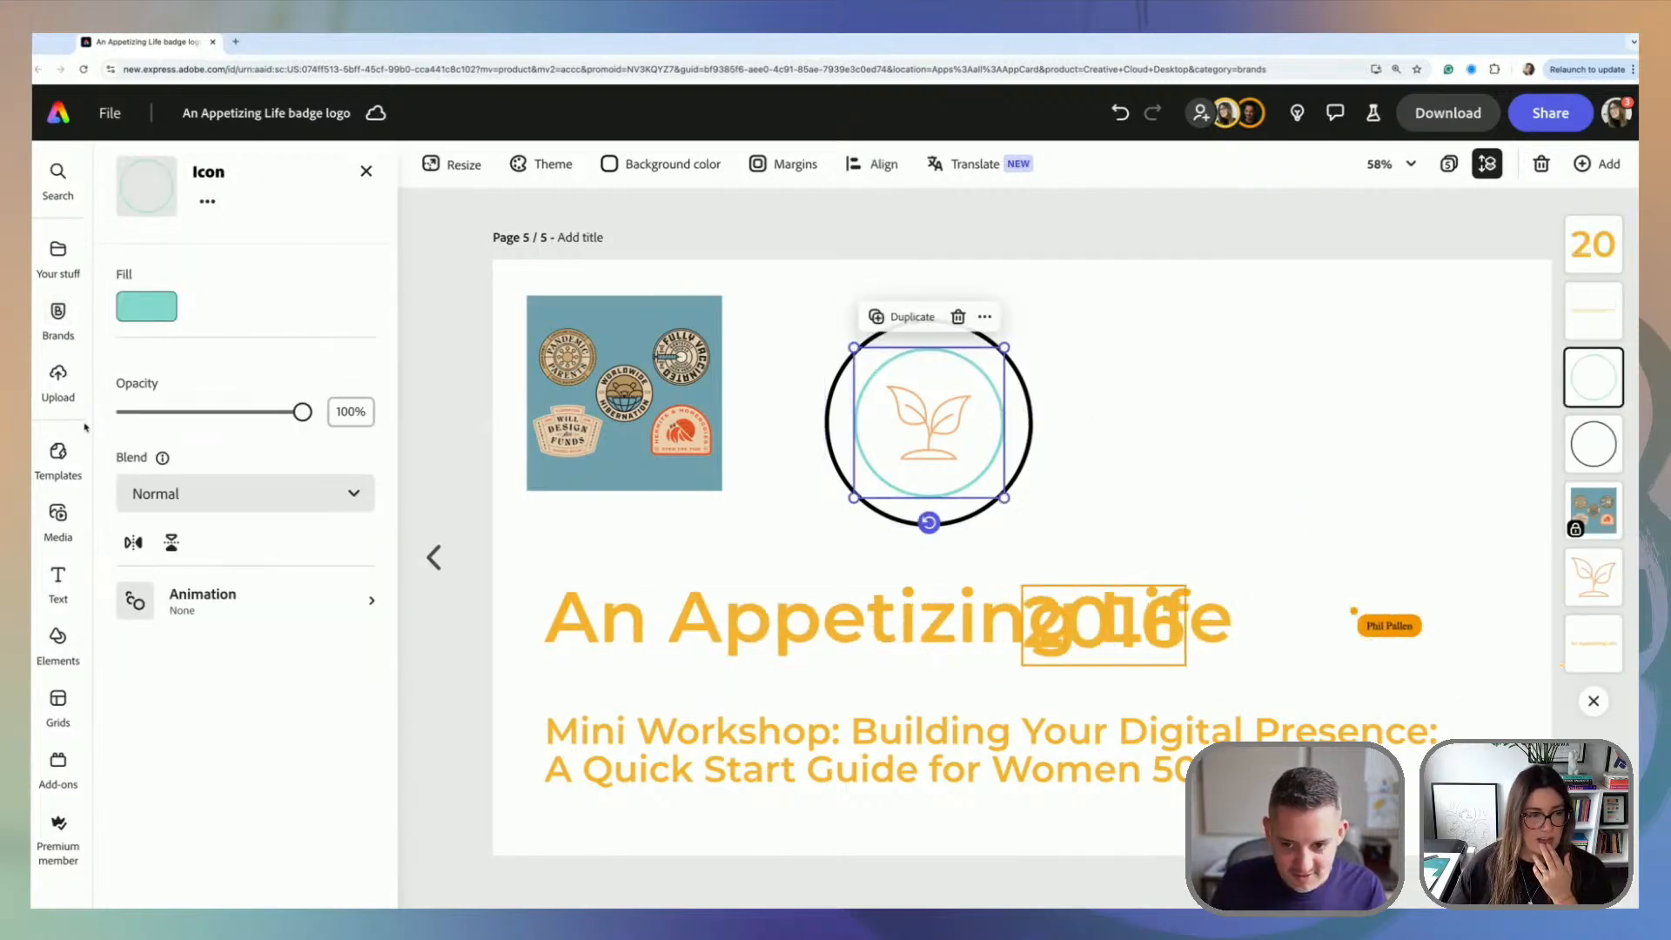
Step: Replace the inner circle outline with a solid turquoise circle shape of about the same size inside the outer ring
left_click(58, 642)
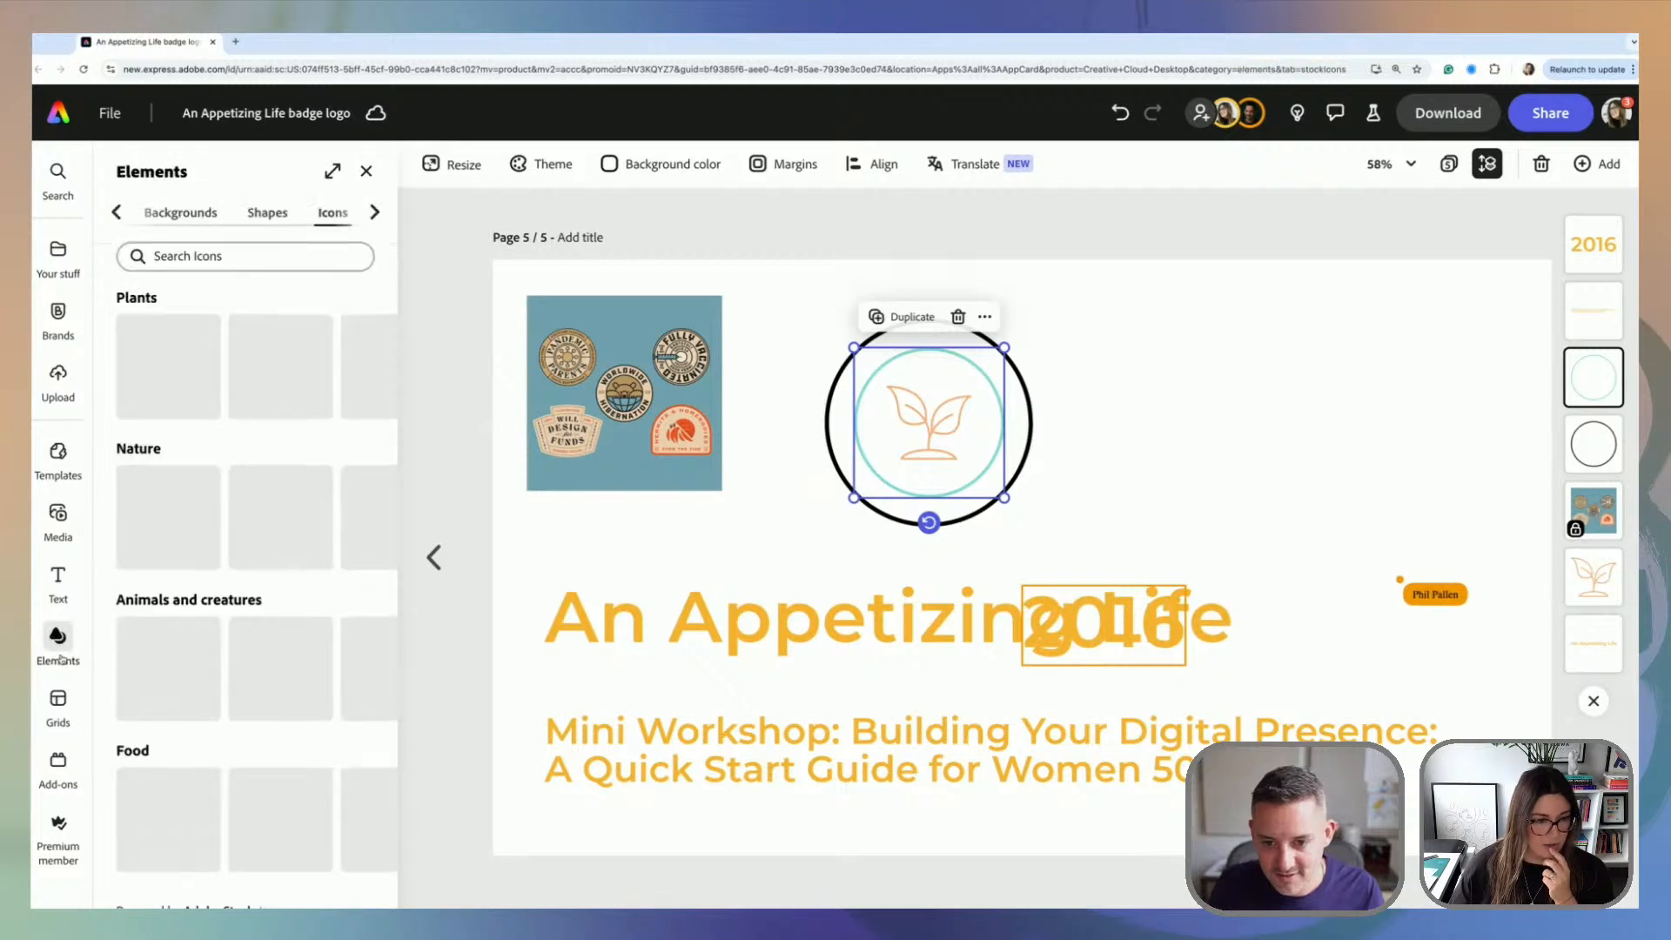
left_click(261, 213)
left_click(166, 373)
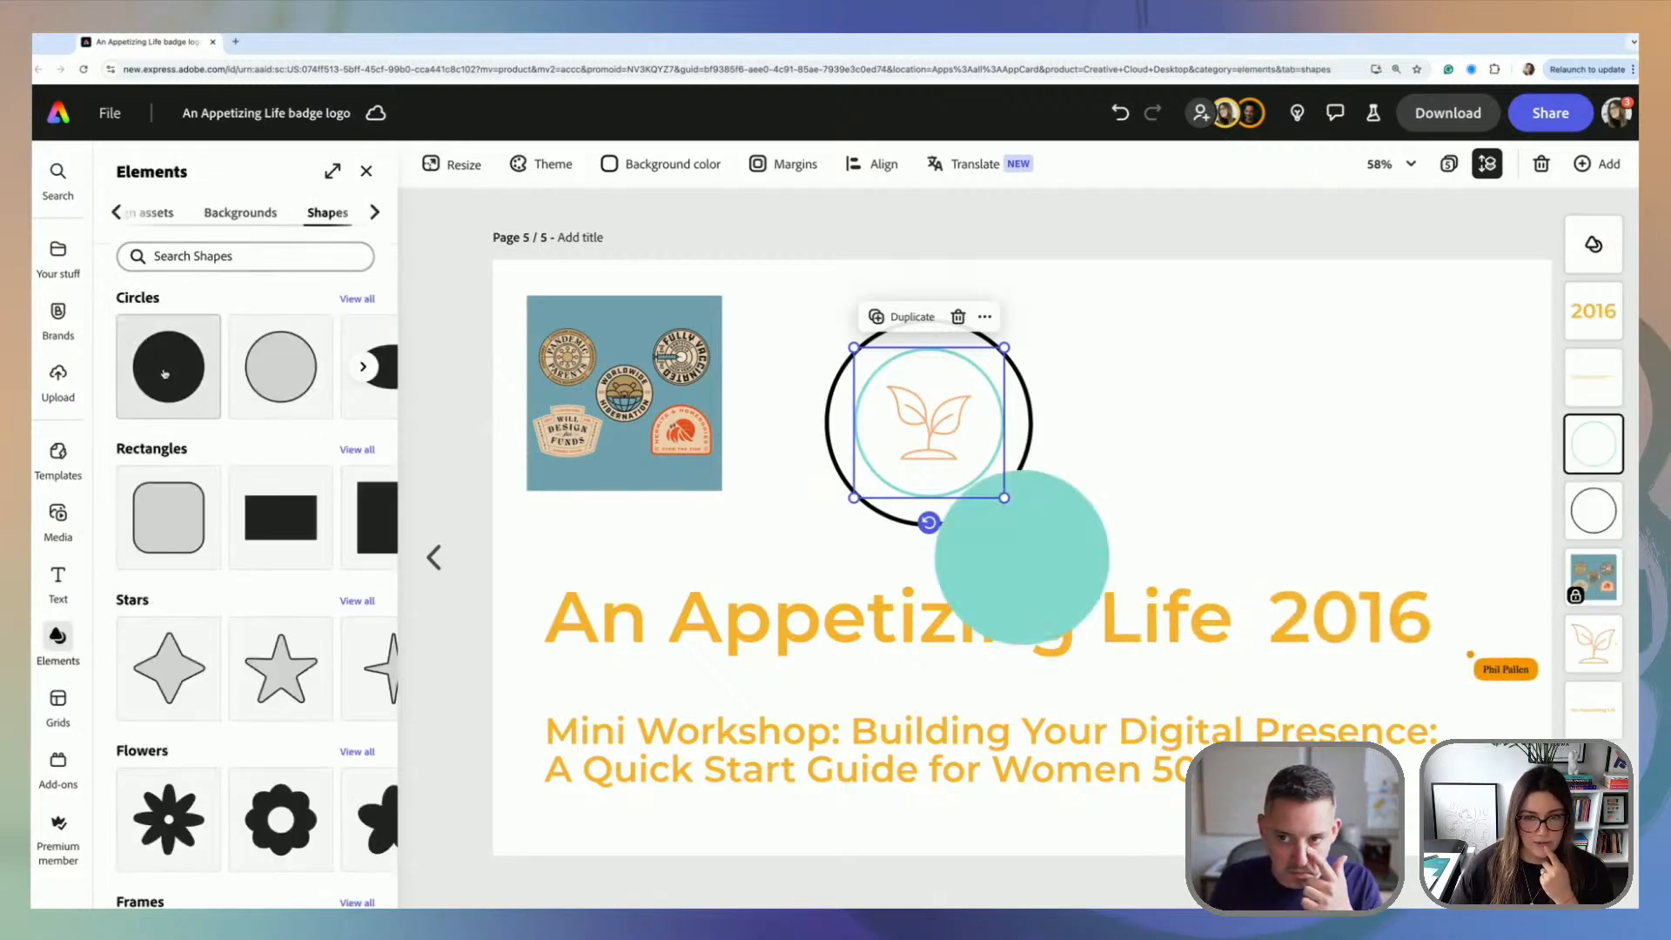
left_click_drag(1011, 586, 951, 436)
left_click(1002, 424)
left_click(1037, 421)
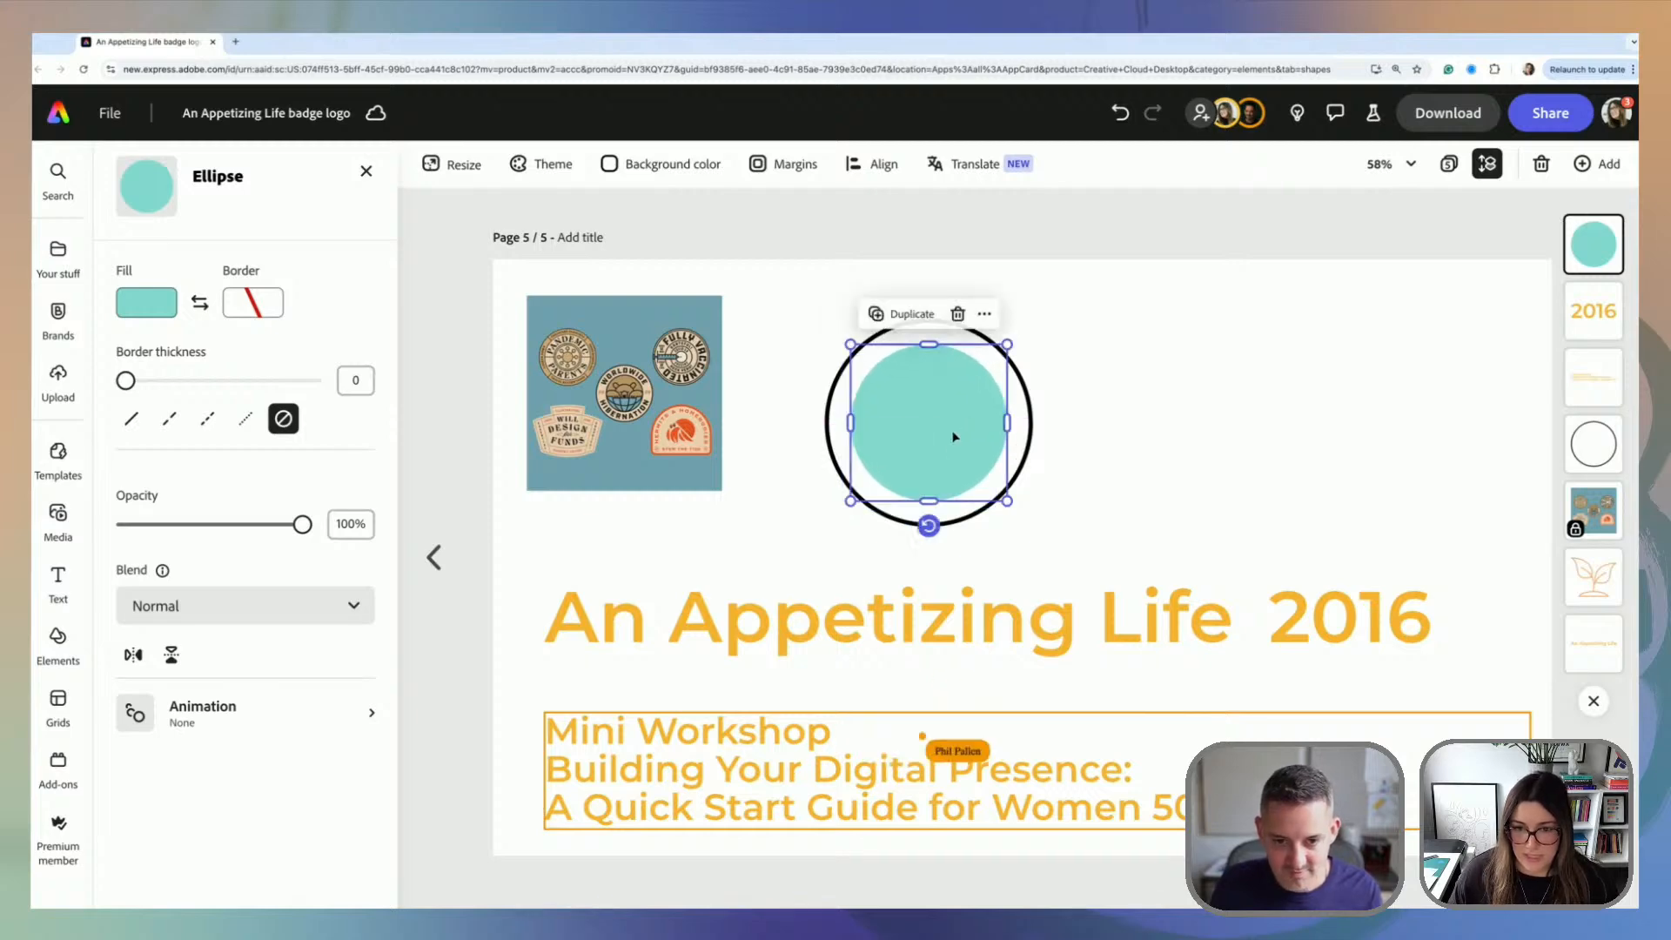
Step: Move the solid turquoise circle below the sprout icon in the layer order
left_click_drag(1590, 248, 1596, 454)
left_click_drag(1596, 454, 1605, 643)
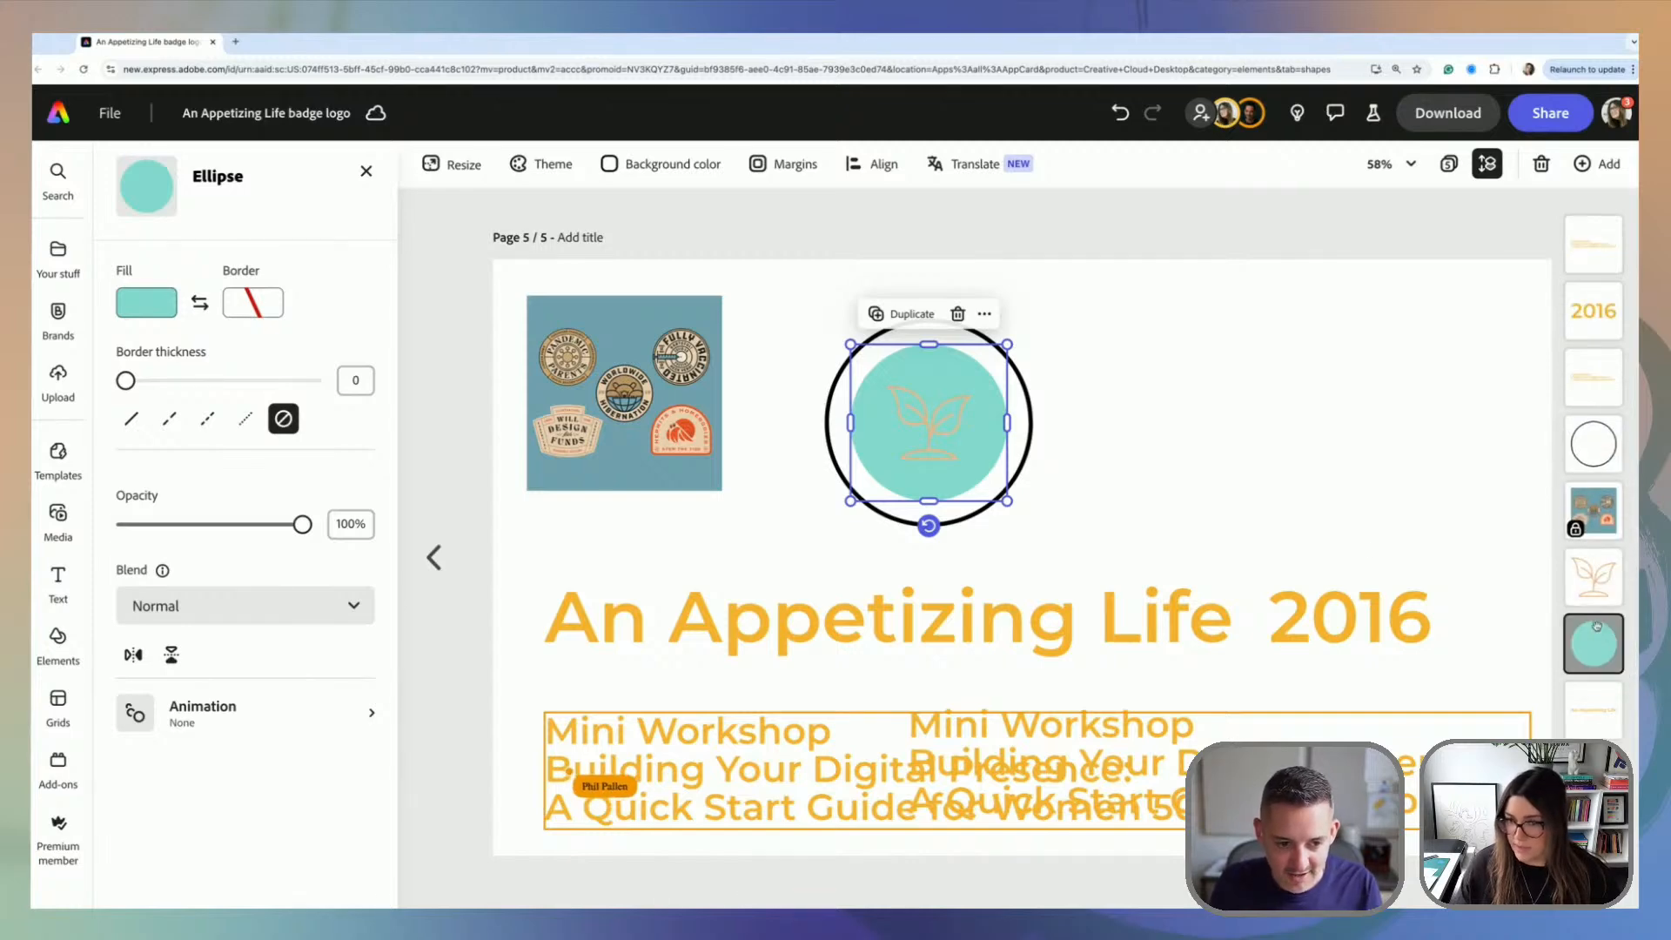
left_click(1201, 440)
left_click(939, 437)
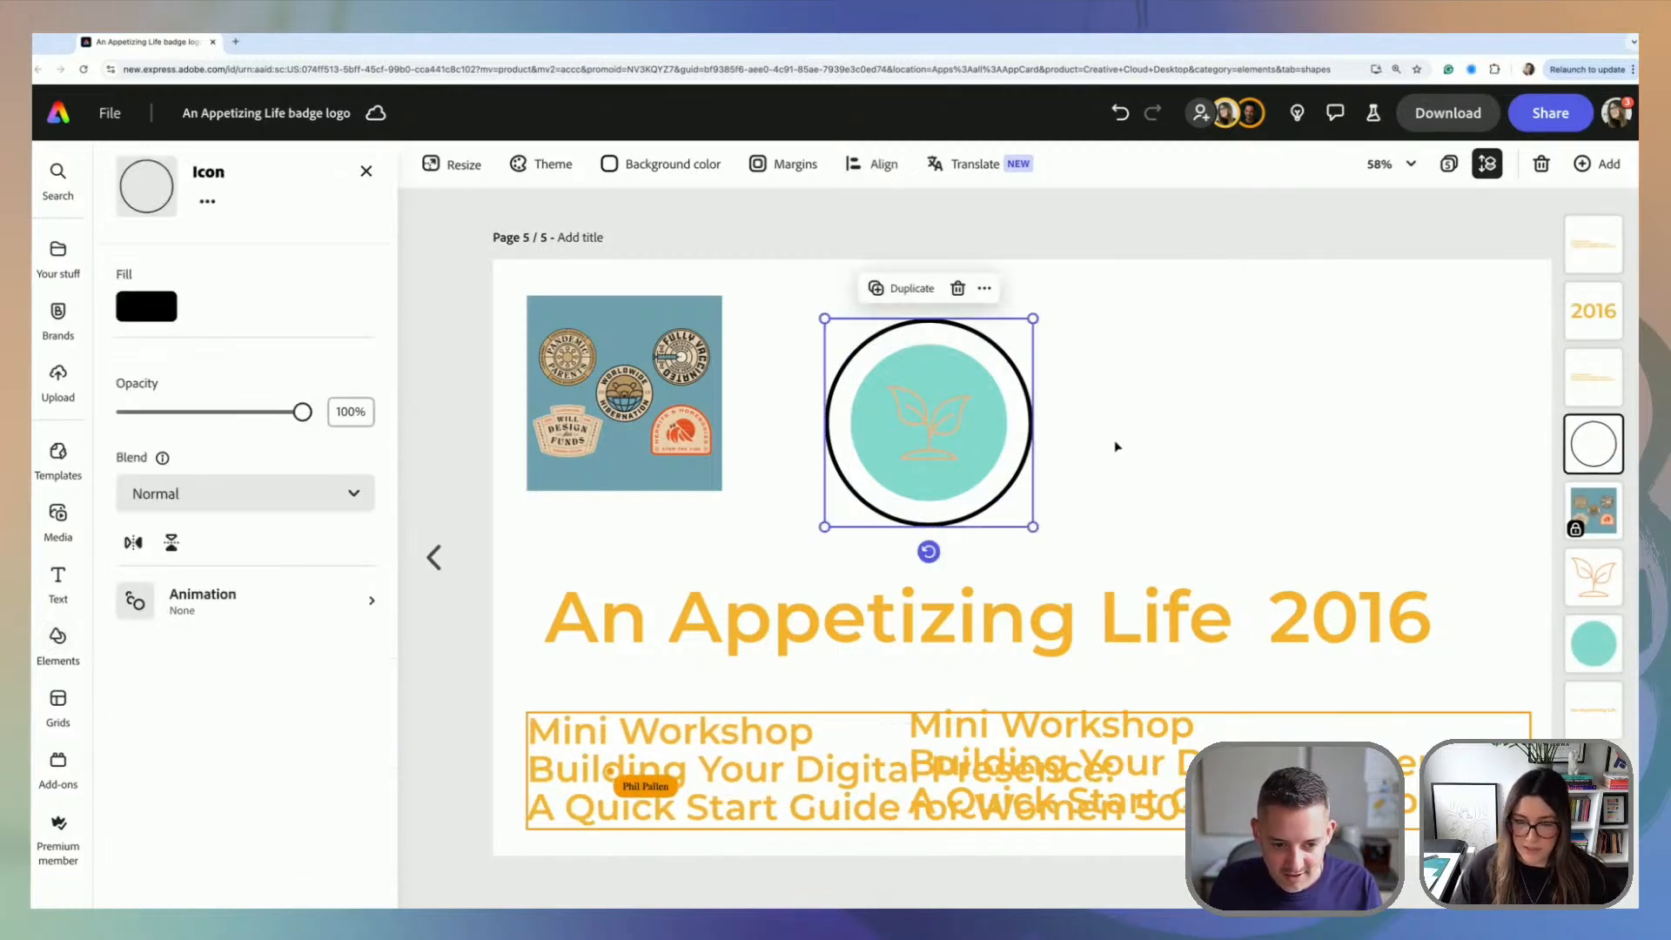
left_click(1118, 446)
Step: Fill the sprout icon with the blue from the brand's primary color palette
left_click(1587, 573)
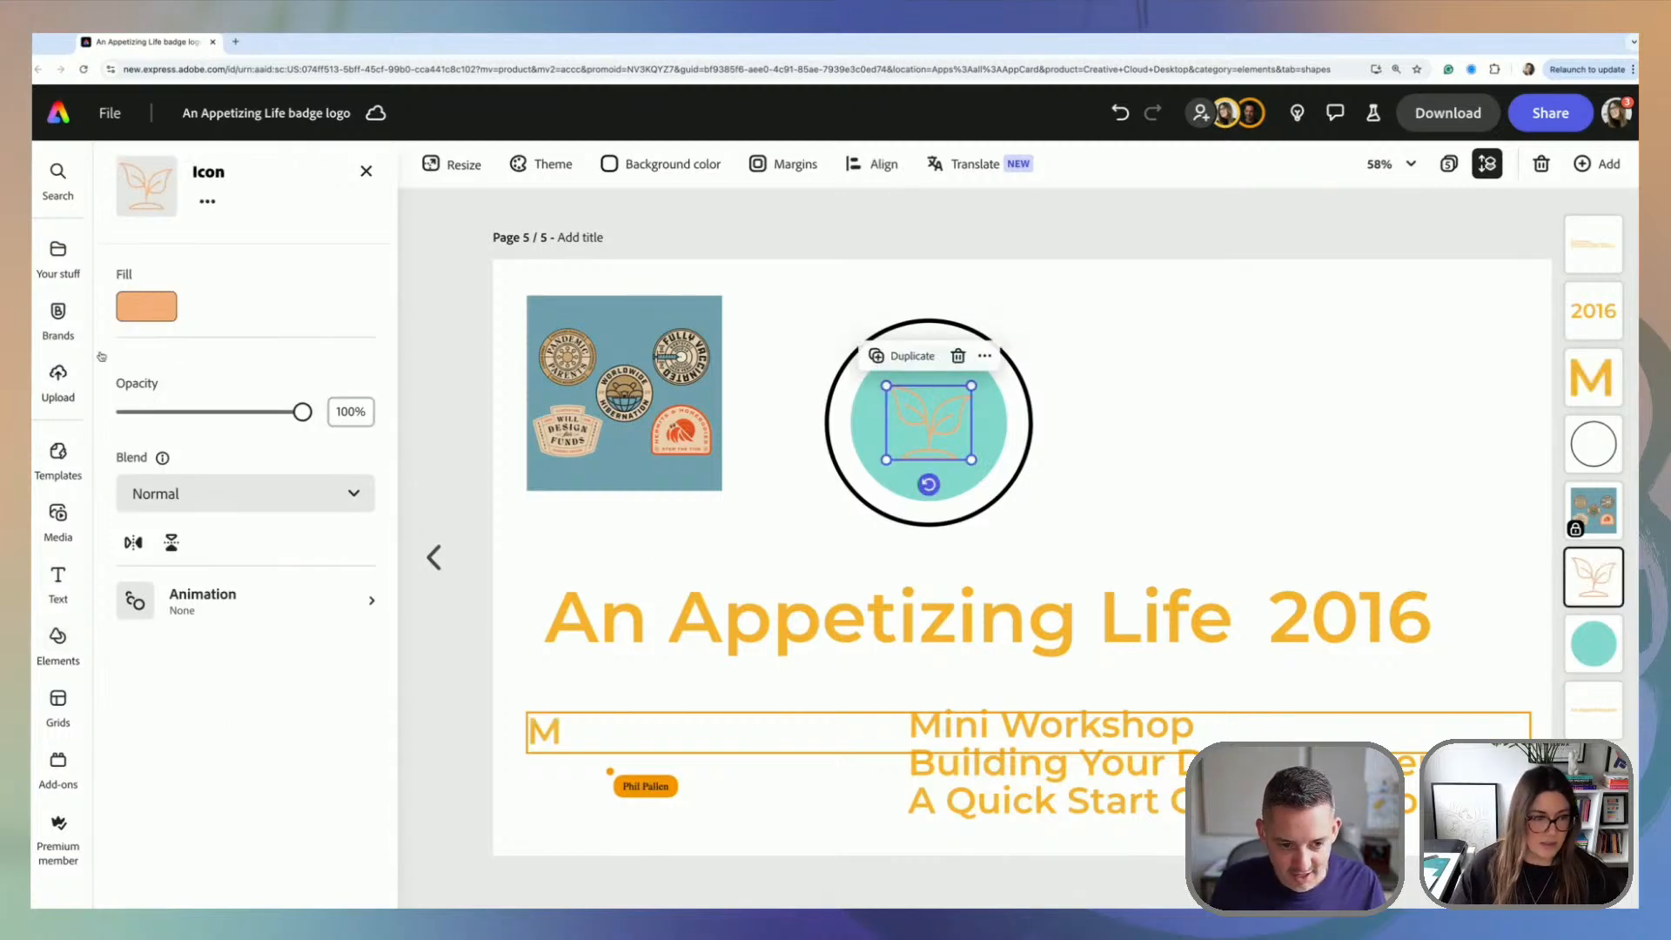
left_click(146, 306)
scroll(274, 648, "down", 1)
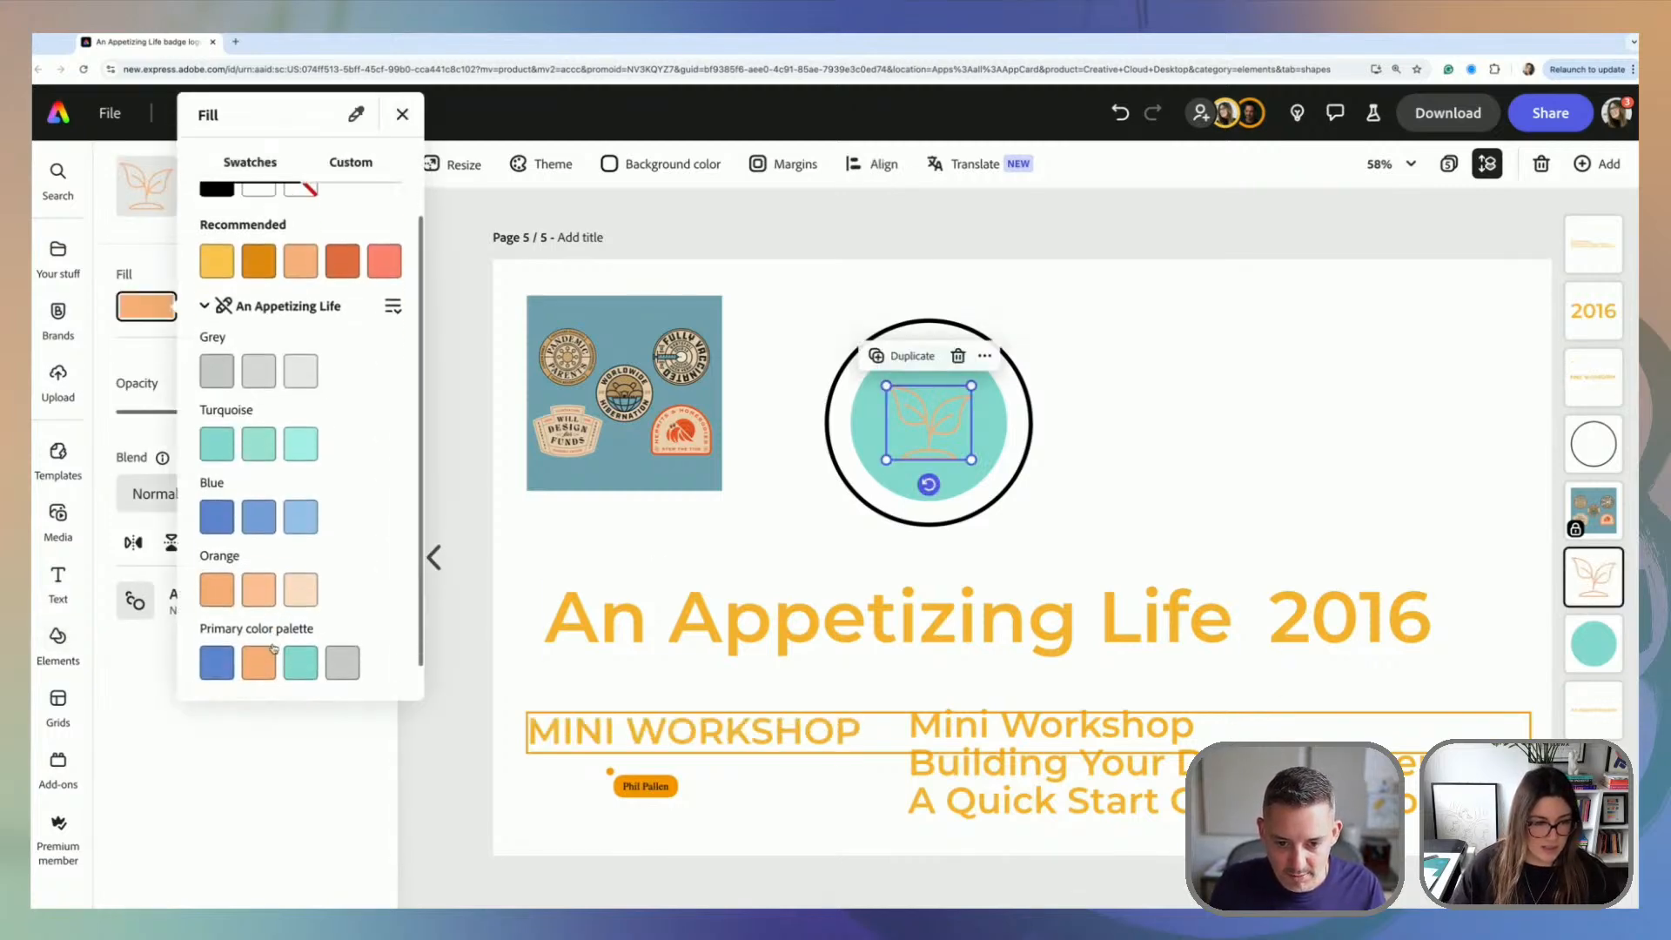
left_click(219, 628)
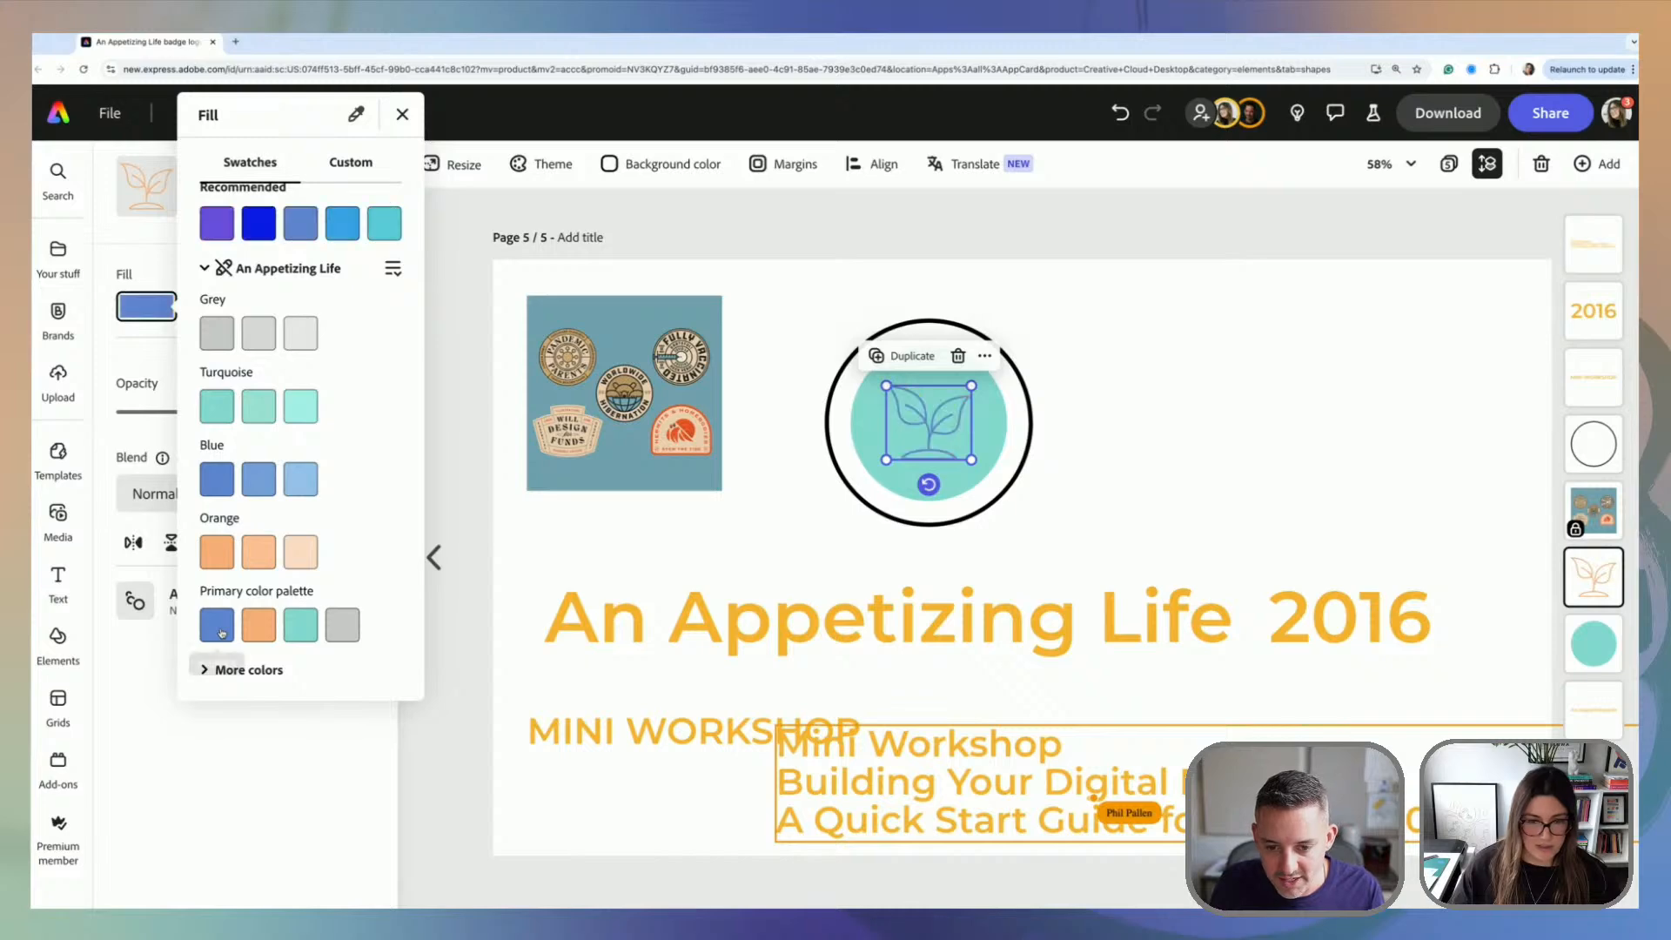
left_click(1143, 483)
Step: Delete the black outer ring around the turquoise circle
left_click(1062, 393)
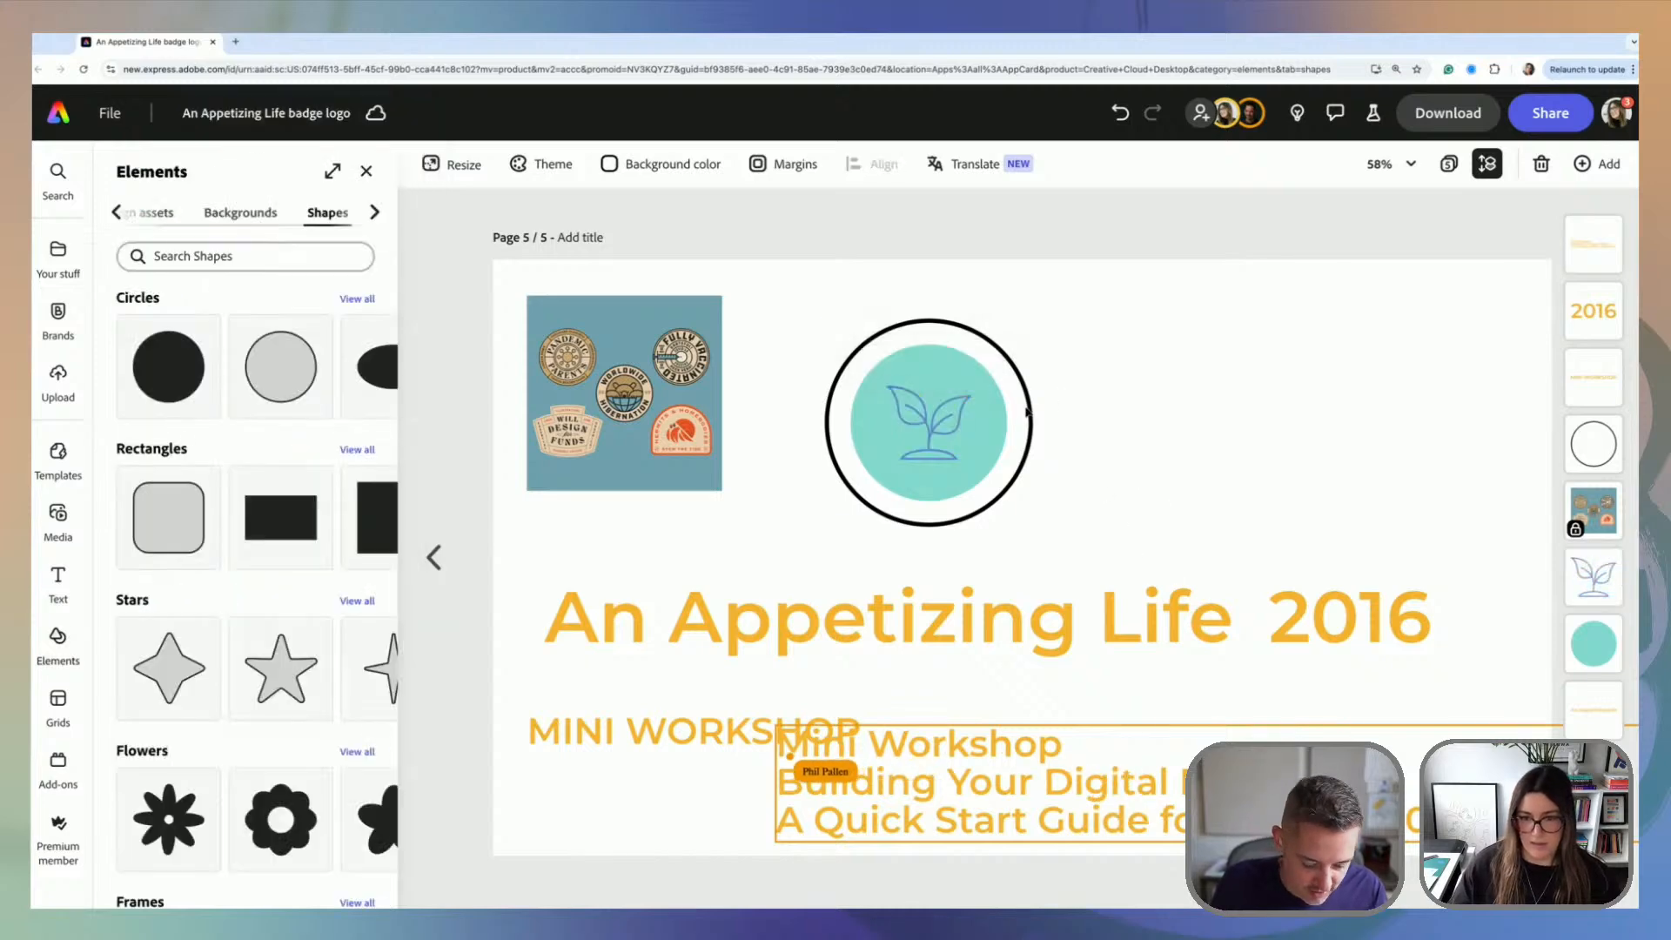
left_click(1032, 402)
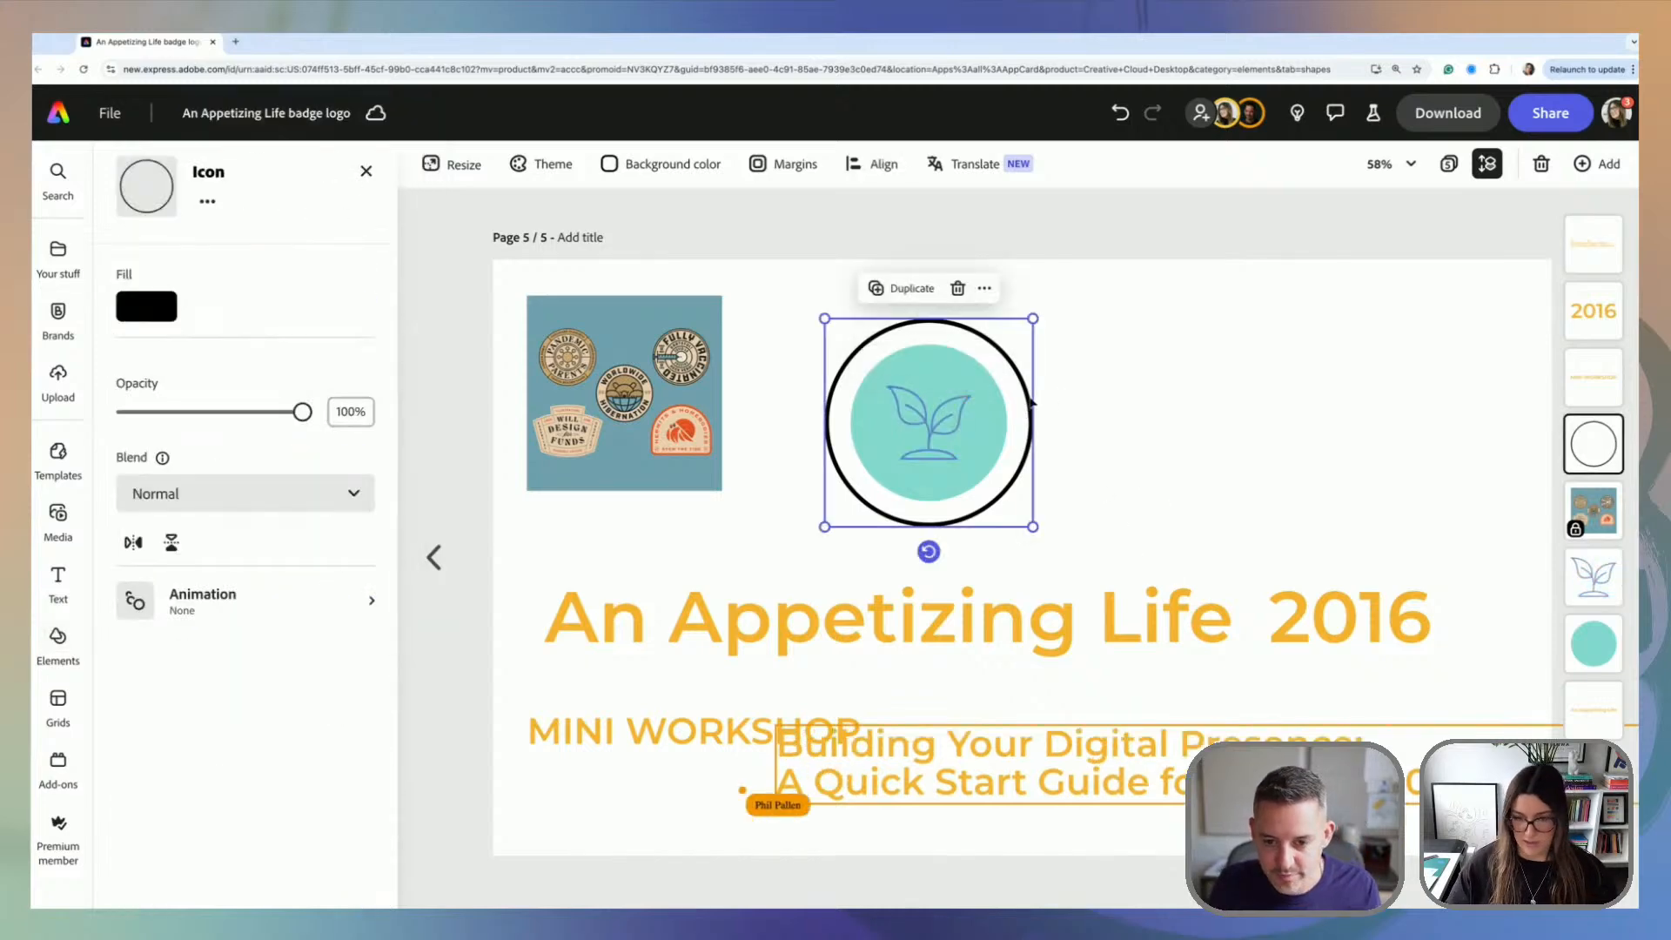
key("Delete")
Step: Copy the turquoise circle, enlarge the copy to about the deleted ring's size, and layer it centered behind the original circle
left_click(986, 402)
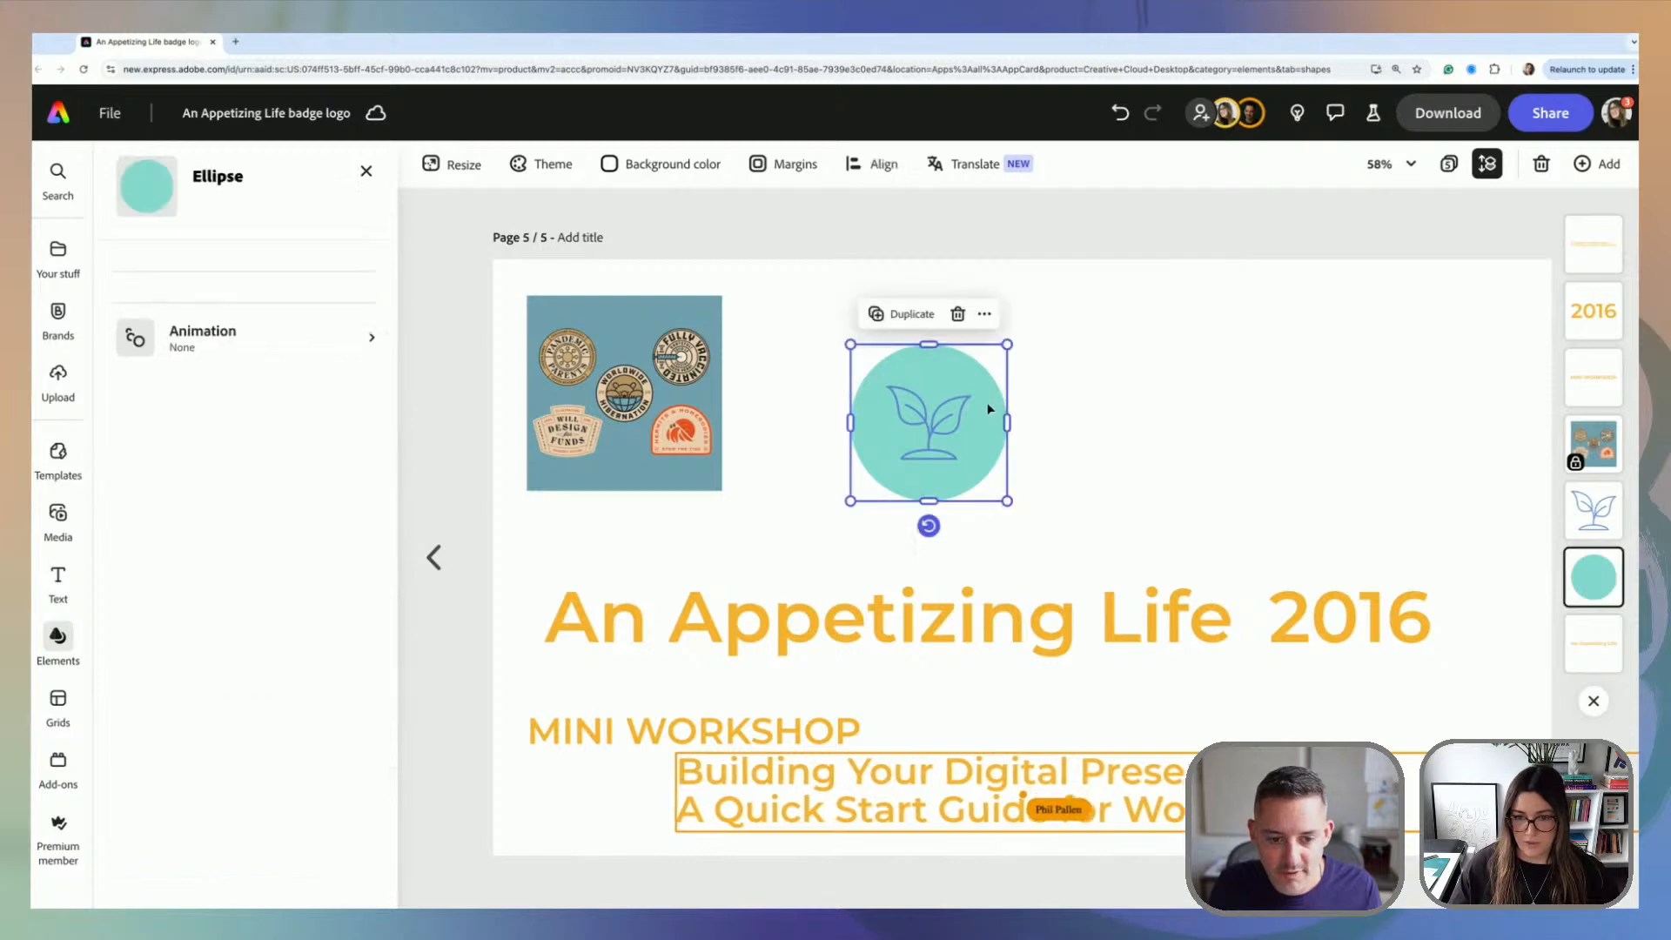
left_click(1116, 453)
key("super+v")
left_click_drag(1030, 367, 1081, 311)
left_click_drag(1025, 481, 979, 483)
left_click_drag(1594, 245, 1591, 640)
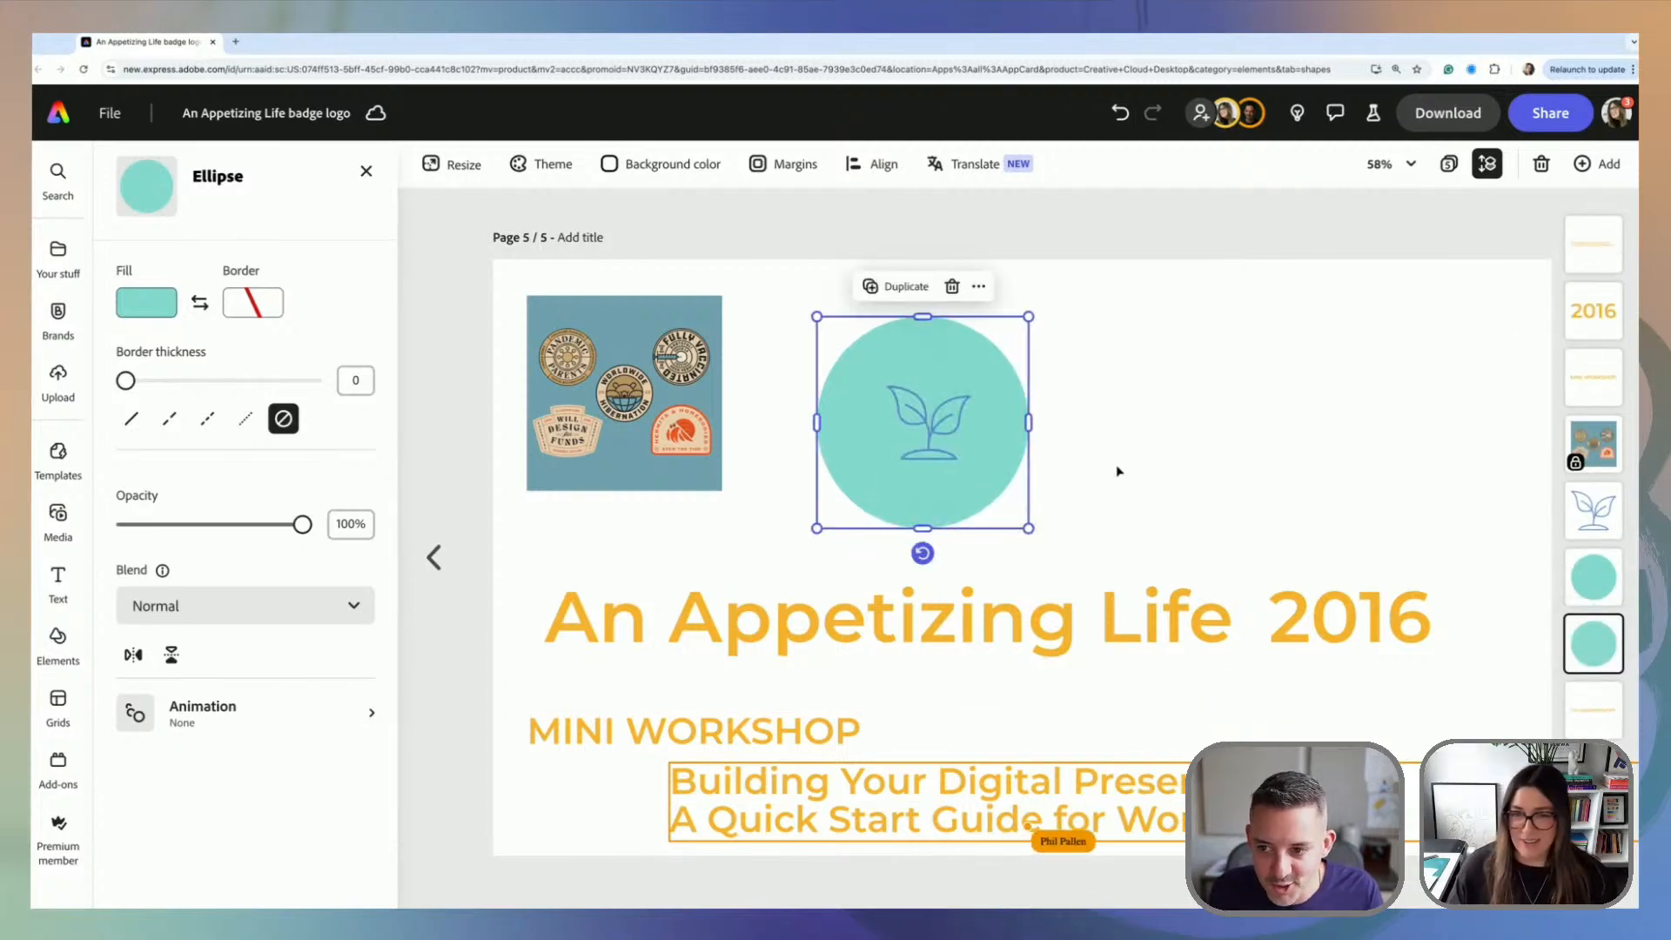
left_click(1081, 372)
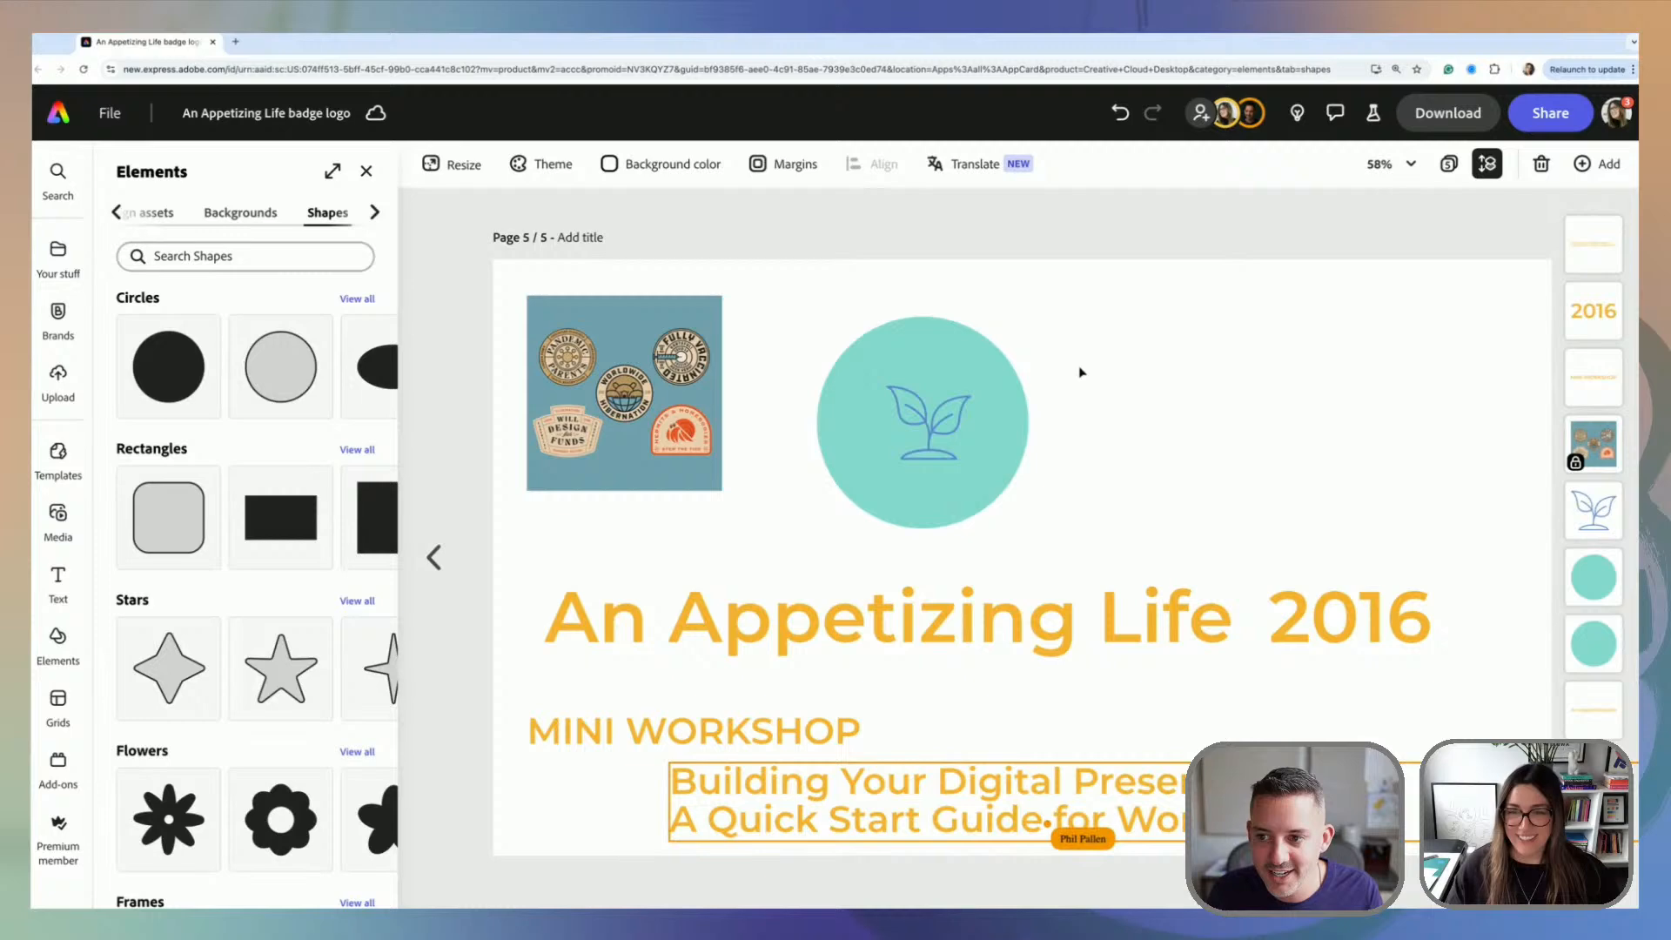
Step: Fill the larger circle behind the turquoise one with the darkest shade of the brand's Orange palette
left_click(1599, 651)
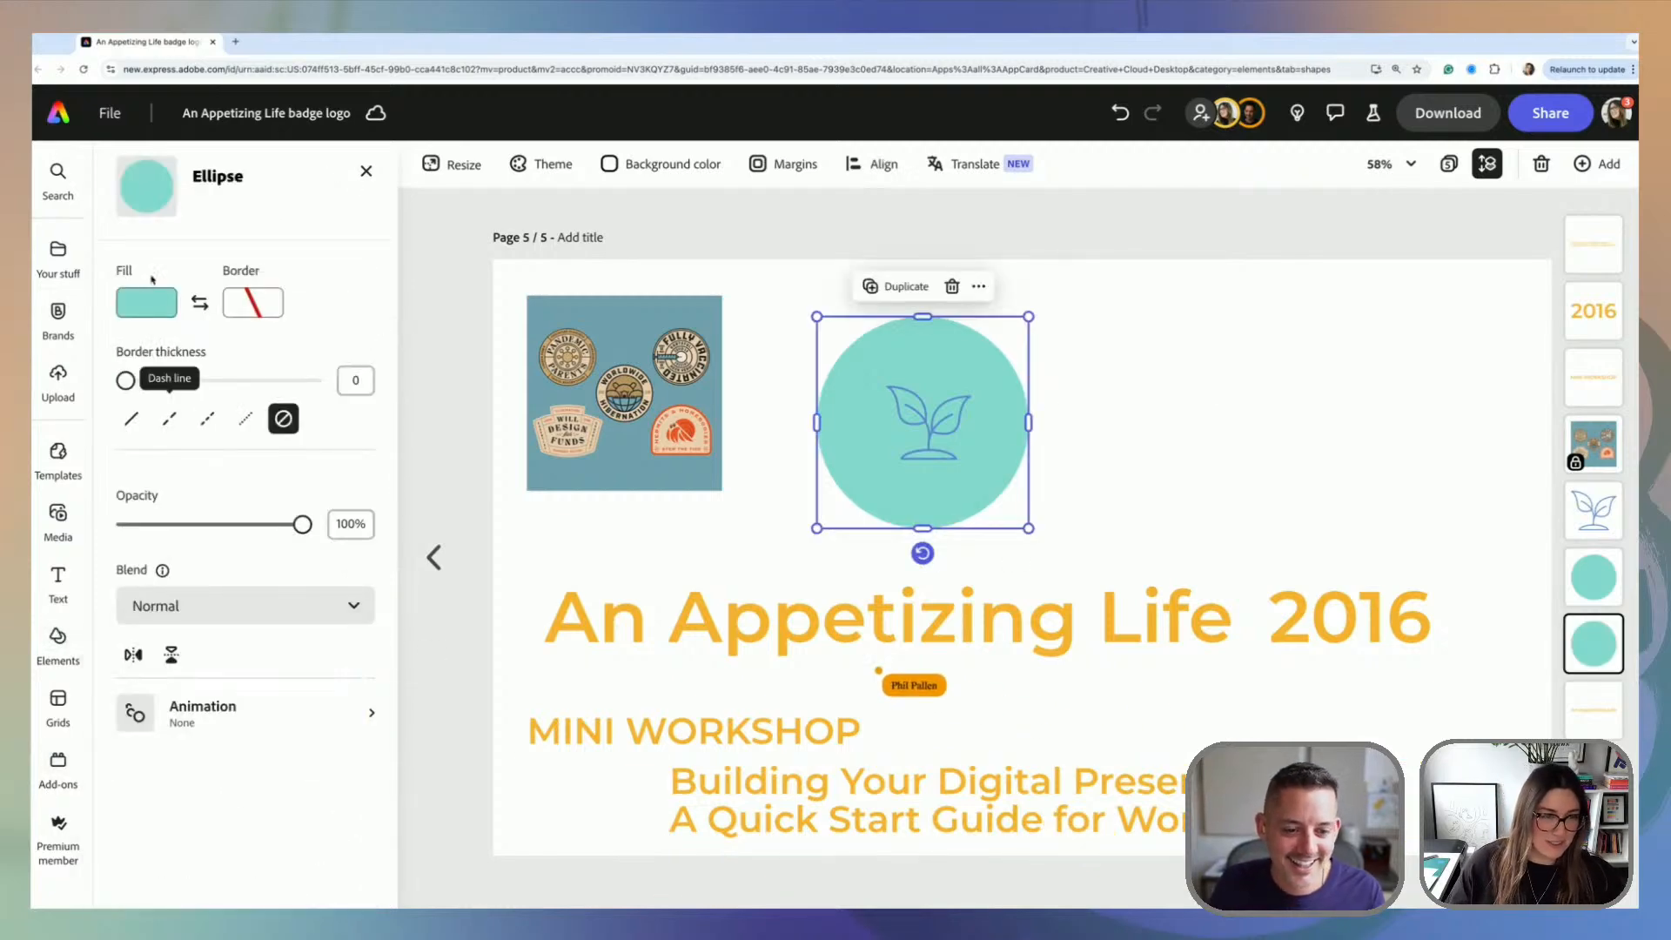
left_click(146, 312)
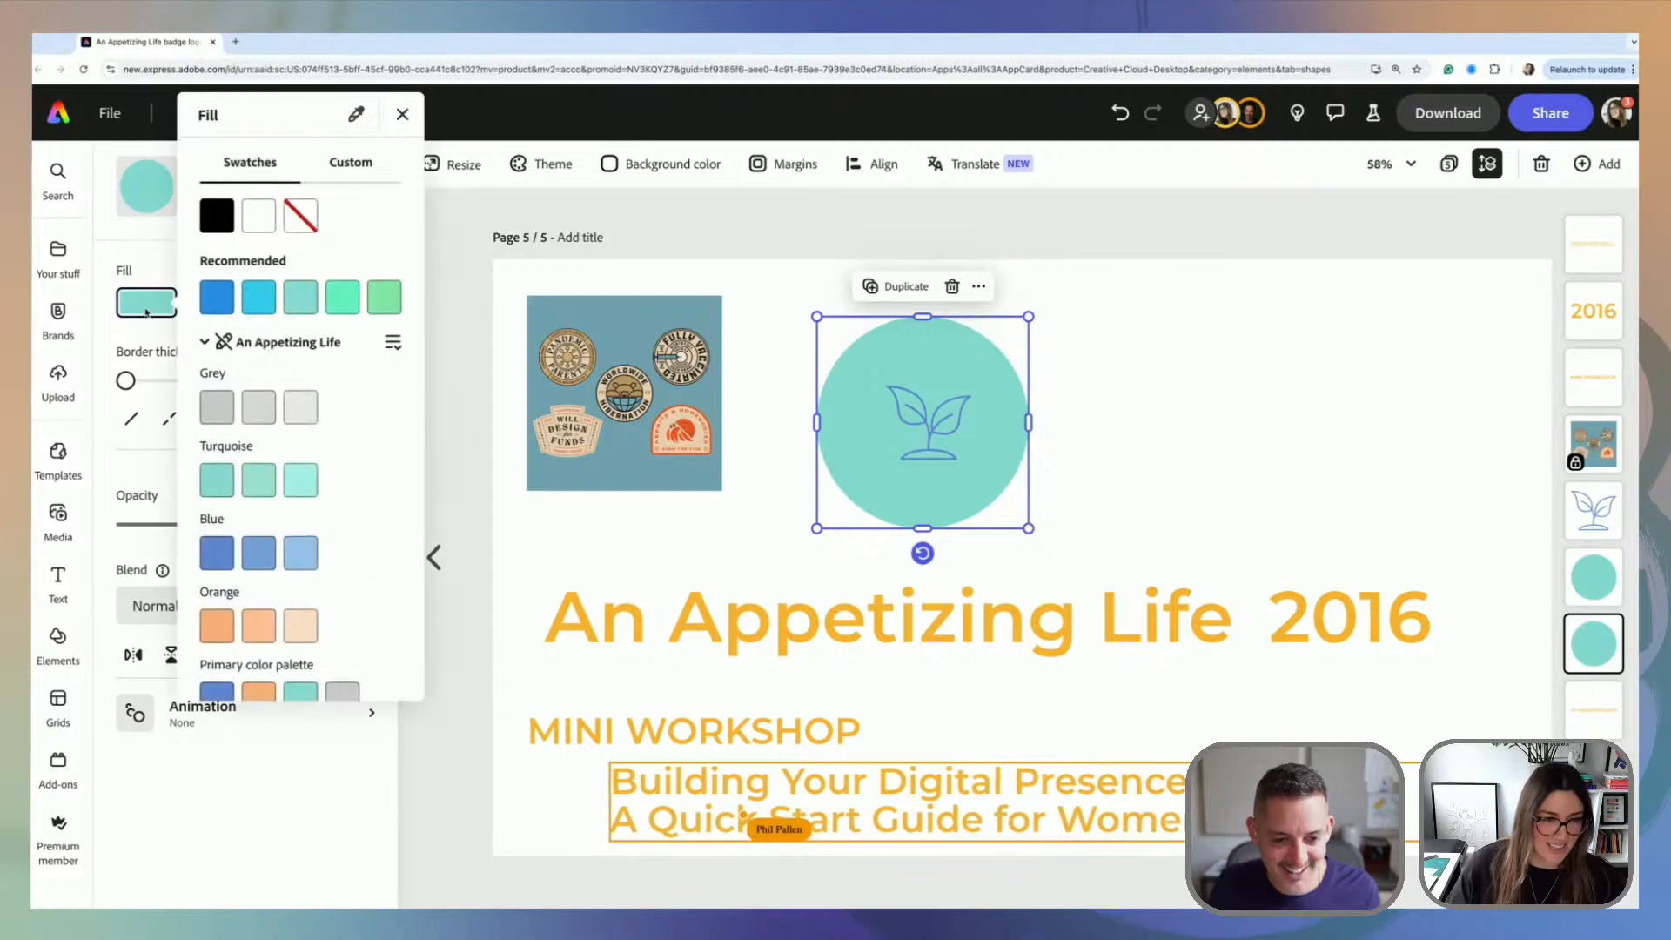
left_click(217, 625)
left_click(1149, 470)
left_click(1092, 409)
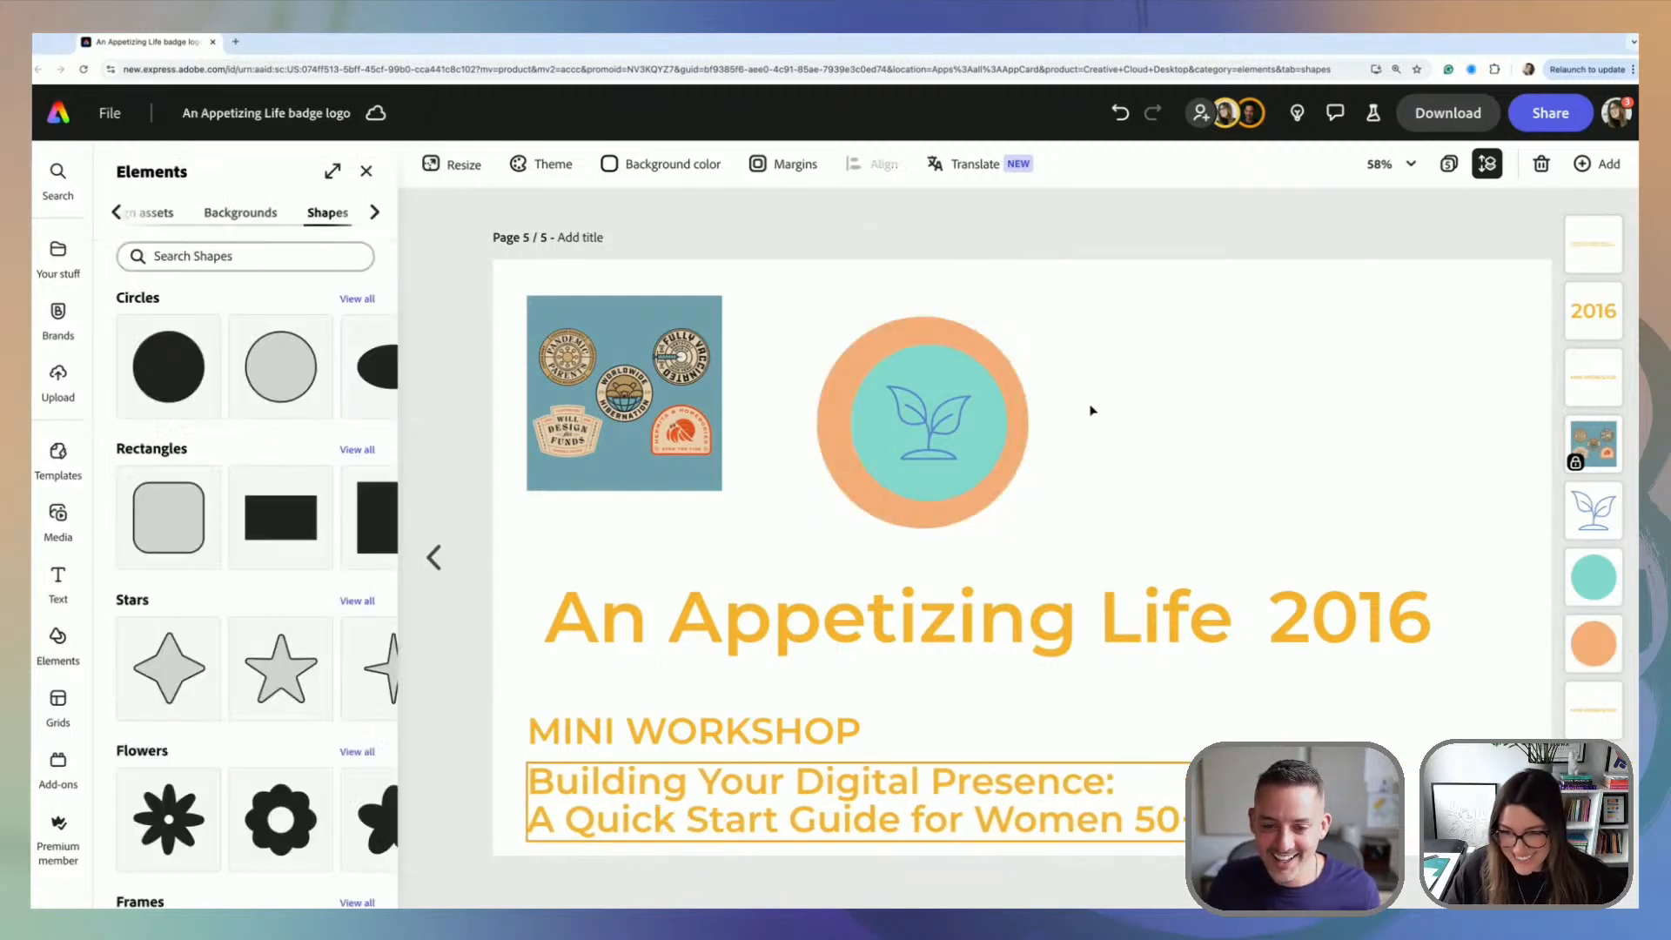
Step: Align the sprout icon and both circles to a common horizontal center
left_click_drag(1092, 409, 783, 466)
left_click(873, 164)
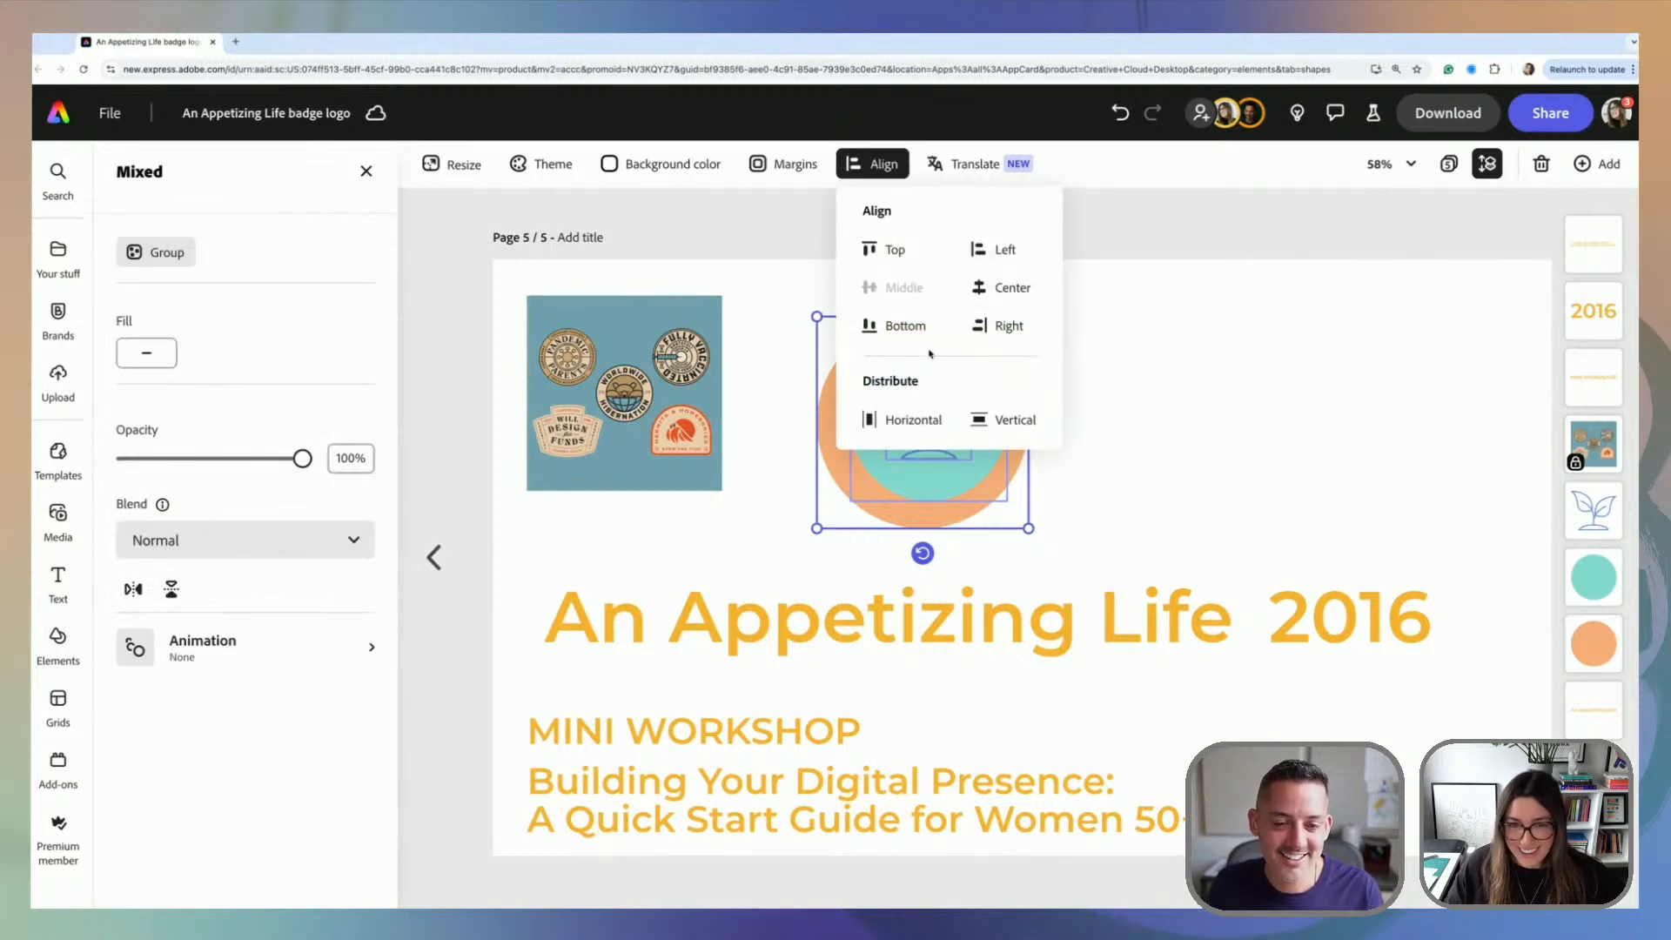
left_click(1028, 296)
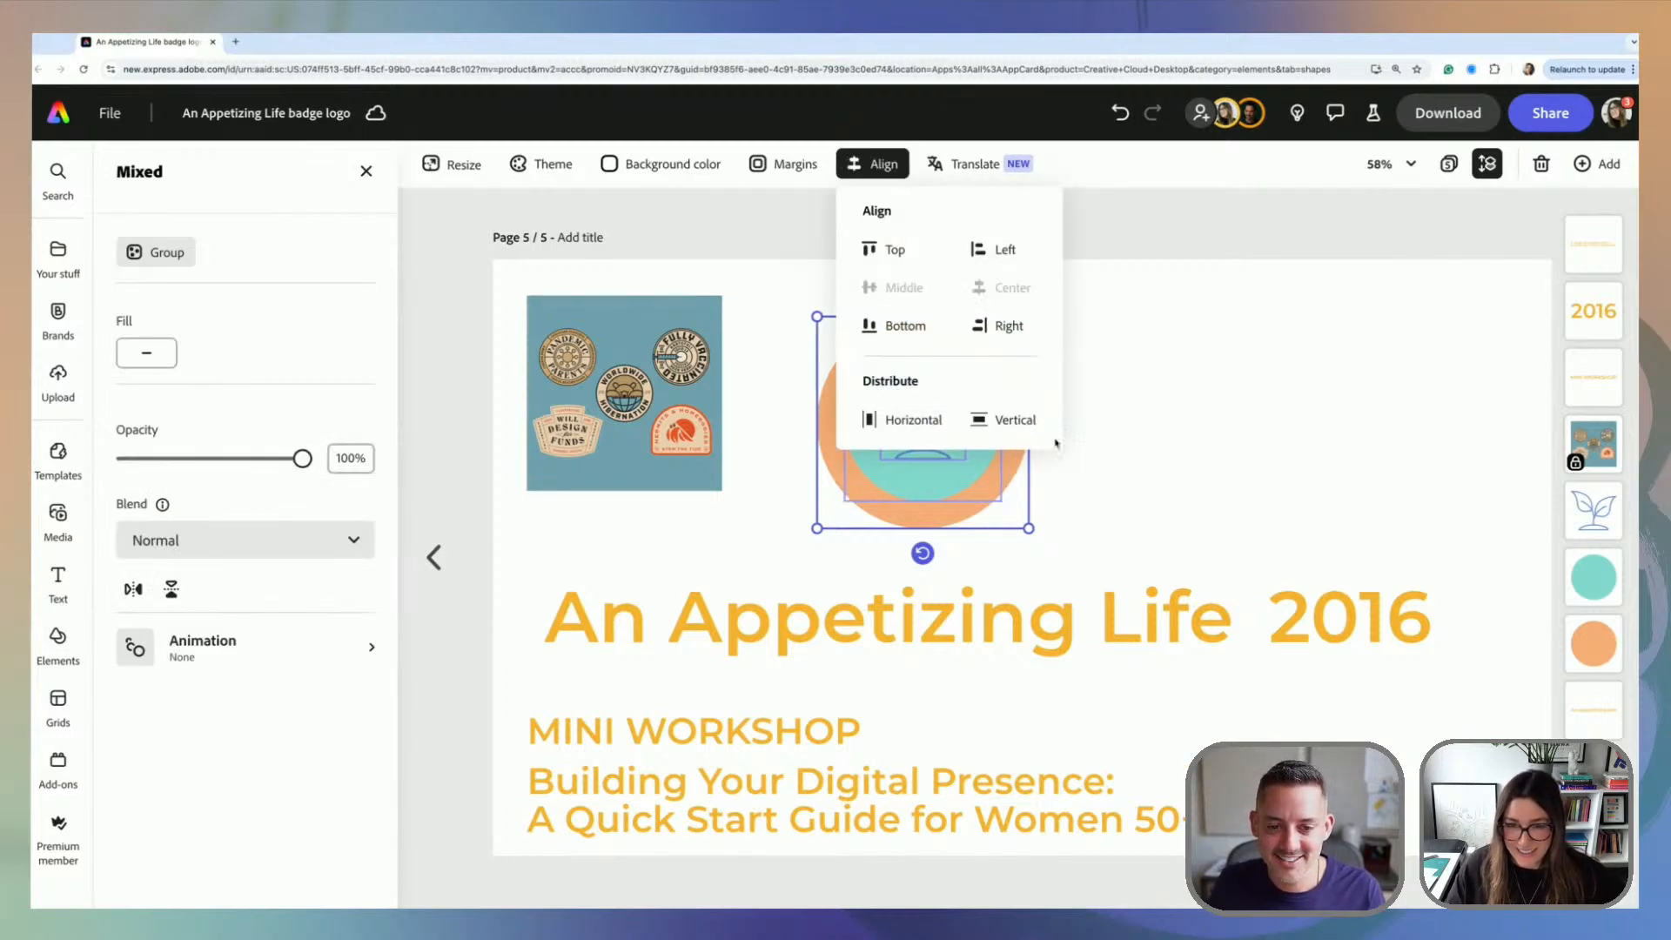
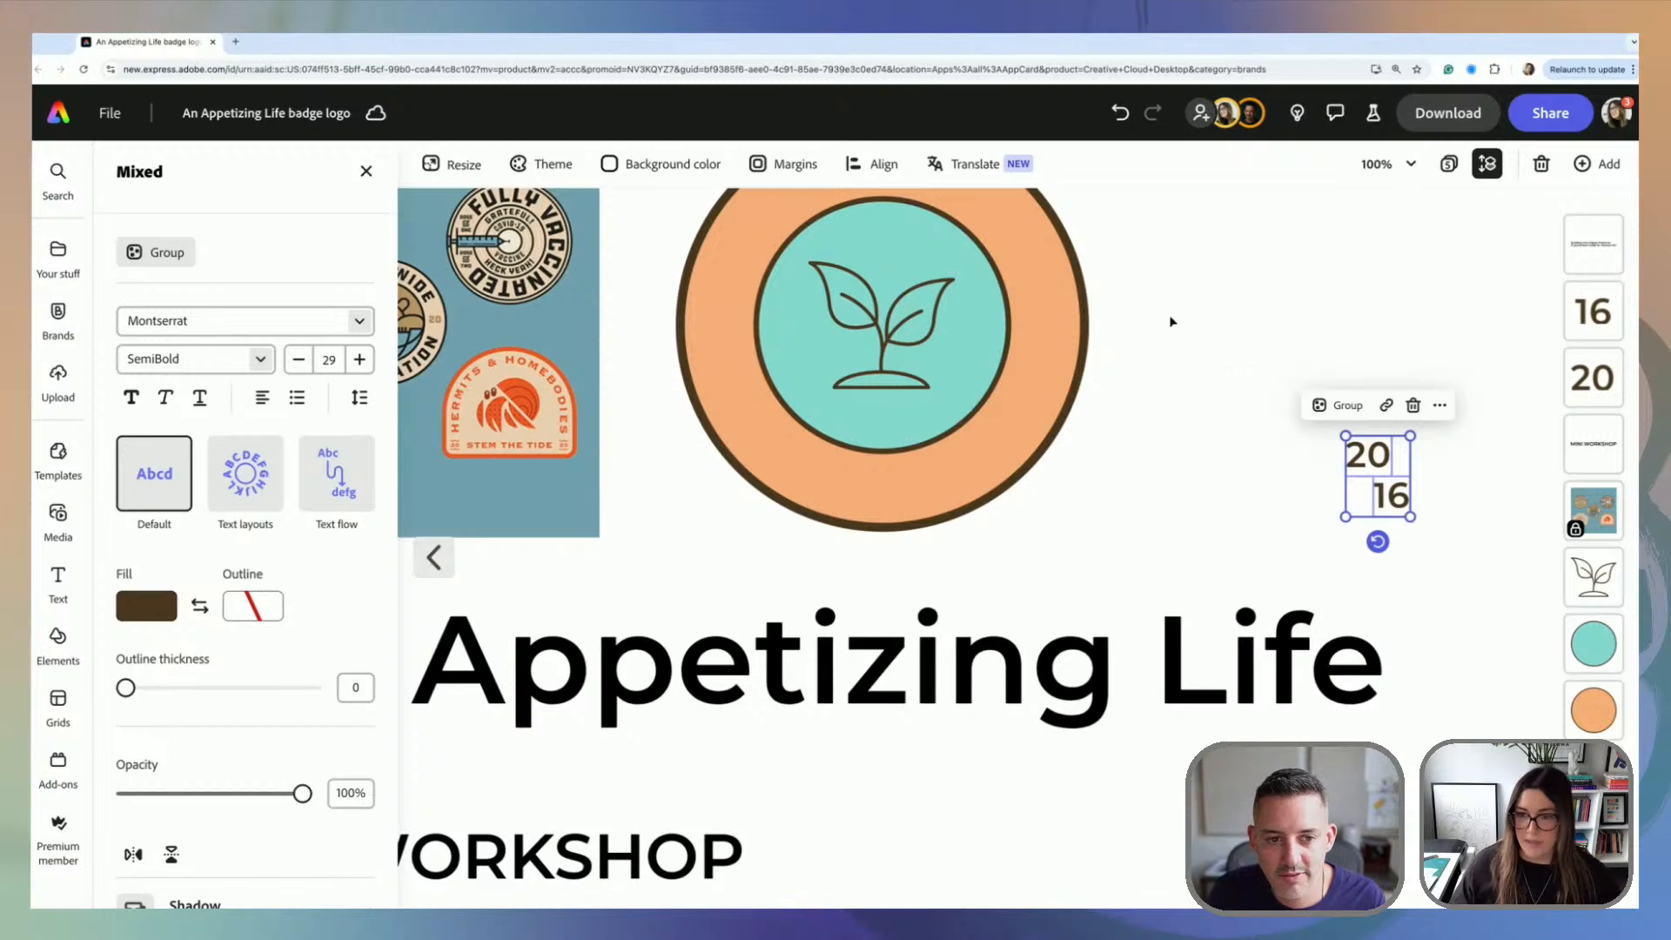
Step: Place the text 20 on the orange ring left of the turquoise circle and 16 on the ring to its right
scroll(1170, 322, "up", 2)
left_click(1196, 389)
left_click_drag(1379, 554, 729, 423)
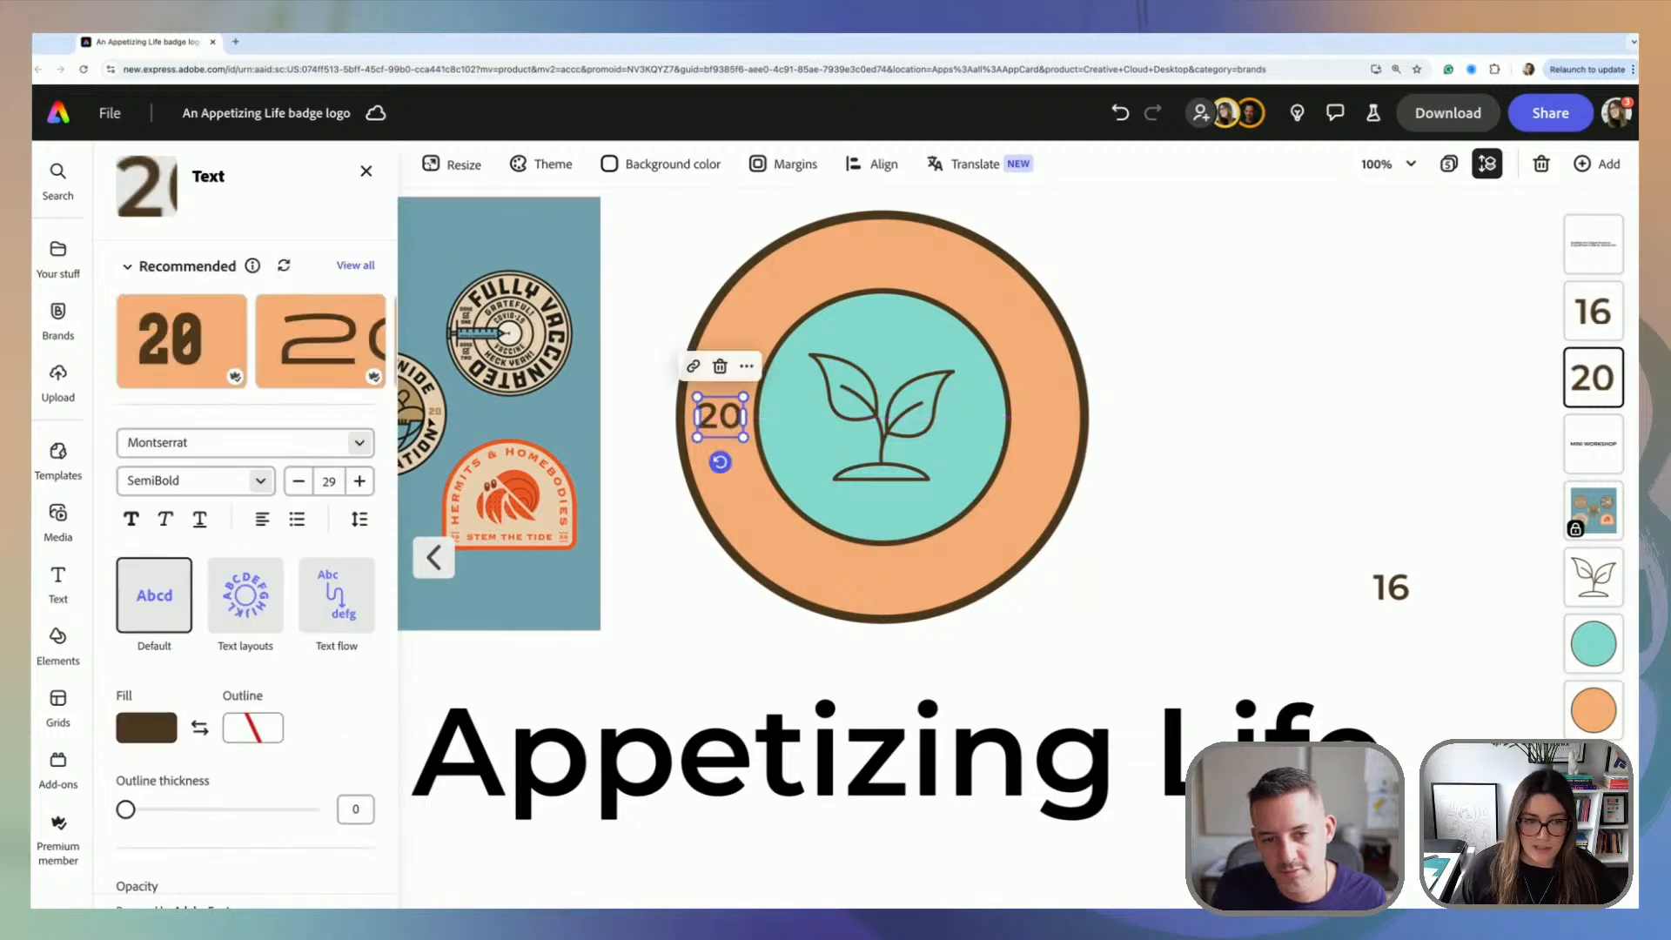
left_click_drag(1411, 604, 1054, 431)
Step: Align the 20 and 16 texts to each other's vertical middle and group them
left_click(731, 423)
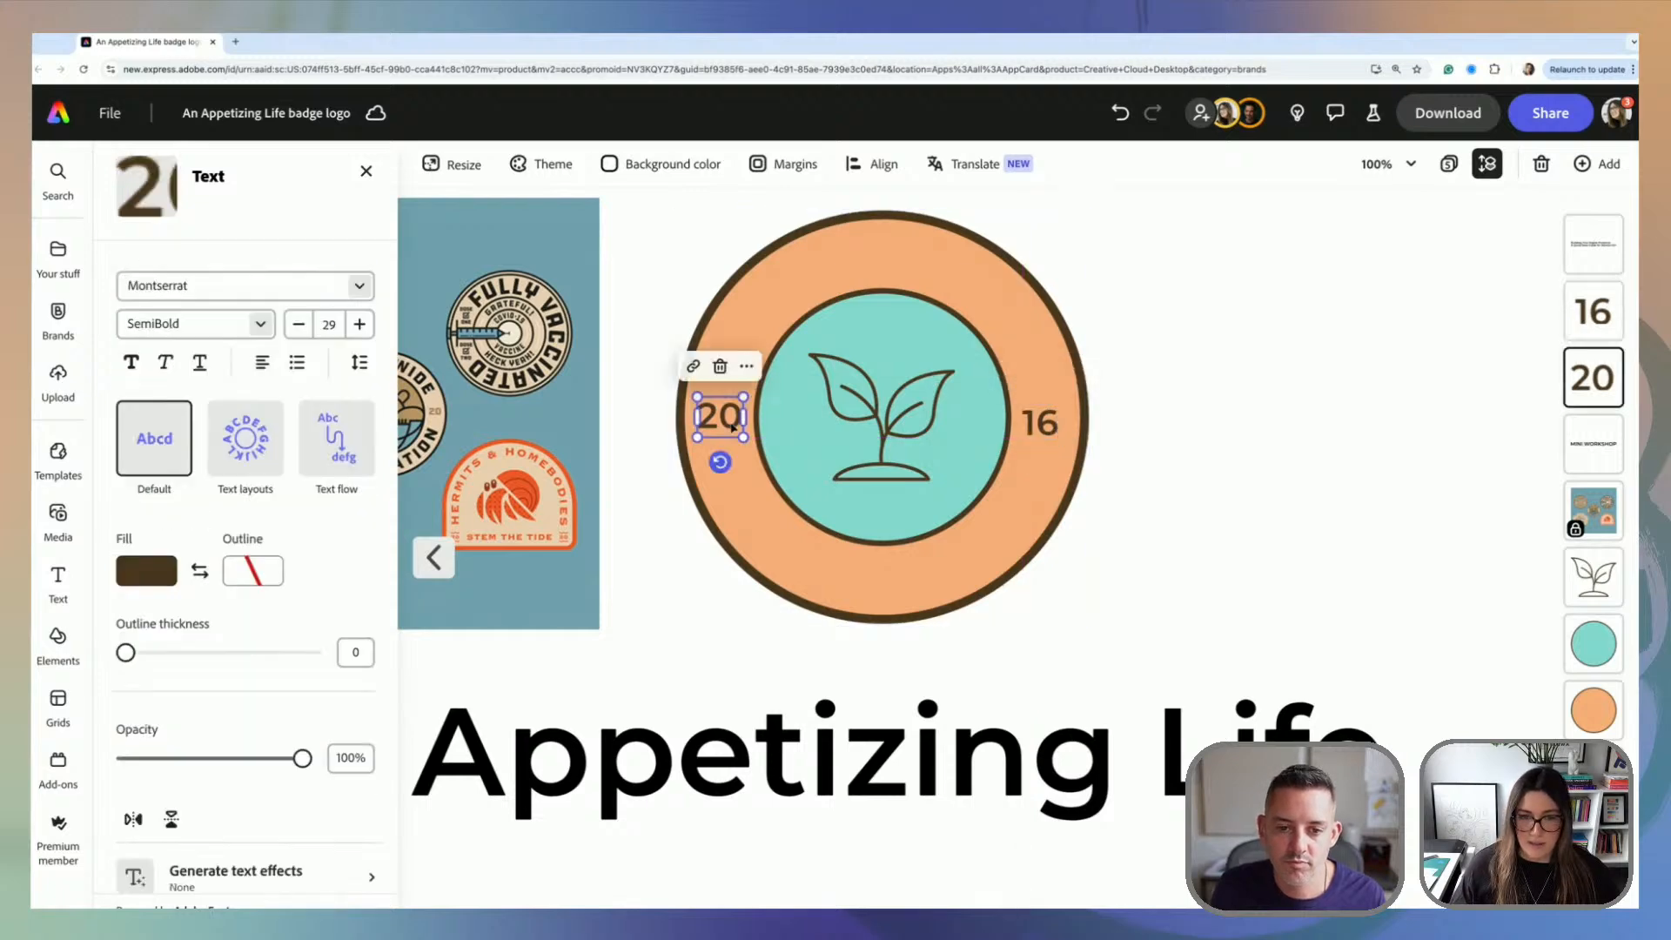
left_click(1027, 426, "shift")
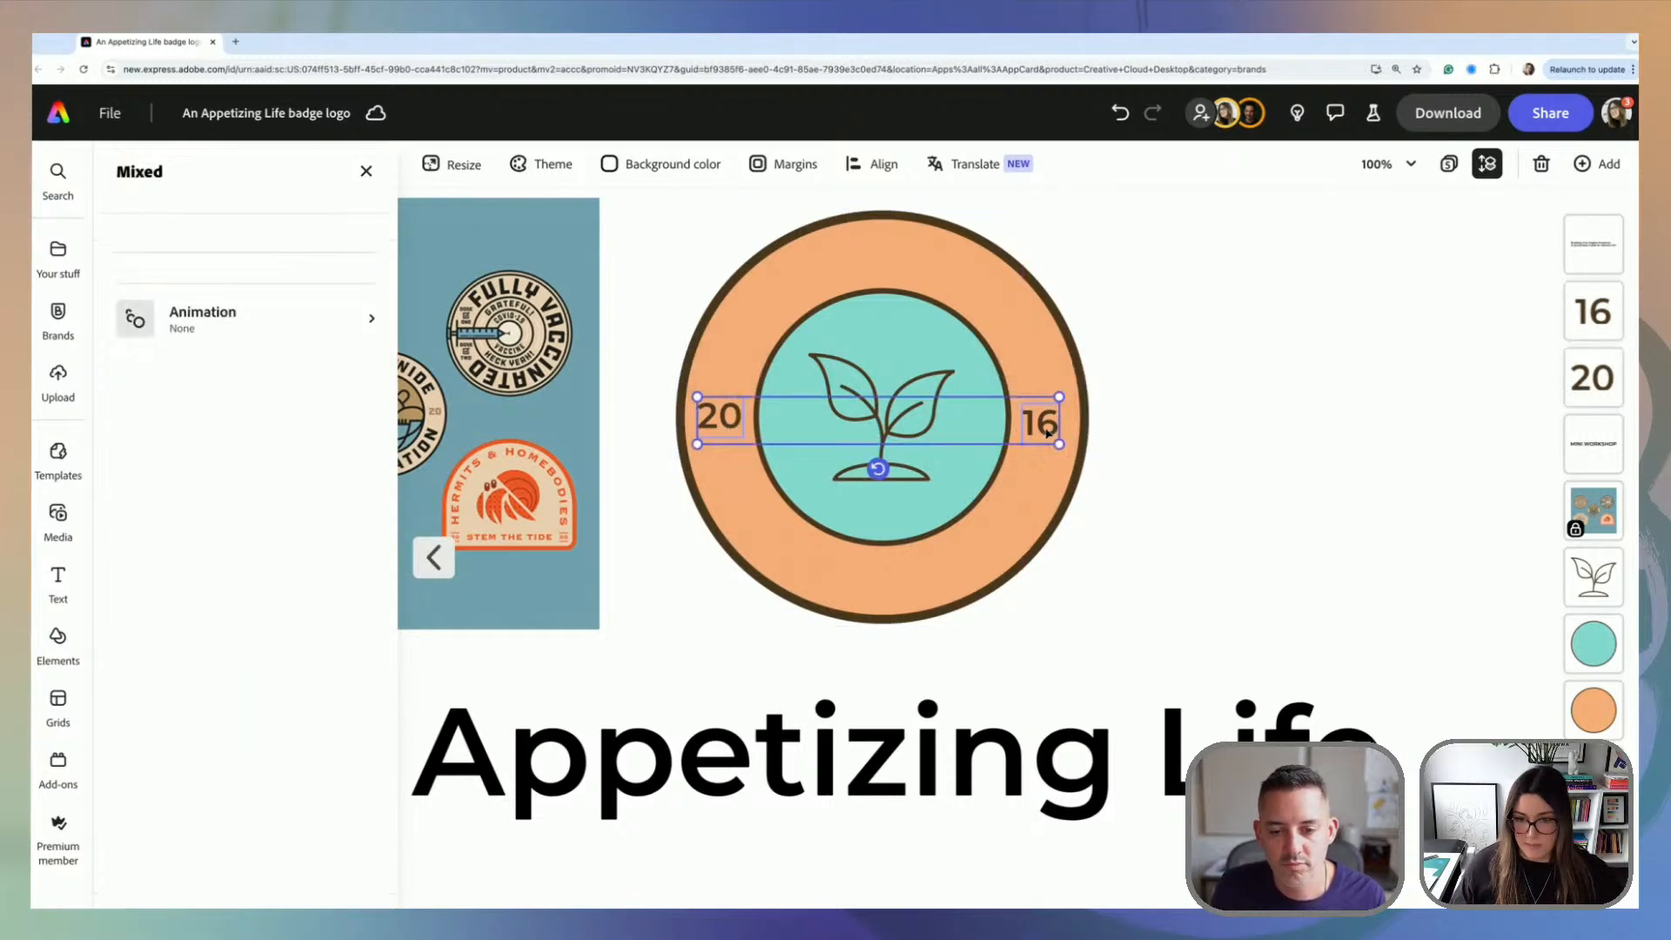
left_click(872, 164)
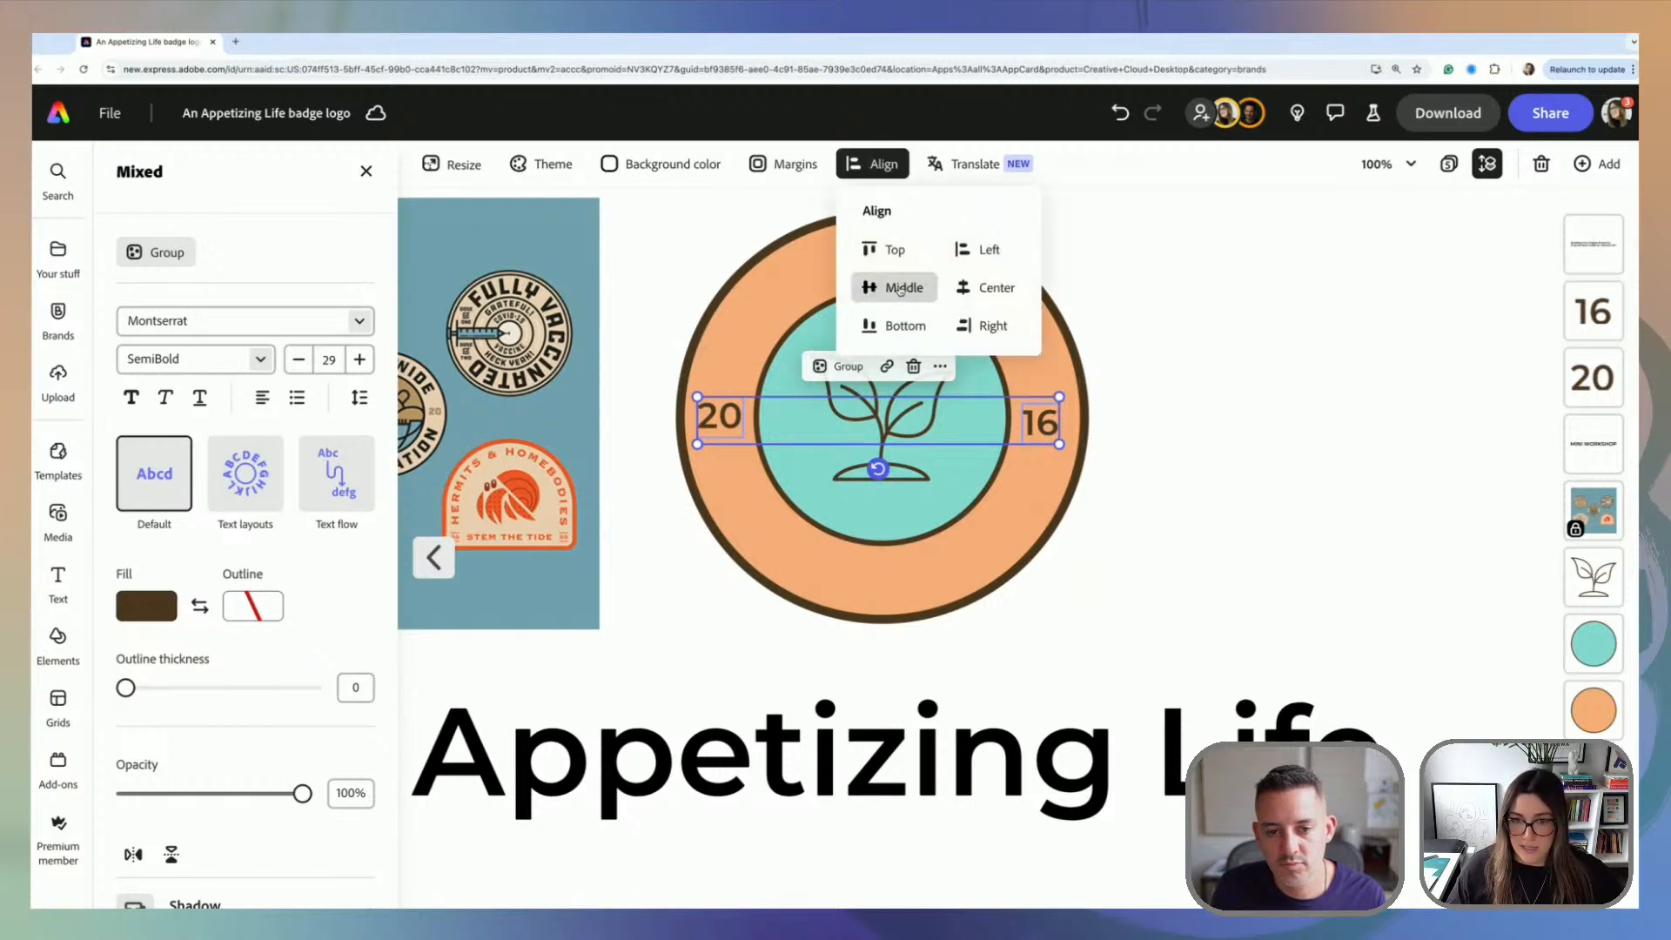
left_click(901, 290)
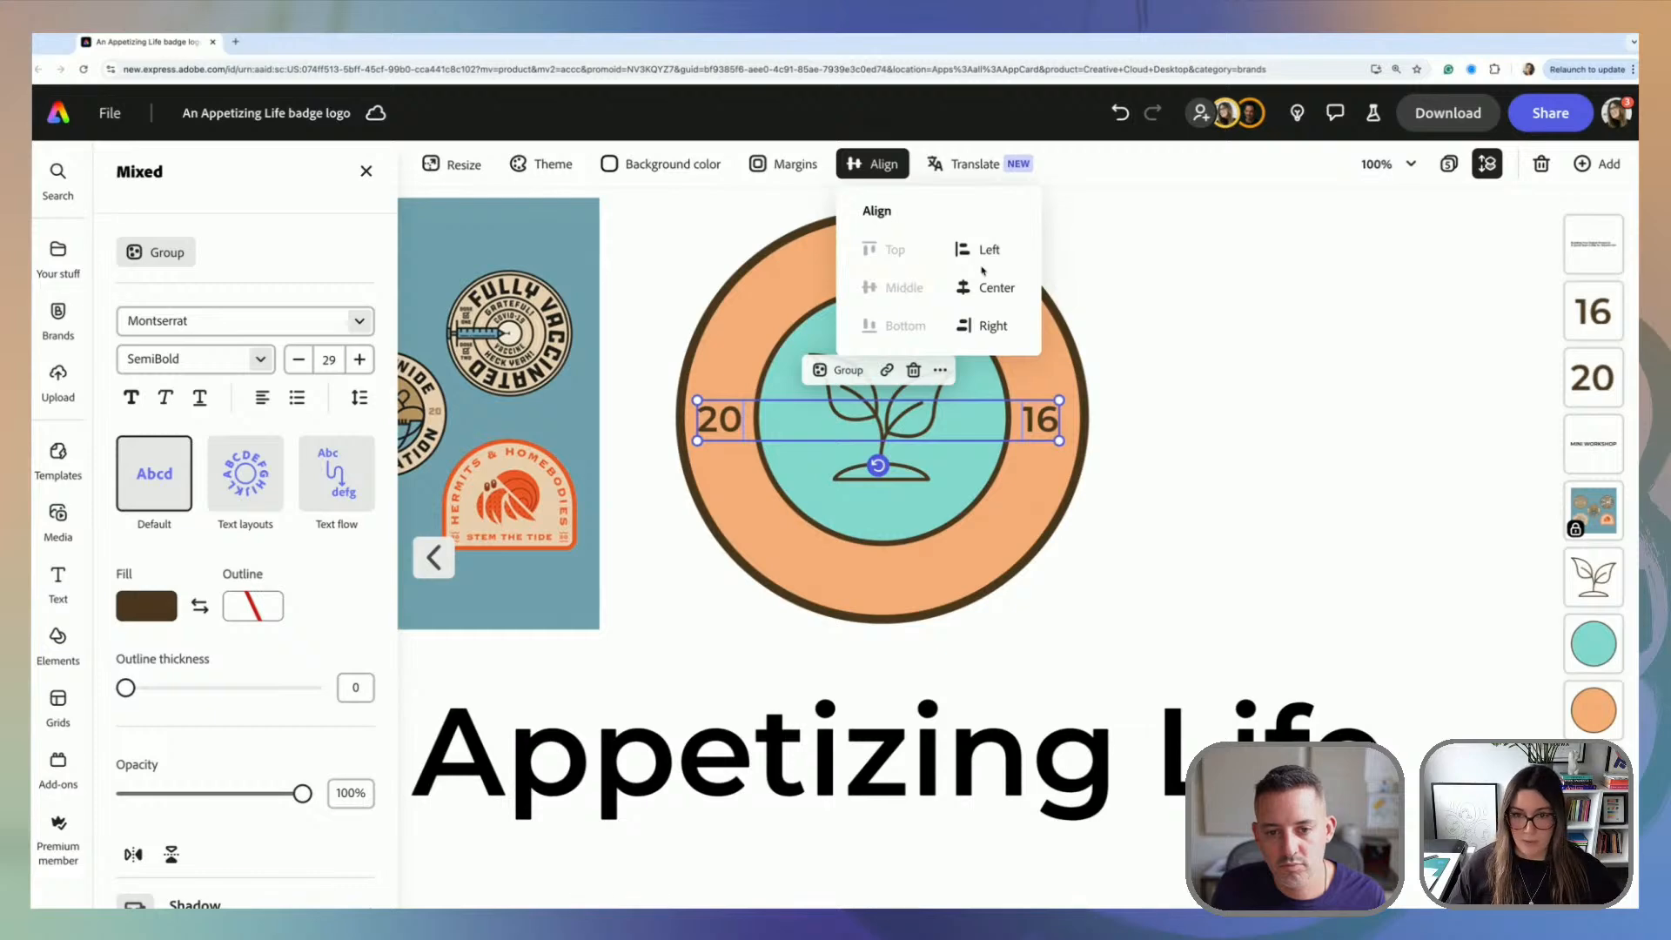
left_click(852, 371)
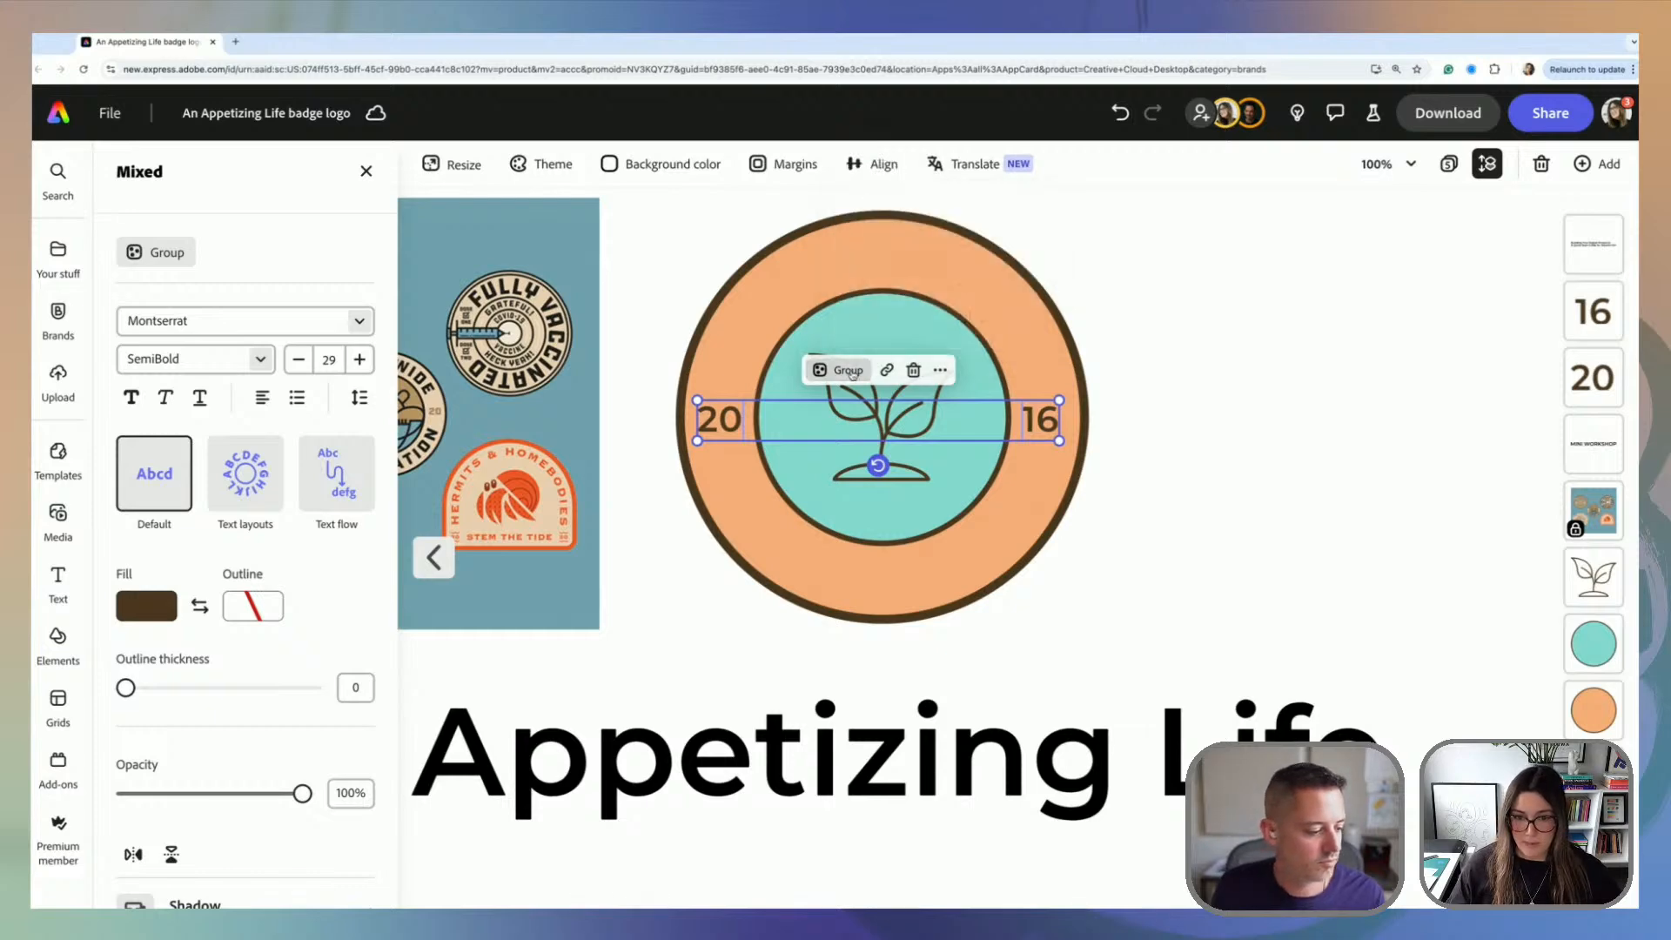
left_click(852, 374)
Step: Center the grouped 20 and 16 horizontally with the circles and the sprout icon
left_click_drag(1147, 513, 726, 325)
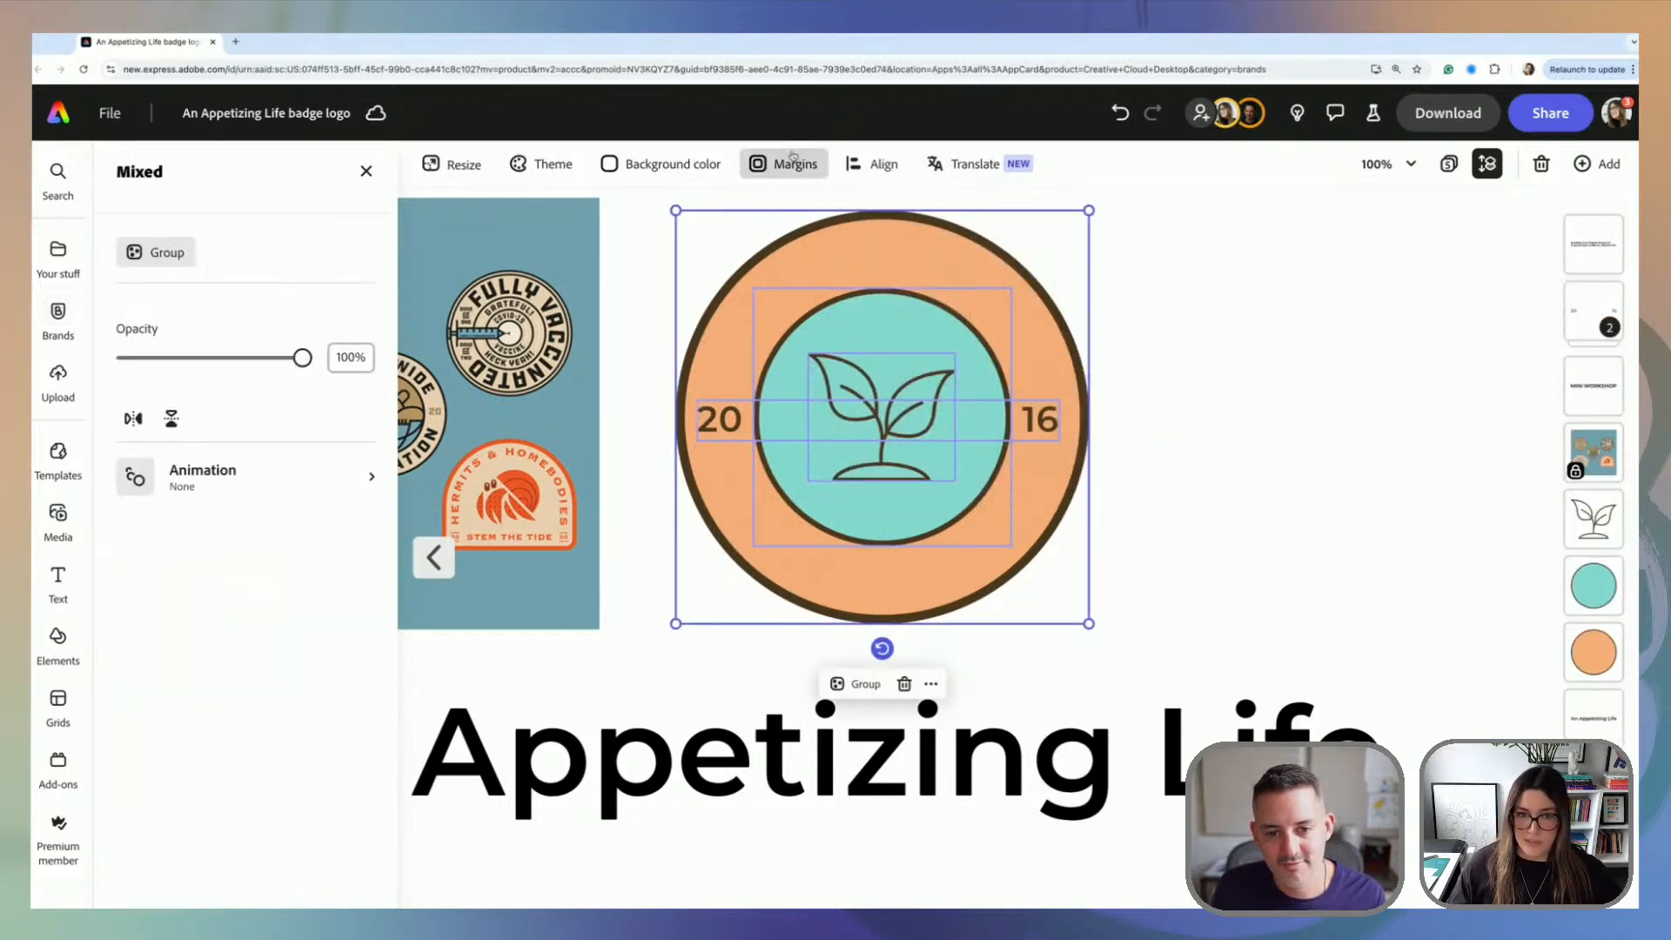
left_click(873, 164)
left_click(1018, 289)
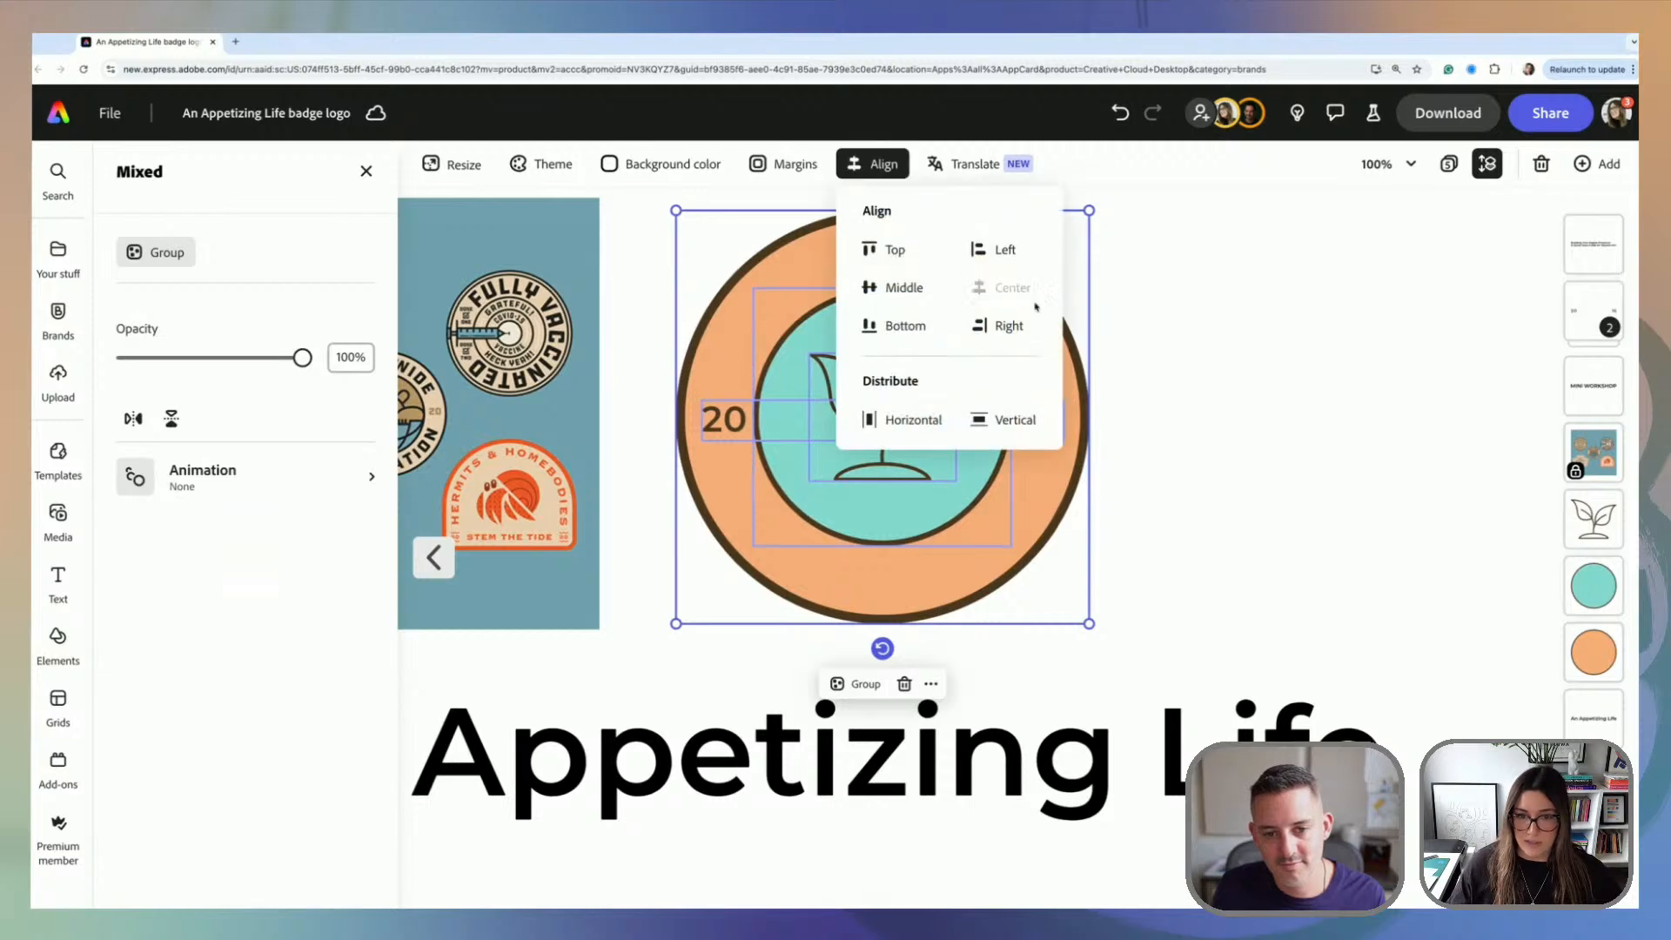
left_click(1286, 429)
left_click(1252, 419)
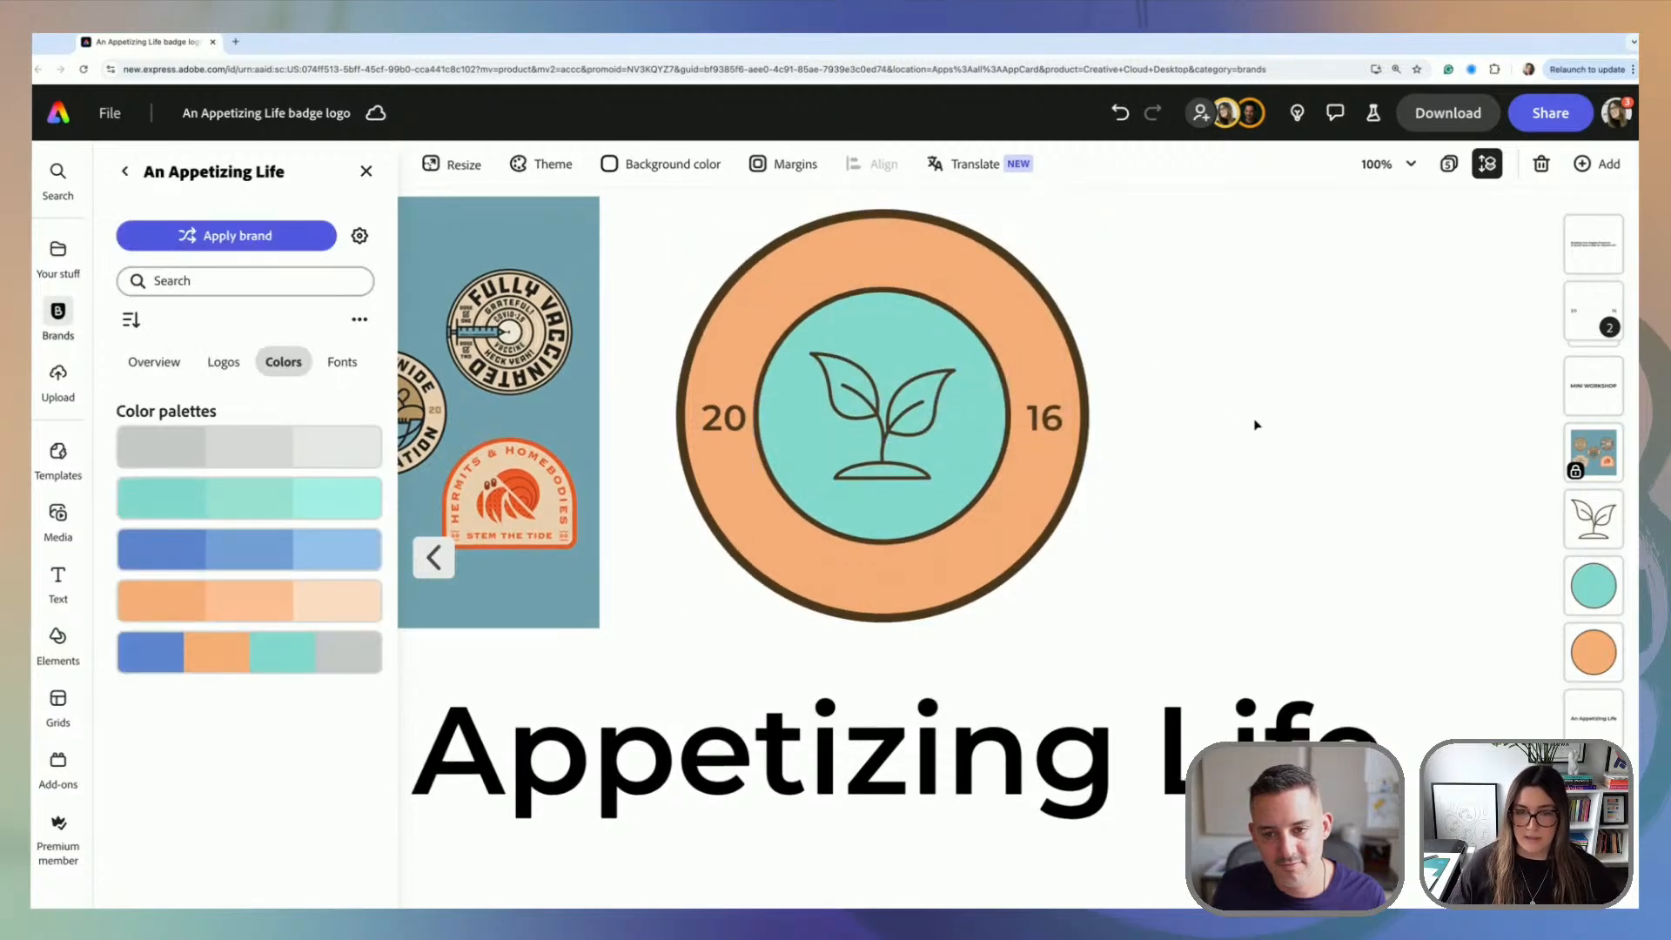
Step: Ungroup the 20 and 16 texts on the orange ring and group them again
scroll(1256, 425, "down", 2)
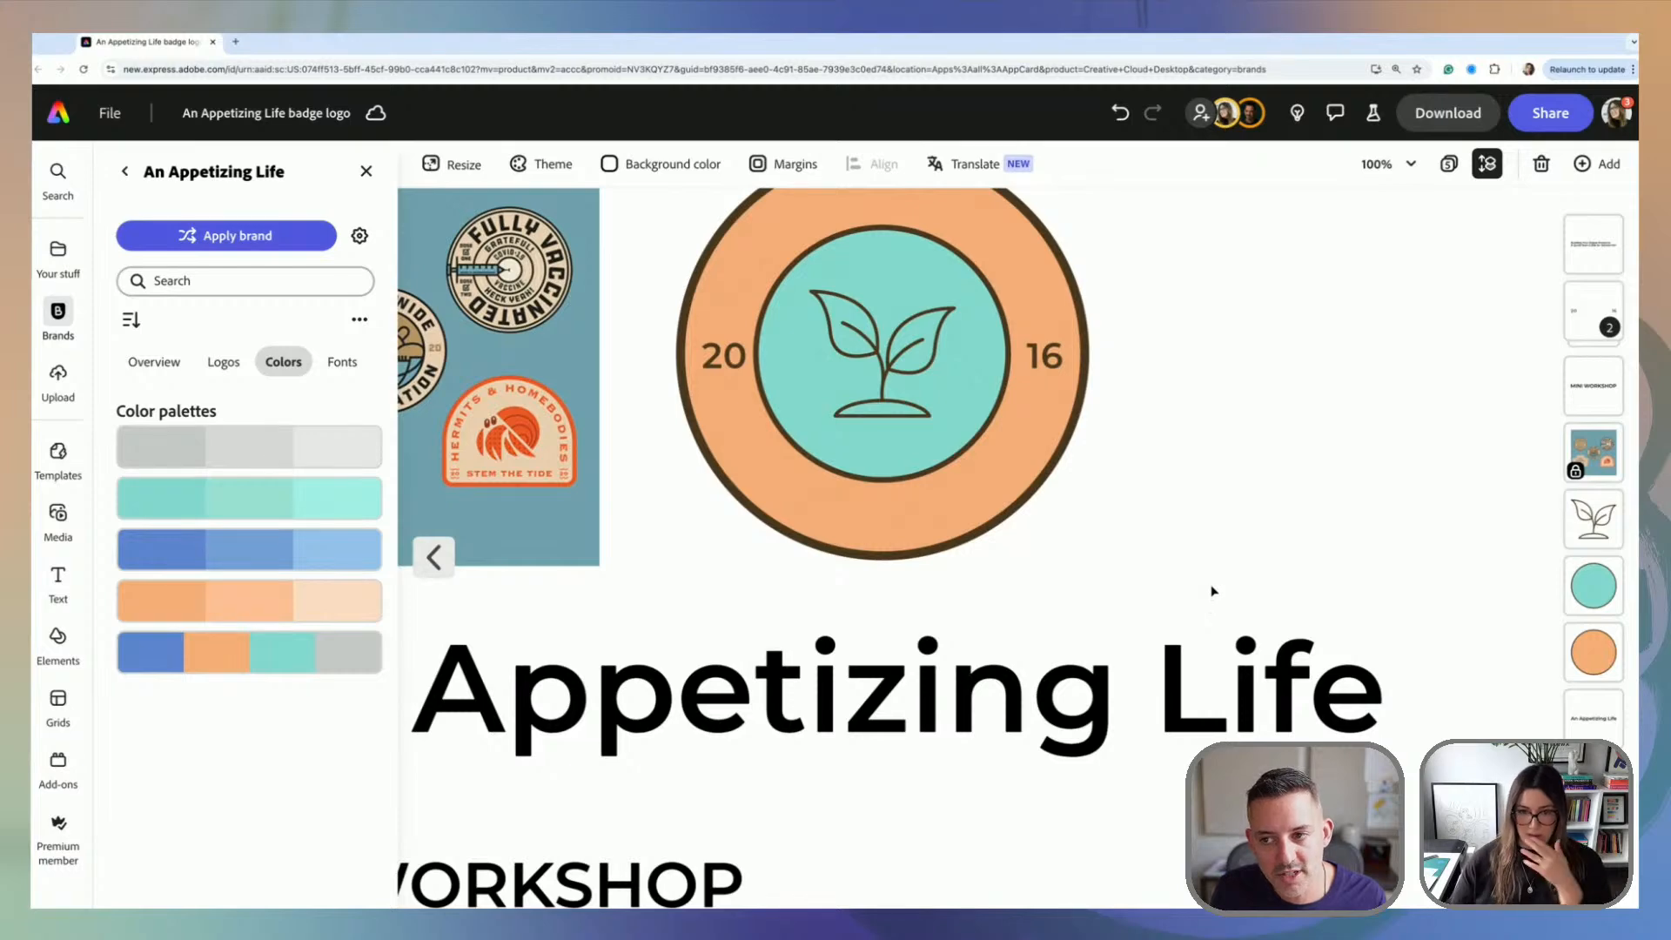
scroll(1211, 591, "up", 3)
left_click(727, 440)
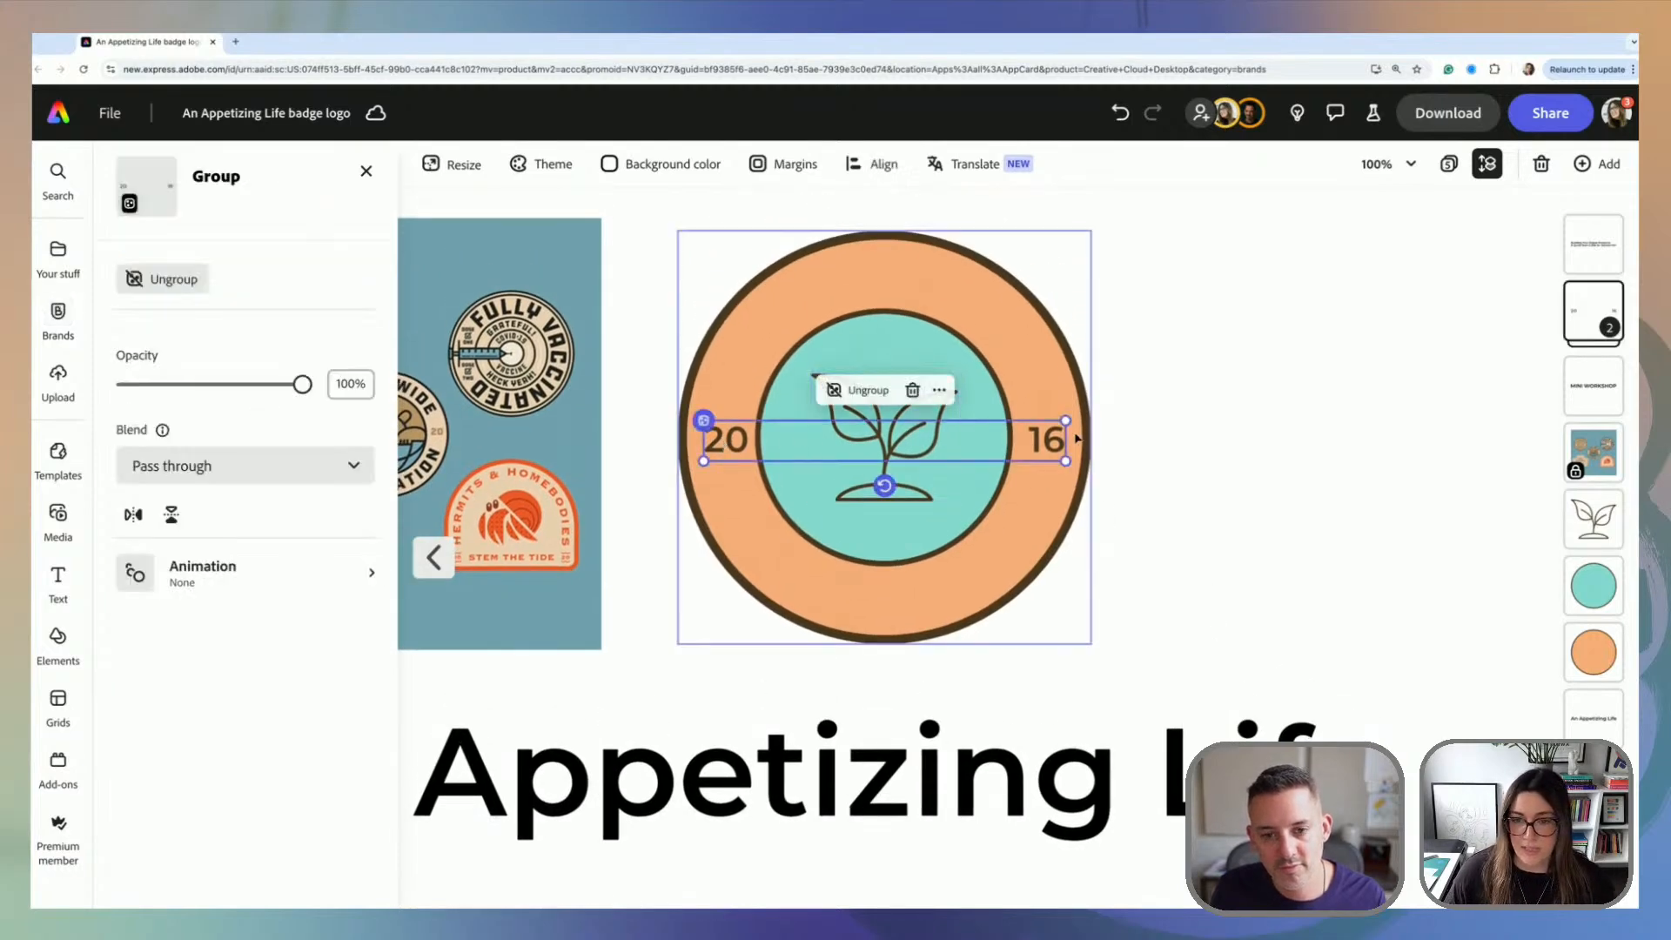
left_click(867, 391)
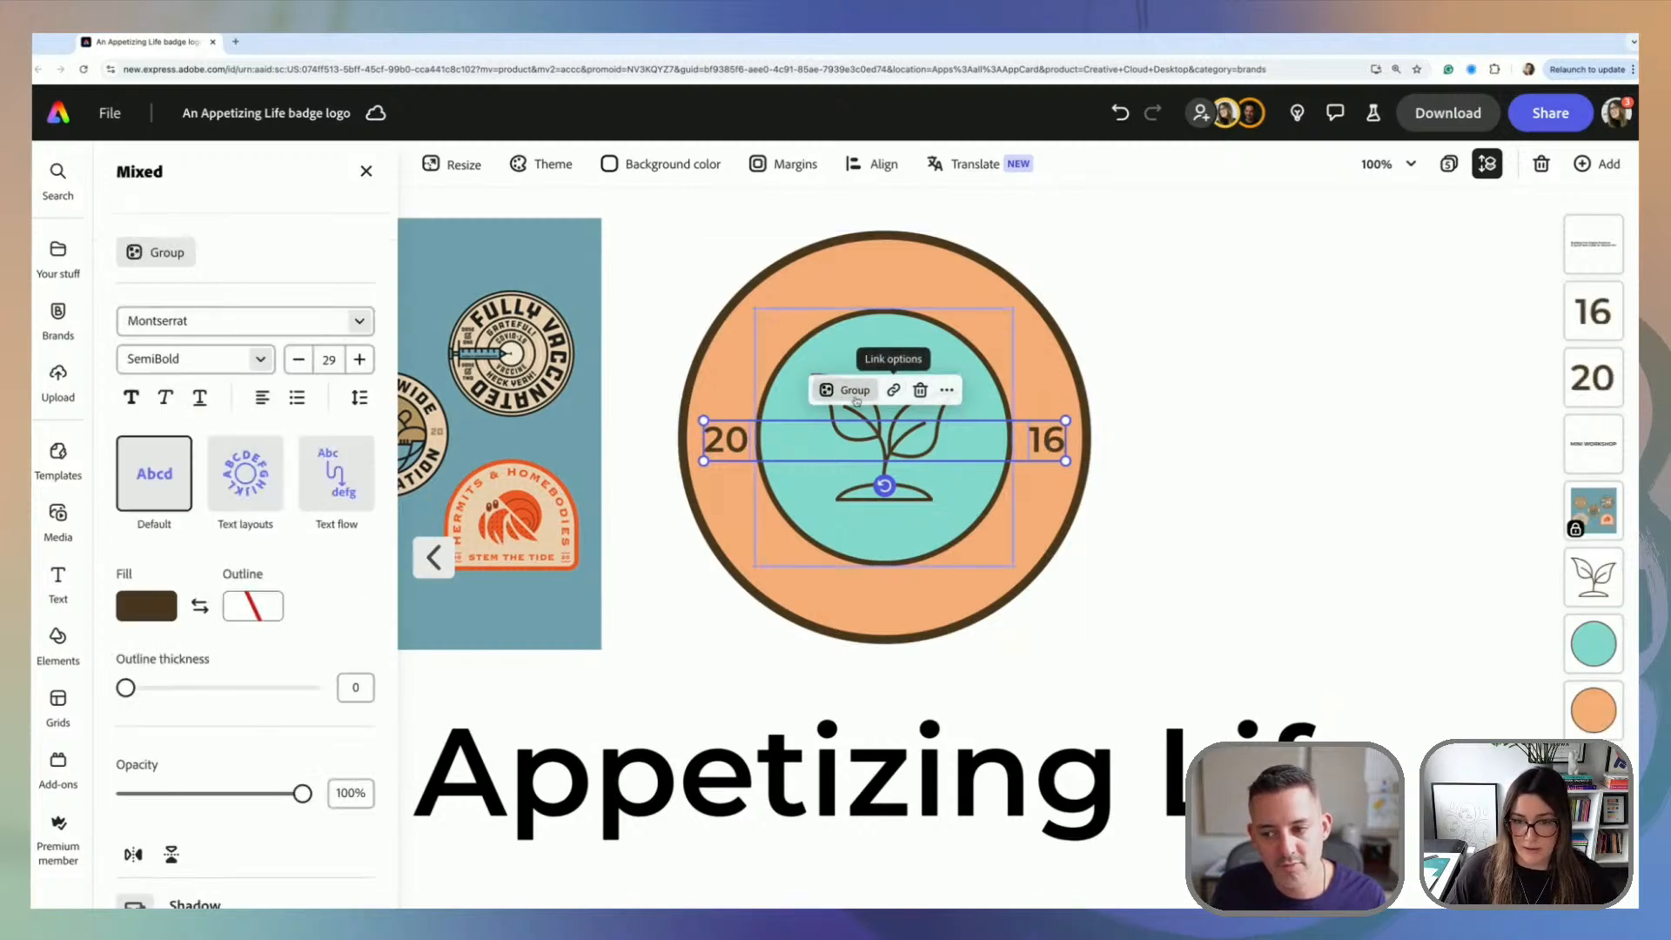
left_click(853, 394)
left_click(1167, 586)
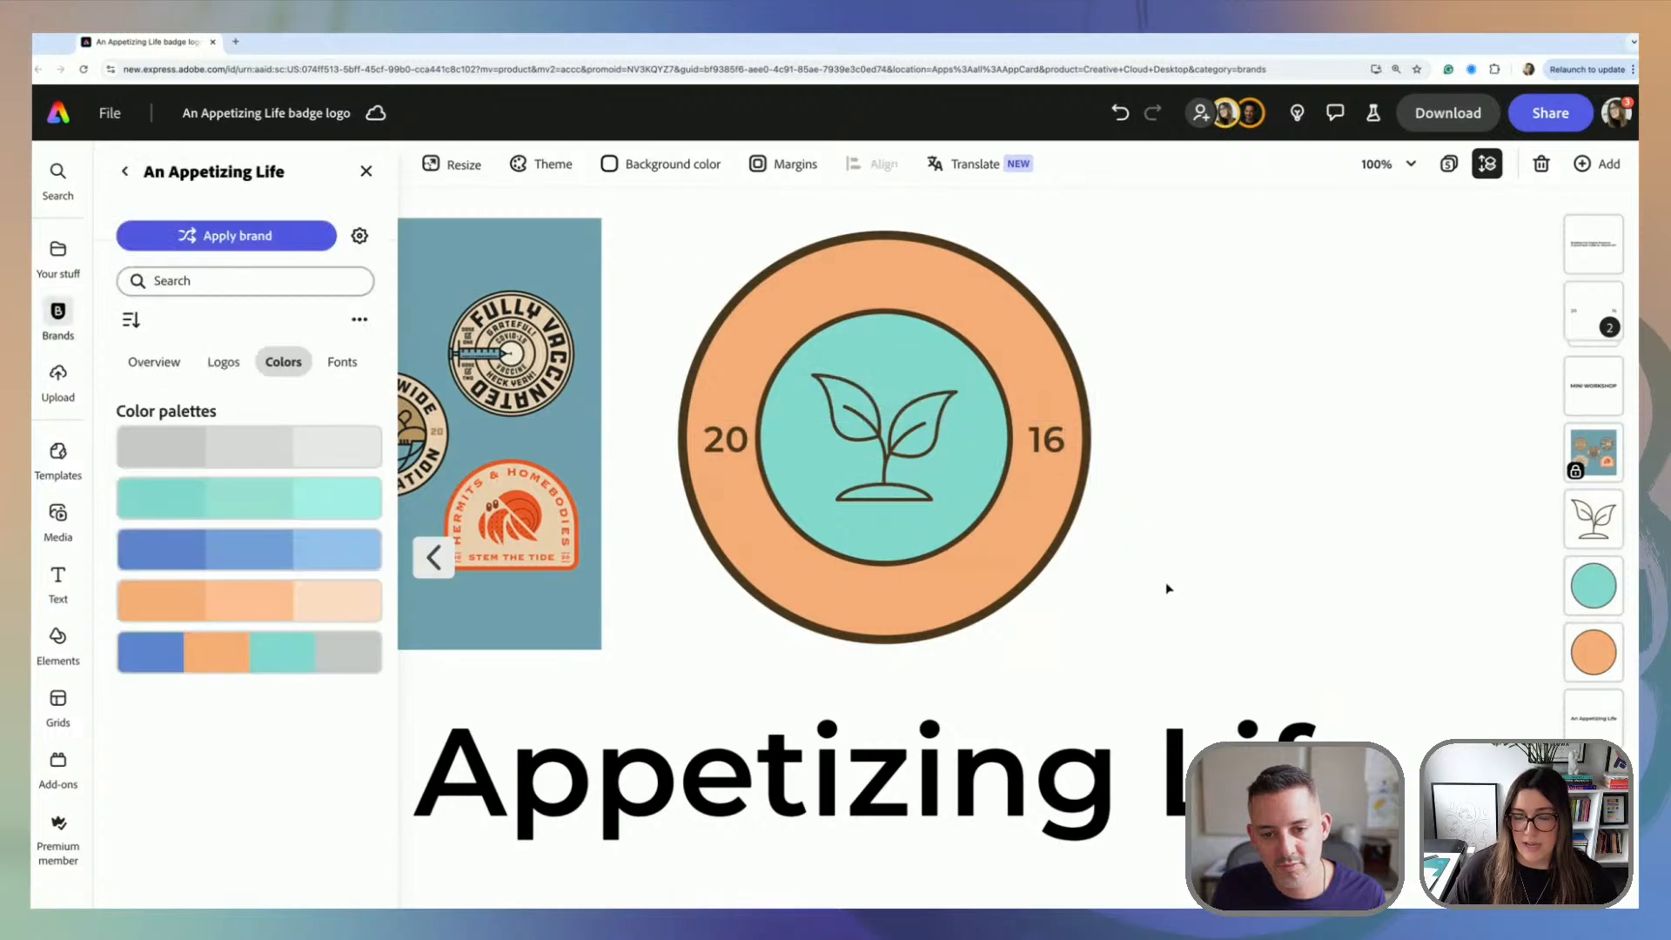
Step: Check the center alignment of the grouped numbers, circles and sprout icon
left_click_drag(1185, 613, 656, 231)
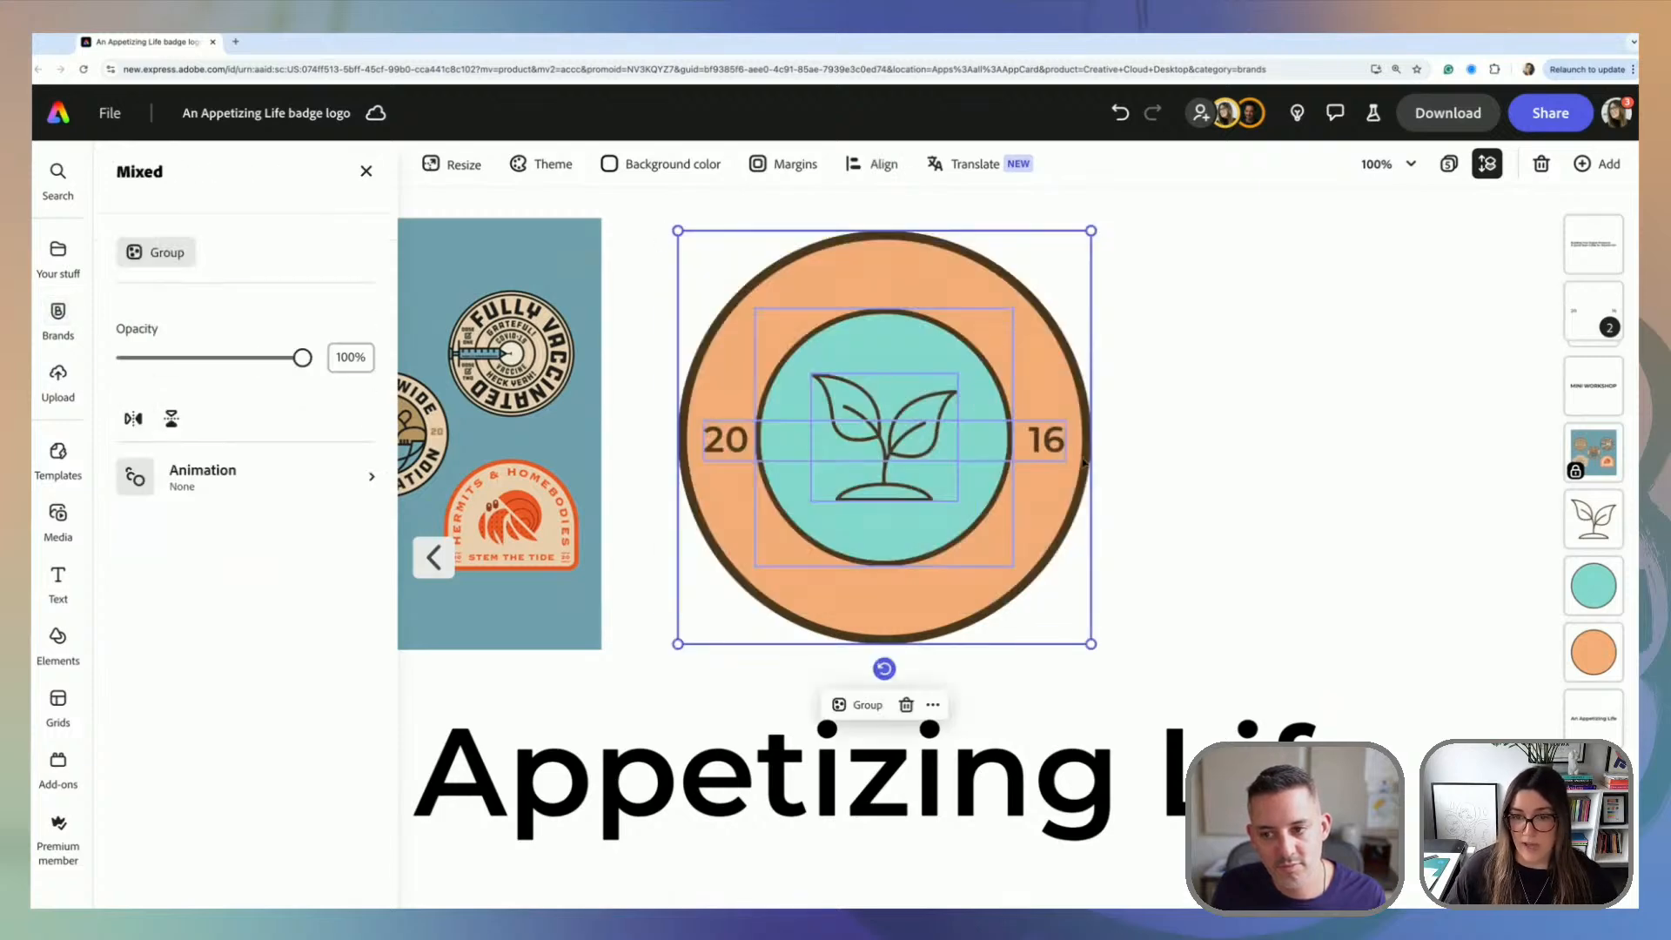
left_click(876, 165)
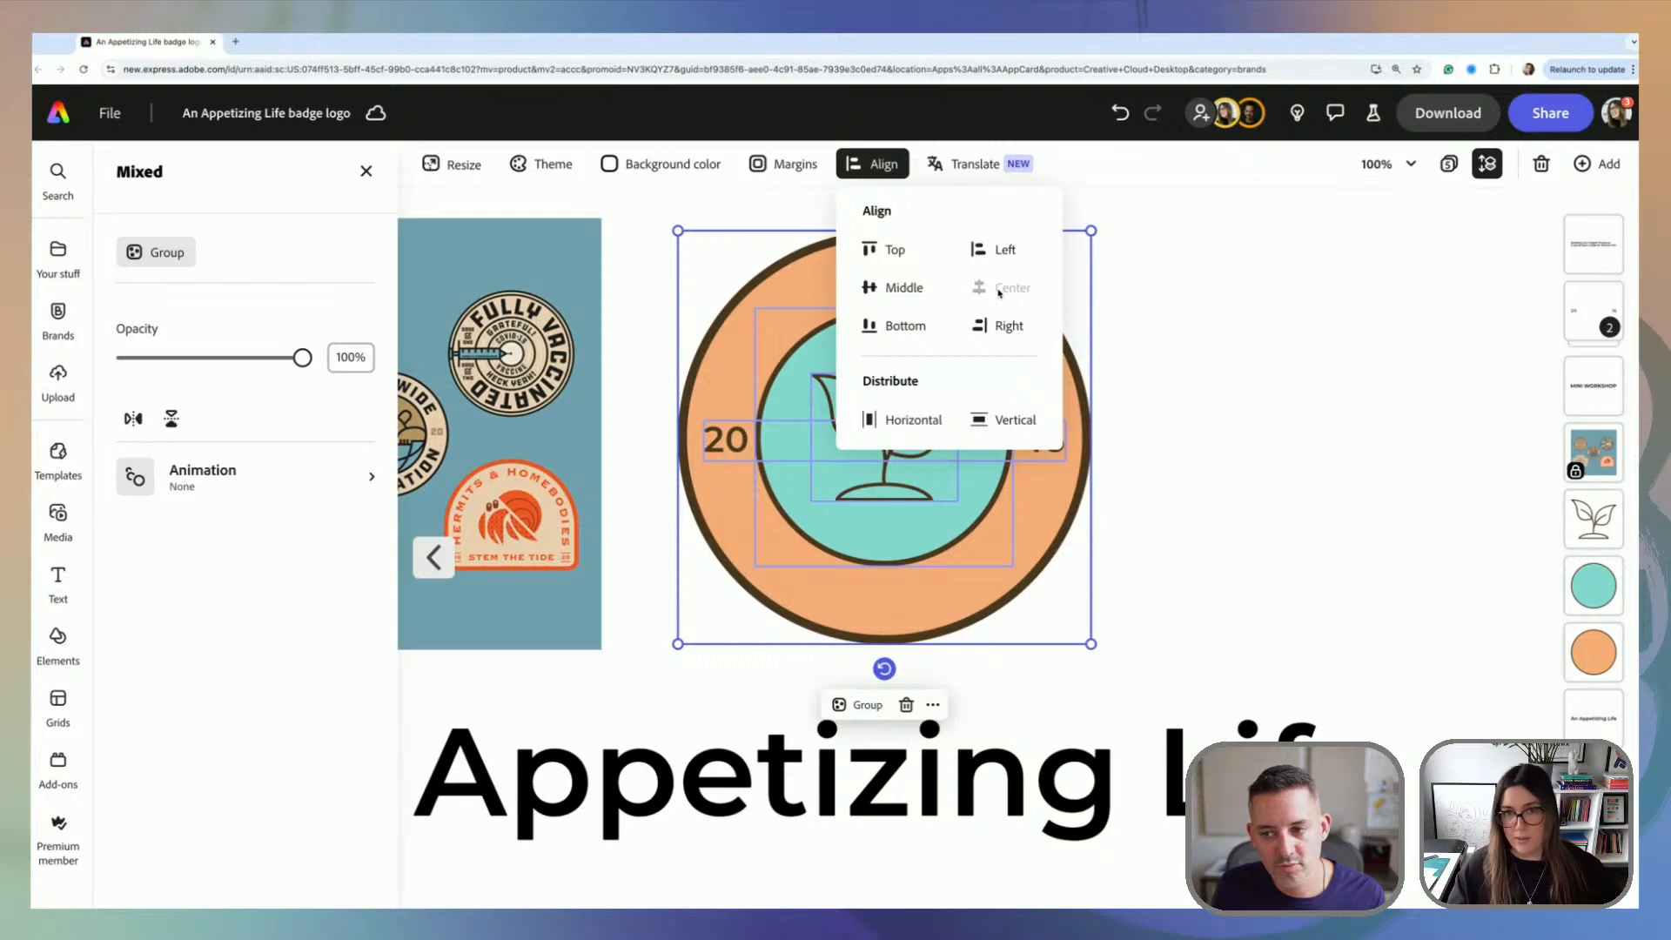
left_click(1262, 426)
left_click(1254, 421)
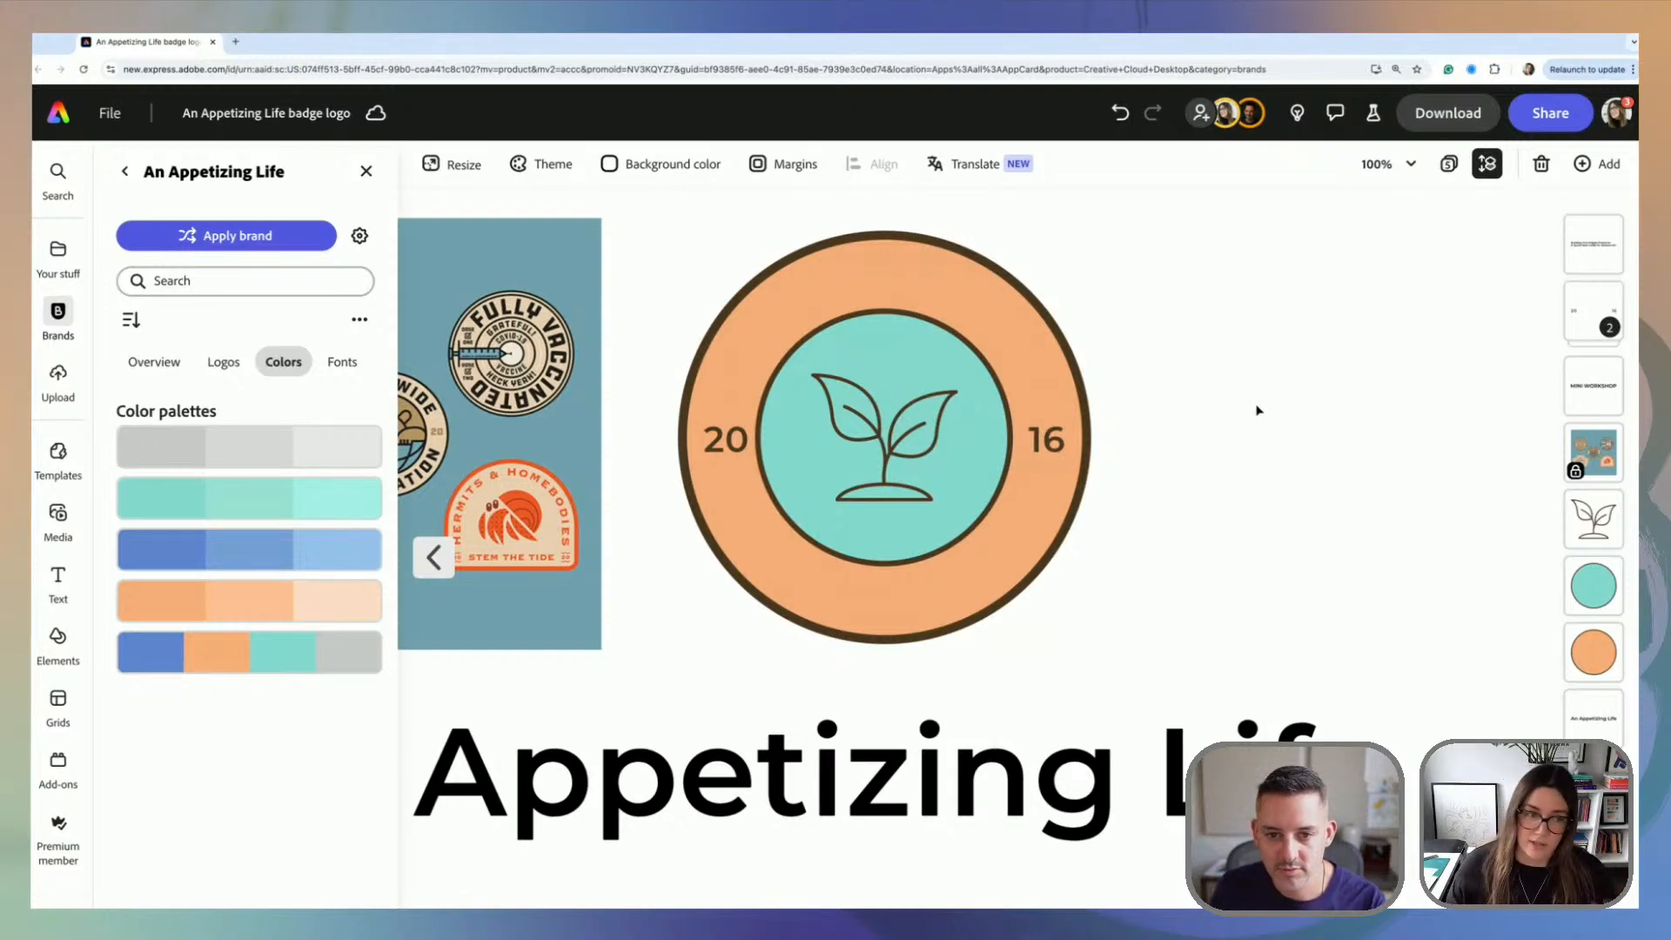
Step: Apply the Arch layout to the An Appetizing Life text and place it below right of the badge, scaled to about the badge's width
left_click(1267, 718)
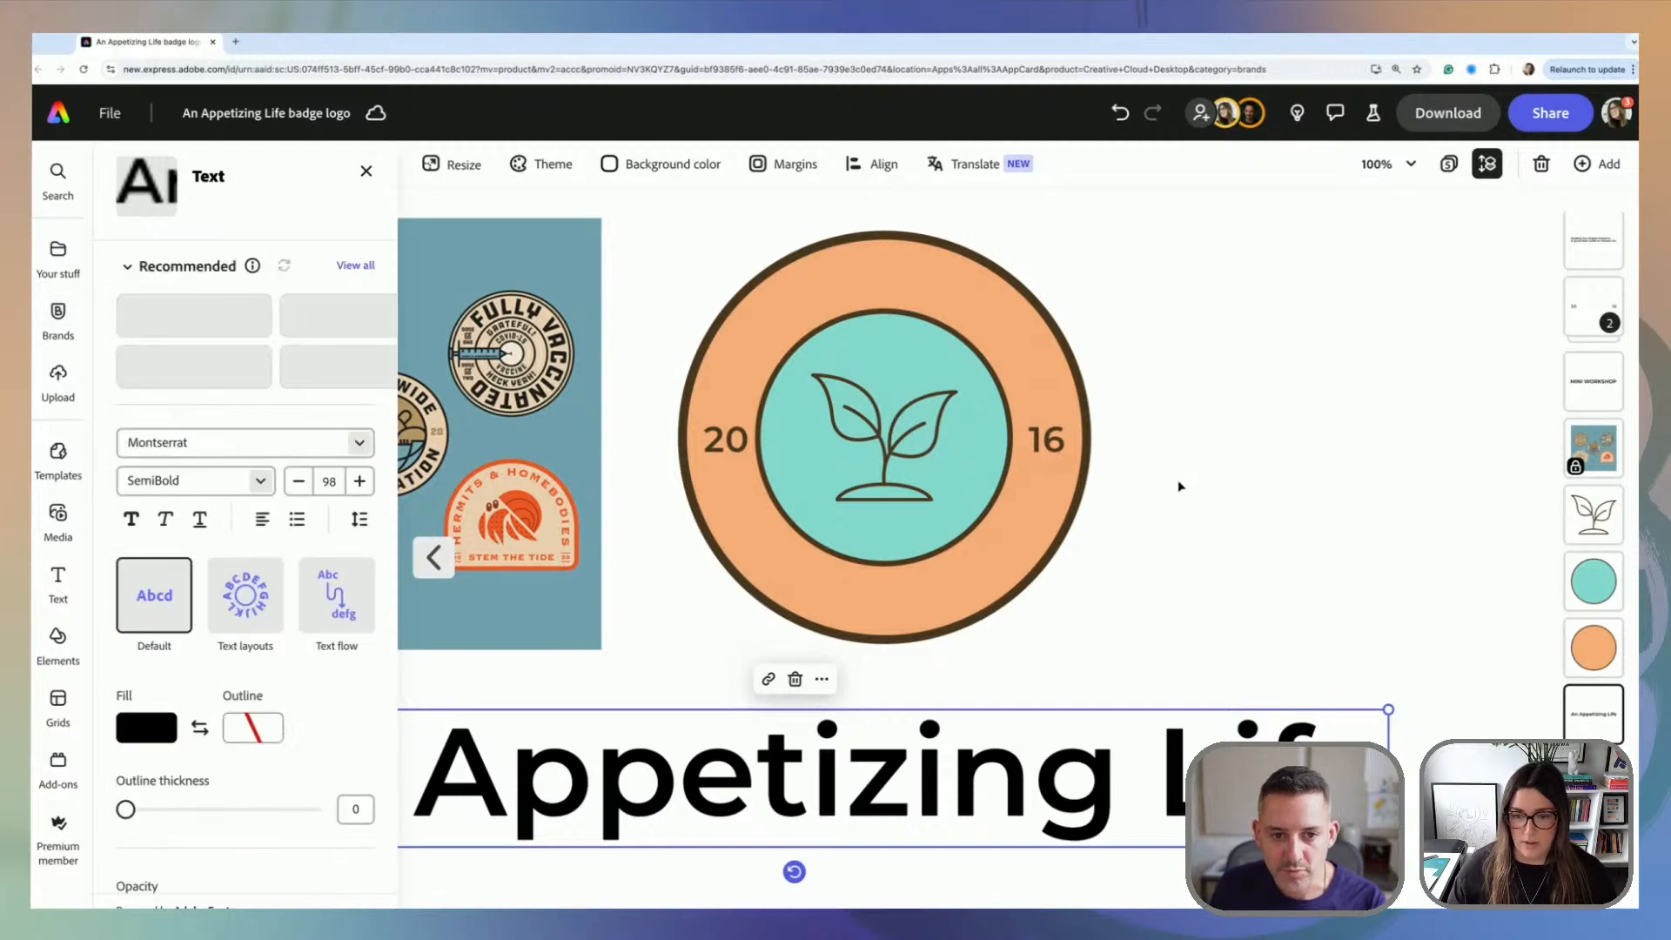
scroll(1205, 530, "down", 1)
key("super+minus")
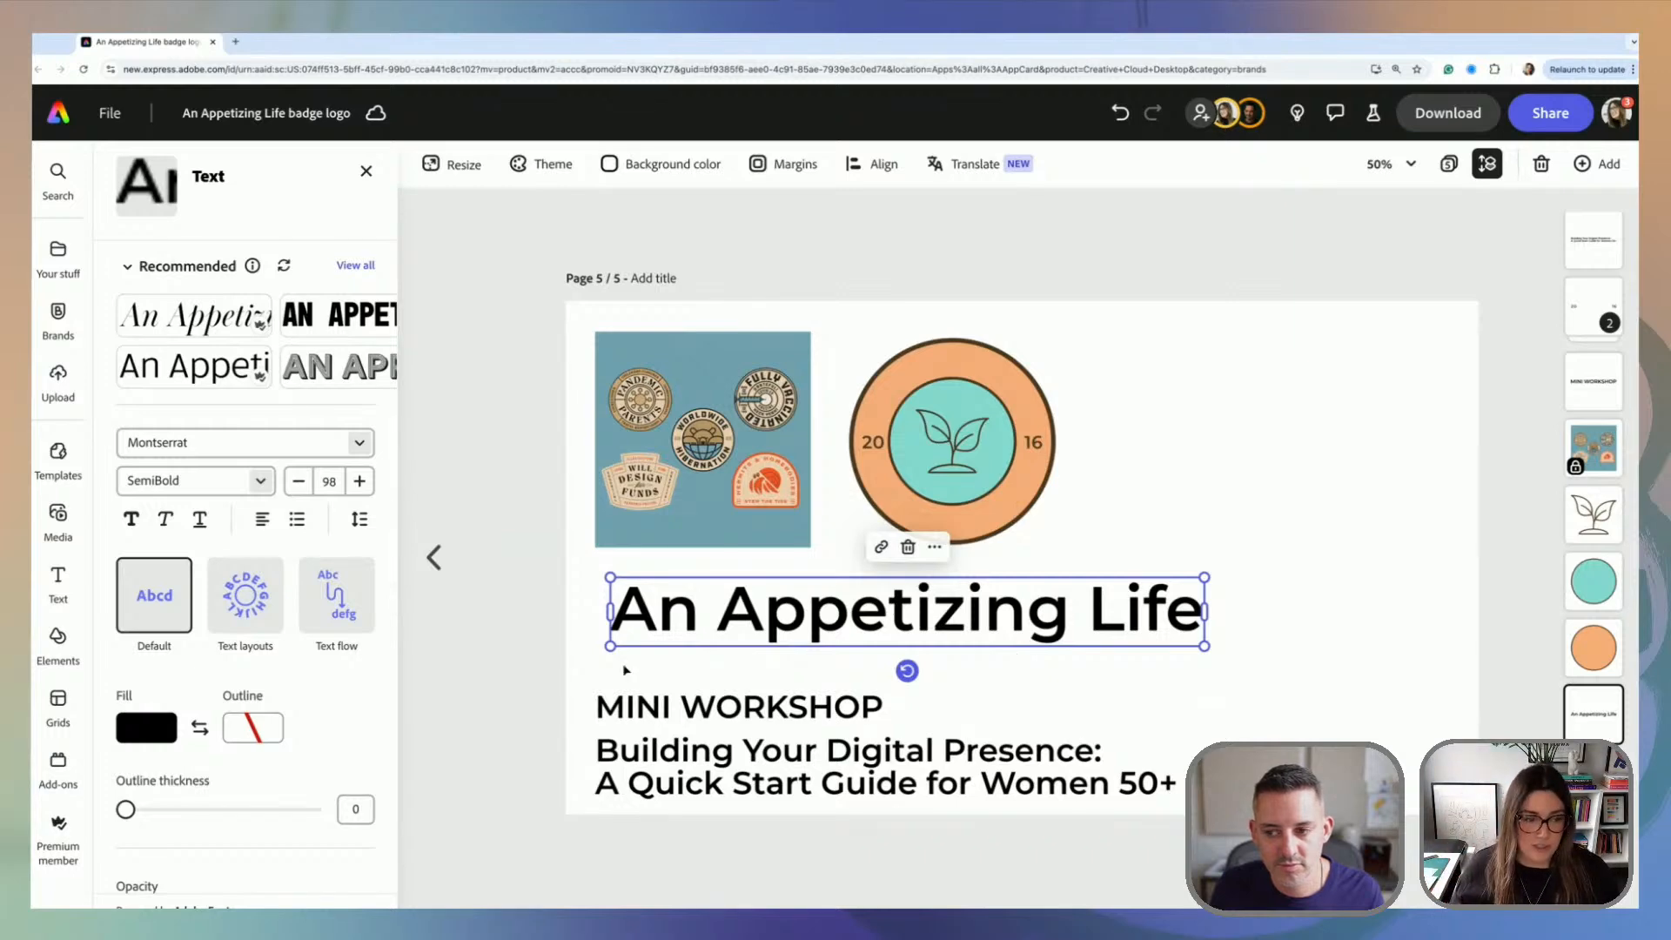
left_click(254, 619)
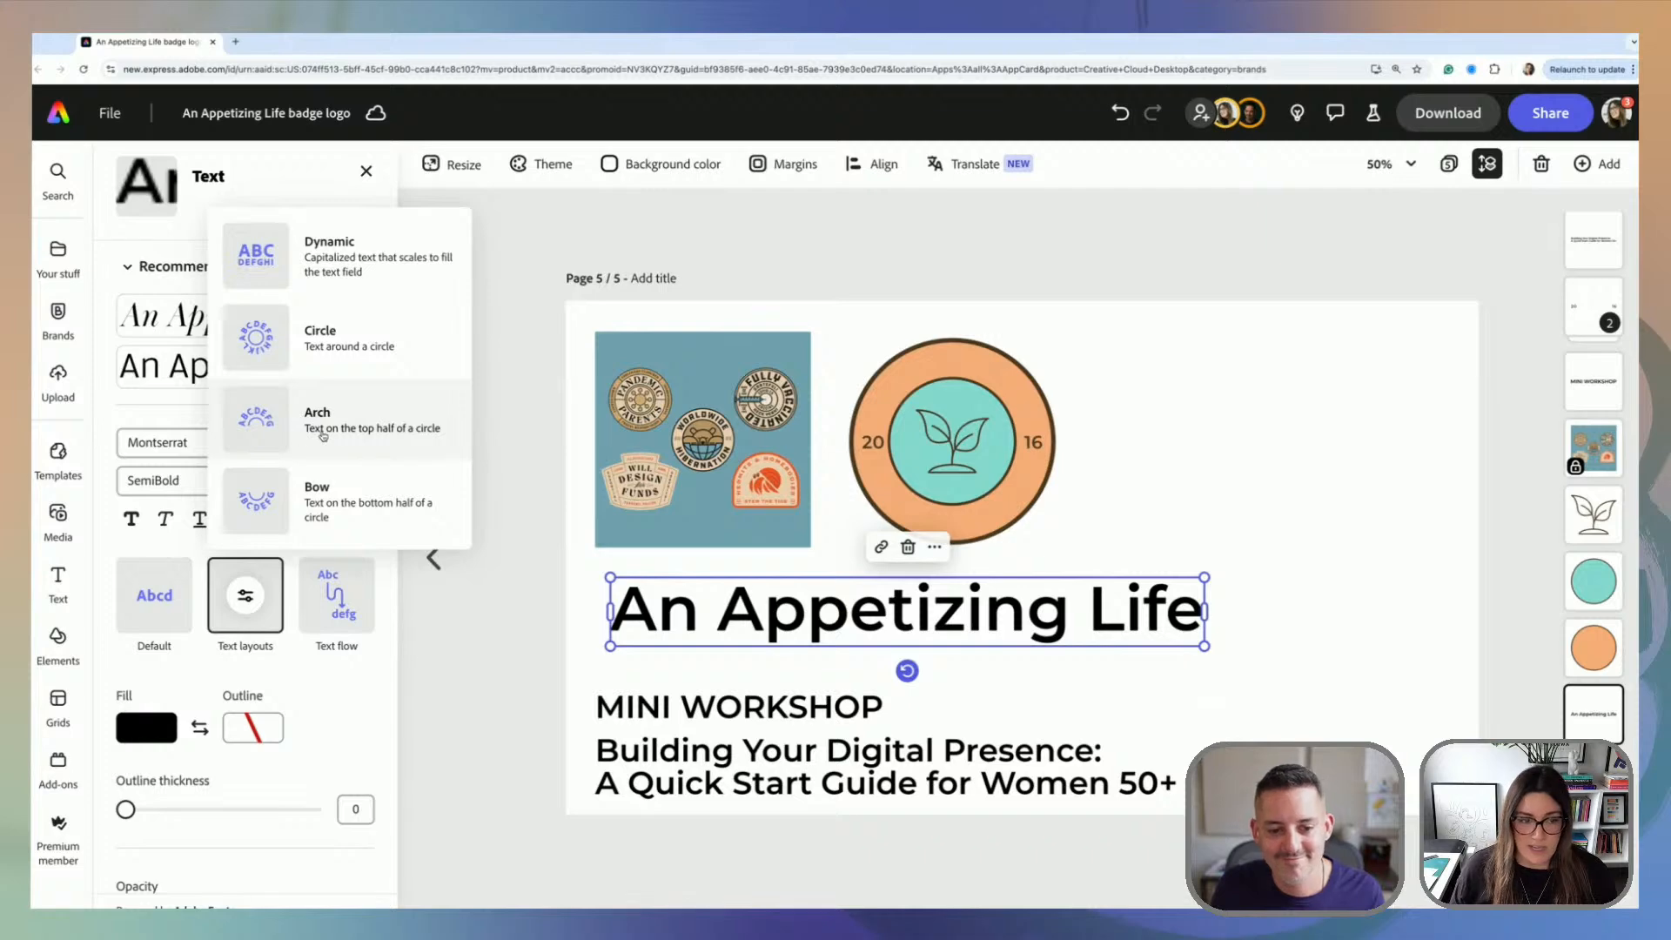
left_click(319, 425)
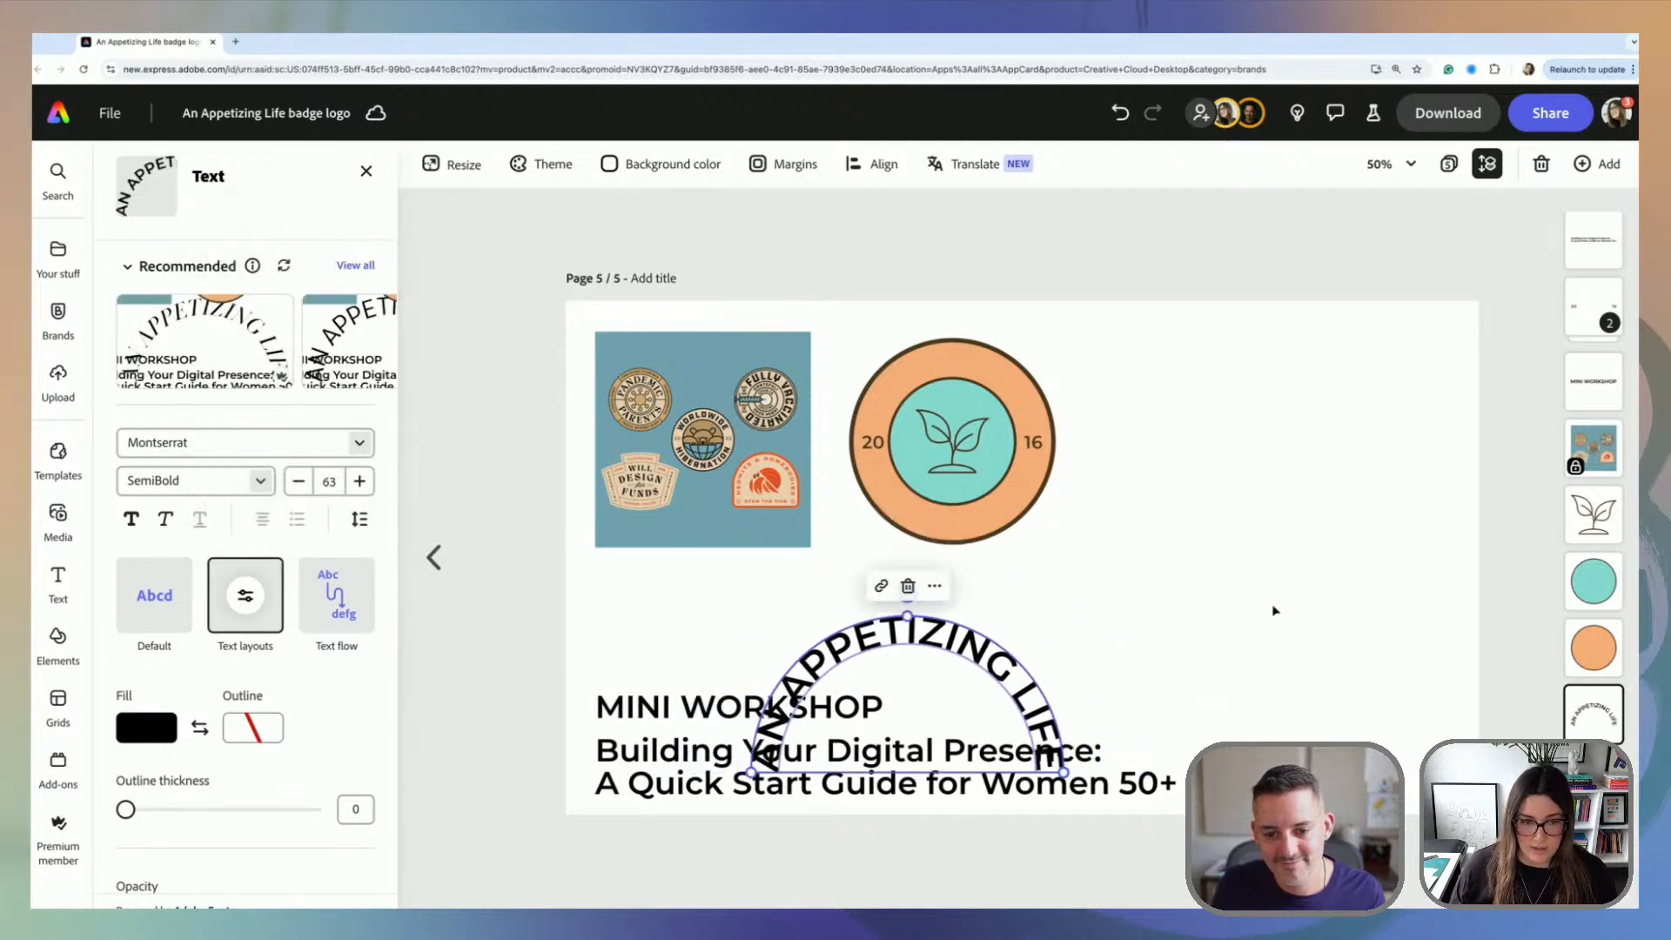
left_click_drag(1030, 688, 1276, 593)
left_click_drag(1310, 676, 1256, 677)
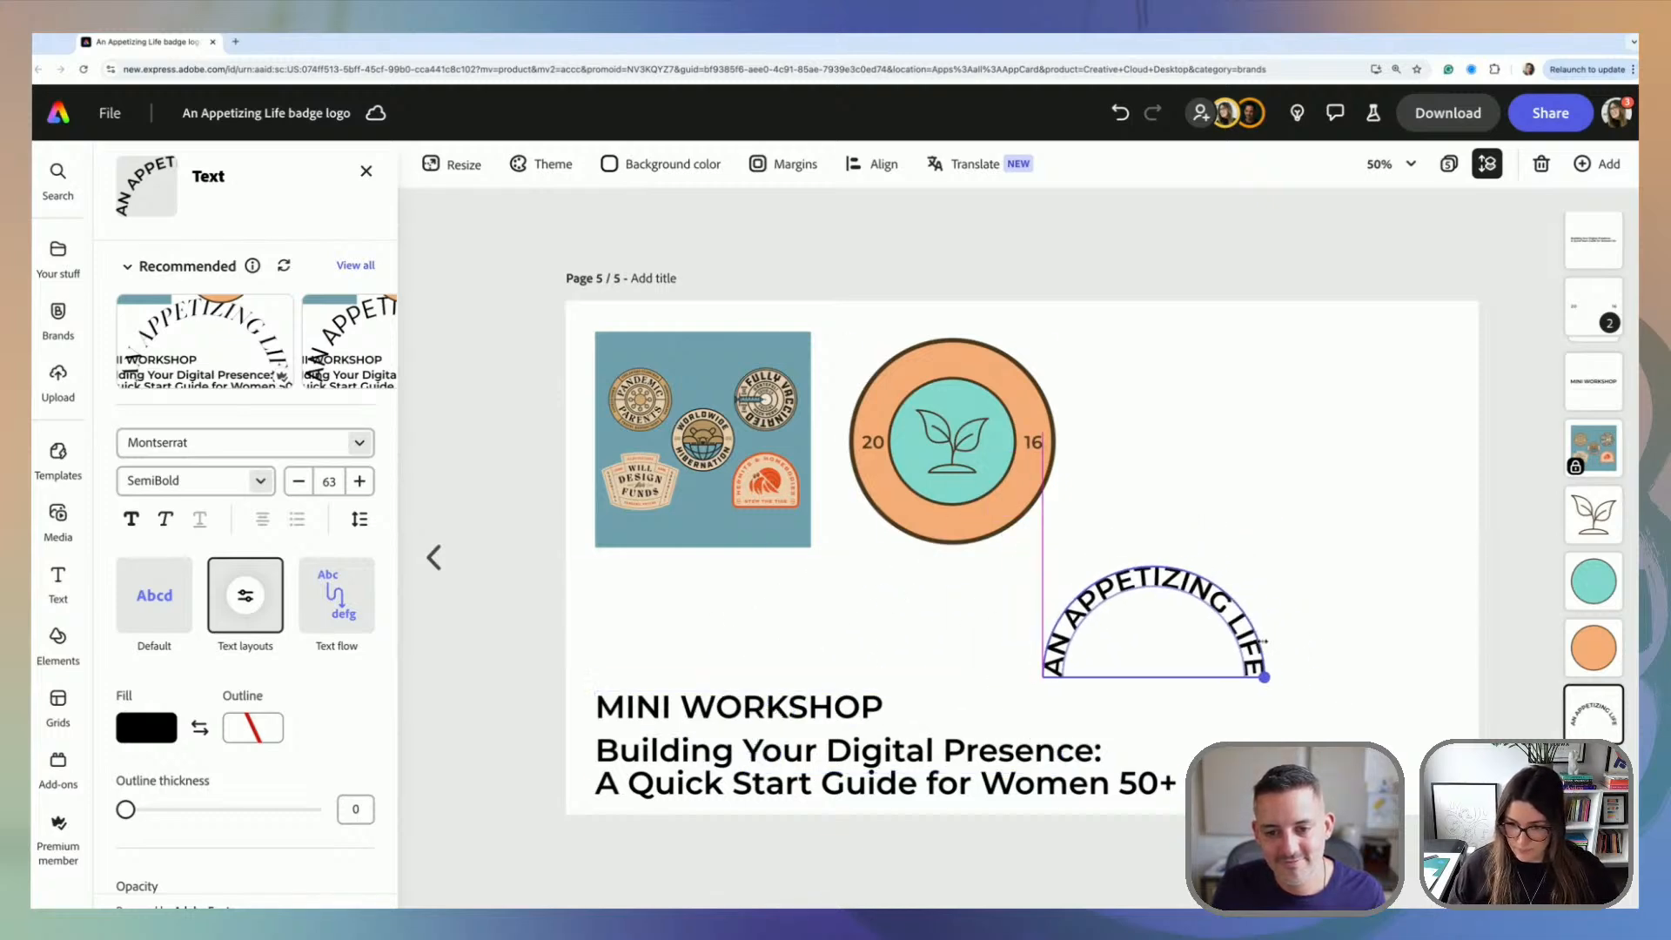
Step: Copy the hex code #4D3621 from the orange circle's border color
left_click(1049, 423)
left_click(254, 303)
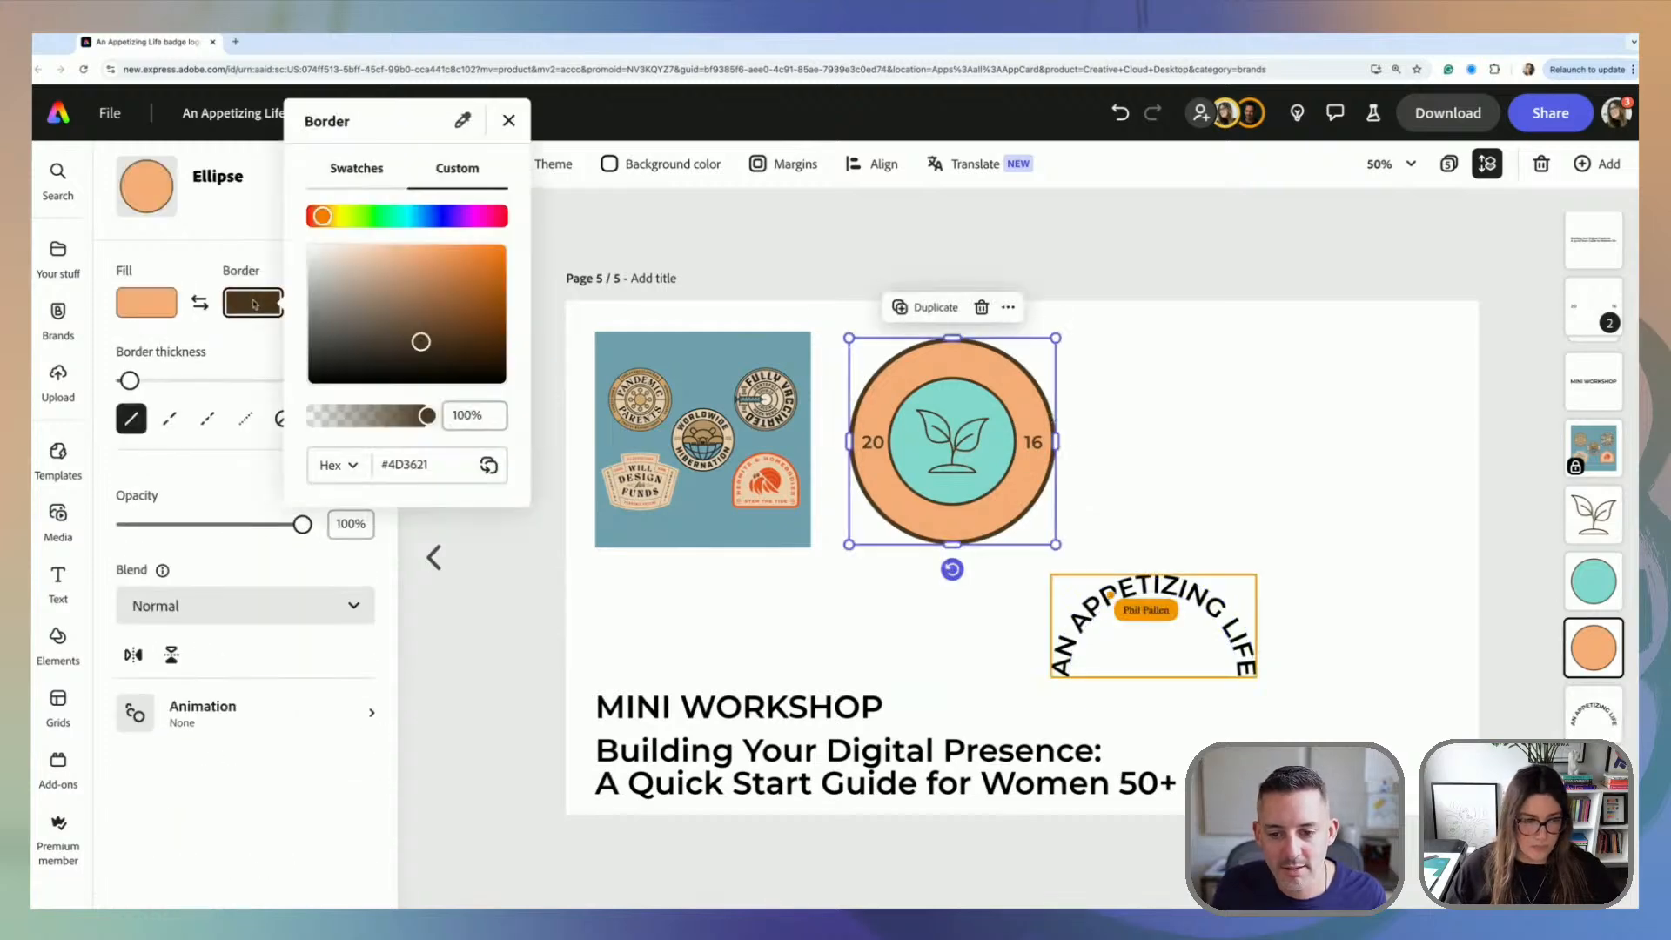
left_click_drag(442, 467, 368, 459)
key("ctrl+c")
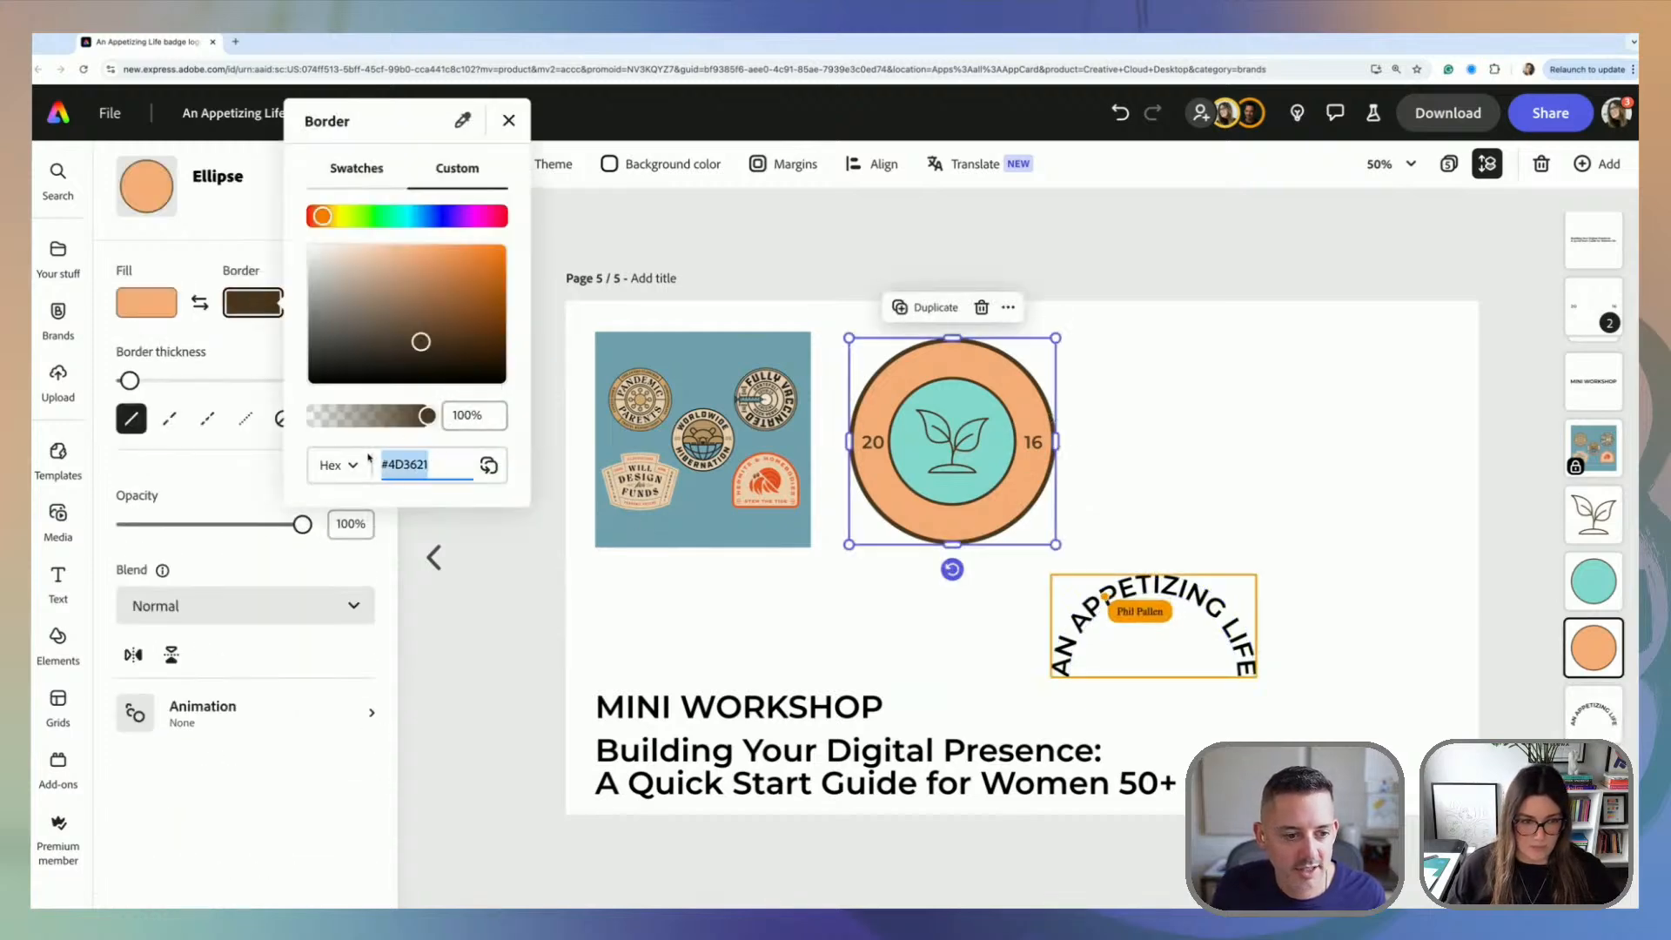
left_click(1289, 497)
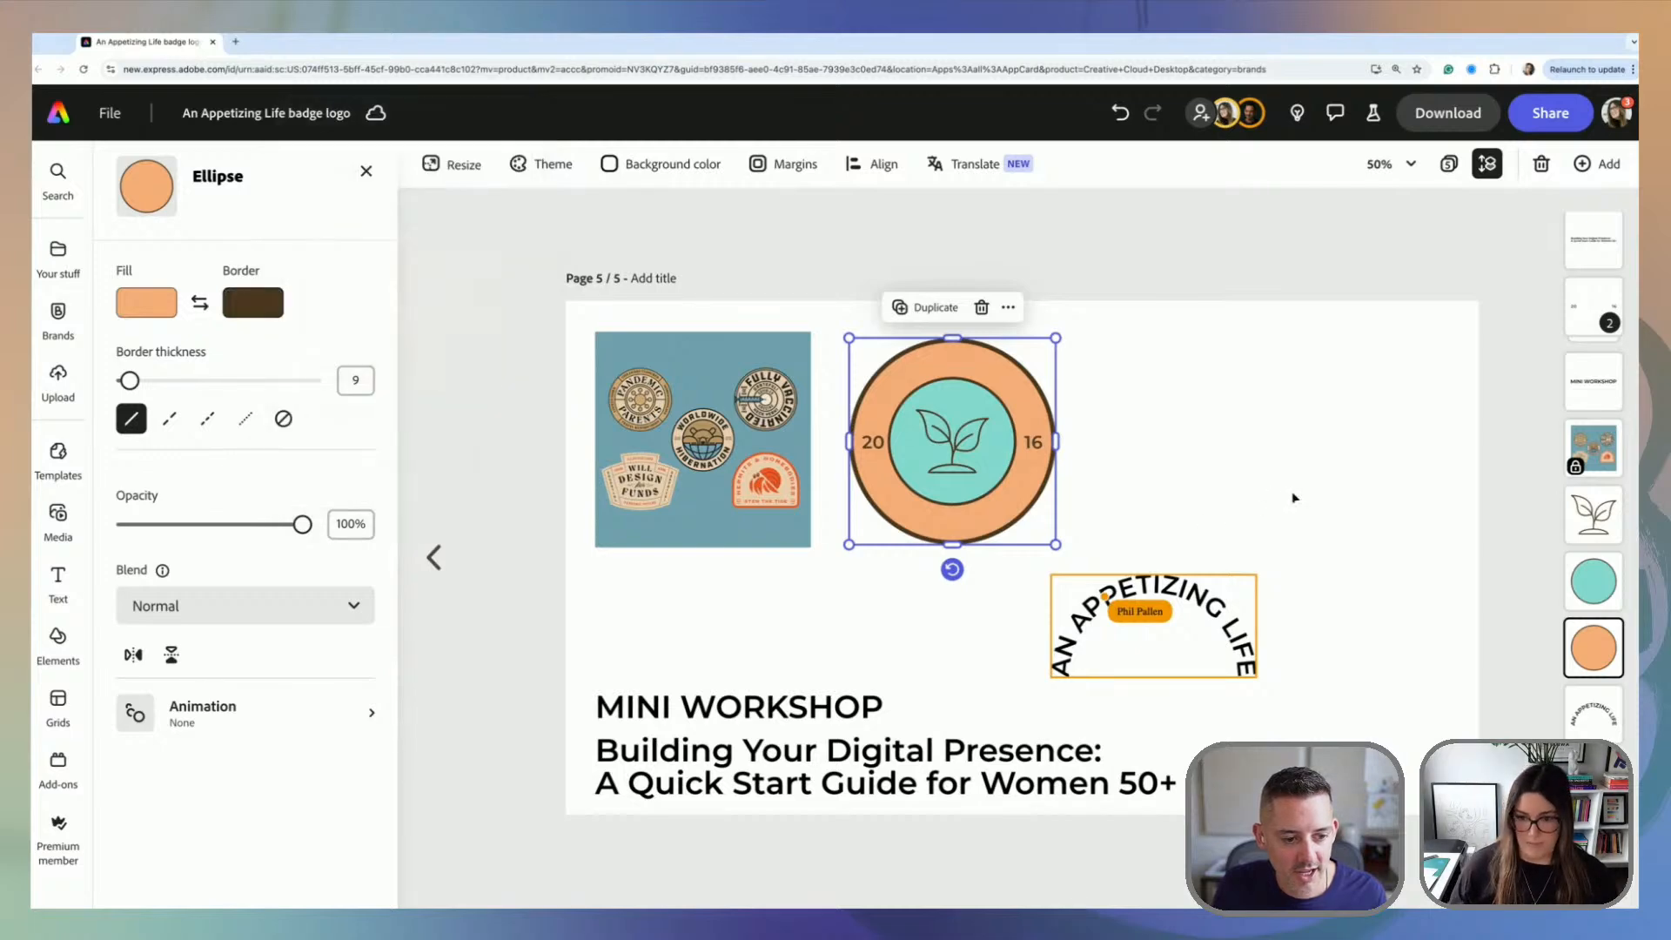
left_click(1291, 497)
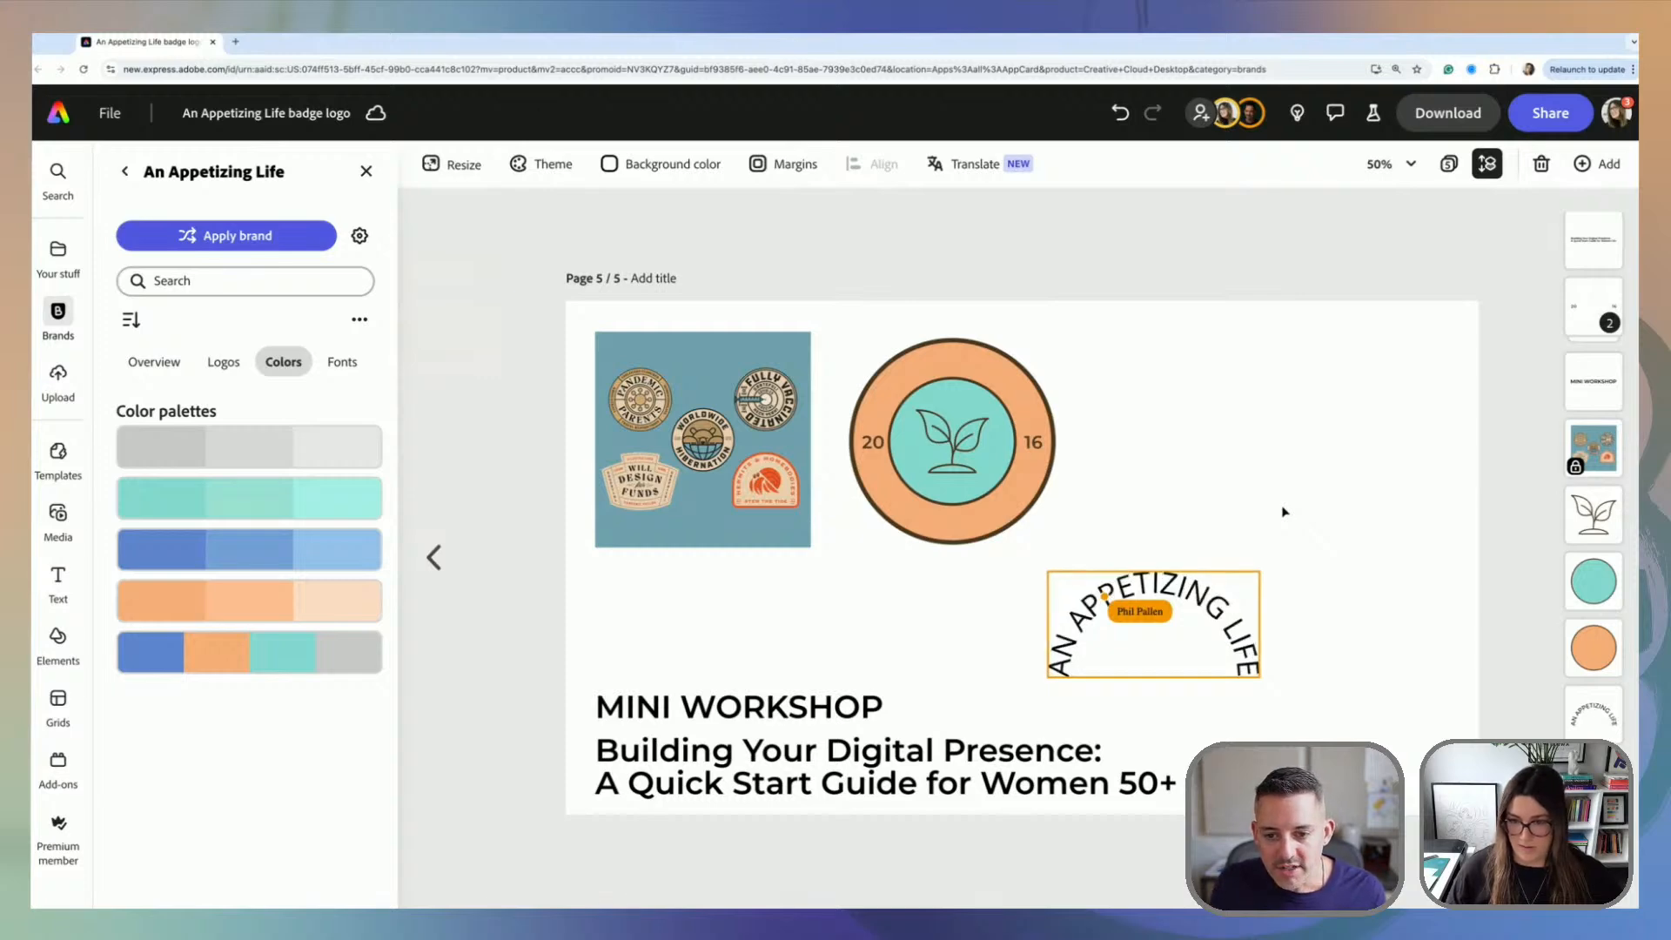
Step: Set the arched An Appetizing Life text's fill color to #4D3621
left_click(1196, 592)
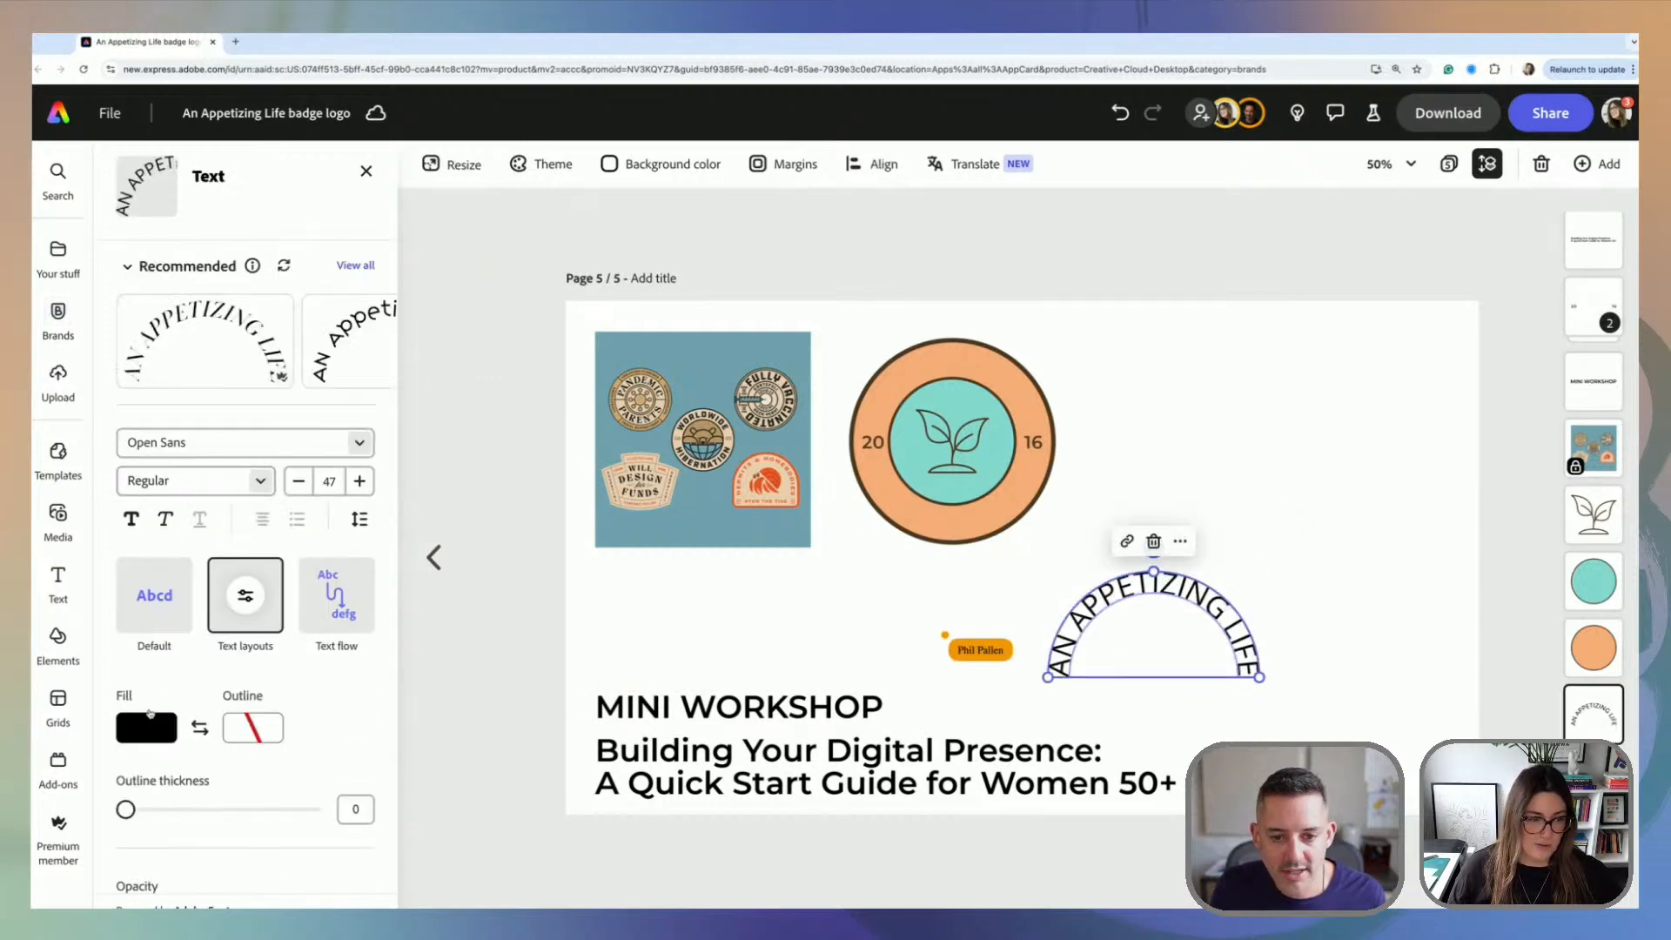
left_click(150, 713)
left_click(304, 877)
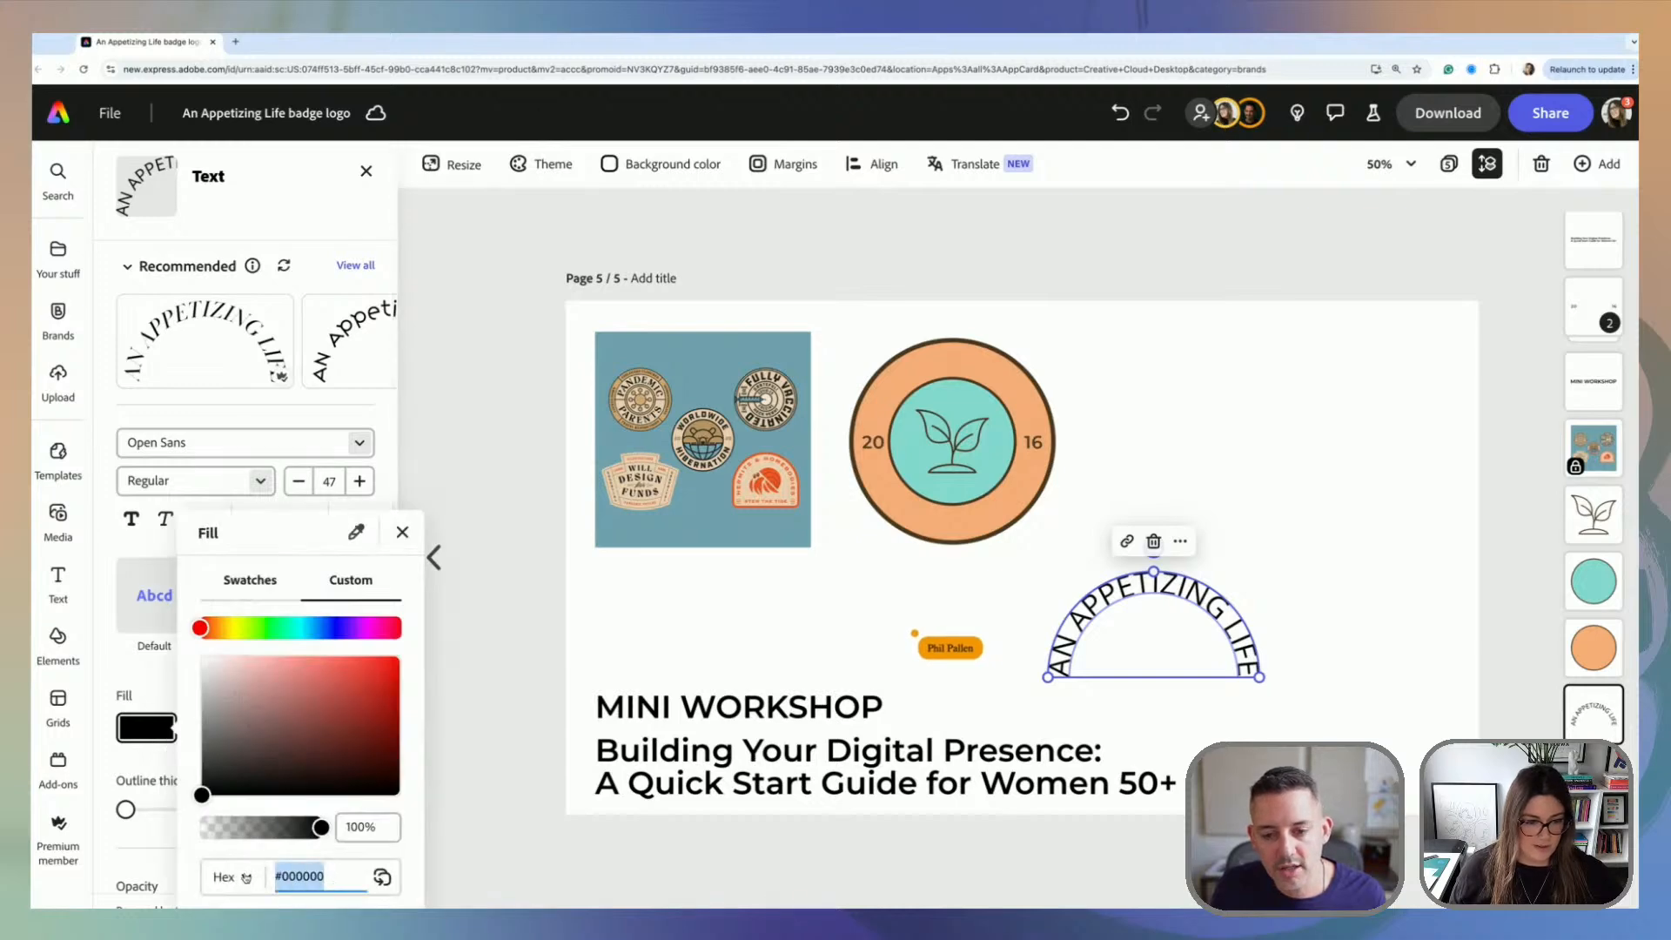
key("ctrl+v")
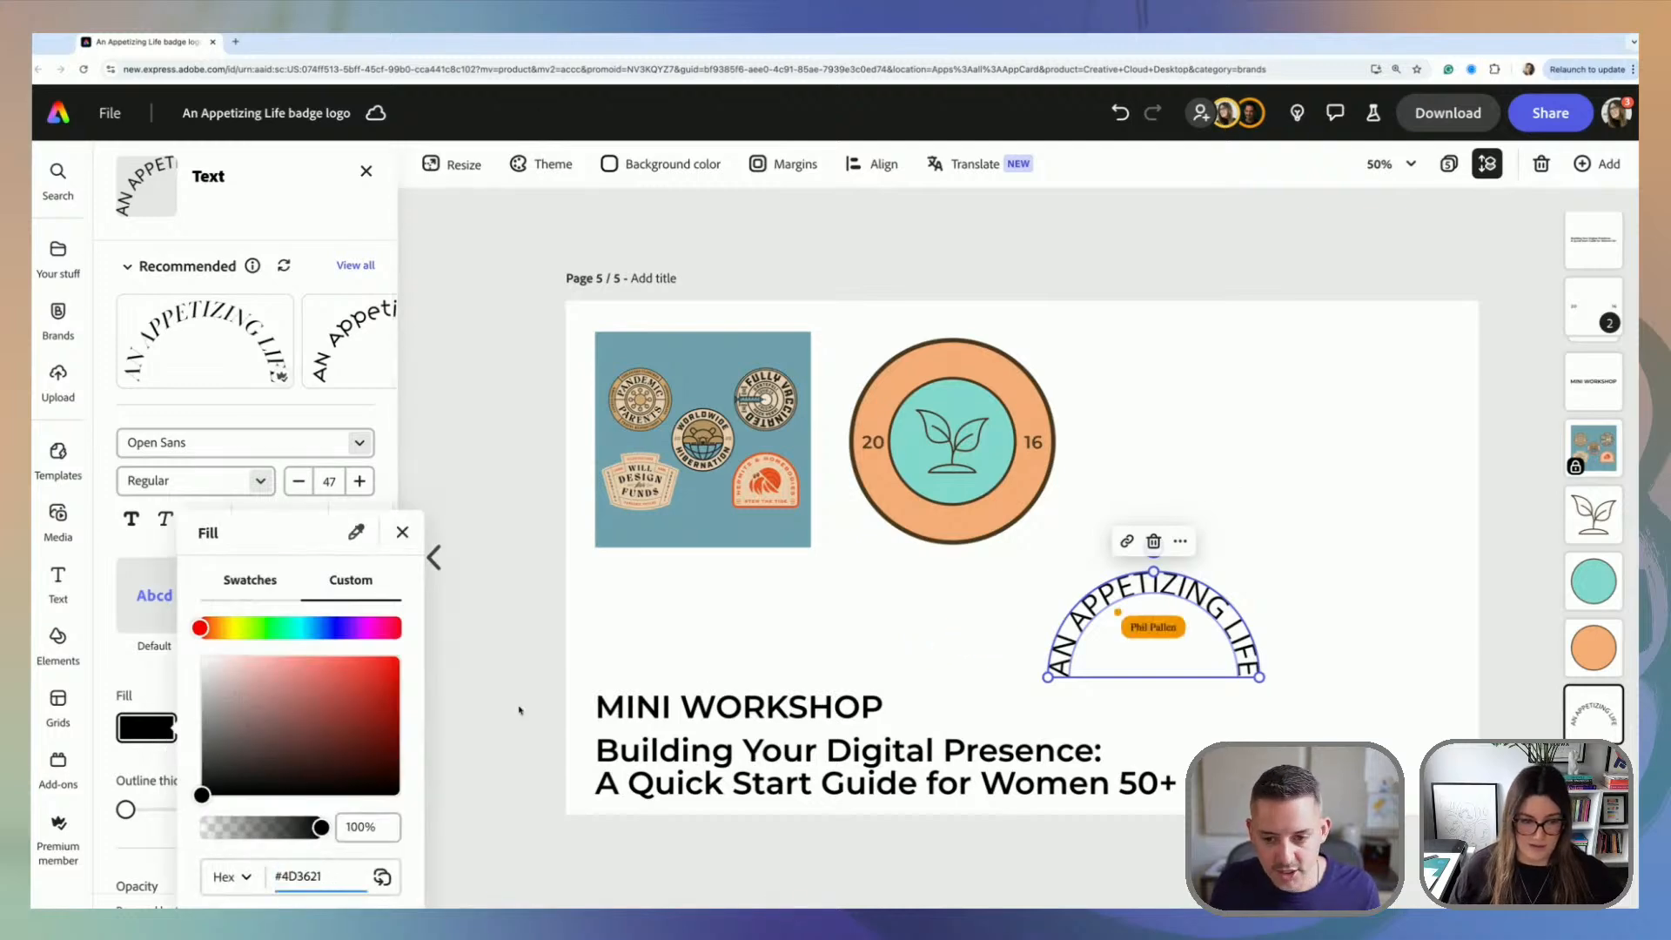
left_click(1164, 404)
left_click(1180, 400)
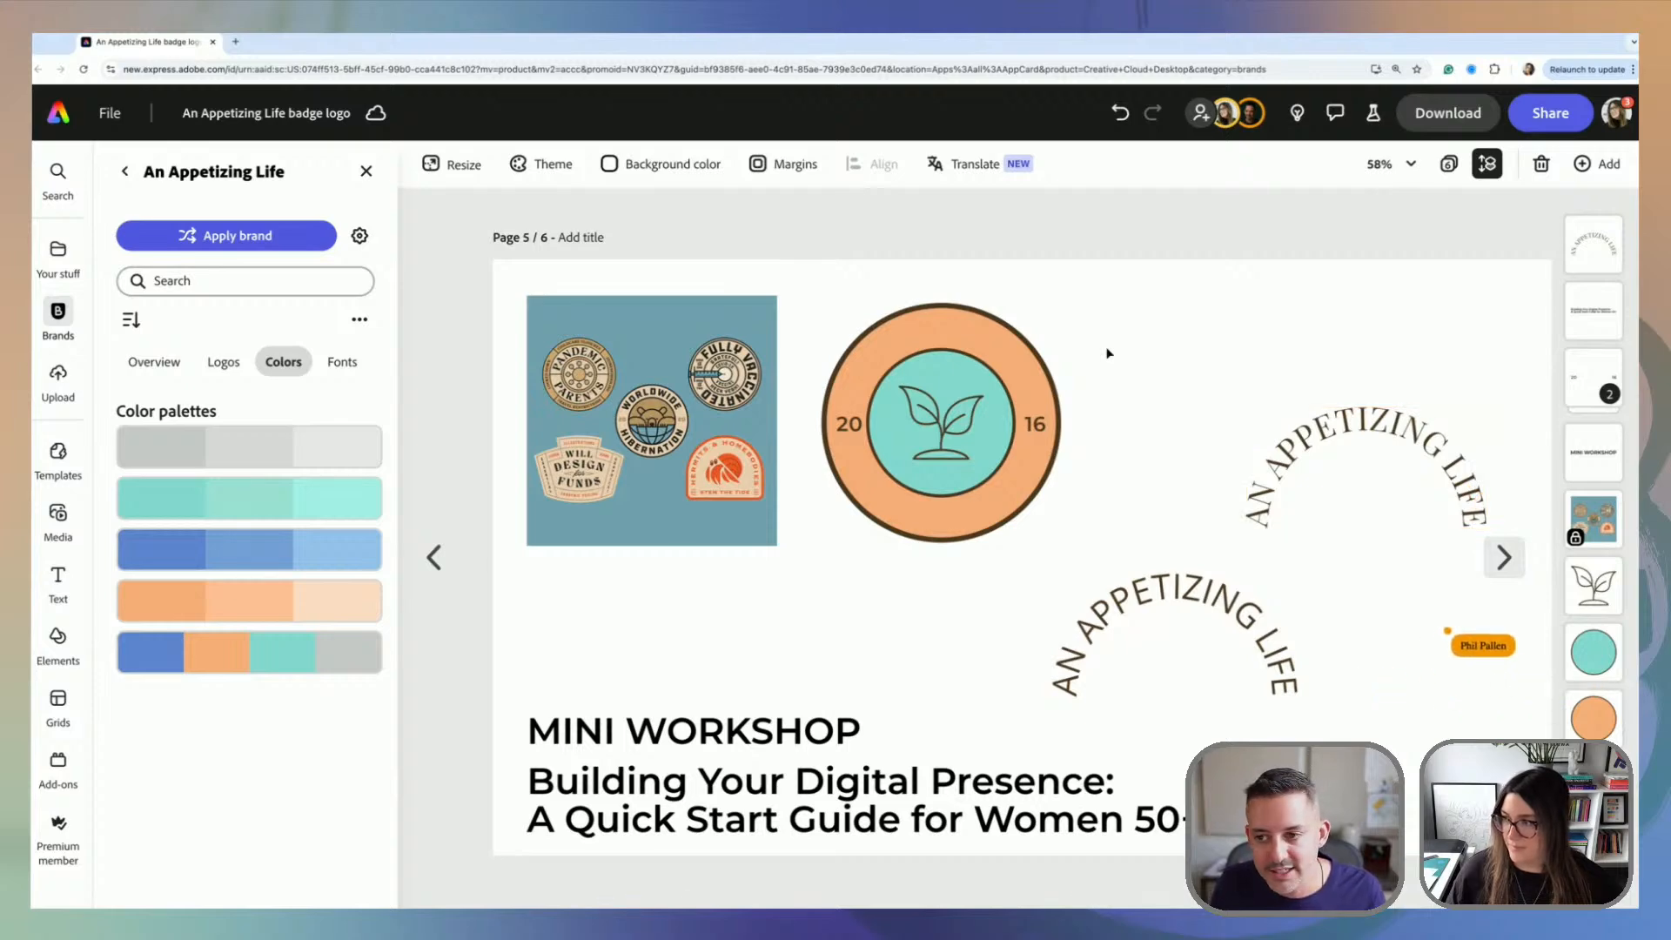
Step: Move the Playfair Display arched text onto the upper half of the badge's orange ring and scale it down to font size 35
left_click(1360, 420)
left_click_drag(1360, 420, 974, 343)
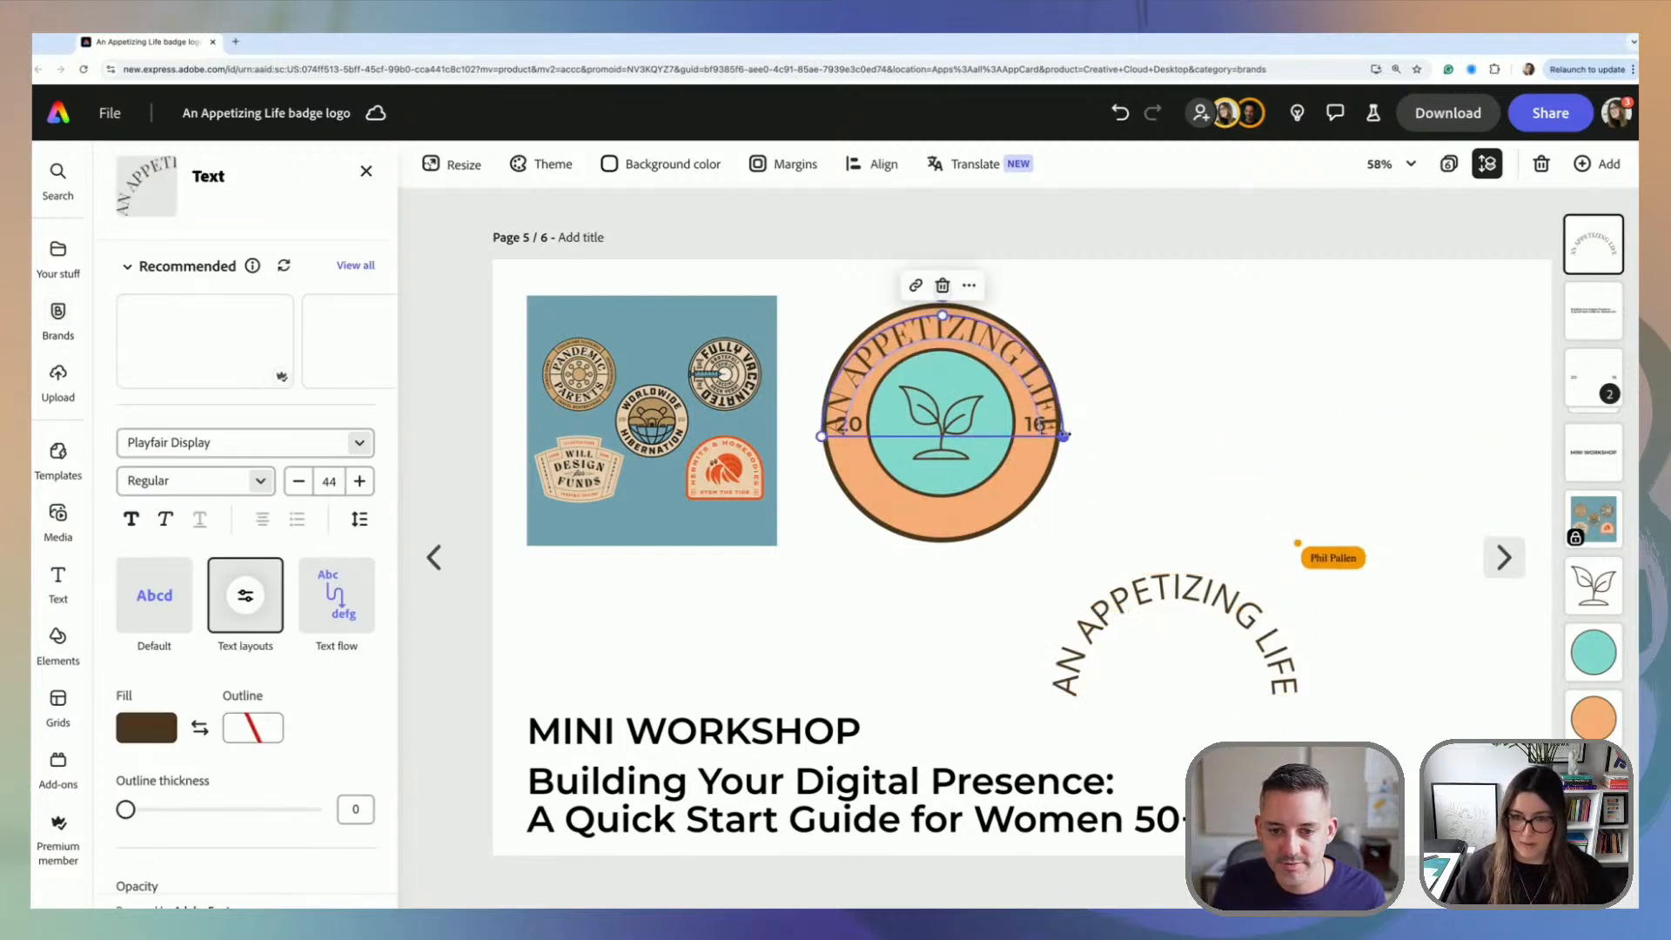
left_click_drag(1064, 436, 1017, 373)
left_click(1183, 402)
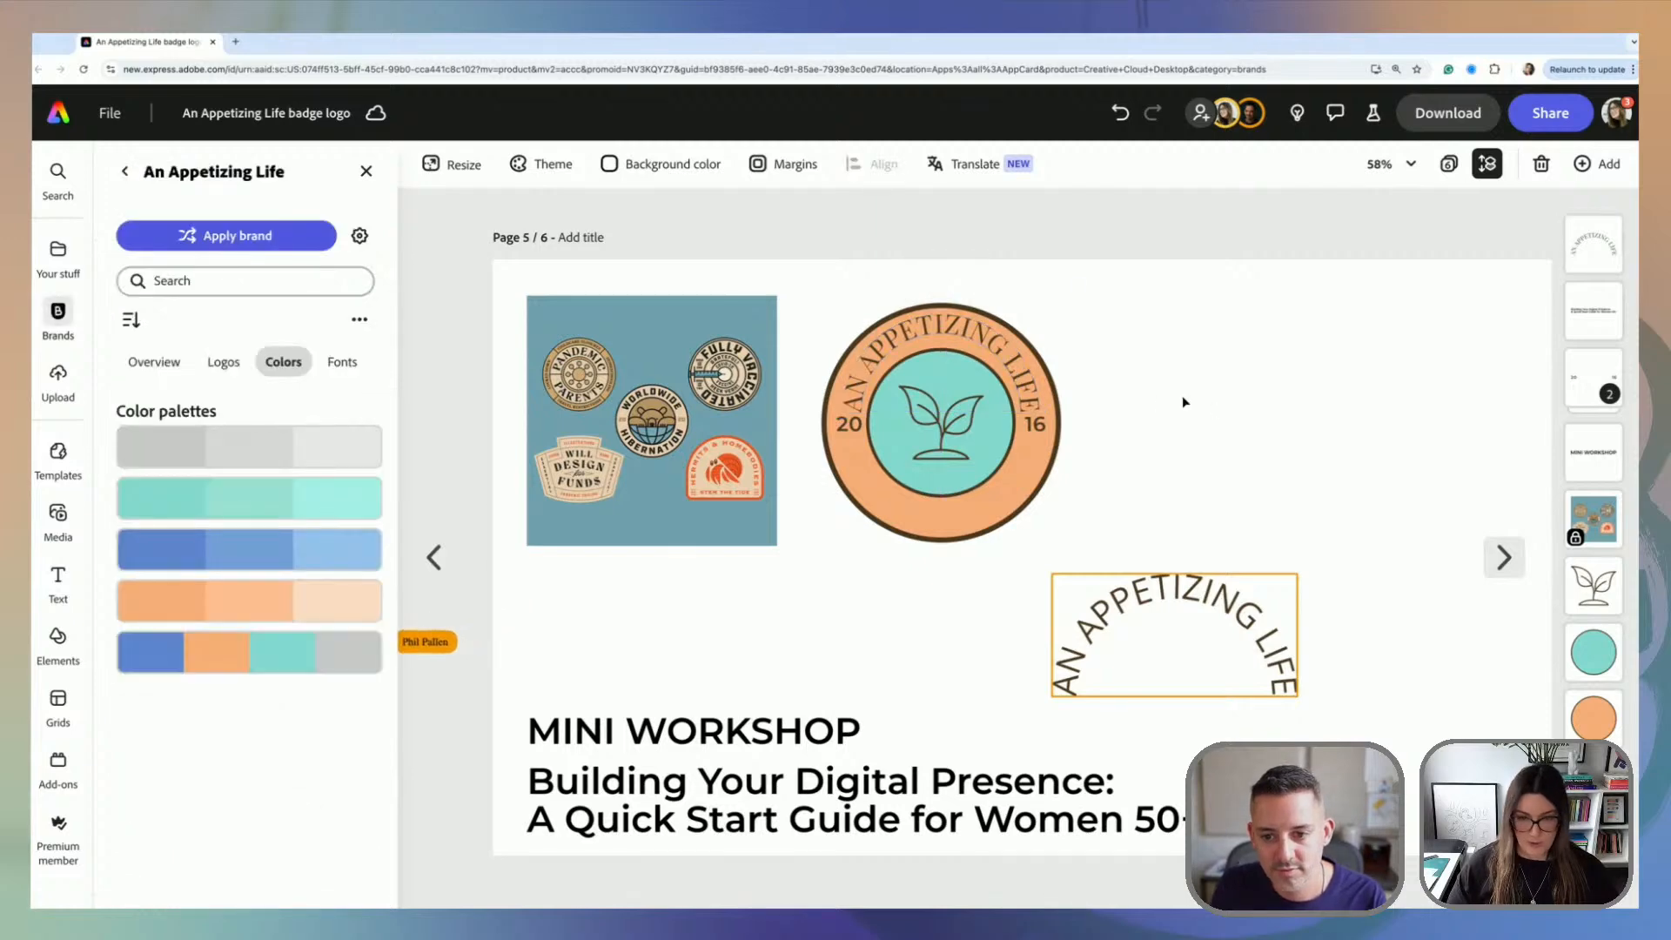
left_click(1000, 365)
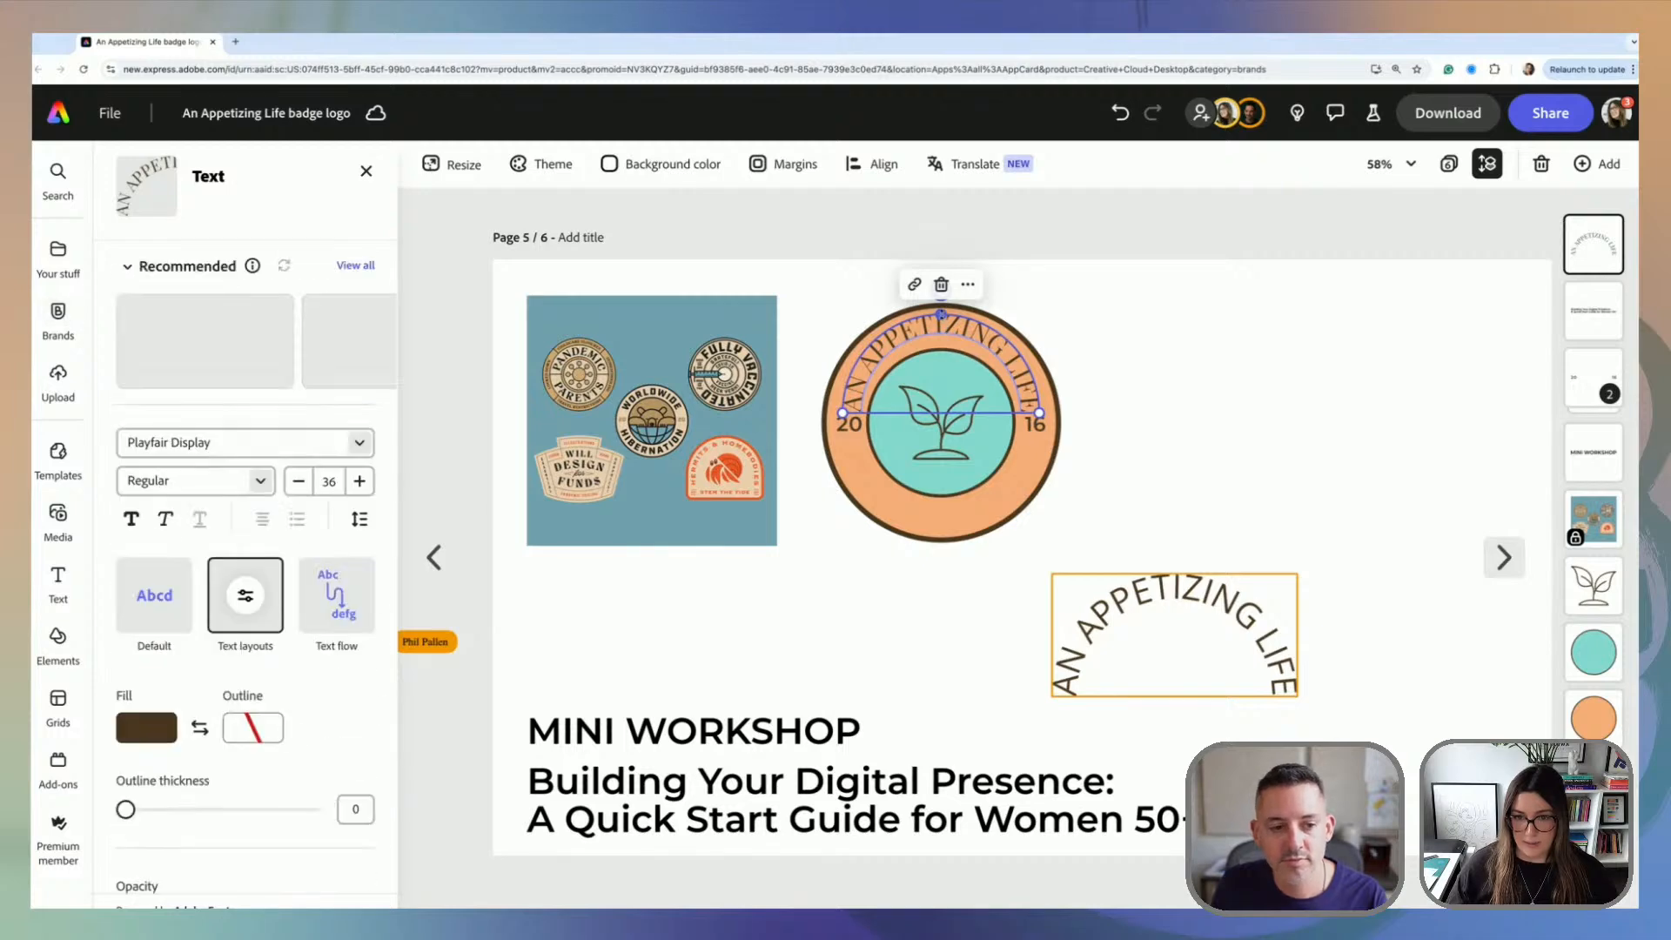
left_click_drag(942, 315, 943, 318)
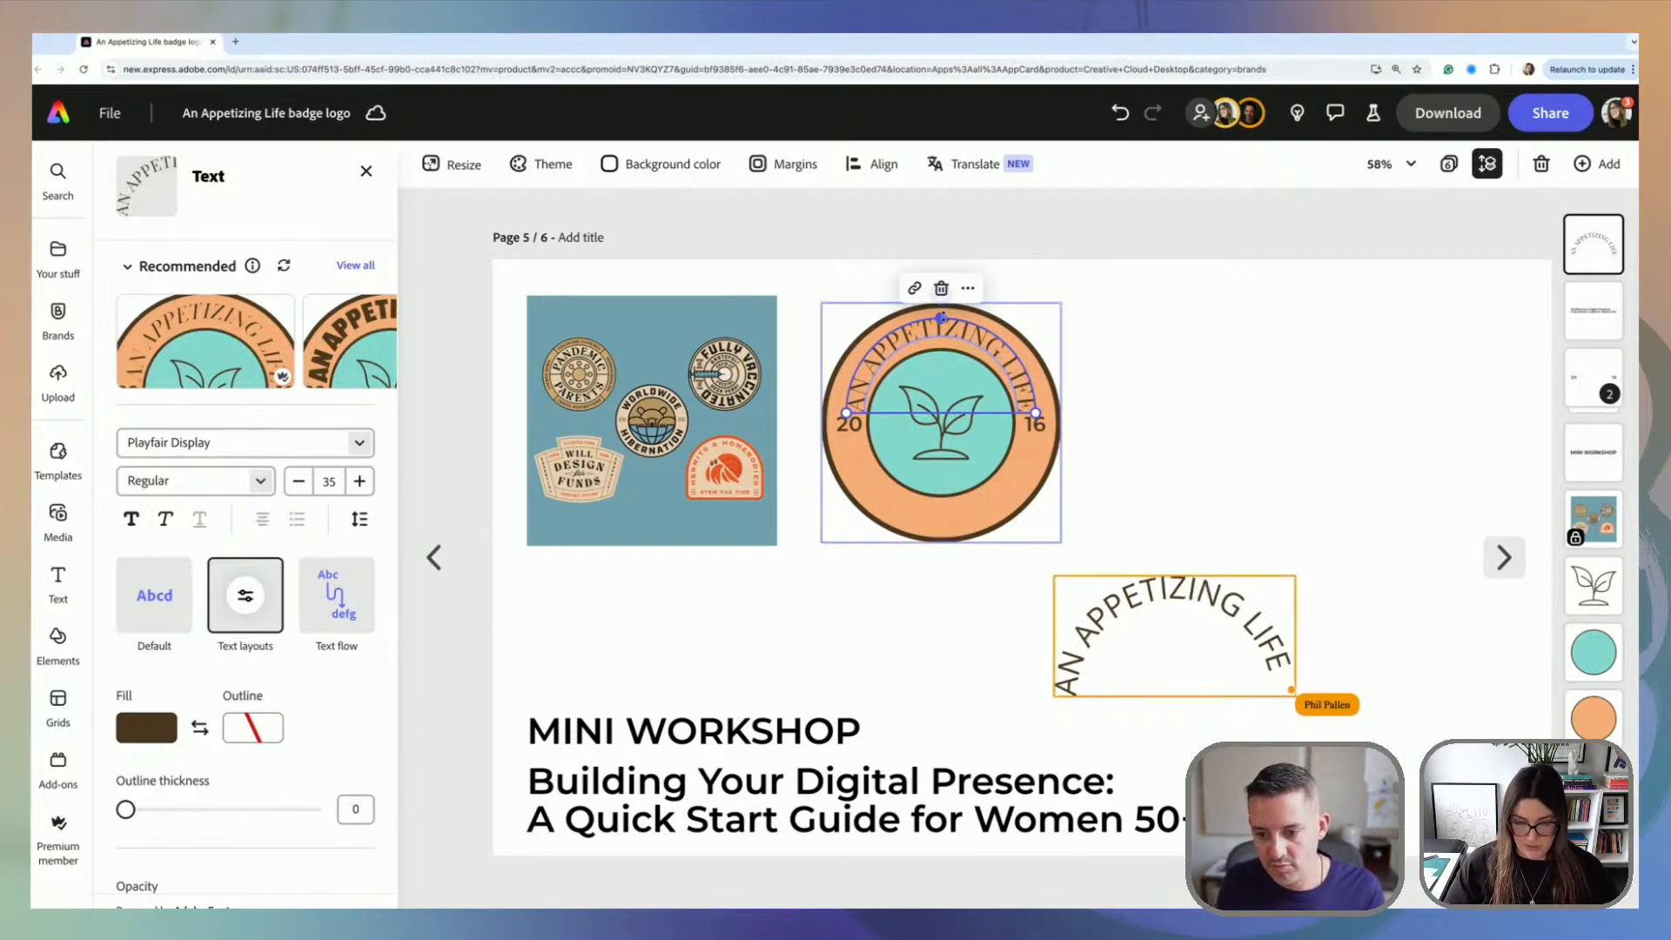
Step: Examine up close how the Playfair Display arched text fits within the orange ring
key("super+plus")
key("super+plus")
scroll(944, 321, "up", 10)
scroll(944, 320, "left", 3)
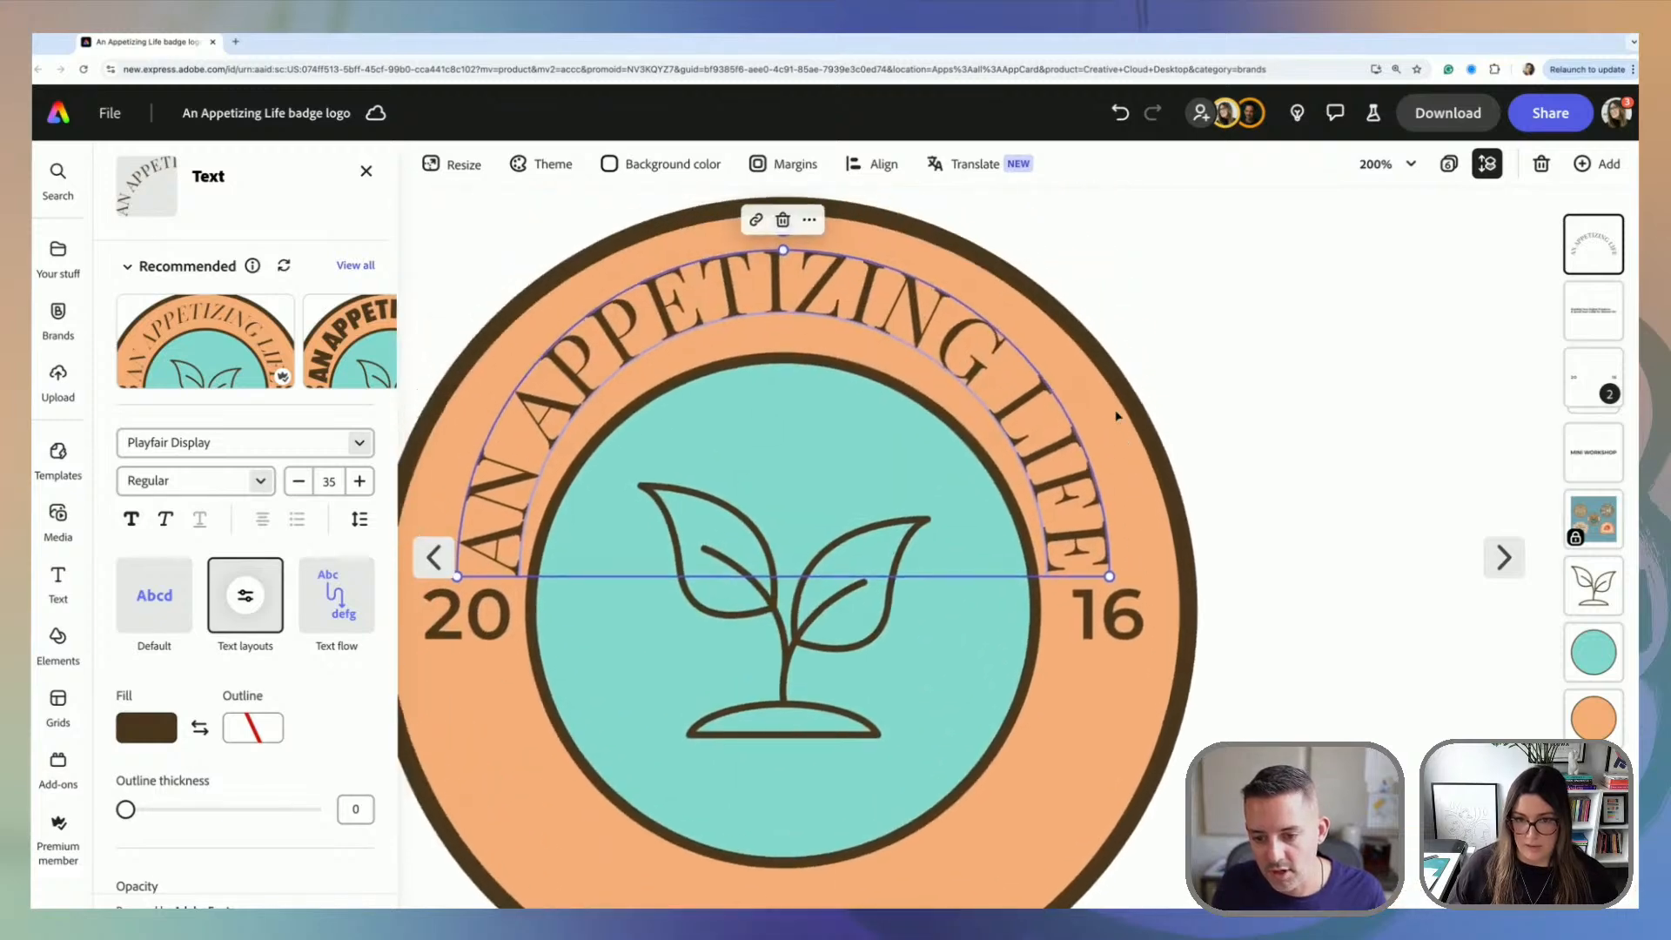
scroll(1116, 416, "down", 1)
scroll(1117, 416, "left", 1)
key("super+minus")
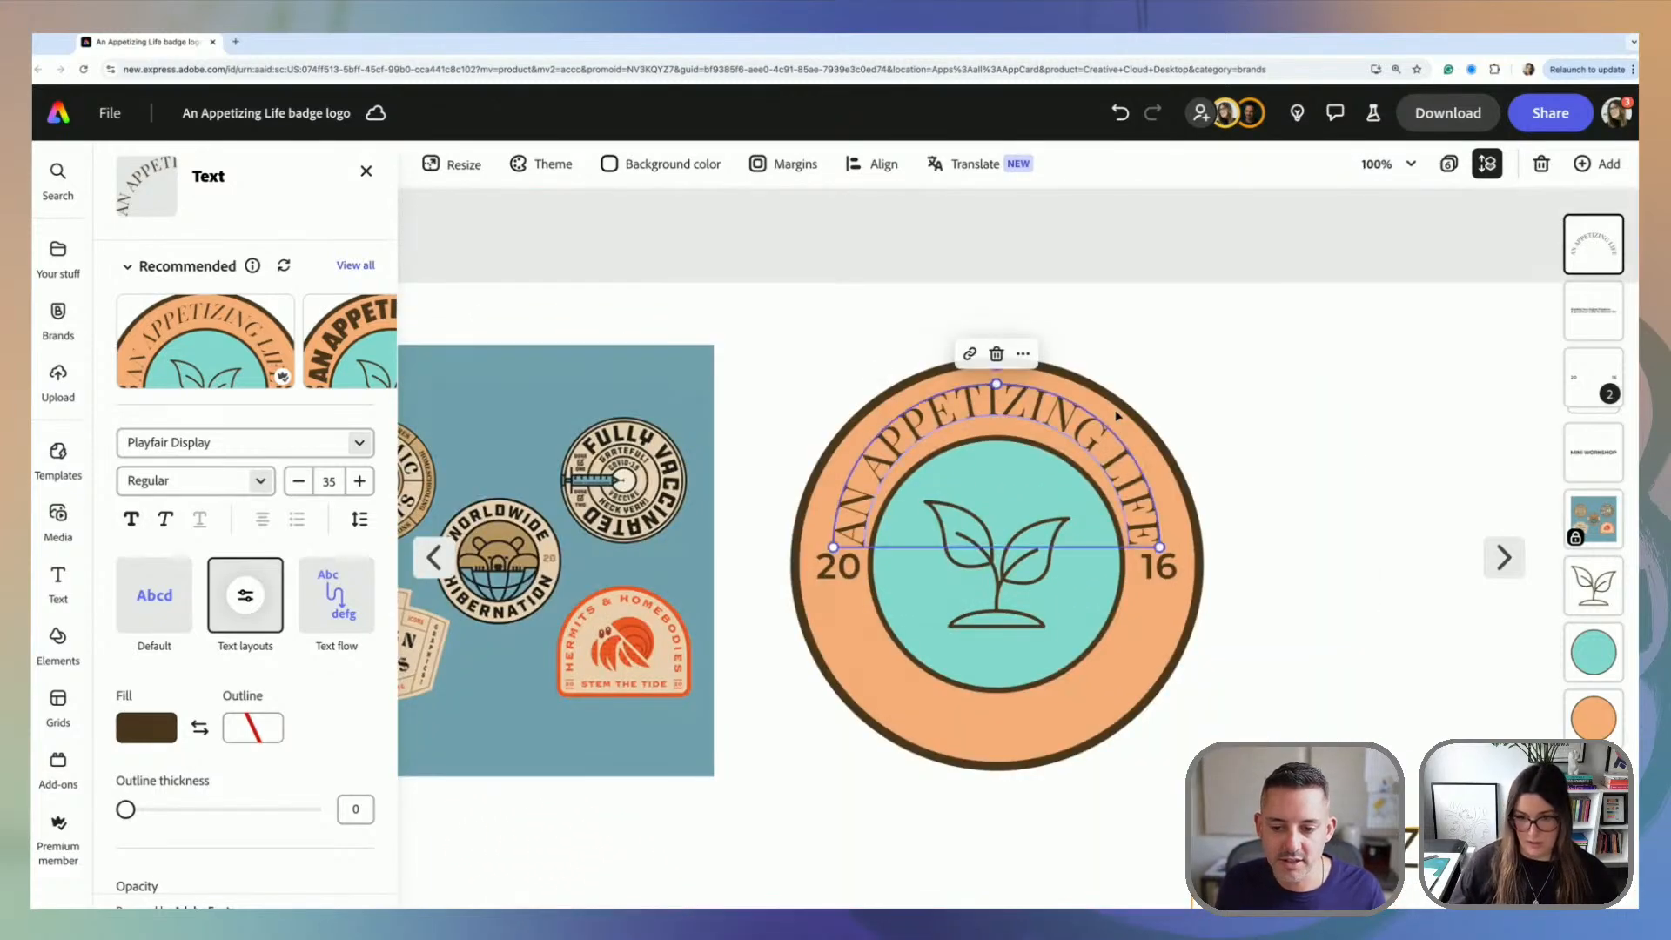
Step: Move the Playfair Display arched text off the badge to the empty area on its right
left_click(1308, 441)
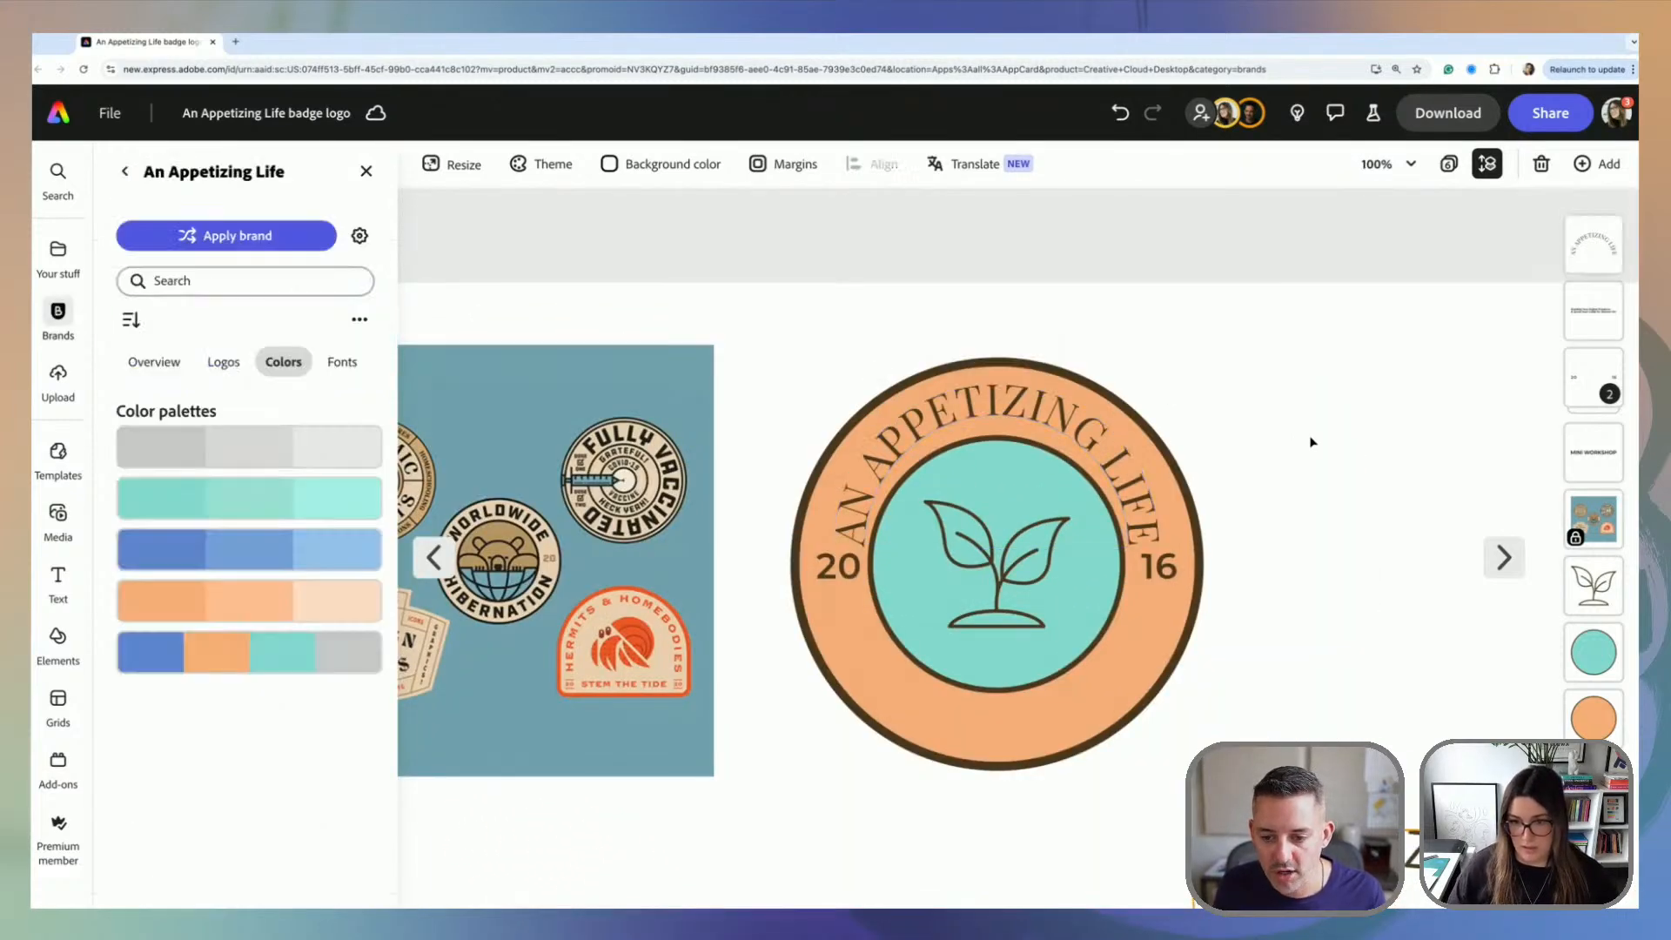
left_click(1134, 490)
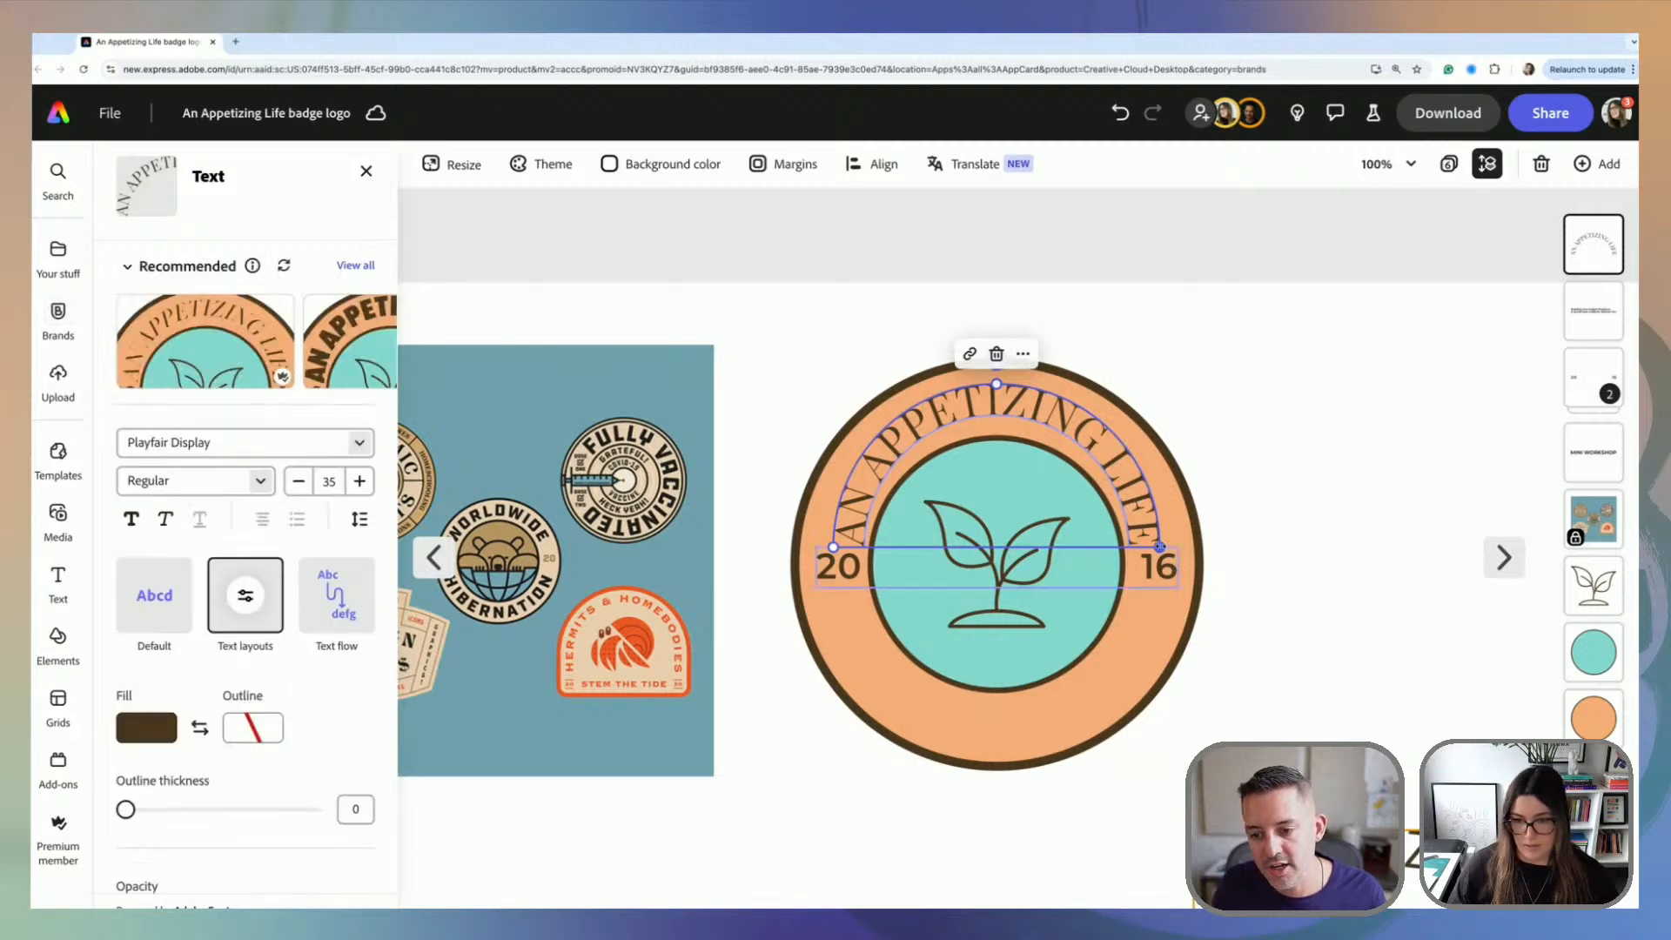
left_click(1334, 540)
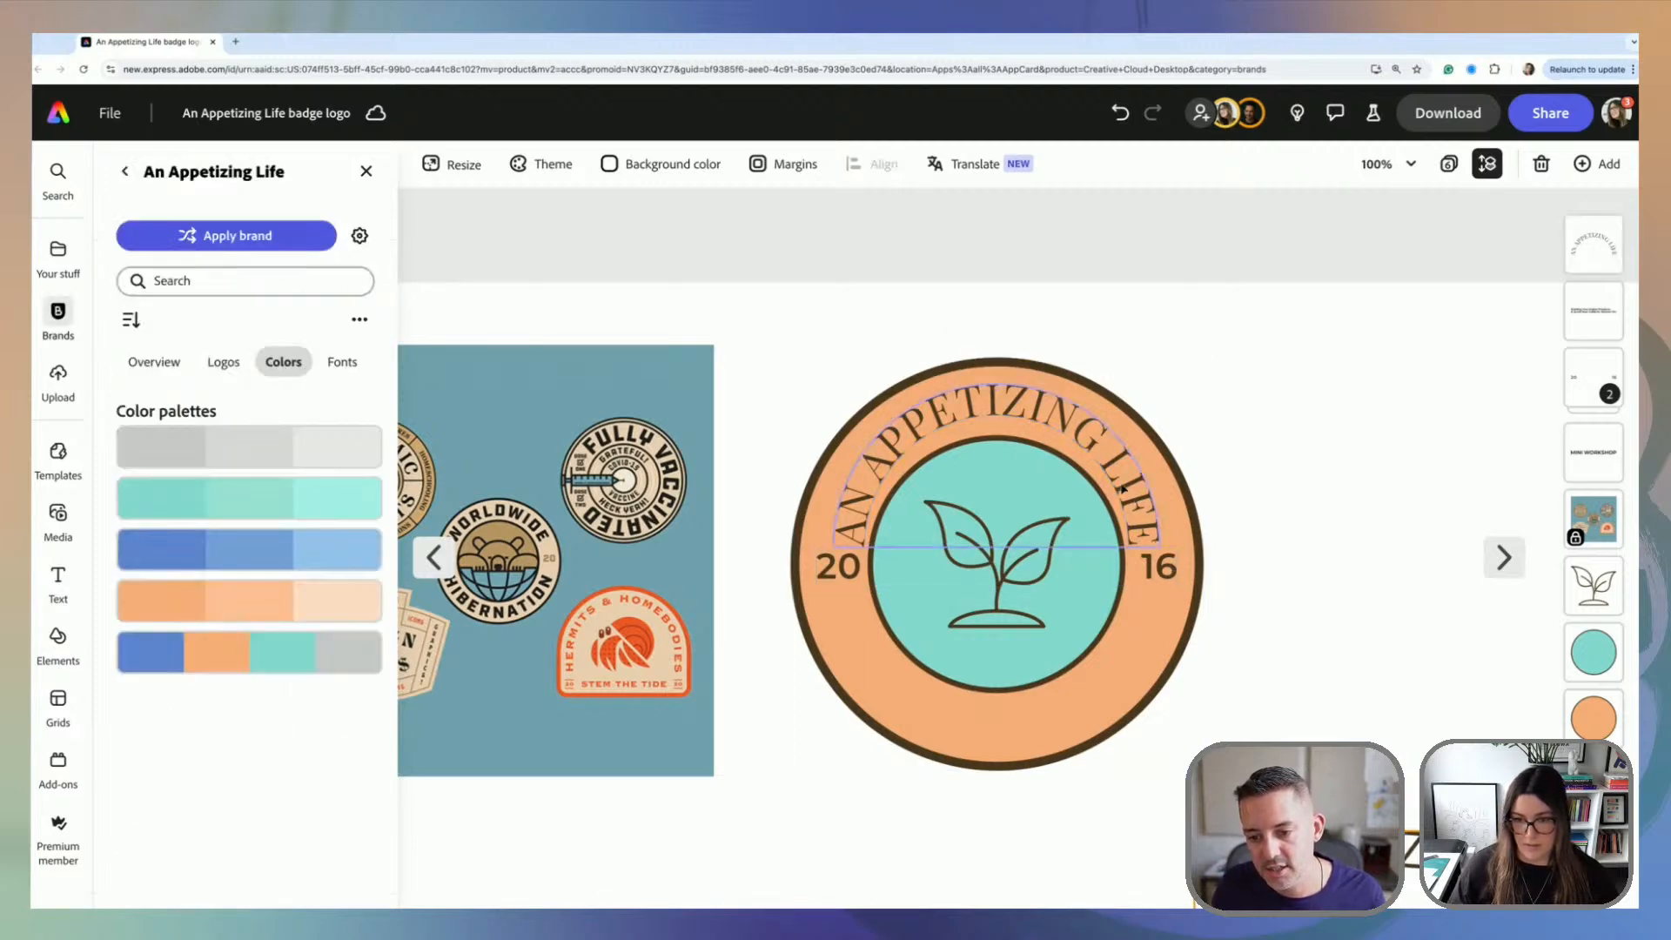
left_click_drag(1121, 488, 1476, 406)
key("super+minus")
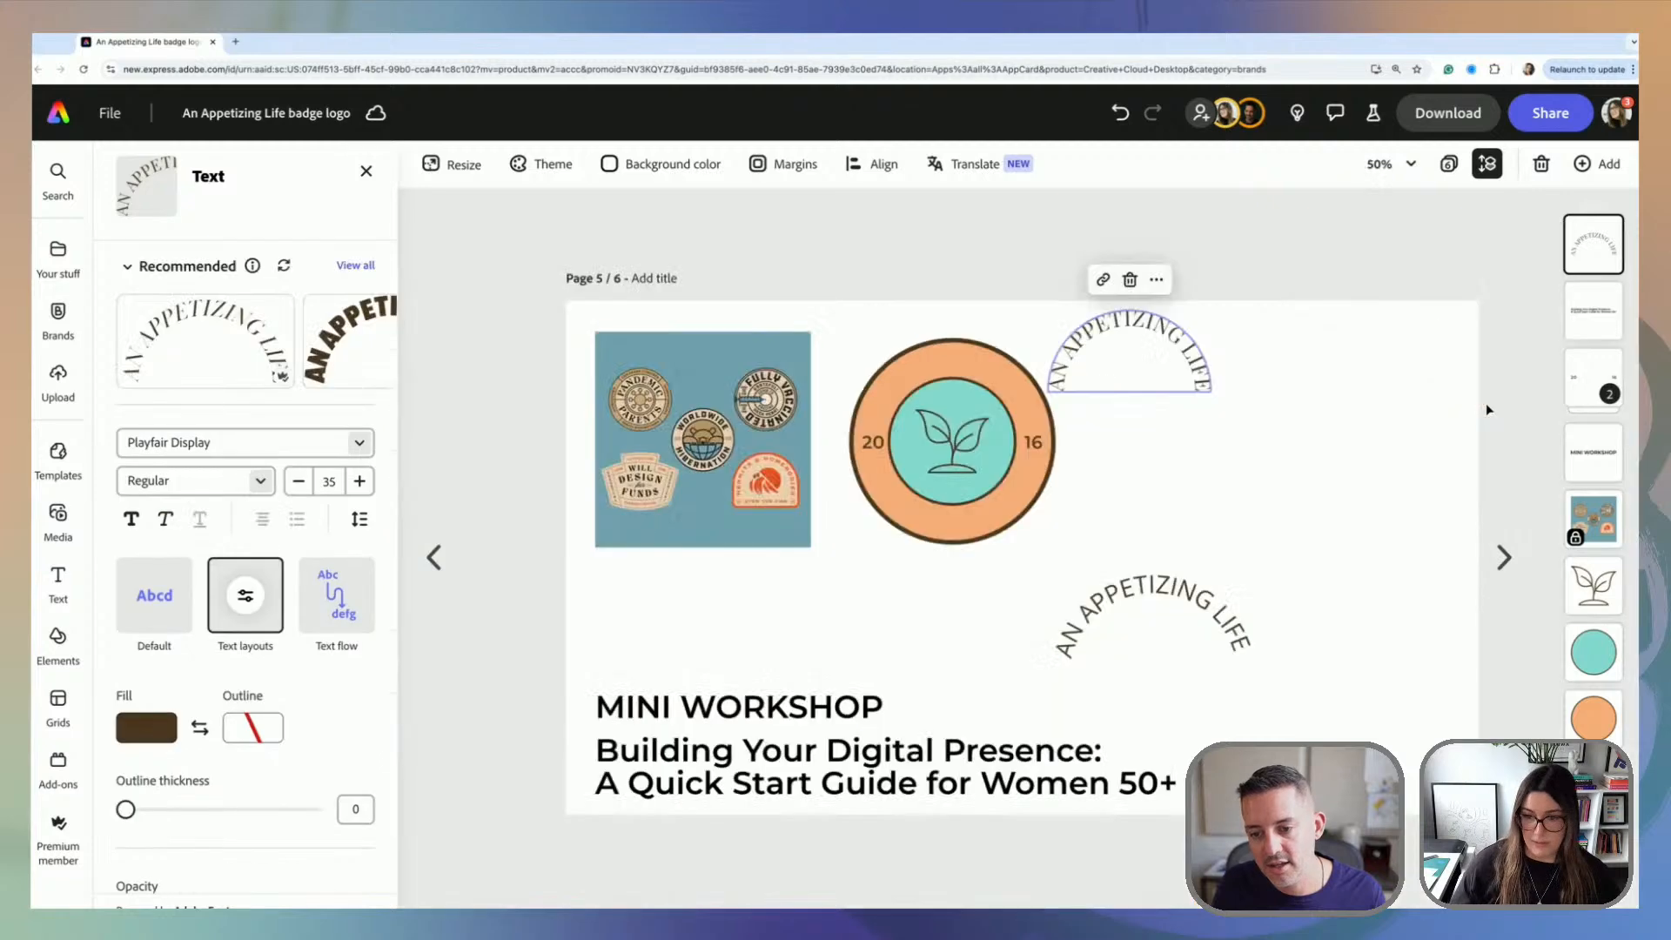
left_click(1239, 643)
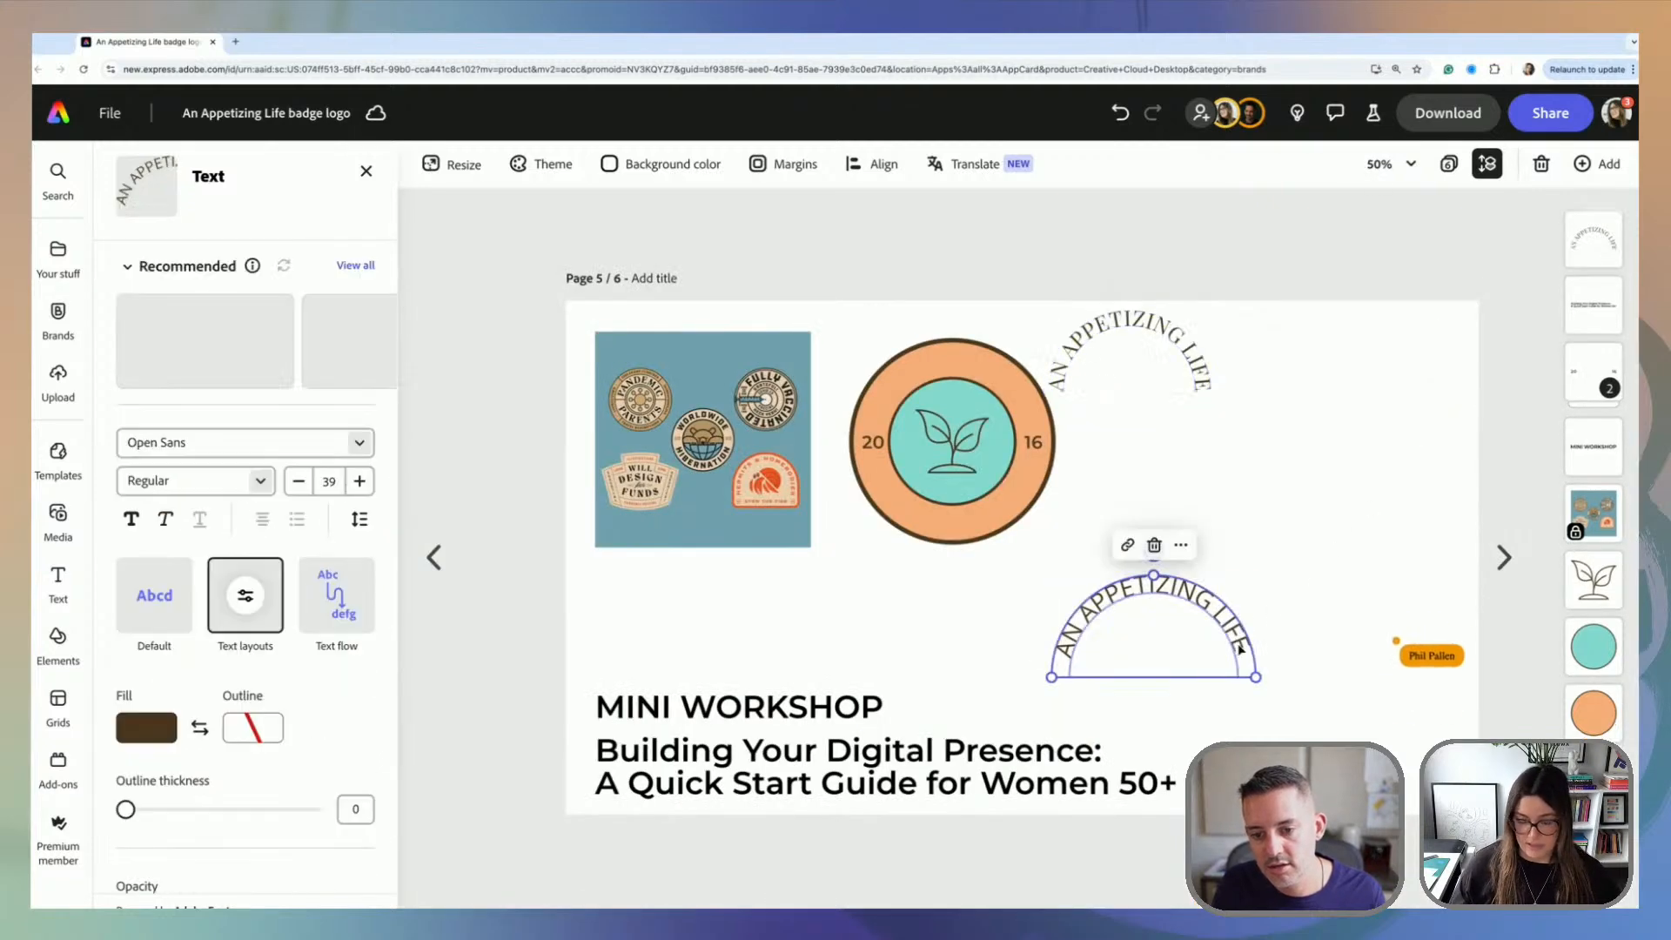
left_click_drag(1241, 649, 1264, 494)
left_click(1274, 496)
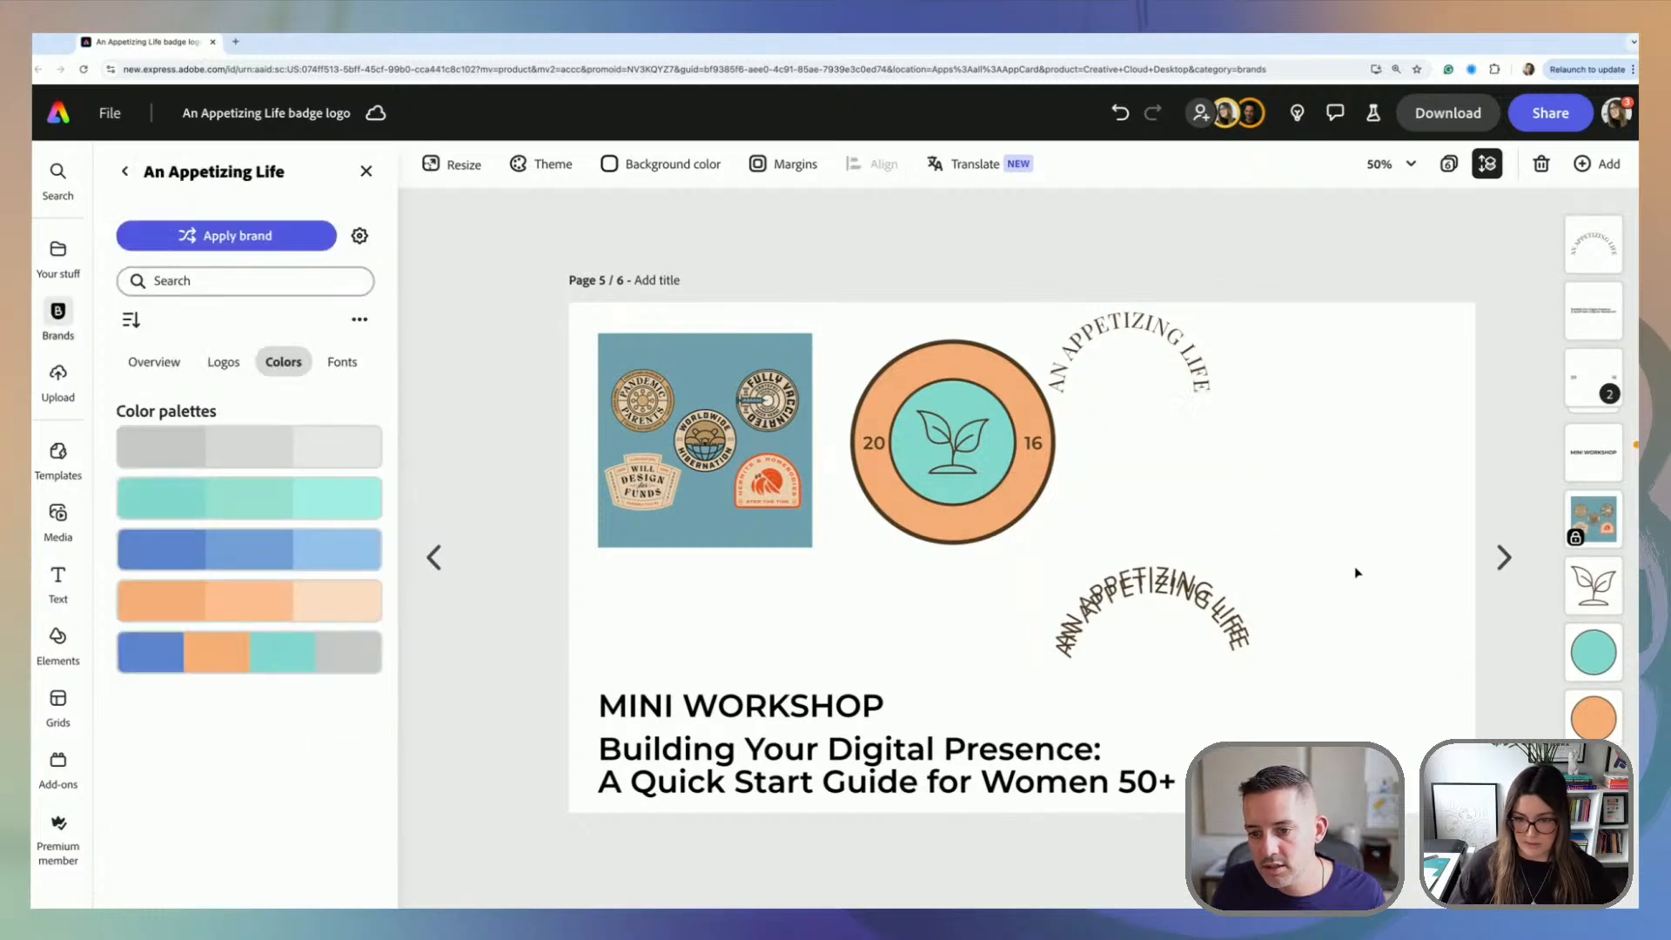
key("super+z")
left_click(1353, 604)
Step: Place the Open Sans arched text on the upper half of the orange ring and scale it down to font size 37
left_click(1243, 641)
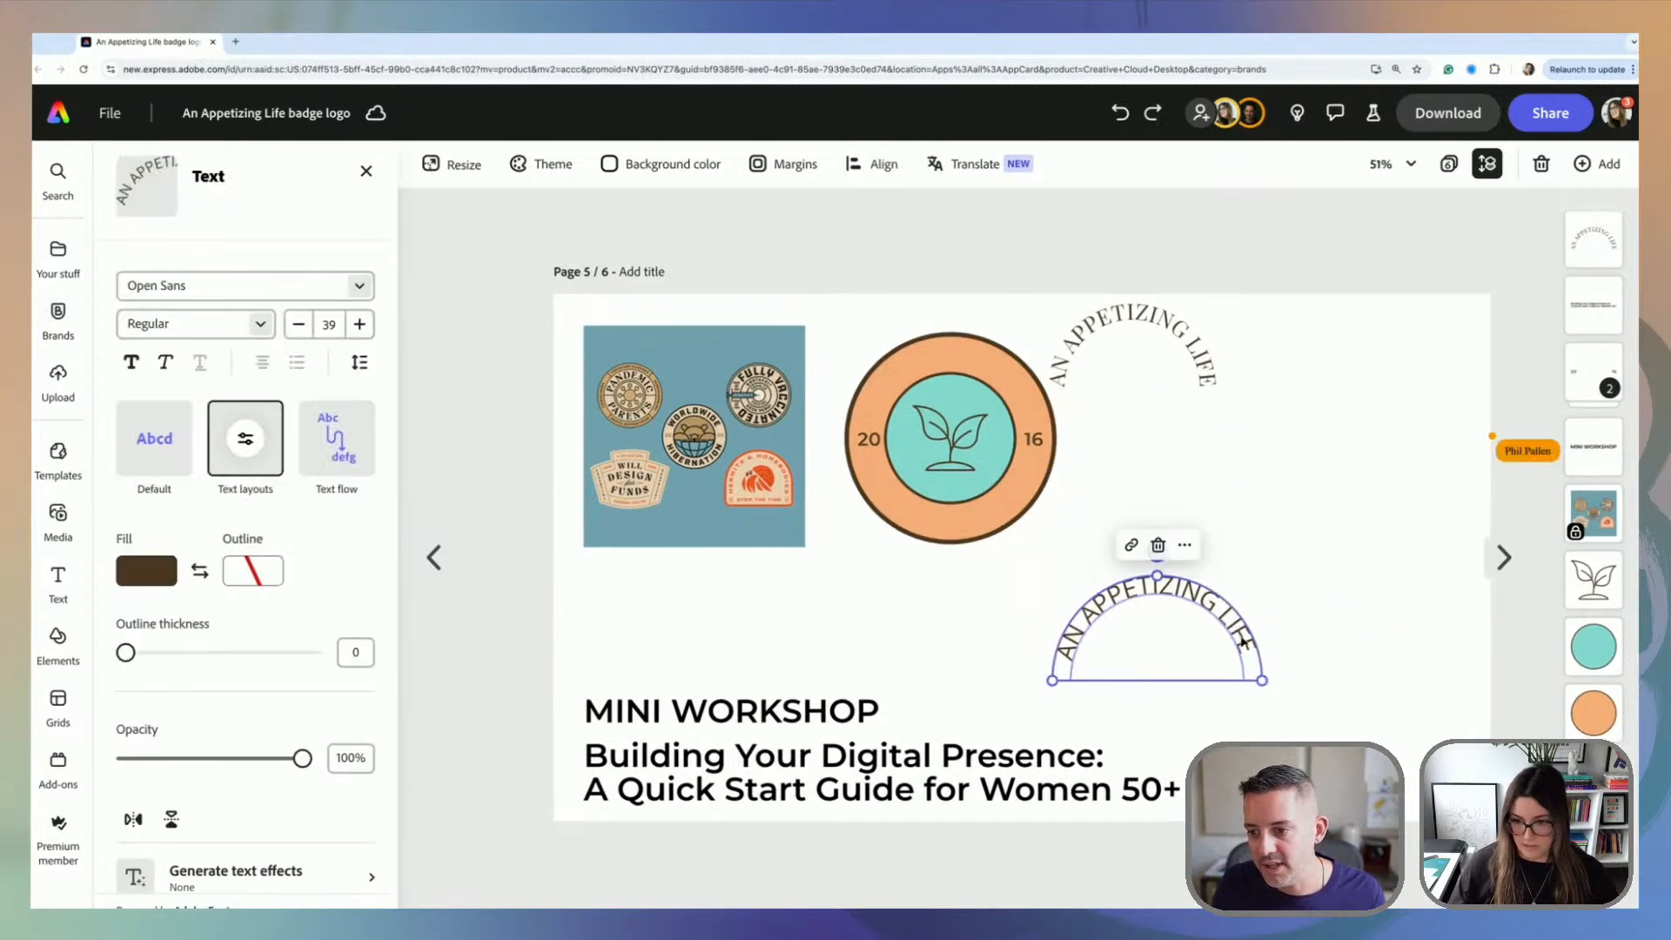
left_click_drag(1243, 641, 1037, 408)
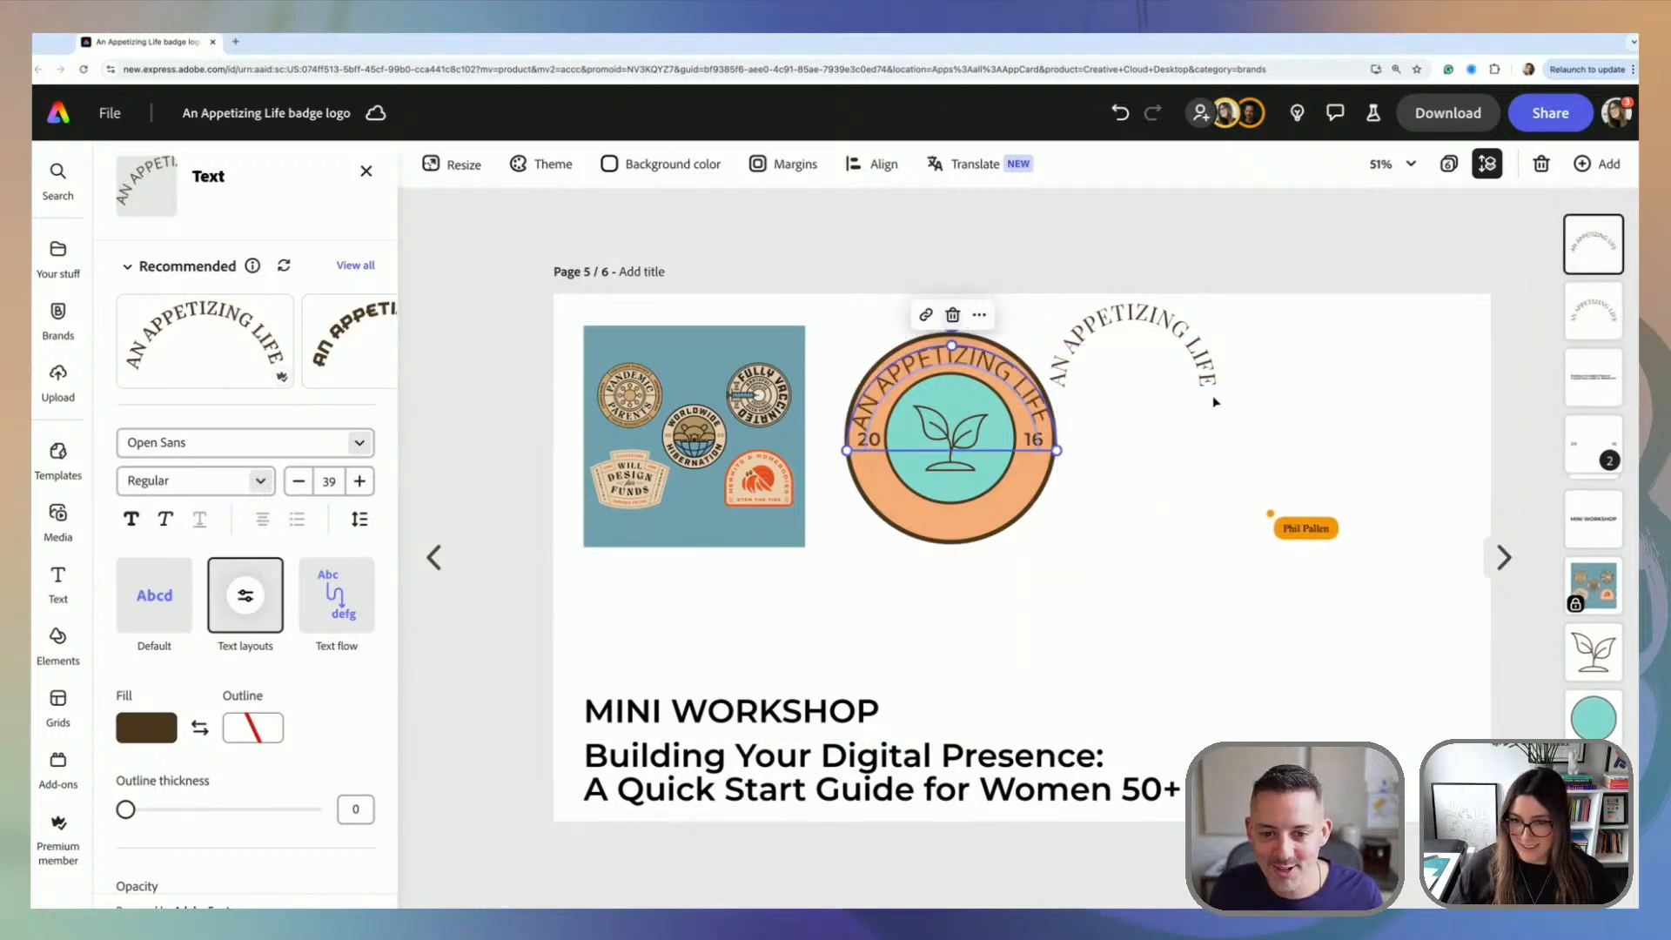
key("super+plus")
scroll(1136, 485, "up", 2)
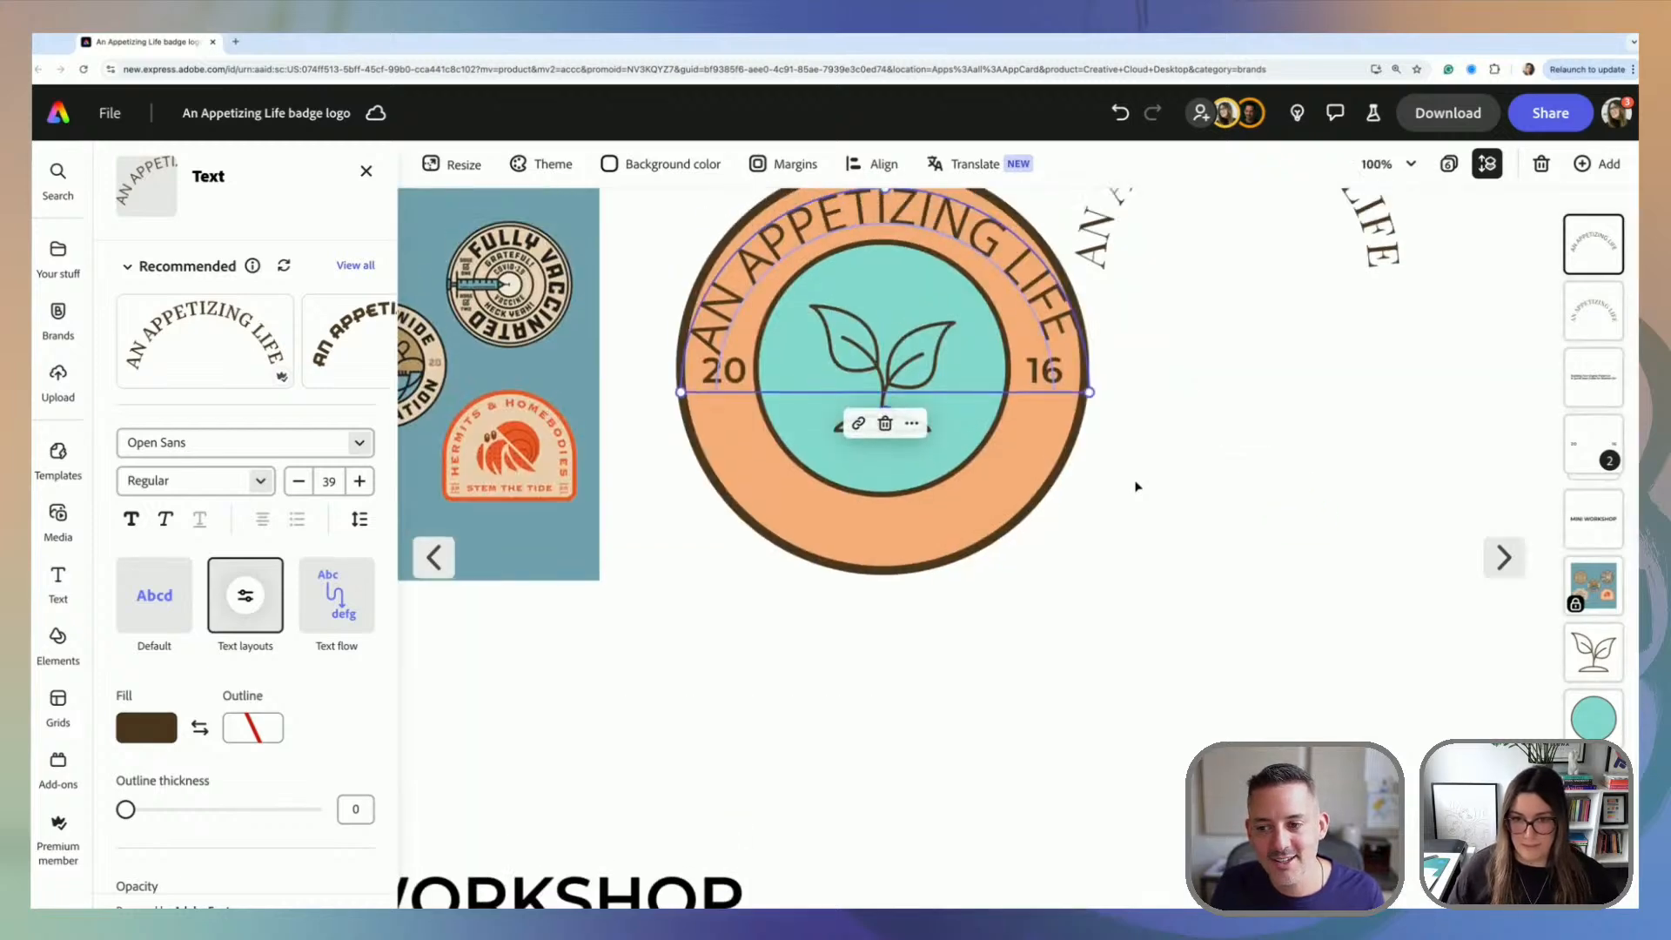
left_click_drag(680, 529, 692, 529)
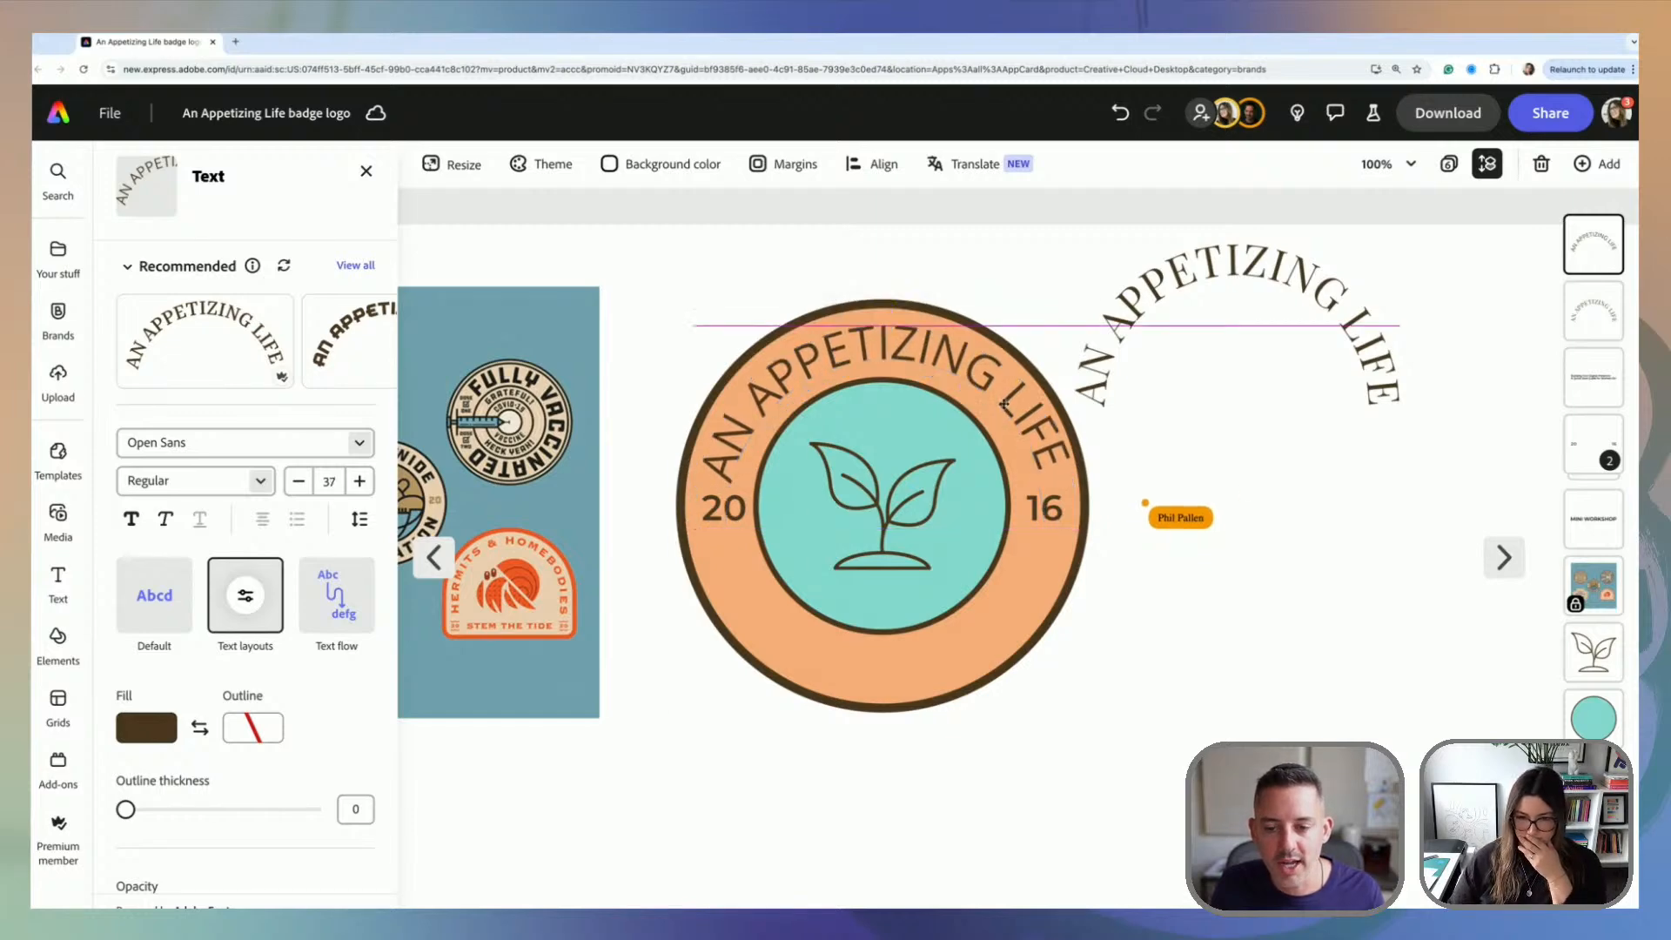
left_click(1194, 622)
Step: Try the Circle layout on the Open Sans business name and switch it back to Arch
left_click(1032, 434)
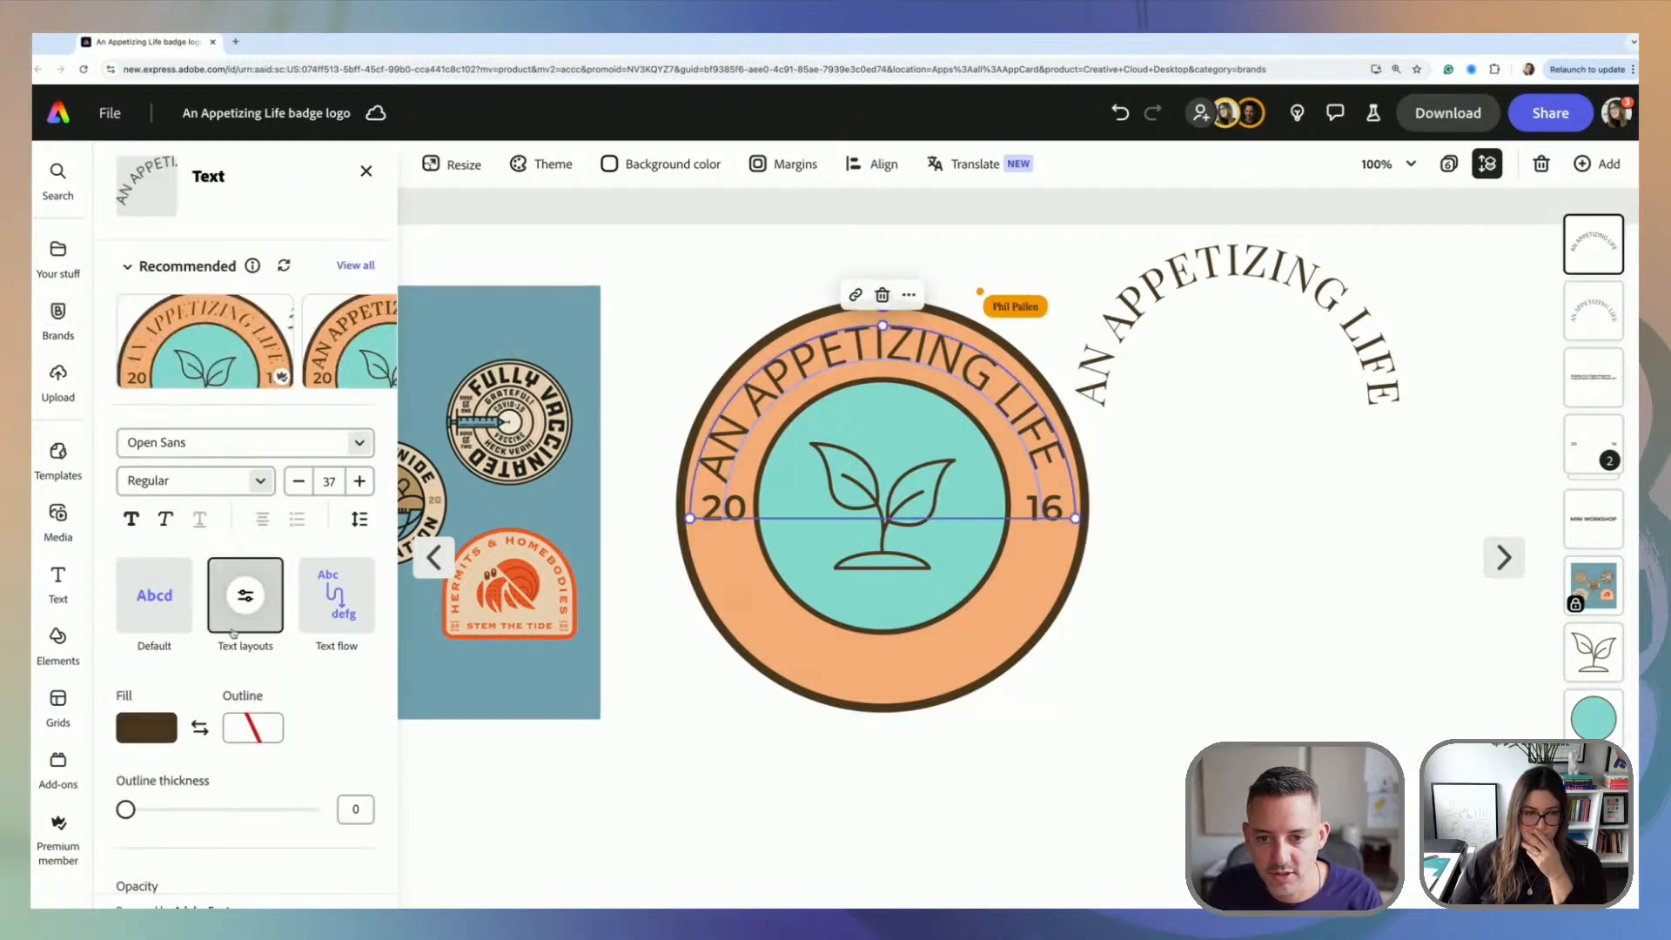
left_click(234, 629)
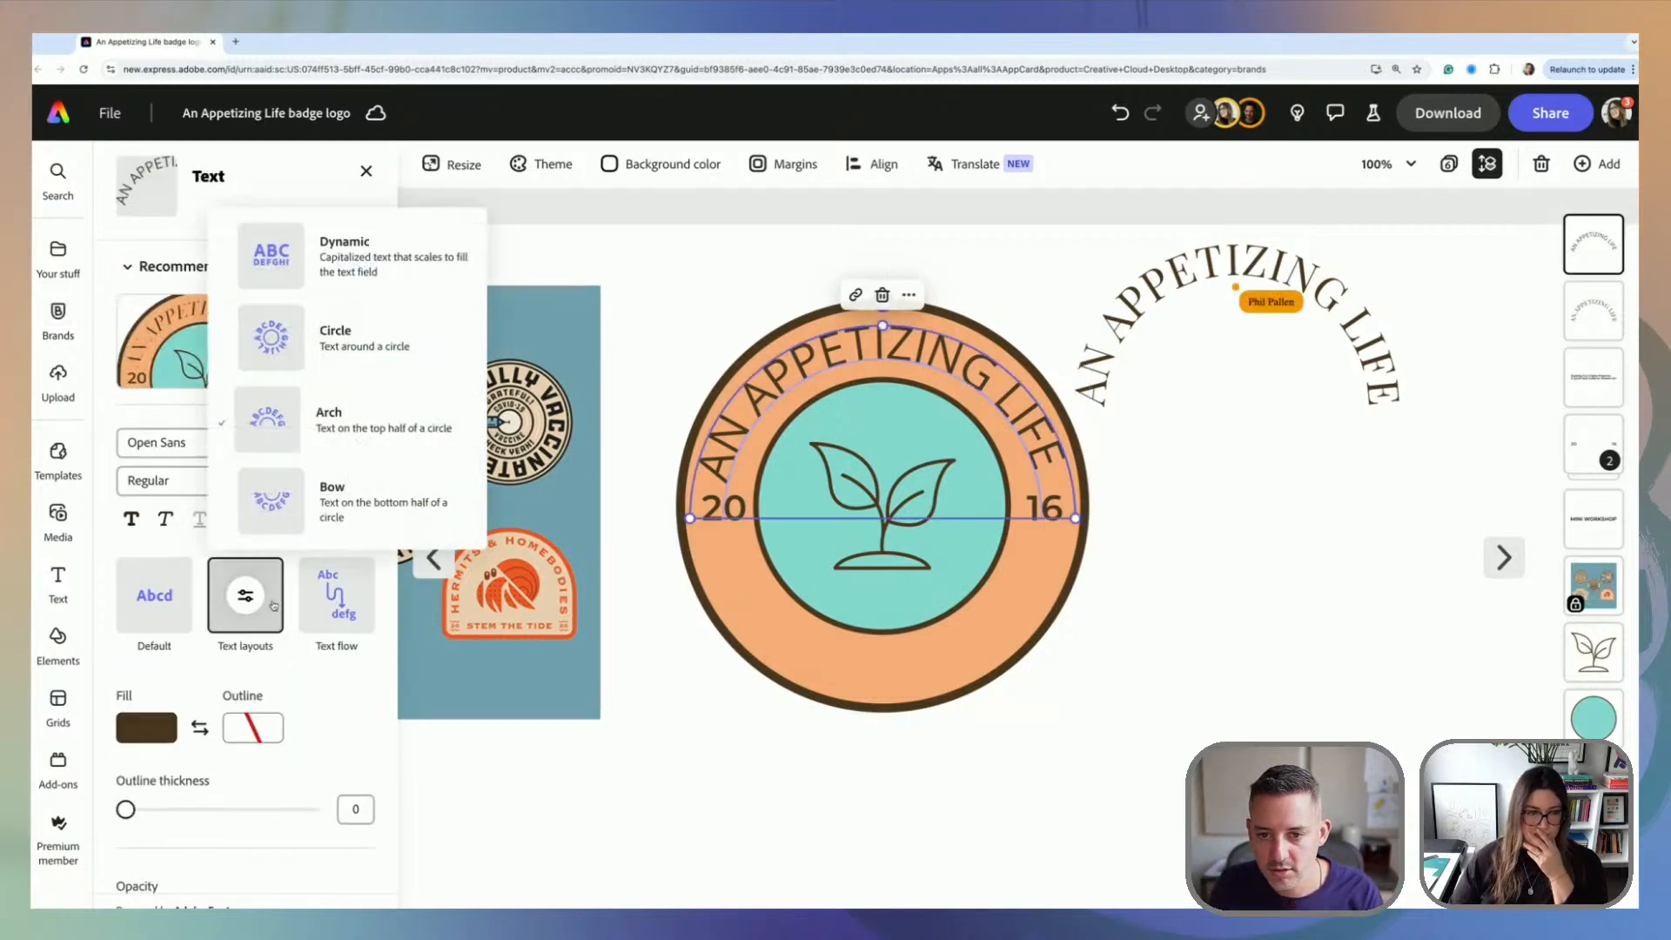
left_click(329, 344)
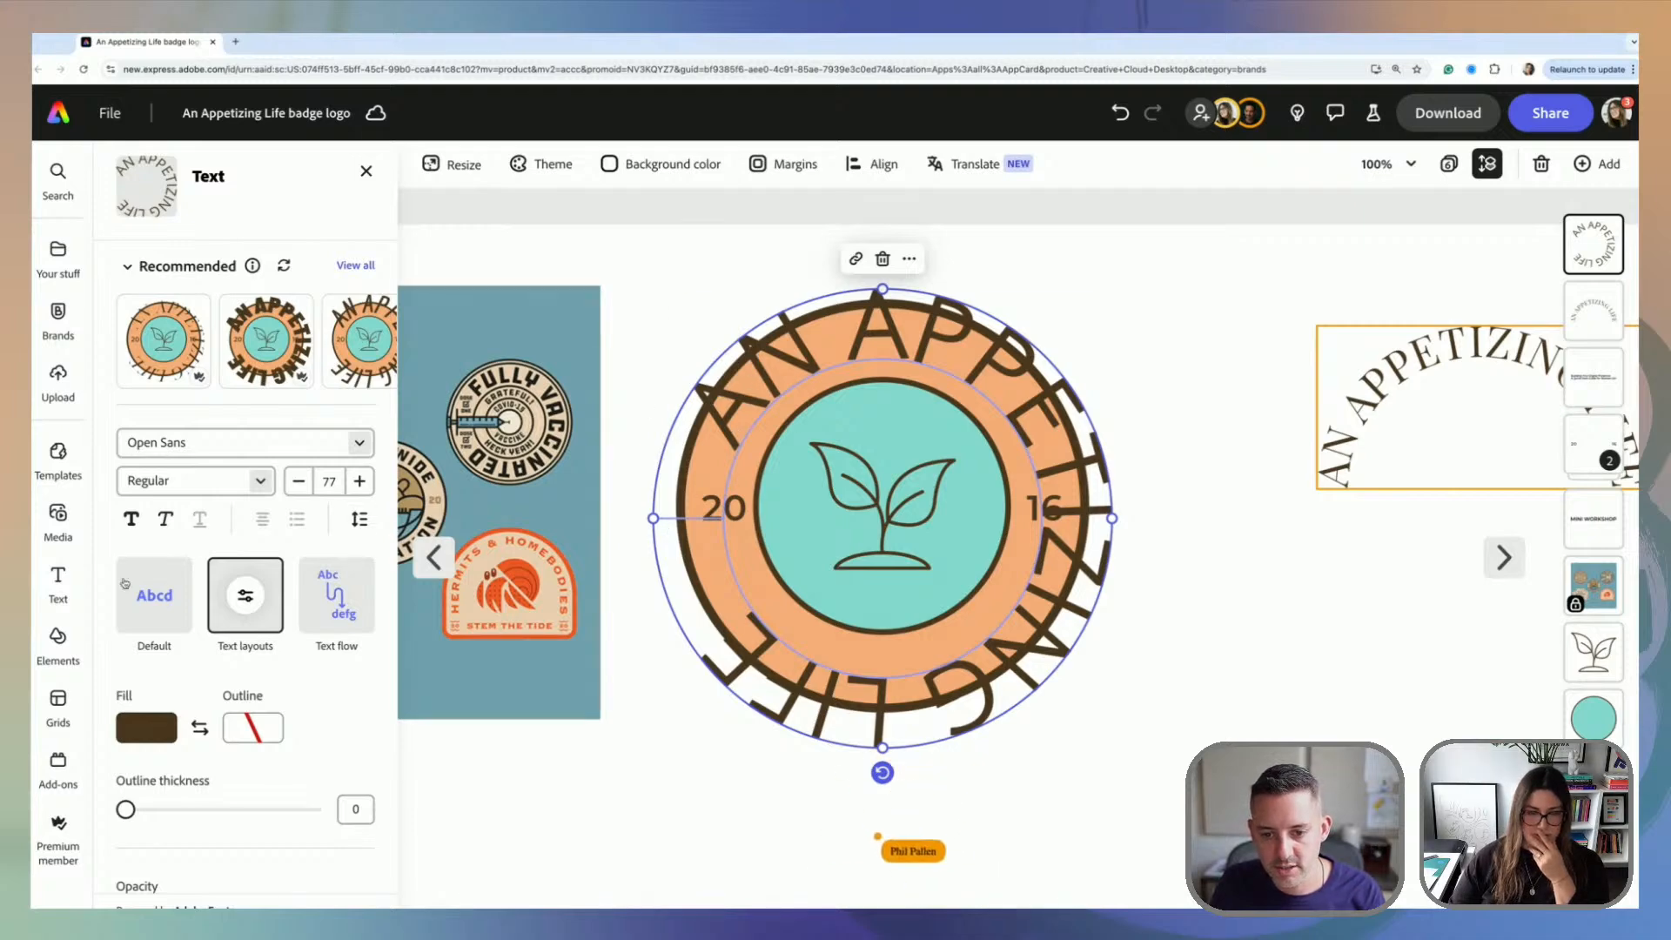
left_click(246, 594)
left_click(311, 439)
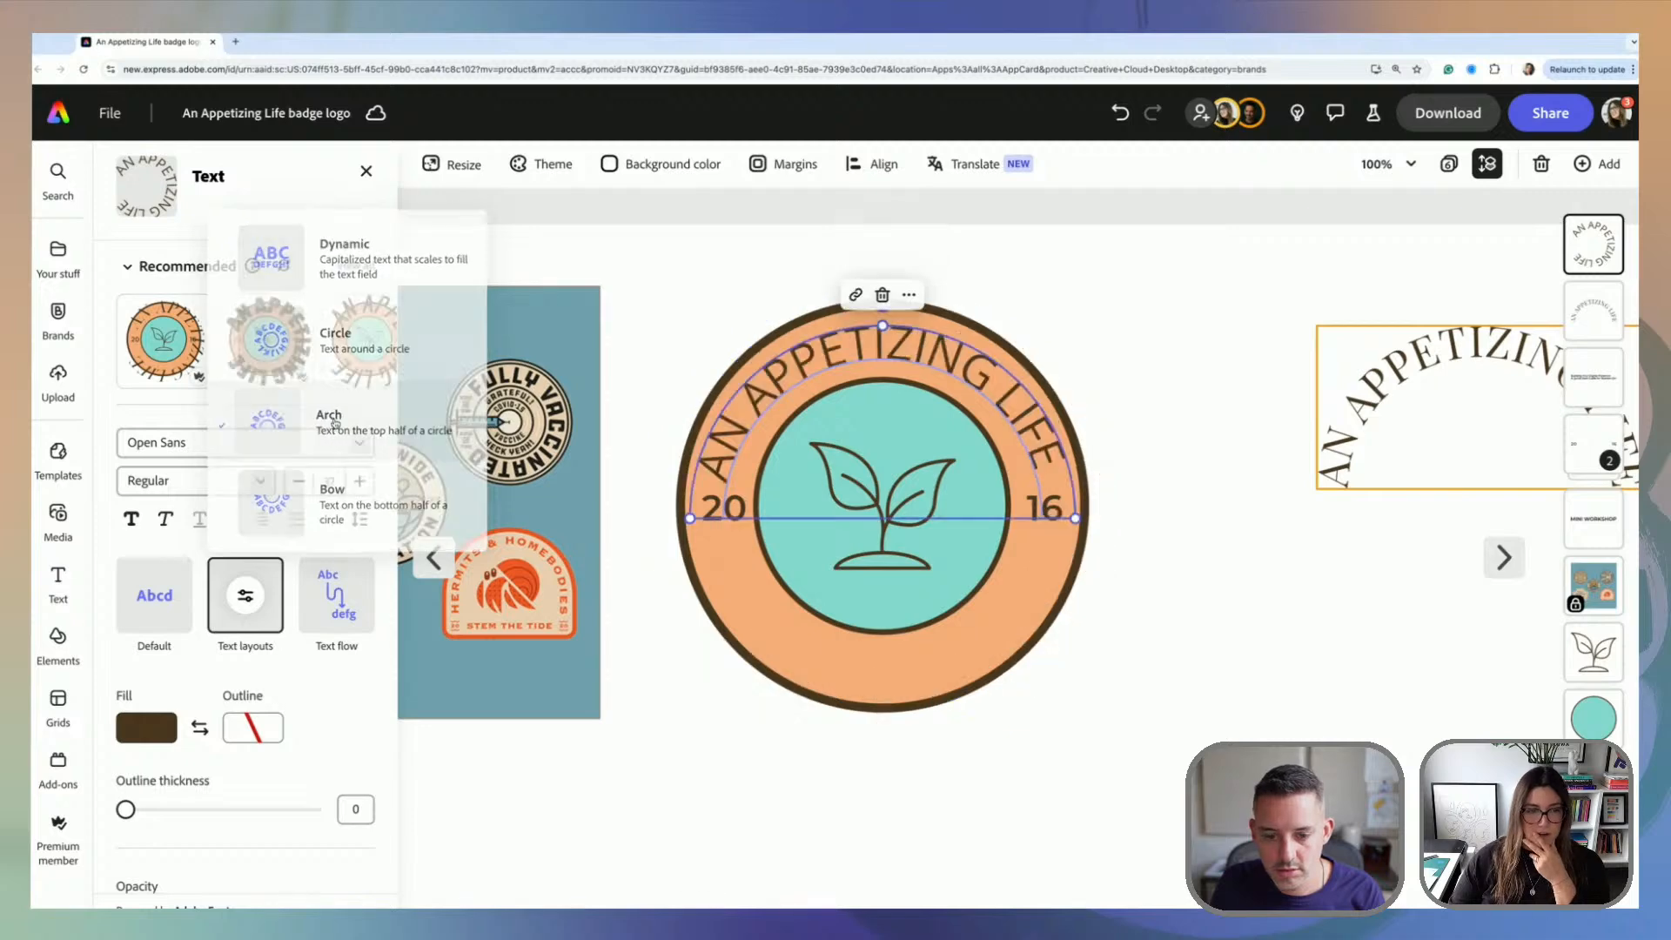
left_click(1181, 501)
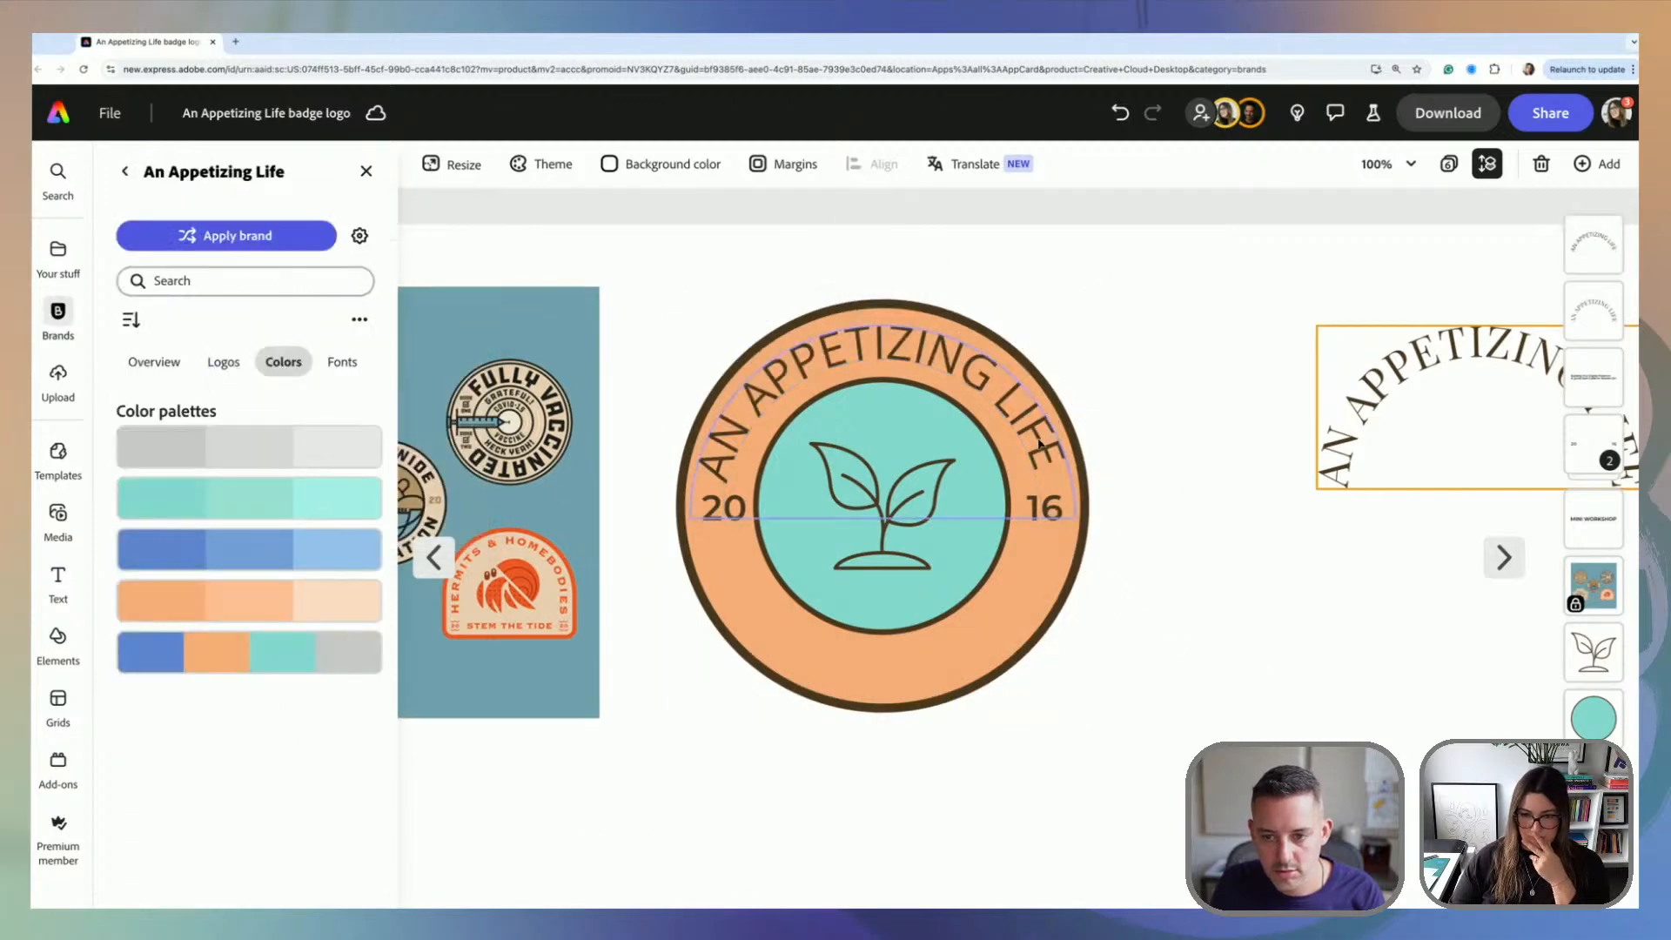
Step: Scale the Open Sans arched text down to font size 36 and center it horizontally on the badge
left_click(1039, 444)
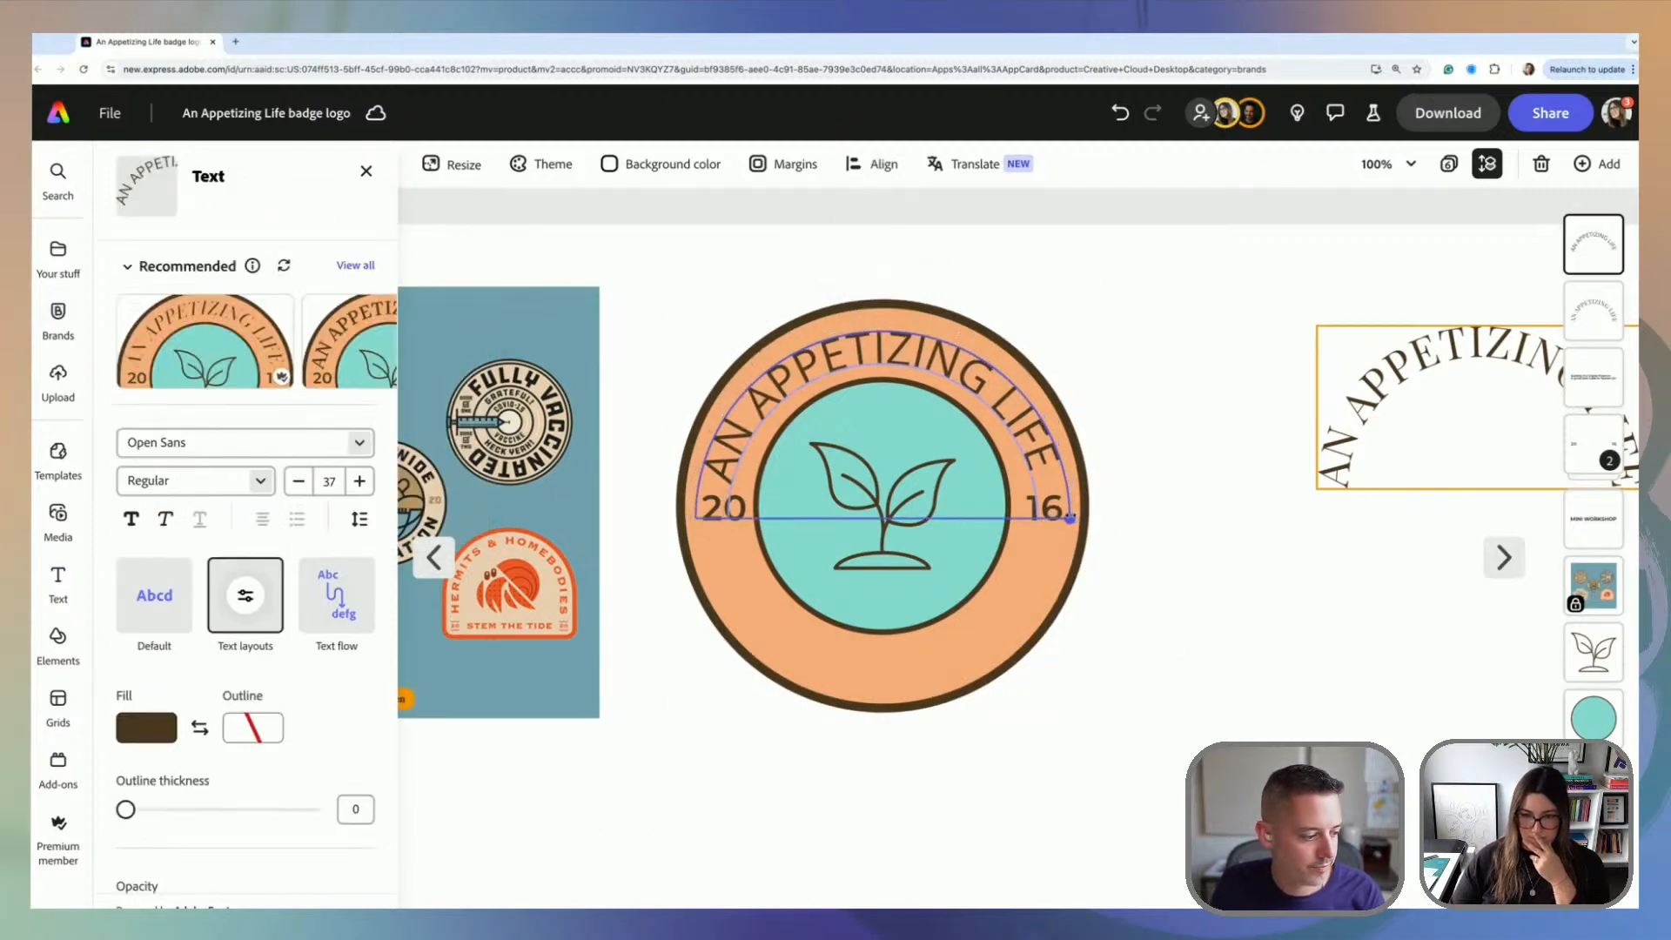
left_click_drag(999, 398, 1011, 399)
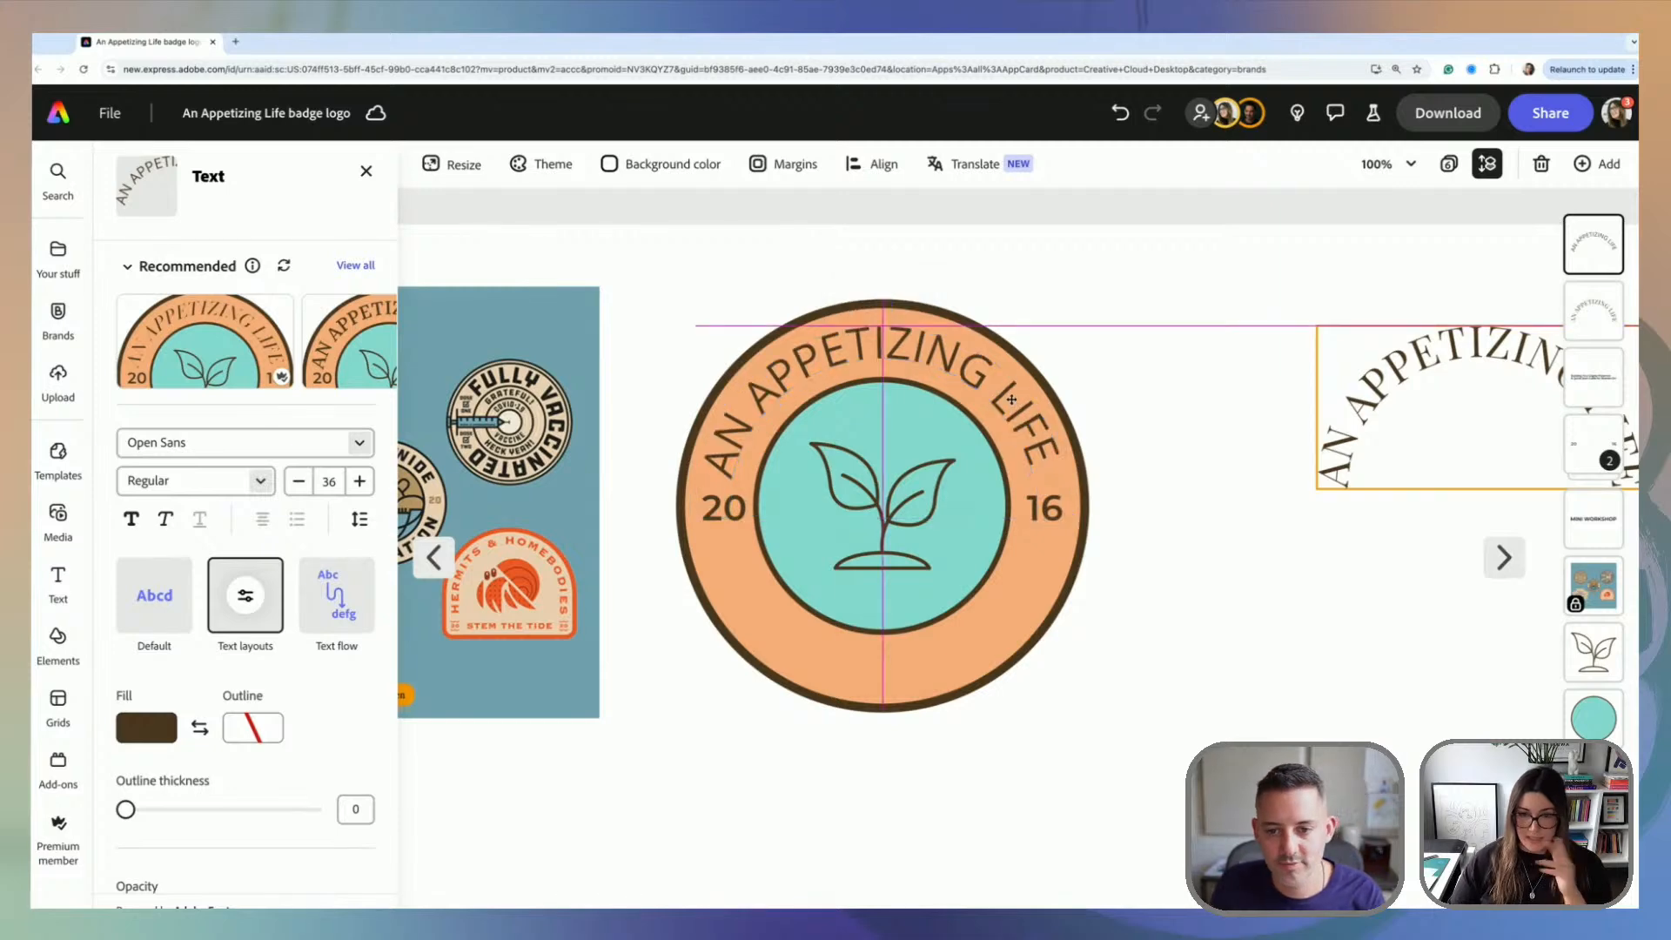
left_click(1222, 484)
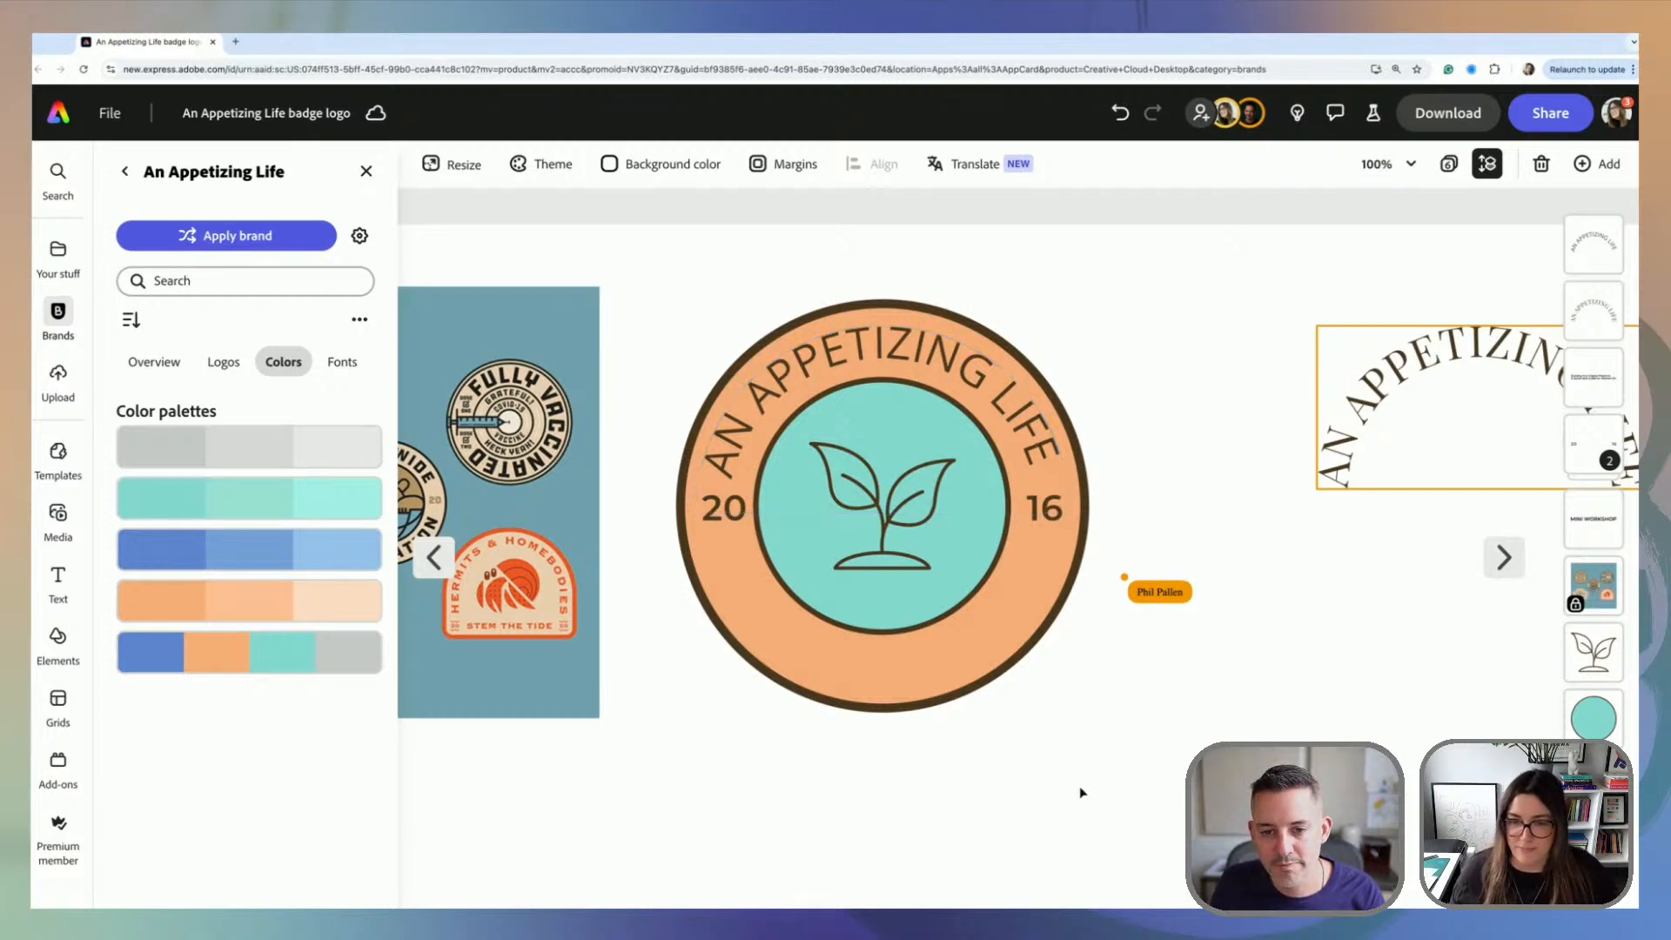
Step: Set the badge's arched An Appetizing Life text to the Bold weight of Open Sans
scroll(1082, 791, "down", 2)
scroll(1130, 806, "down", 3)
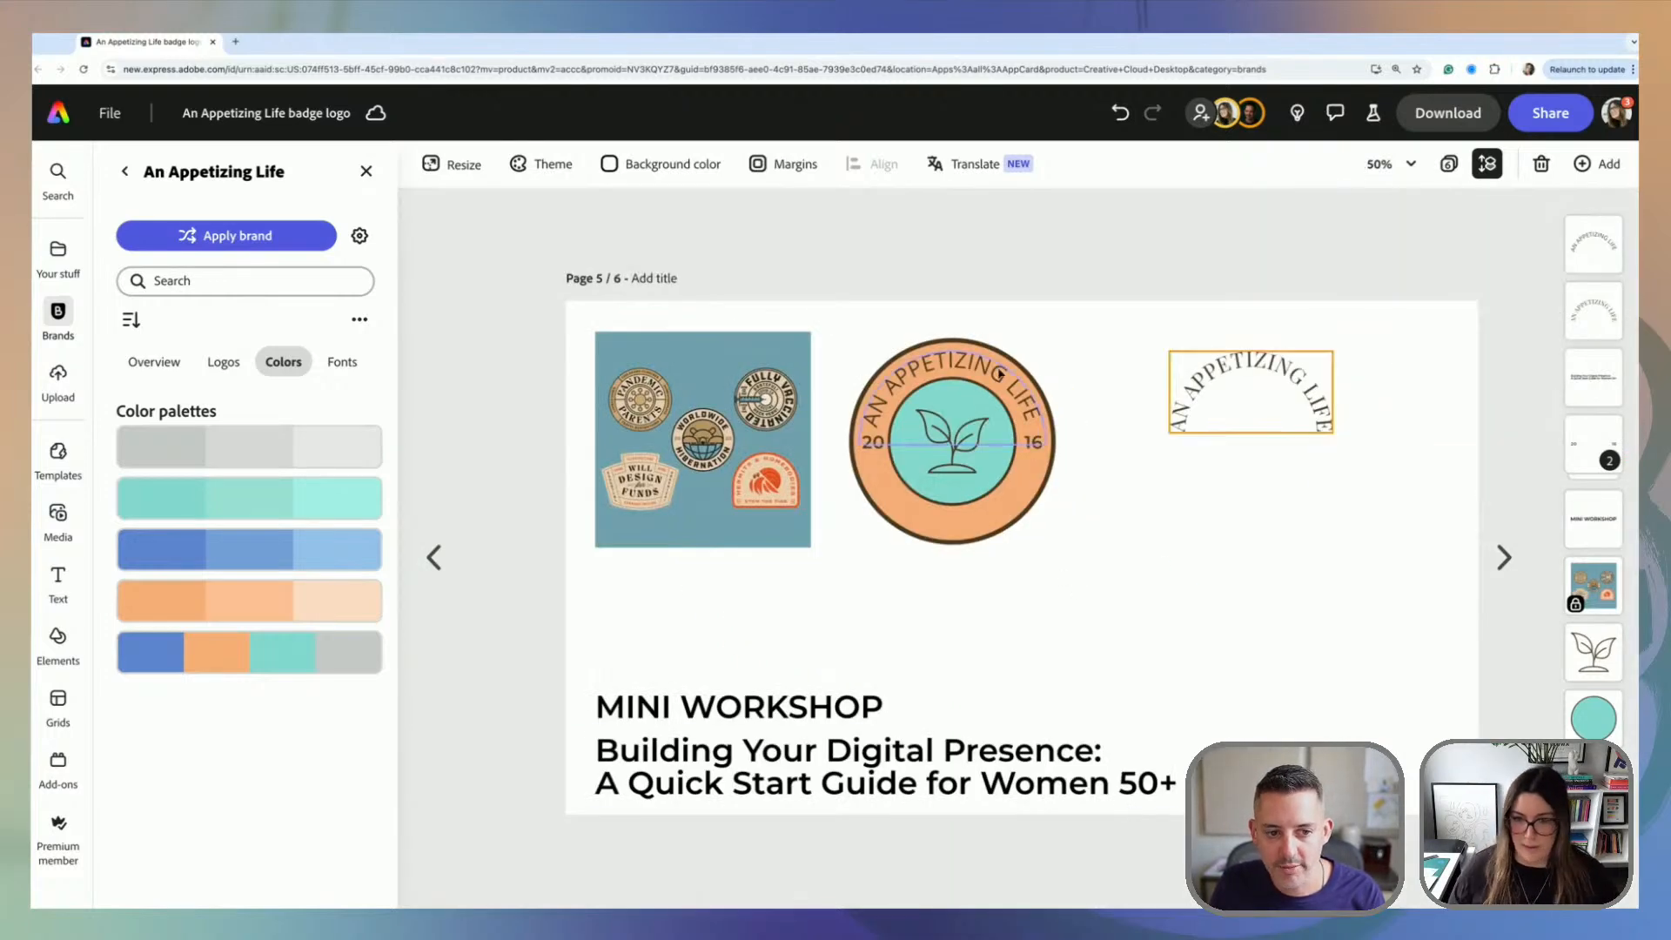
left_click(931, 374)
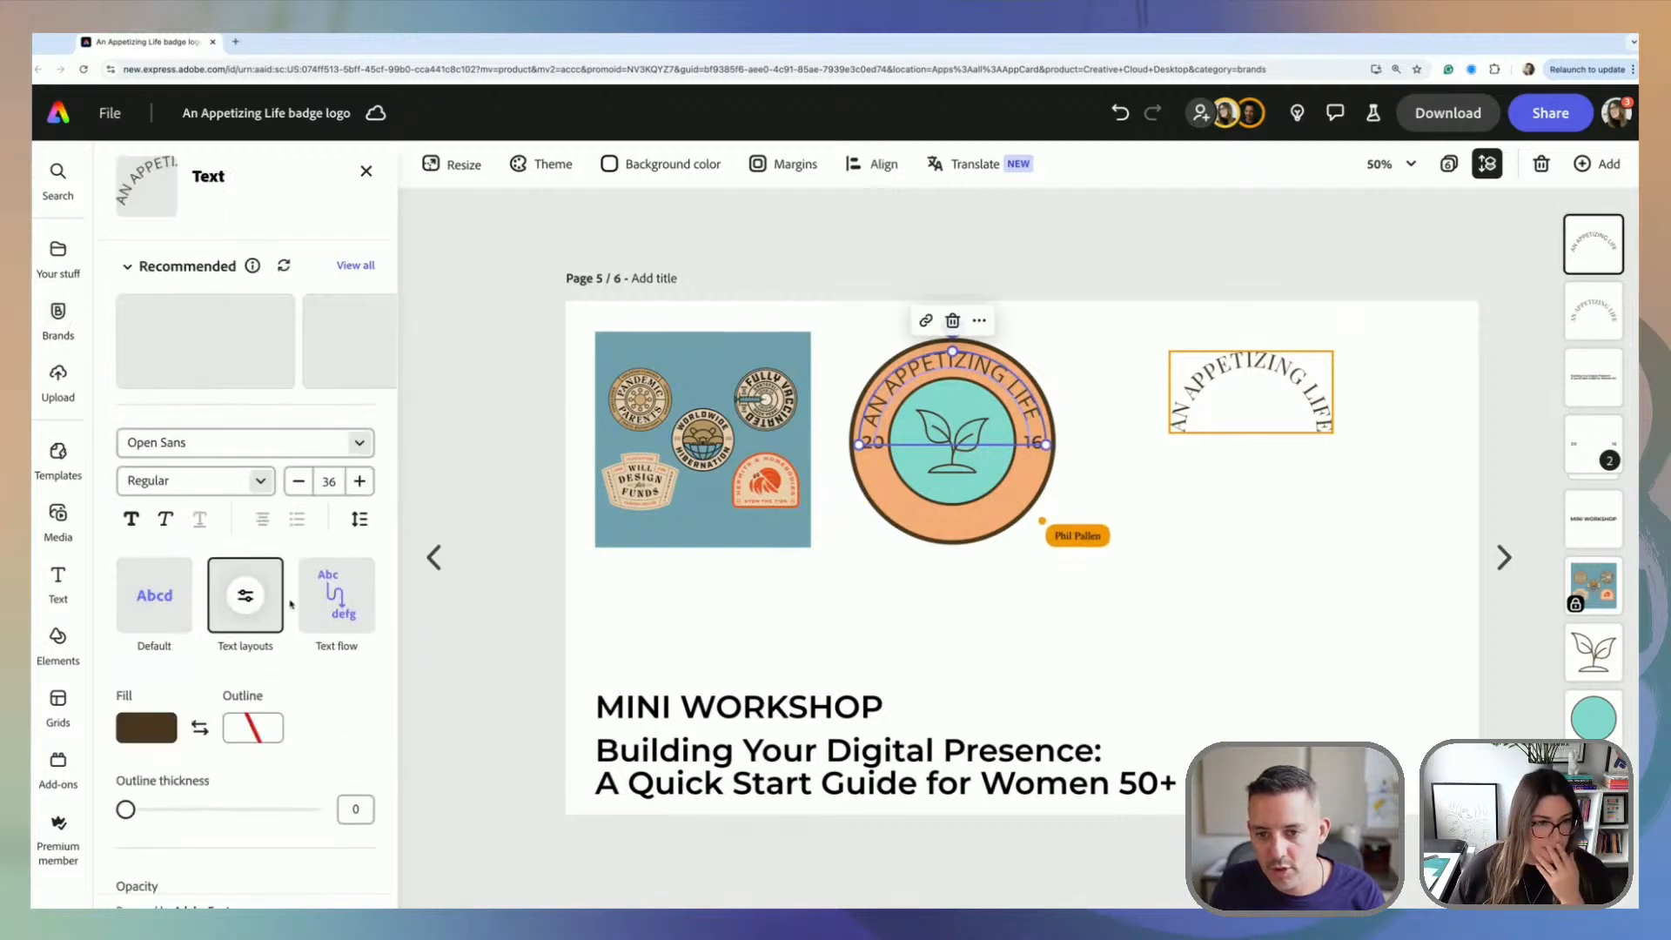
left_click(260, 482)
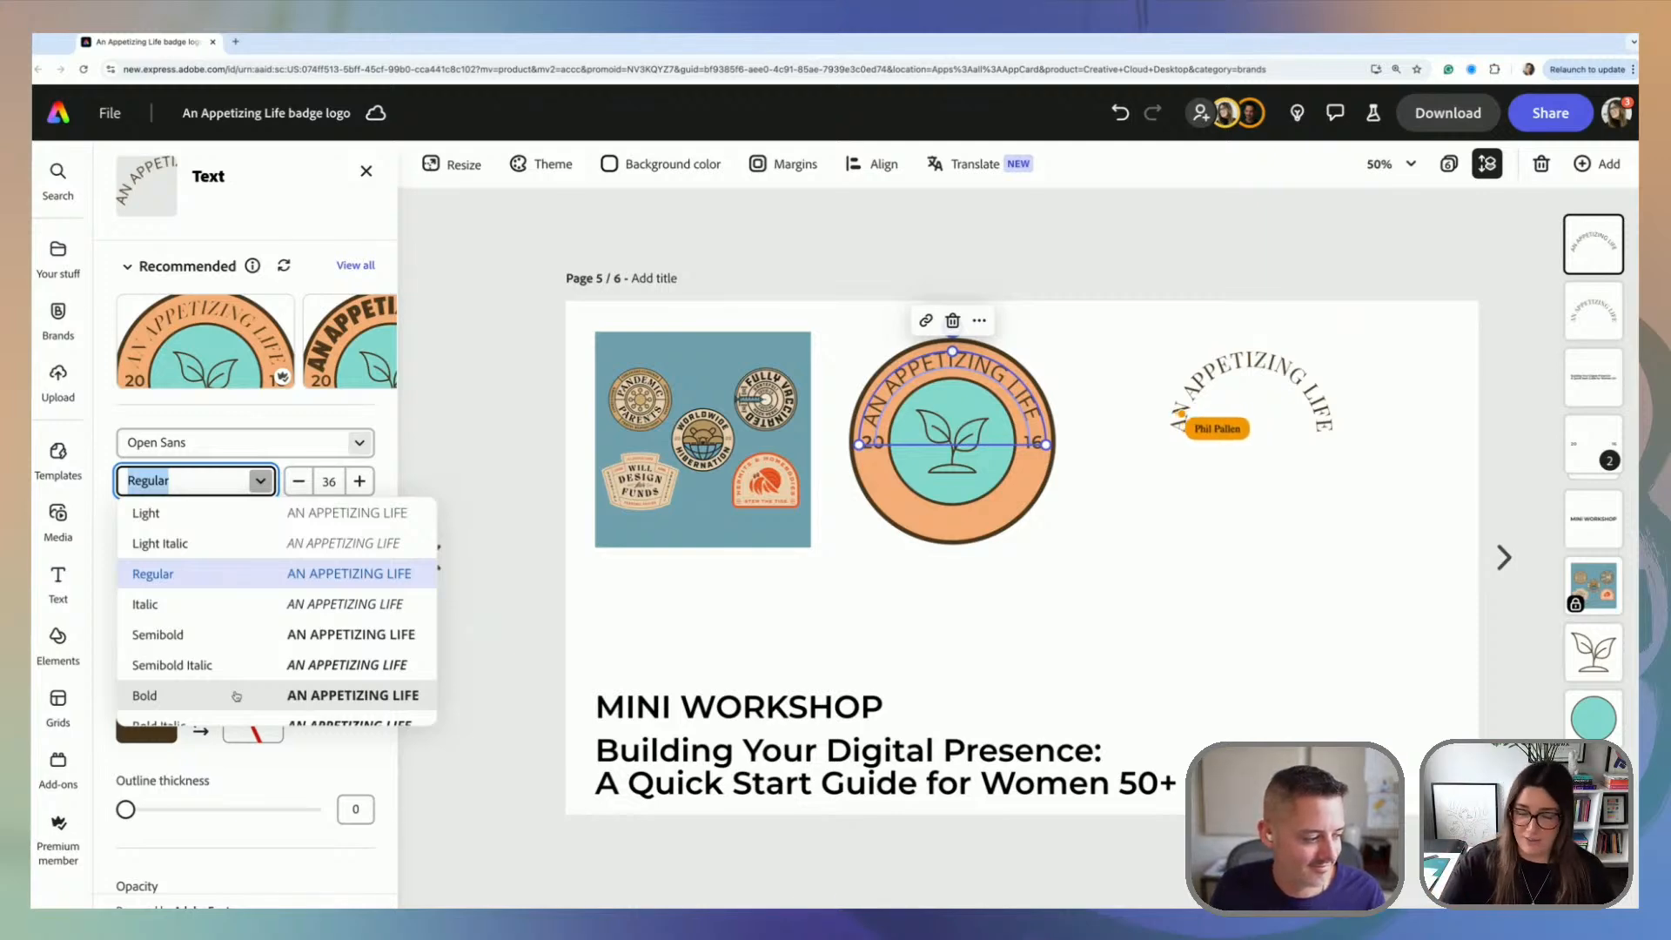
scroll(252, 688, "down", 2)
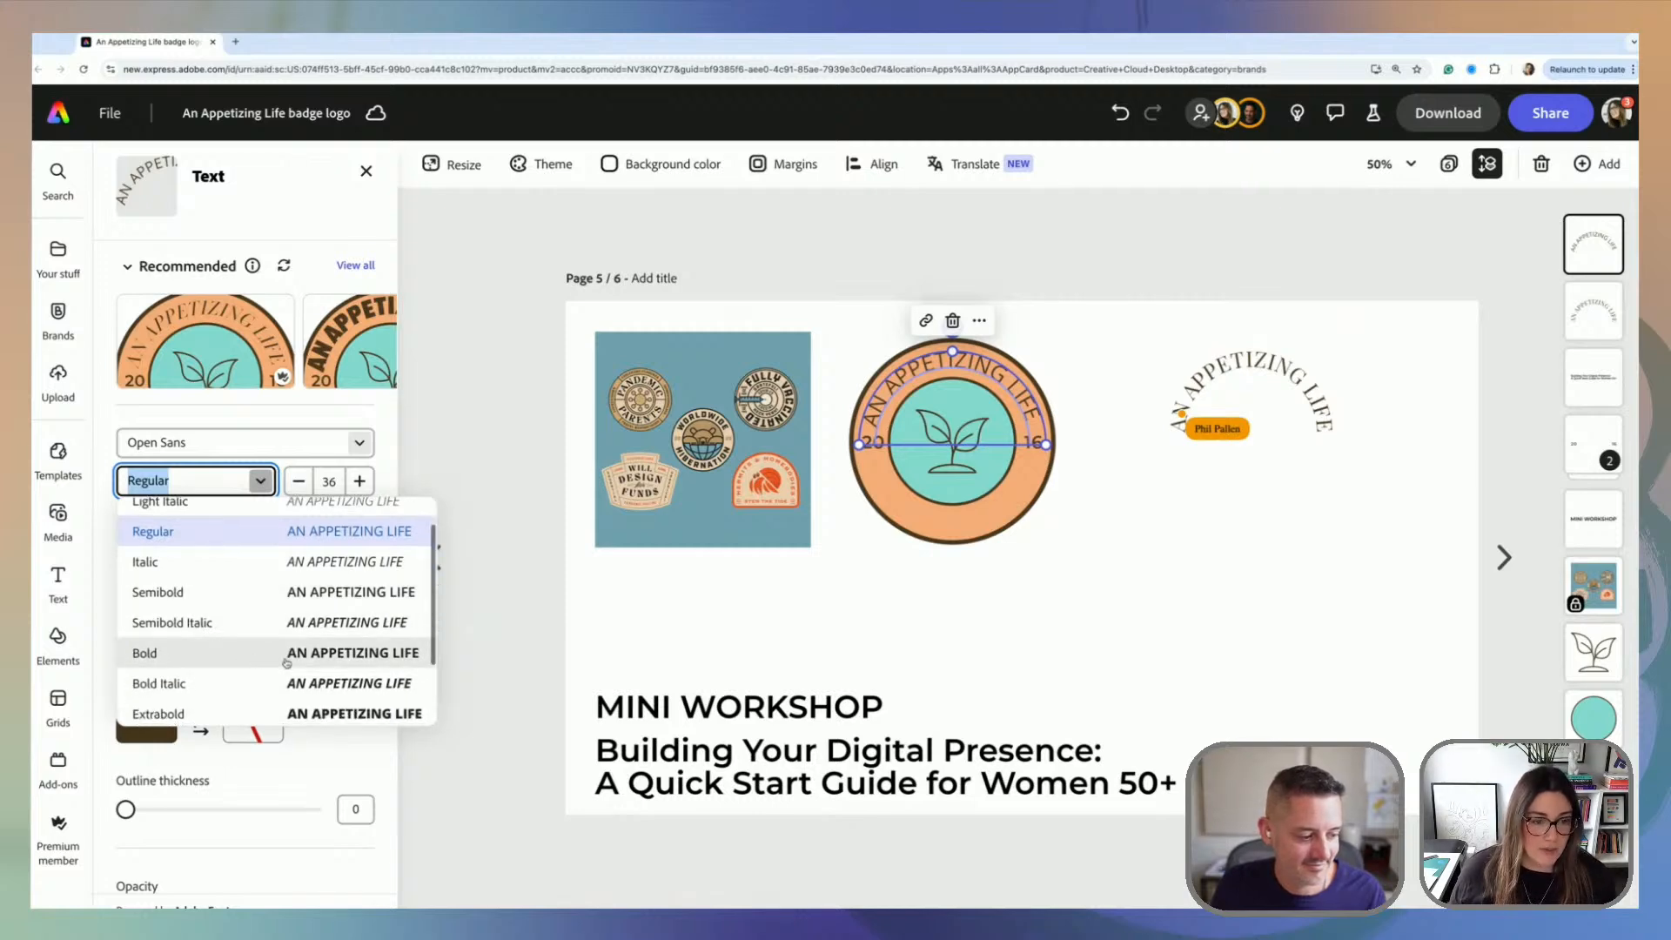
left_click(288, 652)
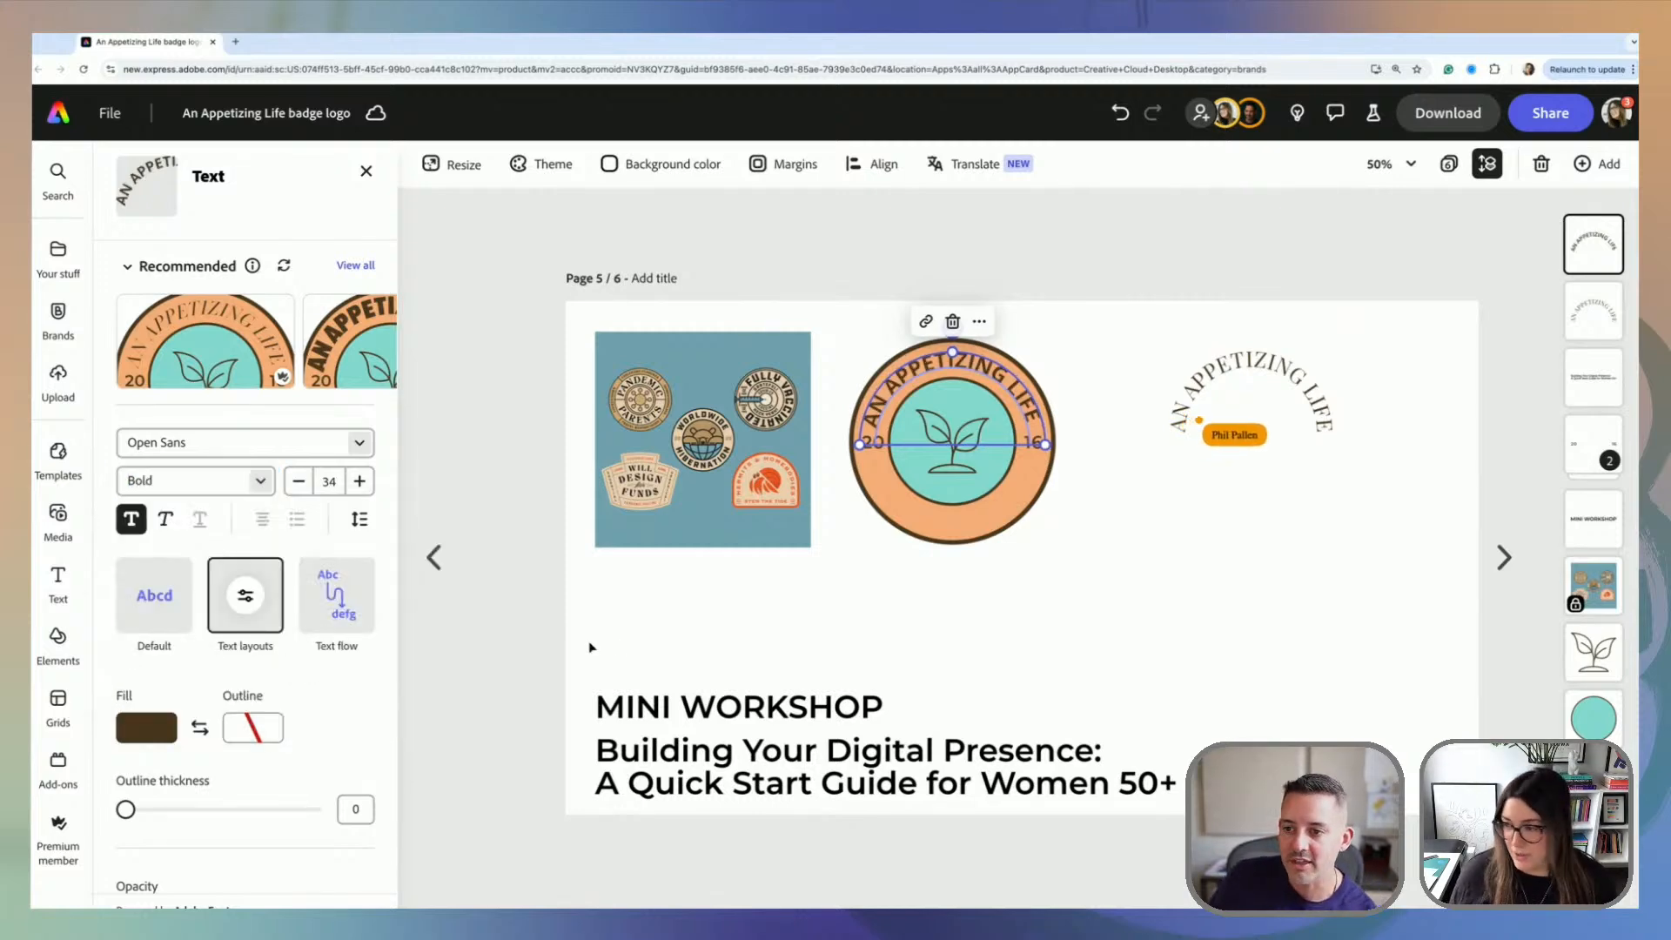
left_click(998, 676)
left_click(1034, 420)
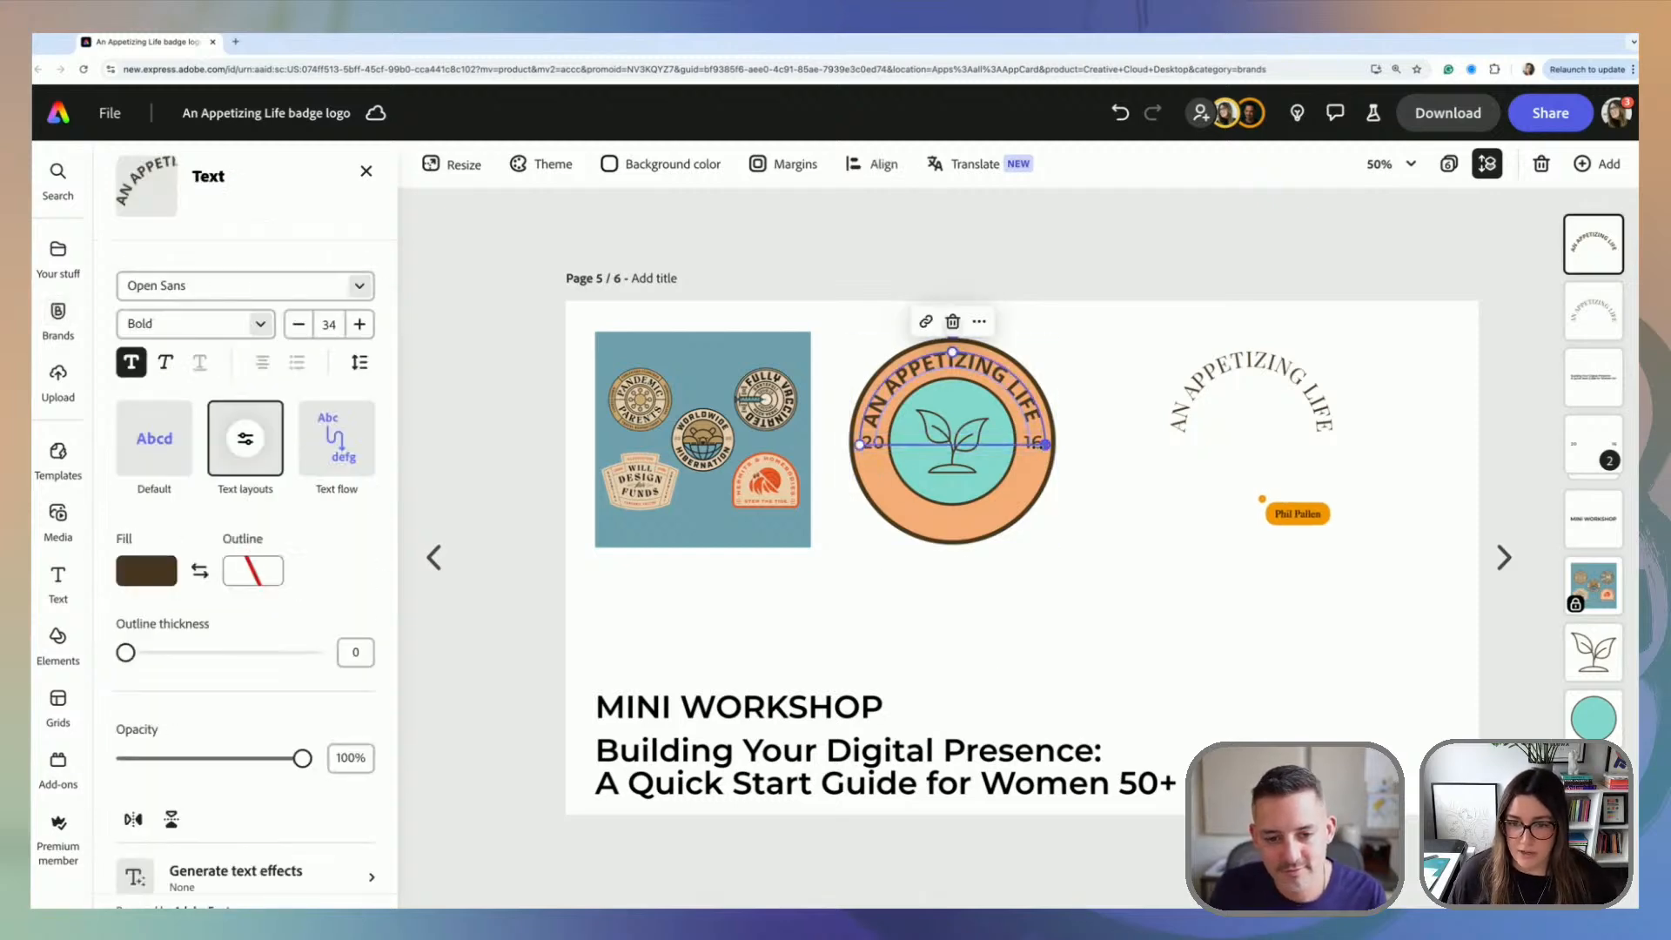
left_click(1186, 571)
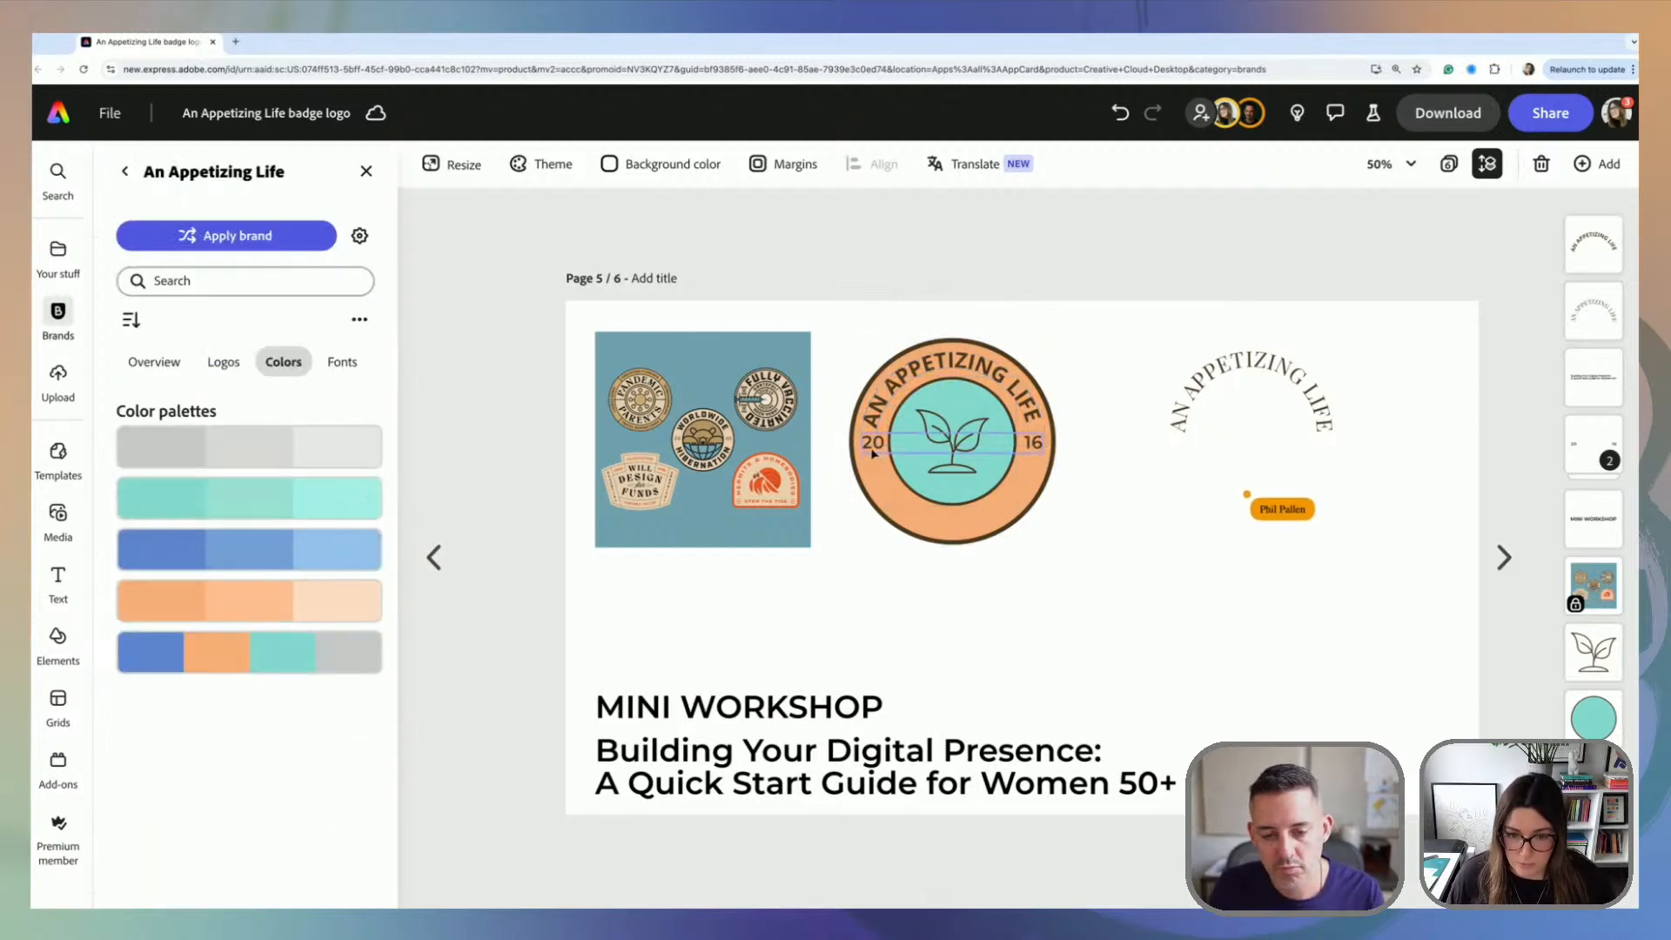
Step: Nudge the grouped 20 and 16 slightly down within the orange ring
left_click(873, 453)
key("Down")
key("Down")
key("Down")
key("Down")
key("Down")
key("Down")
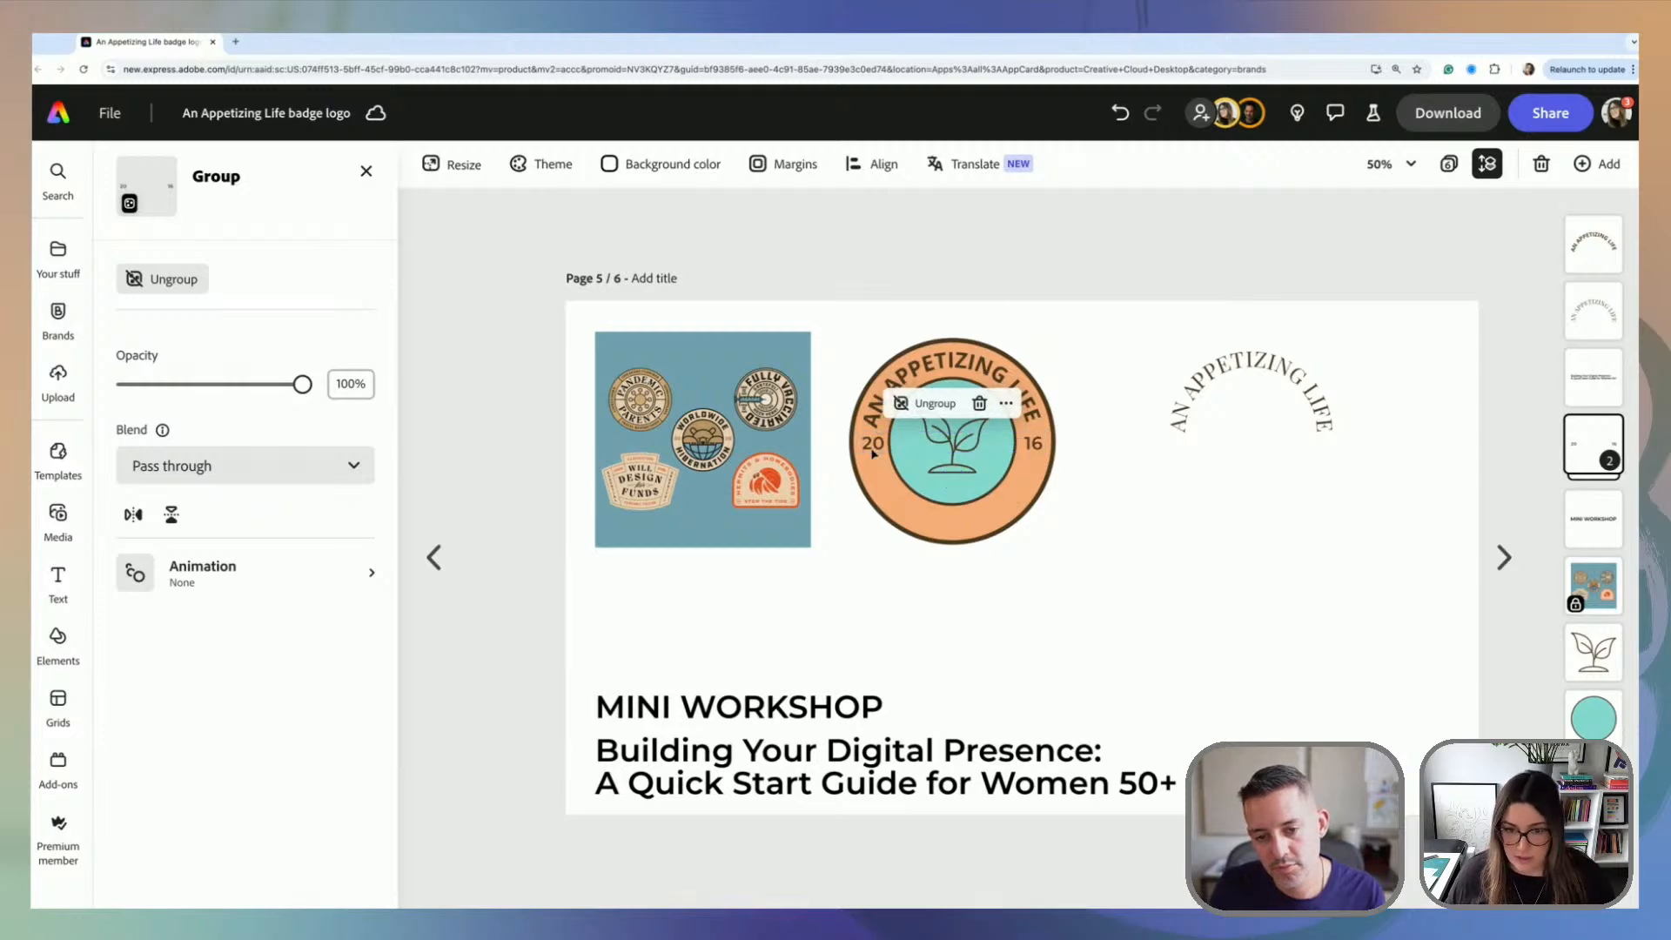
key("Down")
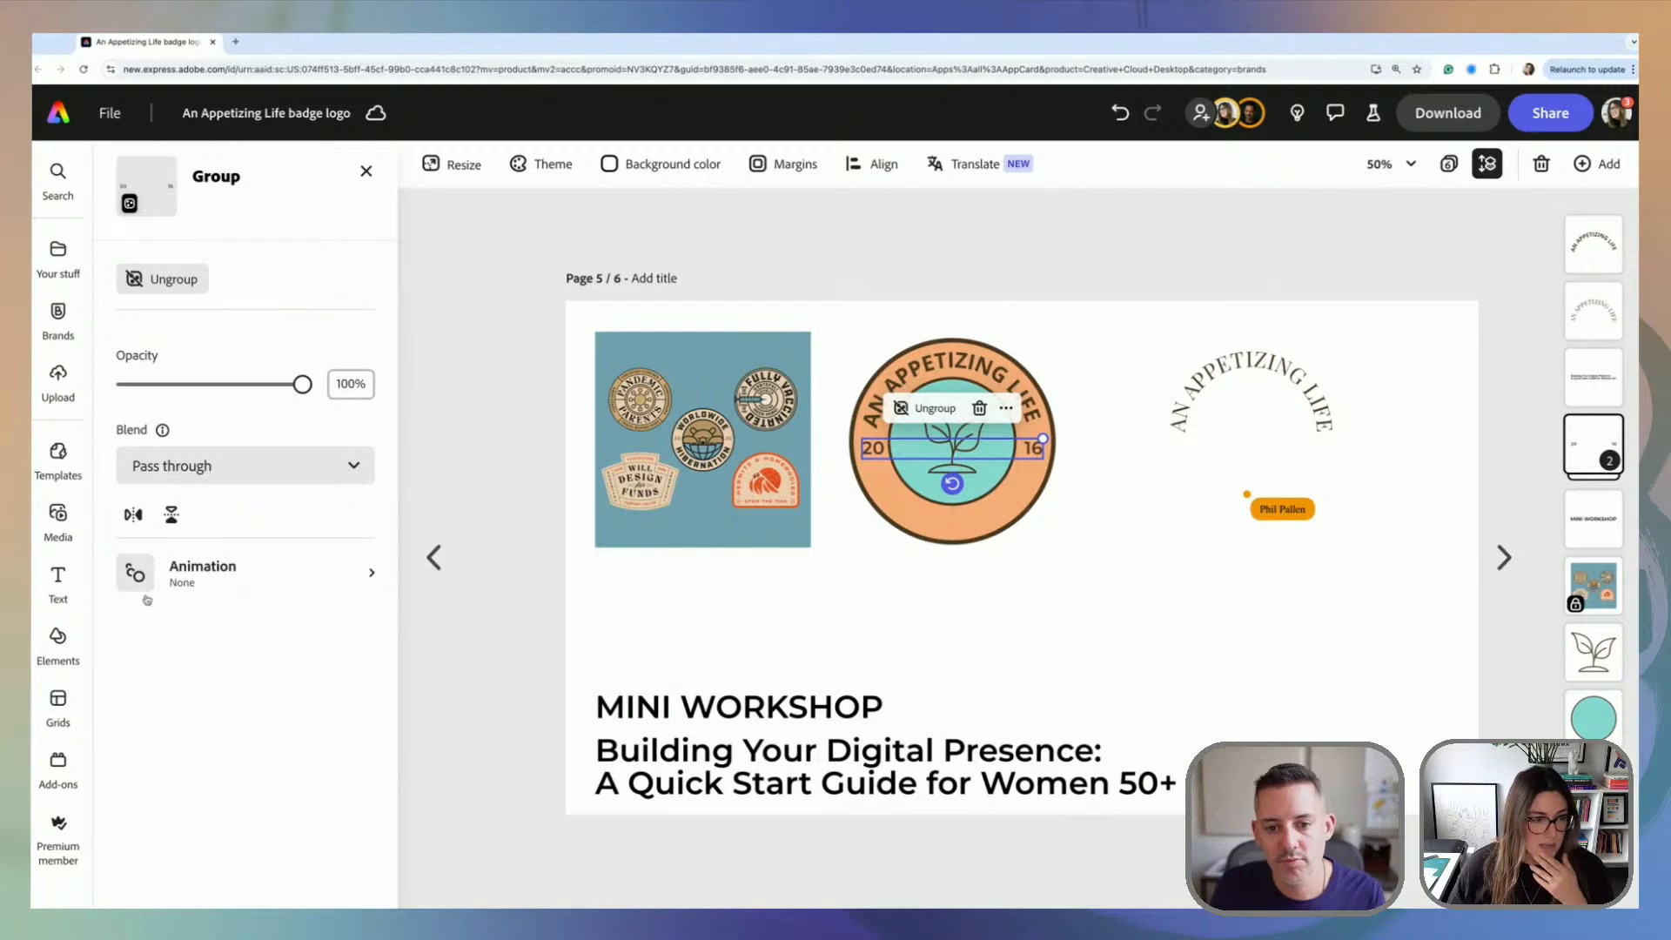
Step: Ungroup the badge's 20 and 16, and check which font the arched business name uses
left_click(934, 408)
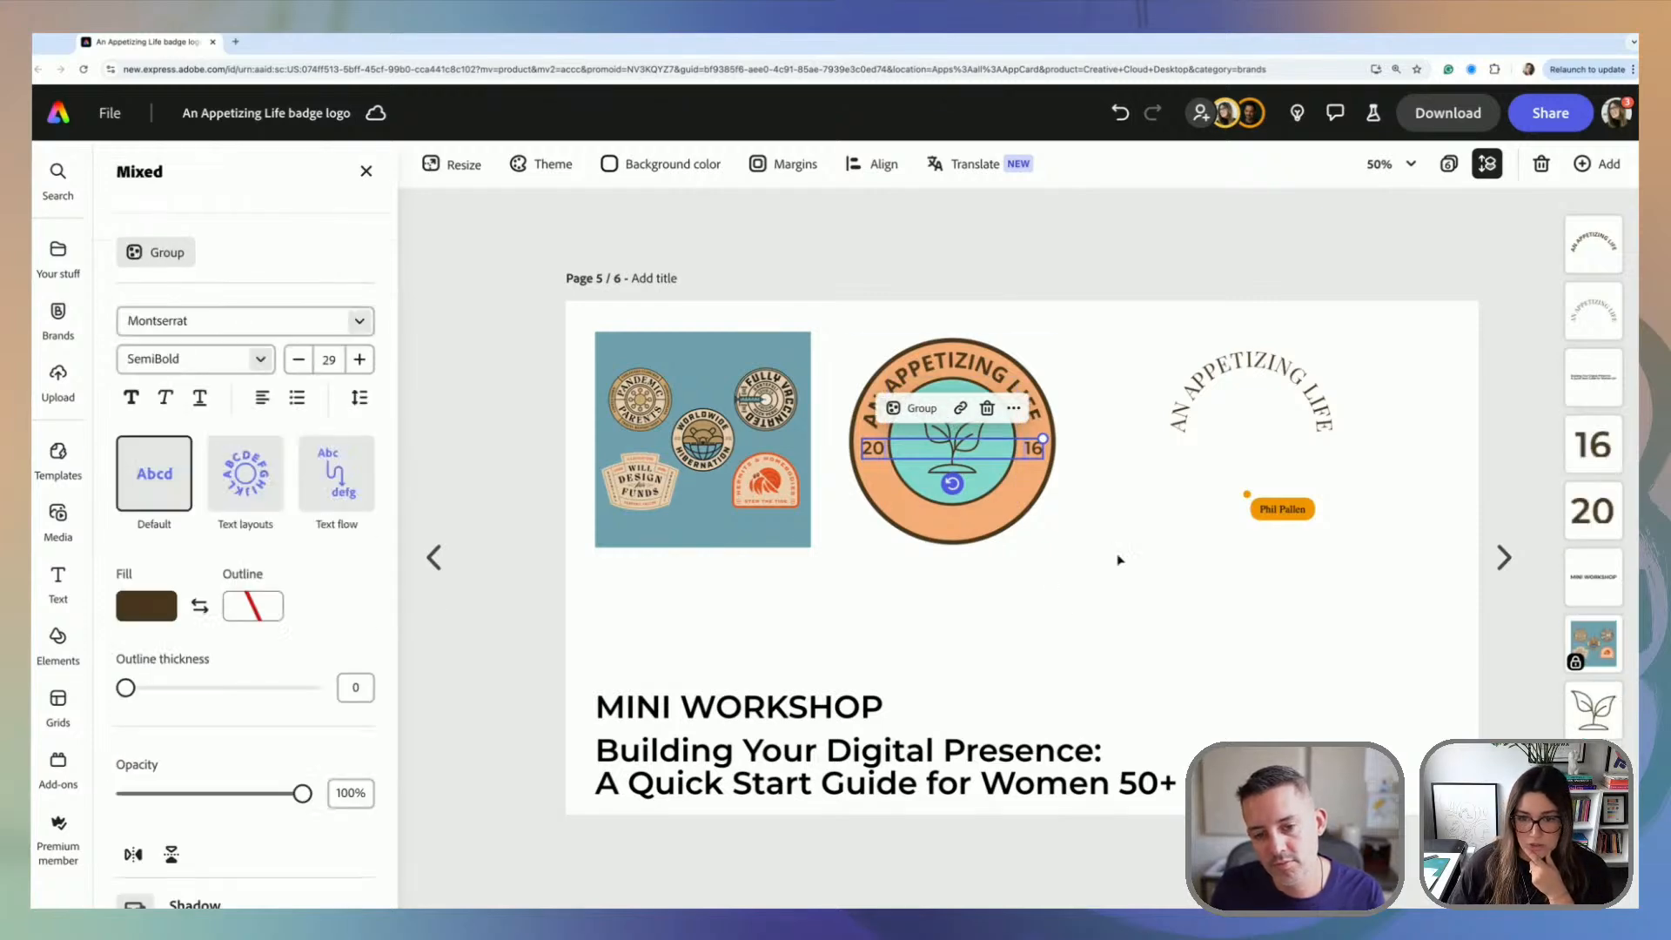
left_click(1119, 559)
left_click(1034, 448)
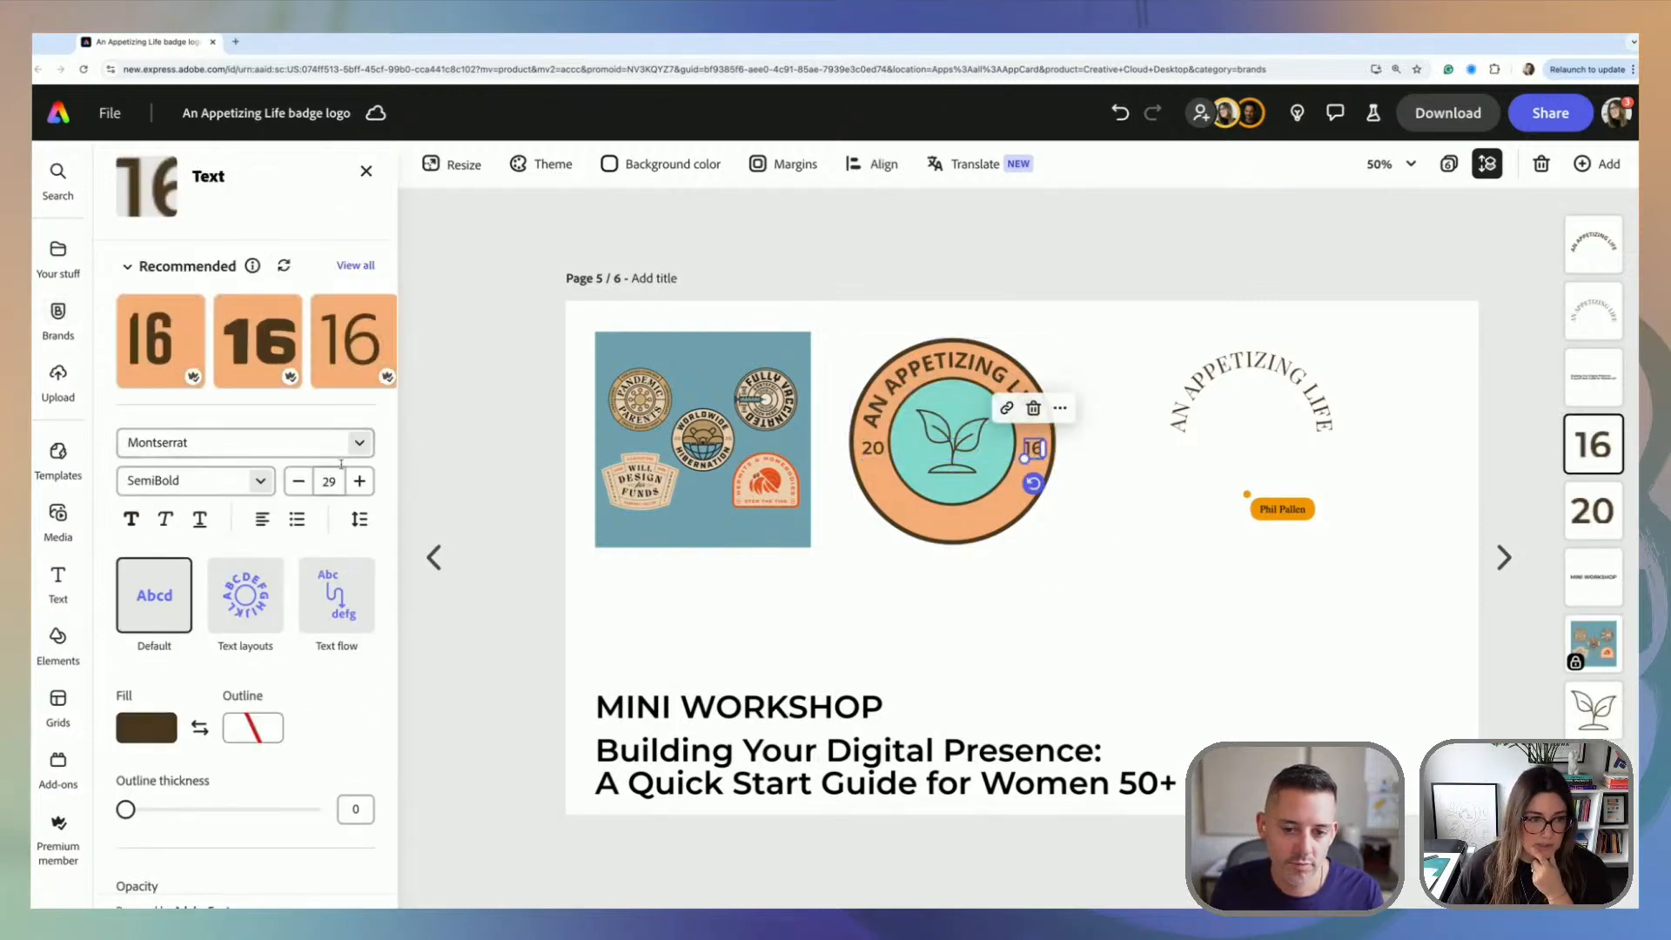
left_click(370, 447)
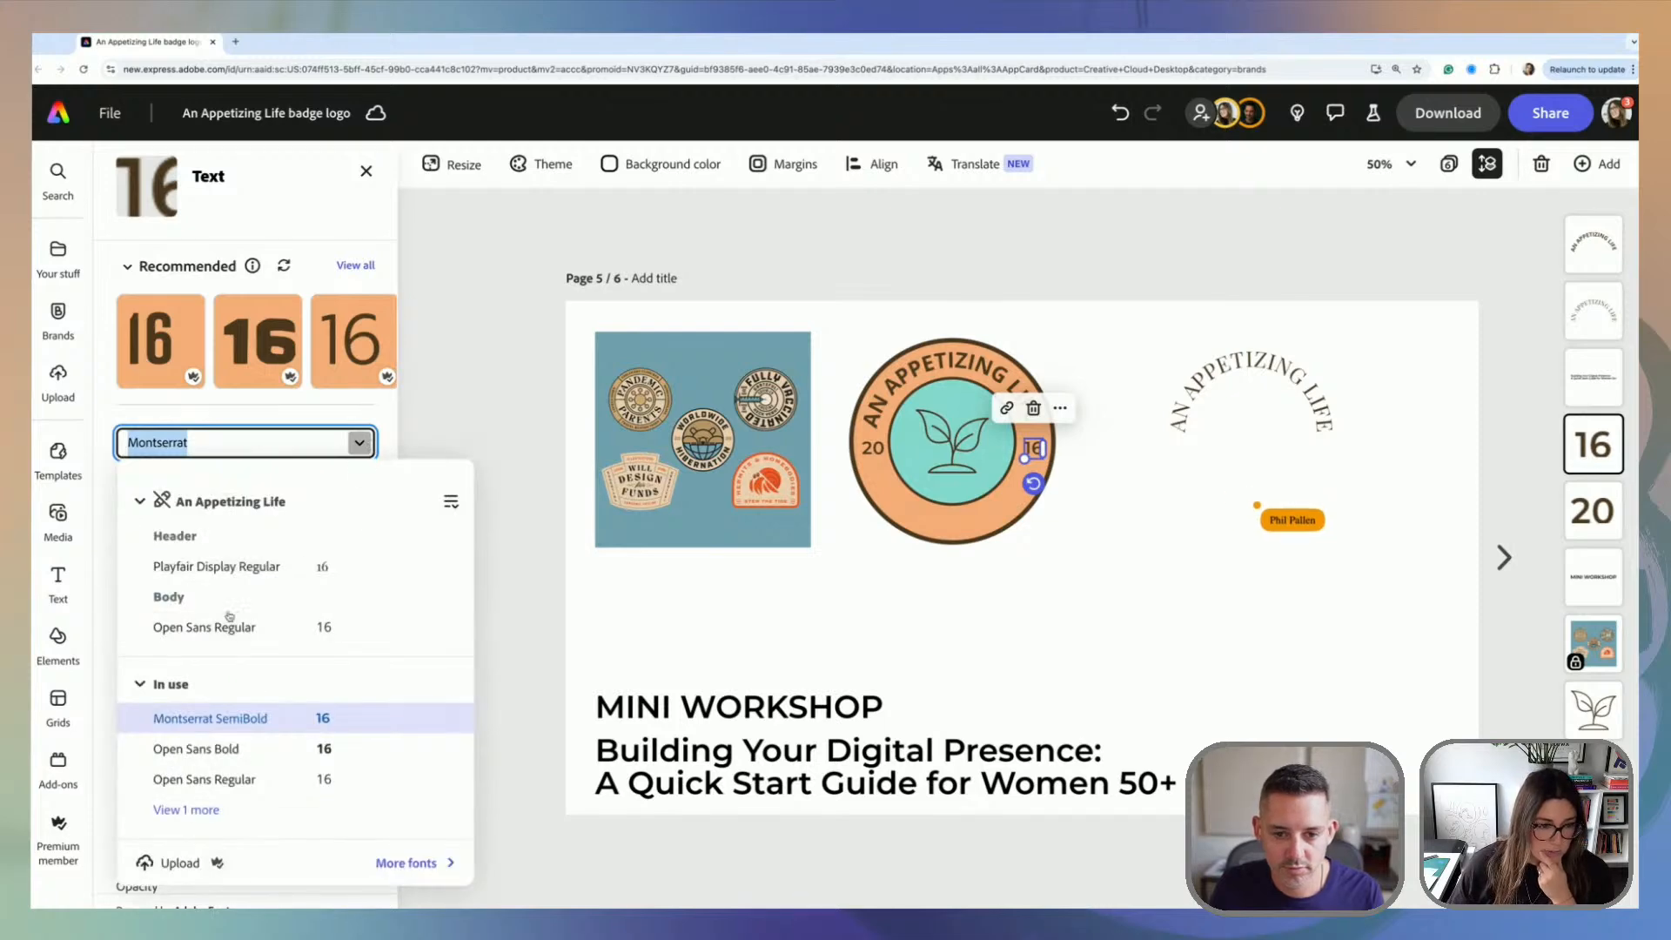
left_click(942, 367)
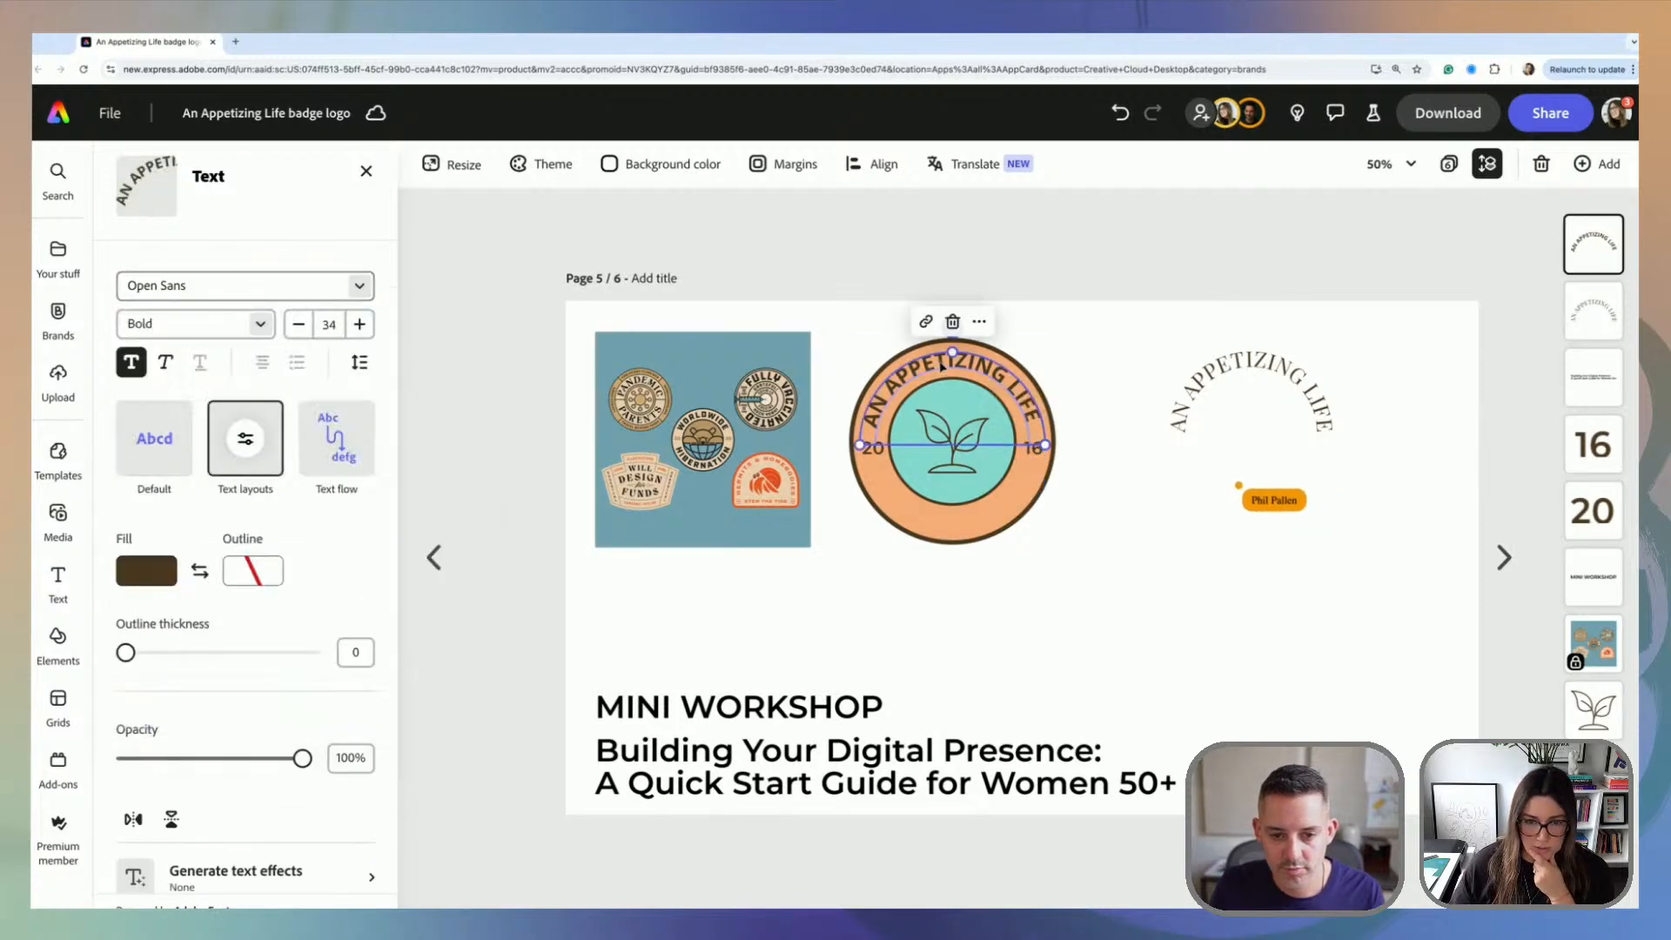
left_click(1070, 675)
Step: Change the font of the badge's 16 to Open Sans, trying Bold before settling on the Semibold weight
left_click(1034, 449)
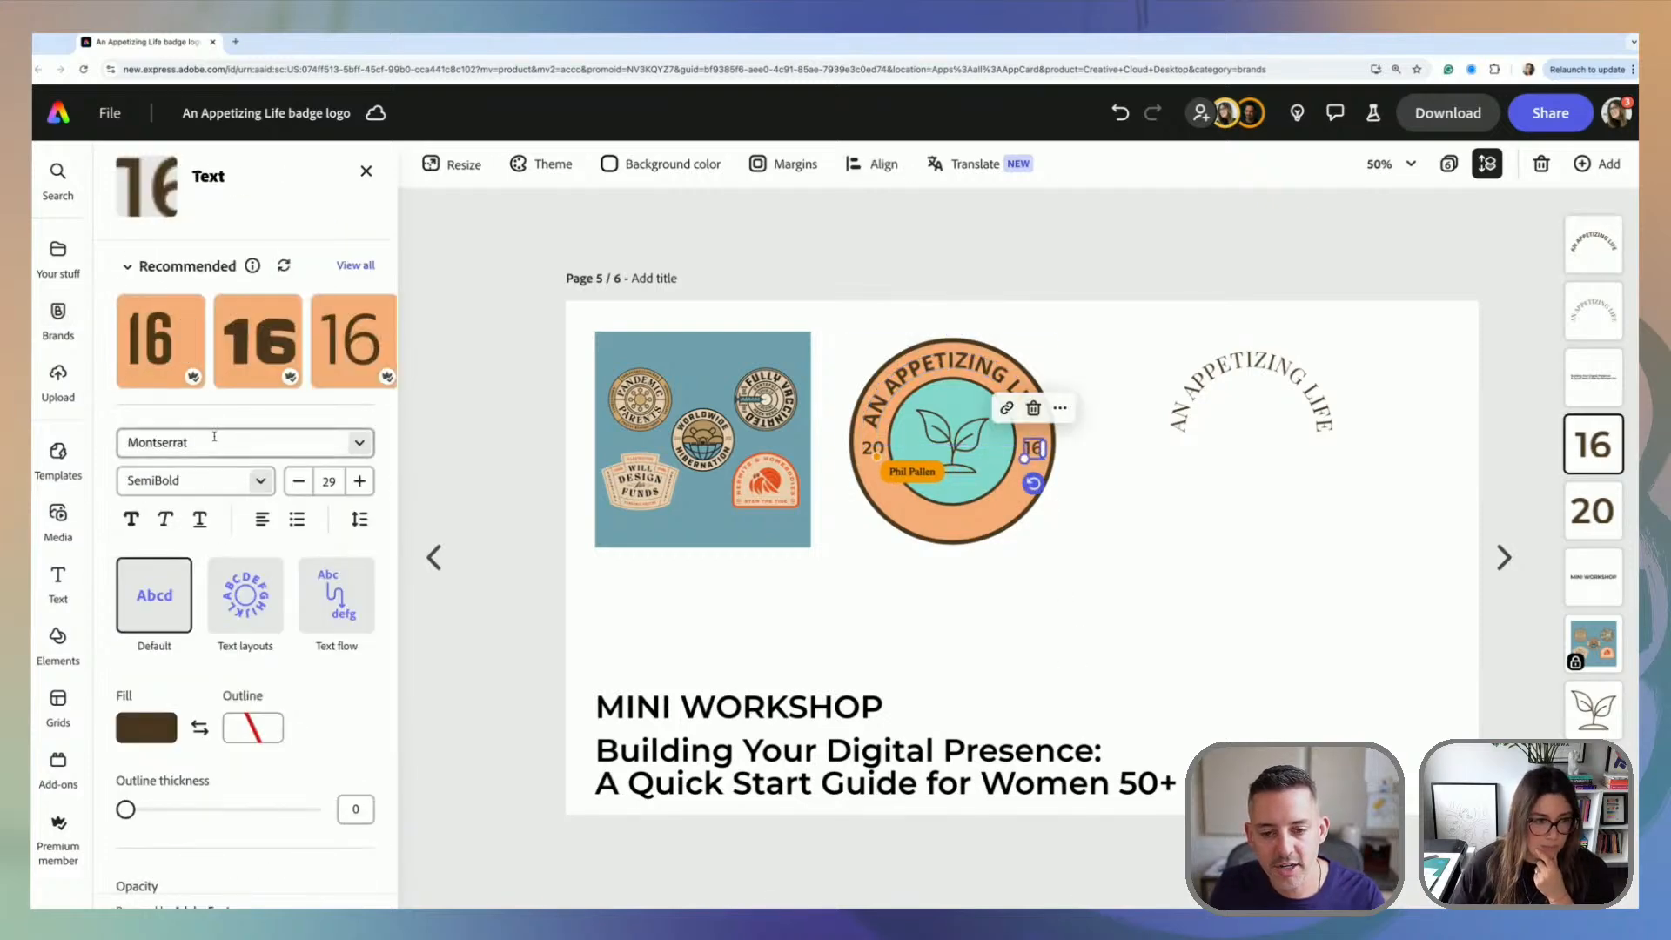
left_click(361, 446)
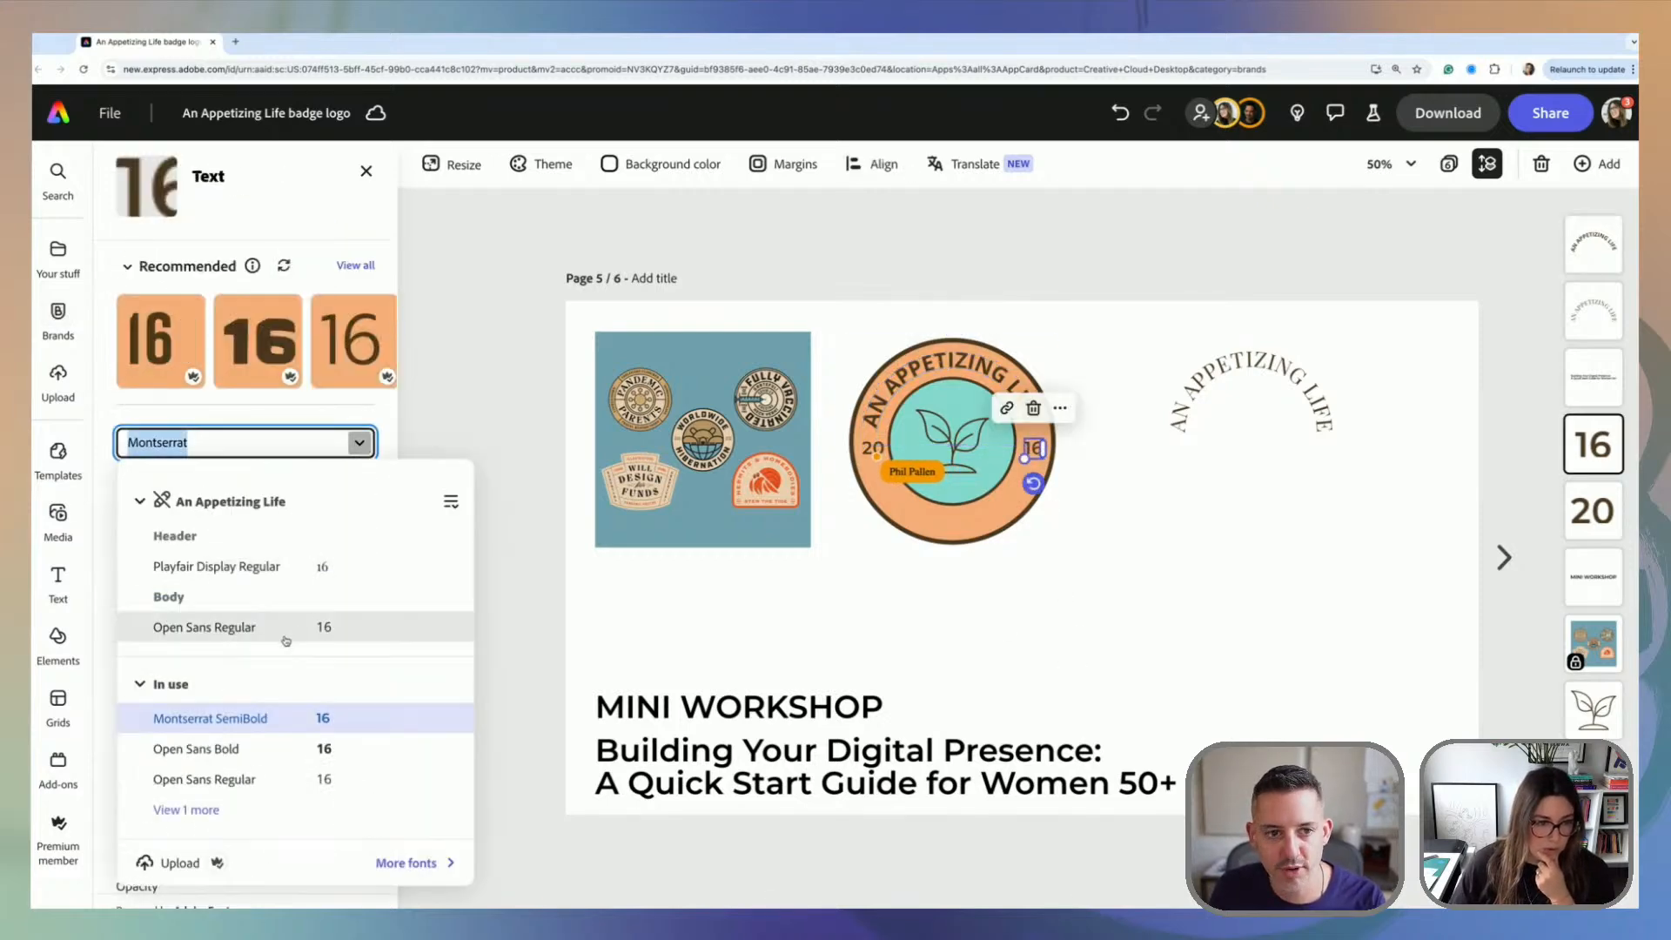
left_click(307, 623)
left_click(252, 481)
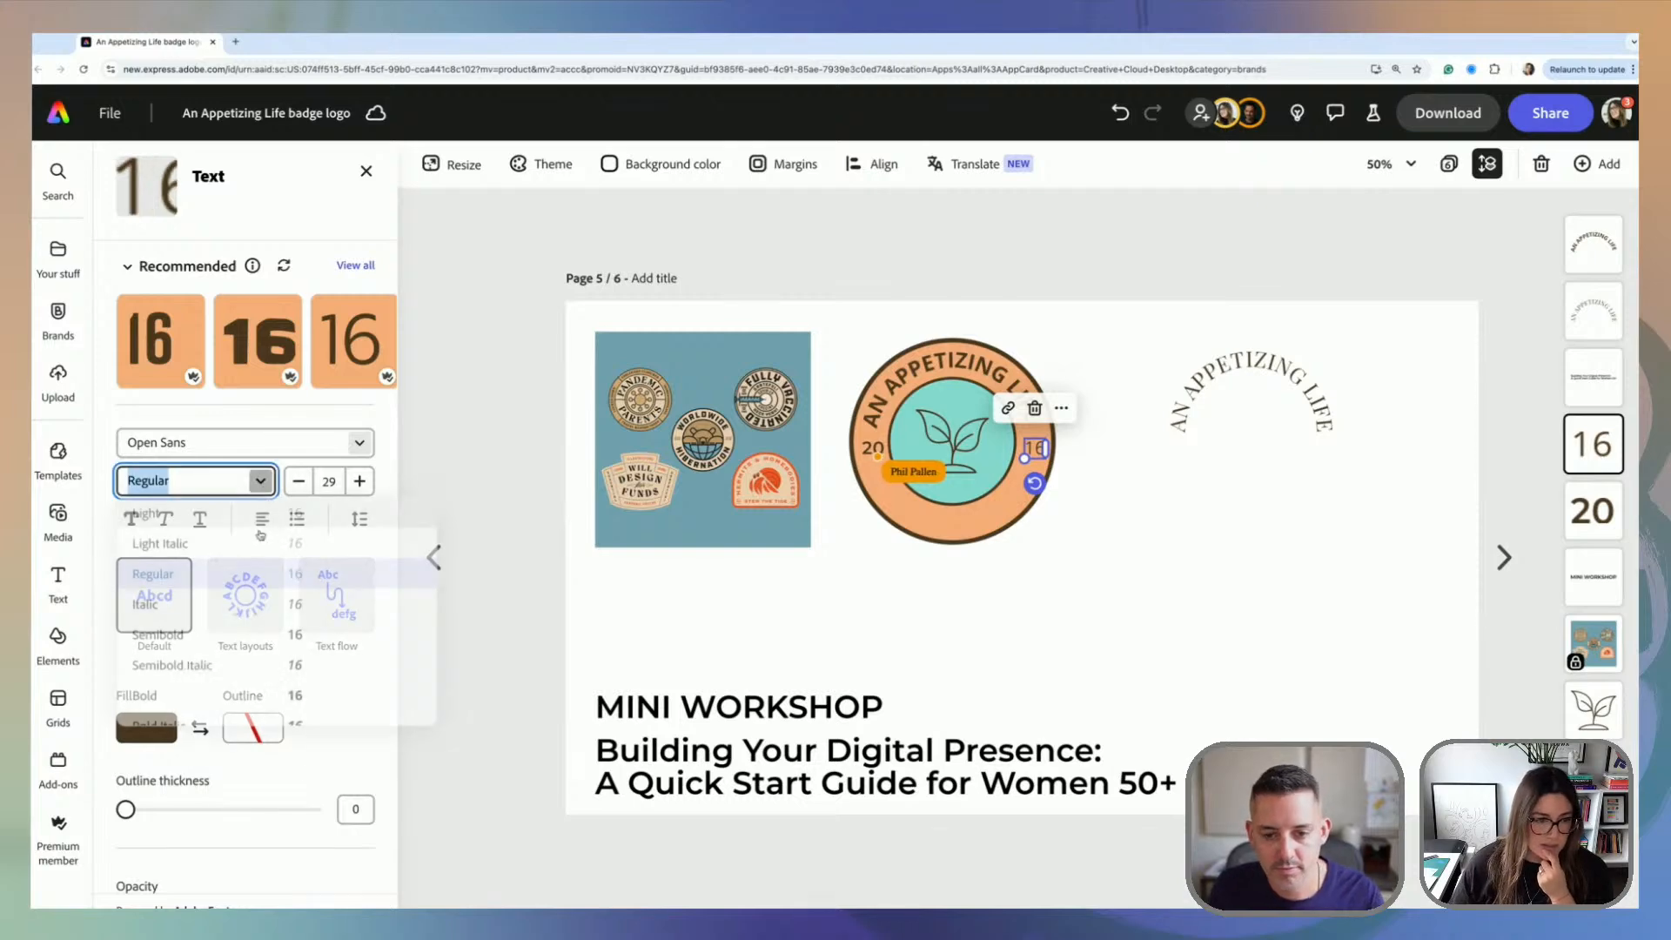
left_click(152, 690)
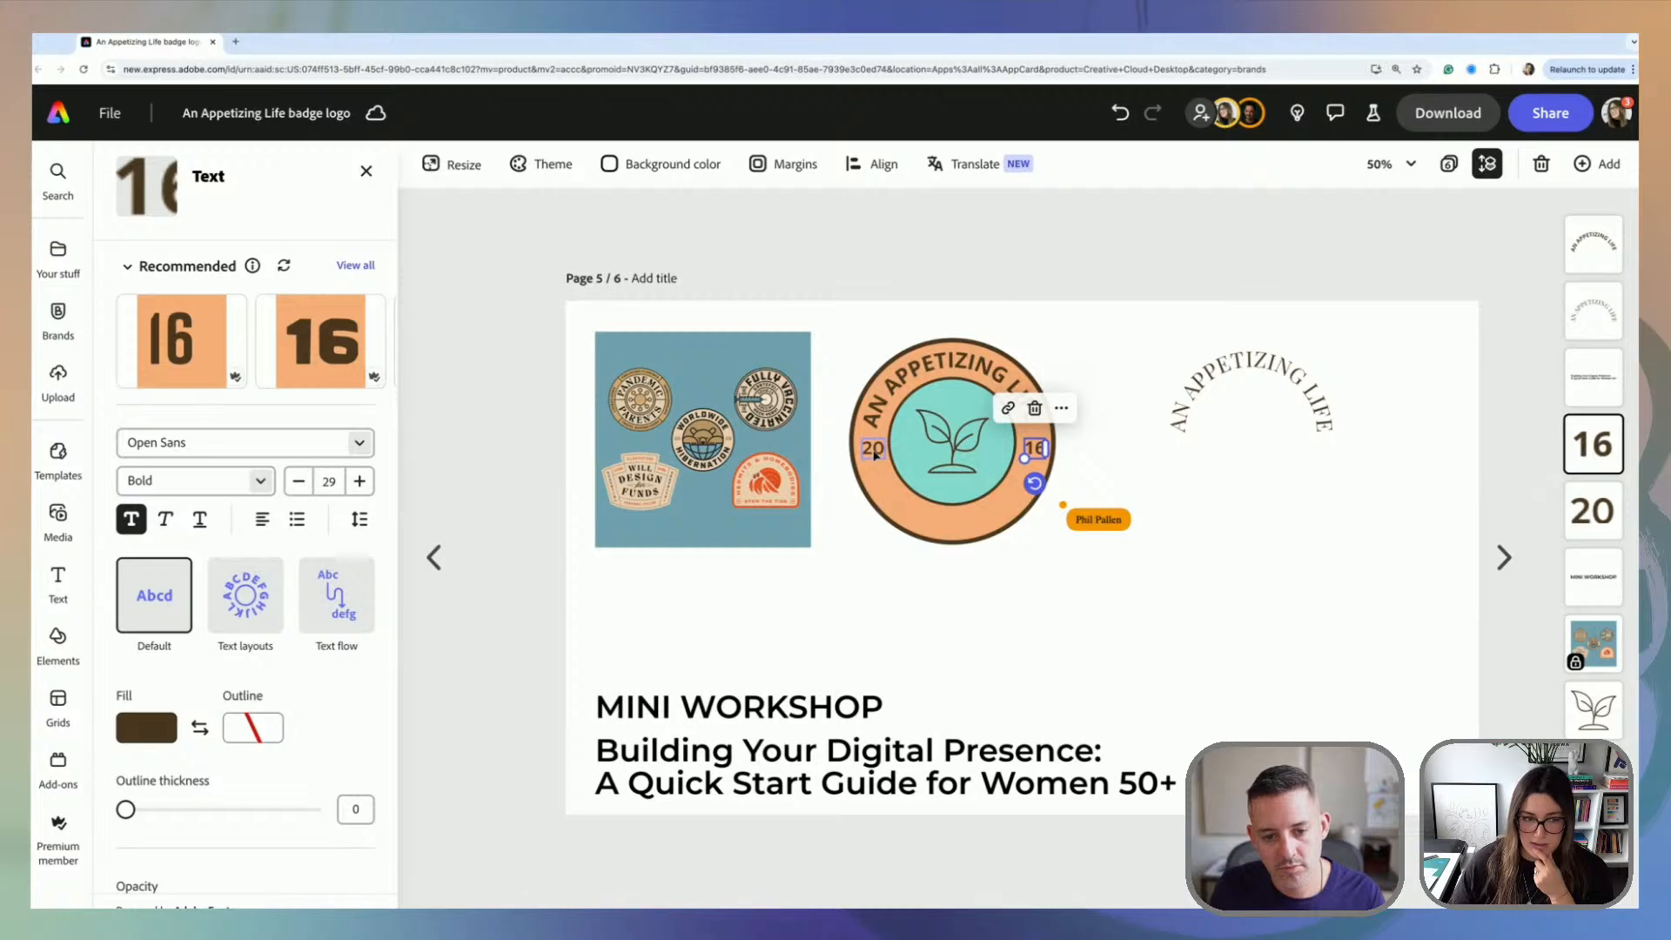
left_click(260, 481)
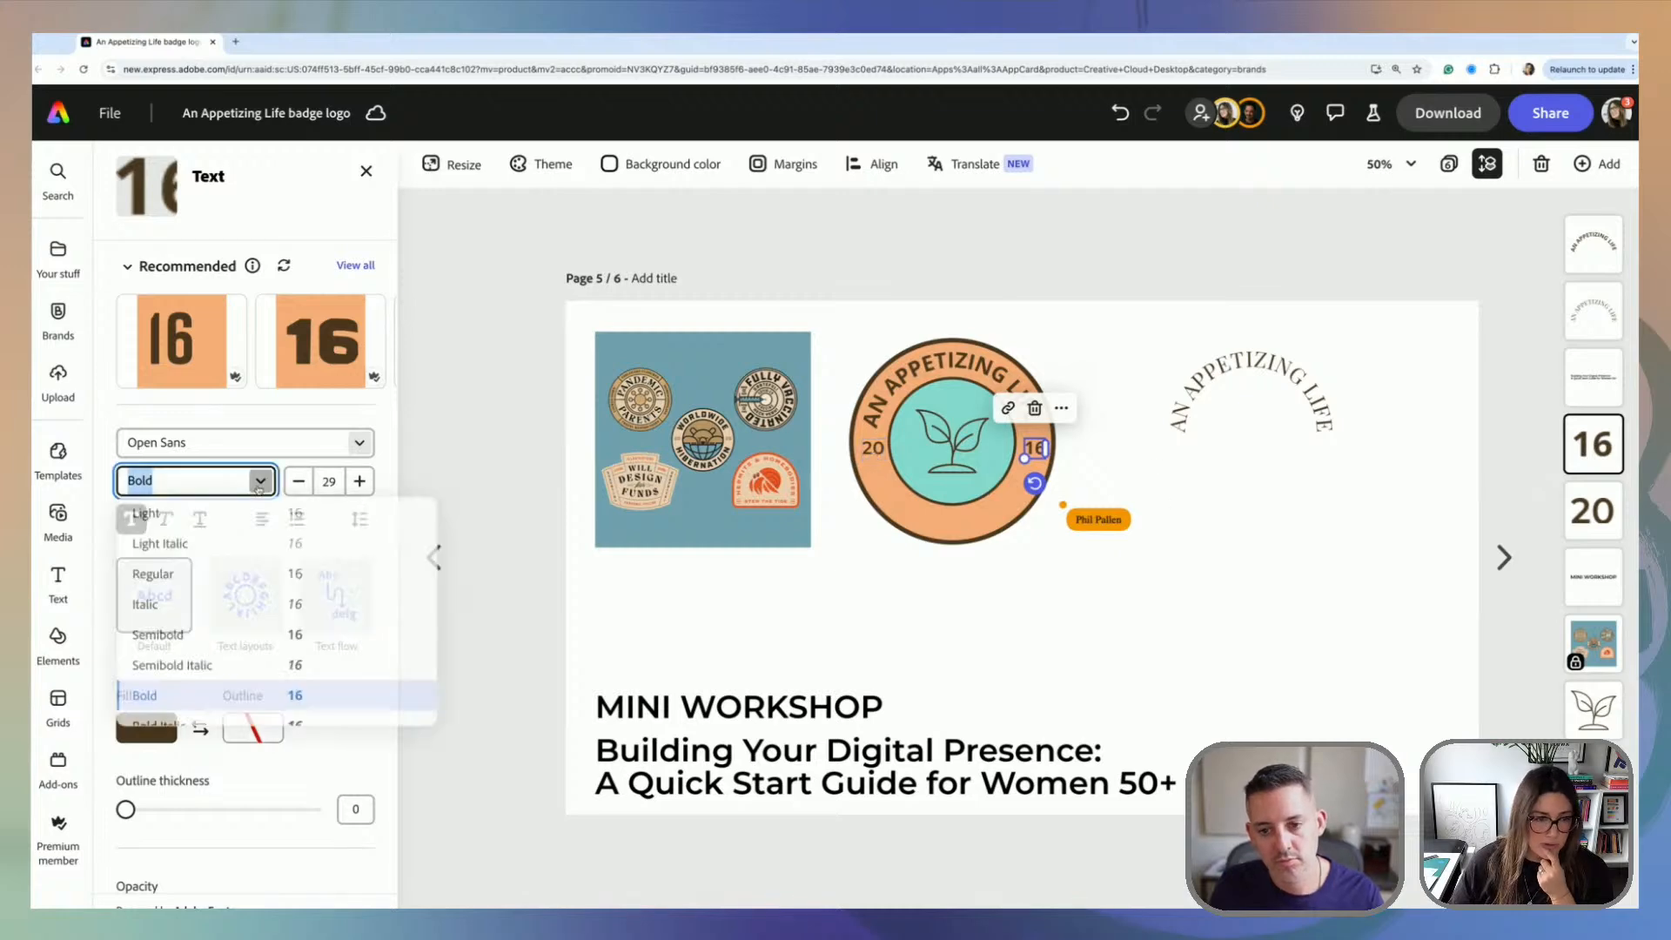
left_click(234, 639)
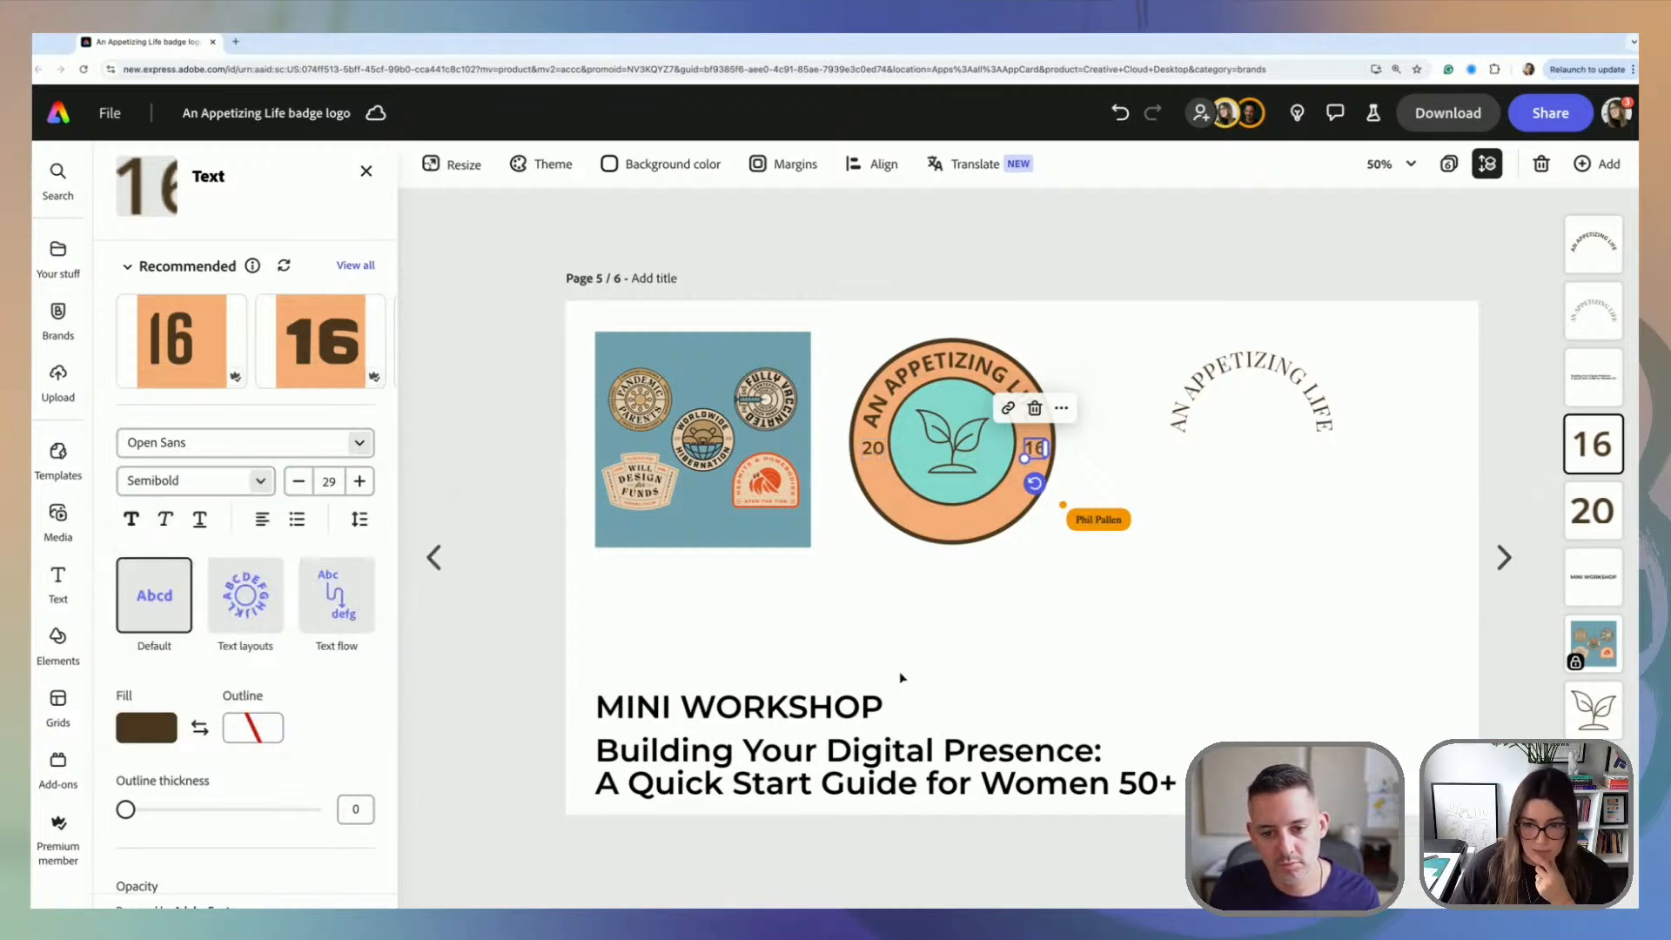
left_click(912, 667)
Step: Change the badge's 20 to Open Sans in the Semibold weight
left_click(875, 449)
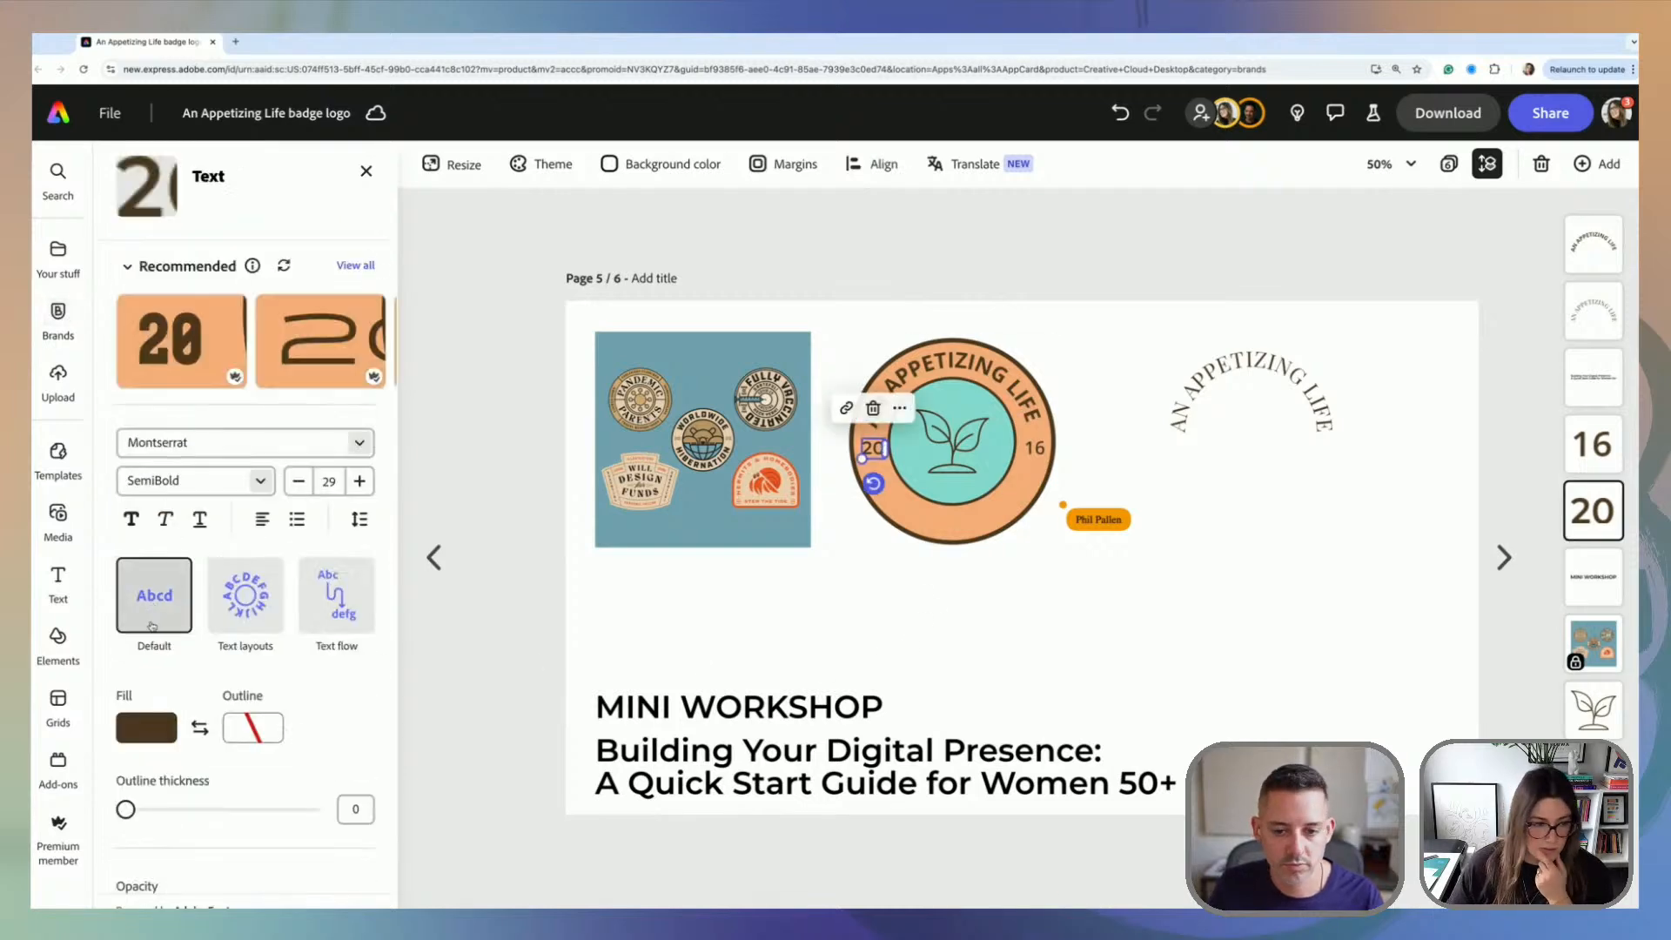
left_click(261, 481)
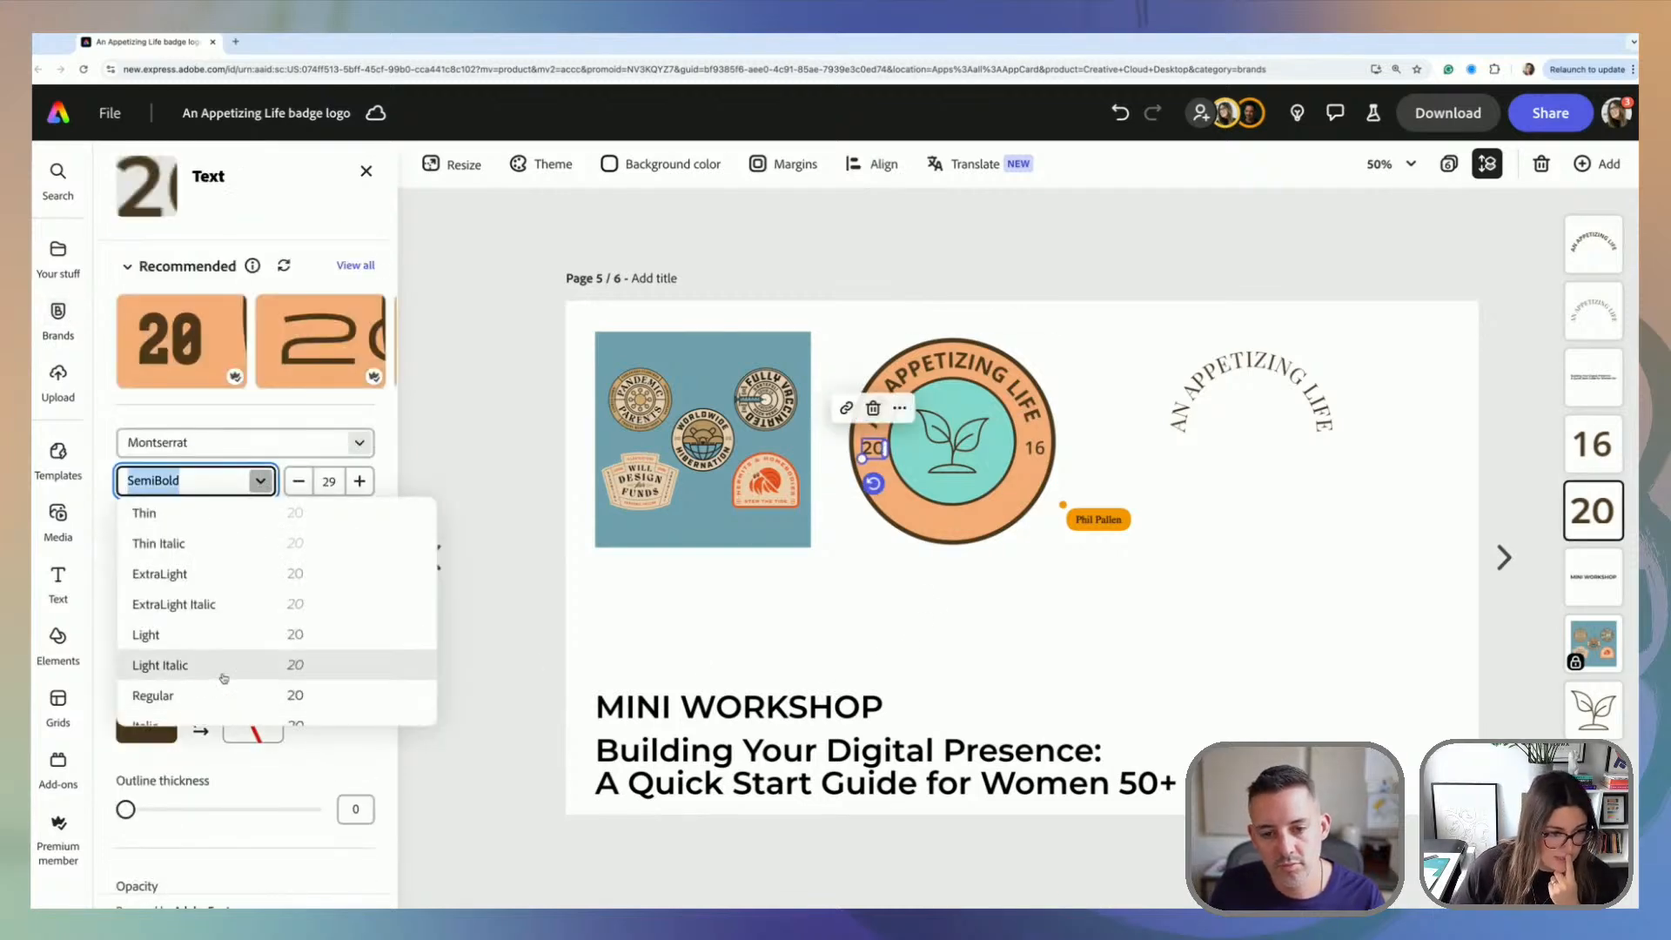
scroll(224, 678, "down", 1)
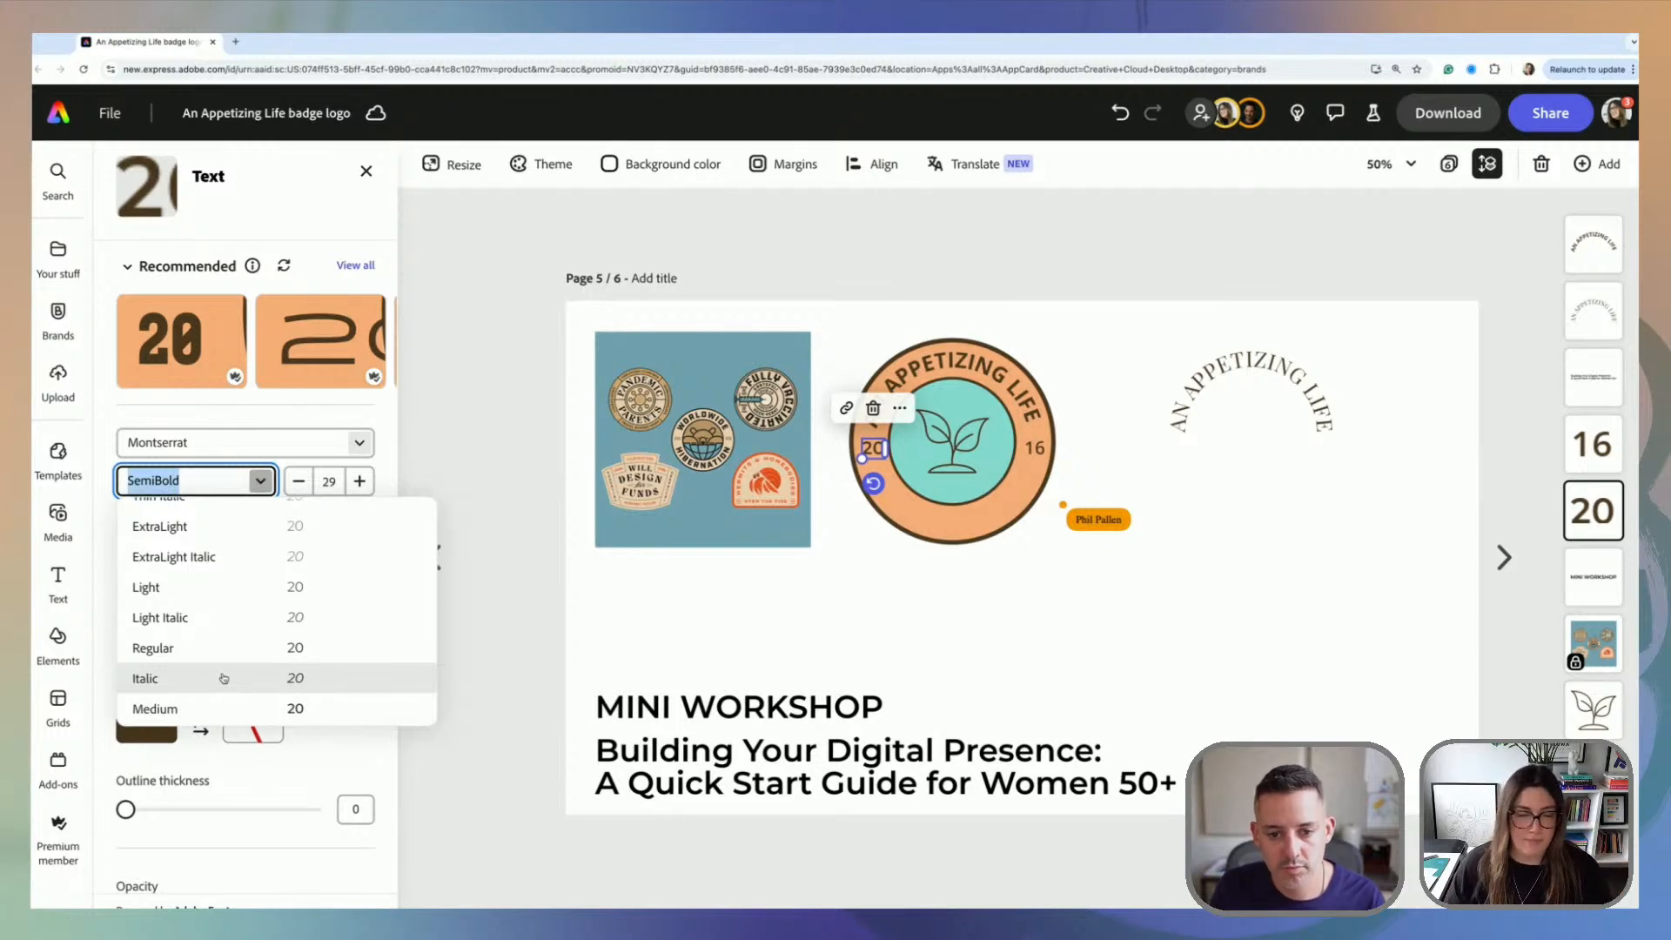
scroll(223, 678, "down", 2)
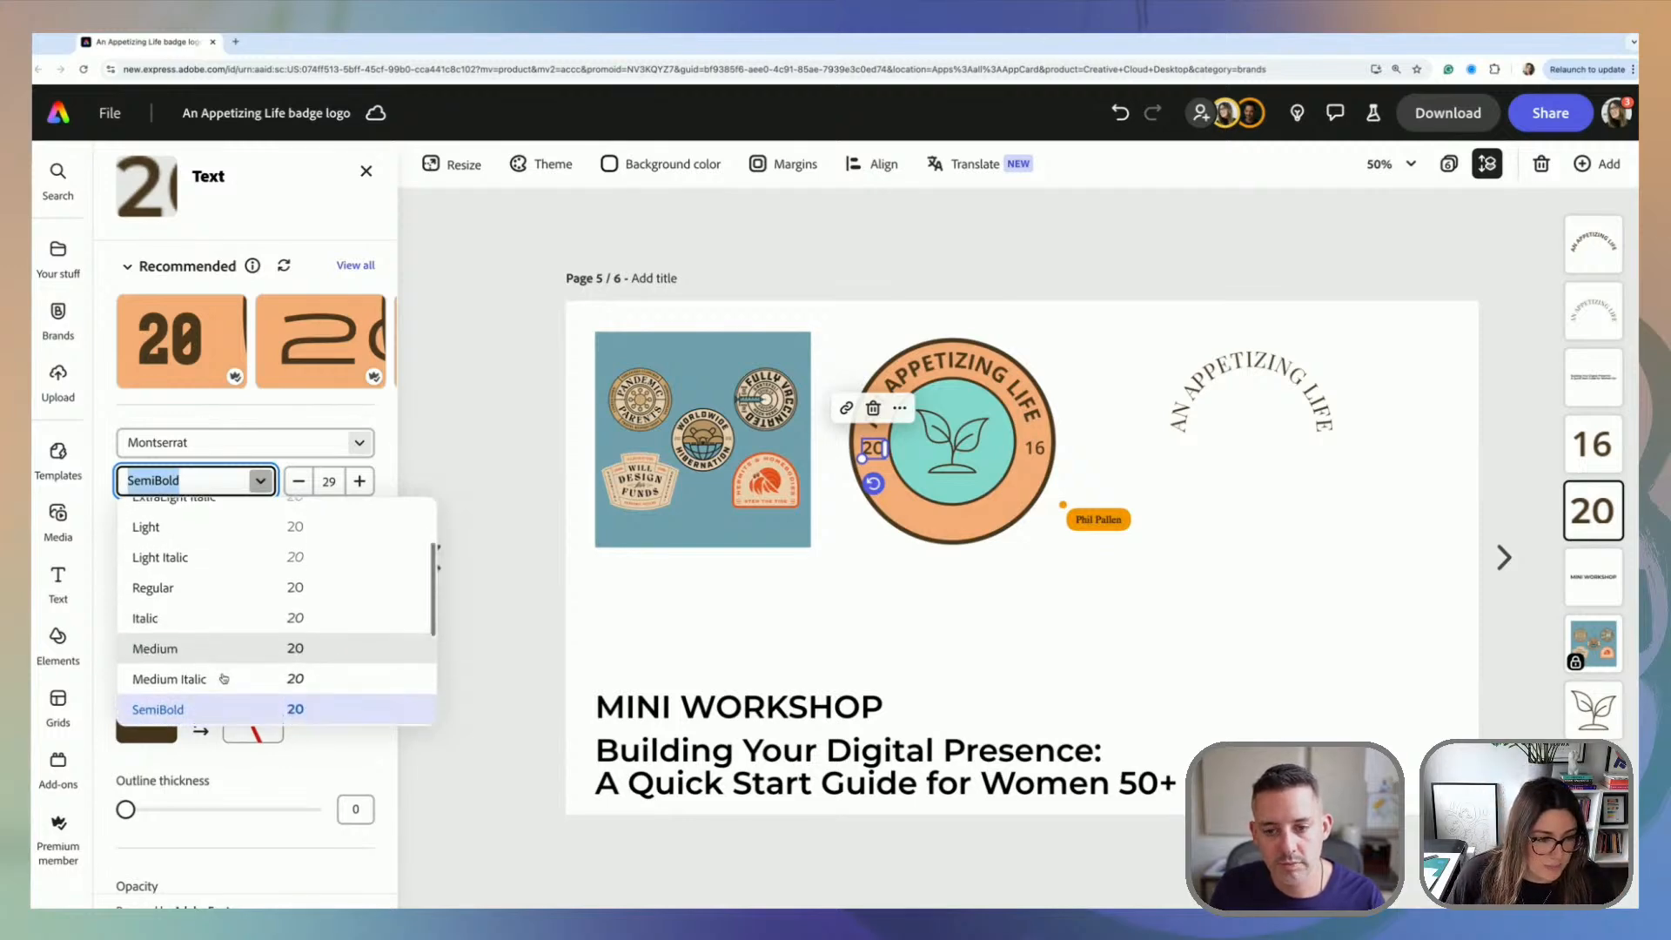
left_click(246, 697)
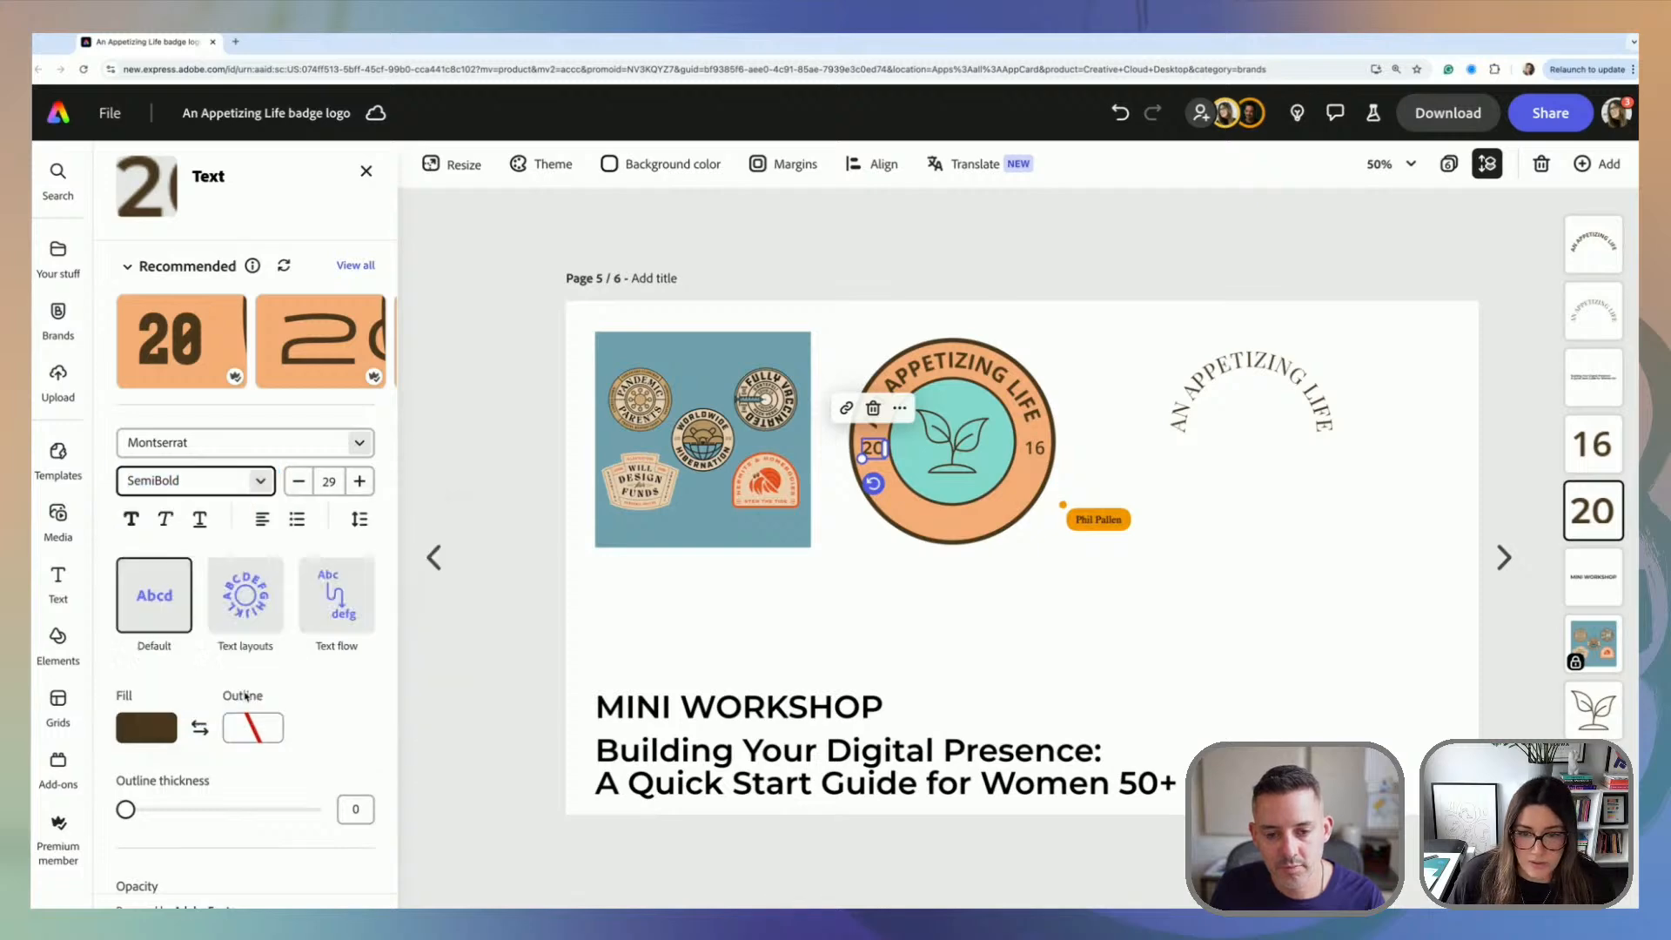
left_click(246, 443)
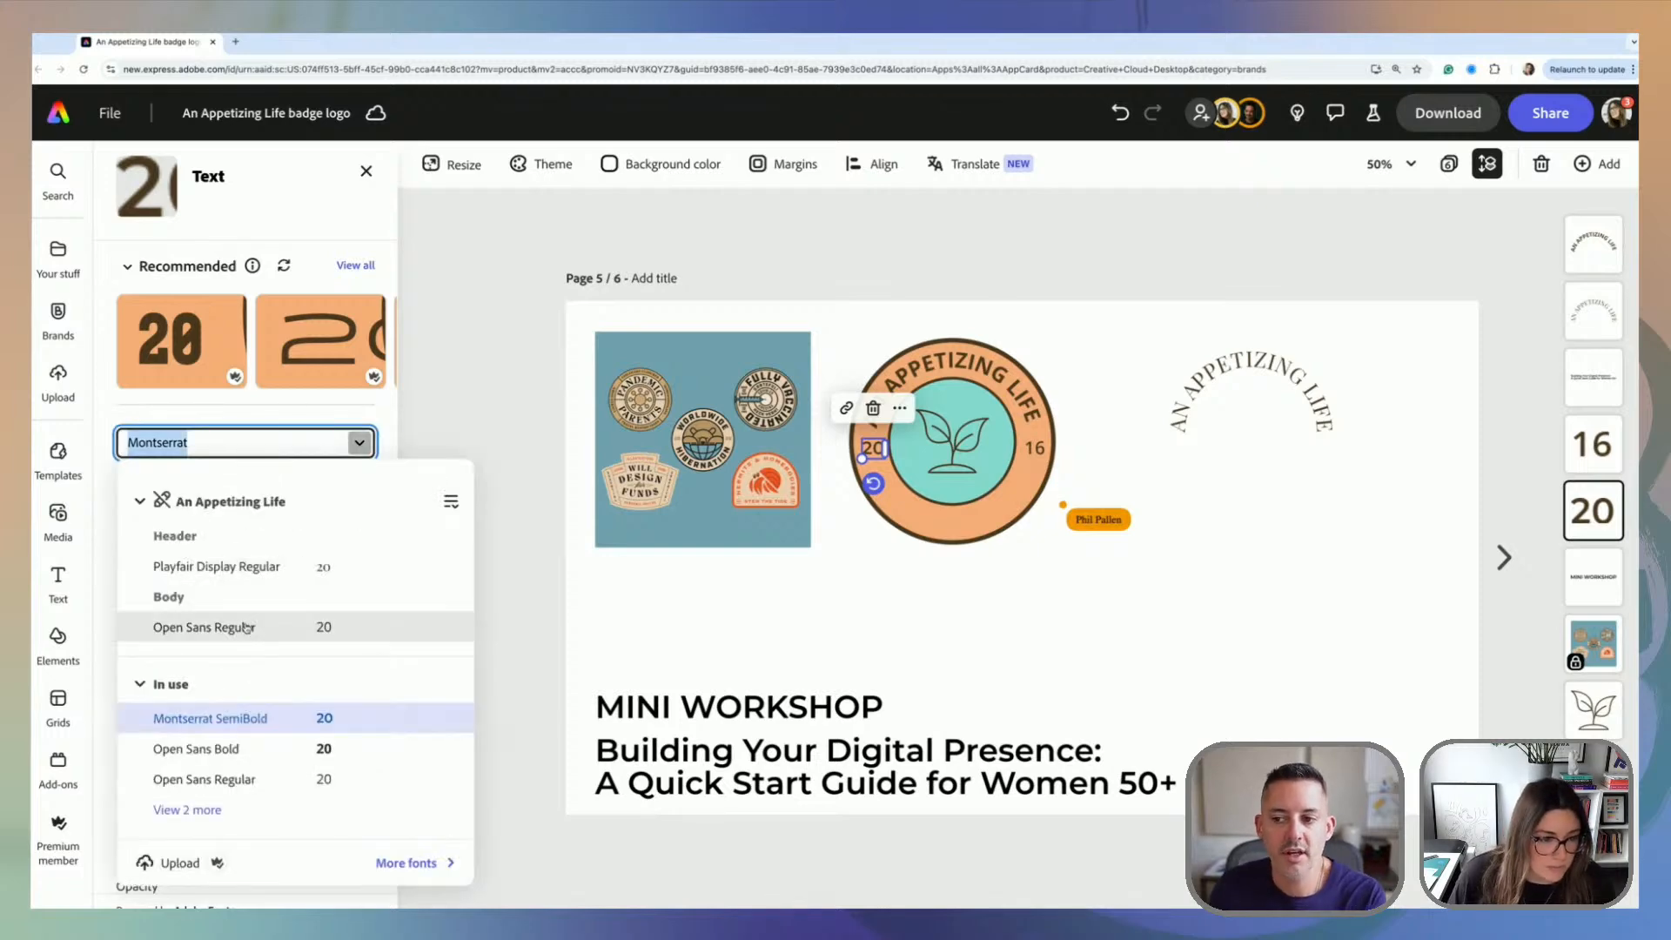
left_click(246, 626)
left_click(247, 481)
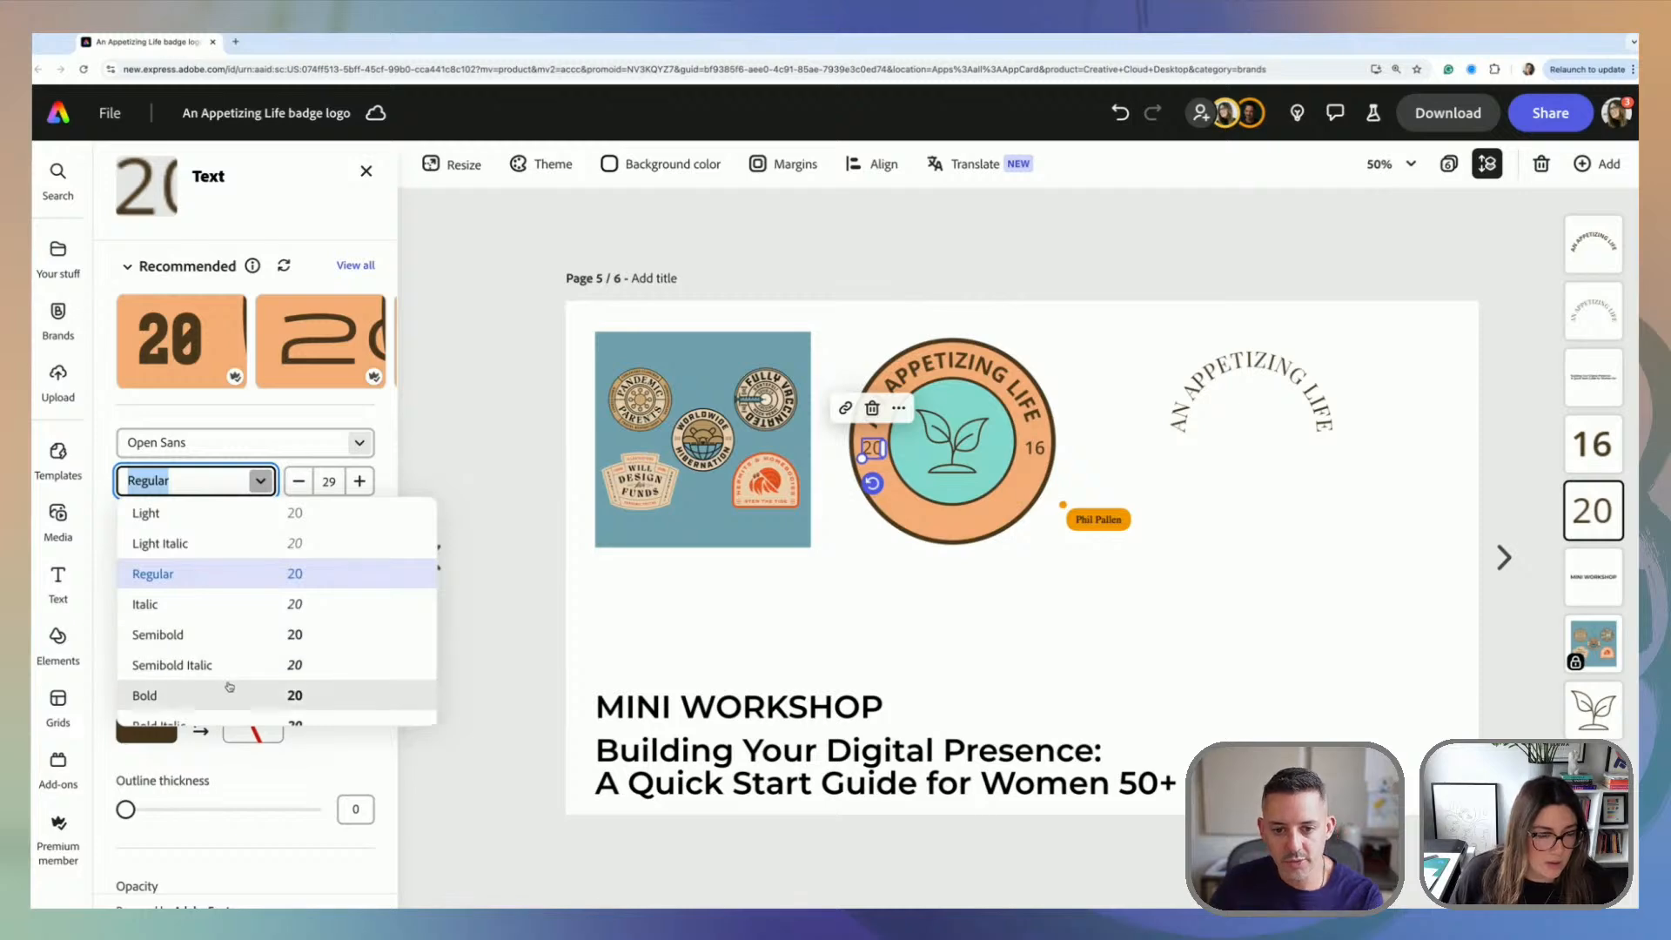
left_click(234, 635)
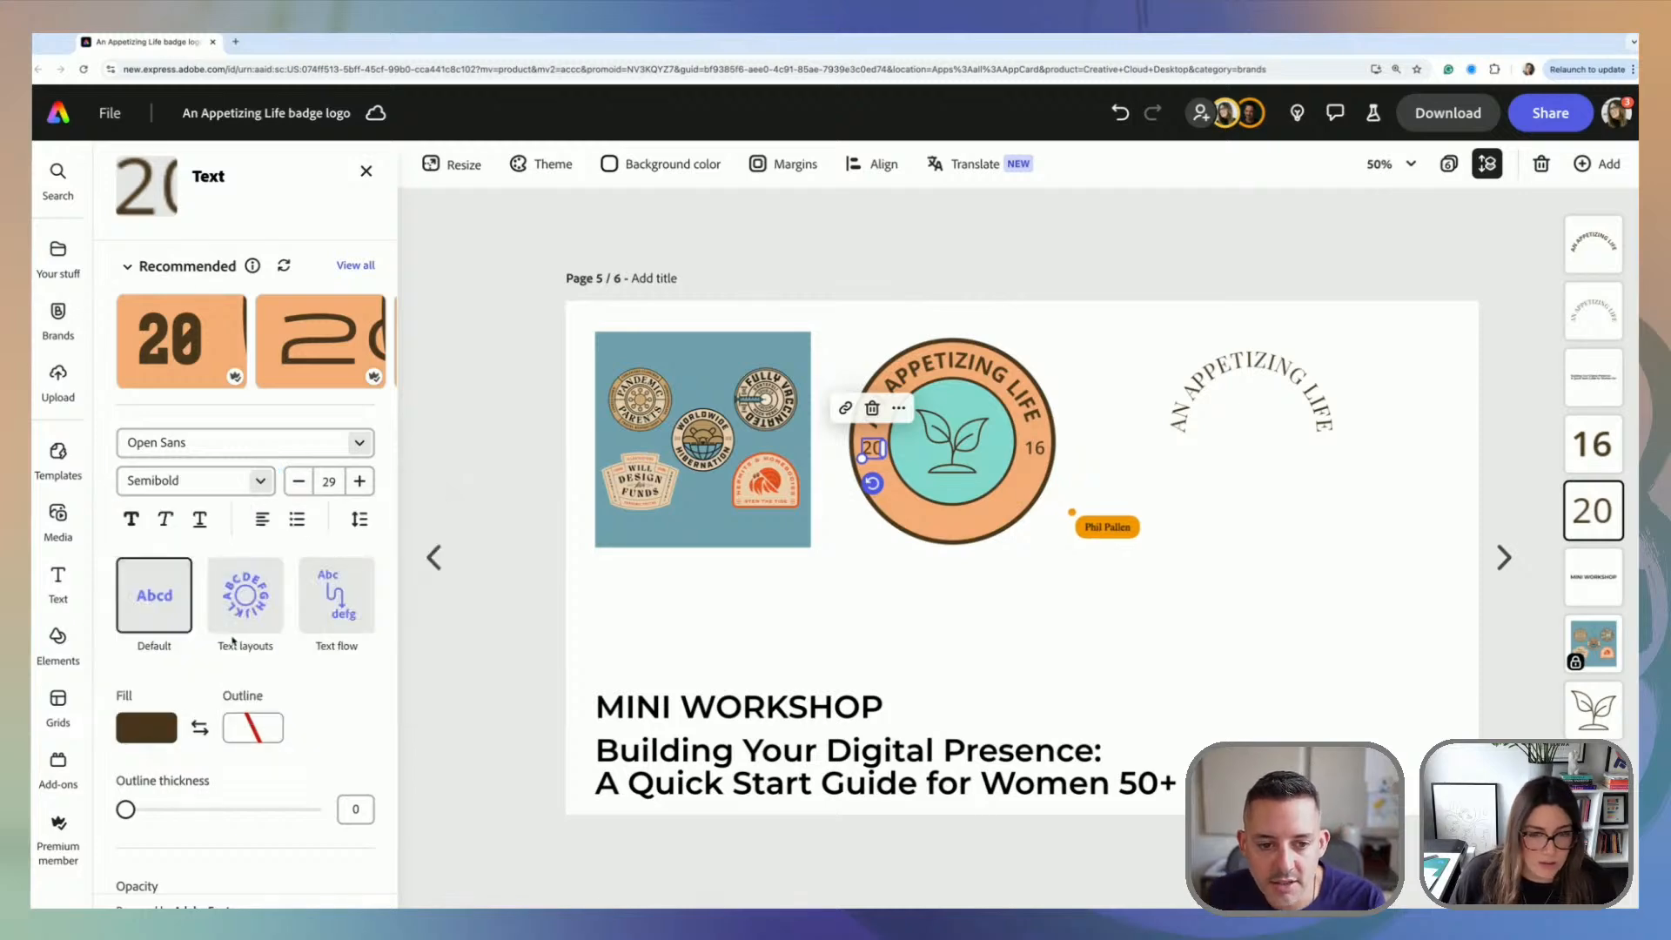
left_click(933, 661)
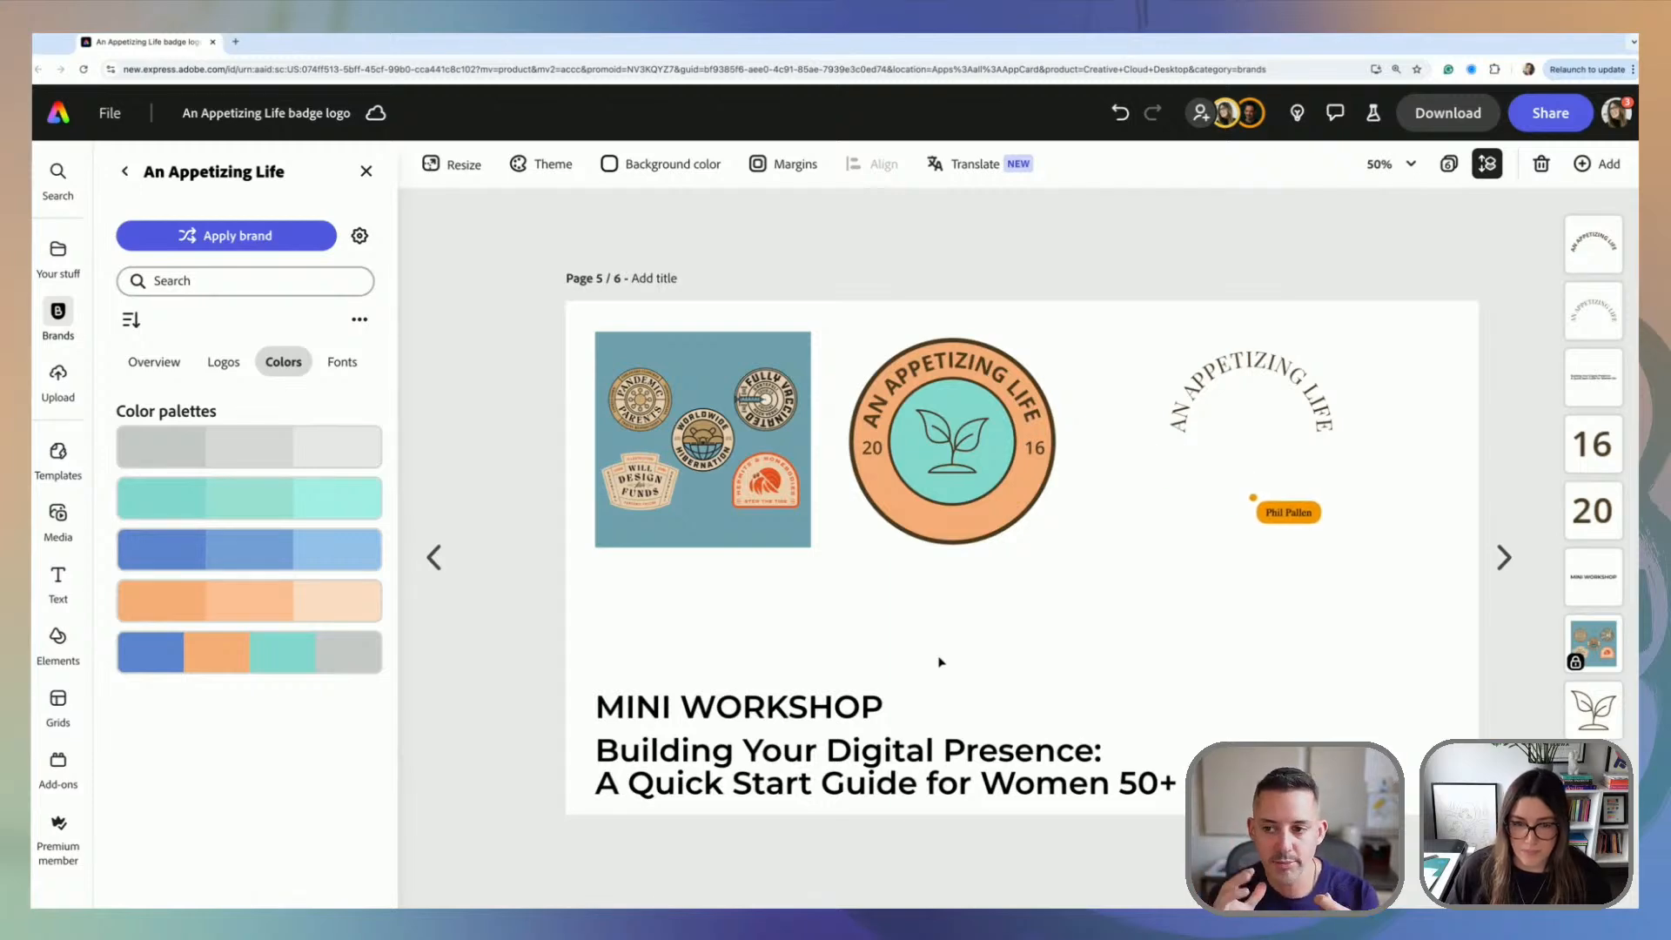
Step: Try the Bow text layout on the MINI WORKSHOP heading and undo it
left_click(764, 757)
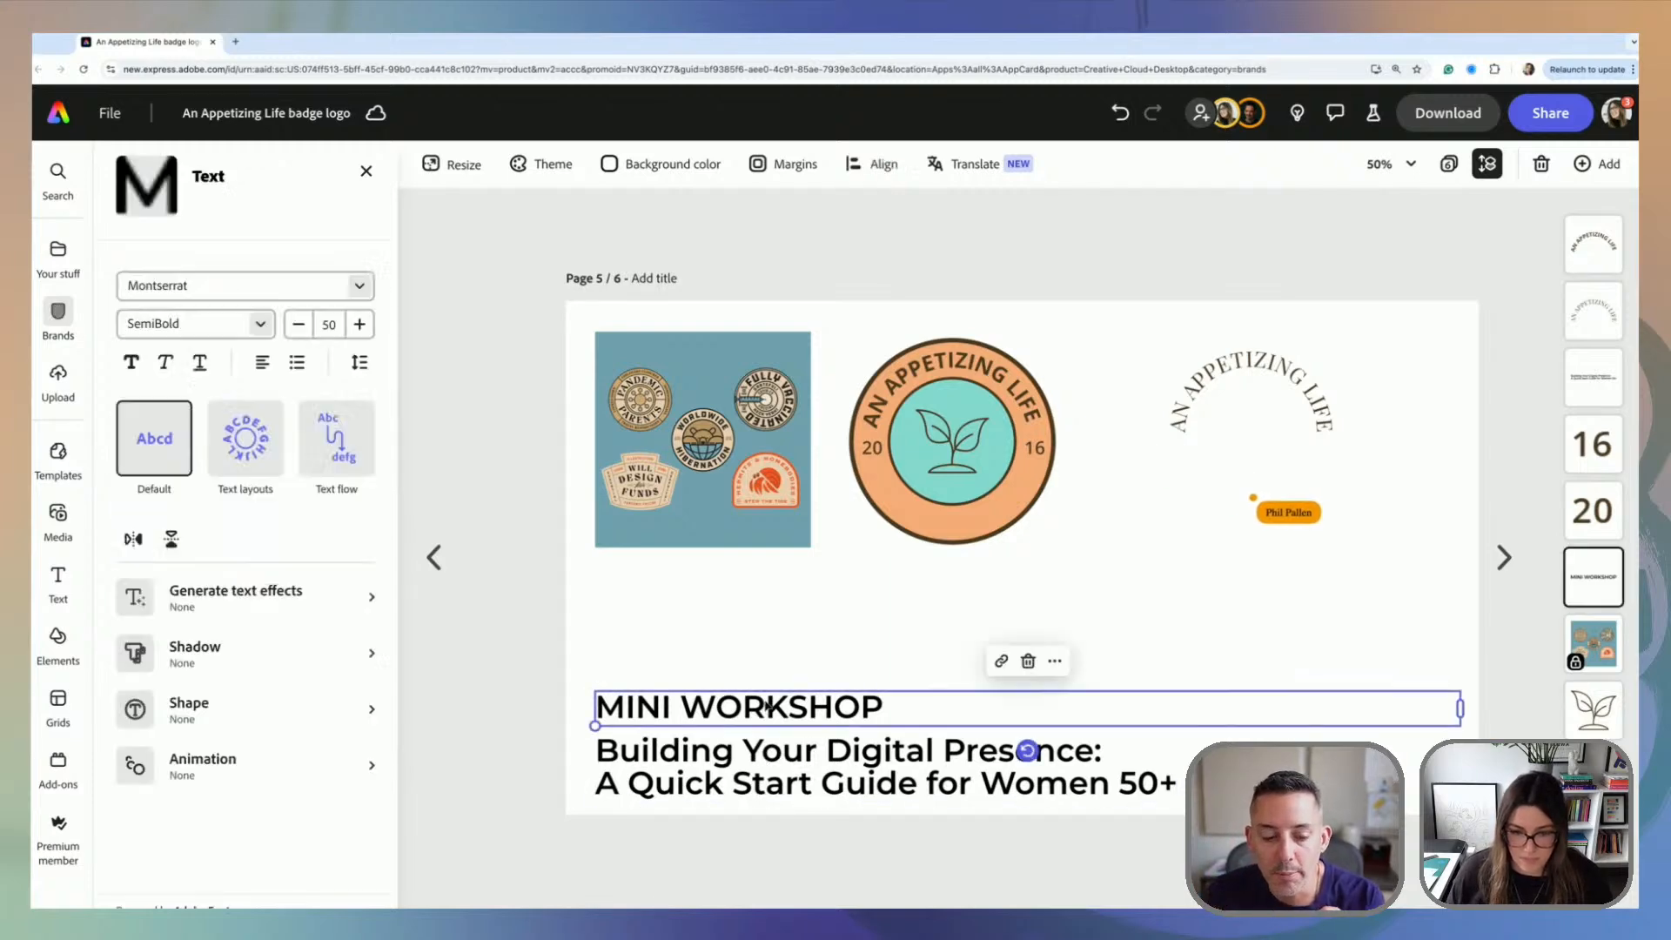
left_click(234, 628)
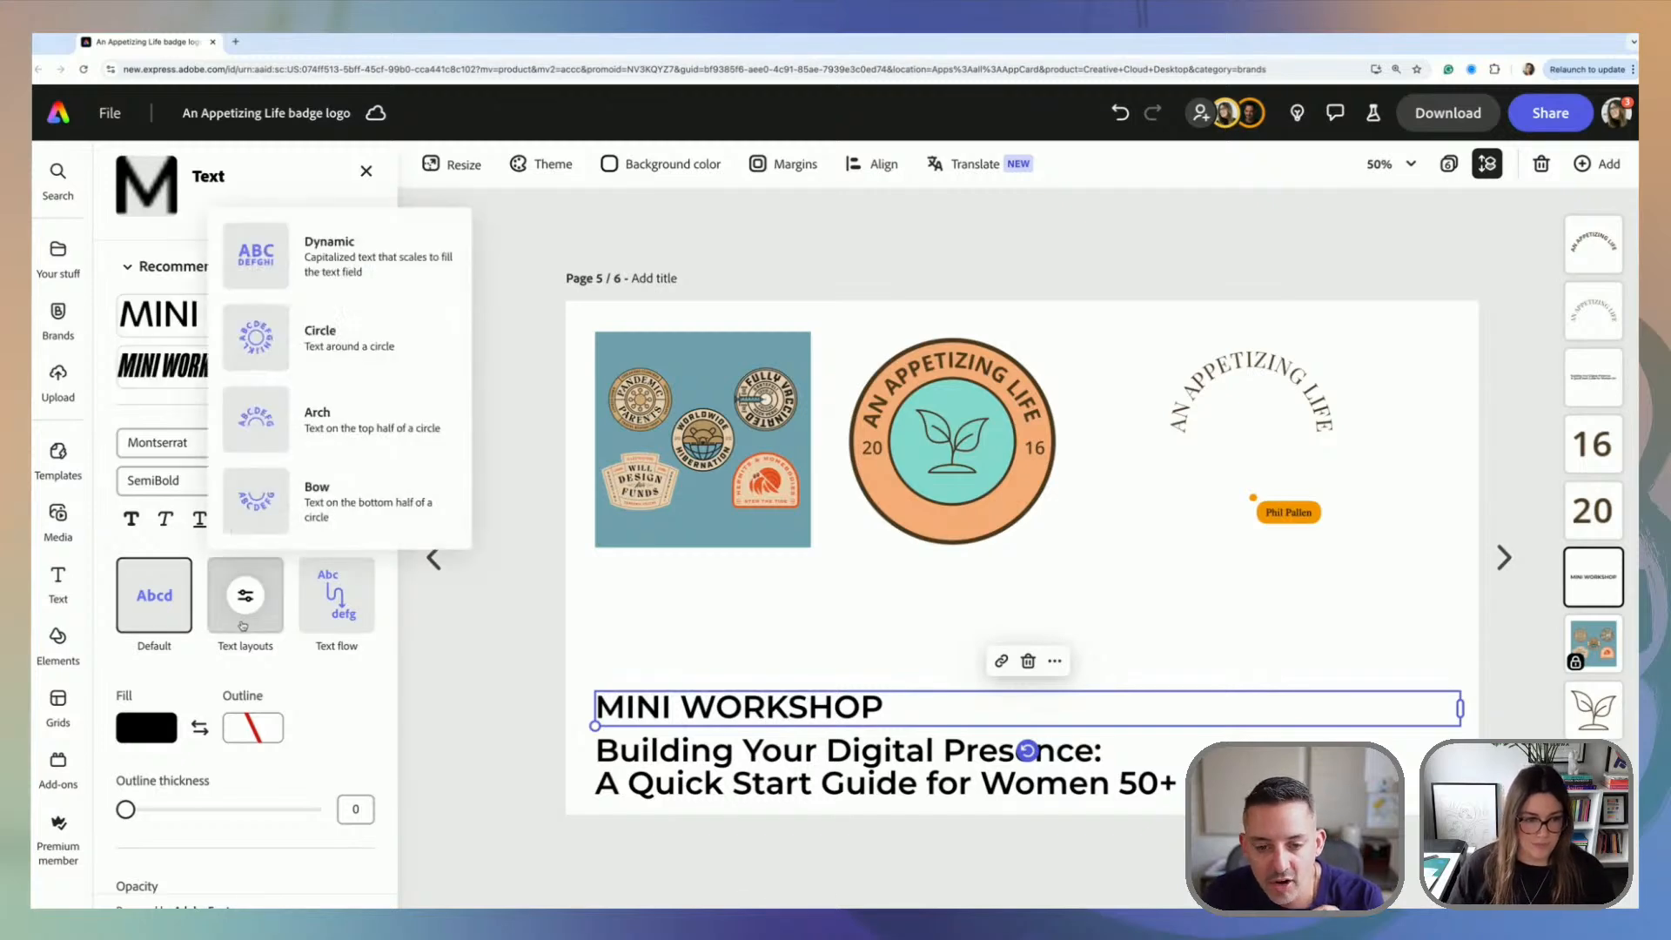
left_click(338, 488)
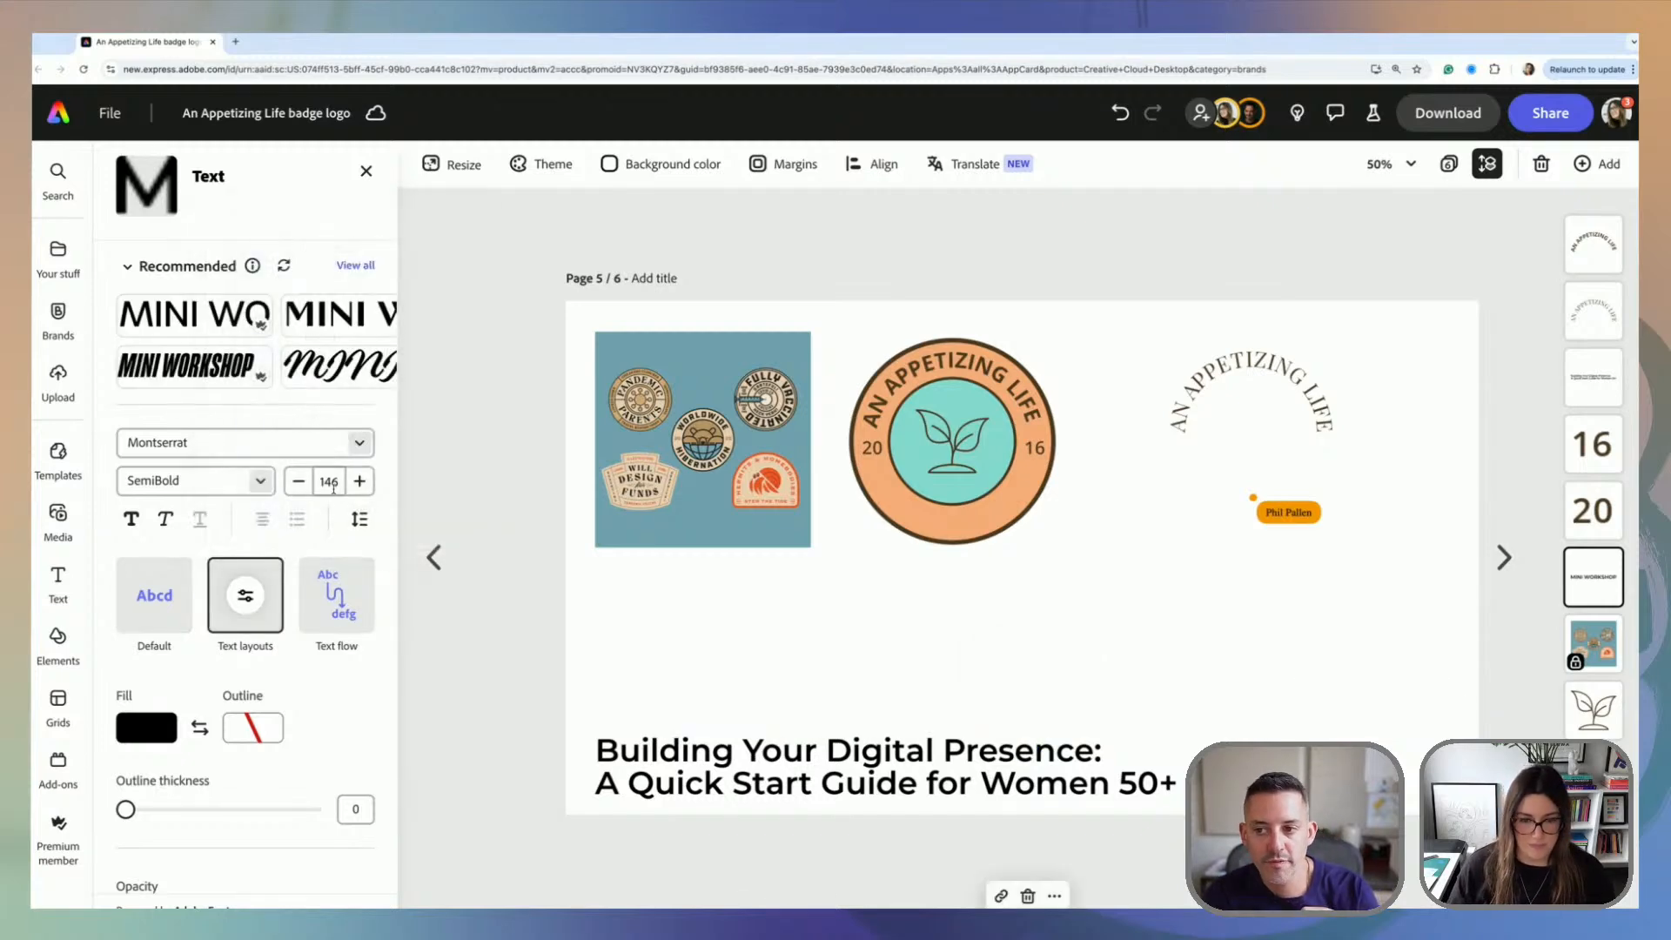
key("super+z")
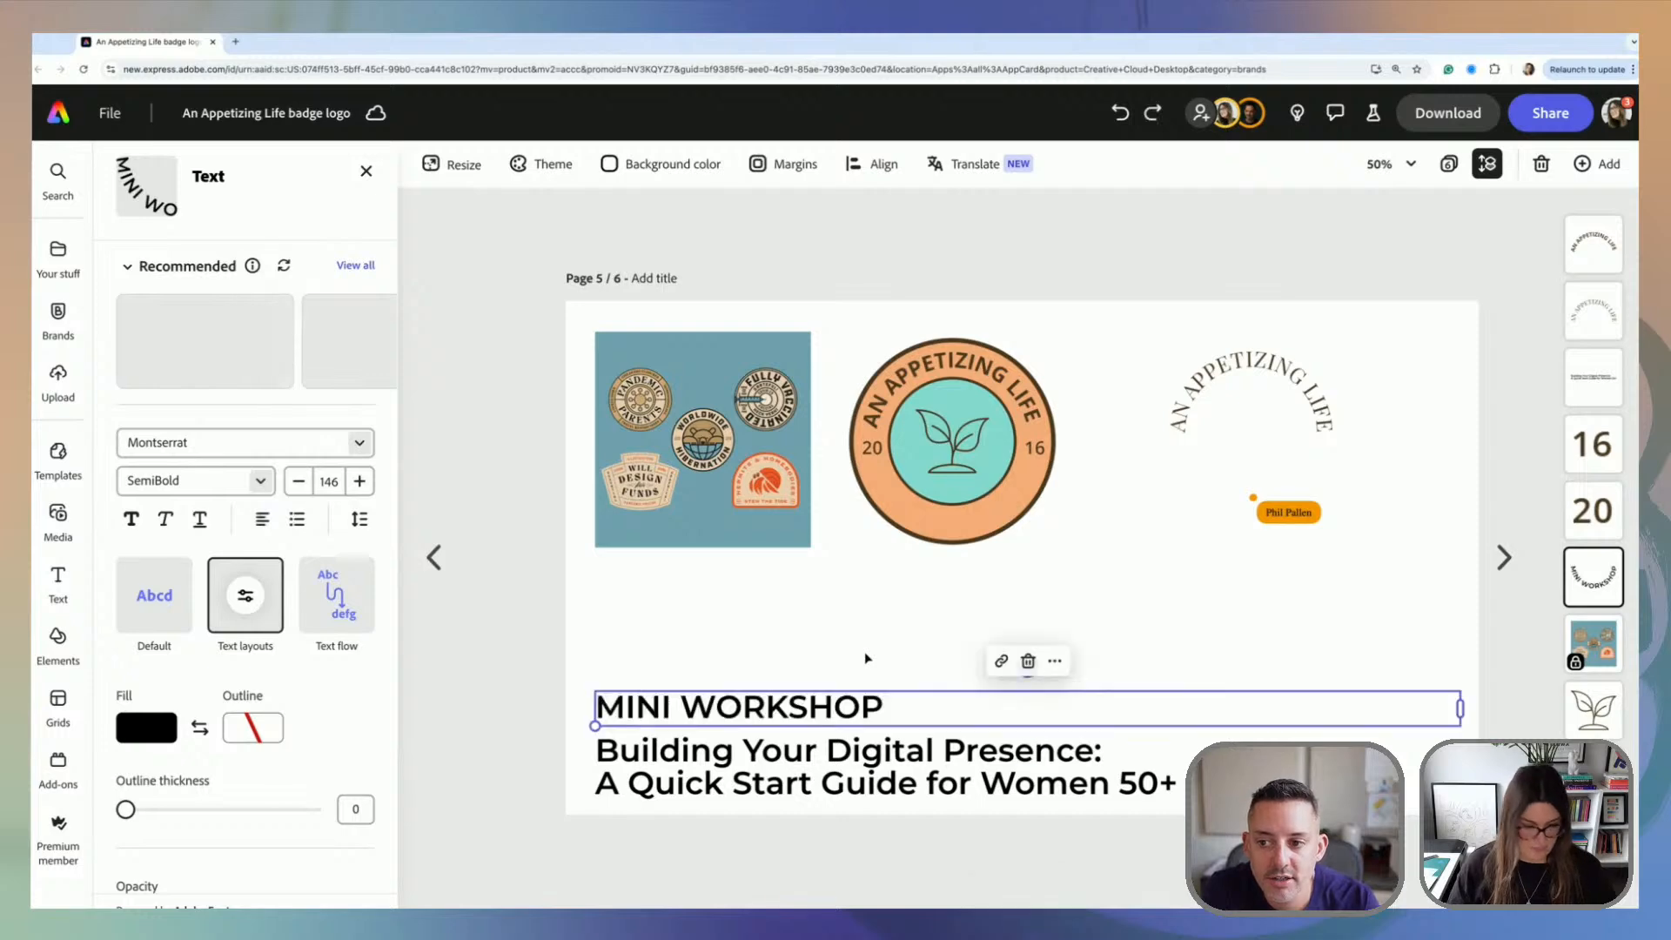
Step: Copy the full MINI WORKSHOP heading text, leaving the heading in its place above the subtitle
left_click_drag(911, 699, 1253, 582)
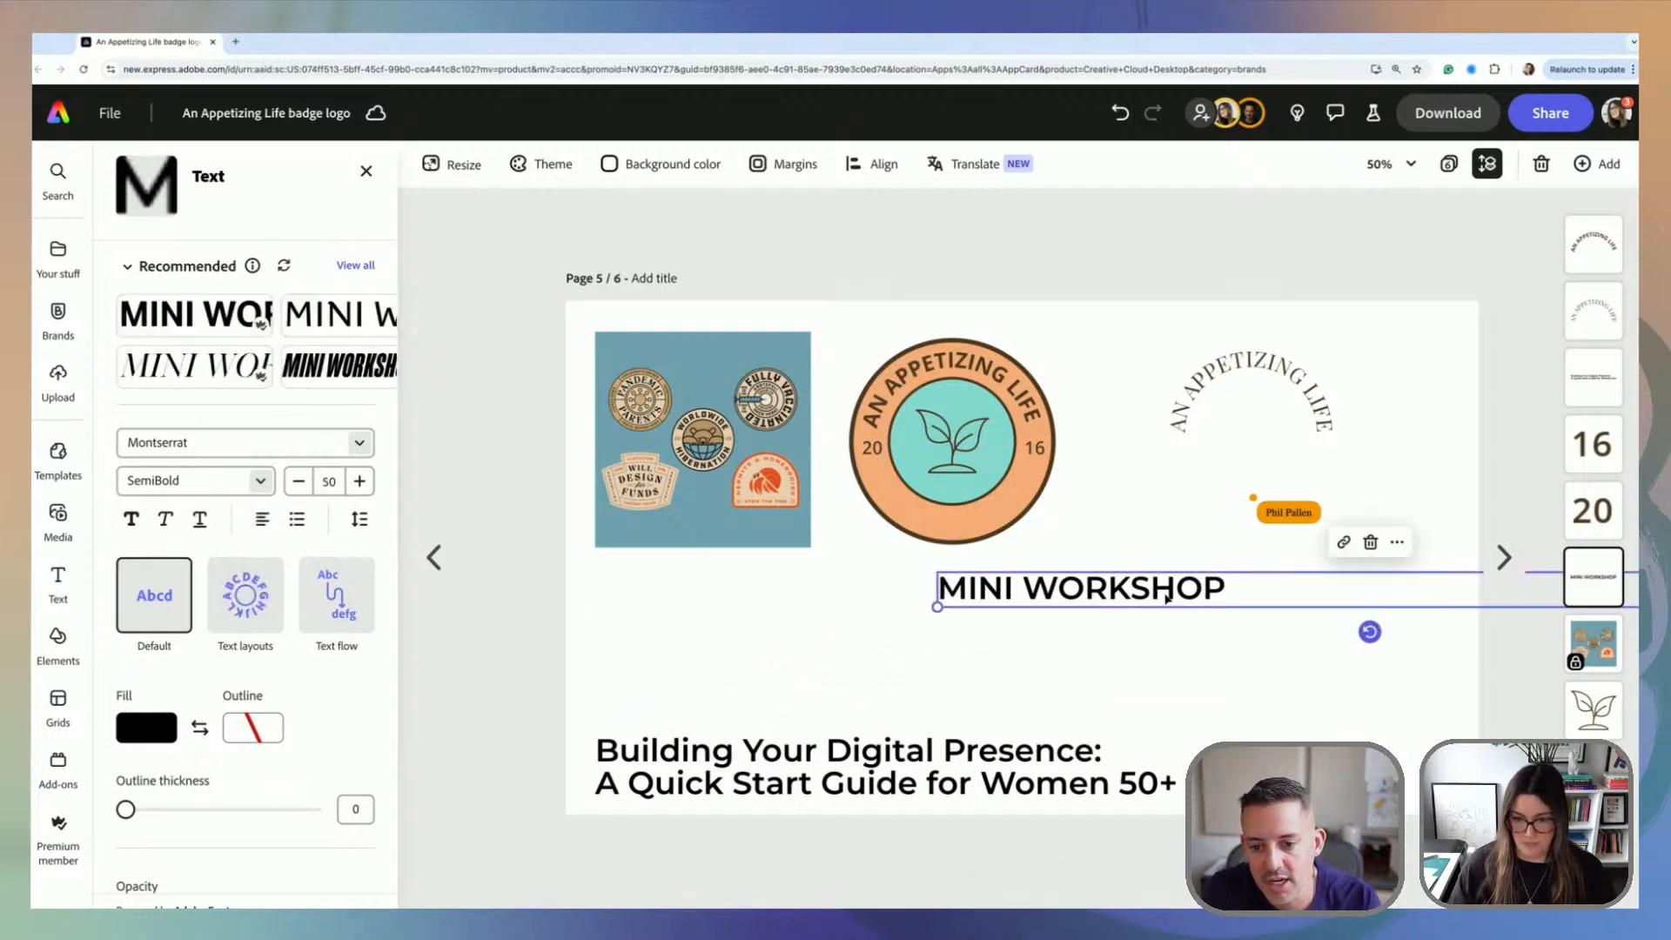
double_click(1219, 598)
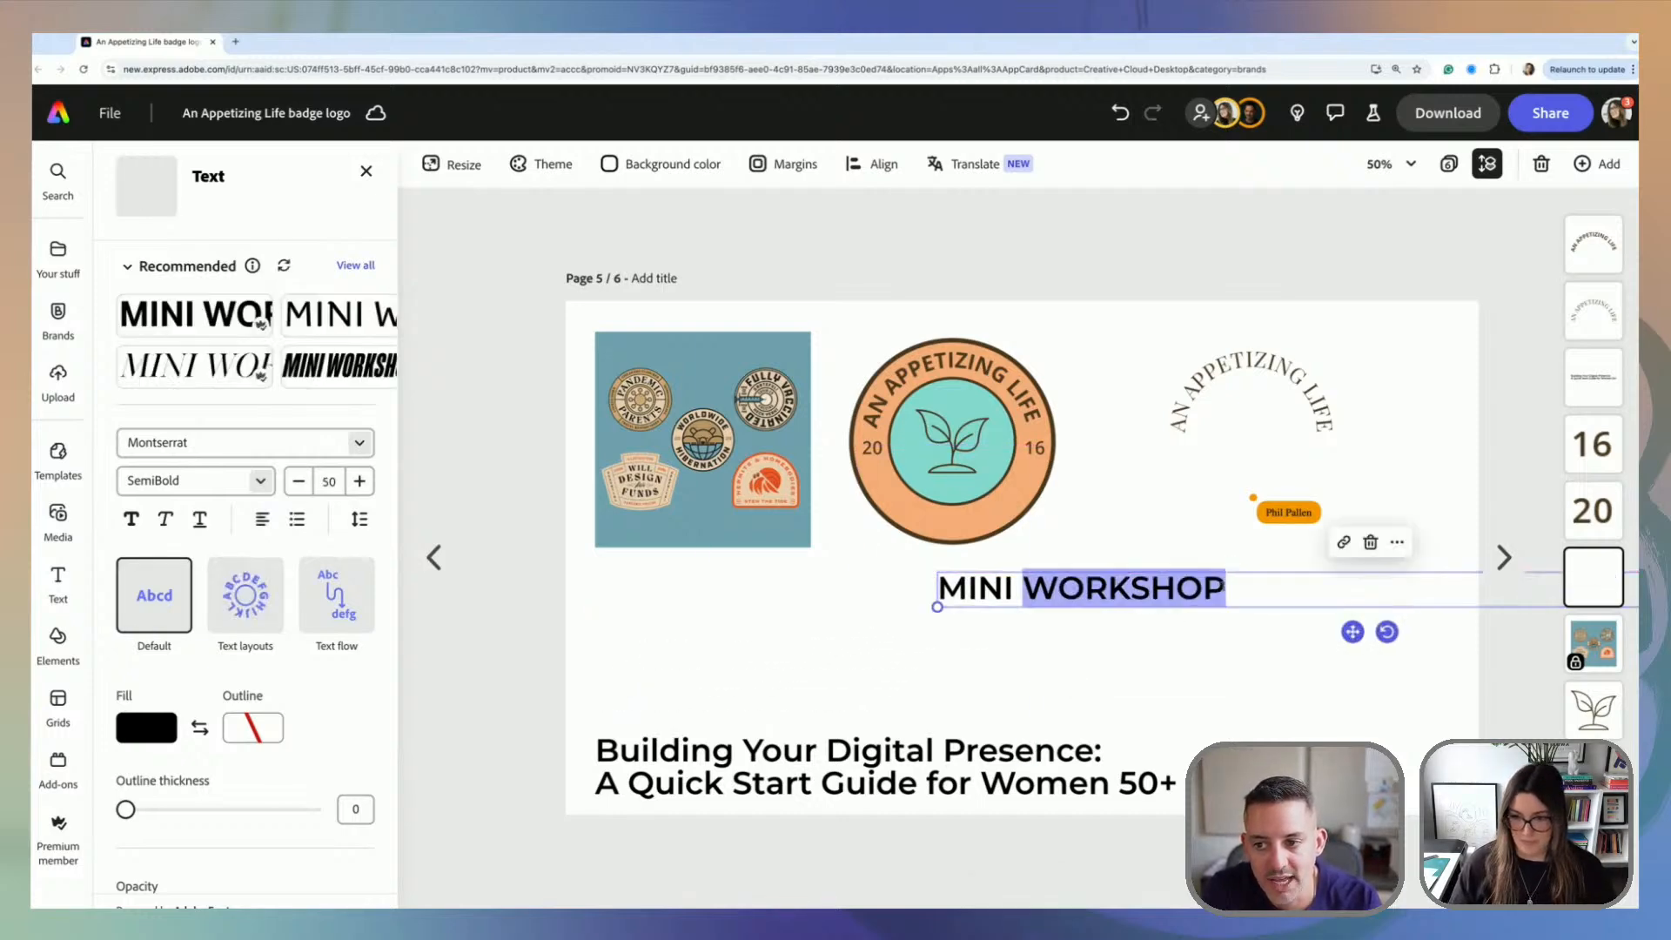
left_click_drag(1224, 596, 921, 590)
key("ctrl+c")
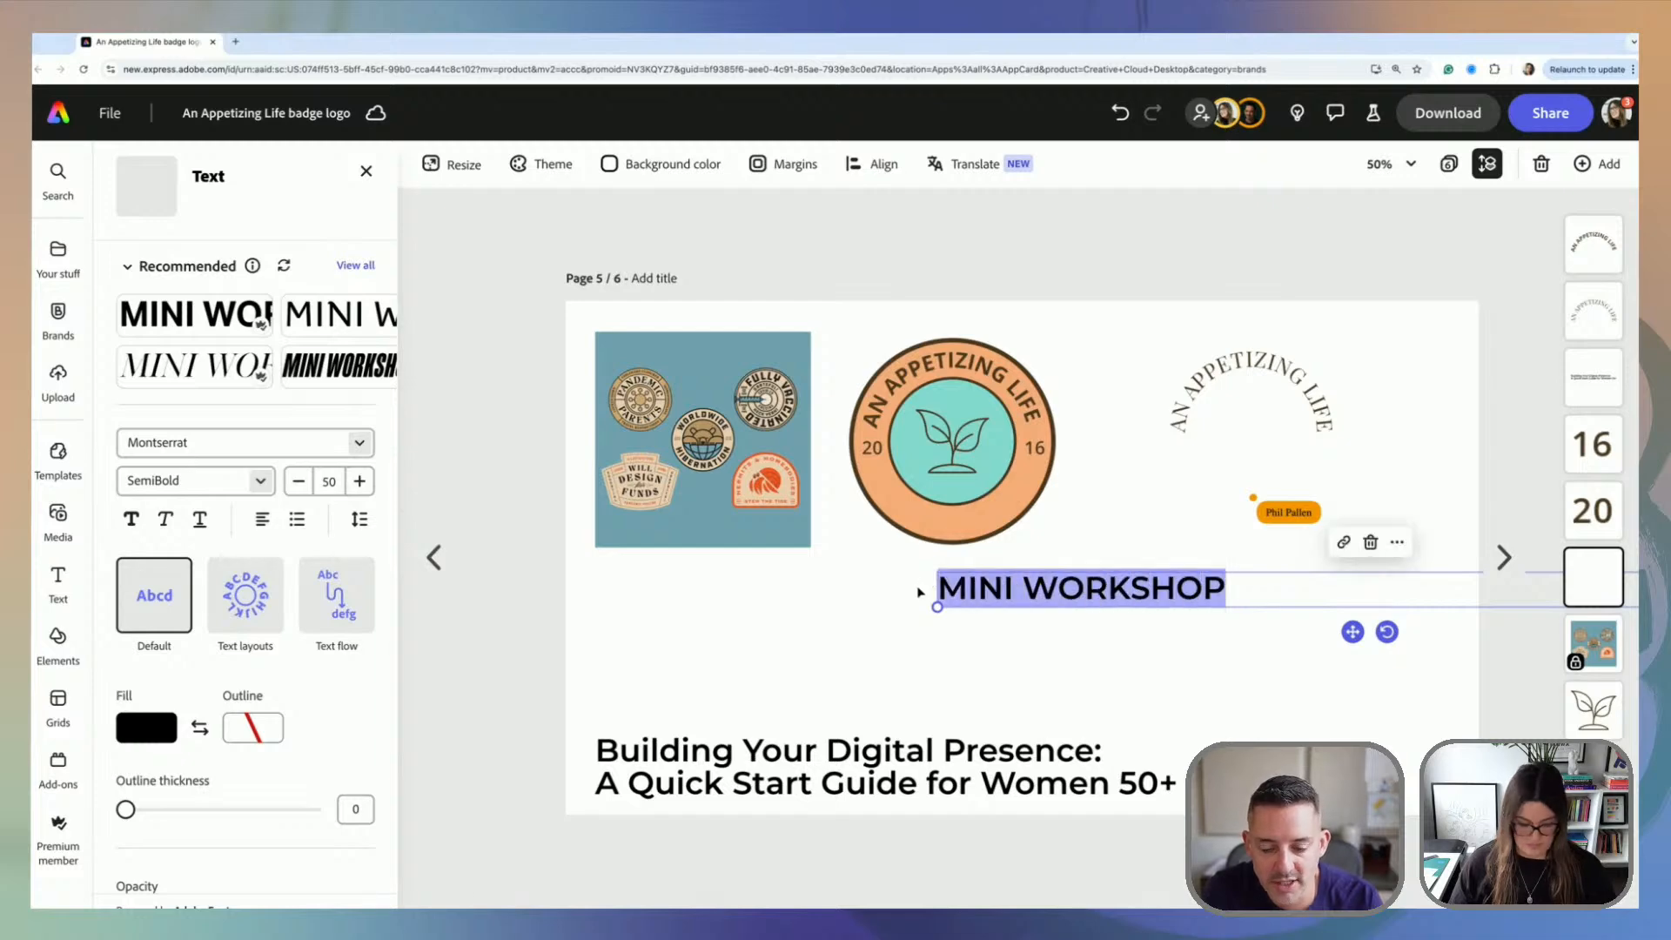
left_click(917, 675)
left_click_drag(1087, 586, 746, 710)
left_click(568, 598)
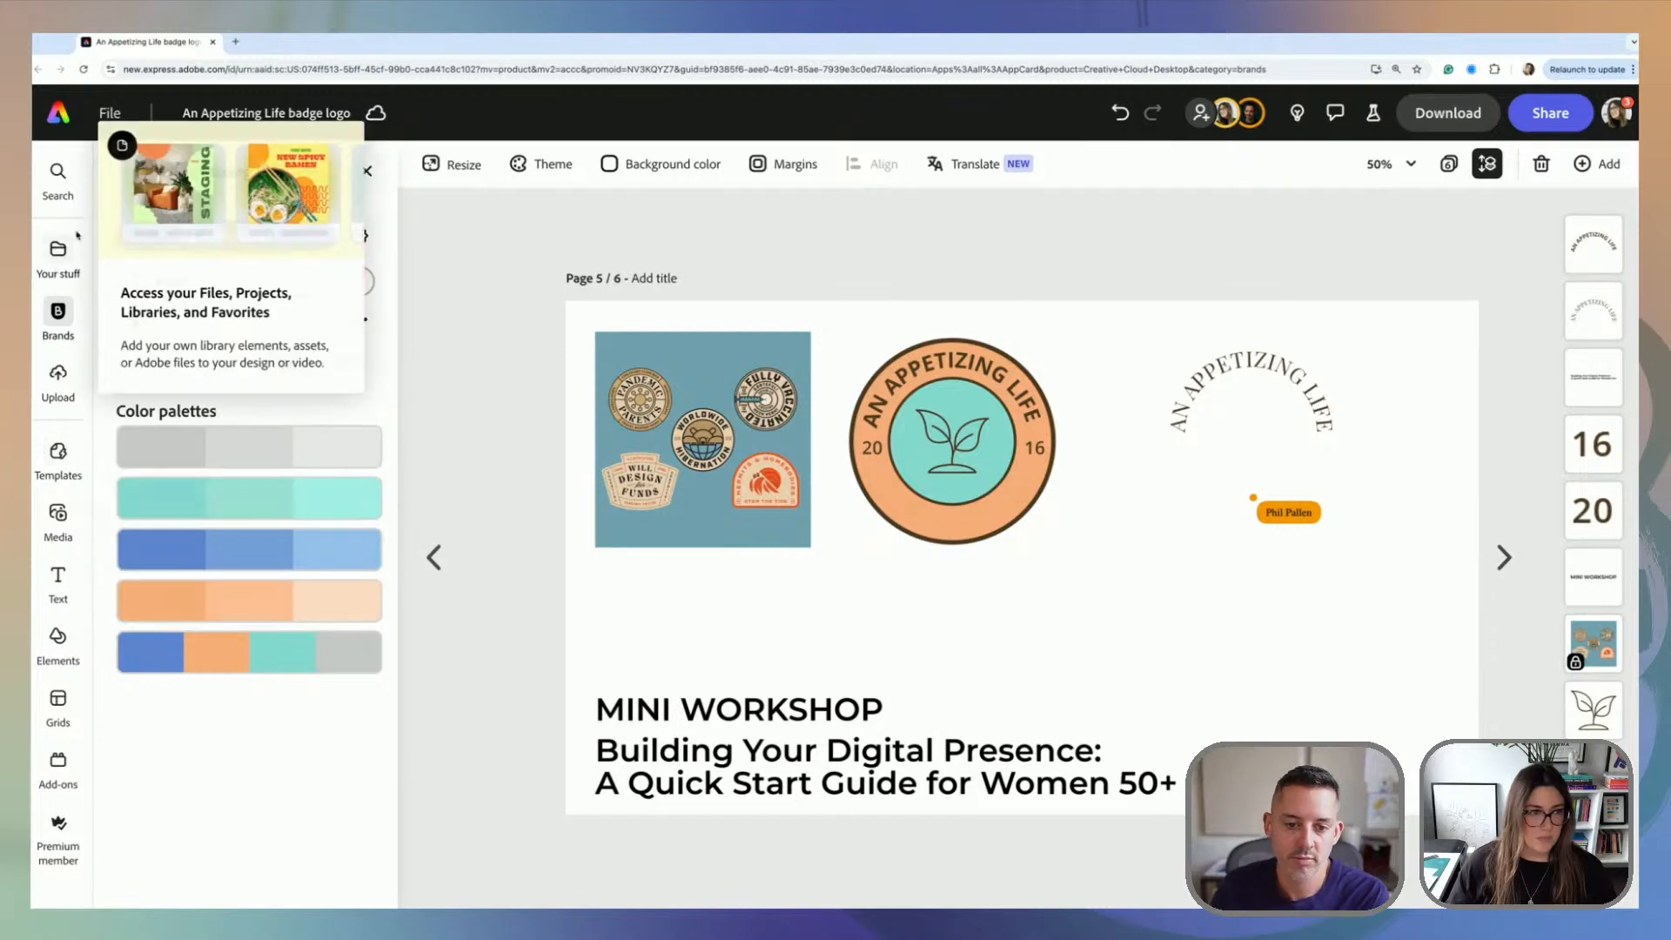
Step: Add a new text box with the copied MINI WORKSHOP wording, scale it to font size 68 and place it below the badge
left_click(58, 579)
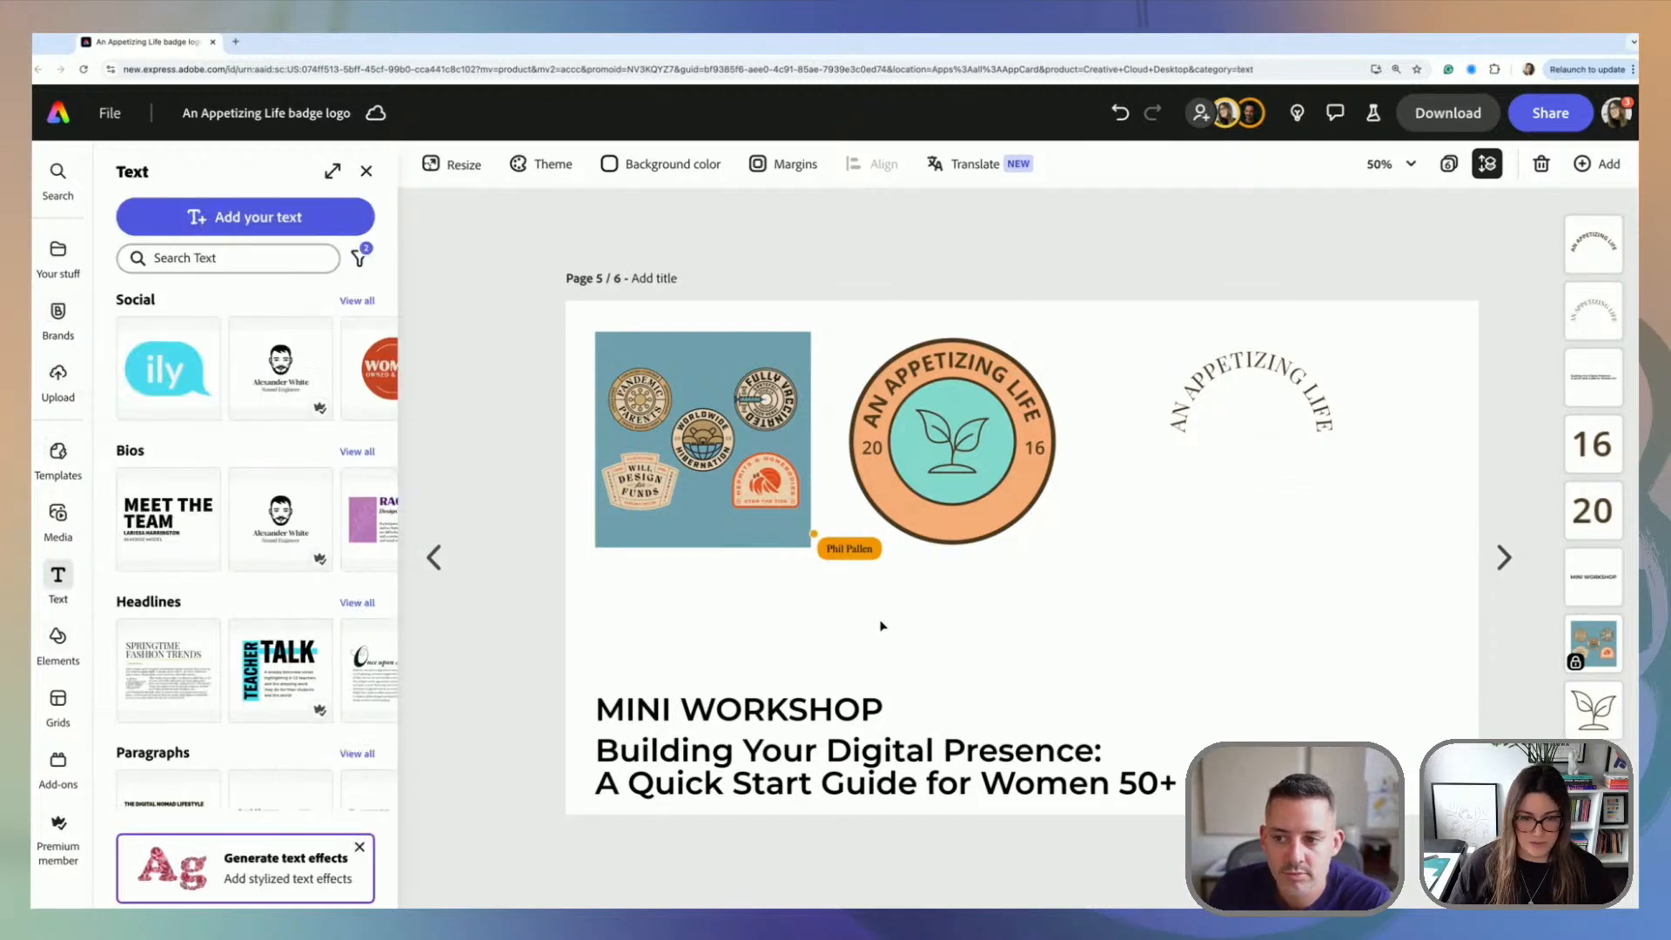
left_click(246, 216)
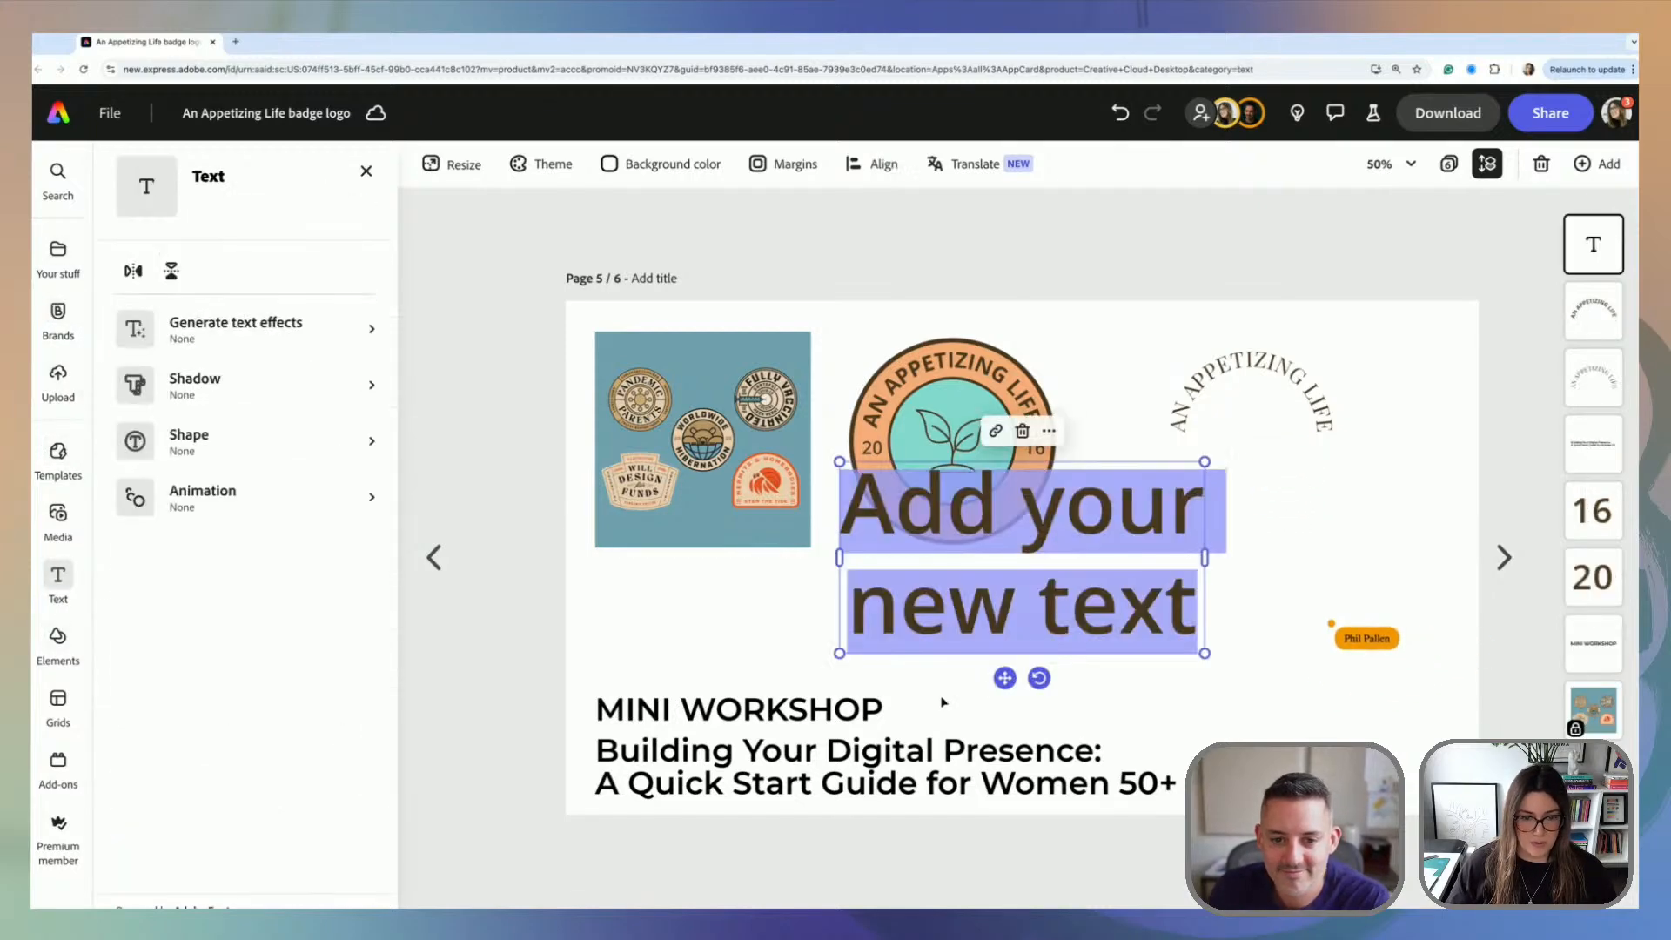
key("ctrl+v")
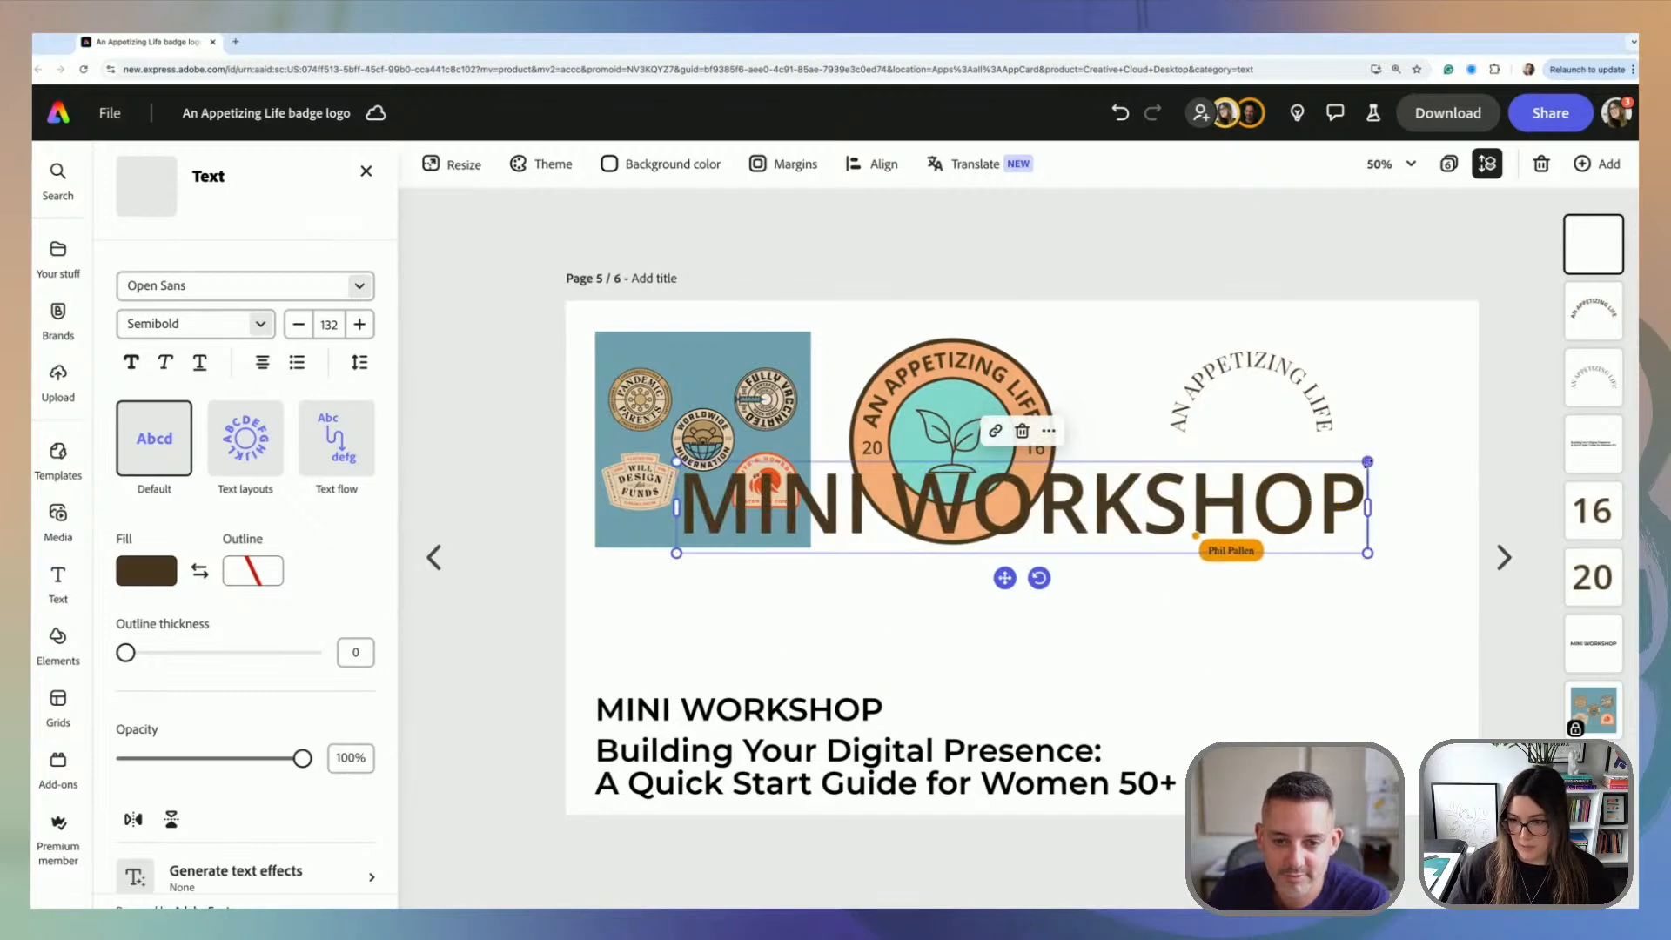
left_click_drag(1367, 461, 1034, 506)
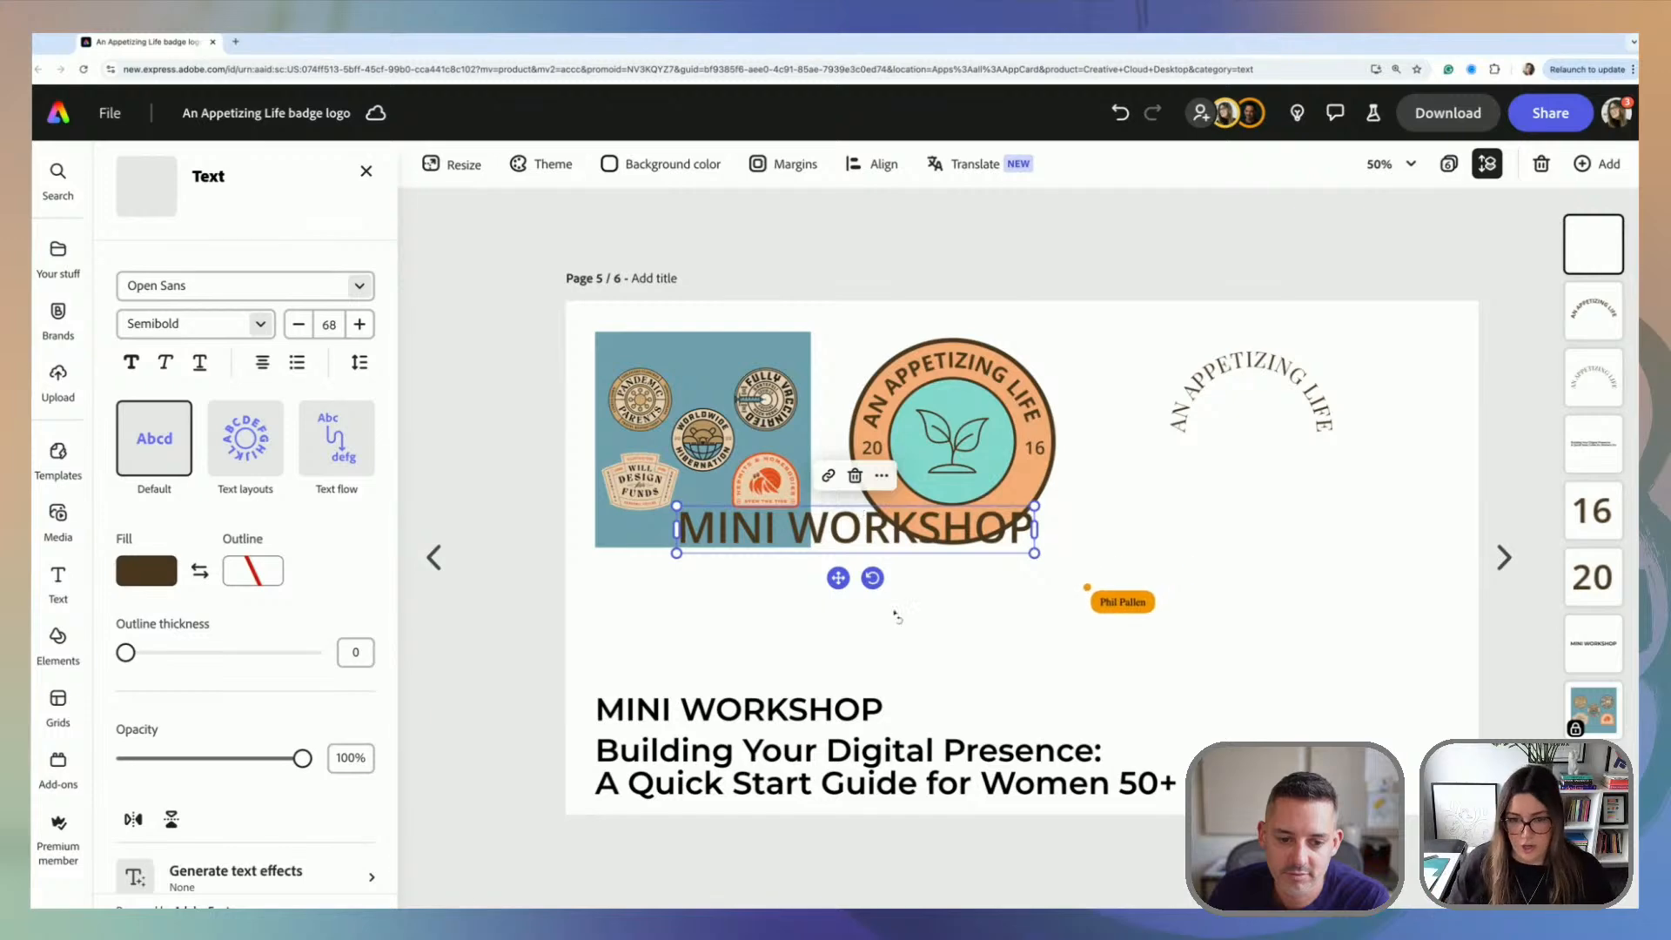
left_click_drag(879, 552, 871, 639)
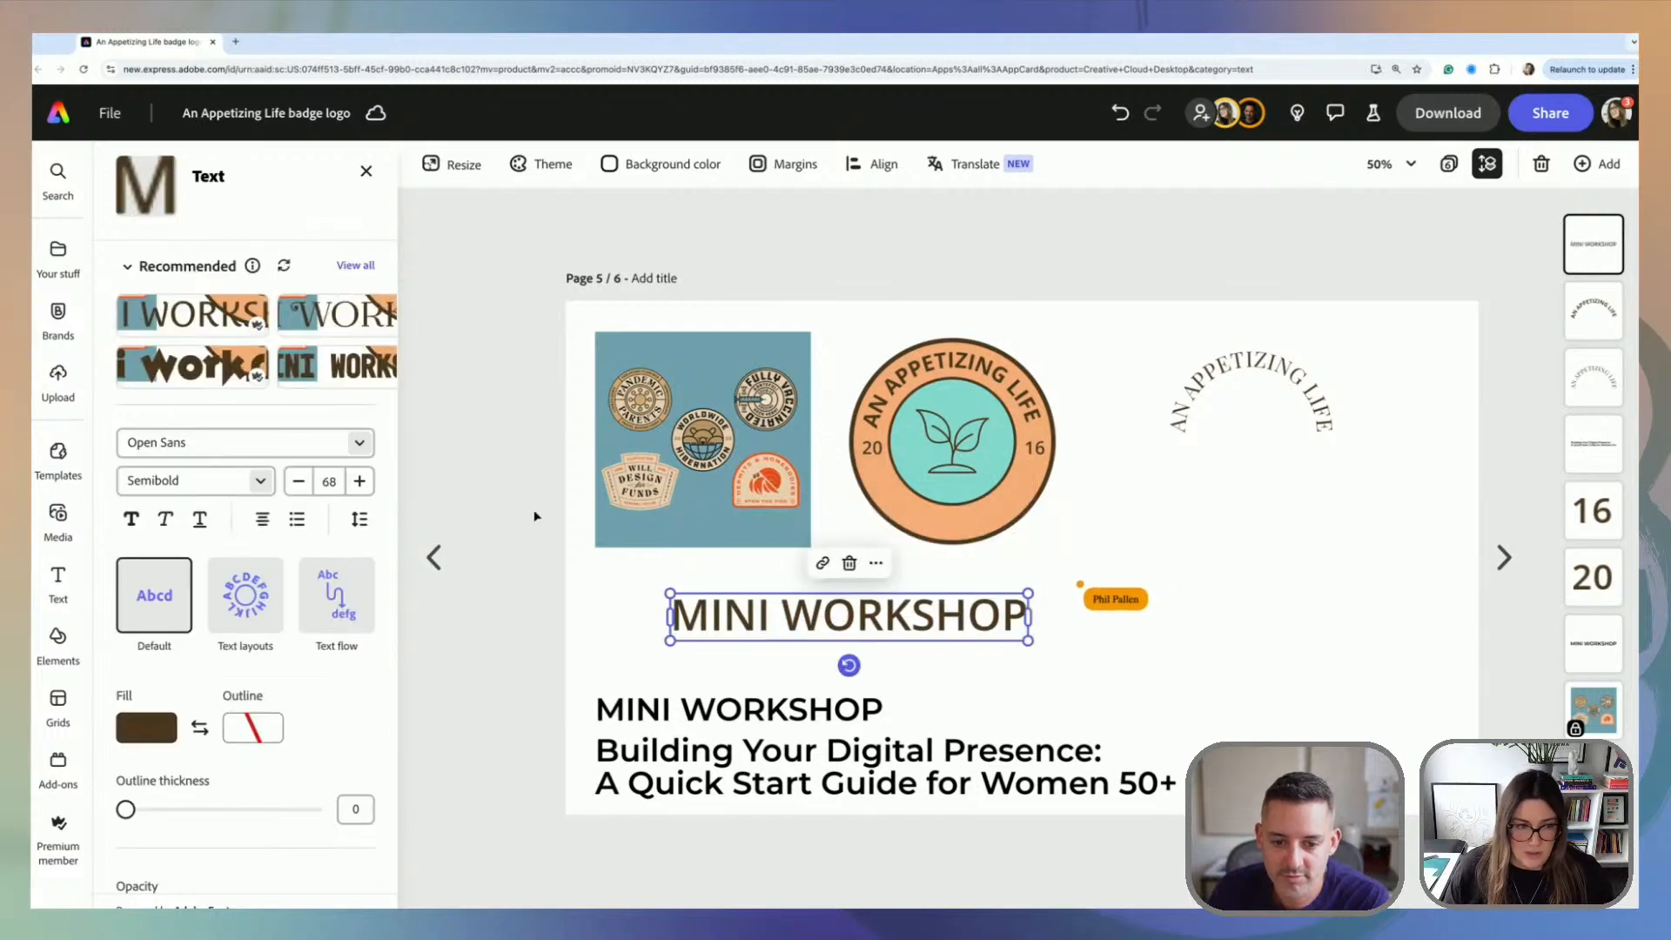
Step: Apply the Bow text layout to the new MINI WORKSHOP text and scale it to font size 44, placing it below the badge
left_click(263, 601)
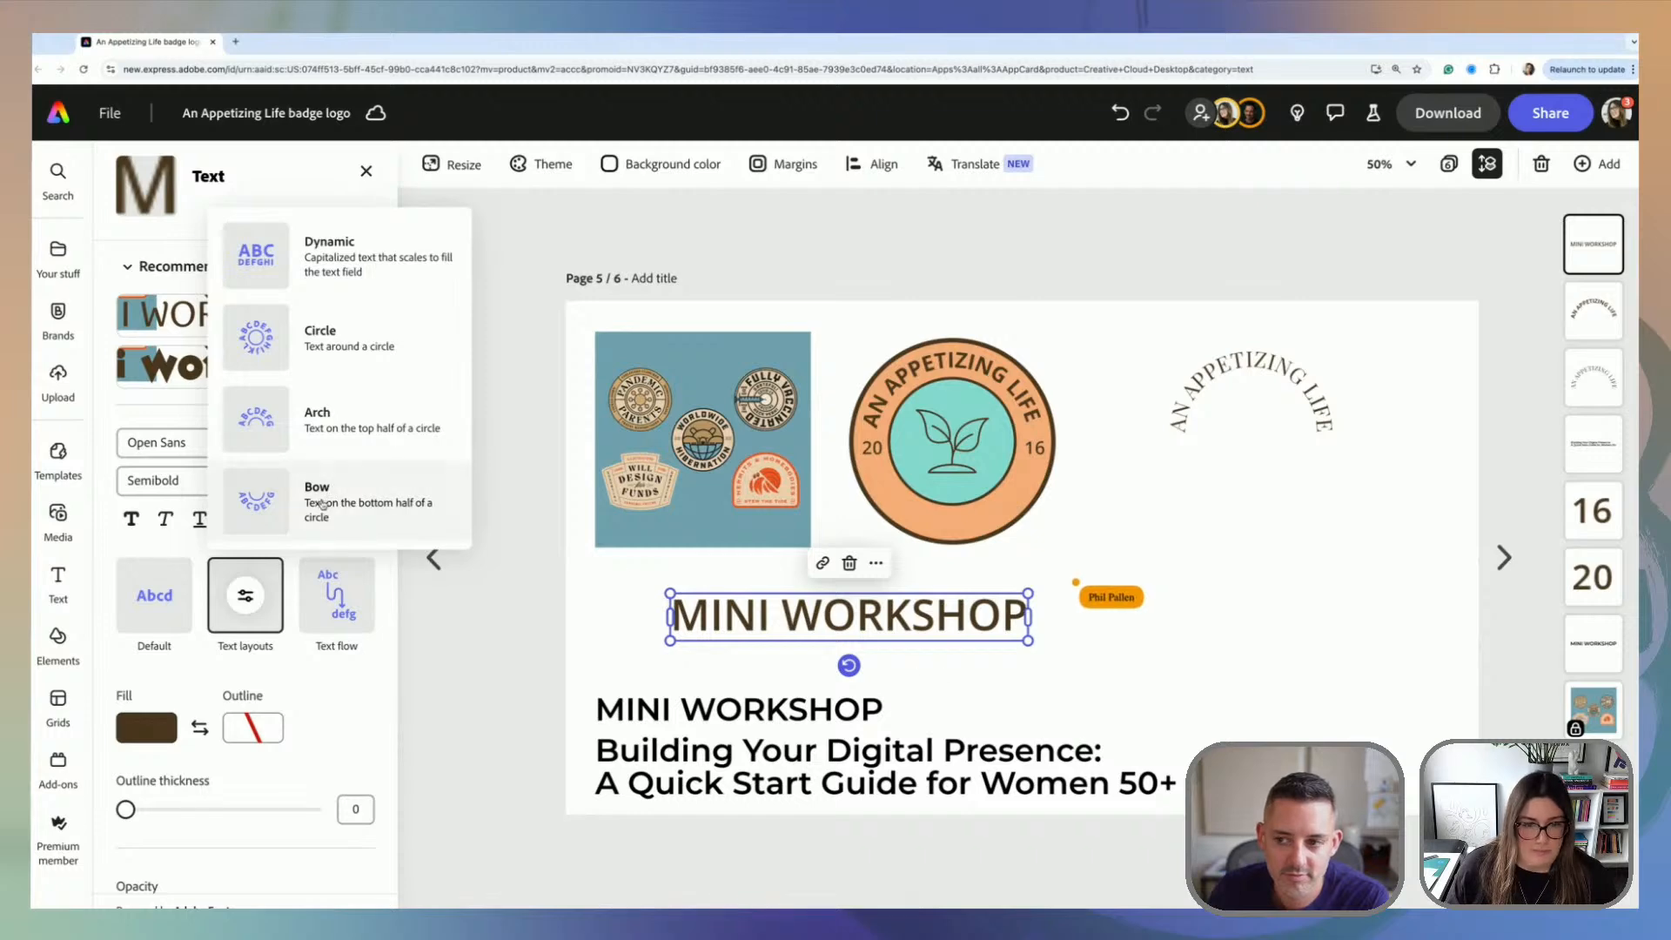
left_click(381, 502)
left_click_drag(973, 714, 1031, 513)
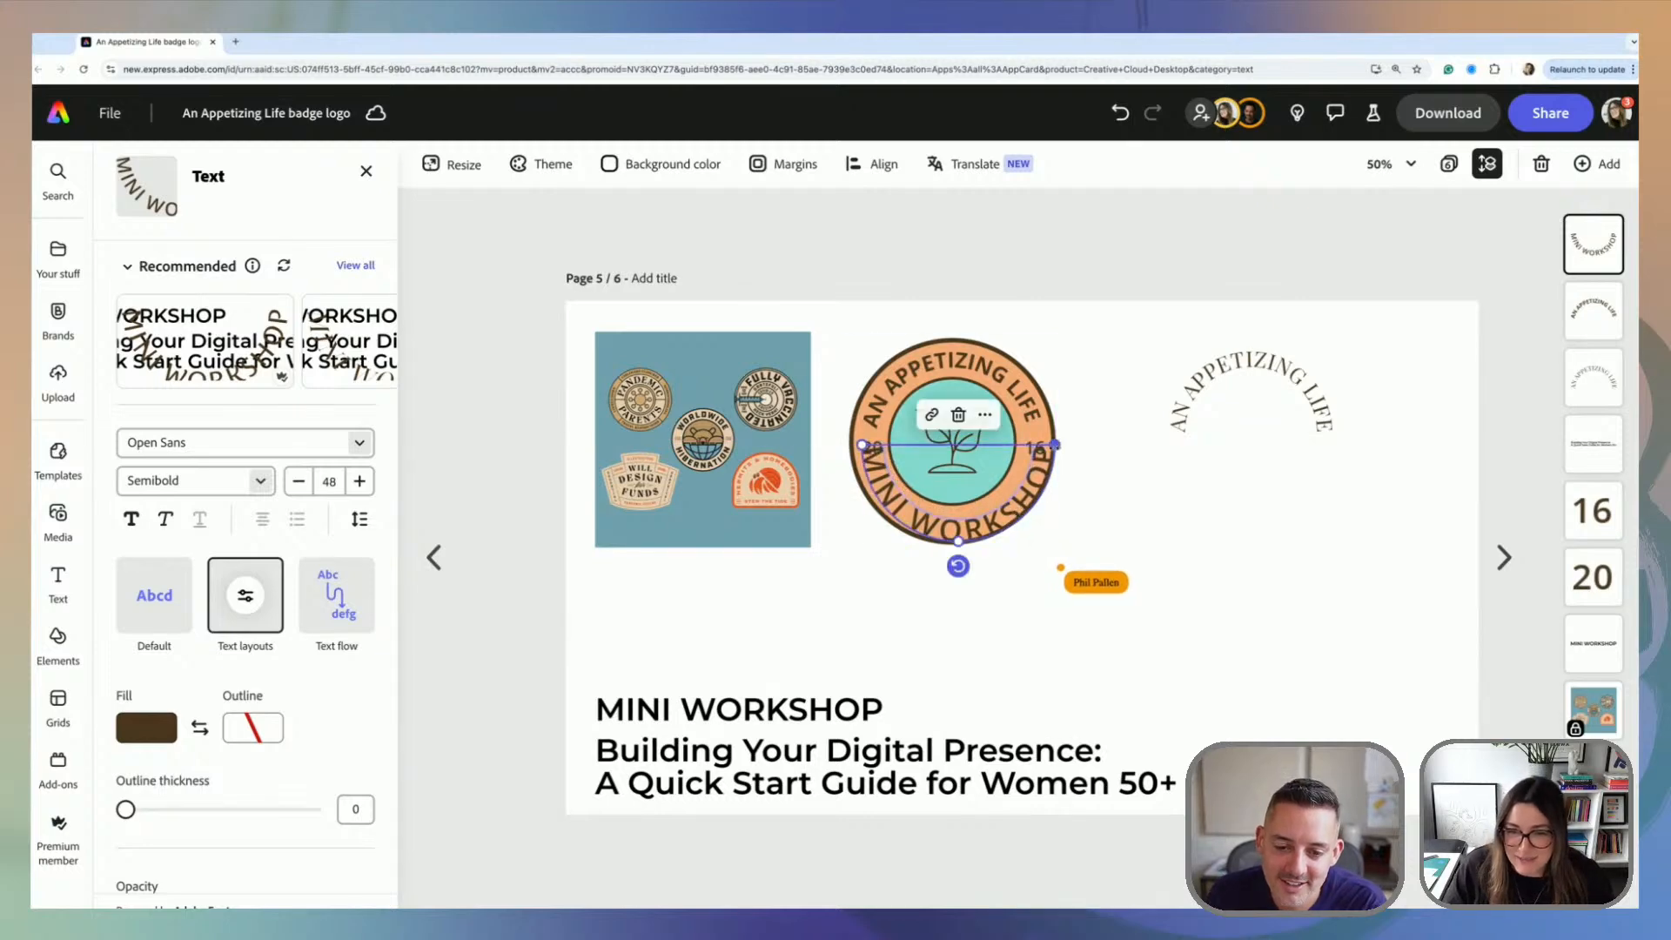
left_click_drag(1055, 445, 1048, 445)
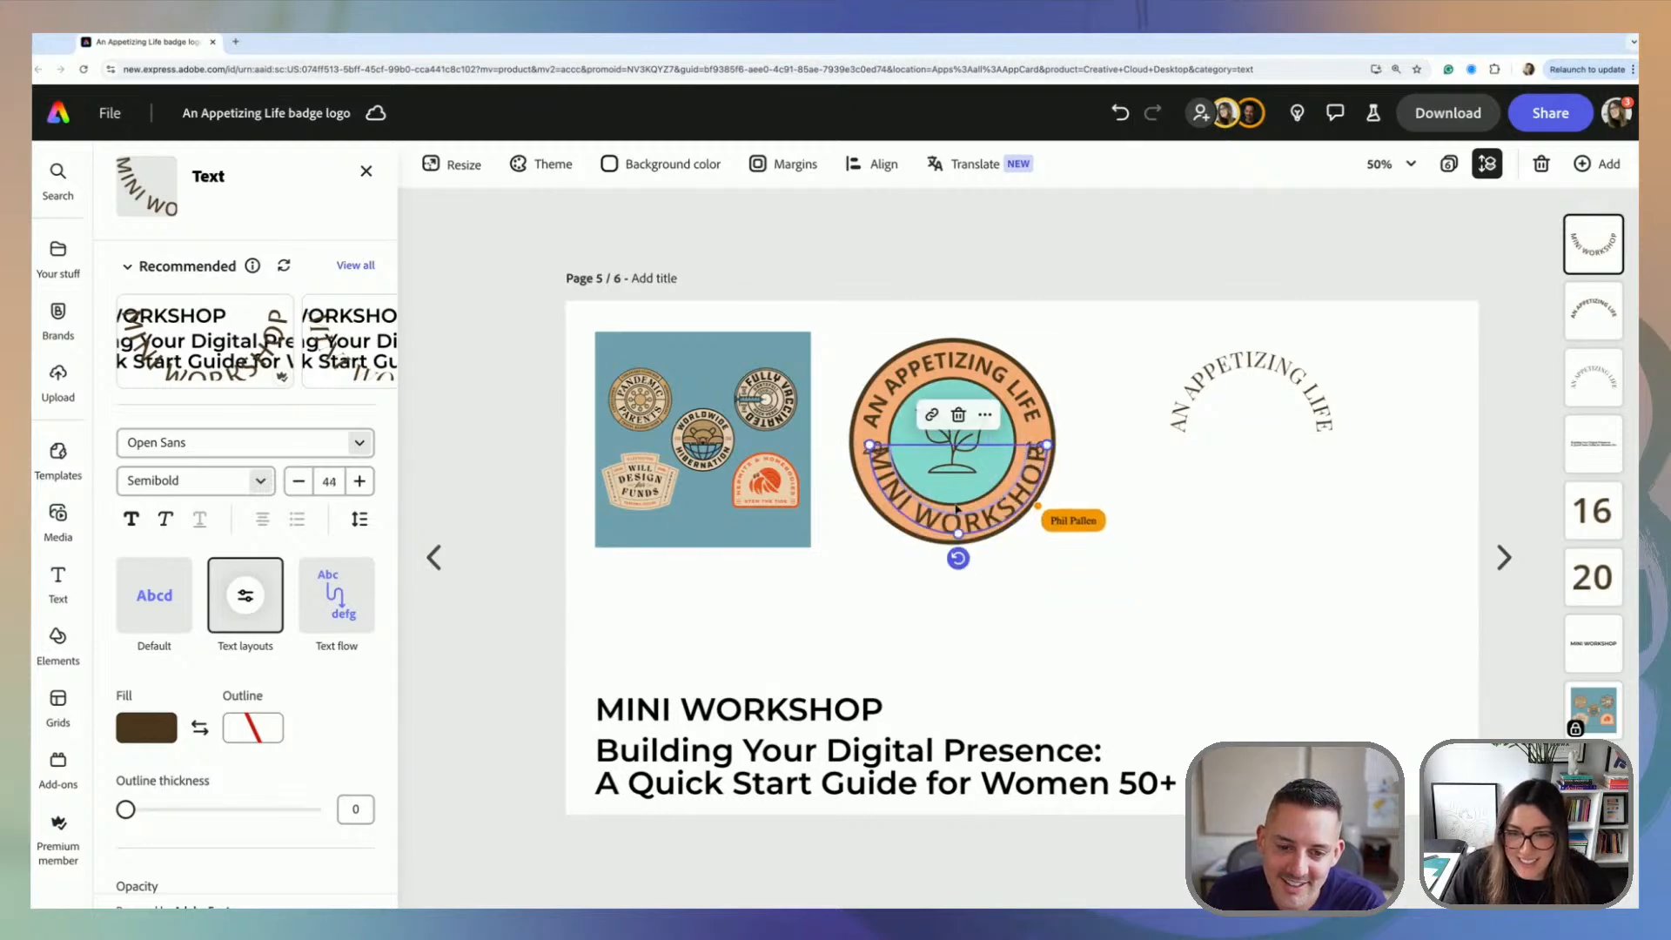
left_click_drag(1021, 512, 1008, 632)
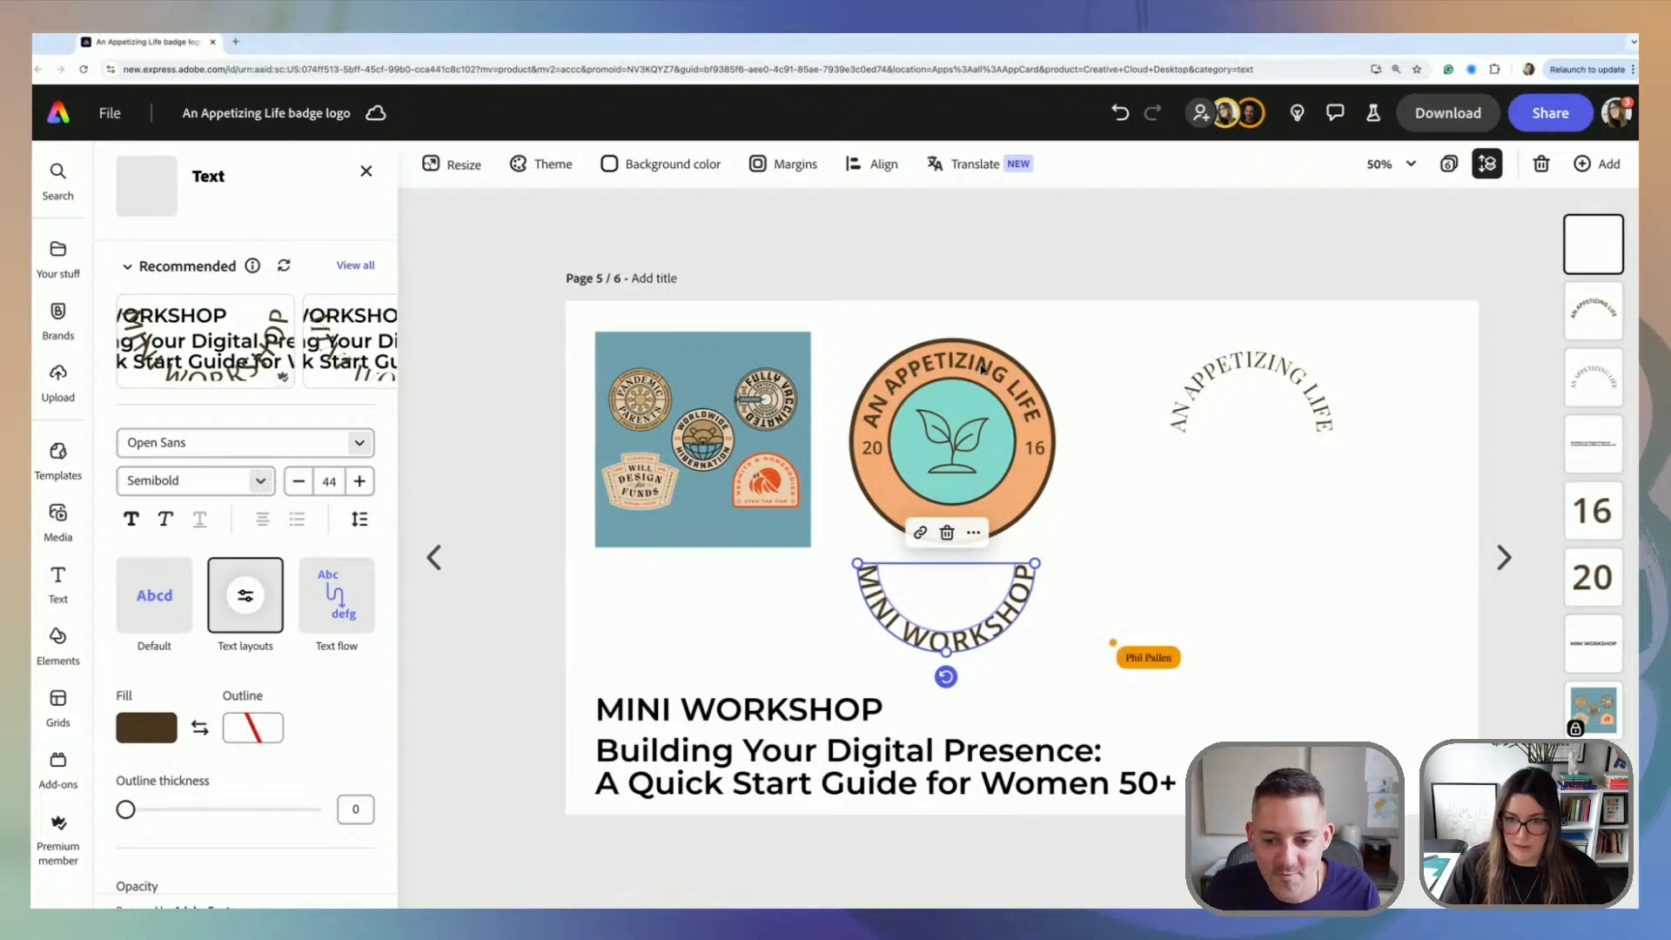
Step: Check the arched business name's font size and match the bowed MINI WORKSHOP text to it at 34
left_click(986, 371)
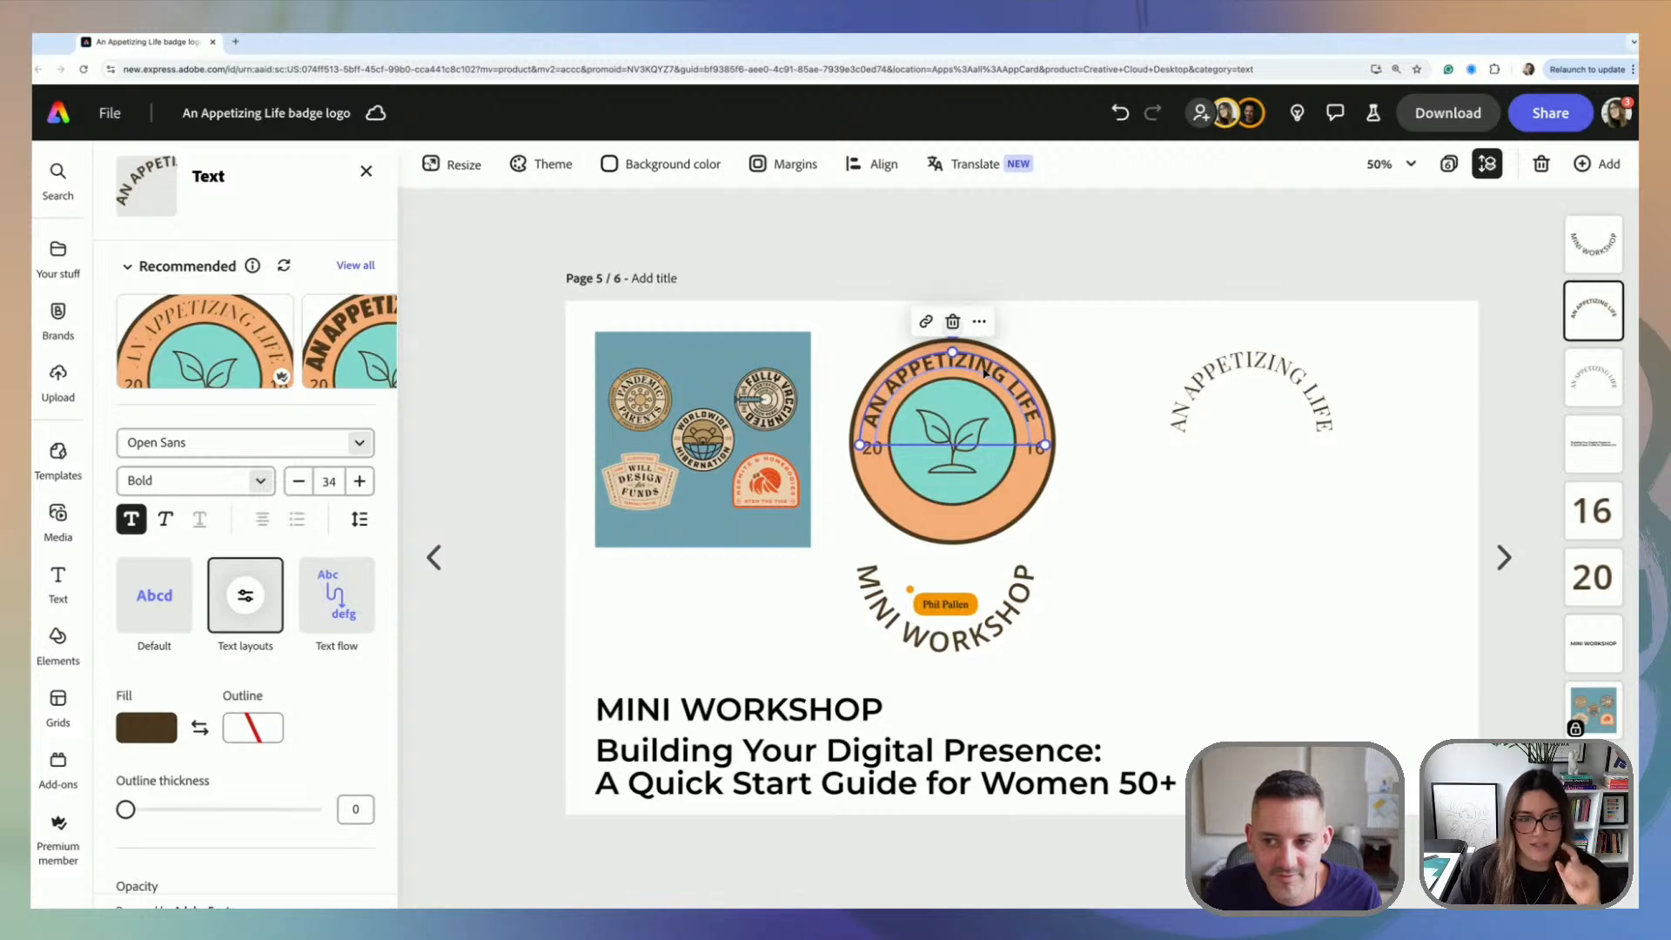
left_click(1001, 633)
left_click(331, 481)
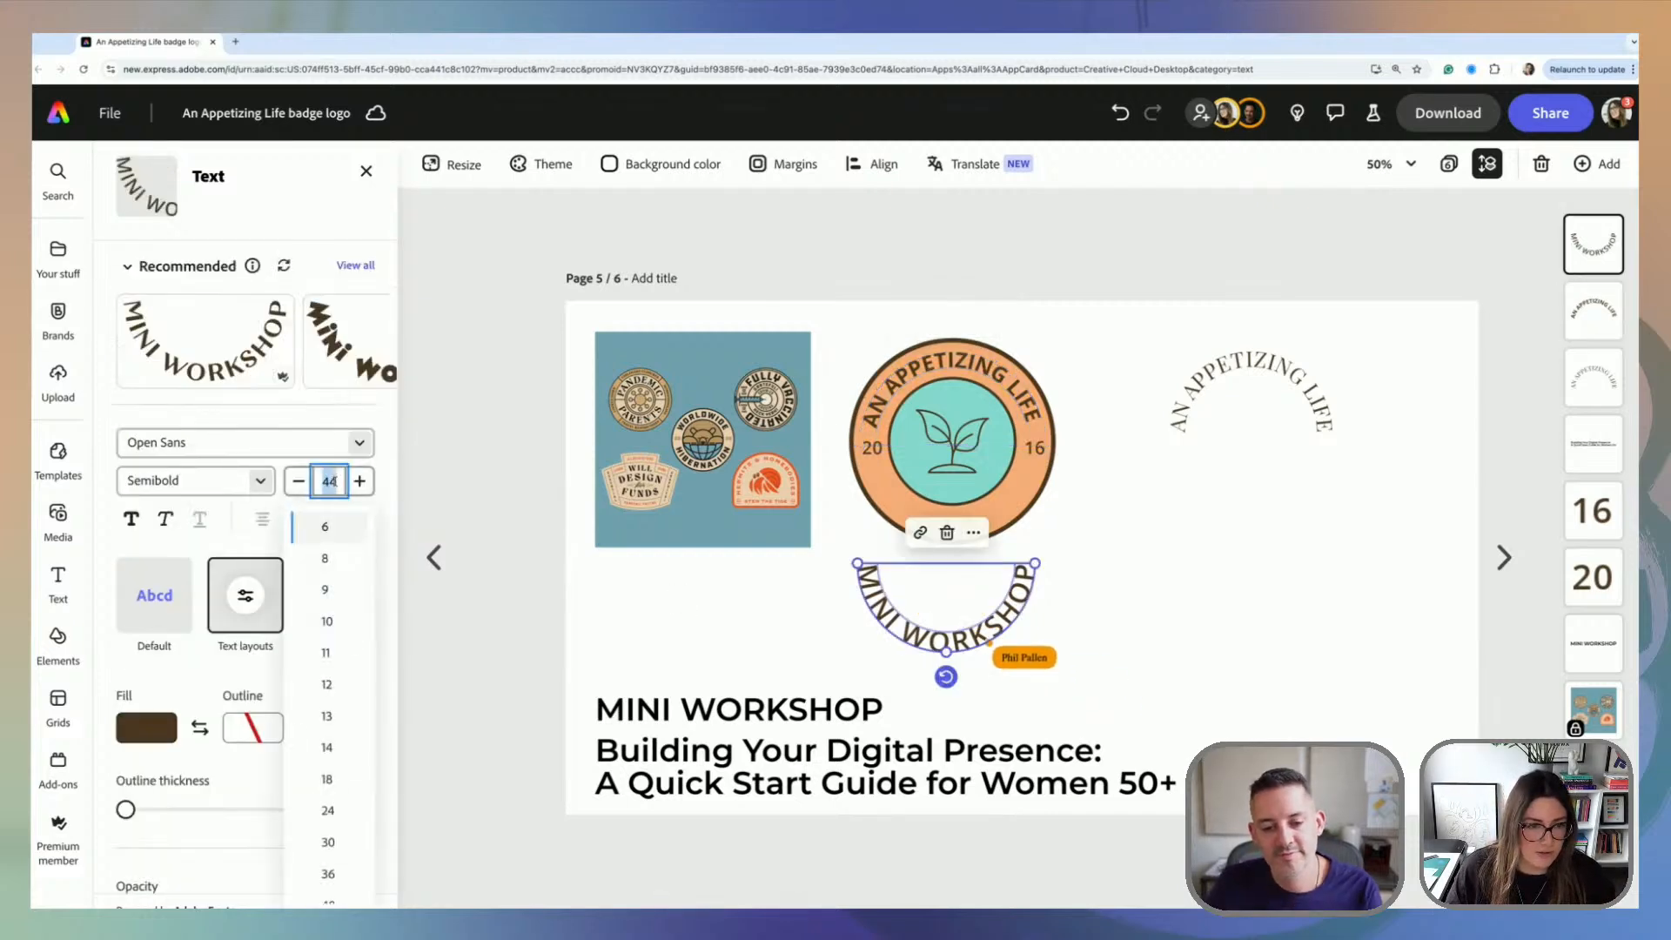
left_click_drag(335, 481, 311, 483)
type("34")
key("Return")
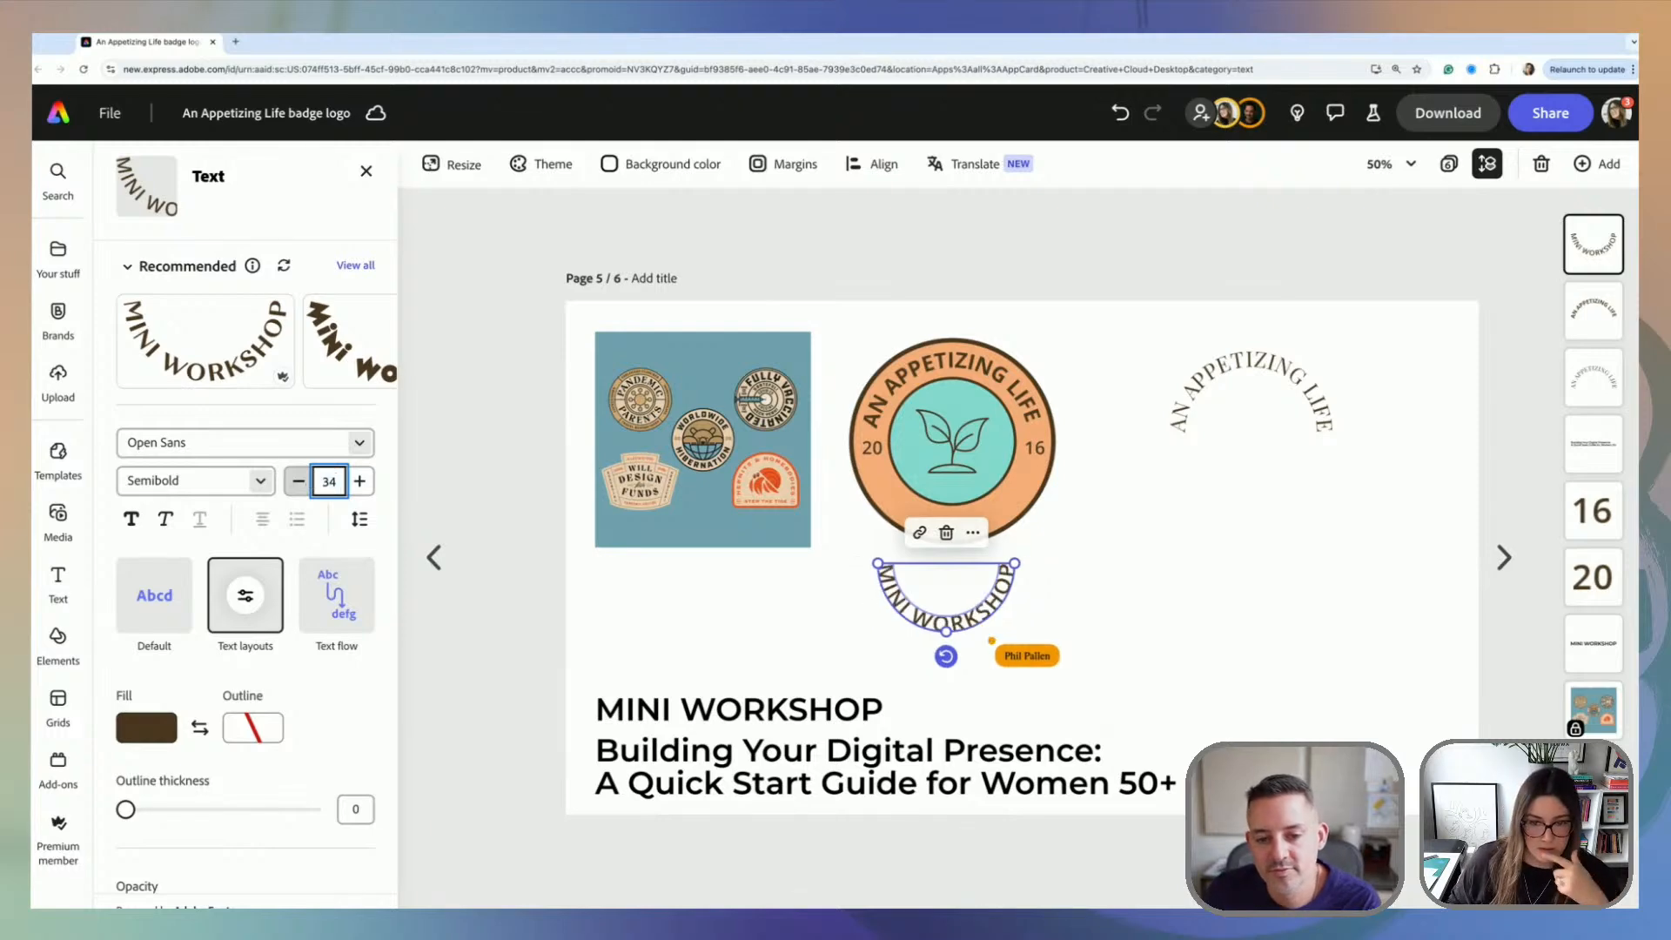
Step: Try the bowed MINI WORKSHOP text in the badge's lower band, scale it to font size 32 and move it back below the badge
left_click(1108, 579)
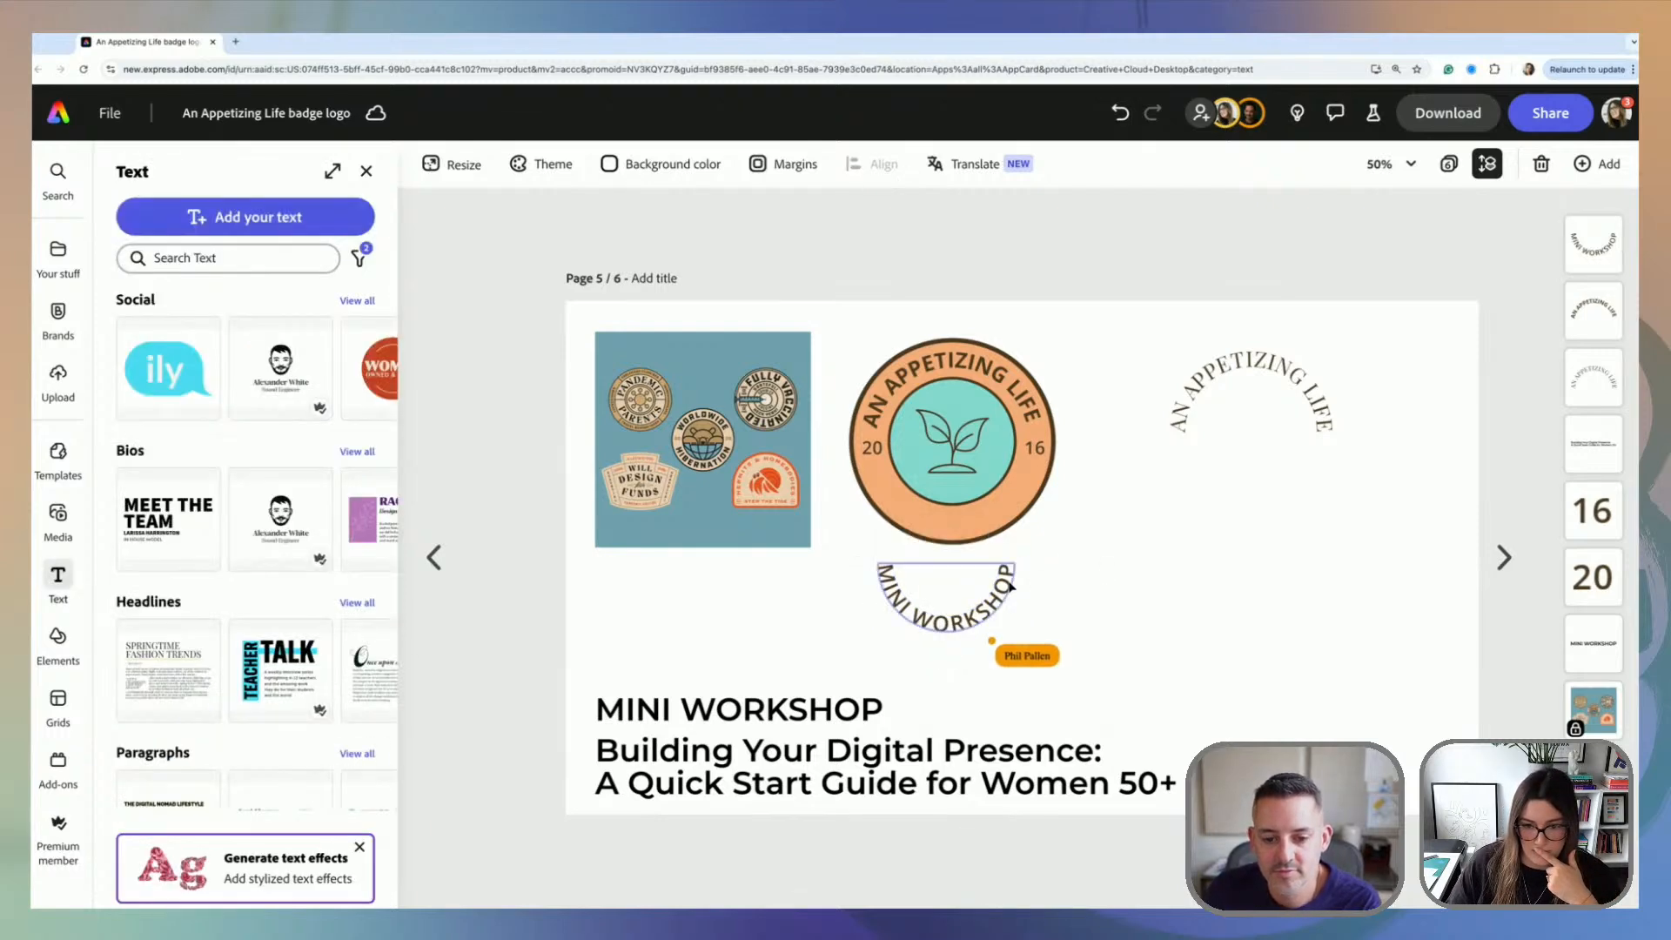
left_click_drag(1001, 583, 988, 515)
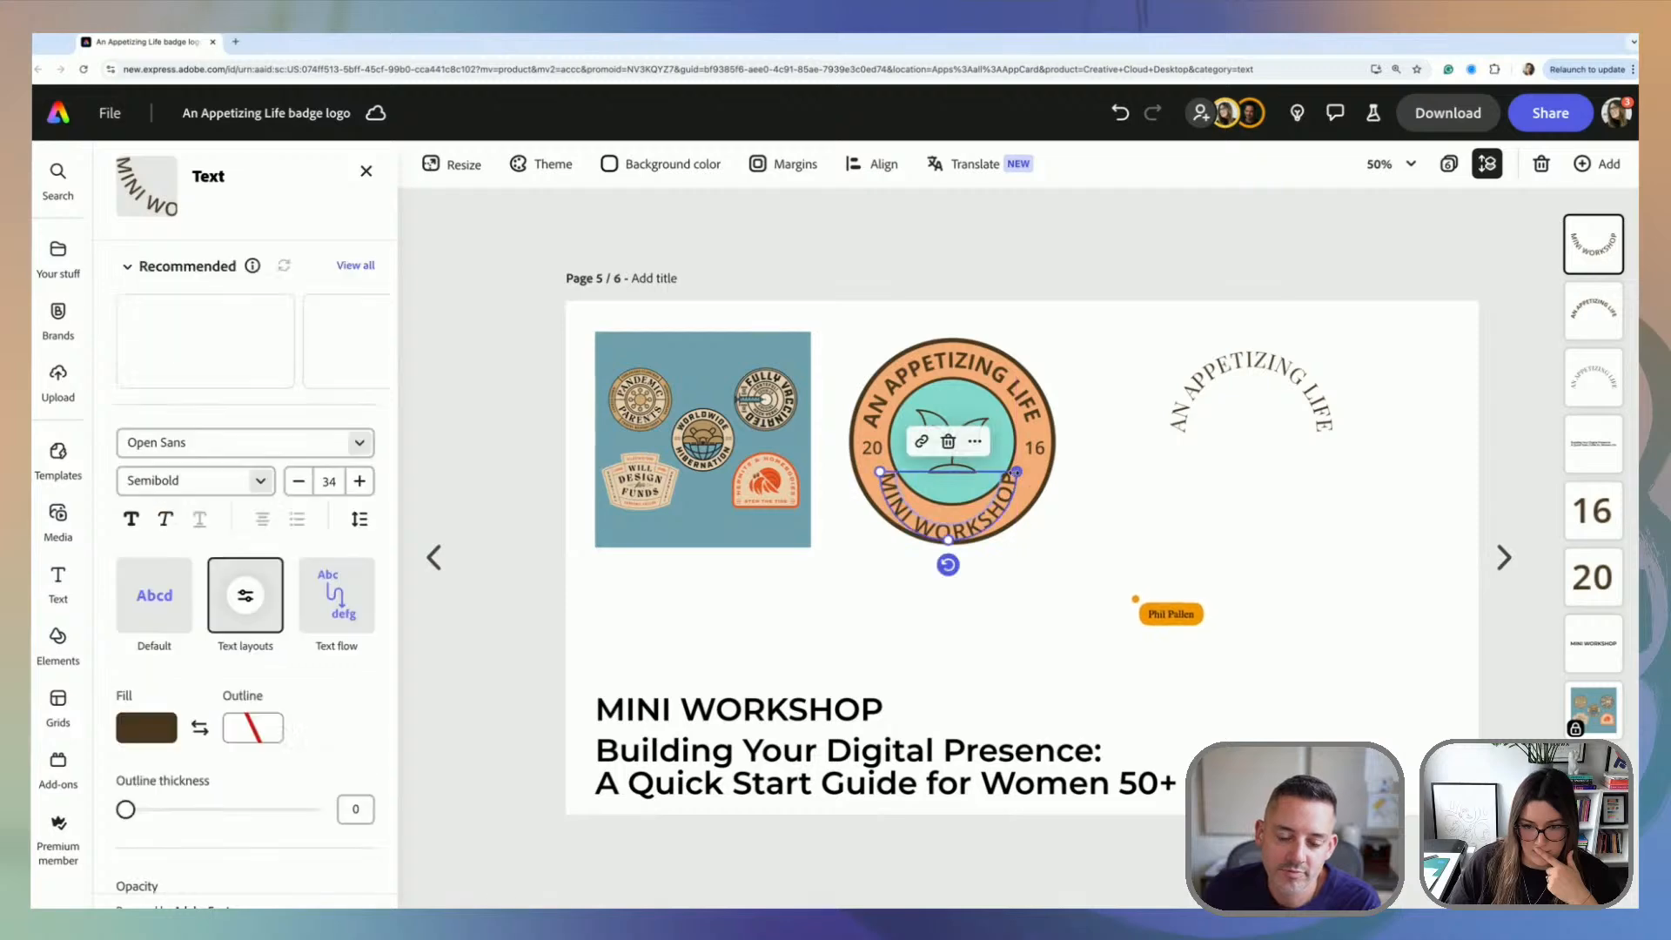
left_click_drag(1134, 548, 1033, 530)
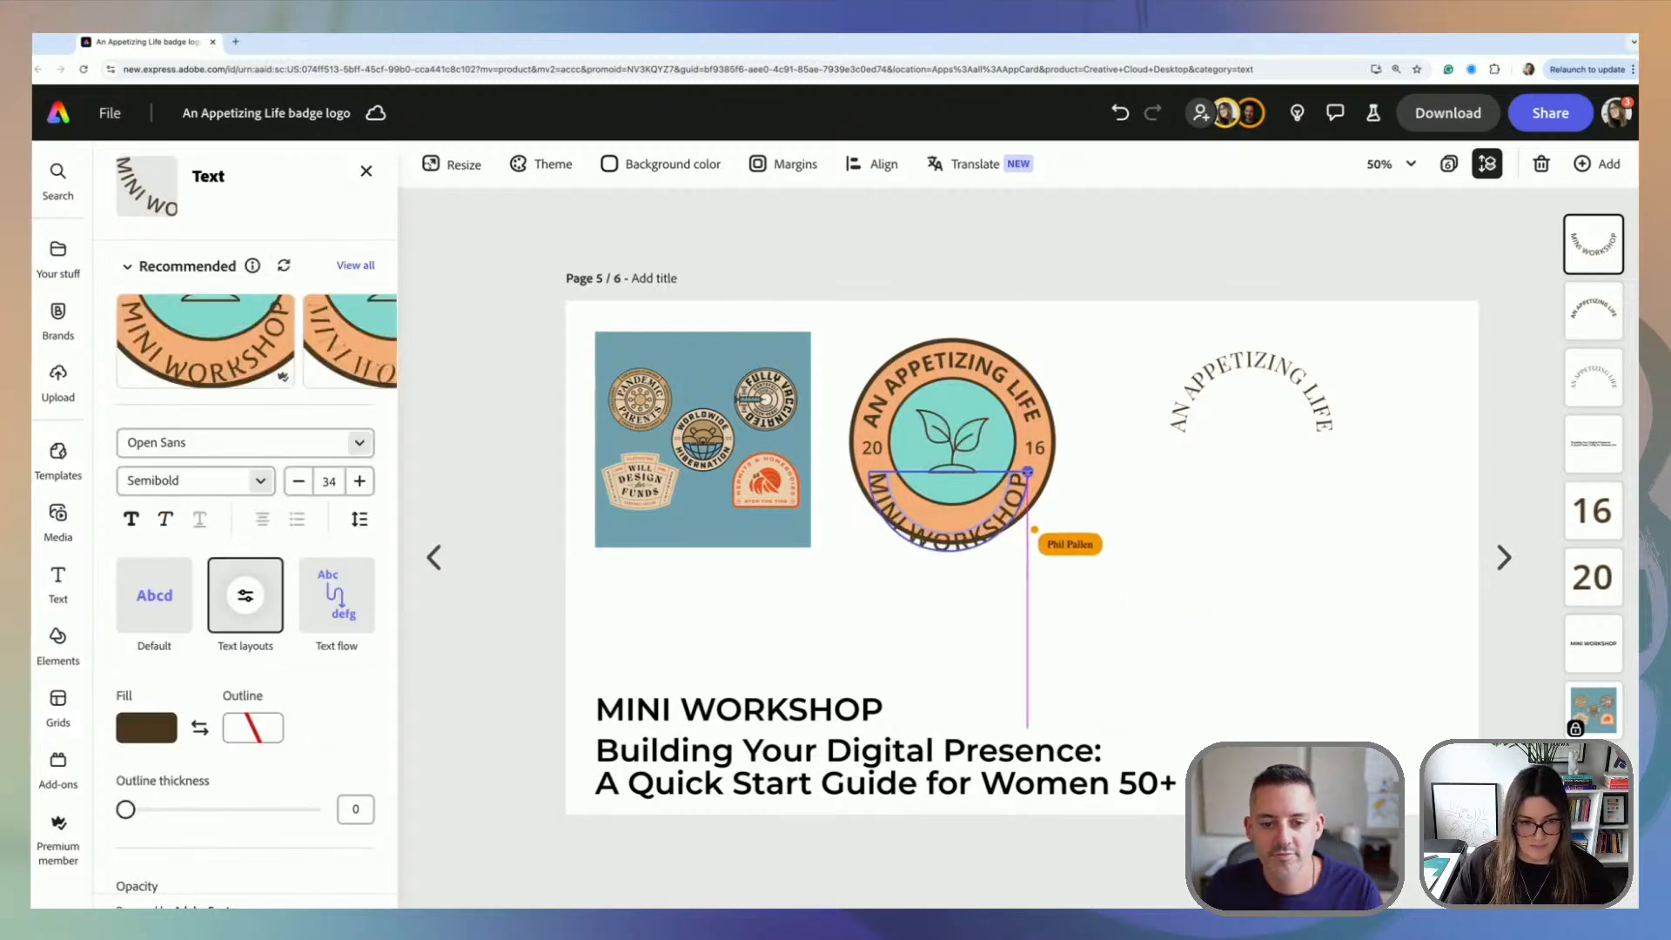
left_click_drag(1027, 470, 1031, 475)
left_click_drag(1028, 458, 994, 514)
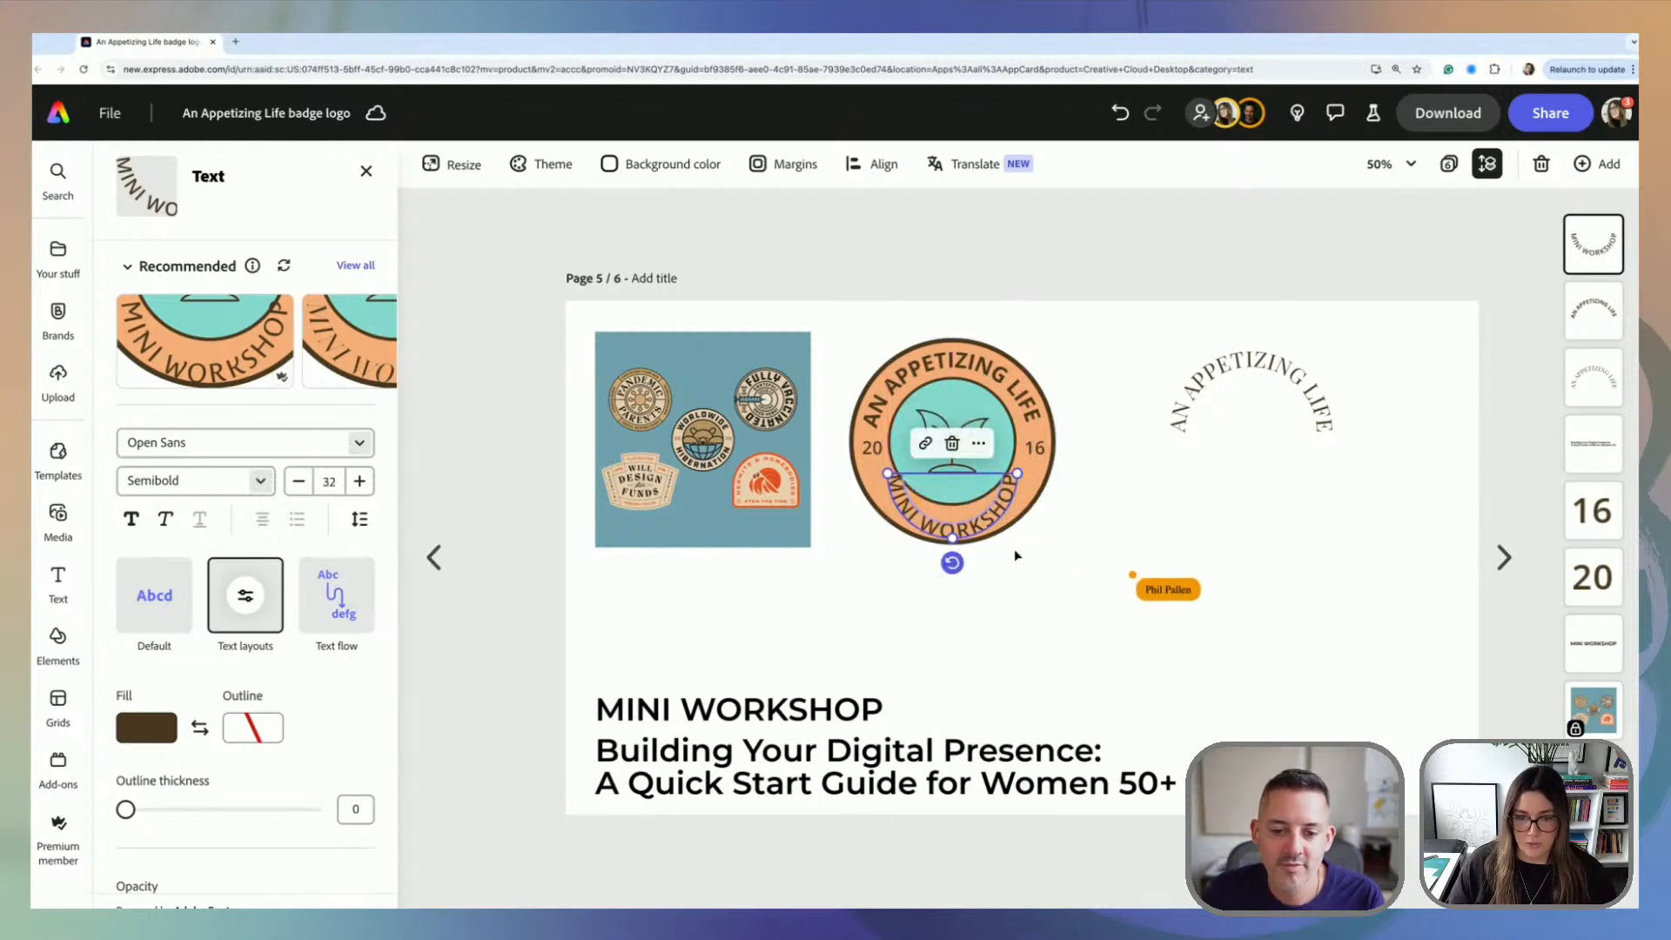
left_click_drag(984, 515, 947, 627)
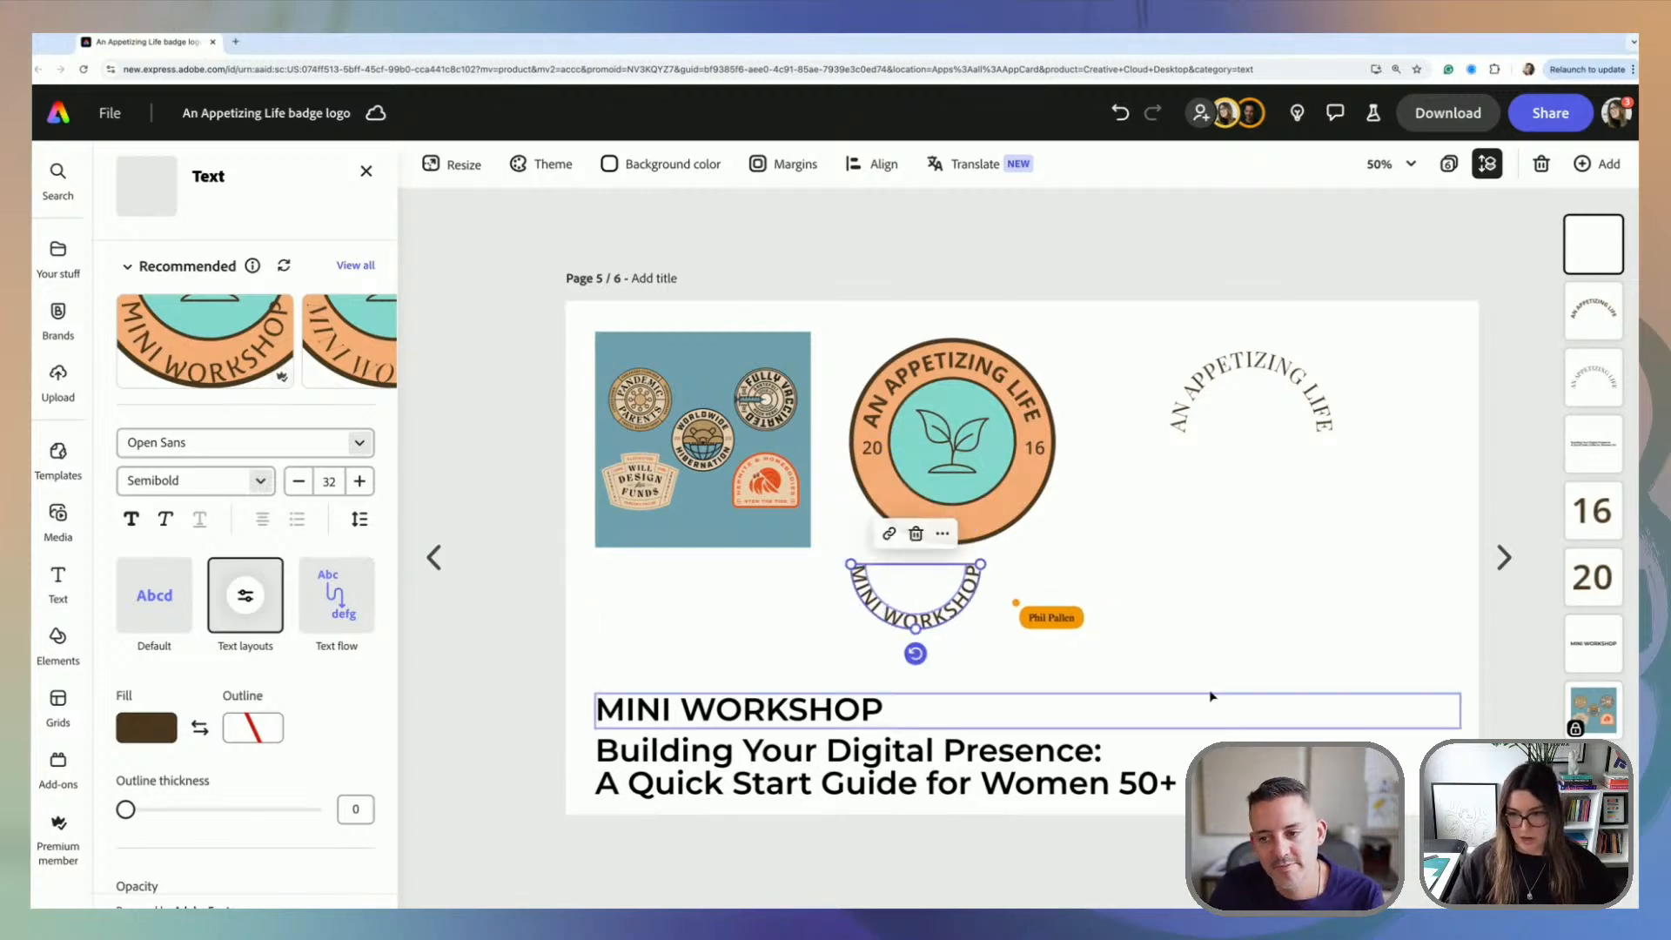
Step: Make a copy of the bowed MINI WORKSHOP text and place it below the blue reference image
key("super+v")
key("super+z")
left_click_drag(944, 611, 755, 619)
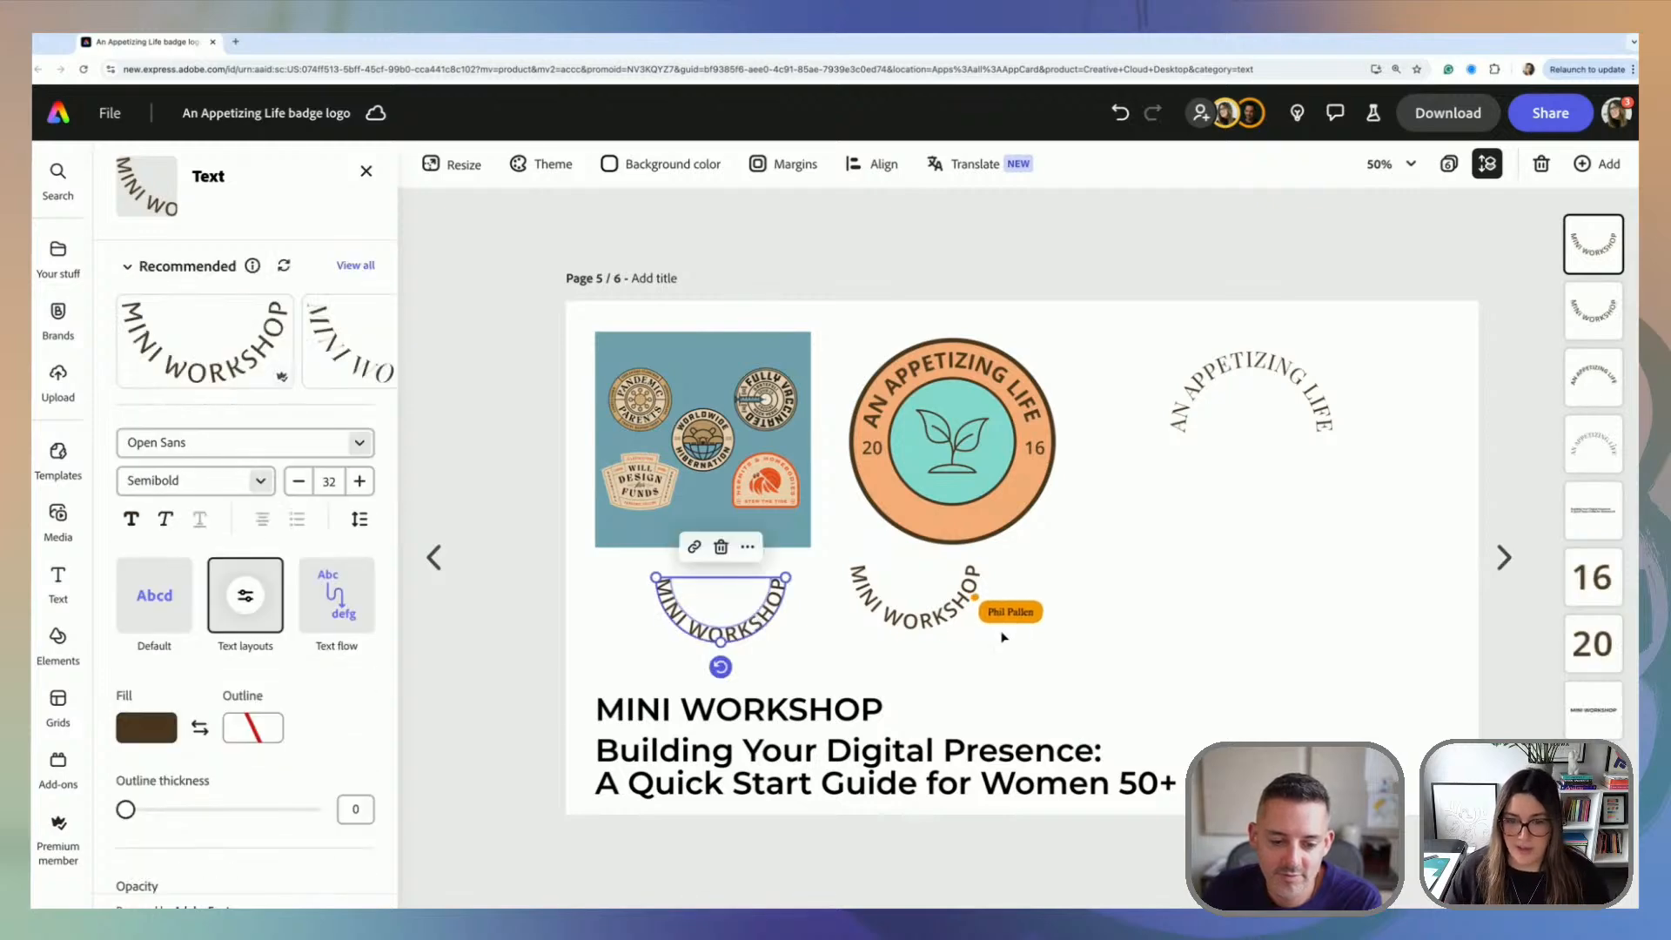
Step: Shorten the bowed text below the badge to WORKSHOP and set its font size to 34
left_click(881, 612)
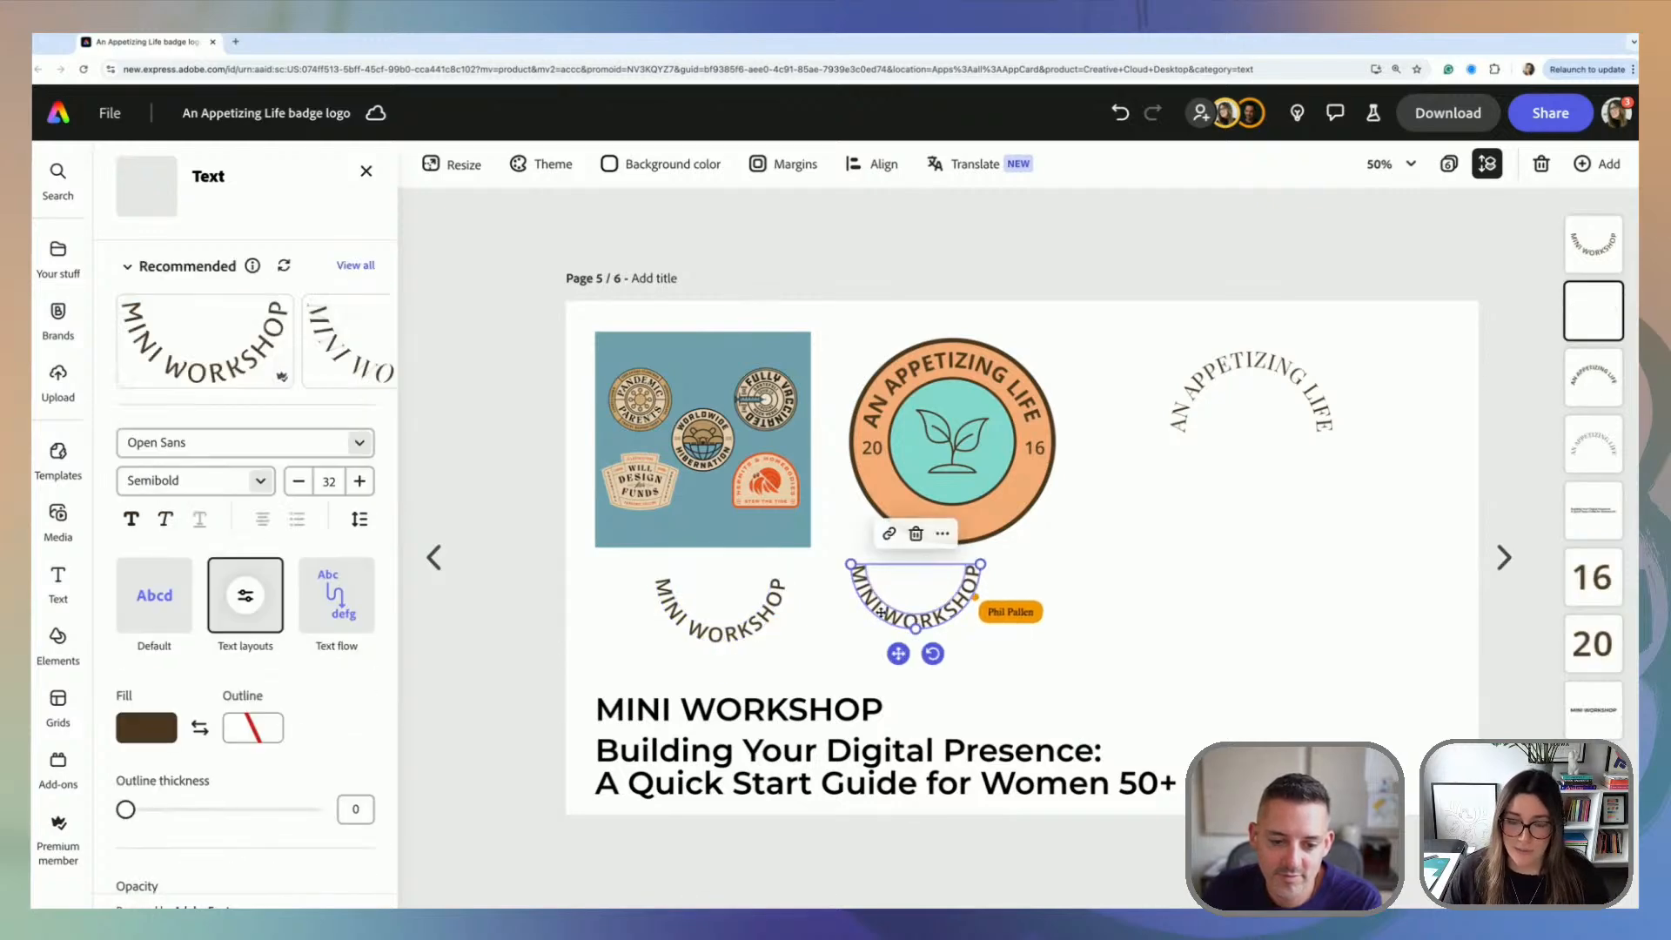
left_click_drag(851, 564, 854, 564)
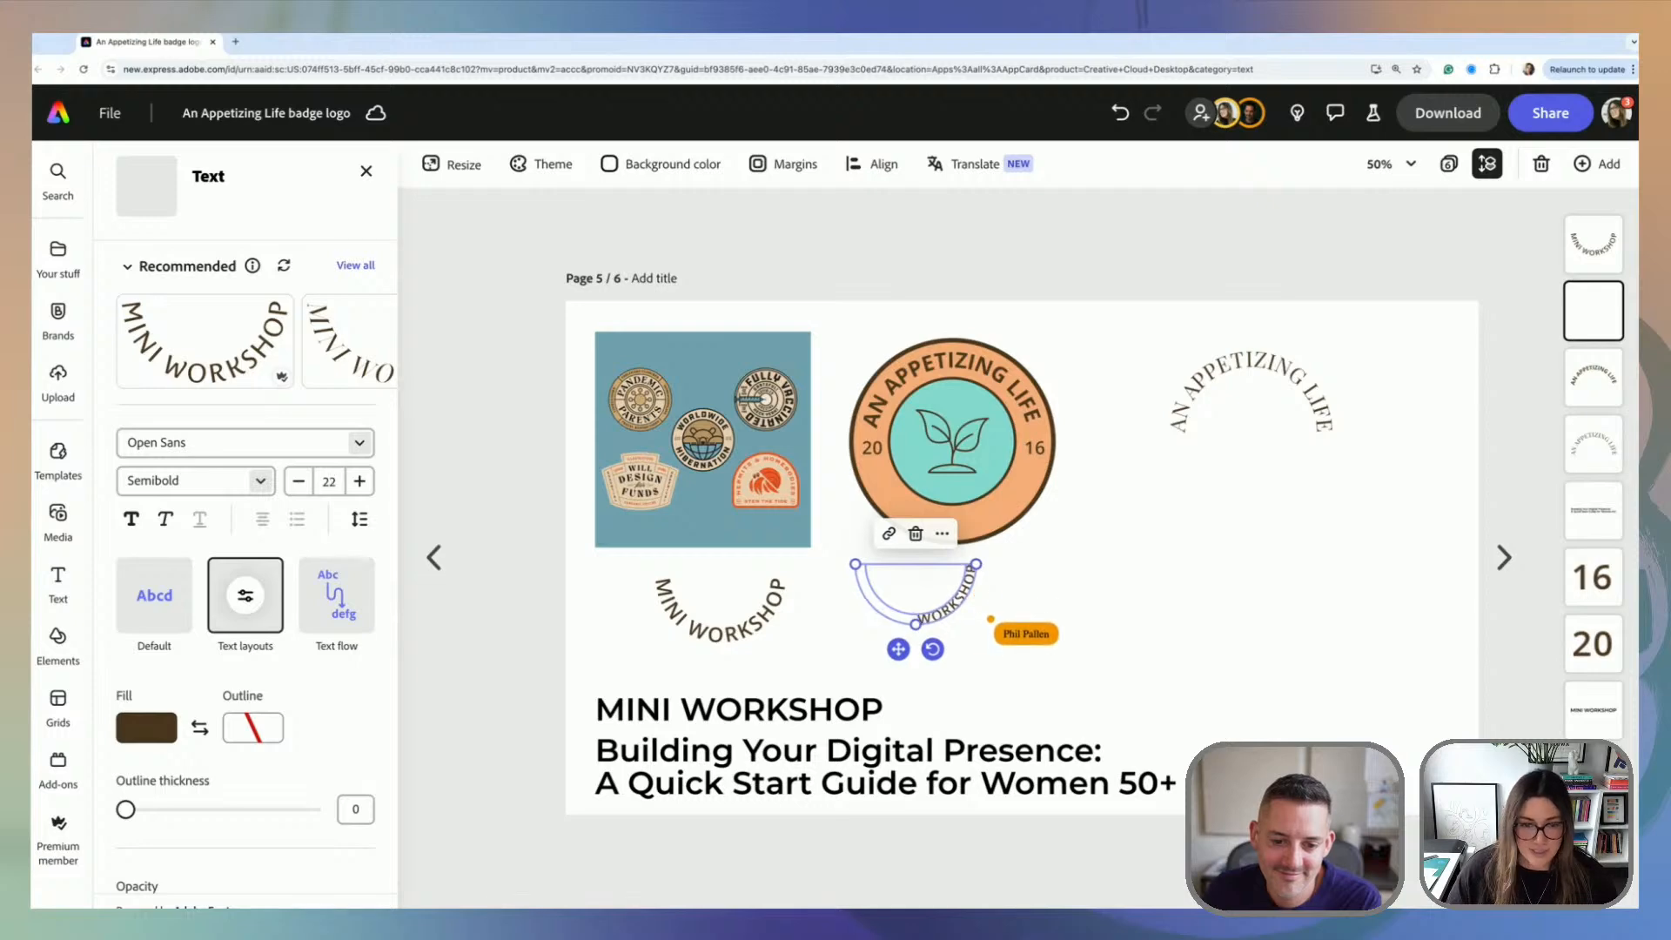
left_click(329, 481)
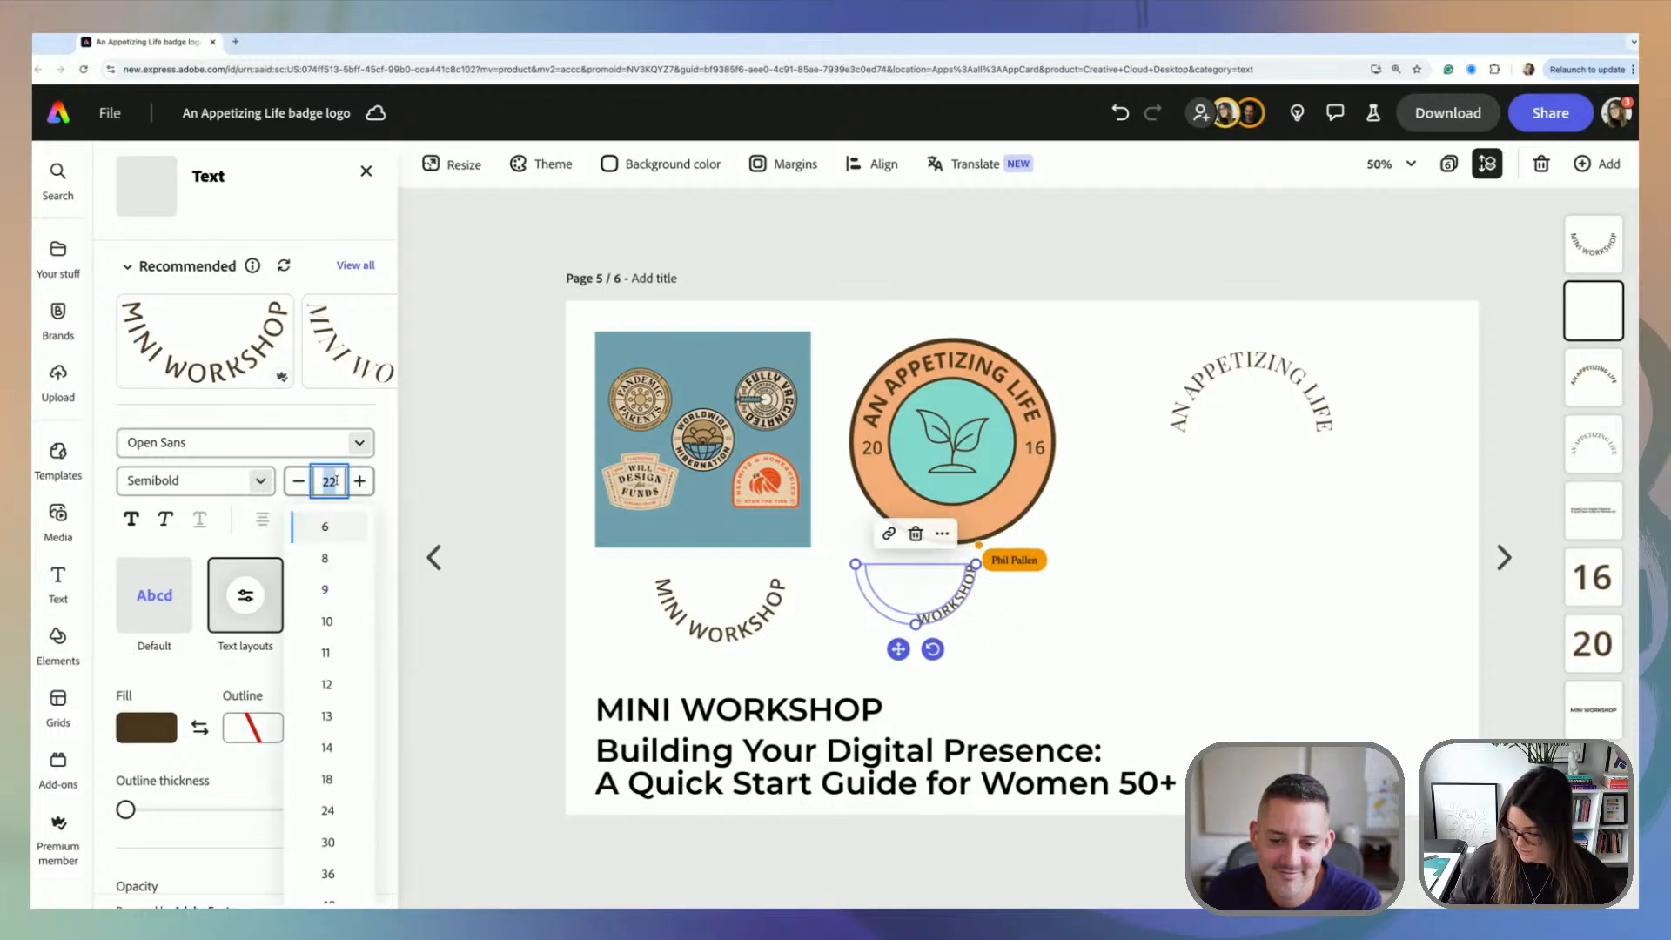
type("34")
key("Return")
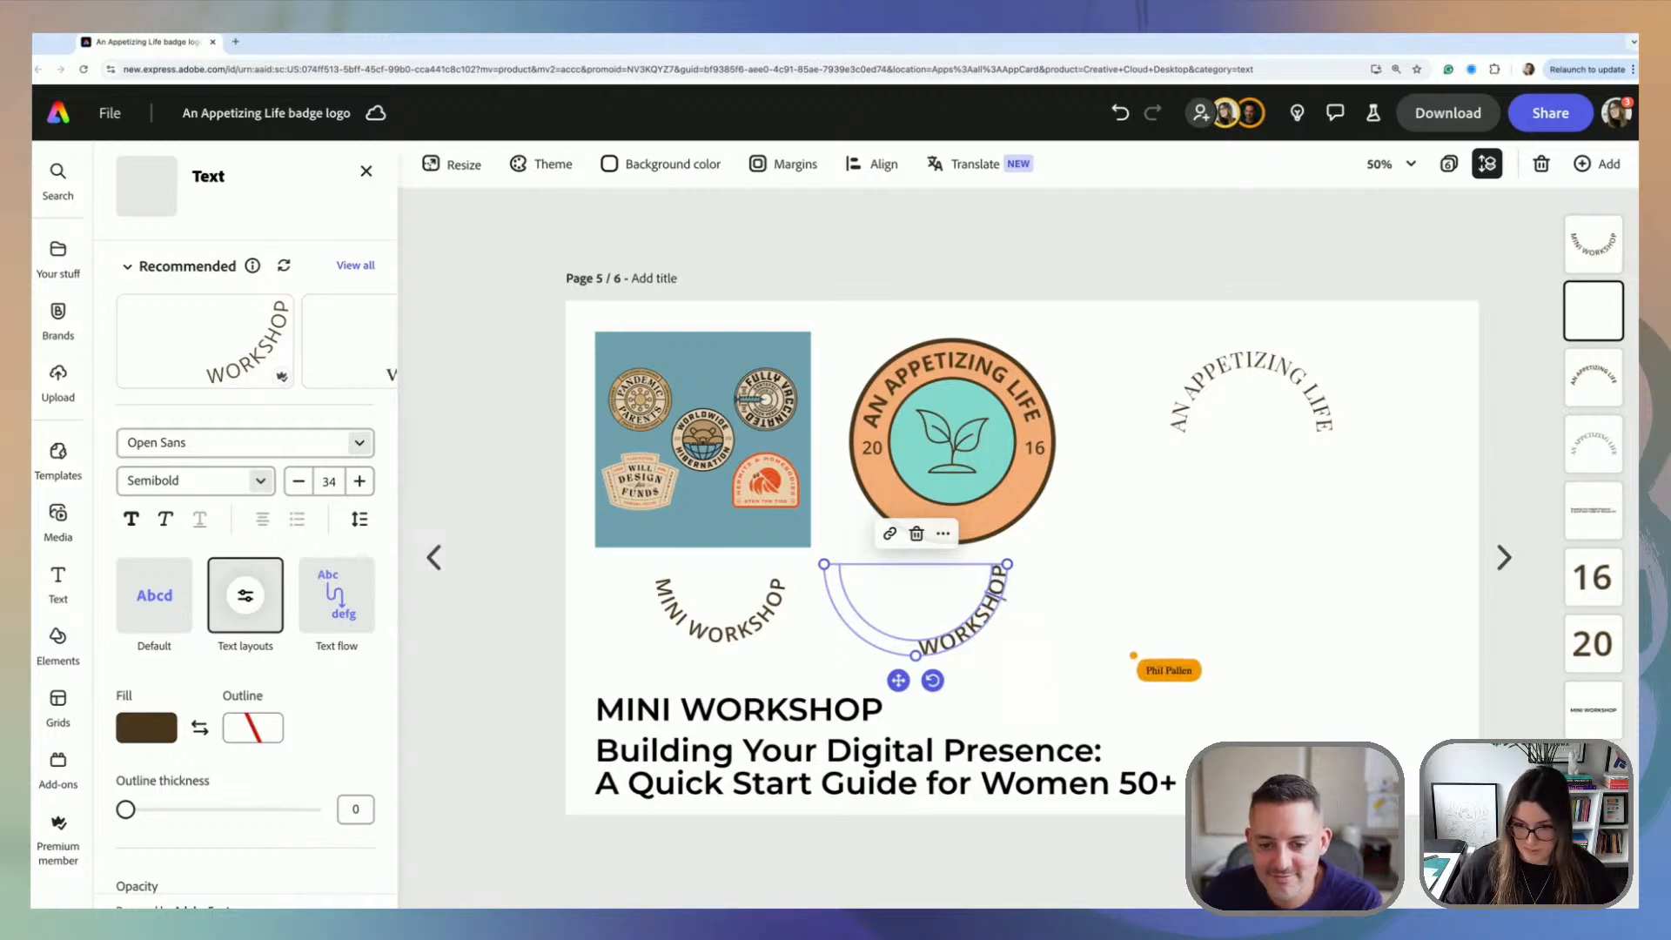
Step: Center WORKSHOP on its bow curve and fine-tune its font size down to 28, up to 37 and back to 35
key("super+shift+comma")
key("super+shift+comma")
key("super+shift+comma")
key("super+shift+comma")
key("super+shift+comma")
key("super+shift+comma")
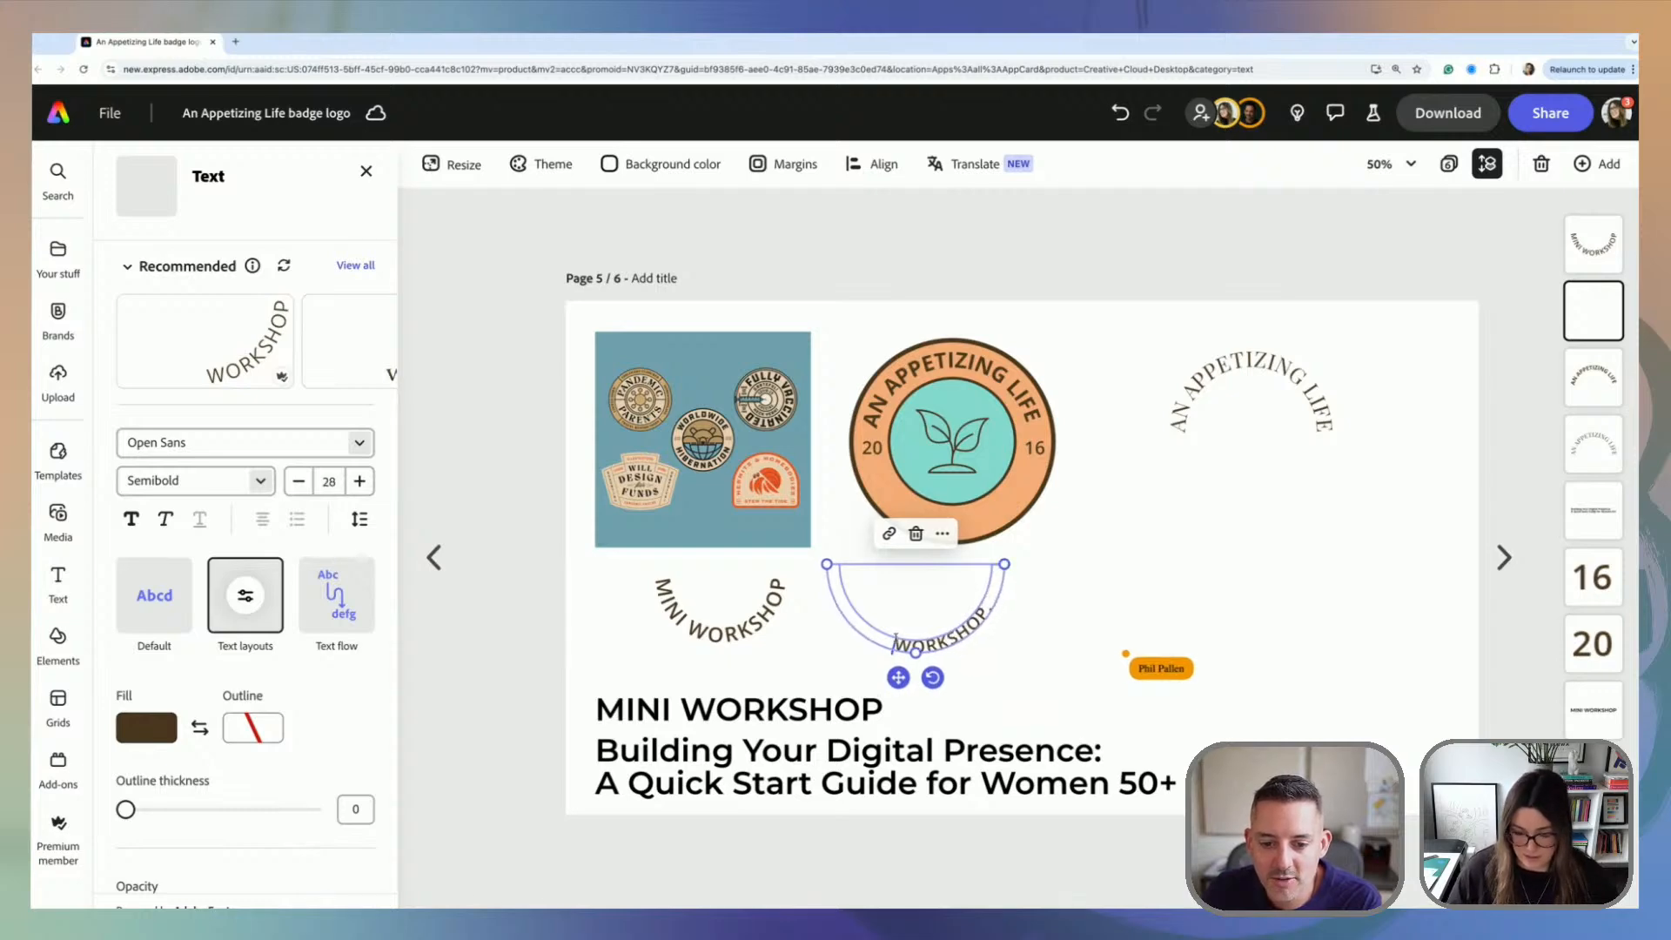
key("super+shift+period")
key("super+shift+period")
key("super+shift+period")
key("super+shift+period")
key("super+shift+period")
key("super+shift+period")
key("super+shift+period")
key("super+shift+period")
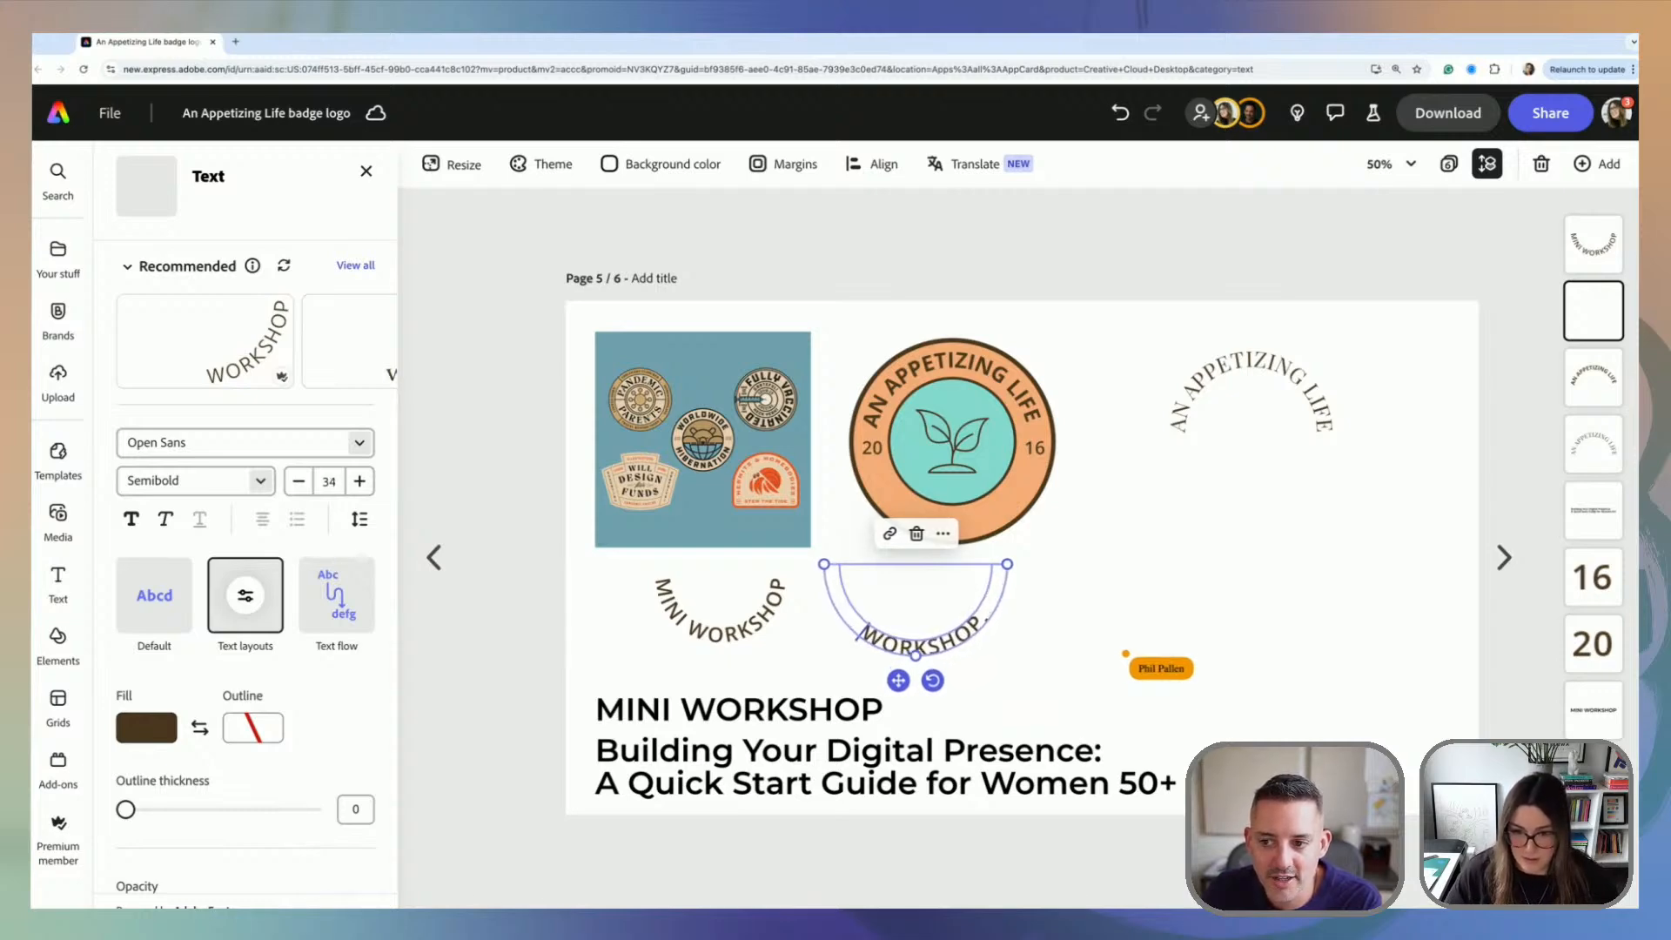
key("super+shift+period")
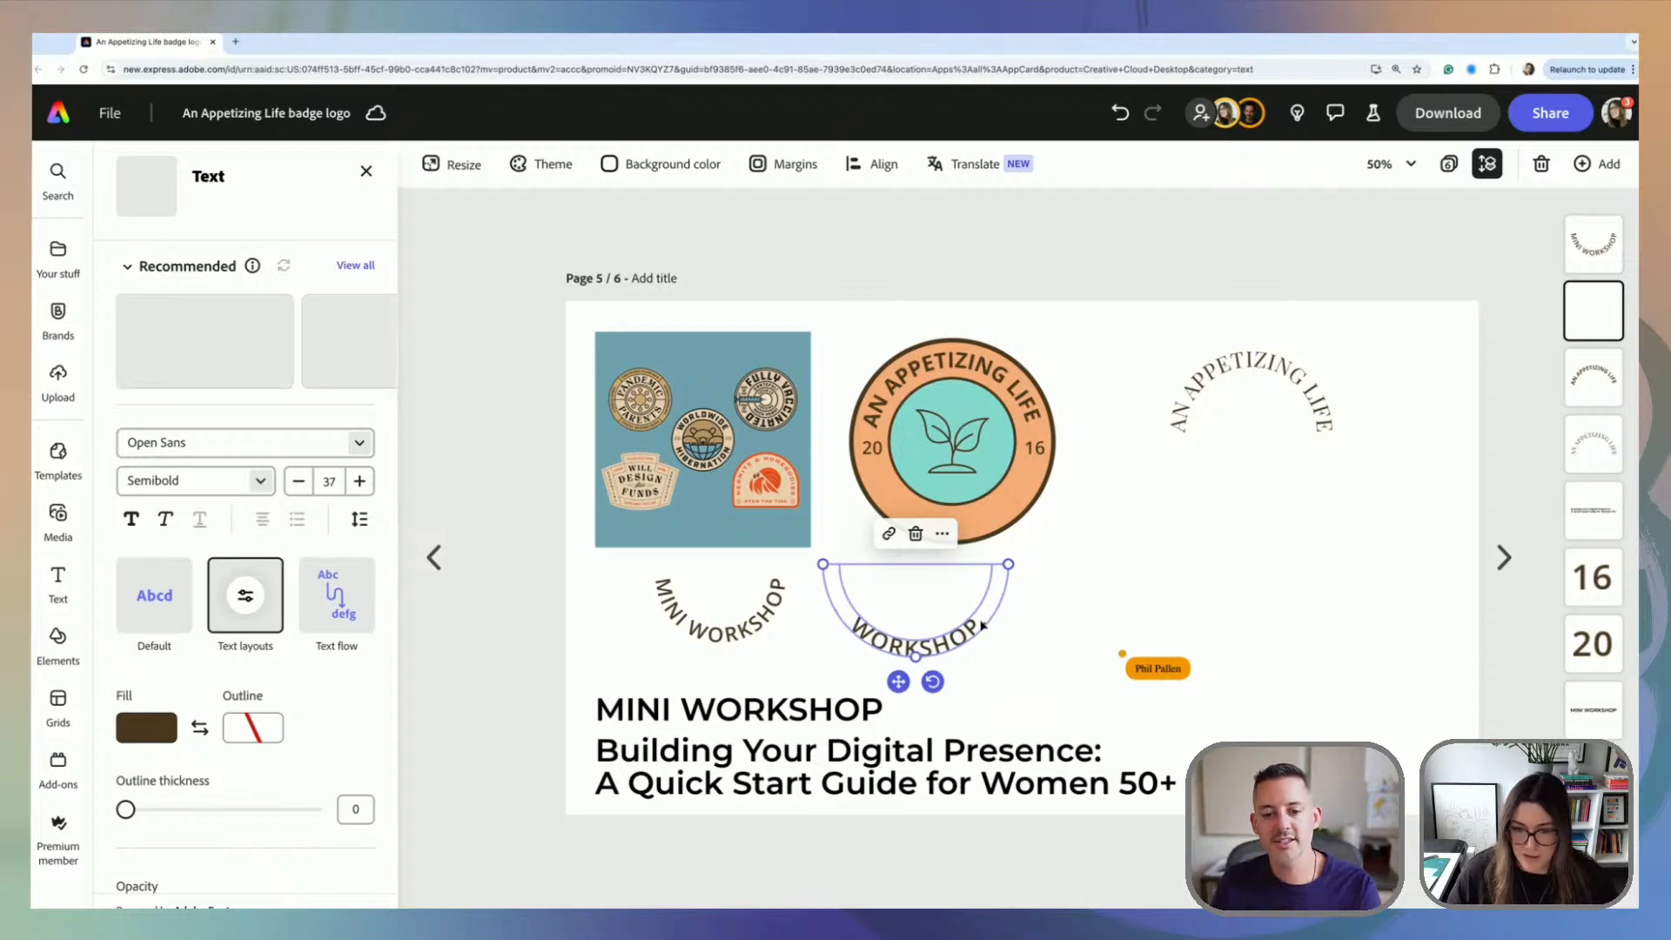
left_click(296, 484)
left_click(297, 485)
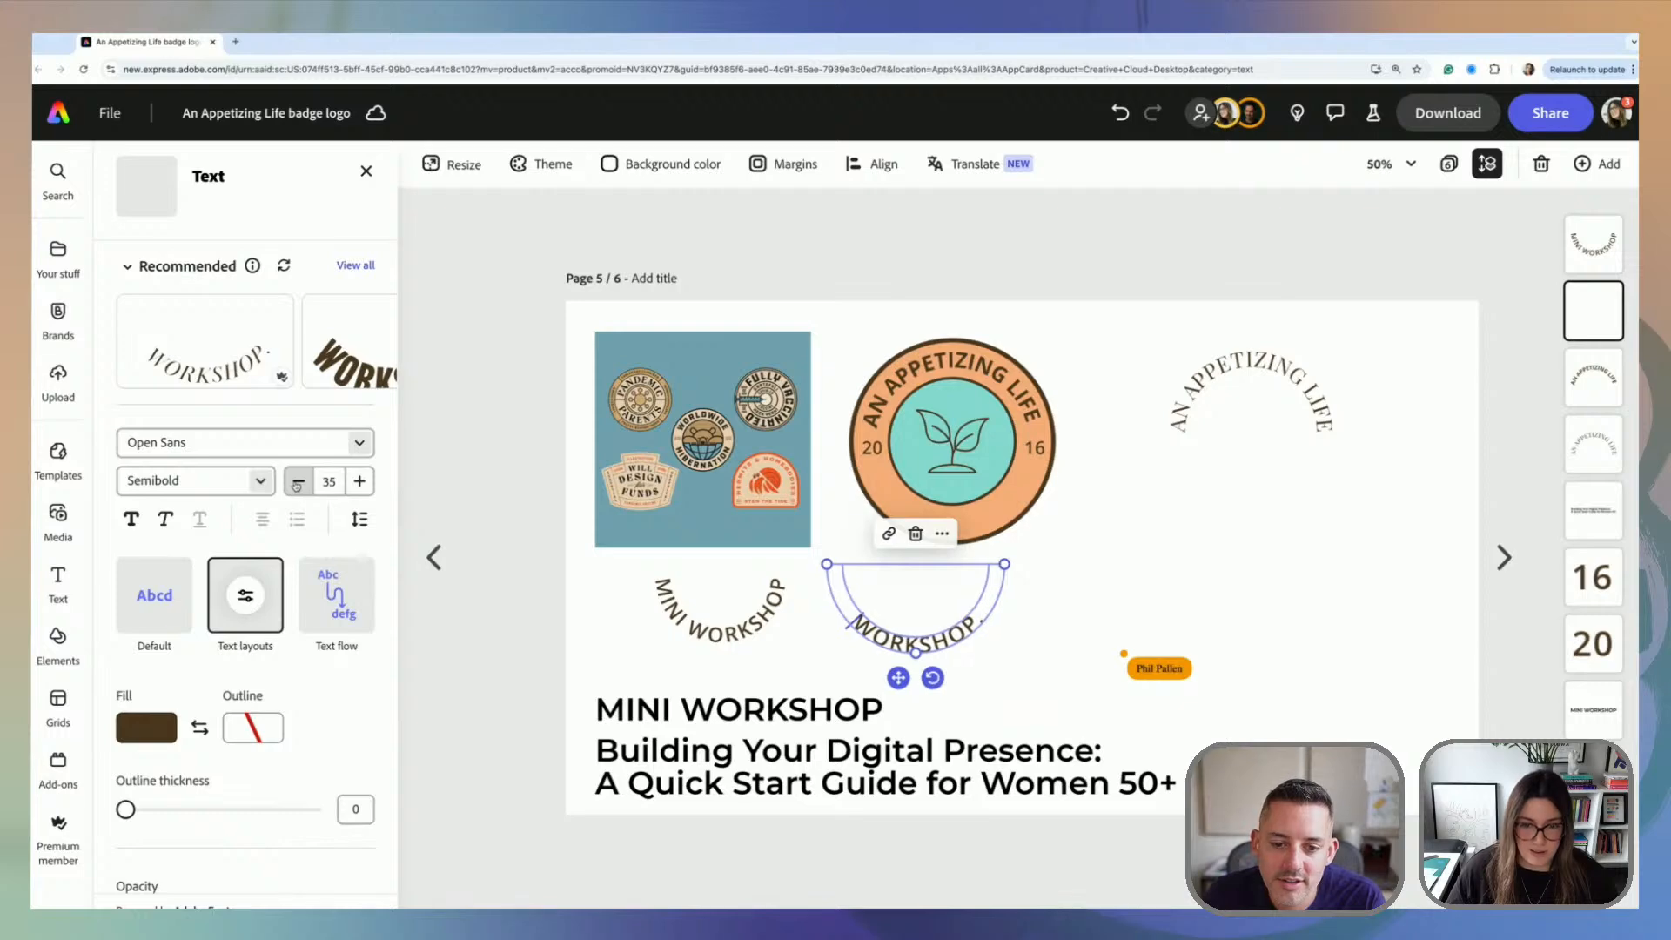
left_click(296, 485)
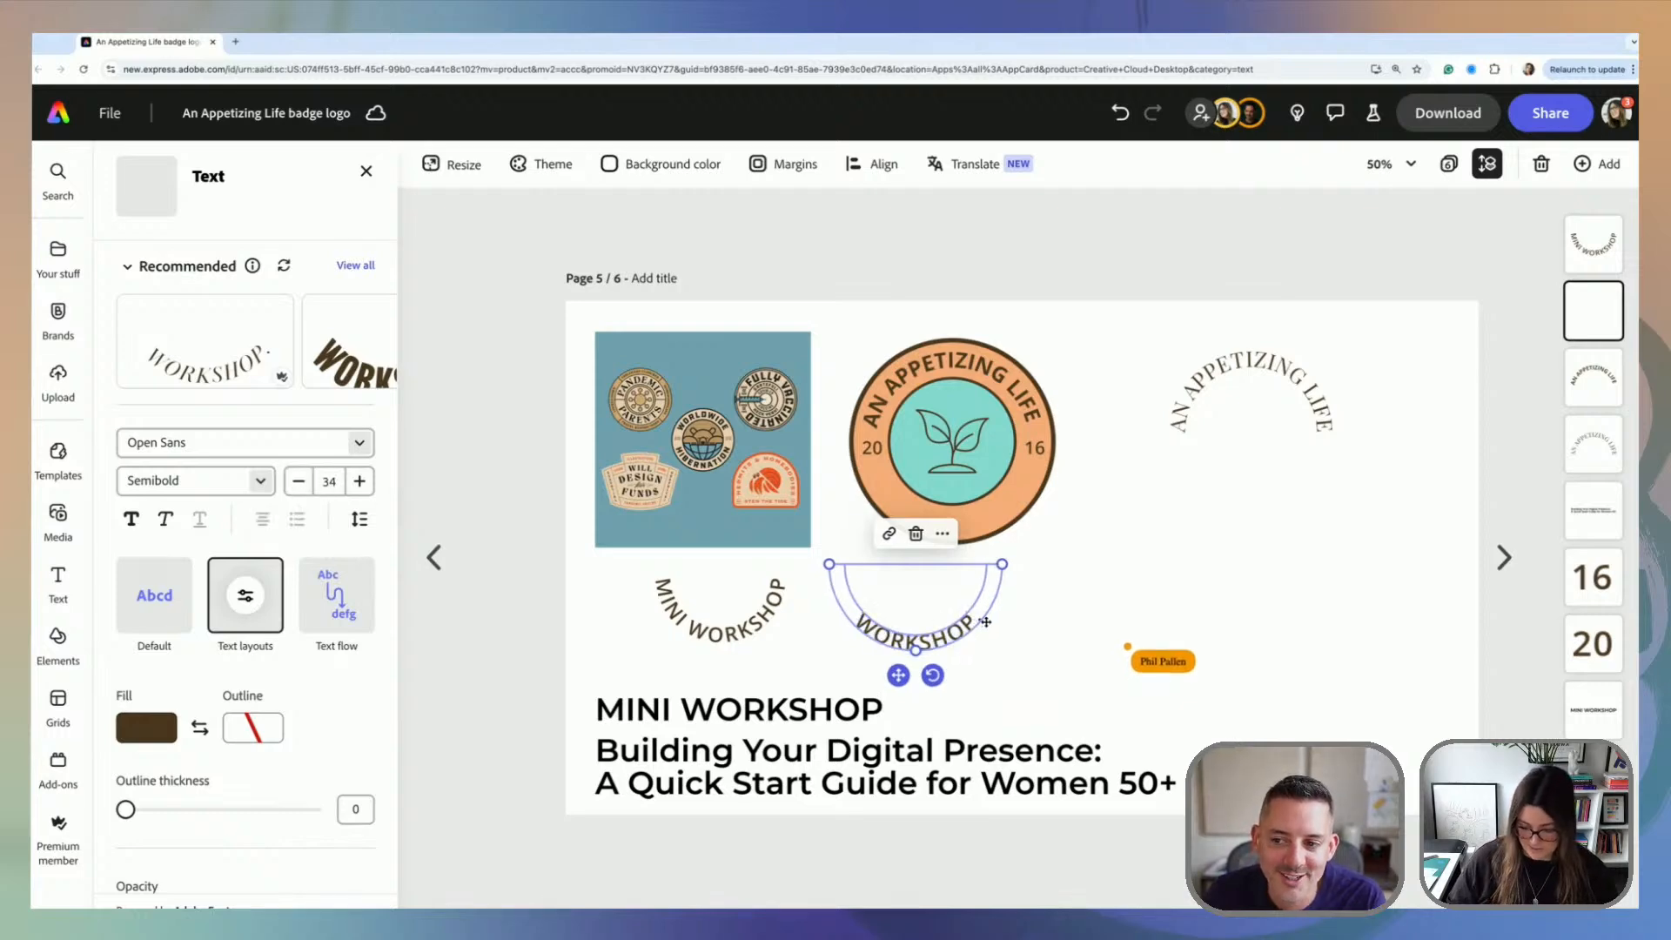
key("super+z")
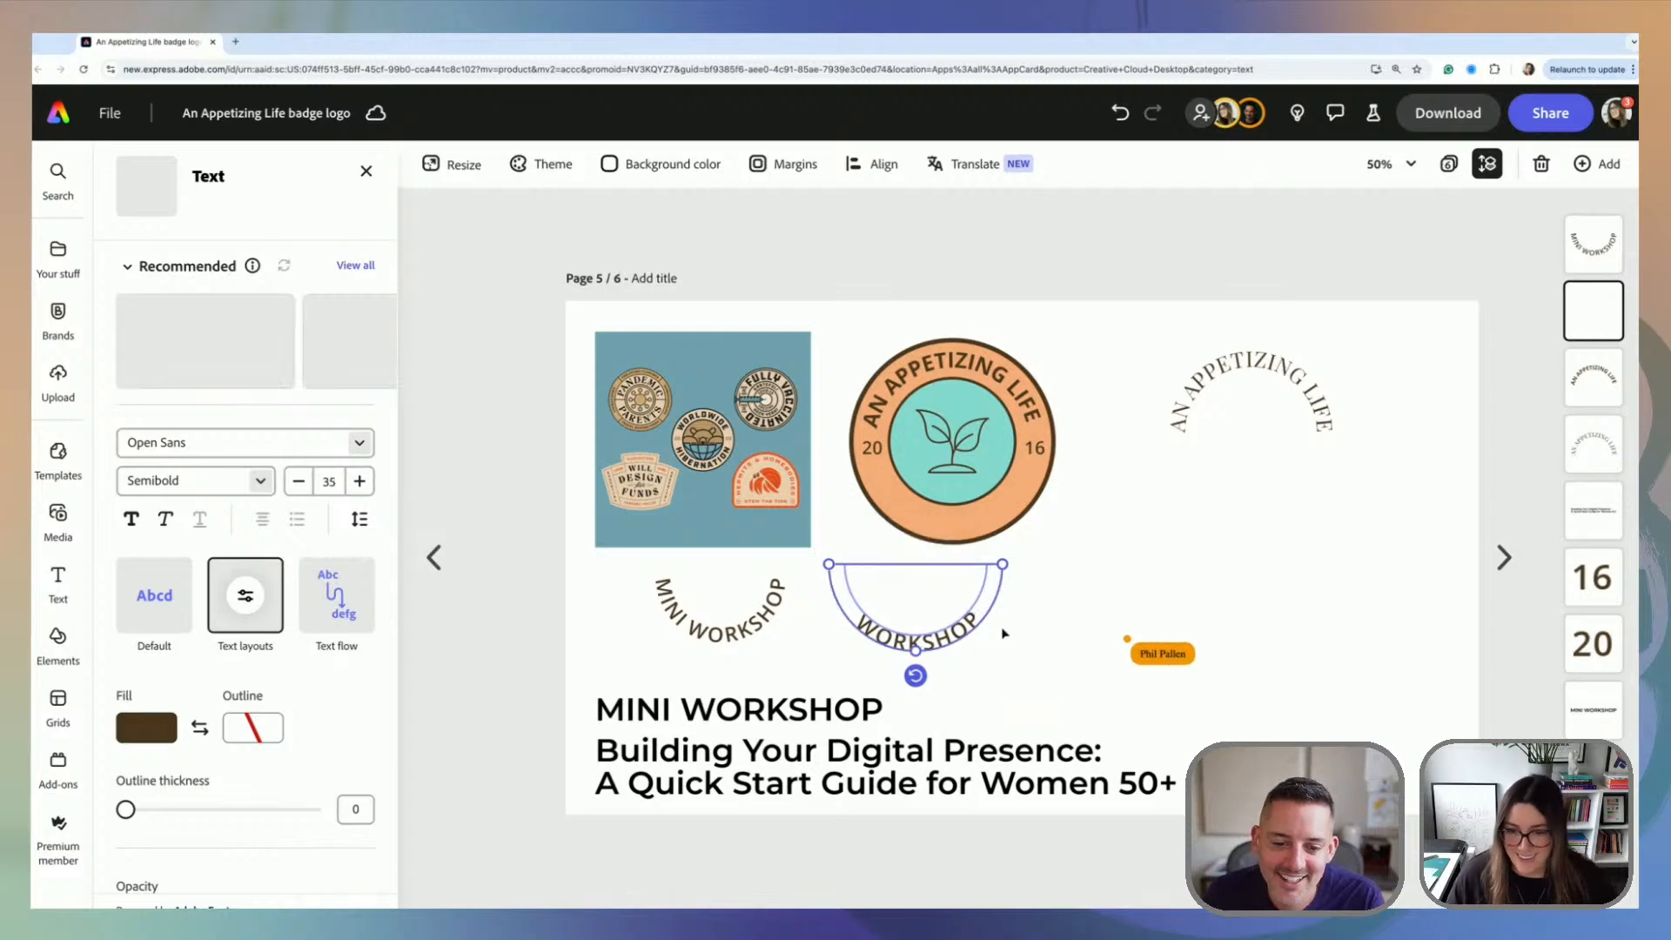
Step: Position WORKSHOP in the badge's lower orange band and set it to font size 34 in the Bold weight
left_click_drag(970, 618, 1001, 504)
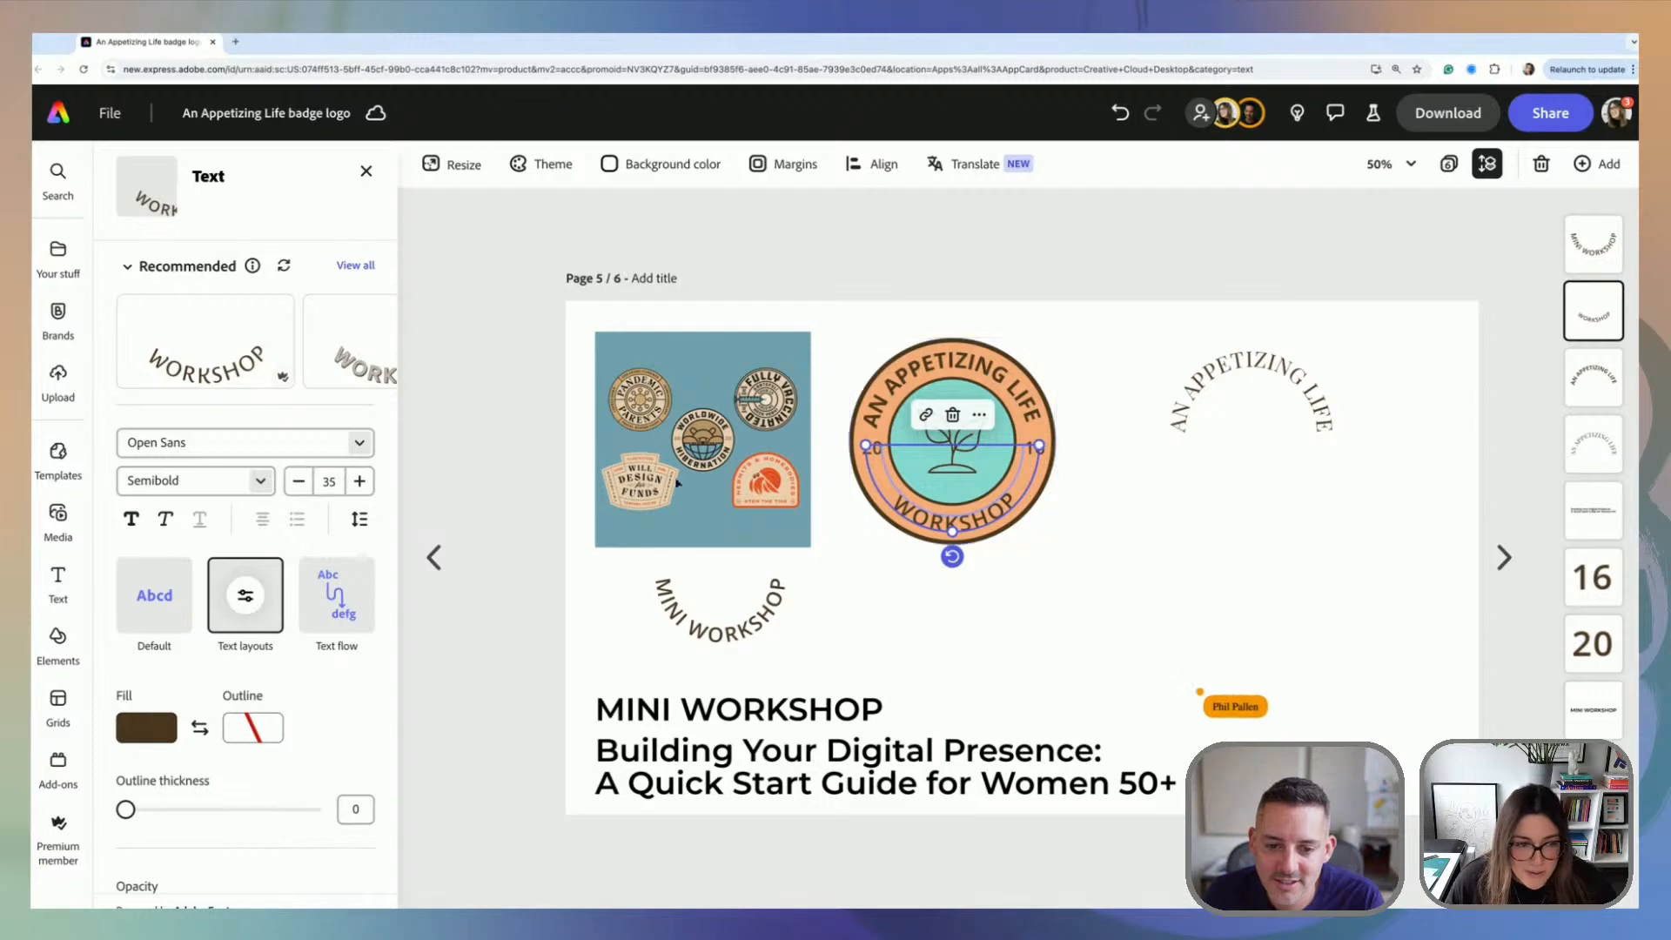
left_click(299, 481)
left_click_drag(1006, 514, 1000, 511)
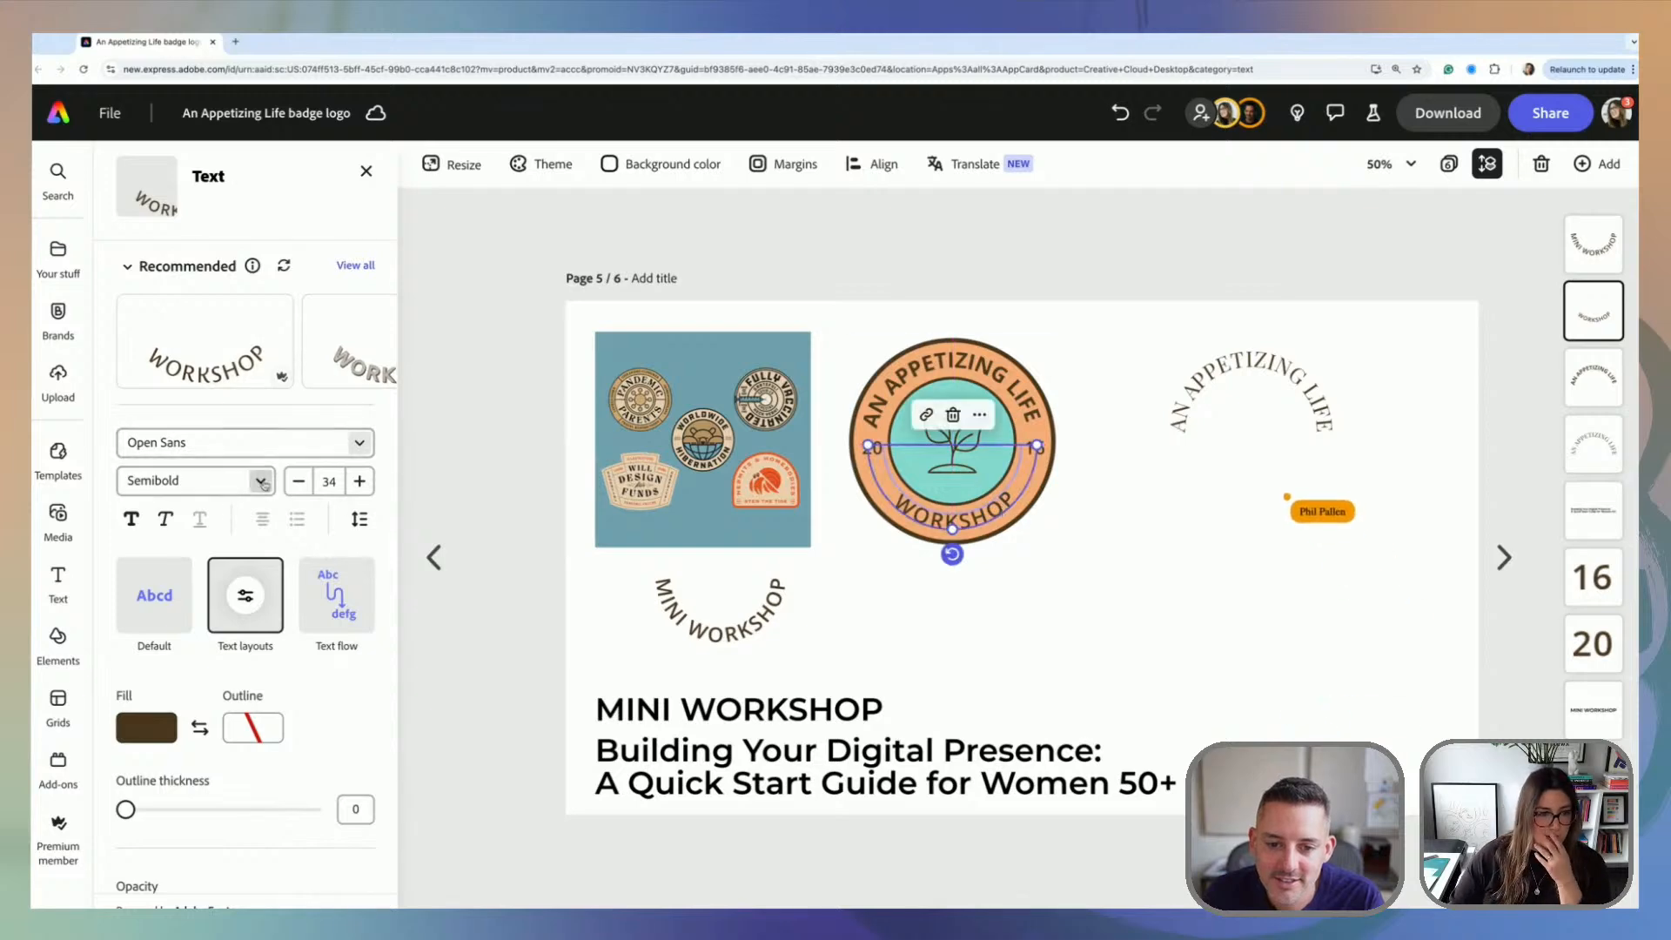
left_click(209, 482)
left_click(223, 696)
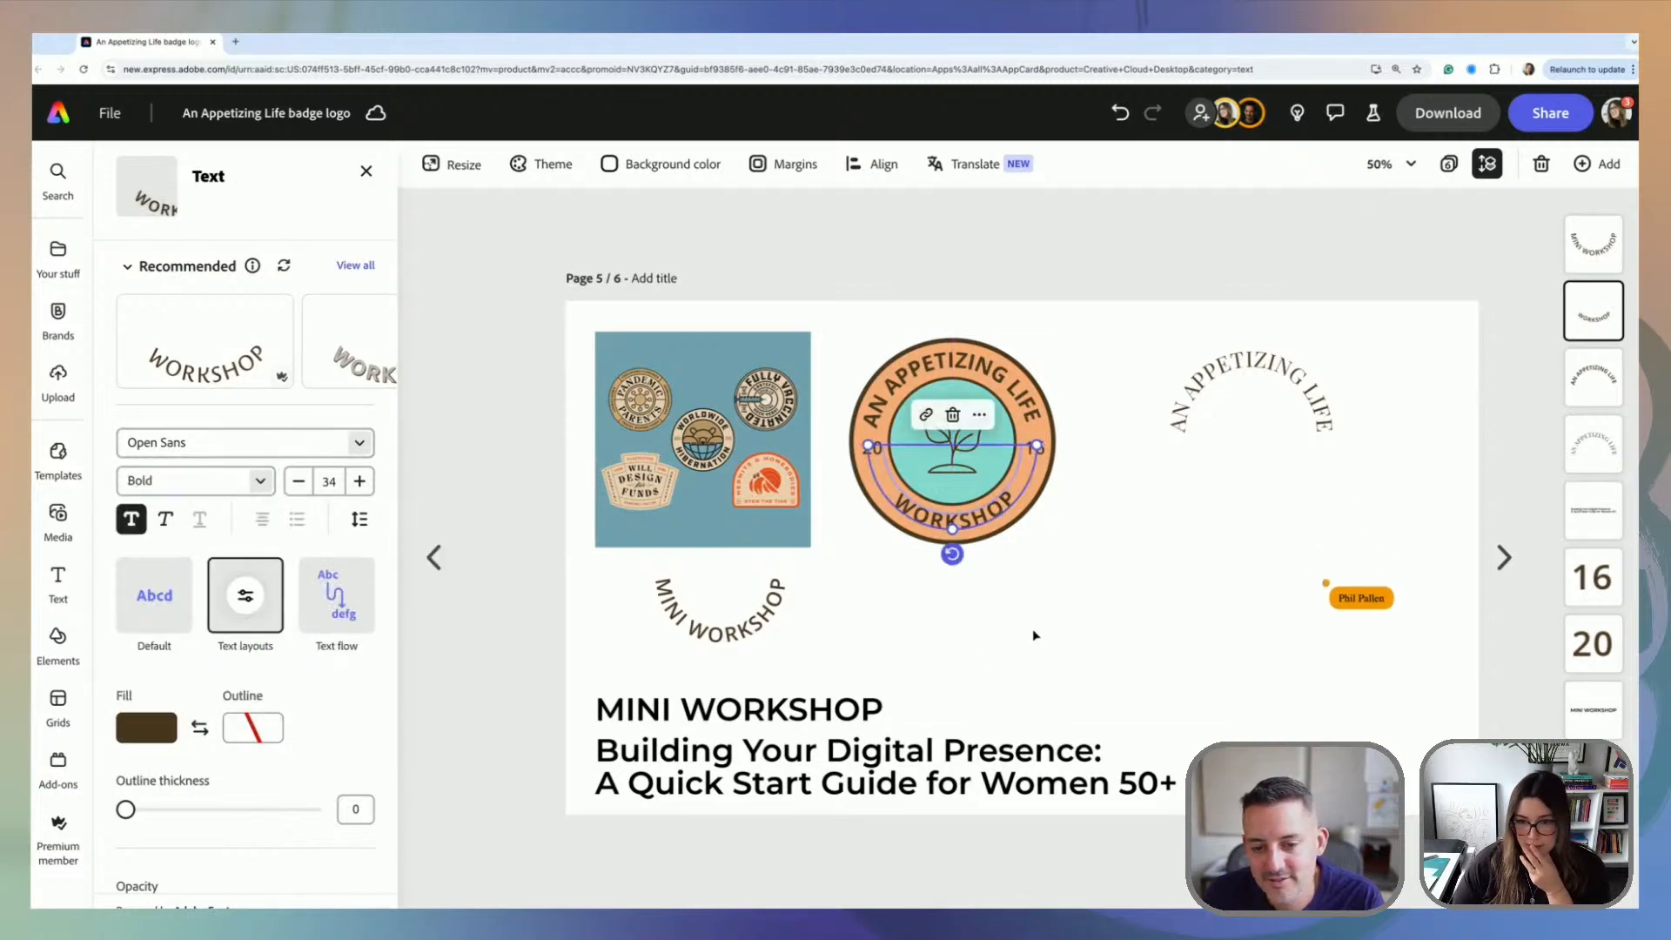
left_click(1007, 542)
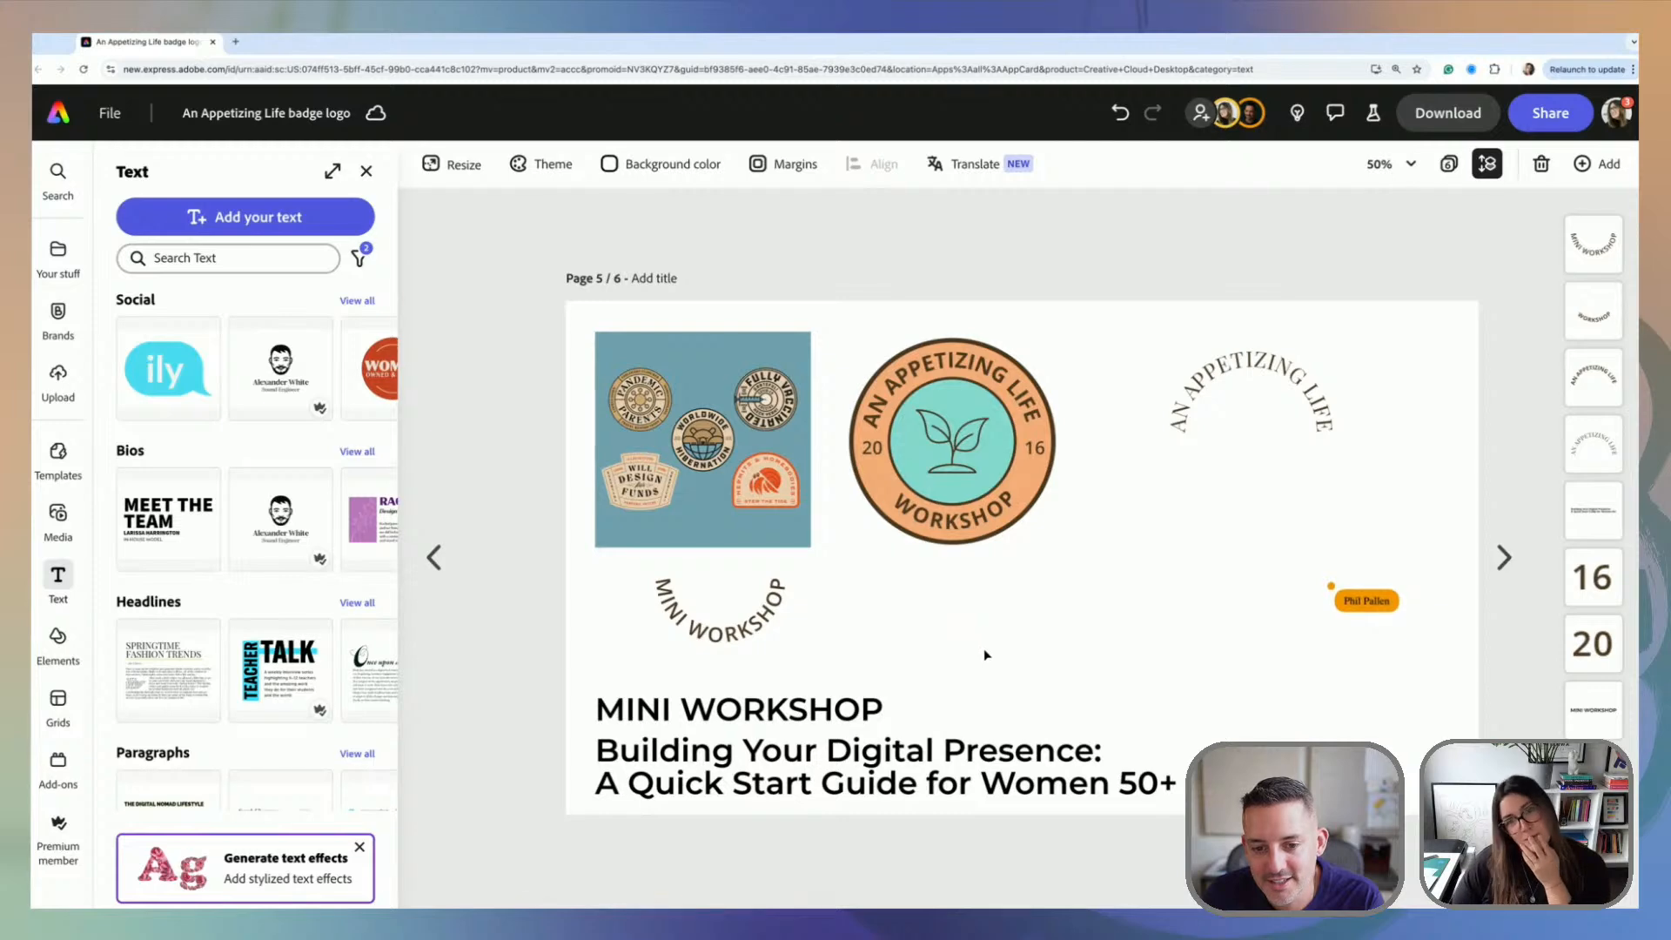
Step: Change the fill of the badge's arched AN APPETIZING LIFE text to near-white #FCFCFC
left_click(985, 378)
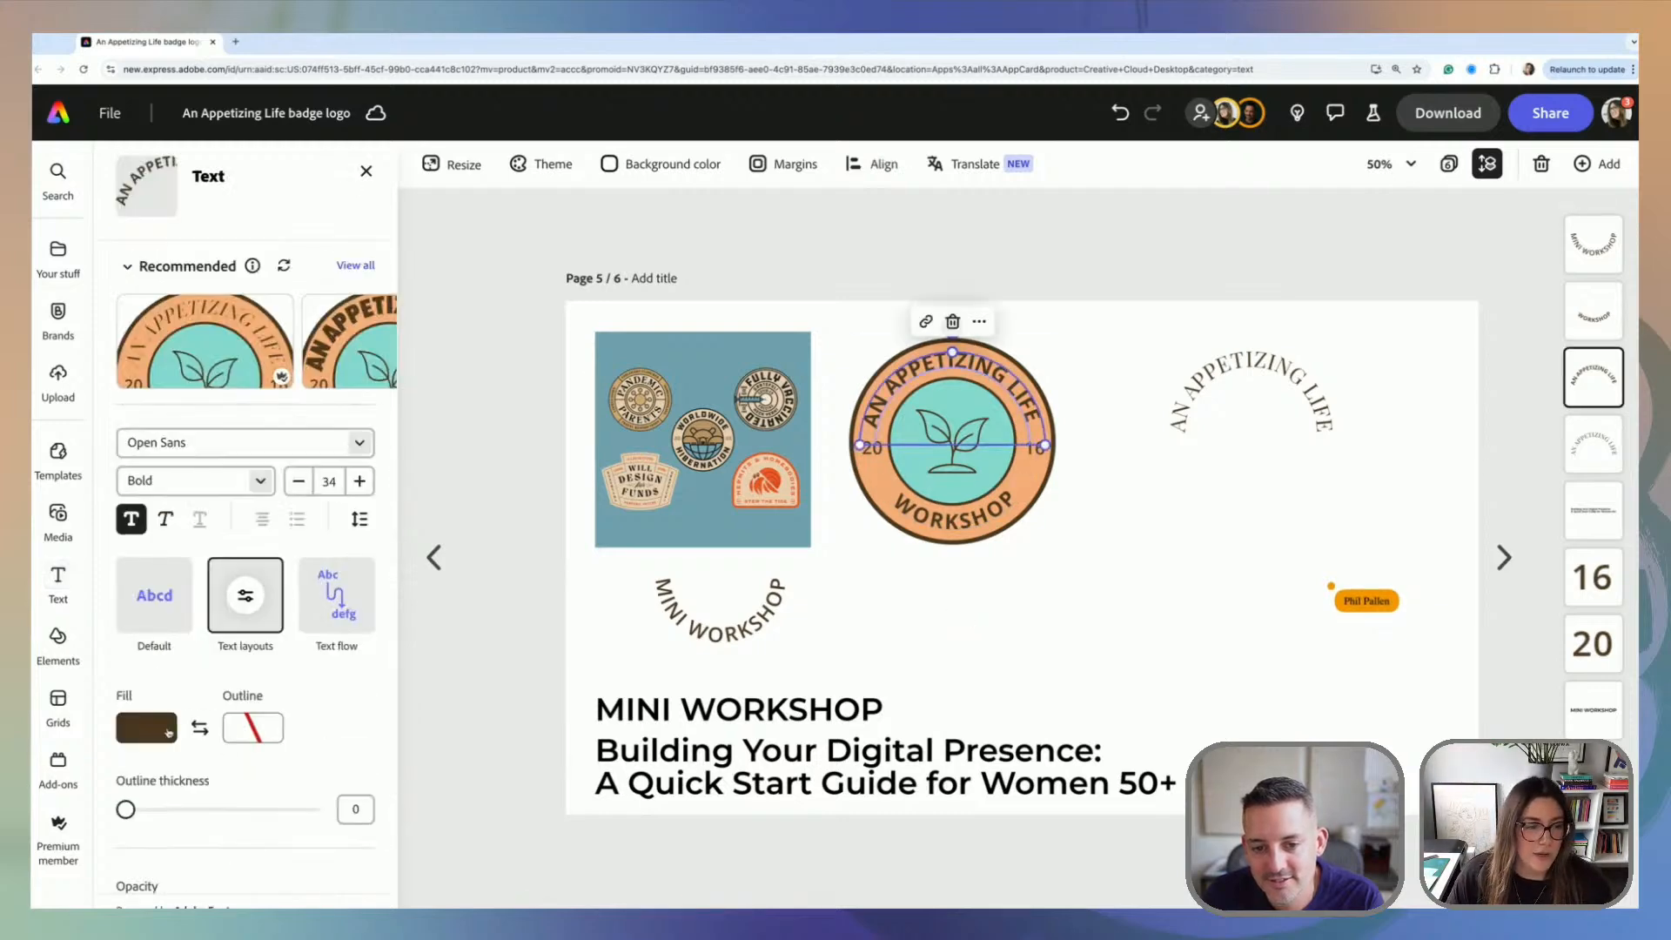
left_click(171, 723)
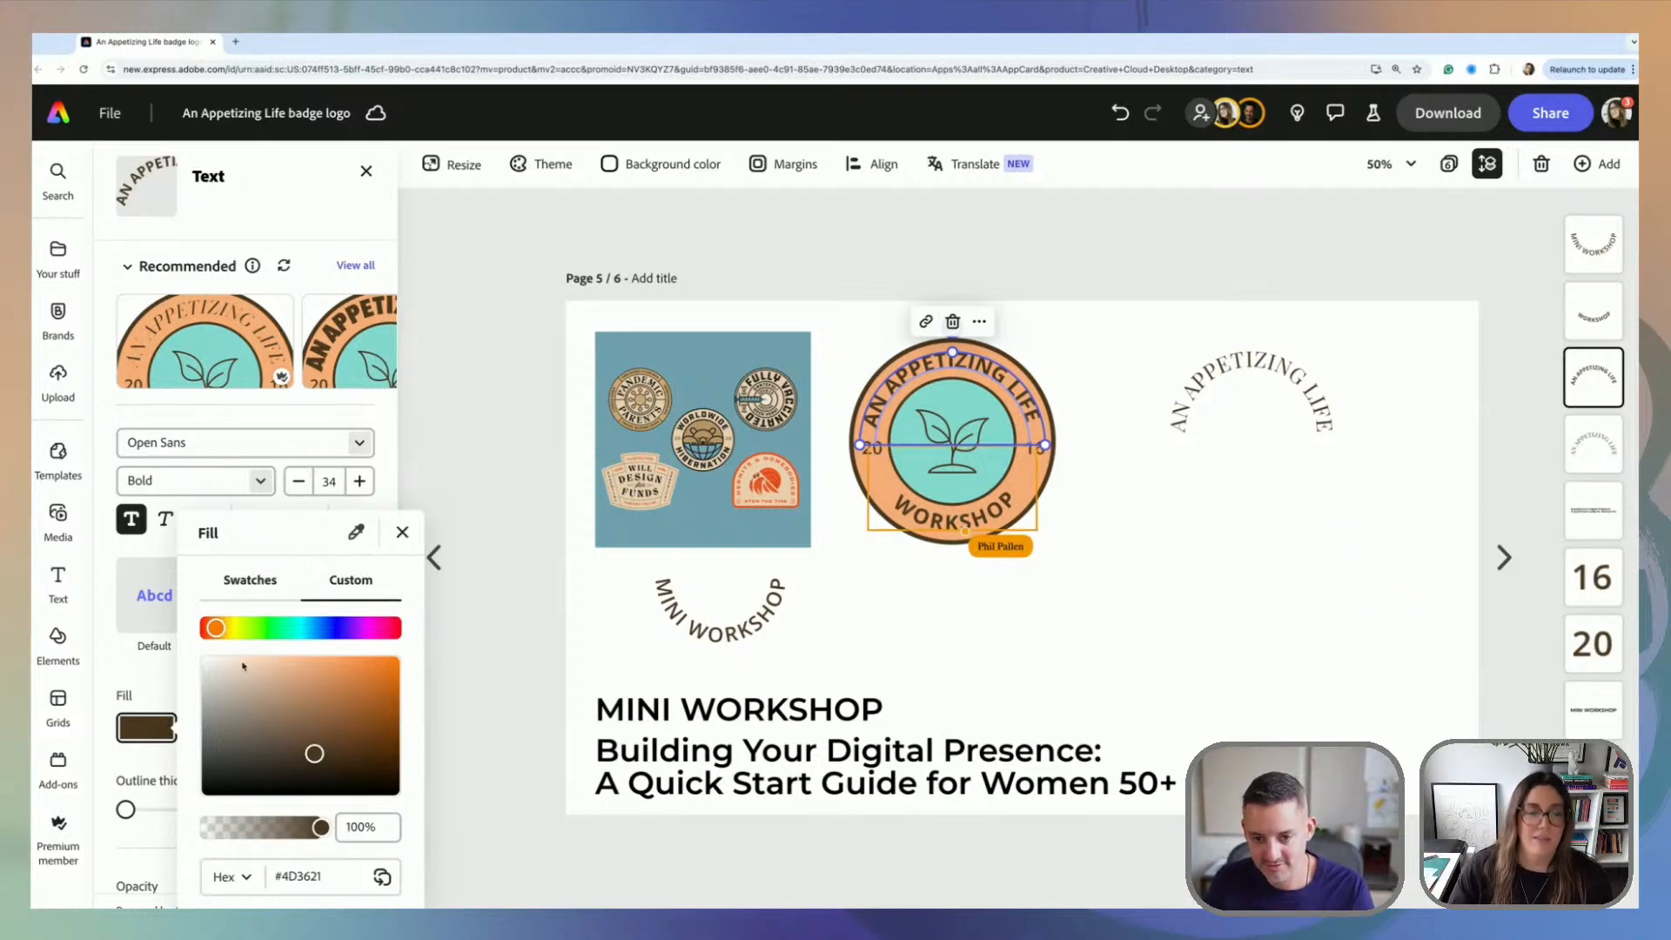
left_click_drag(233, 675, 195, 650)
left_click(949, 675)
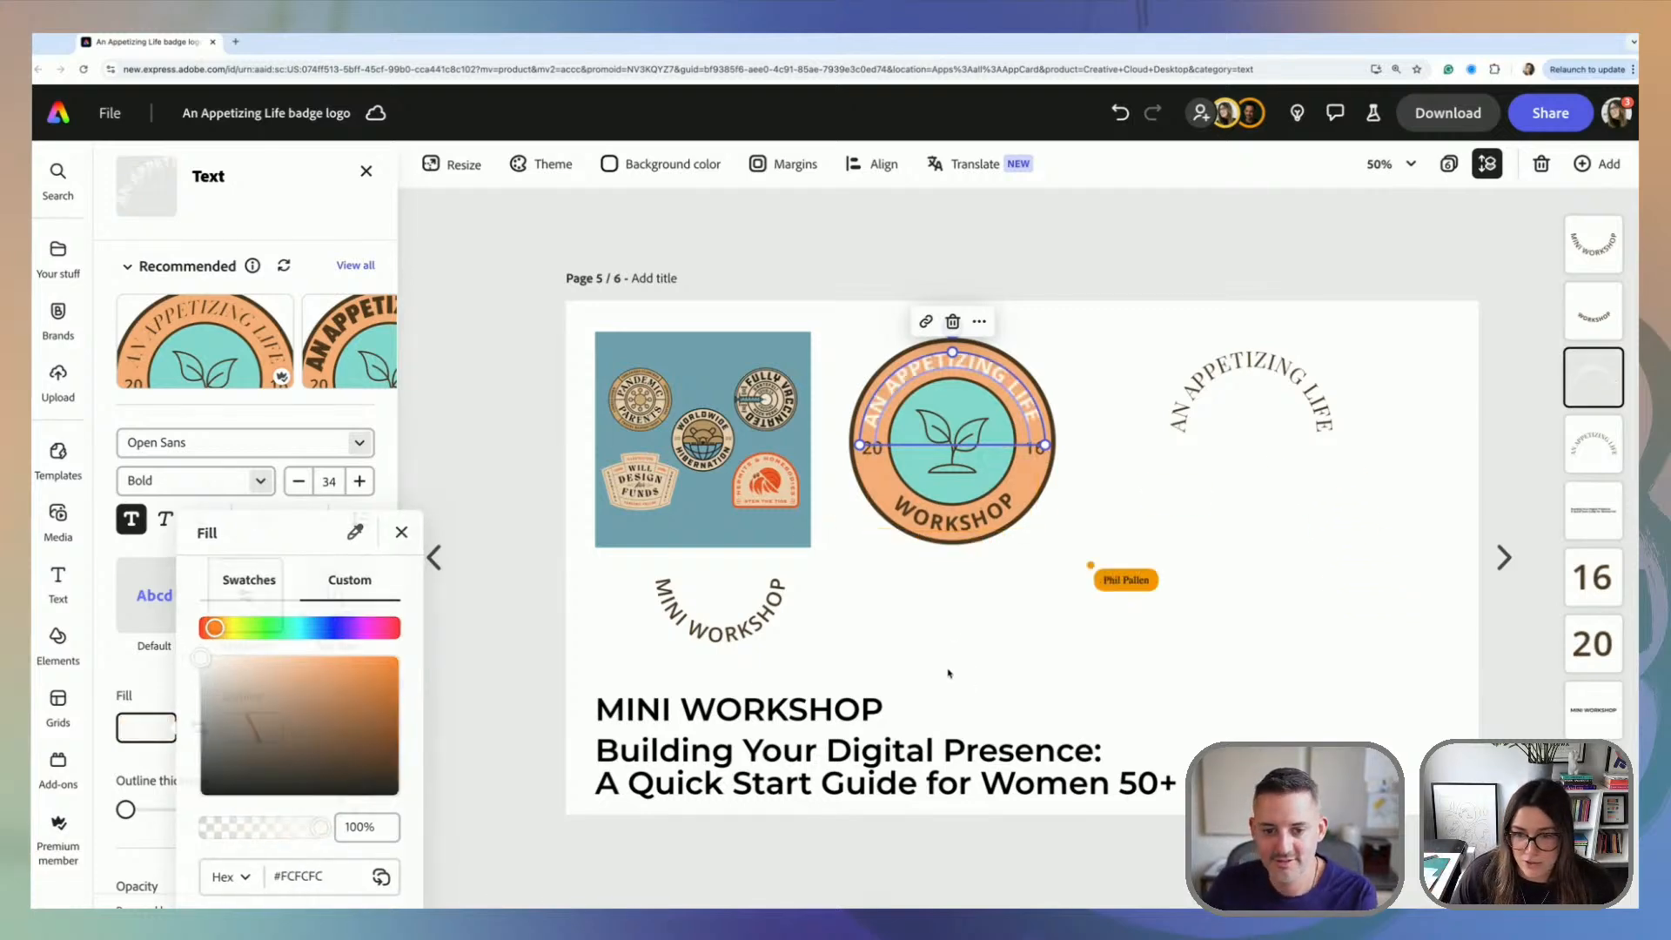
Step: Change the fill of the badge's bowed WORKSHOP text from brown to white and deselect it
left_click(978, 528)
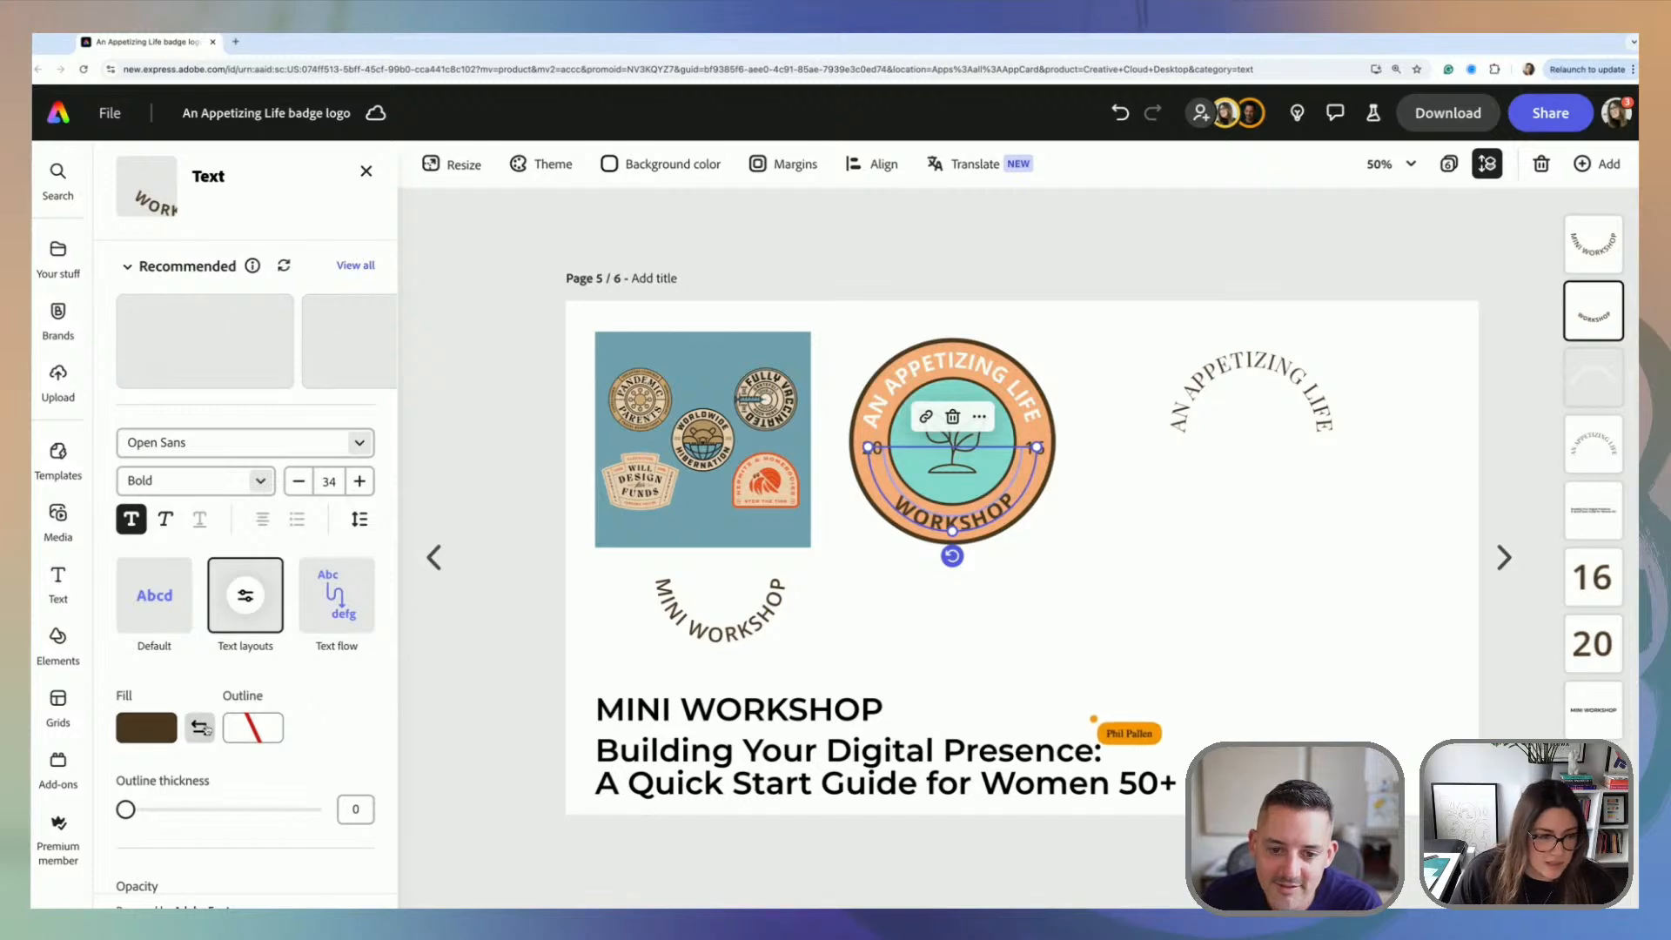
left_click(140, 741)
left_click_drag(218, 675, 194, 649)
left_click(1130, 633)
left_click(1133, 635)
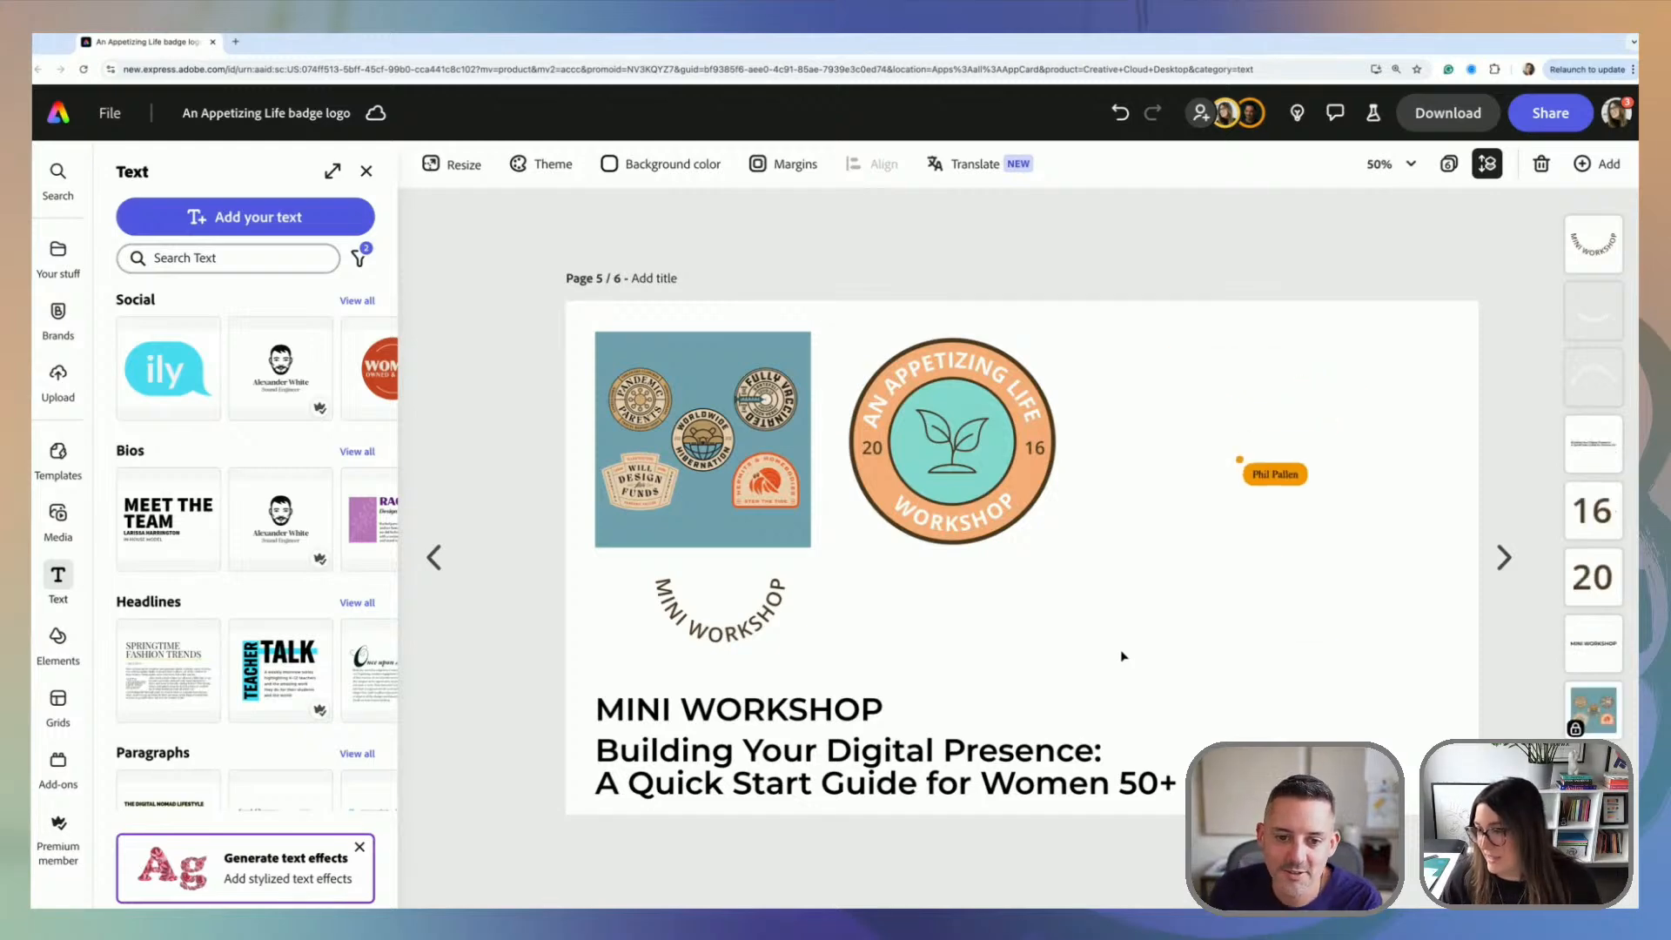
Step: Select the sprout icon in the center of the badge
left_click(961, 462)
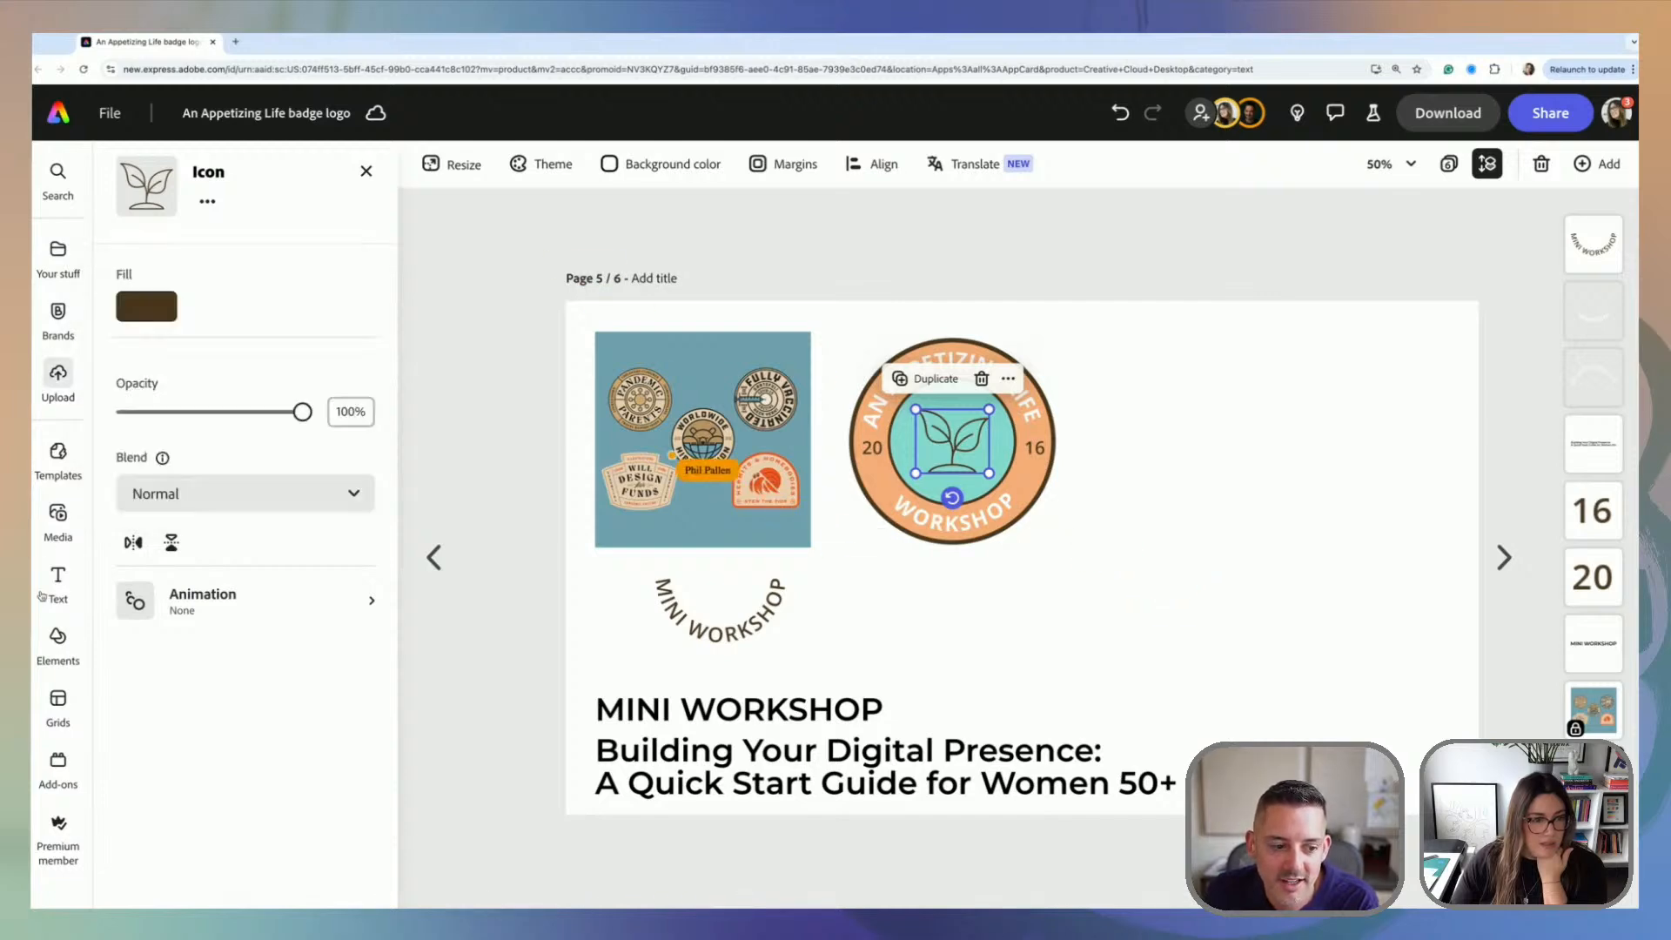
Step: Search the icon elements for "cooking class"
left_click(49, 648)
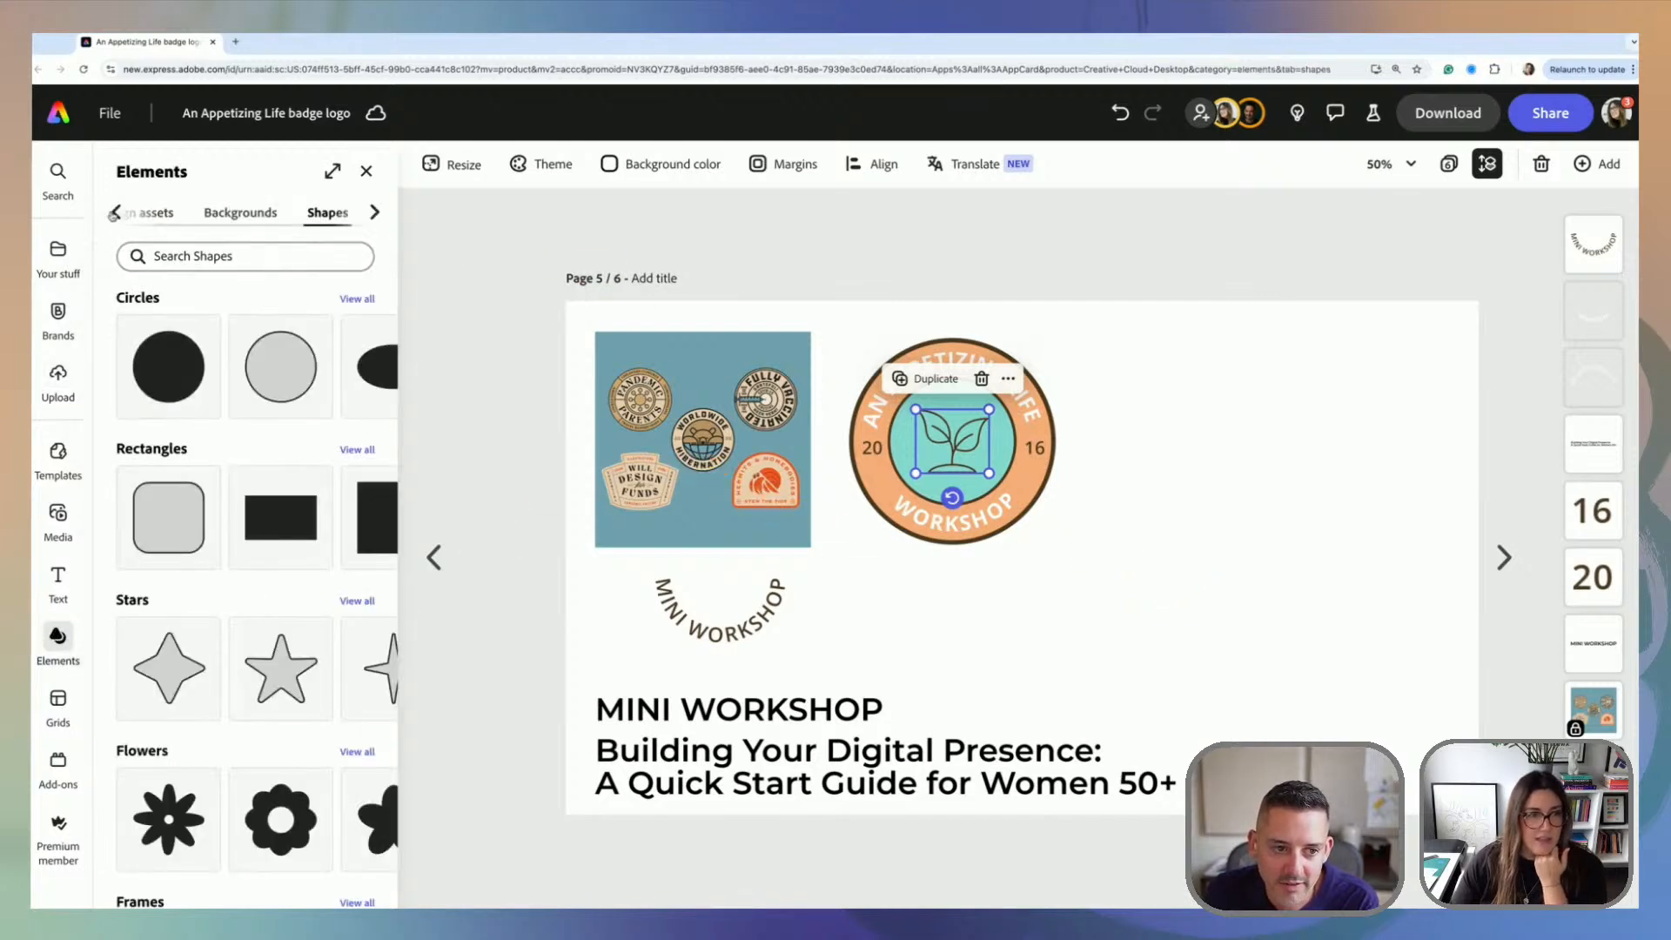
left_click(117, 213)
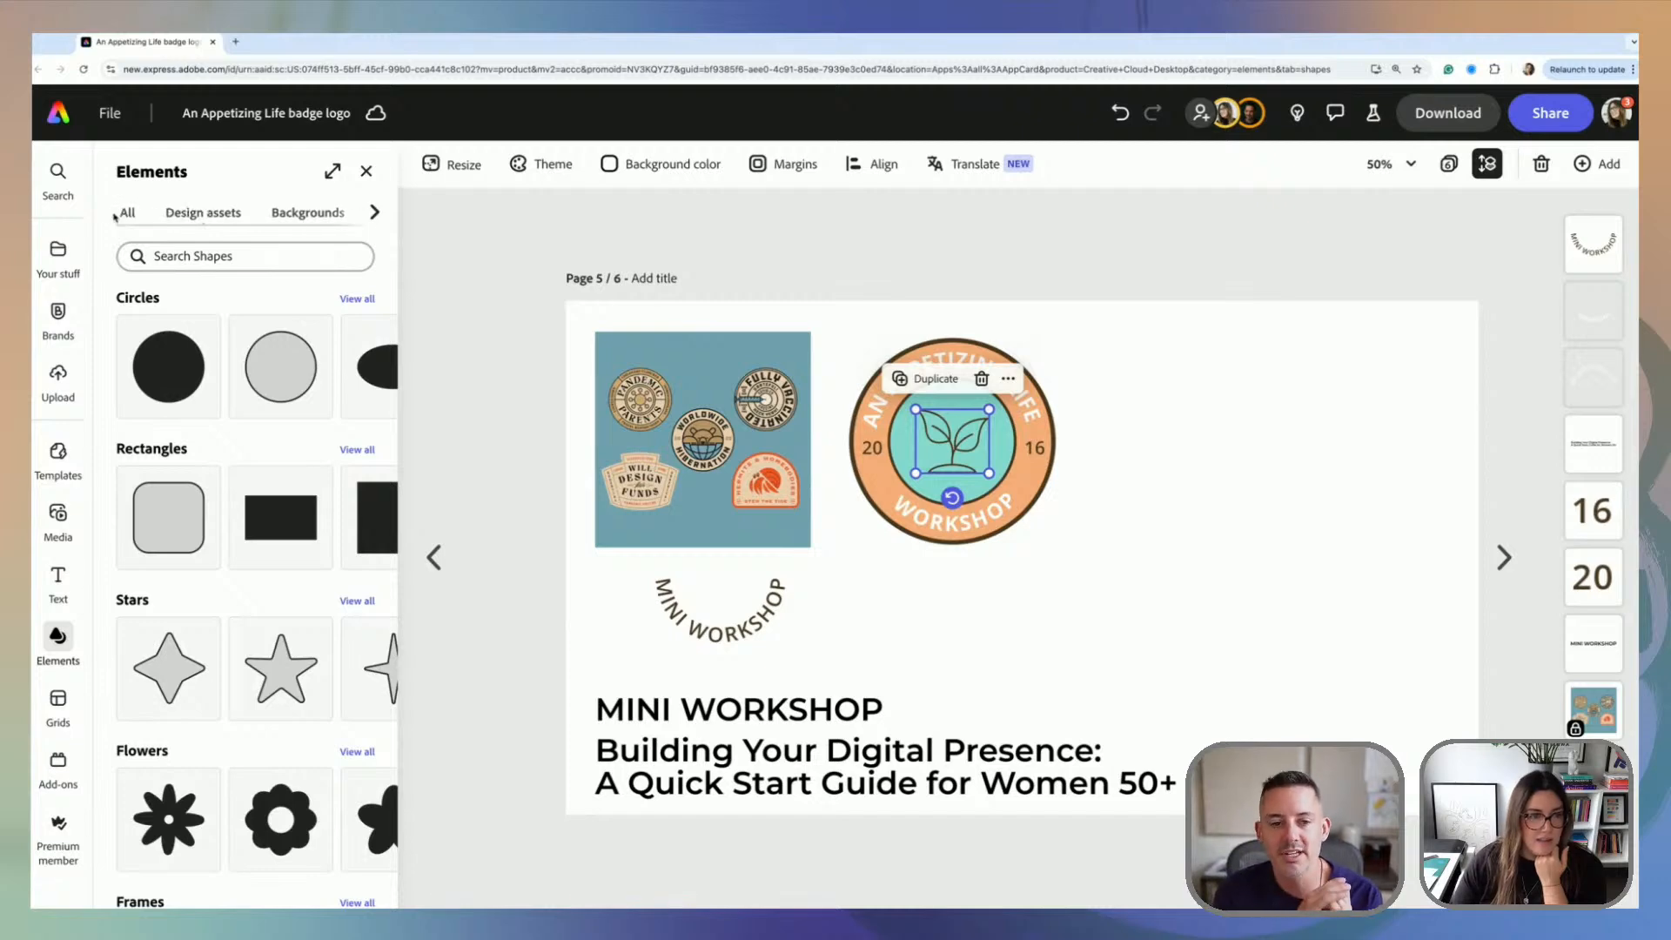
left_click(375, 212)
left_click(376, 212)
left_click(332, 212)
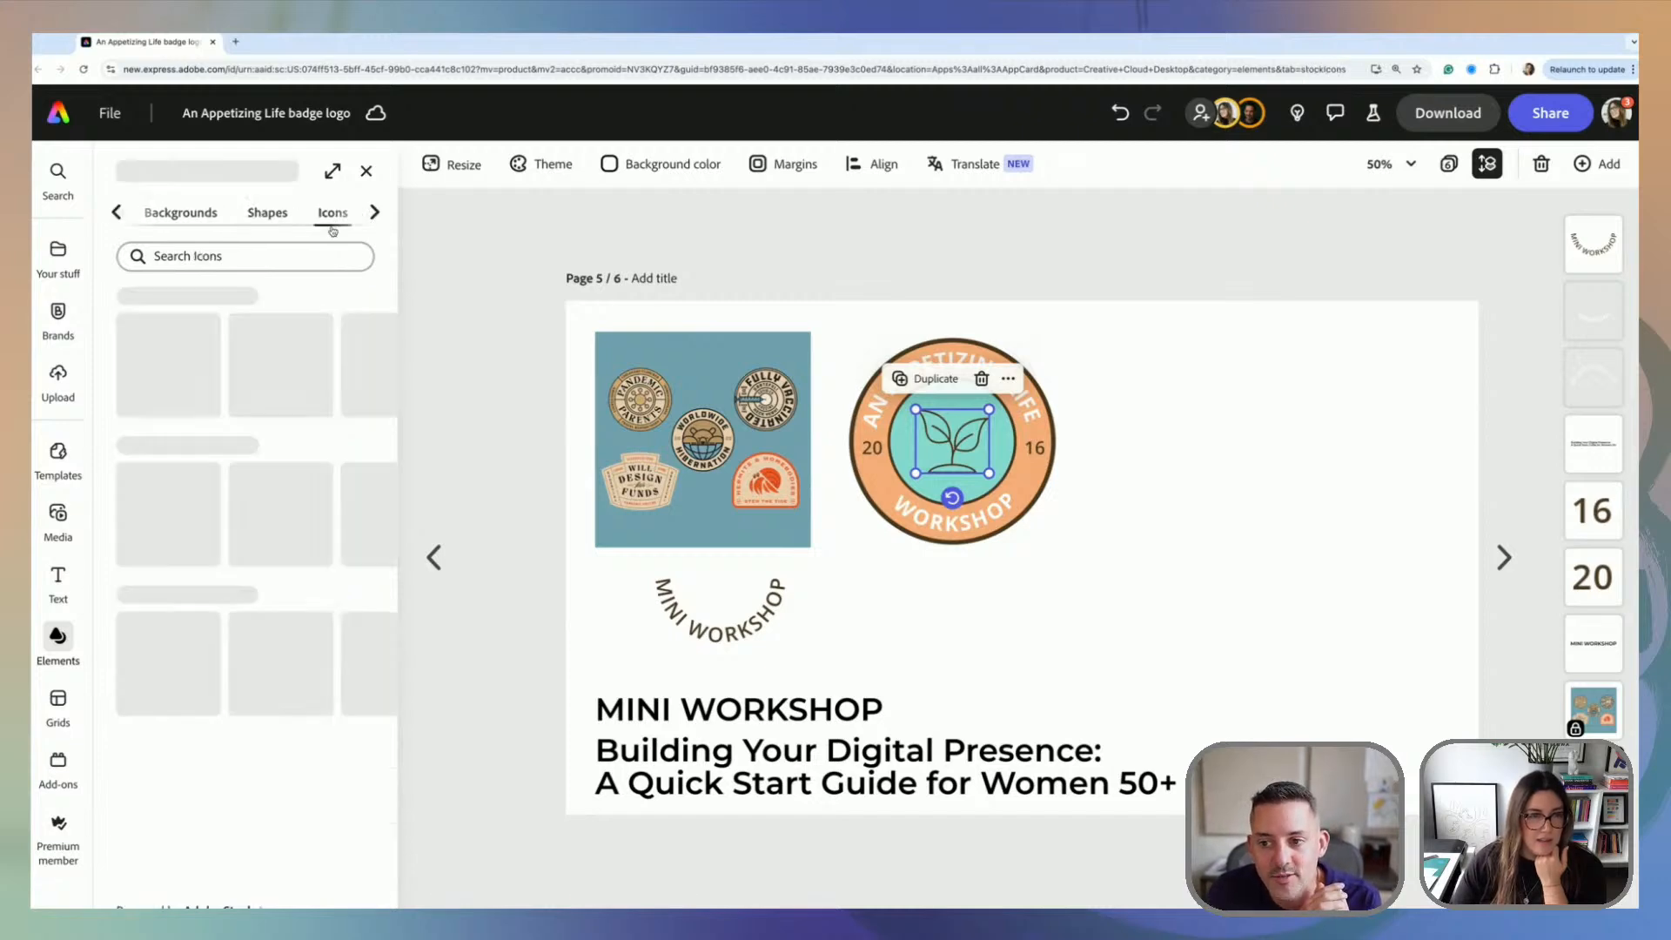
left_click(234, 257)
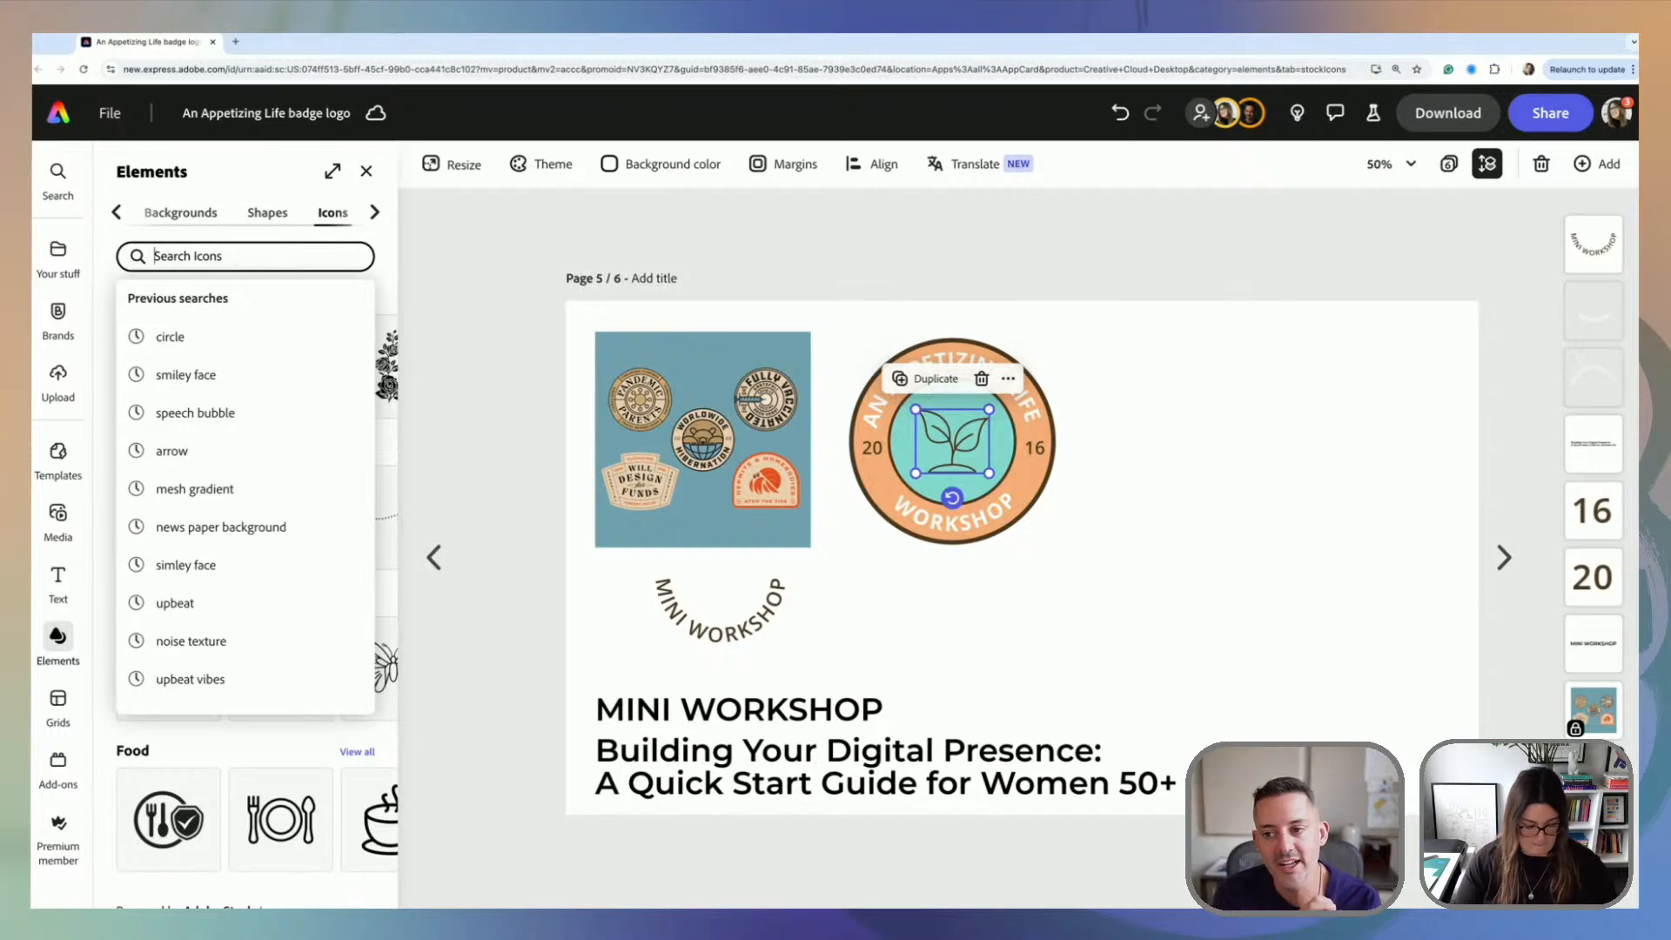
type("cooking")
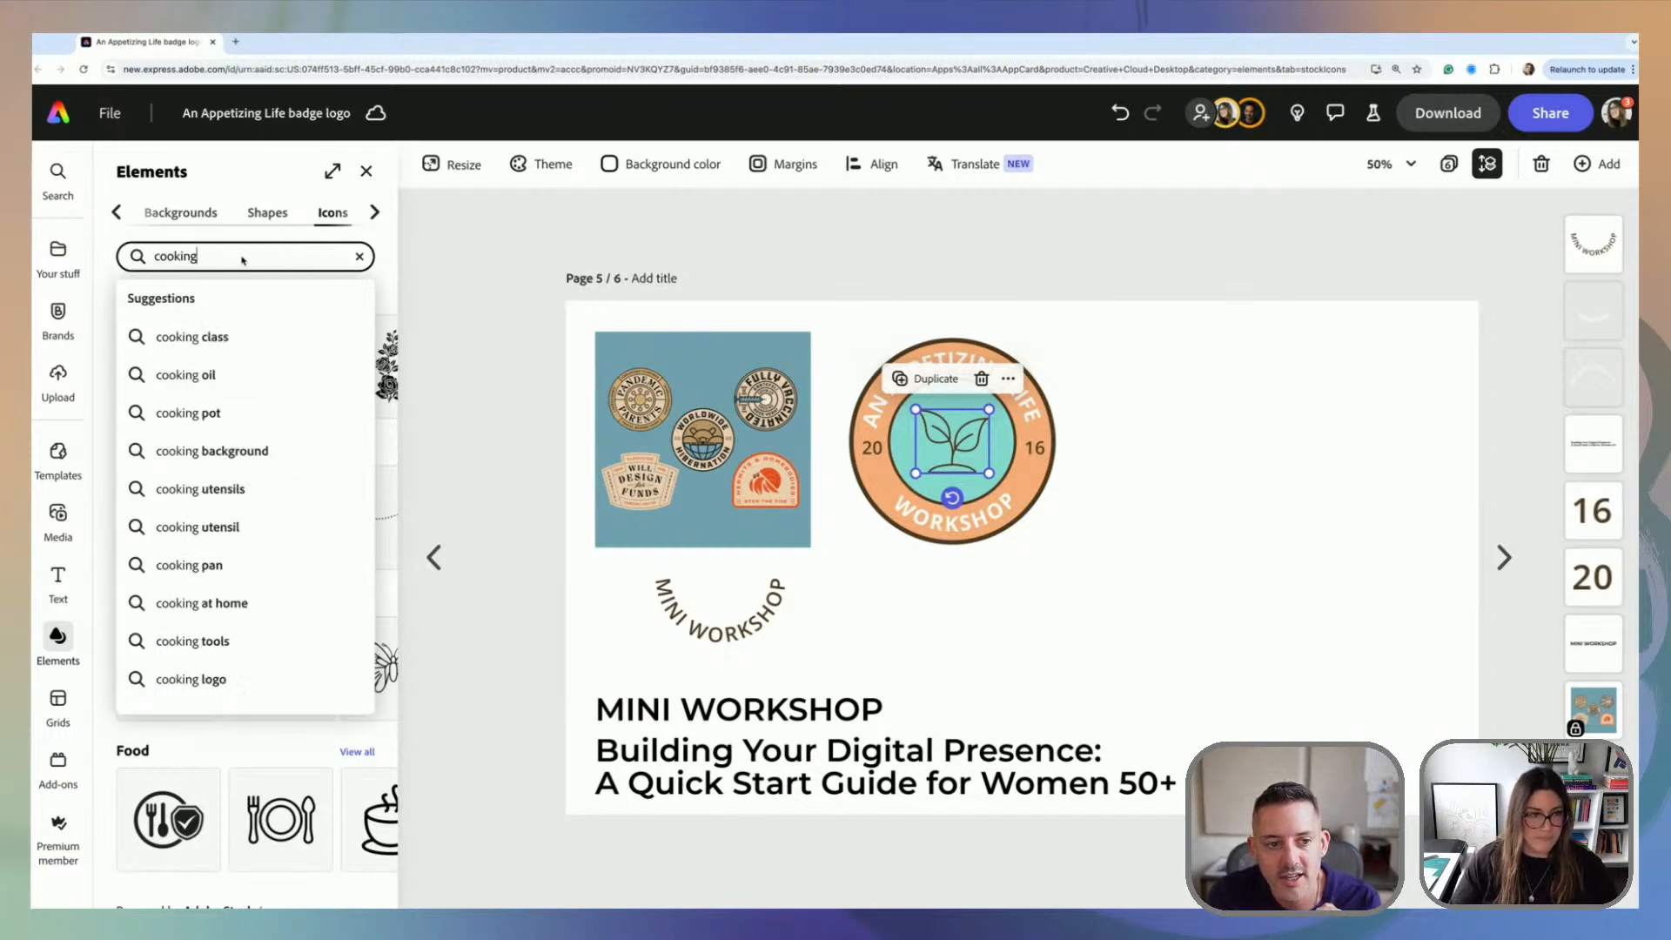
left_click(238, 338)
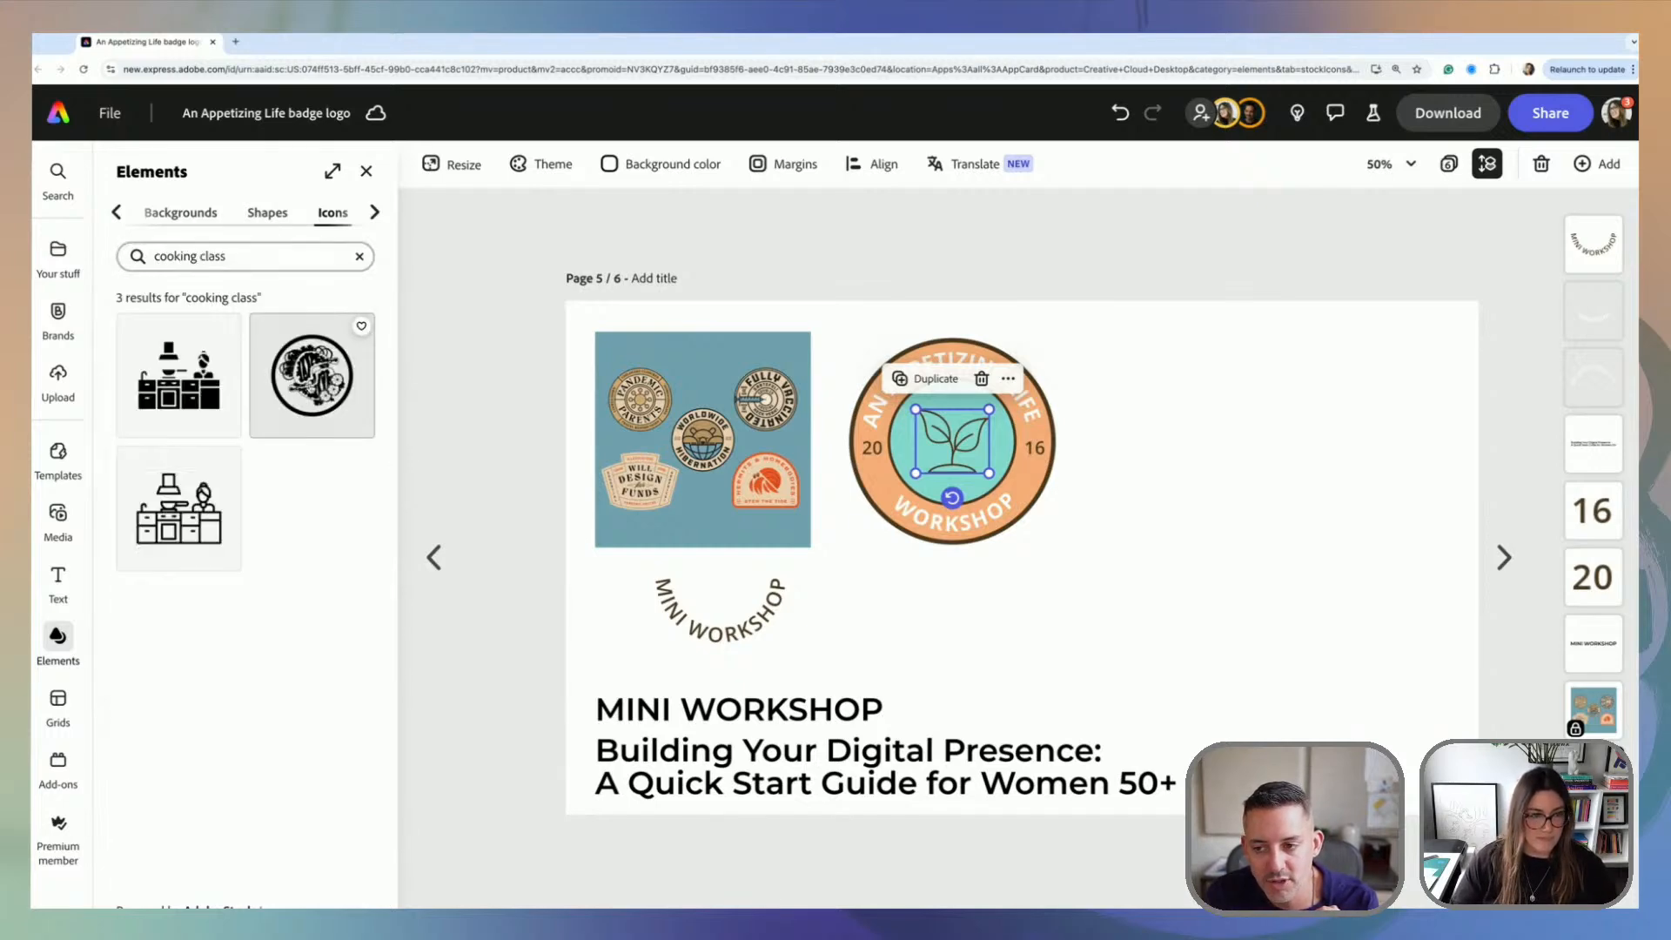
Step: Add the outlined kitchen icon with a cook to the page and place it in the empty area beside the badge
left_click(279, 260)
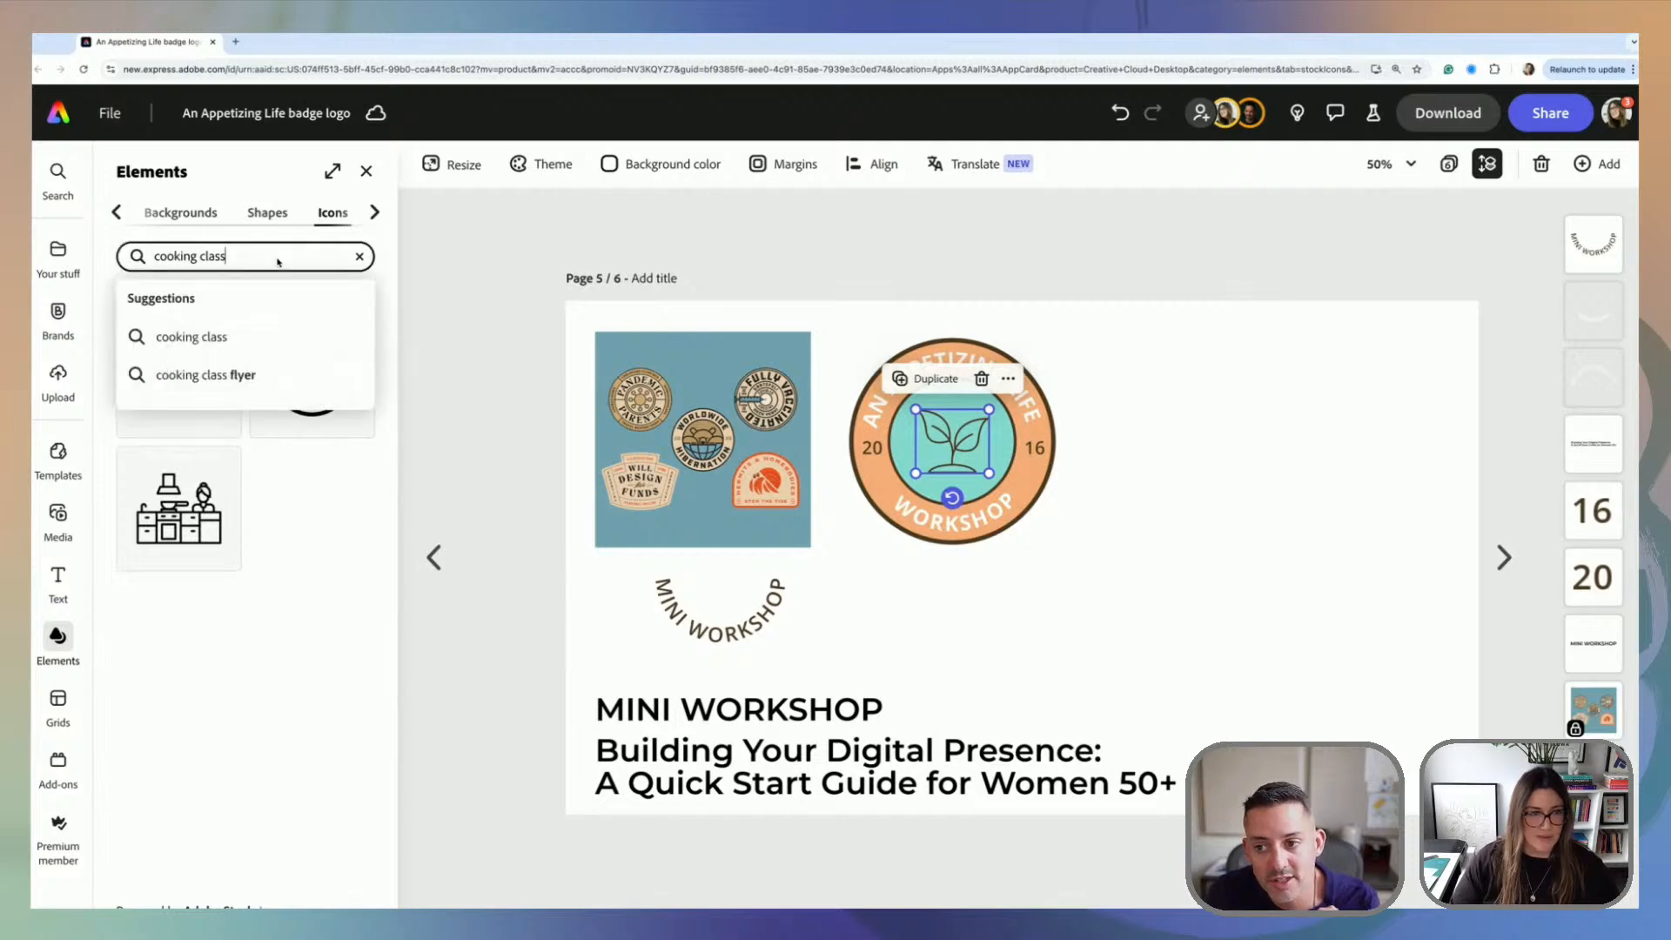
left_click(178, 534)
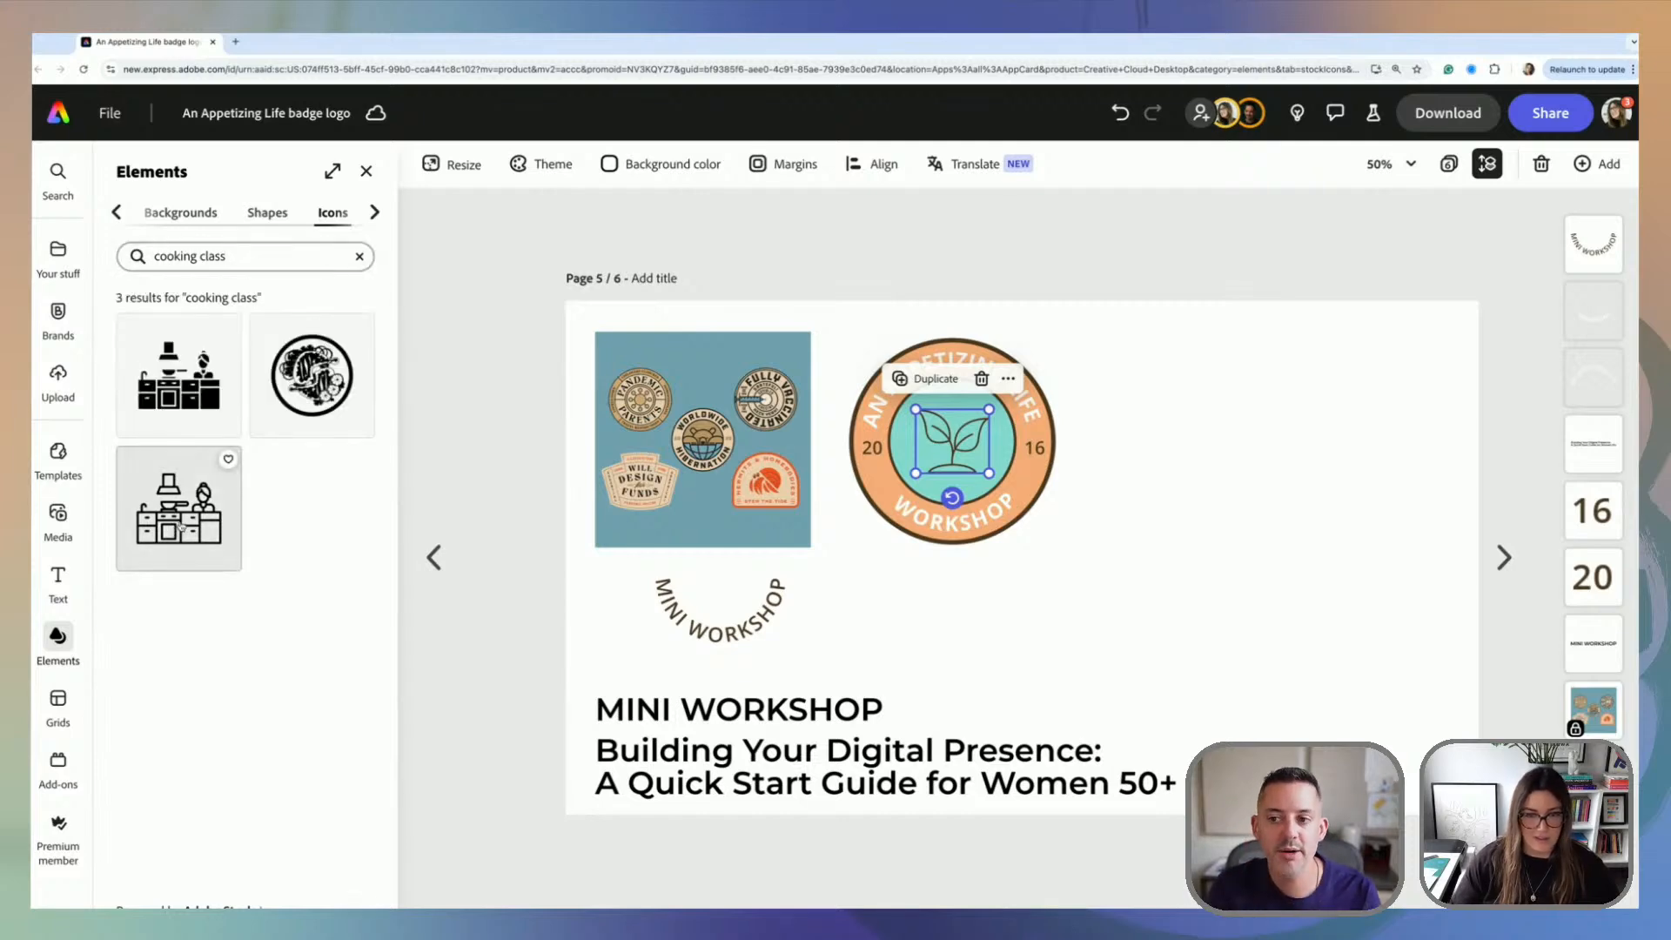
left_click(1167, 577)
left_click(179, 518)
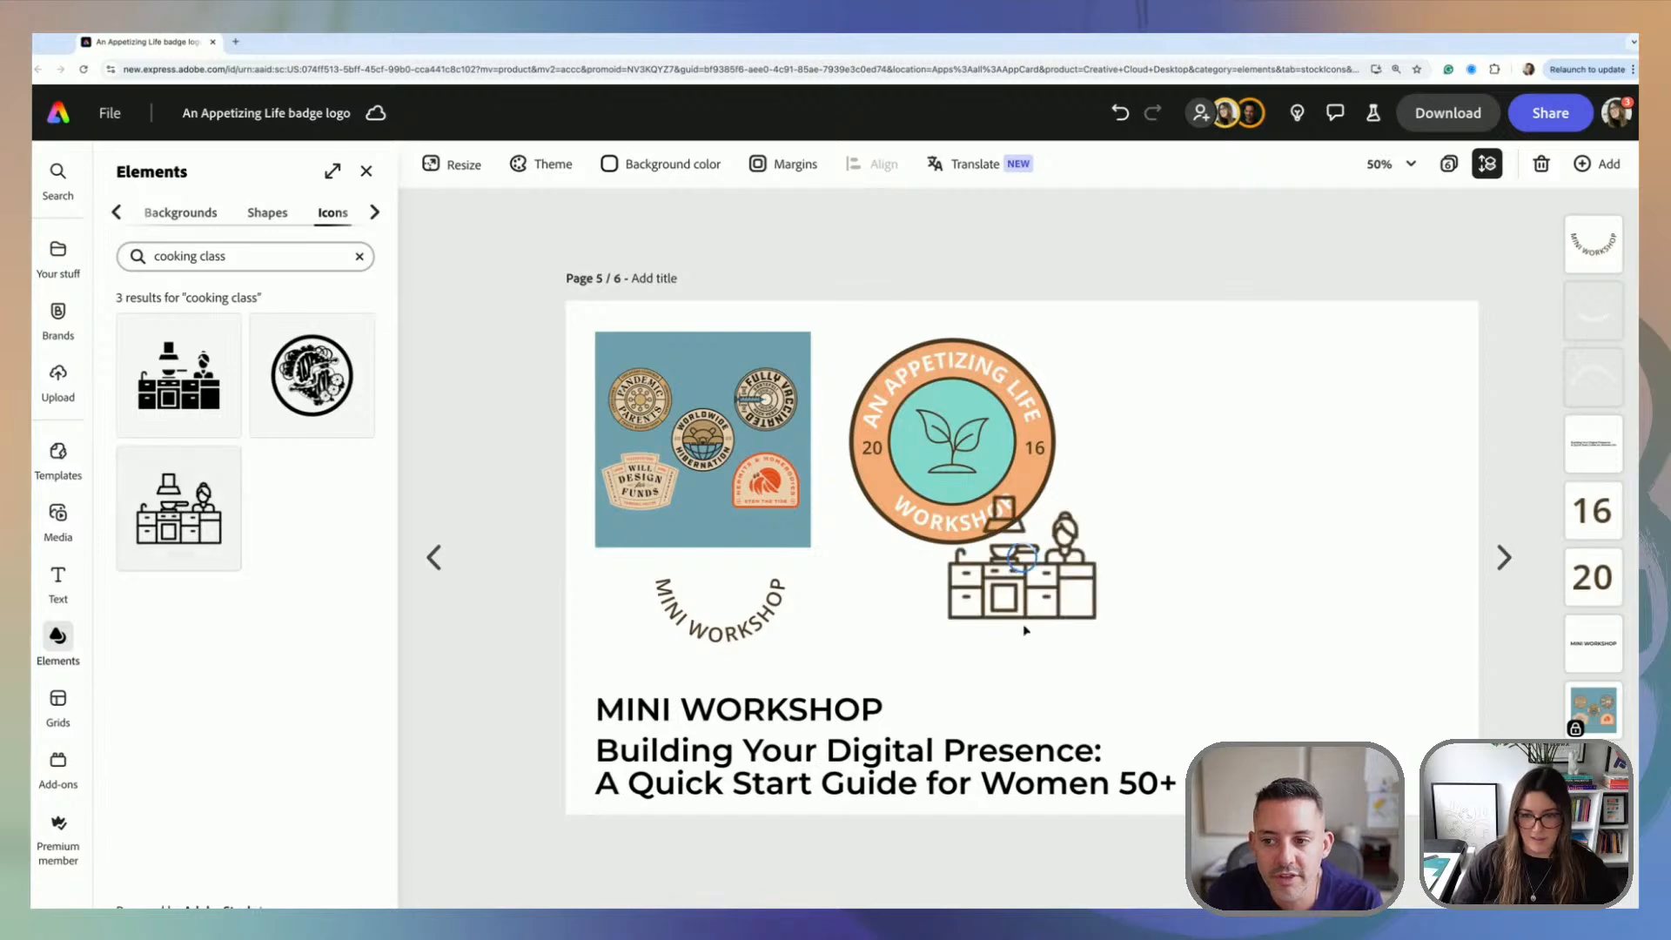
left_click_drag(1025, 630, 1227, 644)
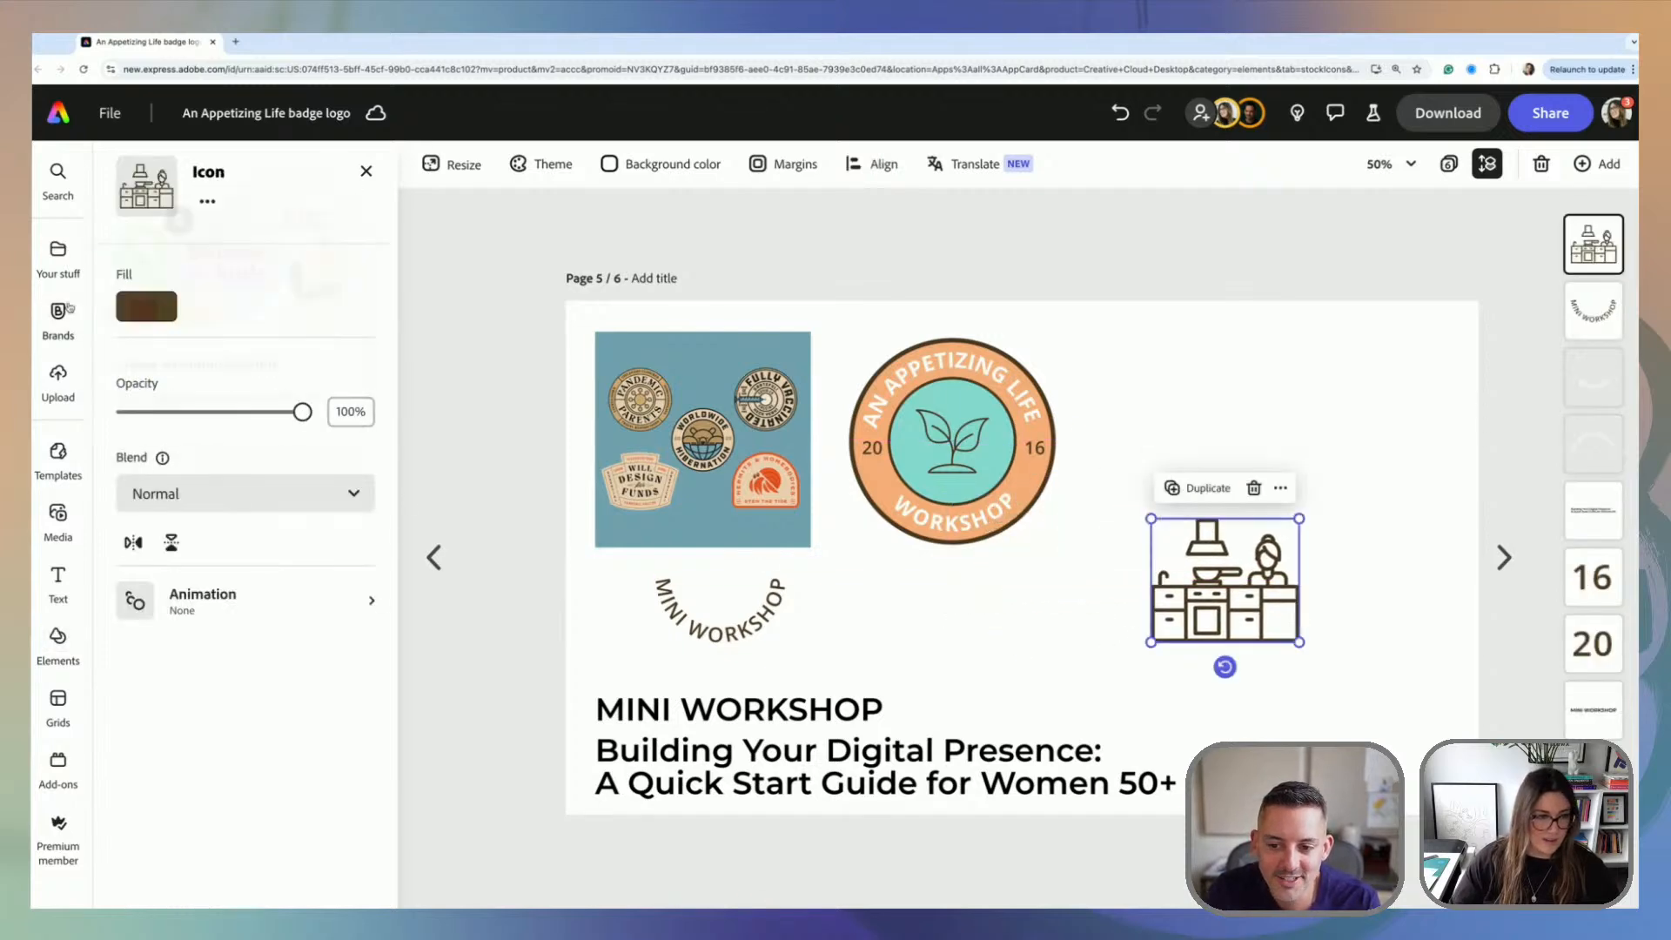
Step: Broaden the icon search to "cooking"
left_click(78, 667)
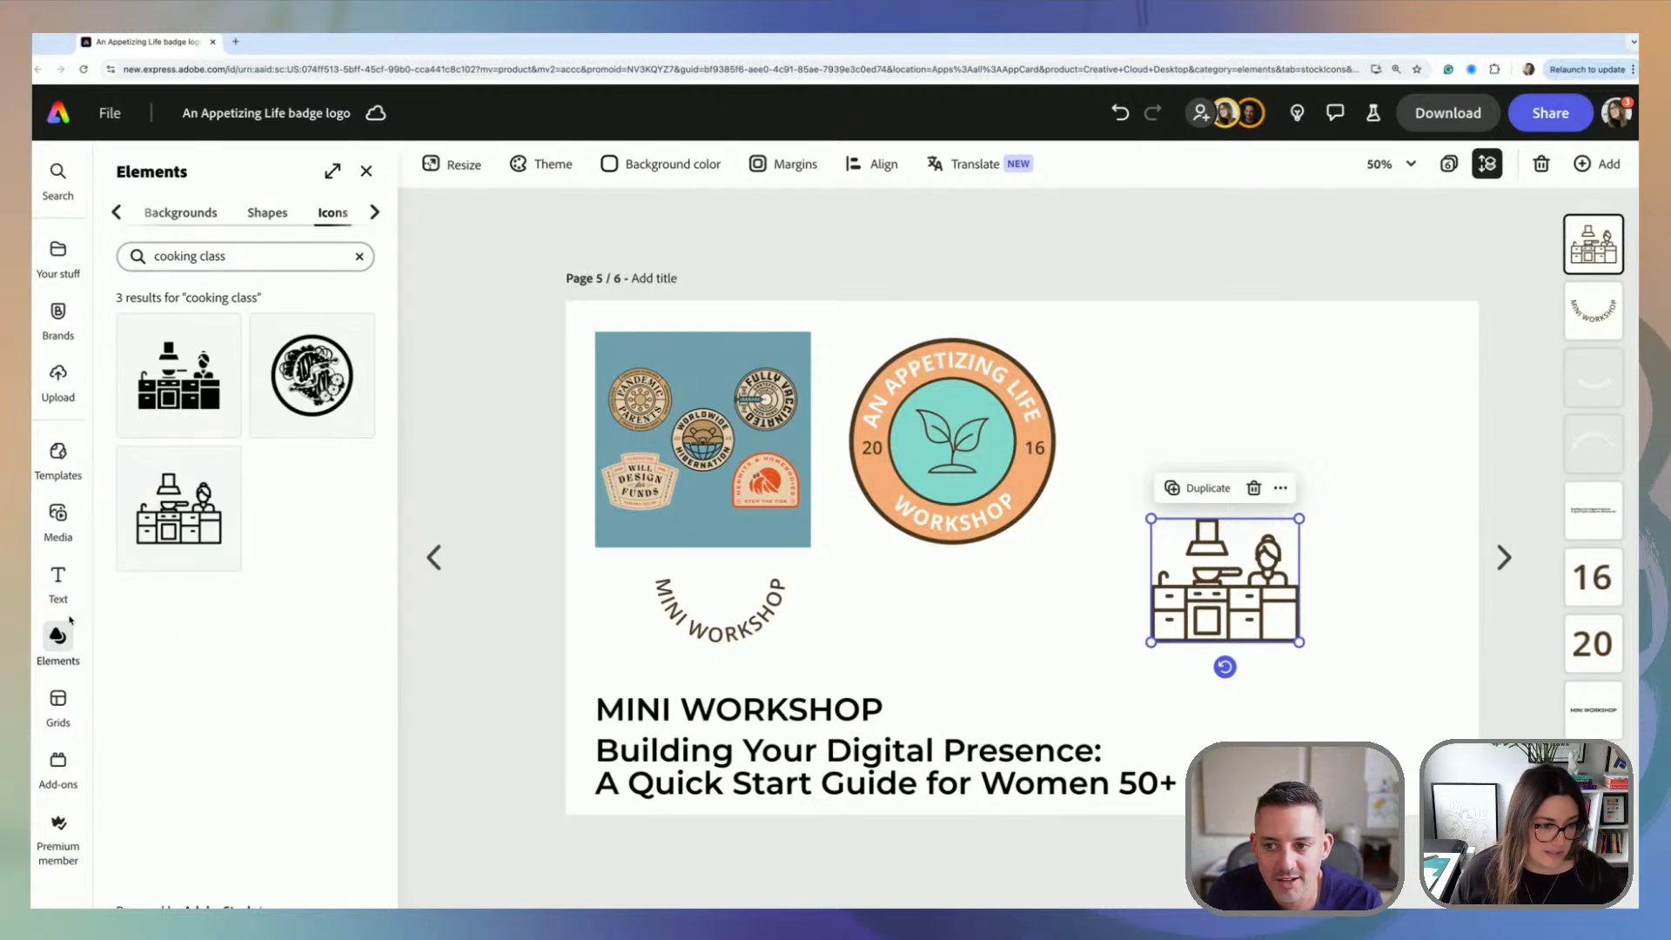
left_click(250, 266)
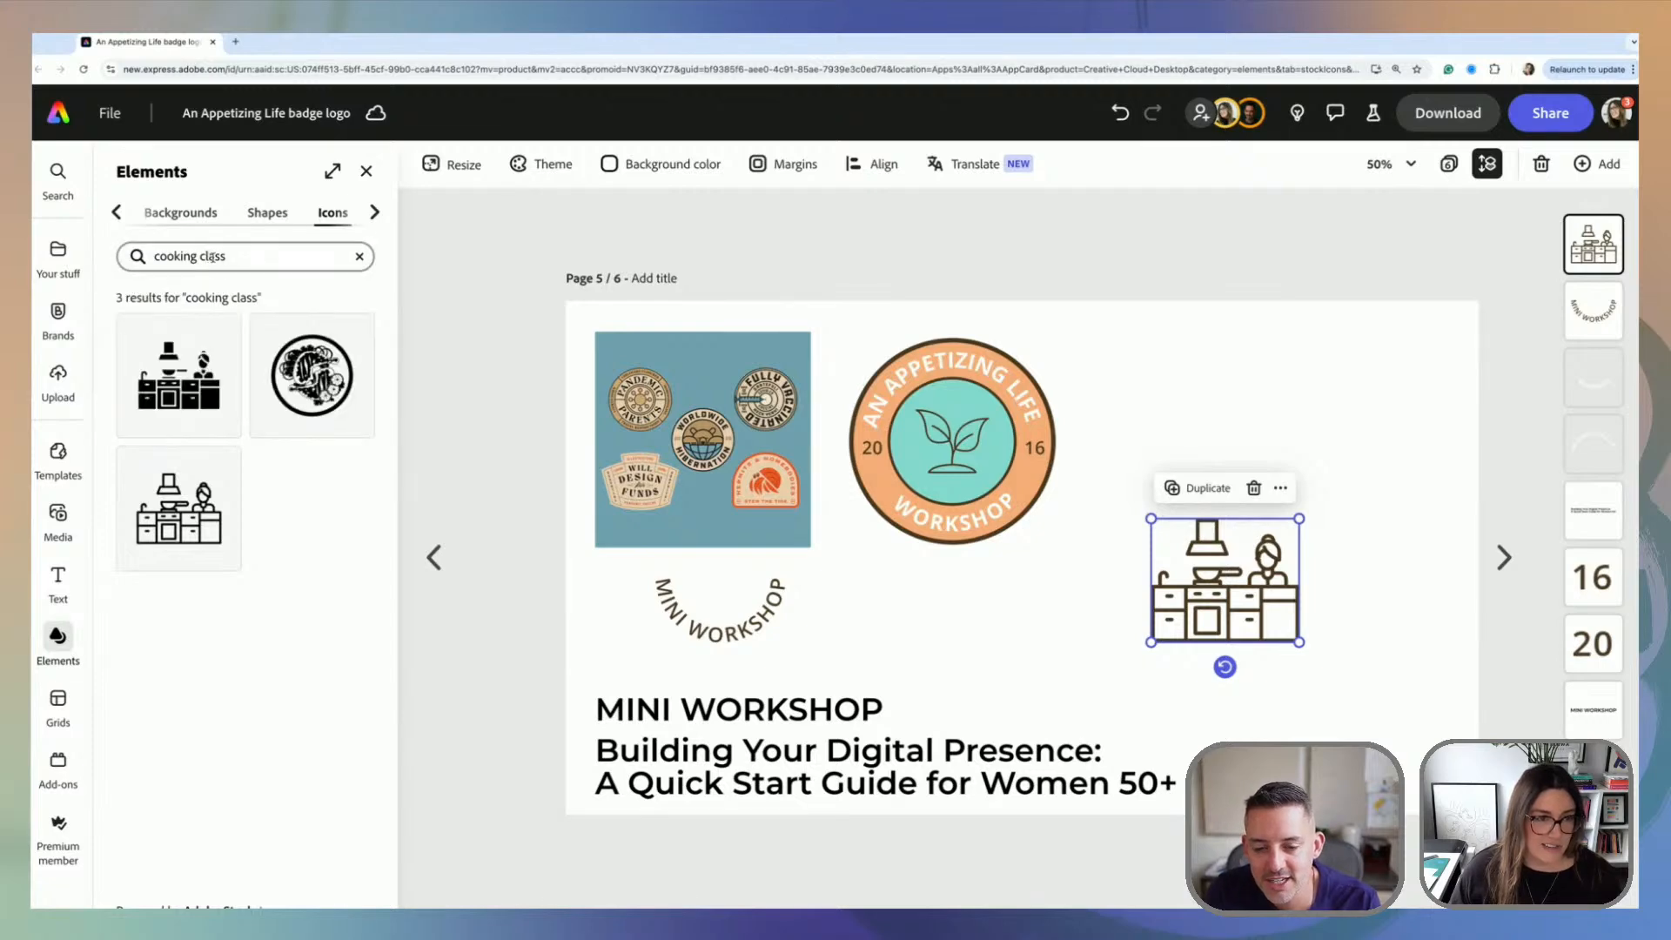
triple_click(212, 257)
left_click(229, 257)
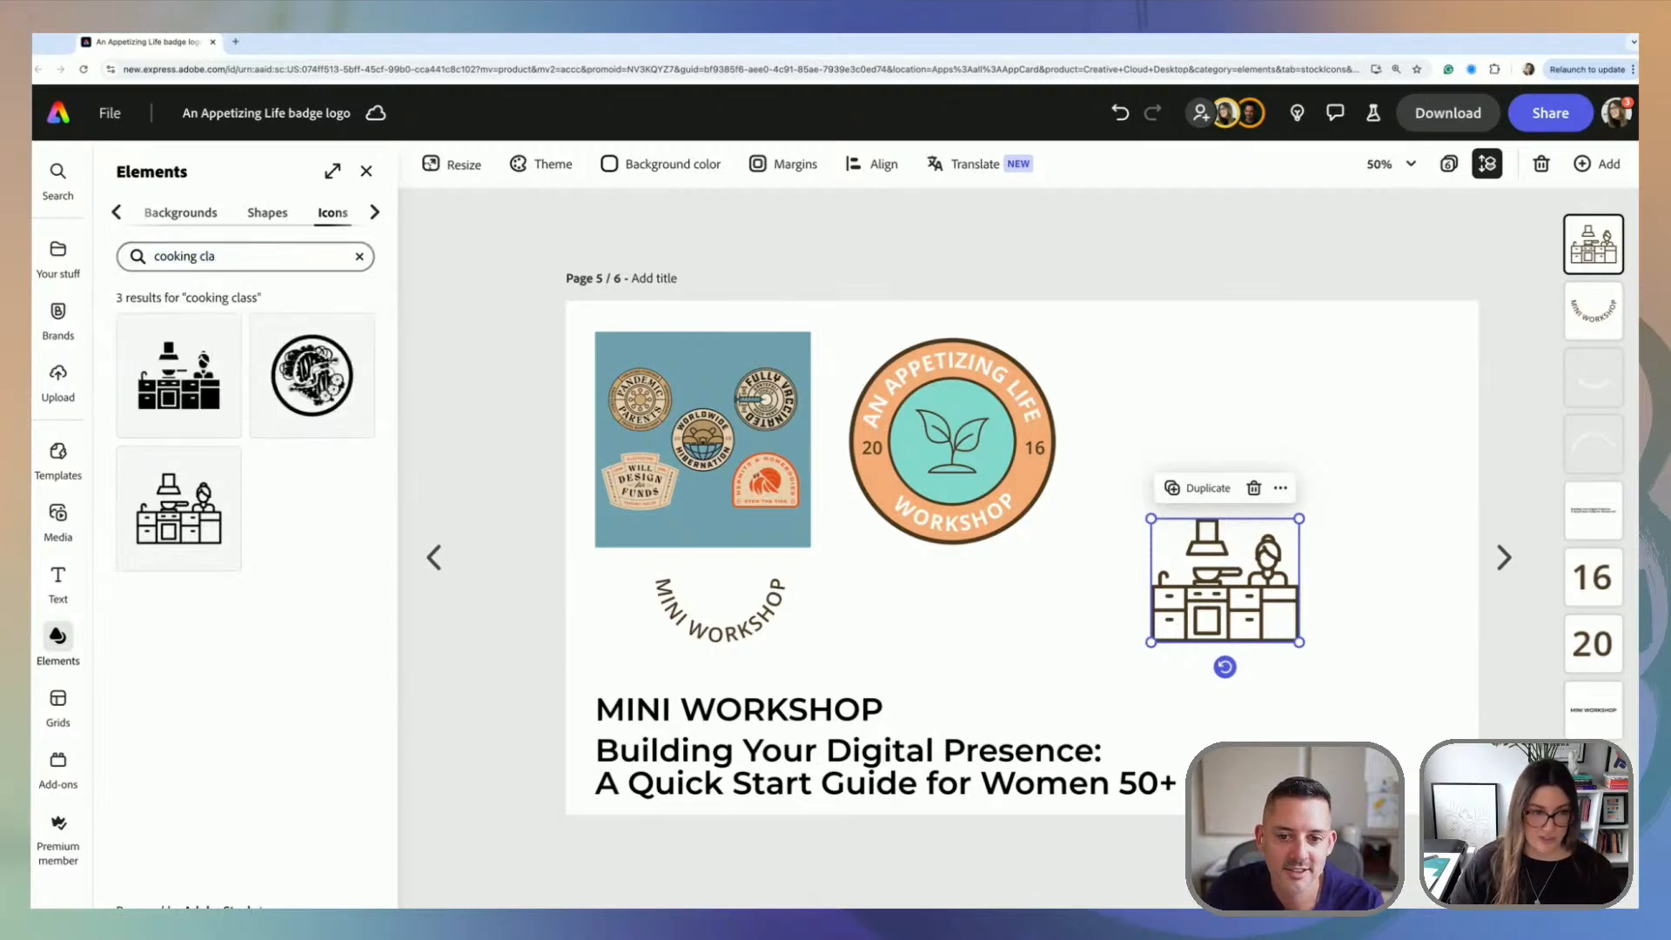
key("Return")
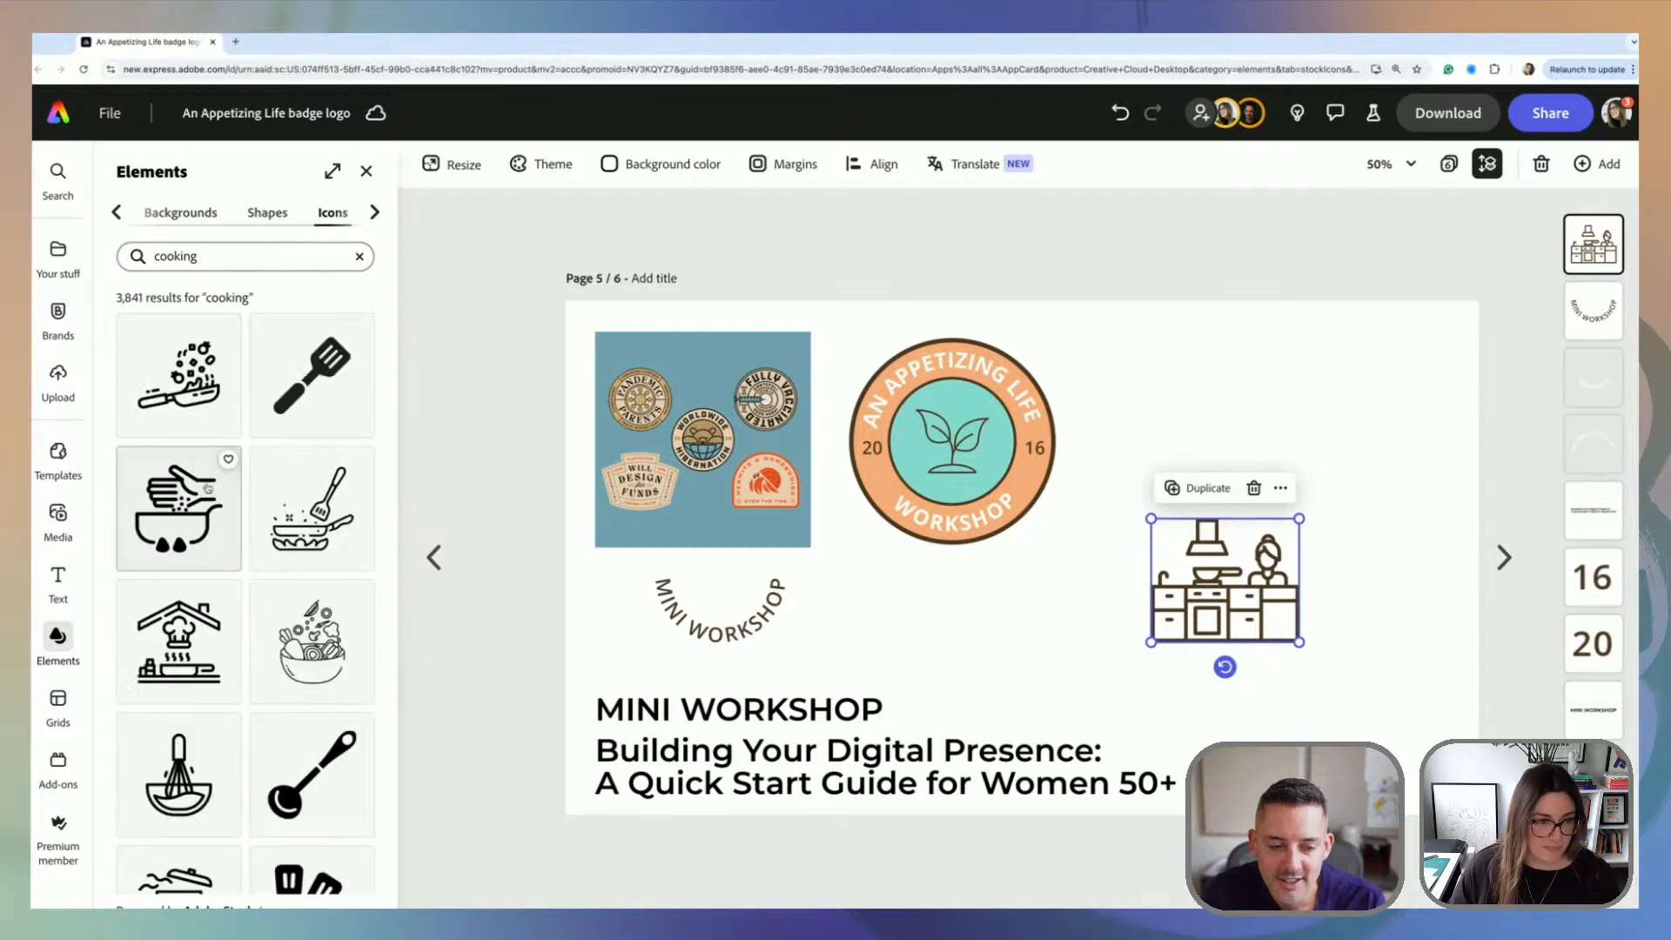
Step: Add the hands-over-bowl and whisk-in-bowl icons and place them side by side above the kitchen icon
scroll(210, 498, "down", 1)
scroll(211, 498, "down", 1)
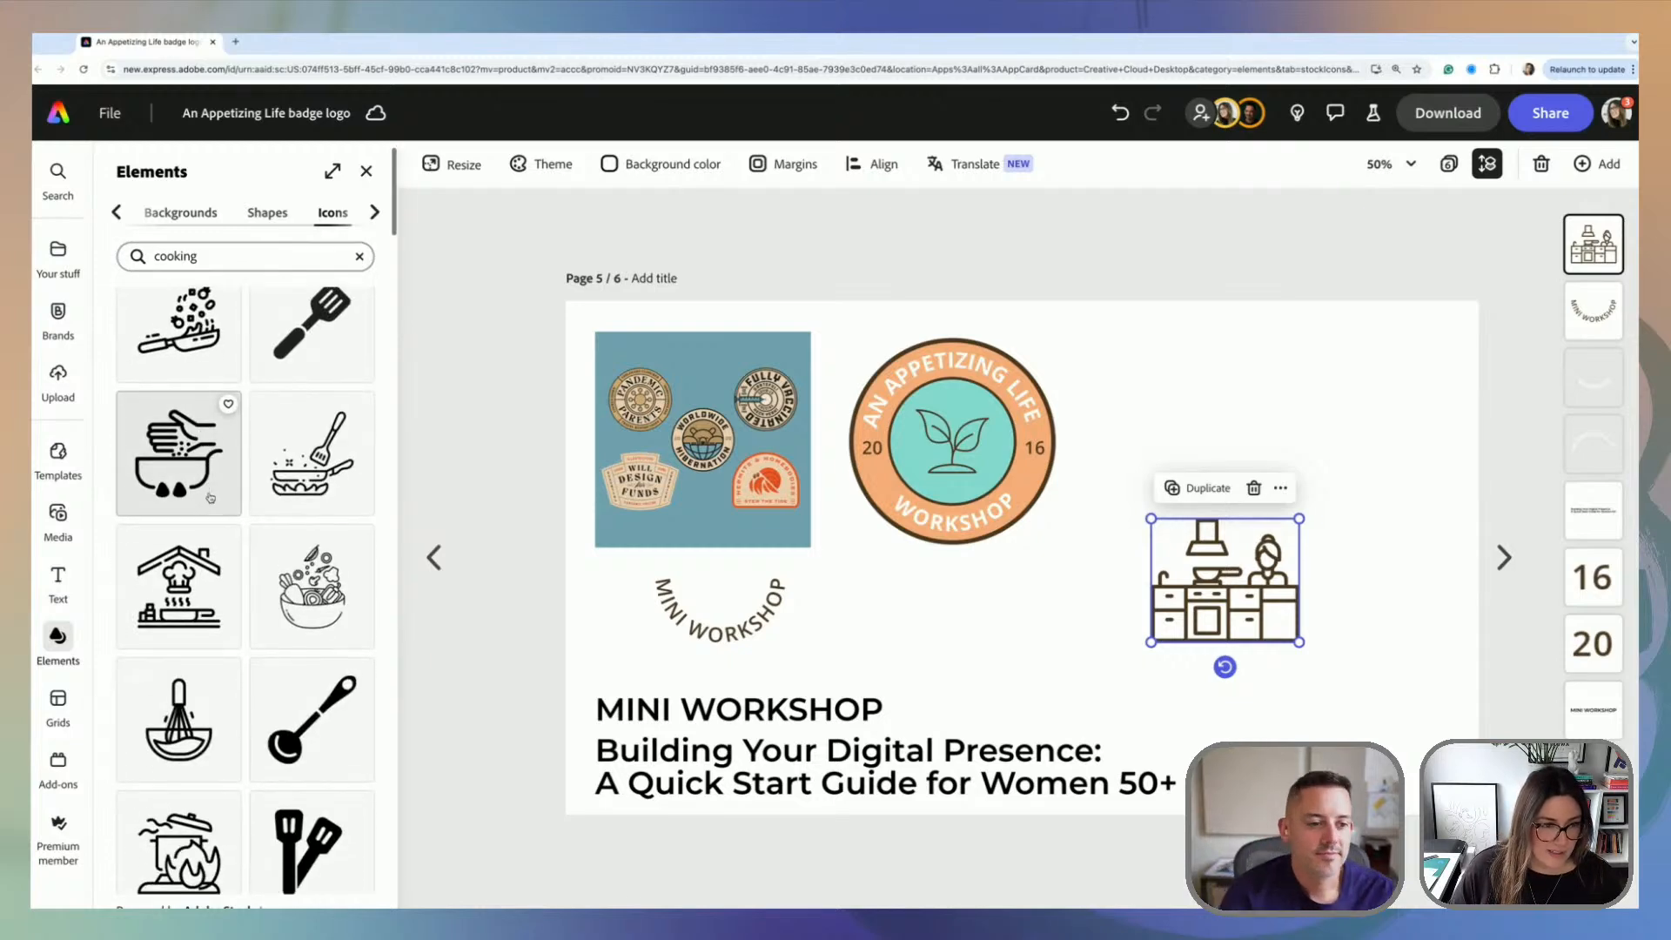
left_click(179, 460)
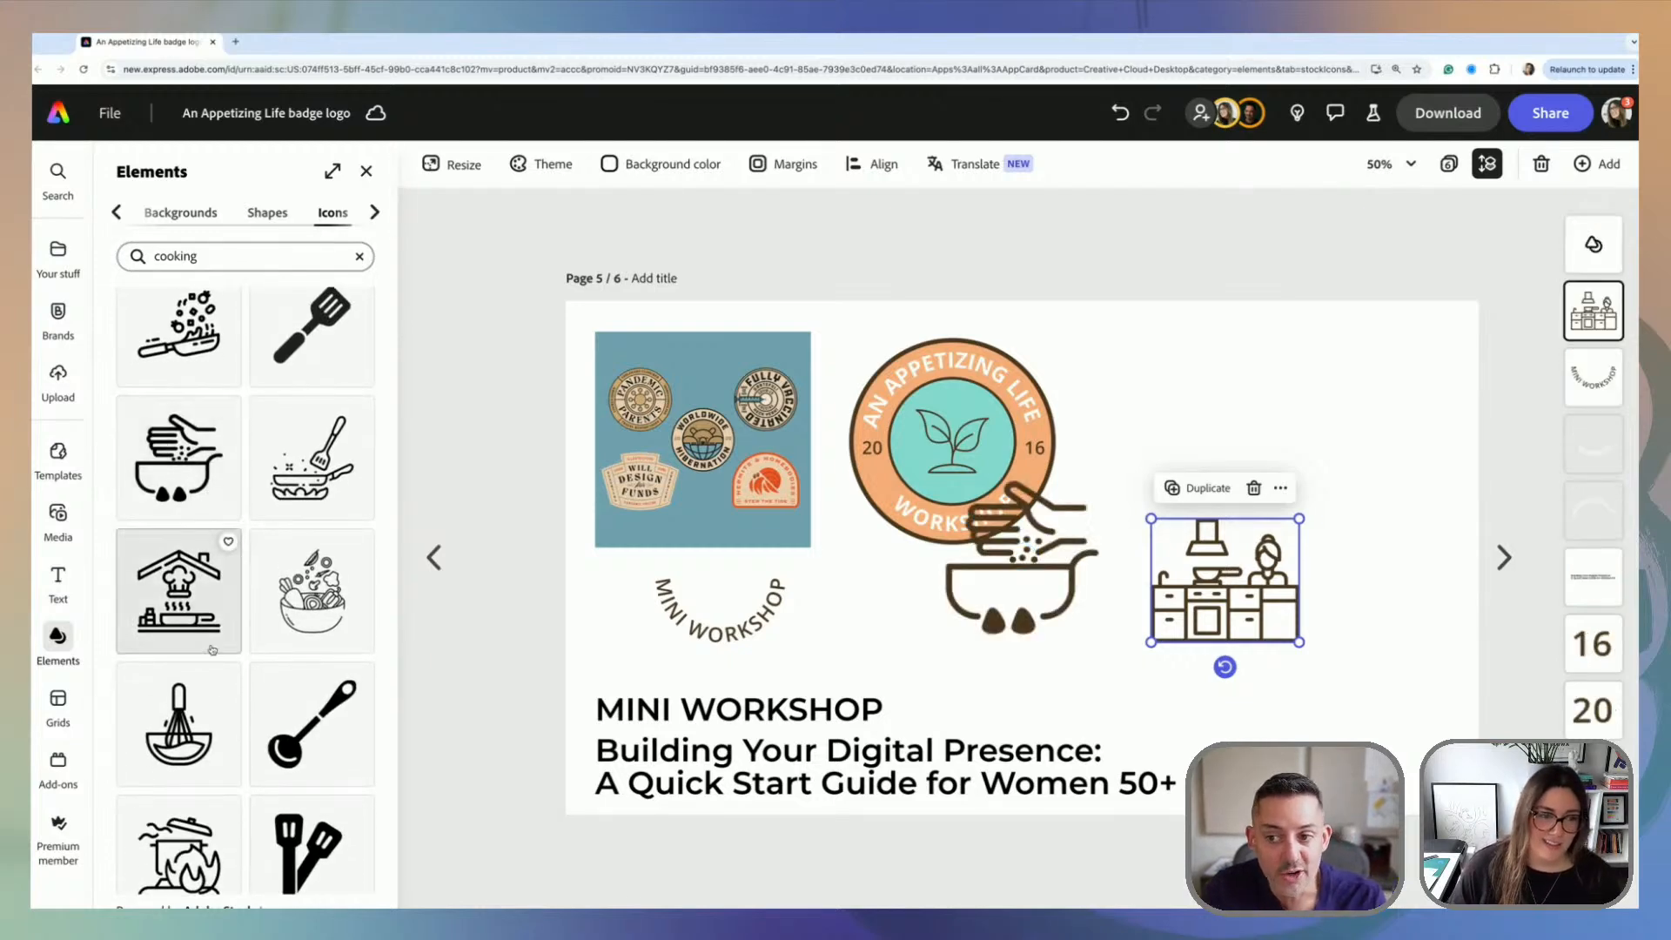
left_click(175, 739)
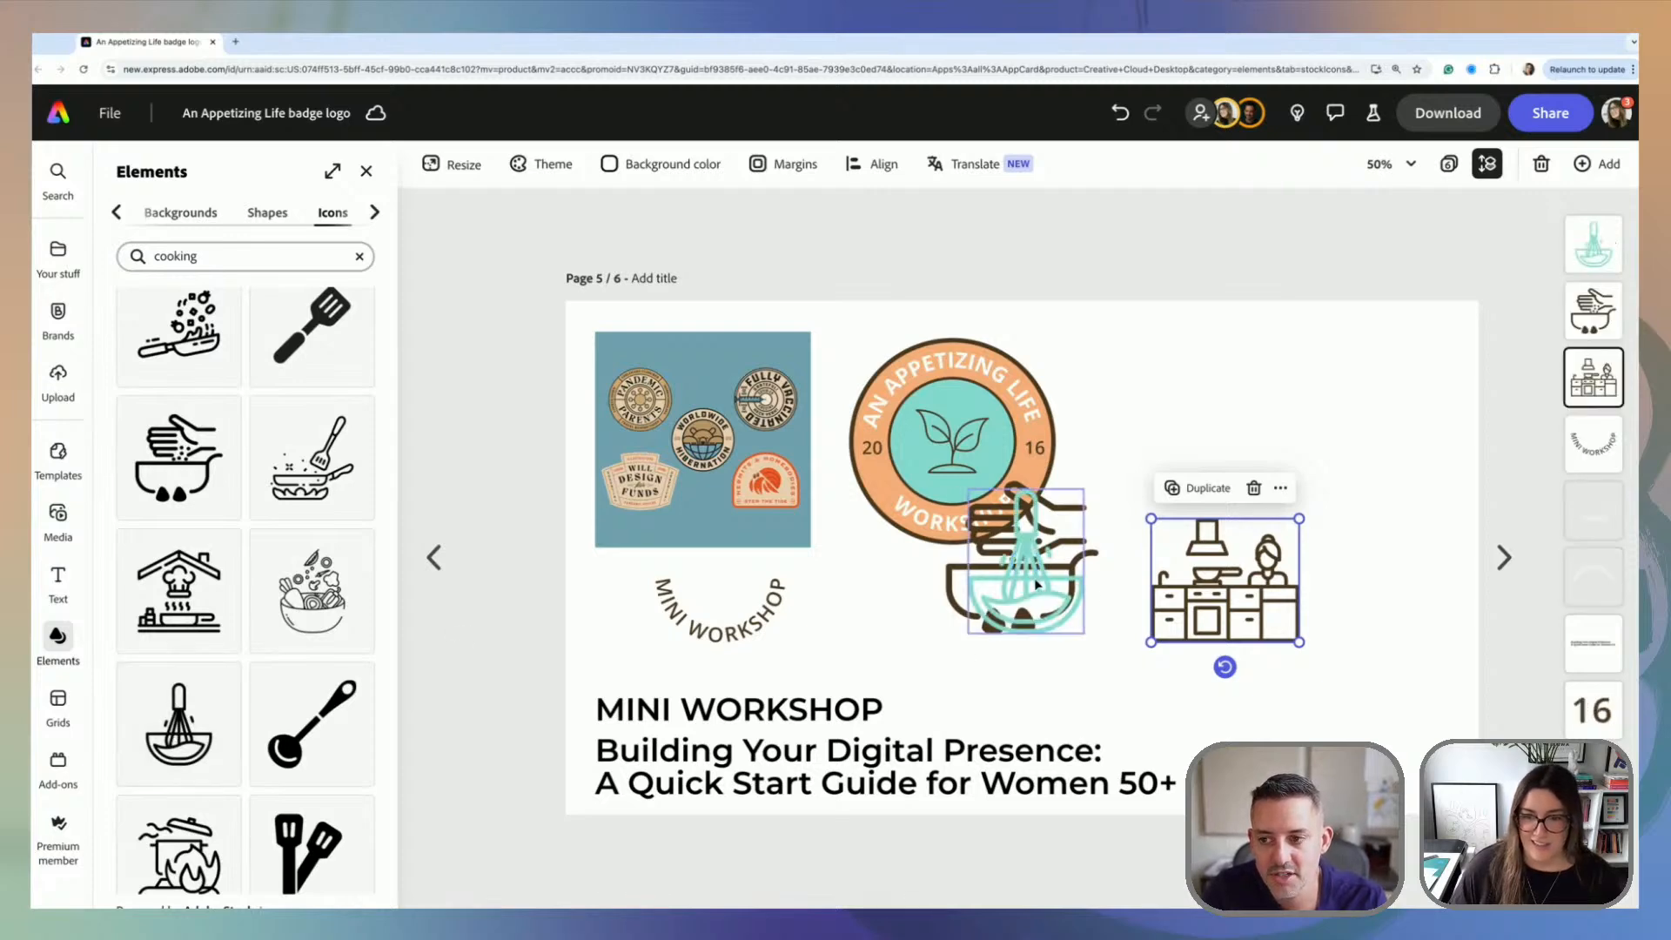
left_click_drag(1033, 578, 1227, 455)
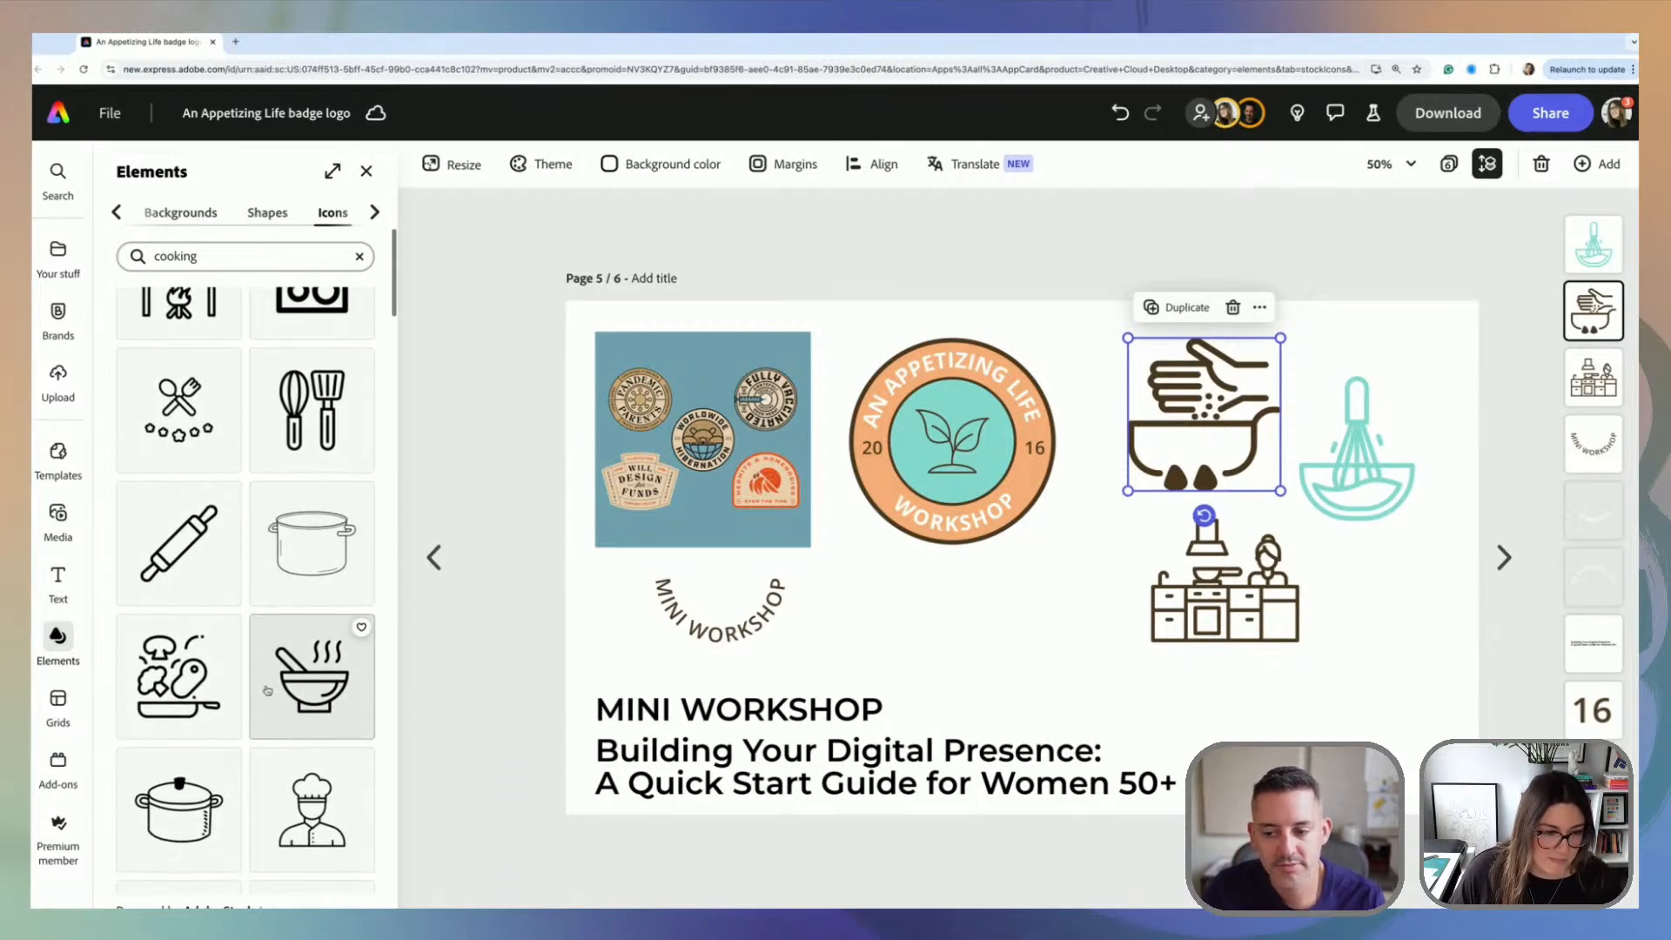
Step: Add the asparagus icon and arrange it beside the kitchen icon, below the hands and whisk icons
scroll(267, 690, "down", 5)
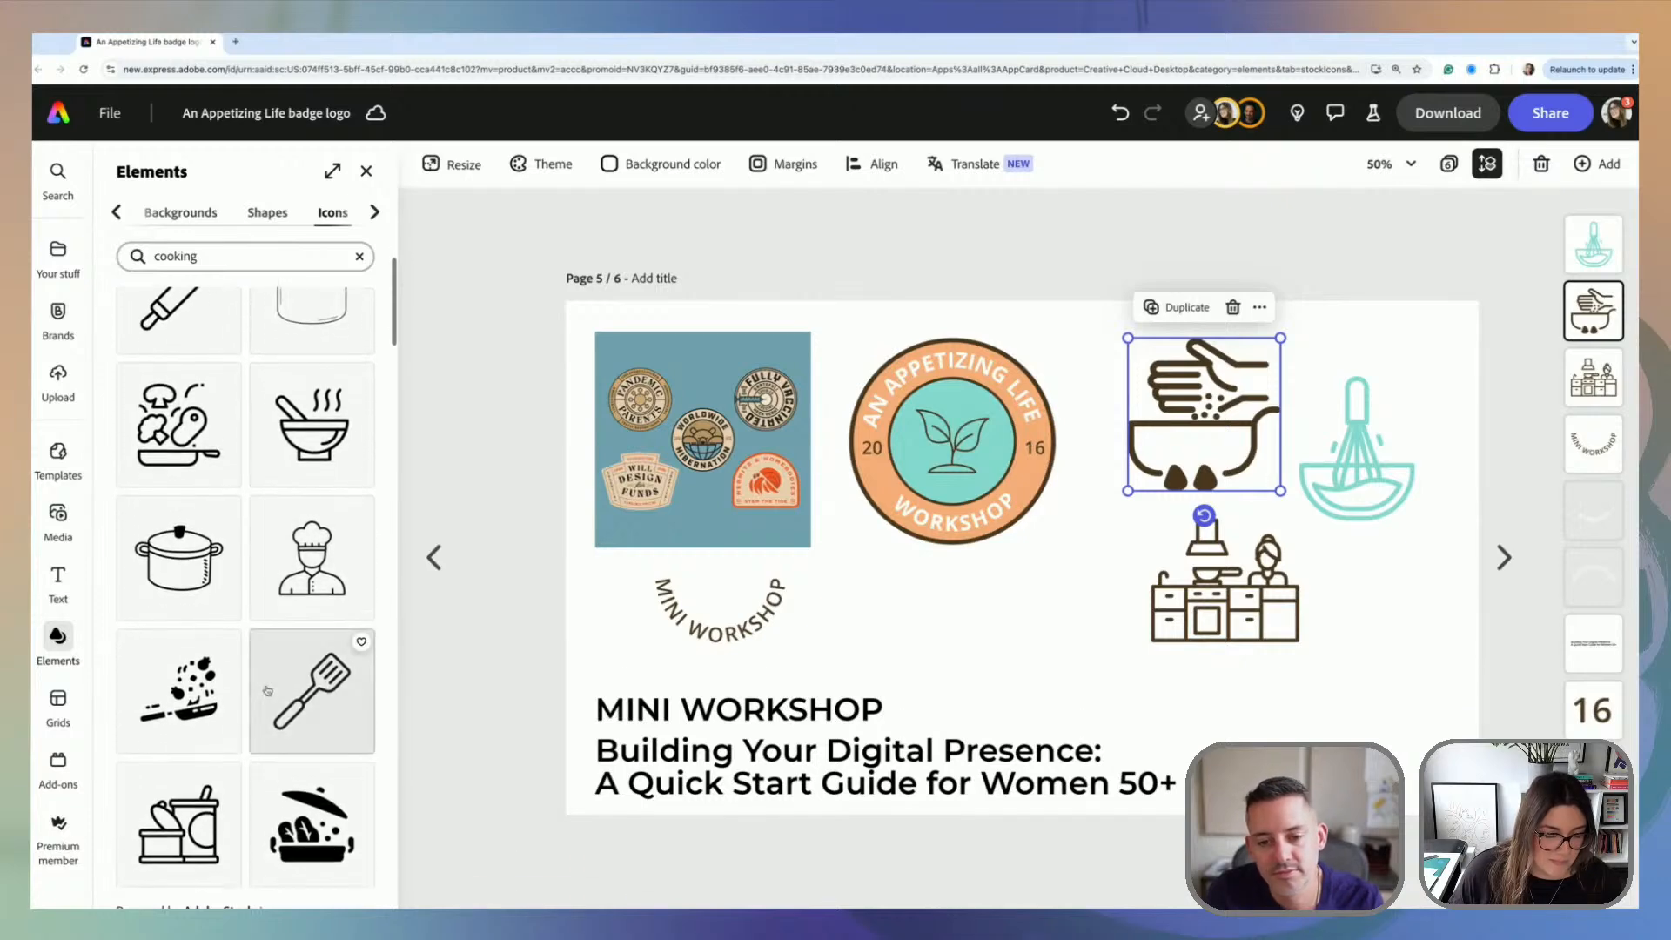
scroll(267, 690, "down", 6)
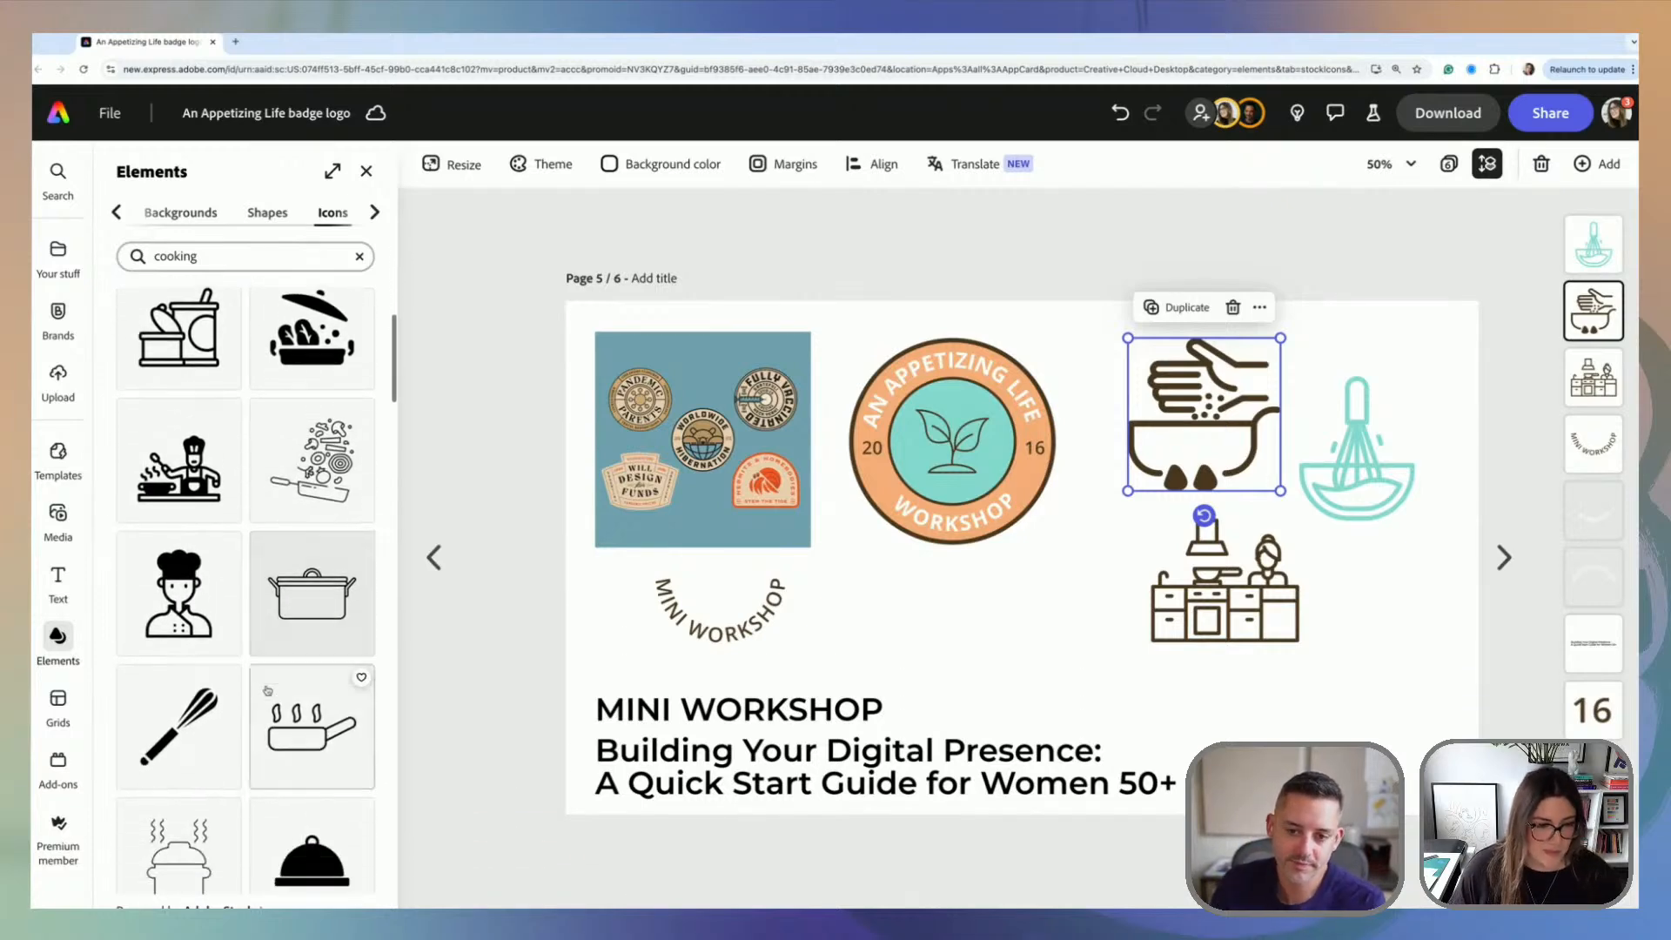
scroll(267, 690, "down", 4)
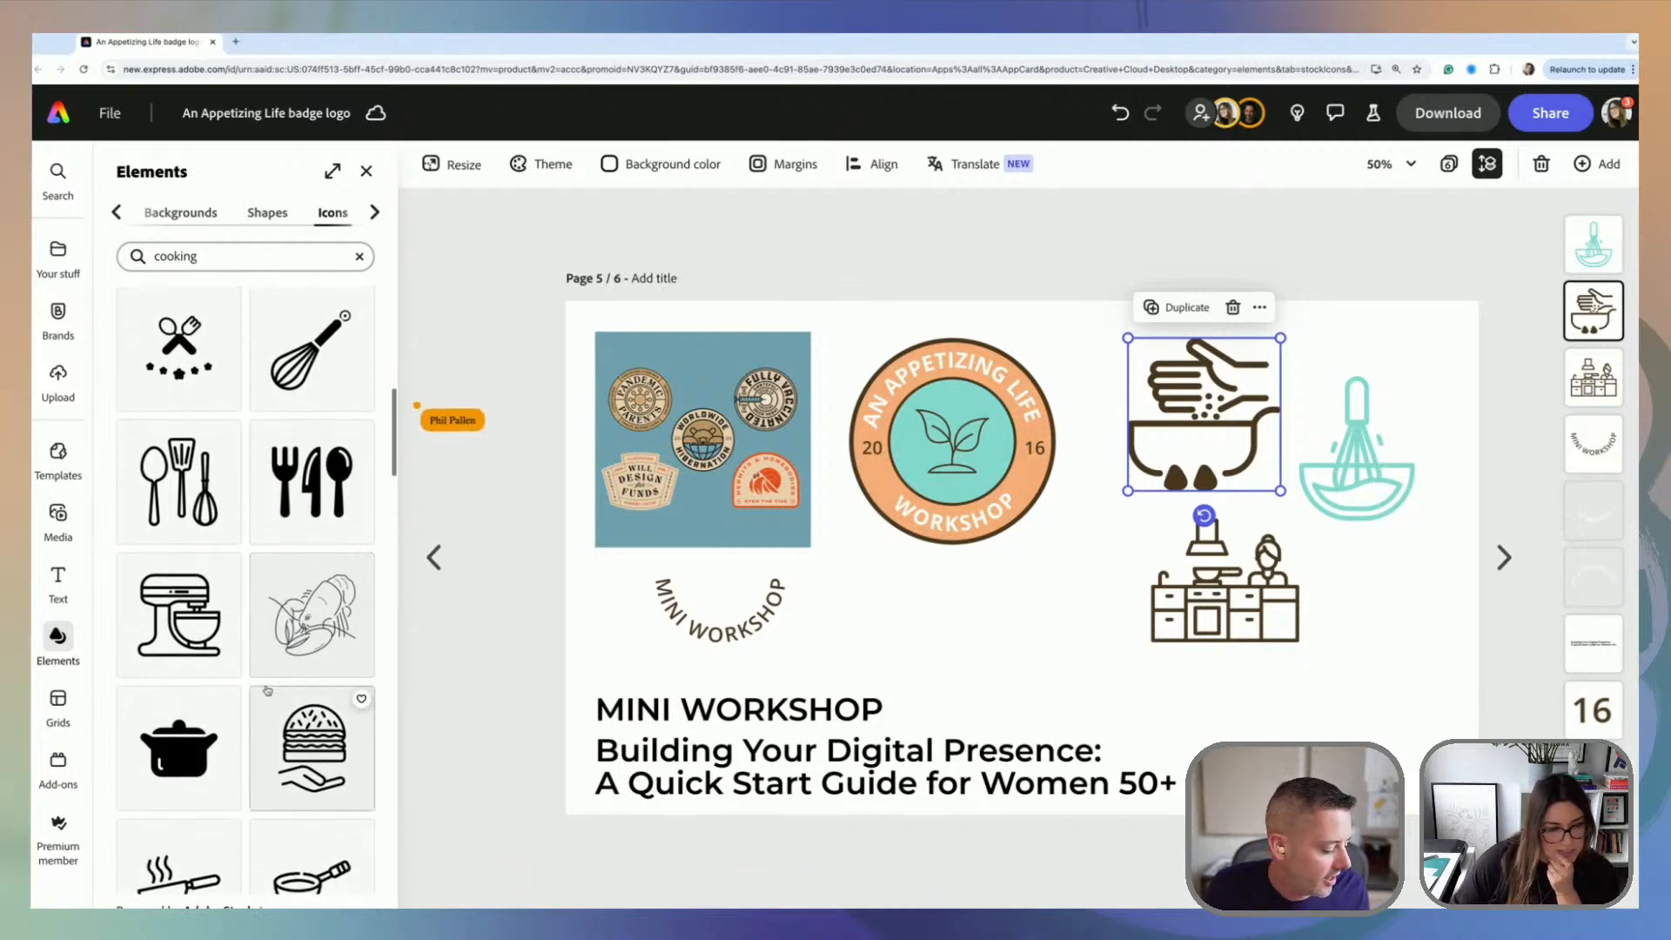
scroll(267, 690, "down", 5)
scroll(267, 690, "down", 1)
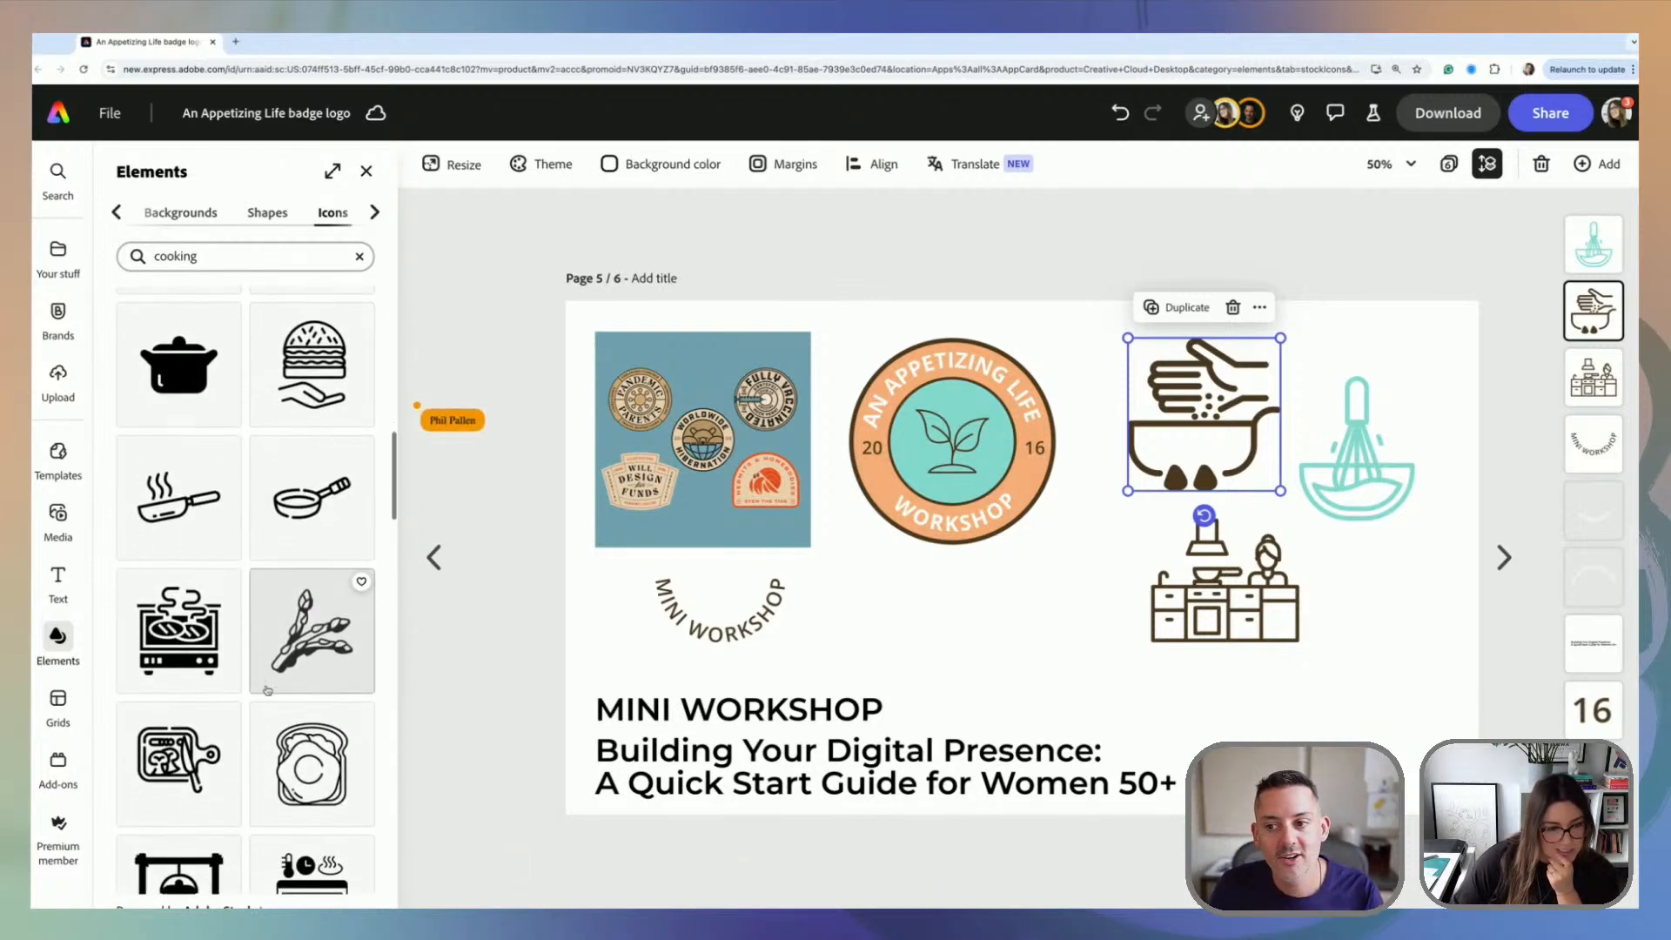
left_click(311, 630)
left_click_drag(972, 607, 1000, 665)
left_click_drag(1271, 613, 1373, 660)
left_click_drag(1044, 609, 1132, 620)
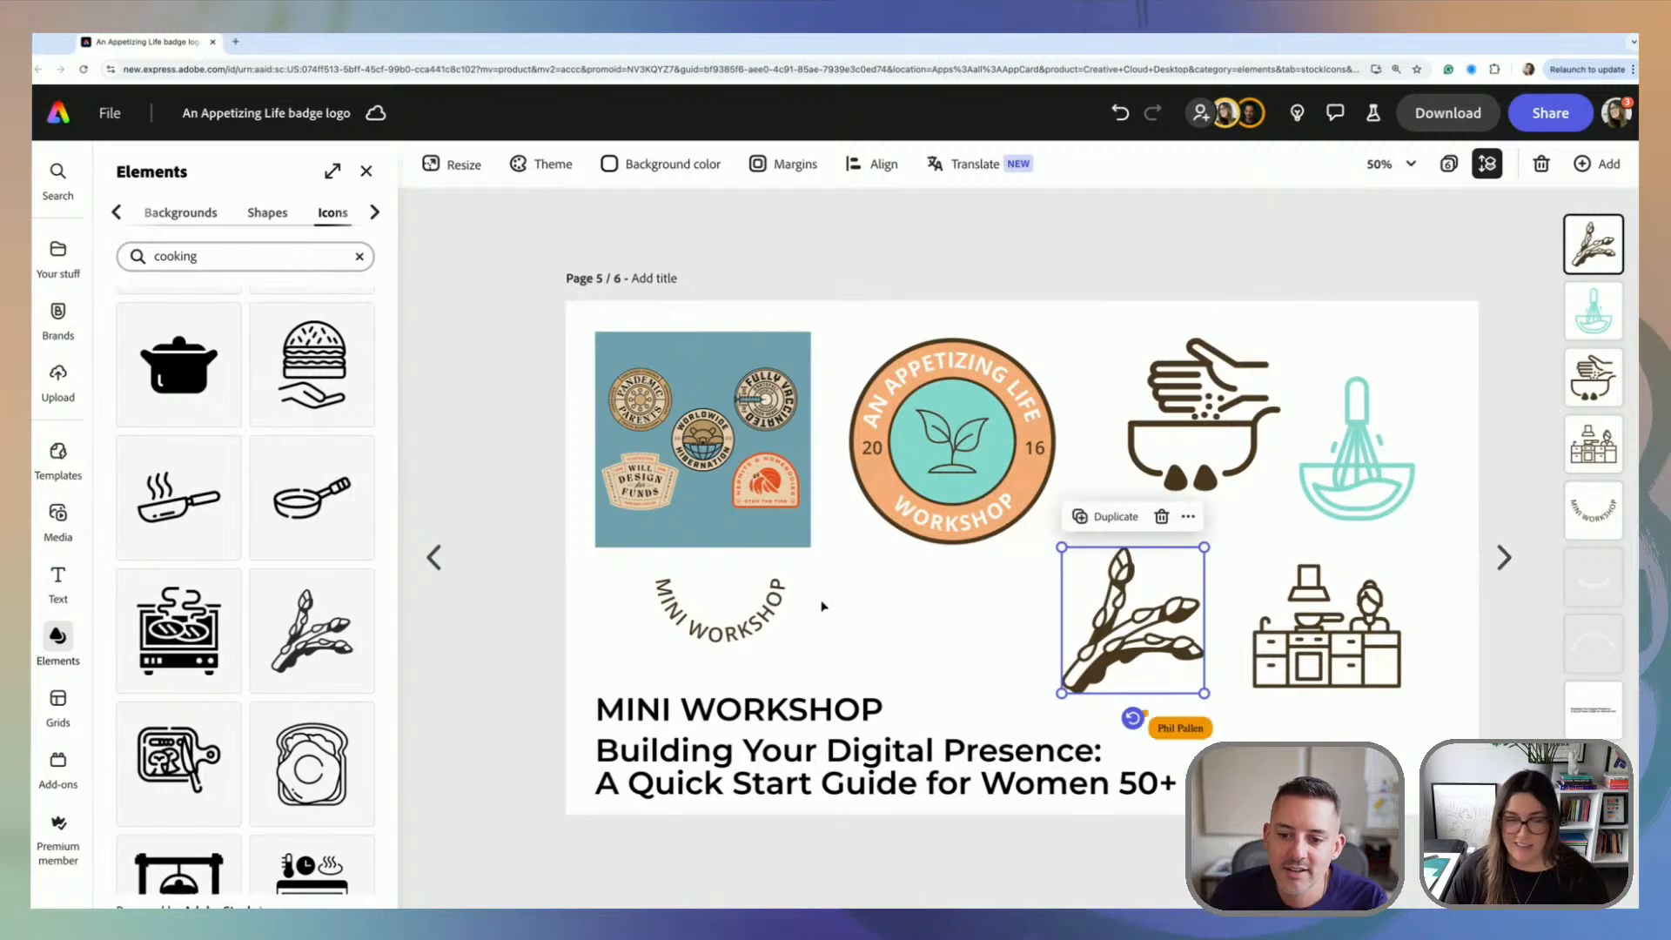
Step: Move the hands-over-bowl icon closer to the badge and check each of the four candidate icons
left_click_drag(1246, 412, 1218, 412)
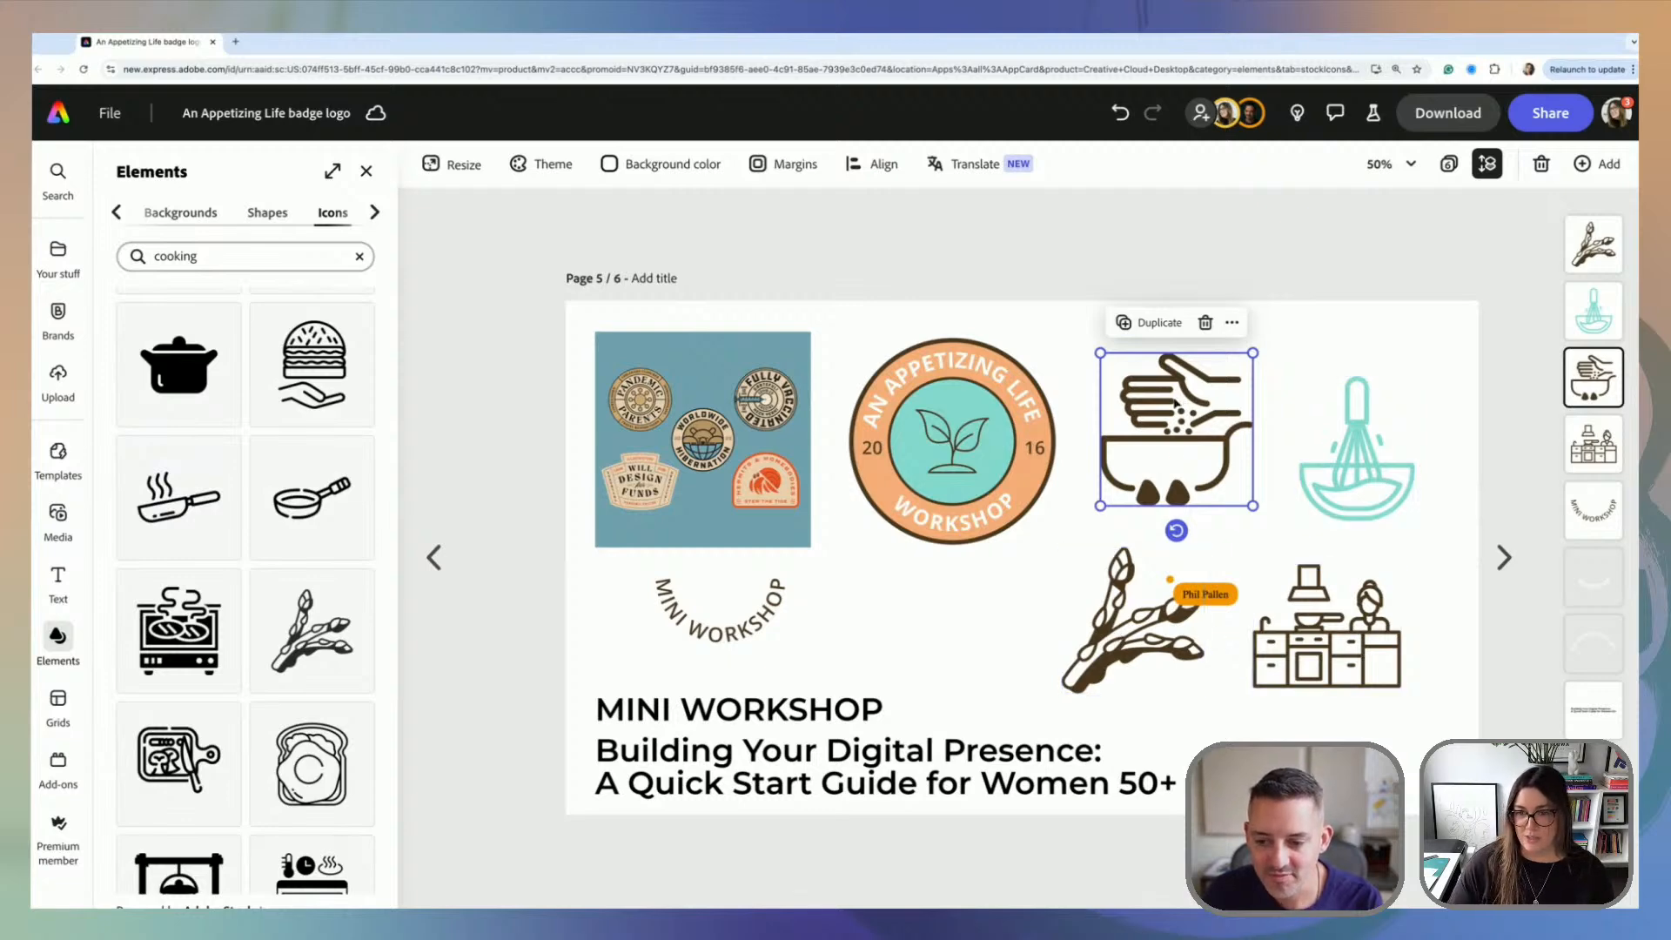
left_click(1175, 405)
left_click(1359, 427)
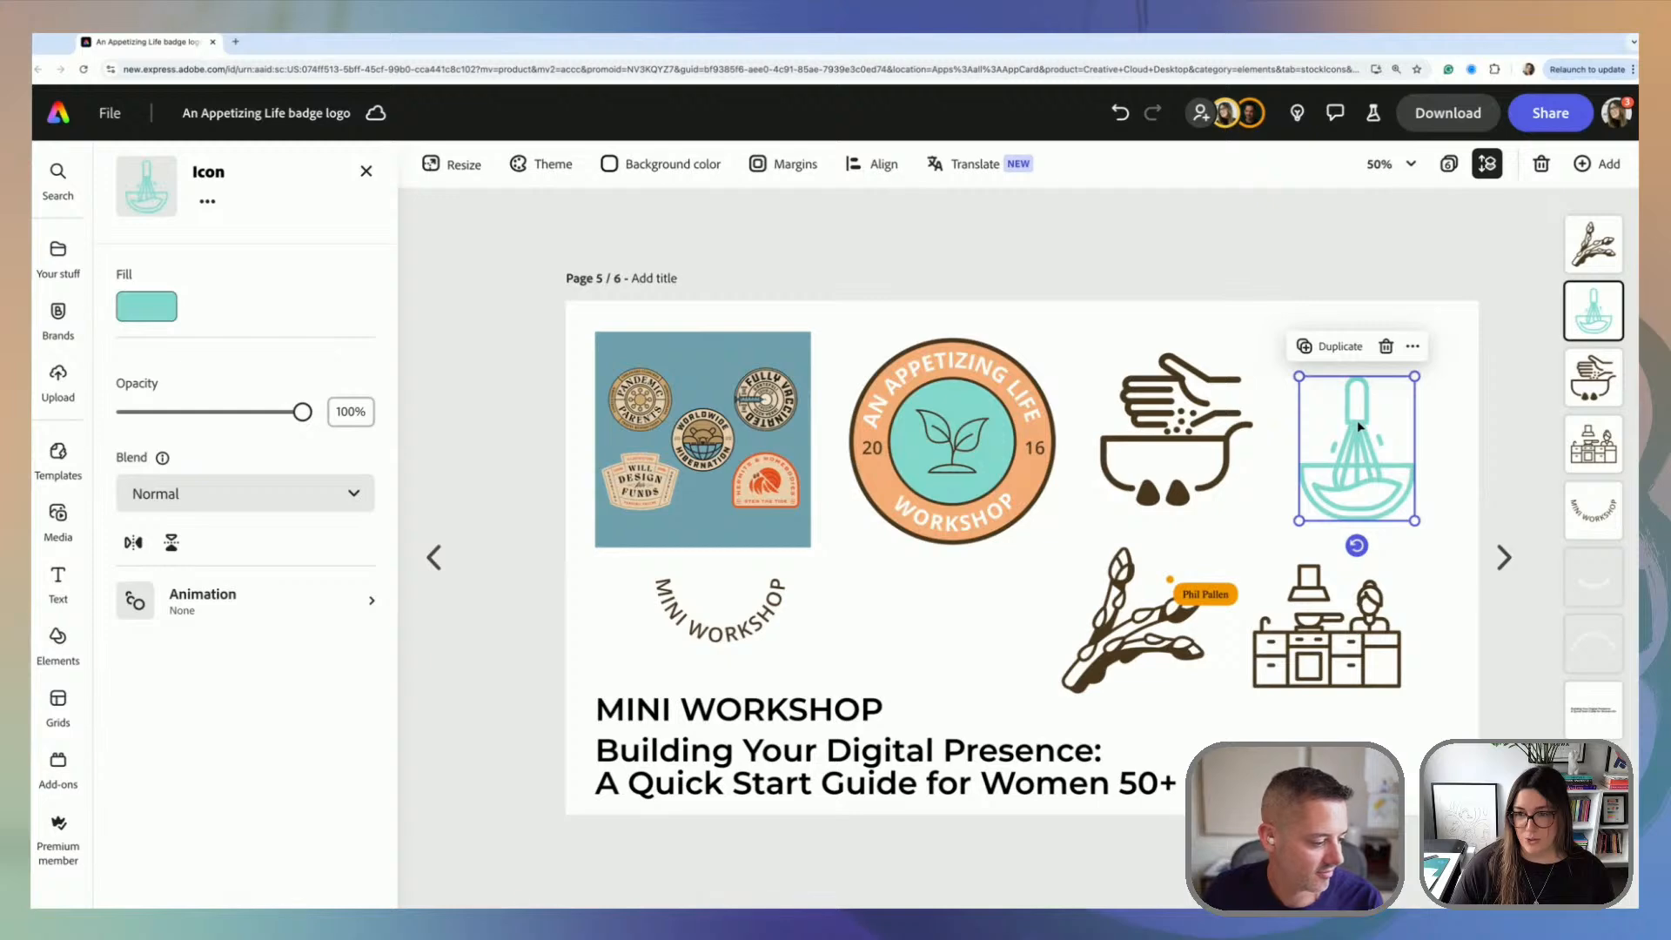
left_click(1135, 622)
left_click(1334, 624)
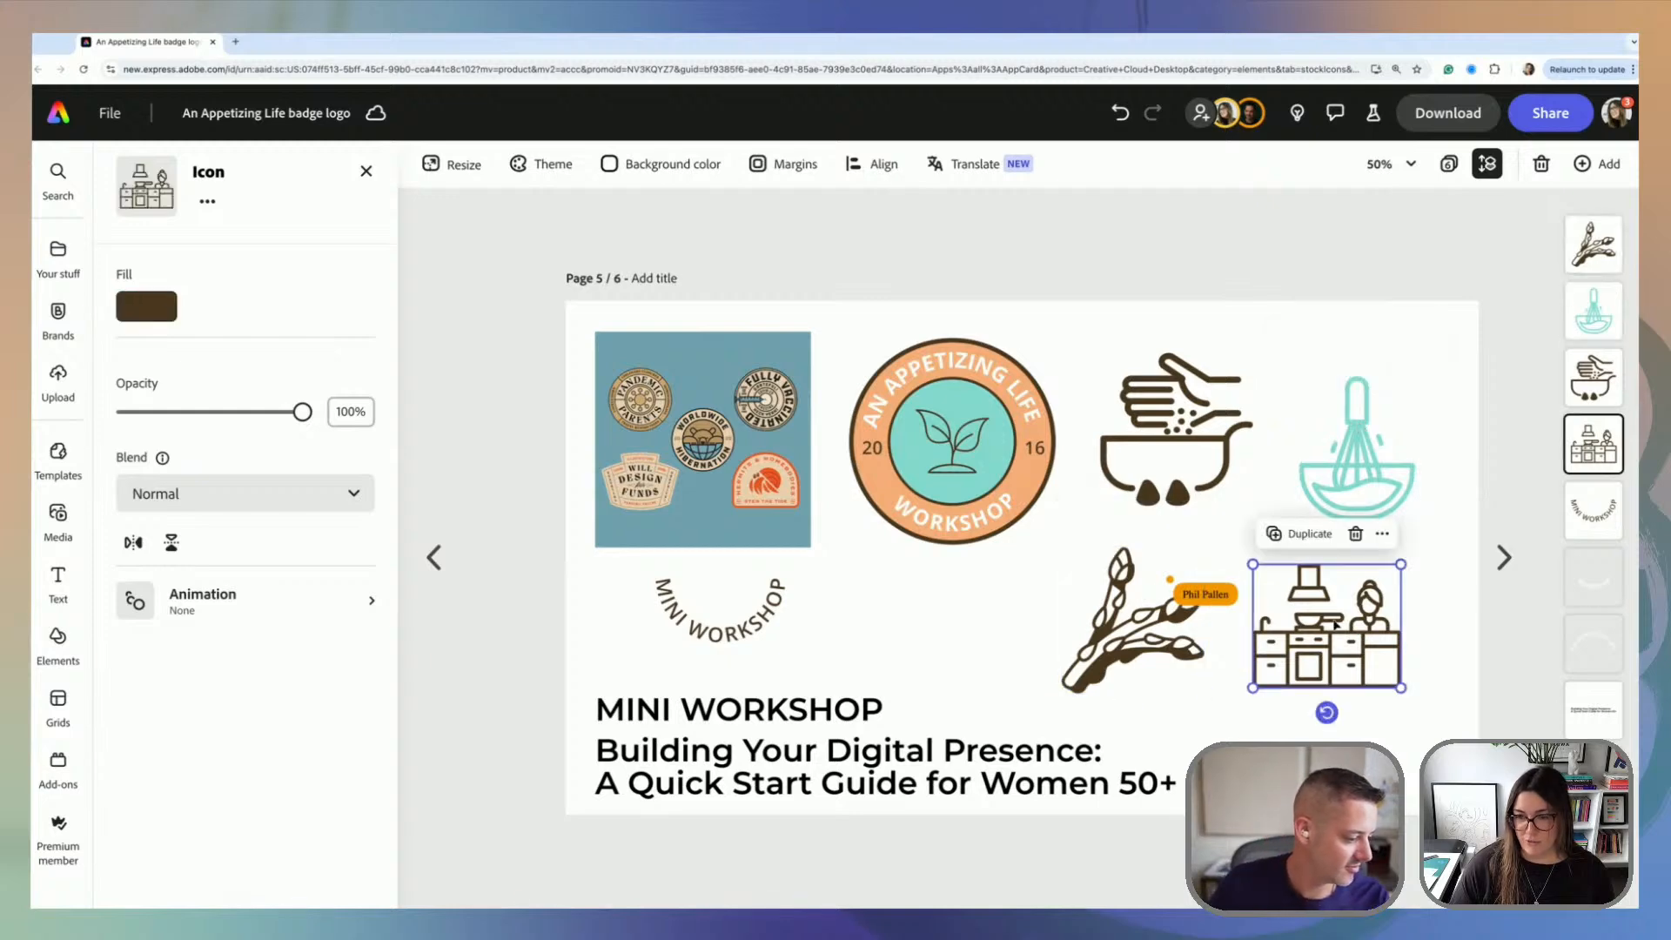
Step: Add a text label "1" and place it next to the hands-over-bowl icon
left_click(57, 579)
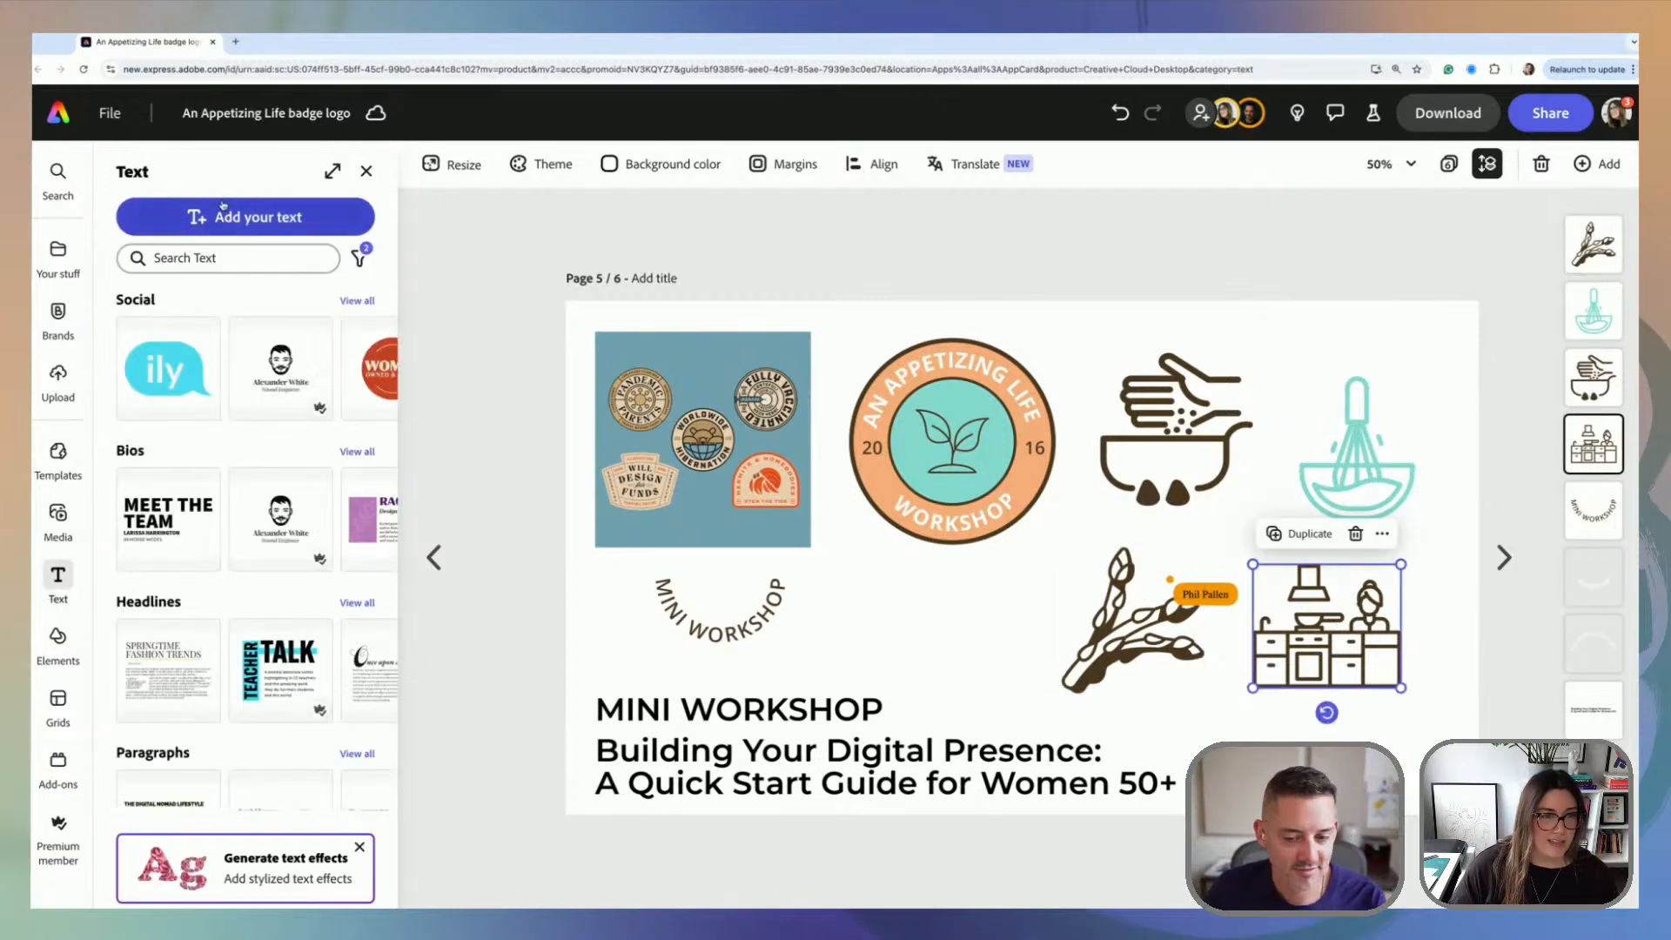
left_click(197, 215)
left_click(897, 600)
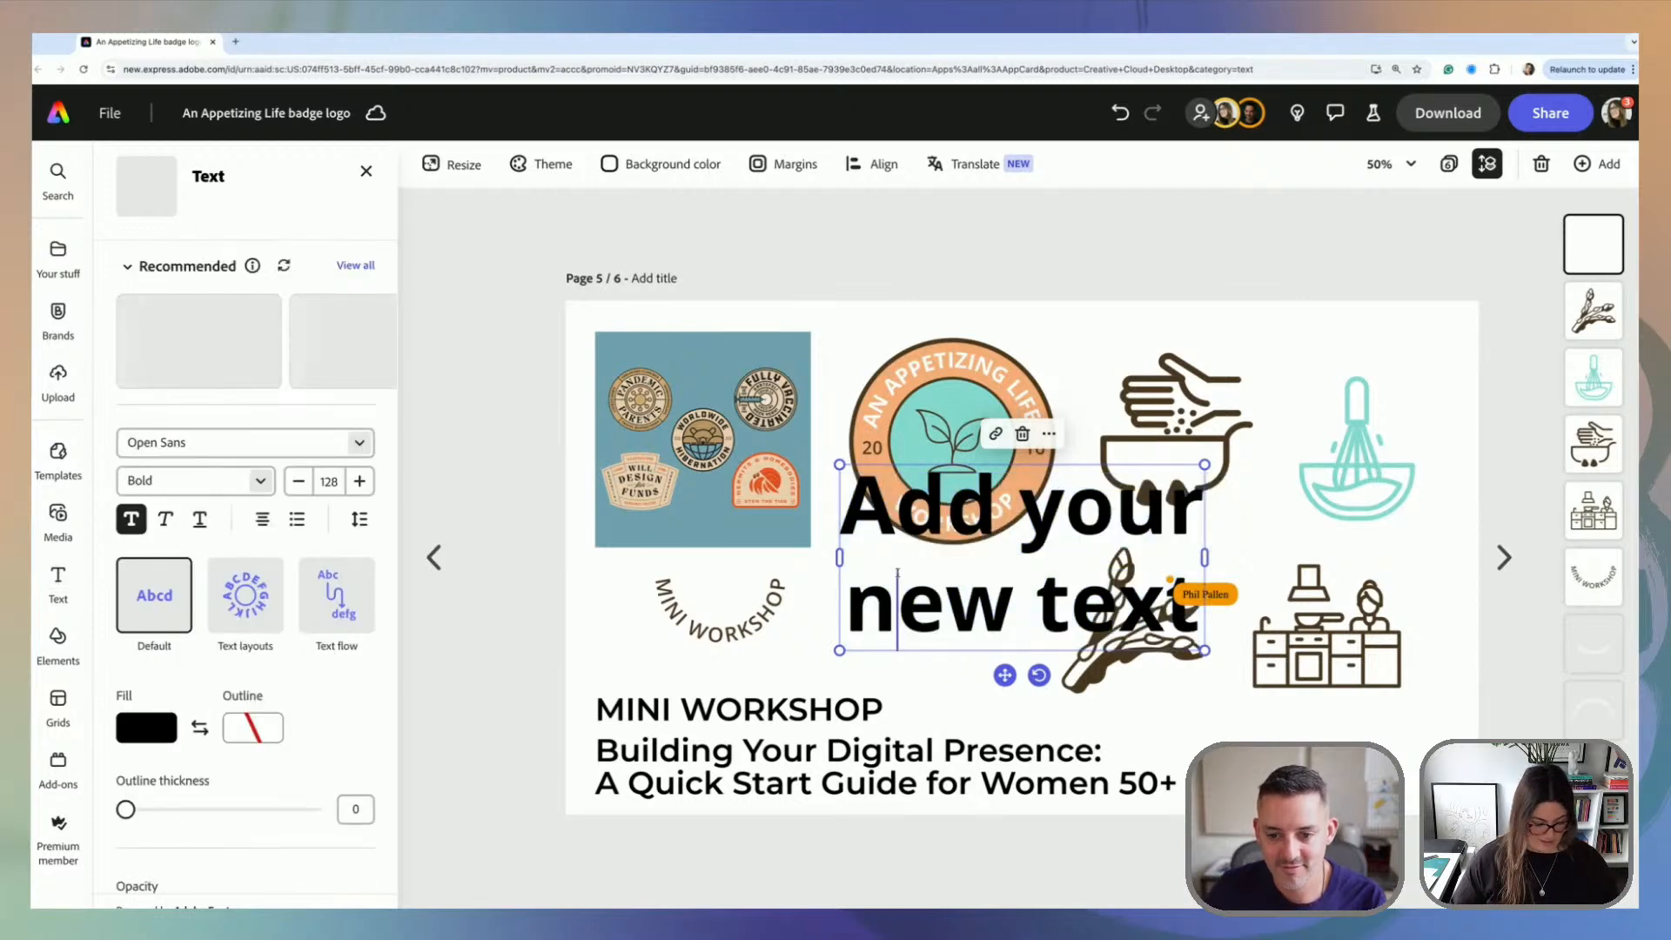
key("super+a")
type("1")
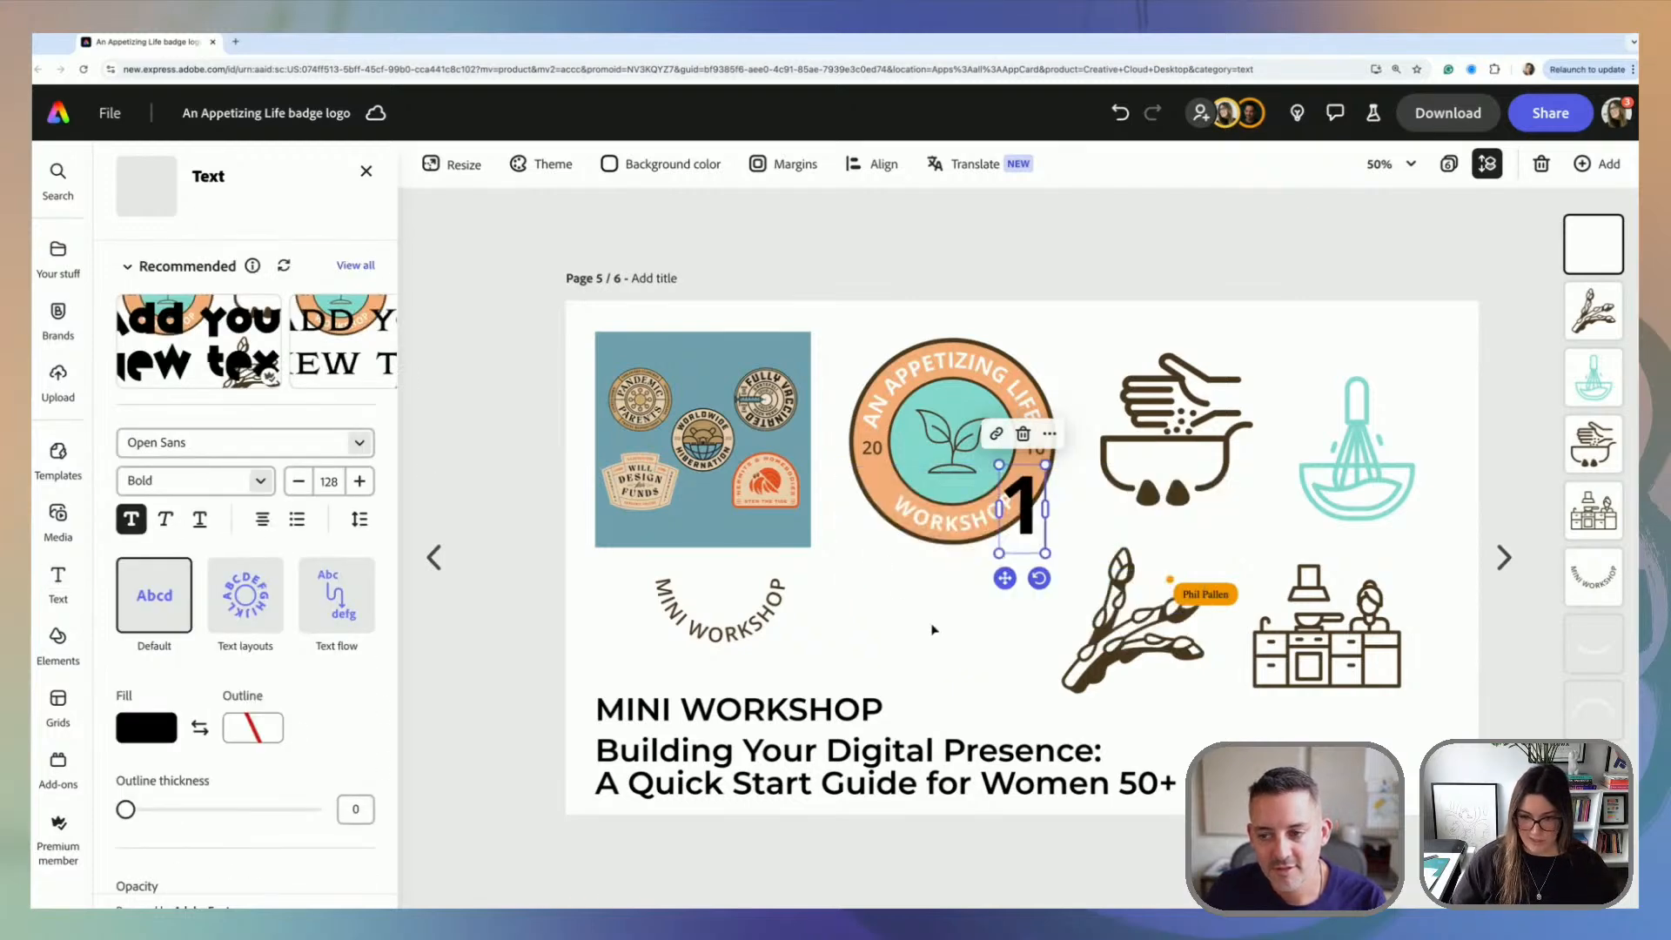
left_click_drag(1024, 540, 1057, 596)
Step: Duplicate the number label as "2" beside the whisk icon and as "3" beside the asparagus icon
key("ctrl+d")
type("2")
key("ctrl+d")
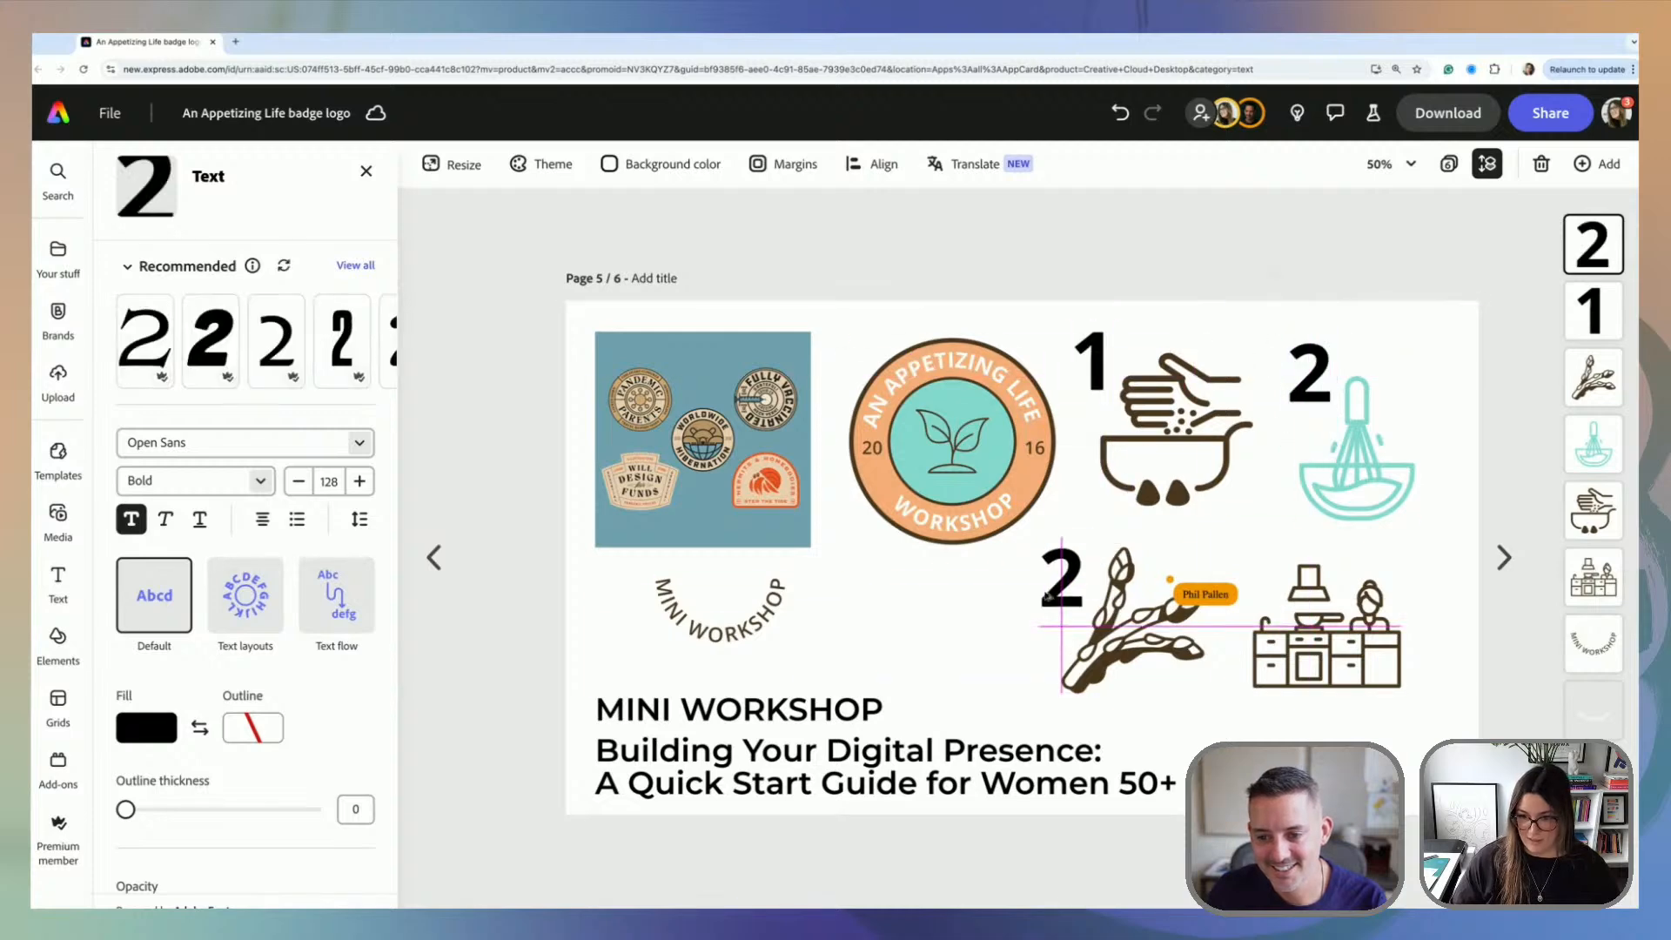
type("3")
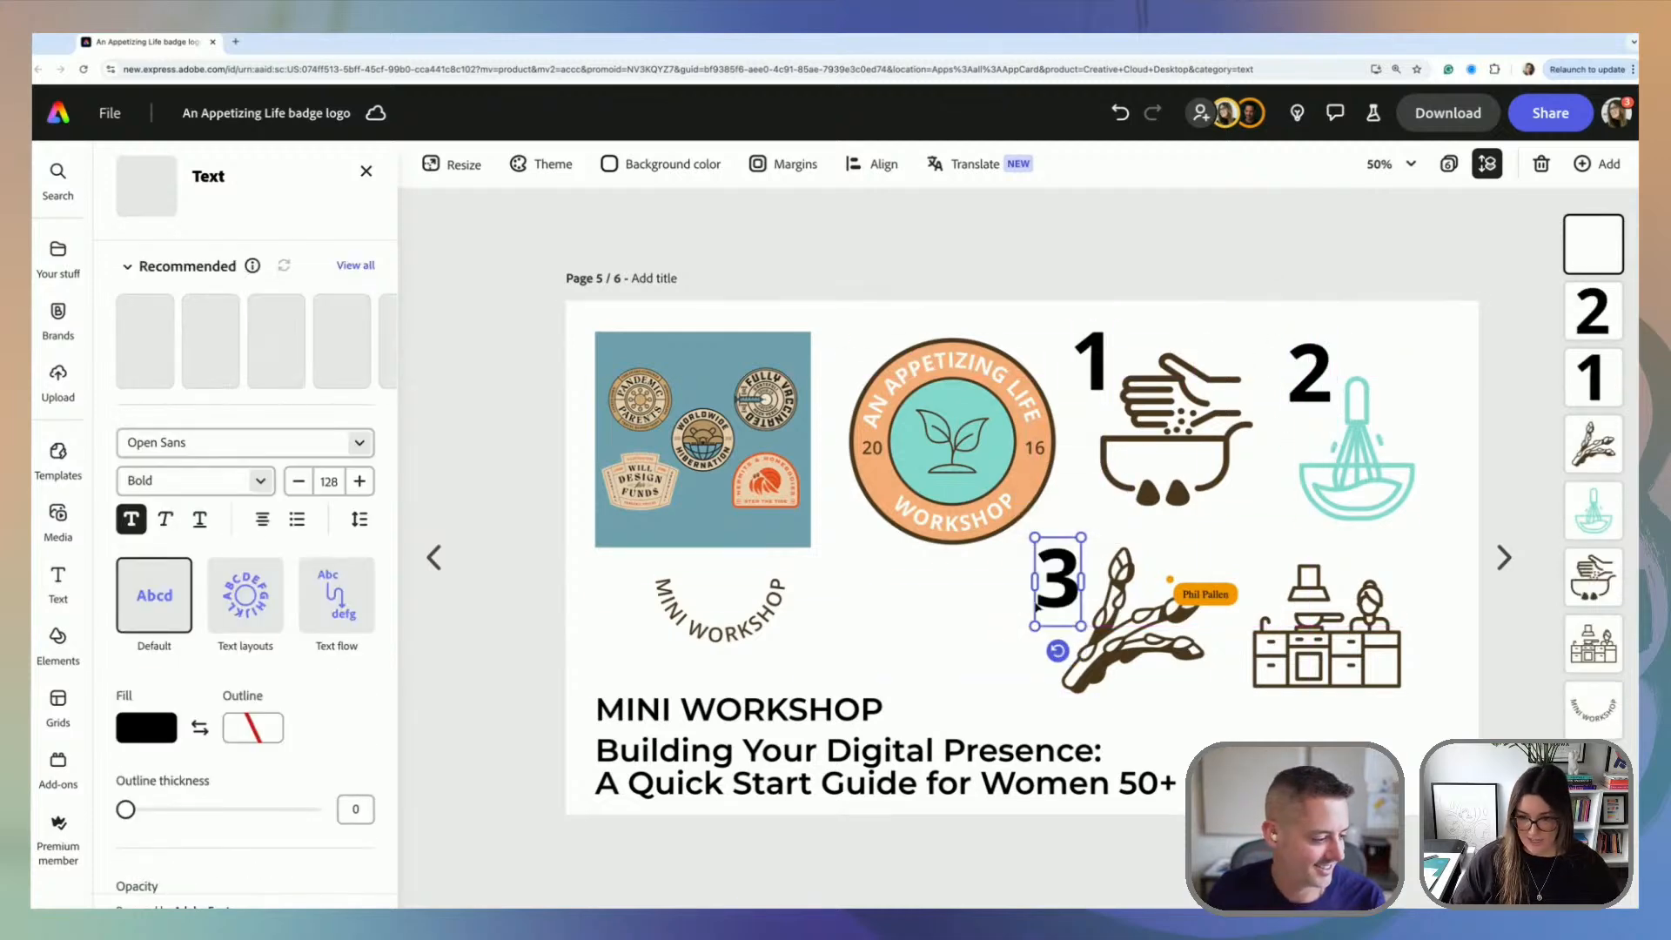
Step: Duplicate the number label as "4" for the kitchen icon and shift that icon slightly away from the asparagus
key("ctrl+d")
left_click_drag(1061, 597, 1264, 561)
double_click(1263, 564)
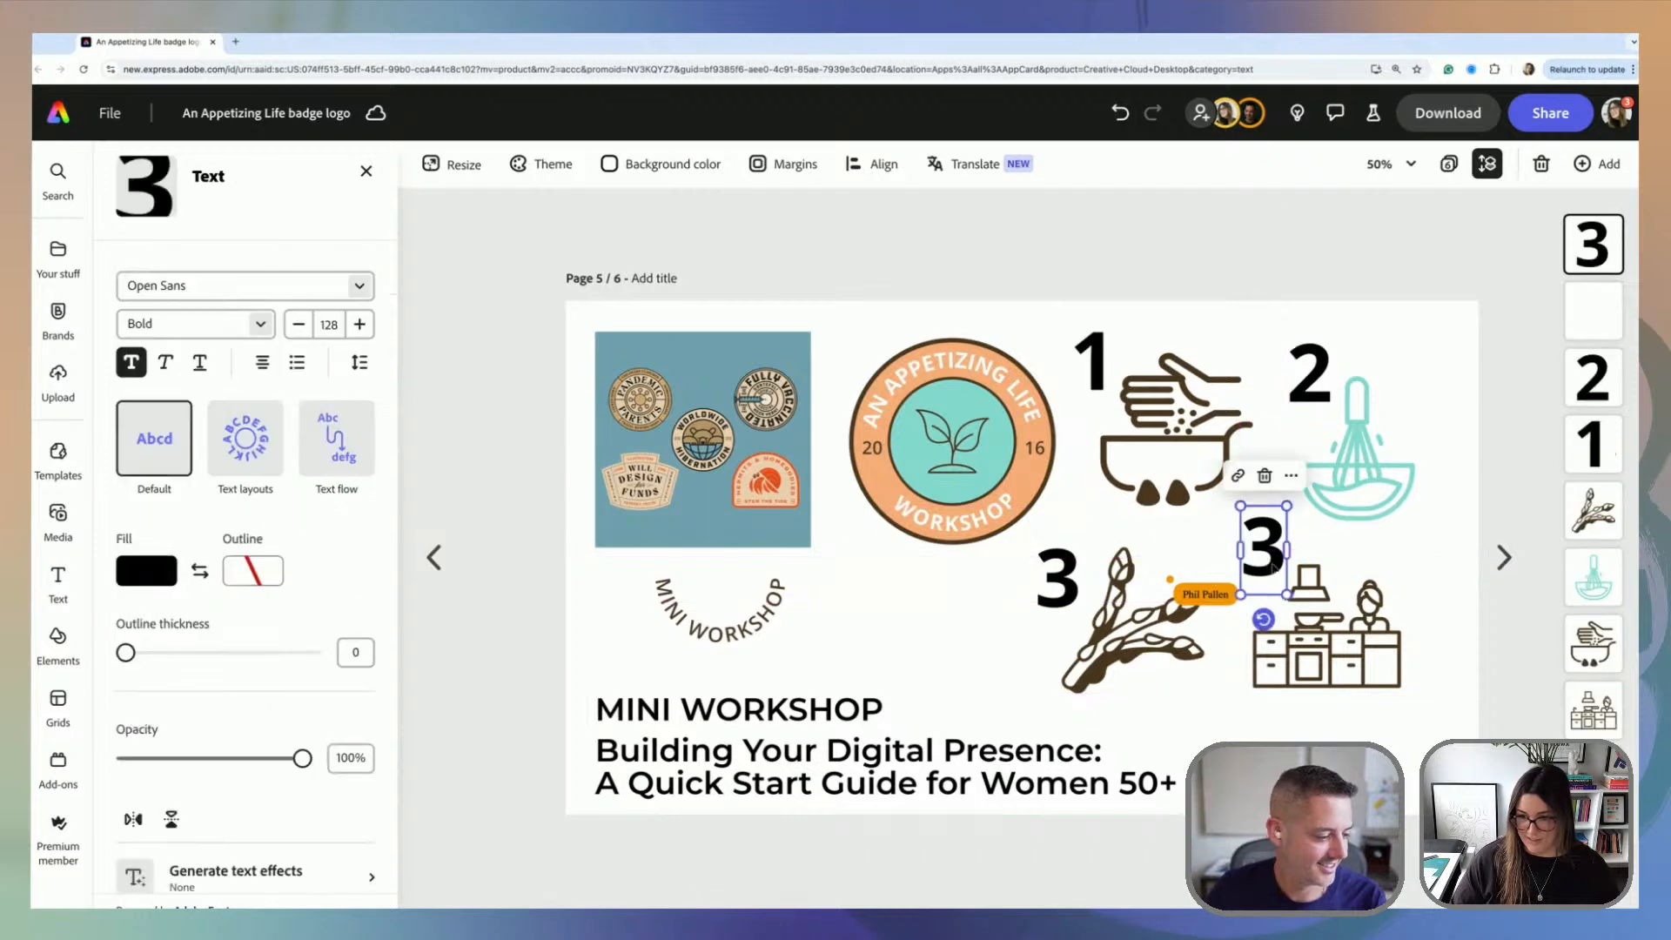
type("4")
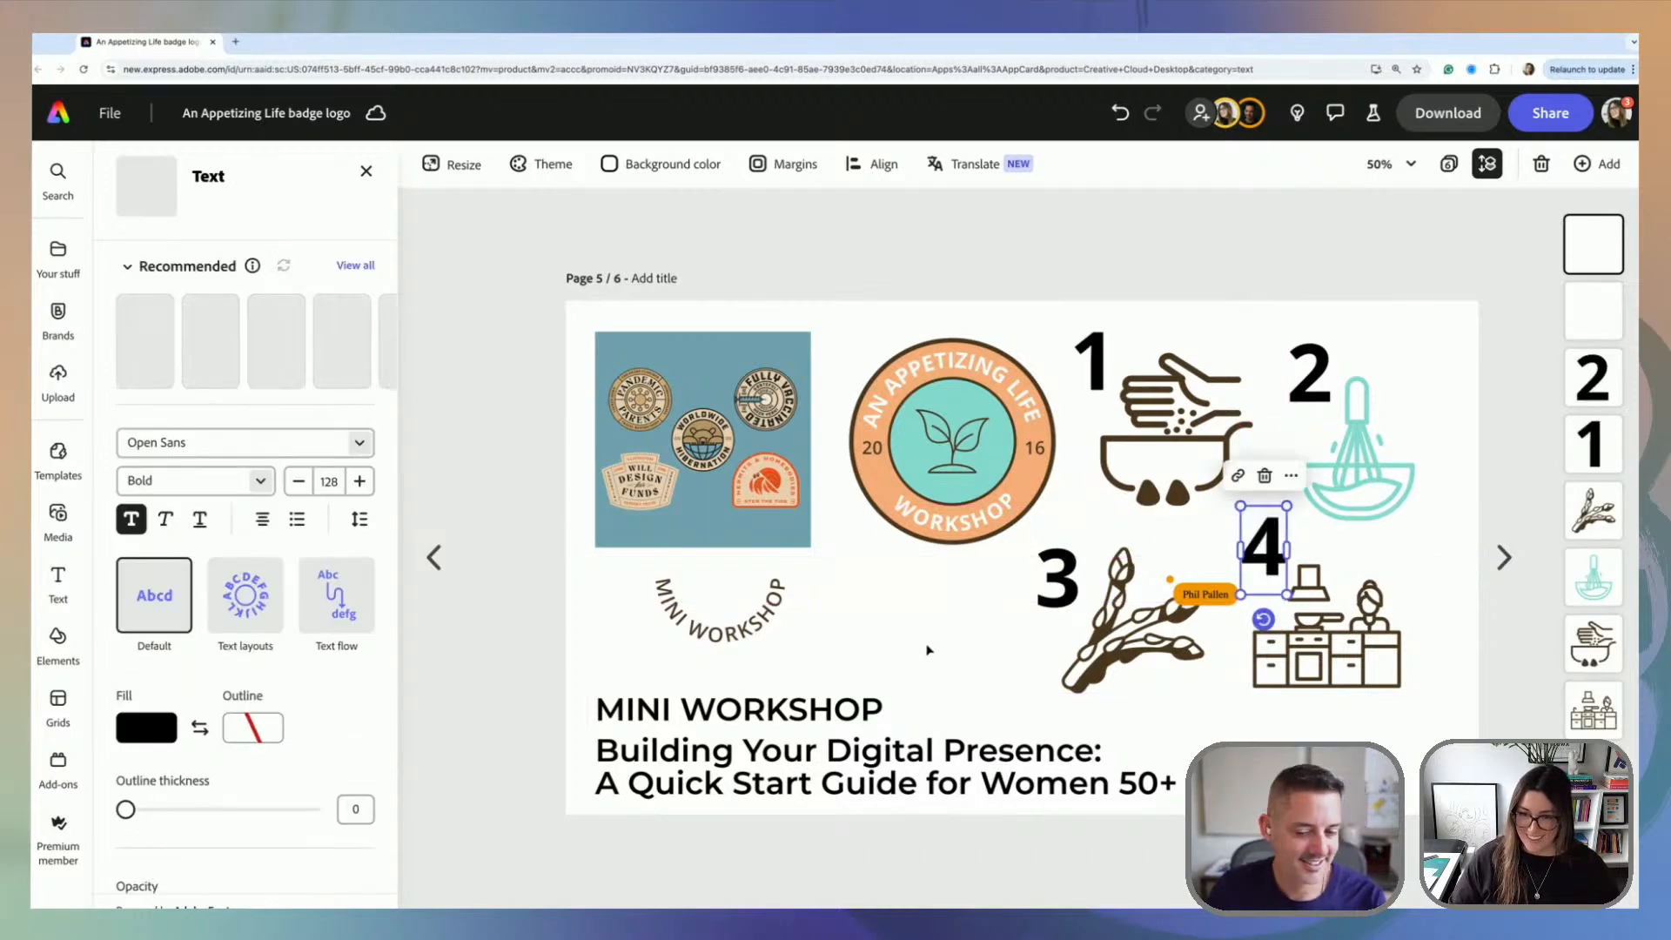
left_click_drag(1328, 668, 1347, 667)
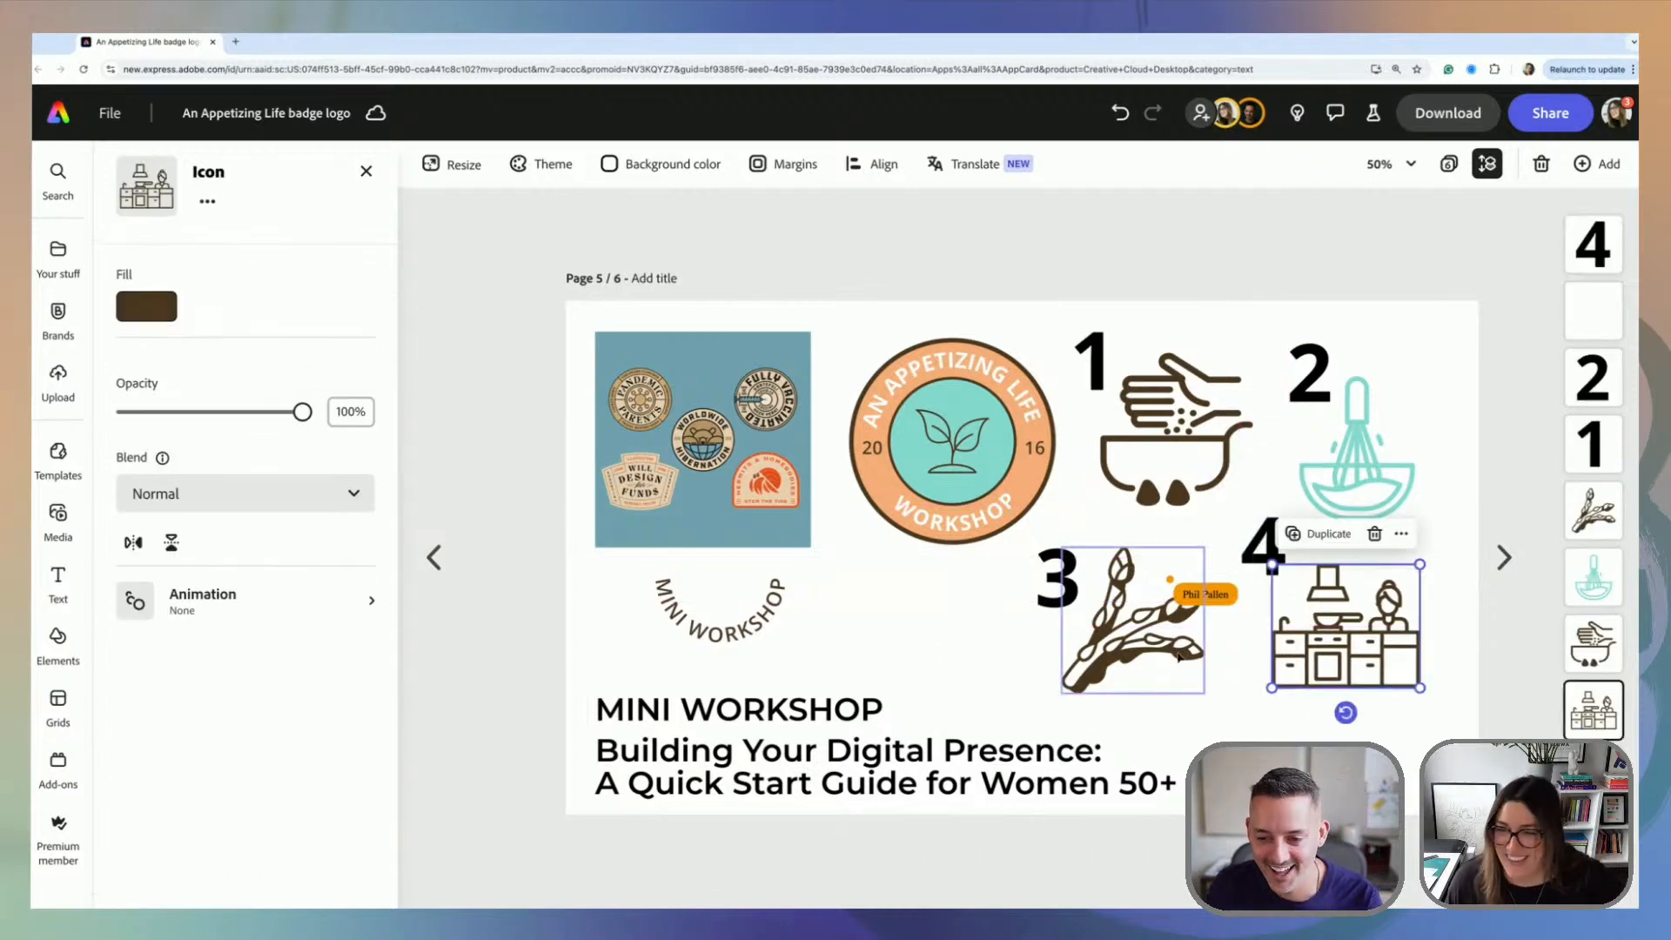
key("ctrl+equal")
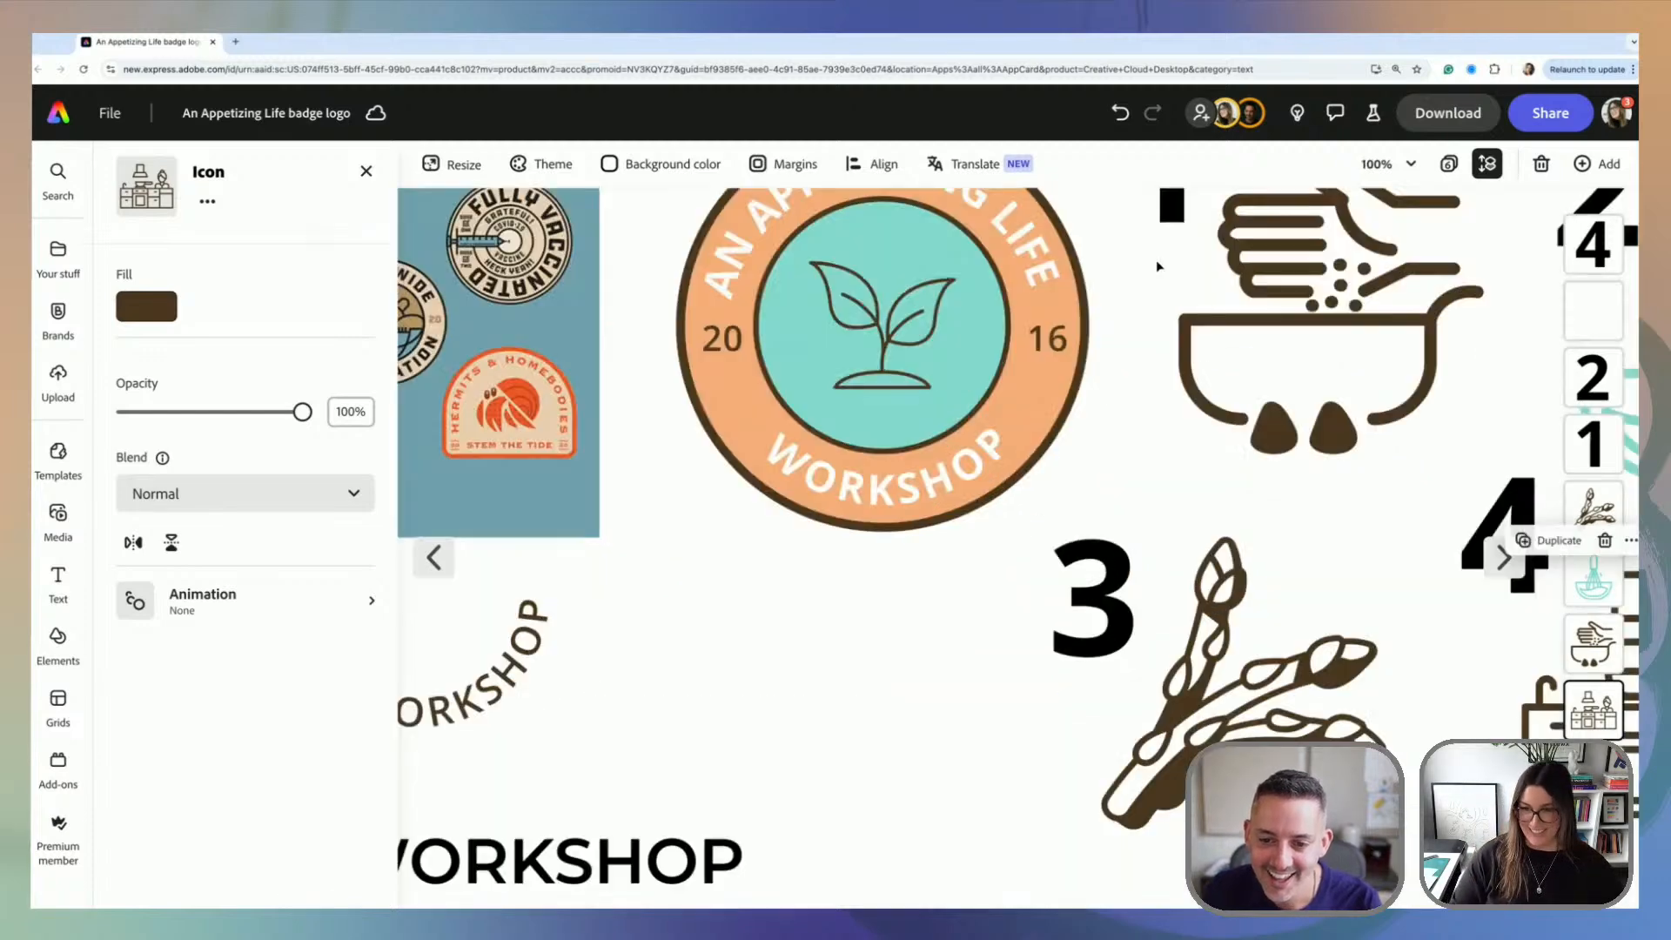
Step: Add the teal flower logo from the An Appetizing Life brand to the page and scale it down
scroll(927, 391, "up", 2)
scroll(928, 392, "right", 3)
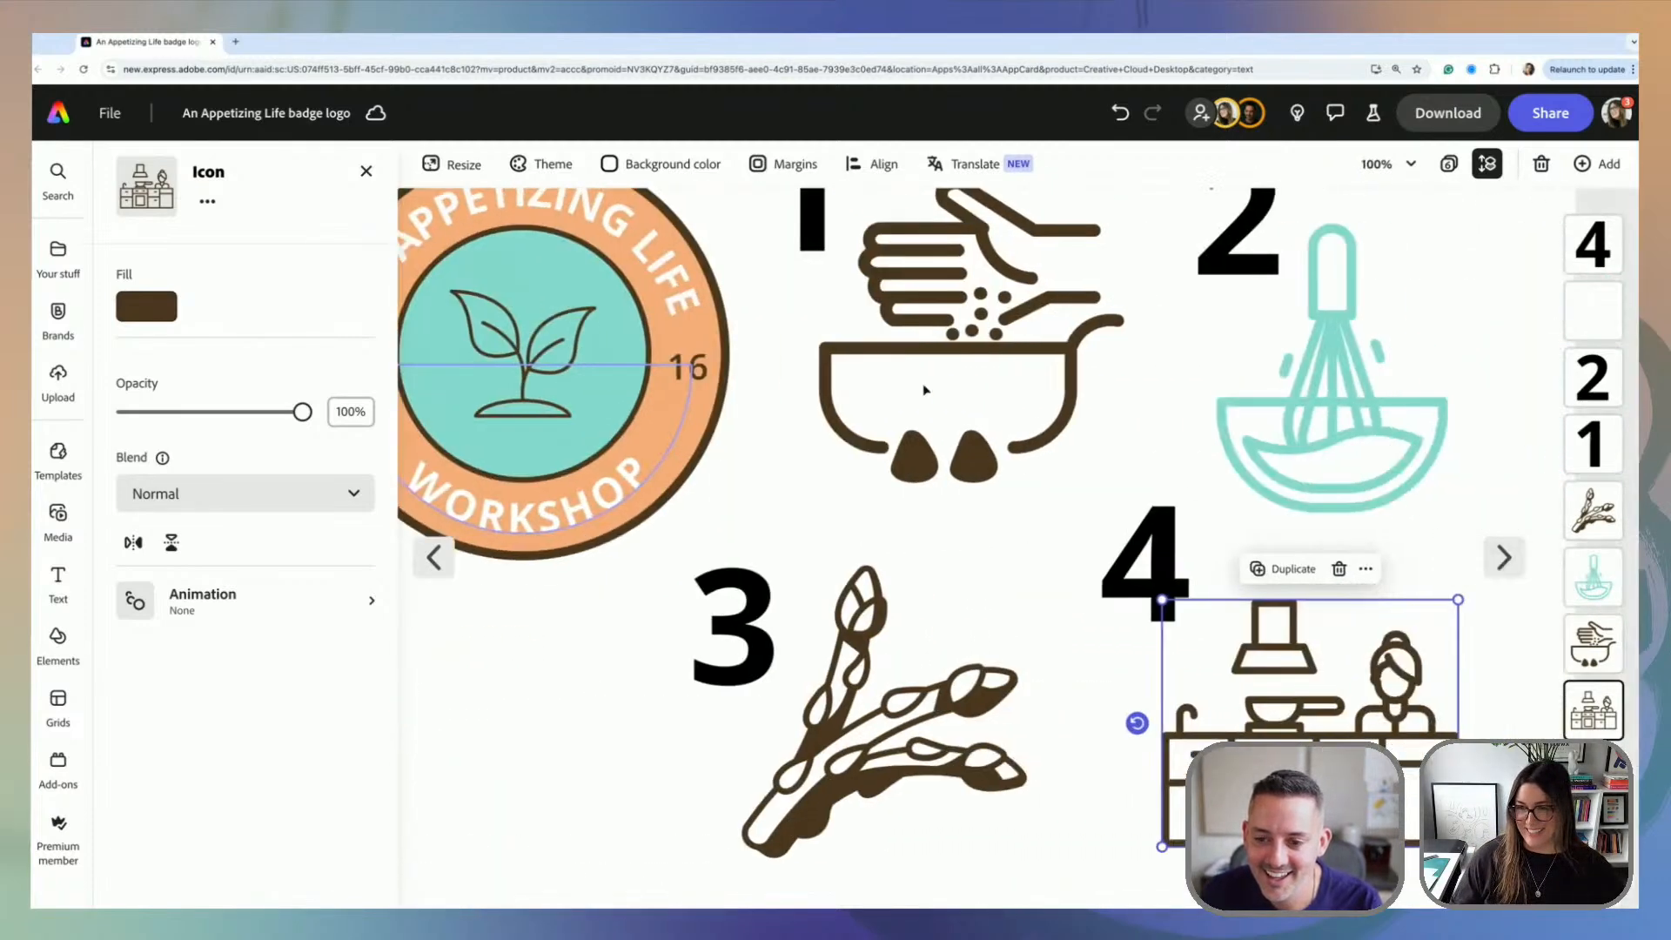
scroll(928, 392, "up", 1)
key("Escape")
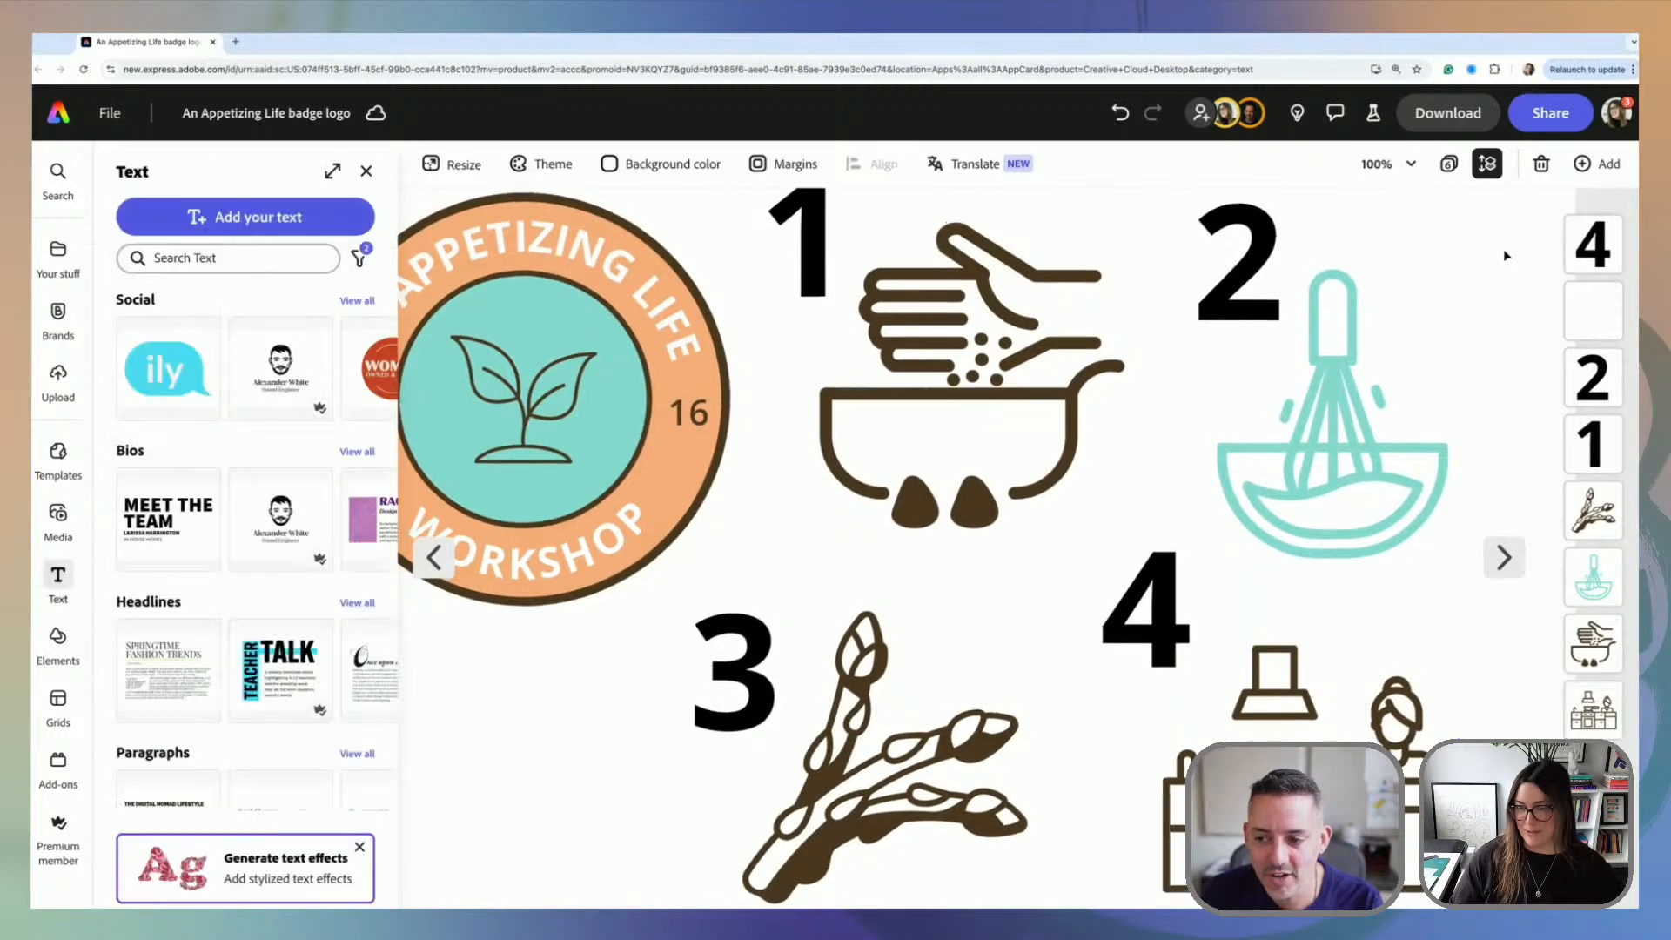
scroll(1506, 255, "down", 1)
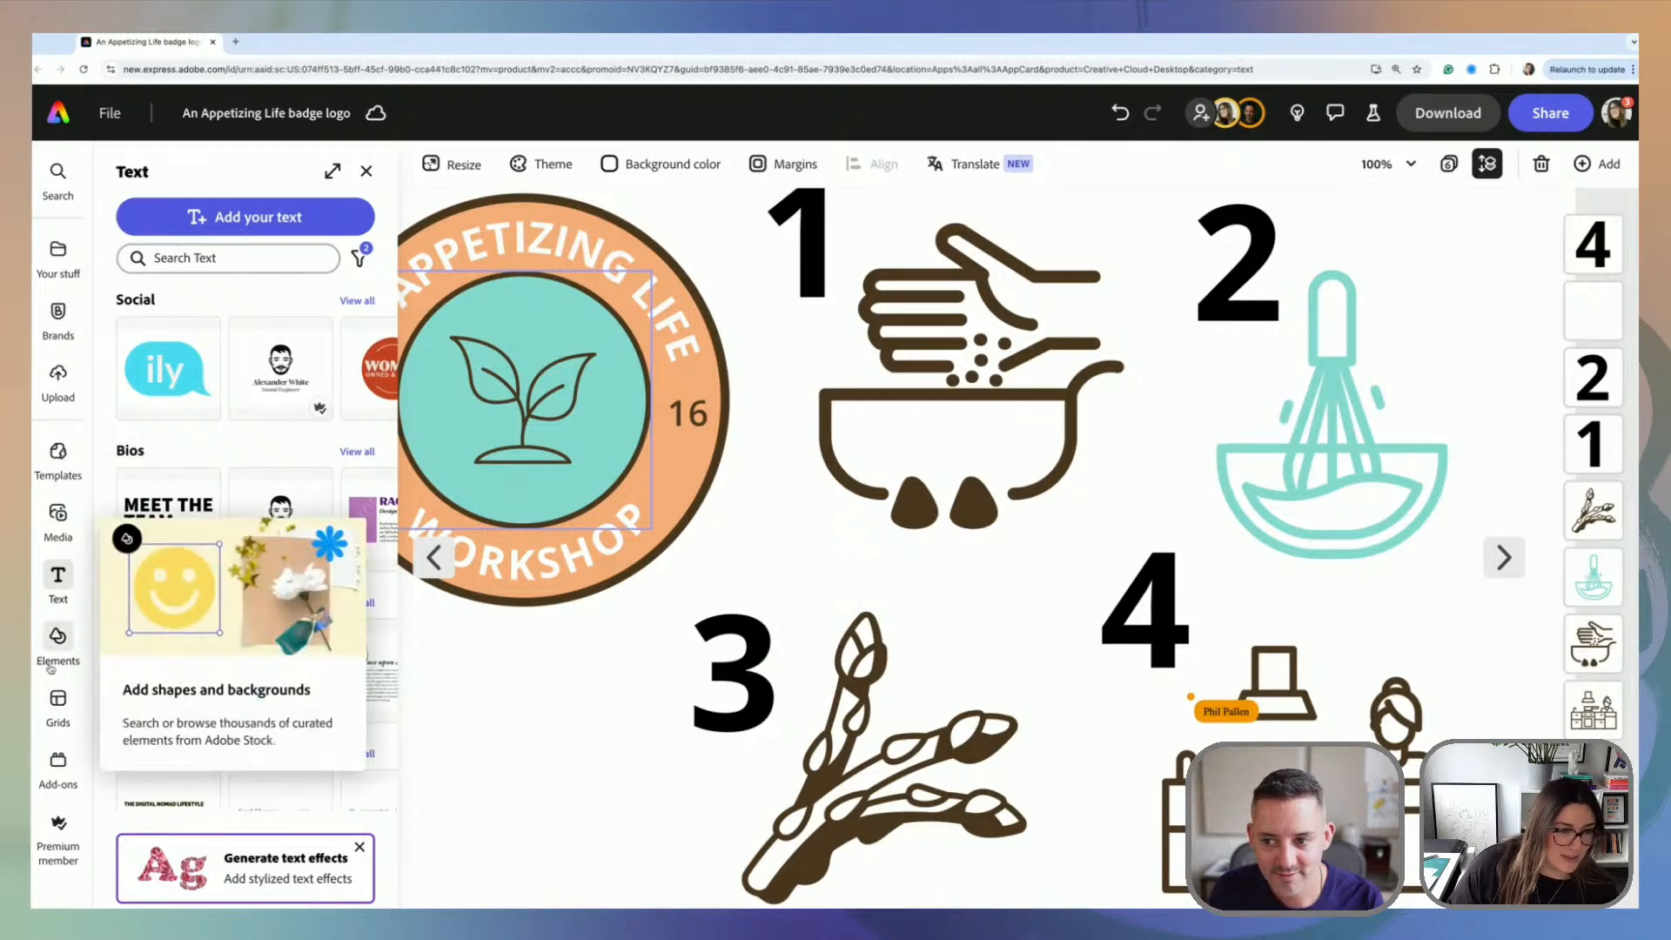
left_click(57, 315)
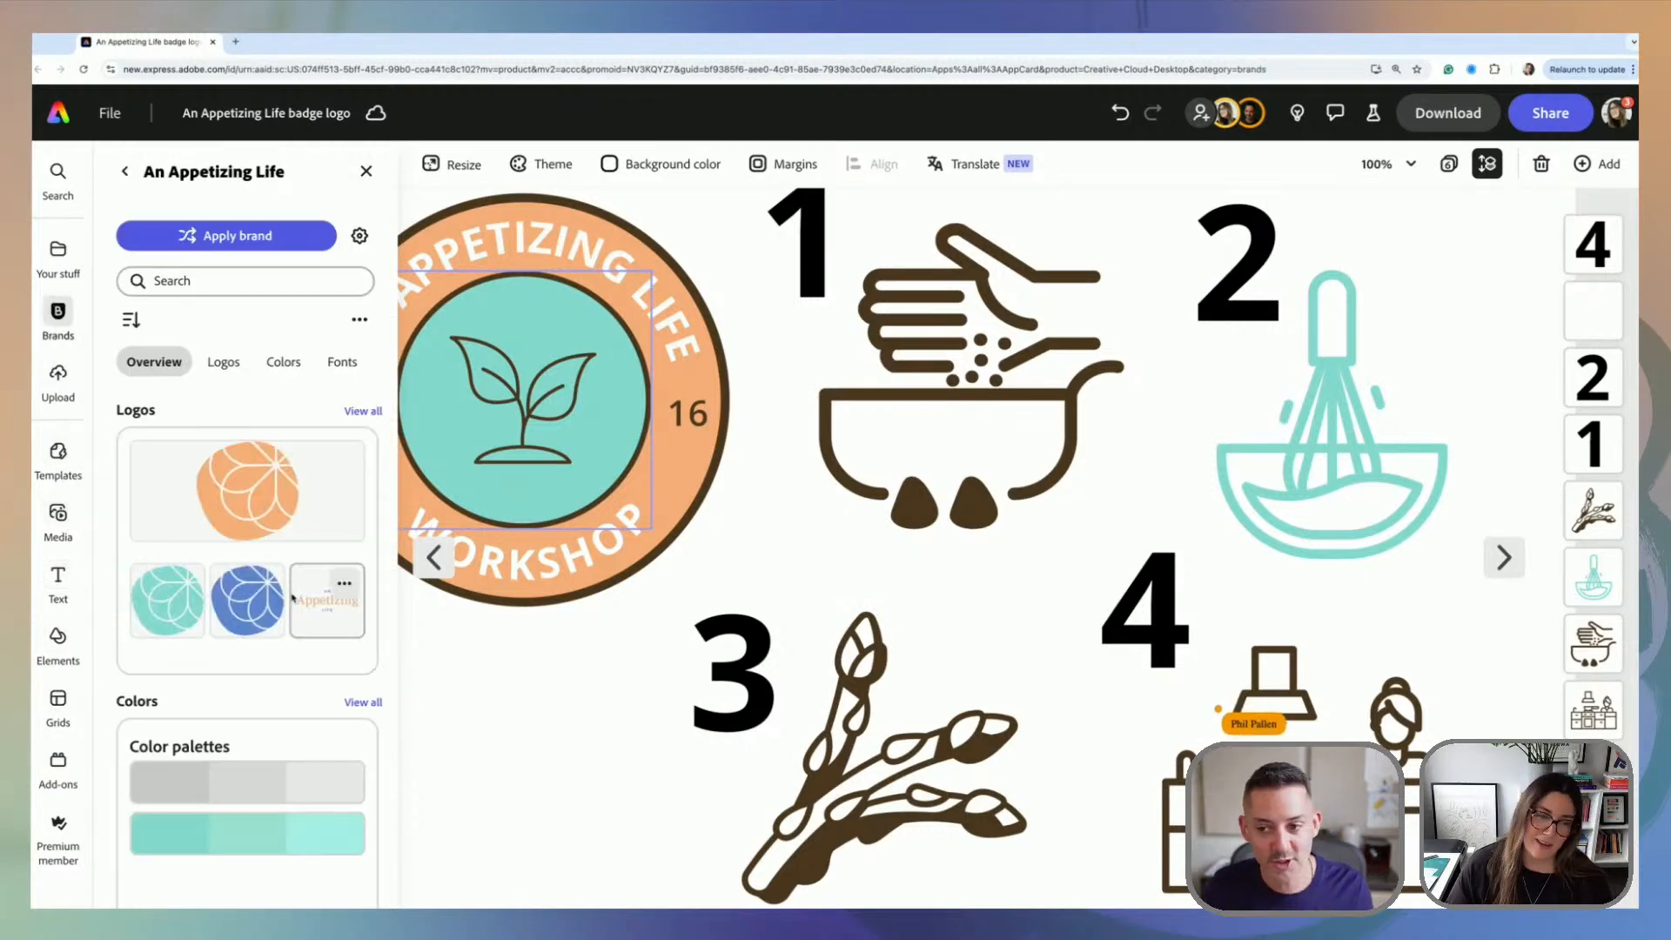
left_click(149, 606)
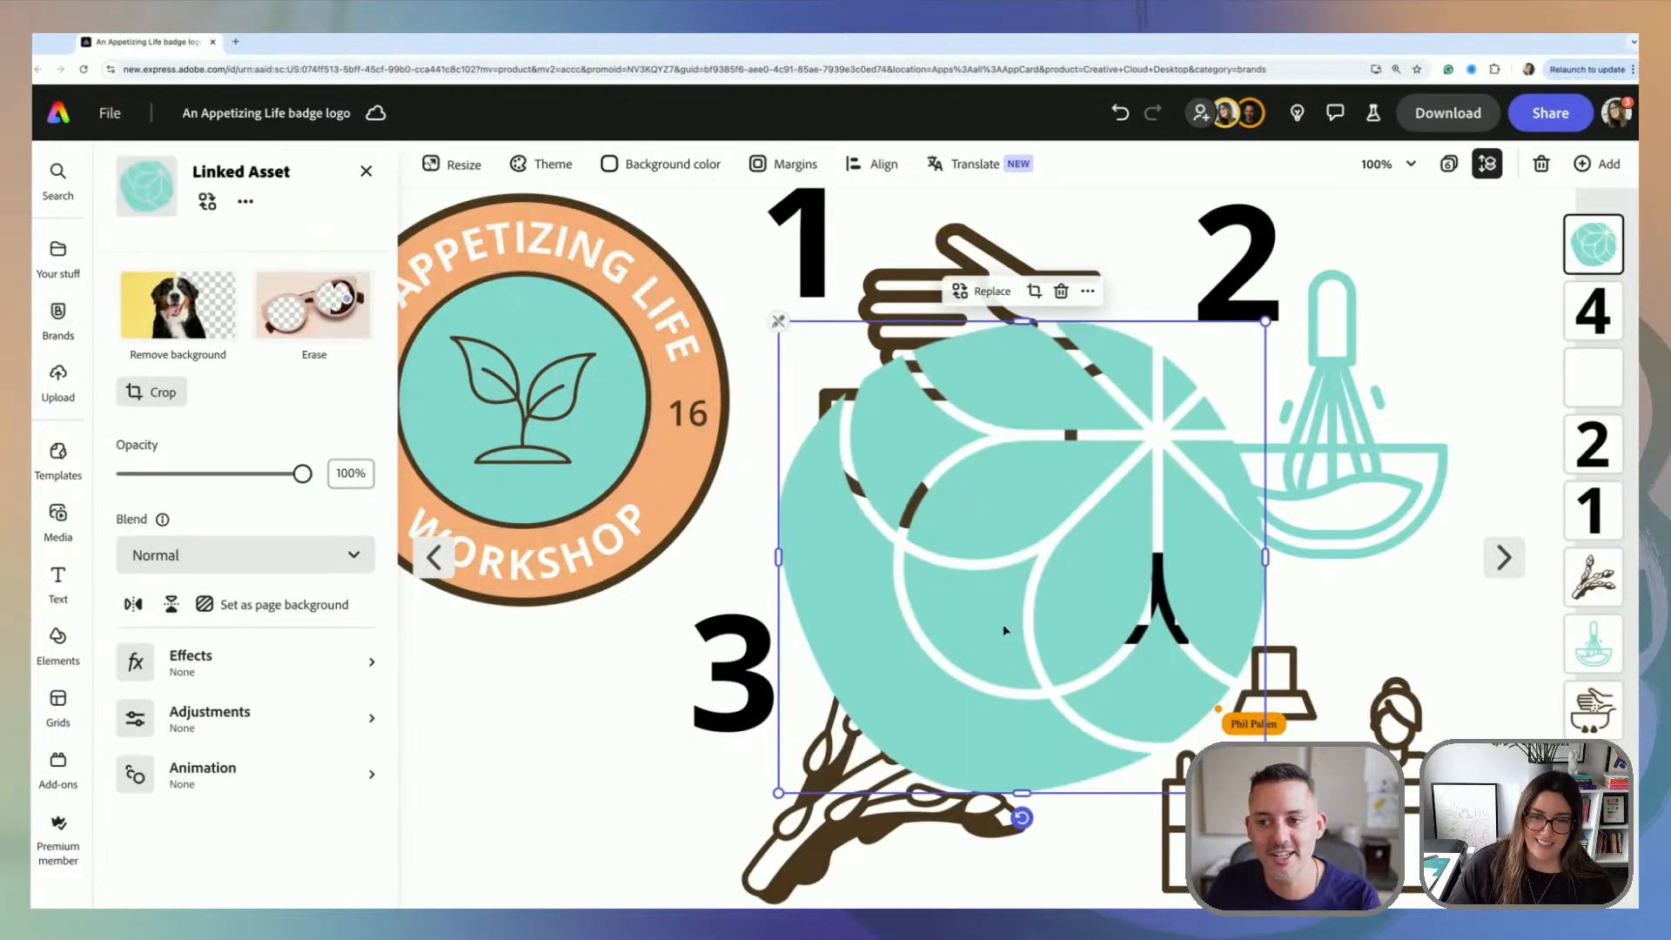
left_click_drag(1269, 331, 1121, 467)
Step: Change the fill of the badge's inner circle to white
left_click(635, 422)
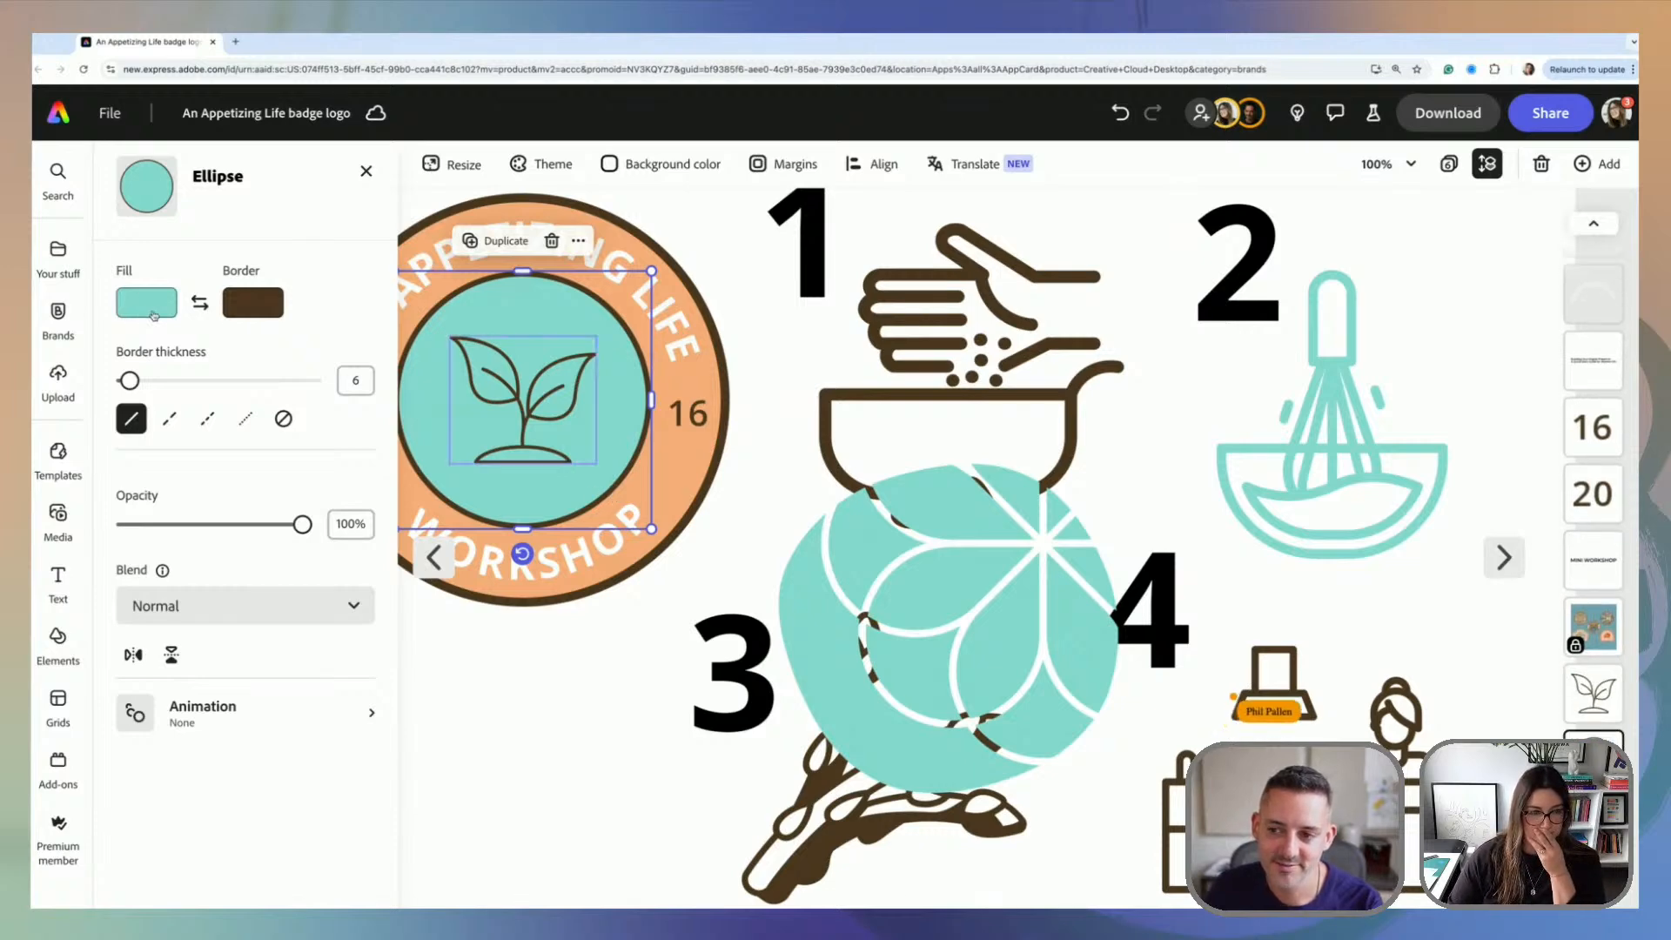
left_click(144, 309)
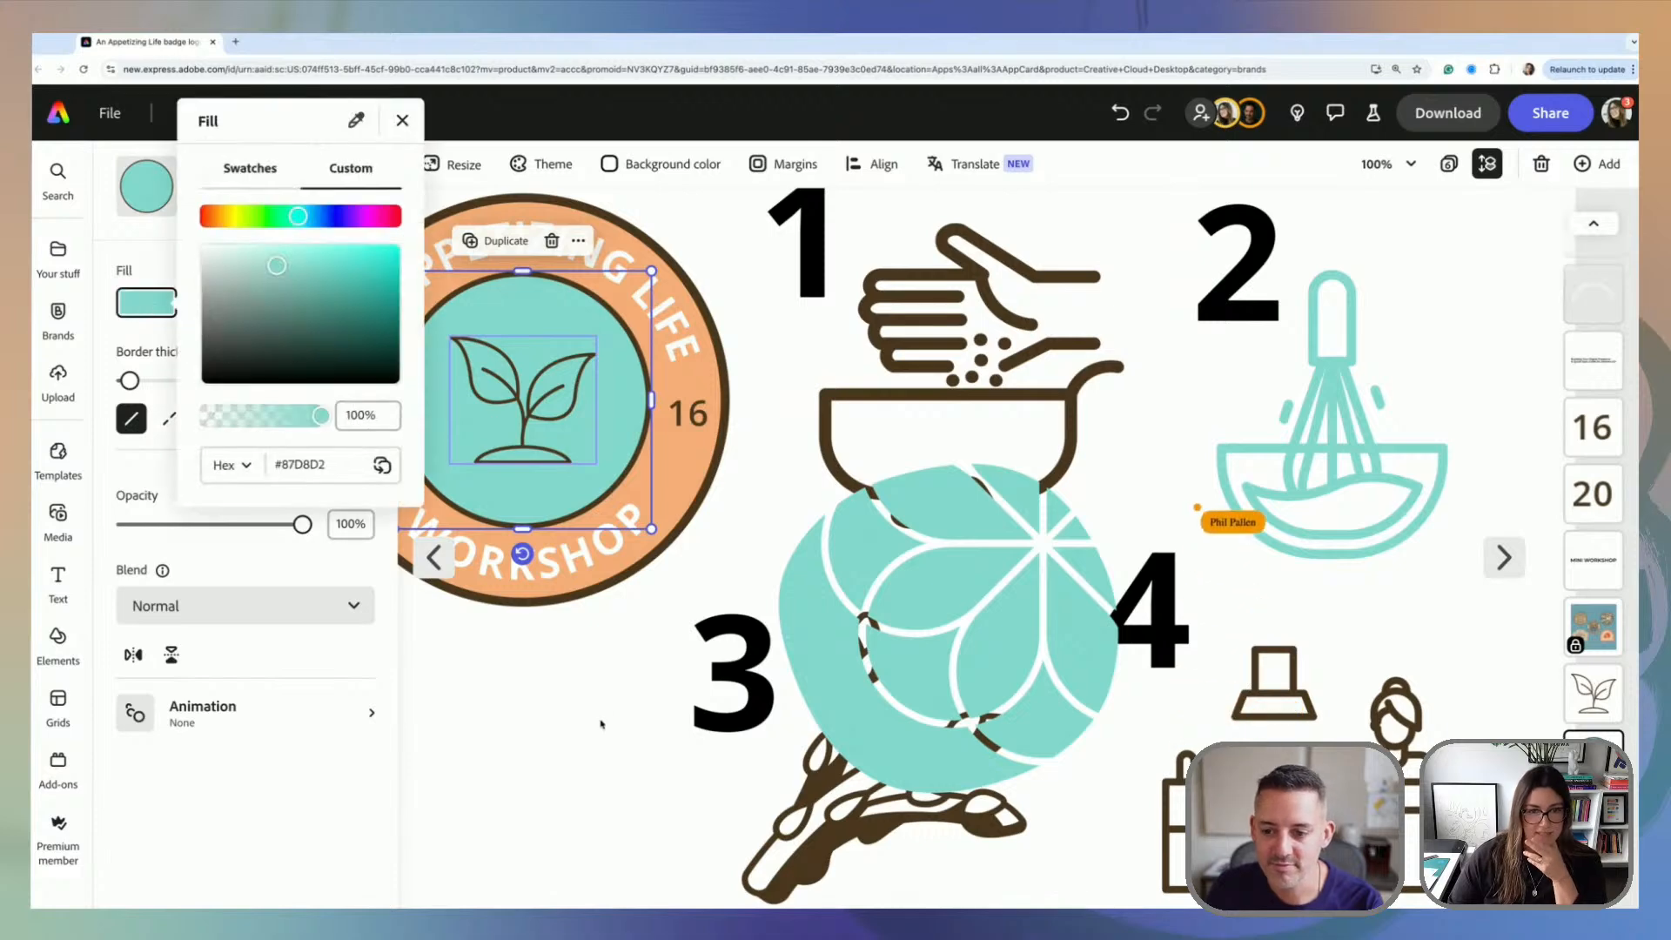
key("Escape")
left_click(921, 347)
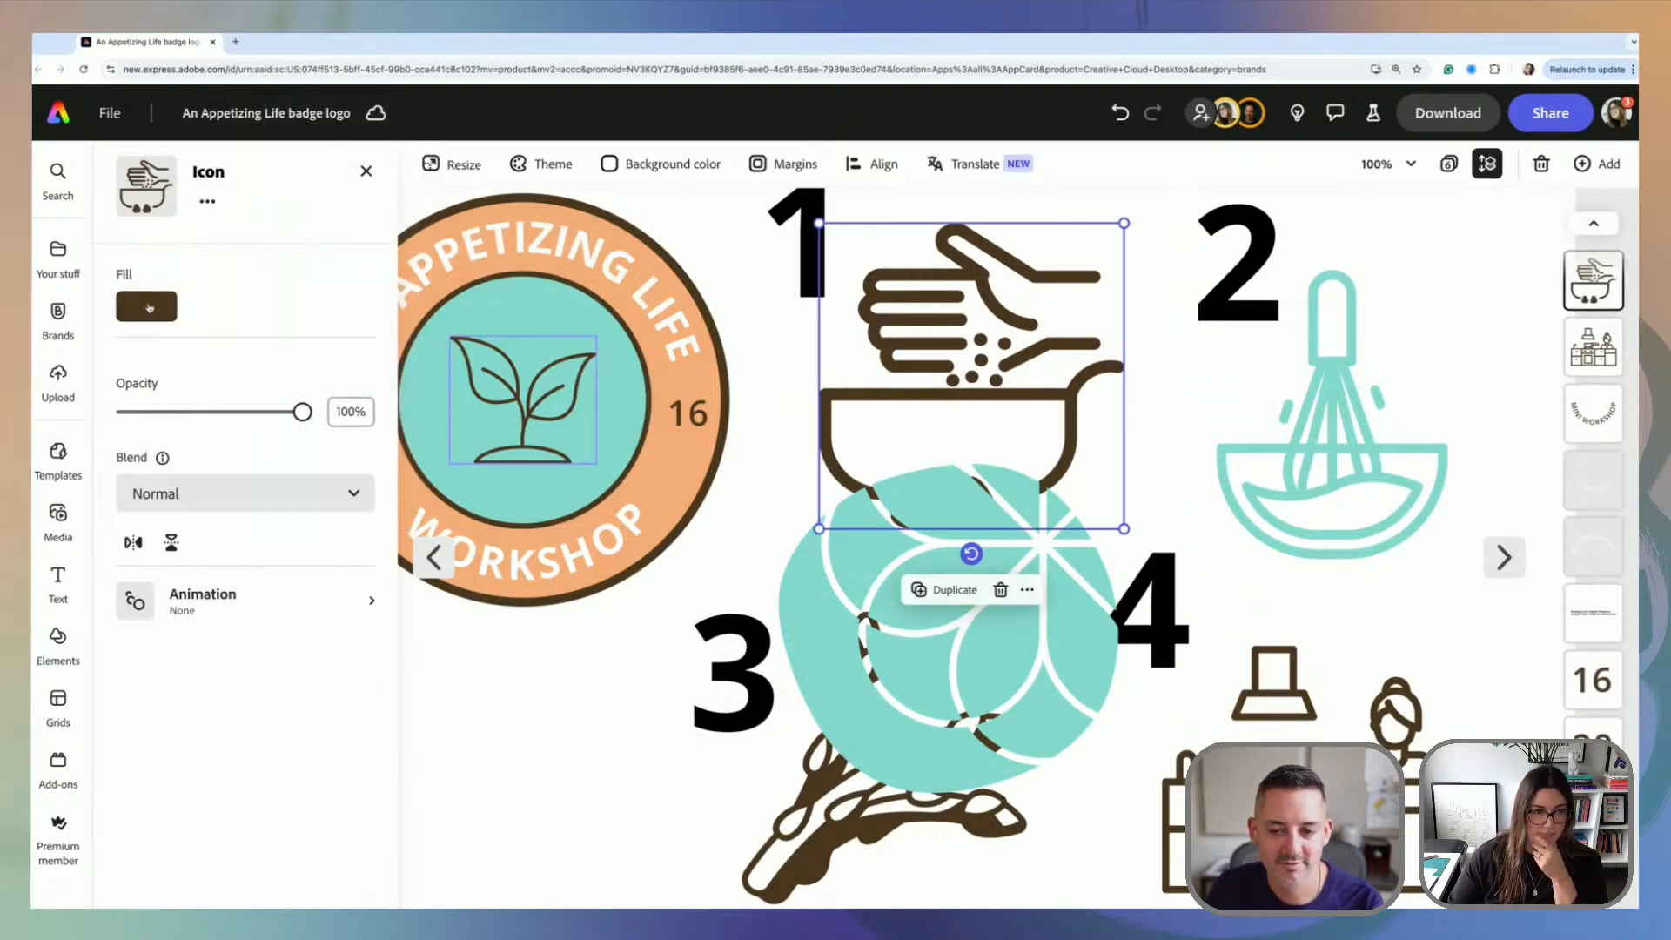
key("Tab")
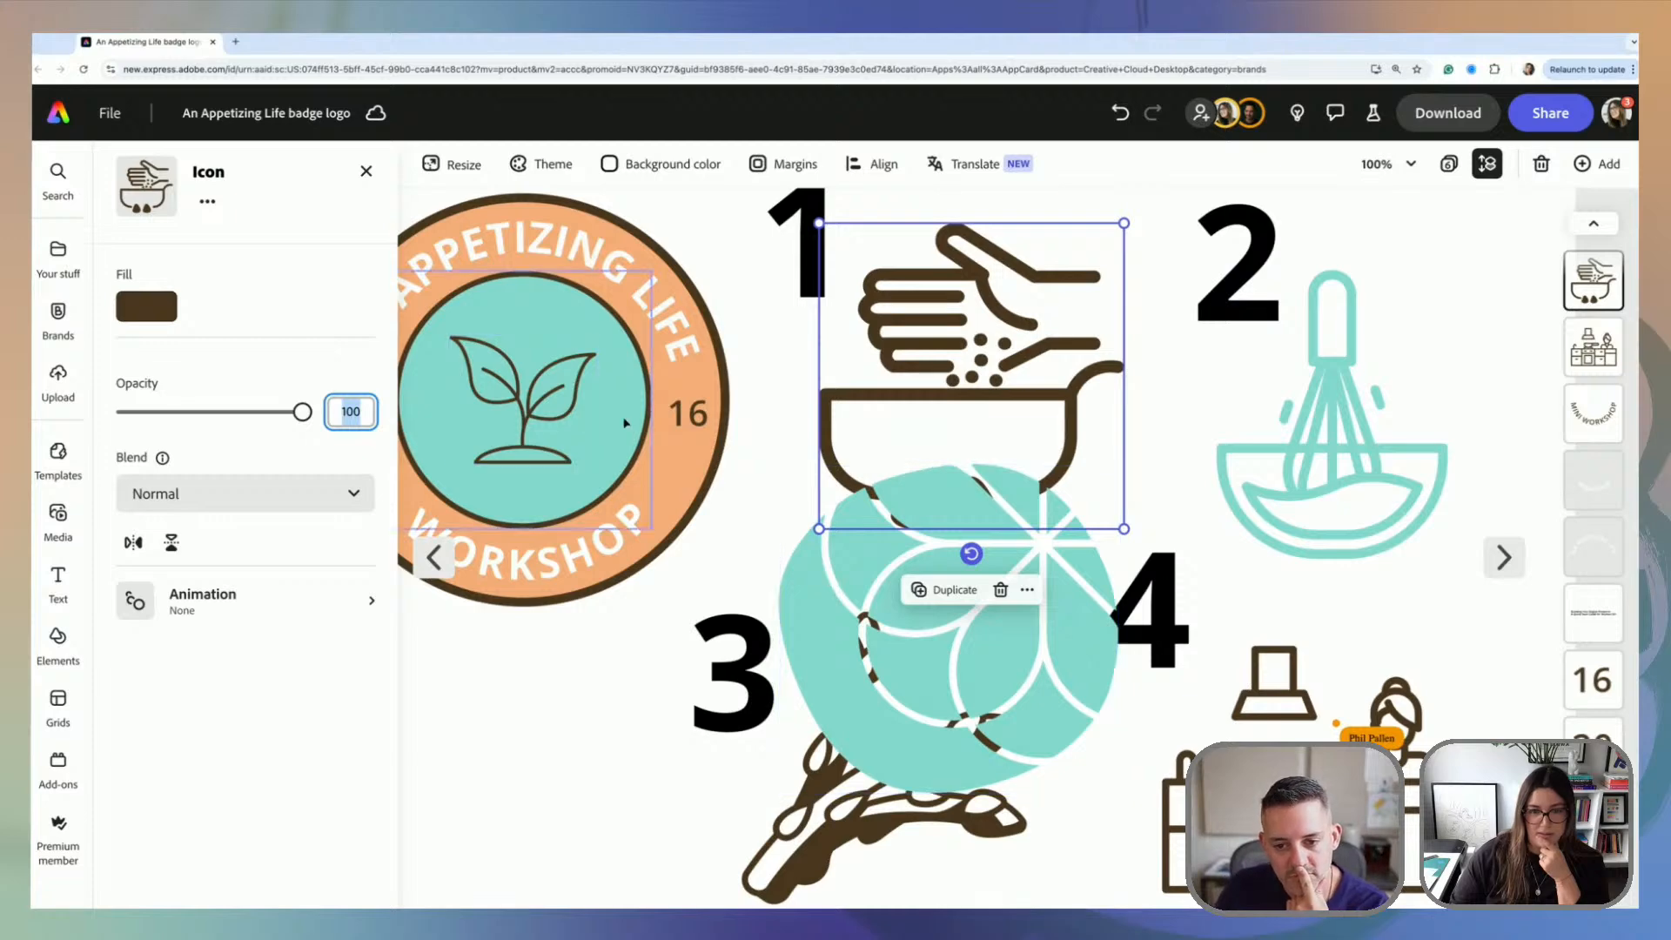
left_click(592, 314)
left_click(152, 310)
left_click_drag(228, 262, 198, 244)
left_click(317, 653)
Step: Move the plant icon out of the badge to beside the asparagus and fit the scaled-down teal logo inside the inner circle
left_click(1041, 583)
left_click_drag(1120, 462, 1057, 523)
left_click_drag(919, 657, 522, 414)
left_click_drag(659, 282, 619, 321)
left_click_drag(566, 485, 486, 722)
left_click_drag(513, 402, 956, 626)
left_click_drag(494, 698, 590, 426)
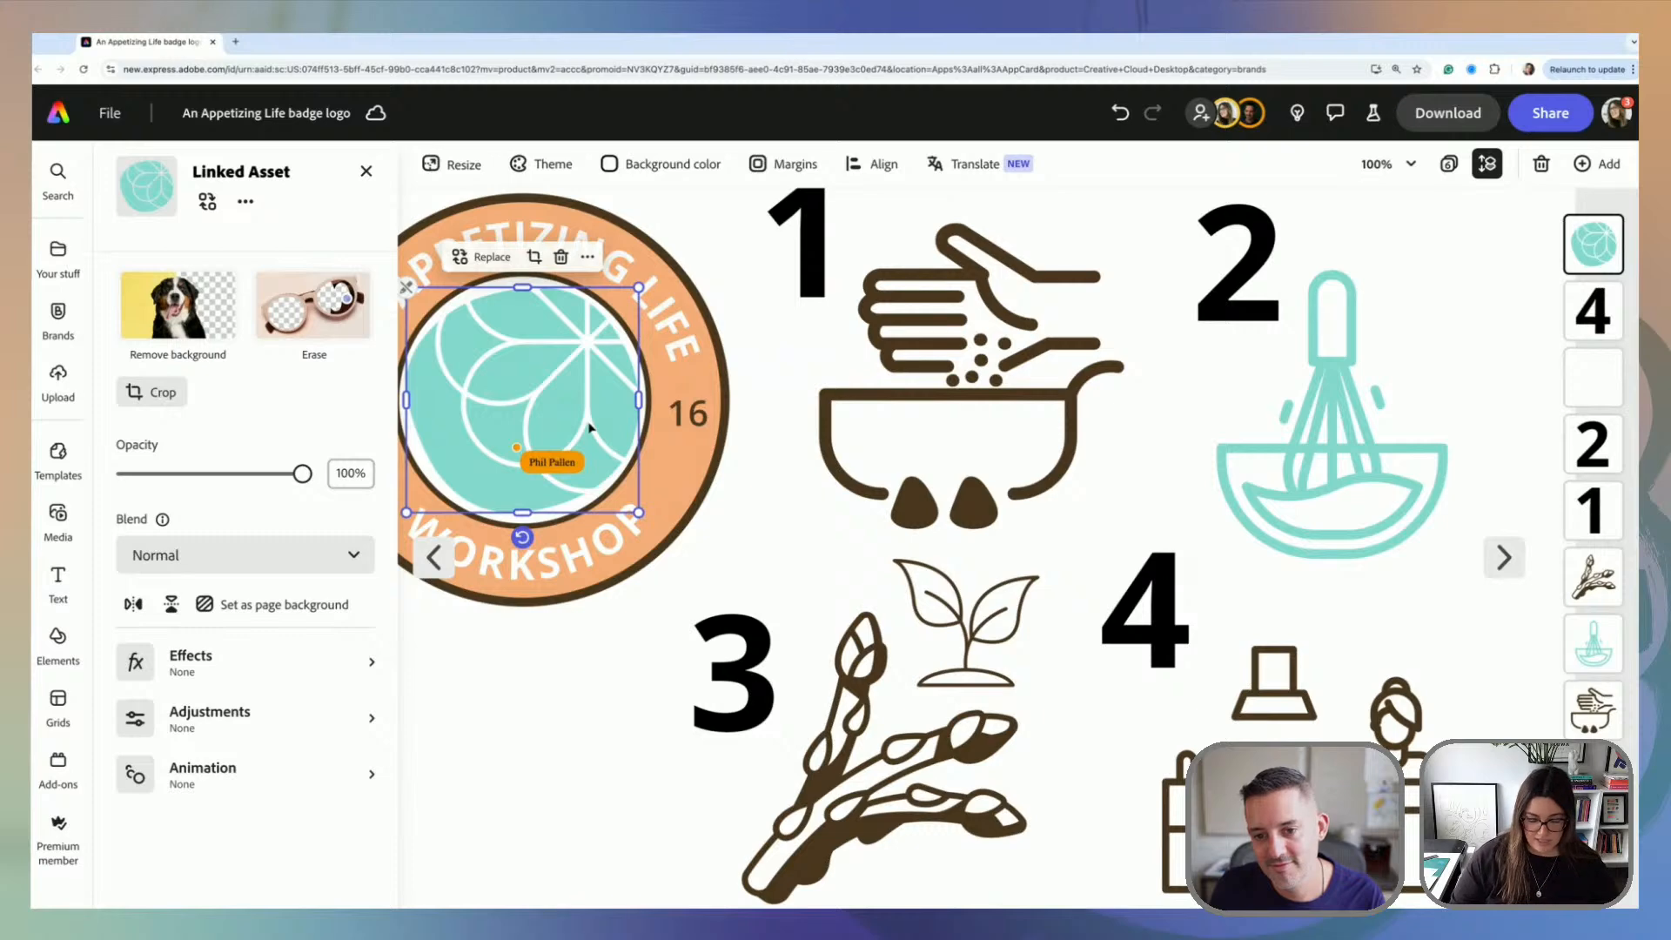
Step: Enlarge and reposition the teal logo in small adjustments so it fills the badge's inner circle
key("super+plus")
scroll(684, 452, "left", 6)
scroll(684, 452, "up", 6)
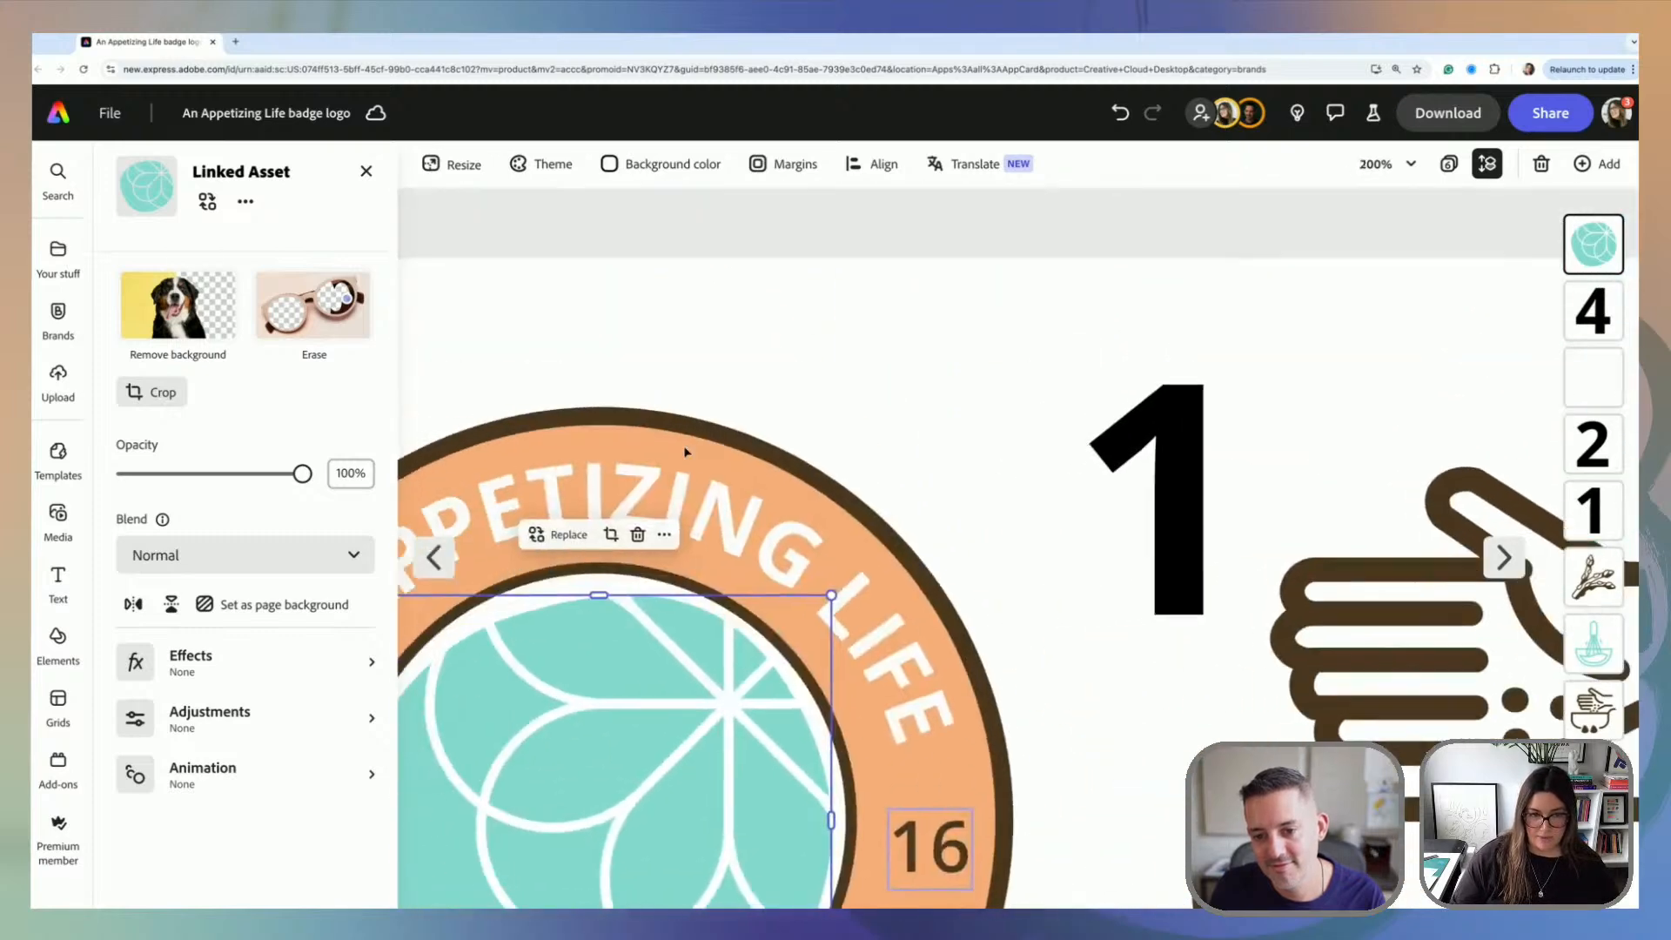
scroll(686, 452, "down", 2)
scroll(900, 350, "down", 7)
scroll(900, 350, "left", 2)
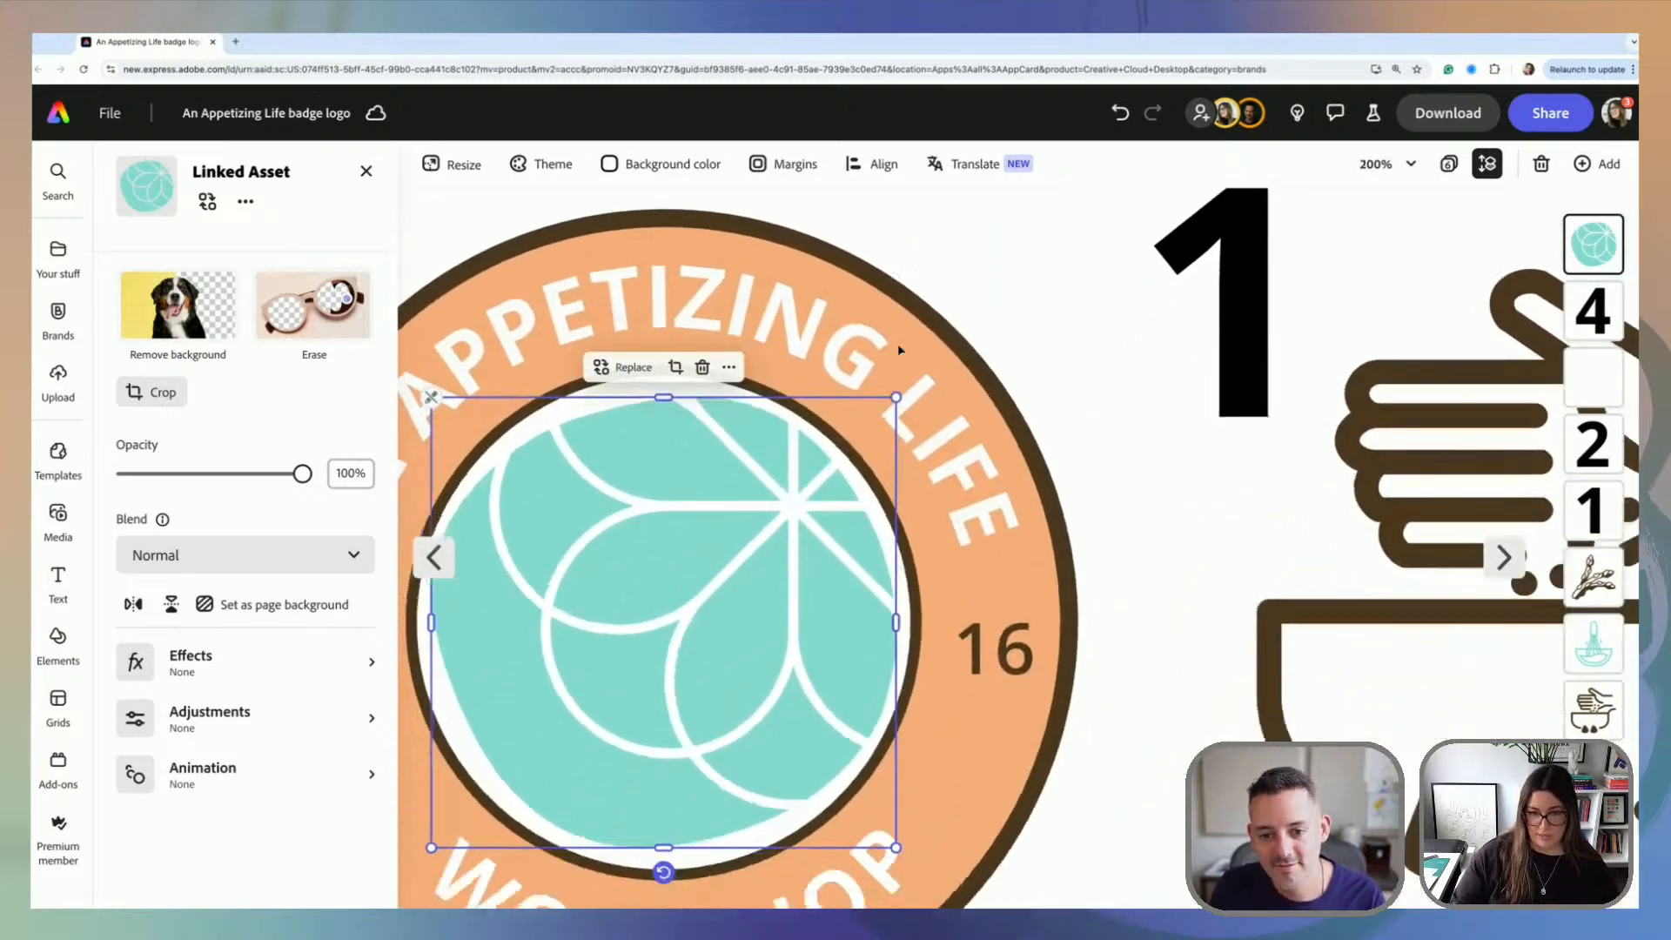
key("super+minus")
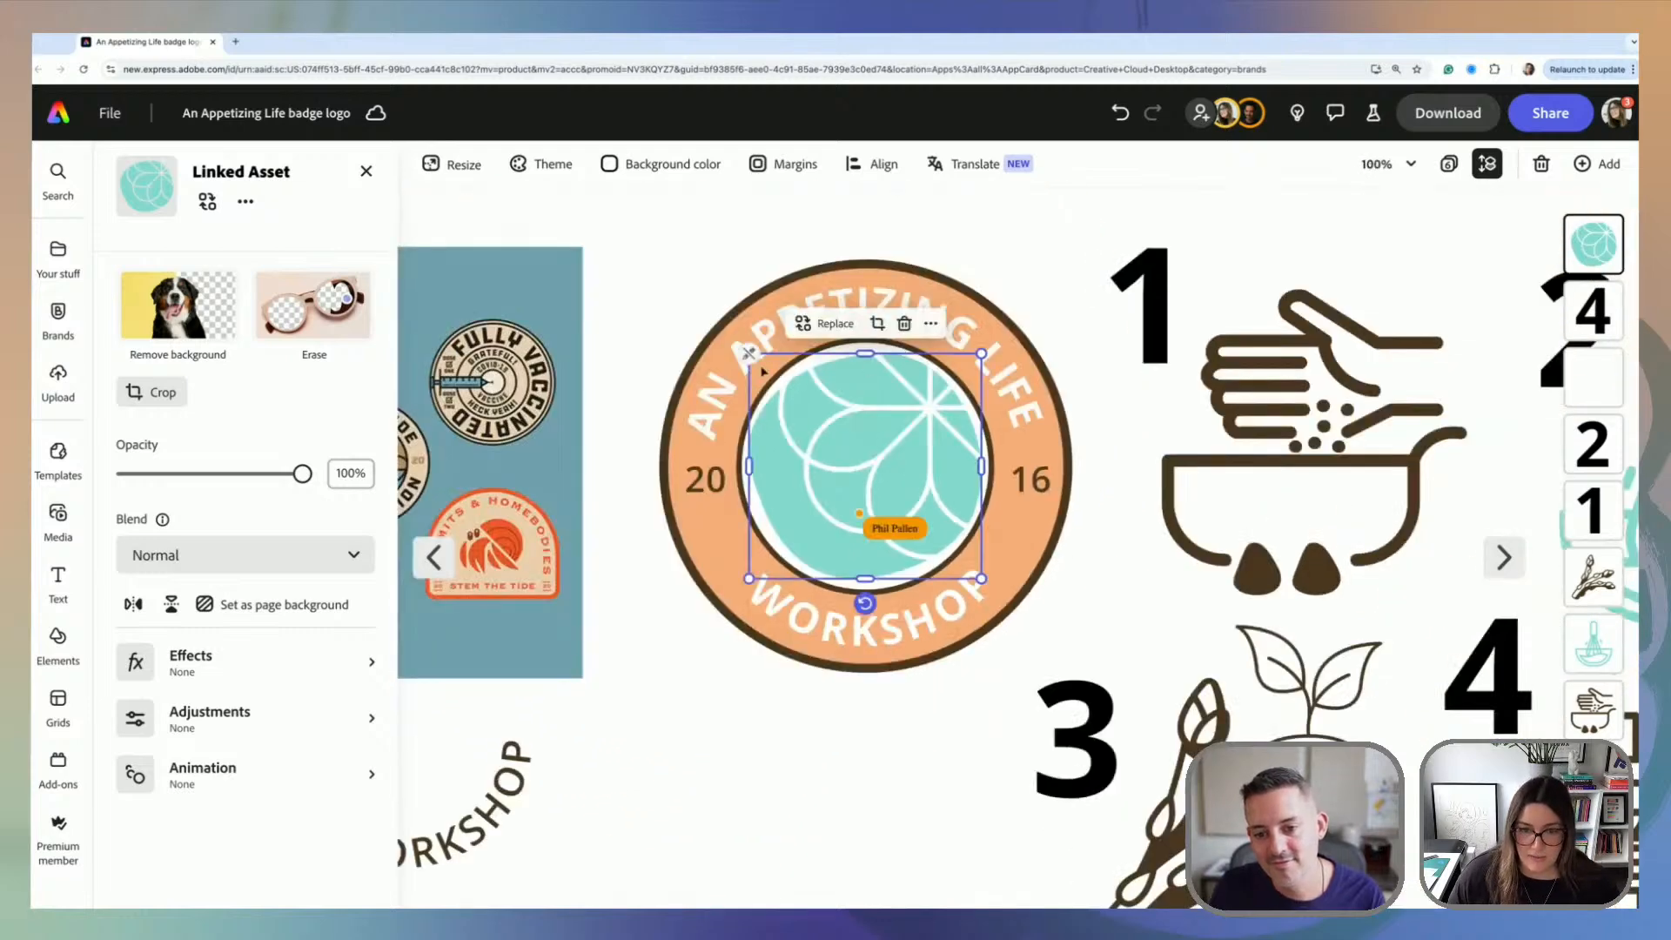
left_click_drag(982, 353, 990, 346)
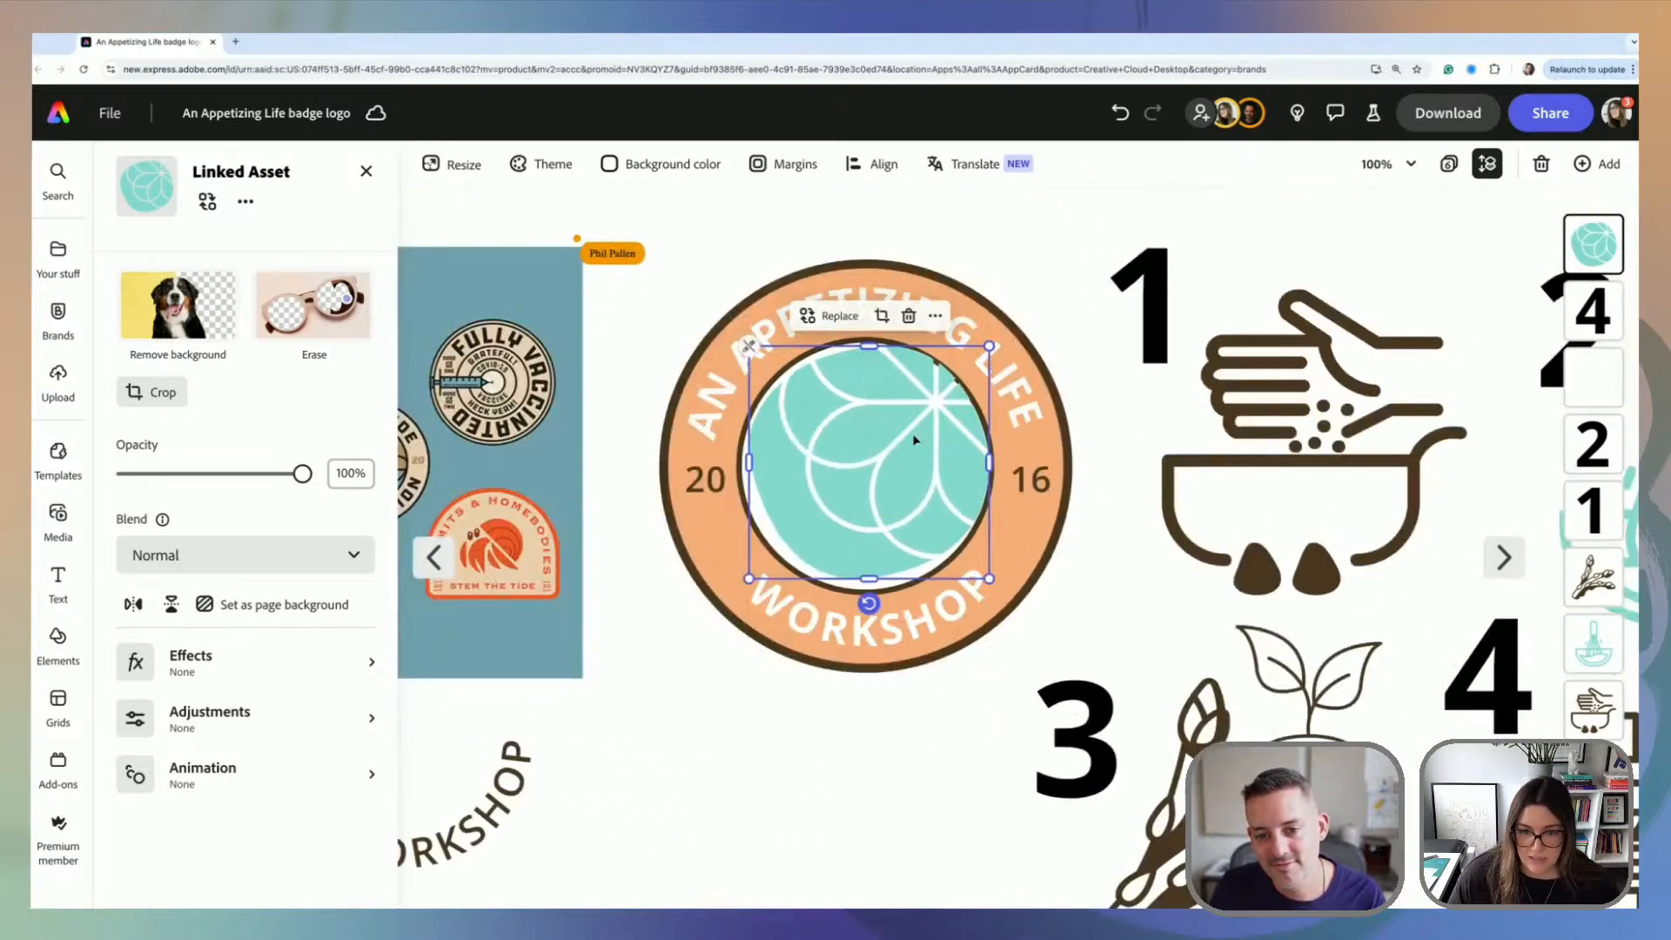
left_click_drag(916, 439, 930, 428)
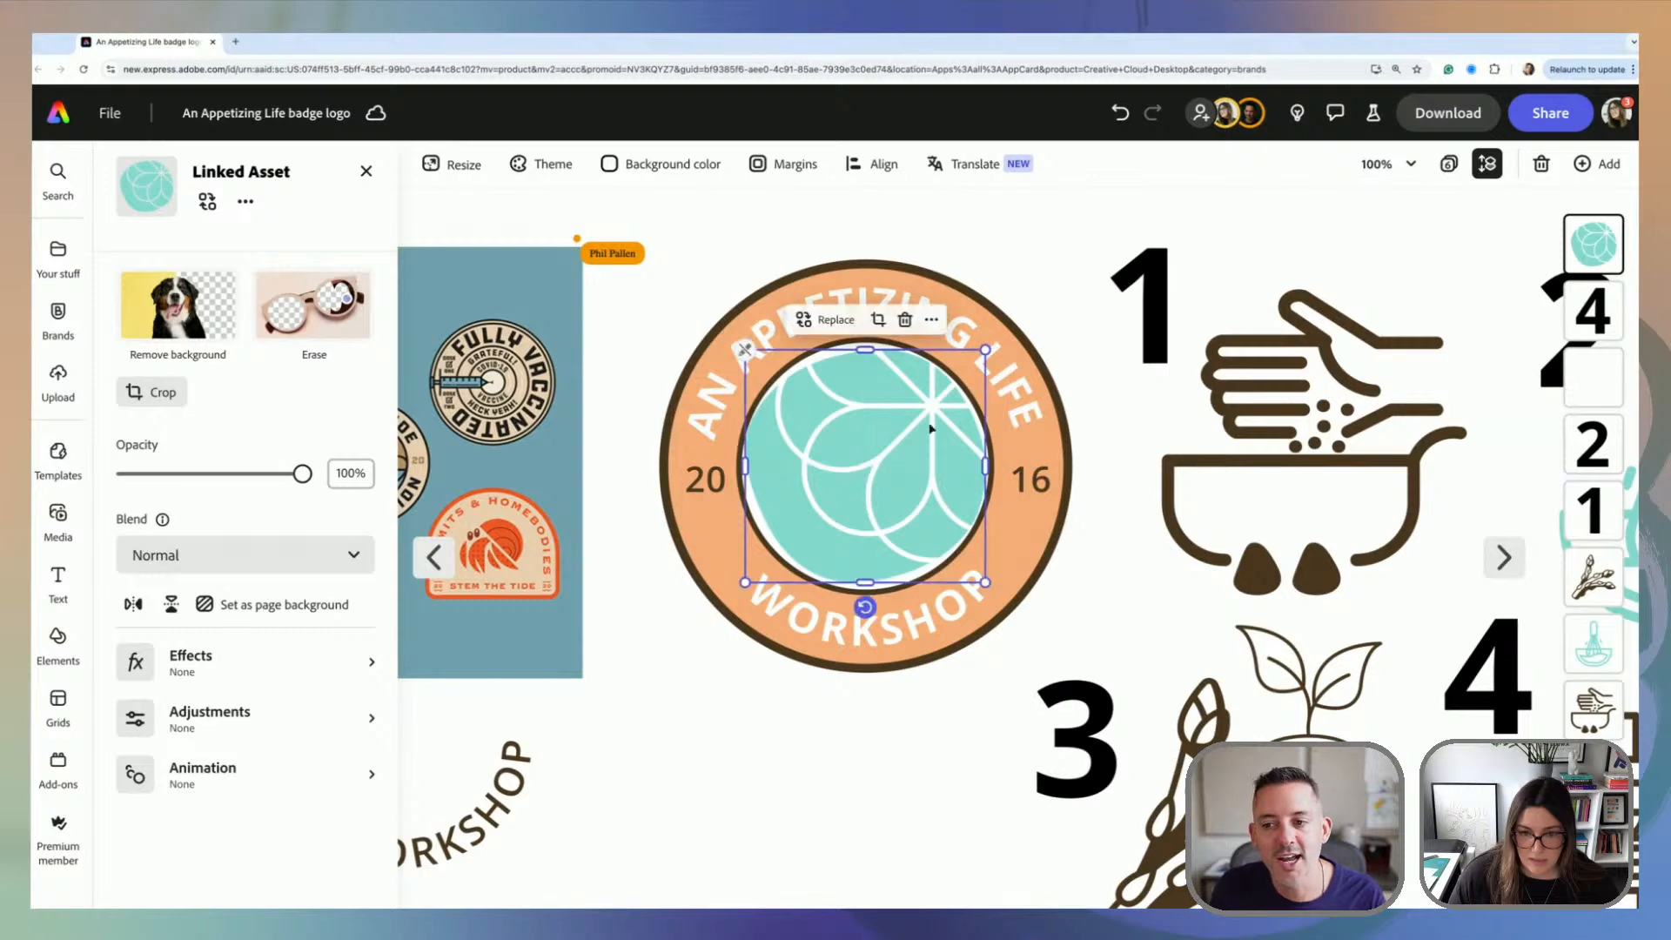
left_click_drag(985, 351, 990, 346)
left_click_drag(926, 478, 920, 479)
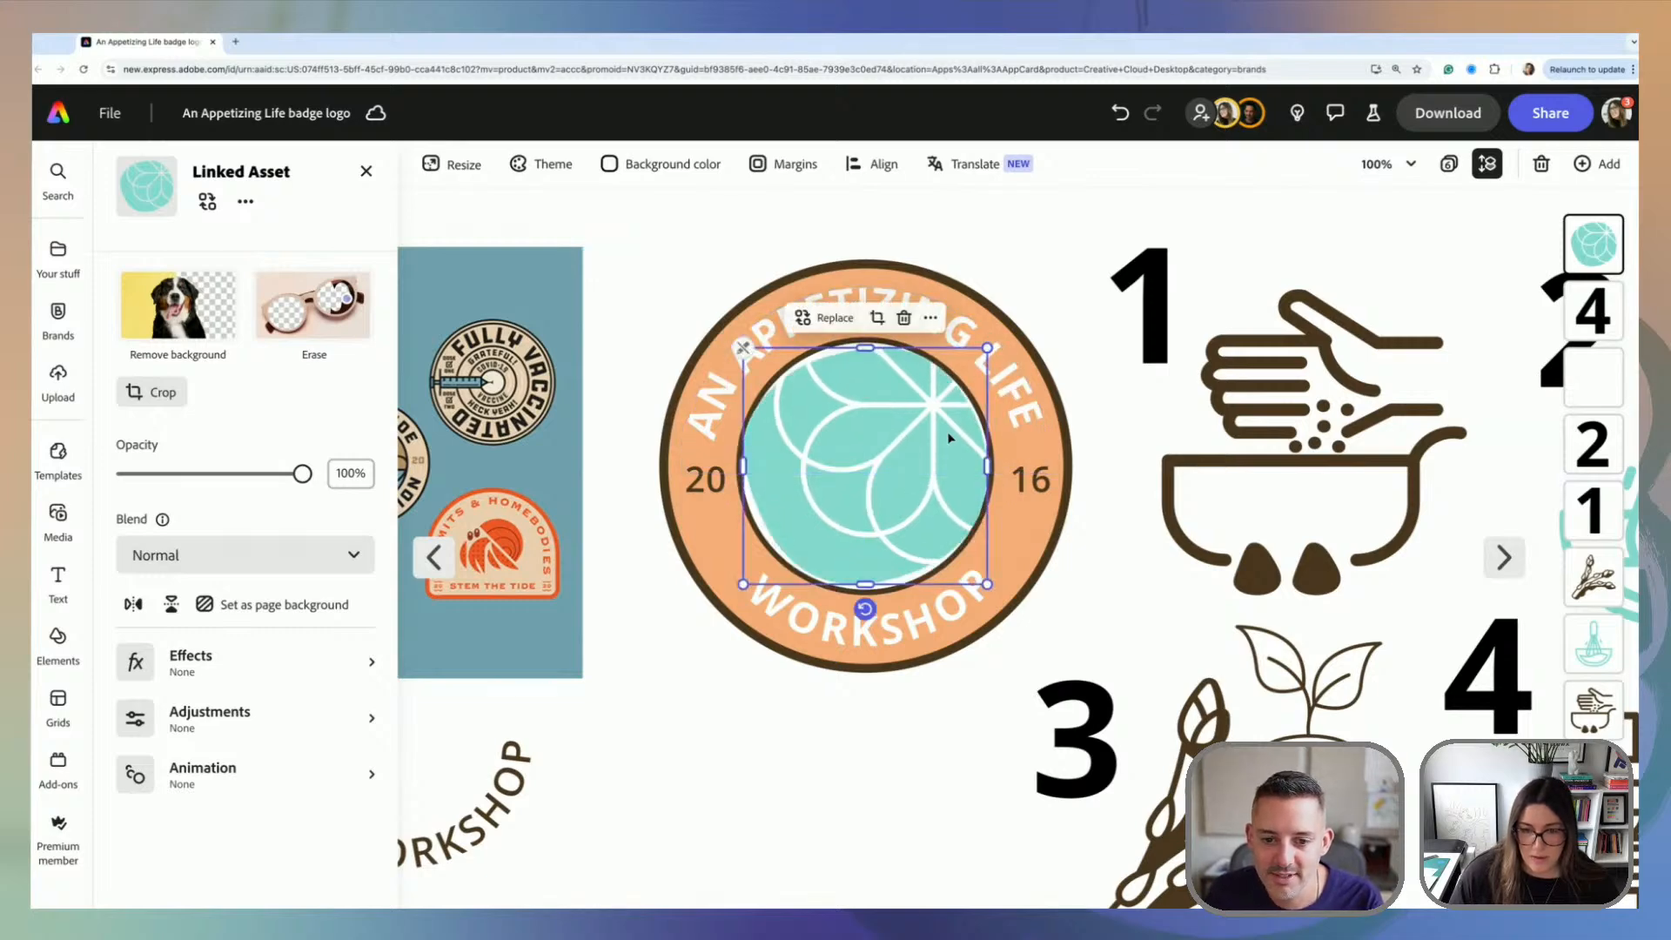
left_click_drag(748, 586, 737, 591)
left_click_drag(989, 348, 993, 344)
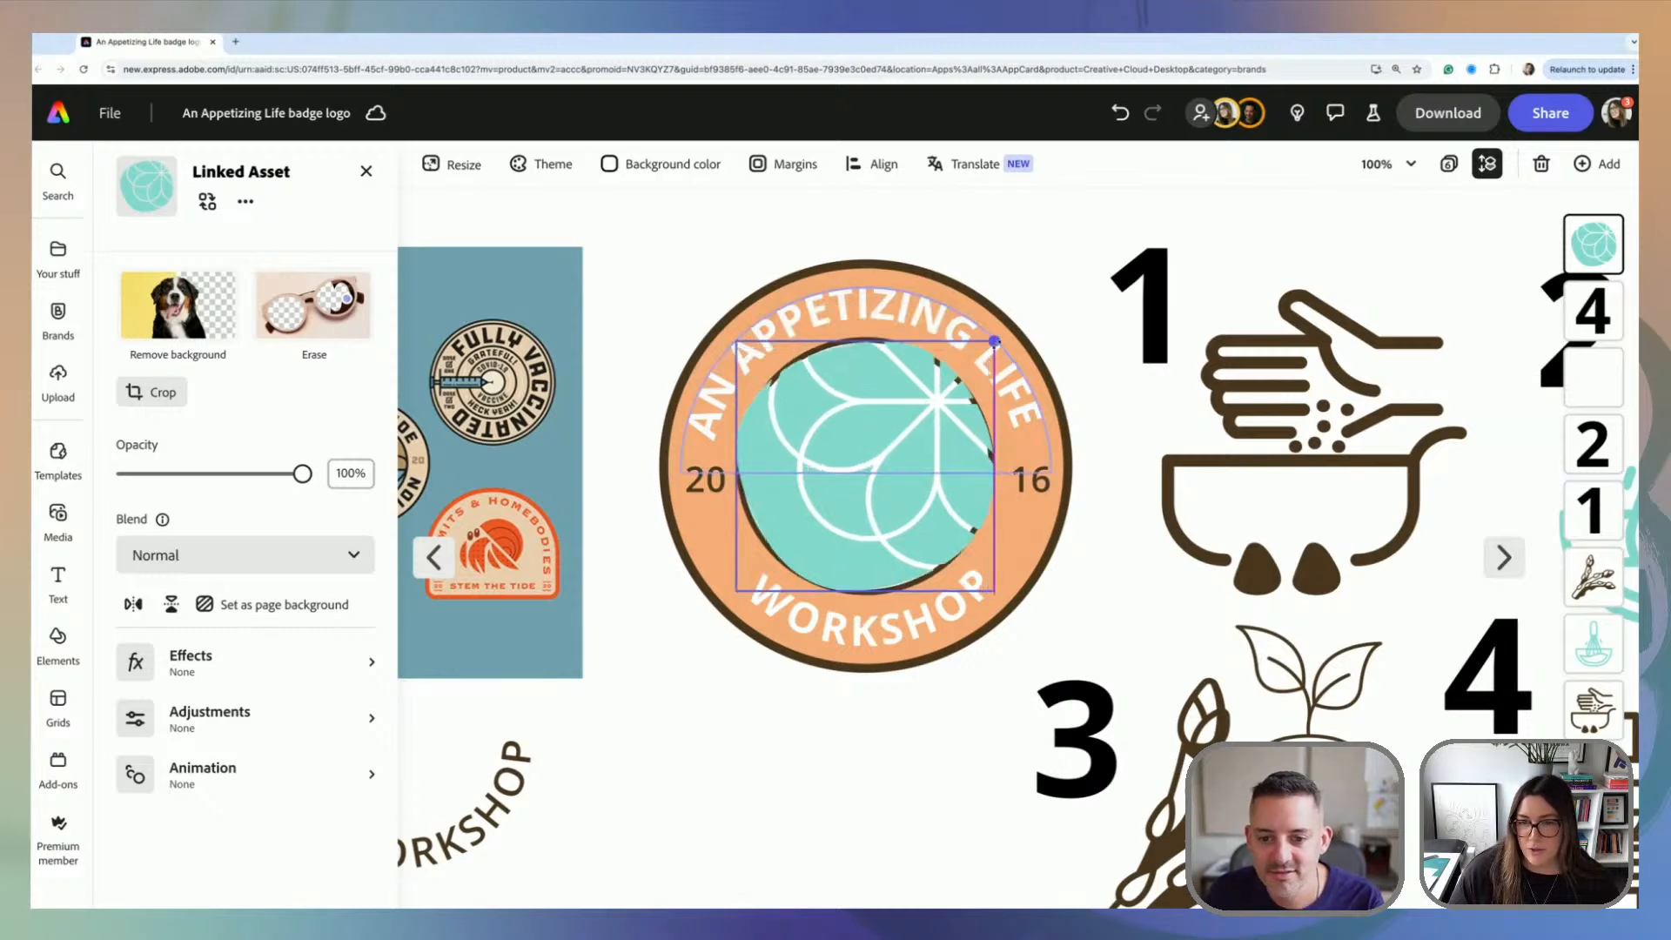
Step: Duplicate the teal logo below the badge and crop the copy to a circle shape
left_click_drag(882, 448, 788, 765)
scroll(757, 482, "down", 3)
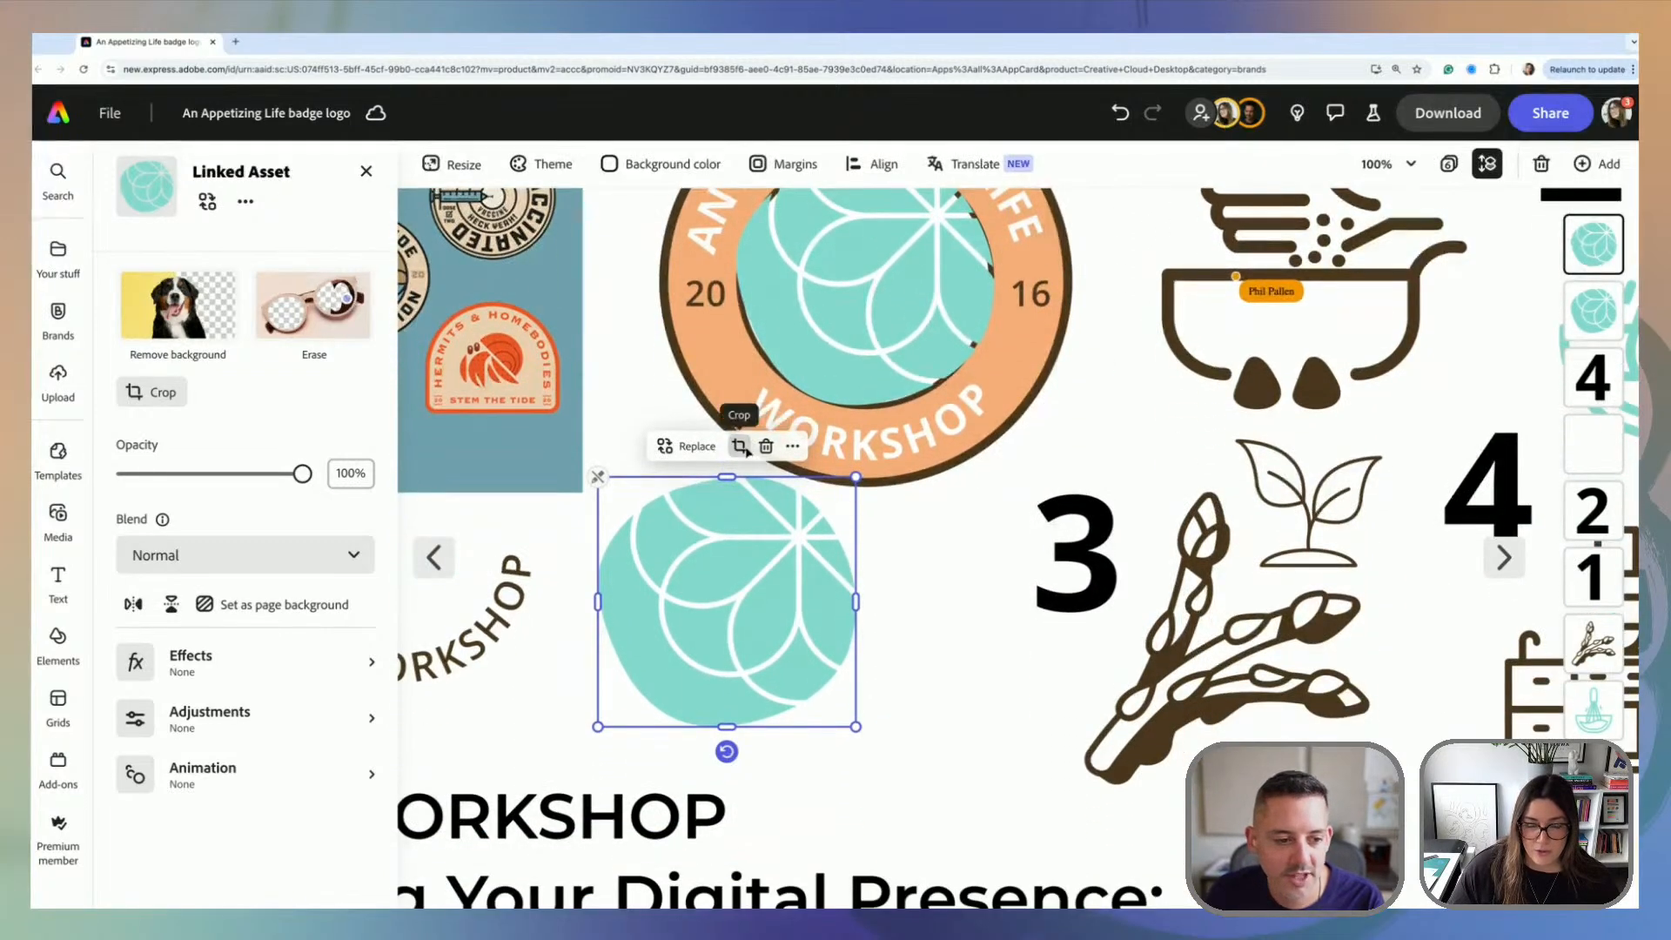
left_click(741, 447)
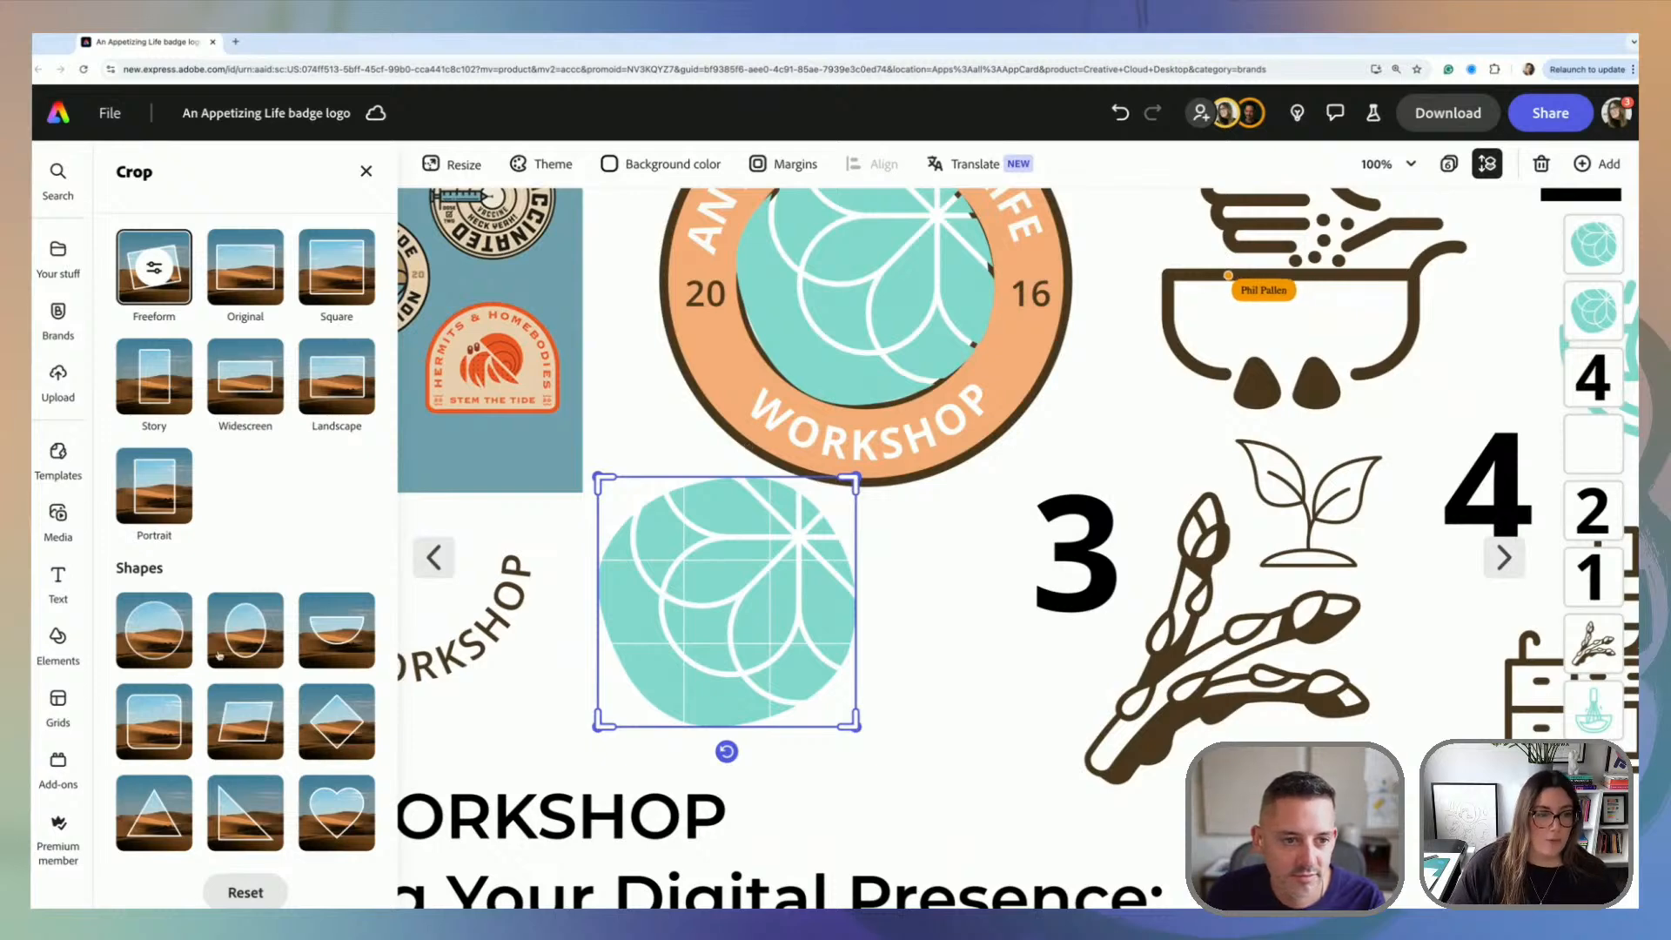
left_click(152, 644)
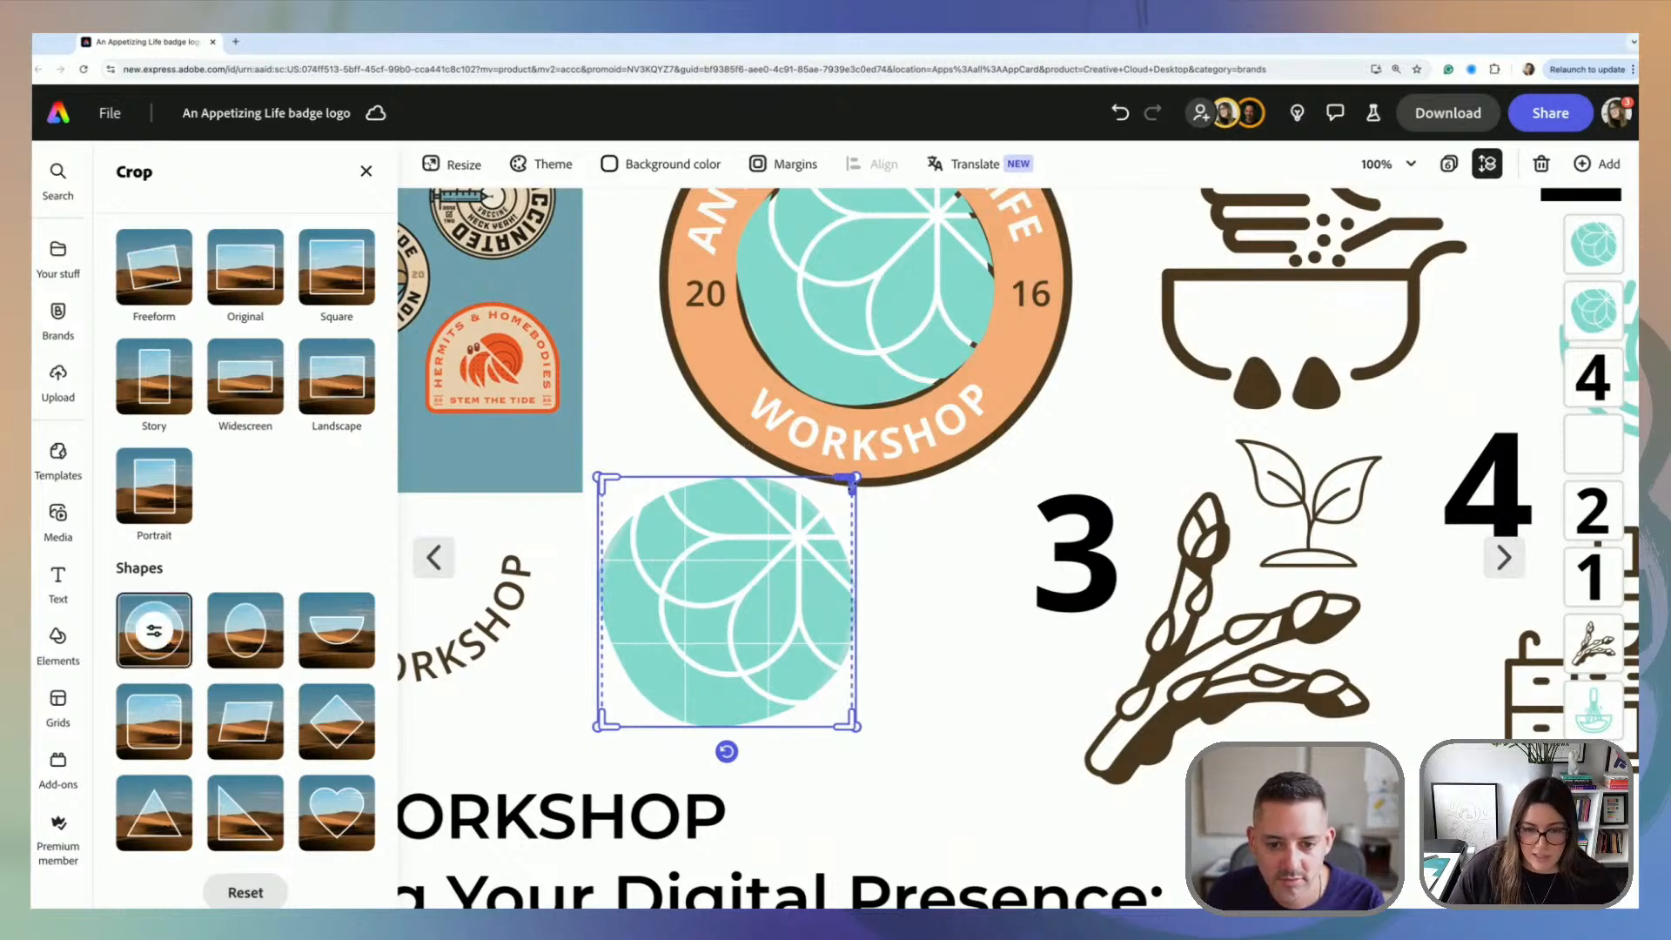
left_click(894, 587)
Step: Delete the uncropped logo from the badge and adjust the circle-cropped copy below it
left_click(870, 353)
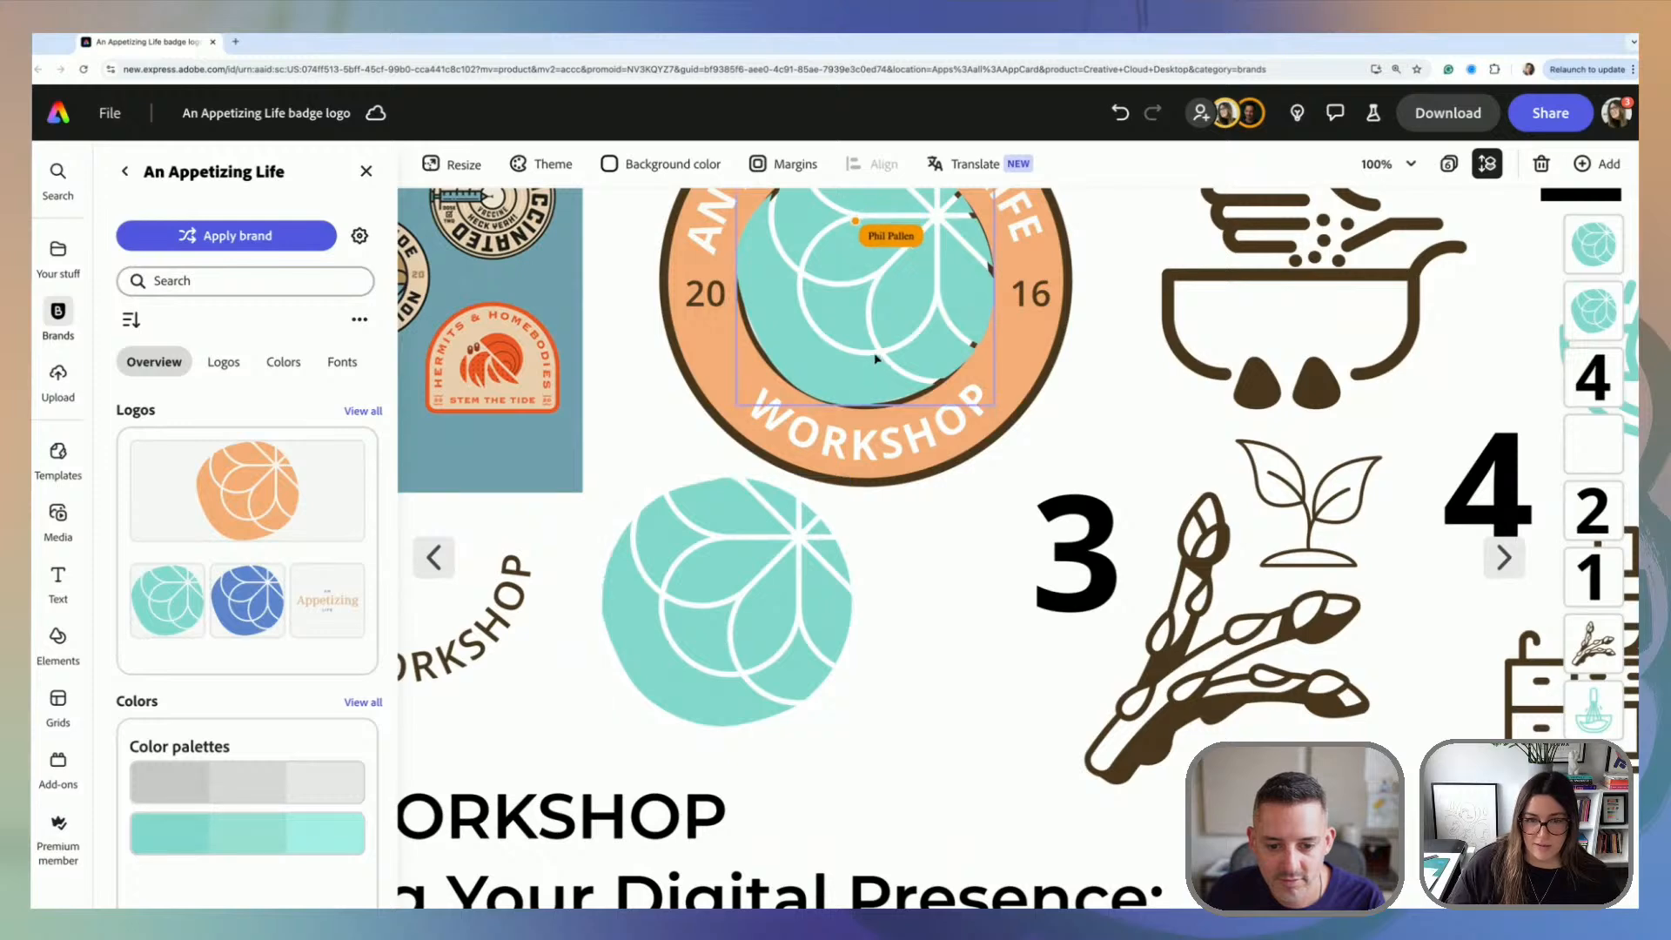
left_click_drag(851, 350, 1030, 562)
key("Delete")
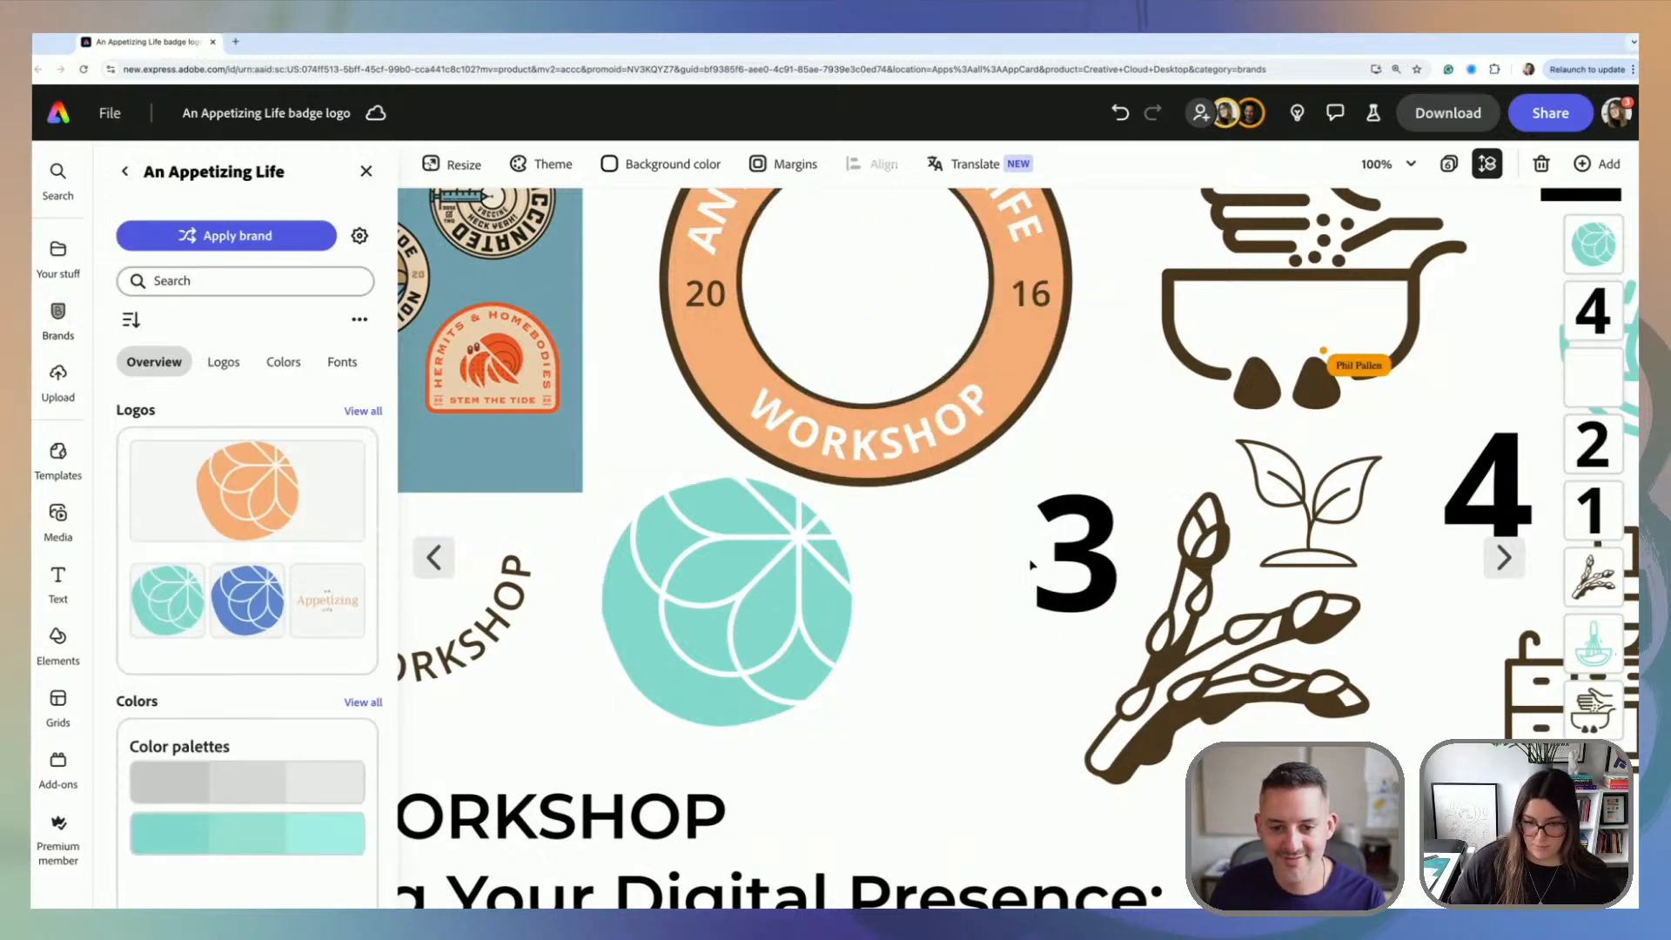
mouse_move(772, 677)
left_mouse_down()
mouse_move(905, 354)
mouse_move(765, 665)
left_mouse_up()
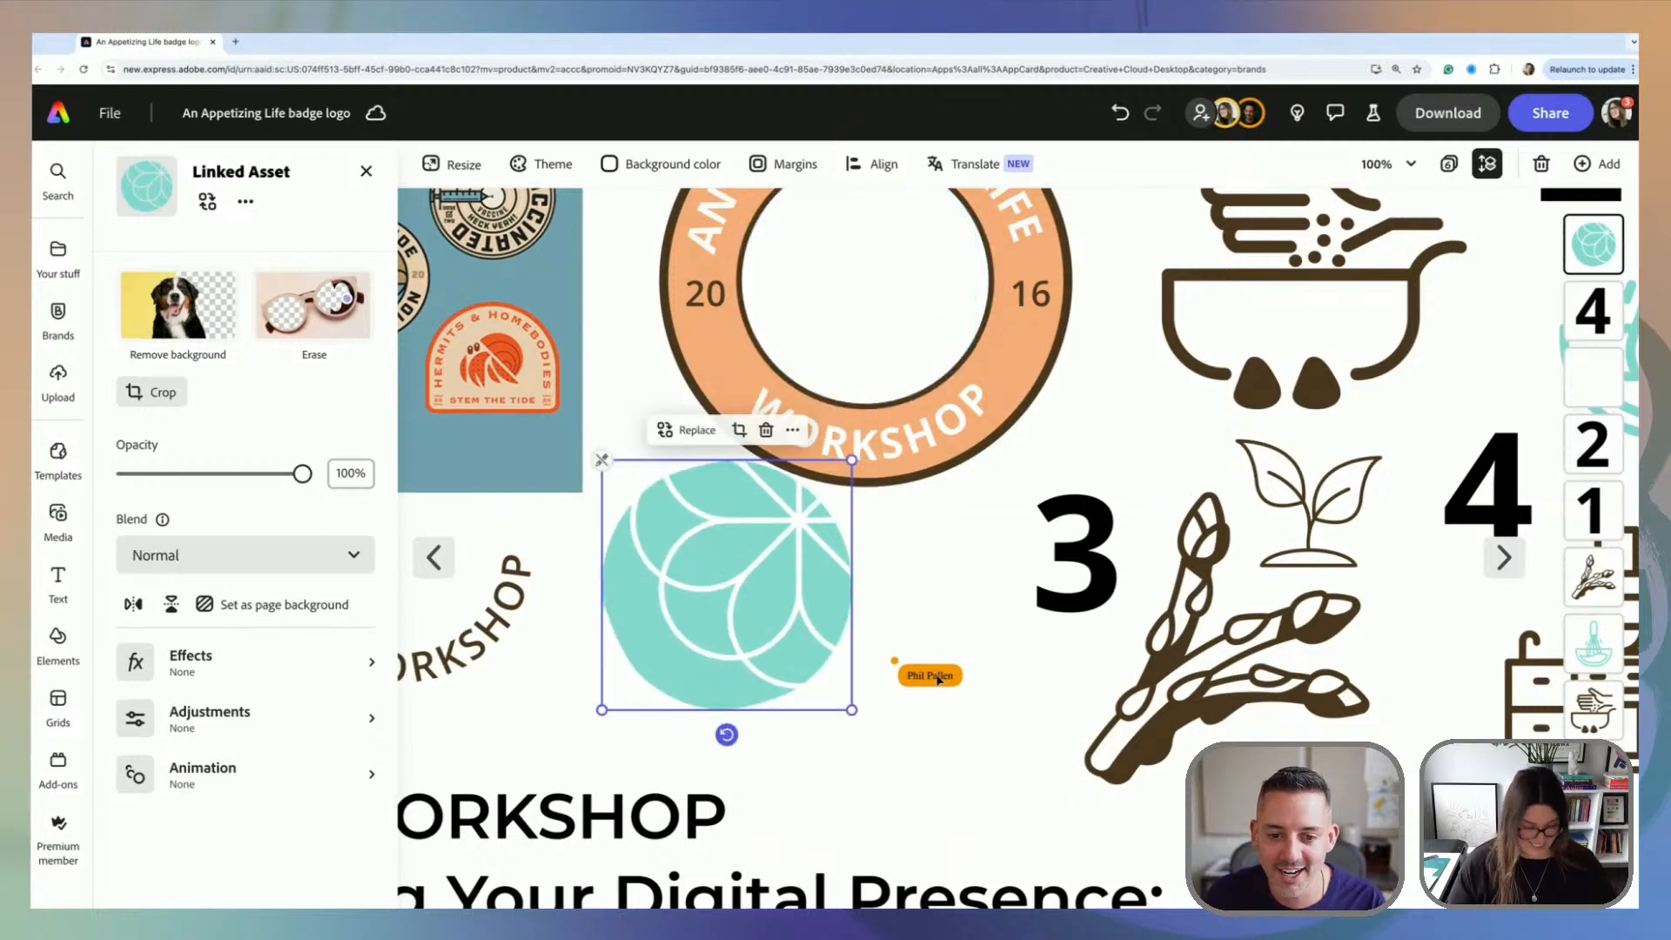
Step: Undo the logo deletion, the circle crop and the duplication
key("super+z")
key("super+z")
key("super+z")
key("super+z")
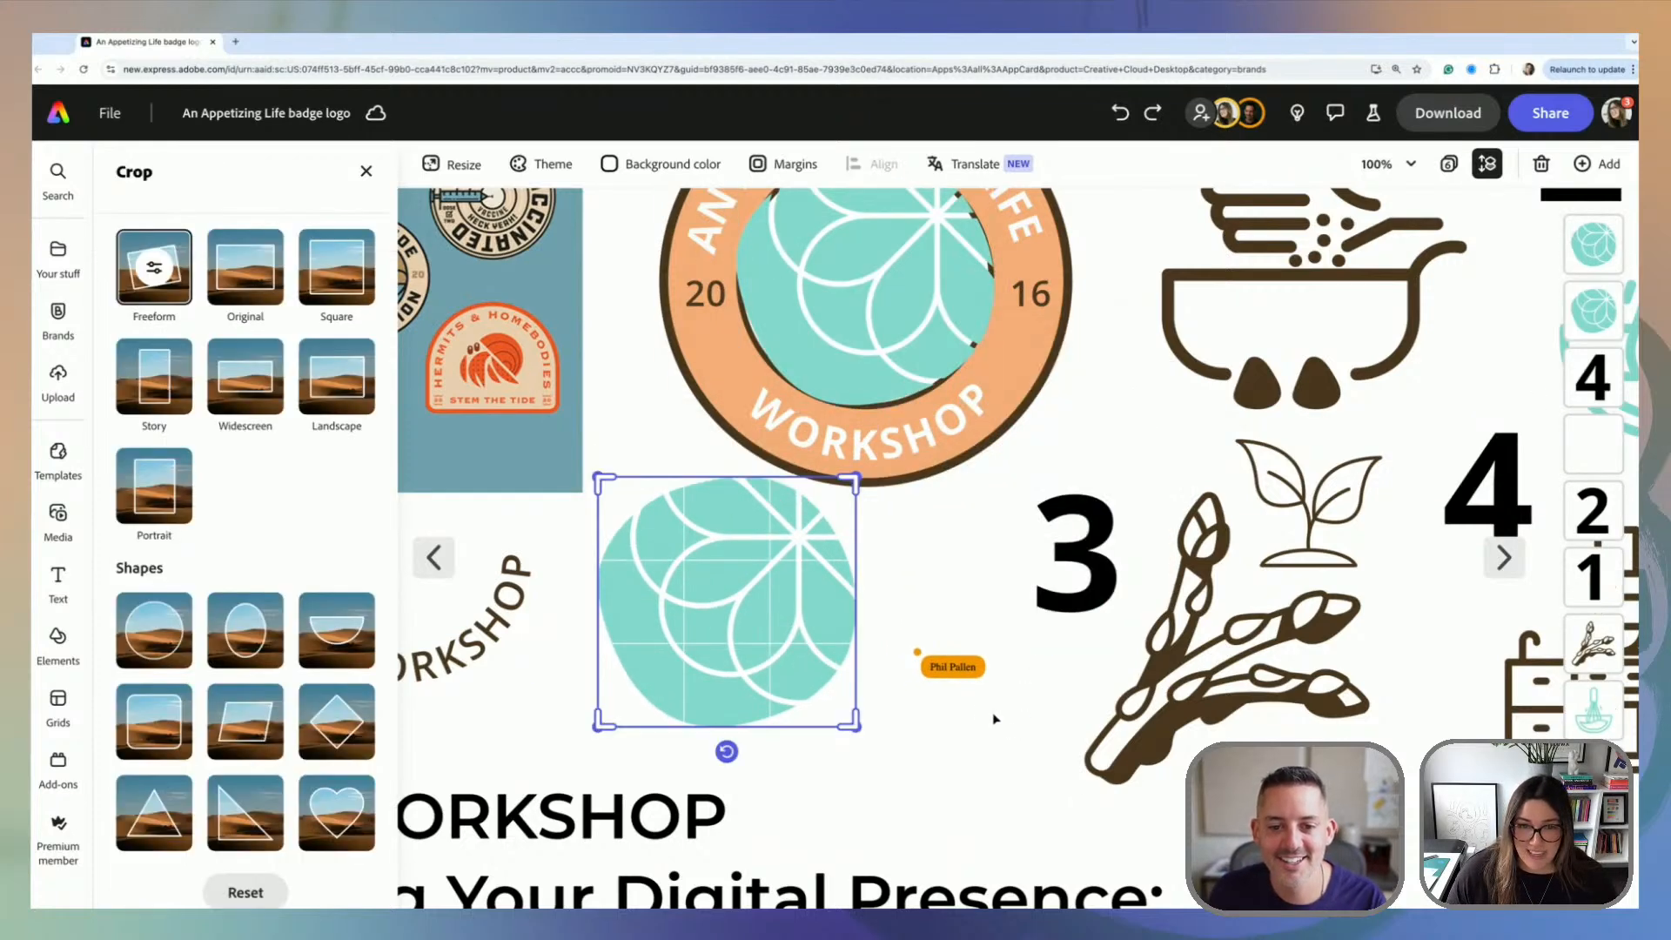
key("super+z")
Step: Duplicate the badge's teal logo below the badge again, and delete both the original and the copy
scroll(839, 642, "up", 1)
left_click(924, 402)
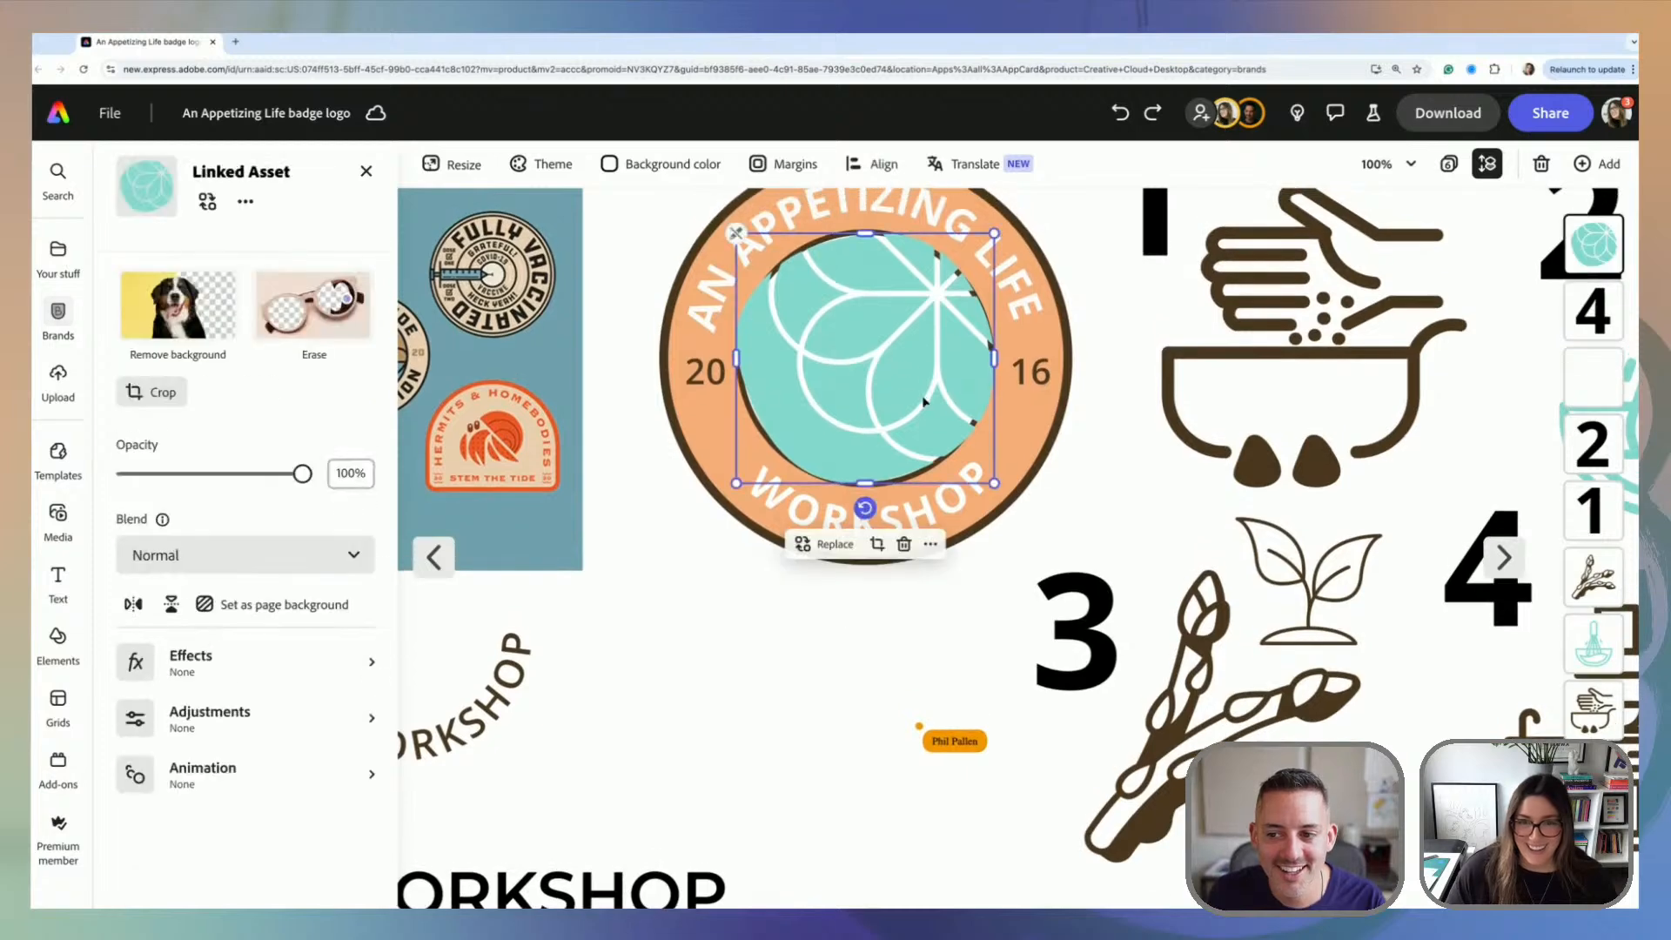
left_click_drag(924, 402, 722, 821, "alt")
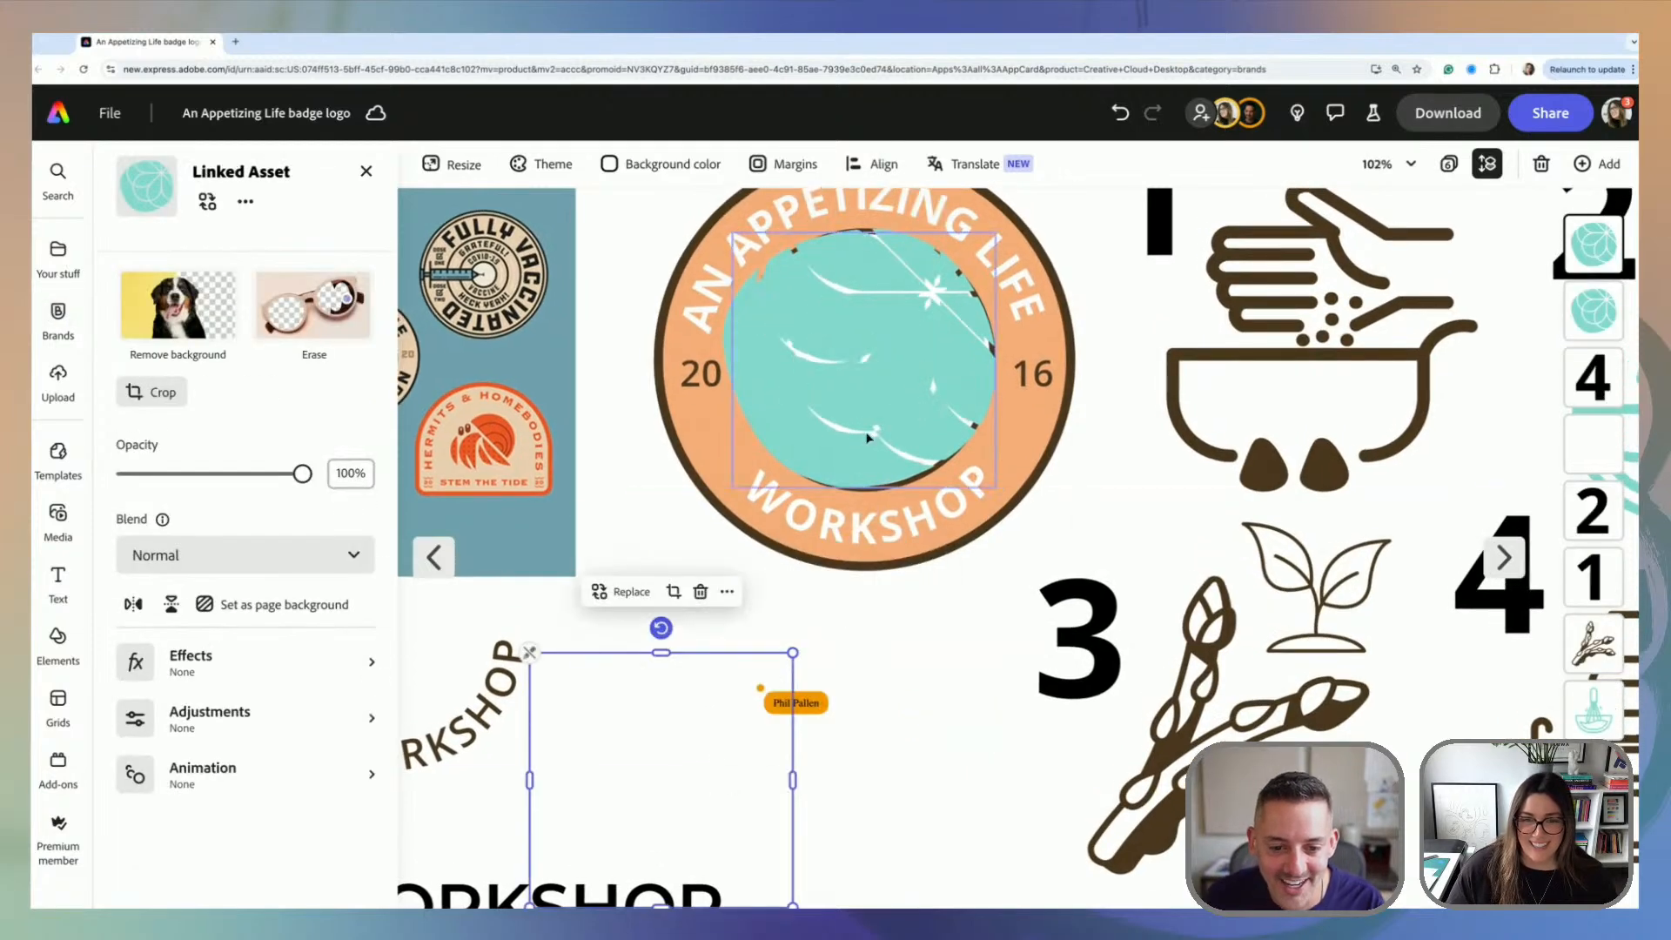
left_click(879, 389)
left_click_drag(879, 389, 785, 531)
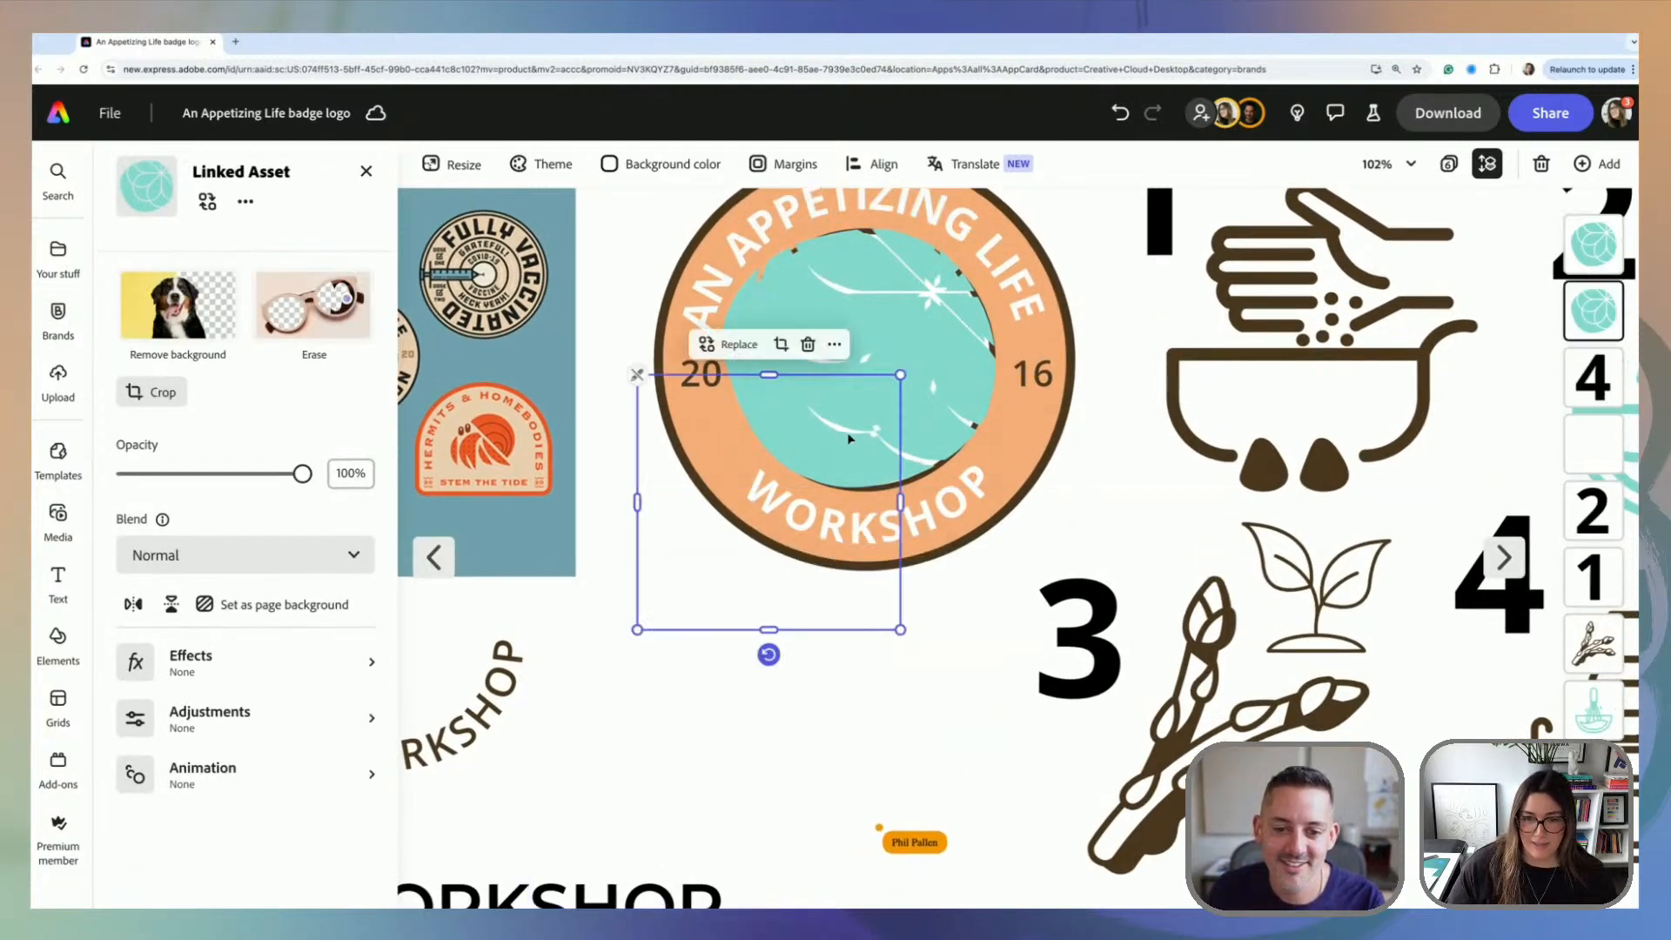
key("Delete")
left_click_drag(650, 818, 720, 737)
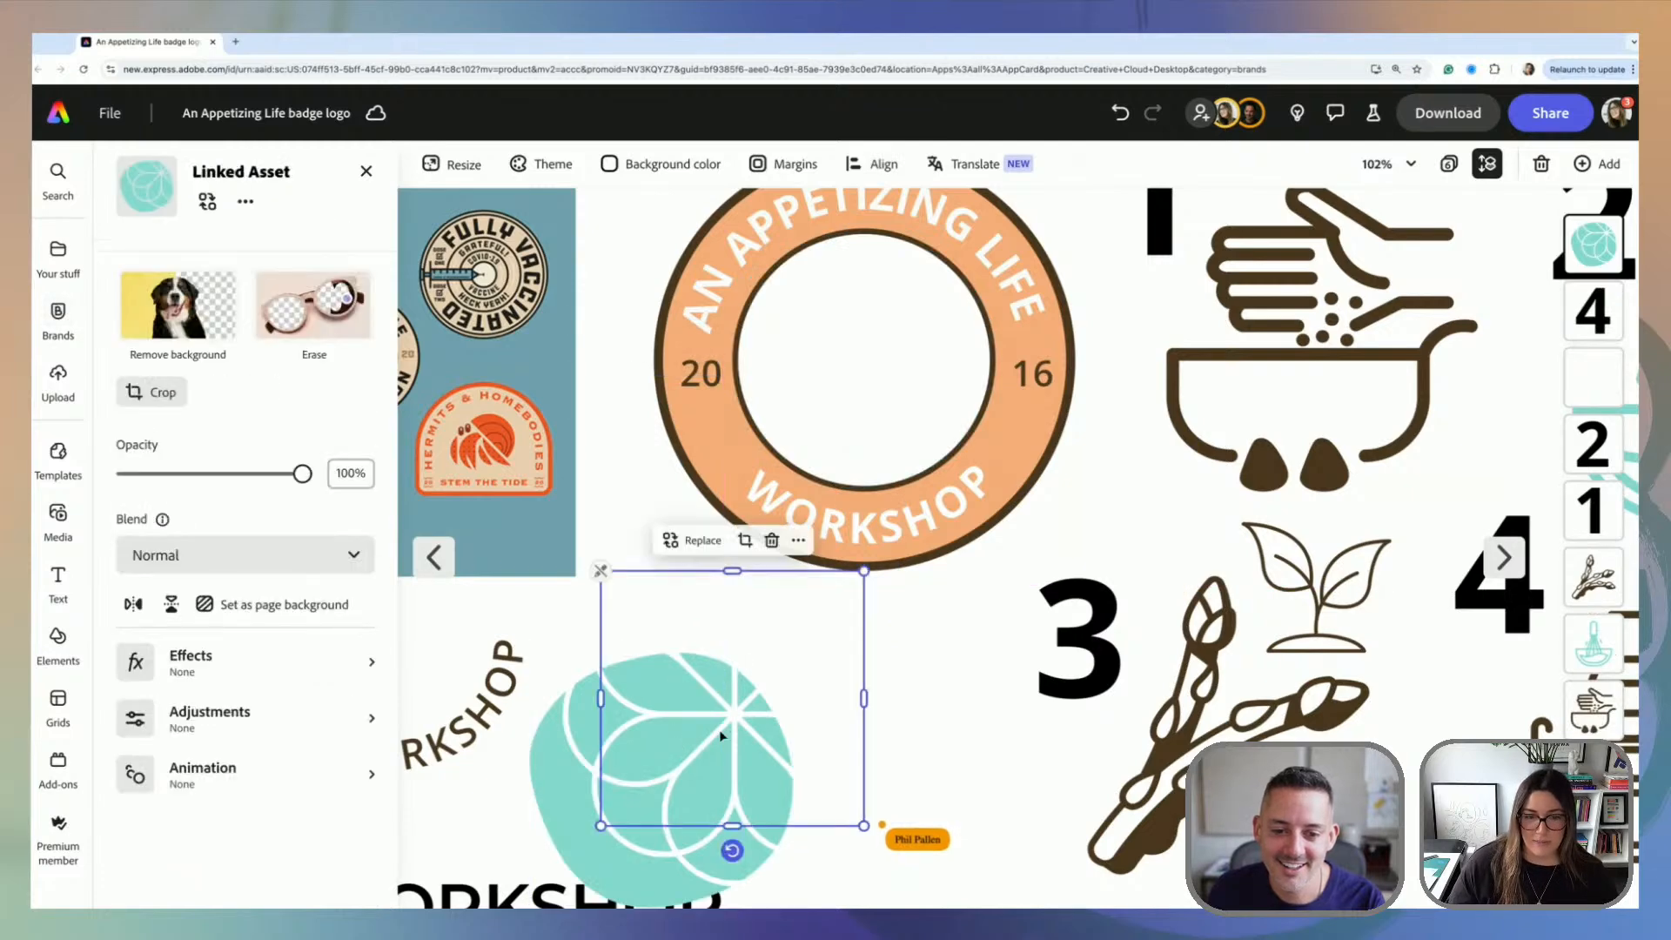
key("Delete")
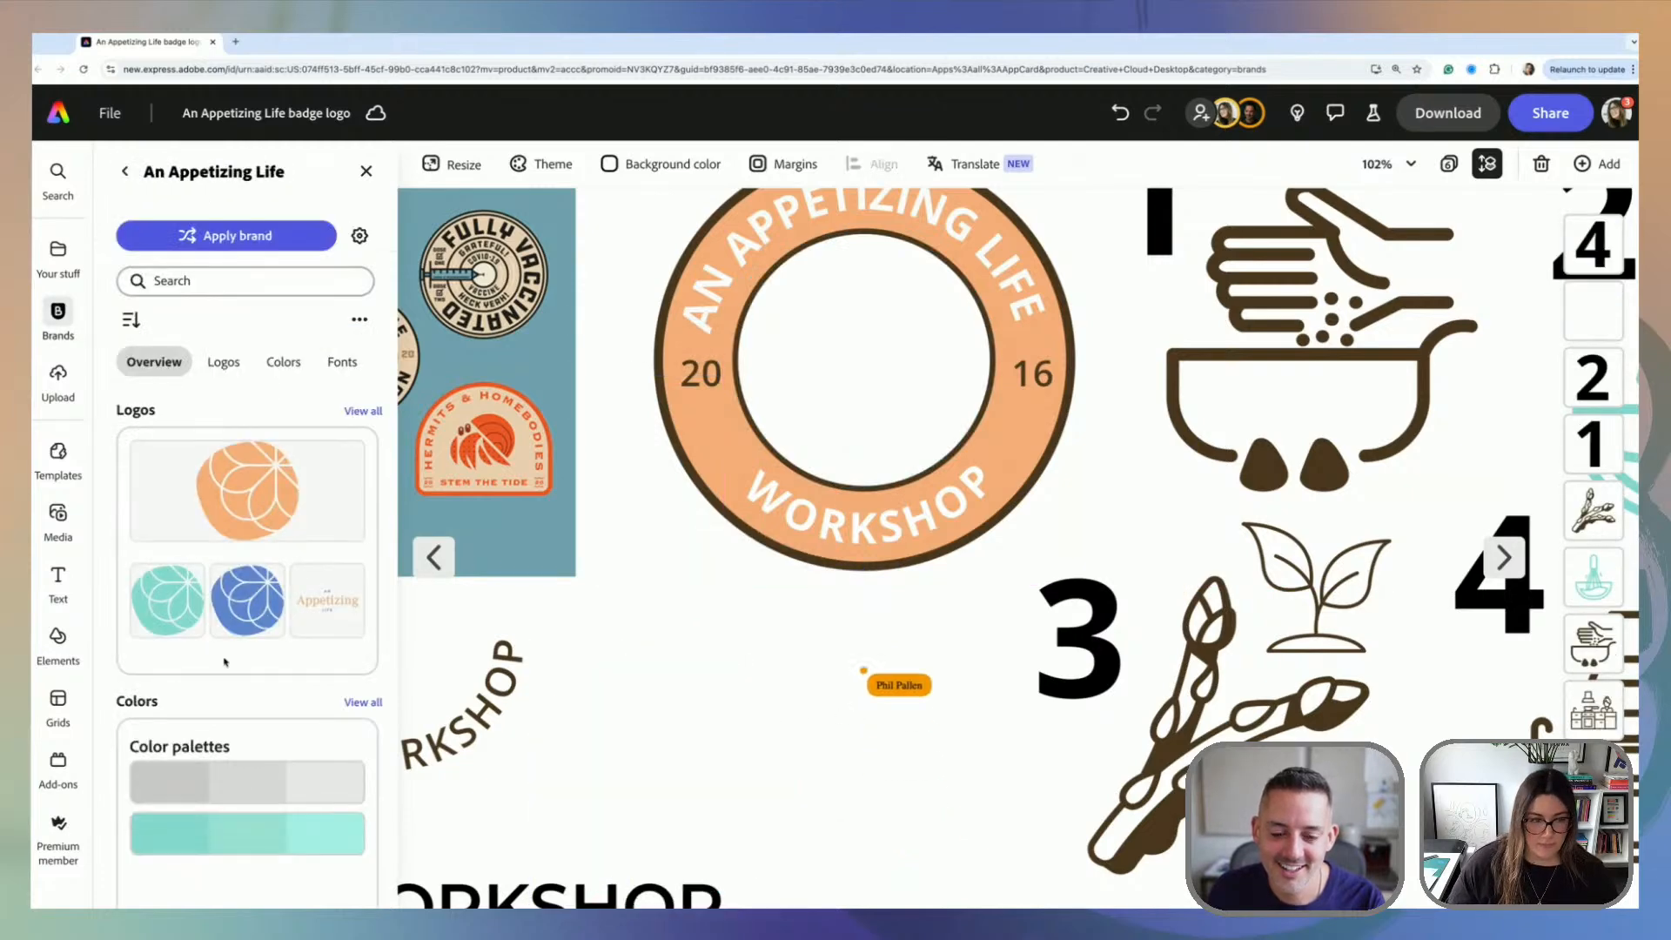
left_click(175, 604)
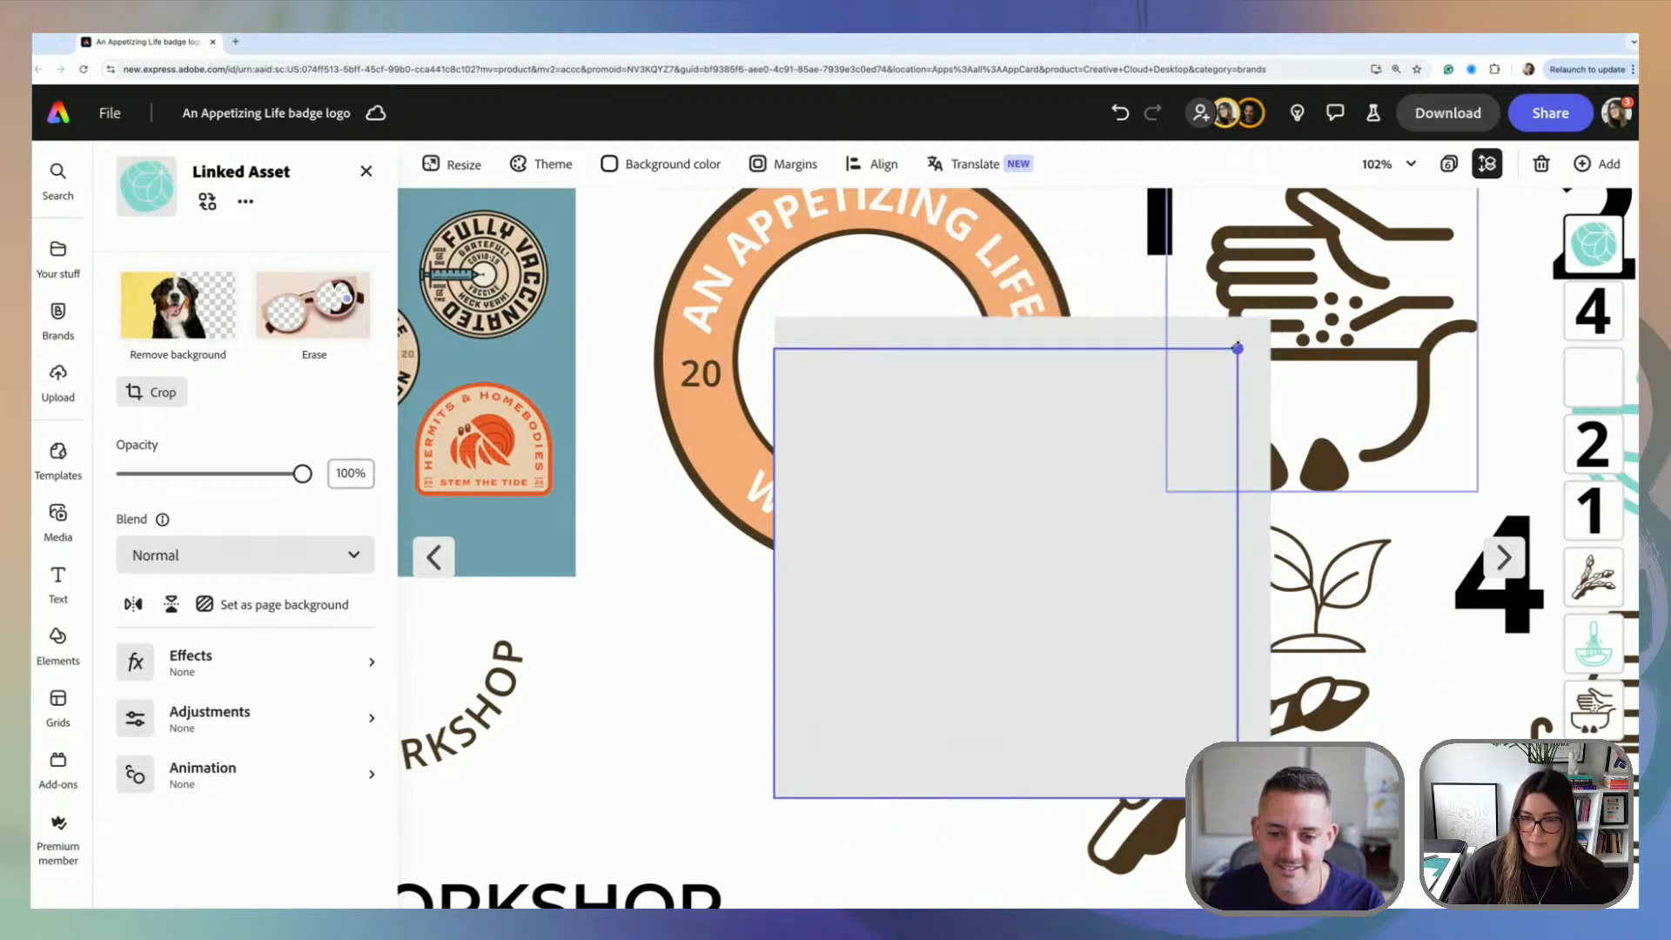
left_click_drag(1130, 504, 925, 582)
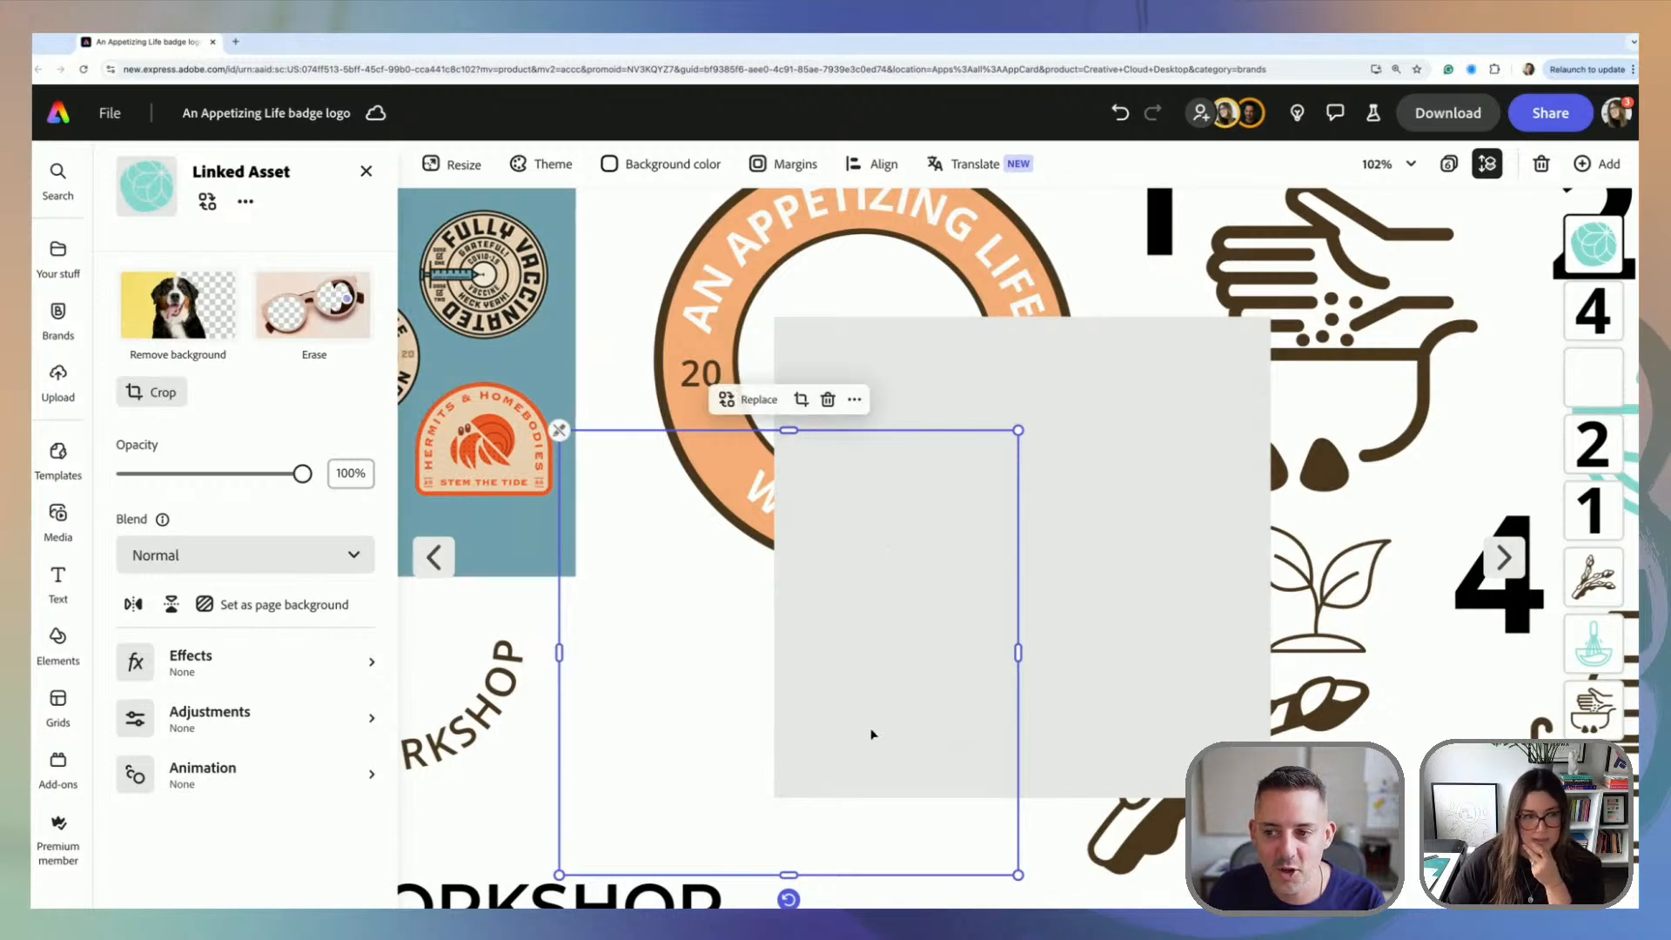
key("Delete")
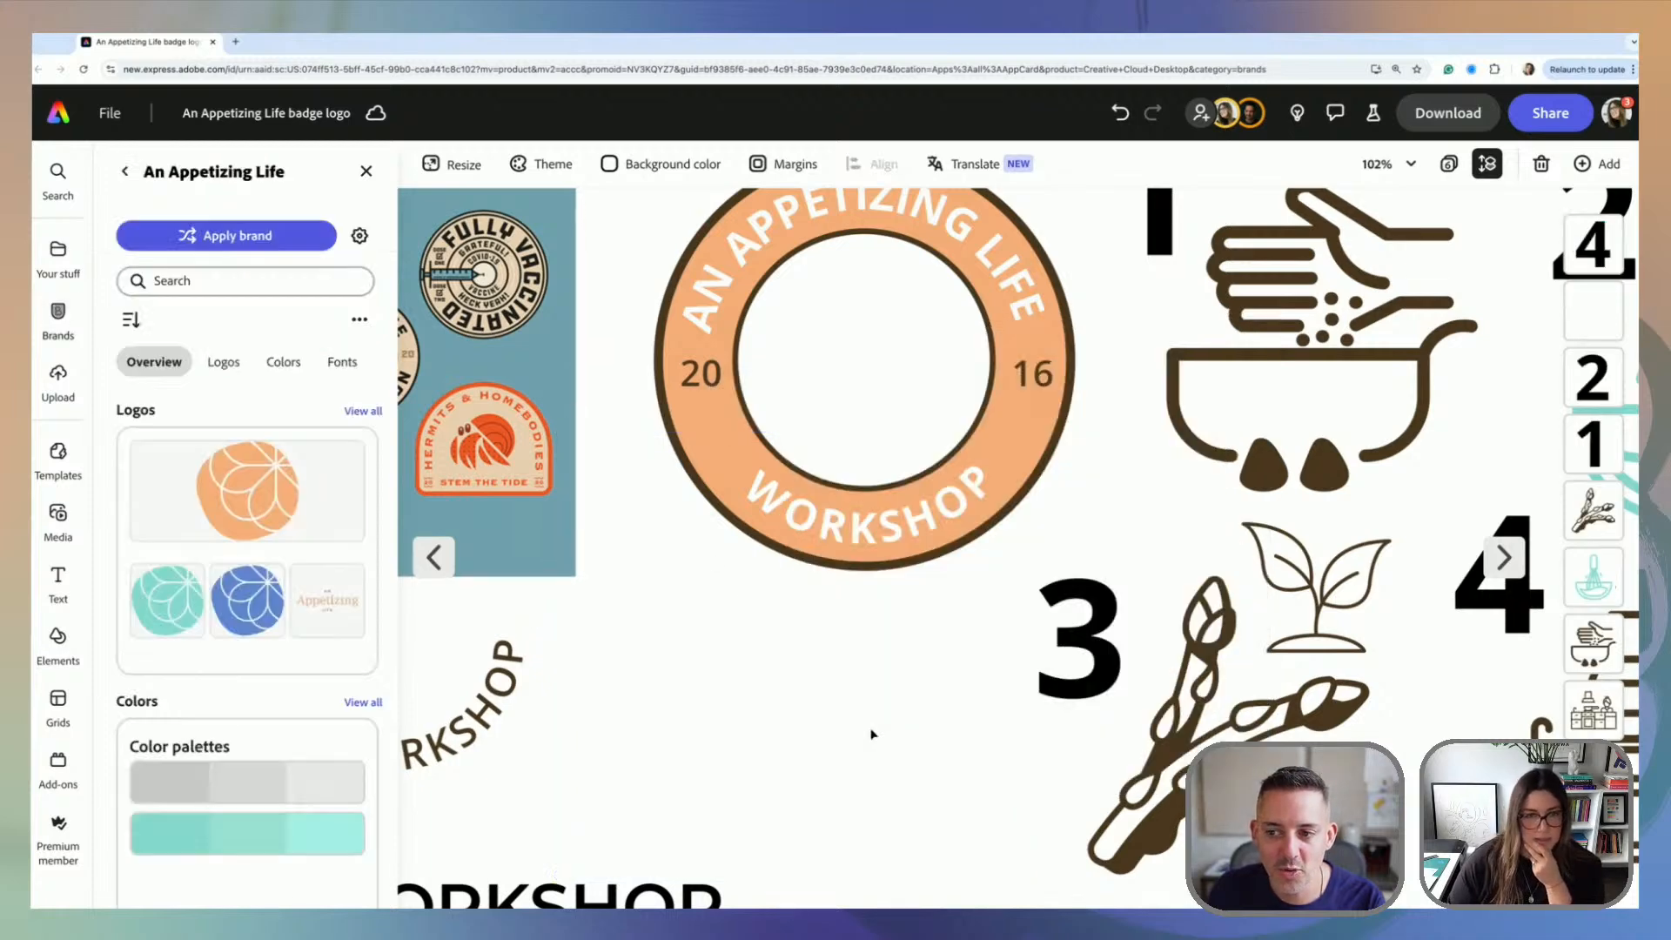
Step: Add the teal brand logo again and delete the surplus copy over the asparagus, leaving the other one selected
left_click(160, 611)
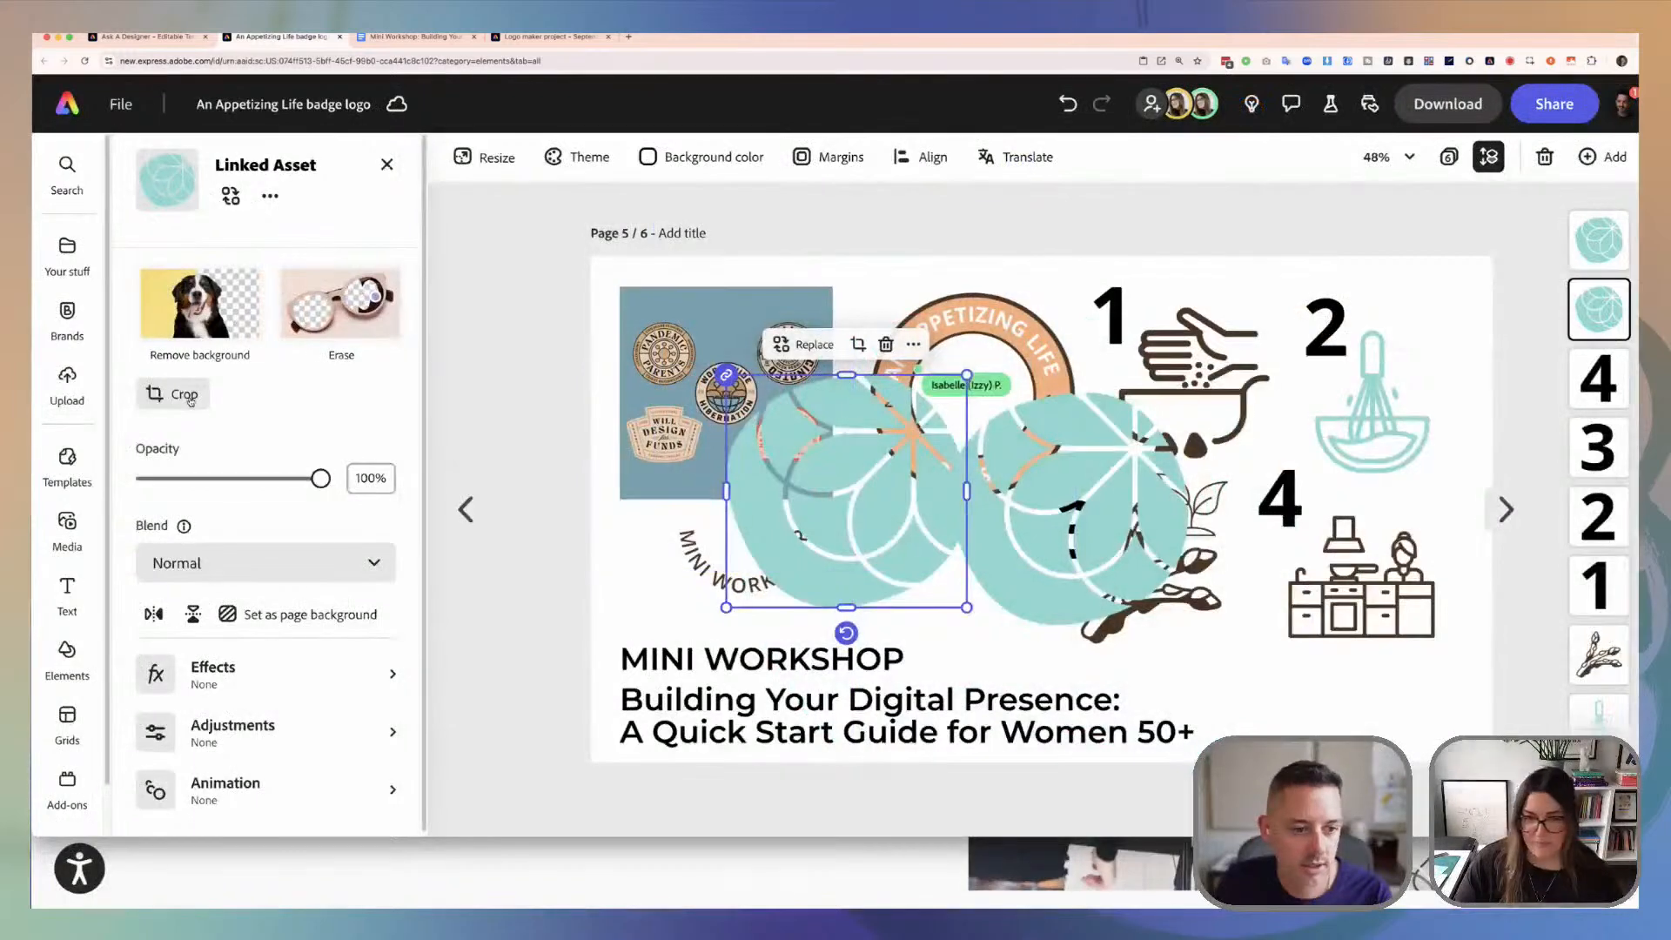
left_click(1118, 428)
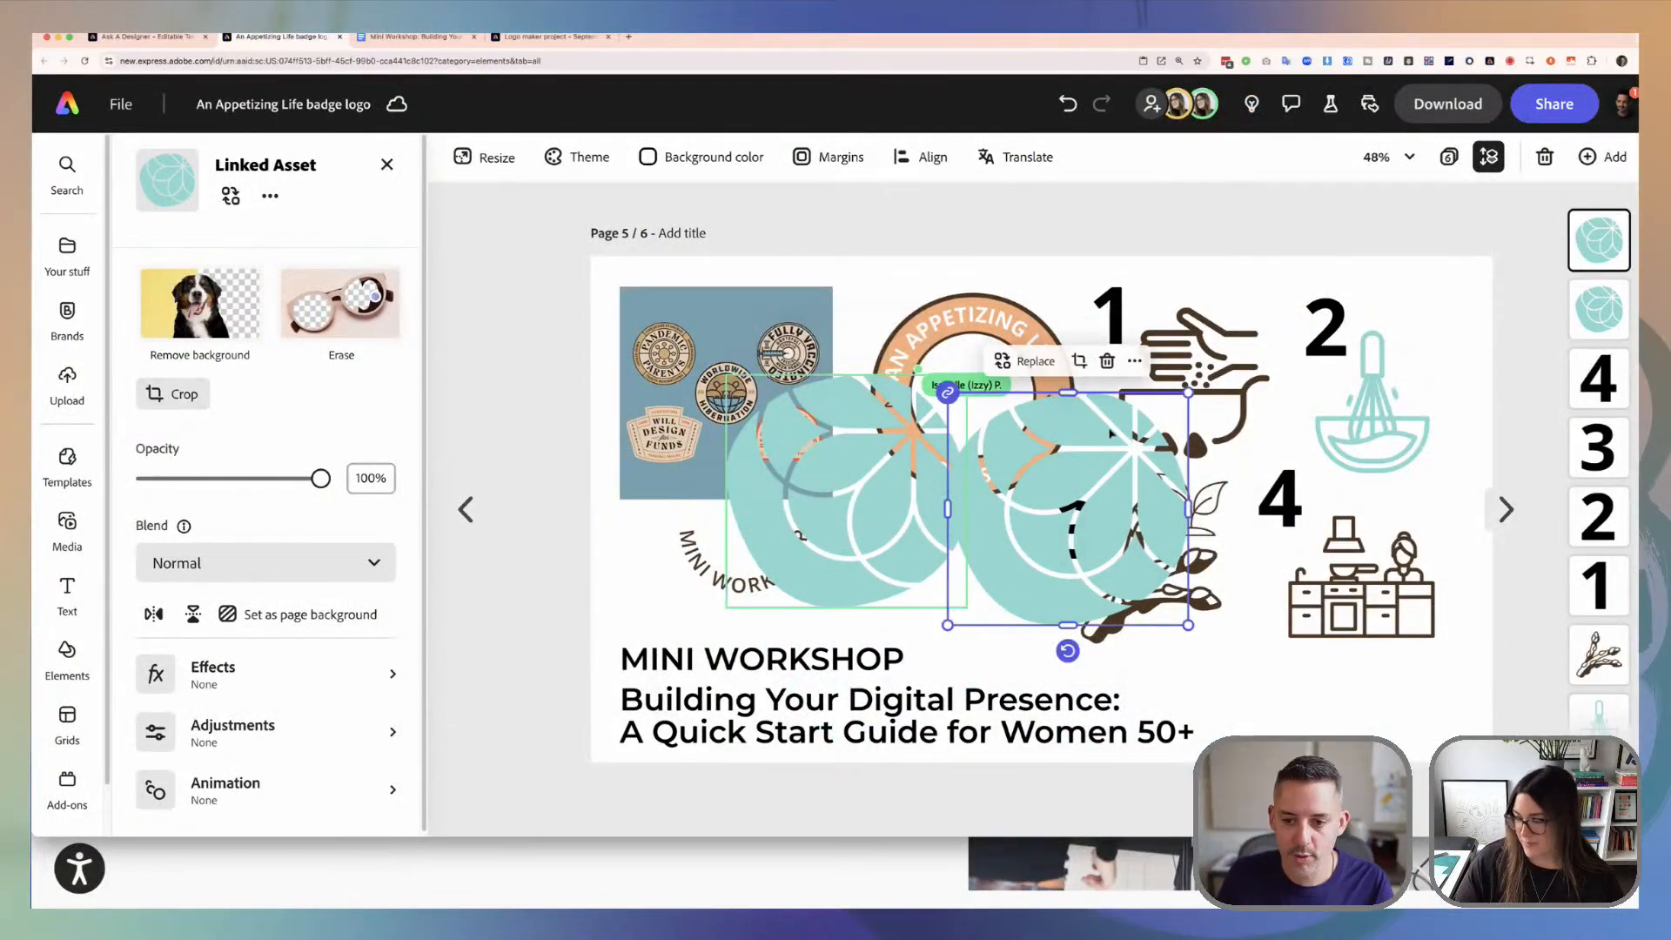
key("Delete")
left_click(841, 407)
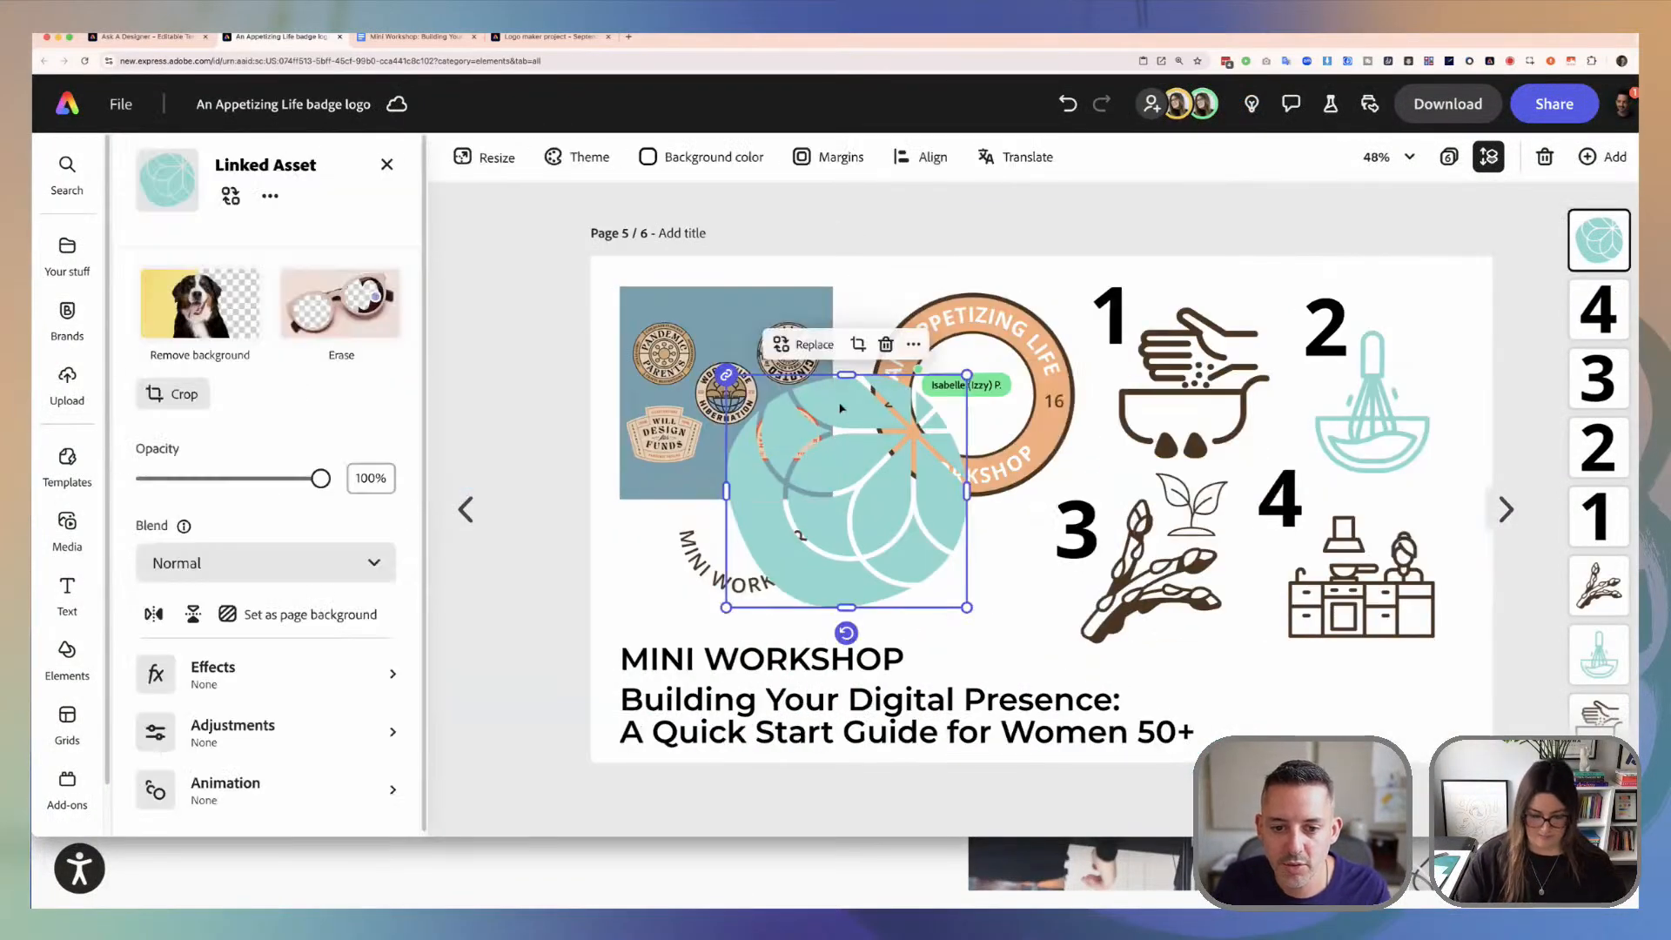
Step: Move the teal logo over the lower part of the badge and shrink it slightly
left_click_drag(841, 408, 1105, 420)
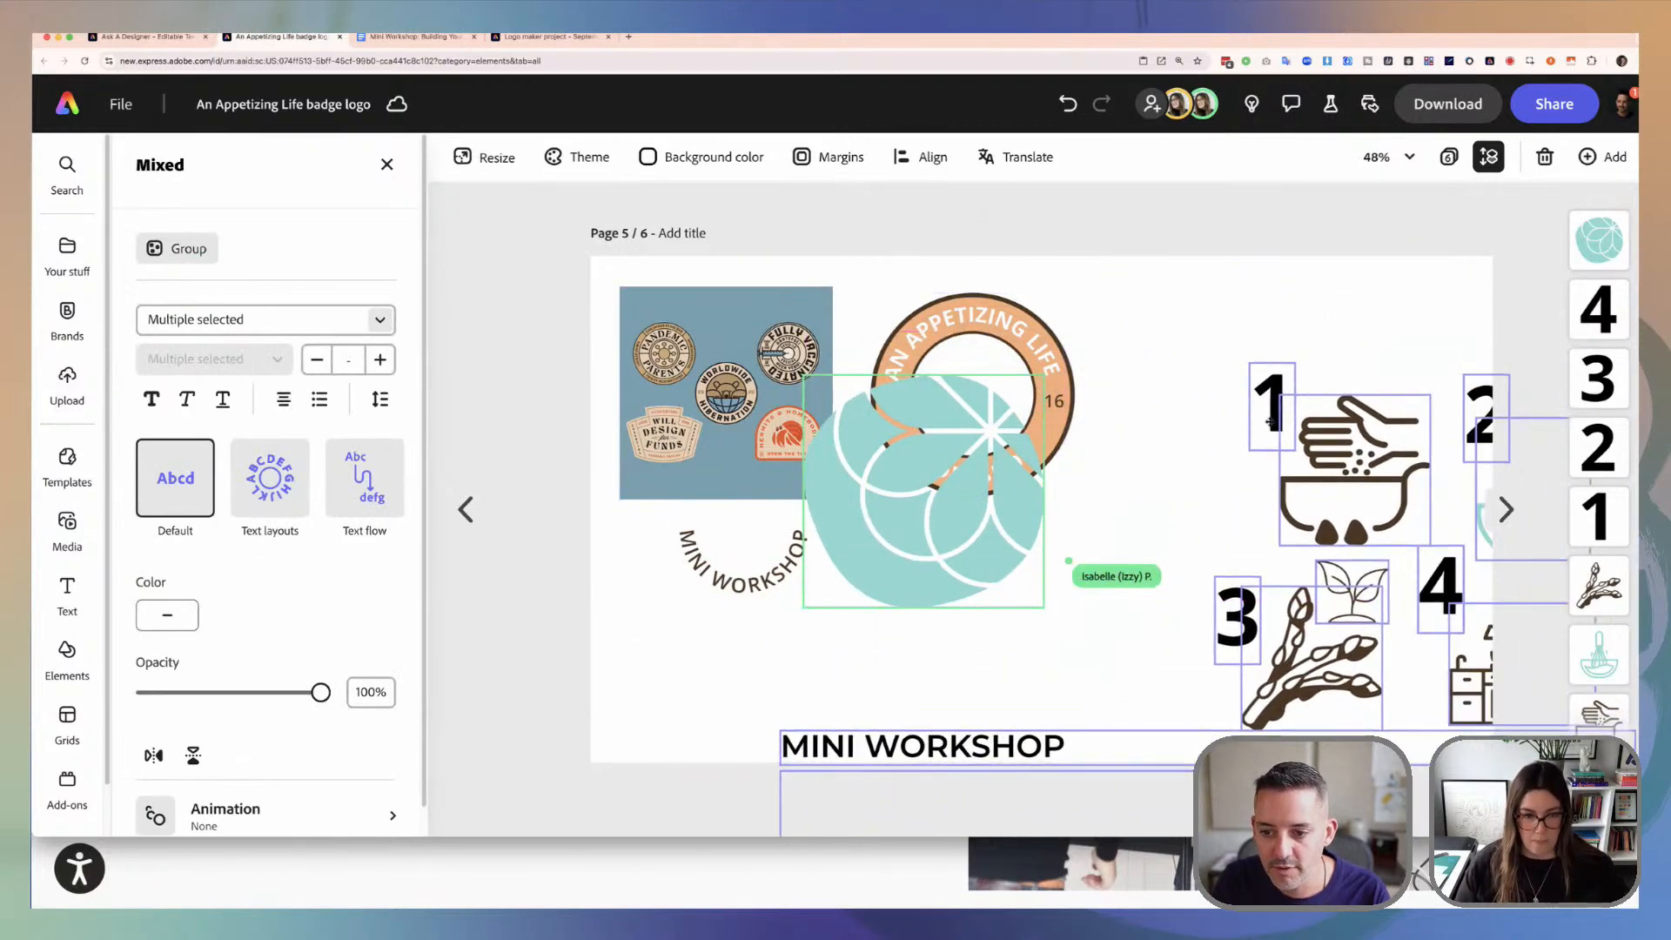
left_click(1040, 406)
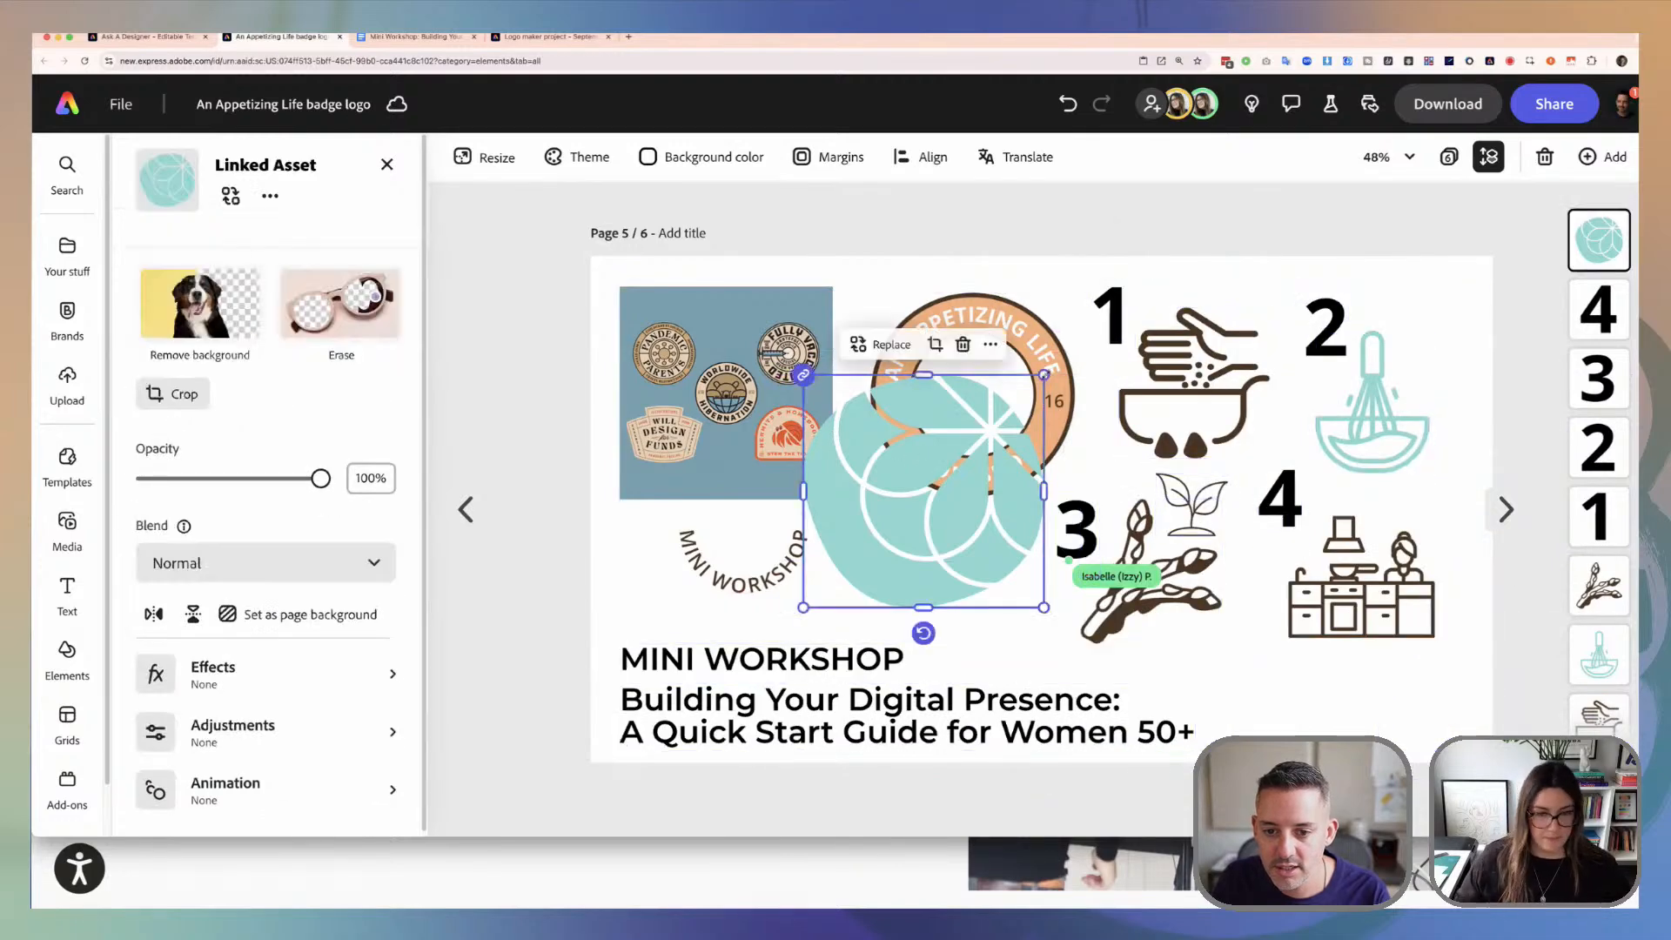
left_click_drag(1030, 407, 1020, 398)
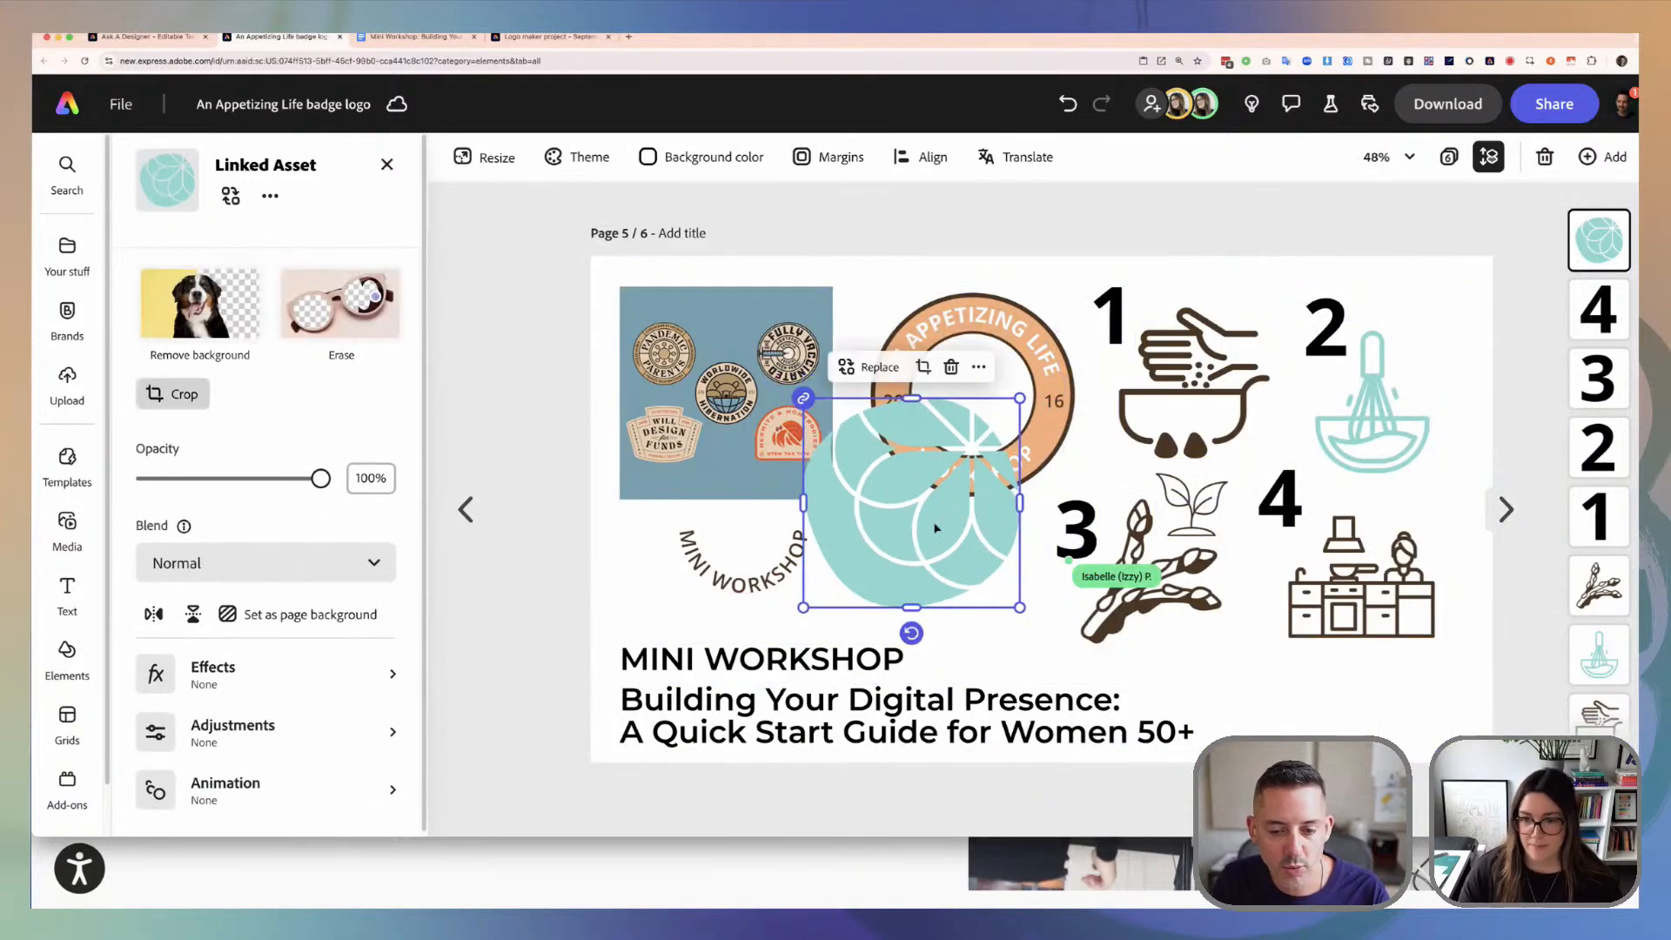
Step: Crop the teal logo with the circle shape and place it at the centre of the badge
left_click(172, 394)
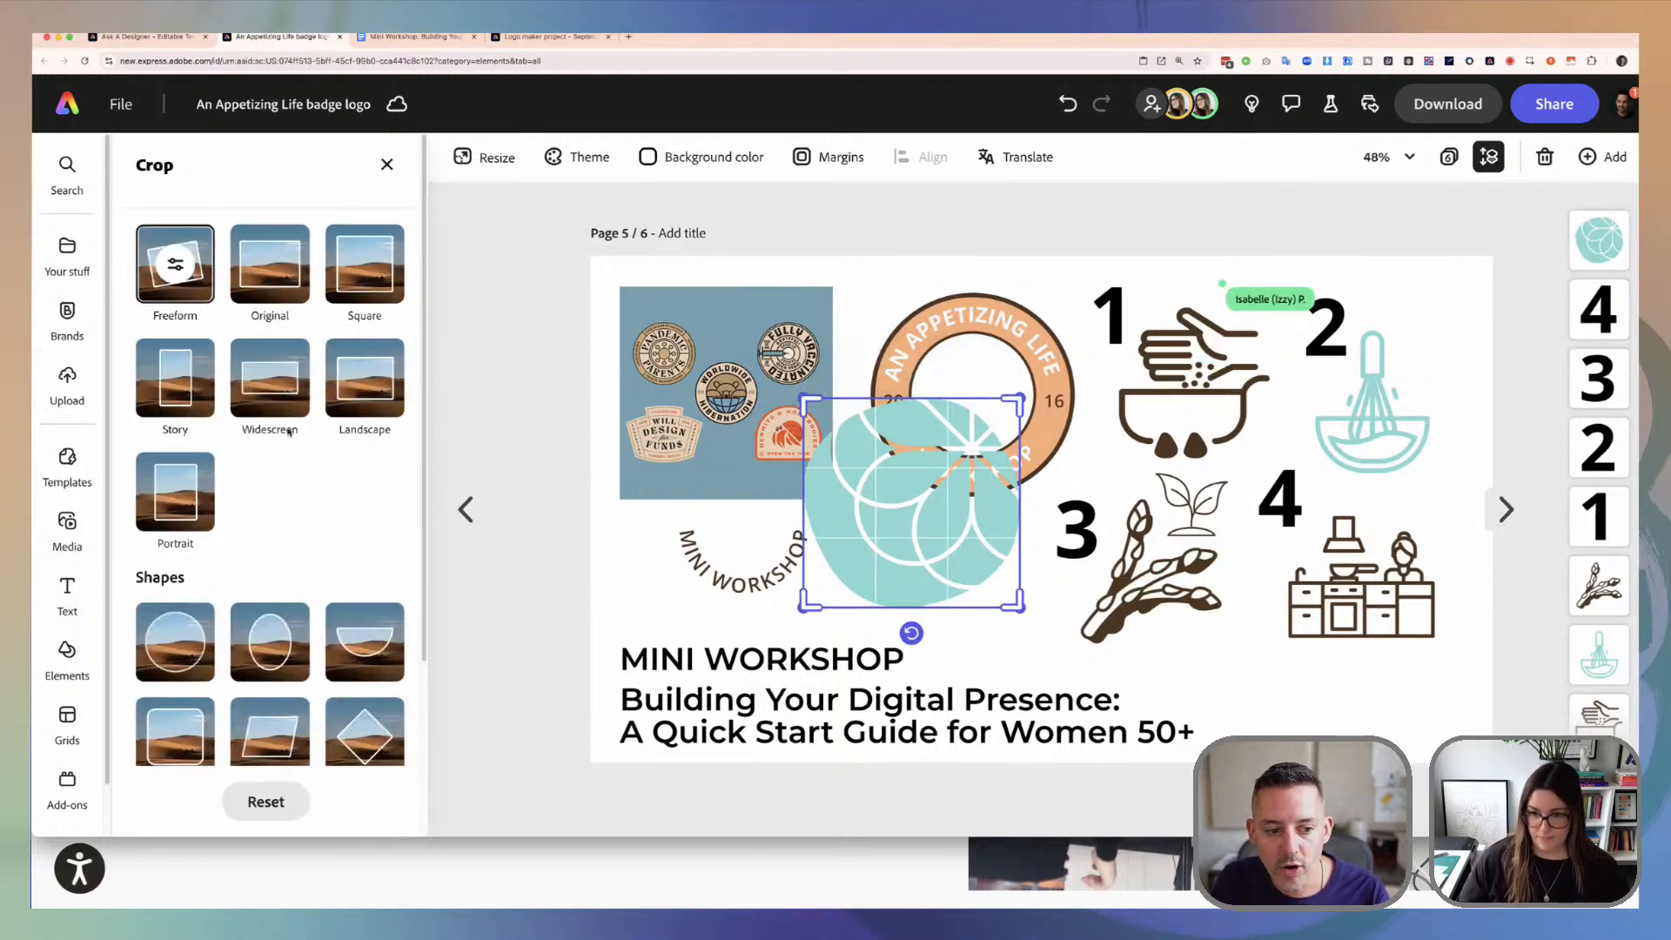
scroll(287, 435, "down", 3)
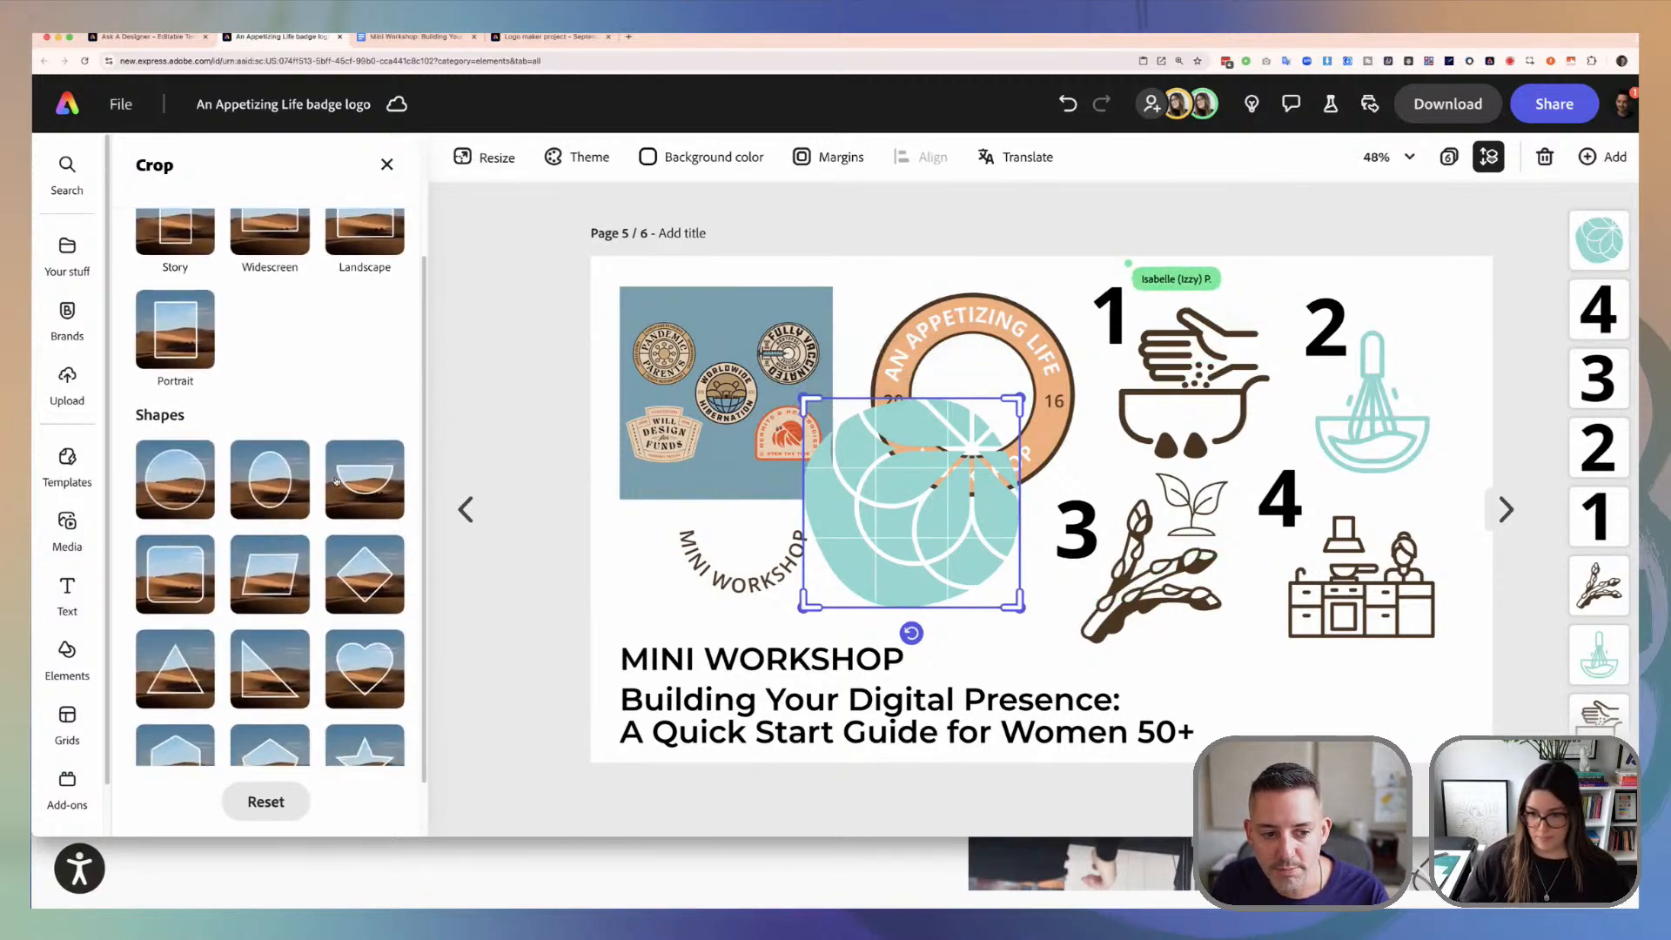
left_click(175, 481)
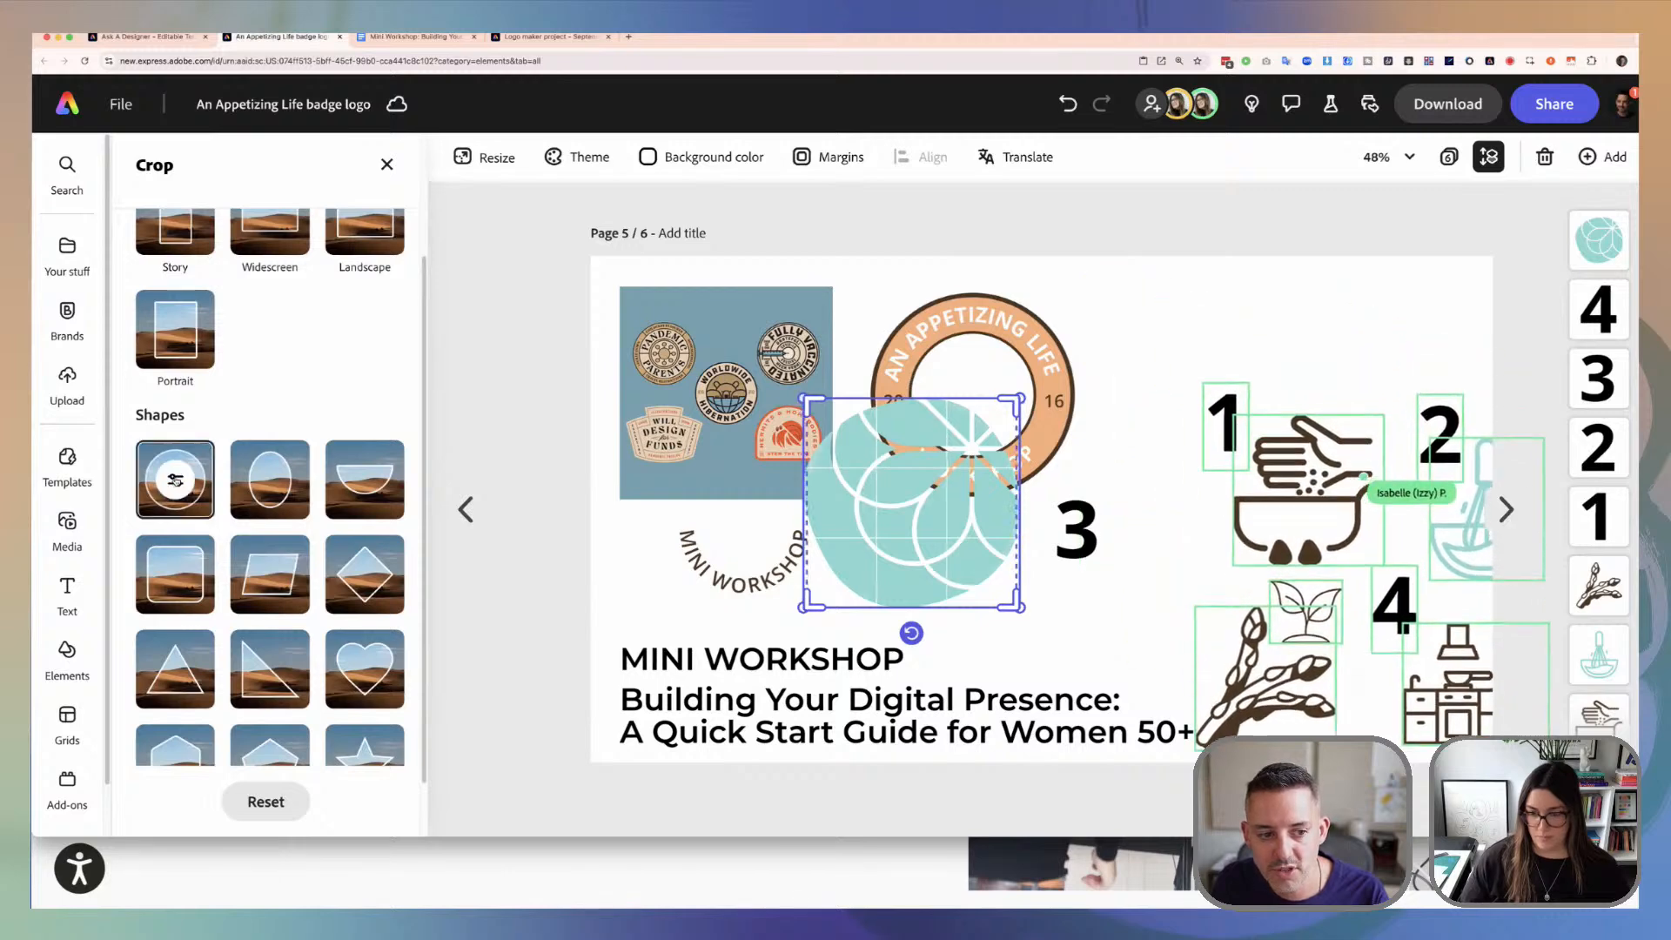
scroll(218, 426, "up", 3)
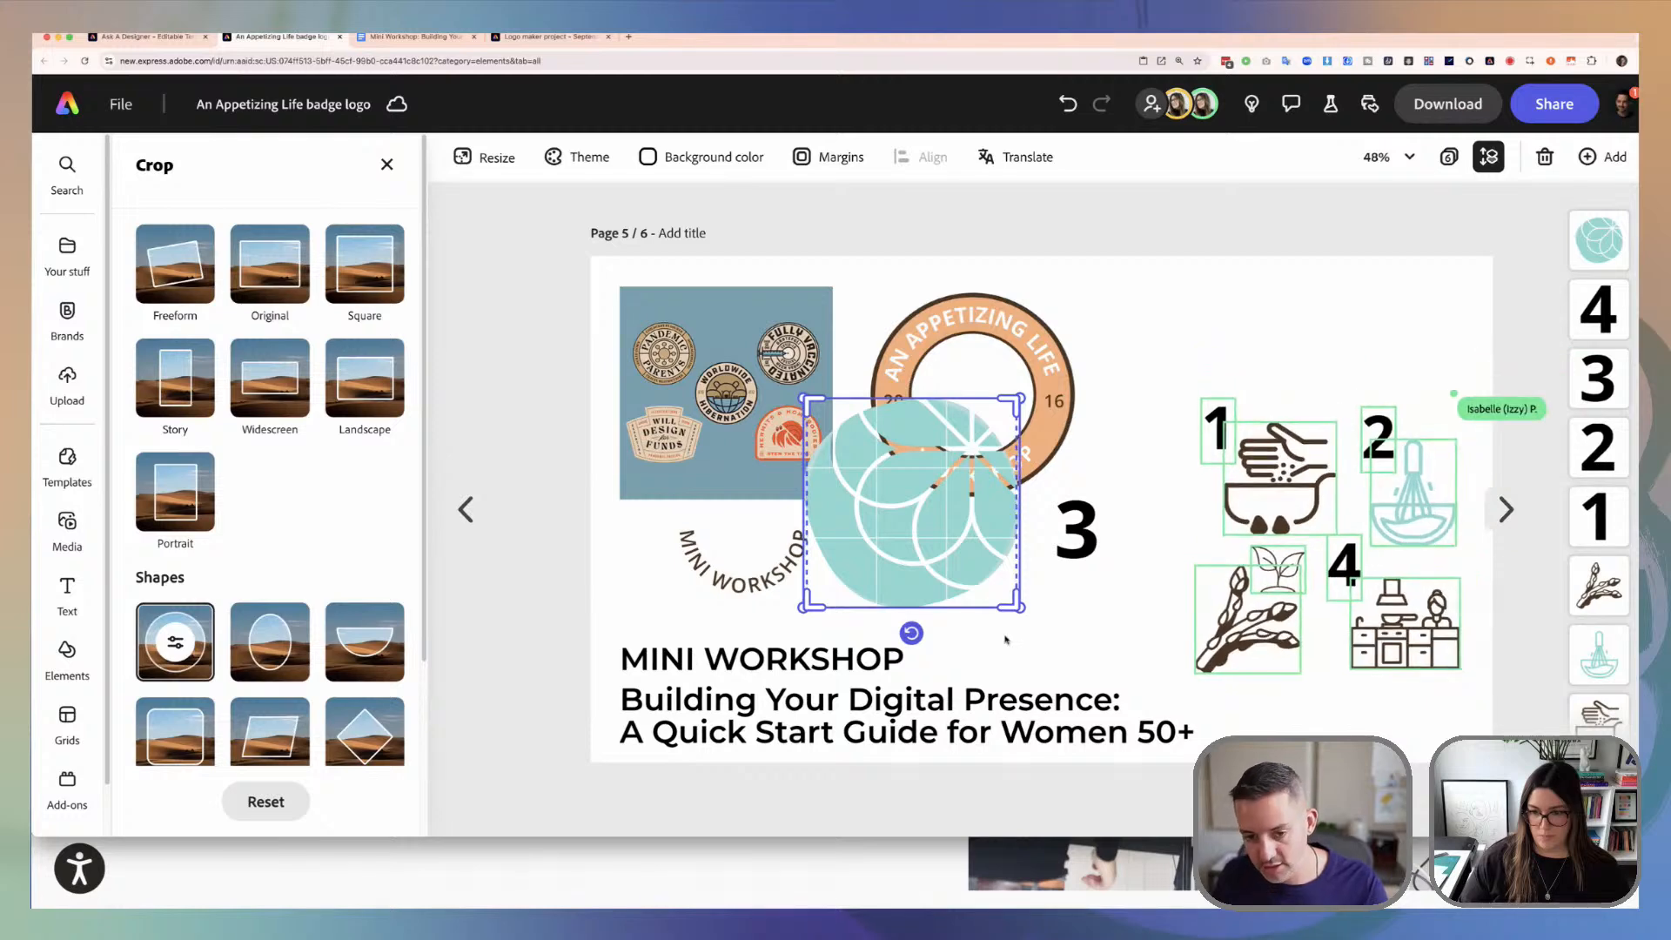
left_click(1072, 595)
key("Escape")
left_click(804, 560)
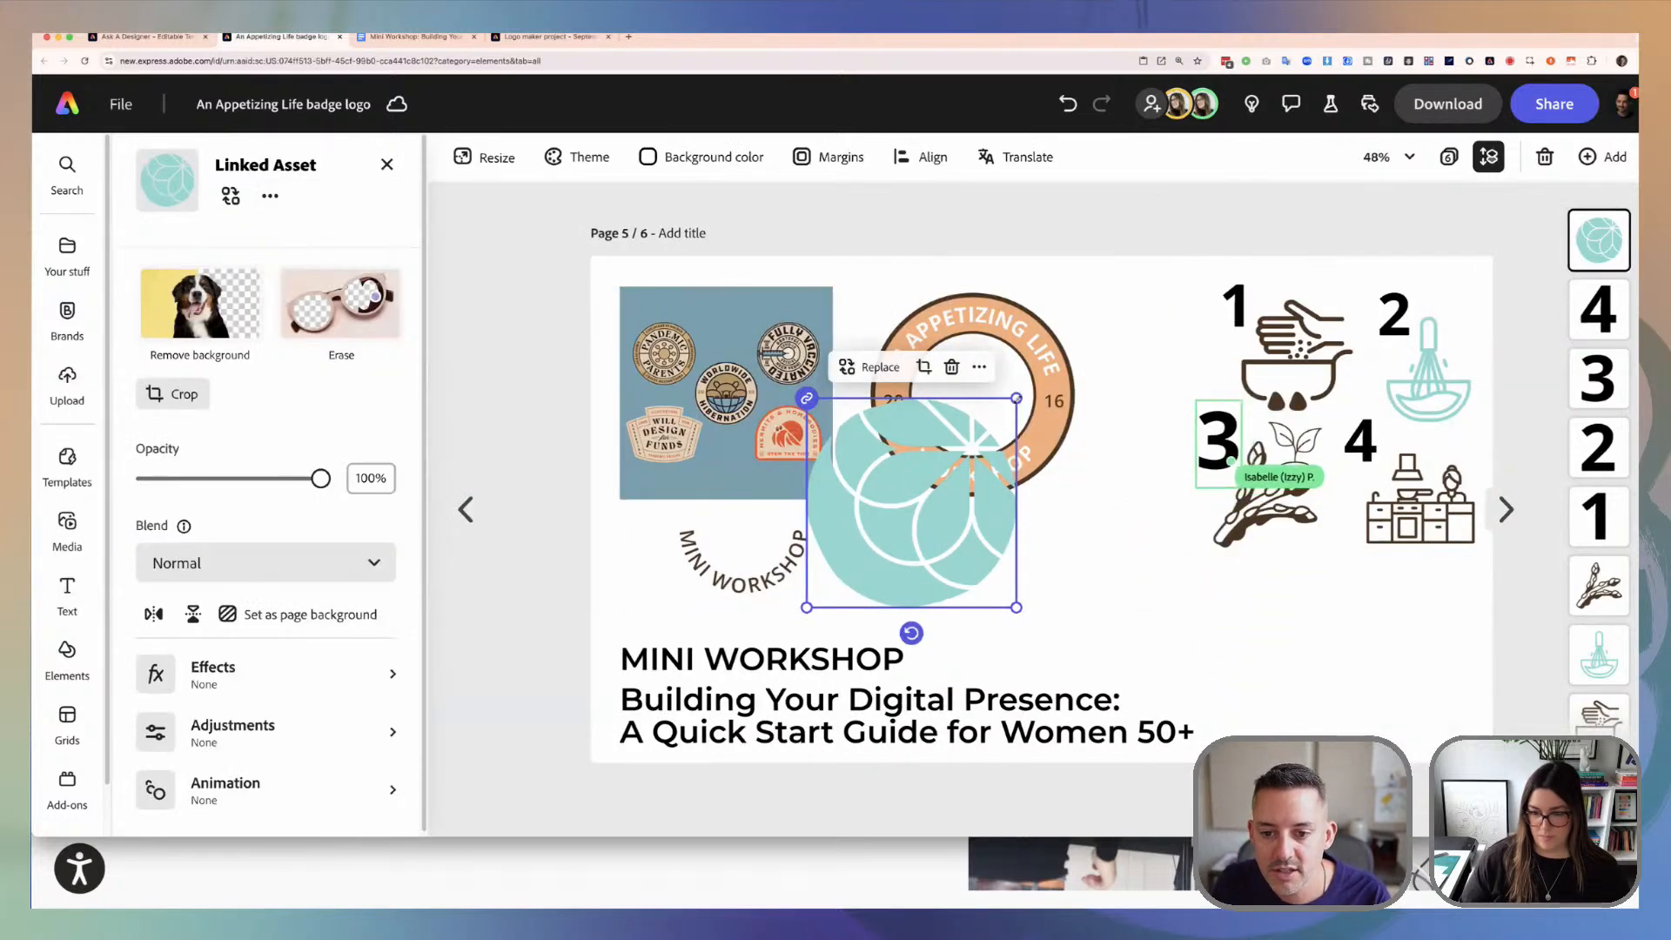
left_click_drag(955, 450, 995, 385)
left_click(1101, 550)
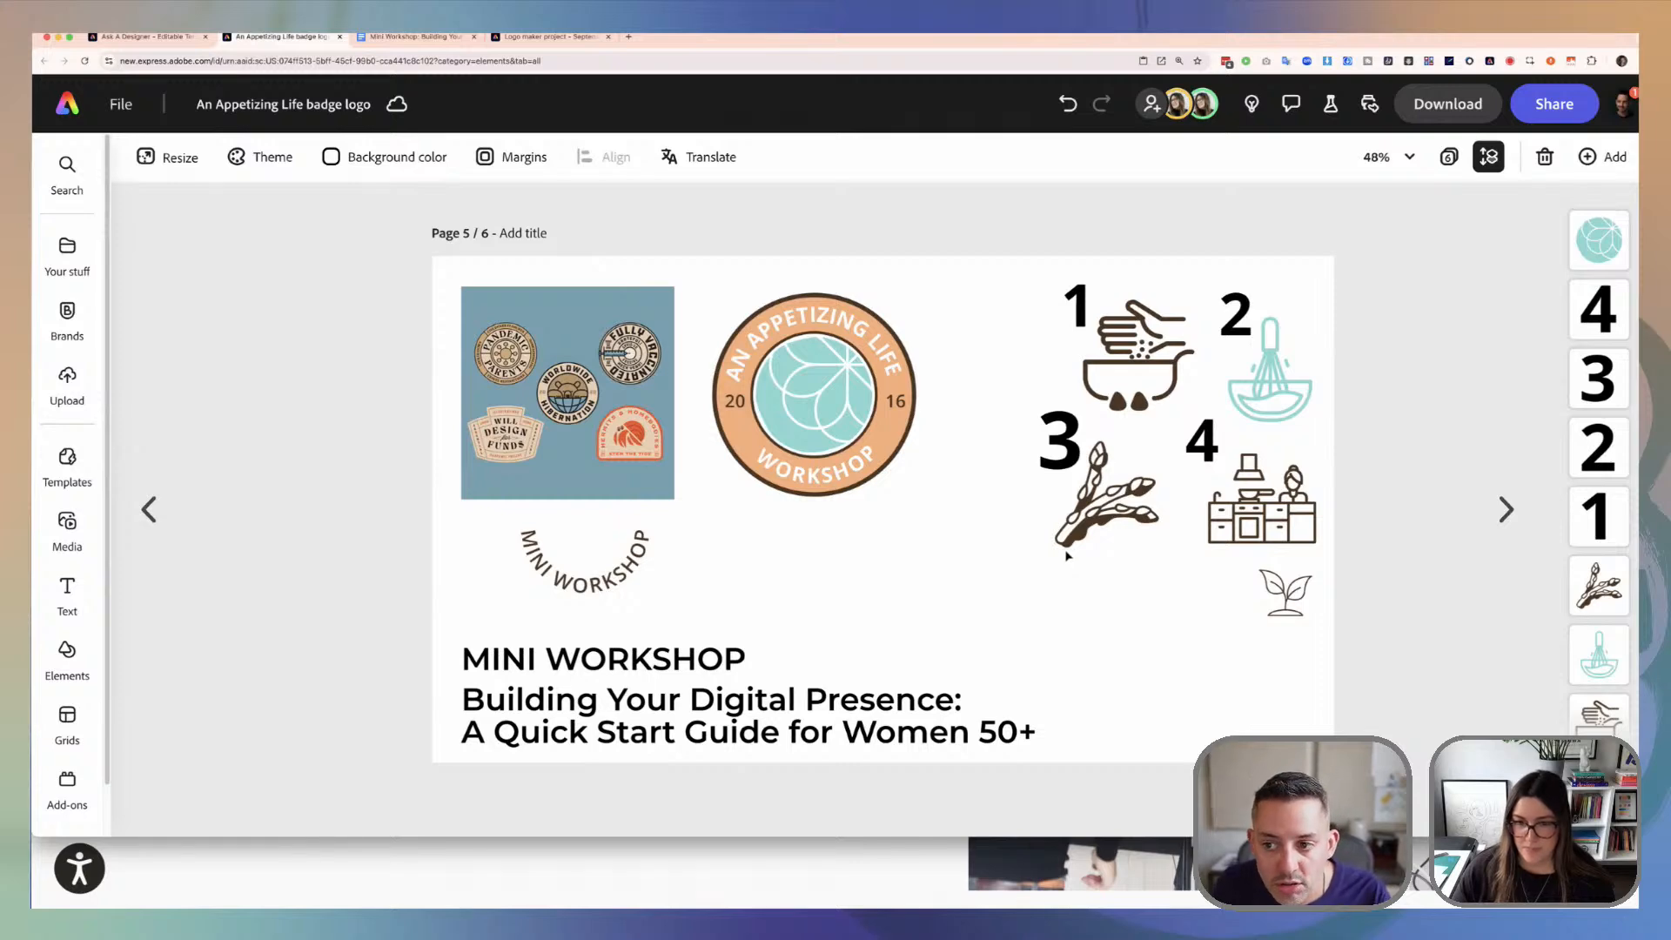
Step: Paste a copy of the badge's teal logo below the badge and crop it to a slightly tighter circle
left_click(830, 395)
key("super+v")
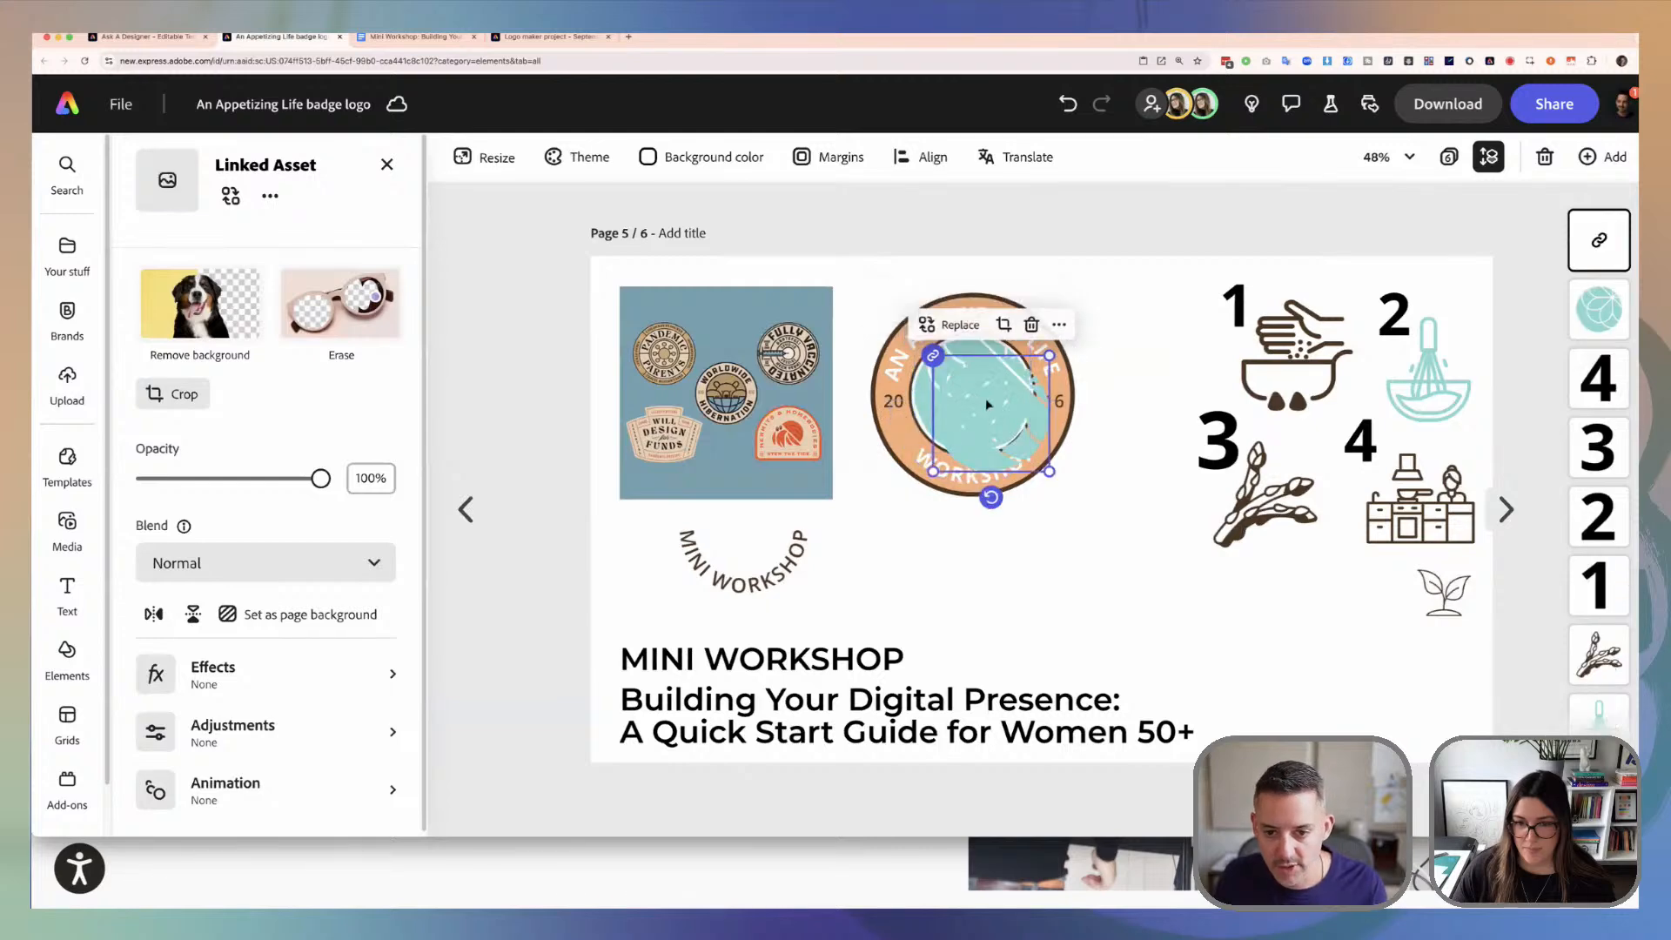
left_click_drag(1001, 435, 1100, 609)
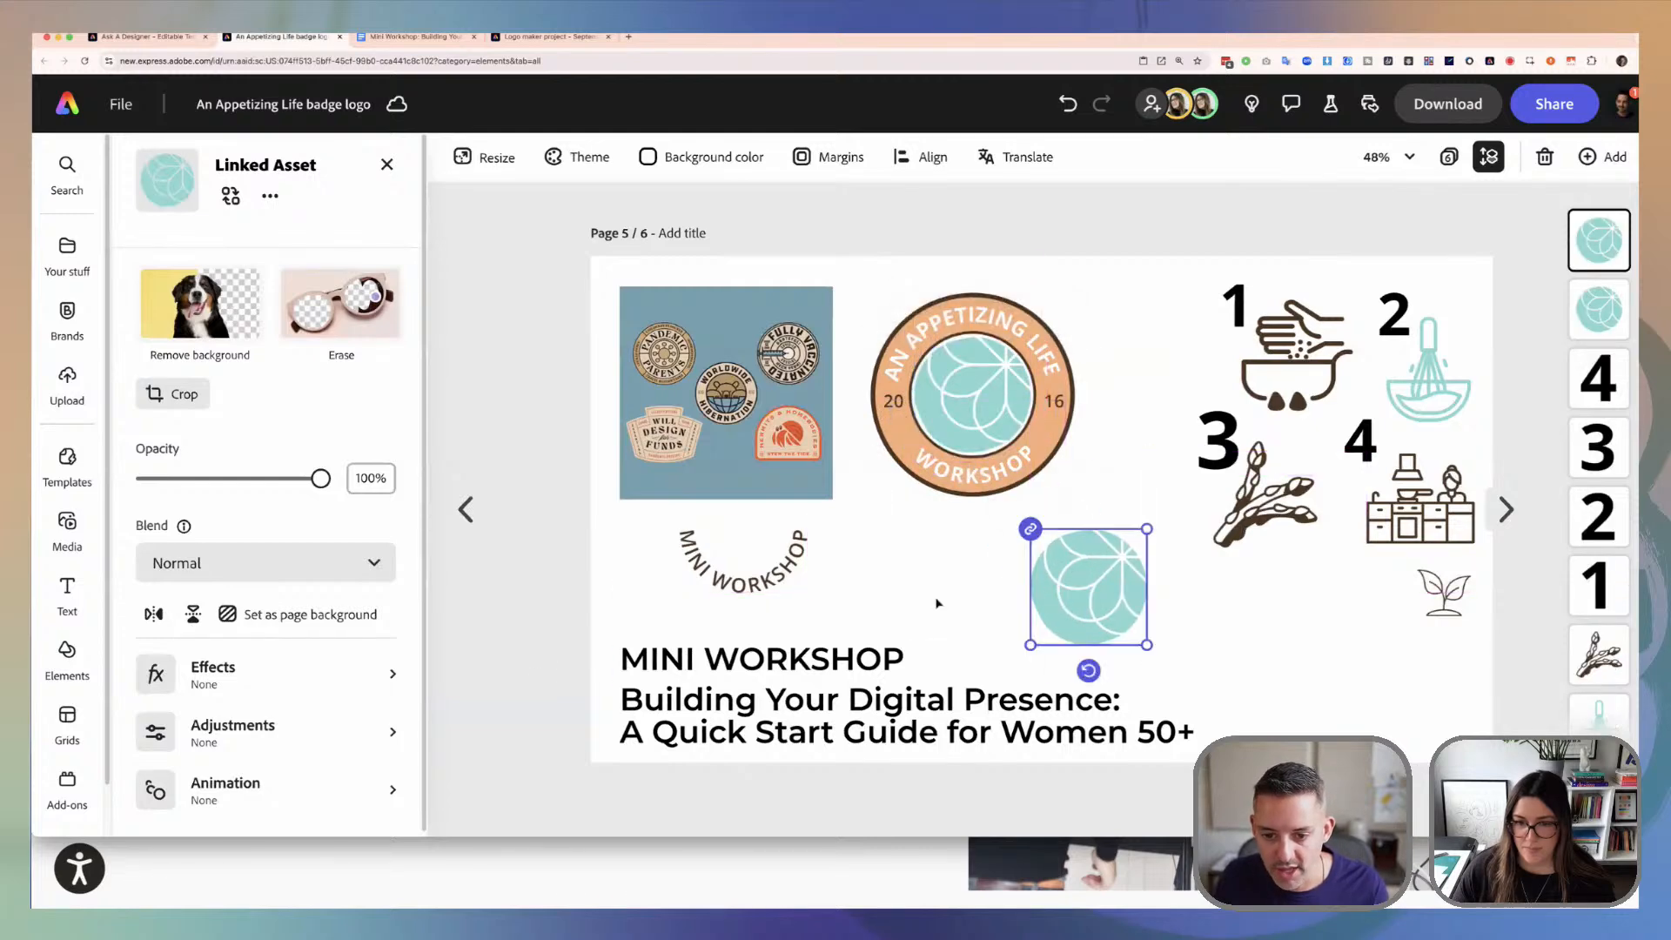
left_click(178, 399)
left_click(176, 646)
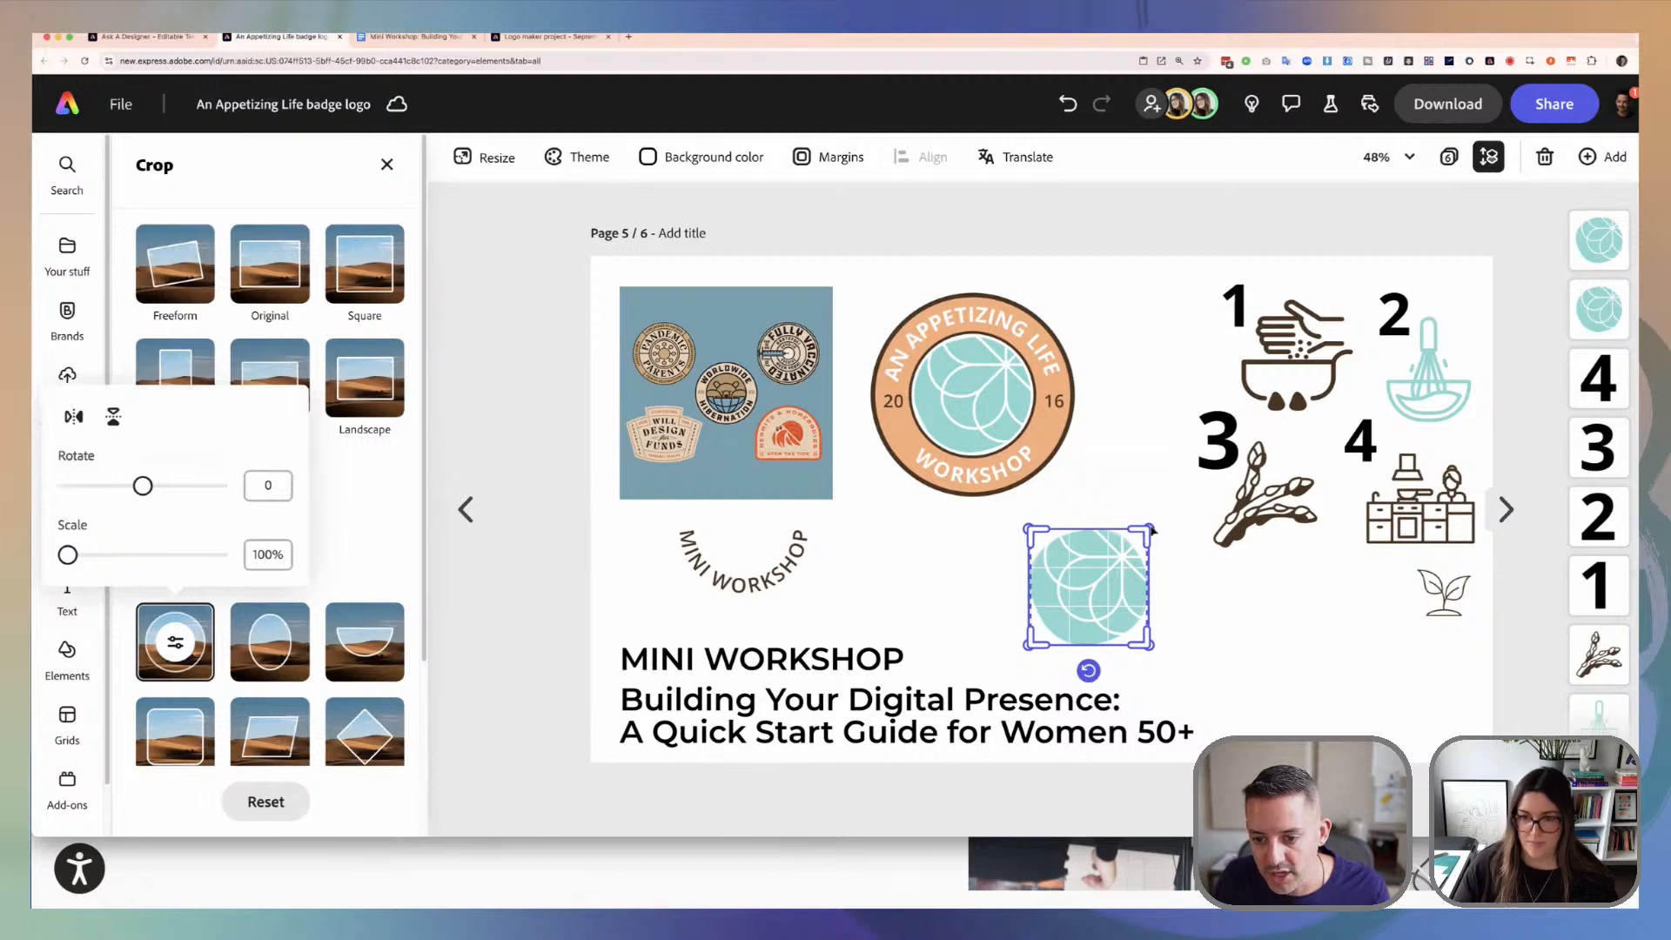
mouse_move(1150, 528)
left_mouse_down()
mouse_move(1166, 514)
mouse_move(1154, 524)
left_mouse_up()
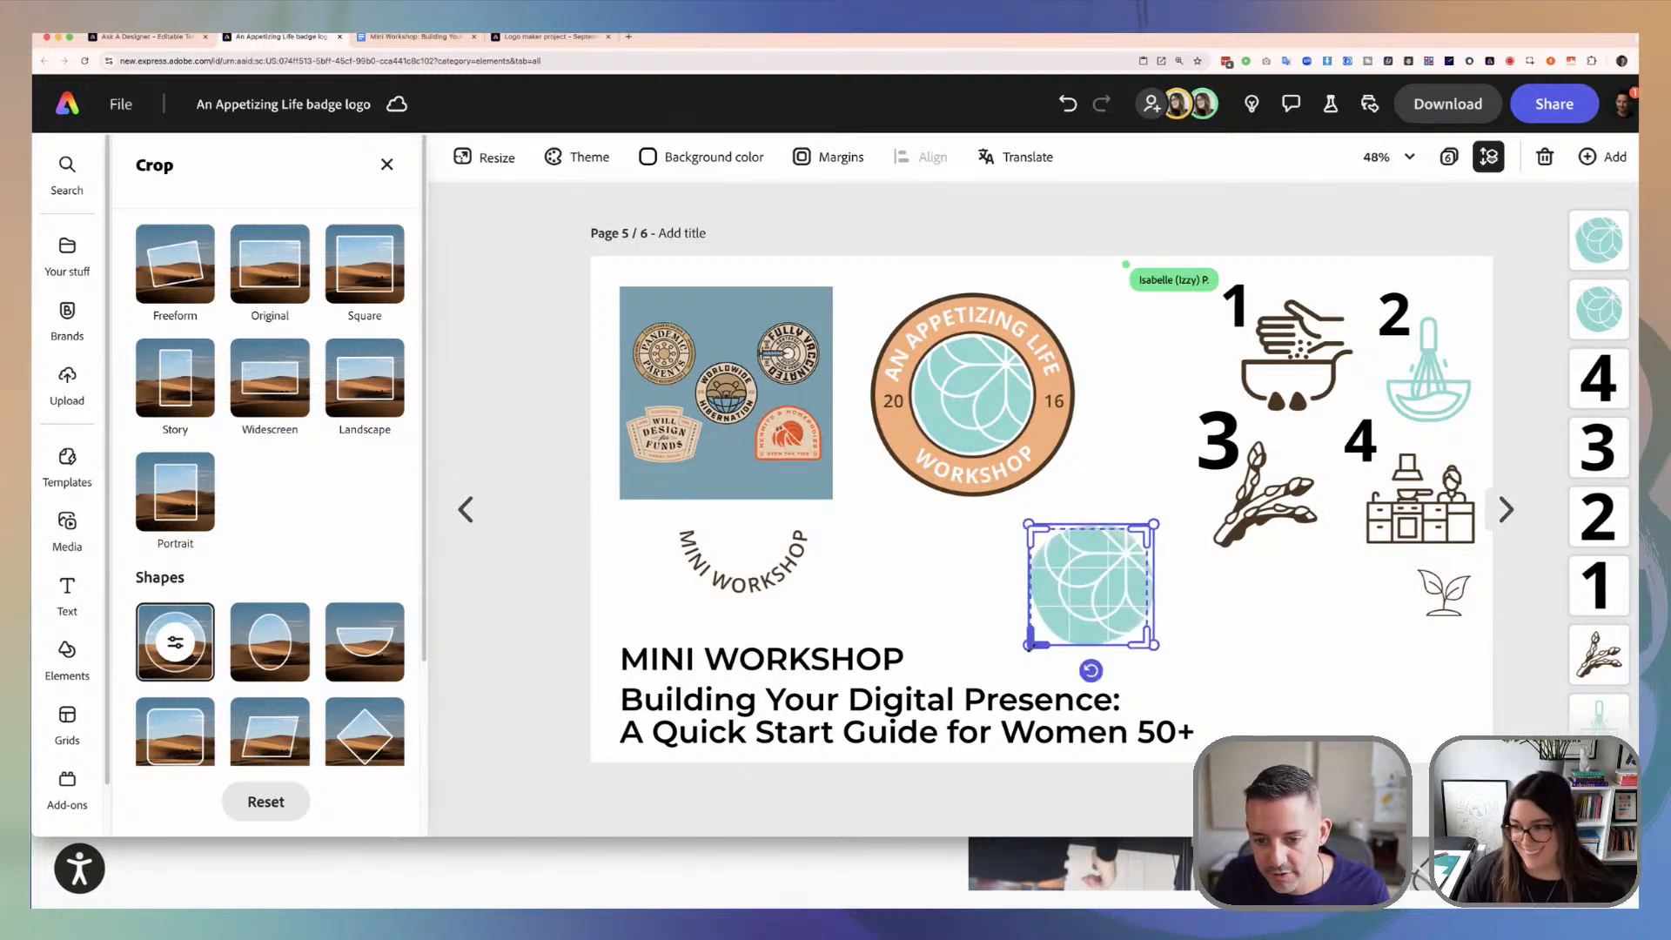
left_click_drag(1033, 645, 1035, 632)
left_click(1178, 608)
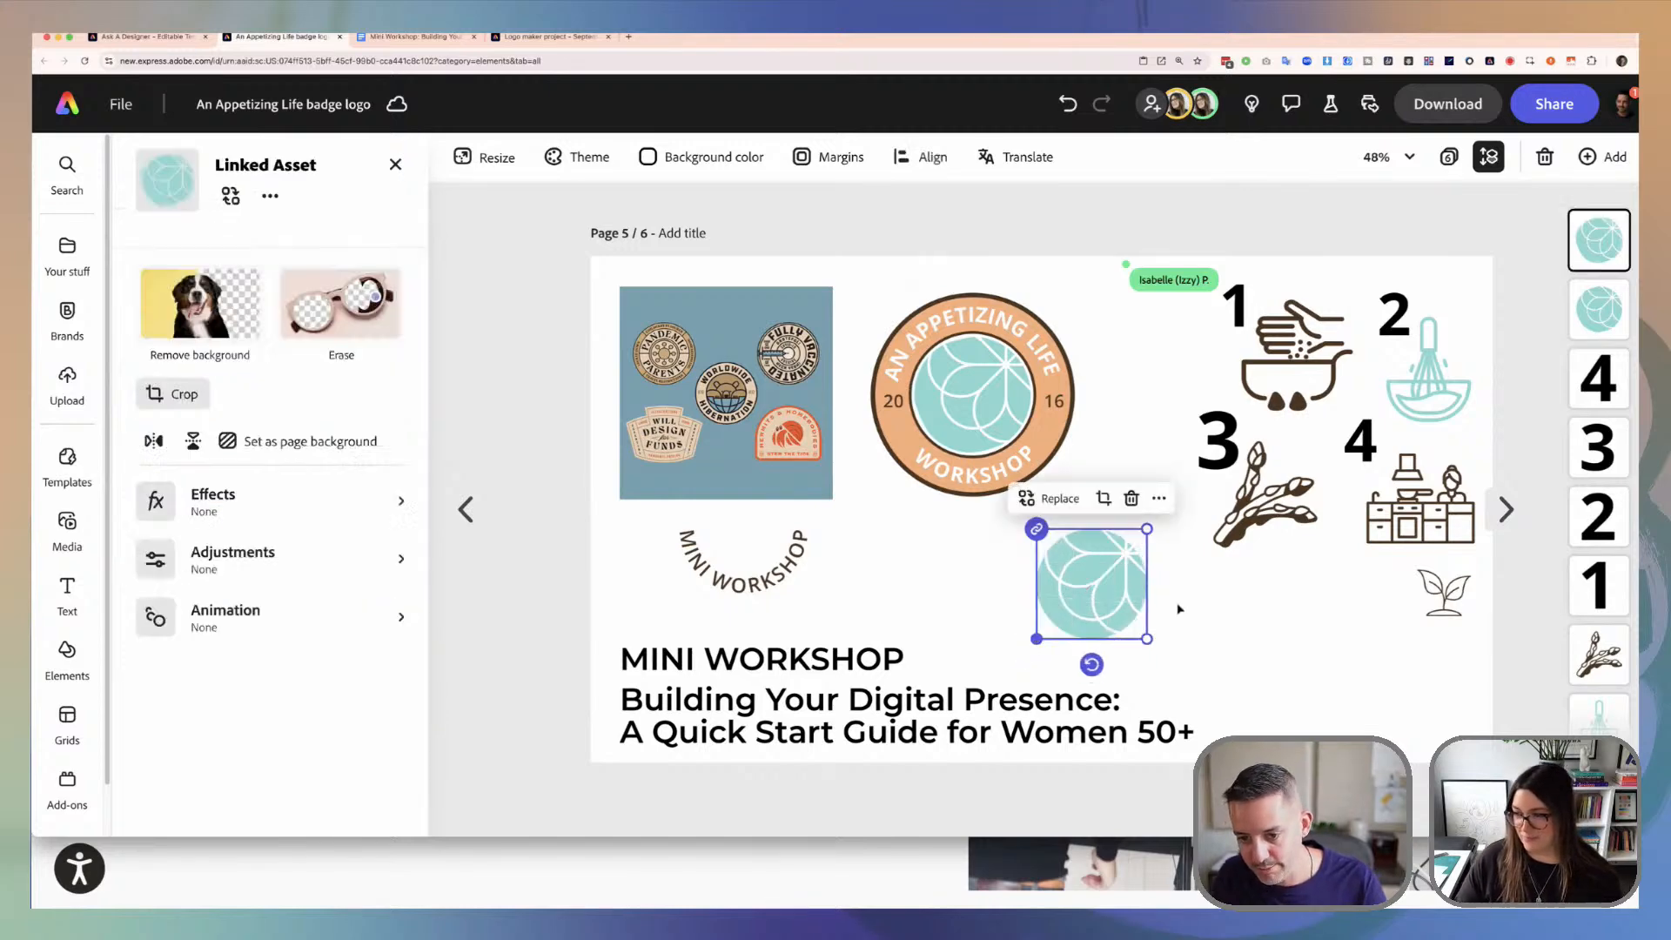
left_click(1178, 608)
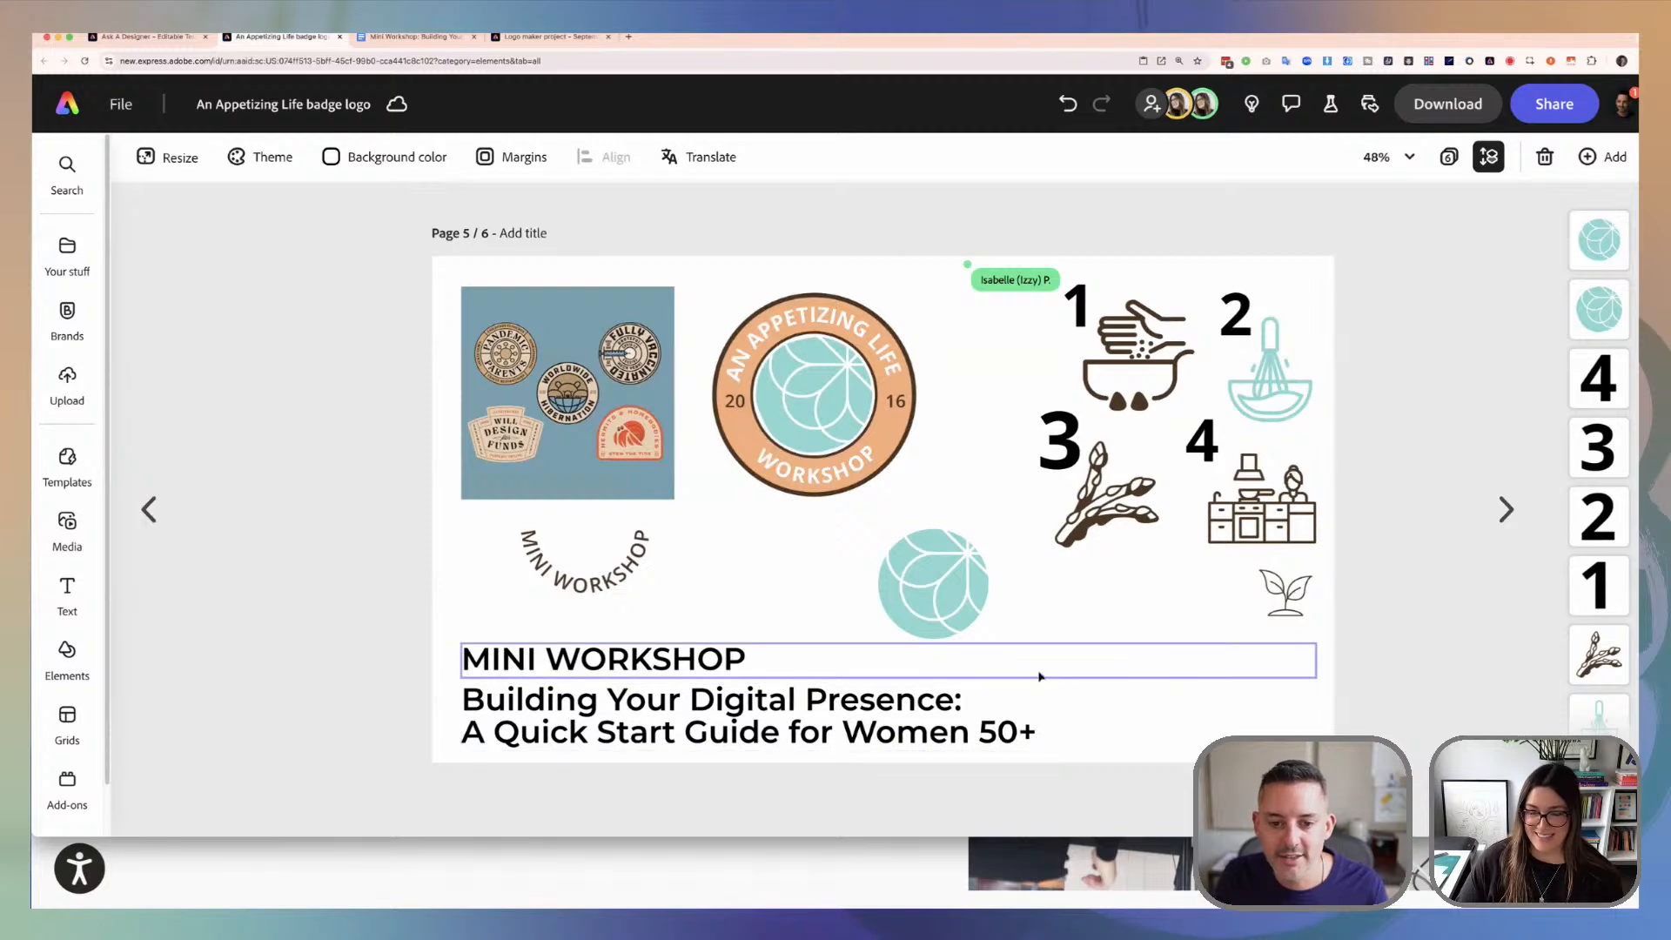
Step: Replace the badge's centre logo with the tighter-cropped copy, resized to fill the inner circle
left_click(839, 418)
key("Delete")
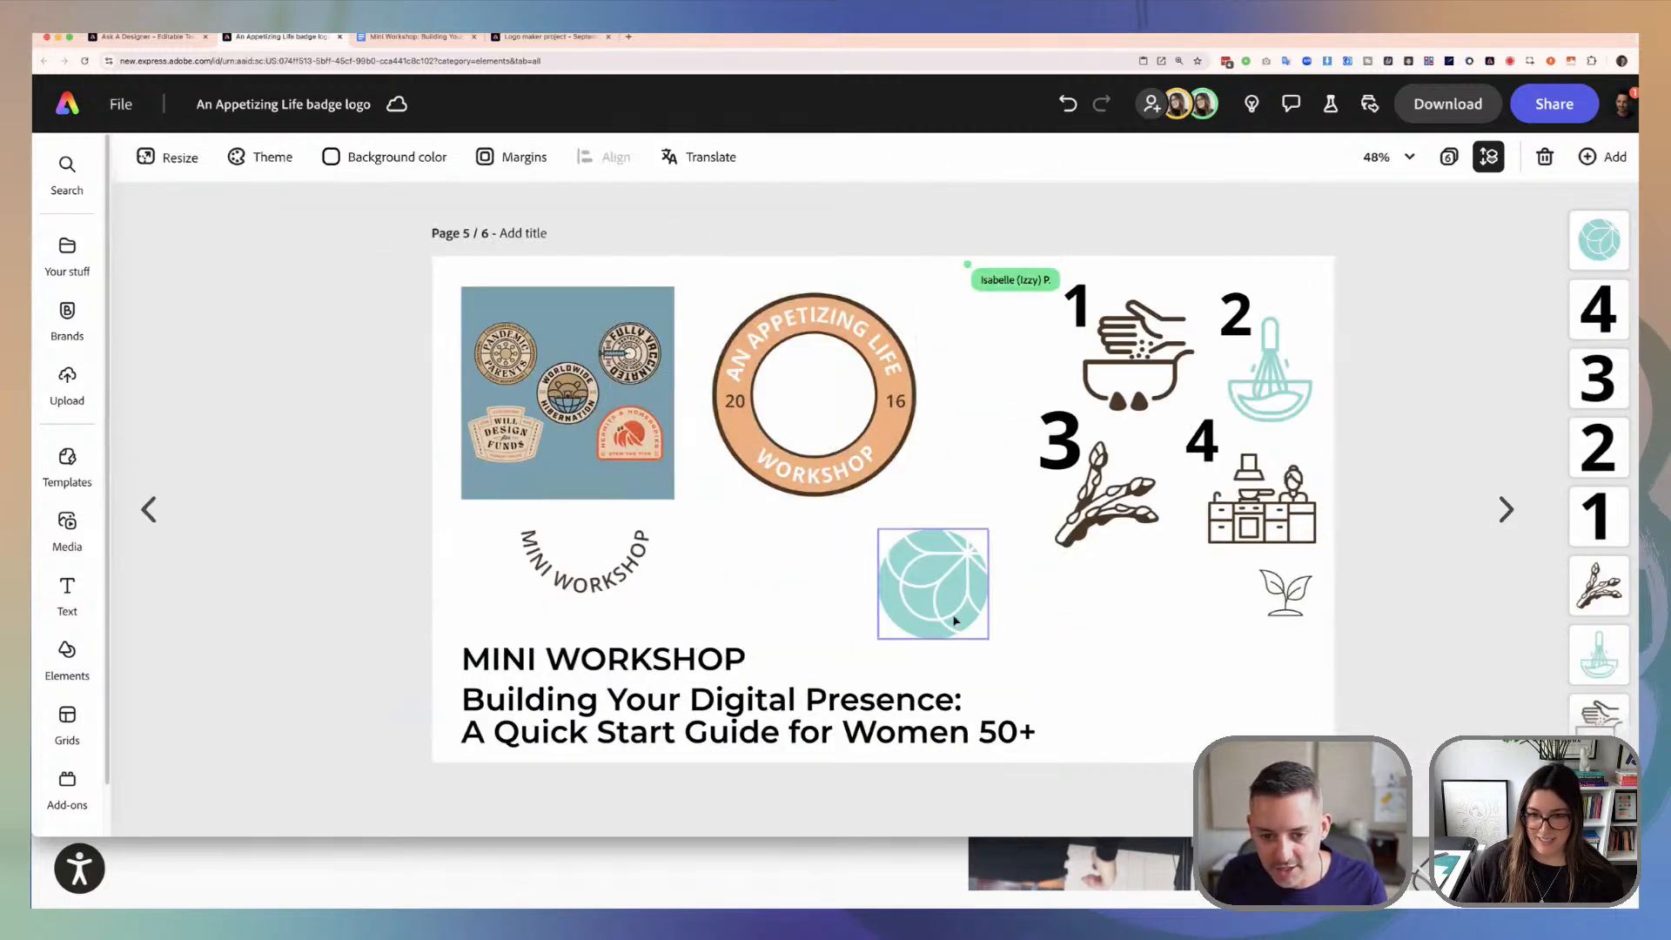
left_click(954, 618)
left_click_drag(1070, 594, 1027, 341)
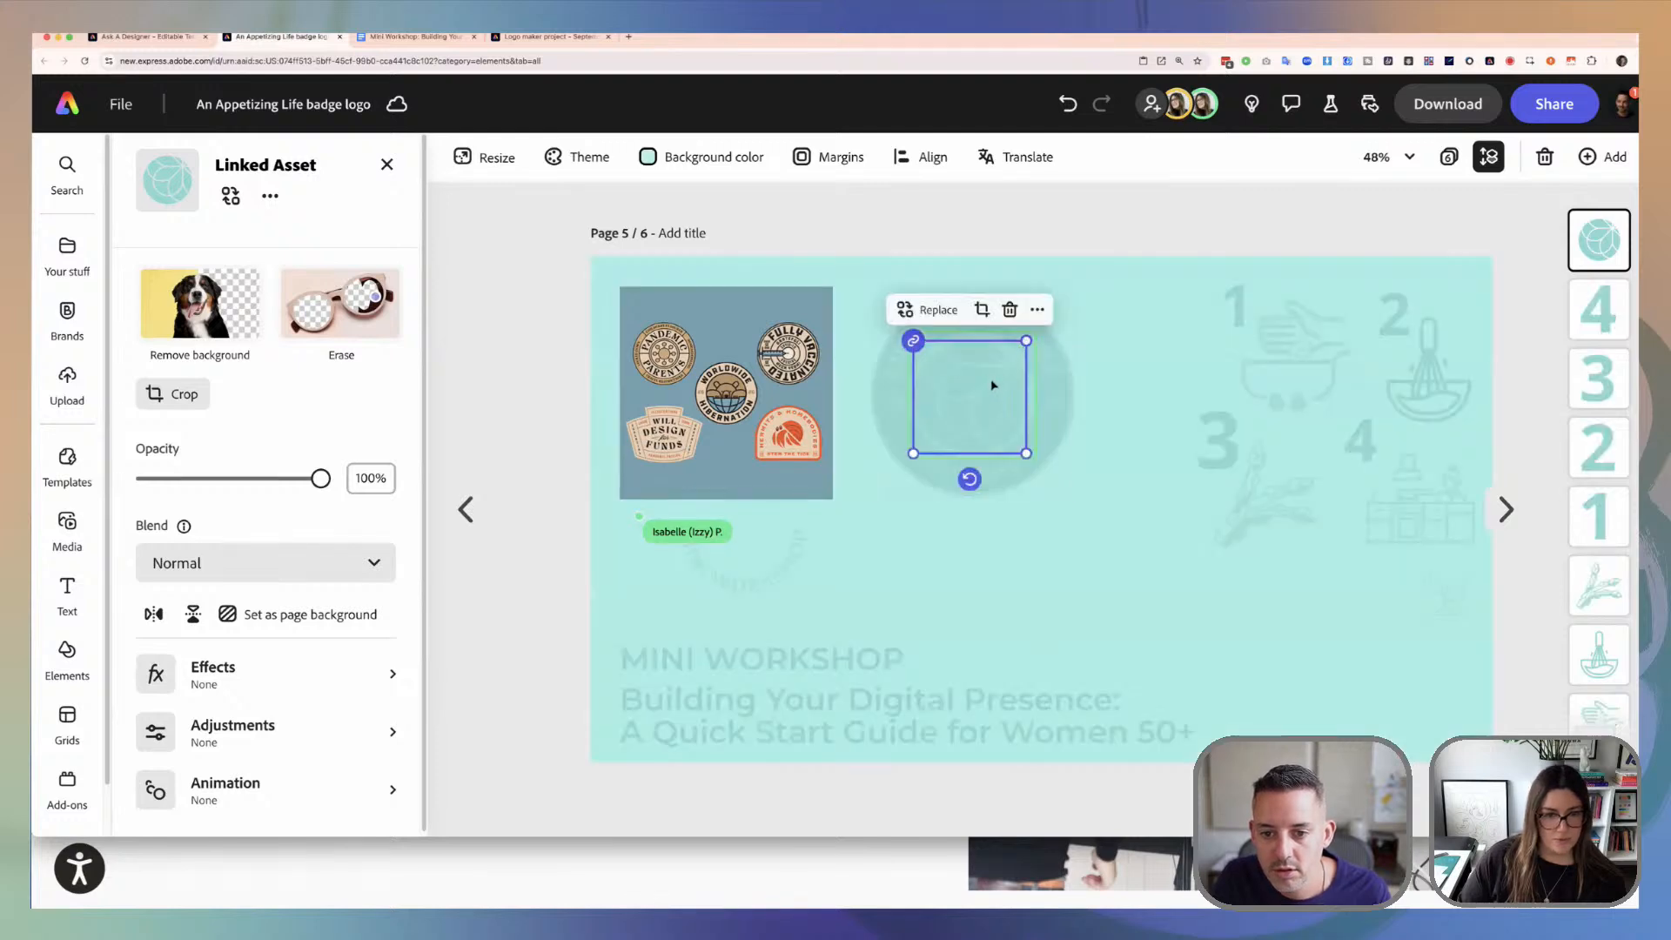
left_click(992, 385)
left_click(901, 624)
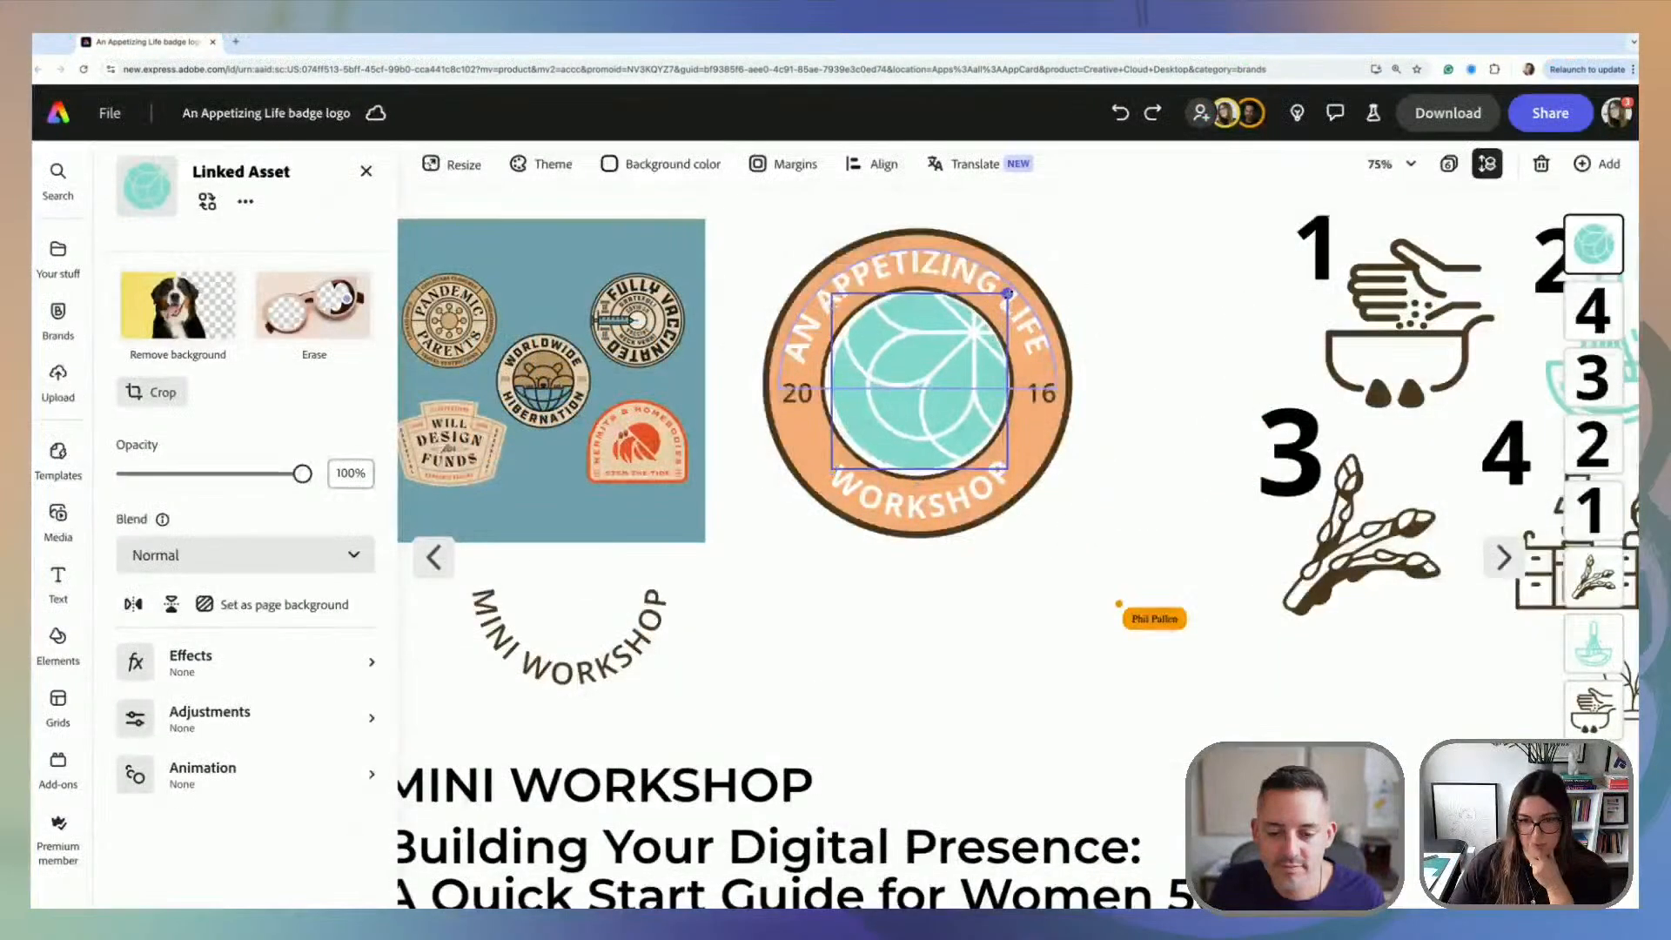
left_click_drag(1008, 293, 1010, 292)
left_click_drag(830, 470, 828, 473)
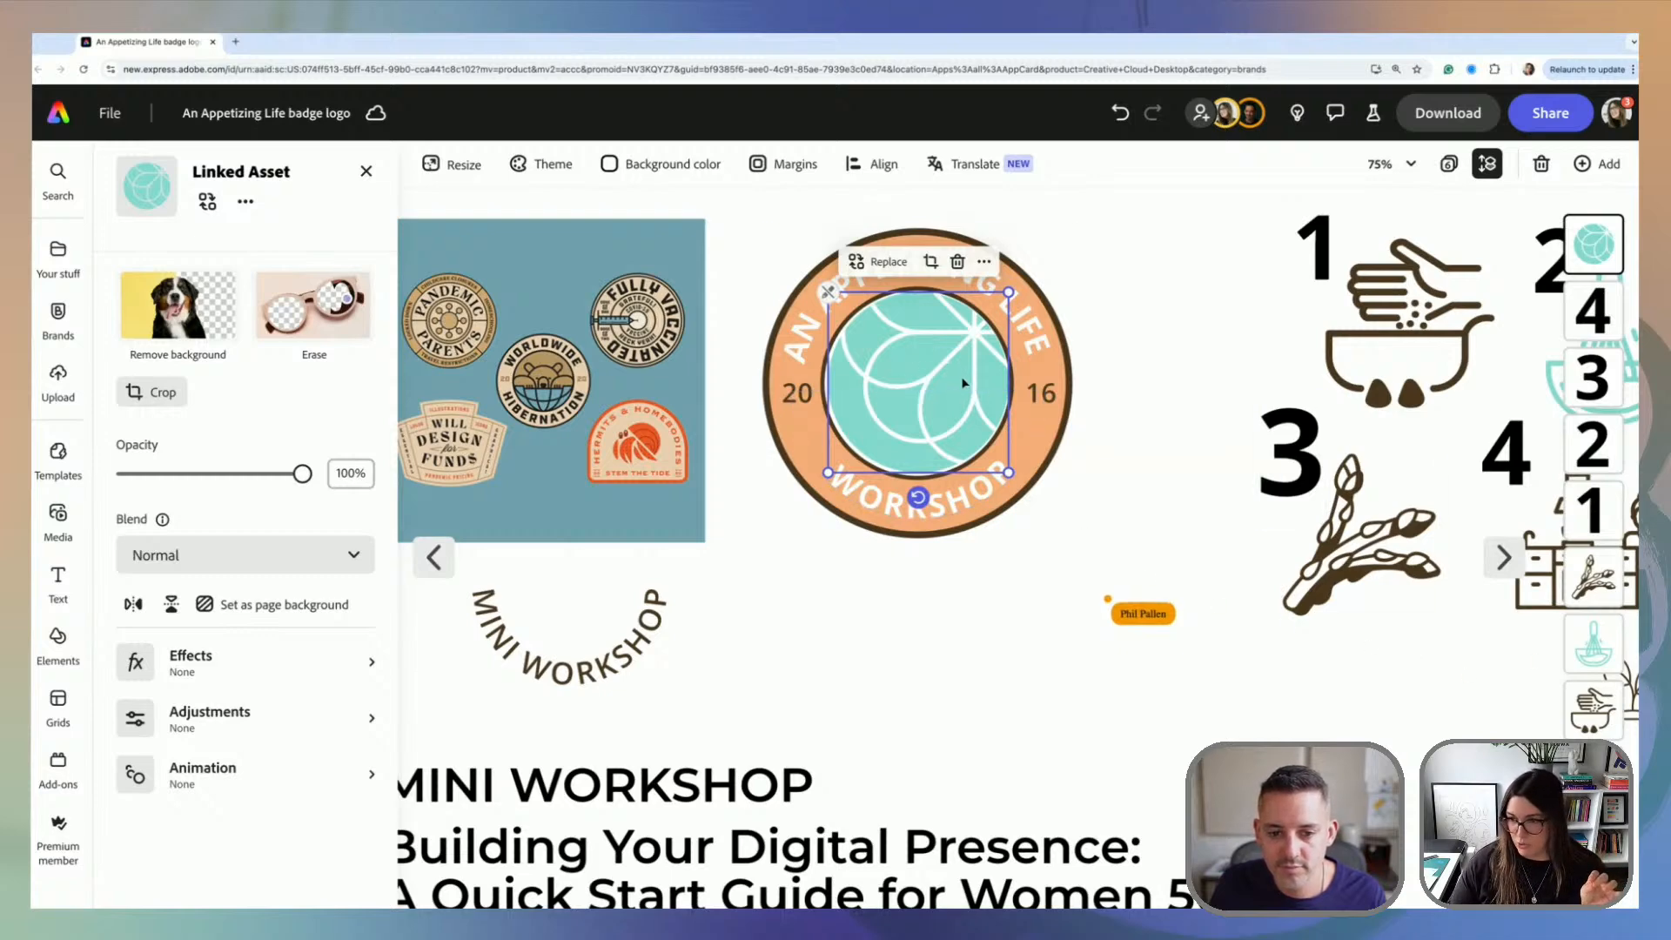
Step: Fill the badge's inner circle with the logo's sampled teal, lightened to #ACE8E4
scroll(1593, 696, "down", 10)
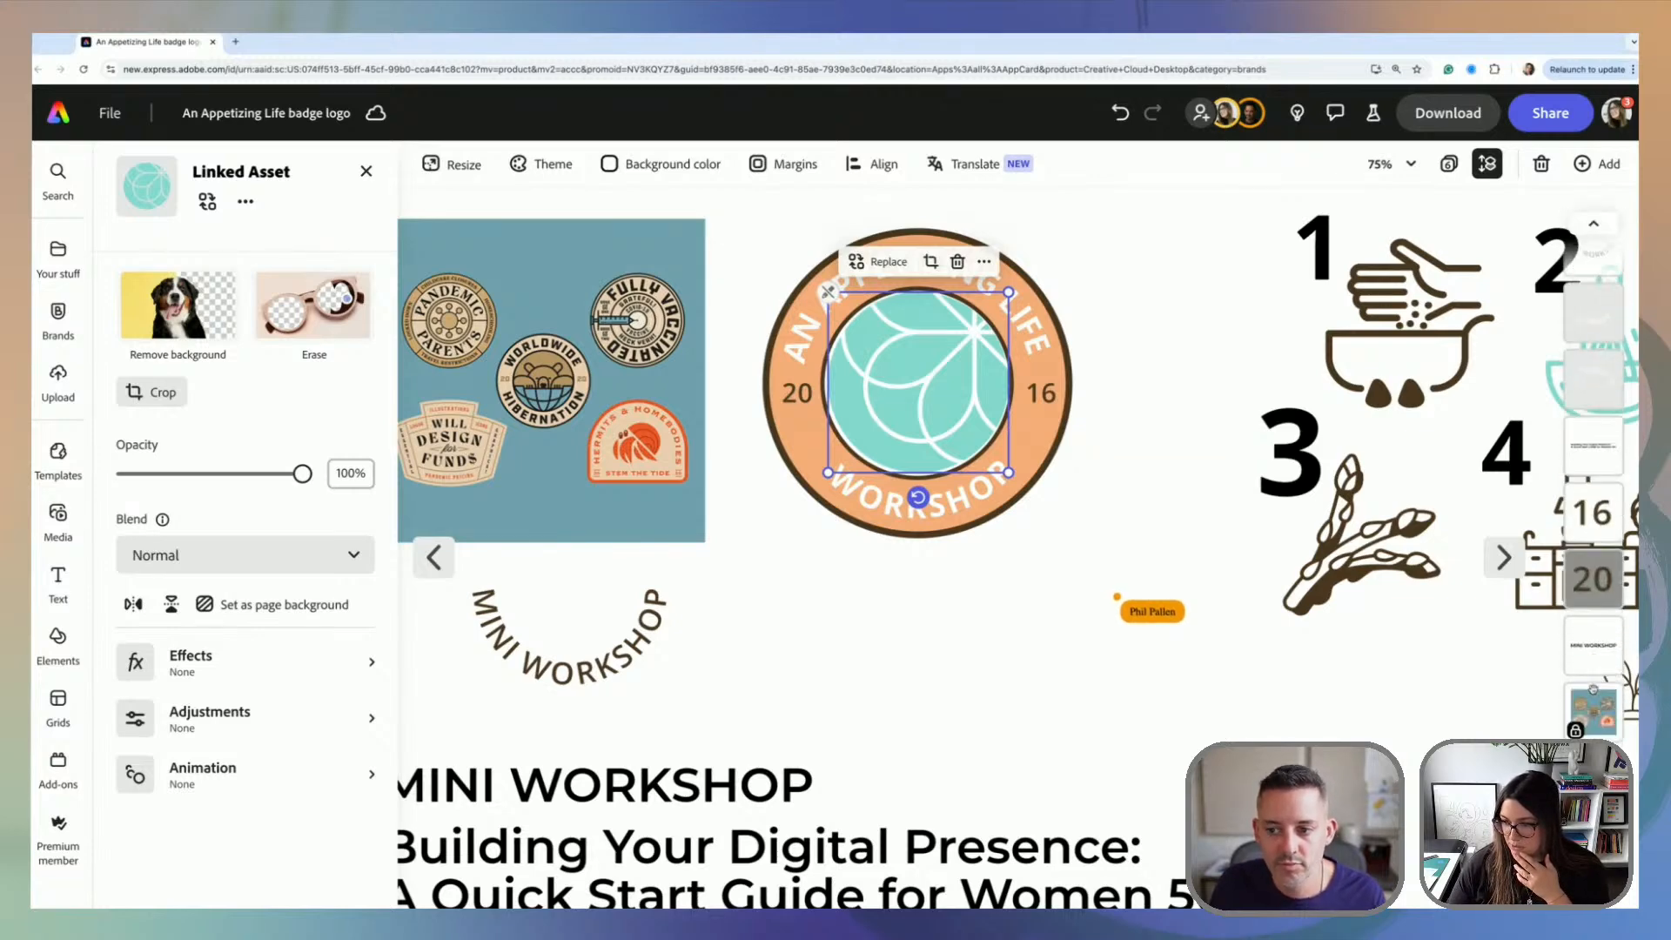
left_click(1593, 740)
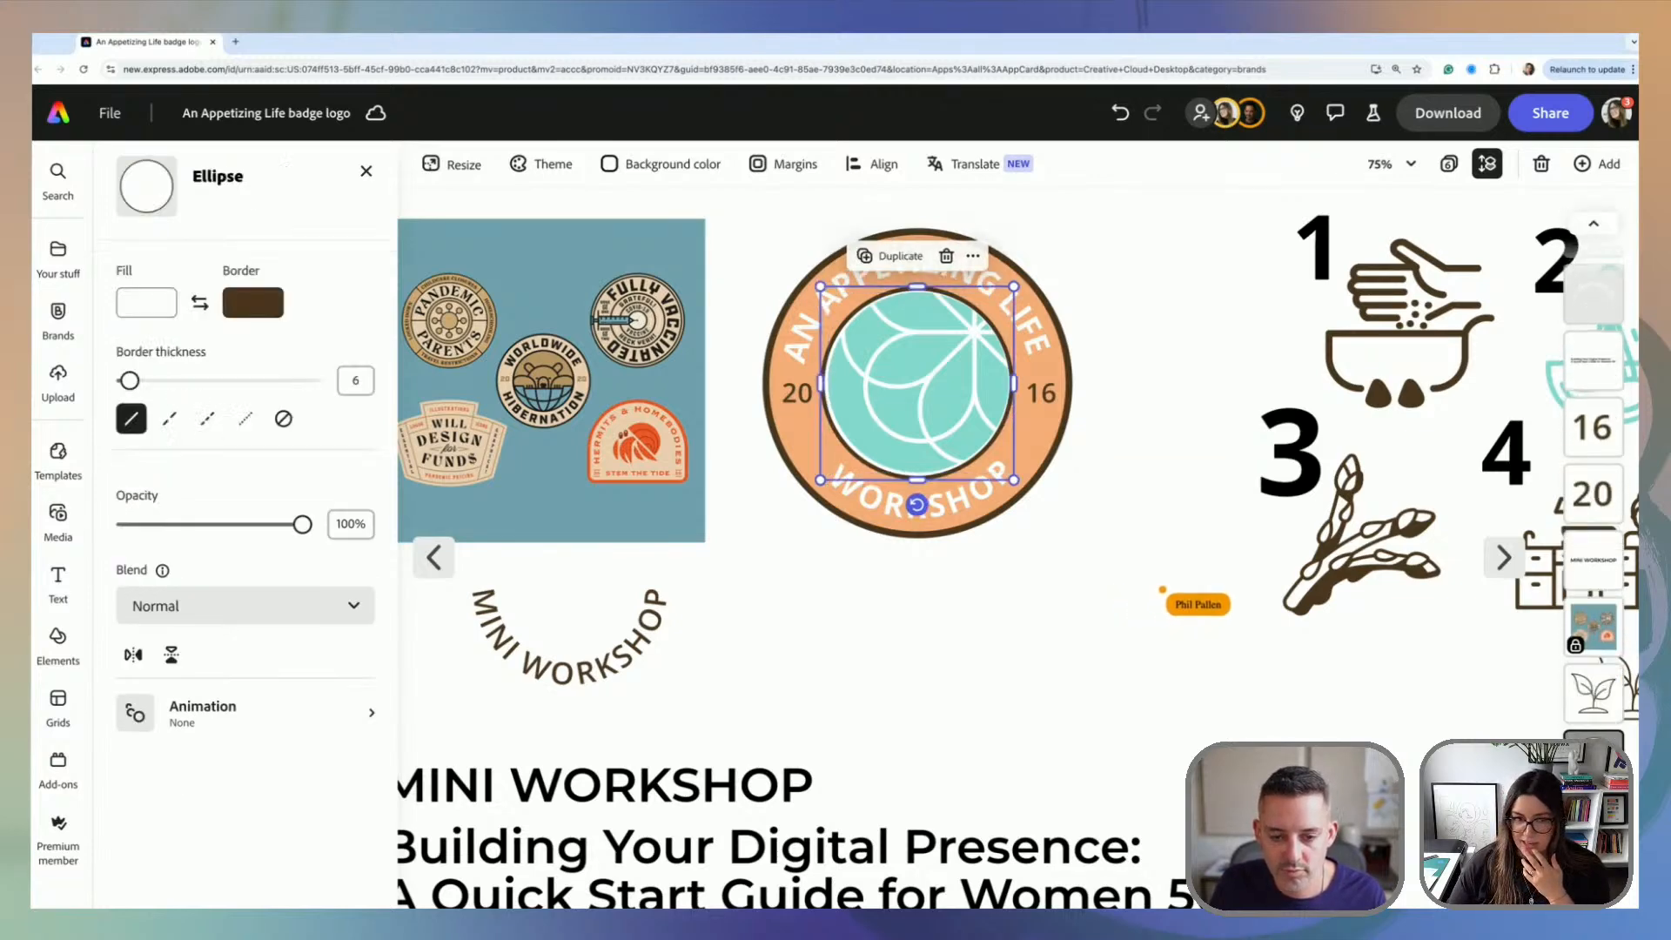
left_click(142, 304)
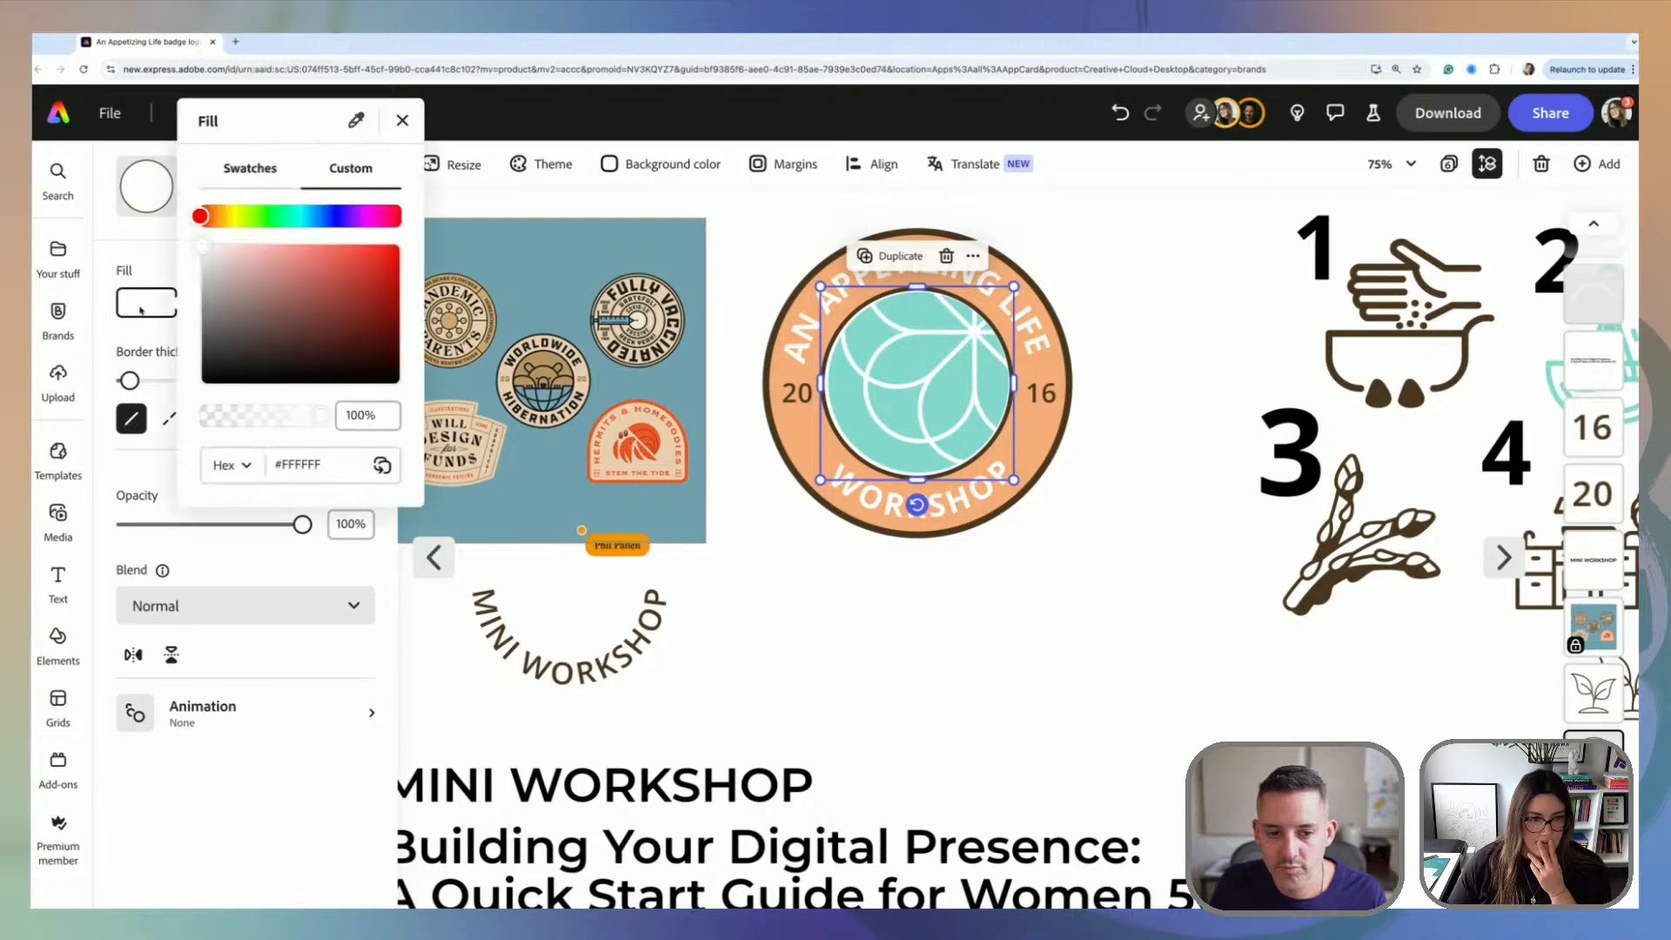
left_click(355, 122)
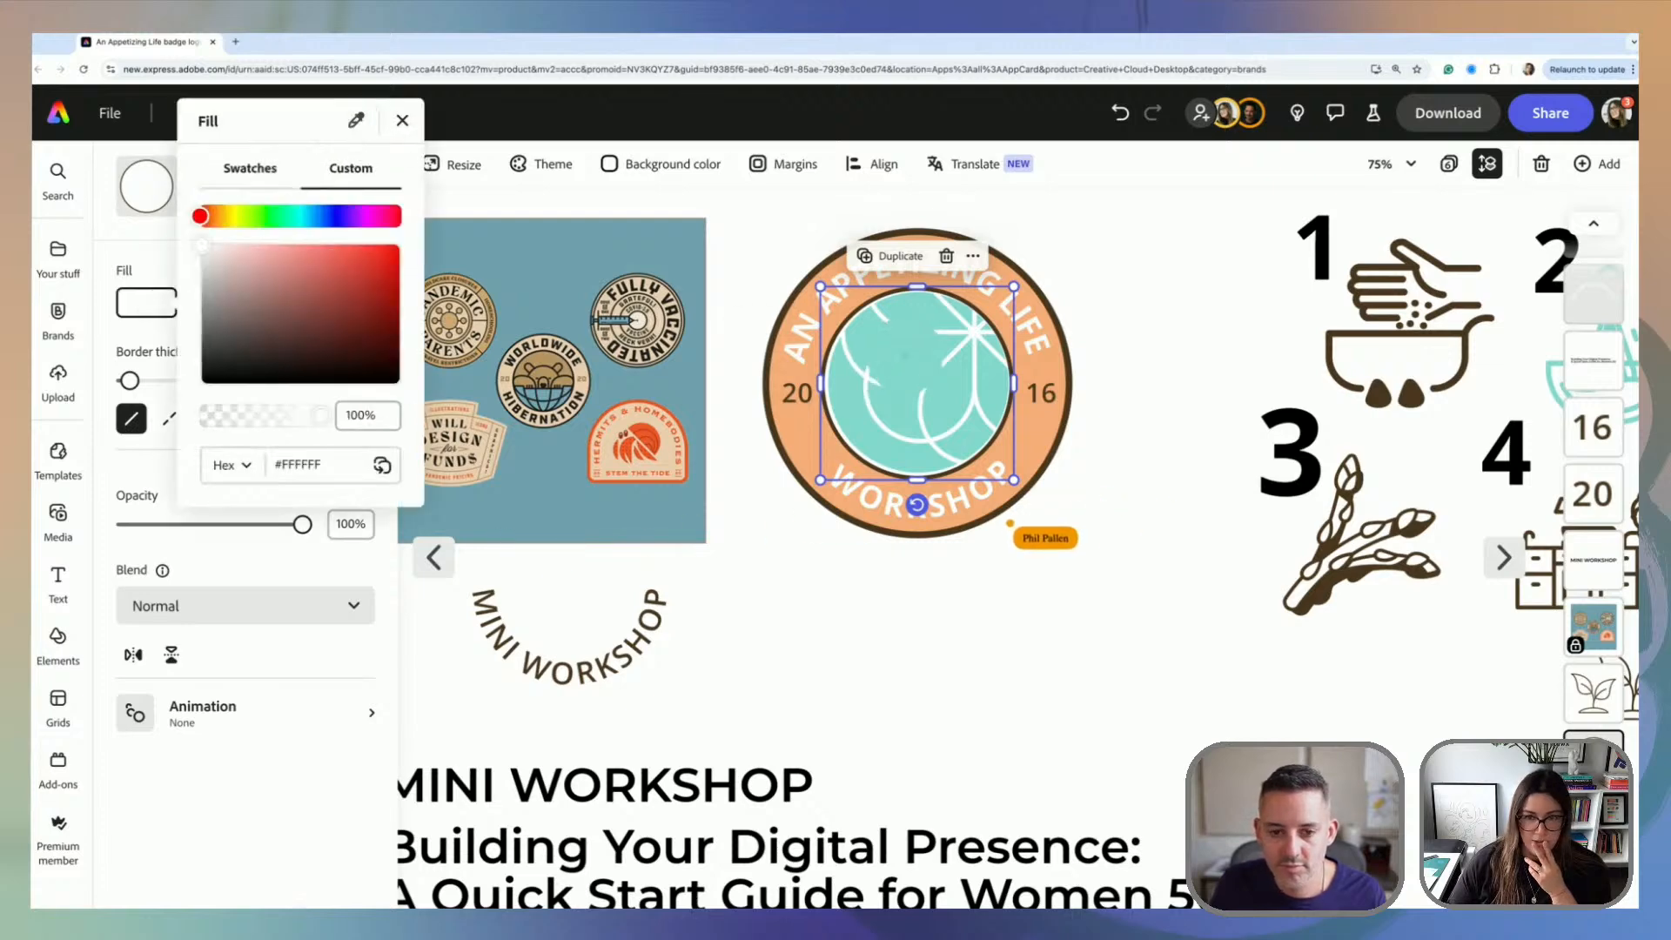
left_click(905, 359)
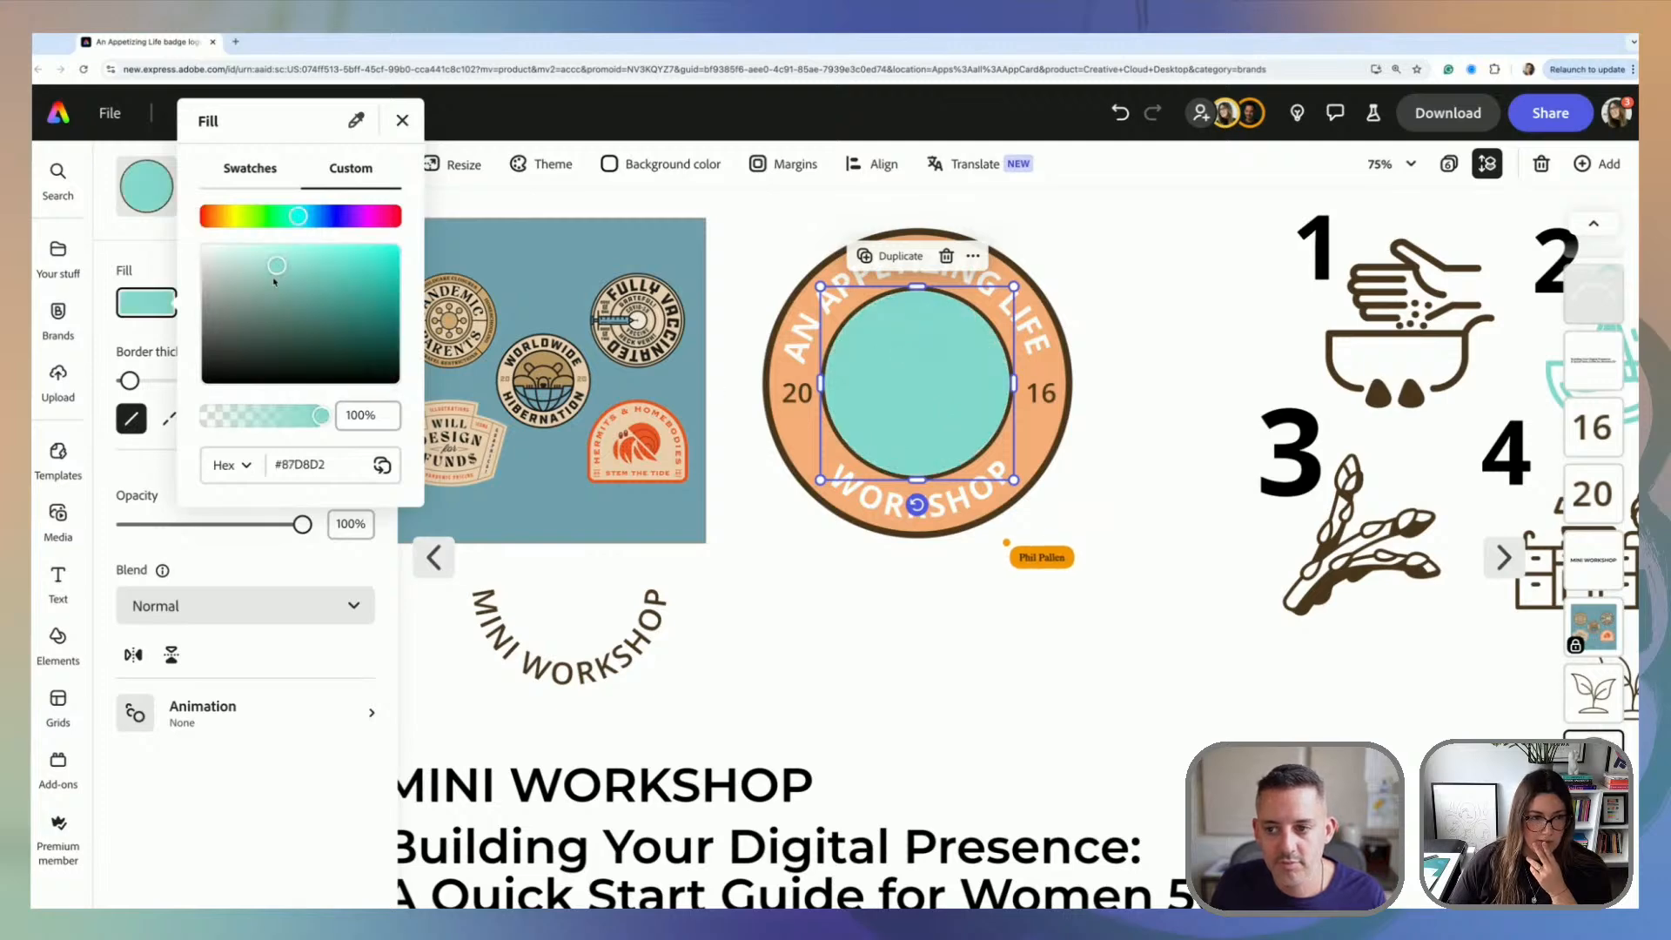
left_click_drag(275, 268, 264, 261)
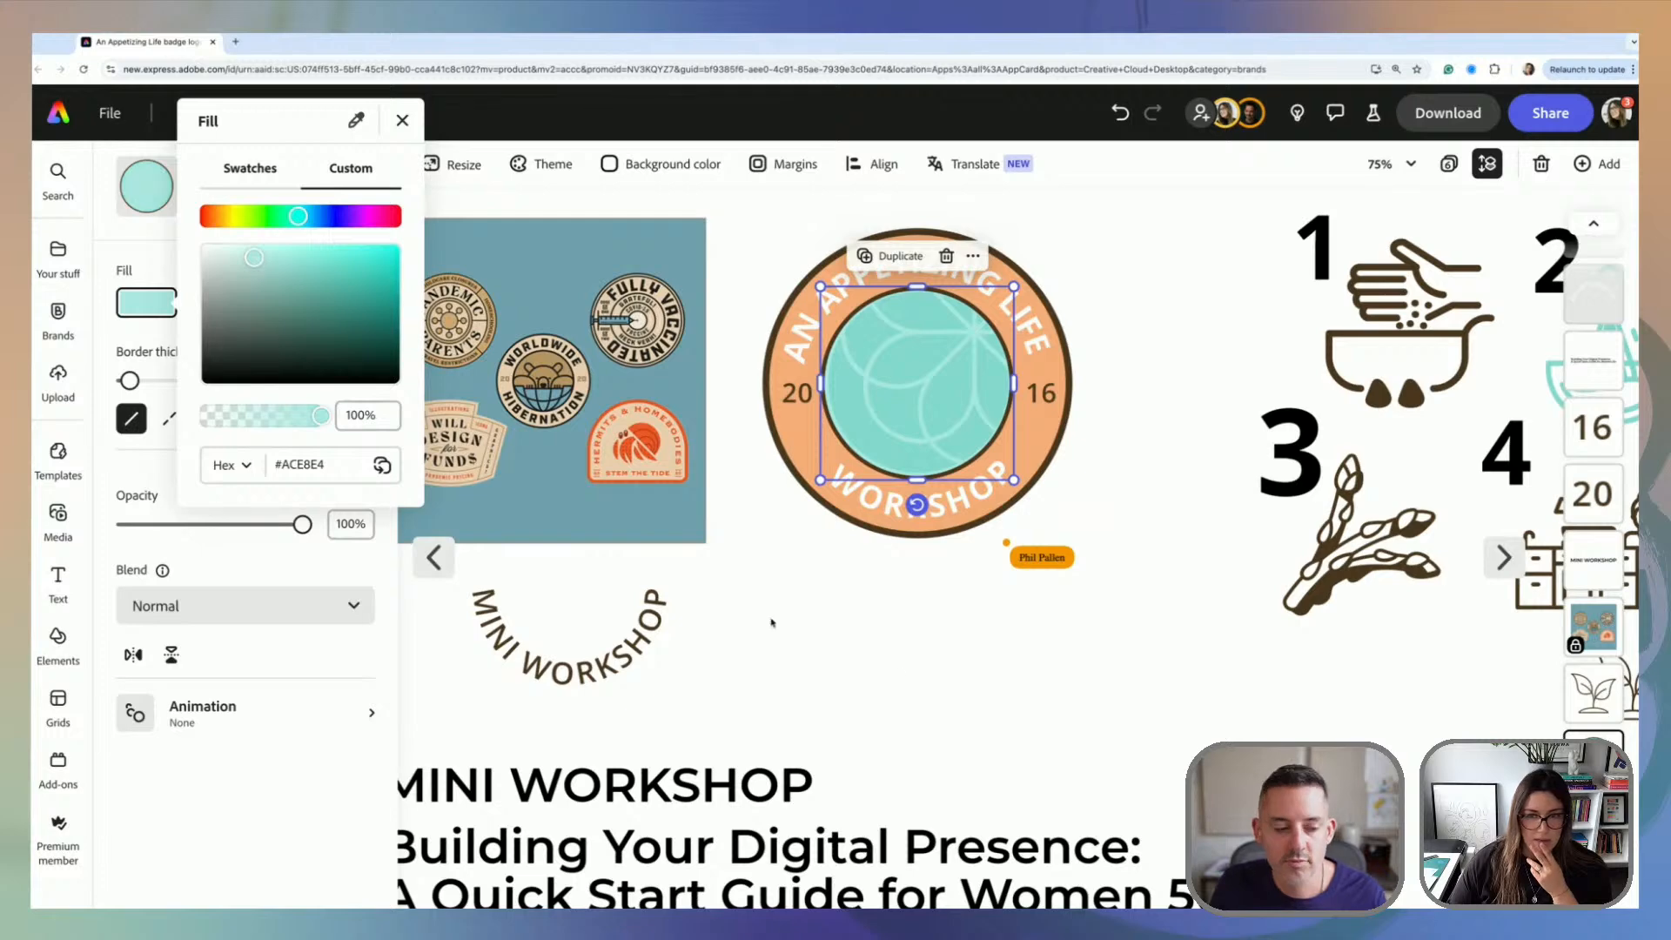
left_click(921, 668)
left_click(923, 696)
Step: Move the whisk-and-bowl icon from option 2 to the empty area below the badge
scroll(922, 699, "right", 2)
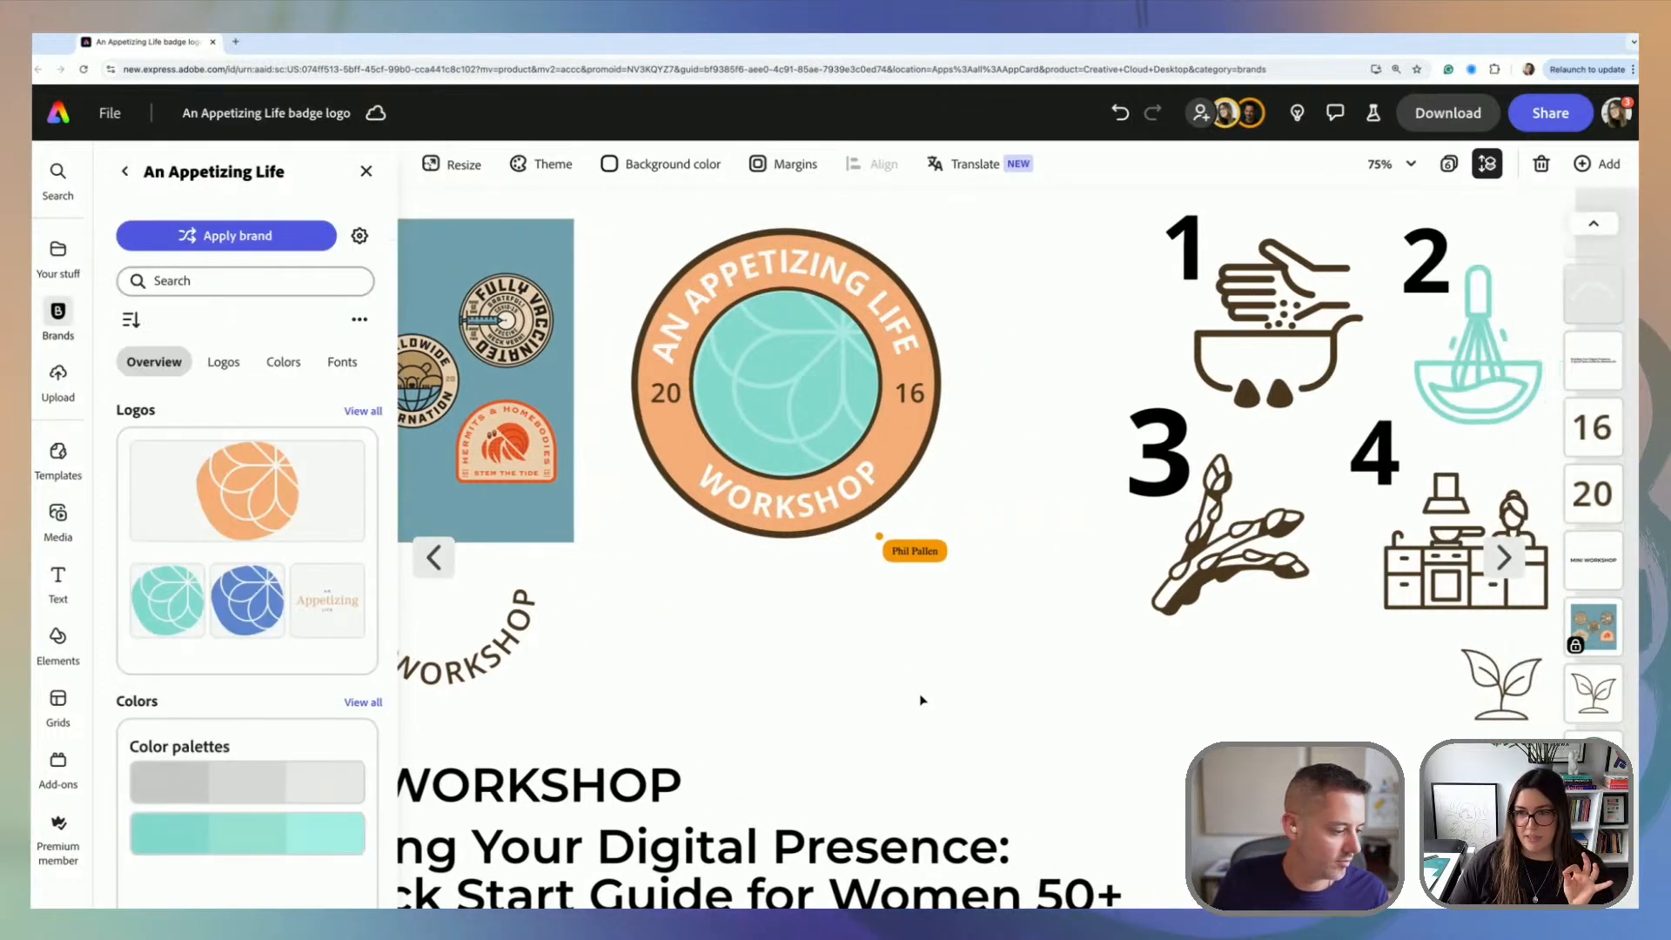
left_click(1493, 374)
left_click_drag(1491, 367, 1006, 711)
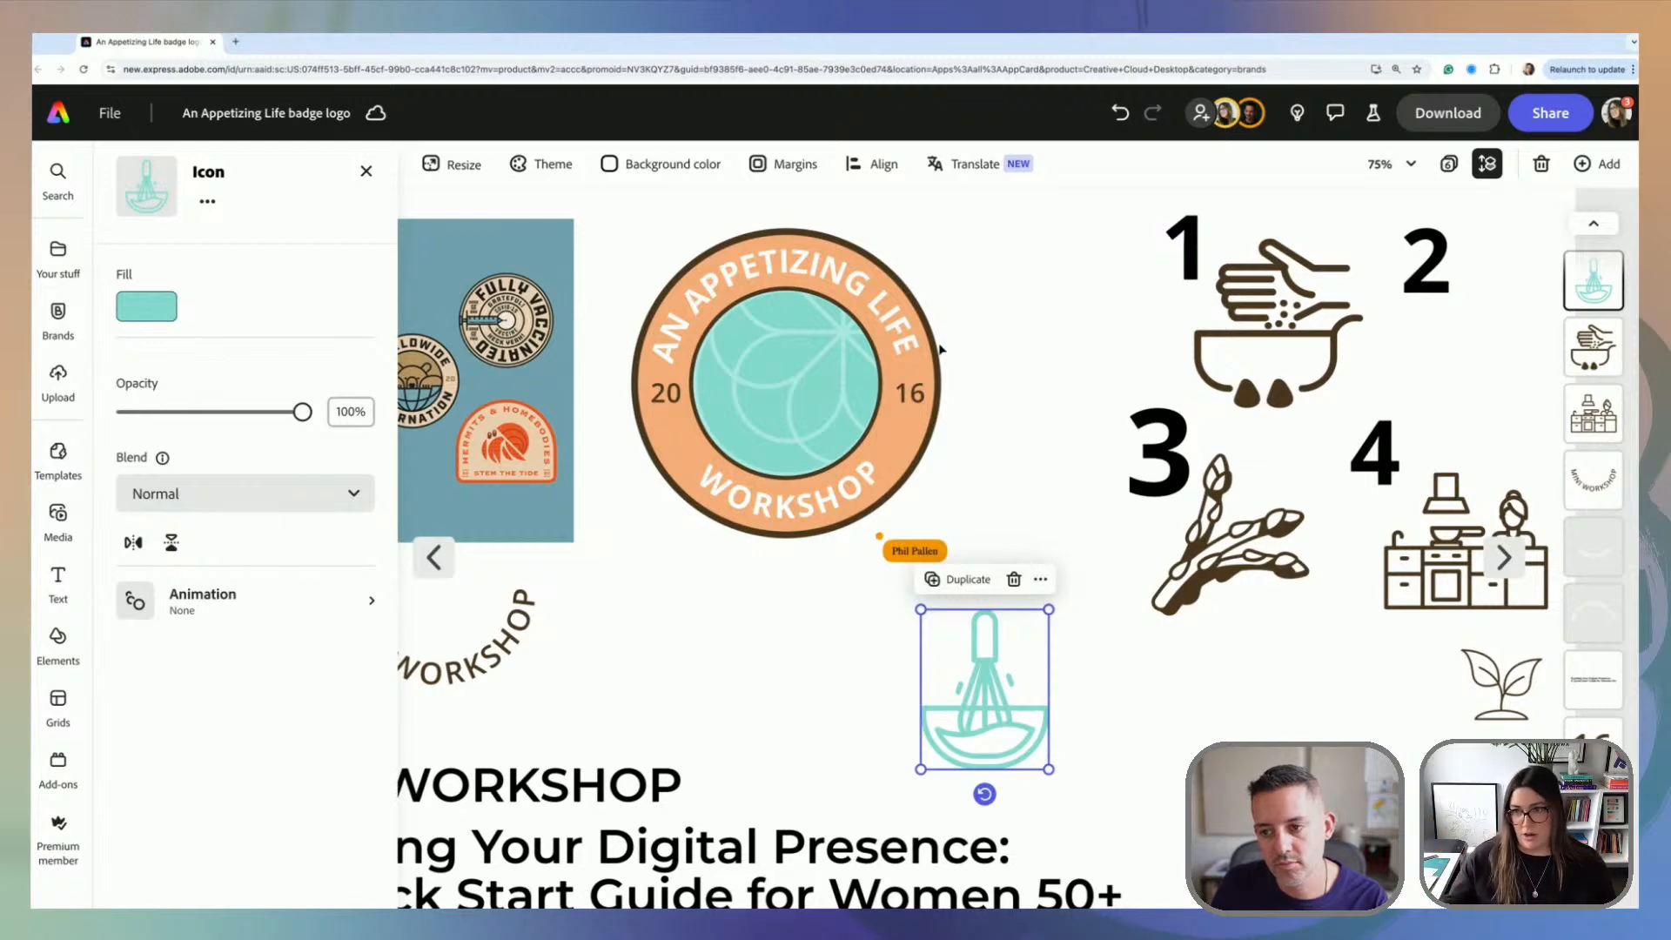
Step: Copy the badge's outer border colour and set the whisk-and-bowl icon's fill to #4D3621
left_click(934, 416)
left_click(241, 301)
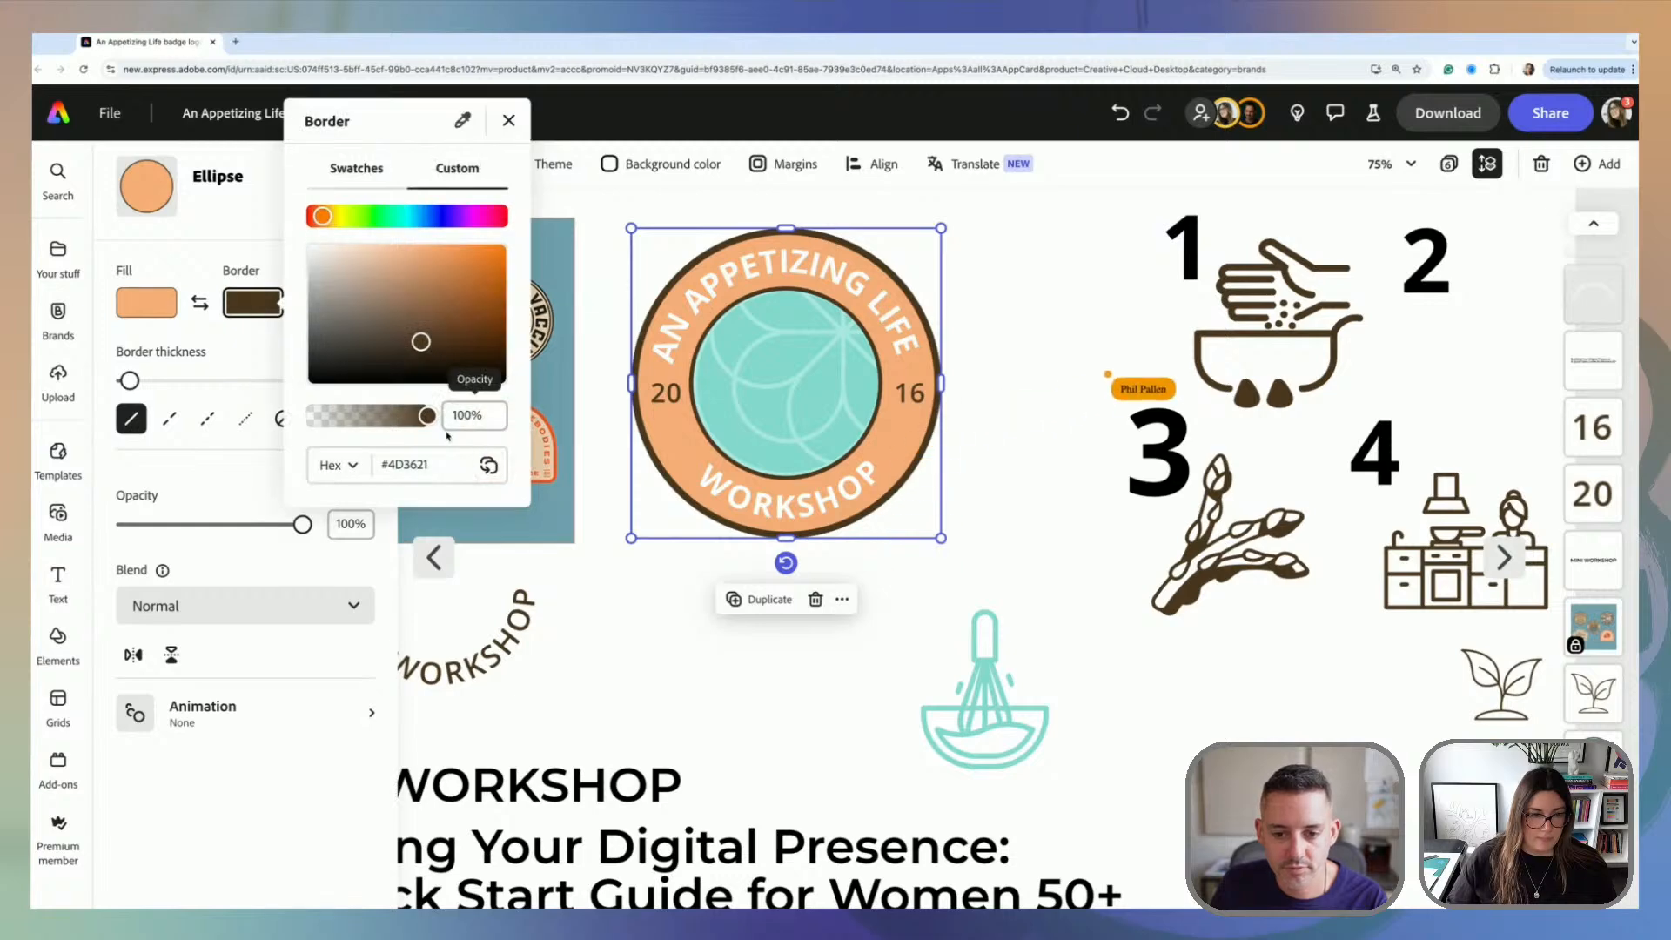
left_click(383, 464)
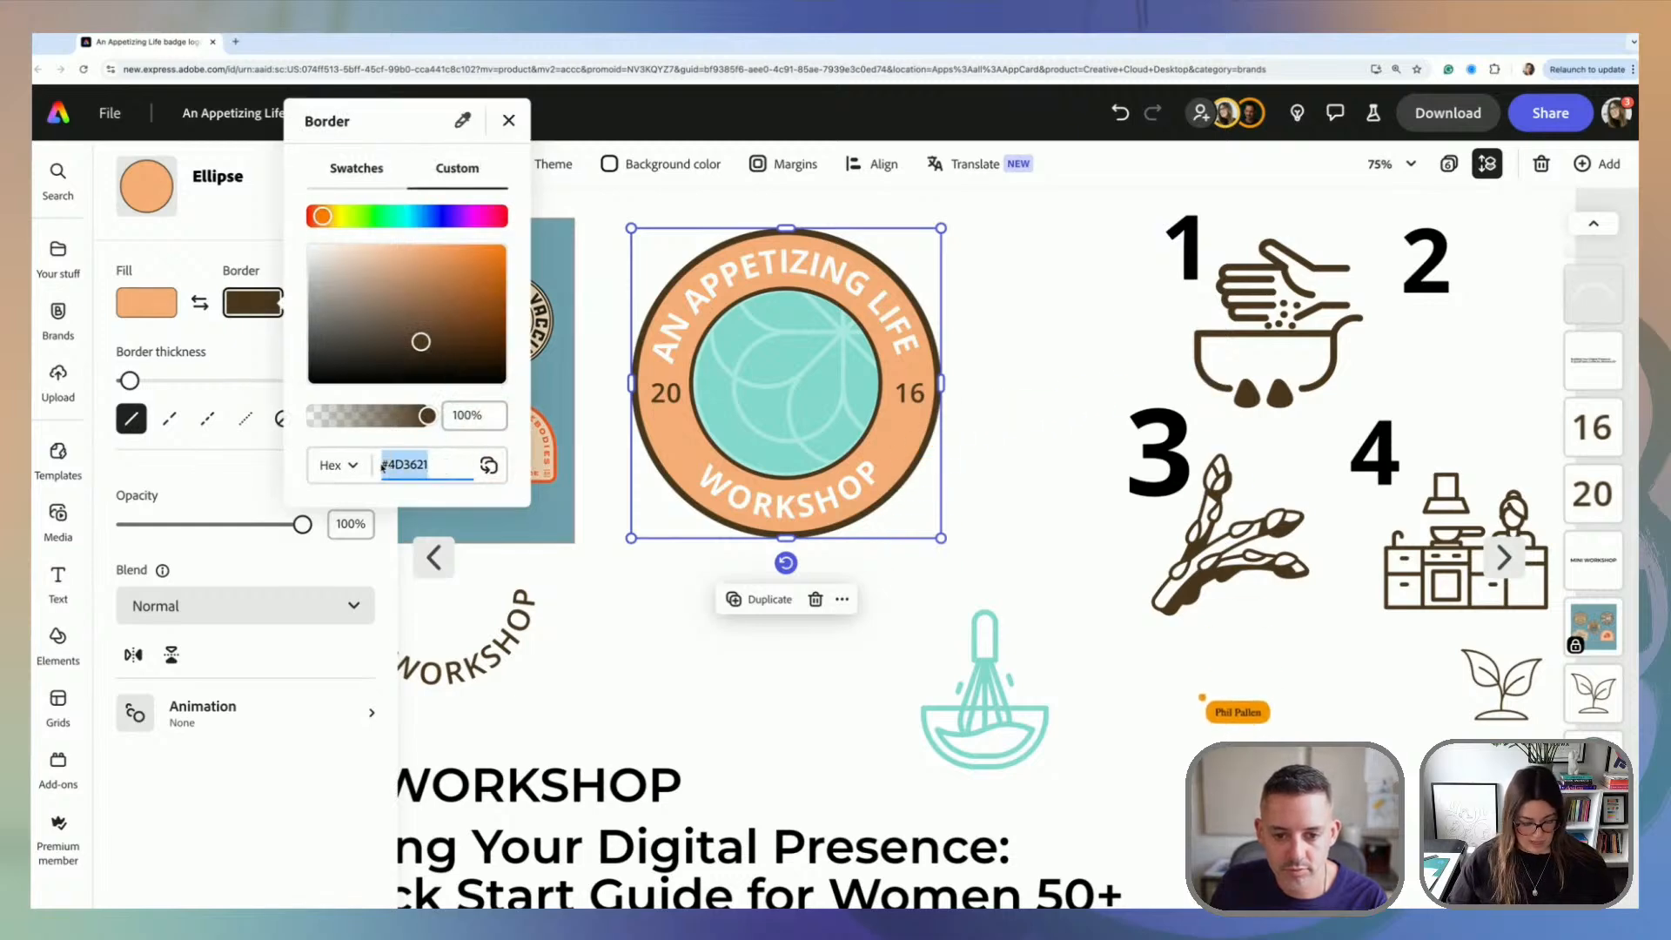
left_click(984, 696)
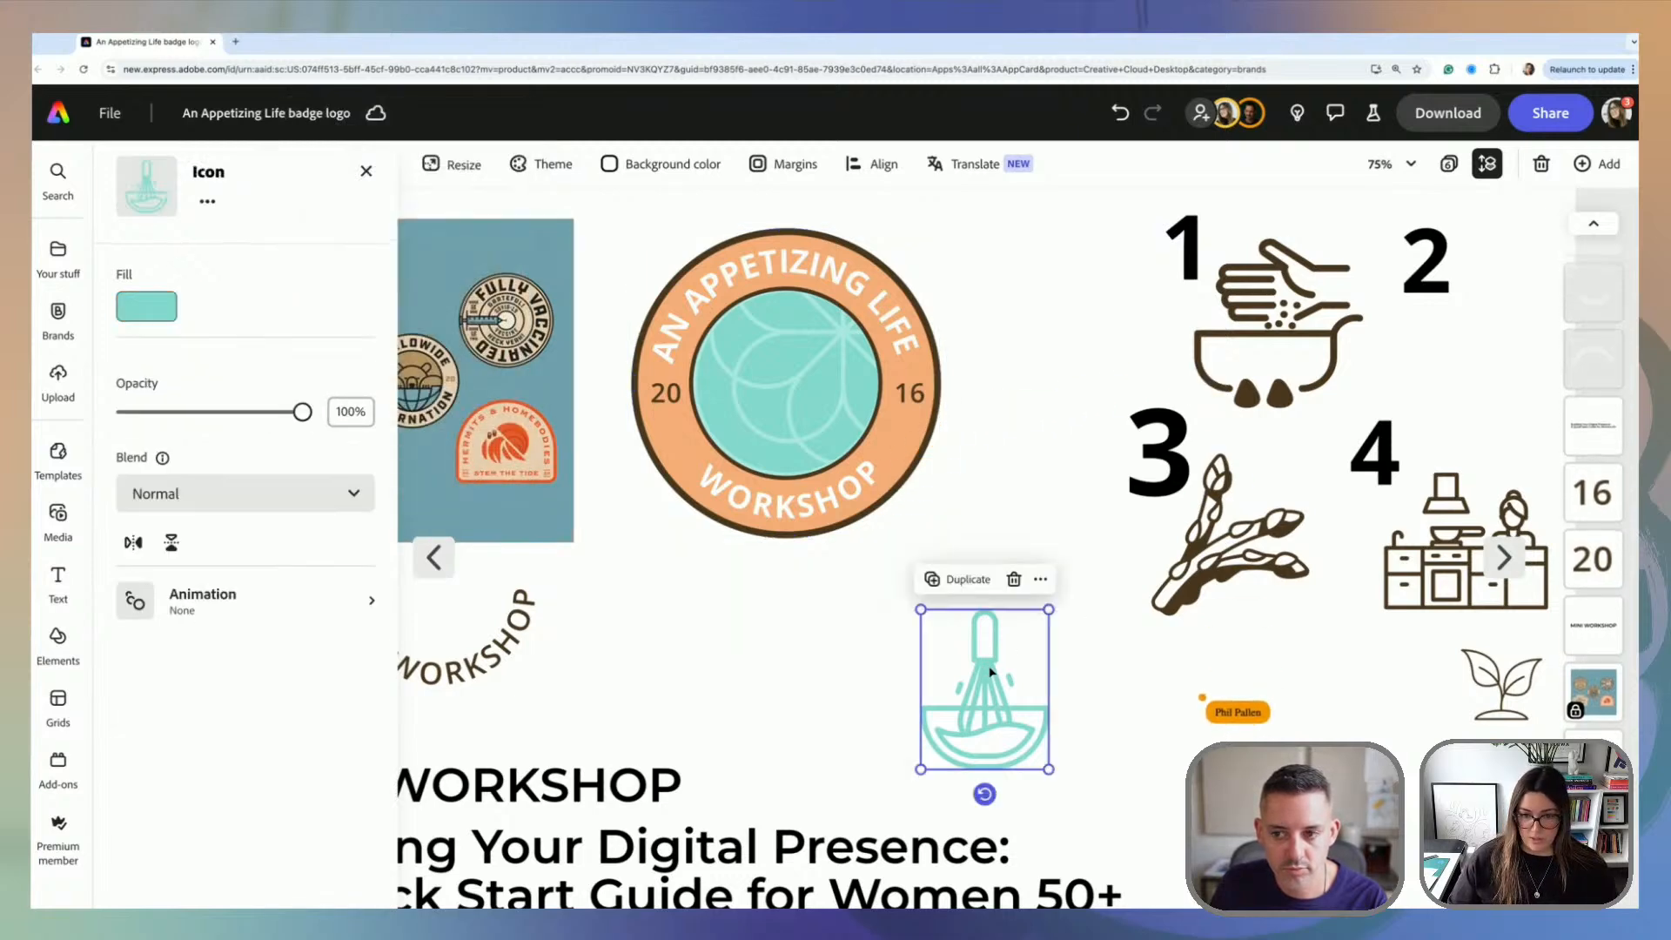
left_click(164, 318)
left_click(326, 468)
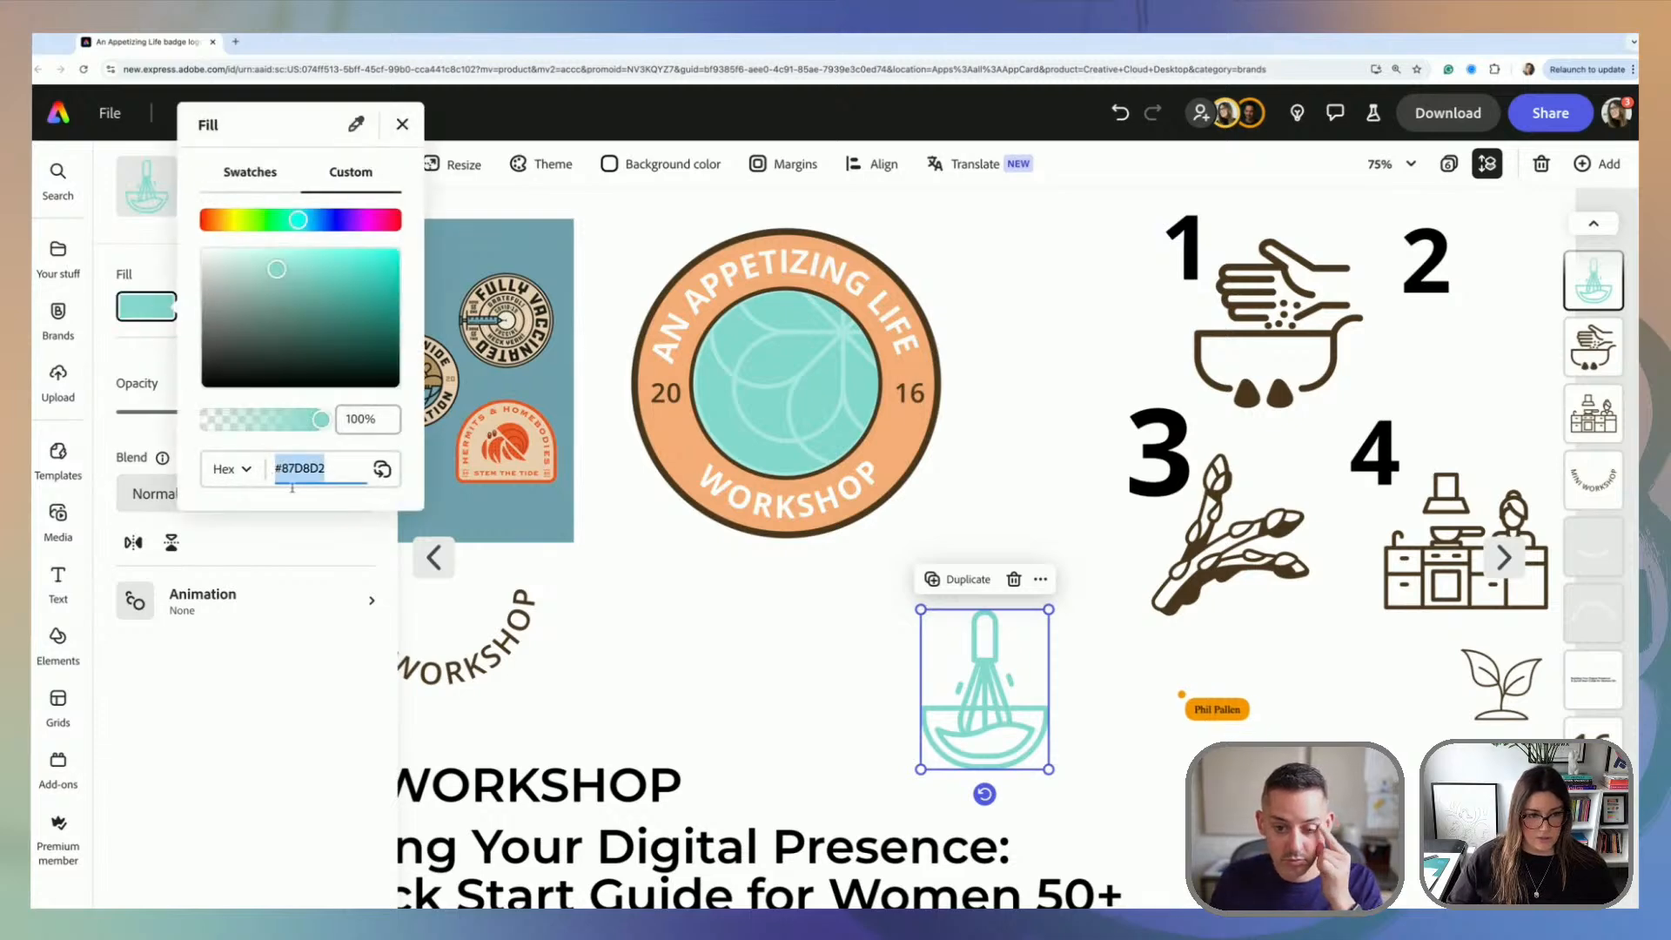
type("#4D3621")
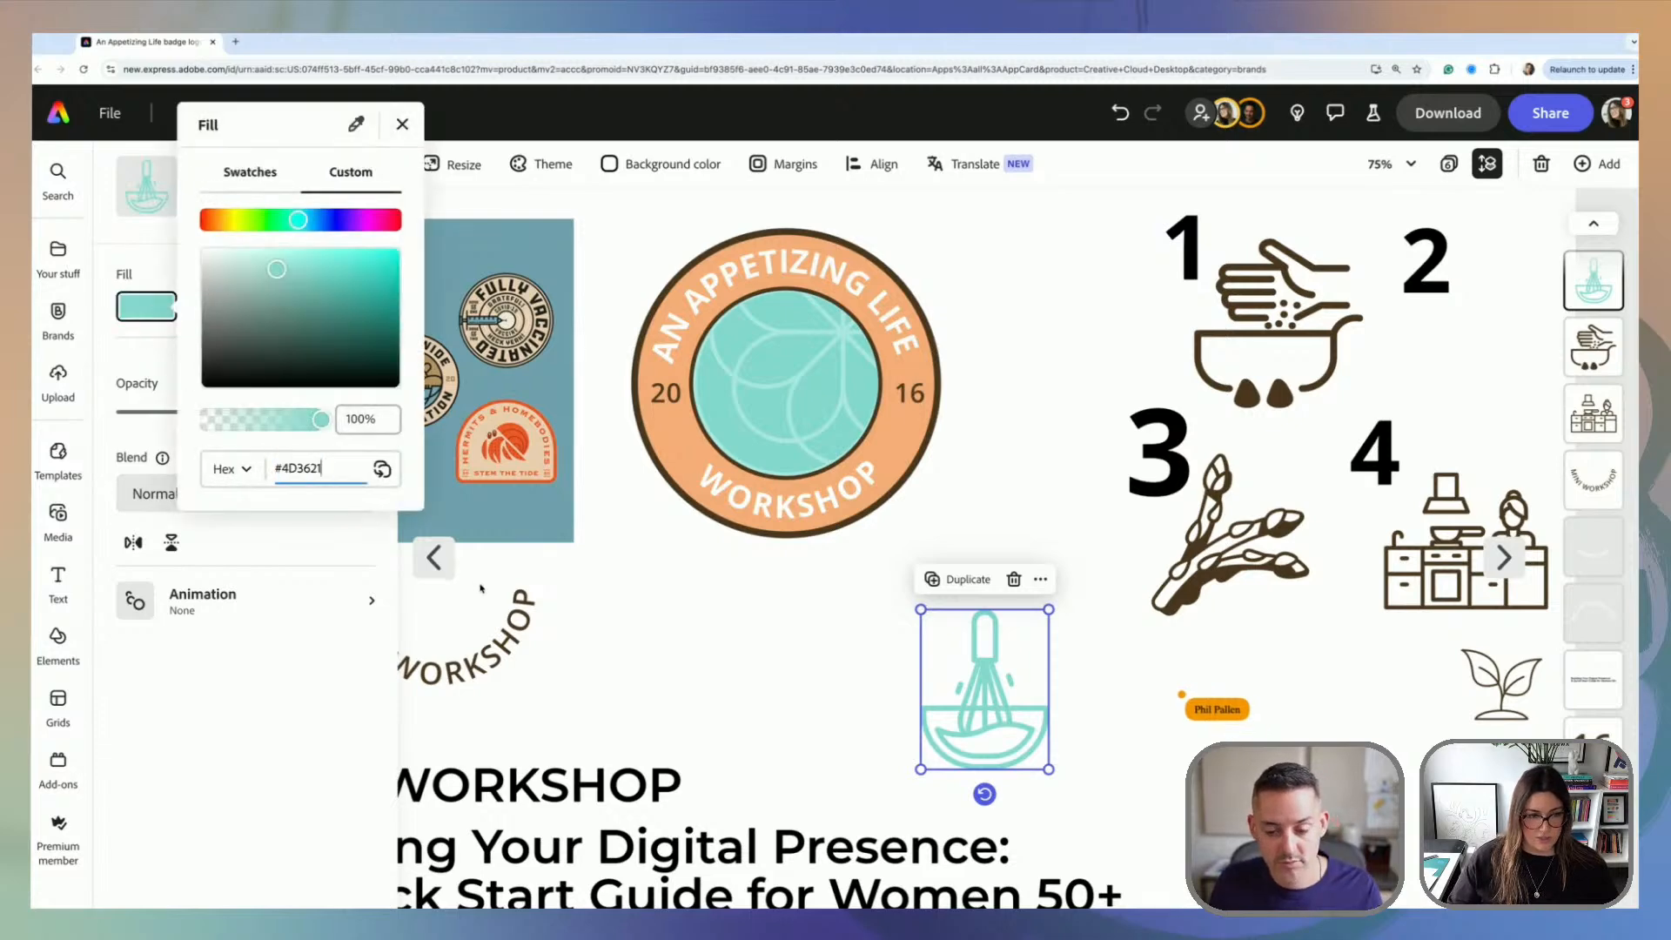
left_click(718, 659)
Step: Shrink the brown whisk-and-bowl icon and place it over the teal logo at the badge's centre
left_click_drag(1029, 677, 1019, 627)
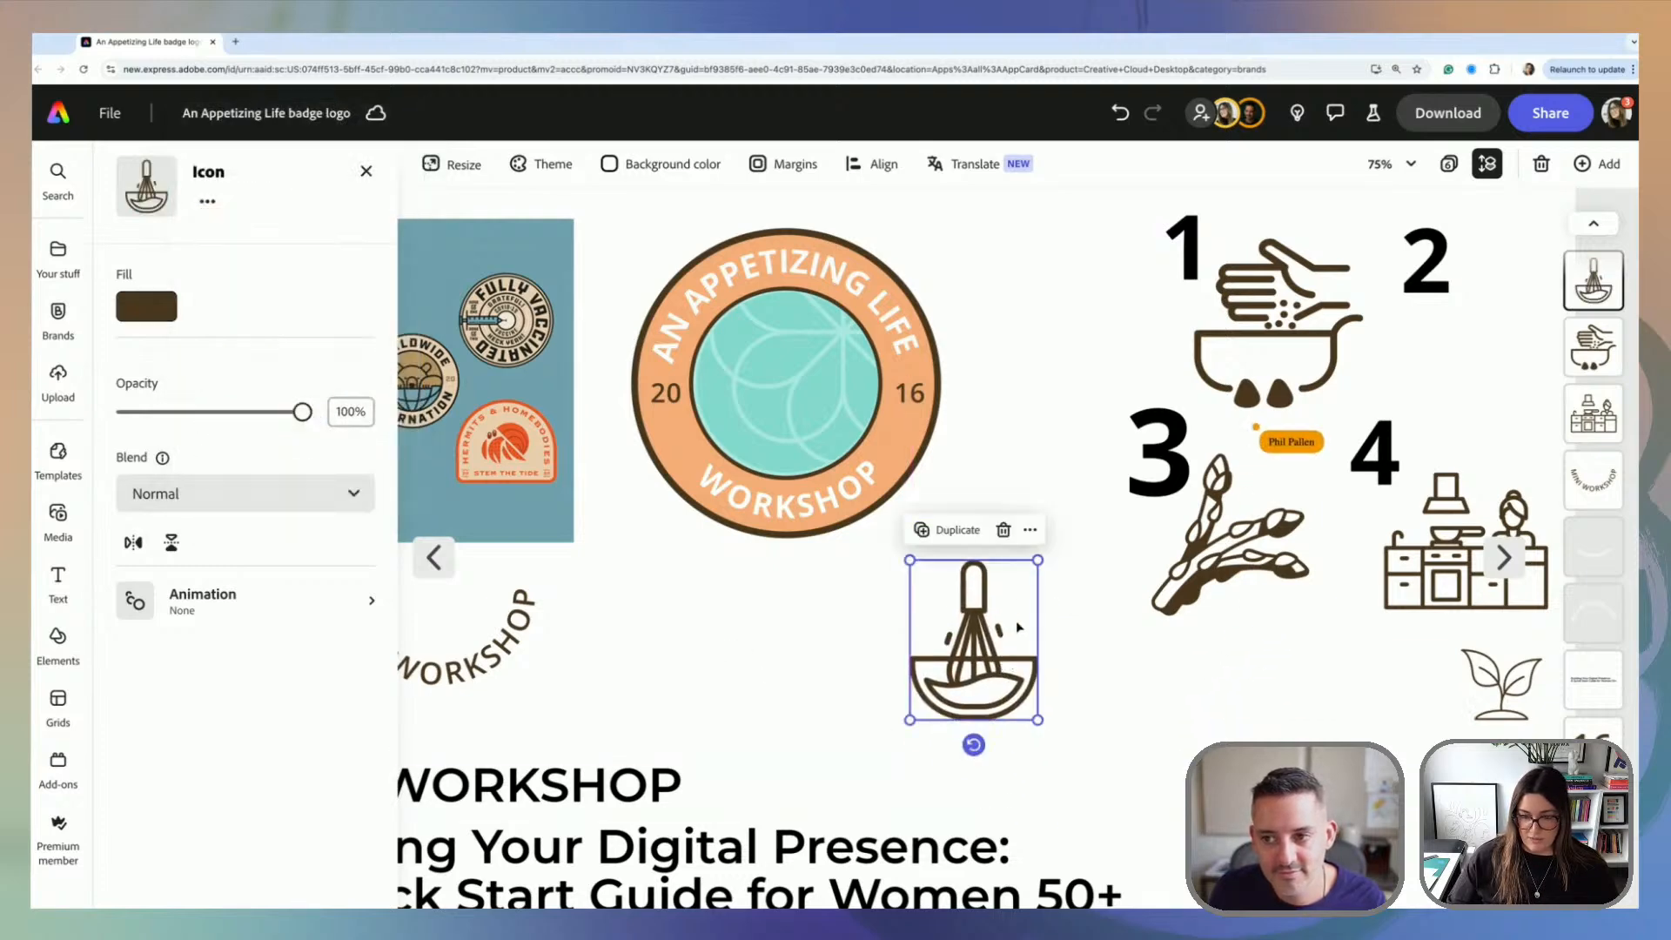
left_click_drag(1038, 560, 1015, 587)
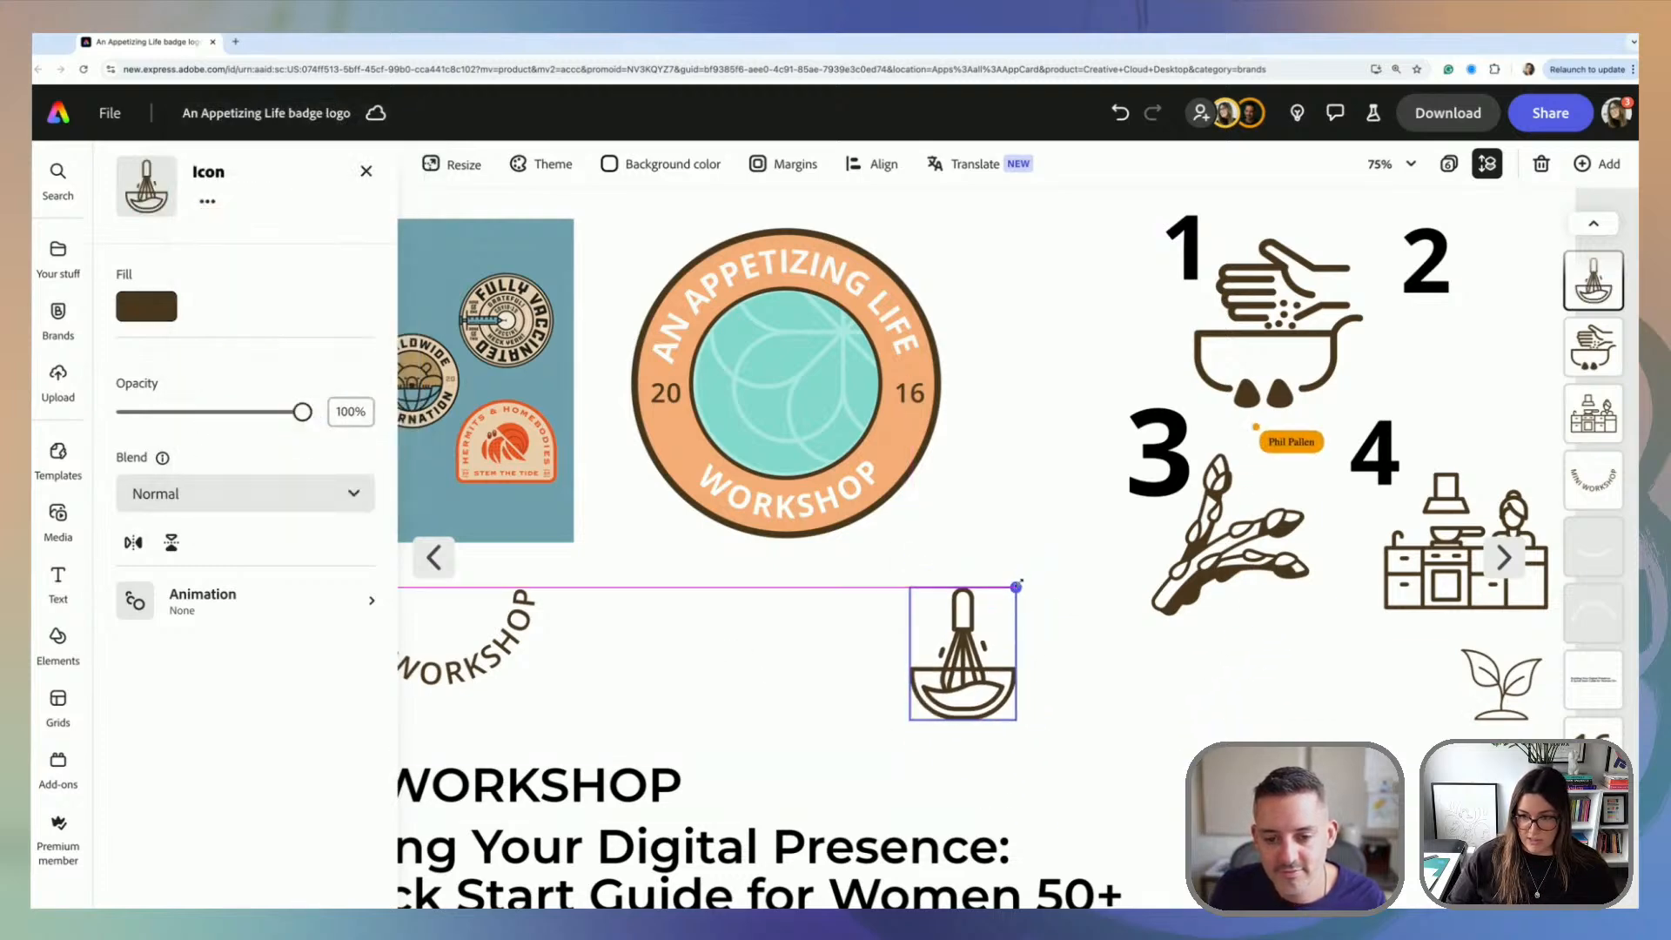
left_click(1085, 628)
left_click_drag(975, 666, 805, 401)
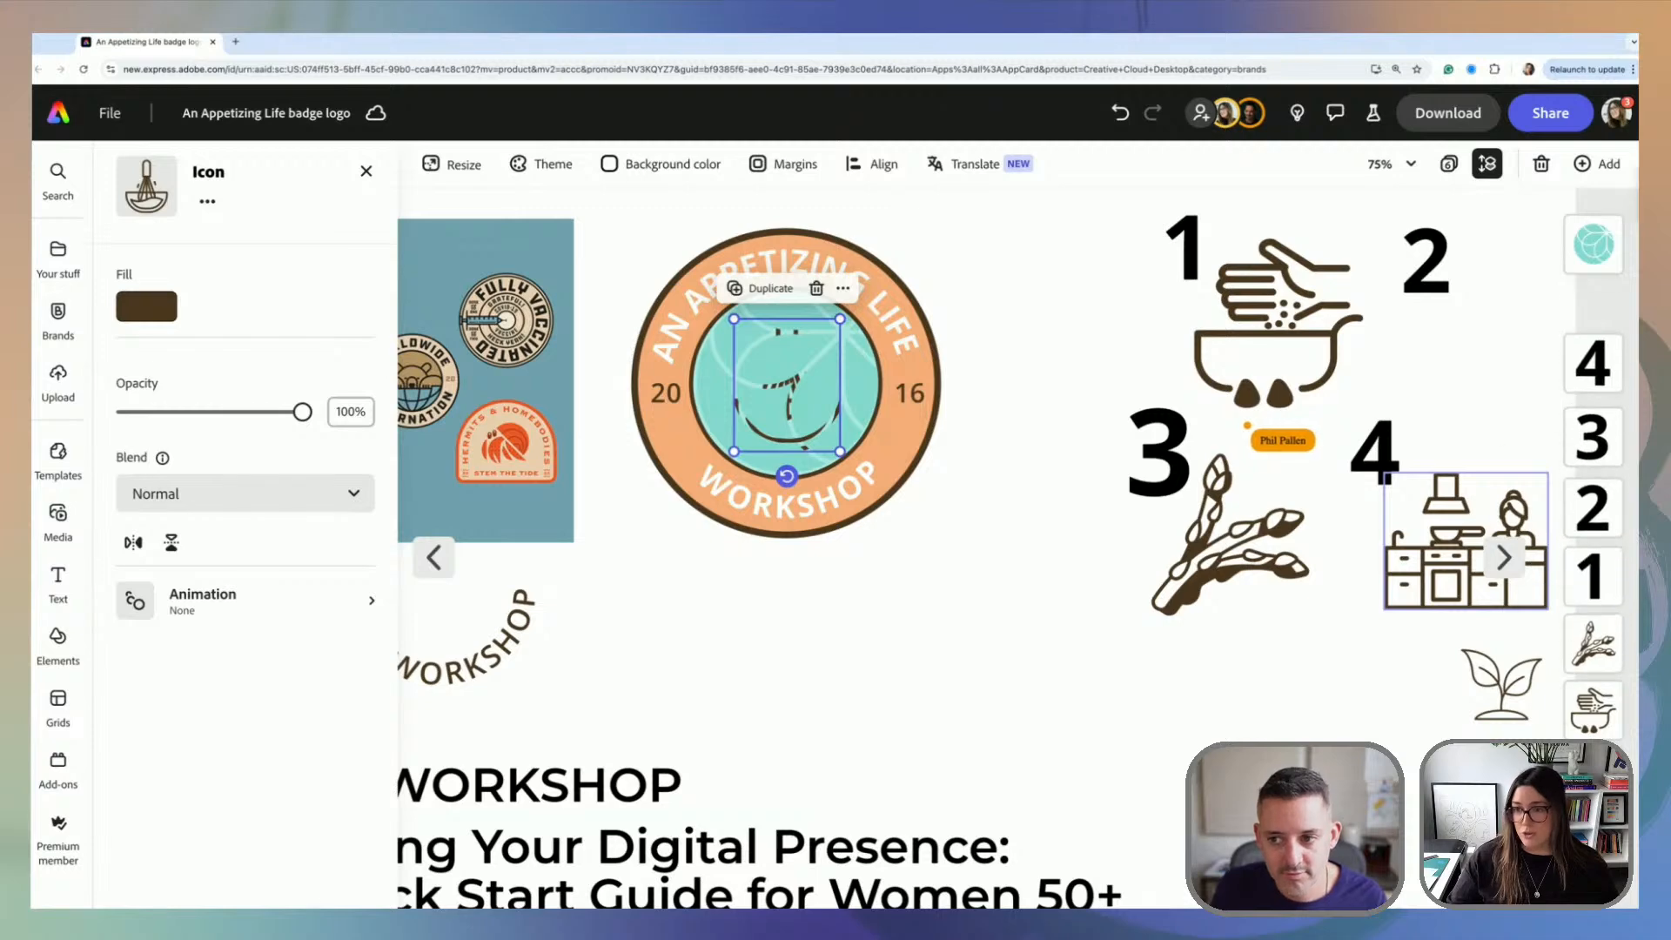
Step: Enlarge the whisk-and-bowl icon slightly and reposition it at the centre of the badge's teal circle
left_click(887, 699)
key("super+plus")
key("super+plus")
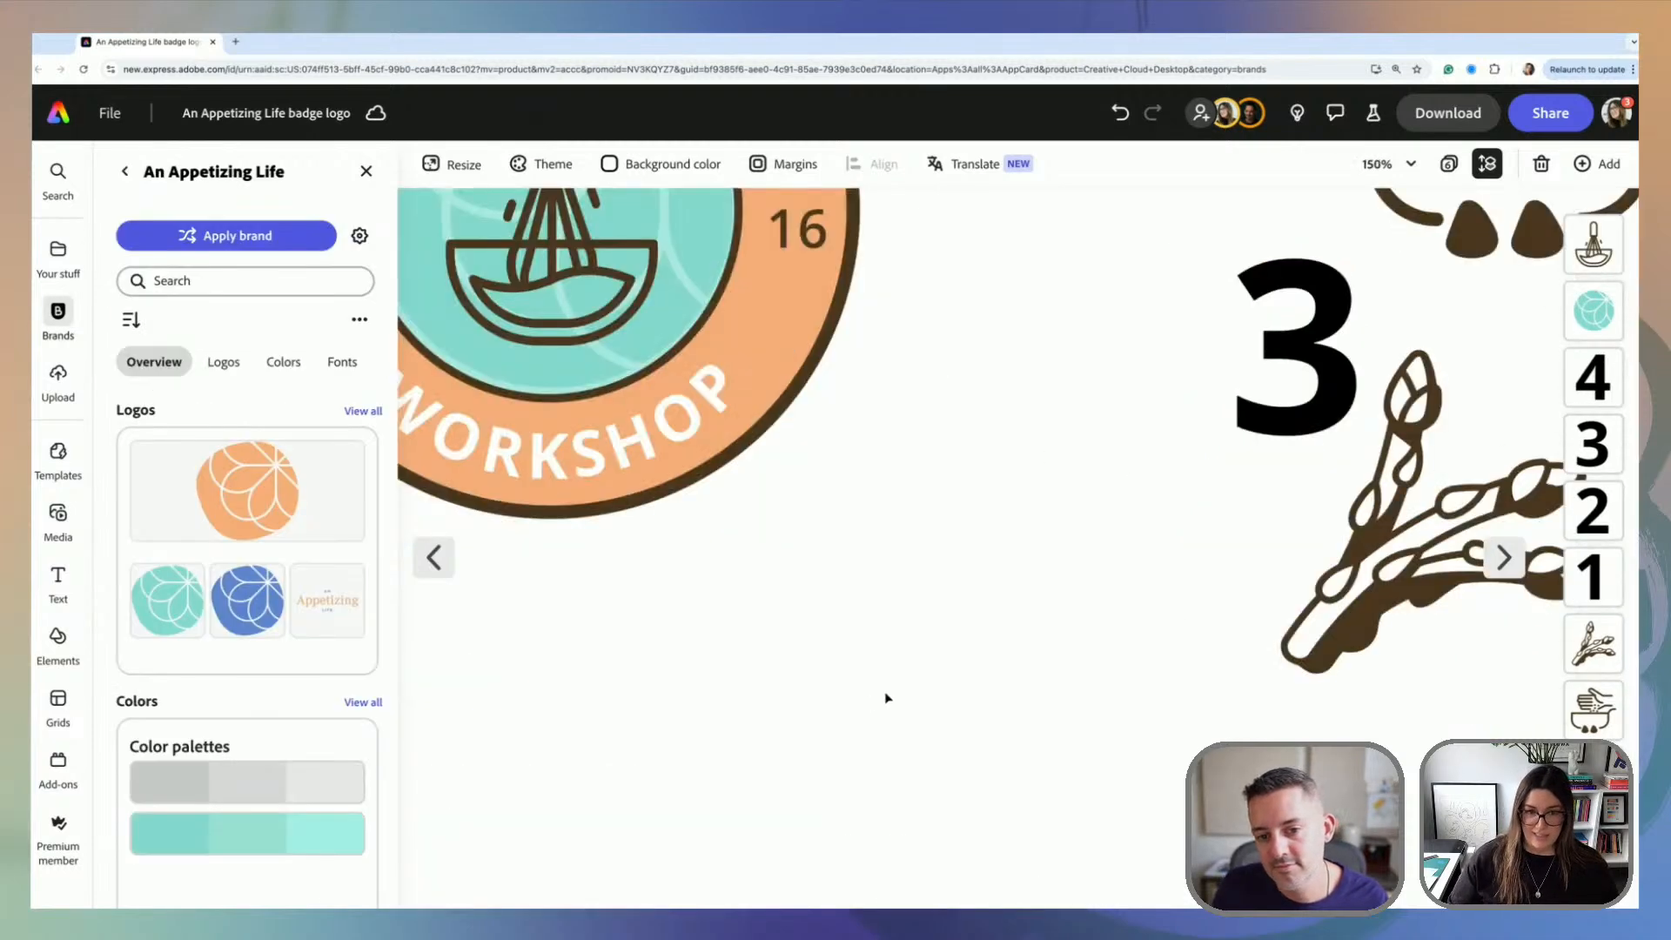
scroll(885, 698, "up", 3)
scroll(885, 698, "left", 3)
scroll(884, 697, "right", 1)
left_click(805, 474)
left_click_drag(855, 309, 869, 282)
left_click_drag(843, 469, 831, 469)
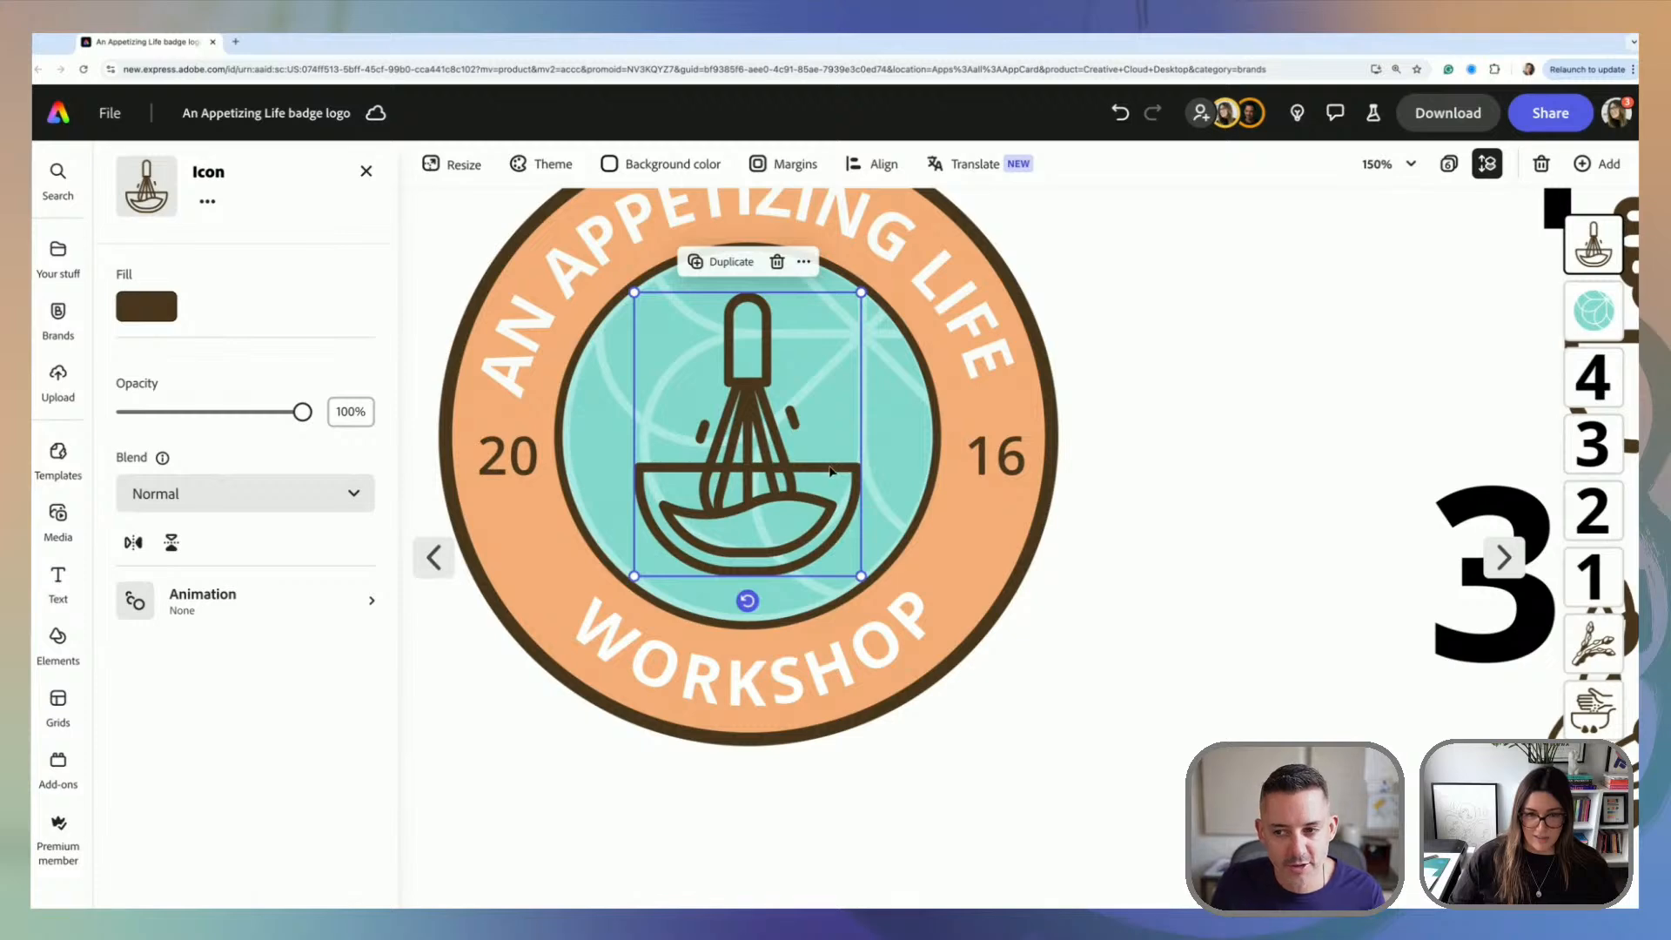
Step: Nudge the teal logo inside the badge's inner circle and lower its opacity to 51%
left_click(1284, 477)
left_click(905, 405)
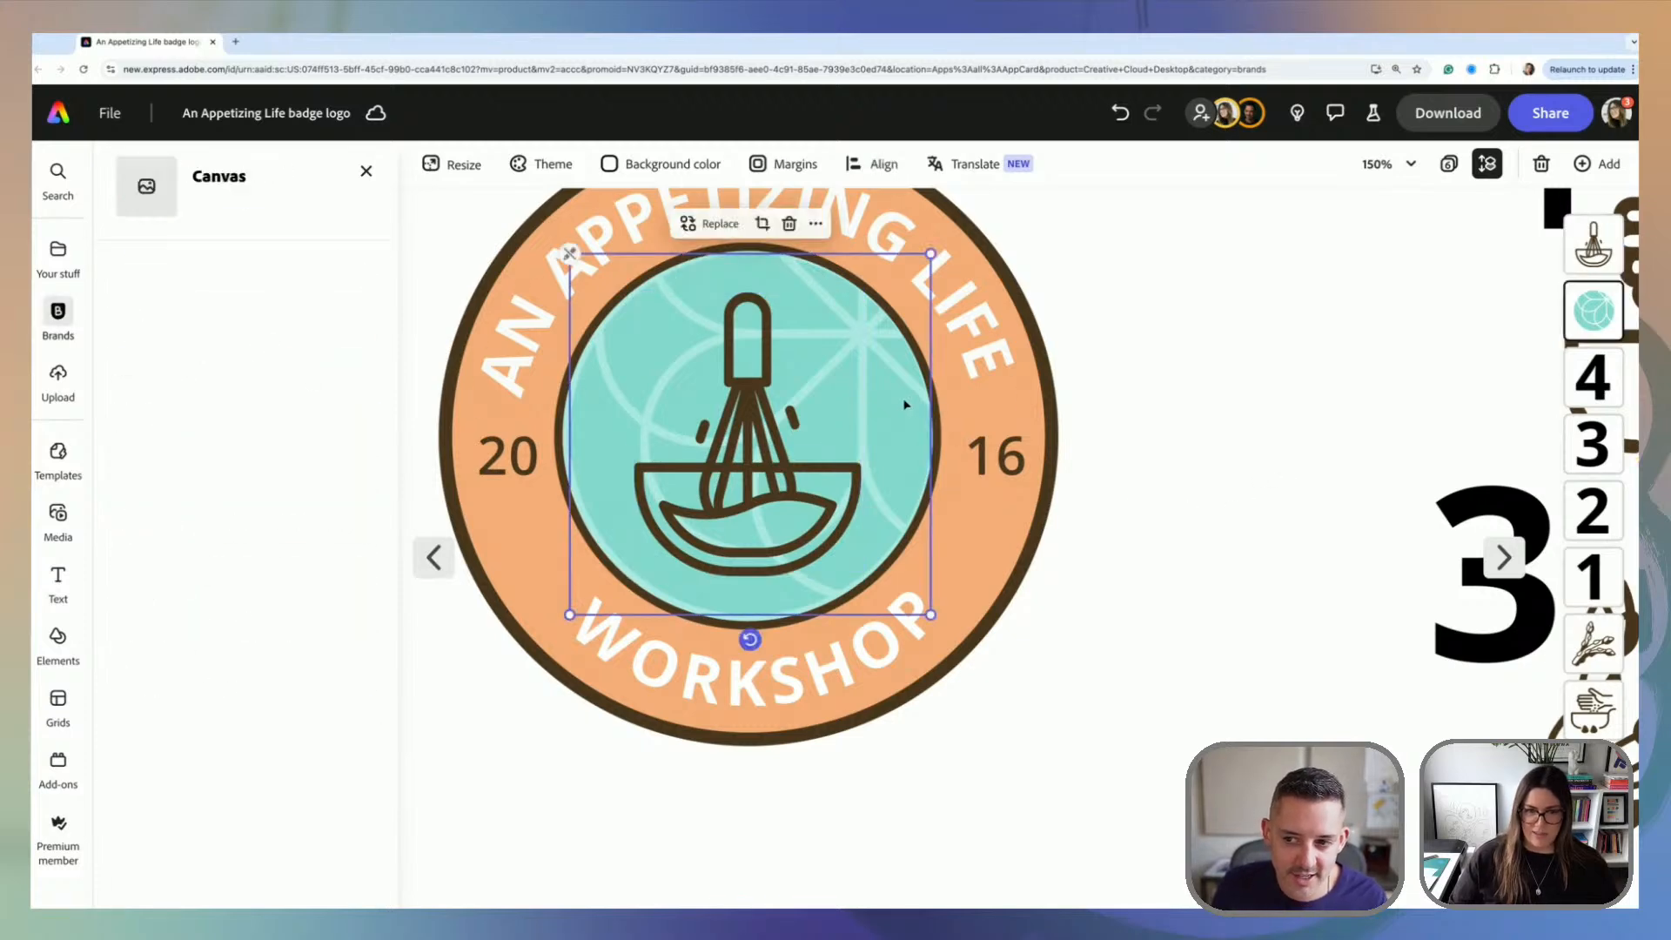
left_click(905, 405)
left_click_drag(902, 403, 902, 399)
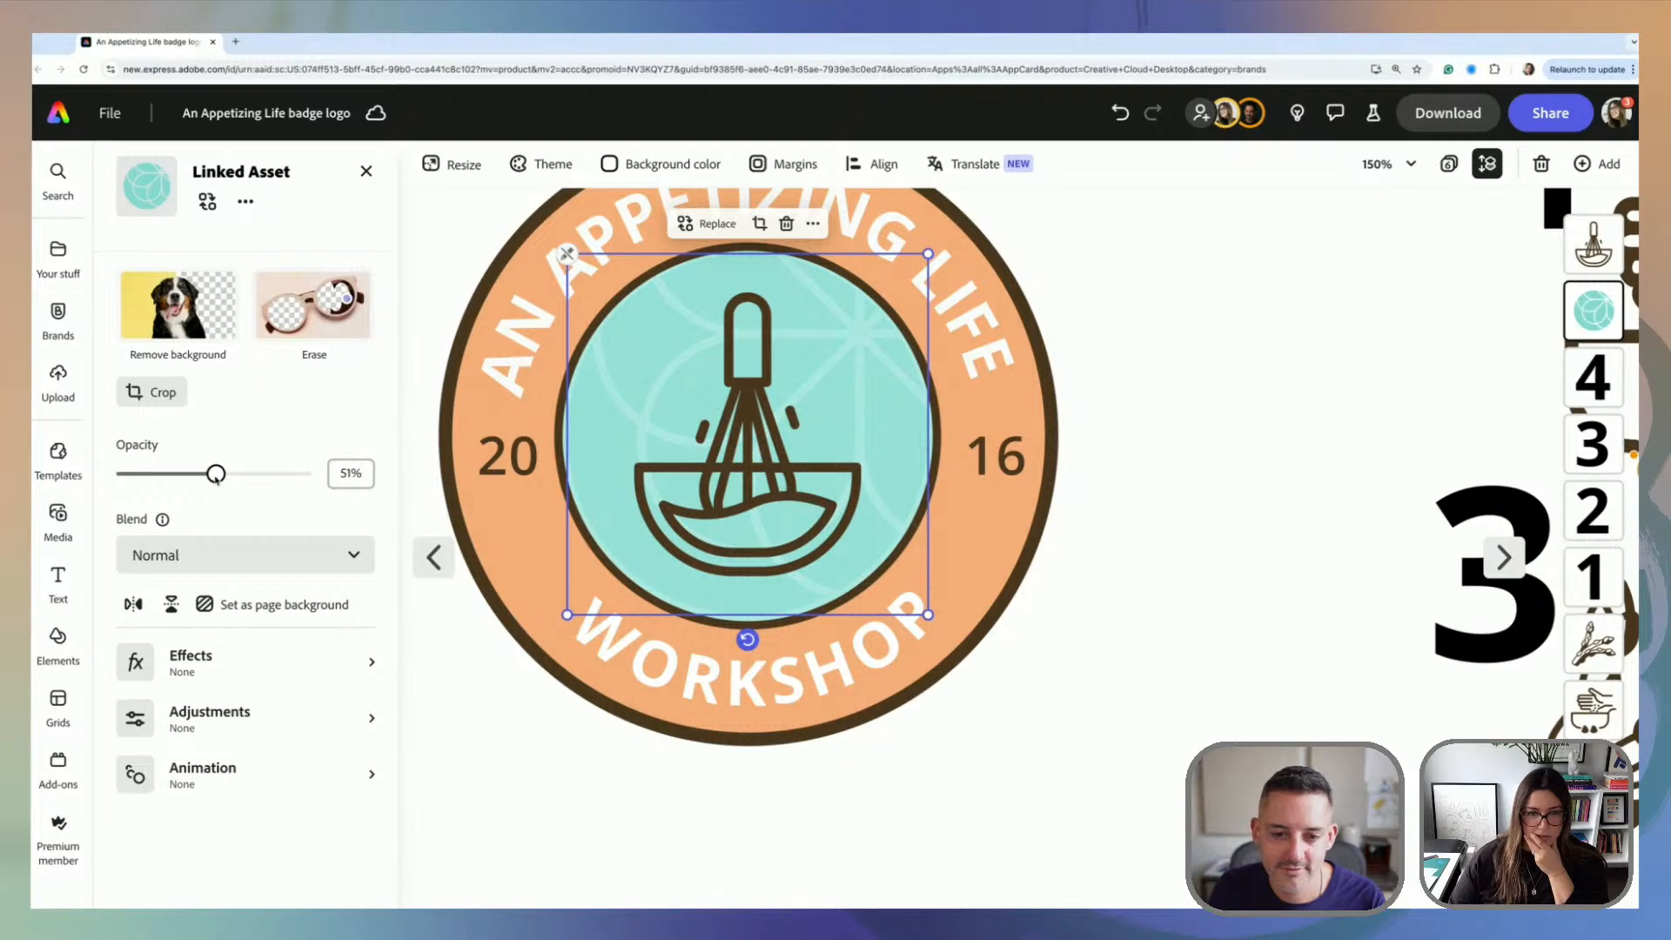
left_click(1237, 368)
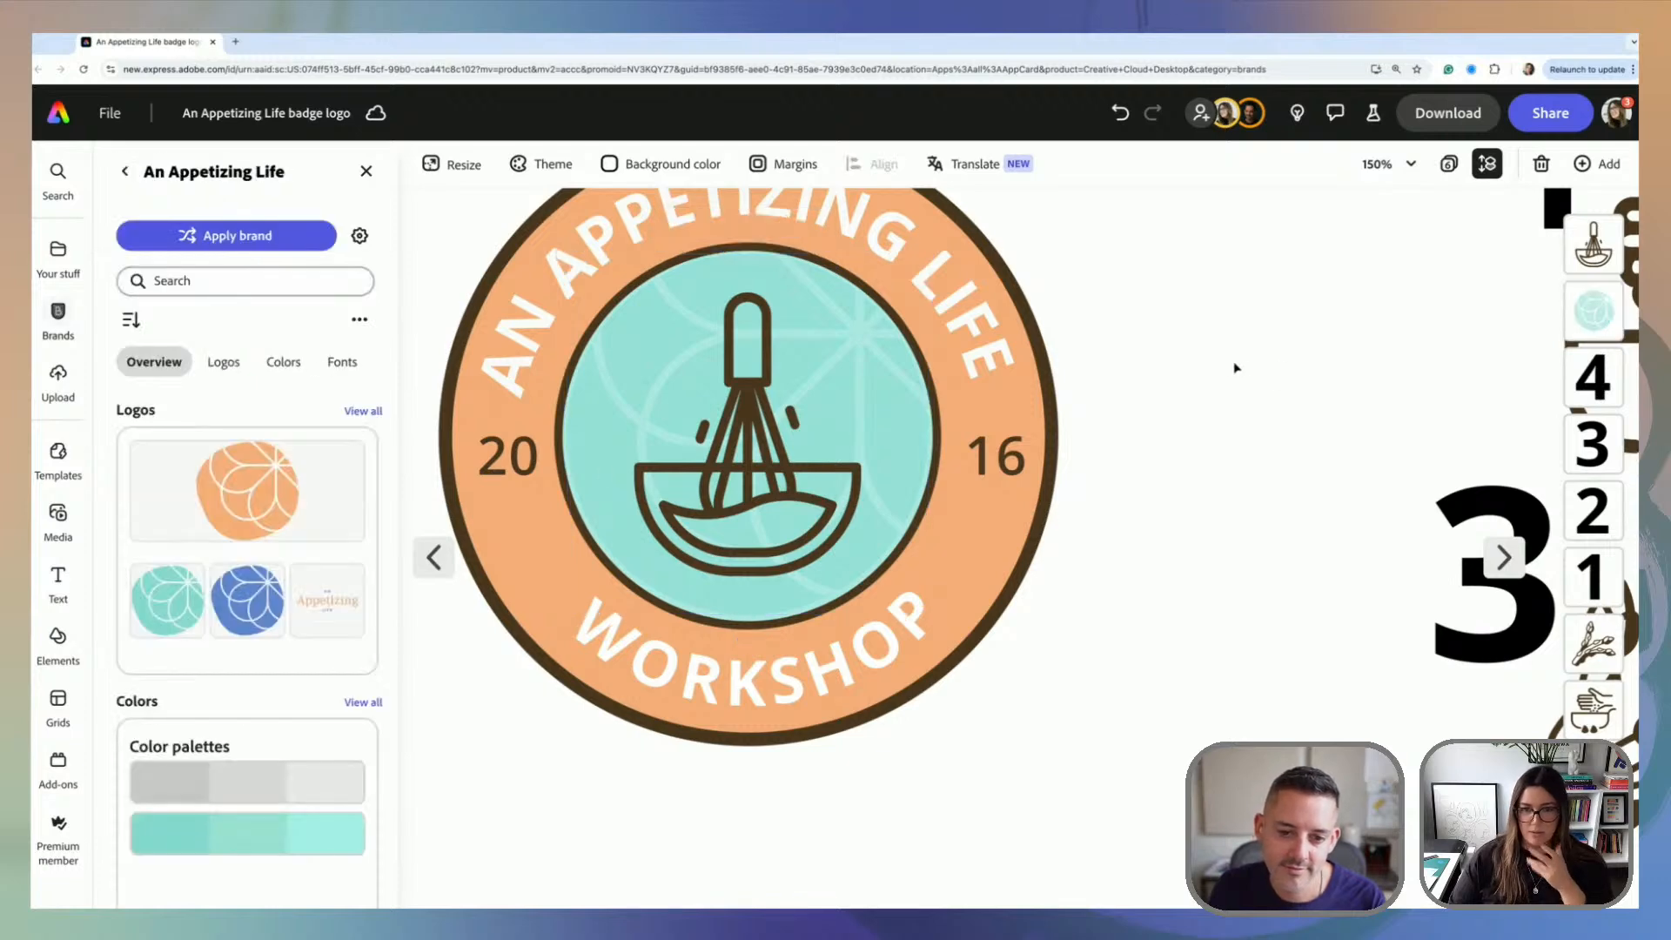
key("super+minus")
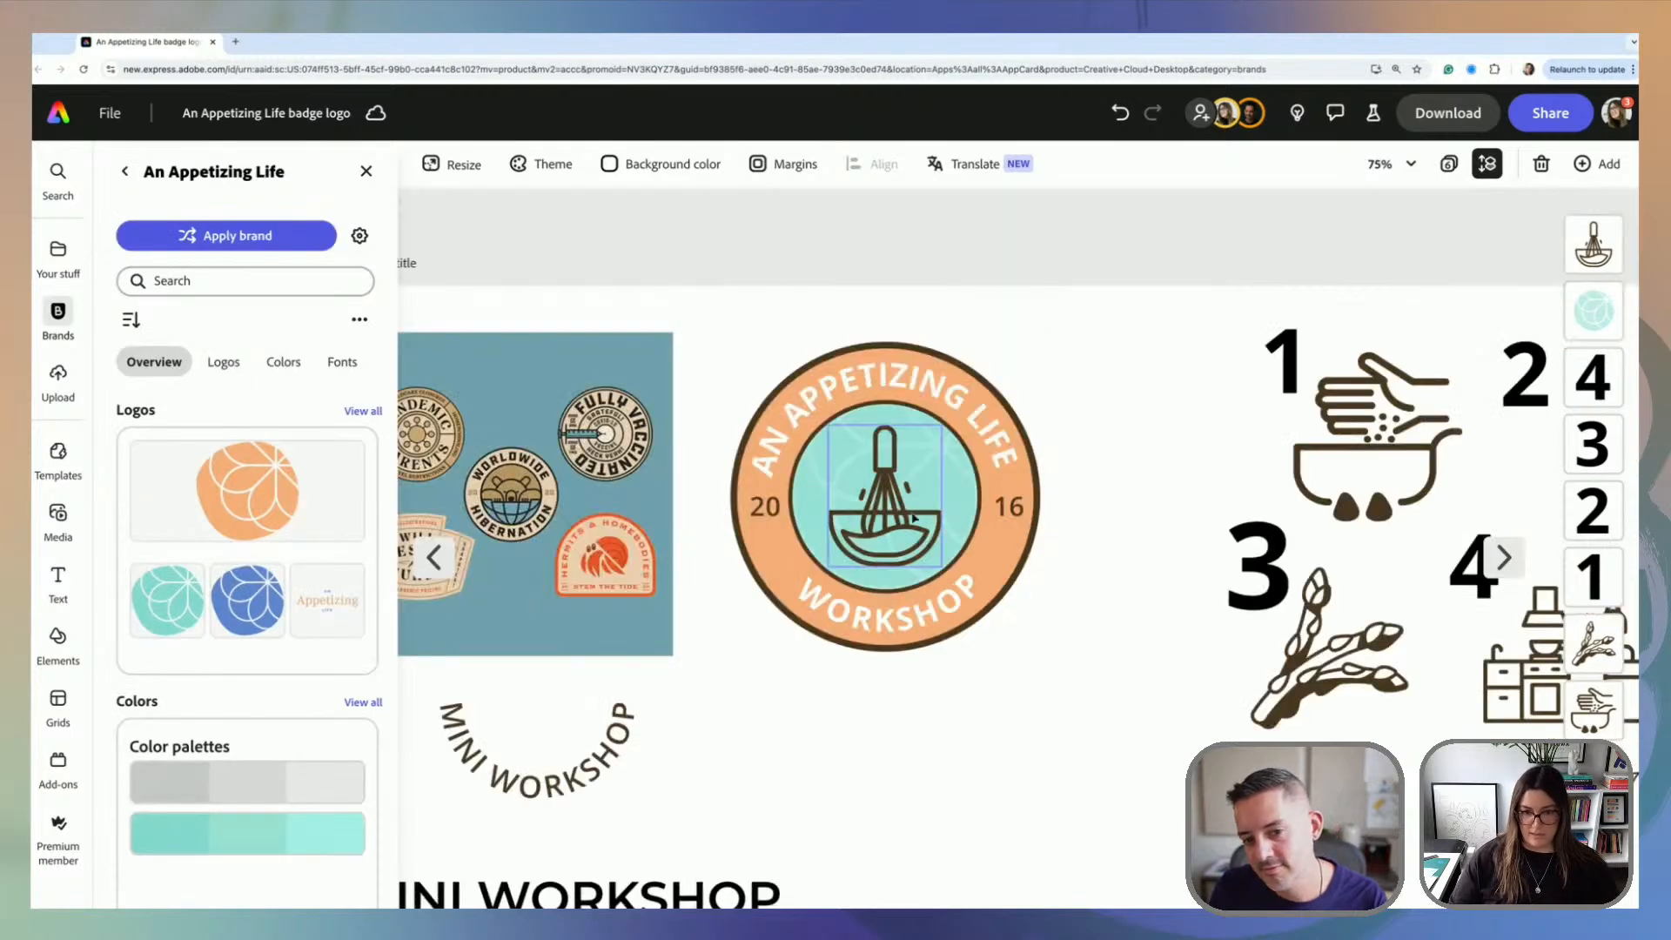
left_click(889, 543)
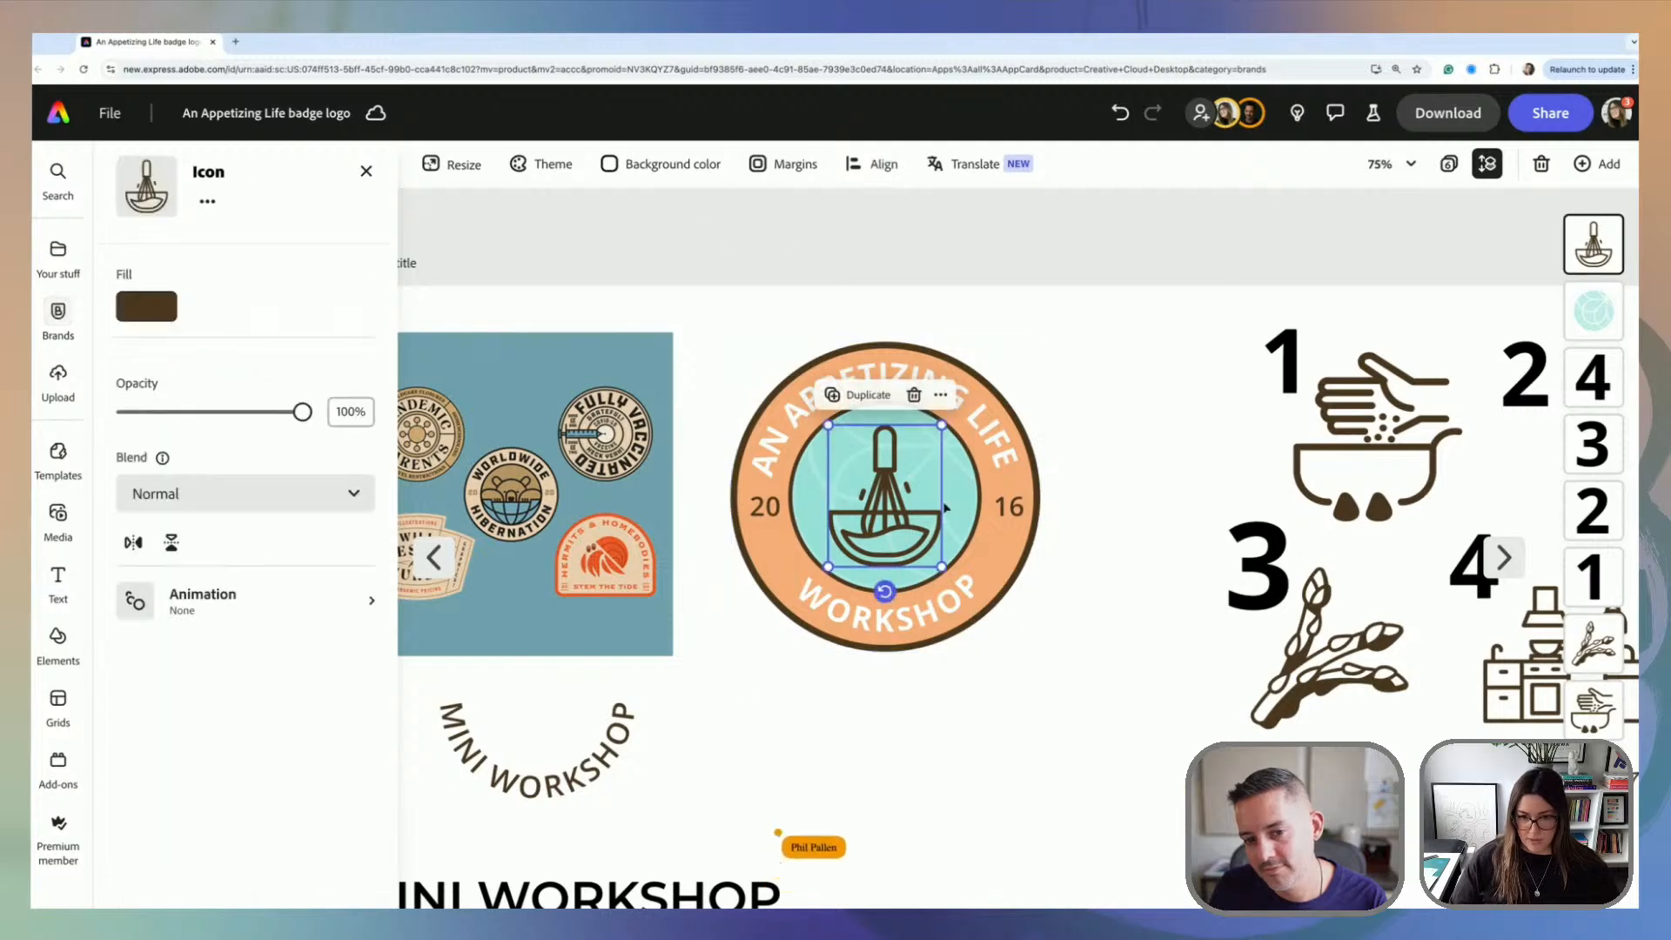
left_click(957, 515, "shift")
left_click(1049, 494)
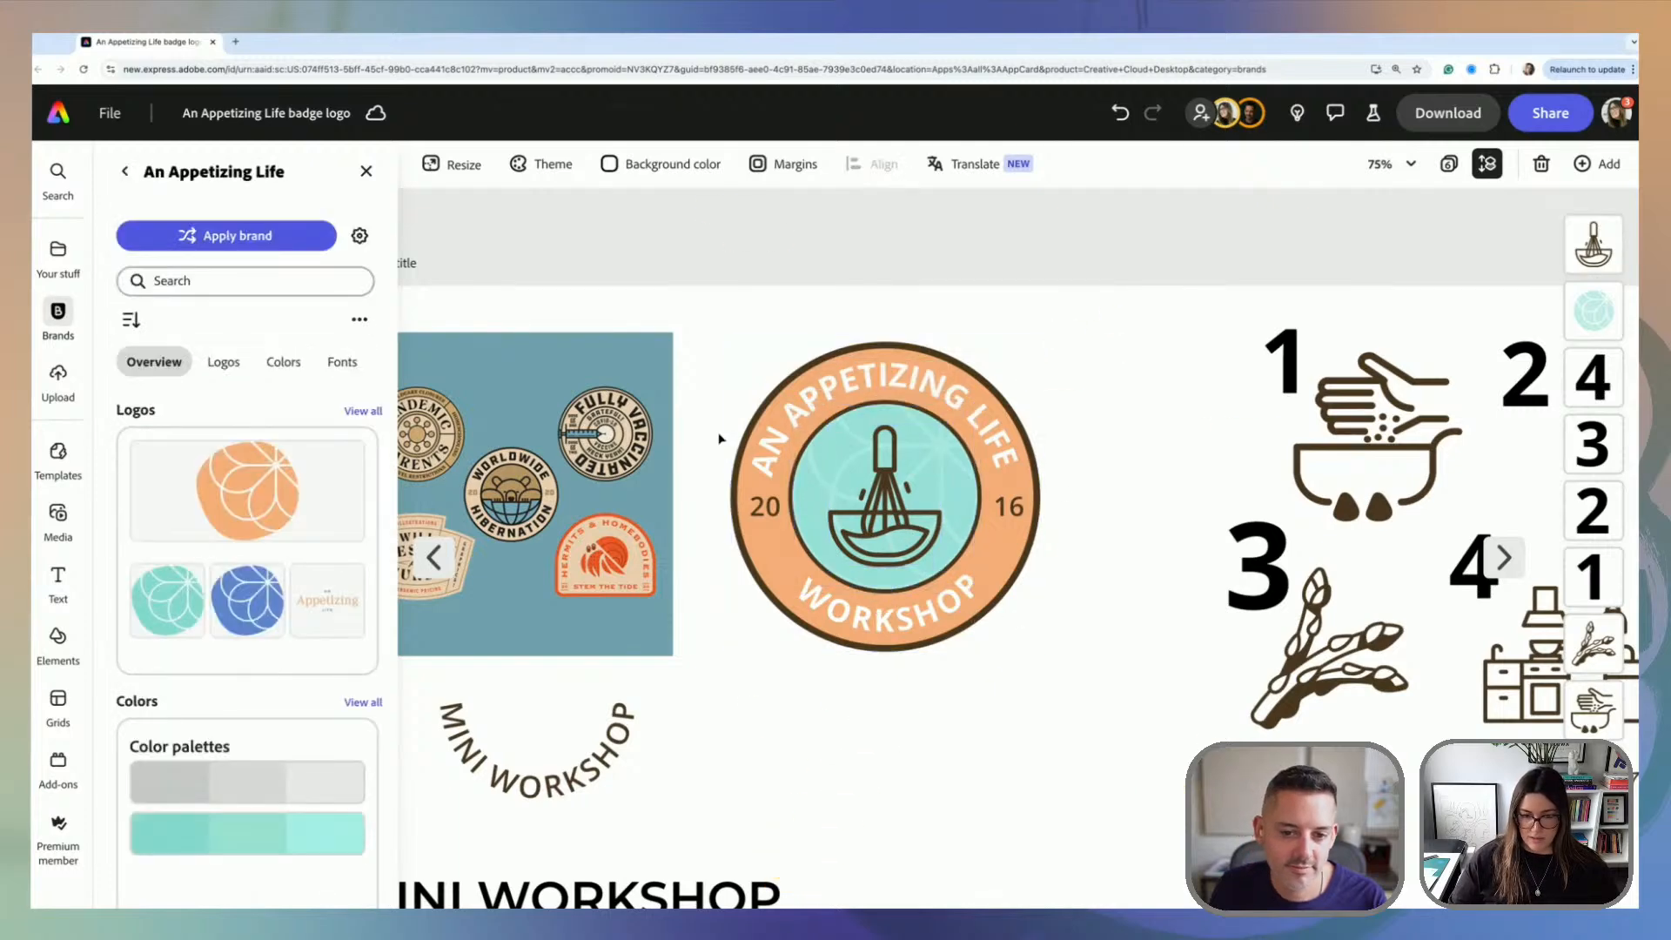
Step: Group the badge's "20" and "16" texts together
left_click(1004, 510)
left_click(757, 507, "shift")
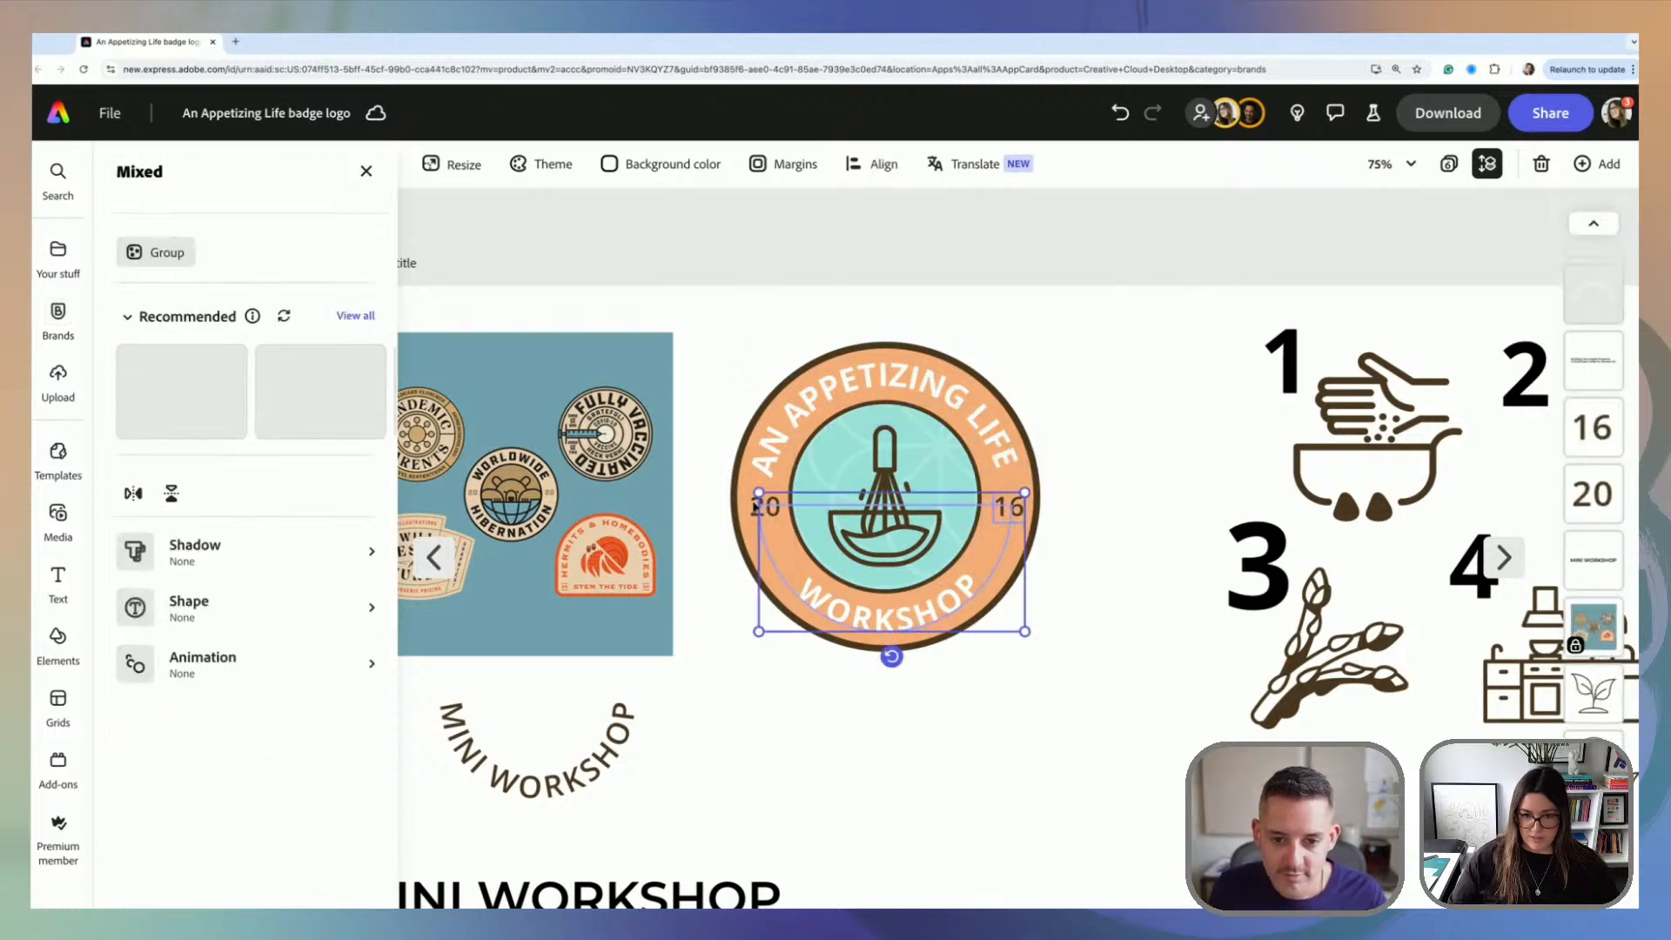
left_click(1053, 514)
left_click(1014, 510)
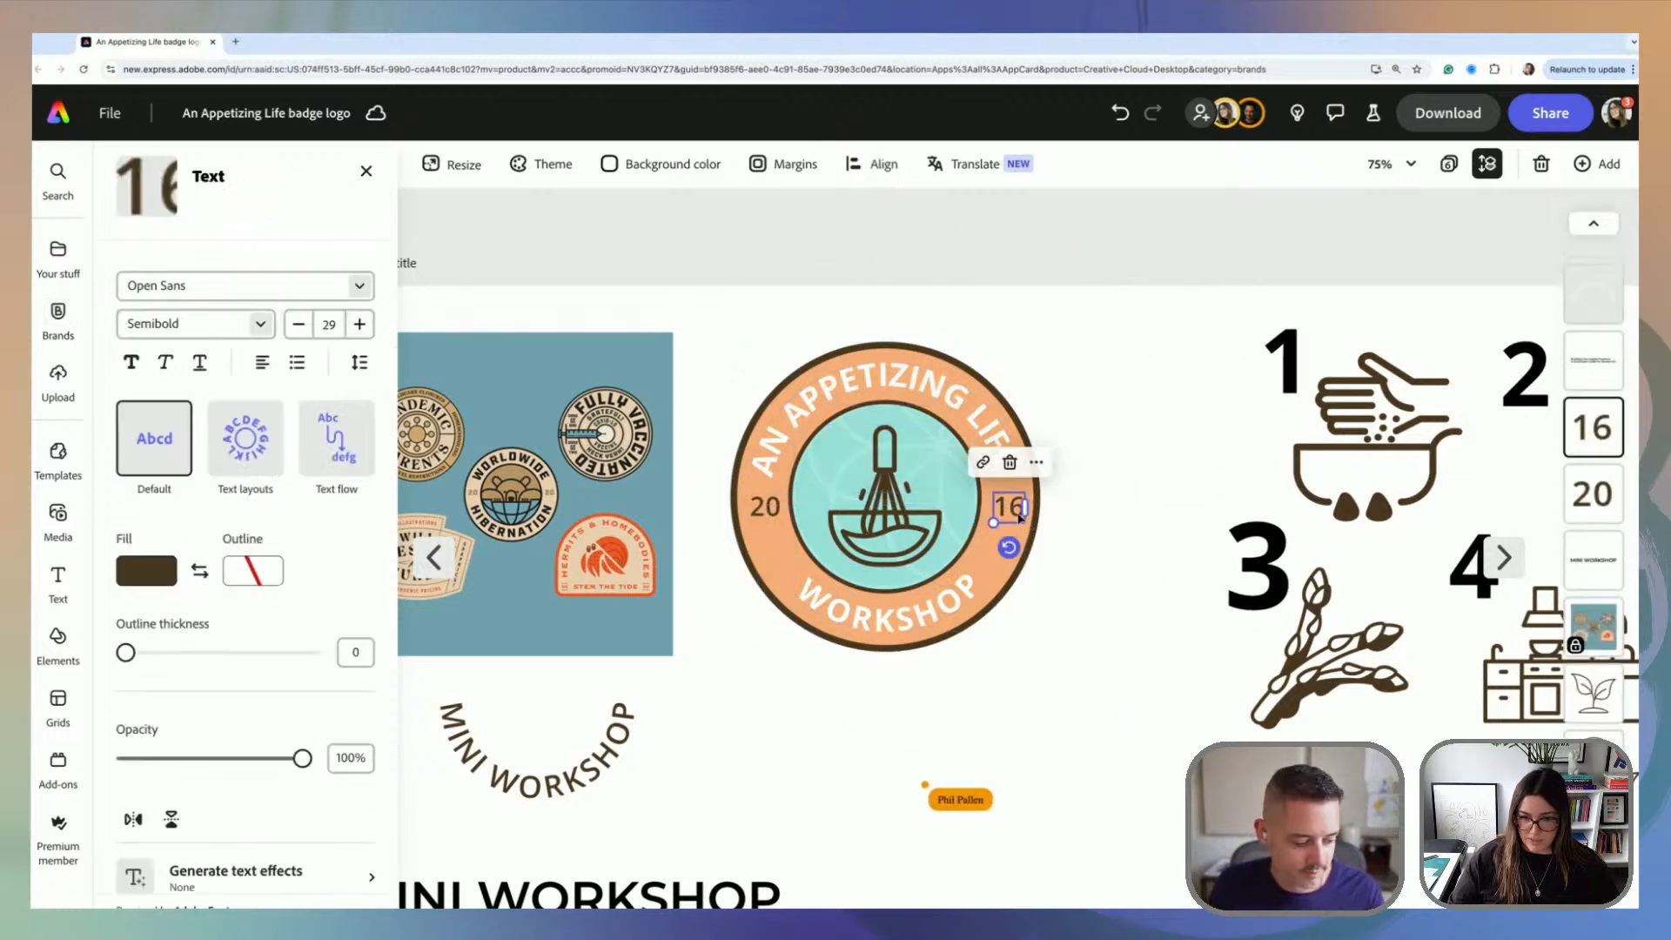
left_click(755, 510, "shift")
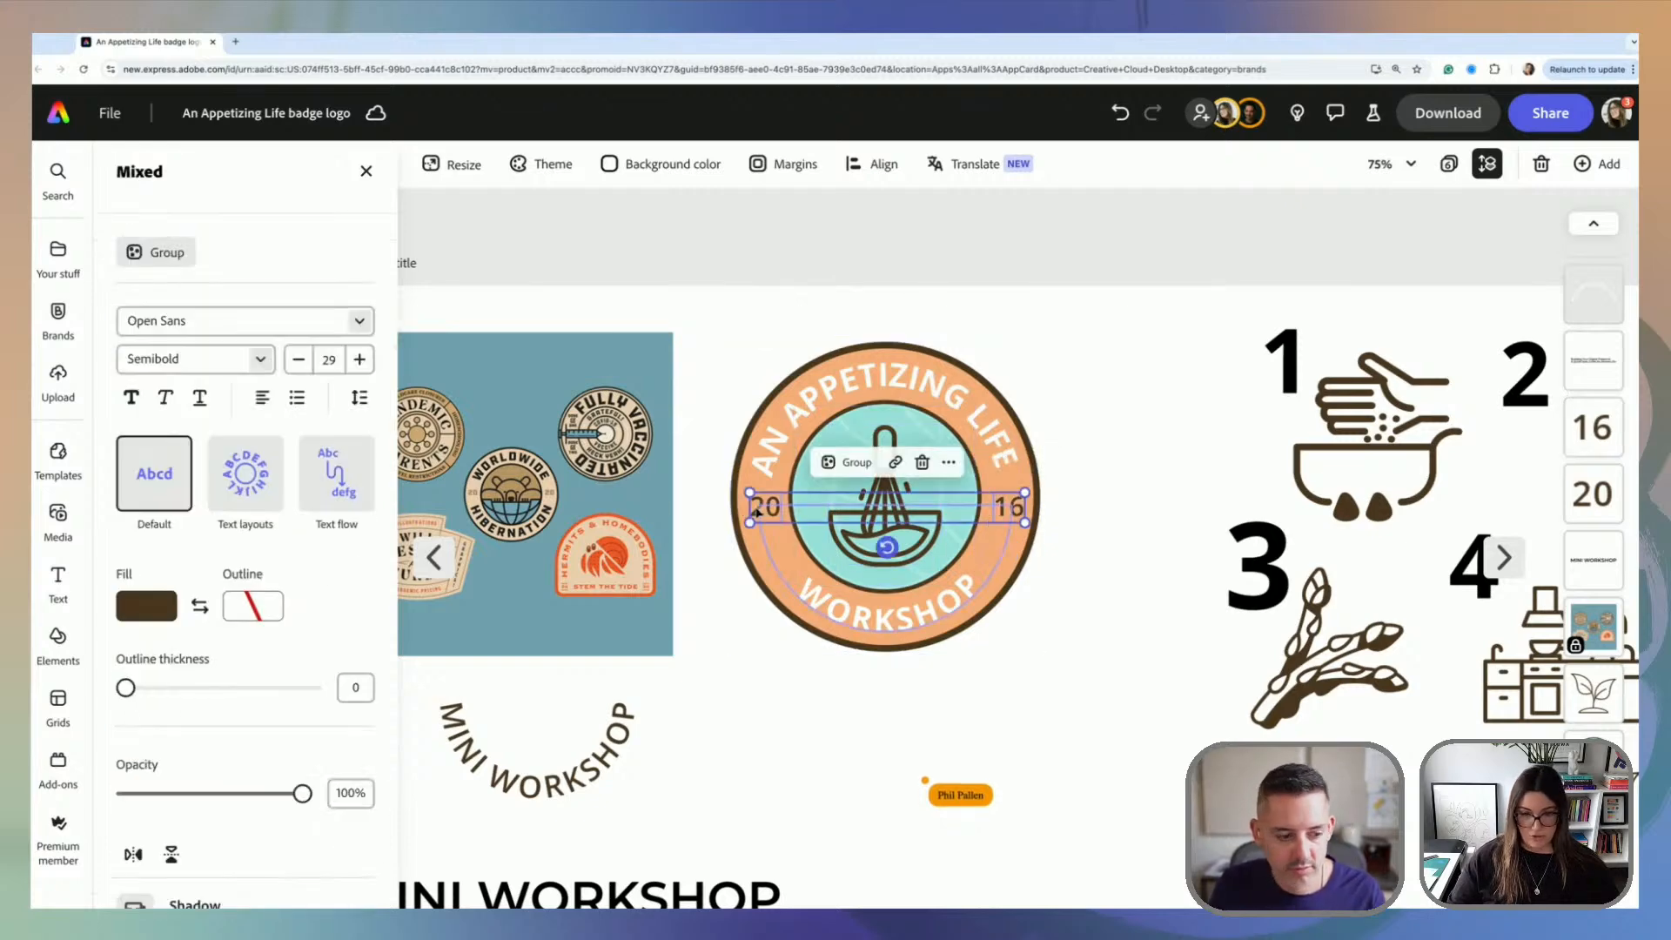
key("super+g")
left_click(1105, 576)
Step: Align all of the badge's elements to their common horizontal centre
left_click_drag(734, 327, 1107, 718)
left_click(882, 165)
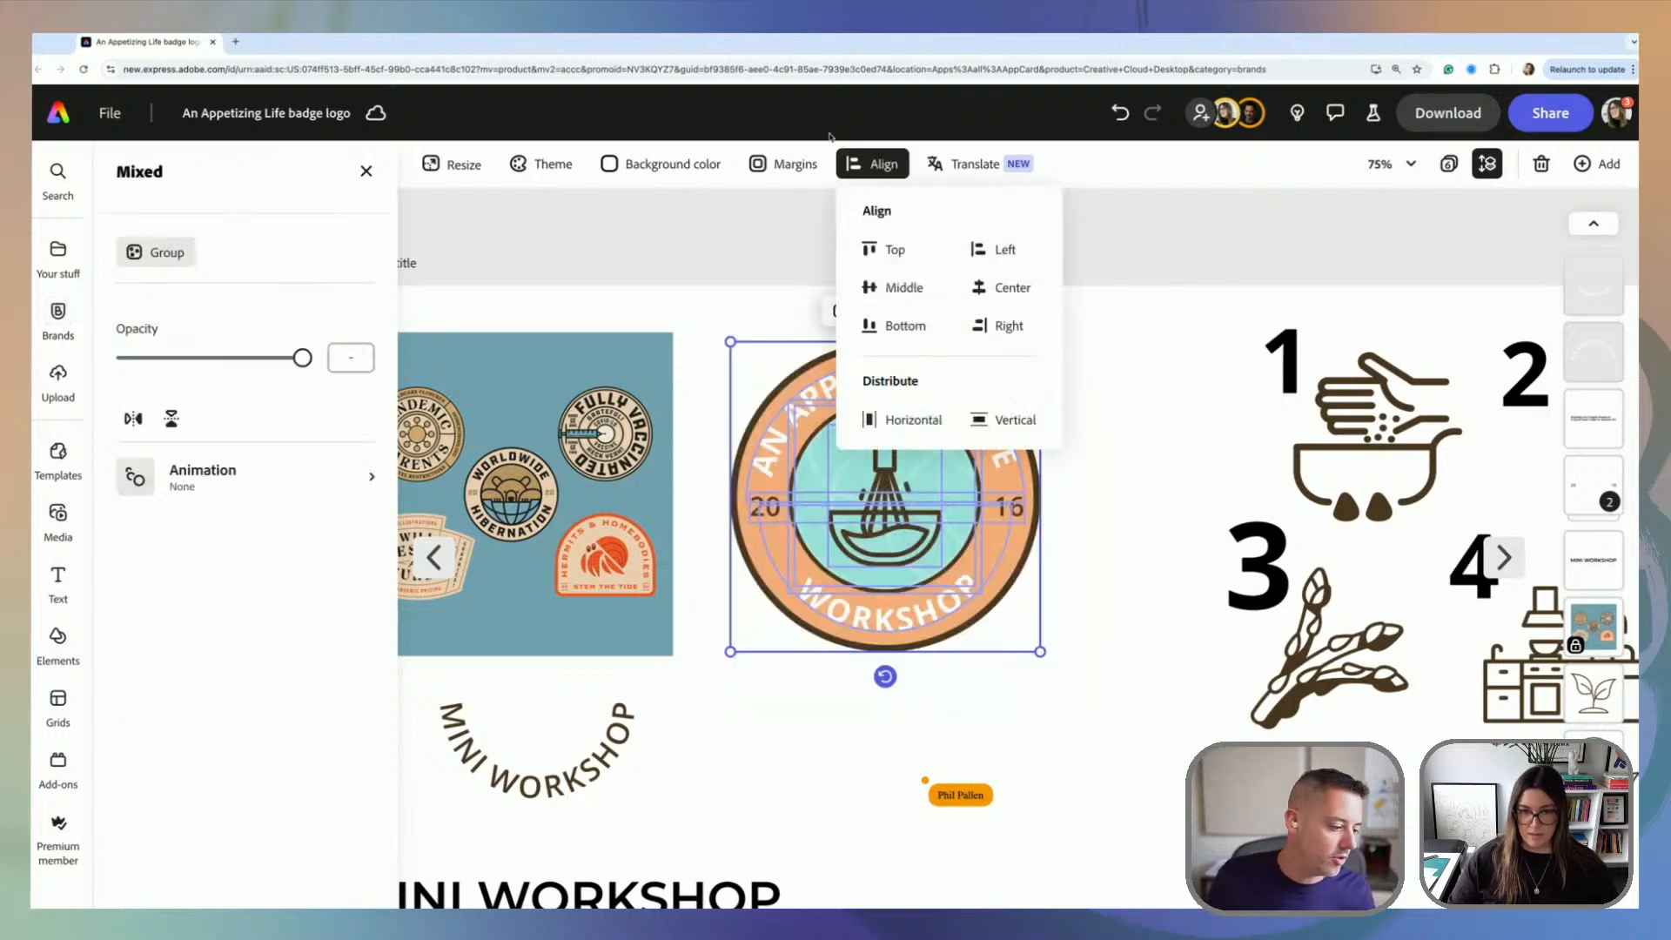
left_click(1016, 292)
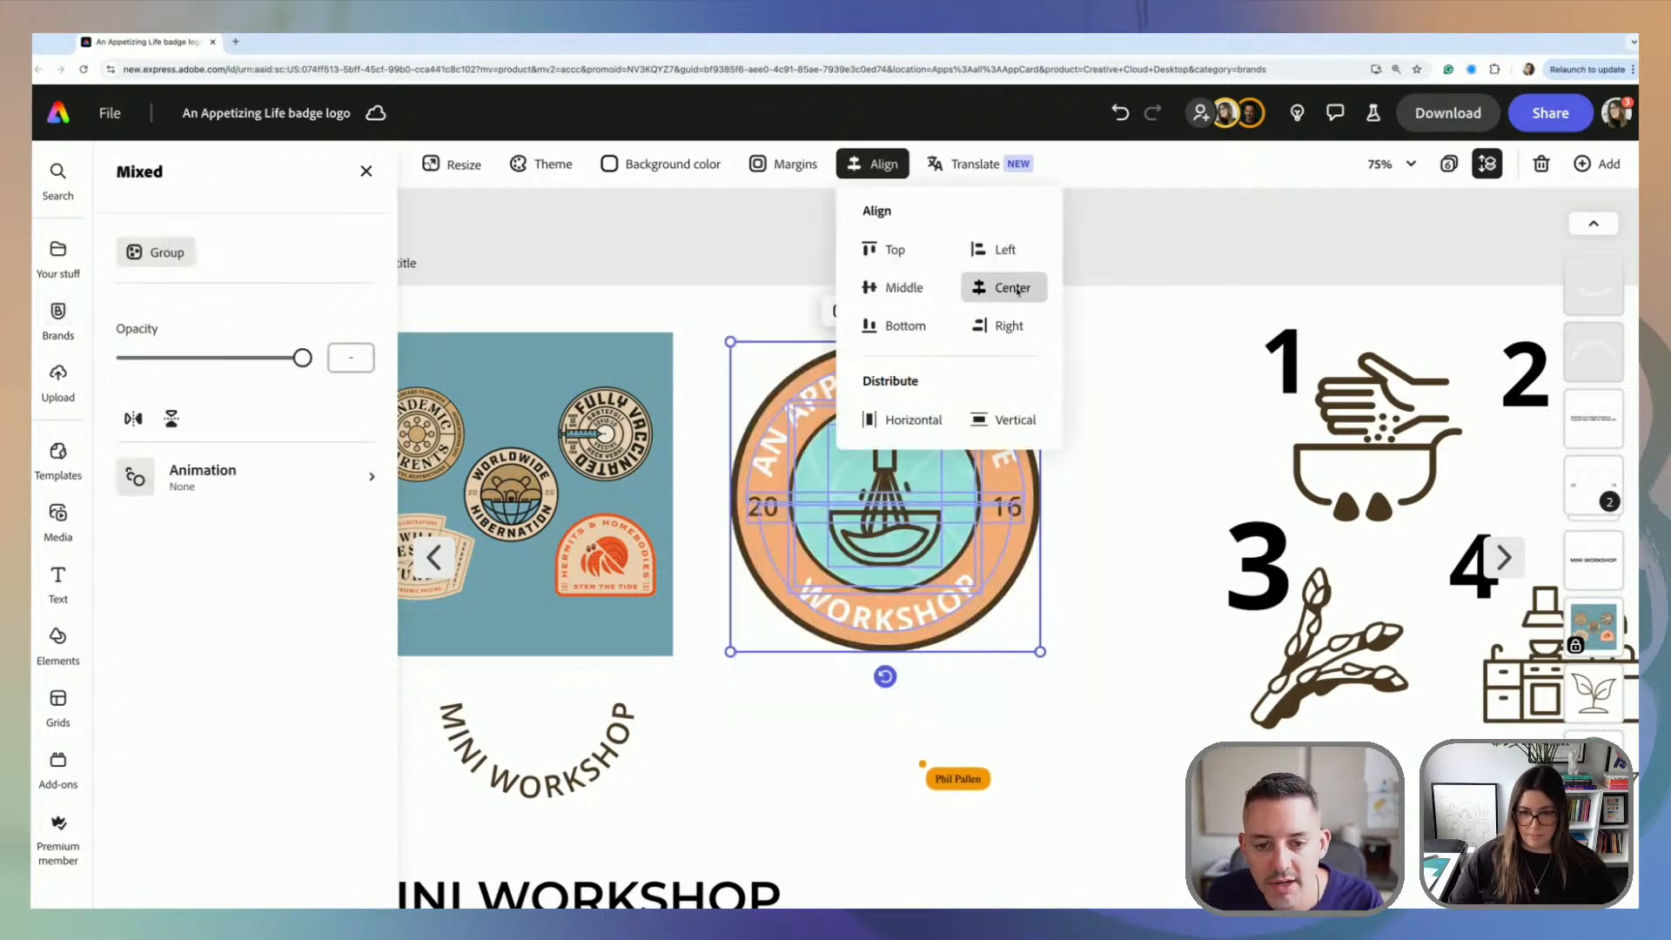
left_click(1131, 452)
left_click(1125, 451)
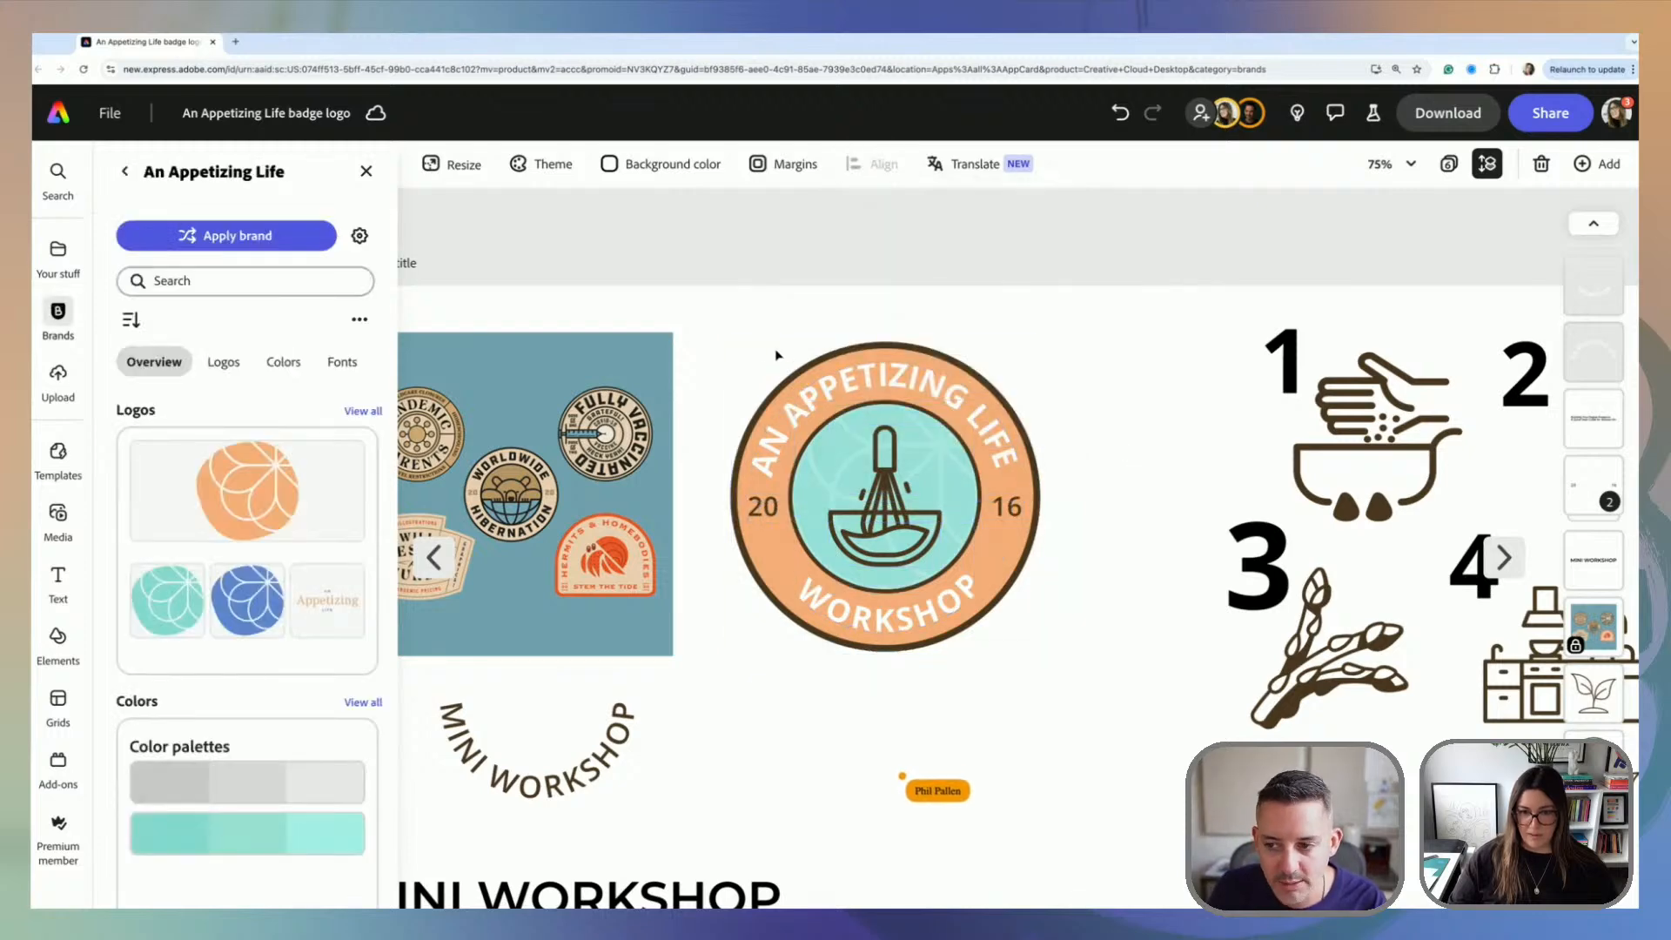
left_click_drag(736, 319, 1134, 609)
left_click(1135, 608)
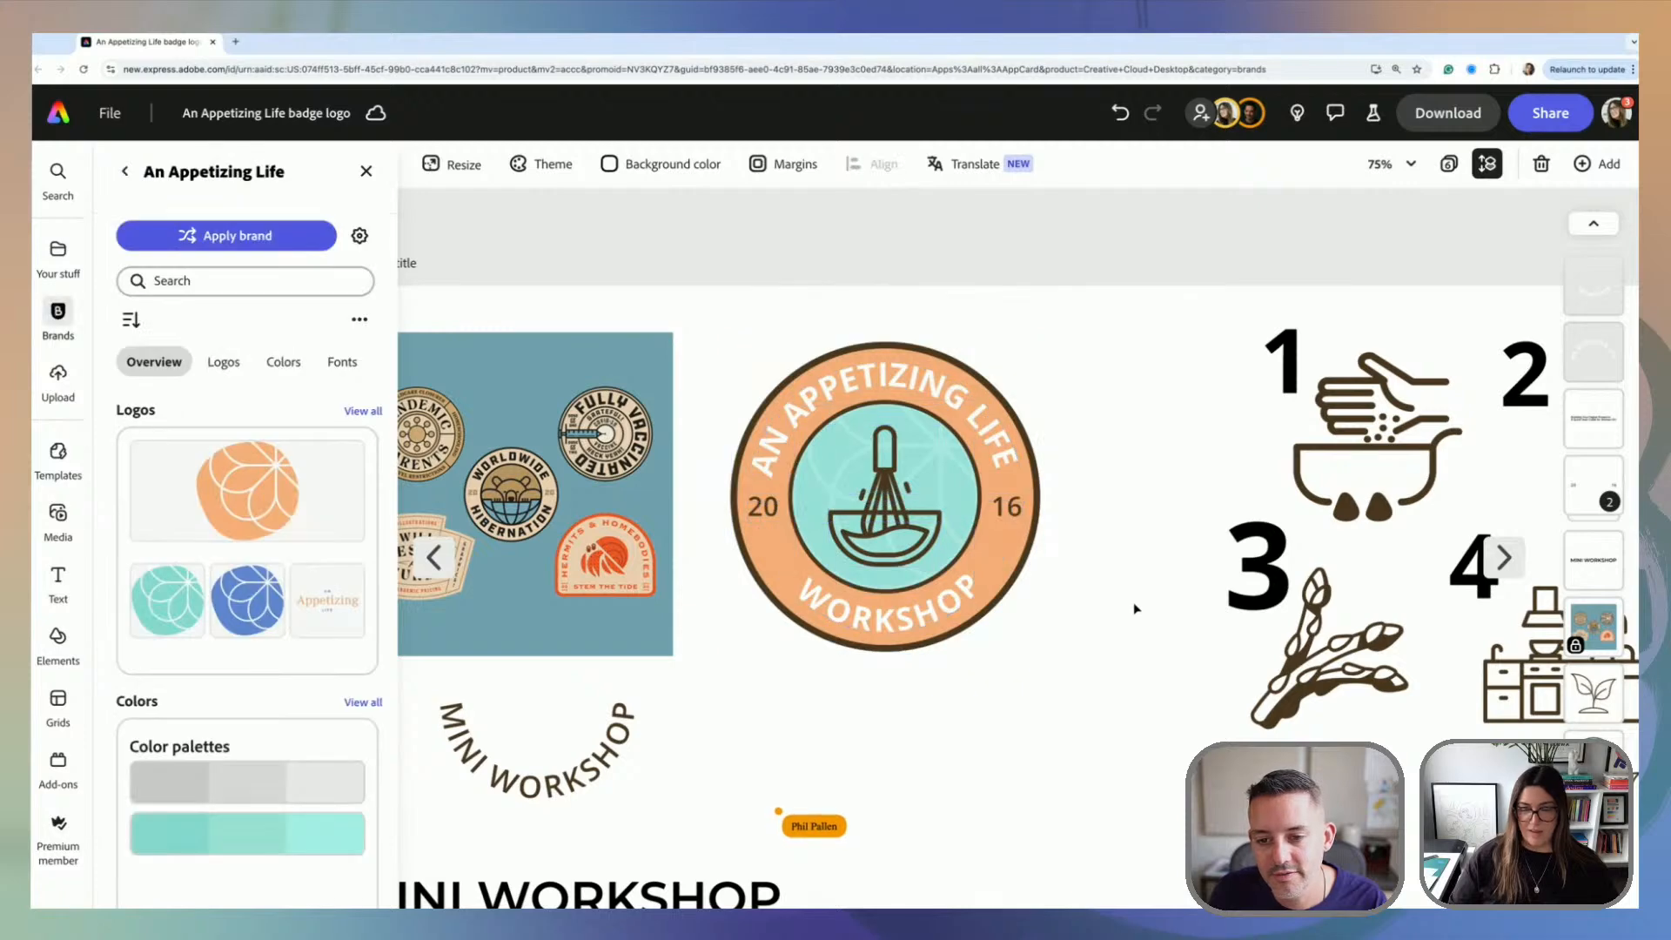
key("ctrl+equal")
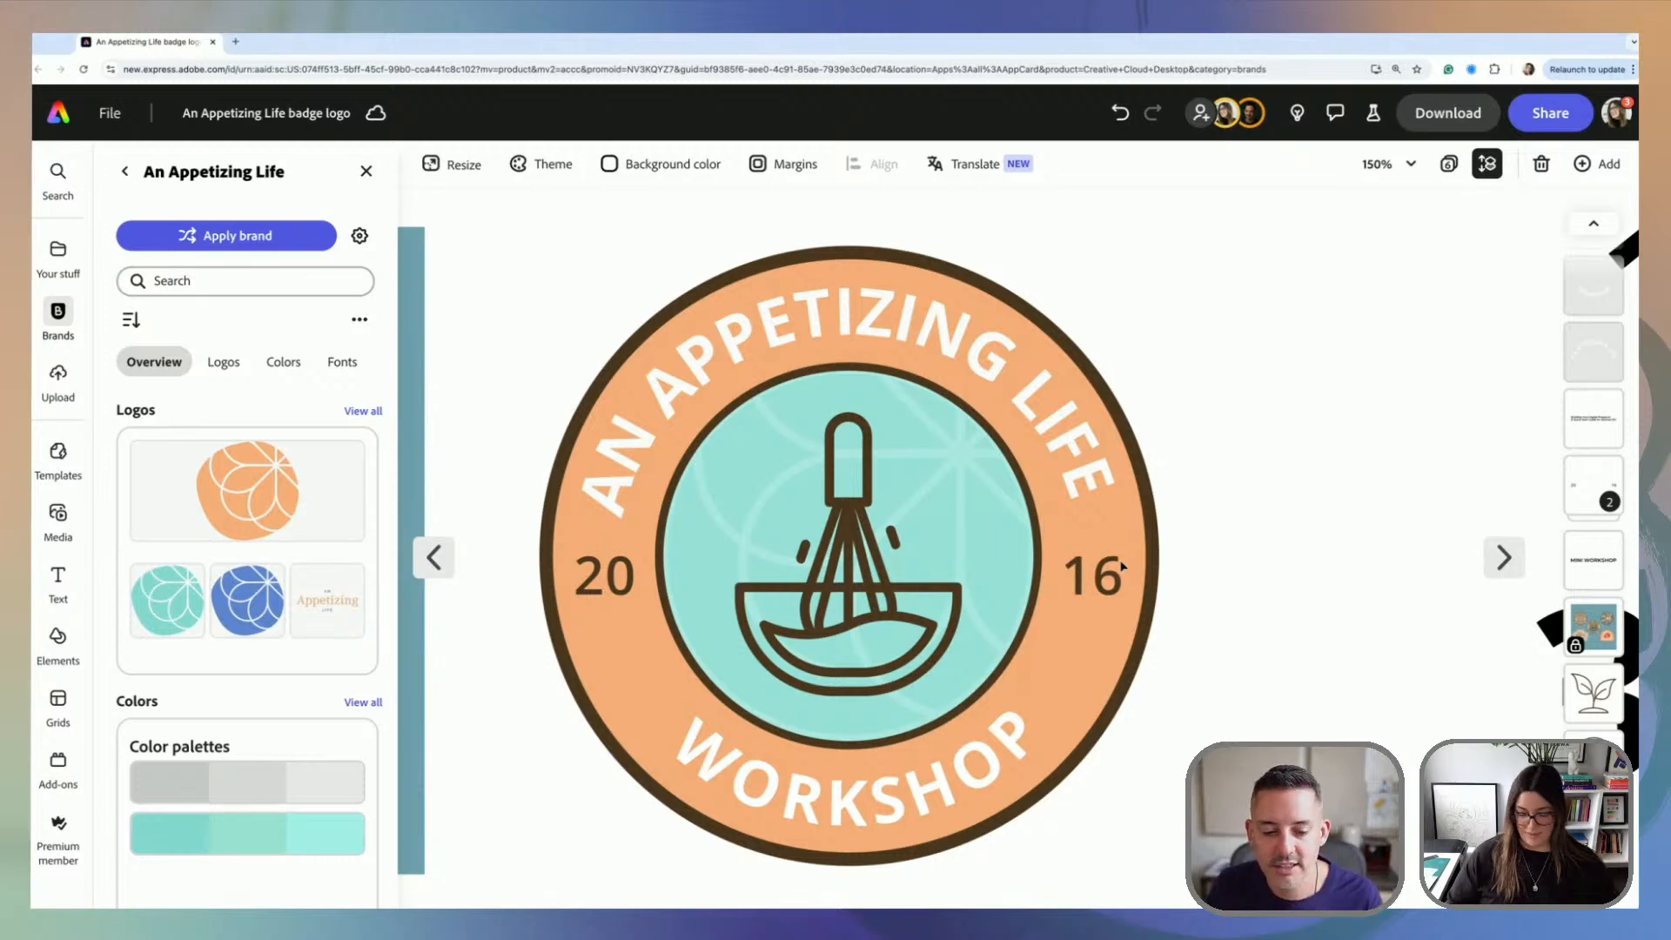
key("ctrl+minus")
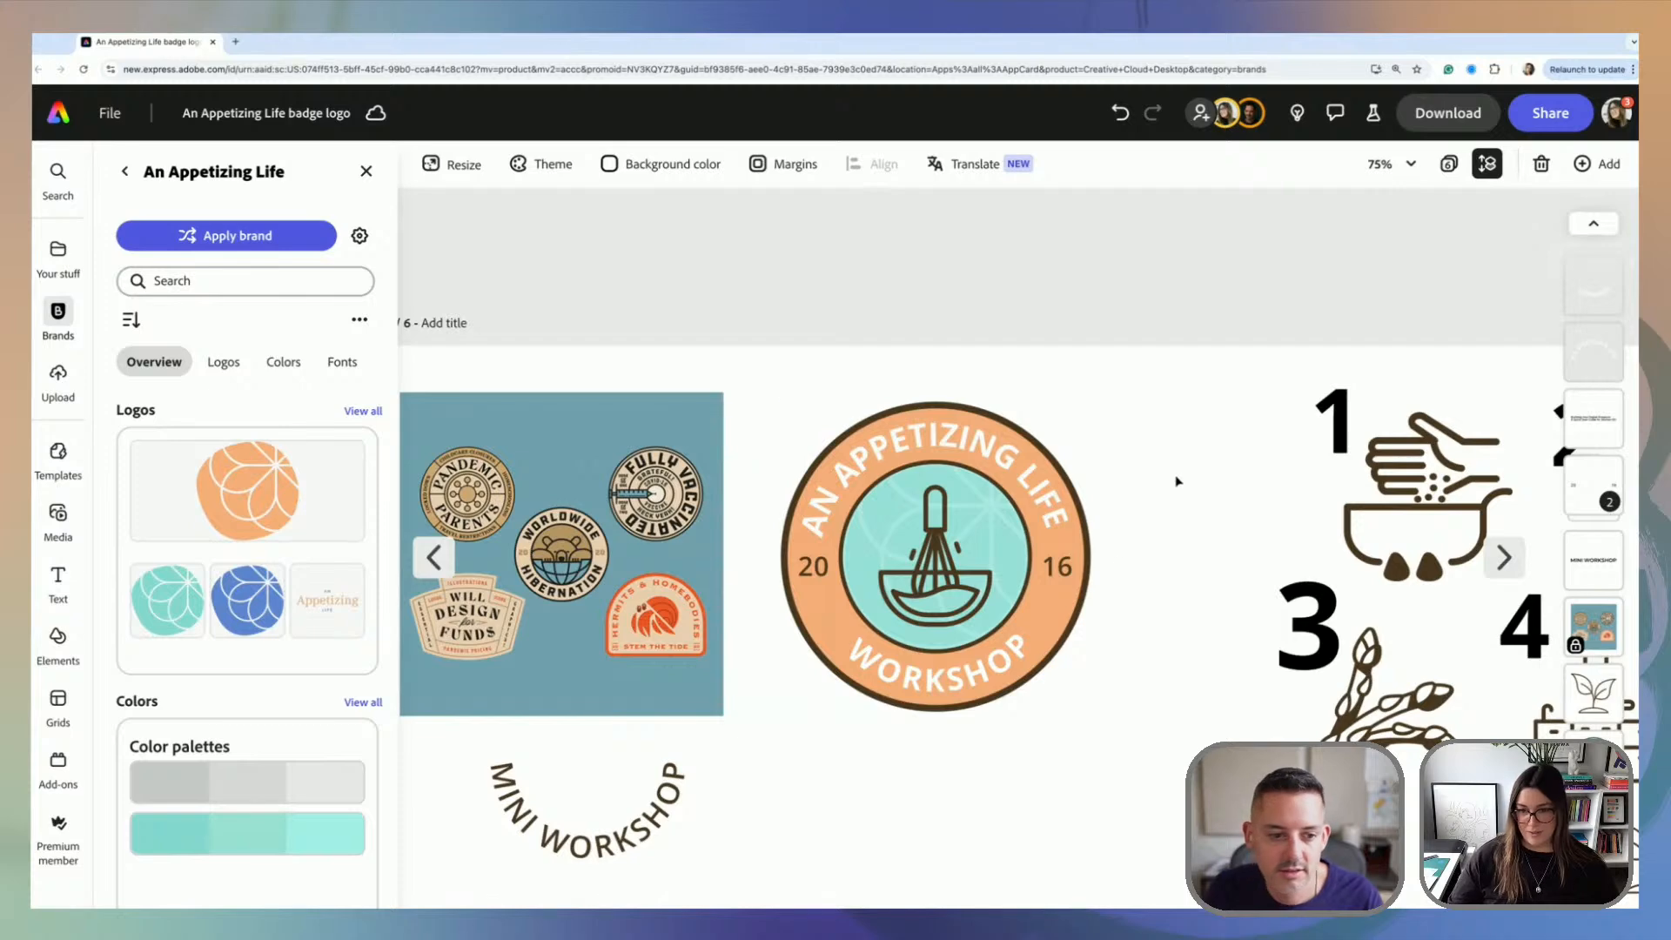
Step: Duplicate the entire badge and place the copy diagonally below the original, to its right
scroll(1171, 455, "down", 3)
left_click_drag(755, 254, 1052, 623)
key("ctrl+minus")
key("ctrl+minus")
left_click(1064, 625)
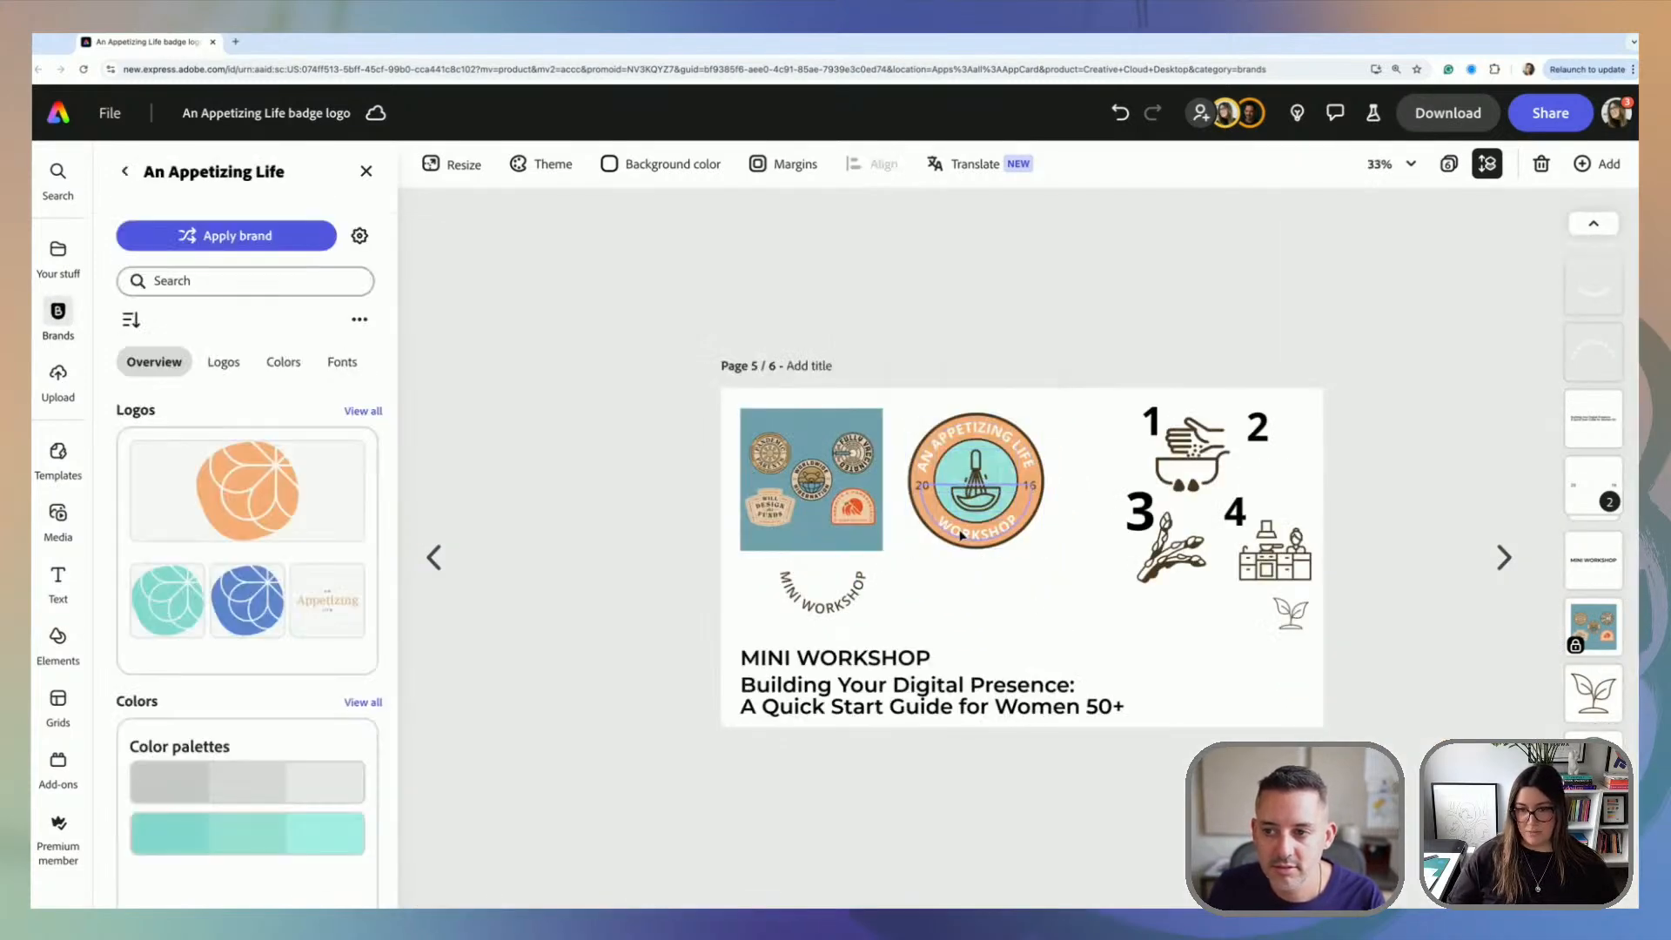
left_click_drag(908, 407, 1045, 583)
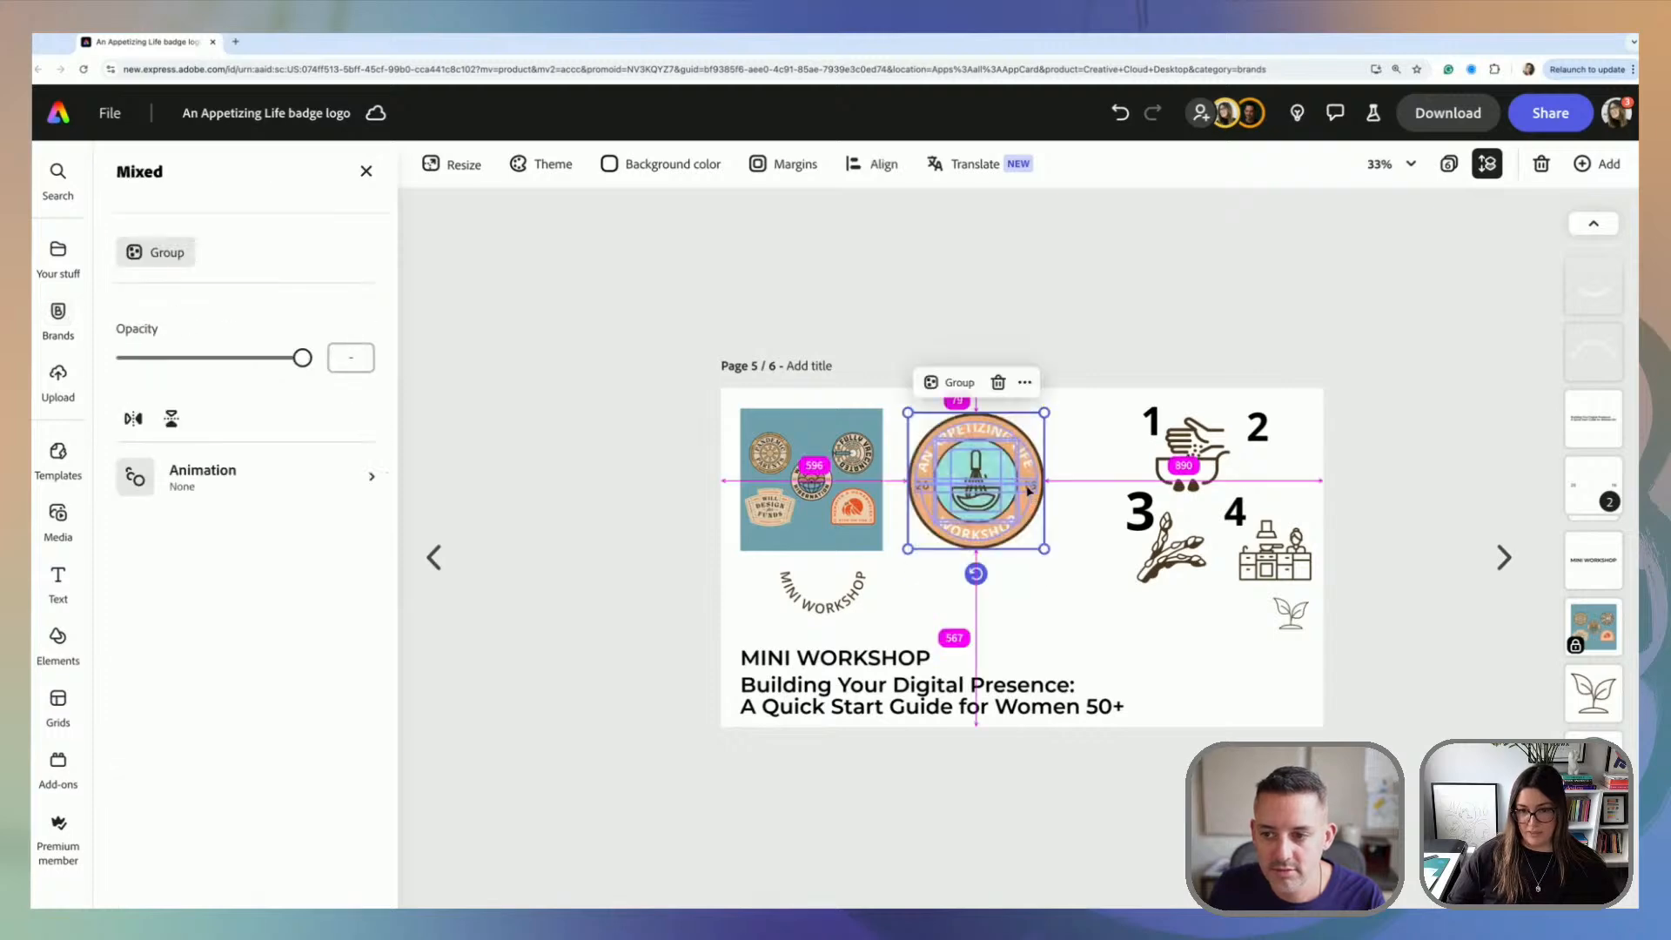
left_click_drag(1027, 491, 1098, 611)
left_click(1087, 461)
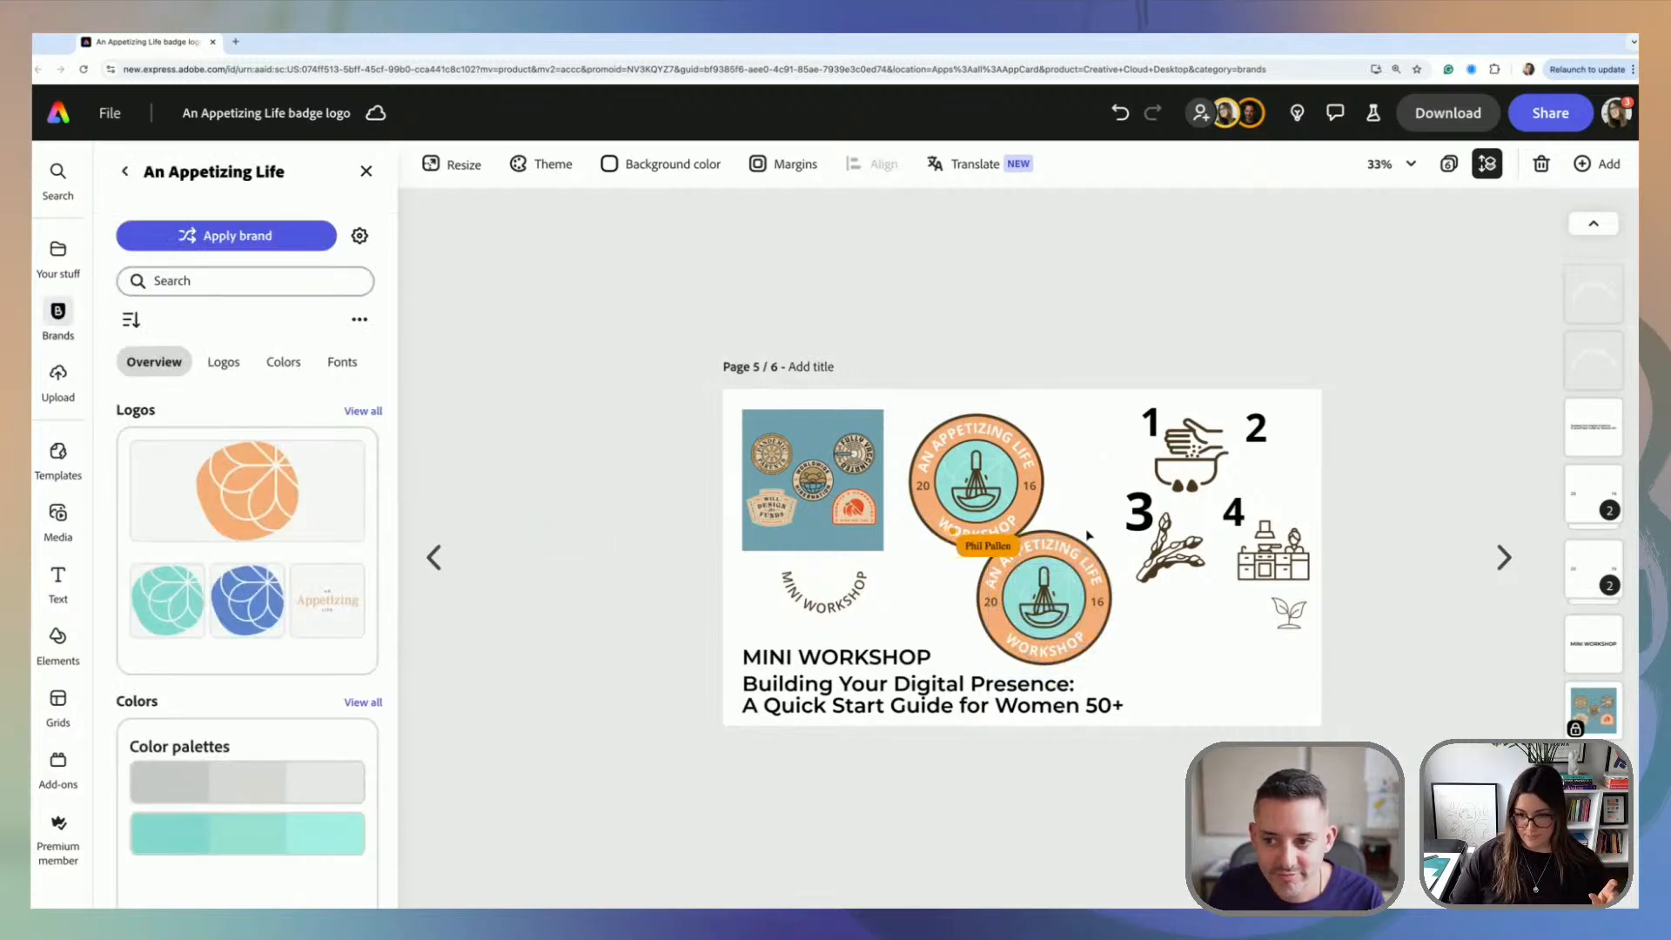
Step: Delete the numbered icon options 1 to 4 and the leftover sprout icon from the page
left_click_drag(1125, 397, 1271, 661)
key("Delete")
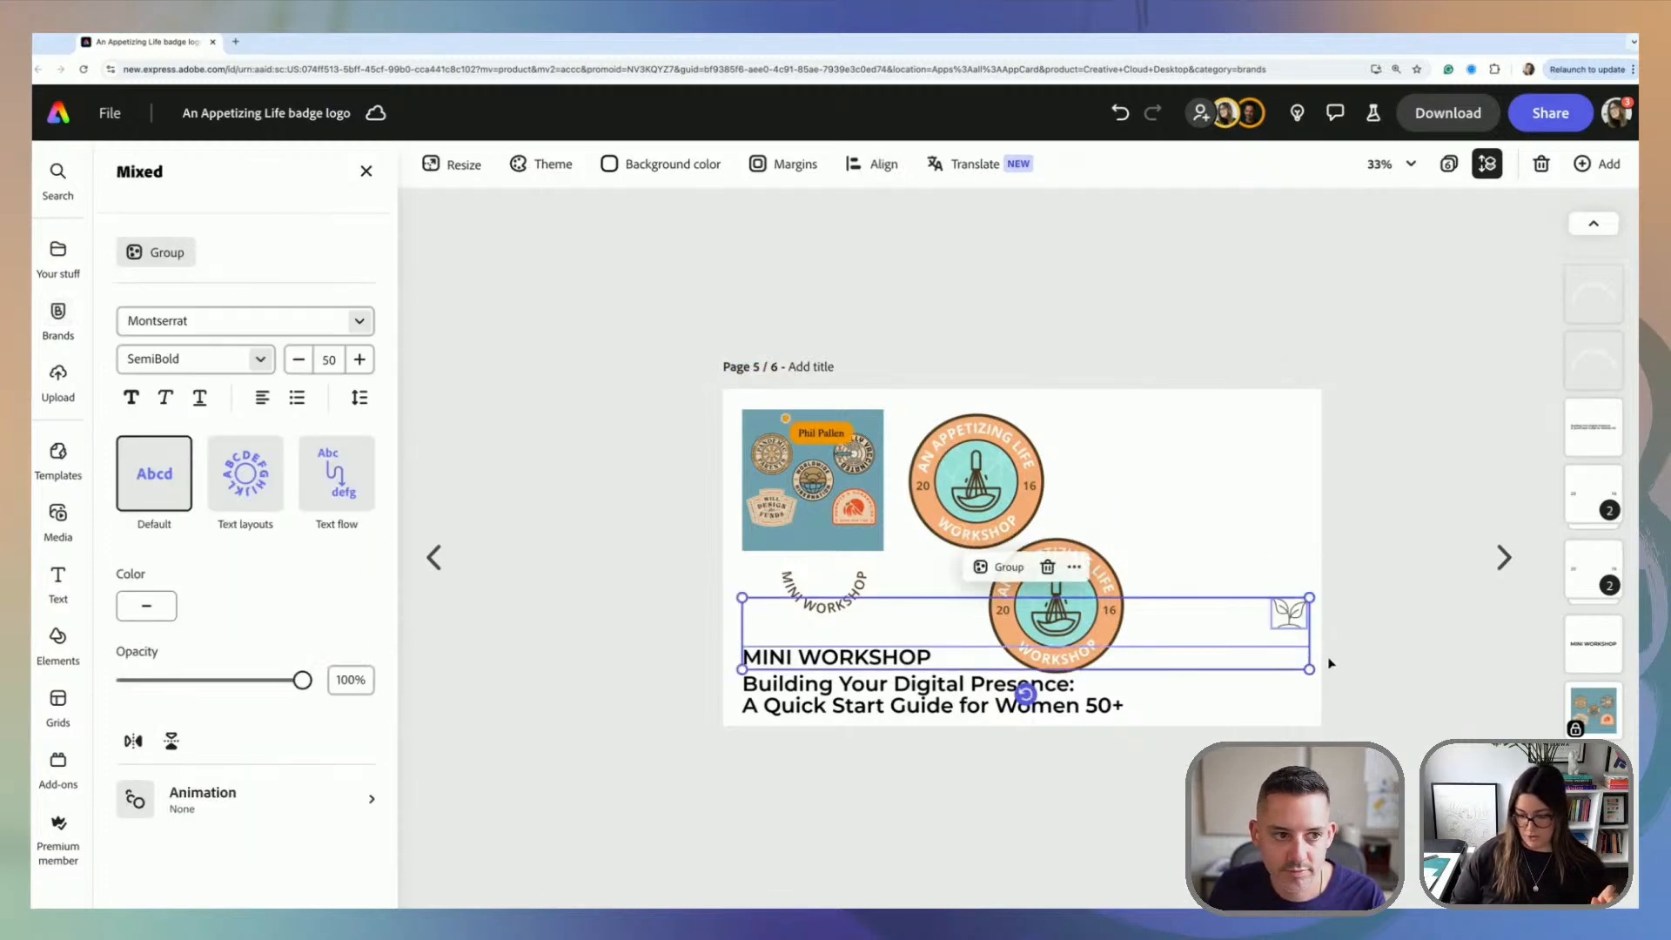
left_click(1207, 492)
left_click(1289, 611)
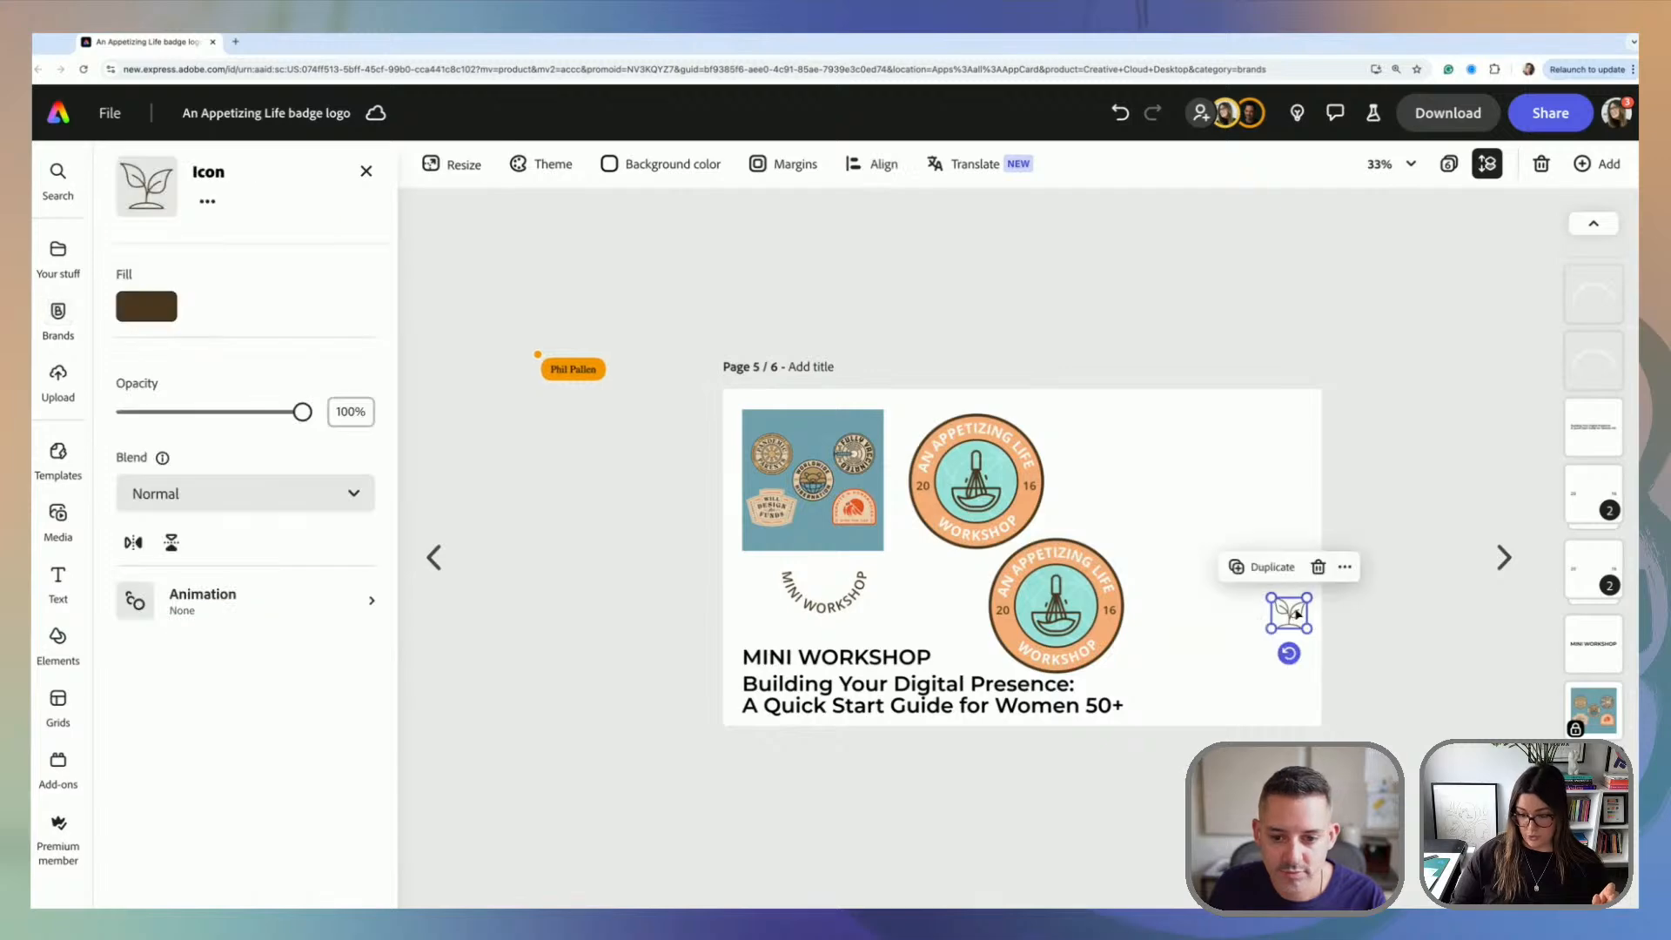
key("Delete")
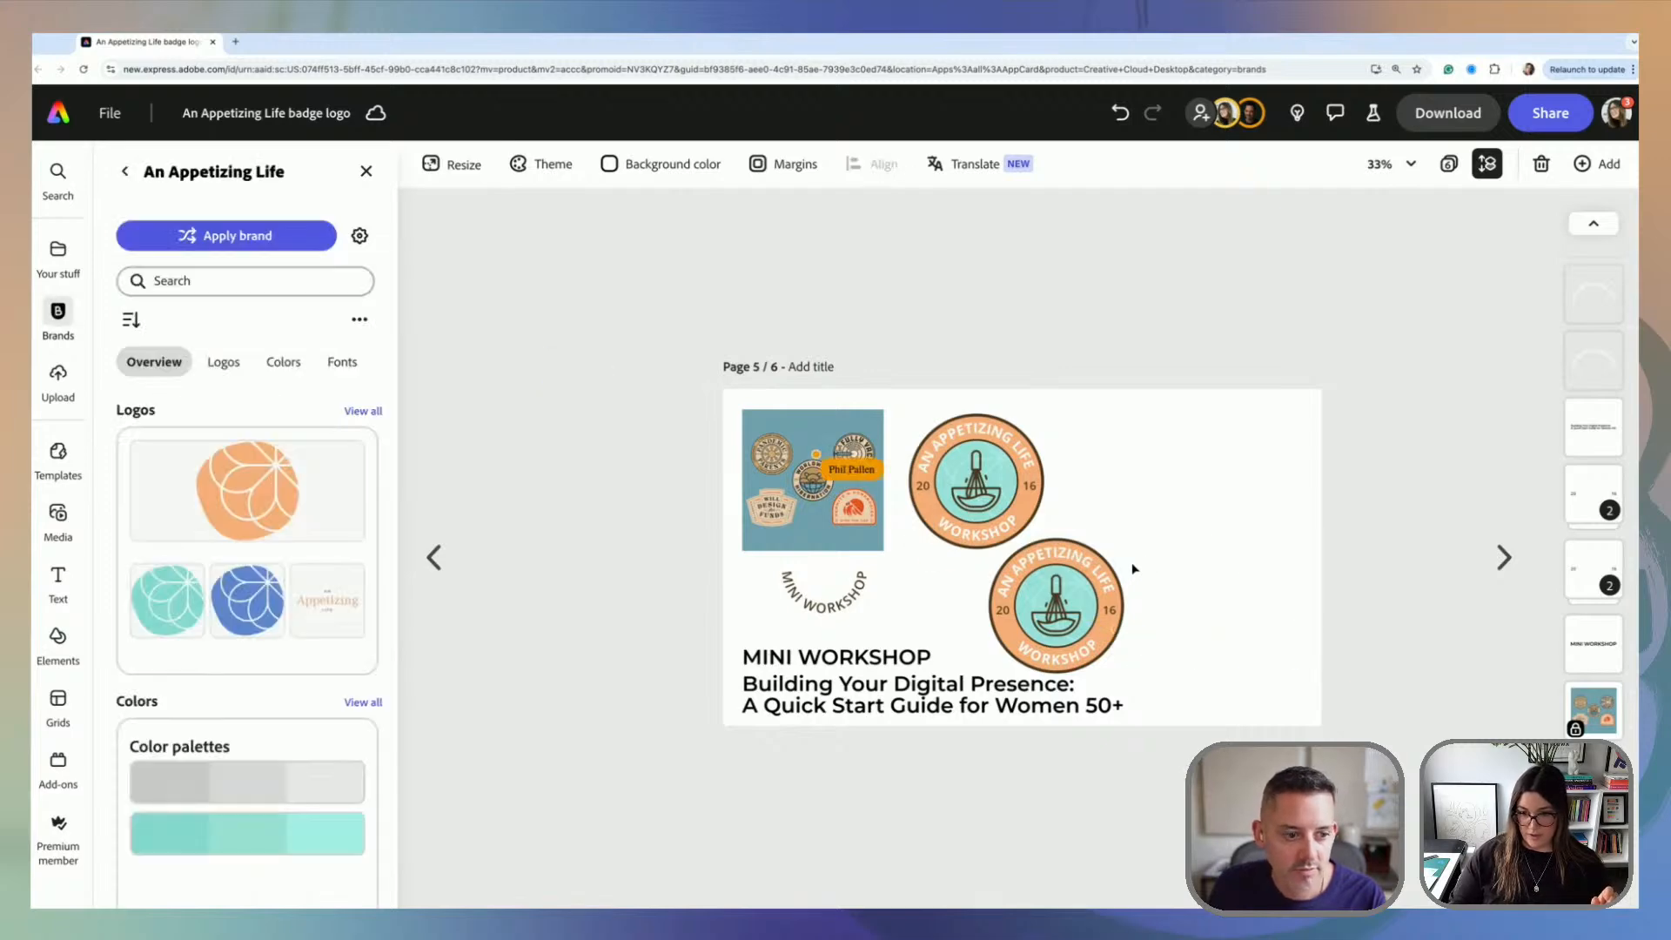
left_click(1063, 599)
left_click_drag(1065, 599, 999, 666)
left_click(1119, 508)
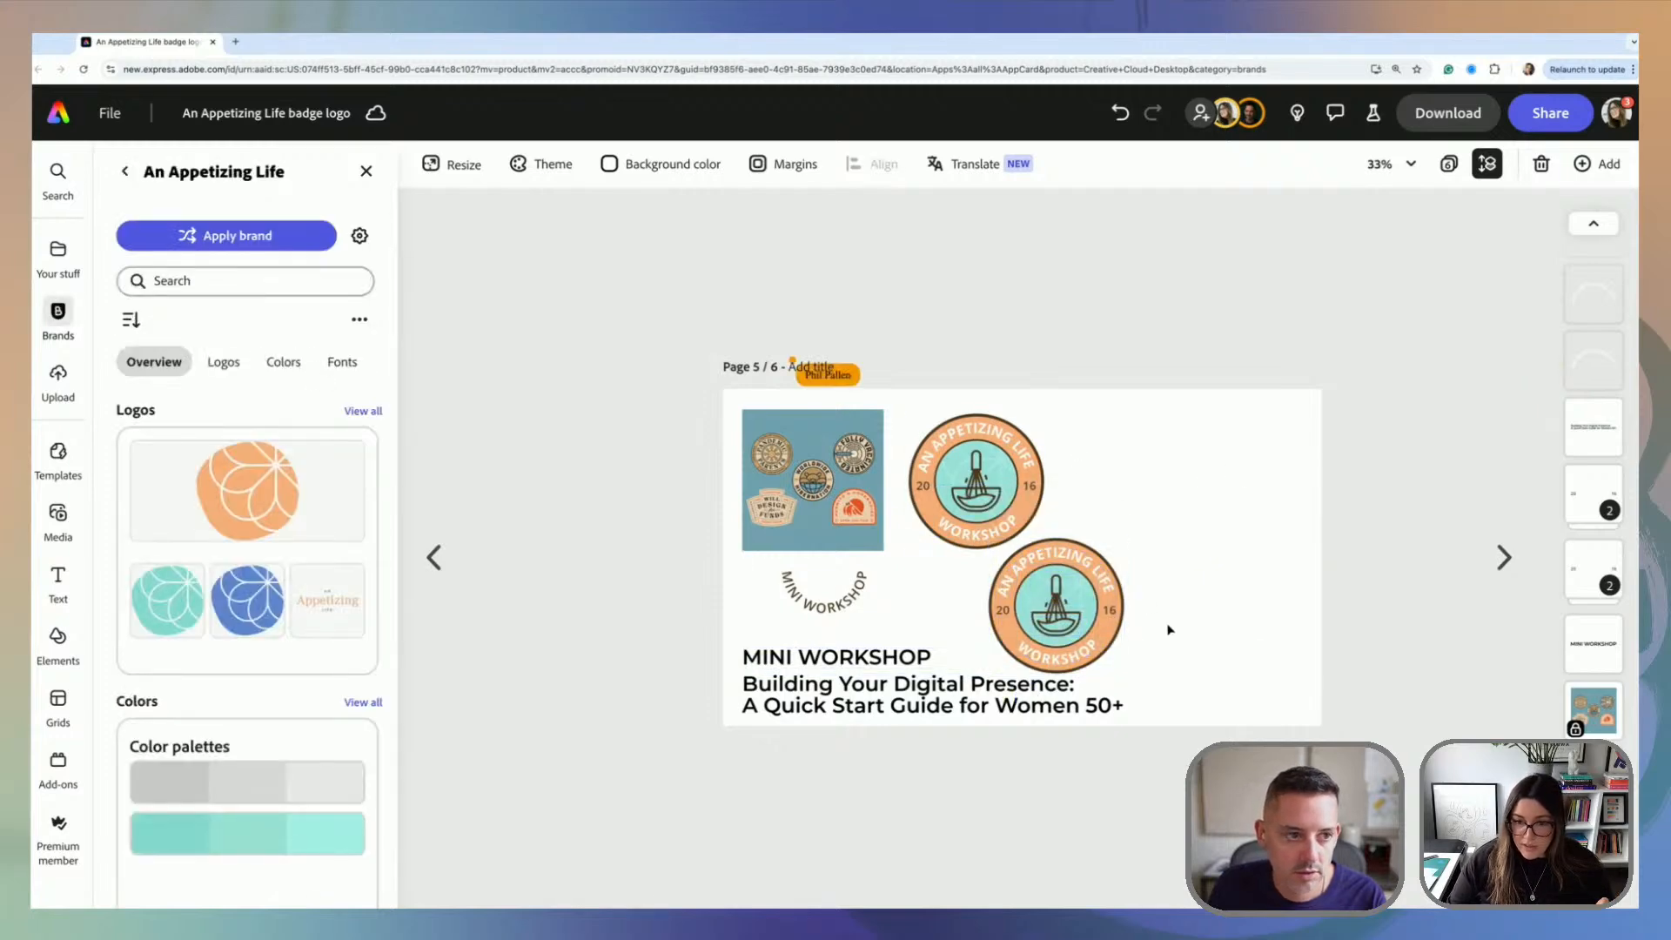
Step: Group all elements of the original badge into one object
left_click_drag(913, 397, 1053, 525)
key("ctrl+g")
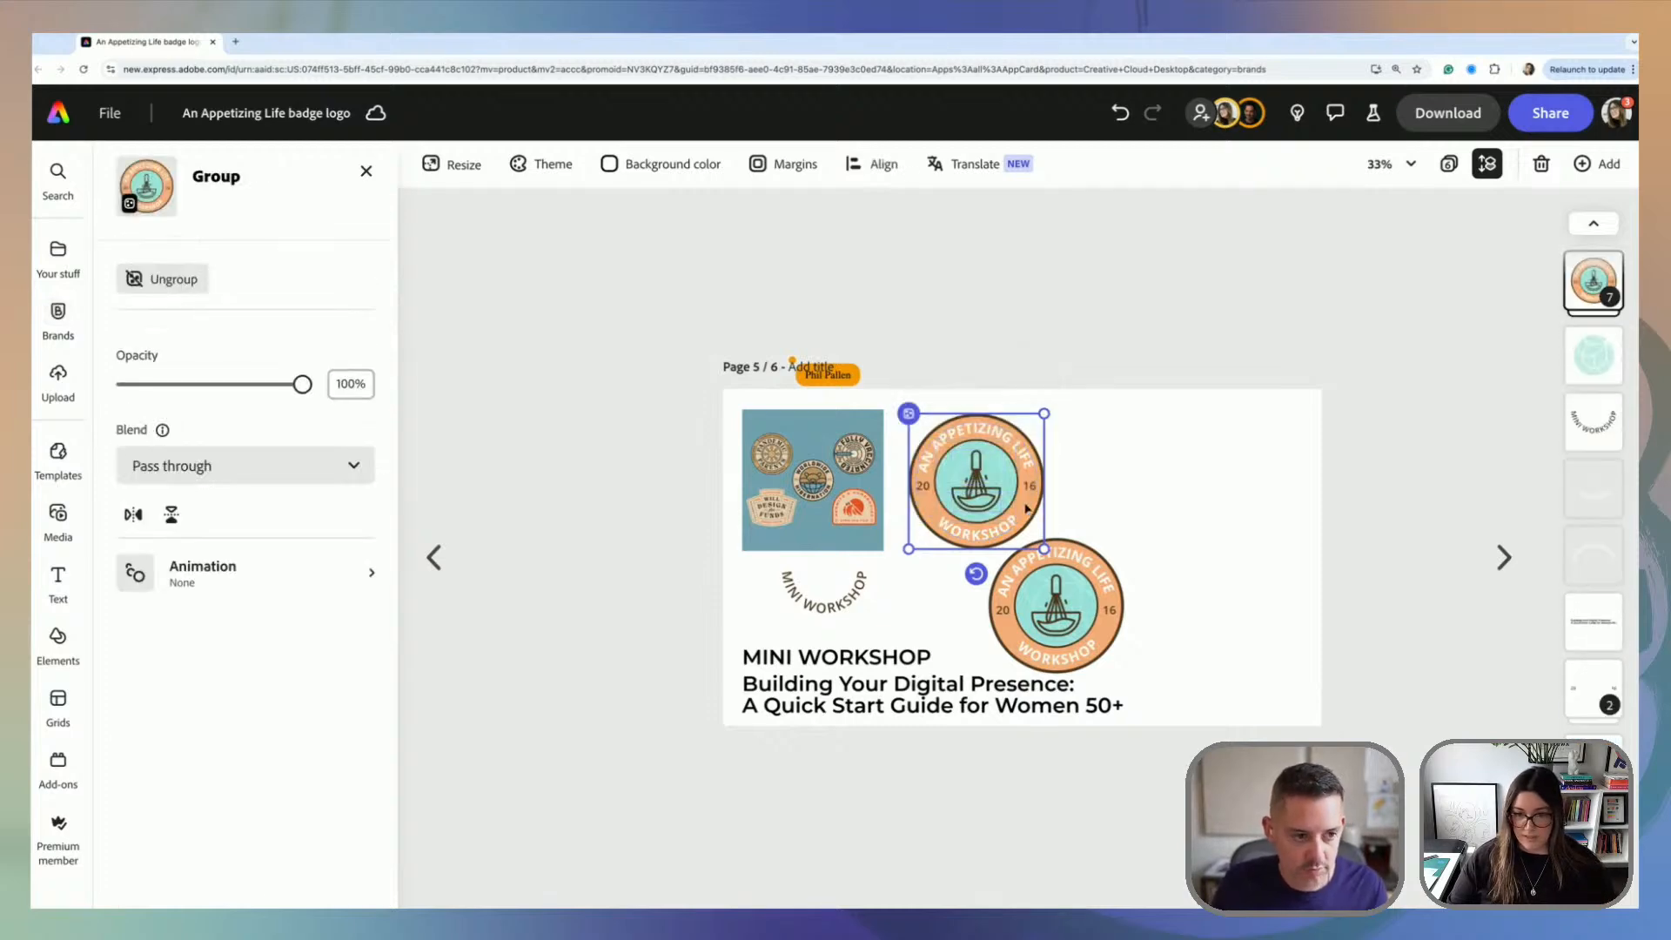
key("ctrl+z")
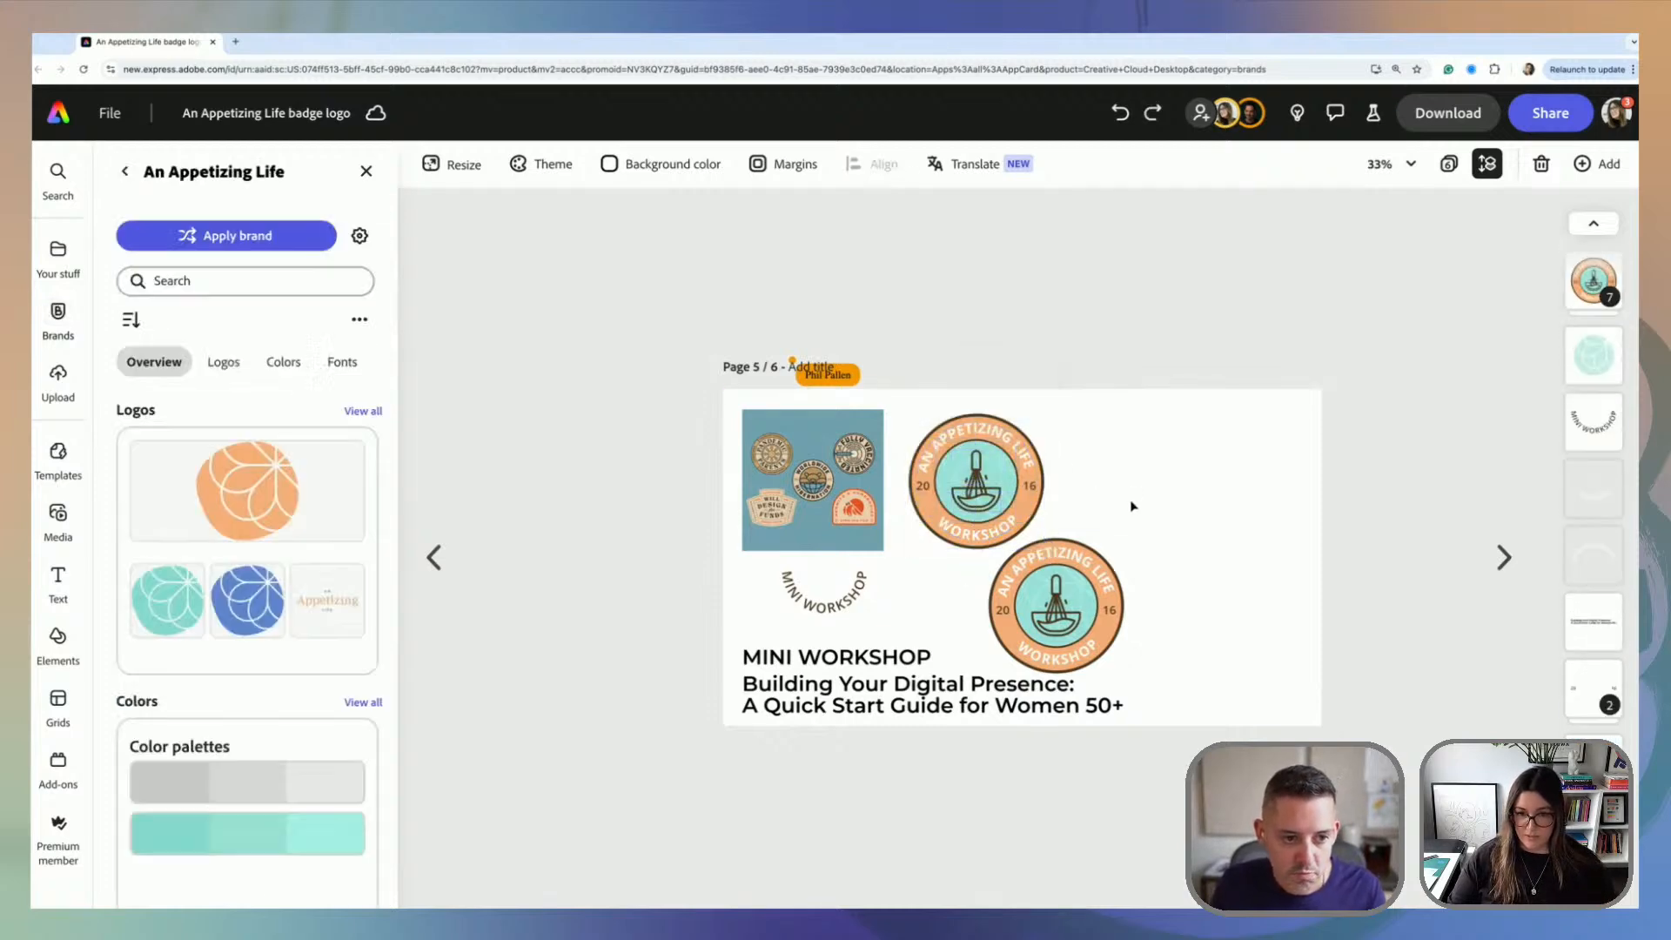
left_click_drag(898, 402, 1037, 538)
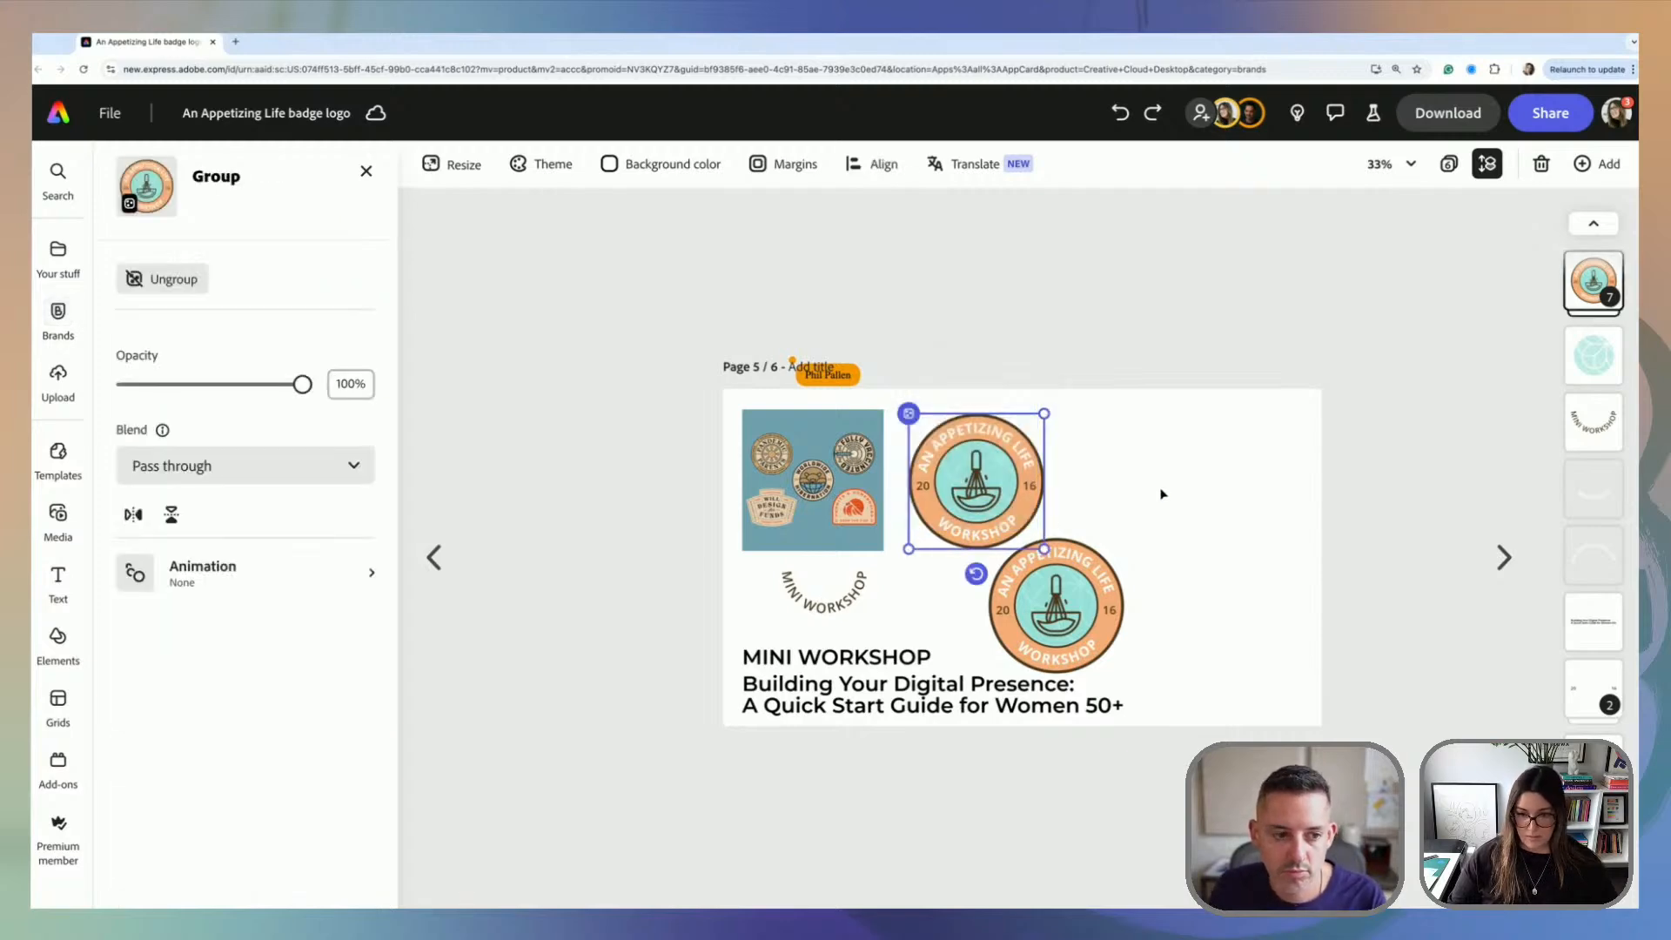
Step: Move the whisk-and-bowl icon out of the copied badge to the blank area right of the original
left_click(1115, 580)
left_click(1167, 582)
key("ctrl+plus")
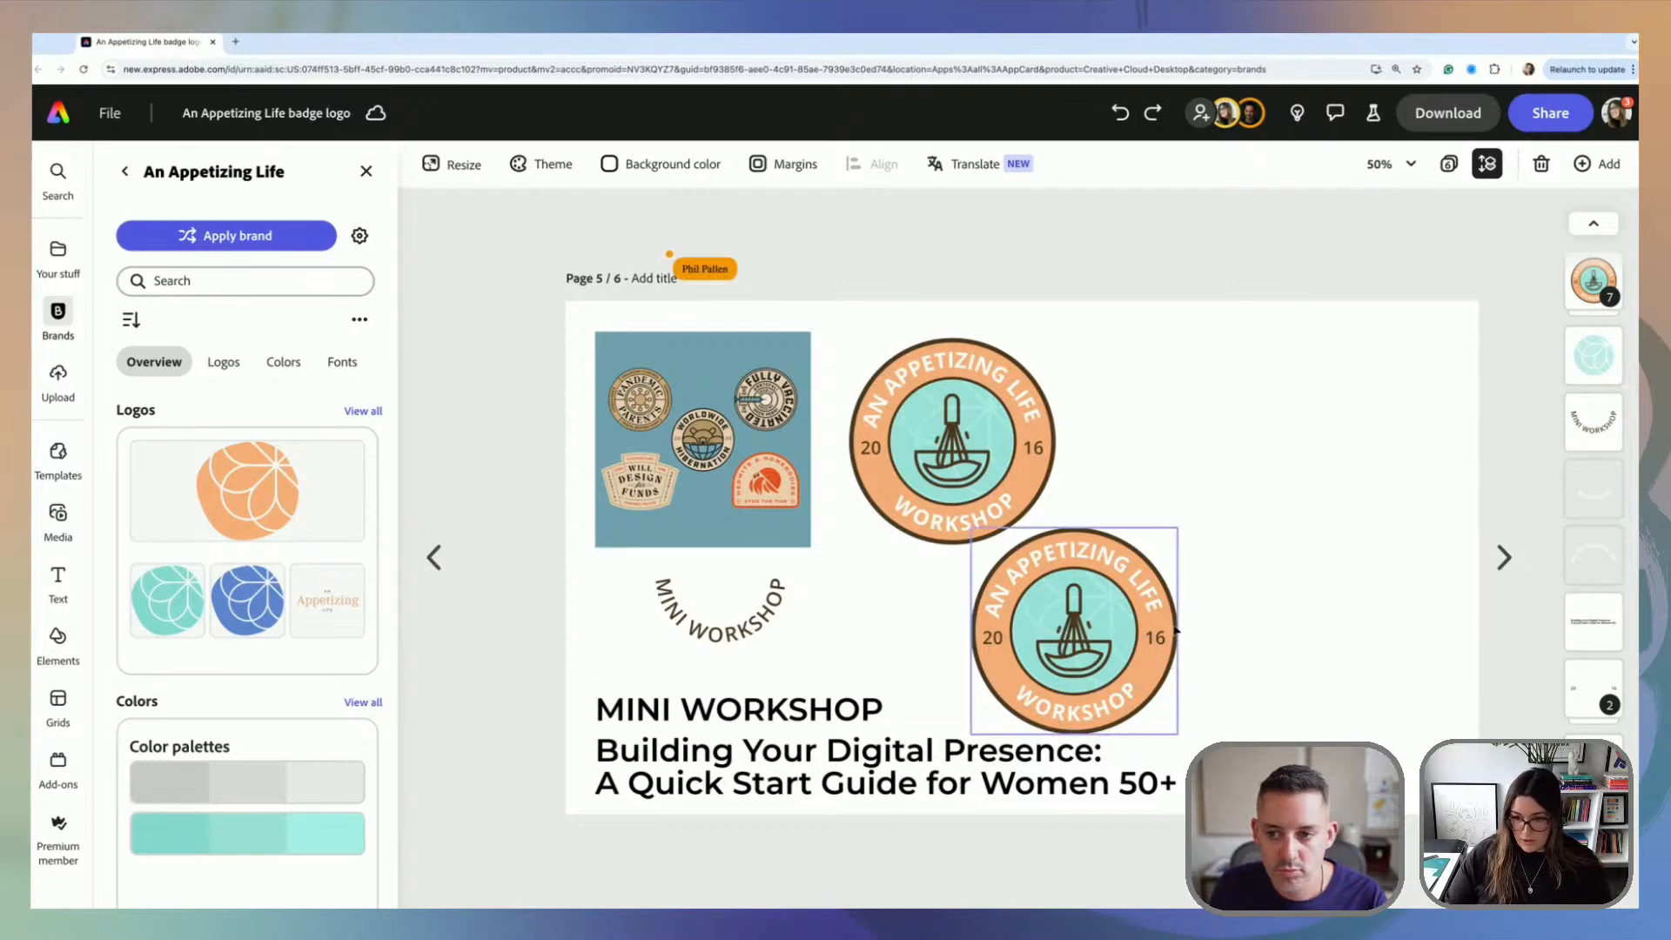
left_click_drag(1079, 614, 1244, 433)
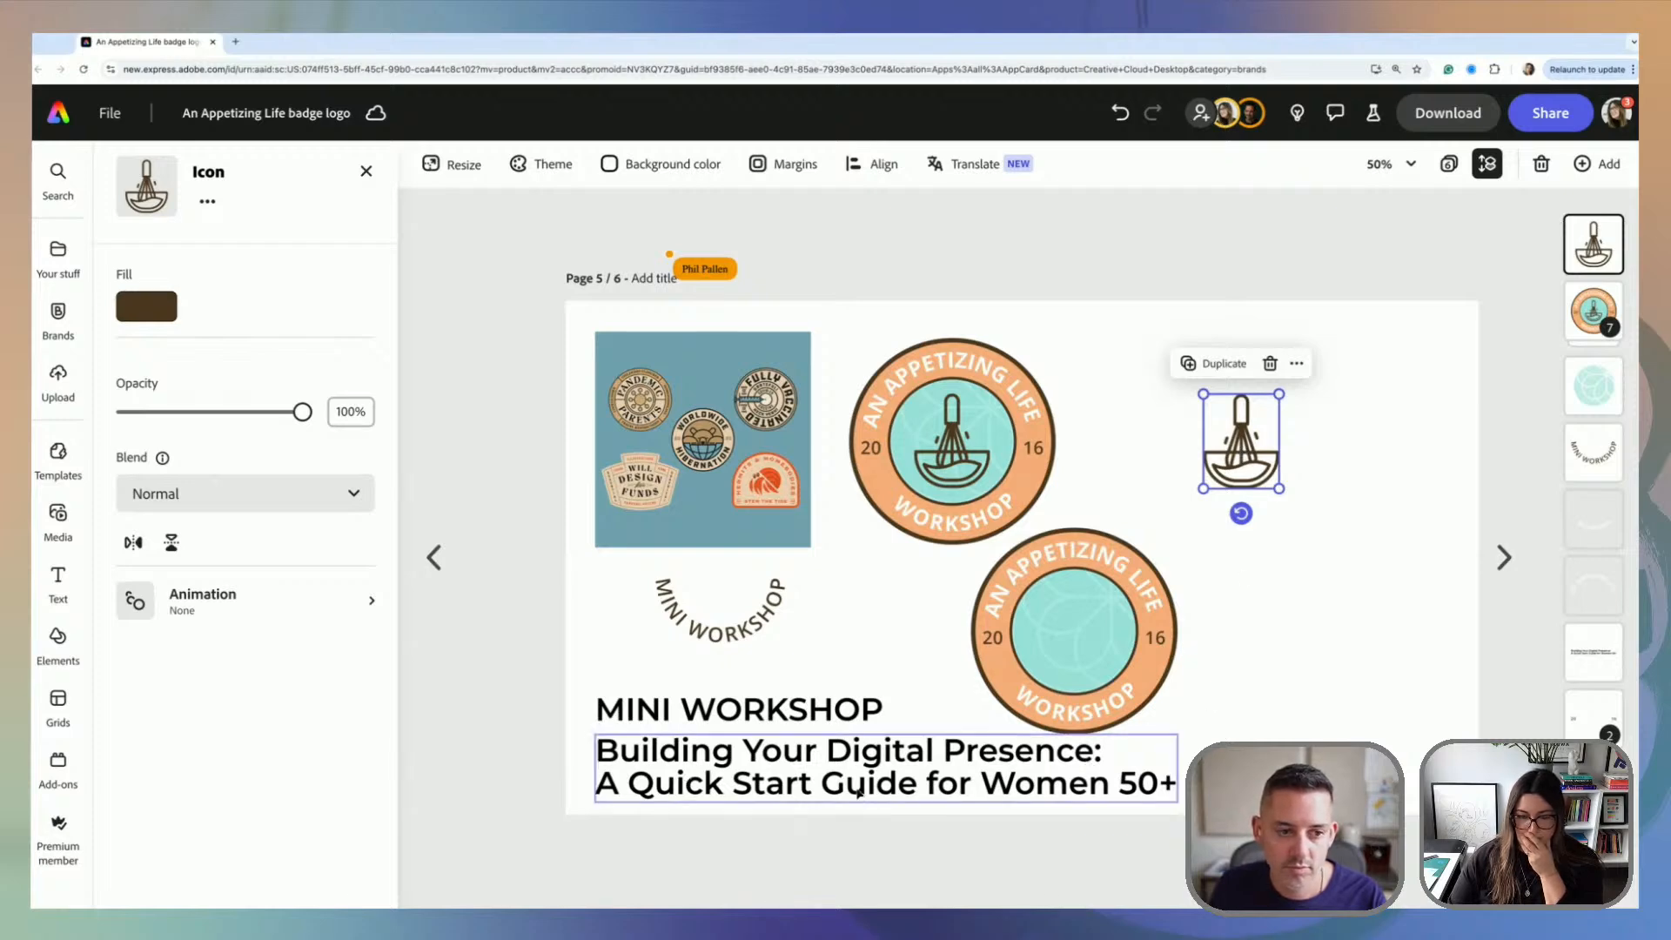
Step: Clear the curved word WORKSHOP from the lower arc of the copied badge
left_click(1069, 730)
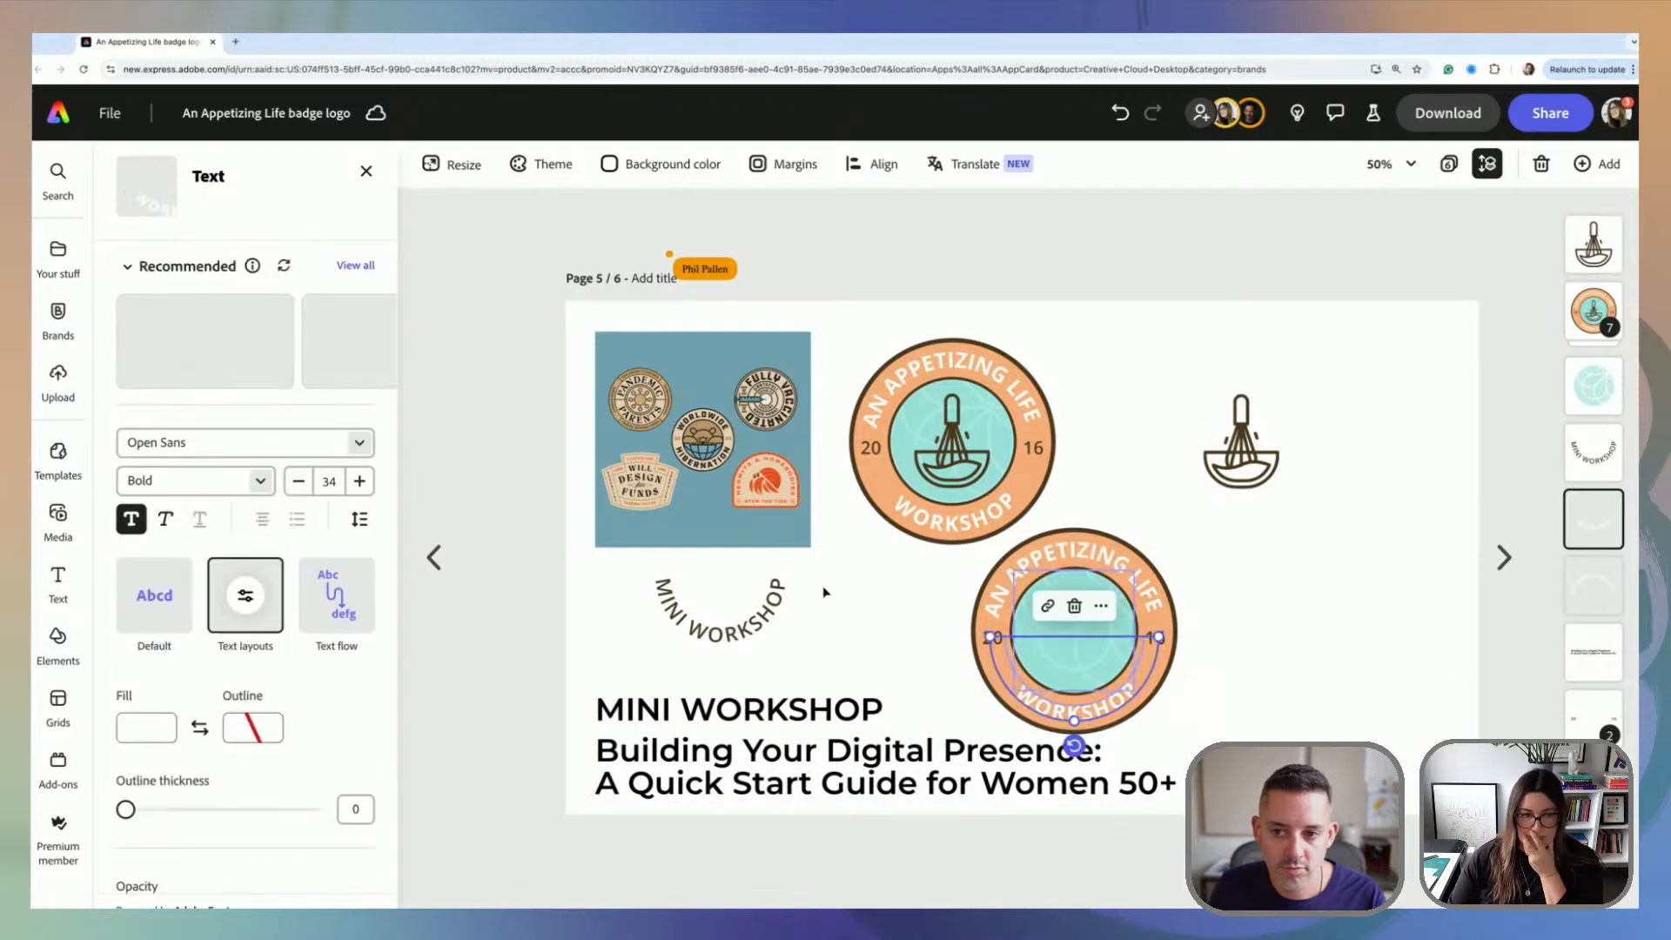
left_click(57, 581)
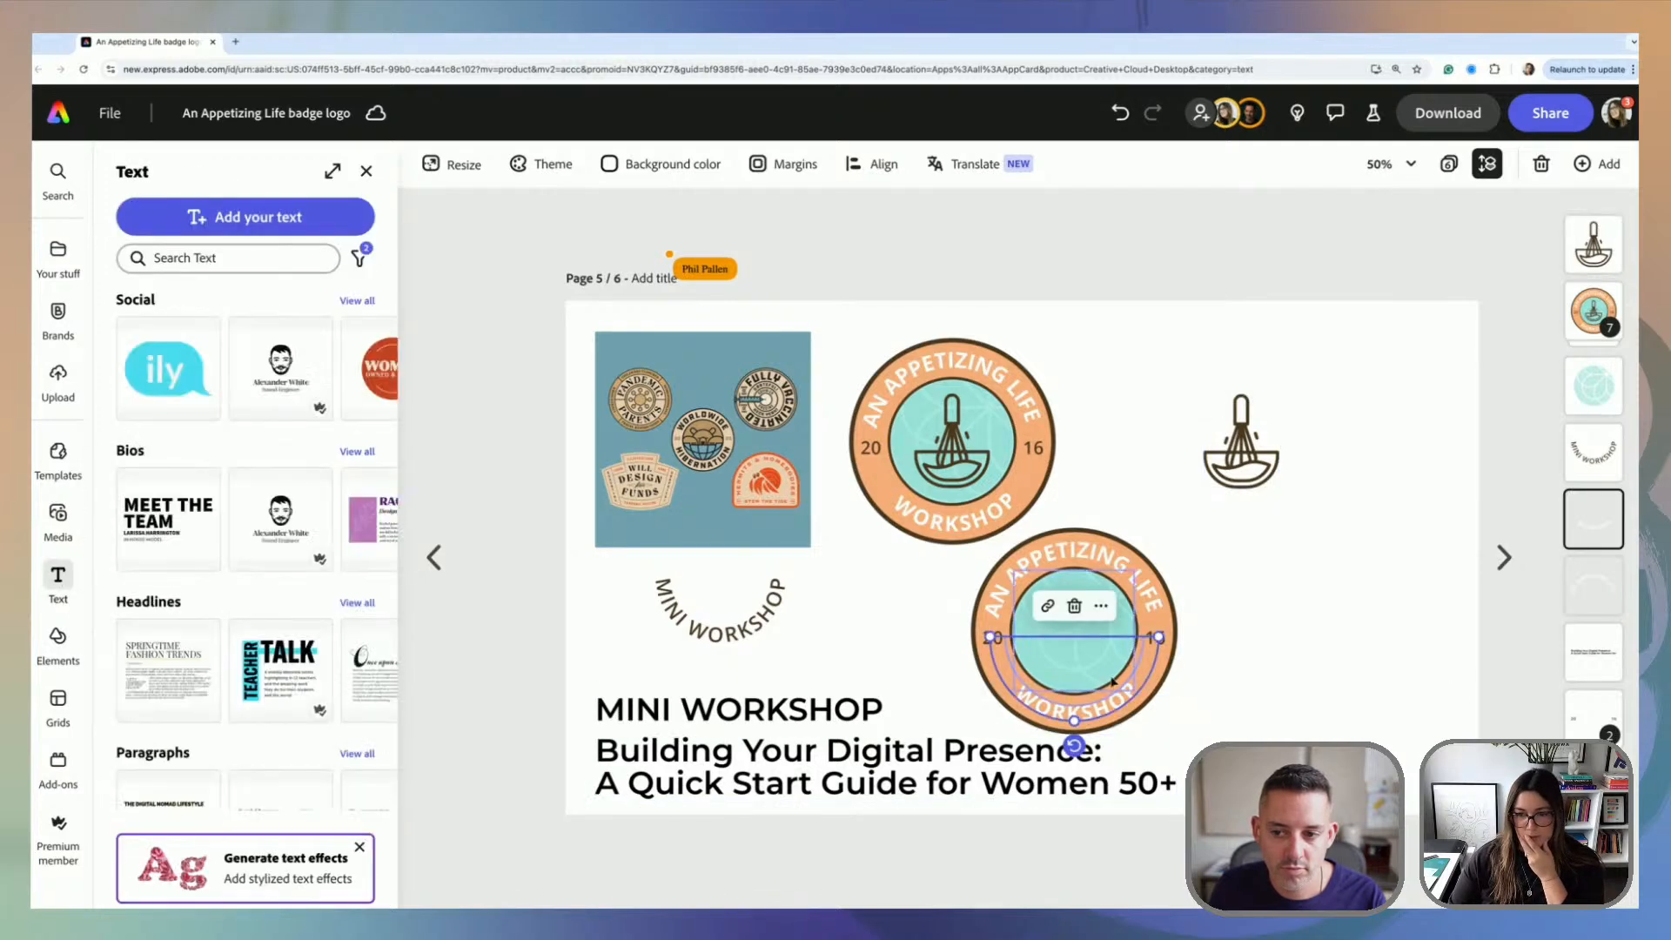
left_click(1118, 706)
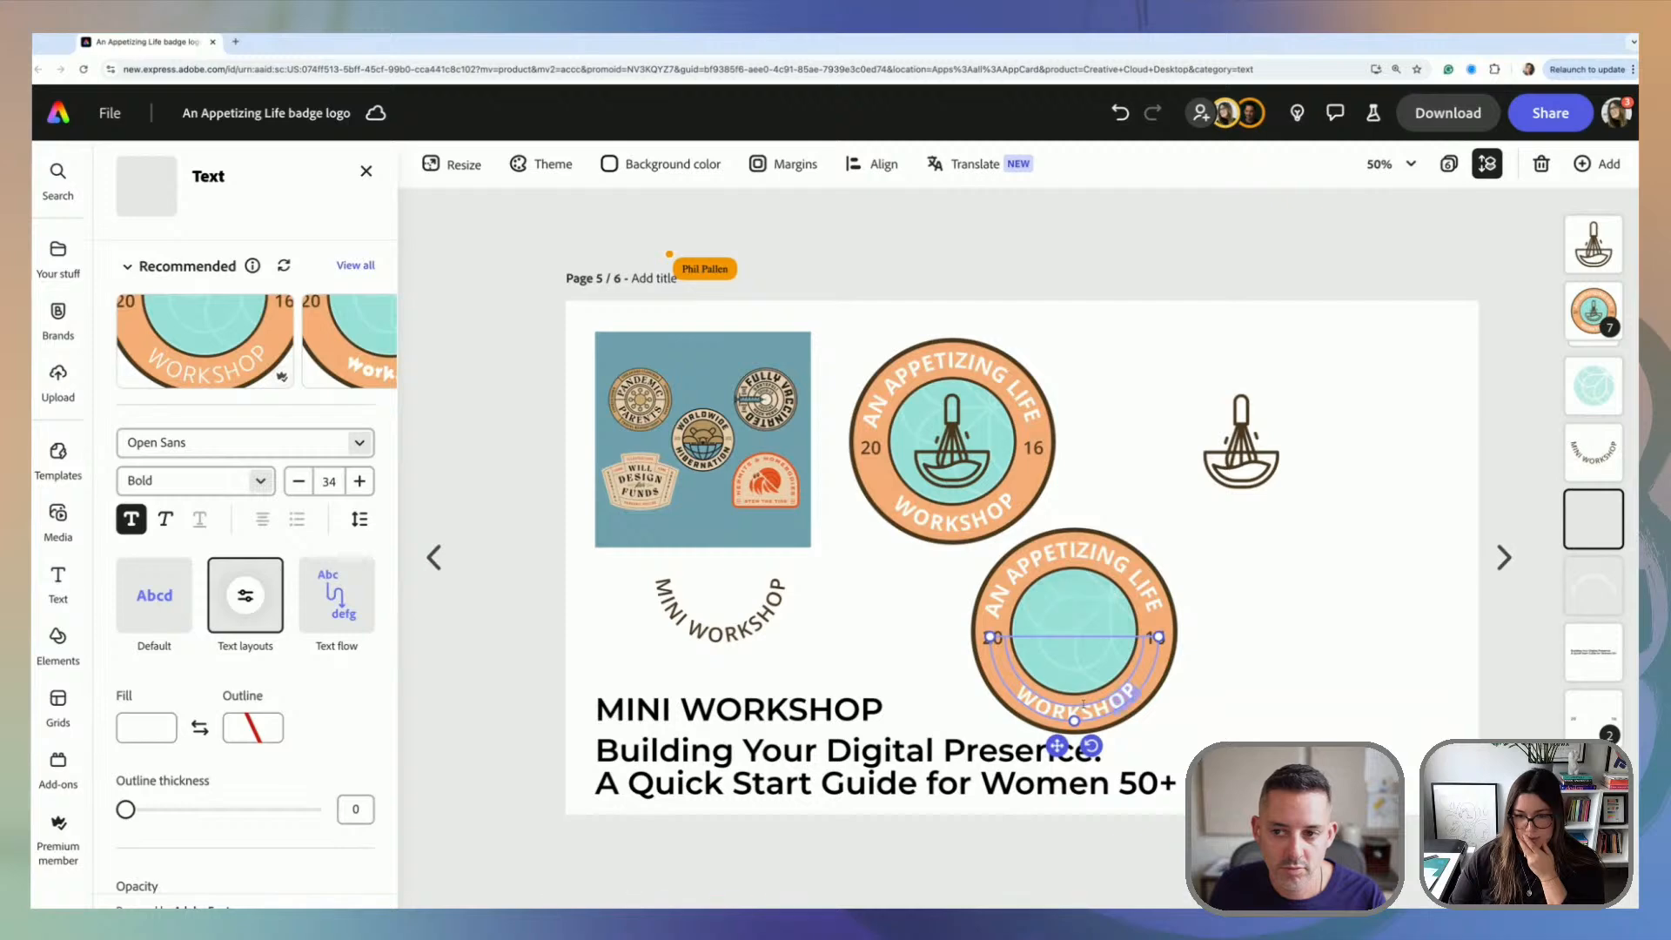
left_click_drag(1038, 706, 1009, 683)
left_click(1124, 694)
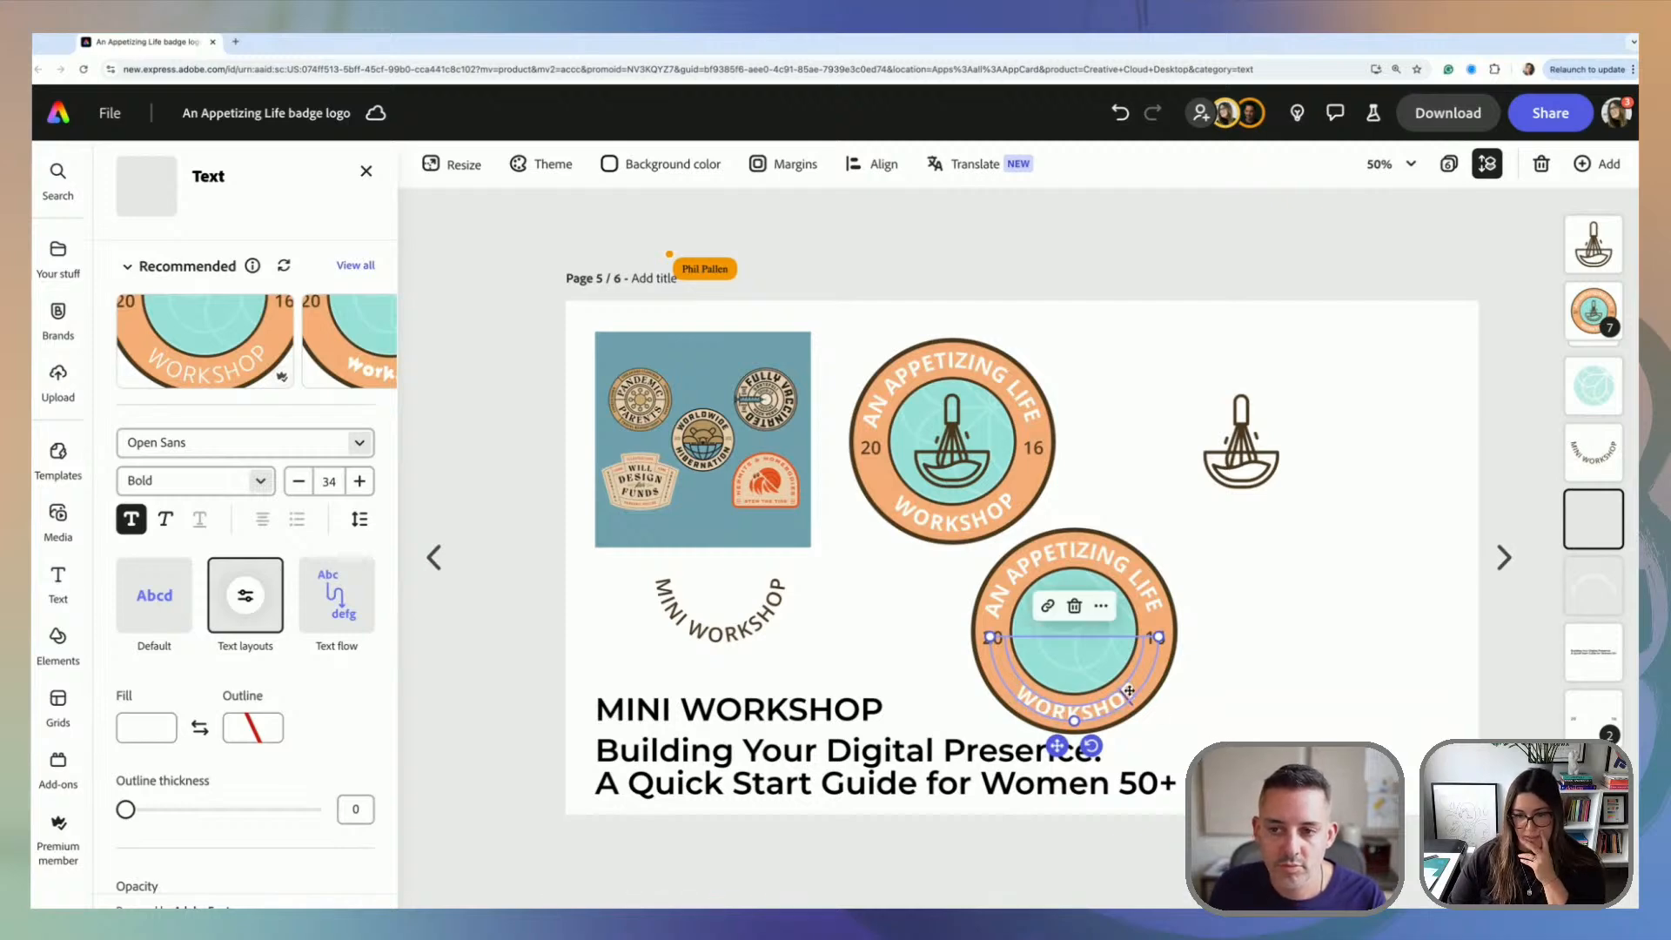
left_click_drag(1129, 690, 1013, 697)
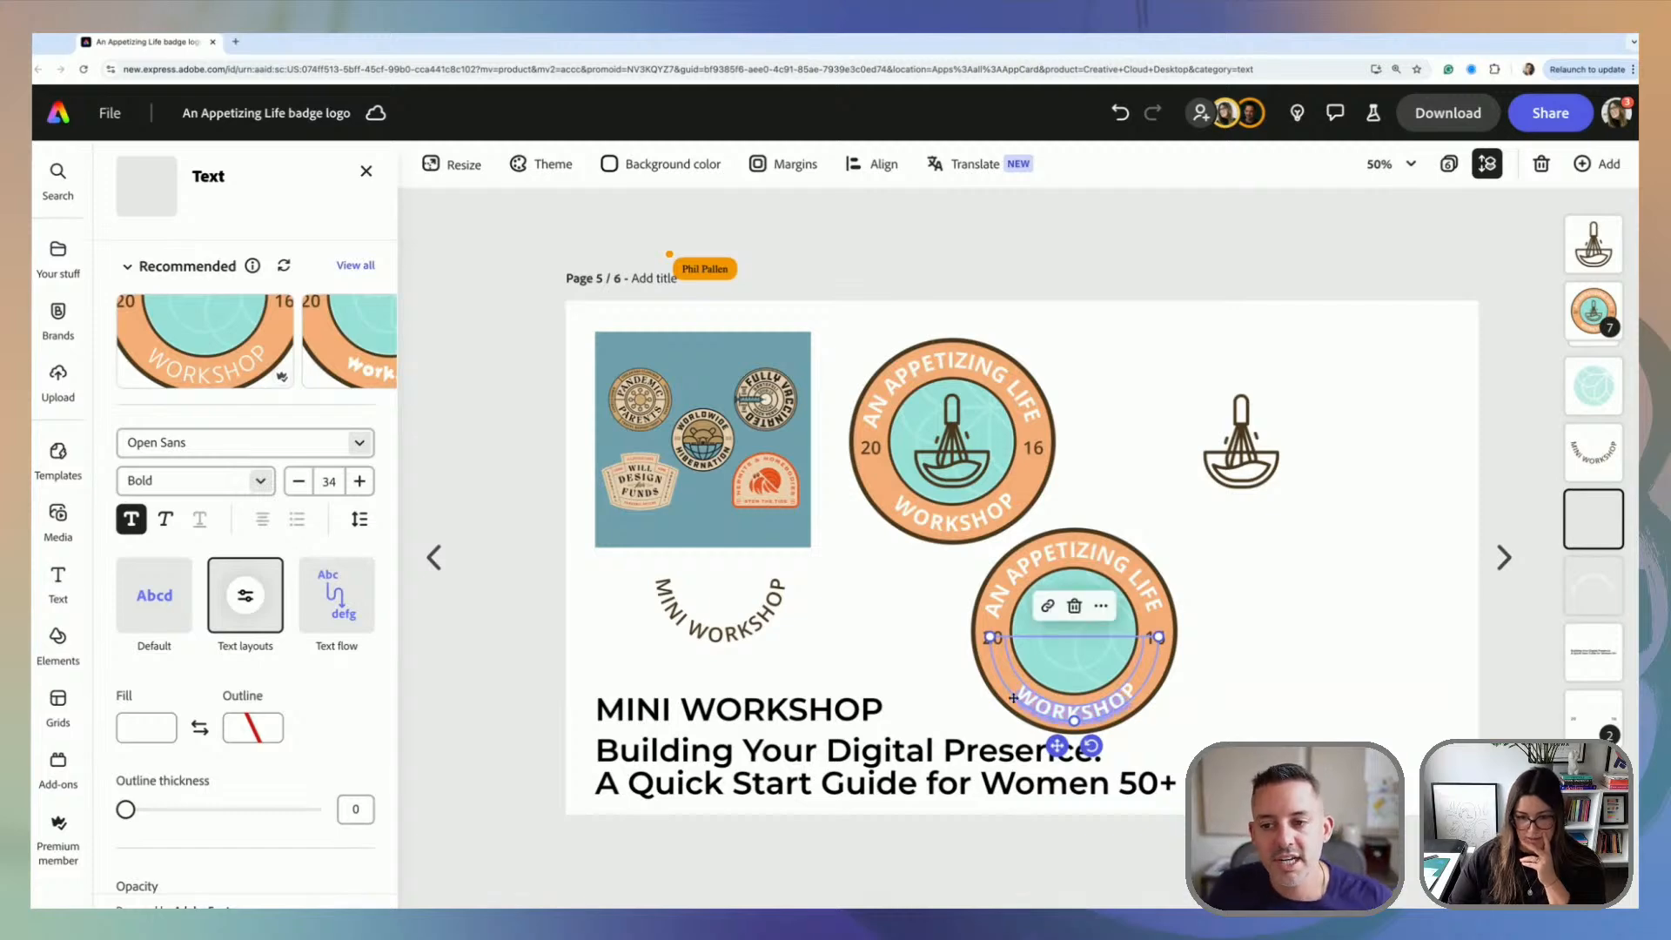
key("BackSpace")
key("BackSpace")
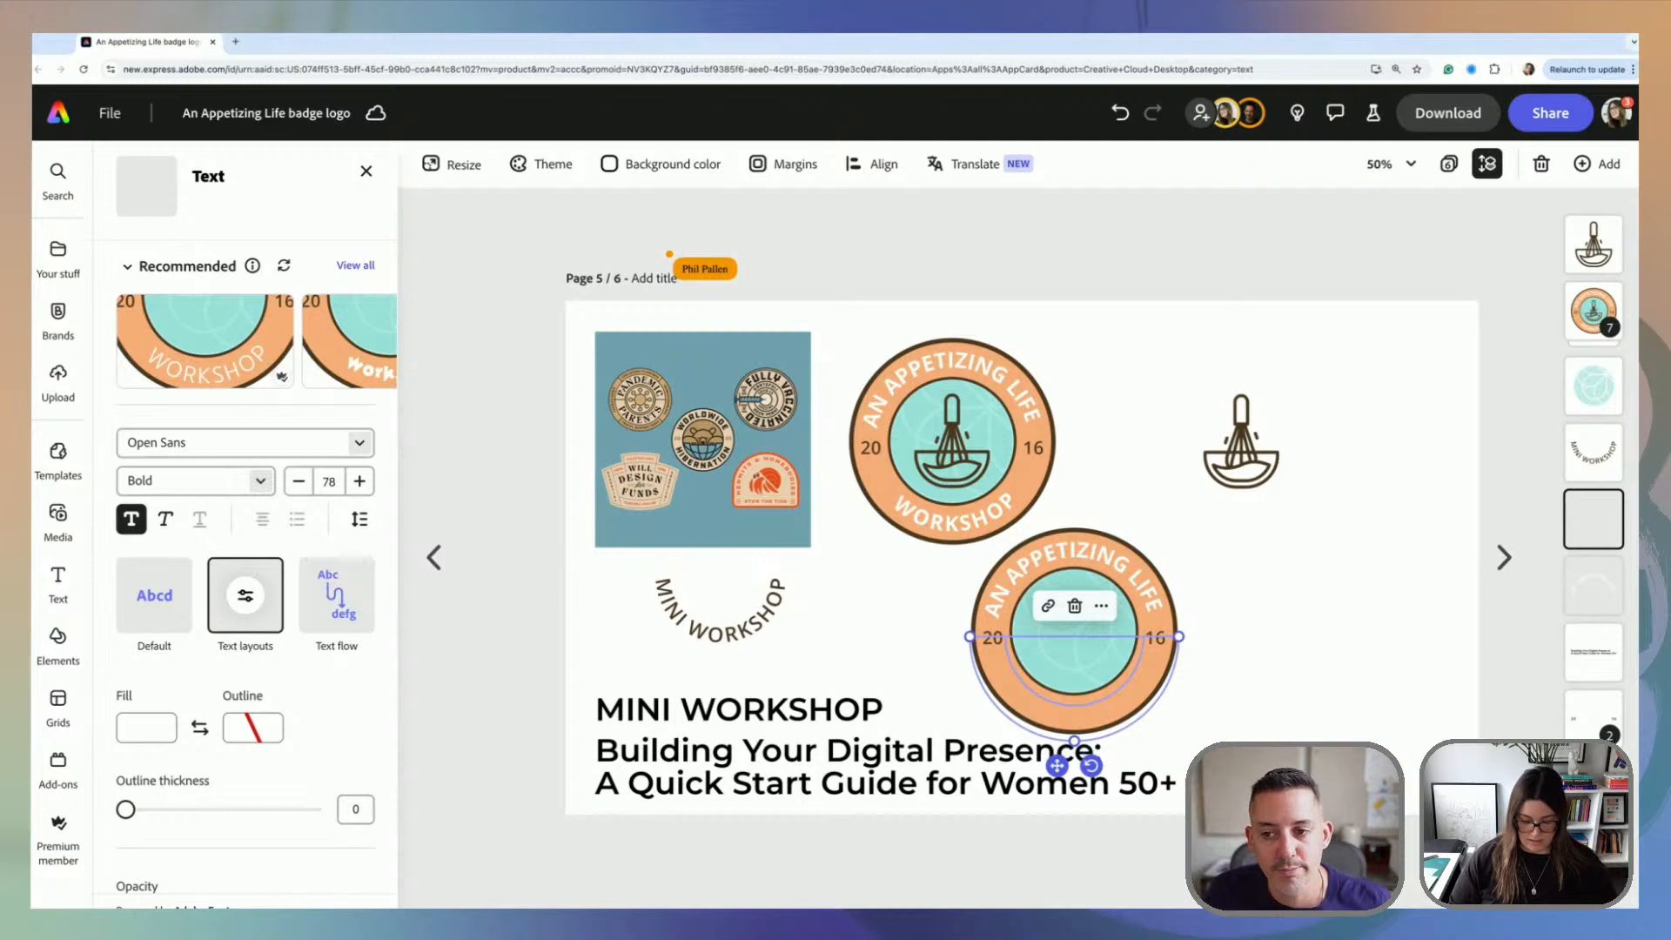
Step: Try BUSINESS as the lower curved text on the copied badge and erase it again
type("BUS")
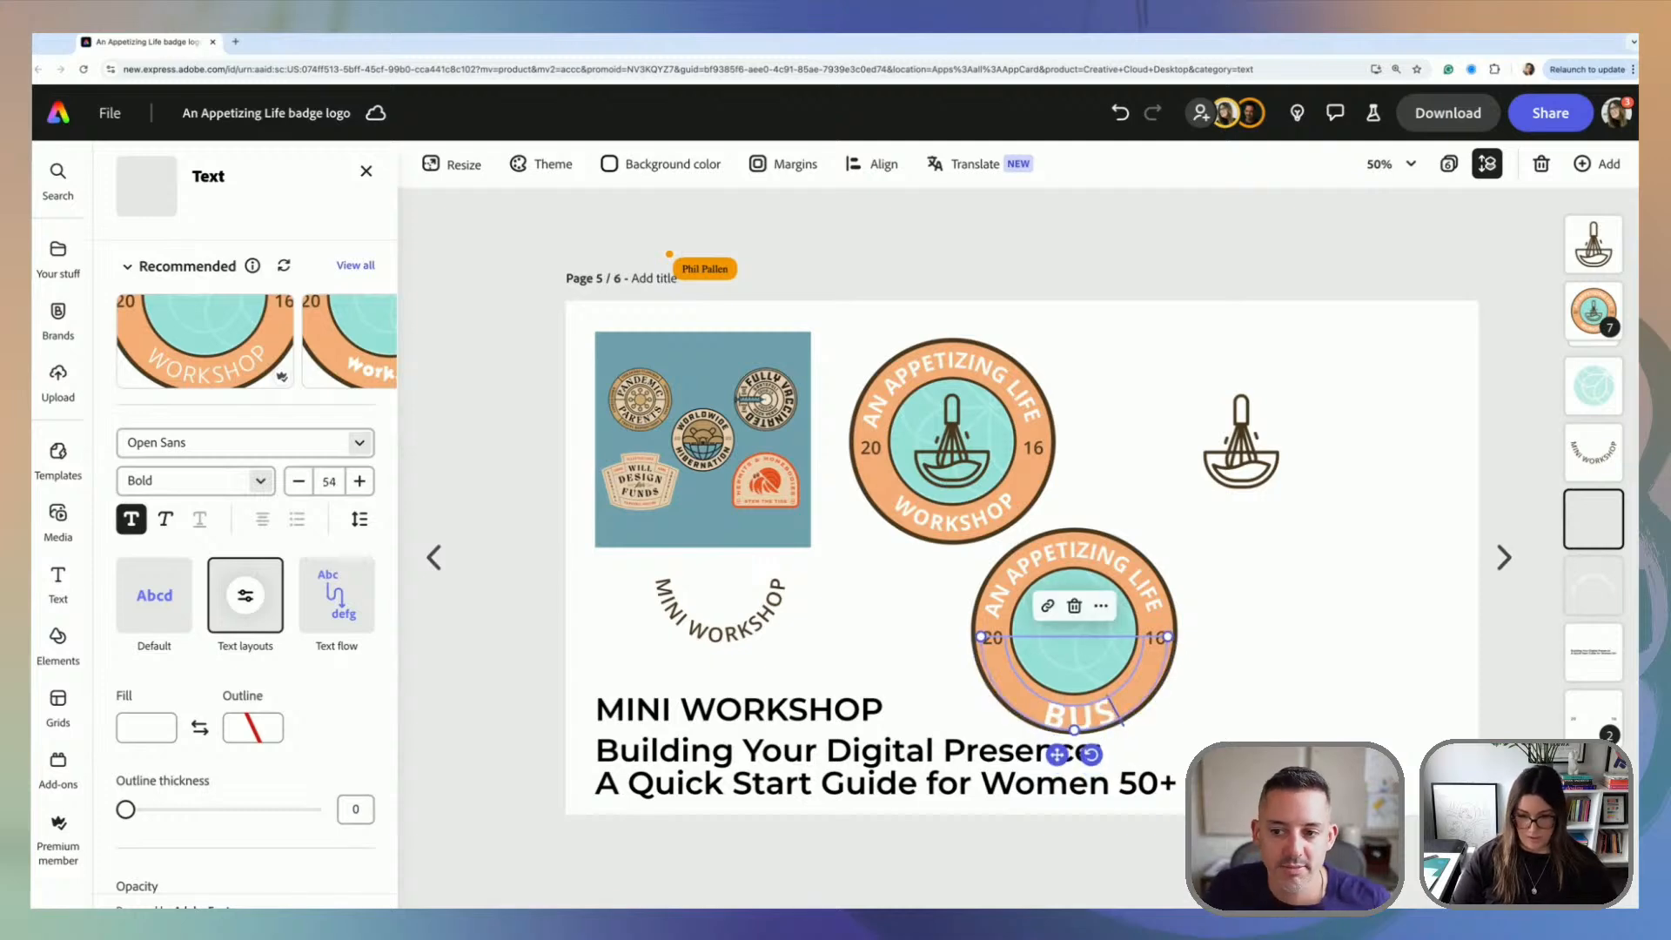
type("INESS")
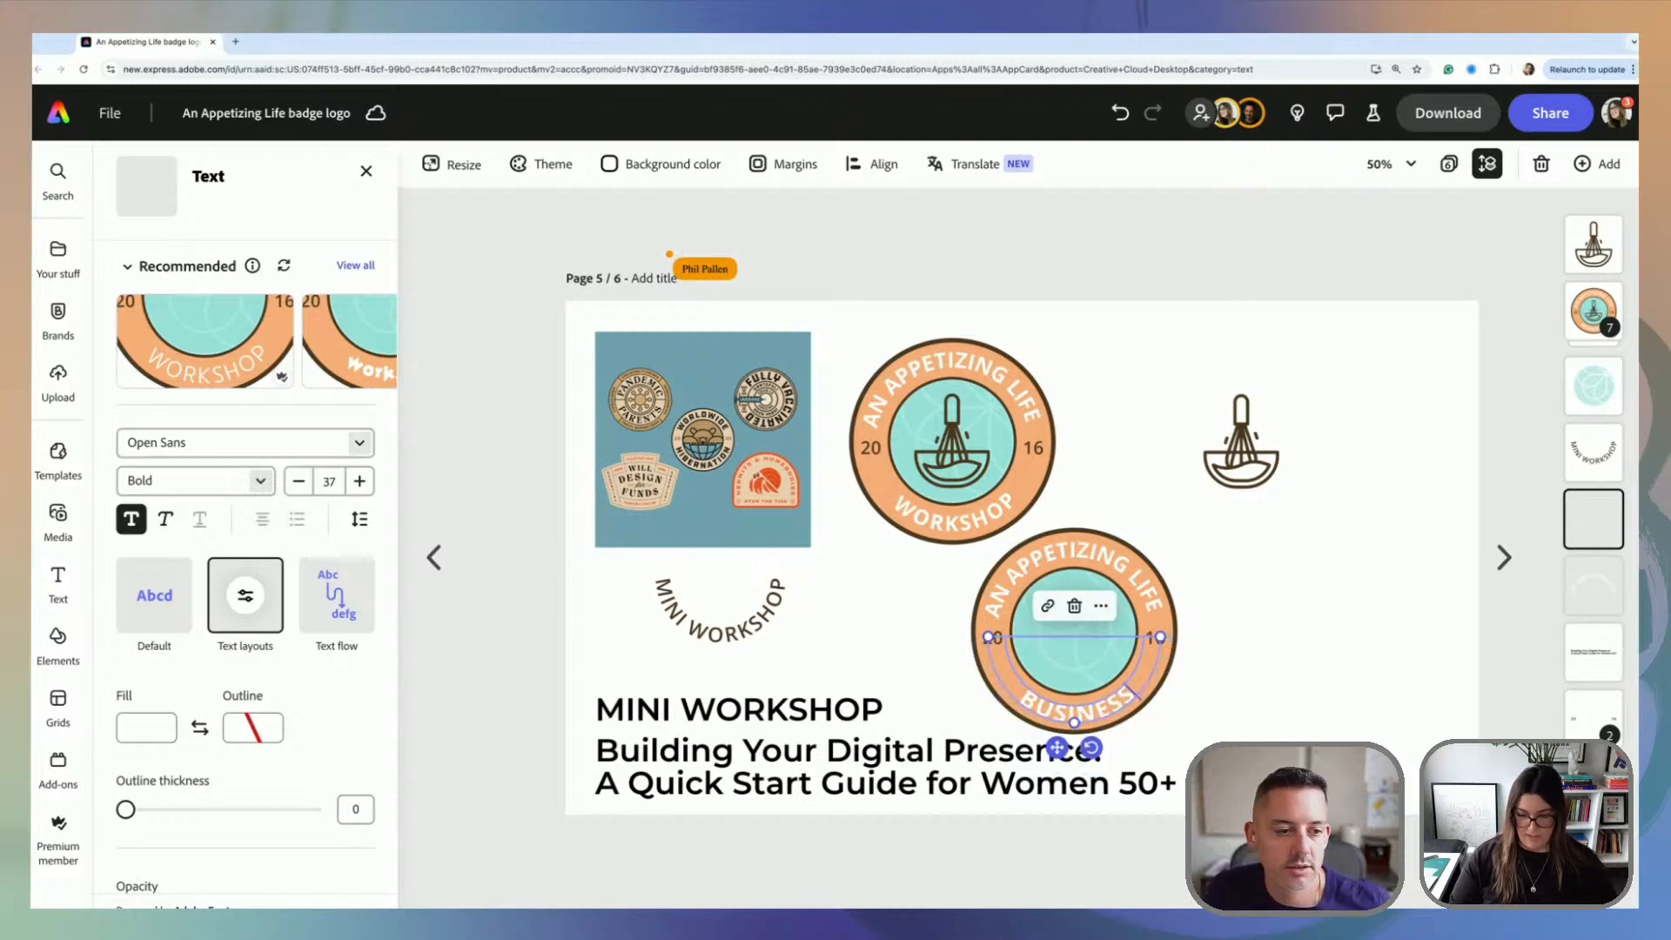
key("BackSpace")
key("BackSpace")
key("BackSpace")
key("BackSpace")
key("BackSpace")
key("BackSpace")
key("BackSpace")
key("BackSpace")
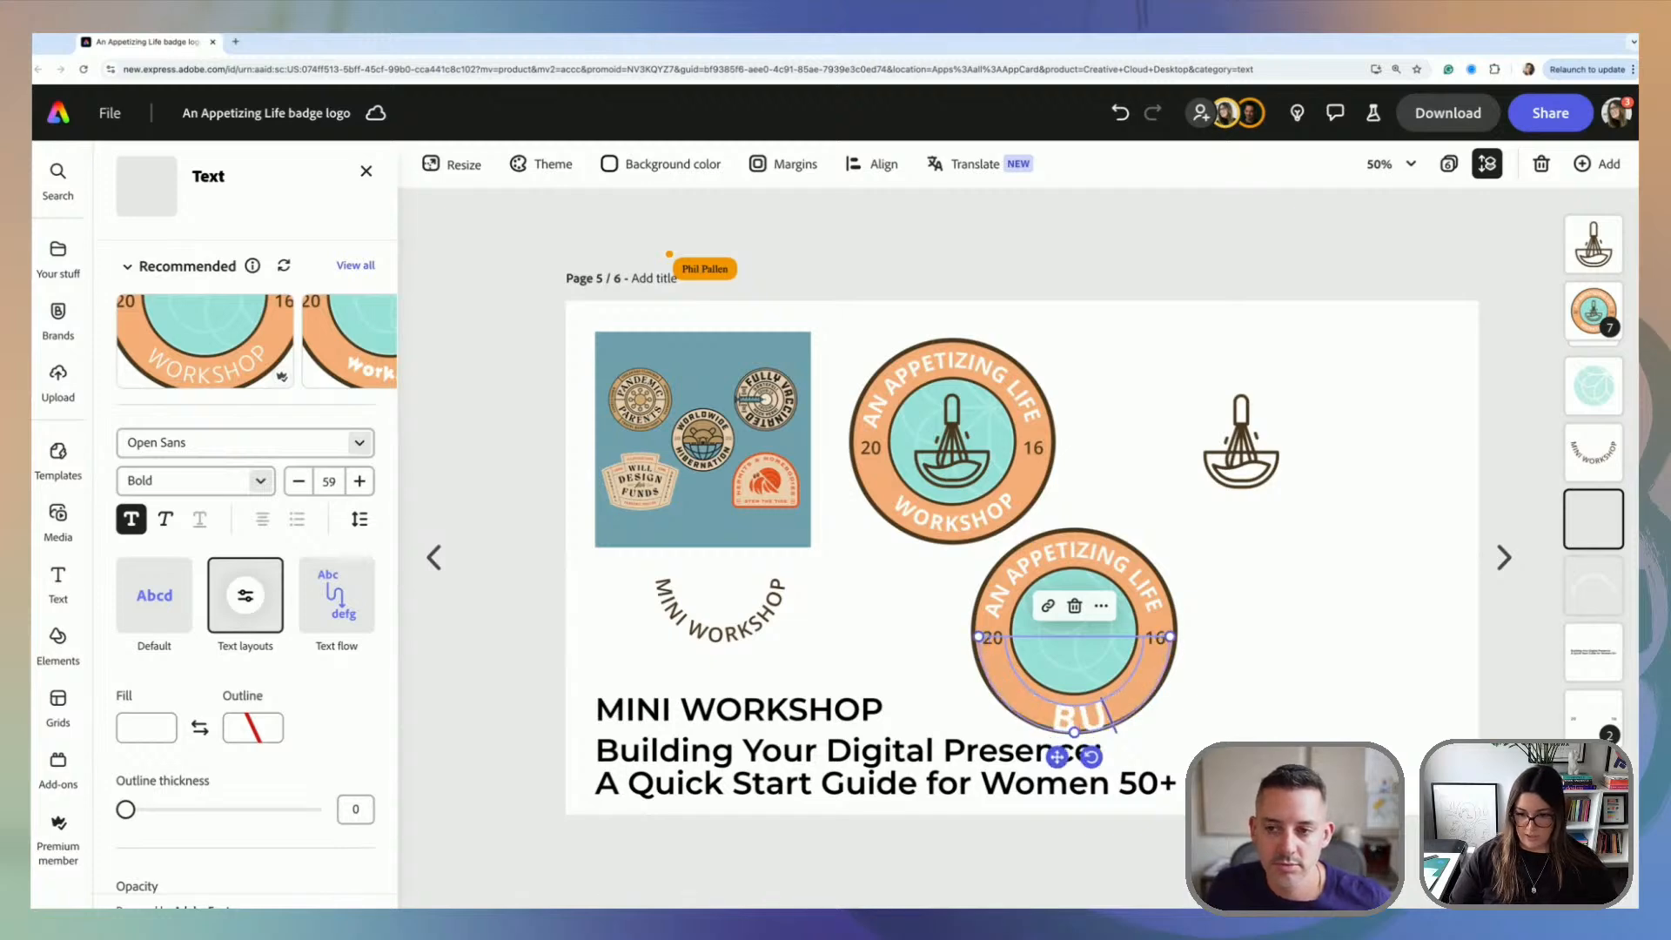
Step: Enter COOKING CLASS as the lower curved text on the copied badge, at font size 28
type("COOKING CLA")
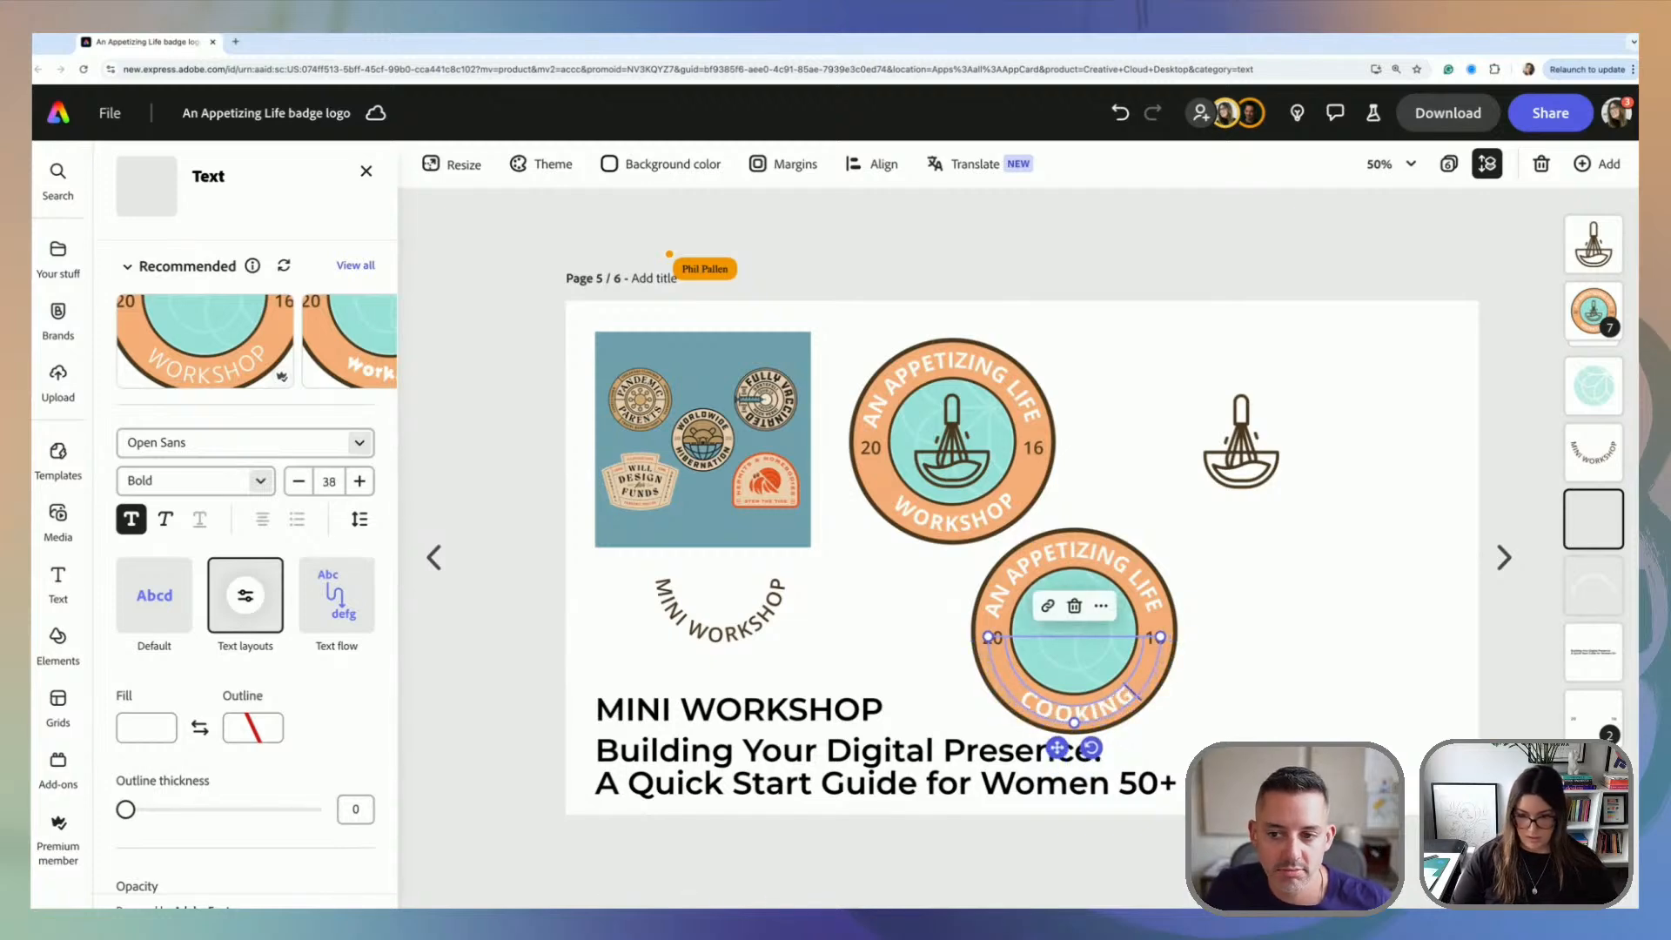
type("SS")
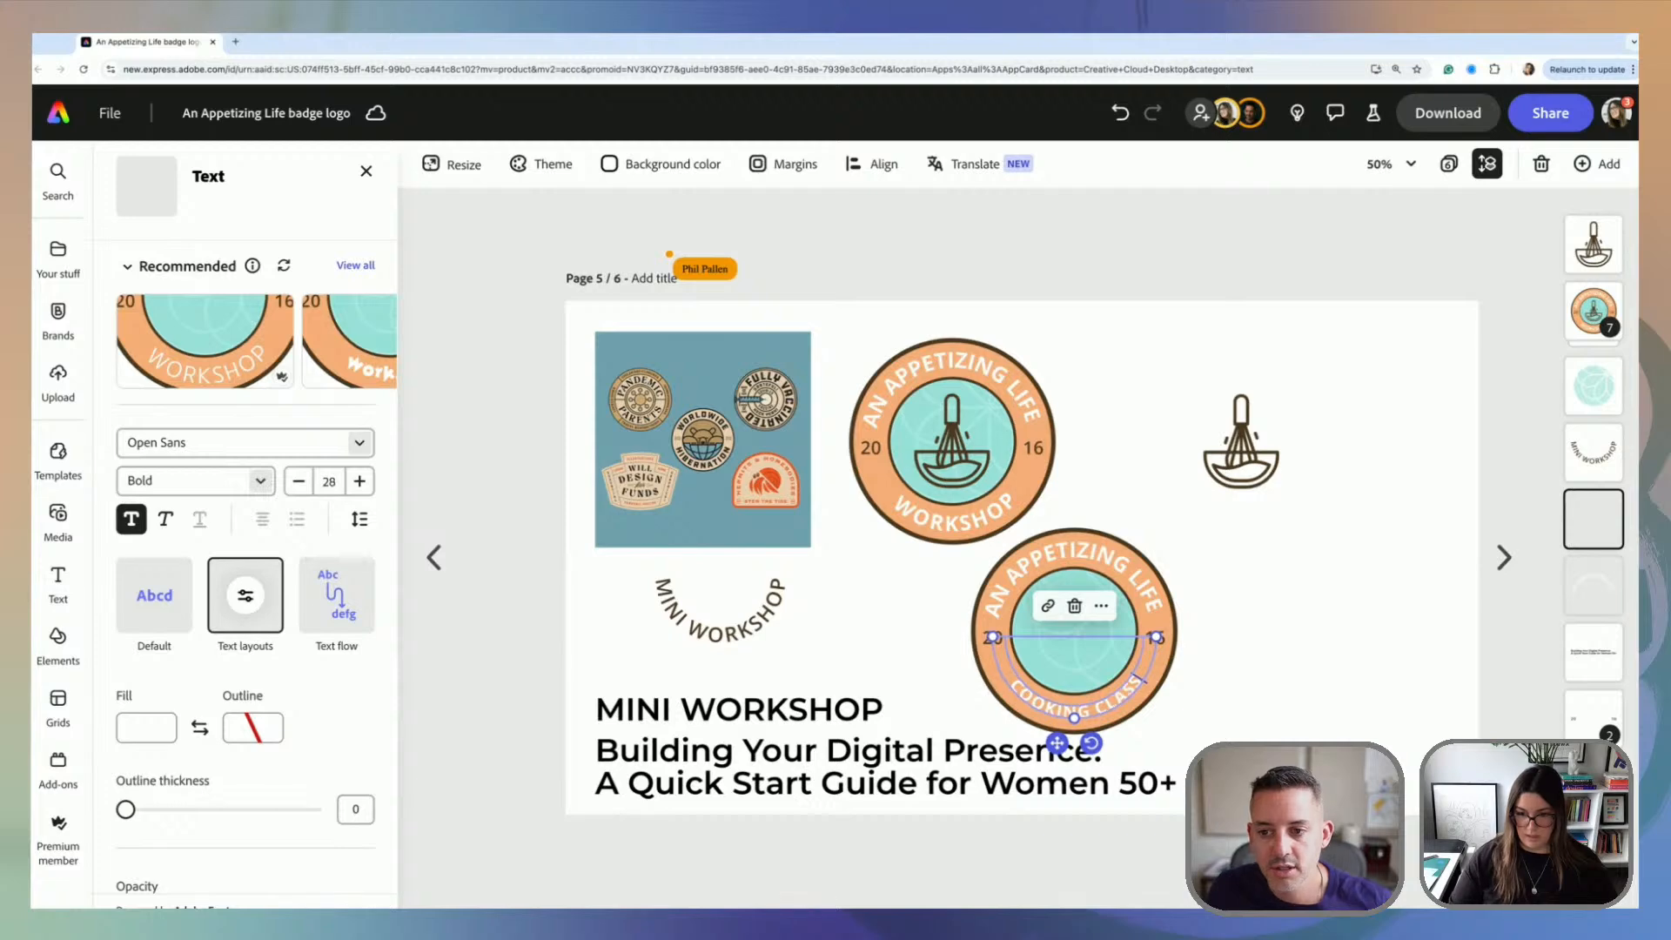
left_click(360, 480)
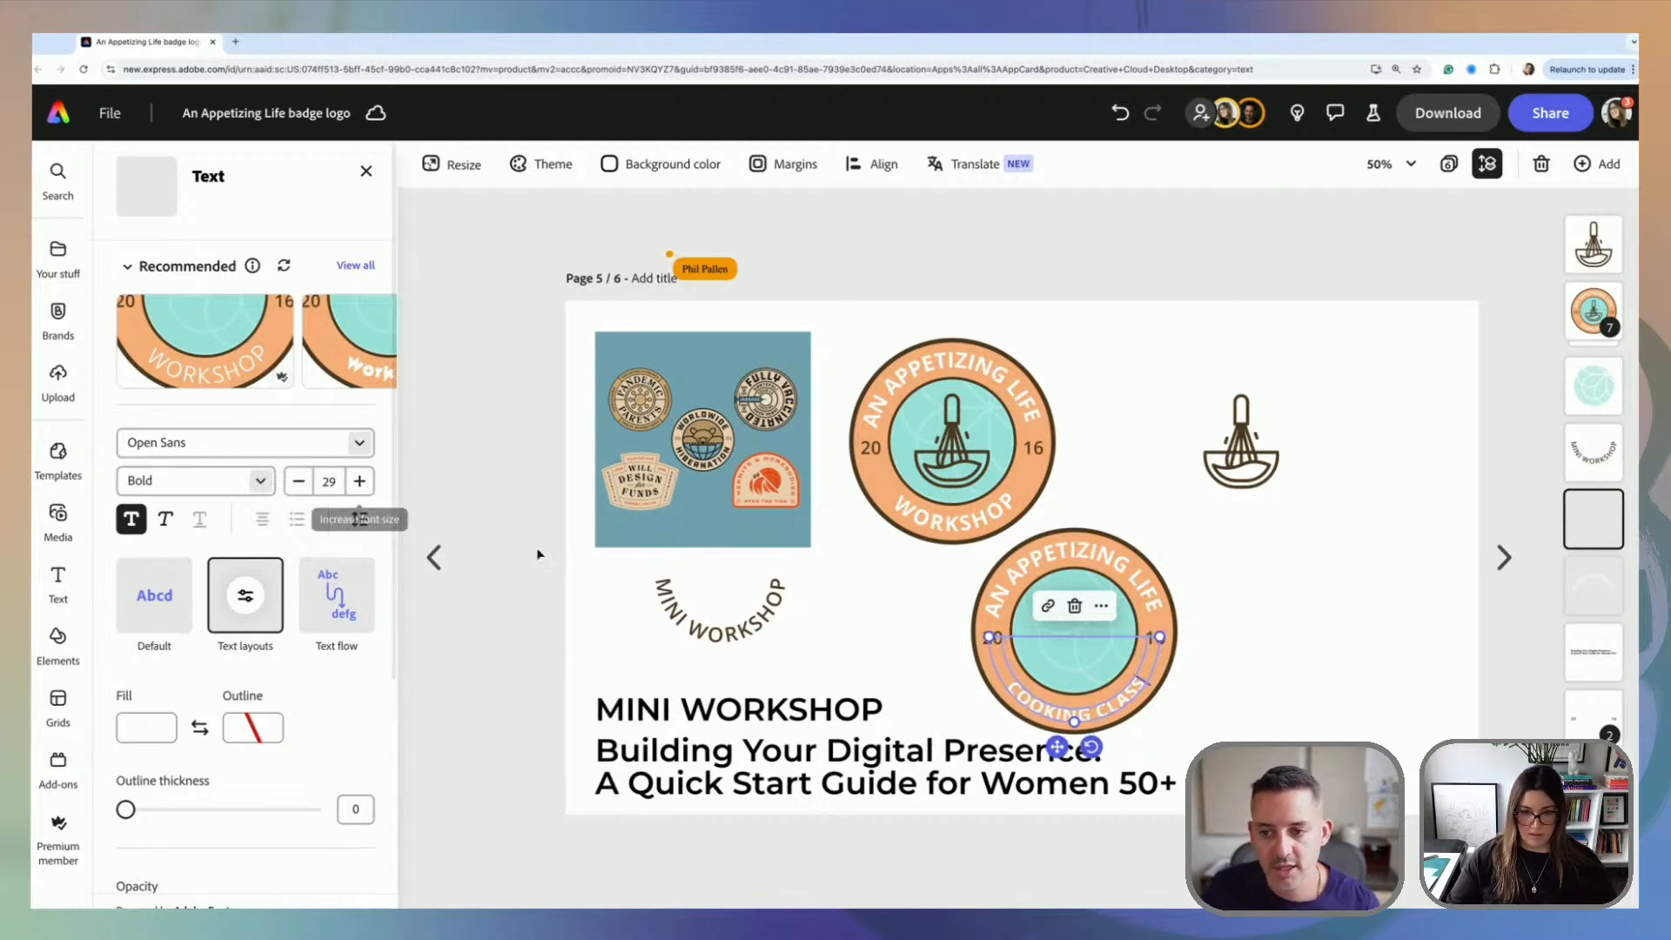
left_click(299, 483)
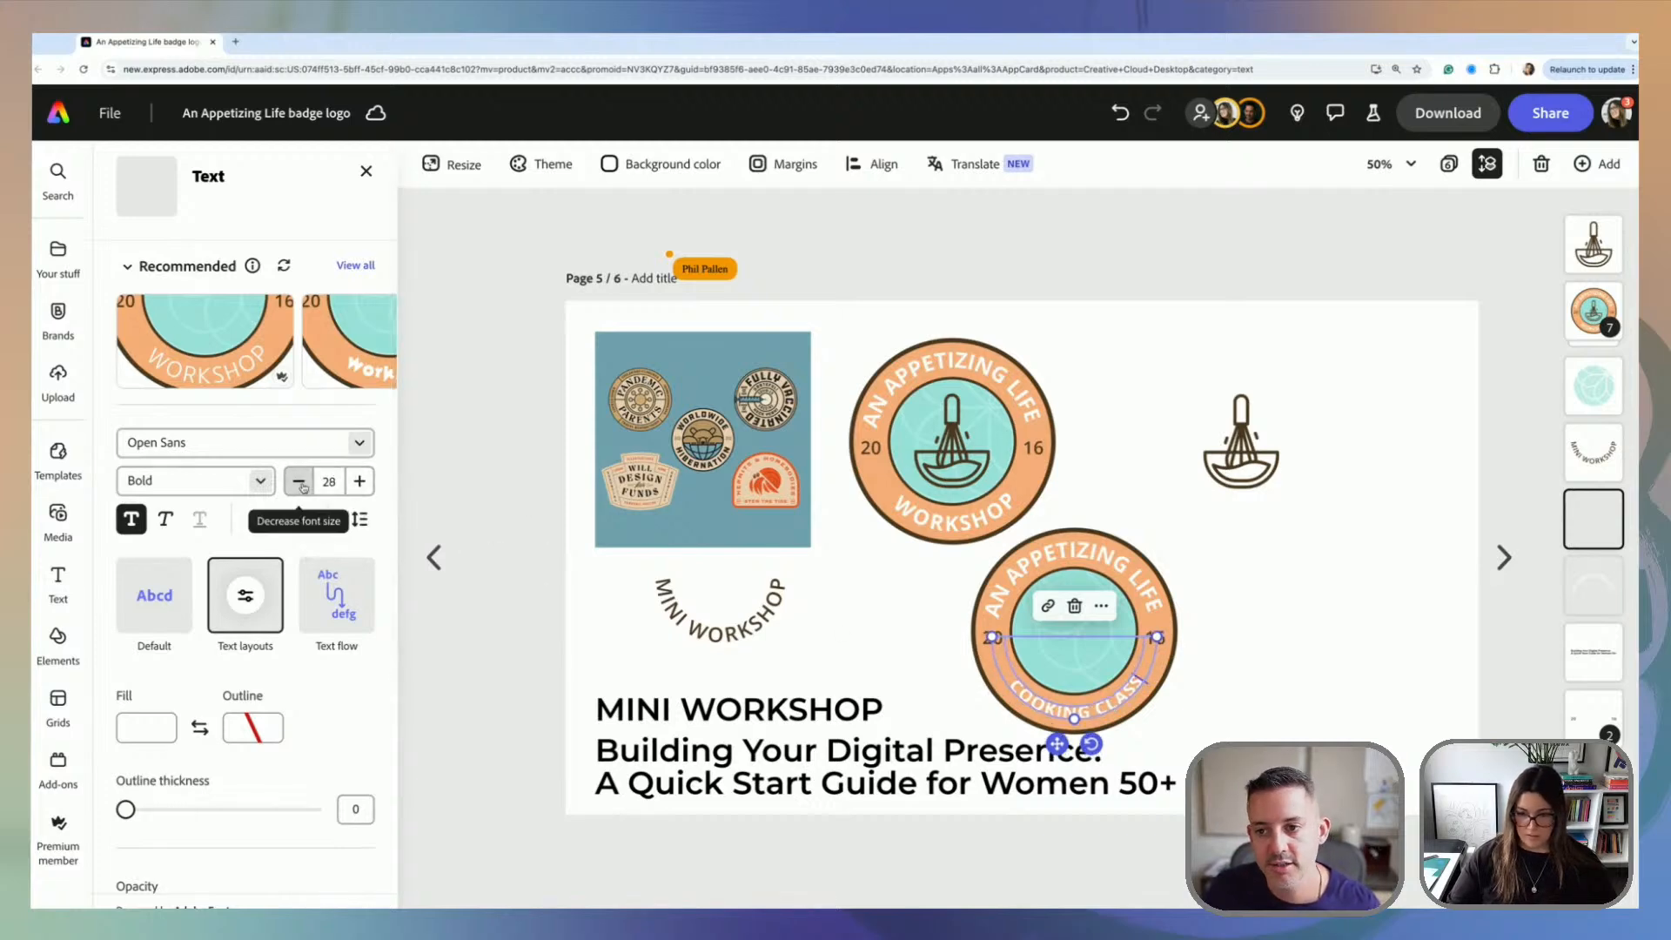
scroll(300, 486, "down", 1)
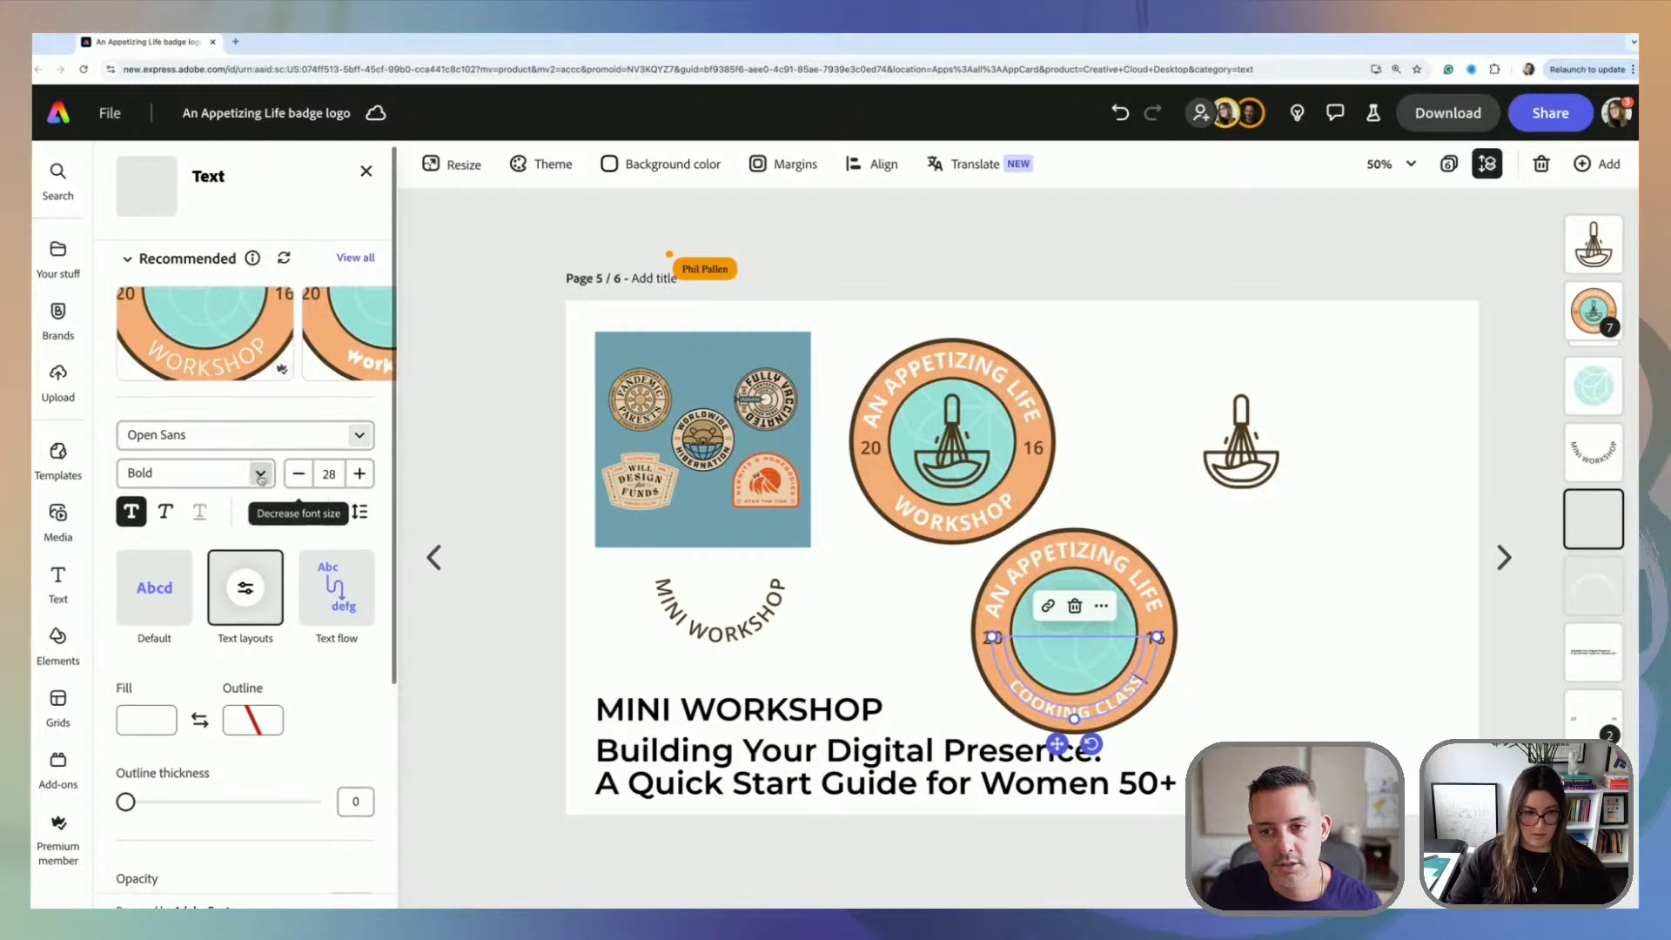
left_click(1219, 719)
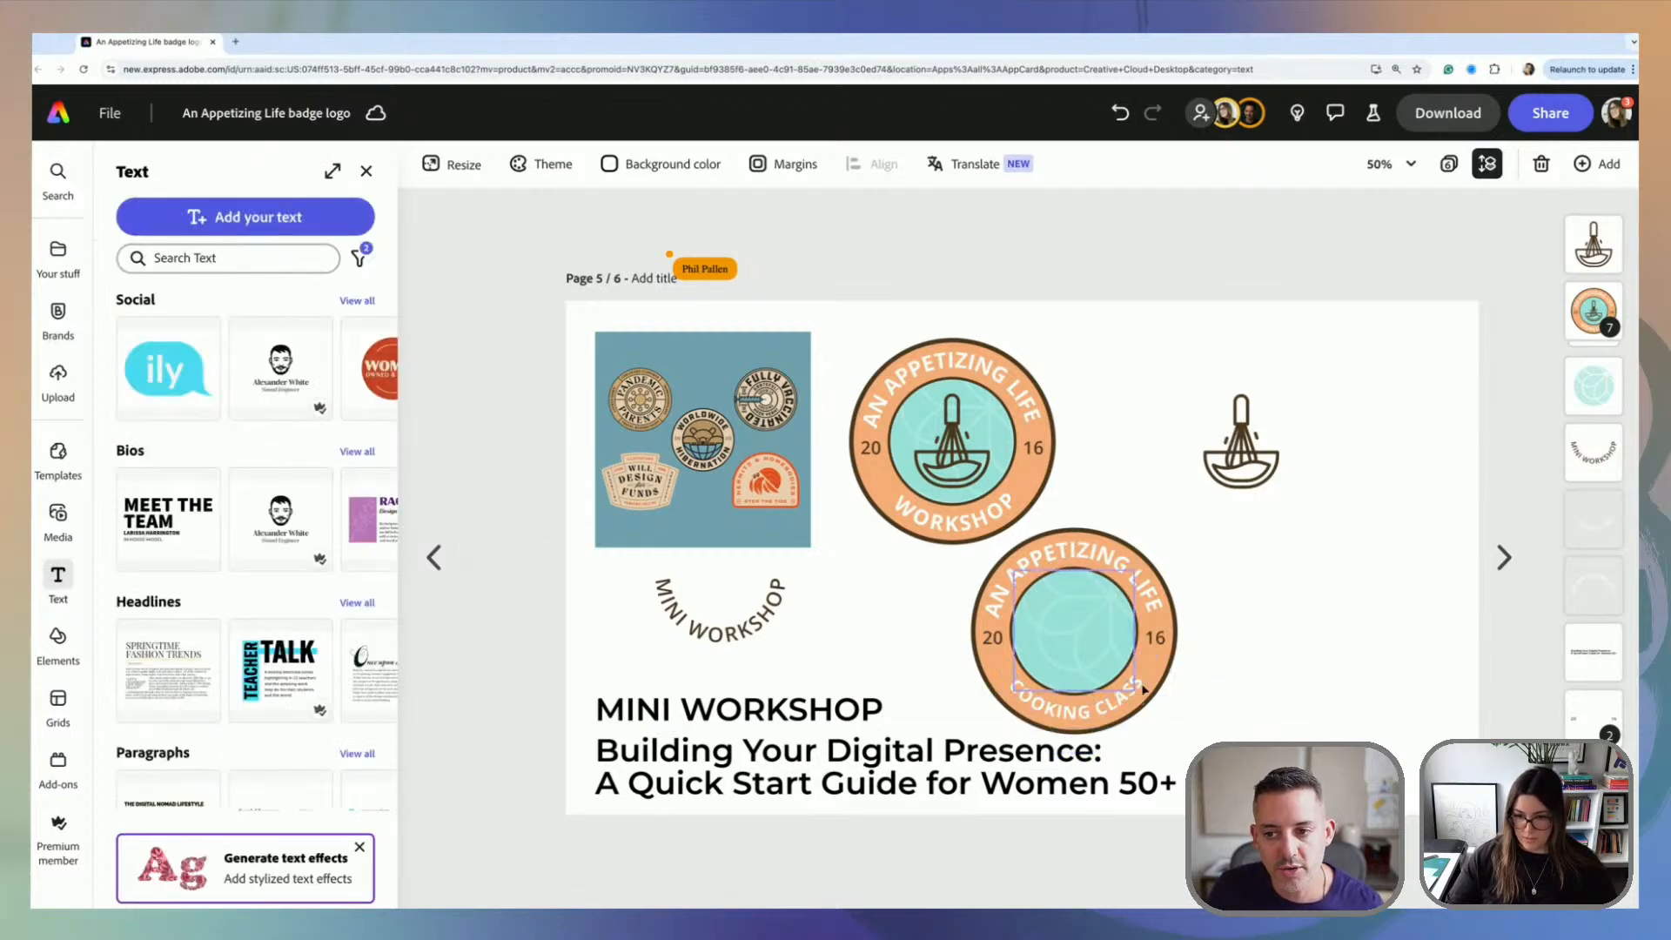
Step: Select the copied badge's orange outer ellipse and open the brand library
left_click(1142, 688)
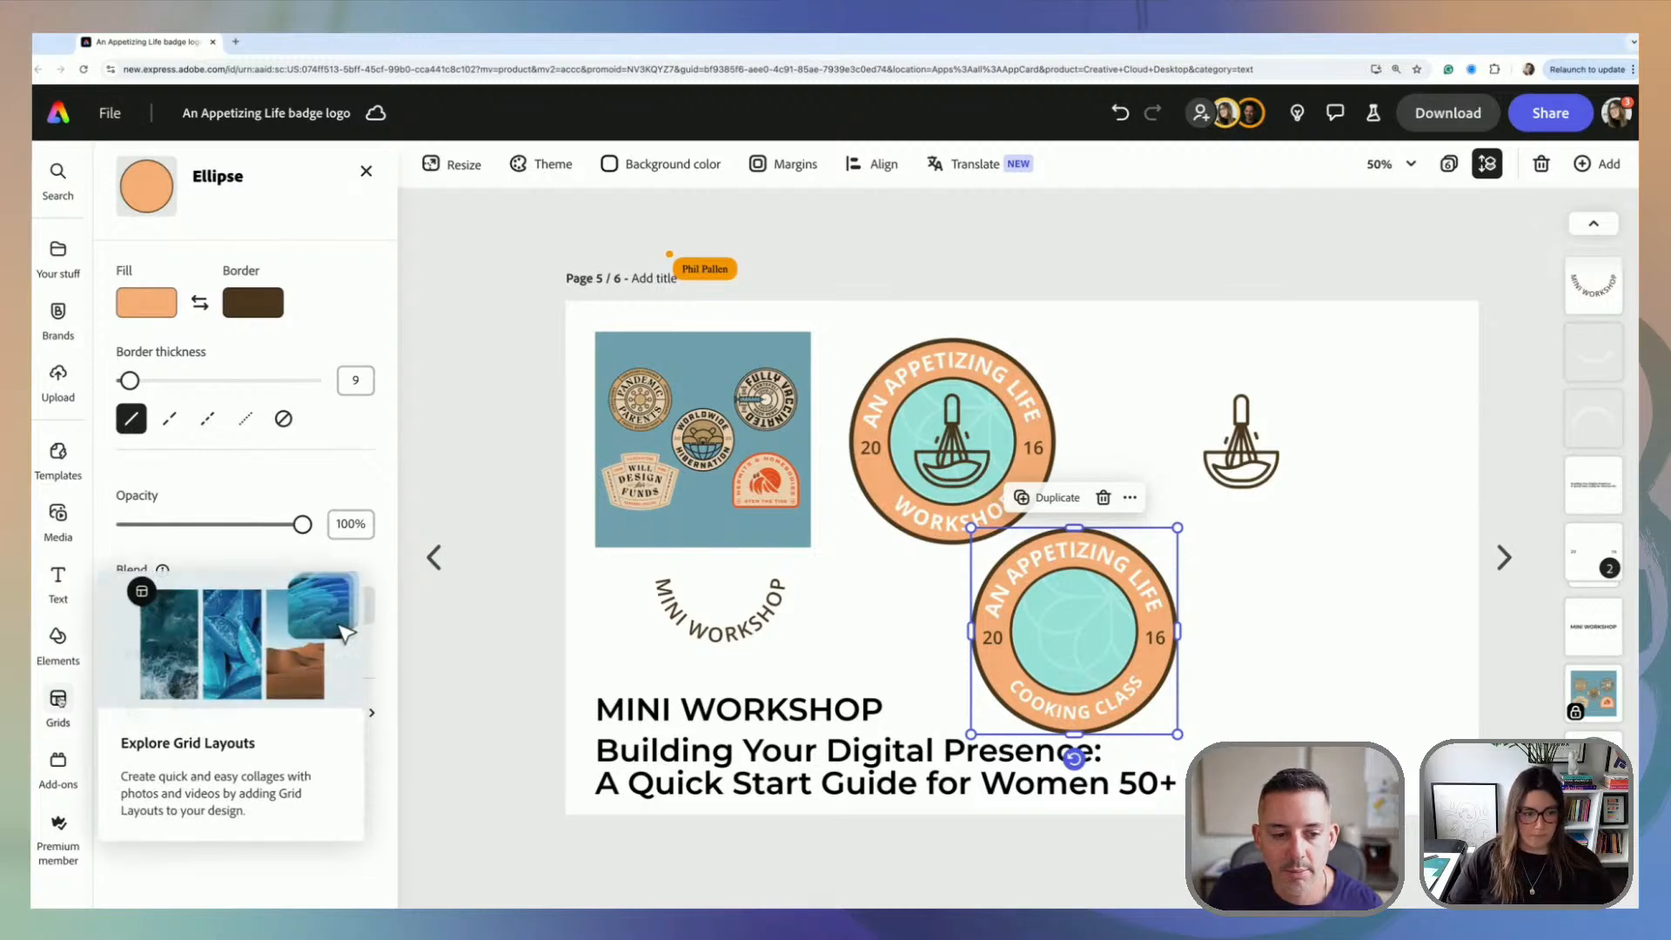
left_click(58, 313)
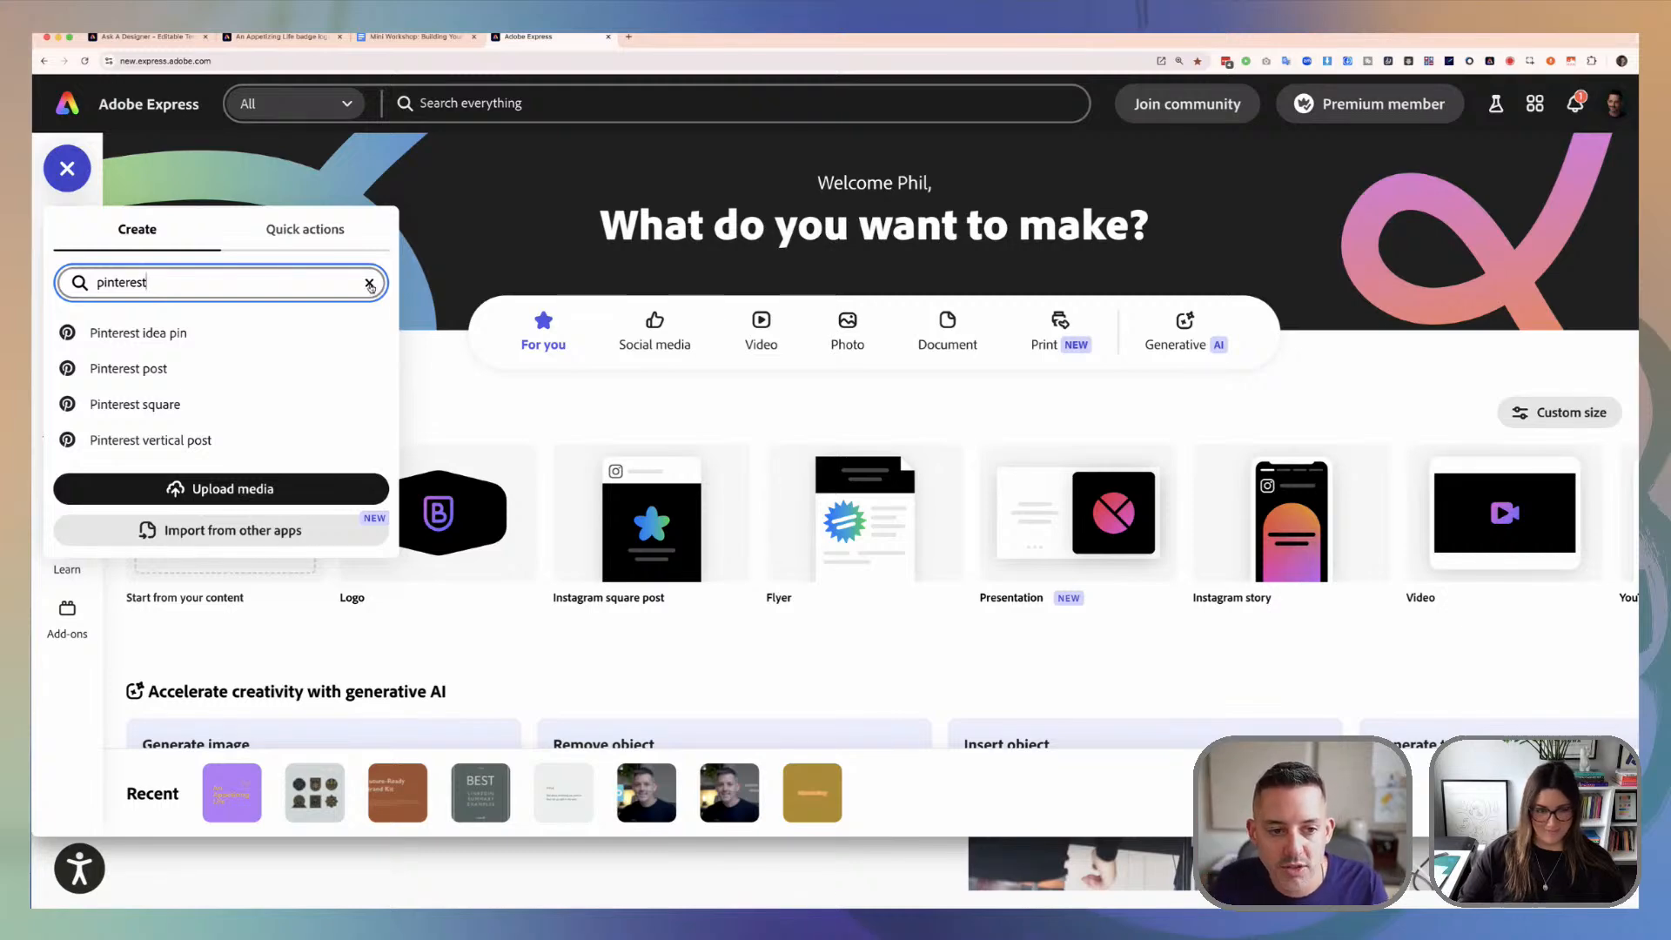
Step: Search the new-project formats for pinterest to check the available Pinterest sizes
left_click(370, 284)
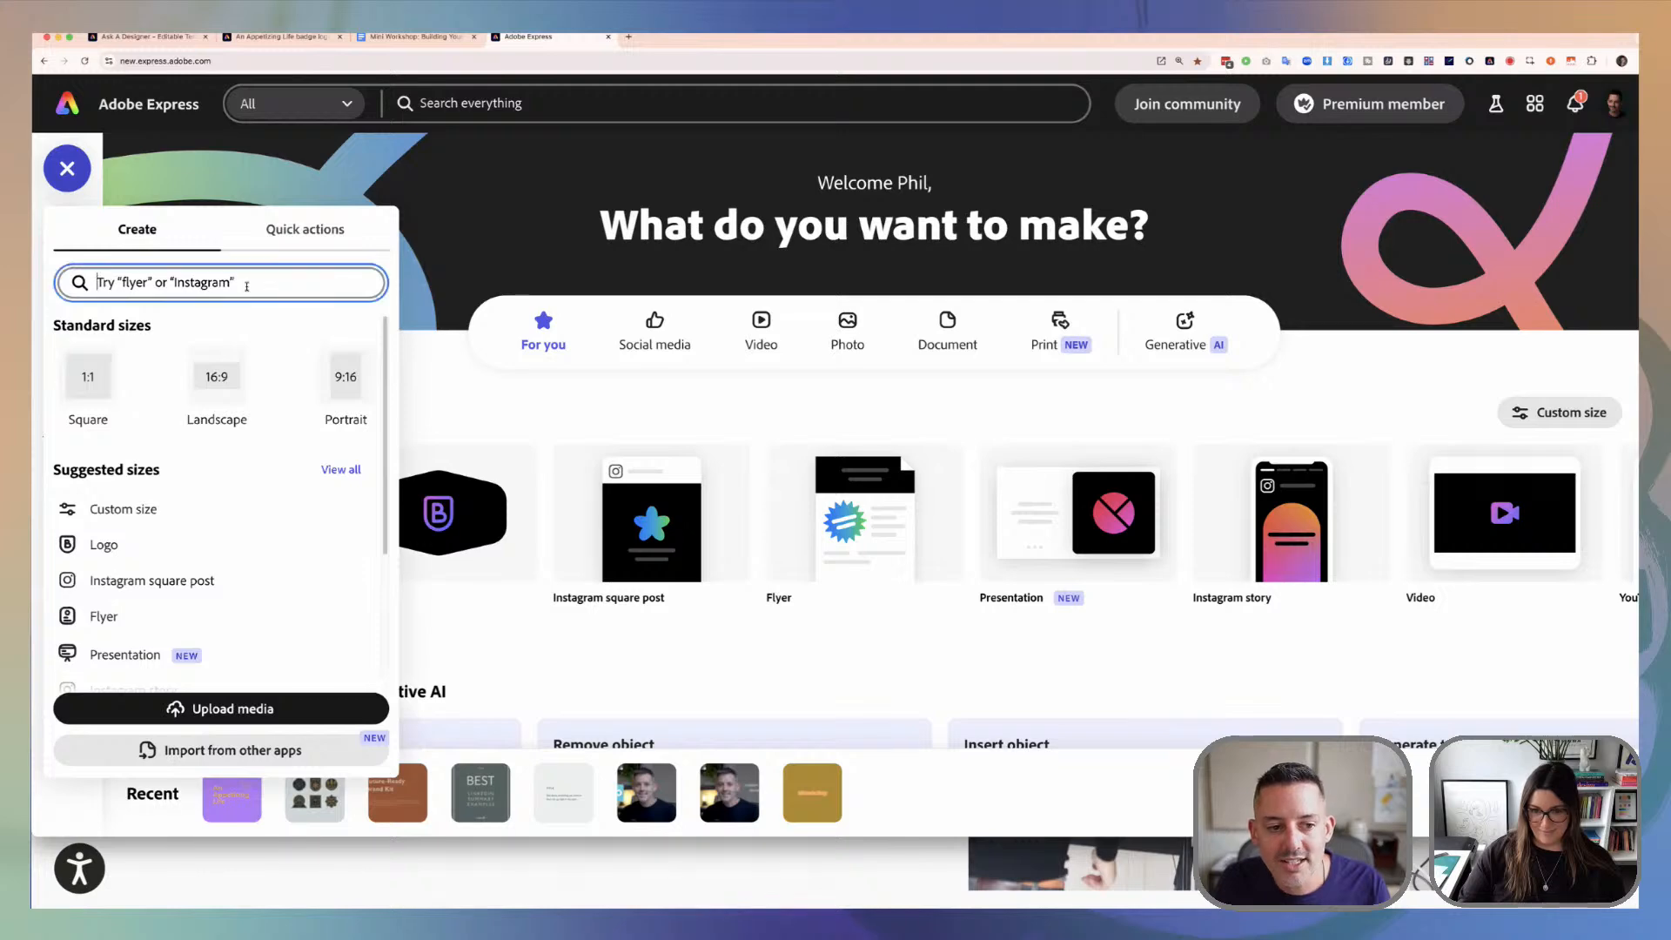
type("pinterest")
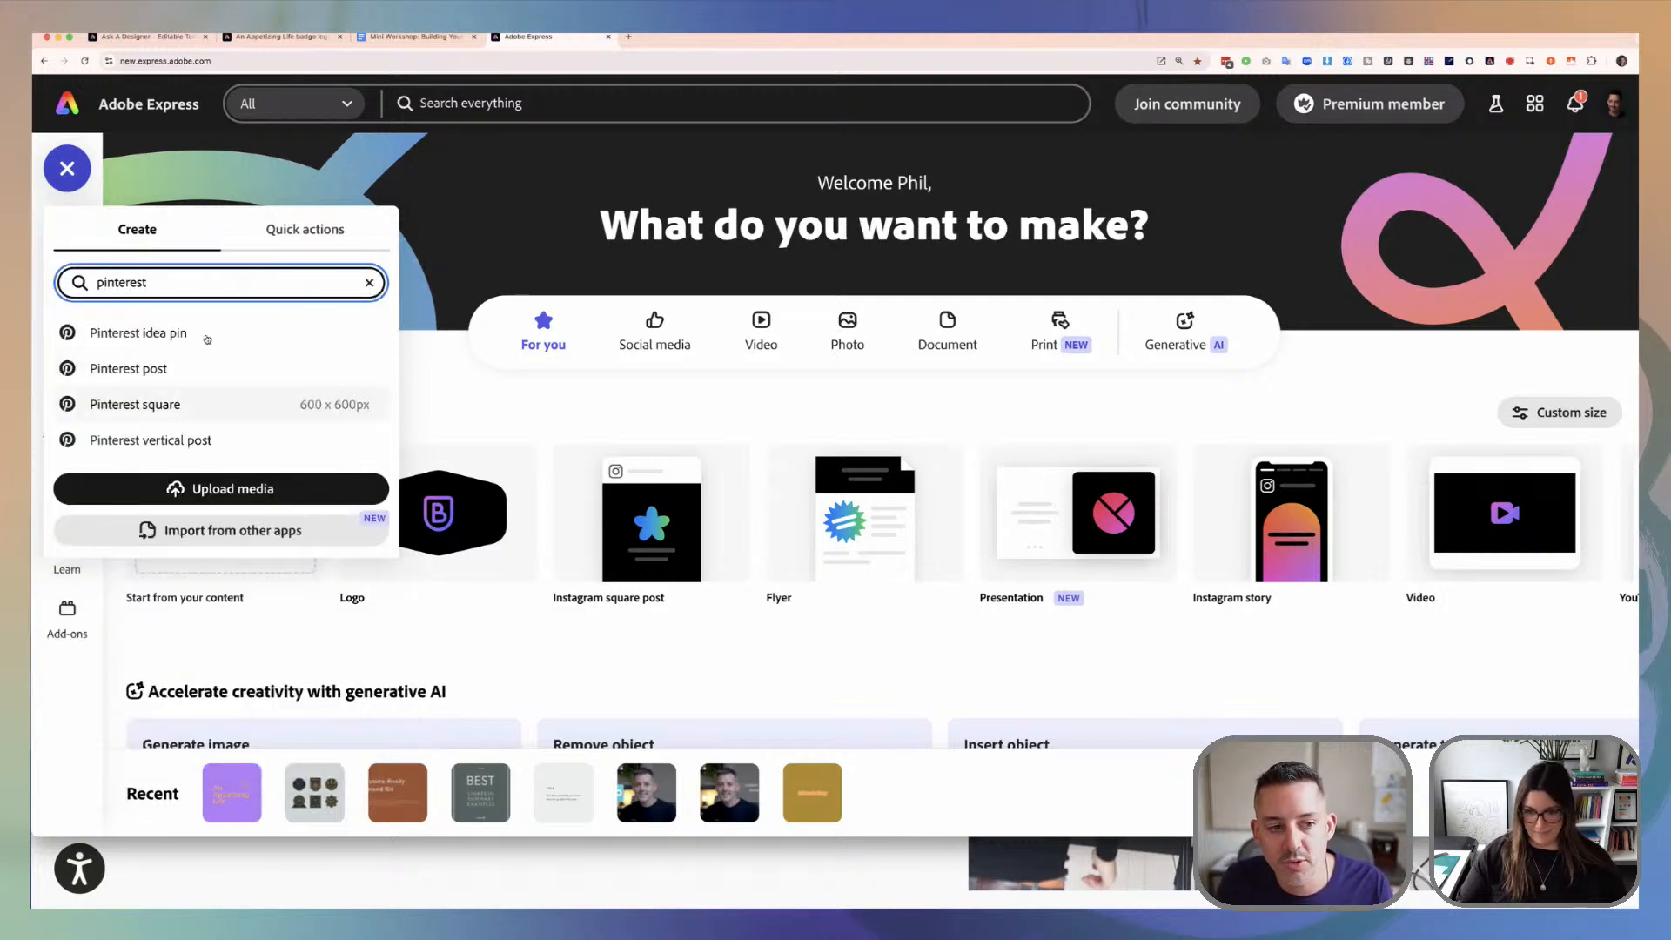
double_click(176, 279)
left_click(176, 279)
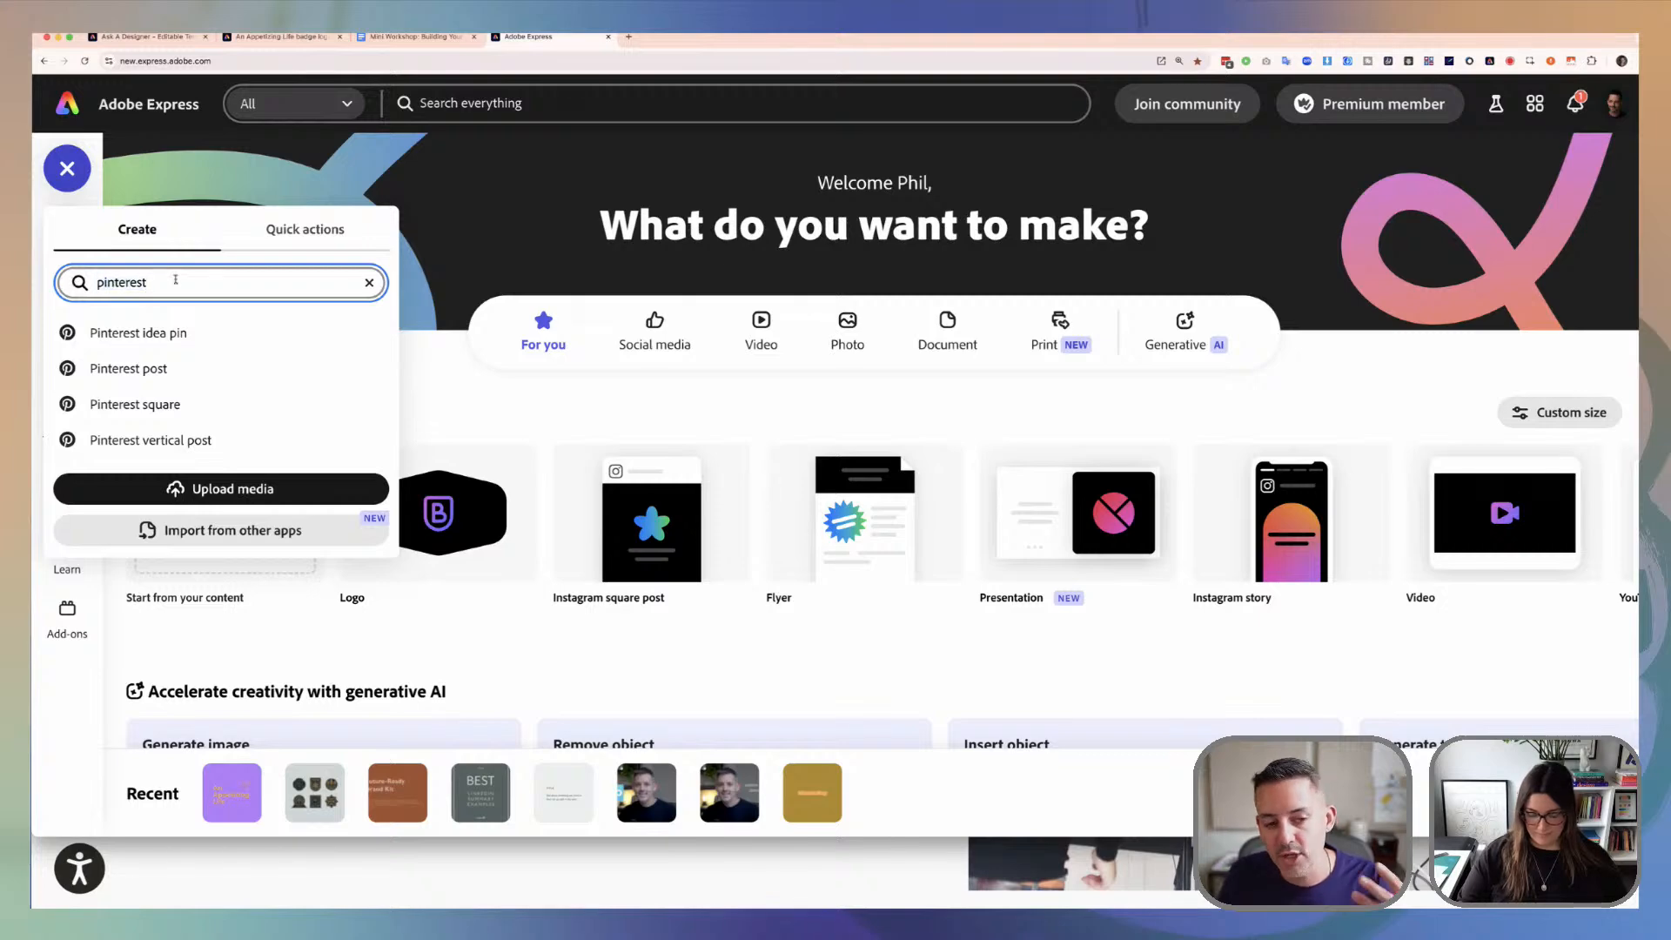
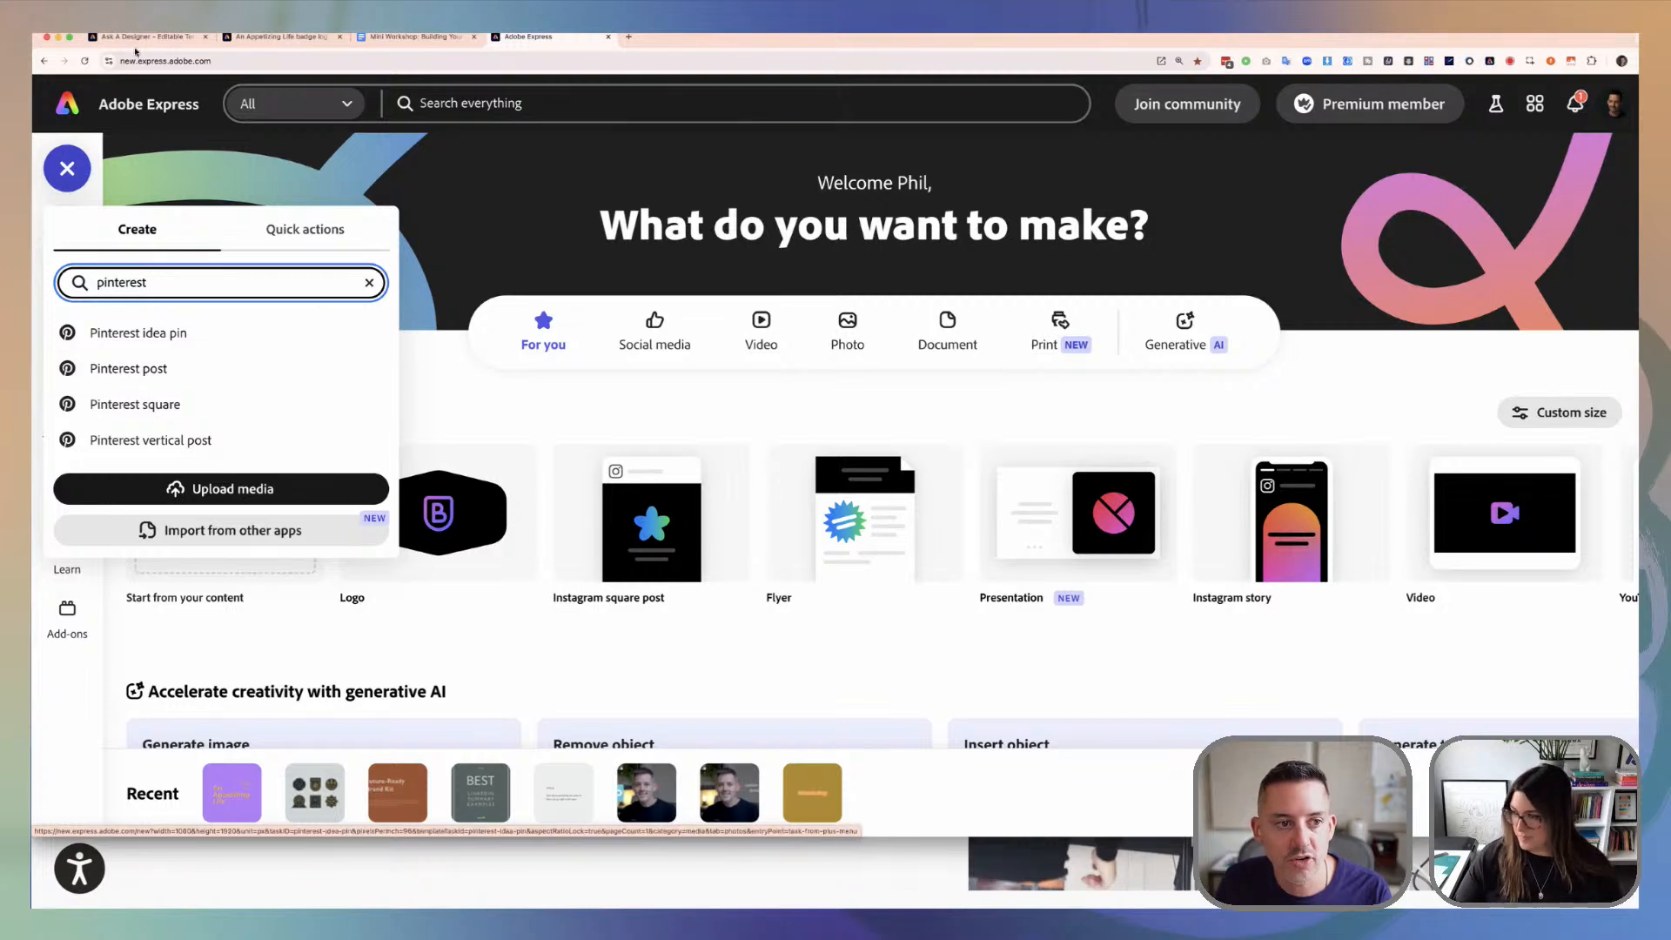
Step: Return to the badge logo document and add a new custom-size page of 1000 x 1500 px
key("ctrl+Tab")
key("ctrl+Tab")
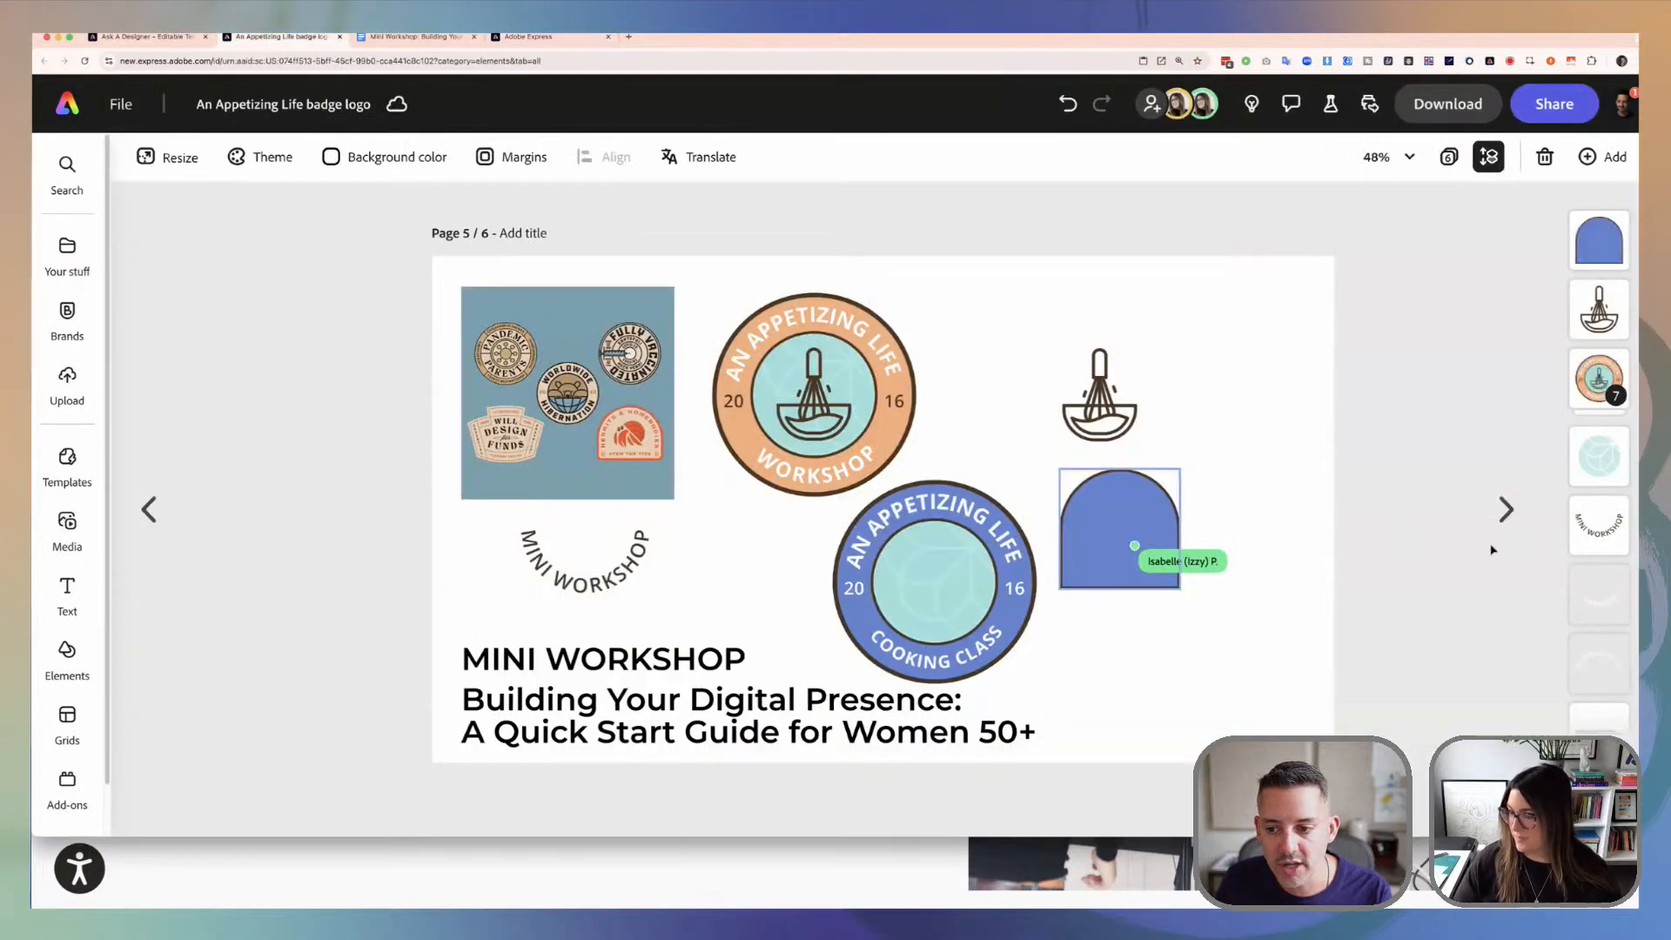
left_click(1603, 157)
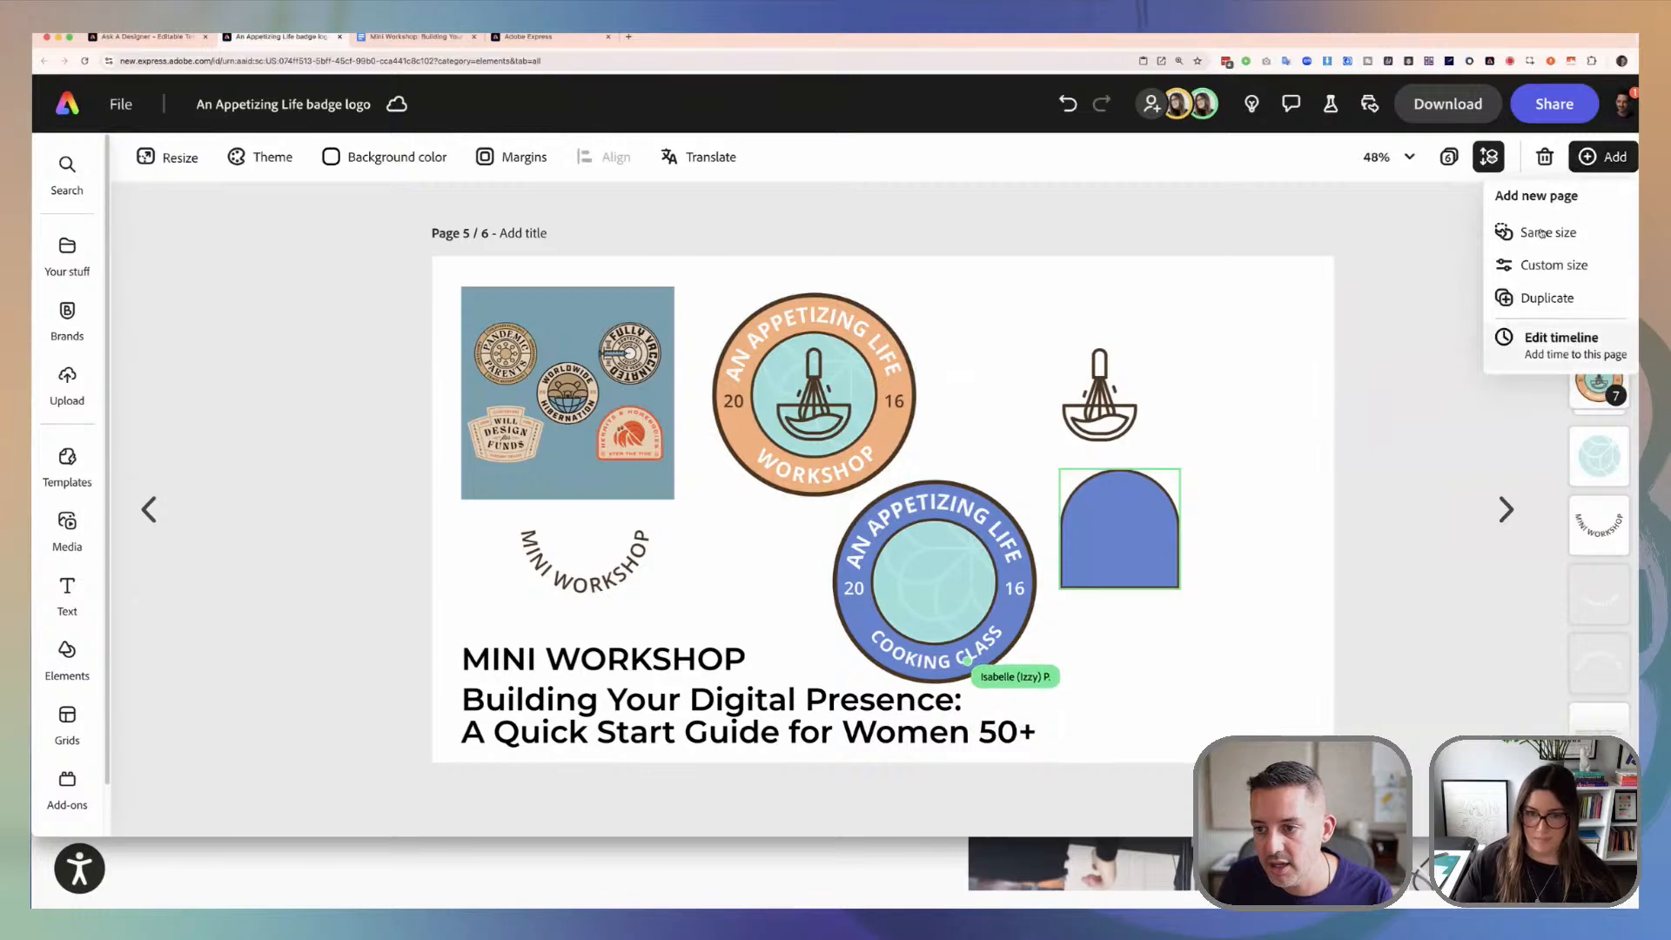
left_click(1549, 265)
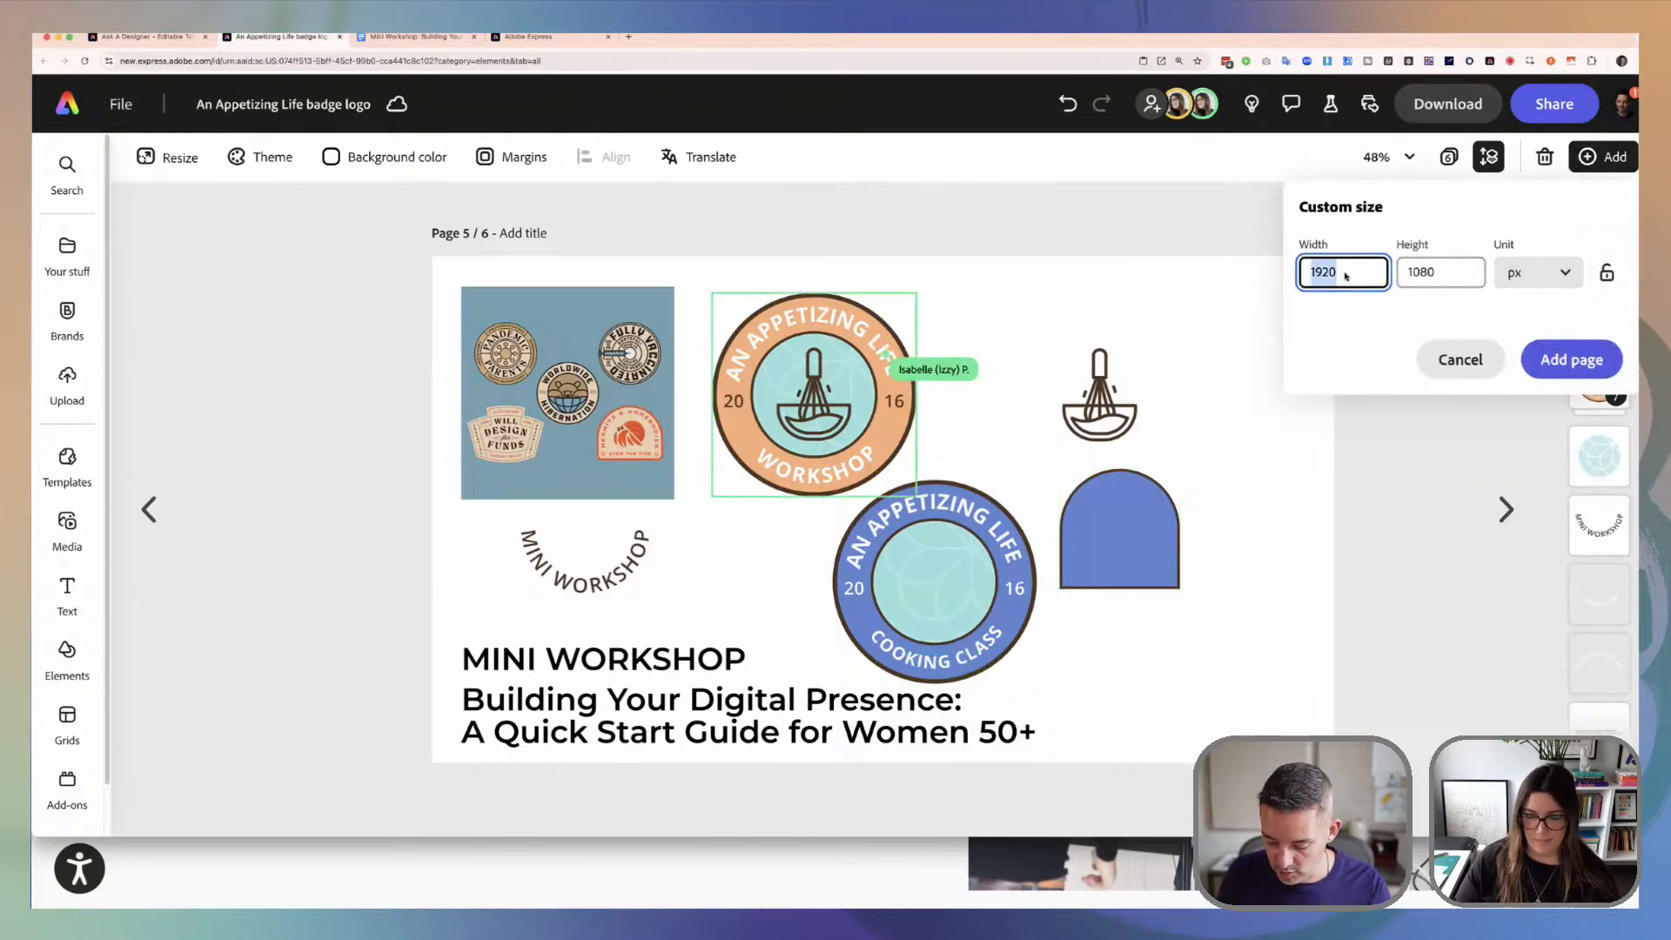
type("1000")
key("Tab")
type("15000")
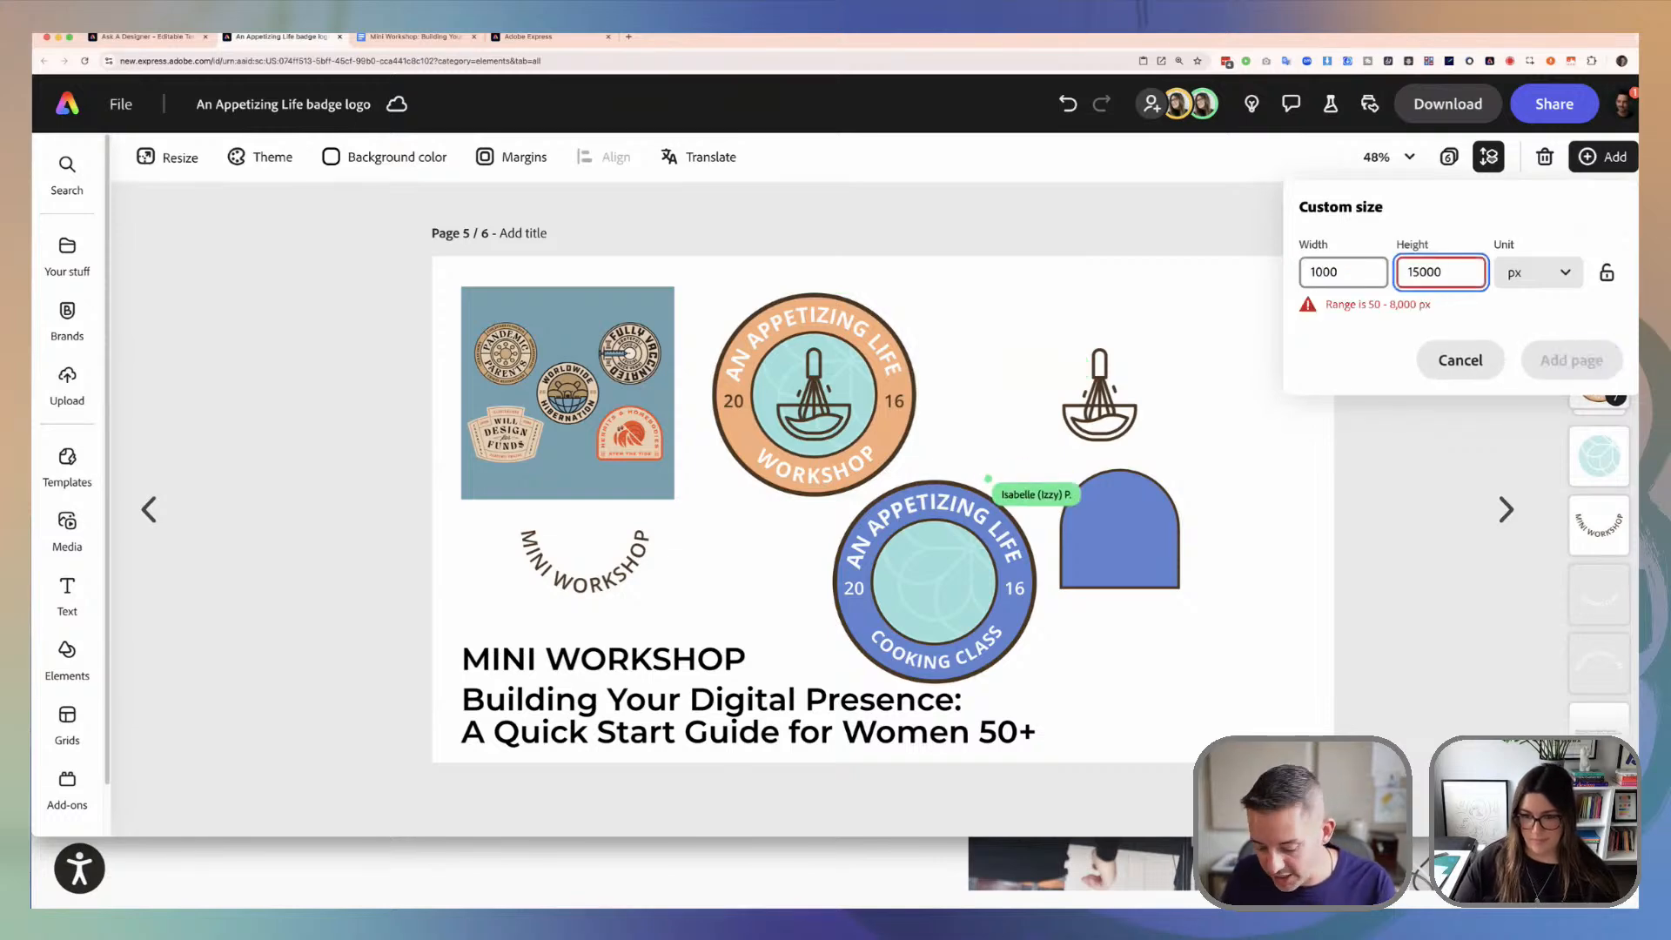
key("BackSpace")
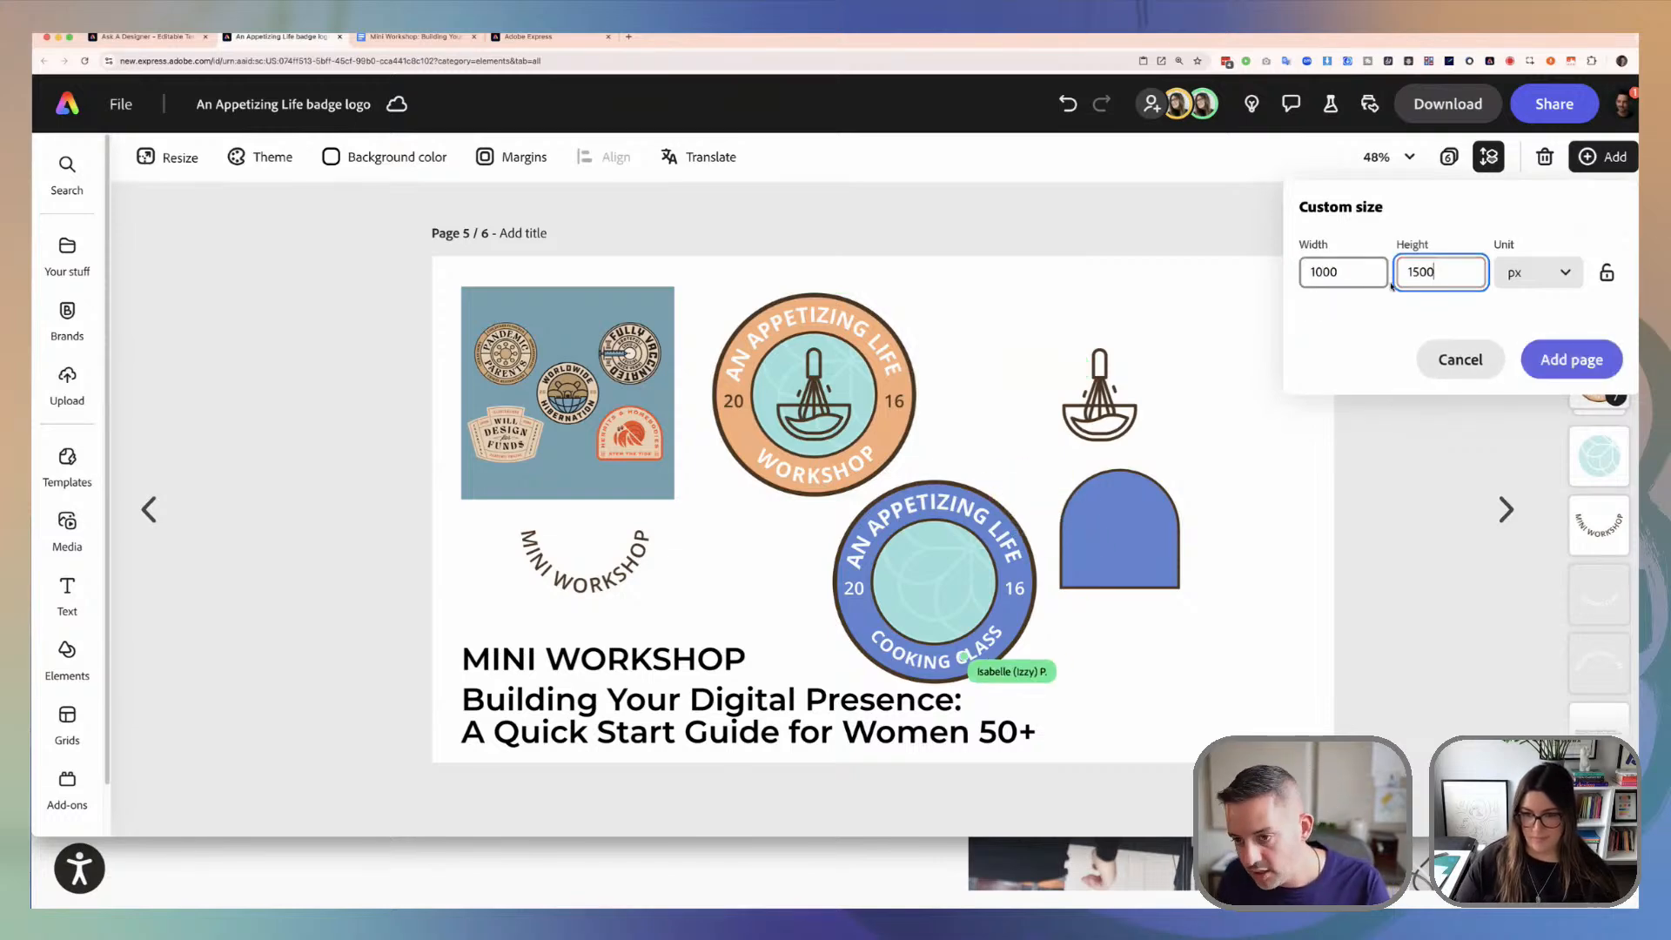
left_click(1571, 359)
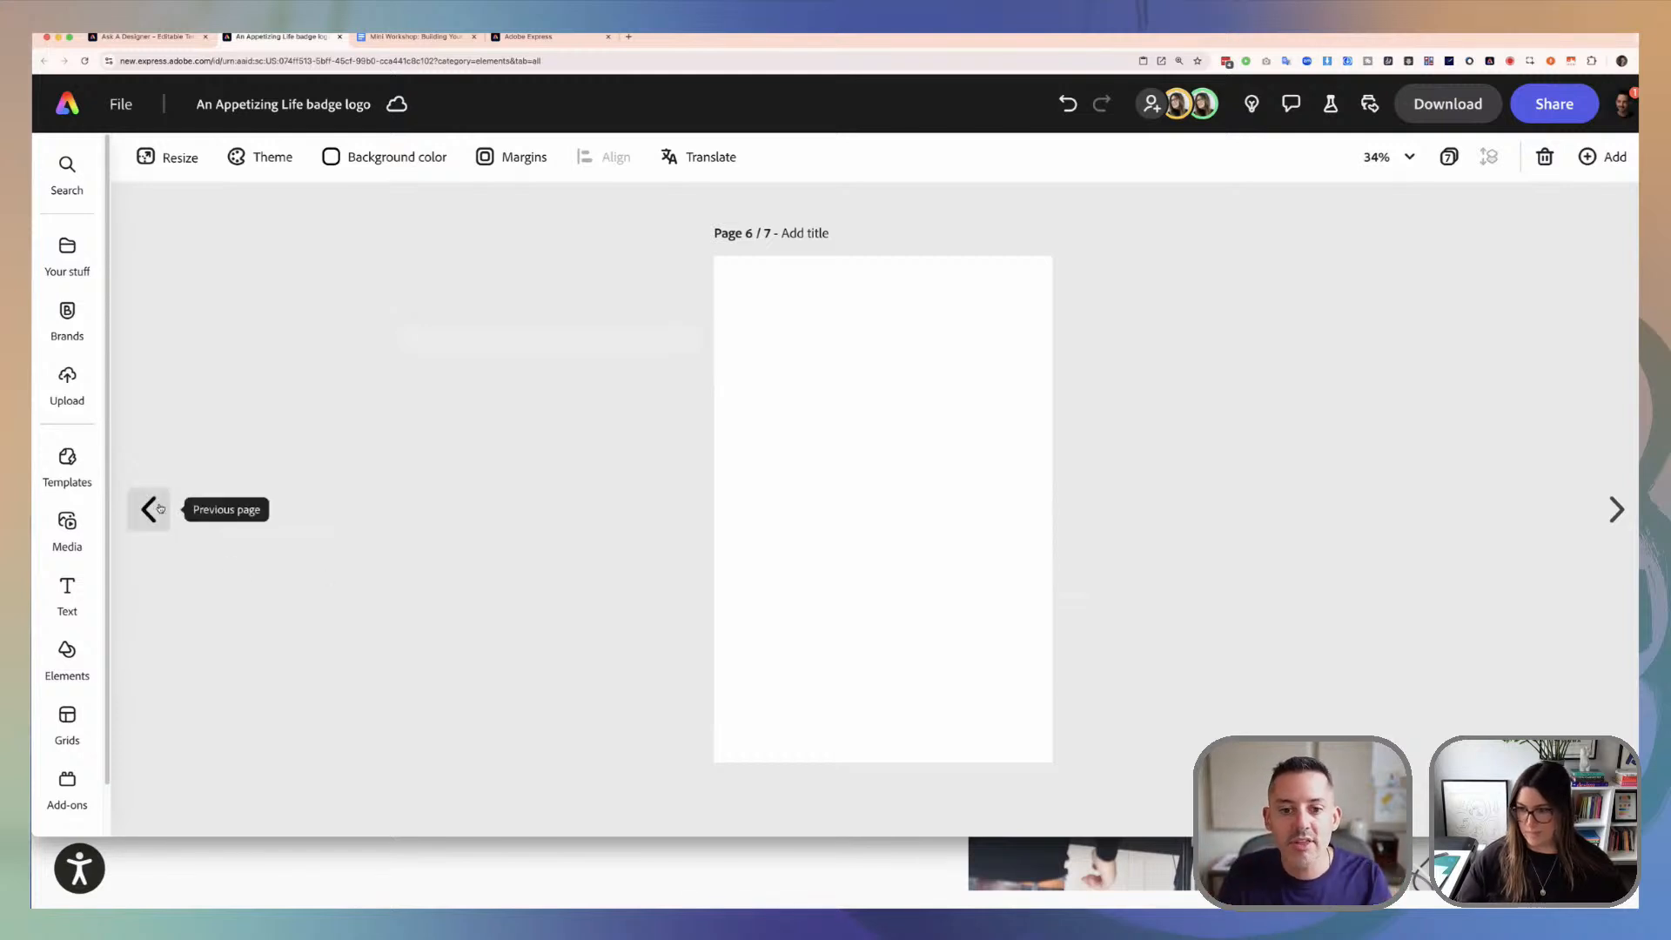
Step: Place the orange An Appetizing Life brand logo in the centre of the new blank page
left_click(67, 315)
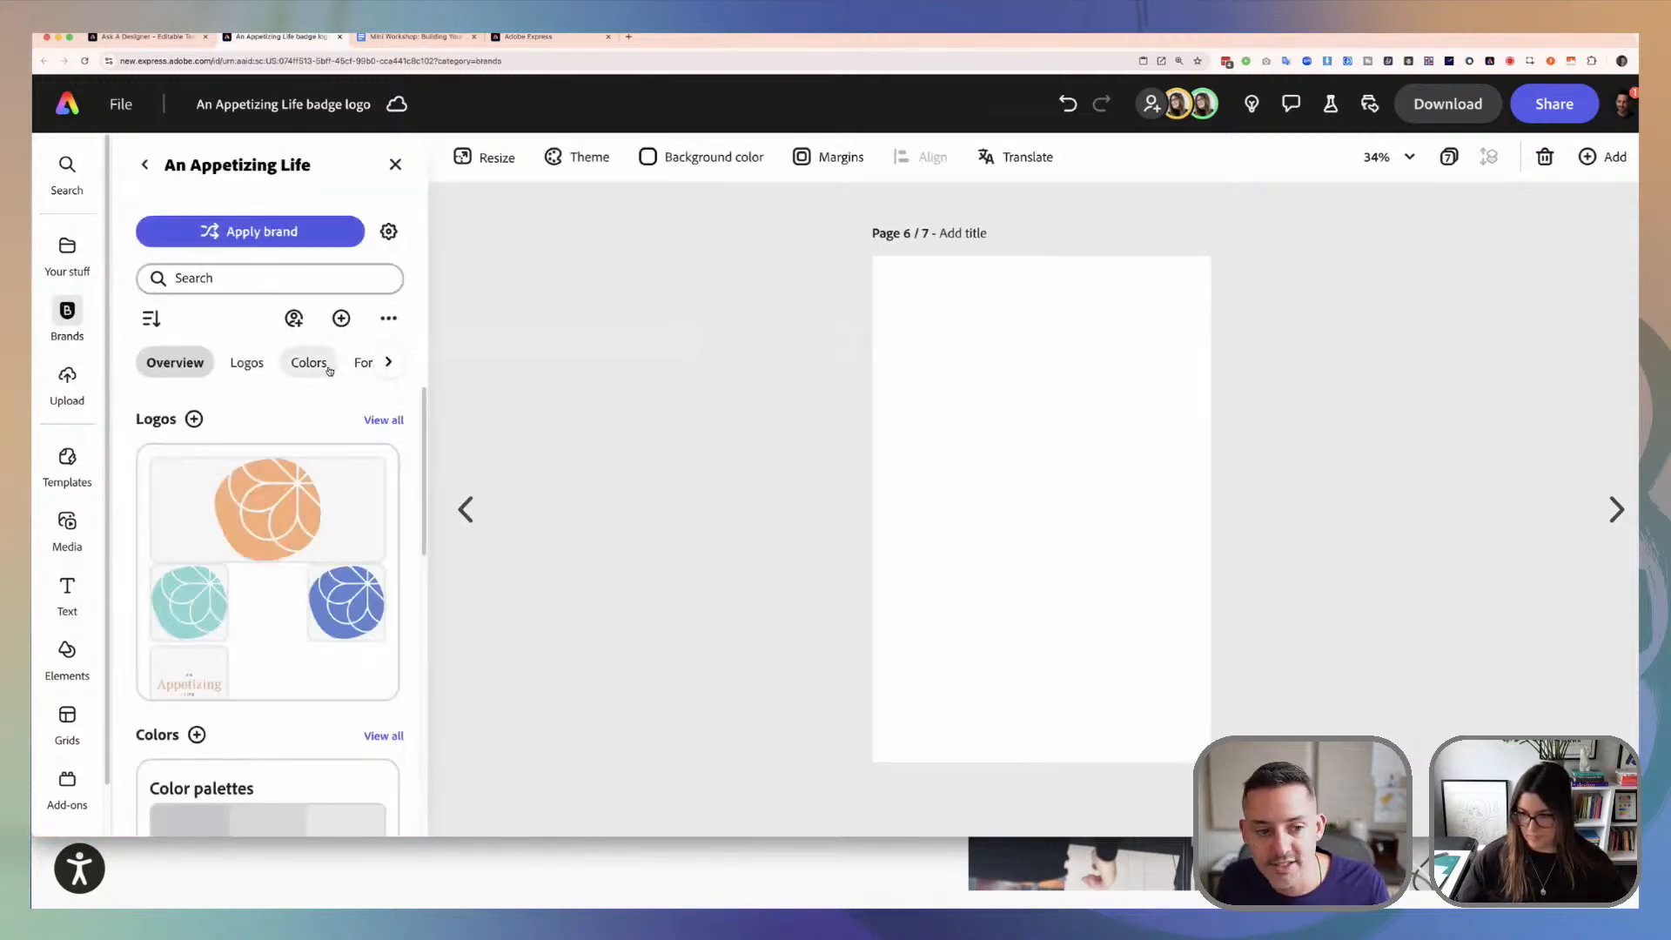
scroll(296, 469, "down", 3)
scroll(296, 470, "up", 3)
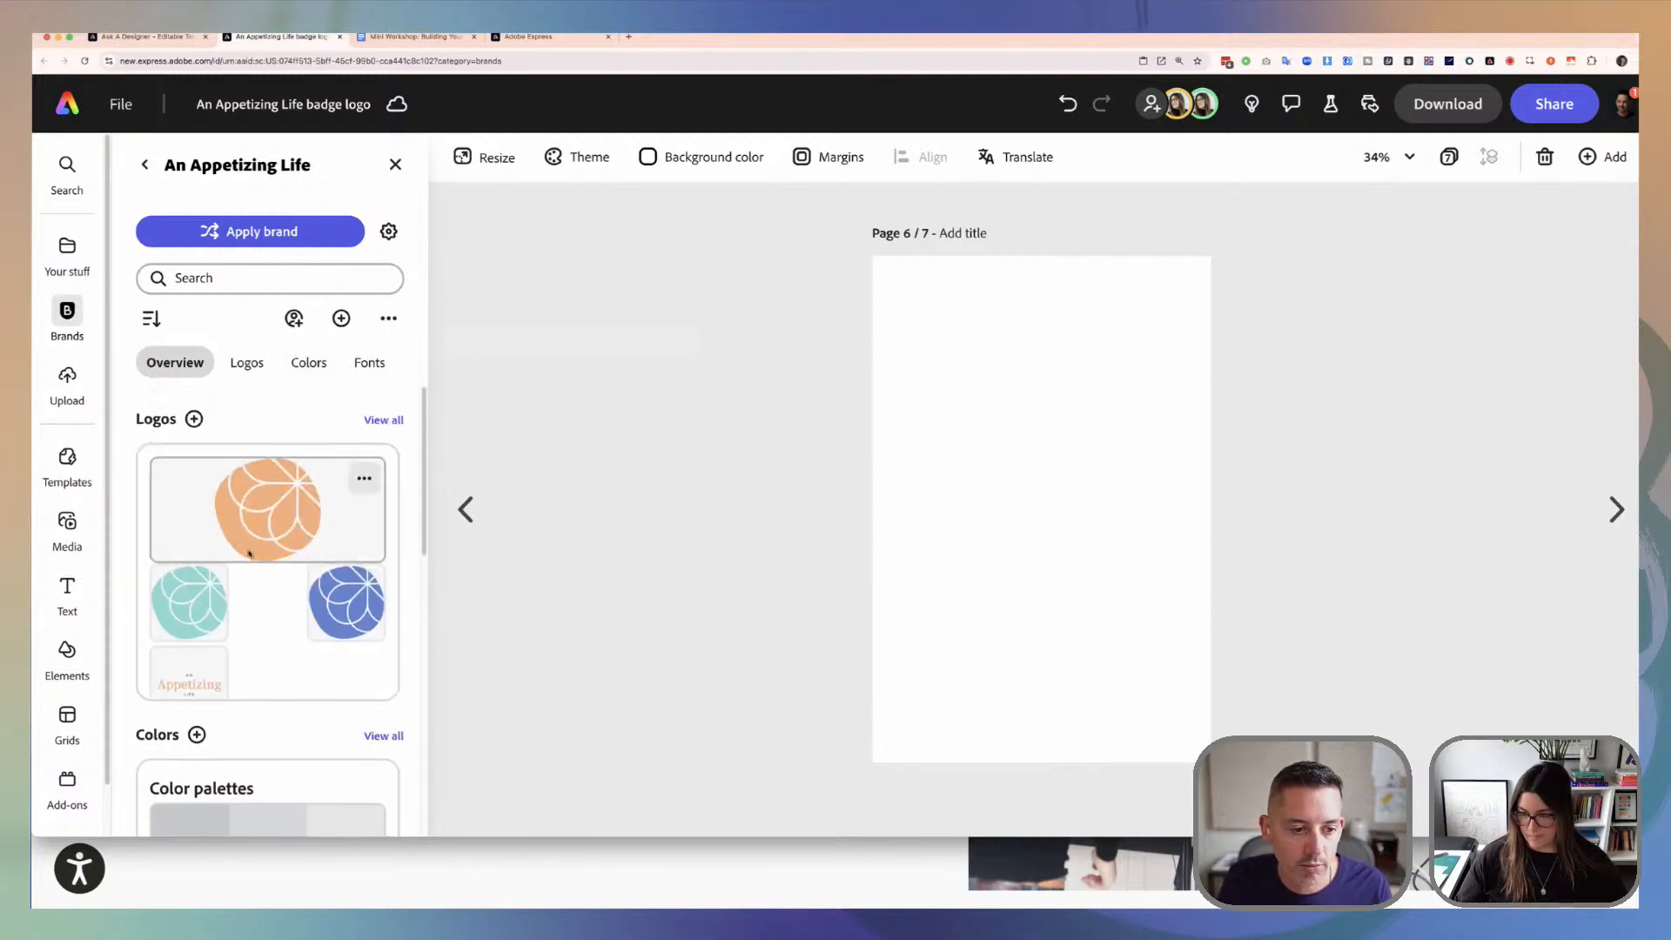
left_click(275, 507)
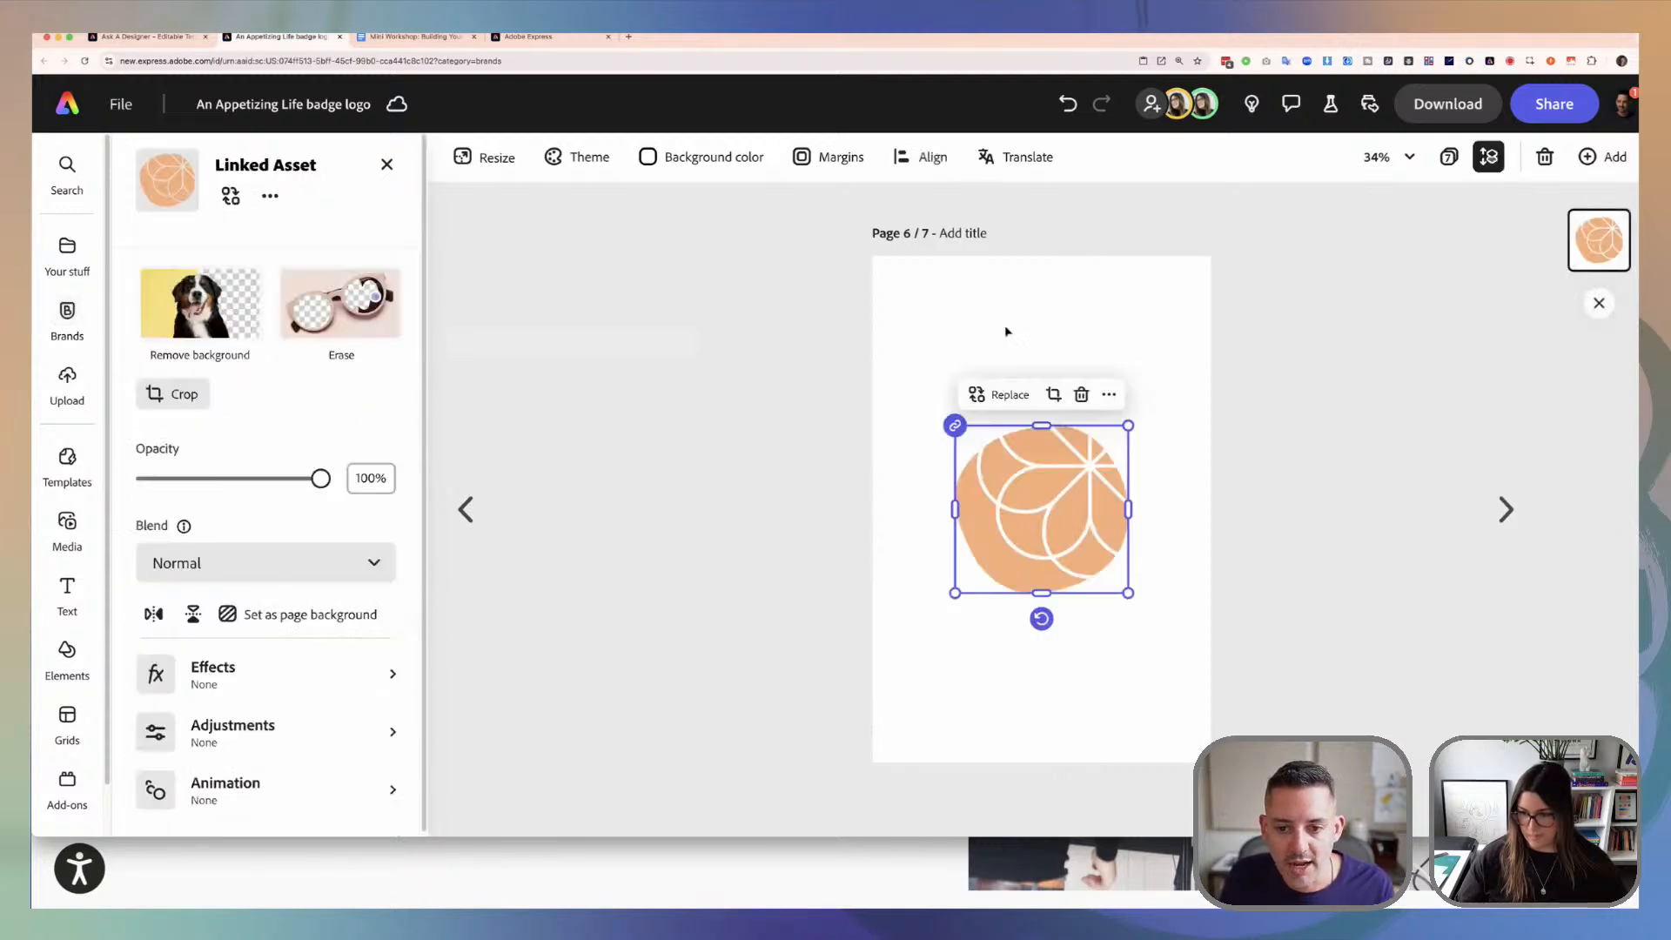
left_click(387, 165)
left_click(395, 164)
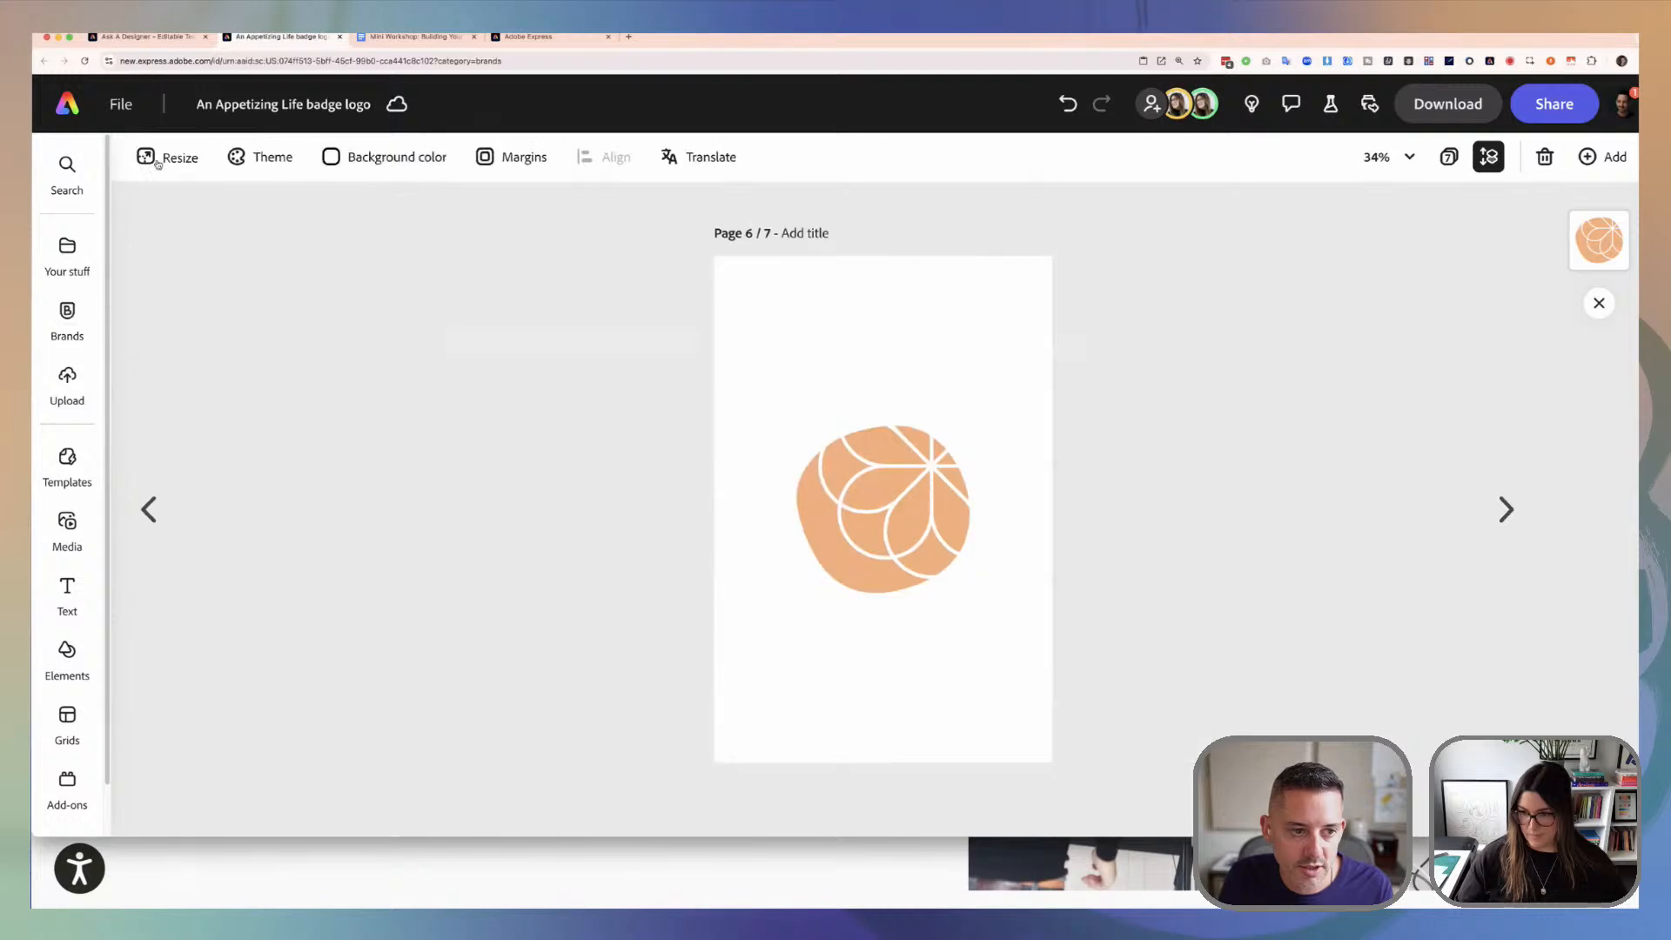
Step: Open the An Appetizing Life brand library and display its complete set of assets
left_click(67, 314)
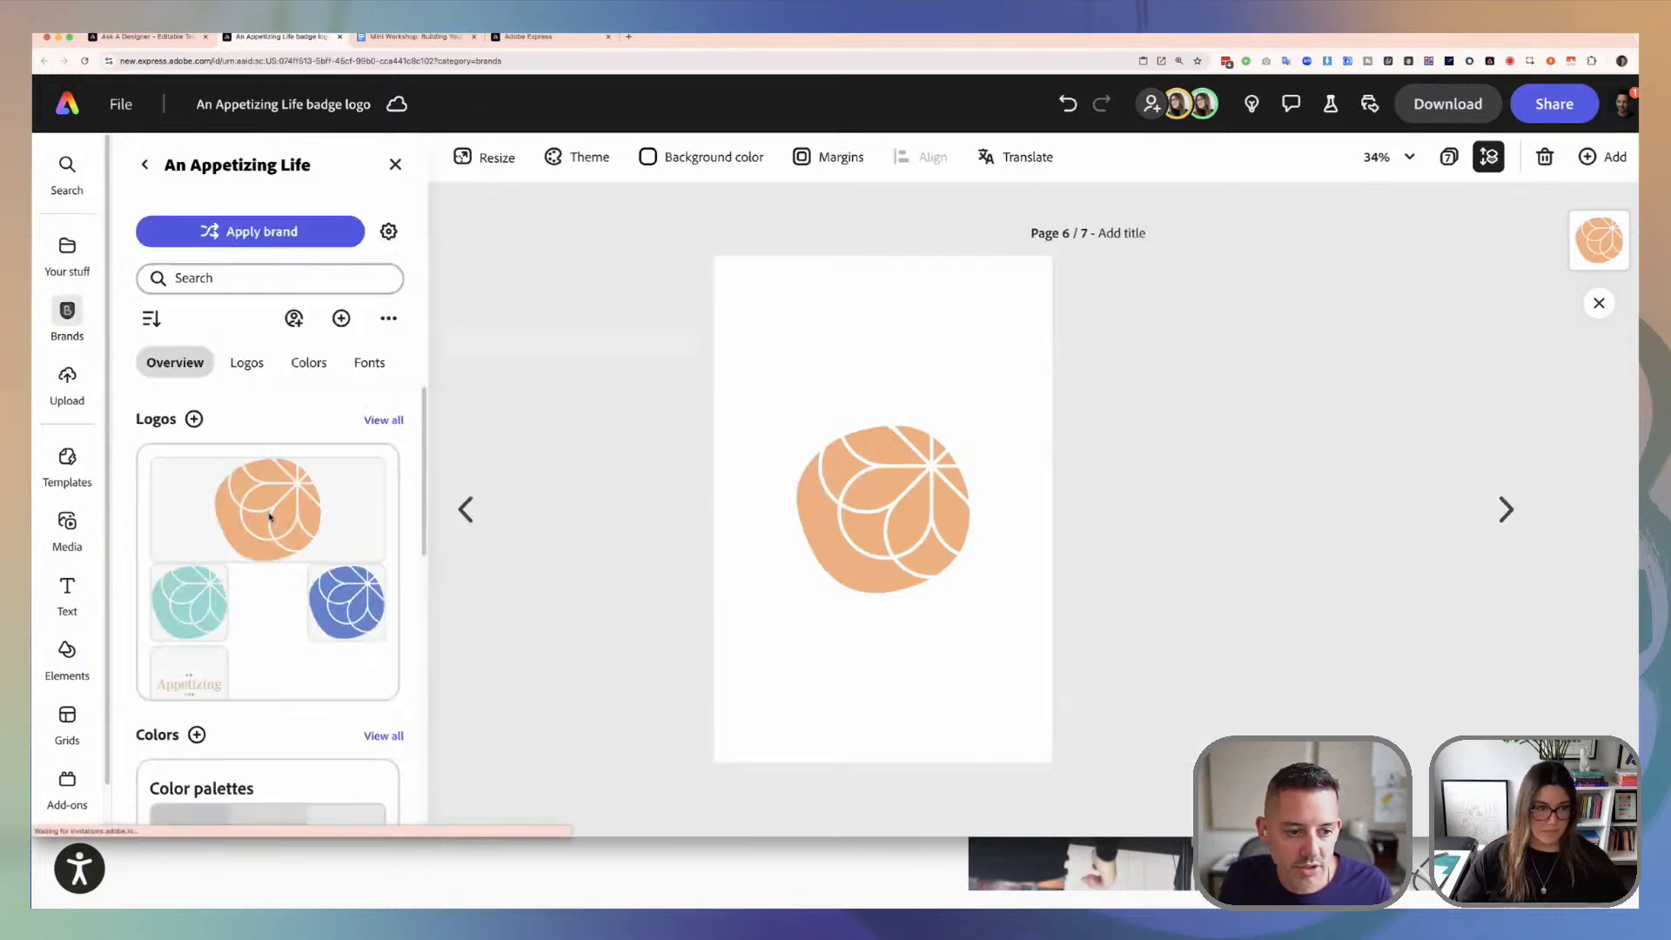
scroll(296, 522, "down", 5)
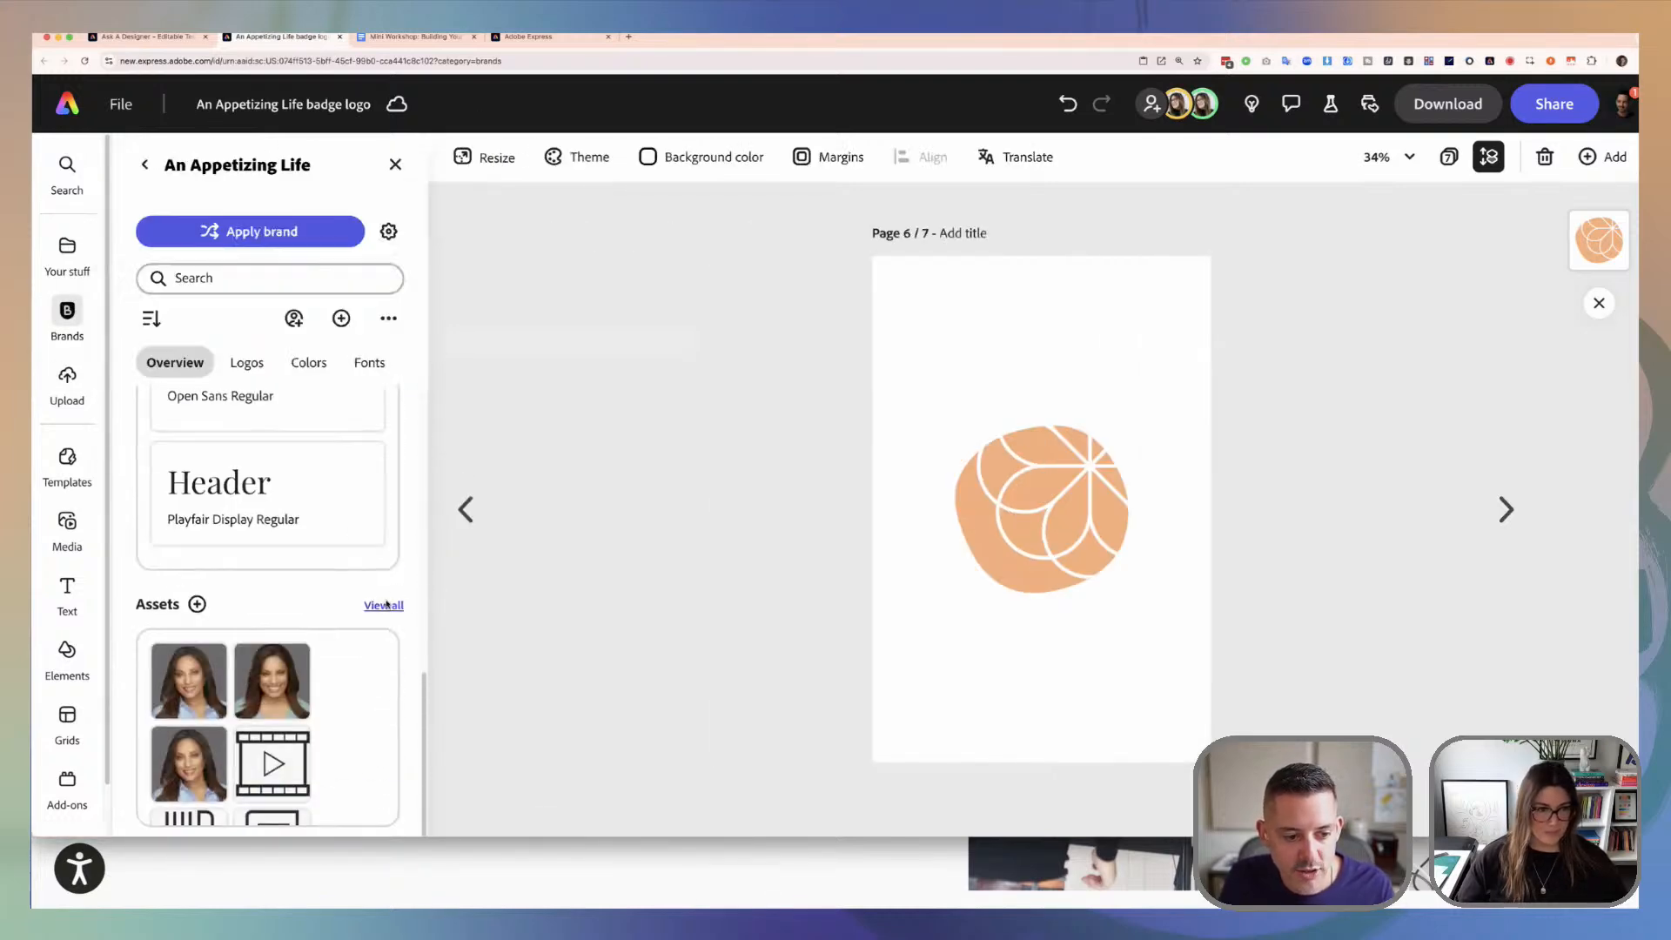
left_click(391, 605)
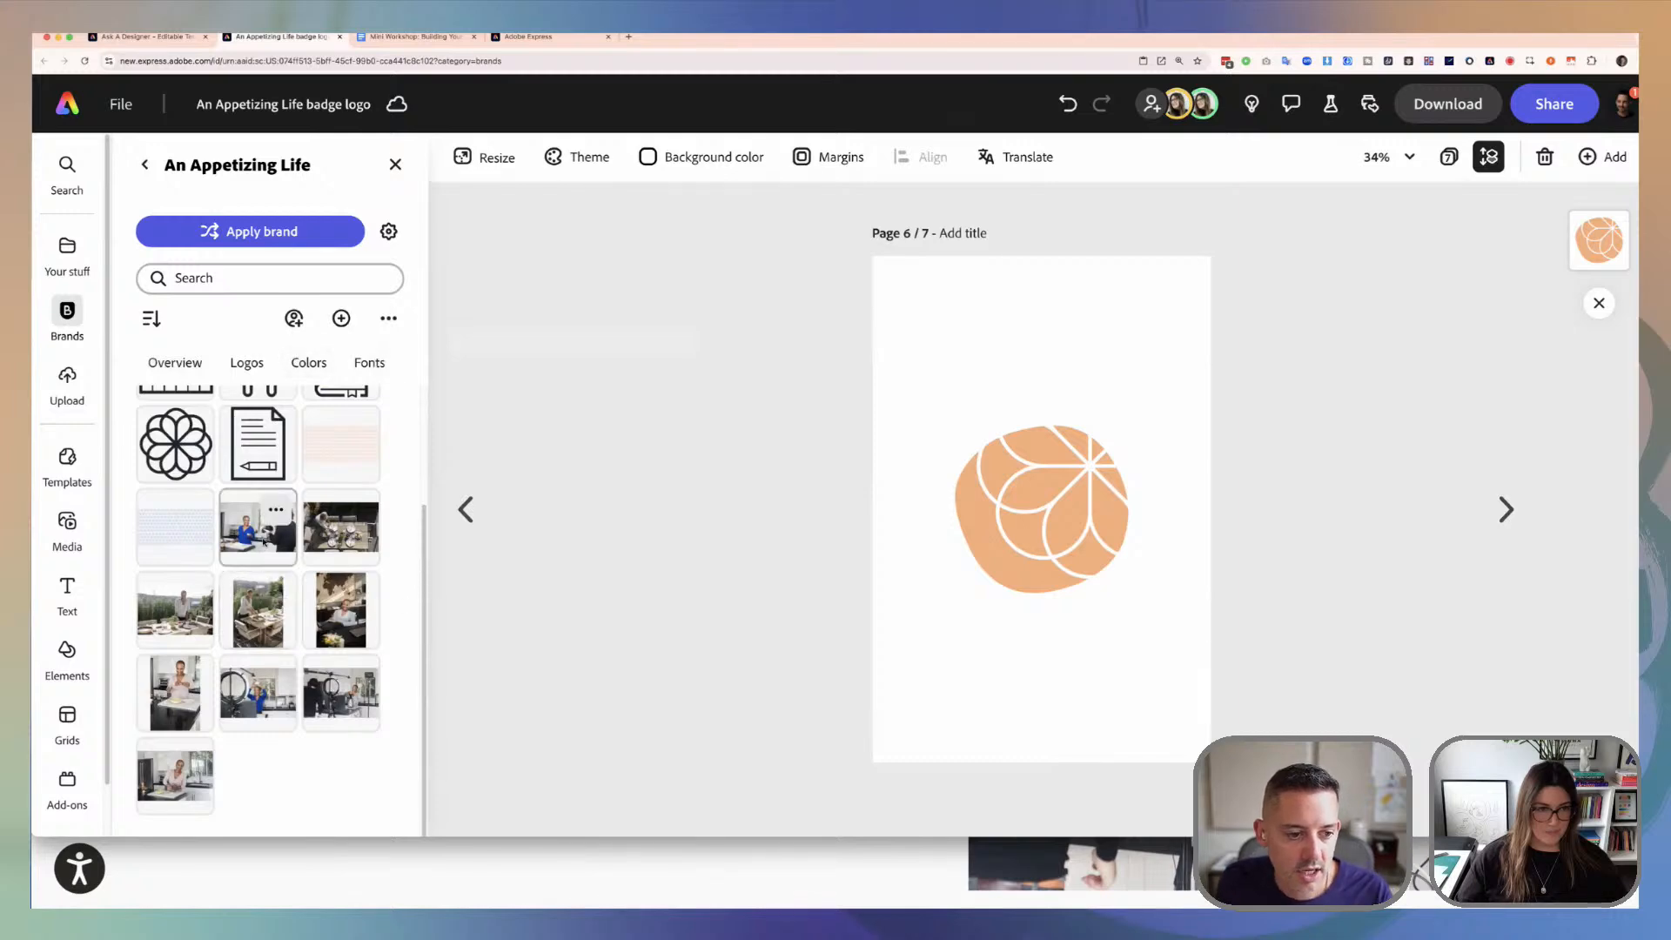
scroll(302, 578, "up", 3)
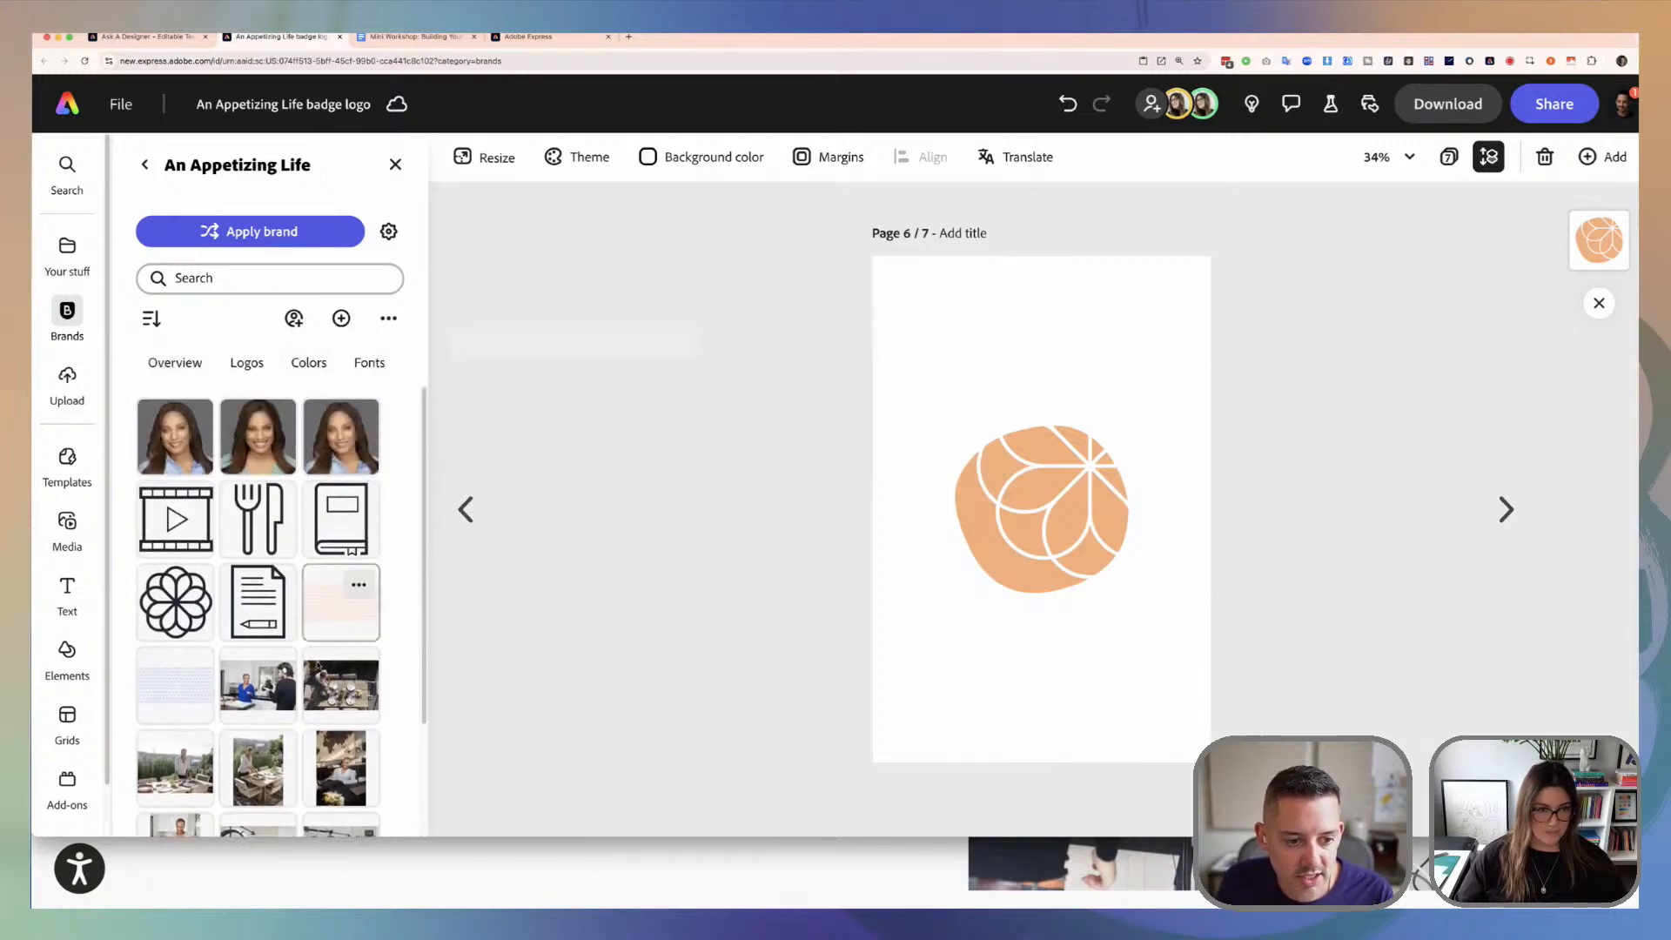
scroll(318, 654, "down", 1)
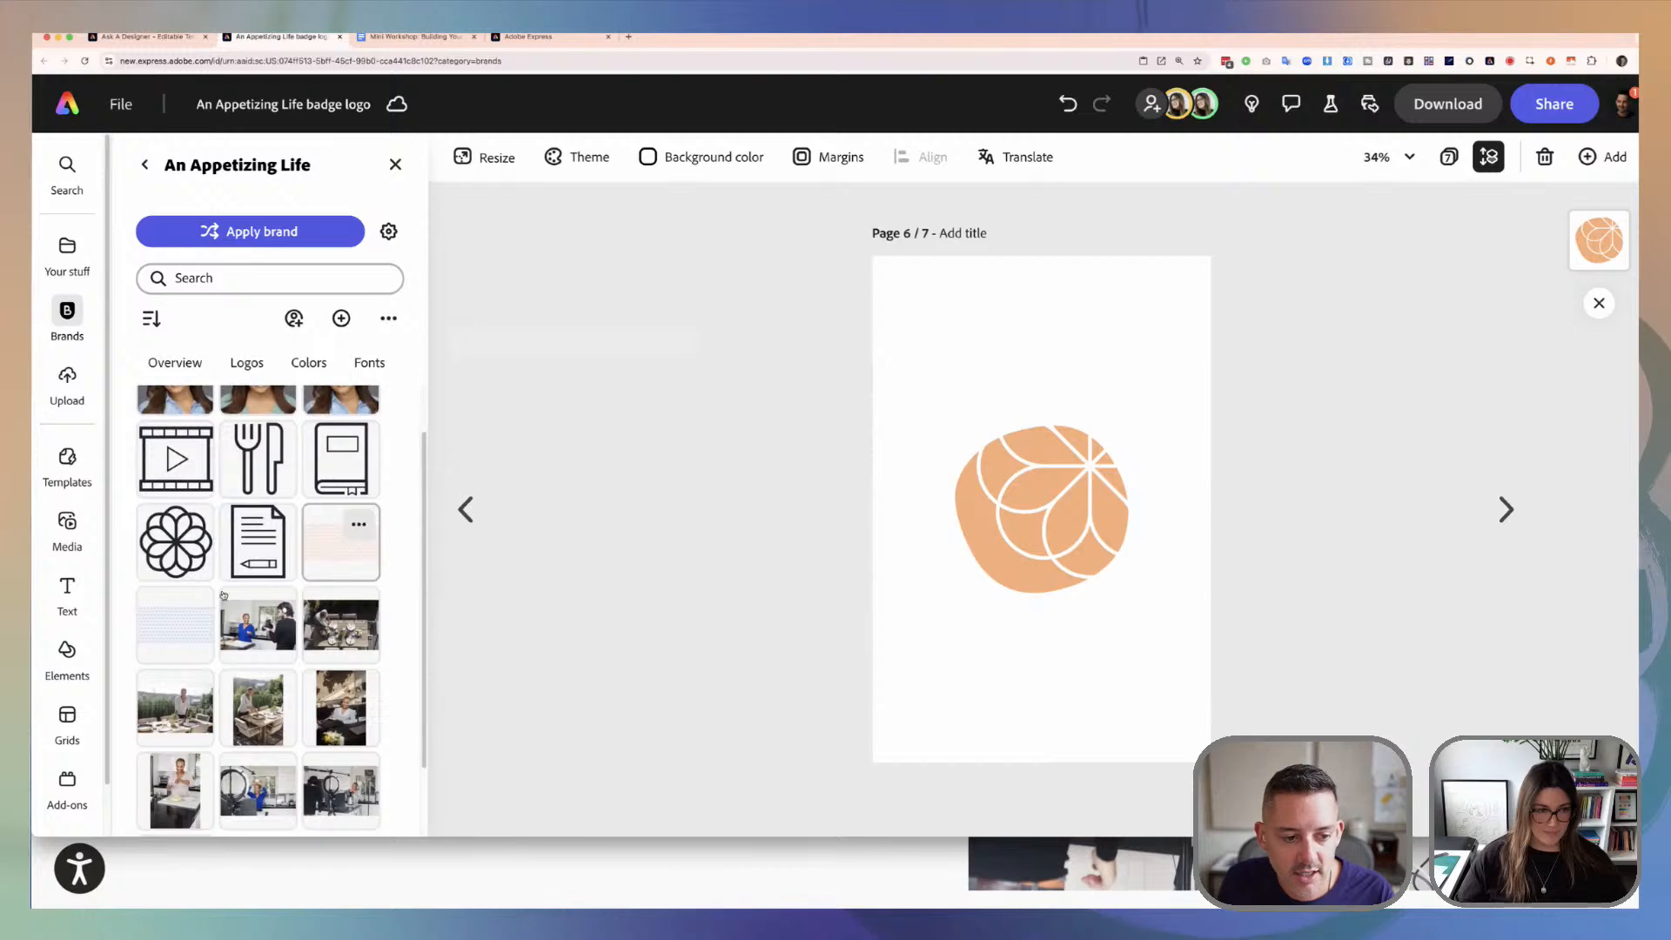
Step: Place the blue dotted pattern asset across the upper part of page 6, enlarged to span beyond the page width
left_click(340, 542)
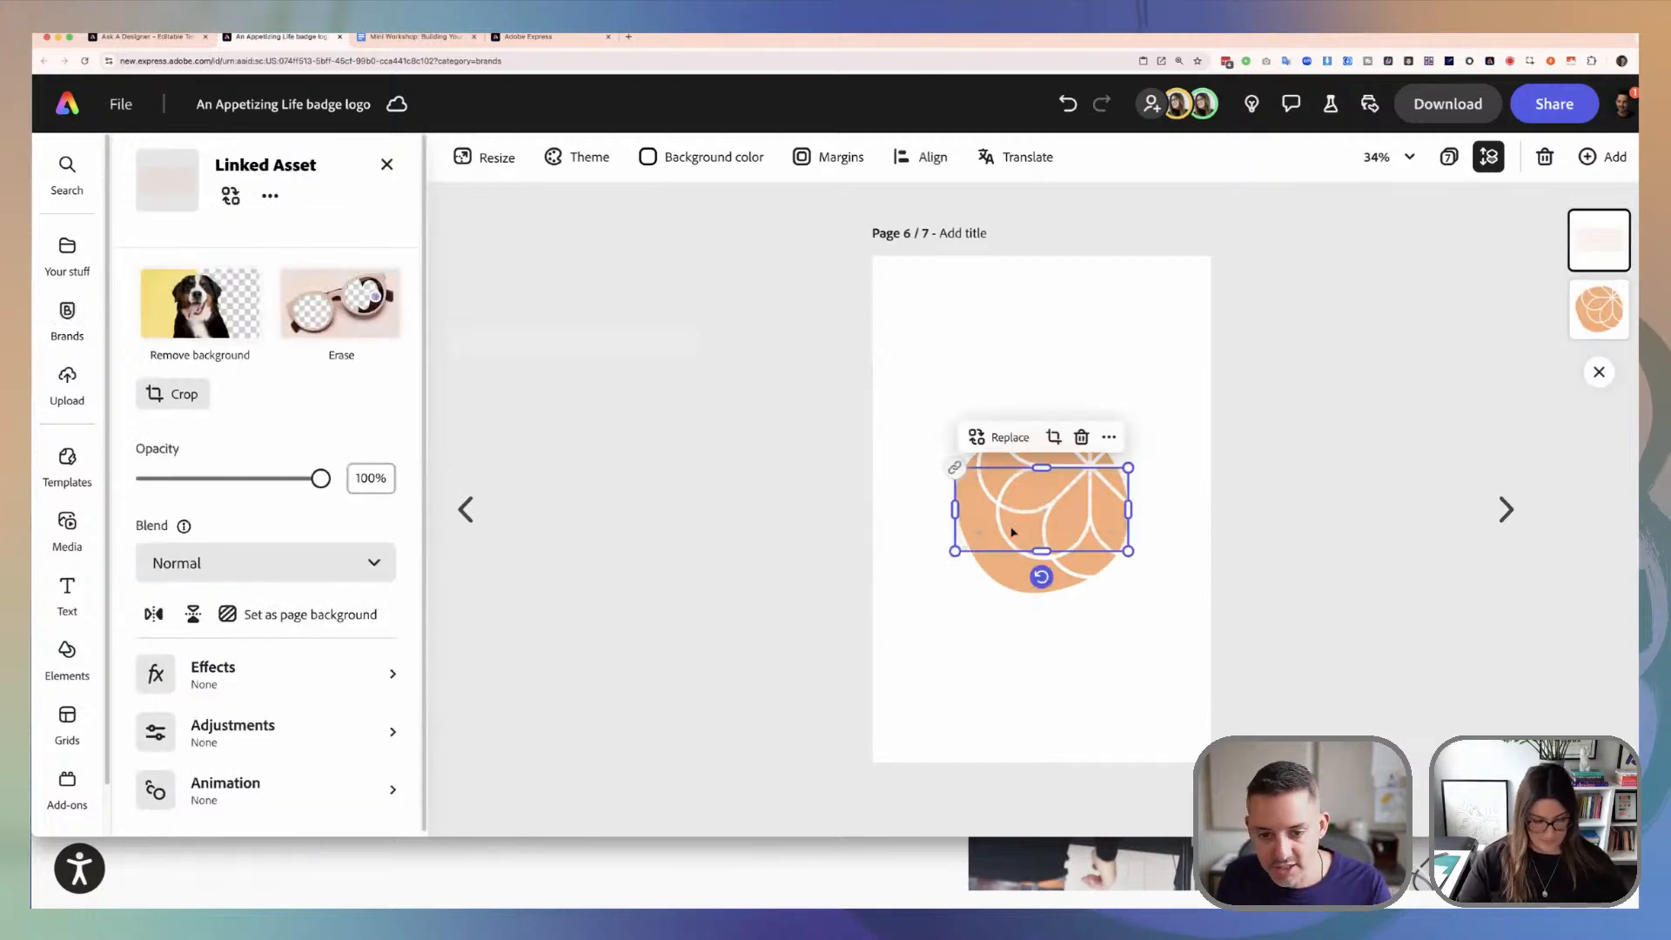
key("Delete")
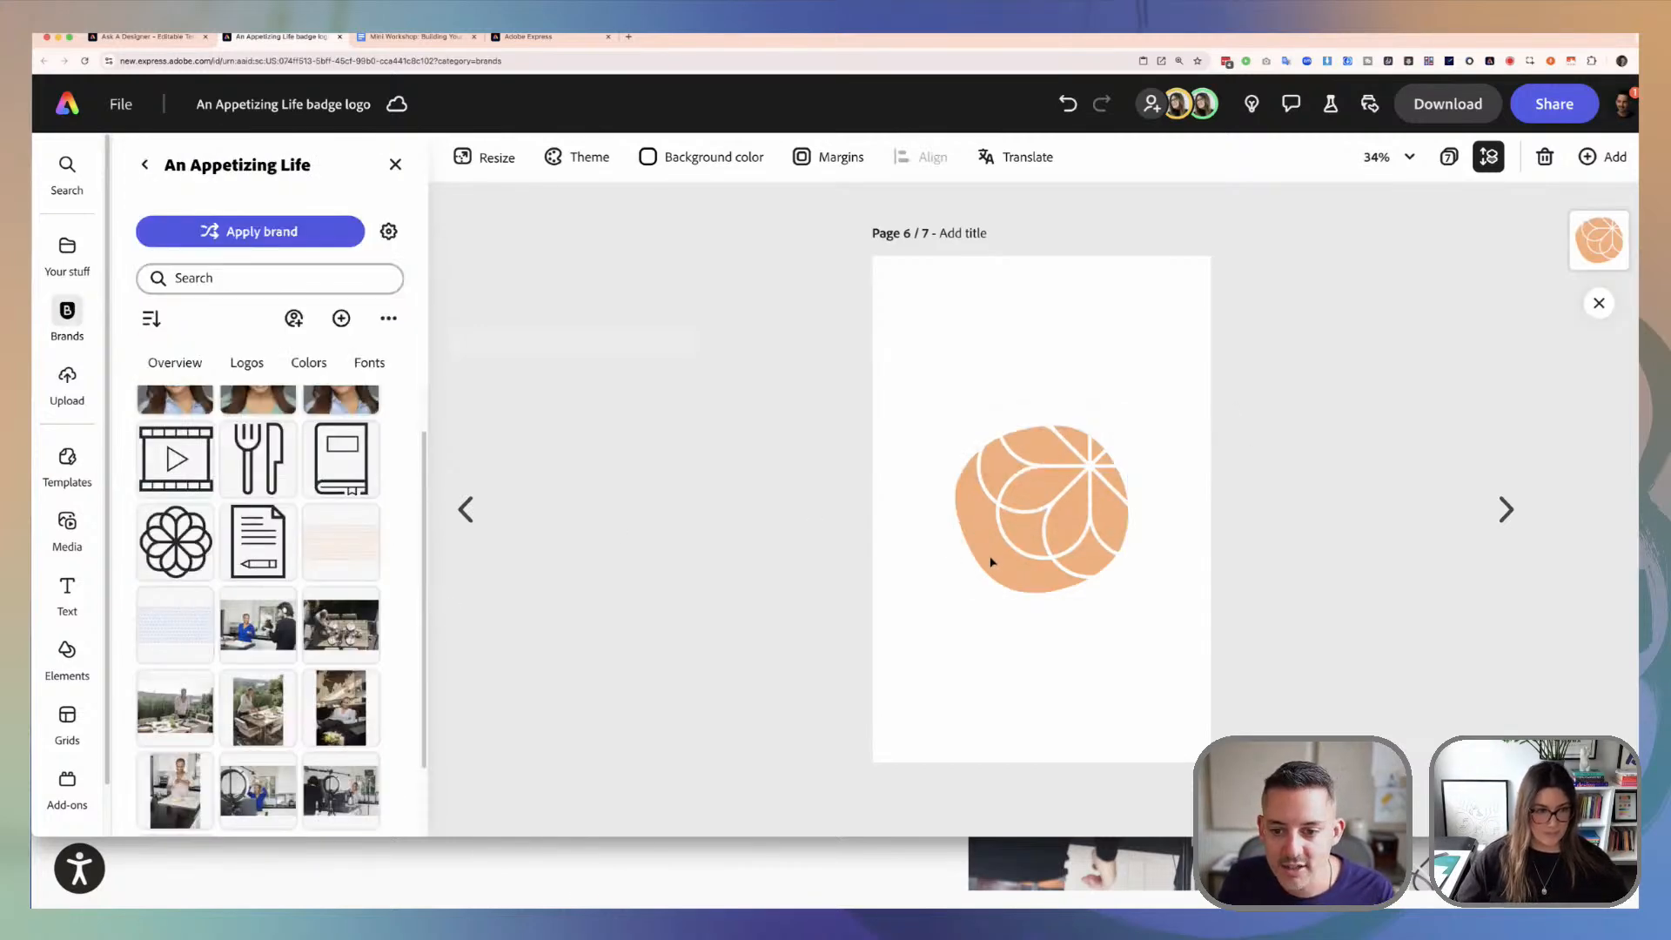
left_click_drag(1037, 477, 983, 300)
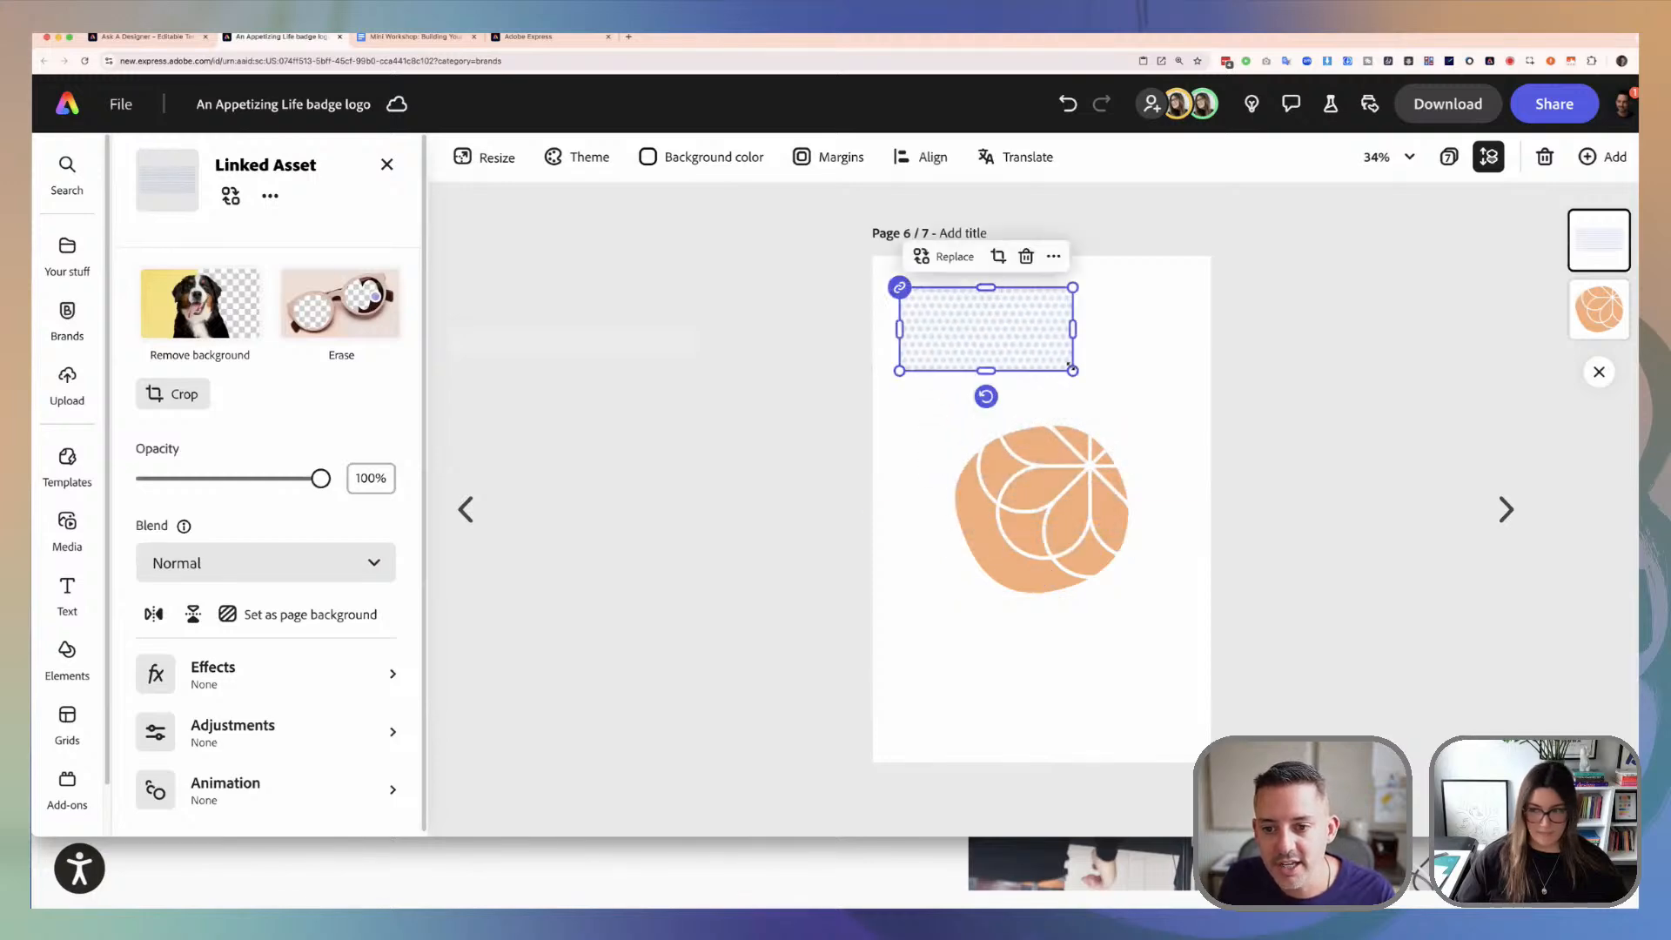
left_click_drag(1072, 369, 1313, 447)
left_click_drag(1095, 351, 1027, 334)
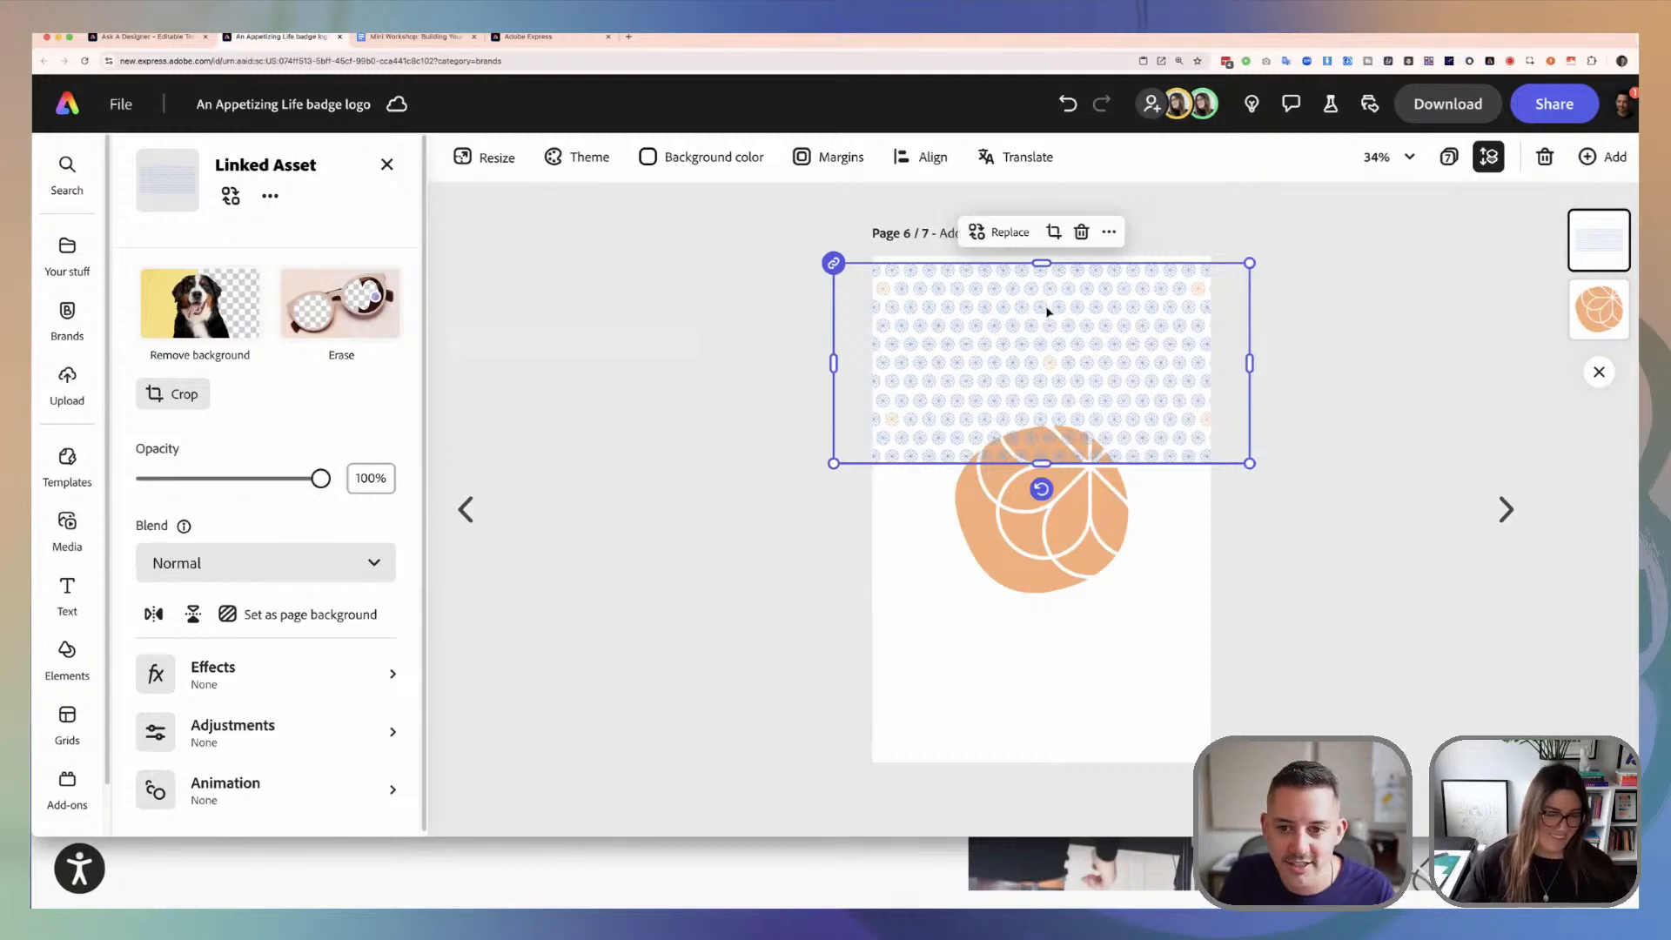
left_click(386, 163)
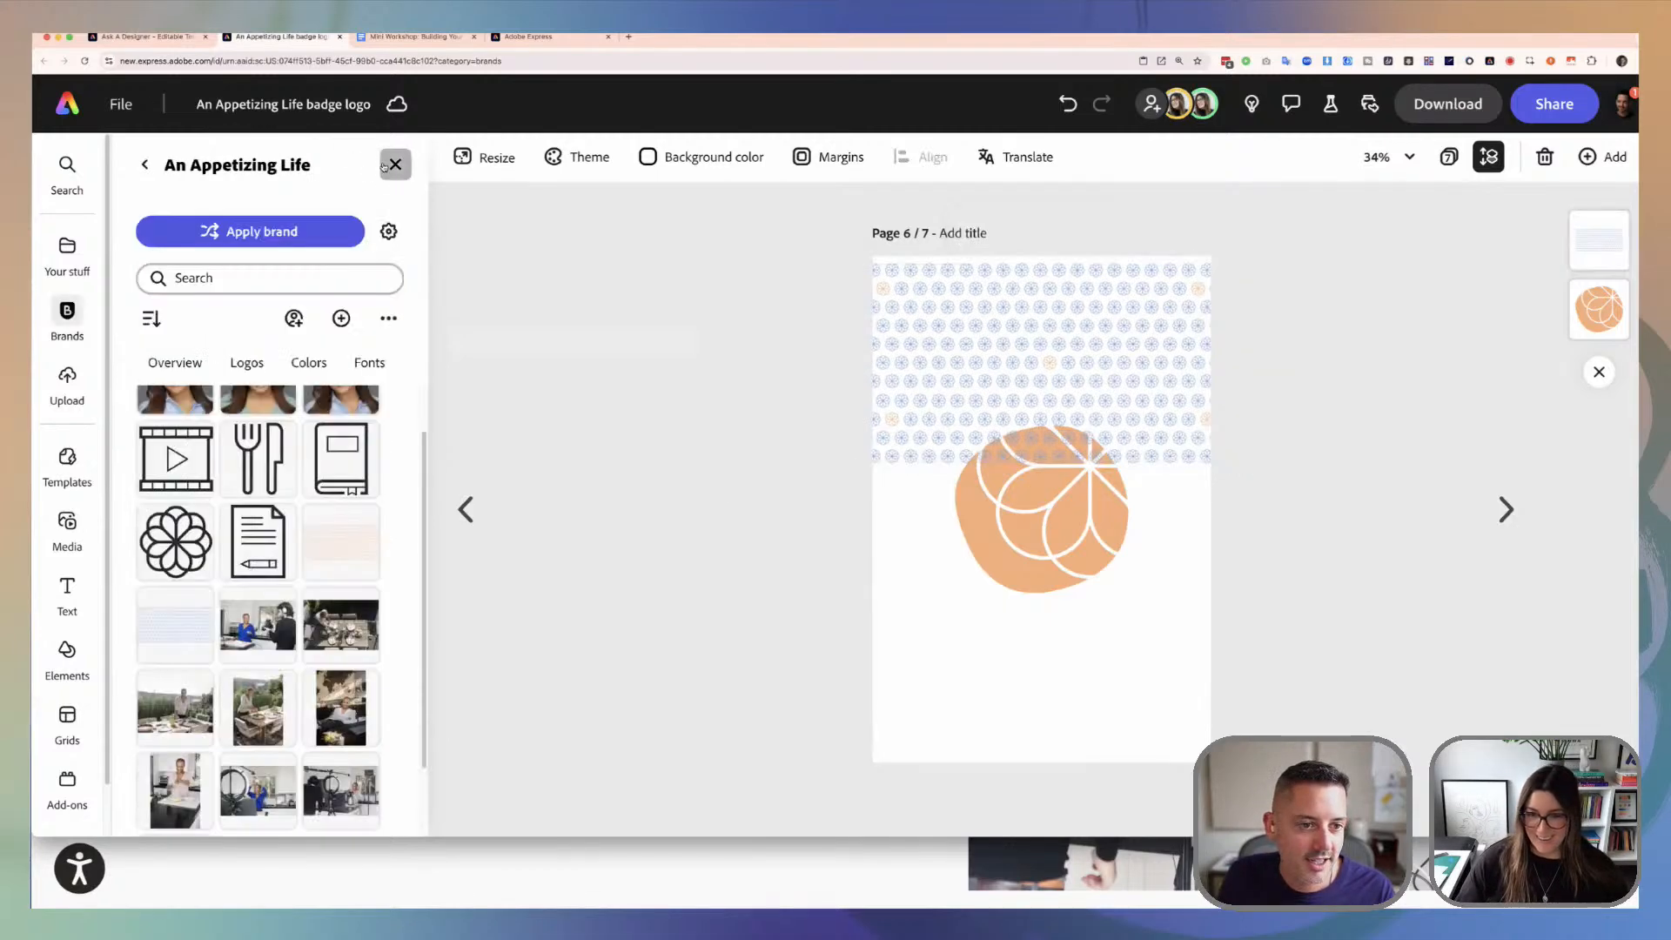
left_click(396, 160)
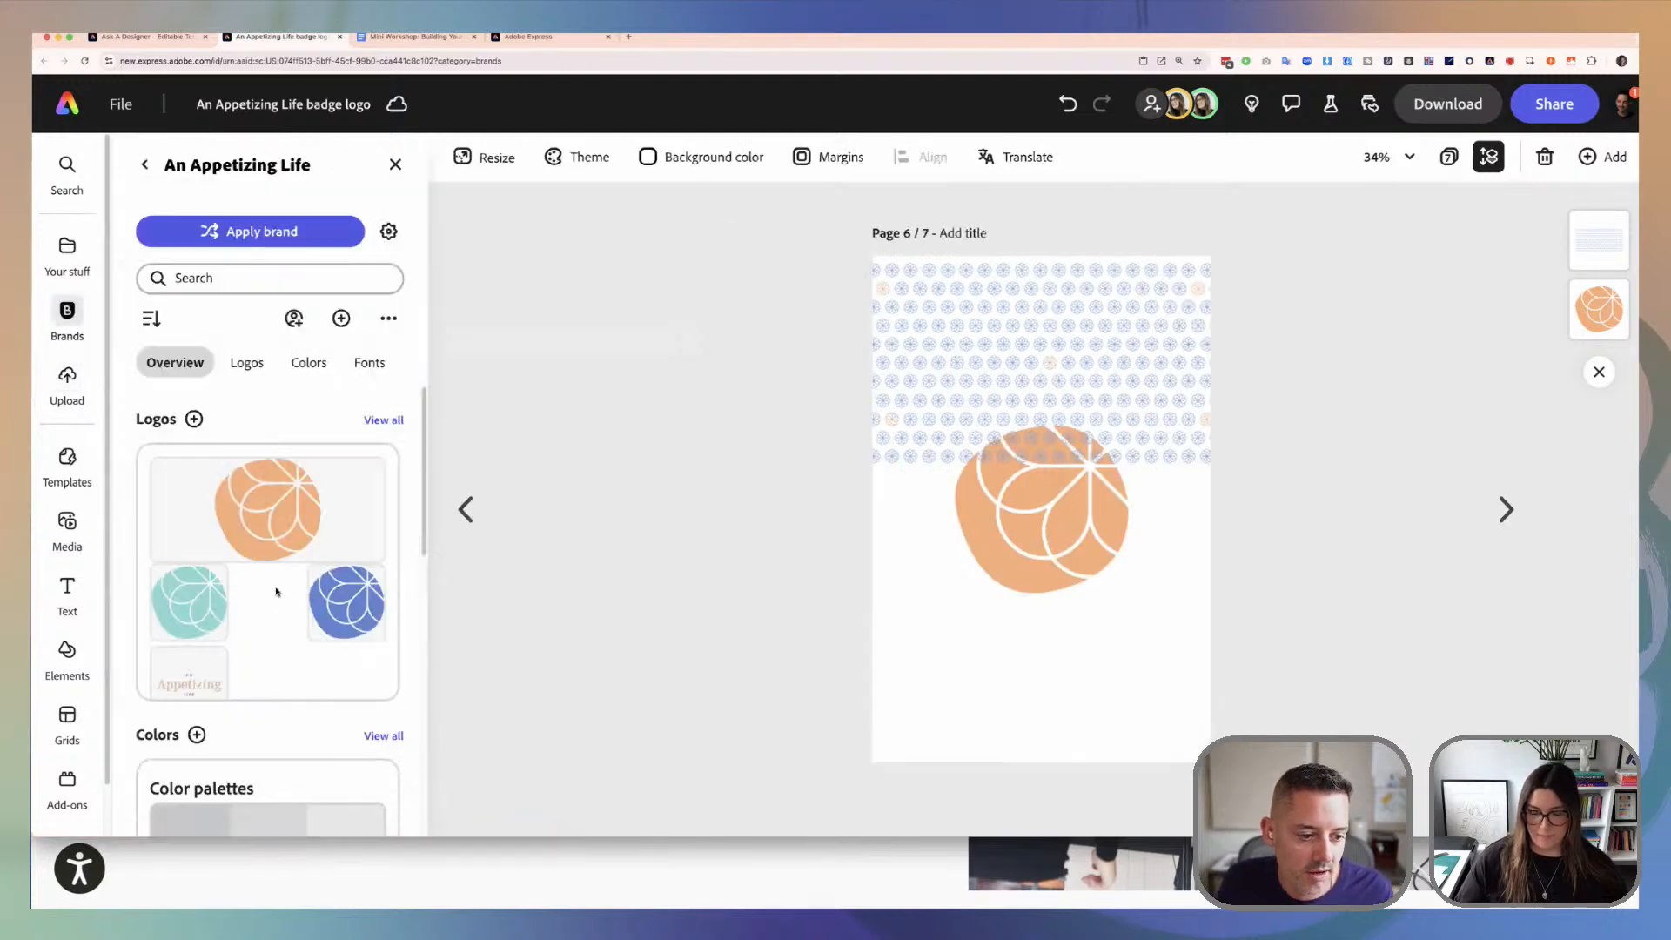
Step: Add two headshot photos from the brand's assets to page 6, with the second overlapping the lower right of the first
scroll(389, 600, "down", 10)
left_click(388, 603)
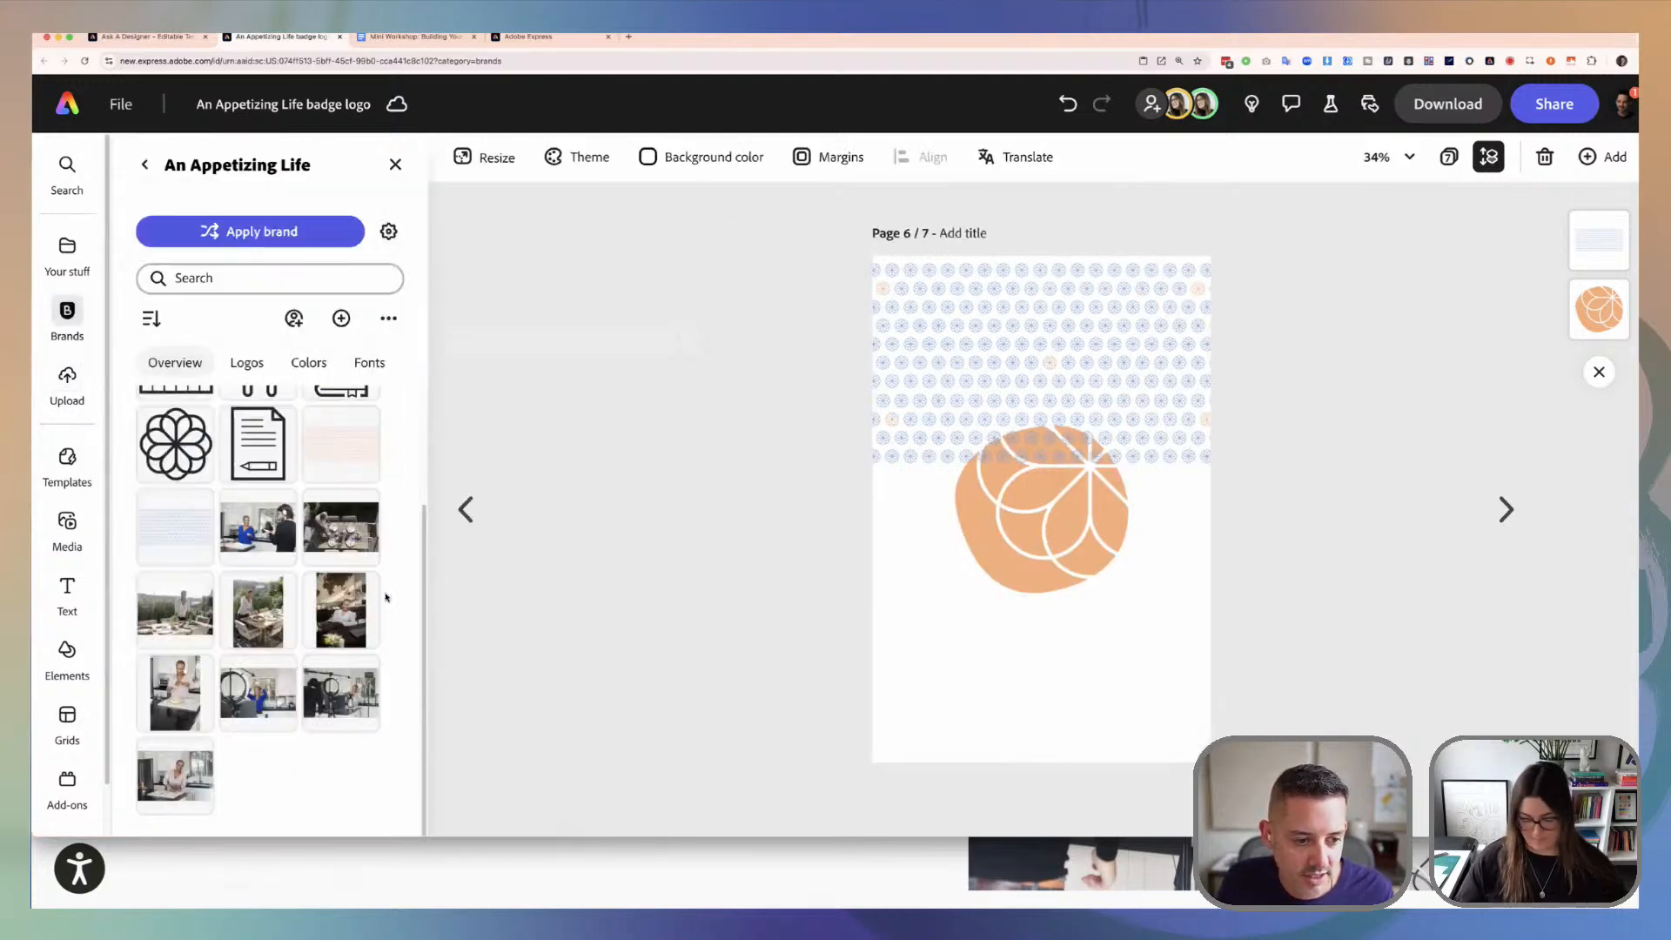
scroll(265, 474, "up", 2)
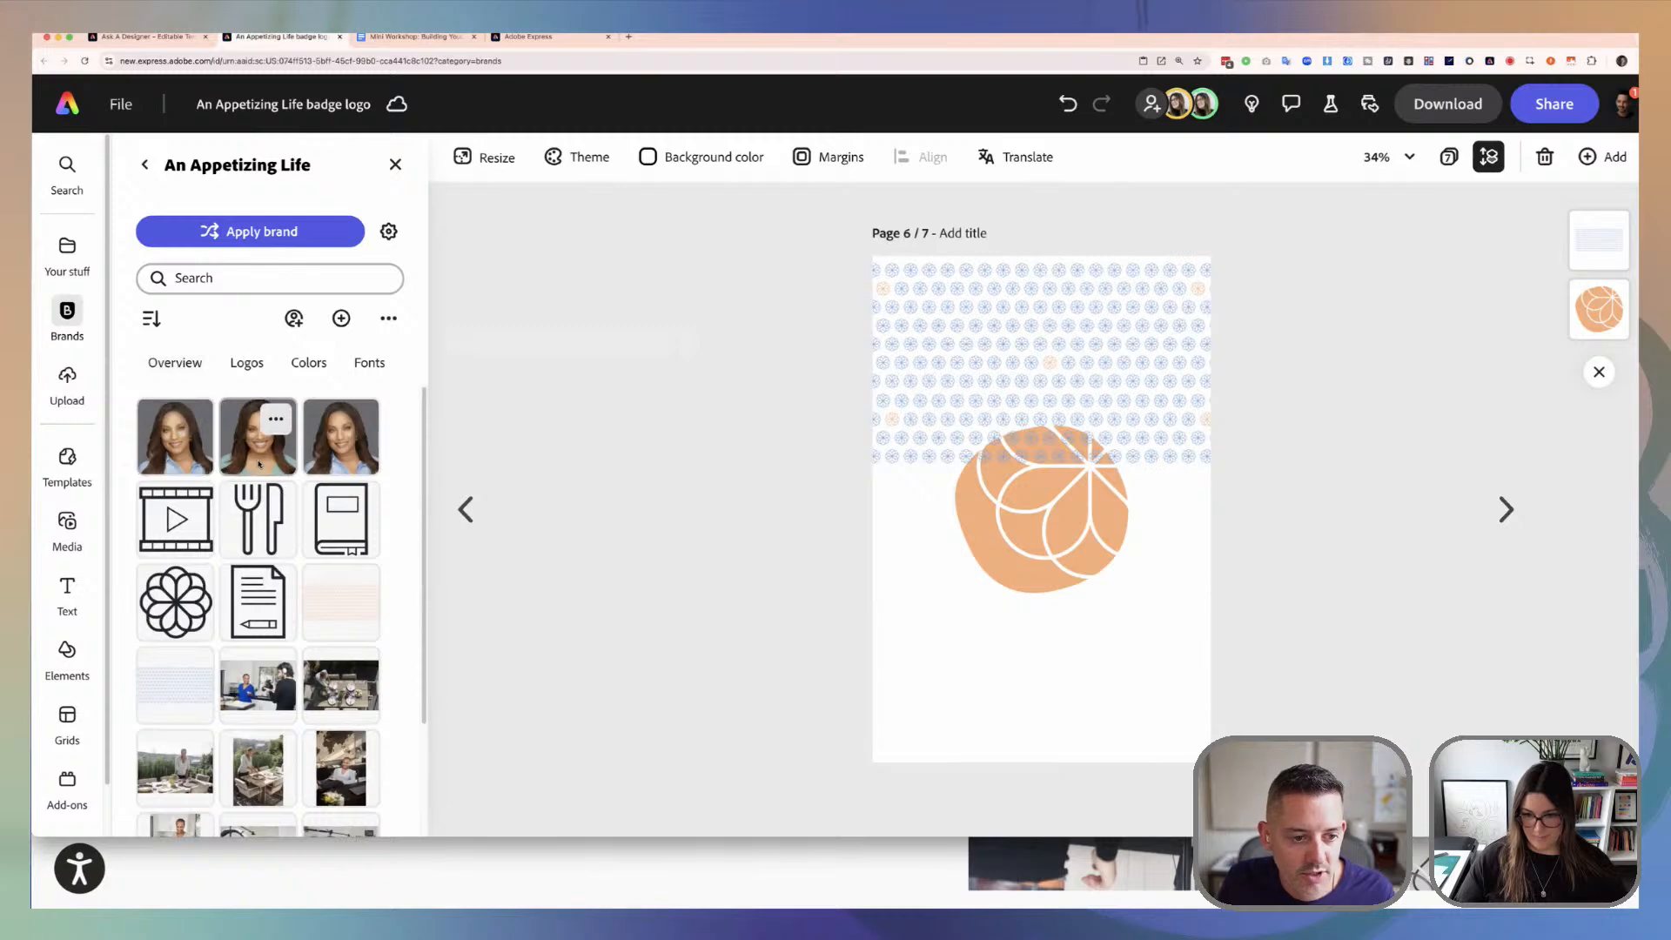
left_click(186, 457)
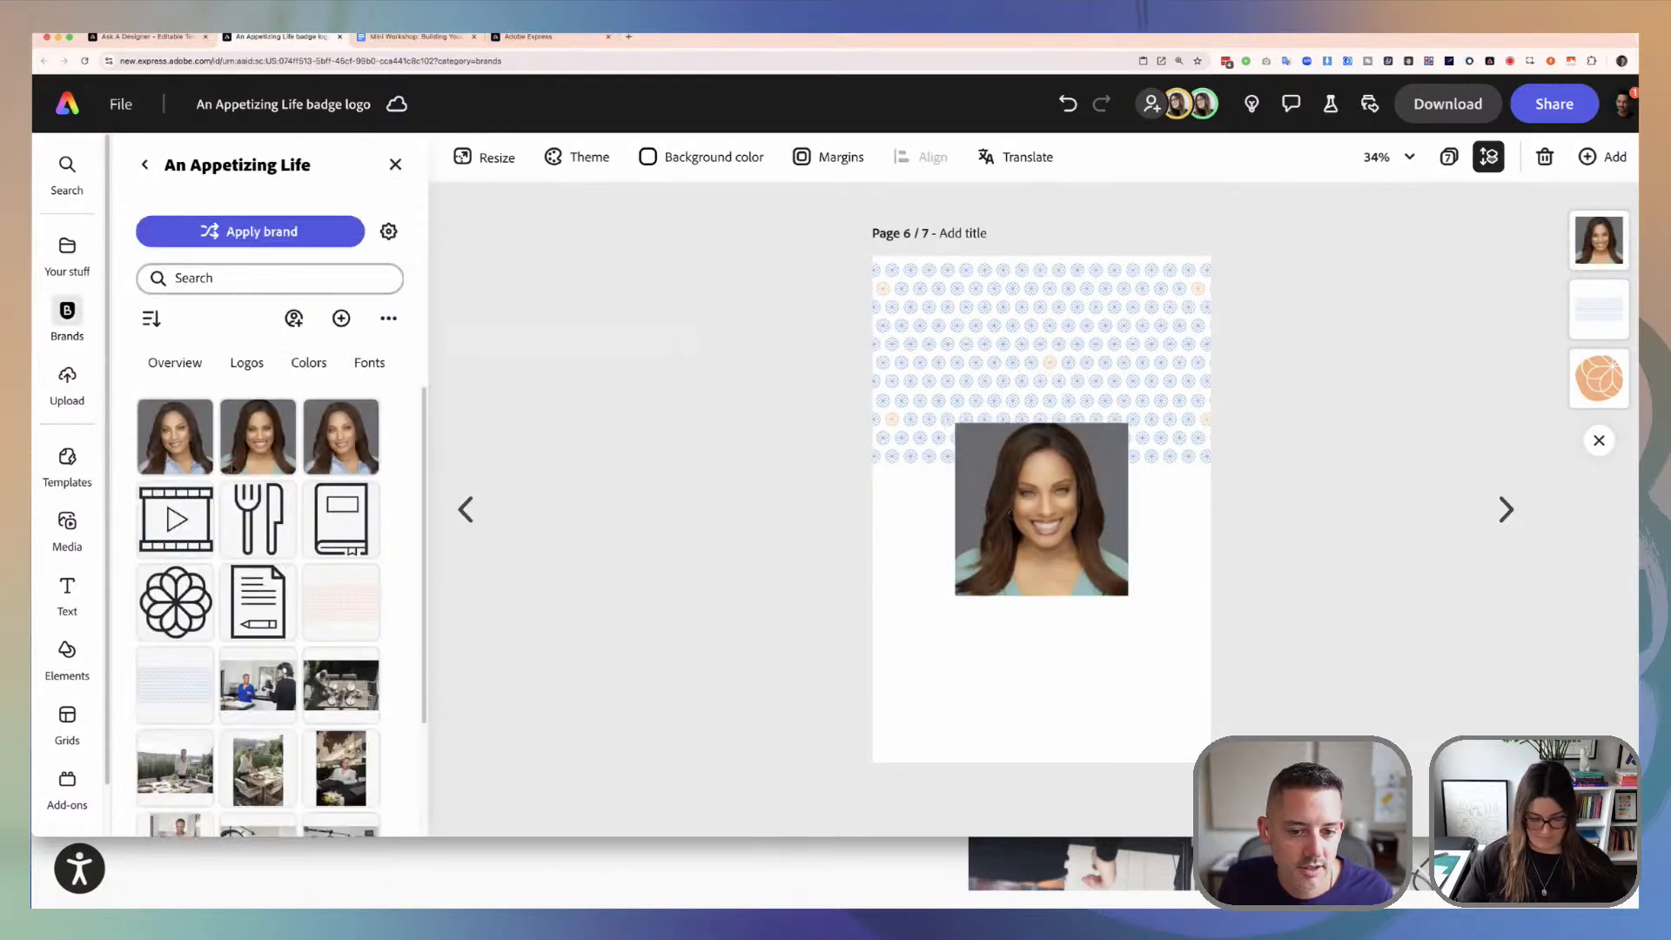
left_click(190, 444)
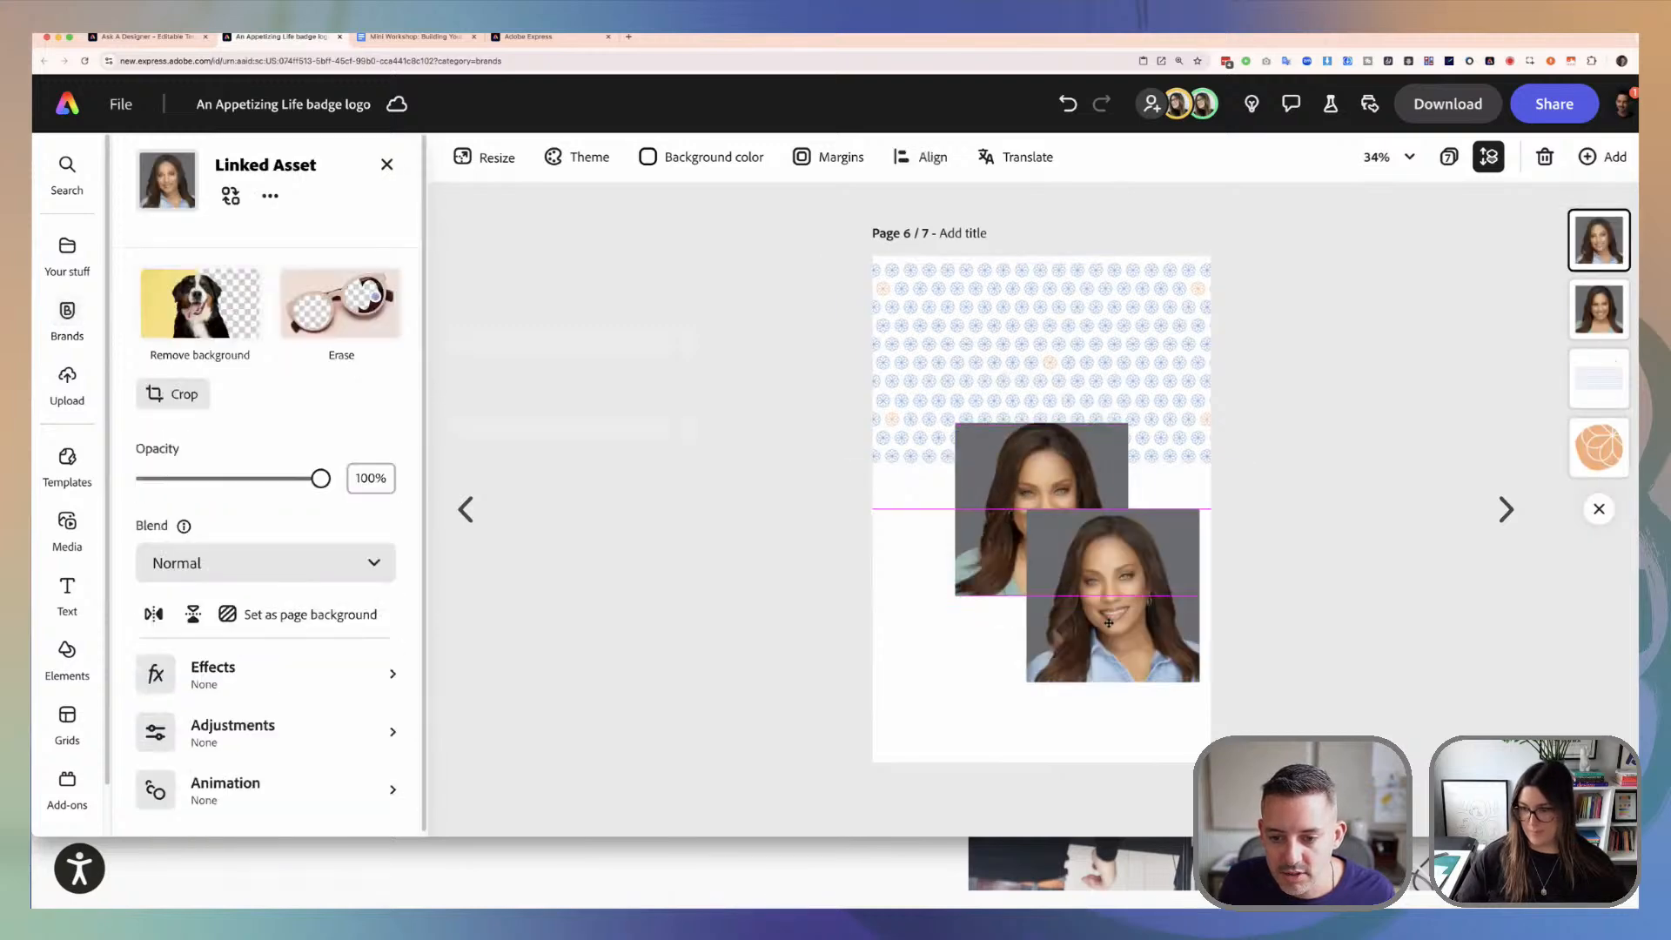
left_click(790, 450)
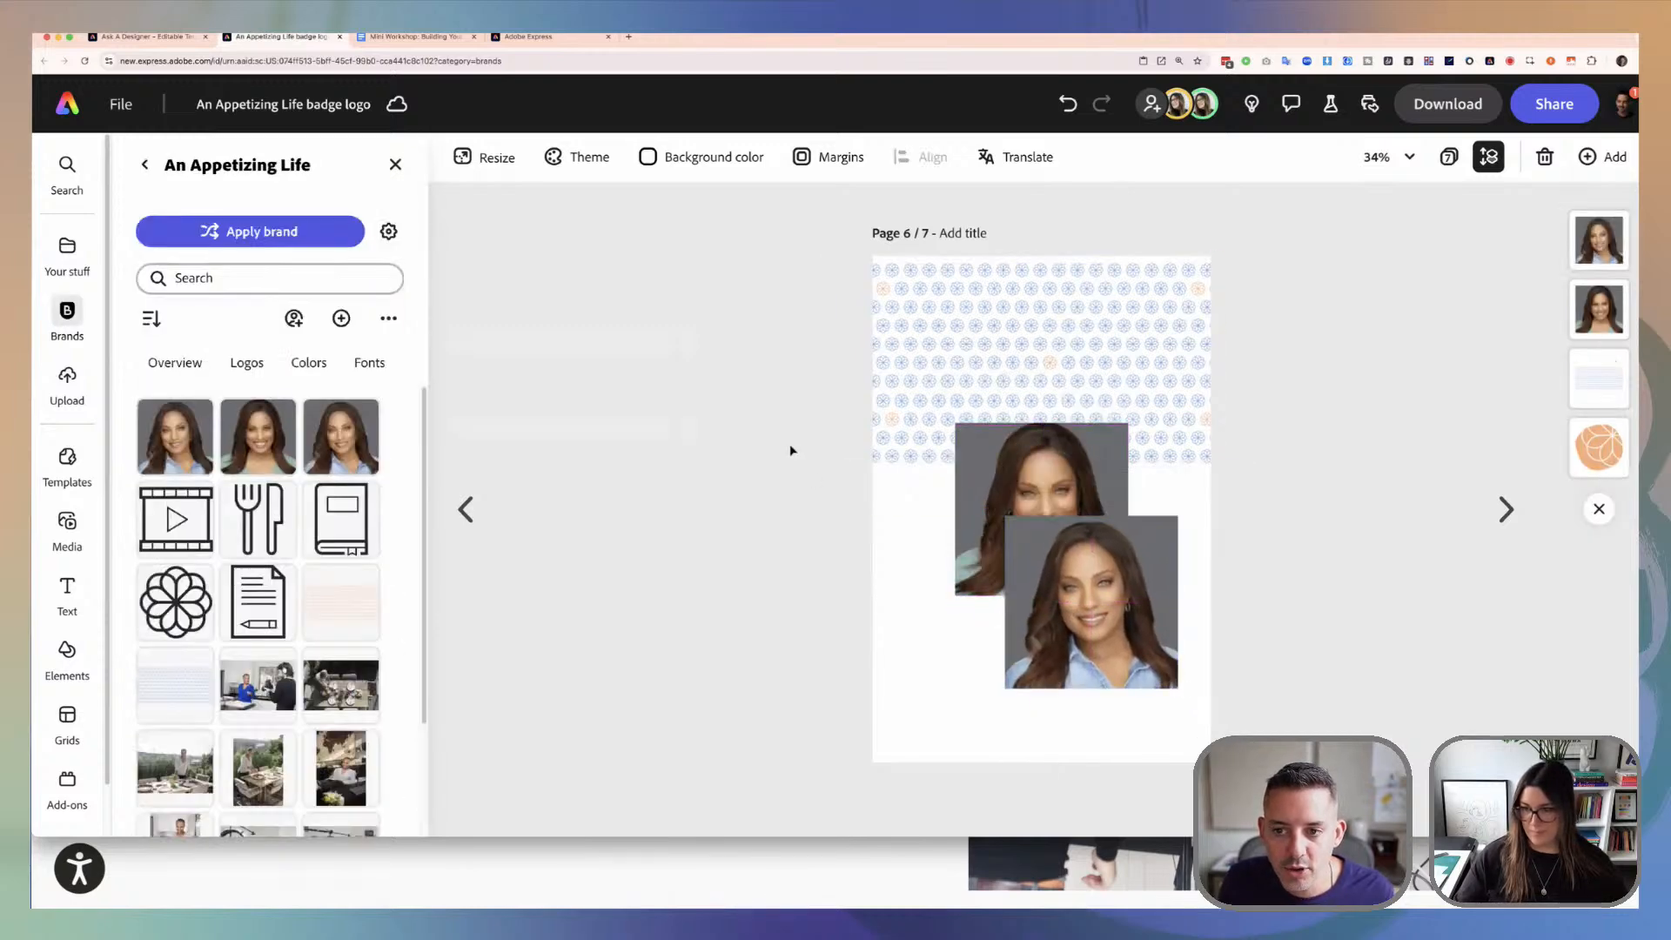
Step: Return to page 5 and position the teal frying-pan icon inside the blue arch, below the curved AN APPETIZING LIFE text
left_click(466, 509)
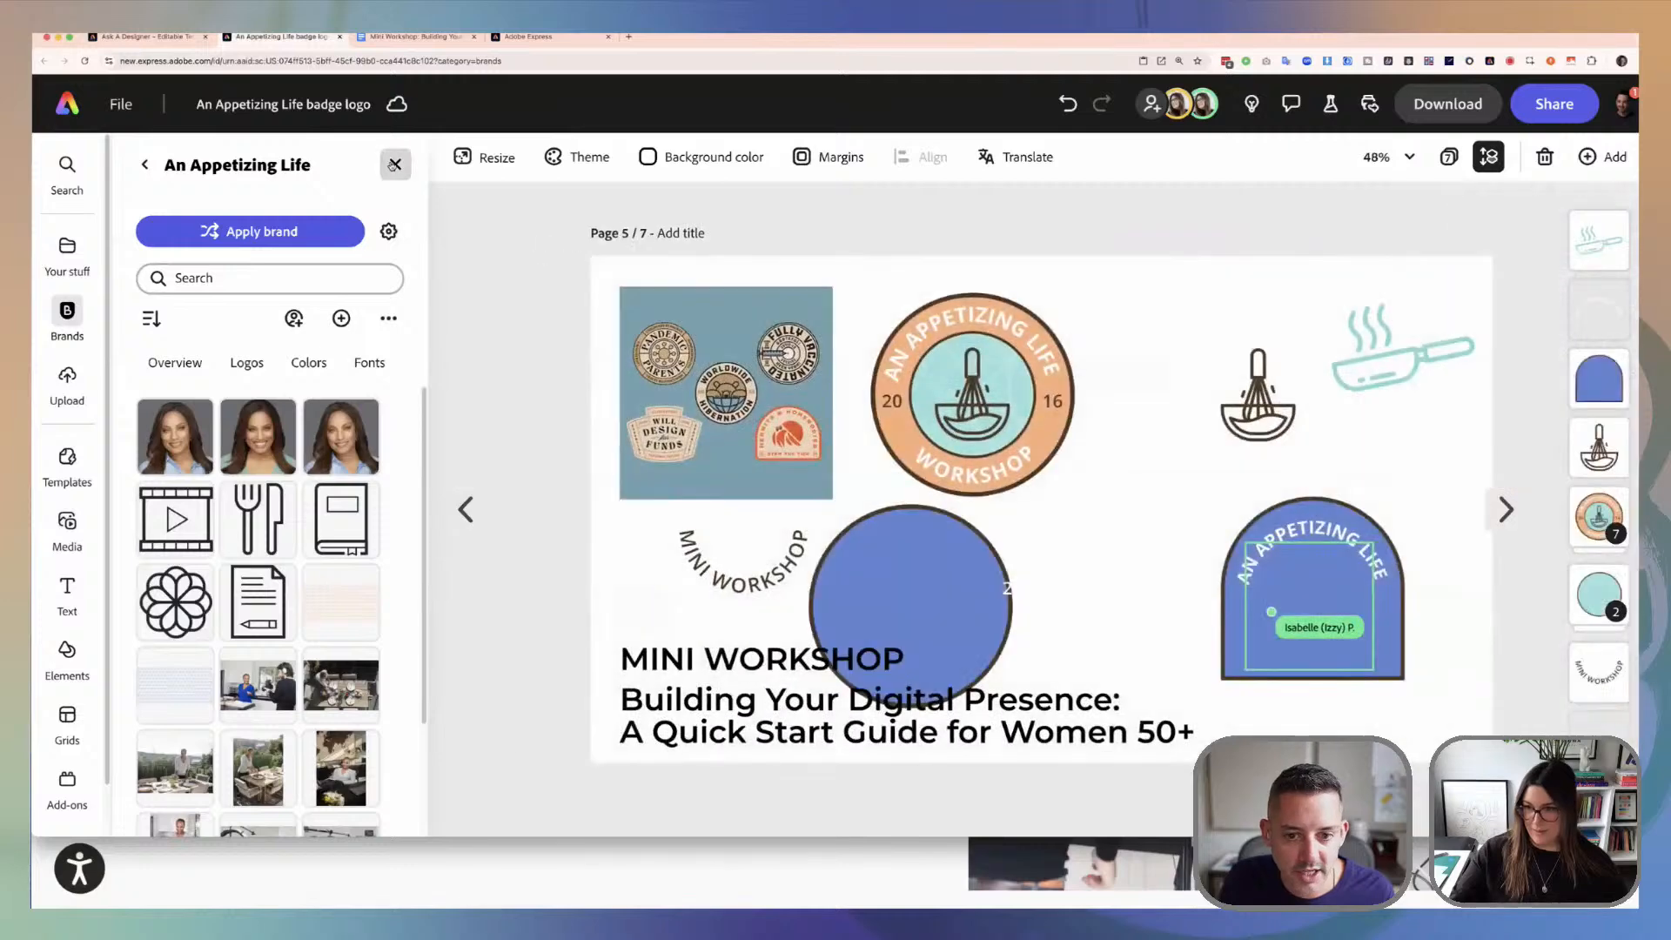
left_click(395, 165)
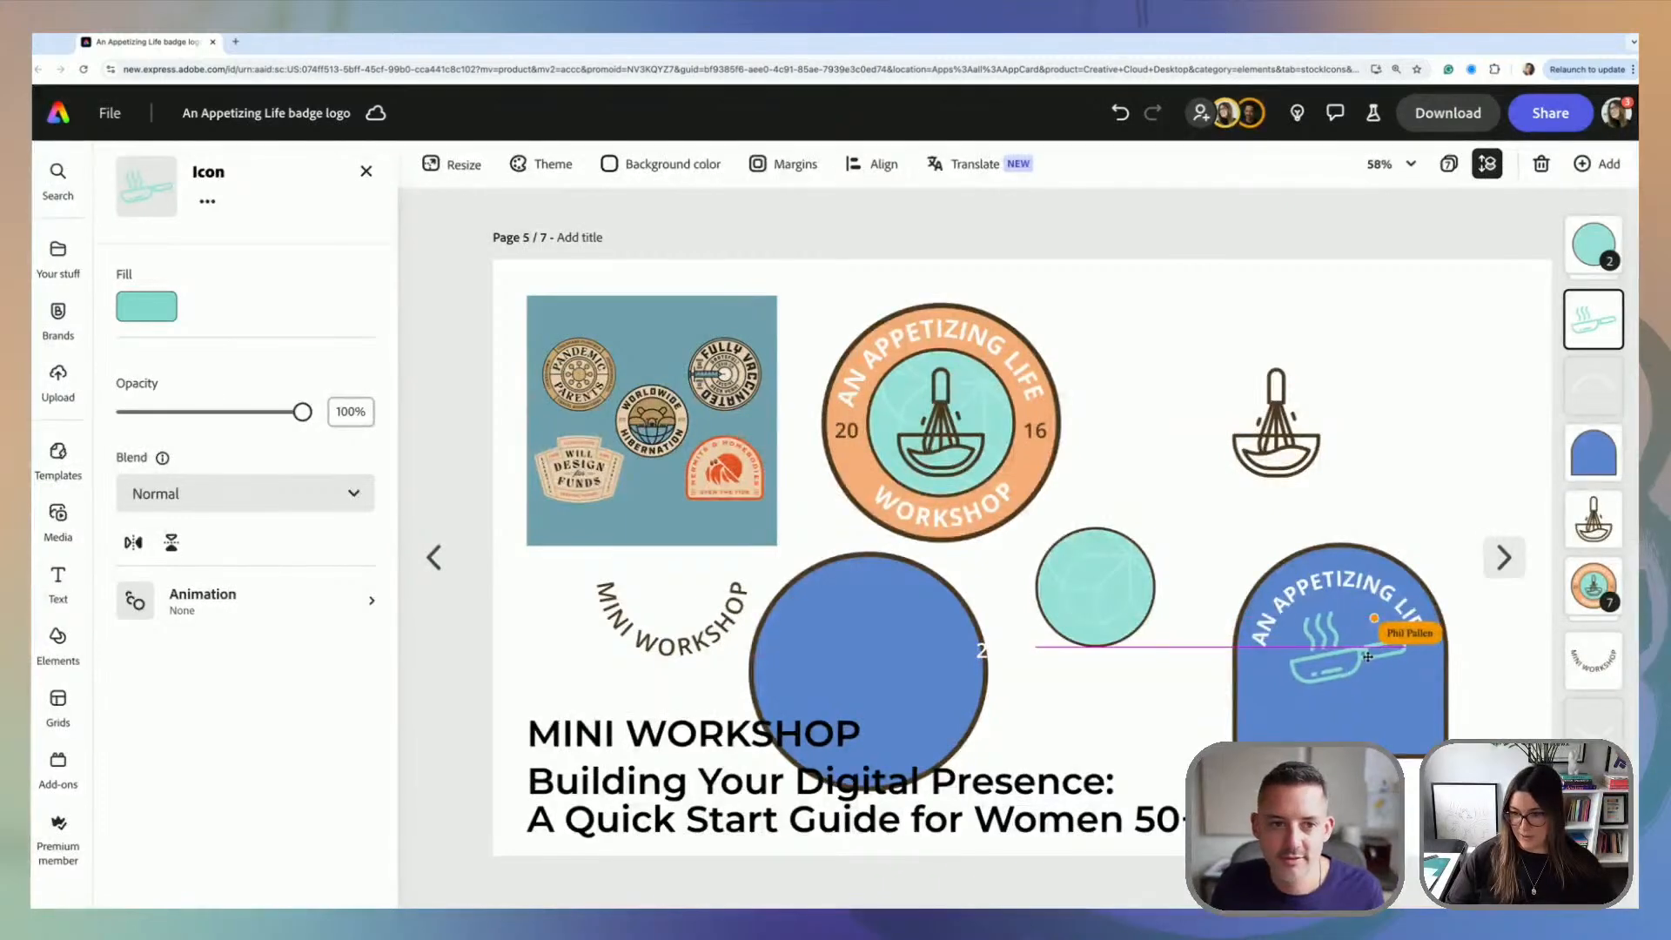
left_click_drag(1367, 657, 1367, 661)
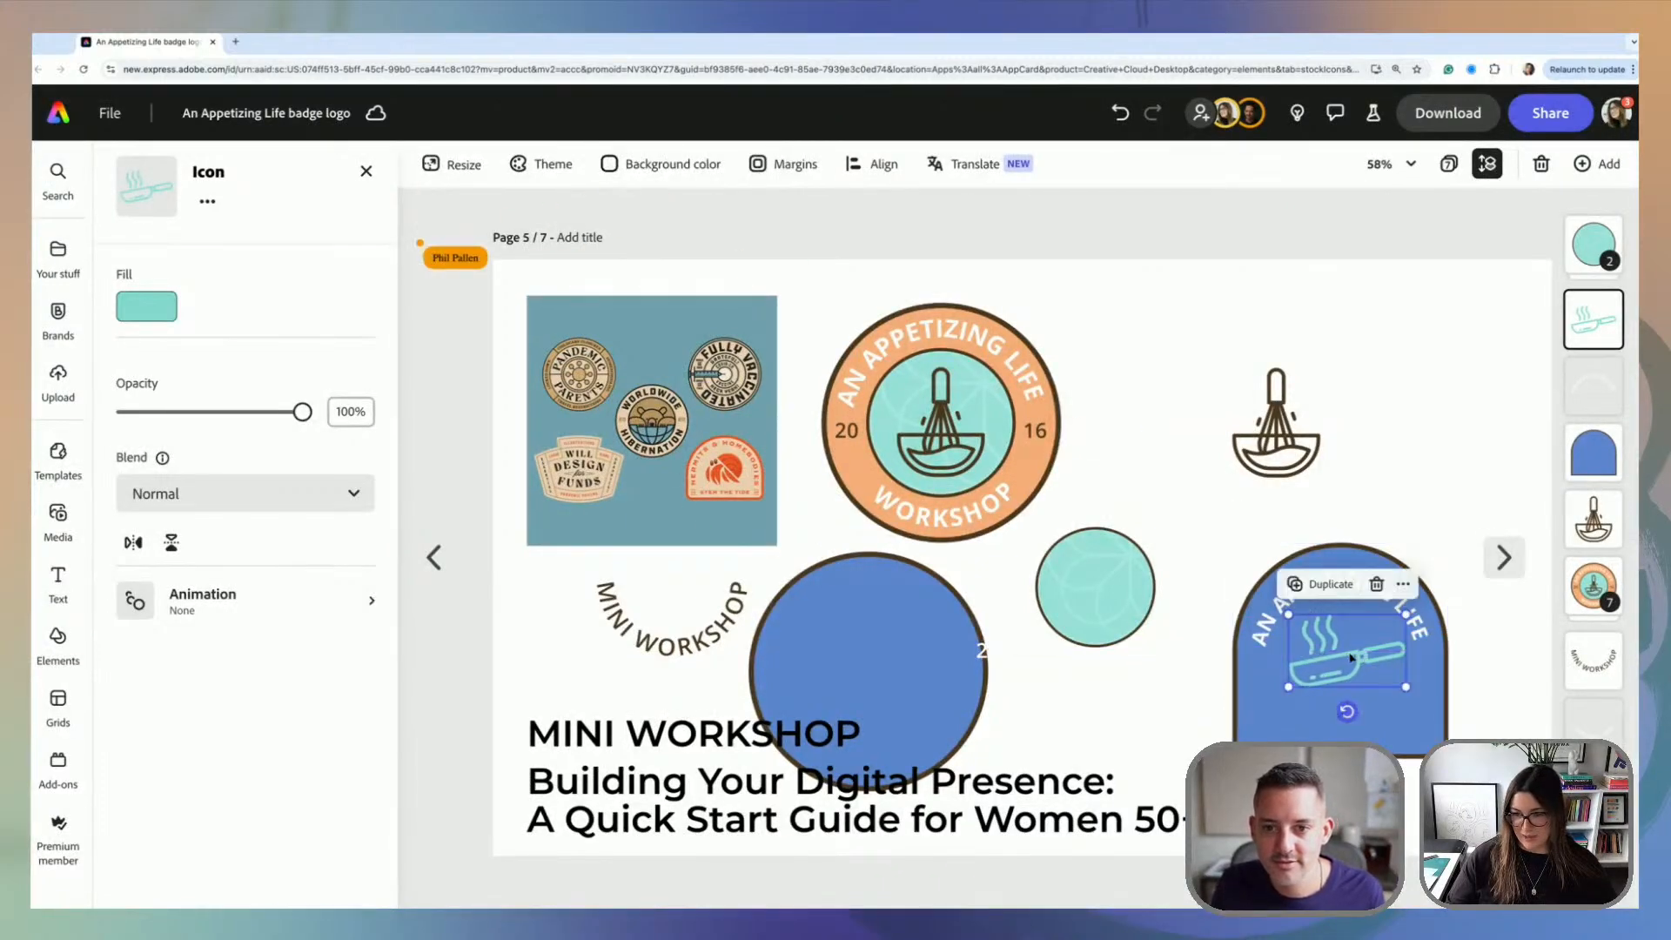
left_click_drag(1354, 656, 1354, 654)
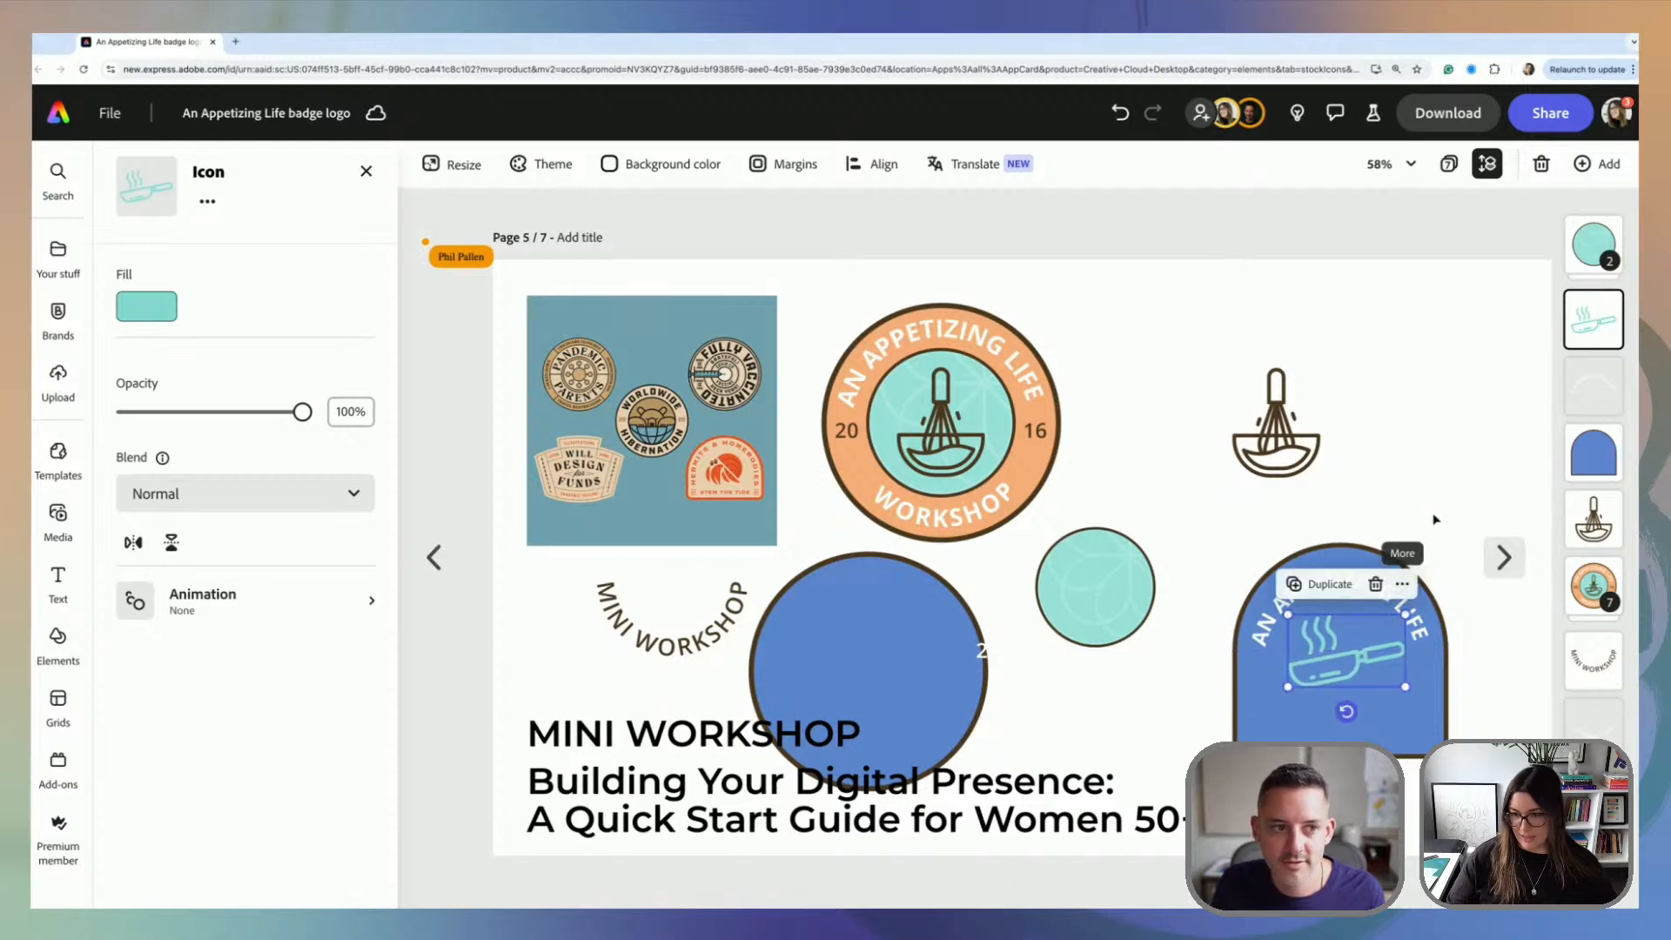
left_click(1435, 519)
Step: Delete the blue circle and the leftover white curved text near the teal circle
left_click(902, 672)
key("Delete")
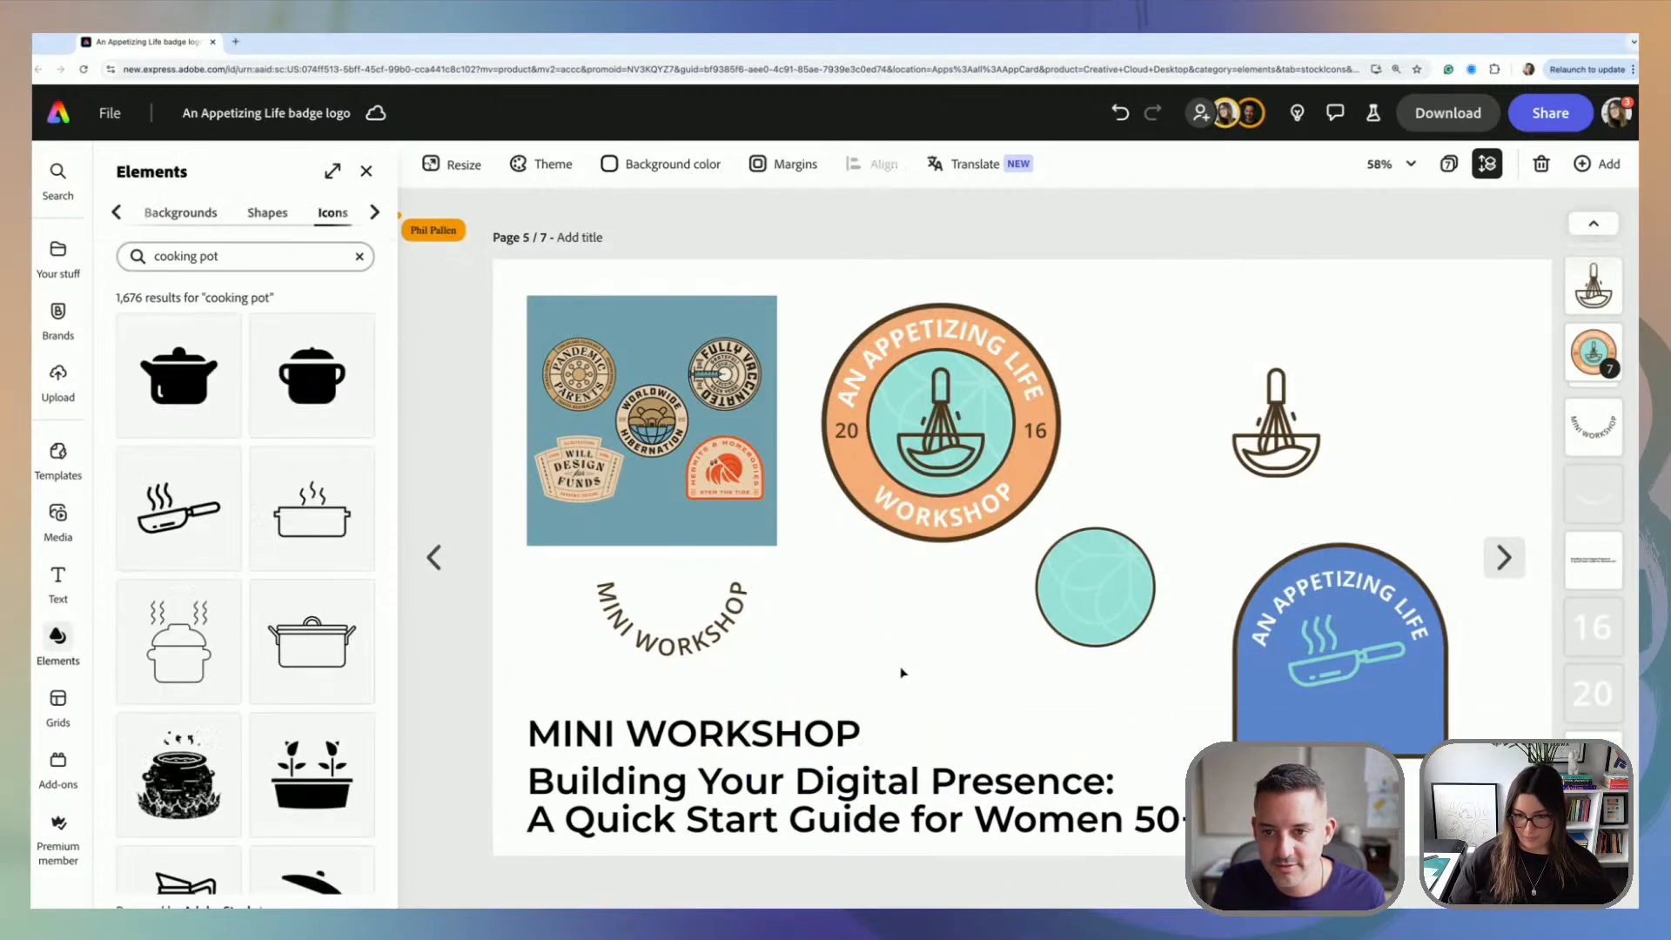
left_click_drag(818, 606, 1000, 693)
left_click(1029, 697)
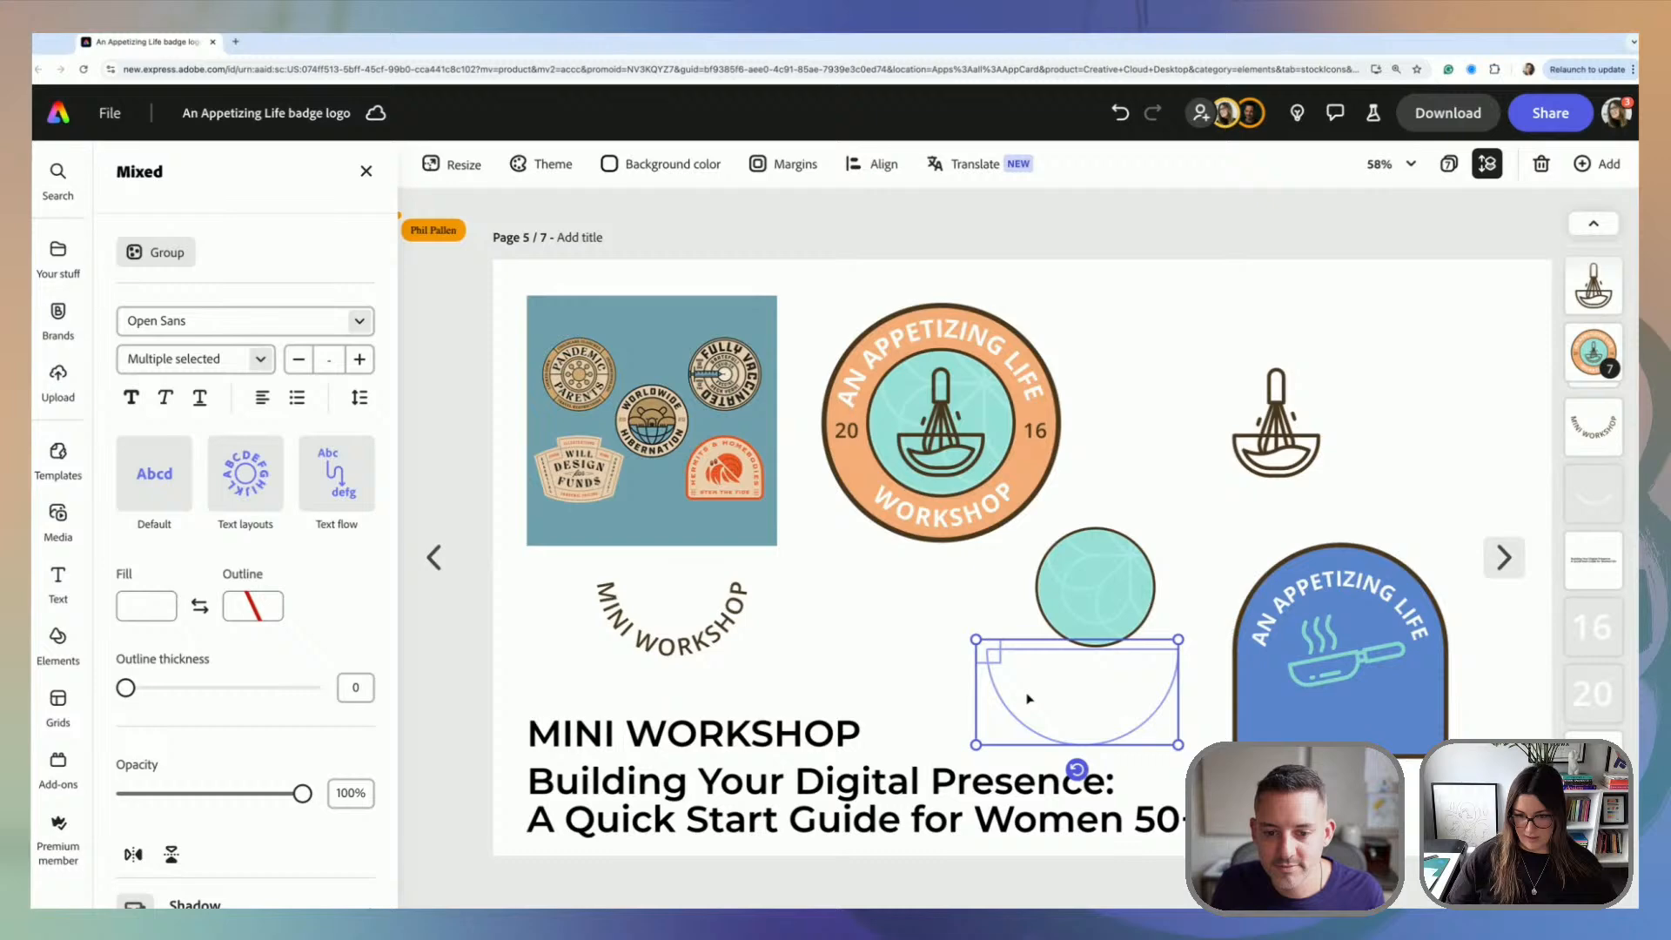
left_click(990, 654)
key("Delete")
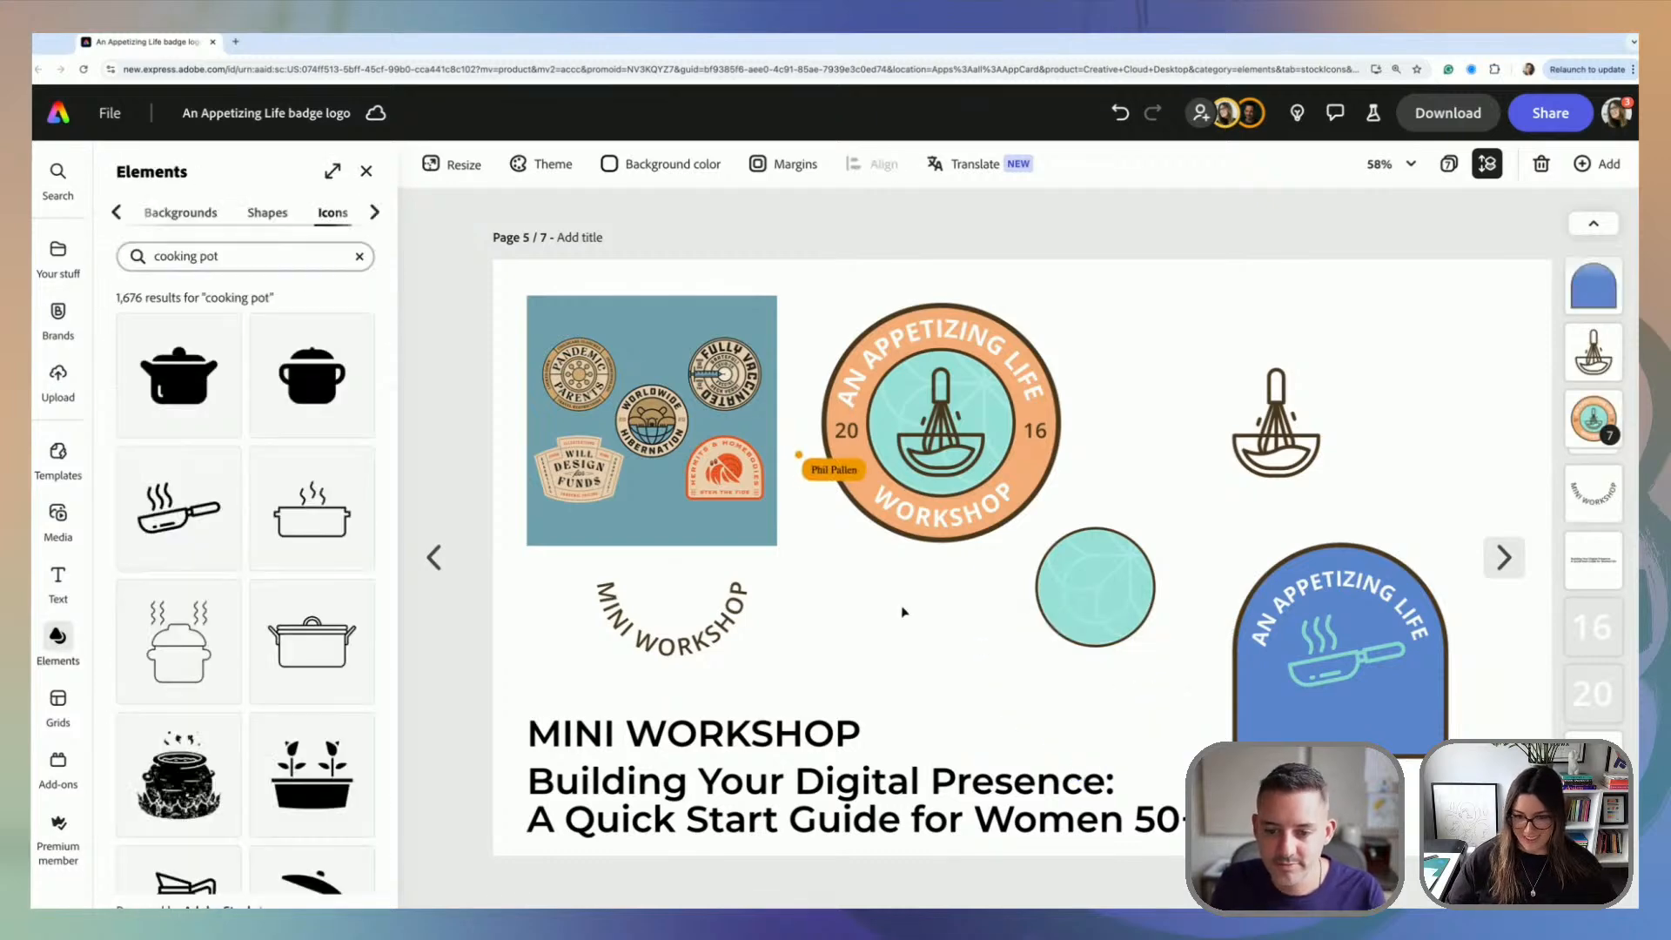
Step: Delete the teal circle group beside the blue arch
left_click_drag(903, 611, 1037, 681)
left_click(1119, 731)
left_click(1116, 576)
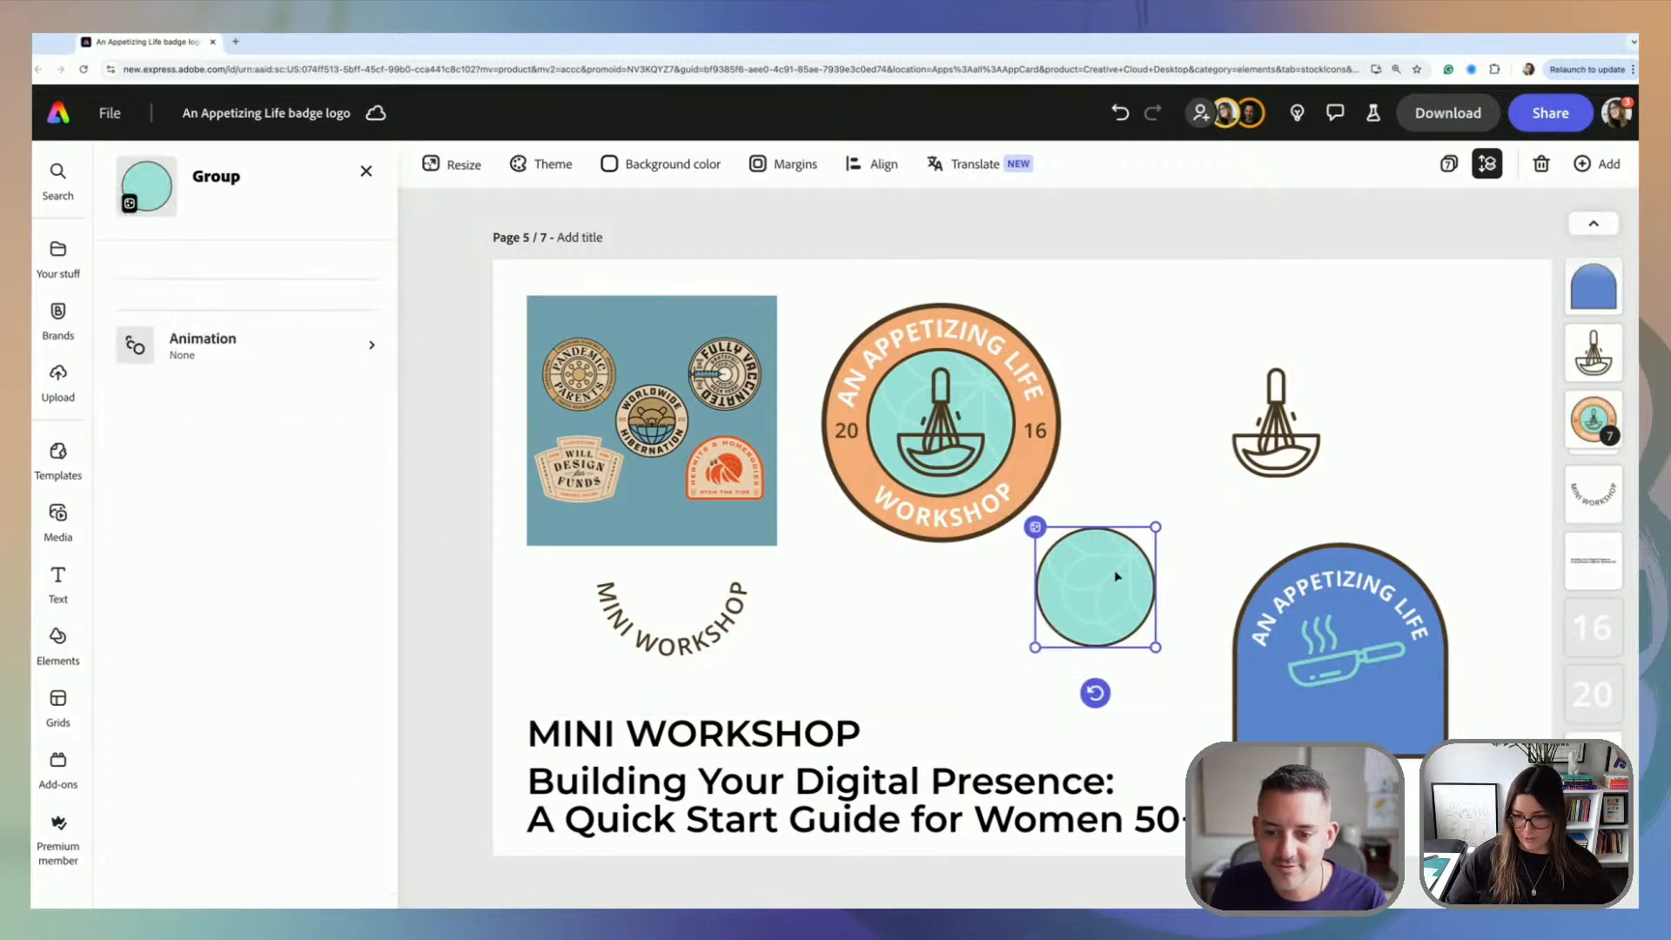
key("Delete")
Step: Move the white 20 and 16 text layers to the top of the layer stack
left_click_drag(919, 583, 1122, 691)
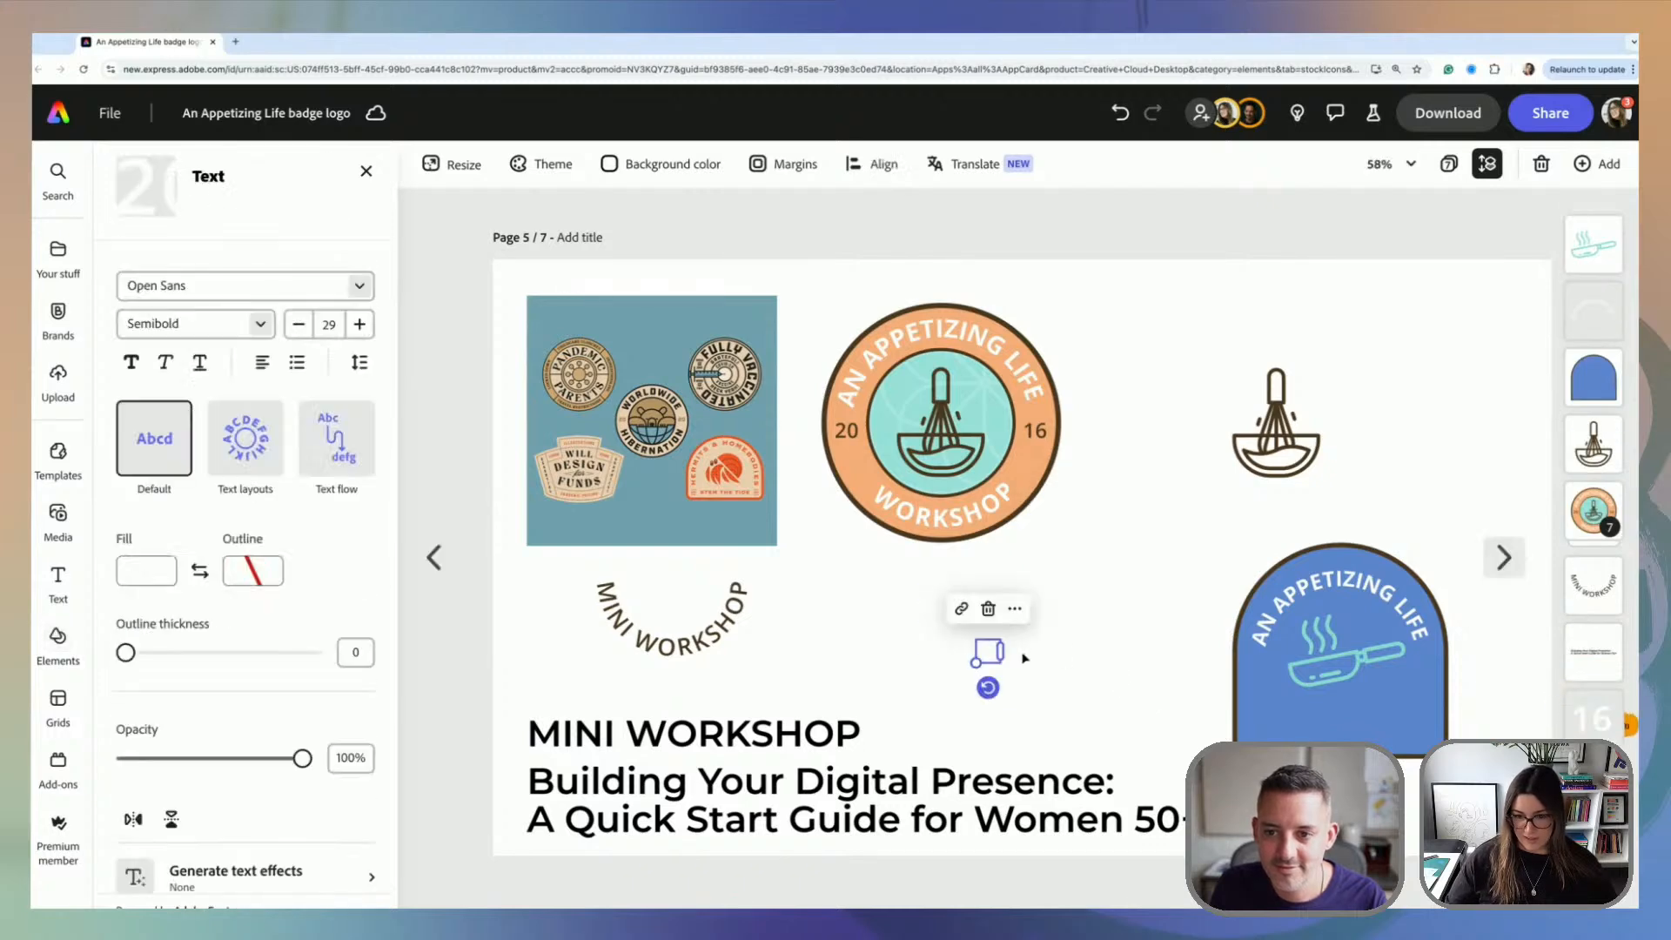
left_click_drag(1025, 658, 1269, 692)
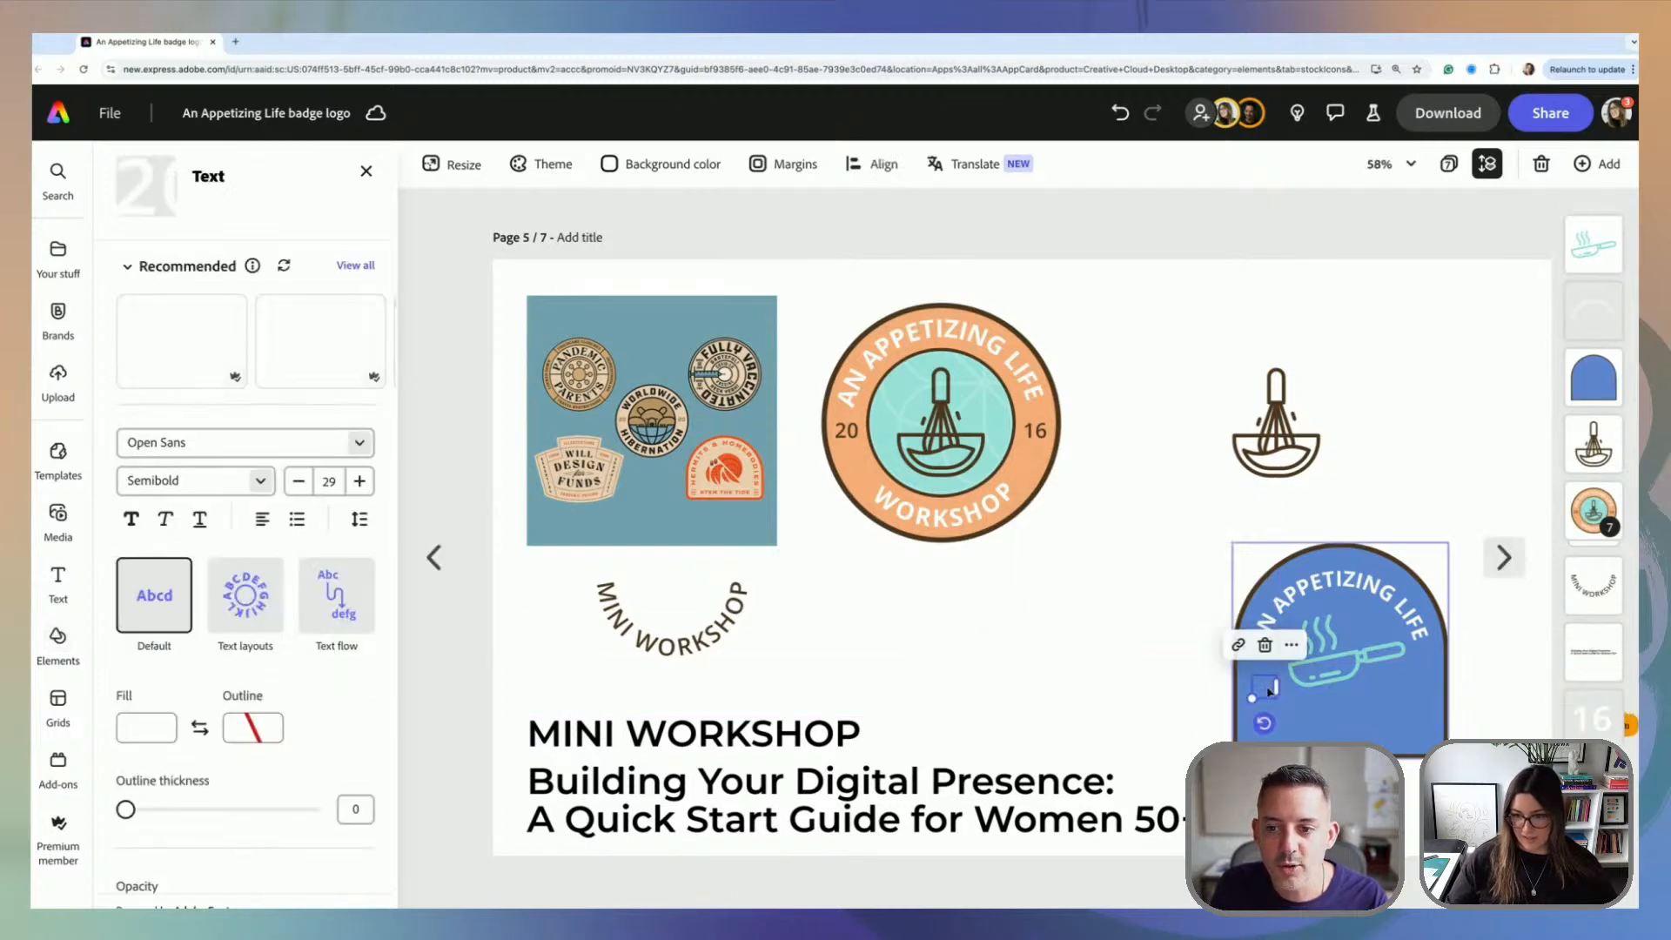
key("ctrl+z")
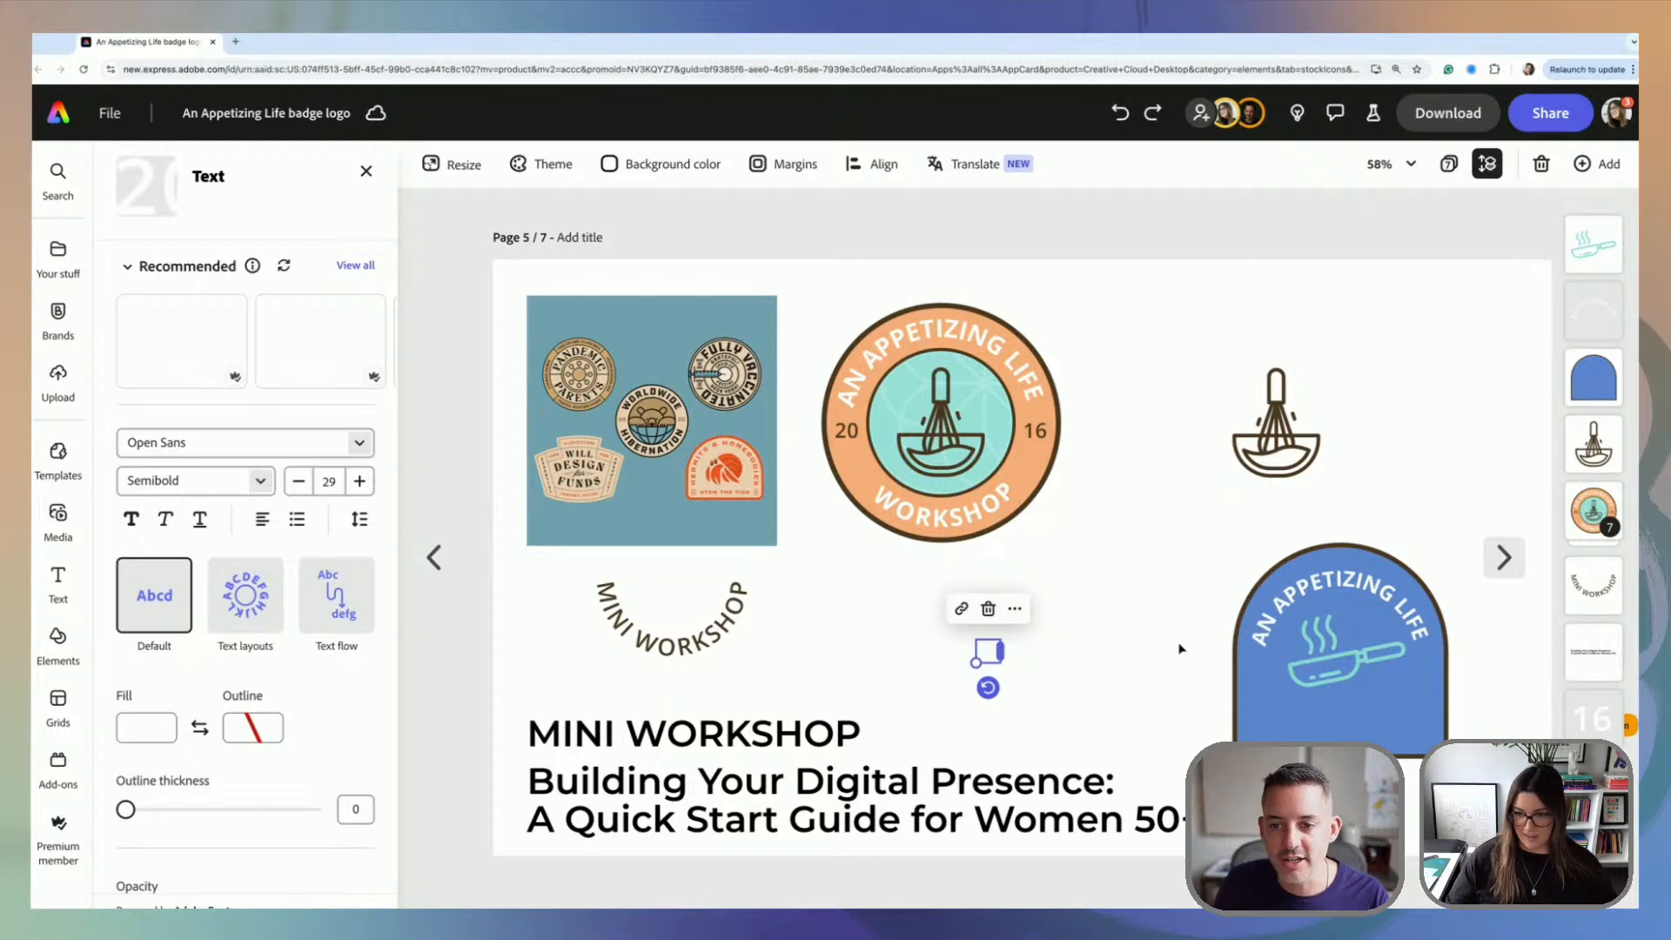
left_click_drag(1598, 786, 1599, 248)
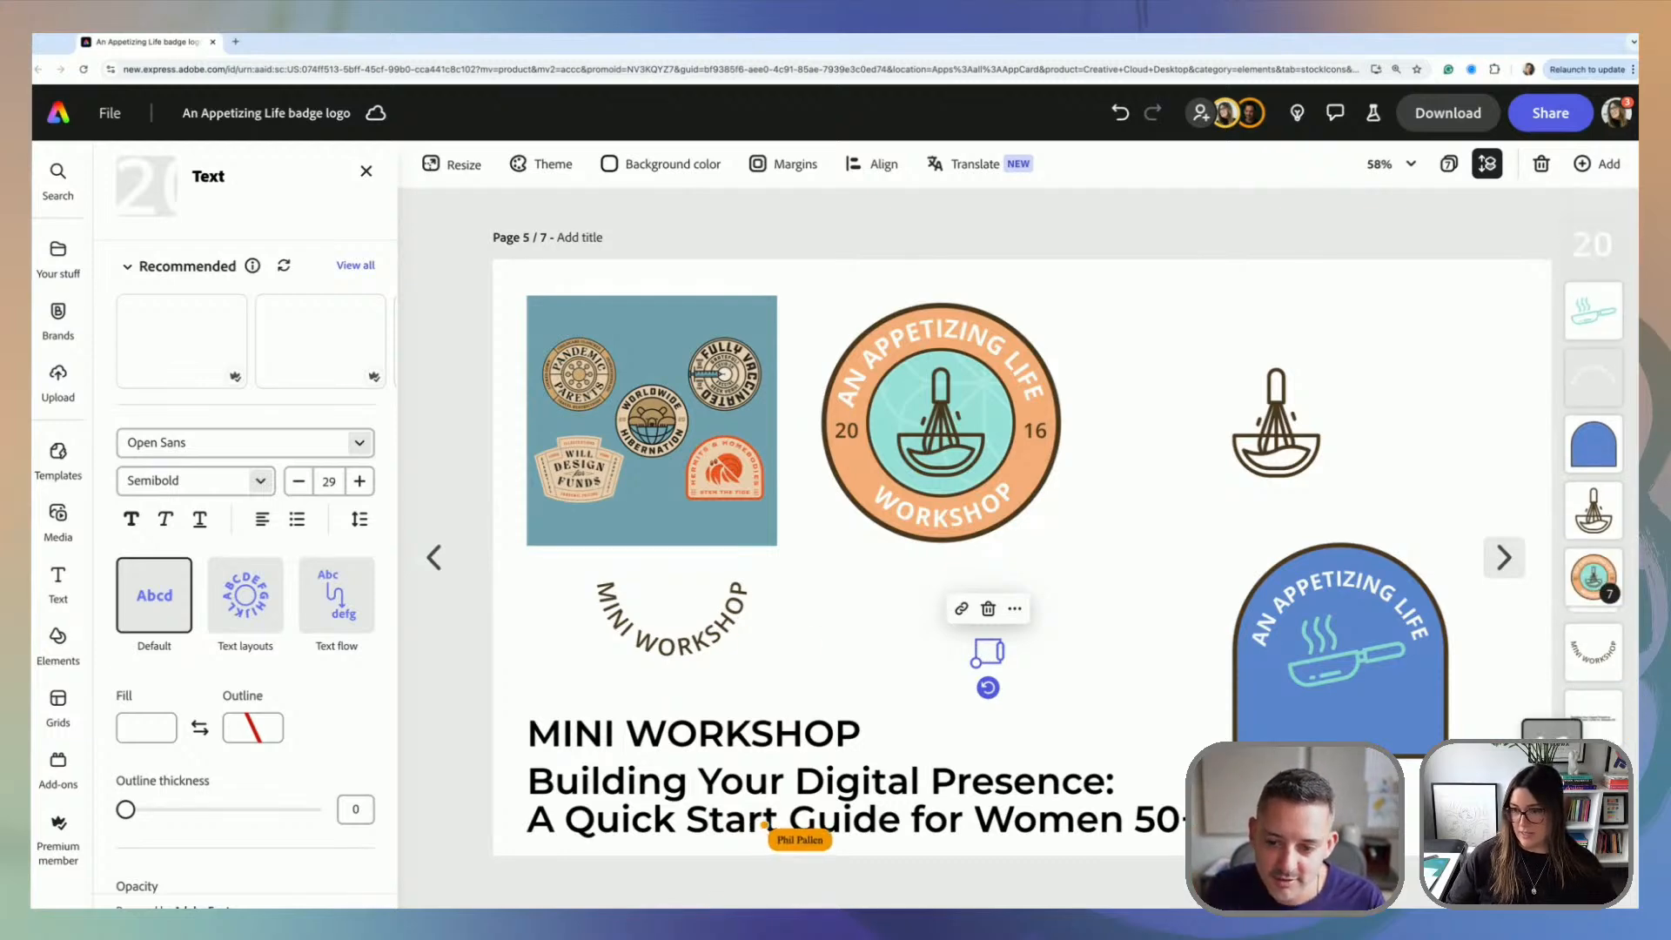
left_click_drag(1557, 752, 1613, 256)
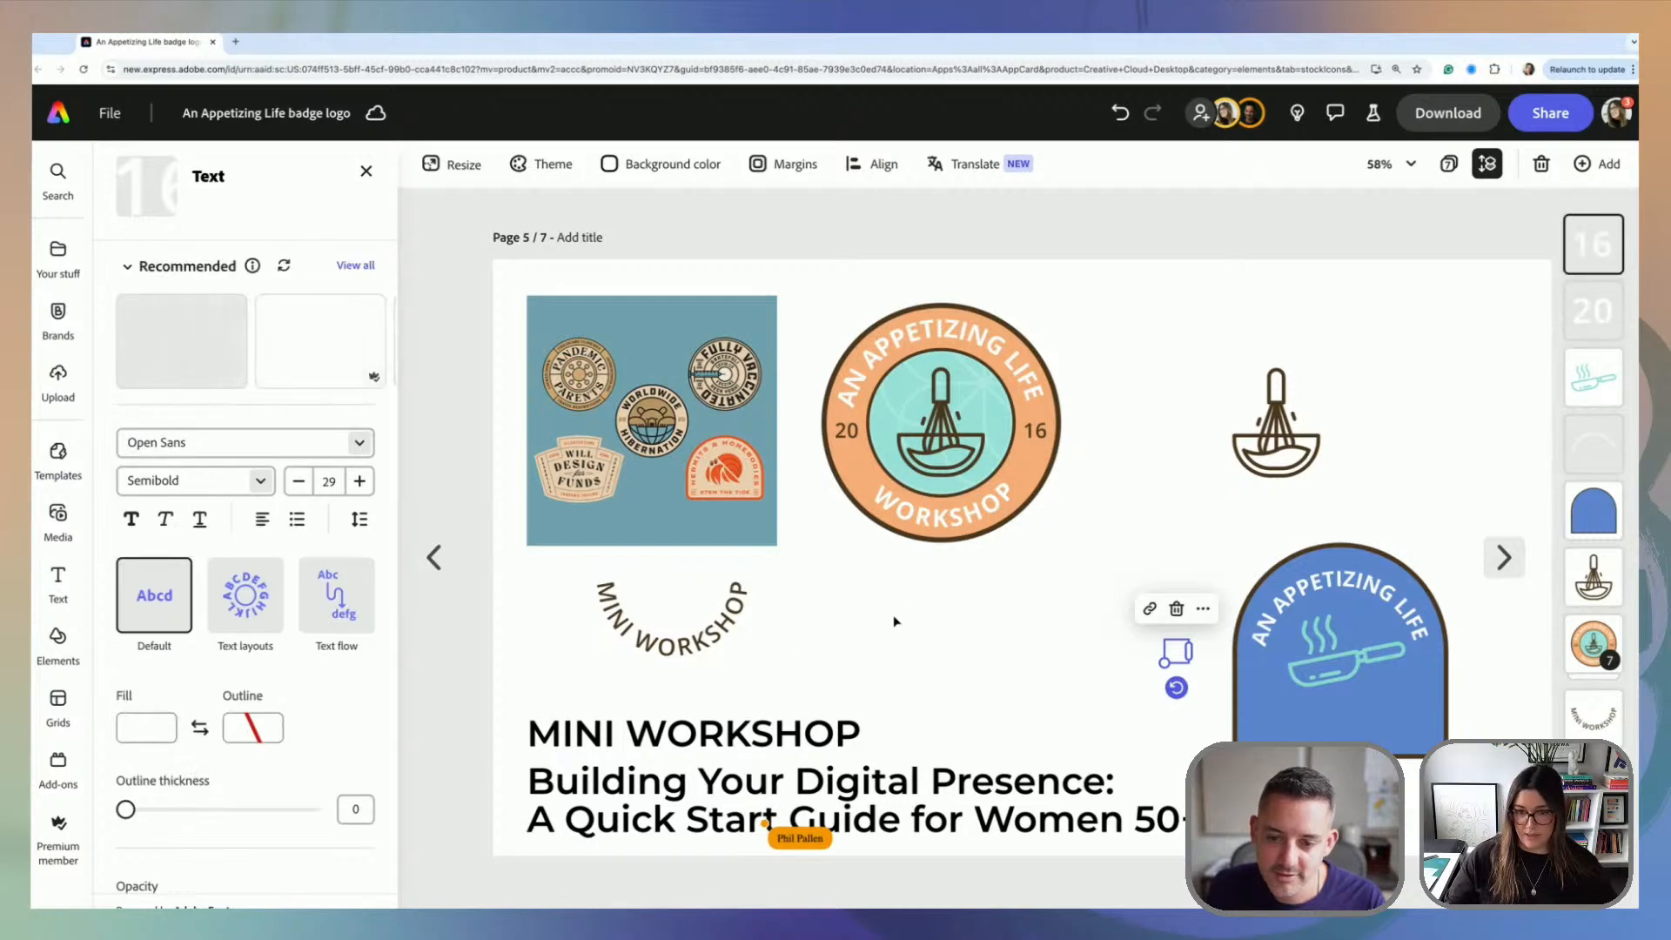
Step: Place the white 20 and 16 at the lower left and lower right of the blue arch, inside its outline
left_click_drag(914, 608, 1199, 703)
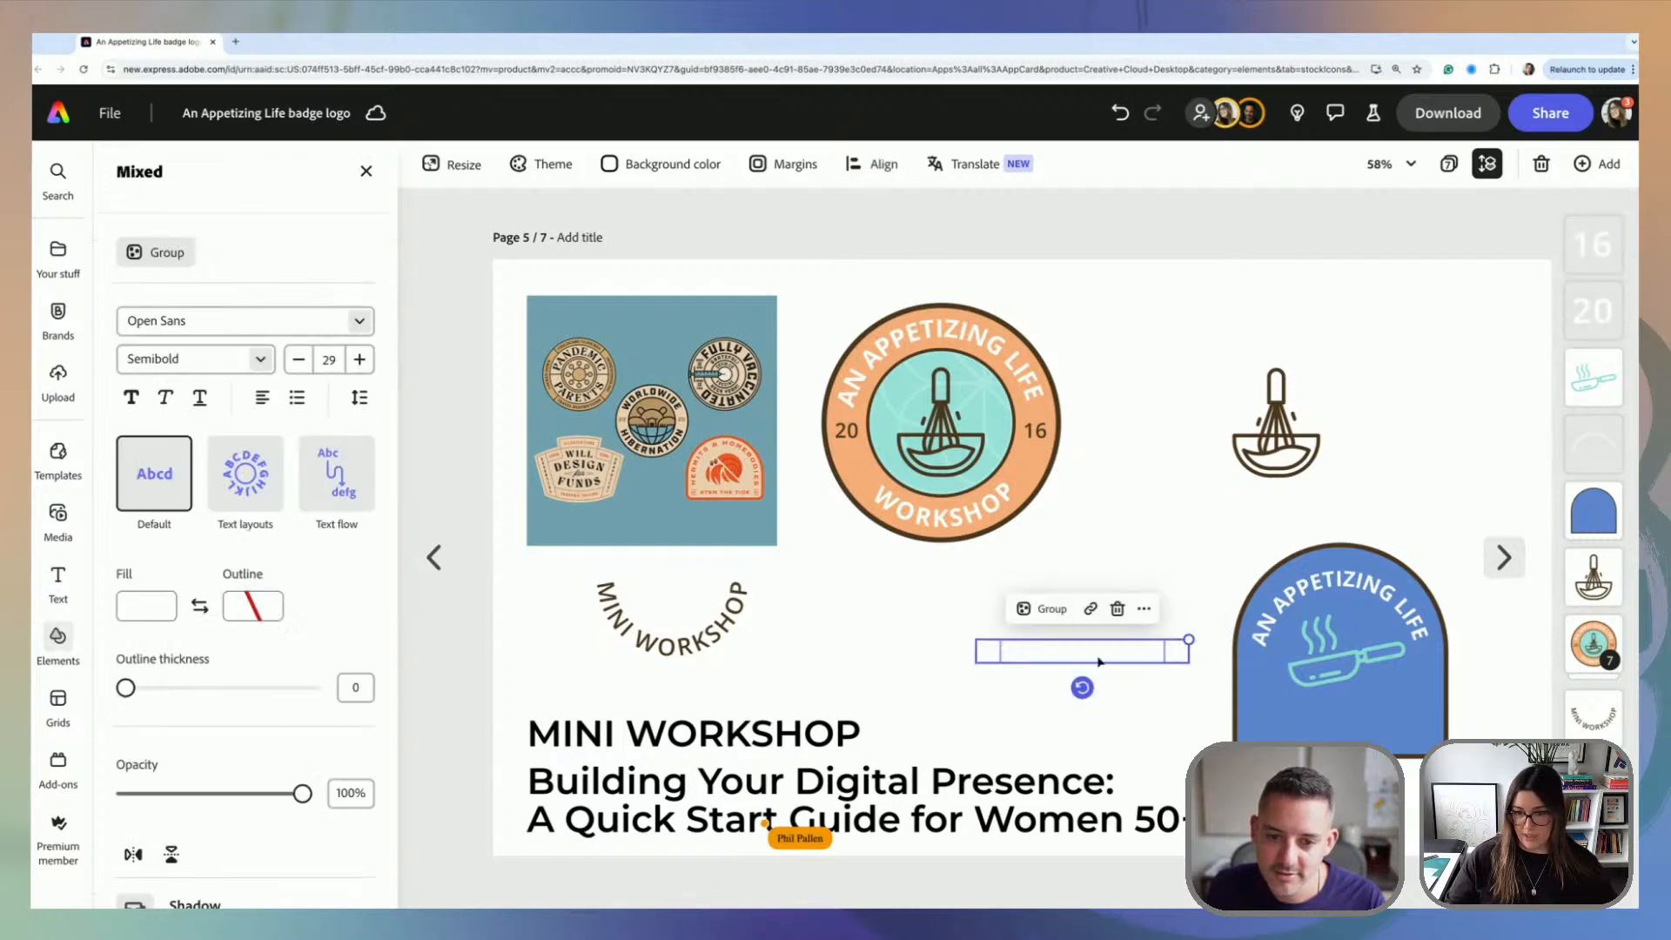
left_click_drag(979, 654, 1257, 718)
left_click(1508, 695)
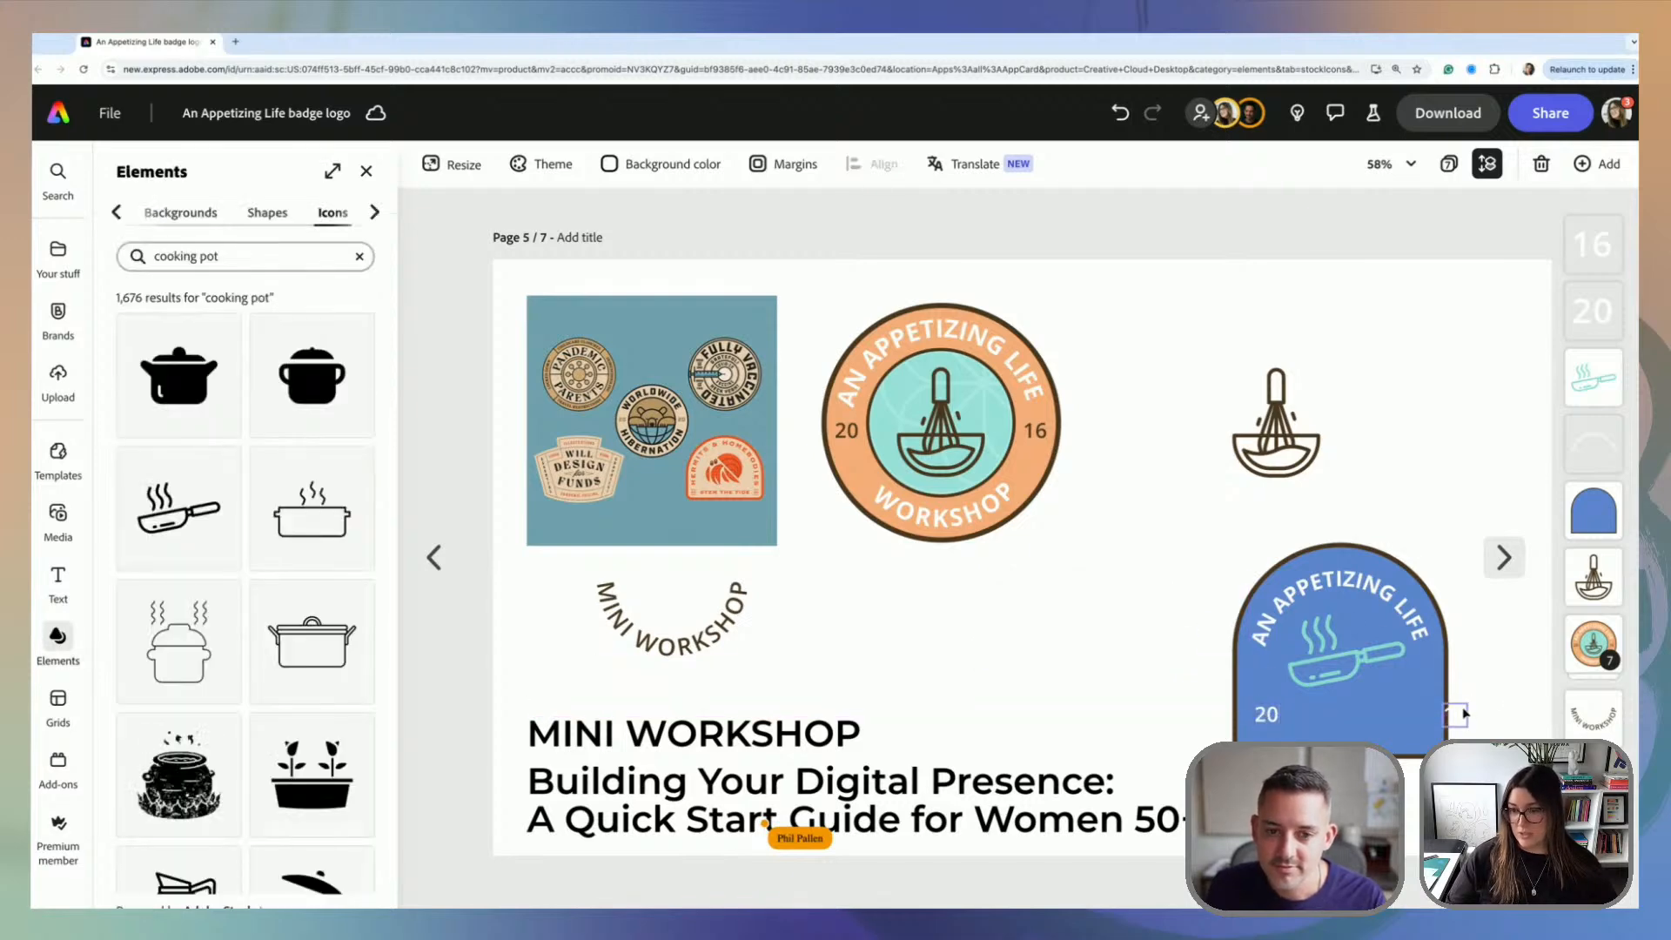
mouse_move(1461, 713)
left_mouse_down()
mouse_move(1453, 691)
mouse_move(1429, 714)
left_mouse_up()
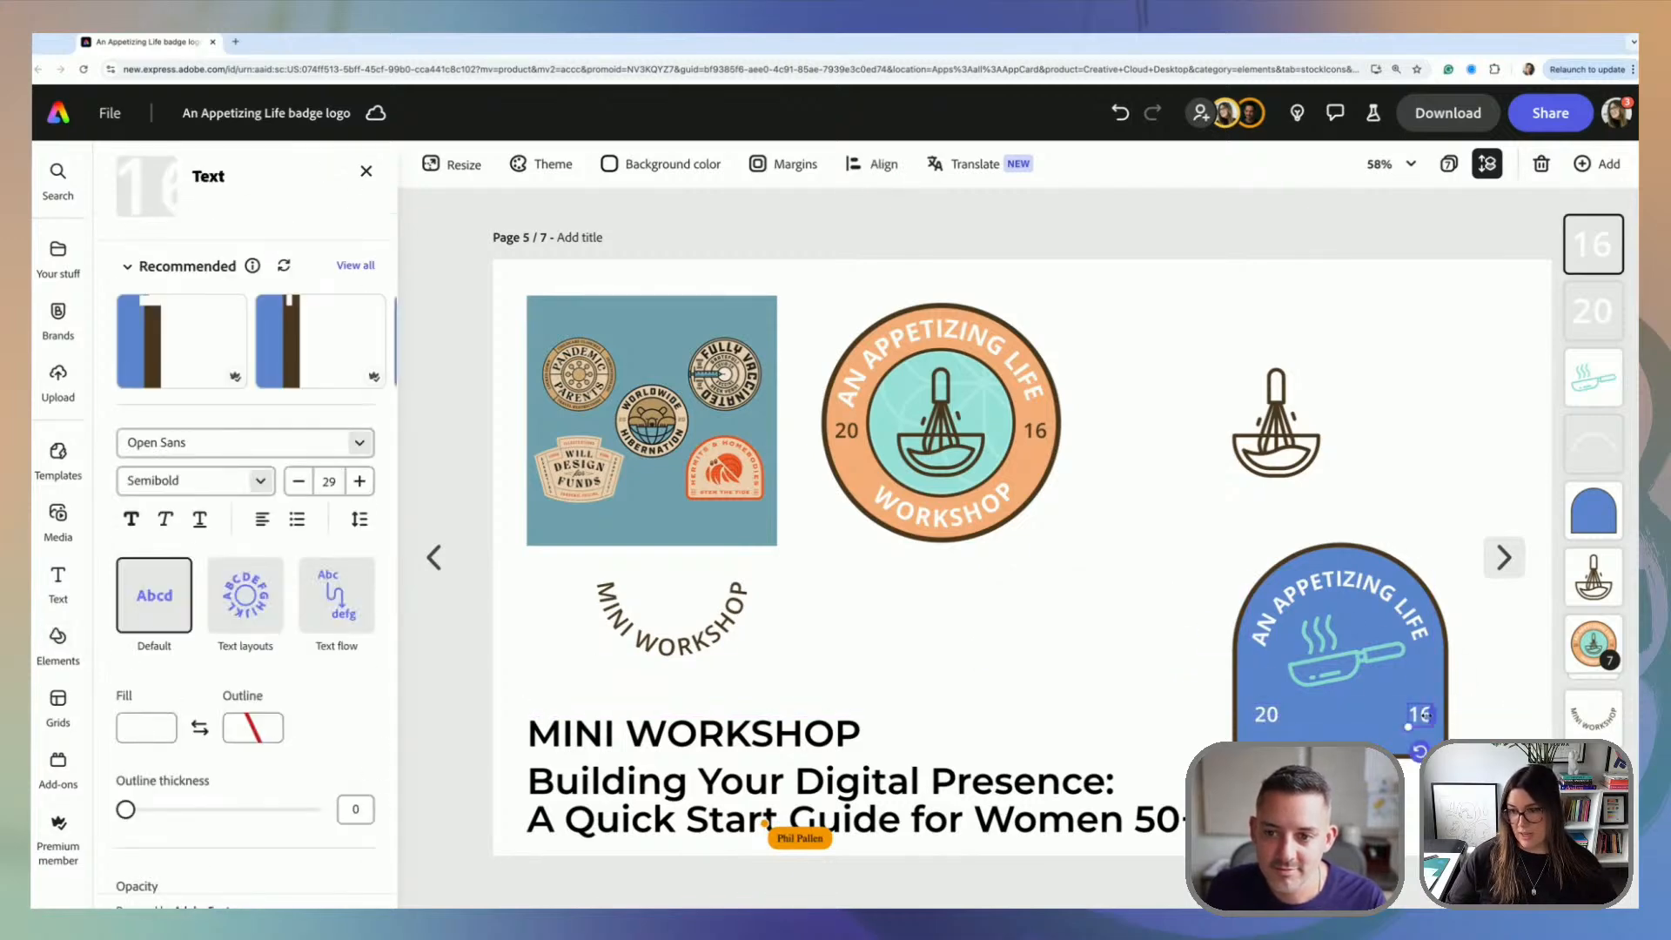
Step: Enlarge the 20 and 16 together to font size 30 and raise them to either side of the frying-pan icon
key("super+plus")
key("super+plus")
scroll(1394, 701, "right", 10)
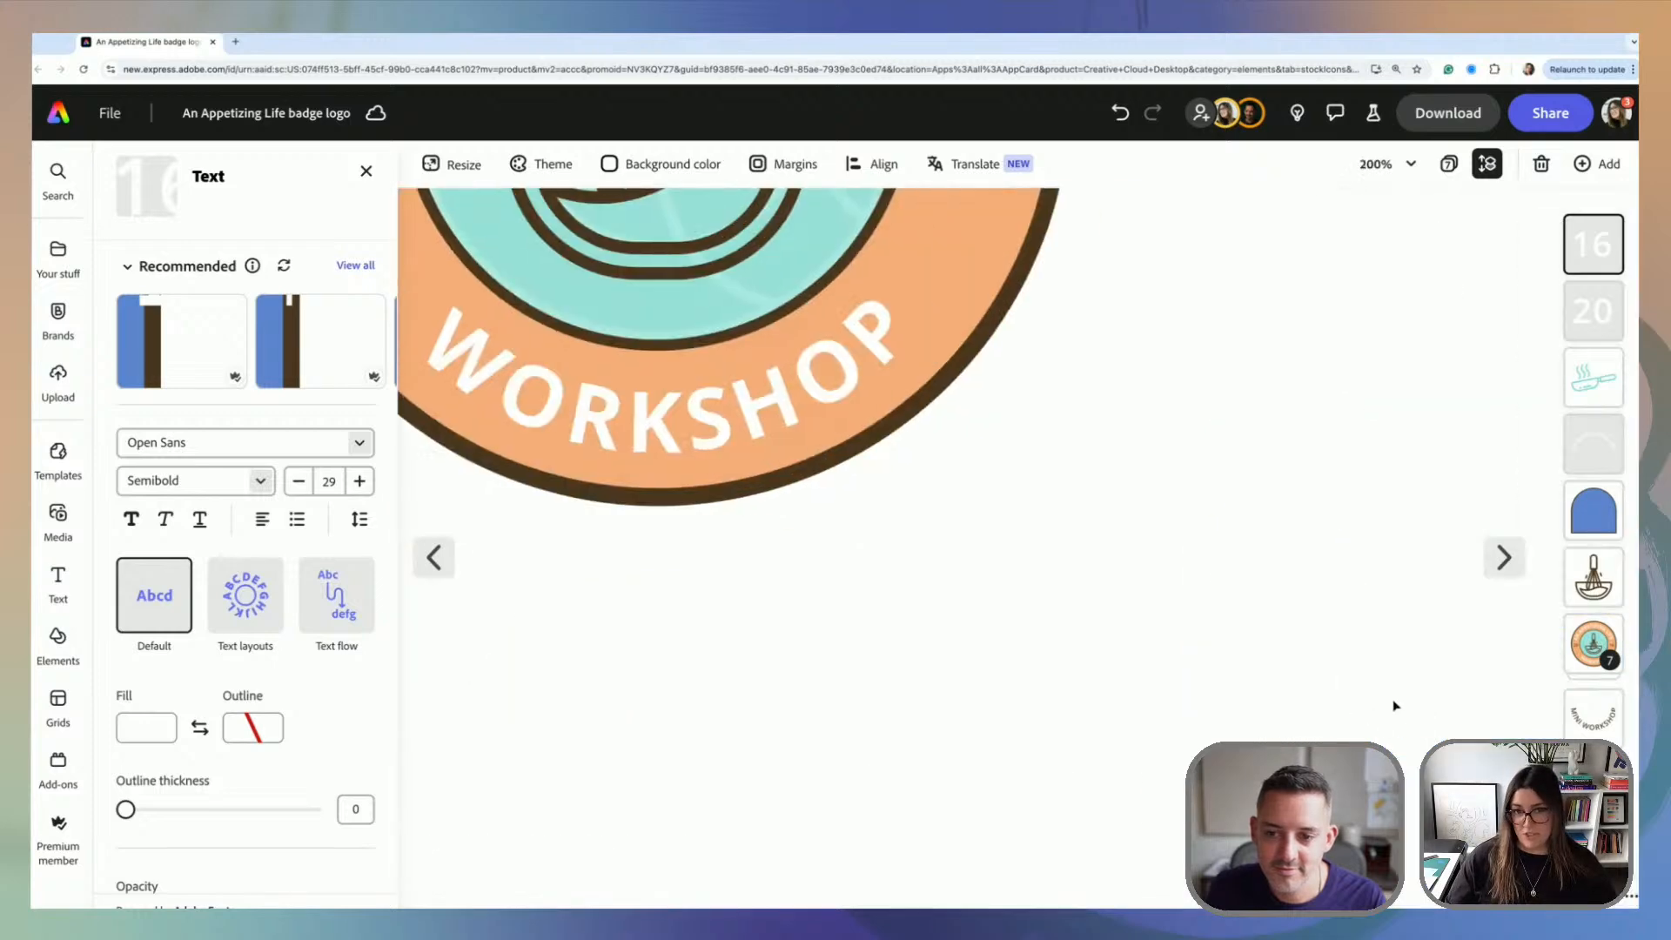
scroll(1394, 702, "down", 6)
scroll(1394, 701, "up", 1)
left_click(902, 620)
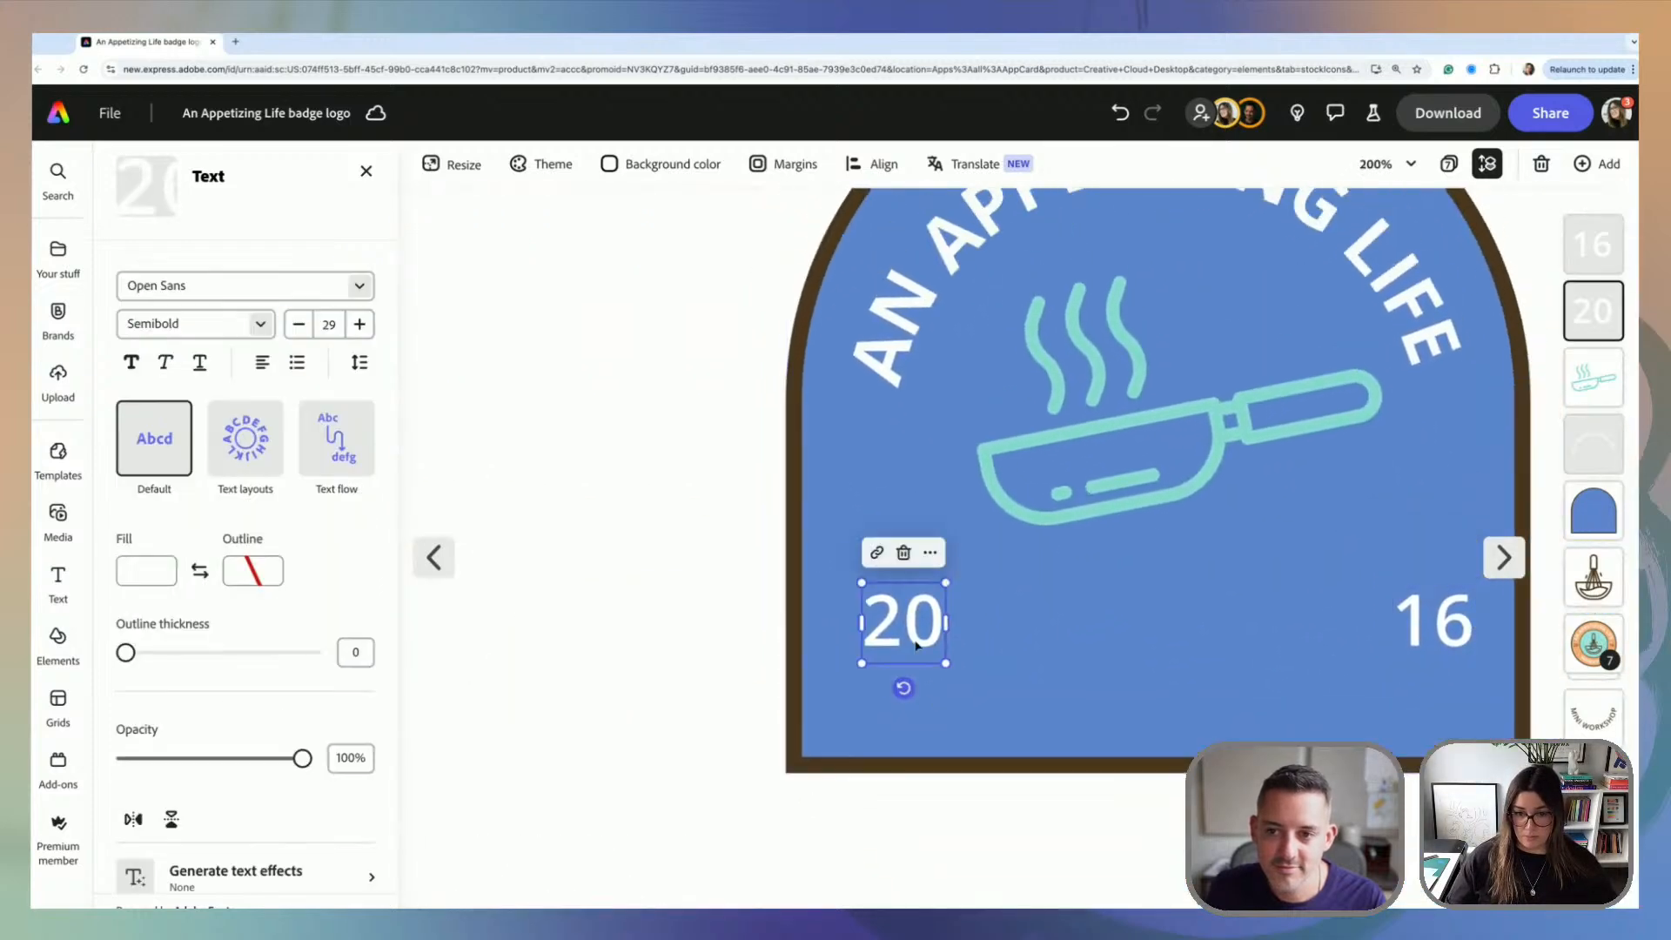
left_click(1434, 622, "shift")
left_click_drag(1436, 633, 1482, 517)
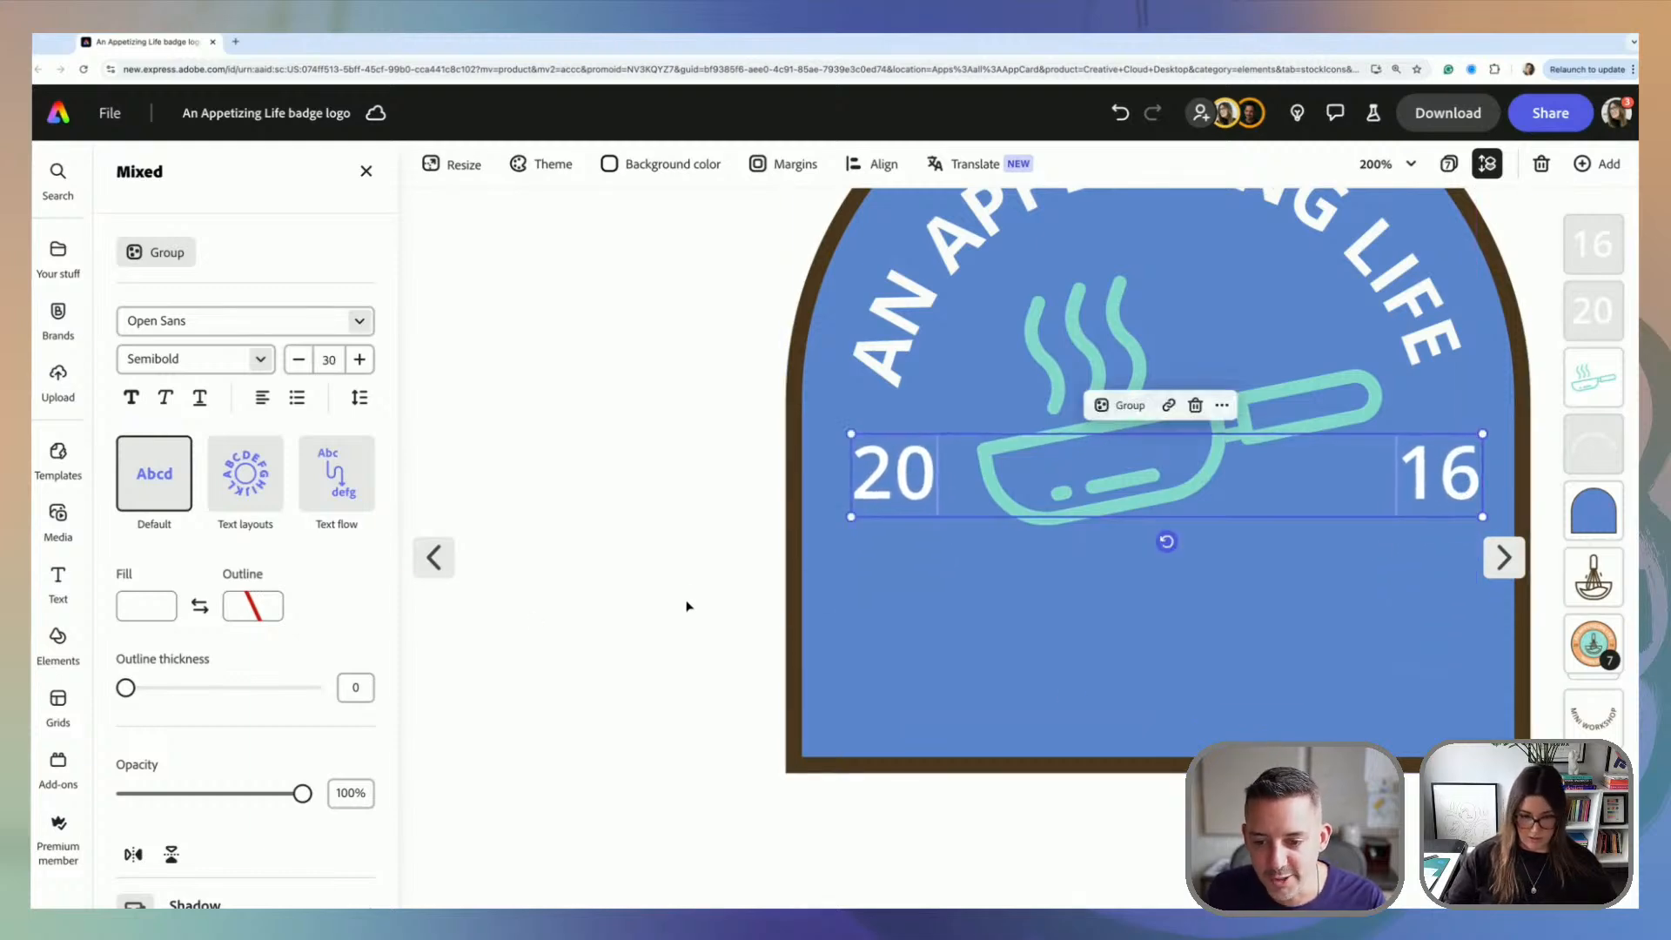
Step: Try to center-align the white 20 and 16 text in the blue arch
key("super+minus")
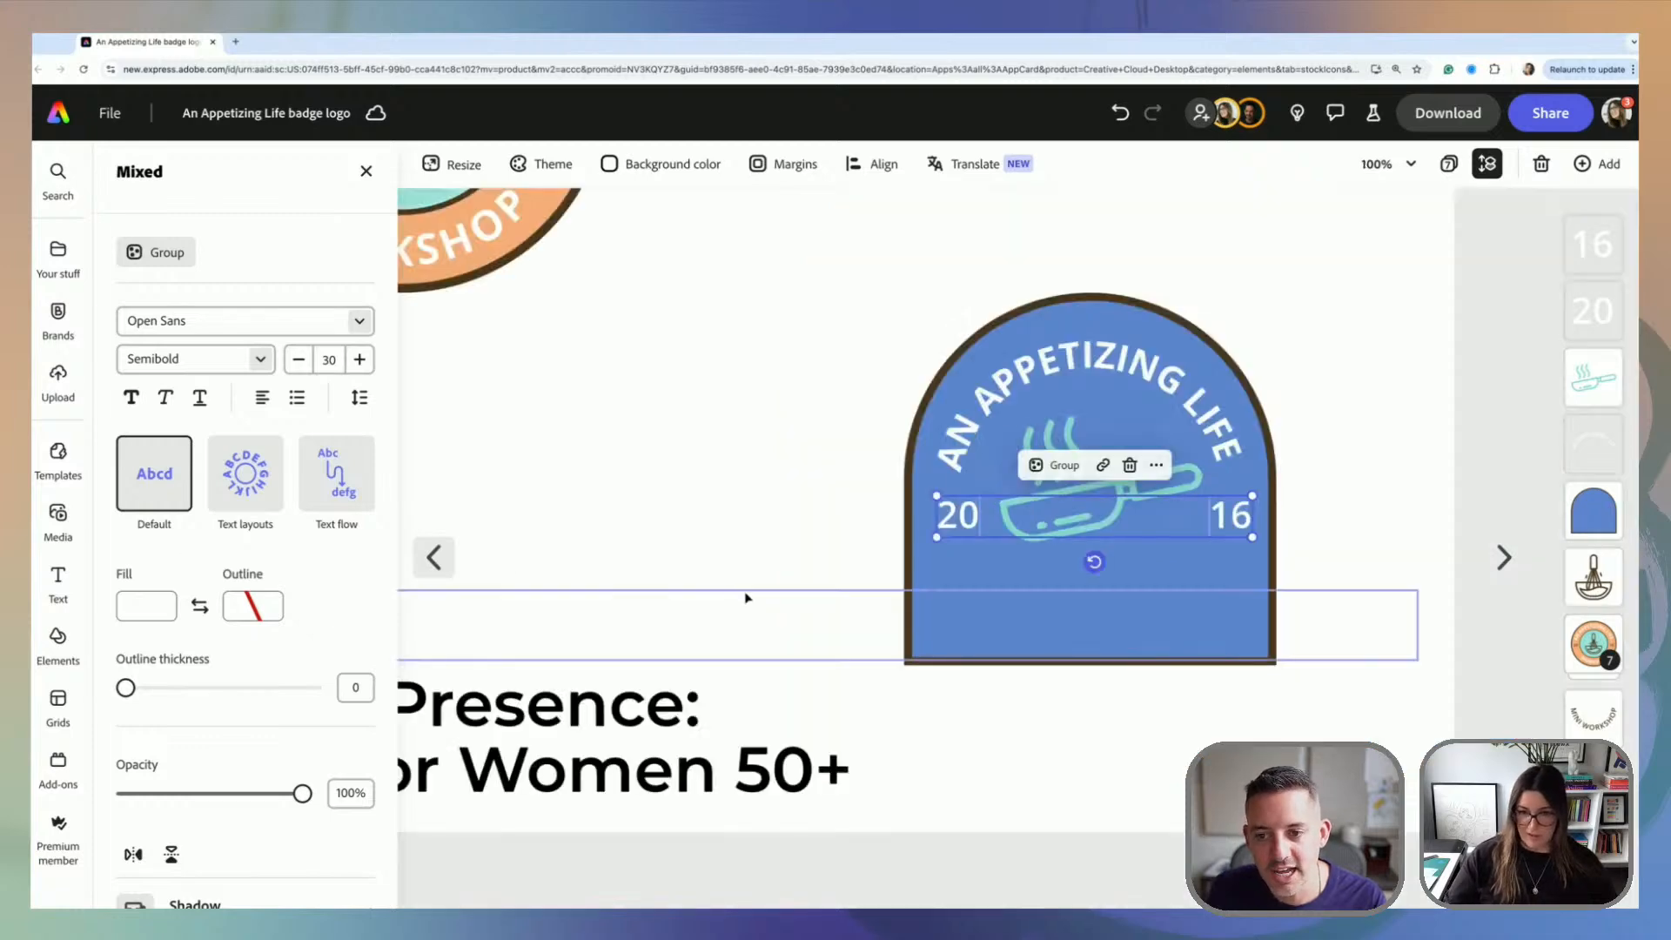
left_click(1375, 492)
double_click(1230, 518)
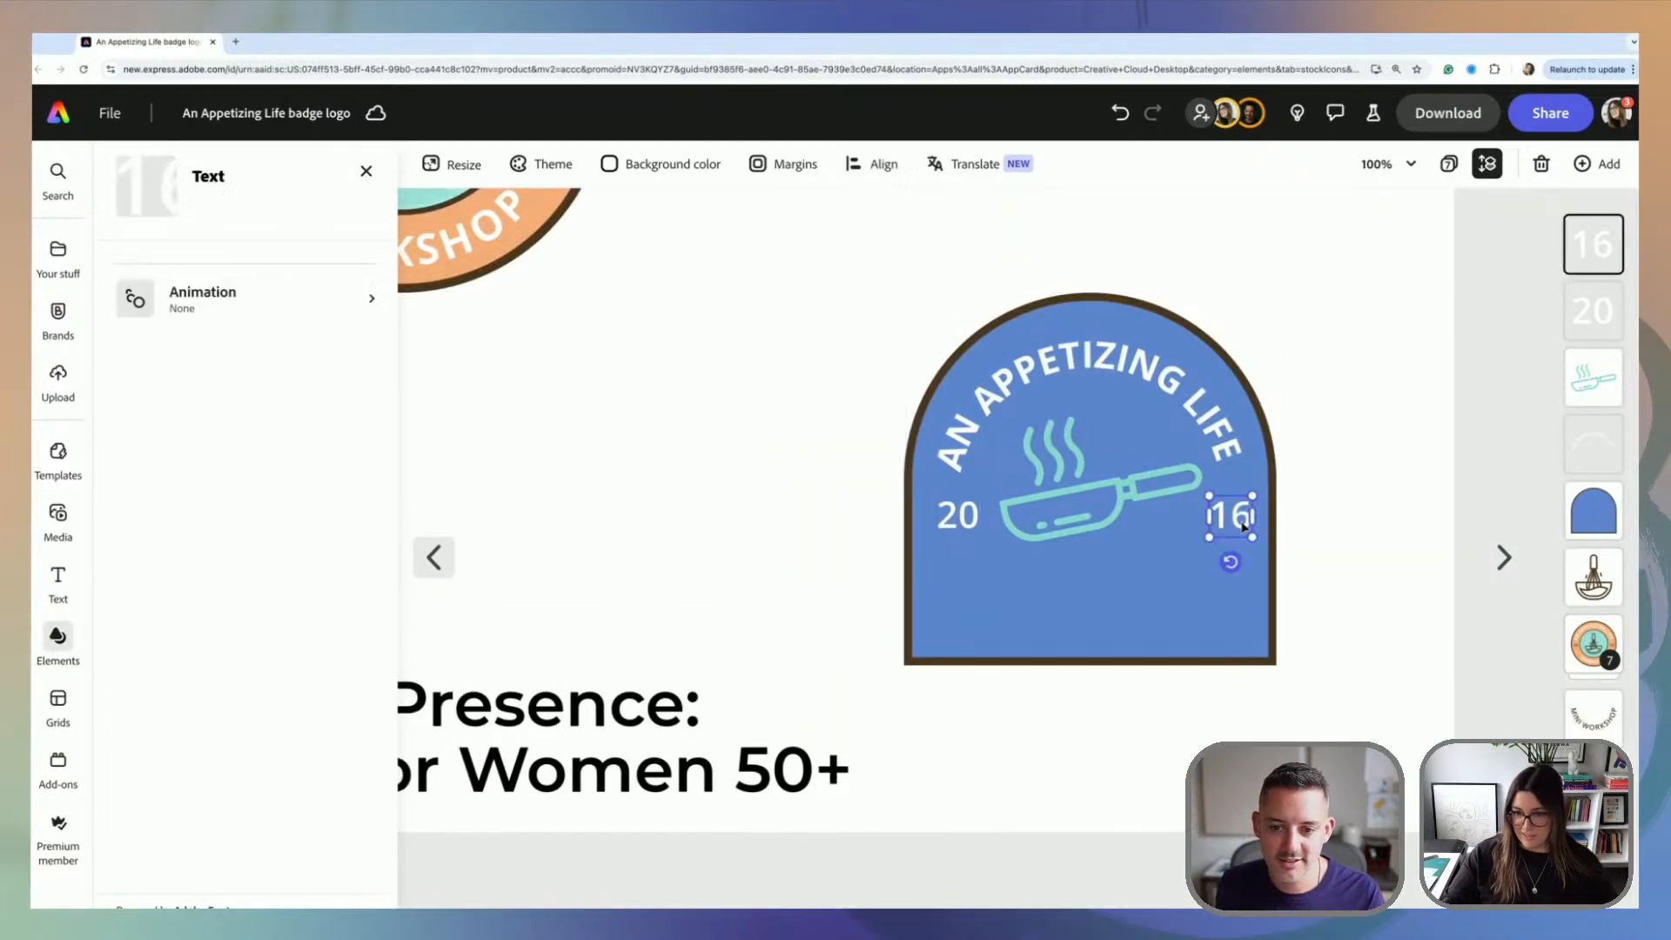
left_click(980, 537, "shift")
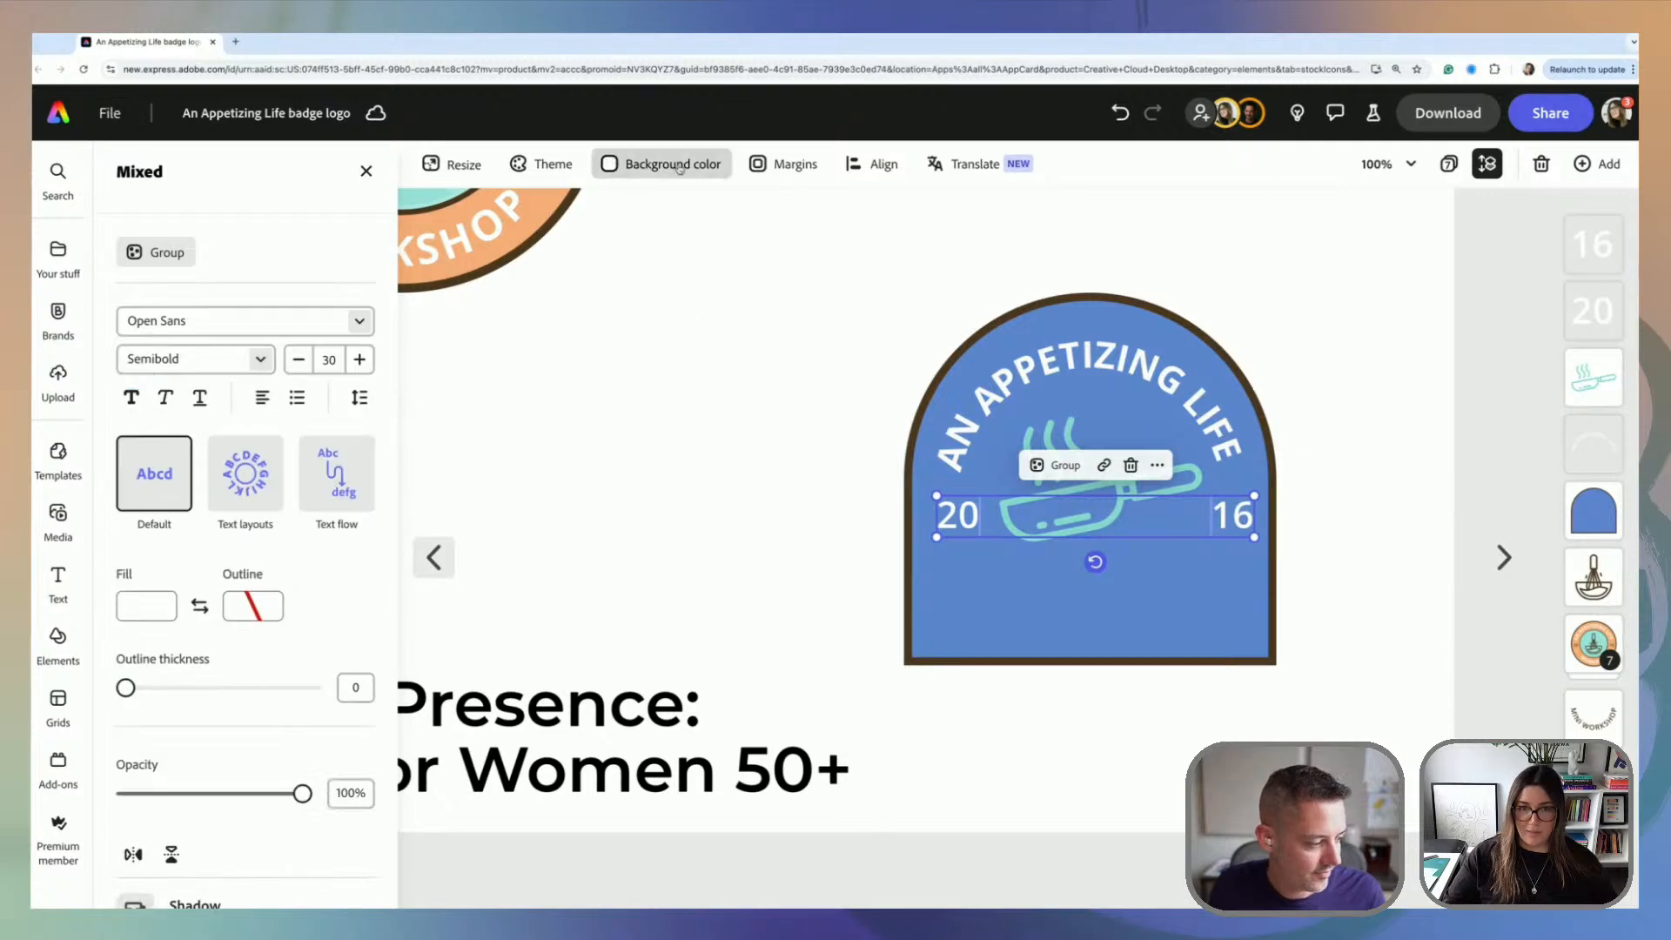
left_click(873, 163)
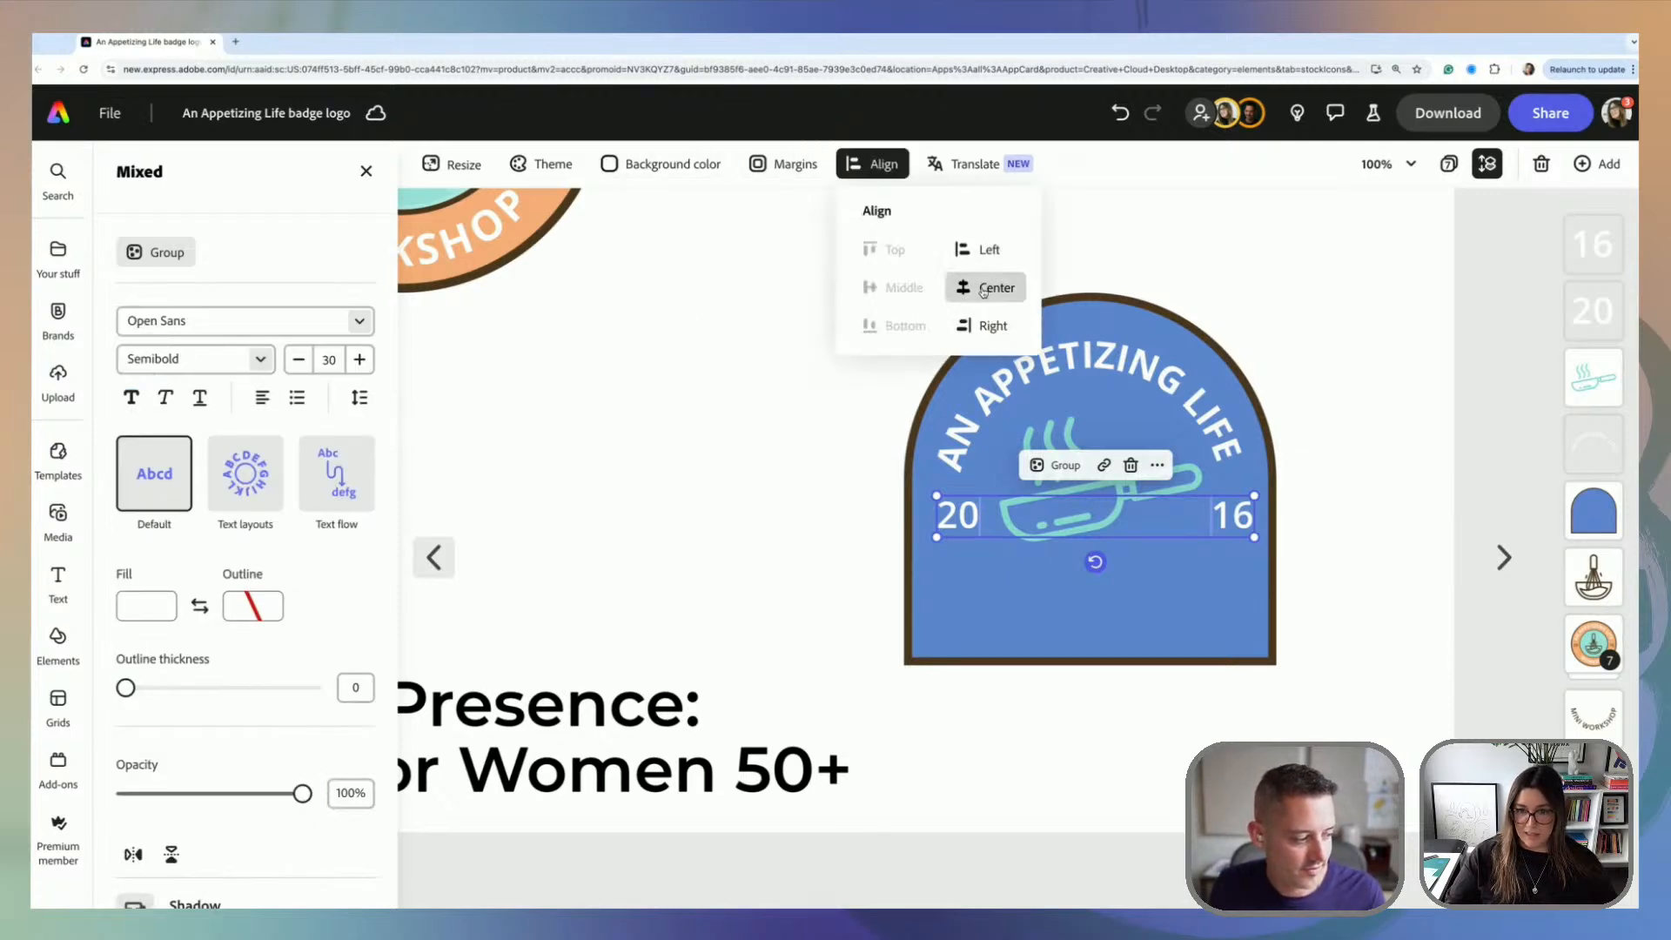
left_click(983, 289)
key("ctrl+z")
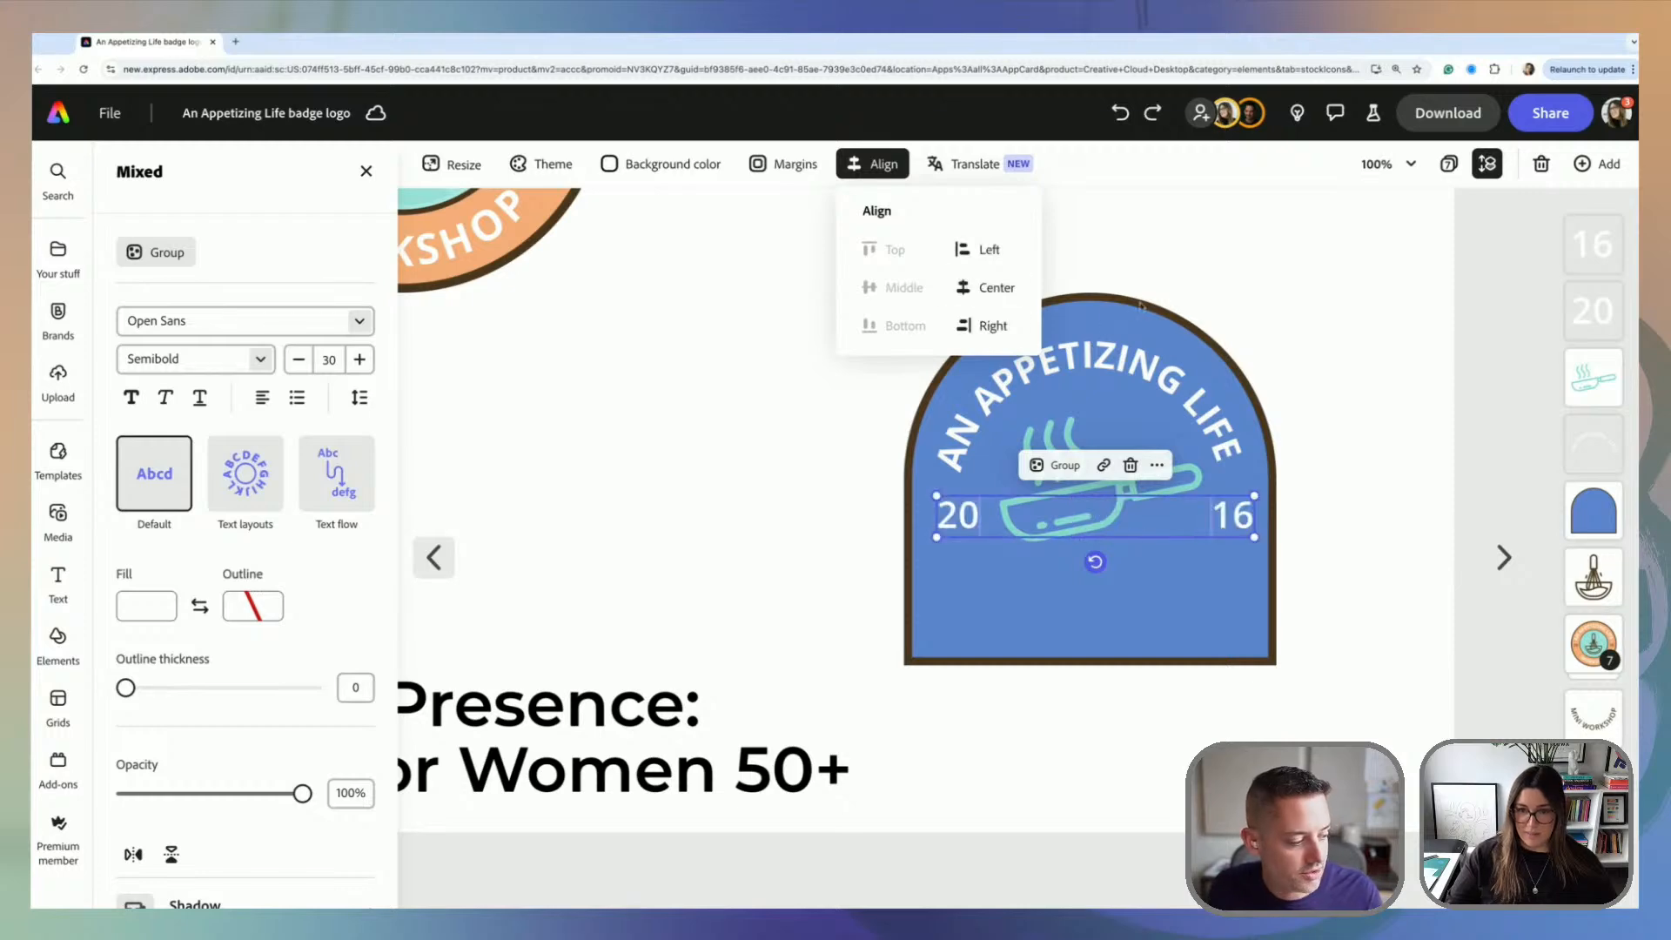
Step: Group the white 20 and 16 and shift the pair slightly down so it sits centered within the blue arch
left_click(1298, 504)
key("ctrl+g")
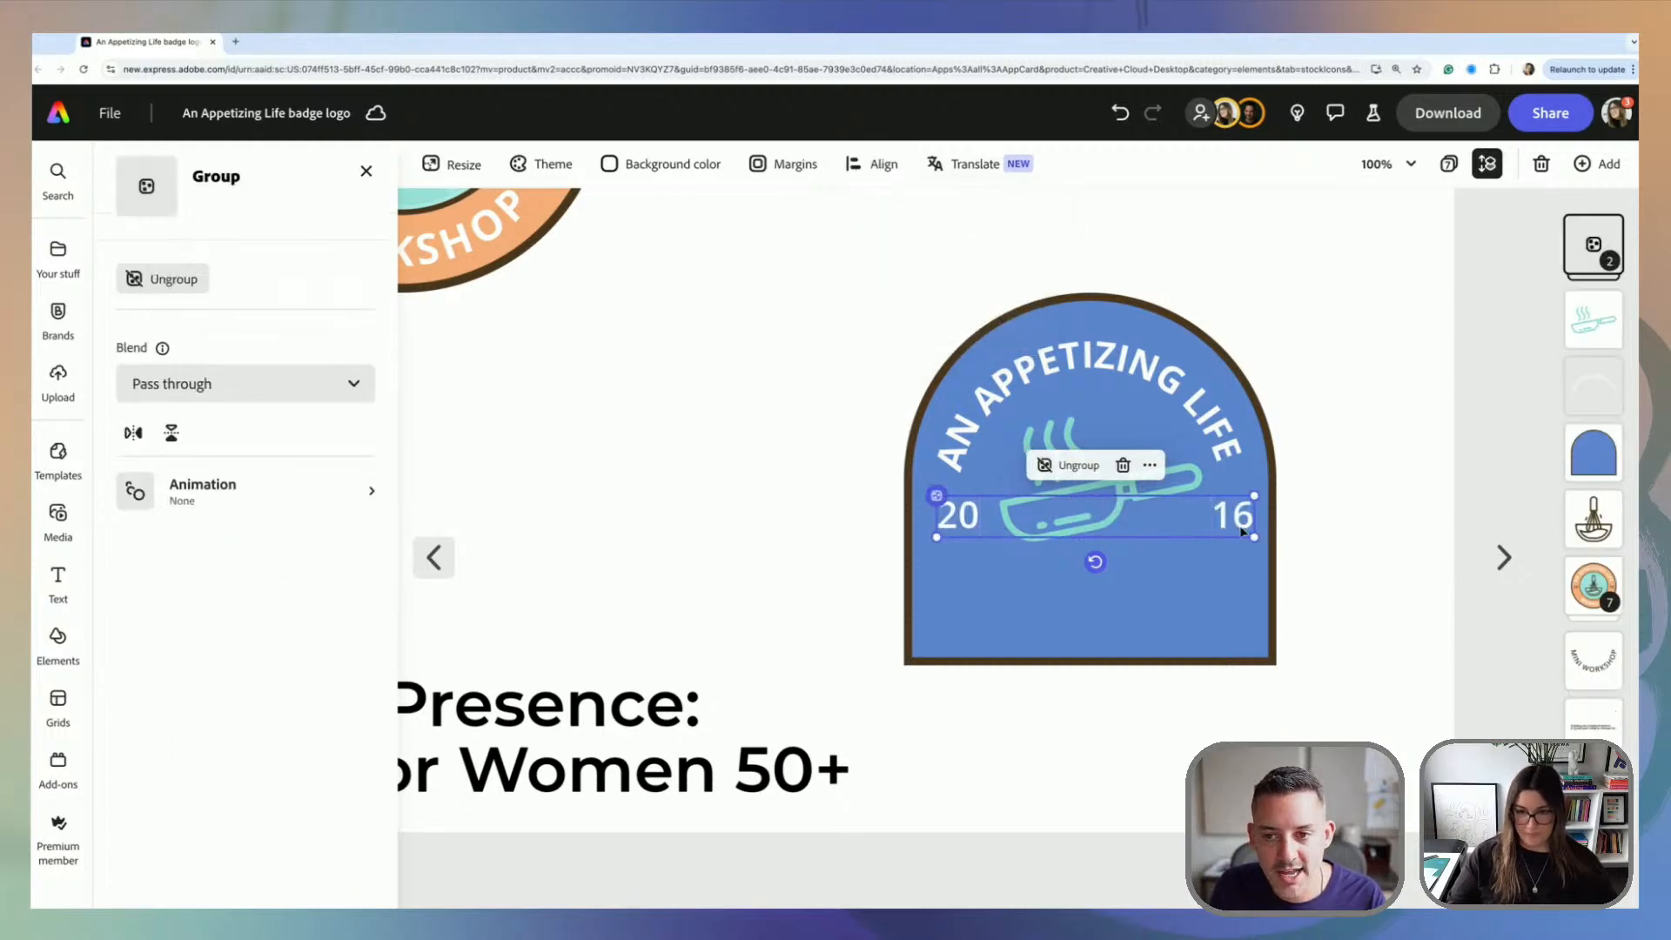
left_click_drag(1235, 520, 1221, 520)
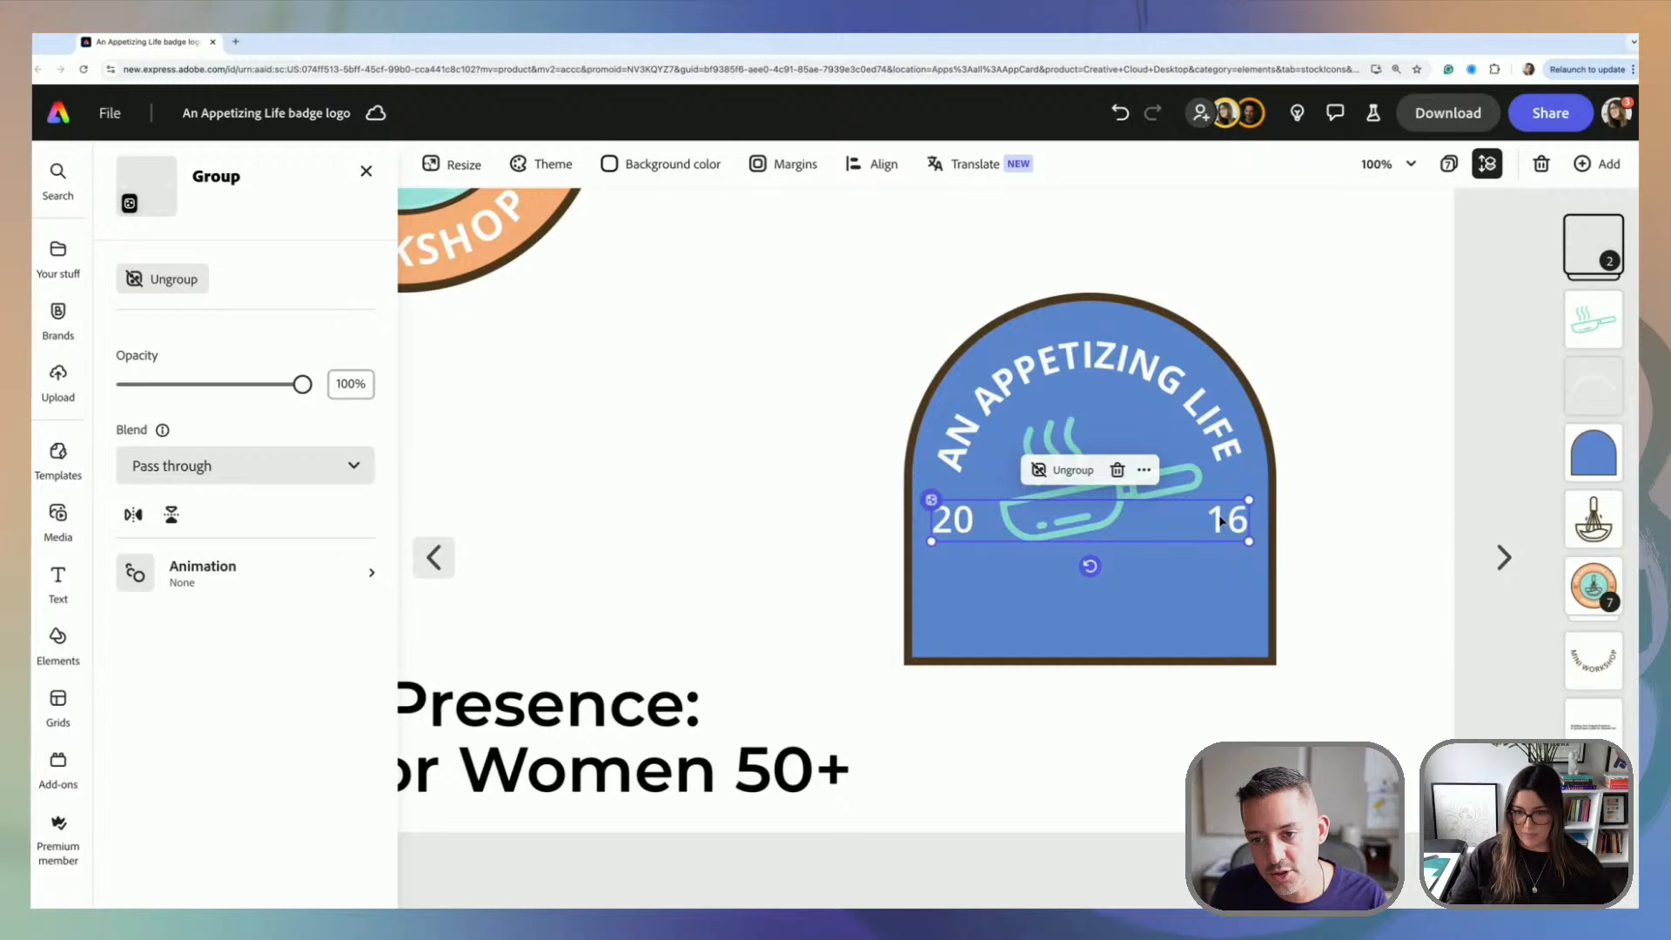
Step: Shrink the frying-pan icon in the blue arch and rotate it so the handle tilts further upward
left_click(1191, 483)
left_click_drag(1202, 418, 1180, 430)
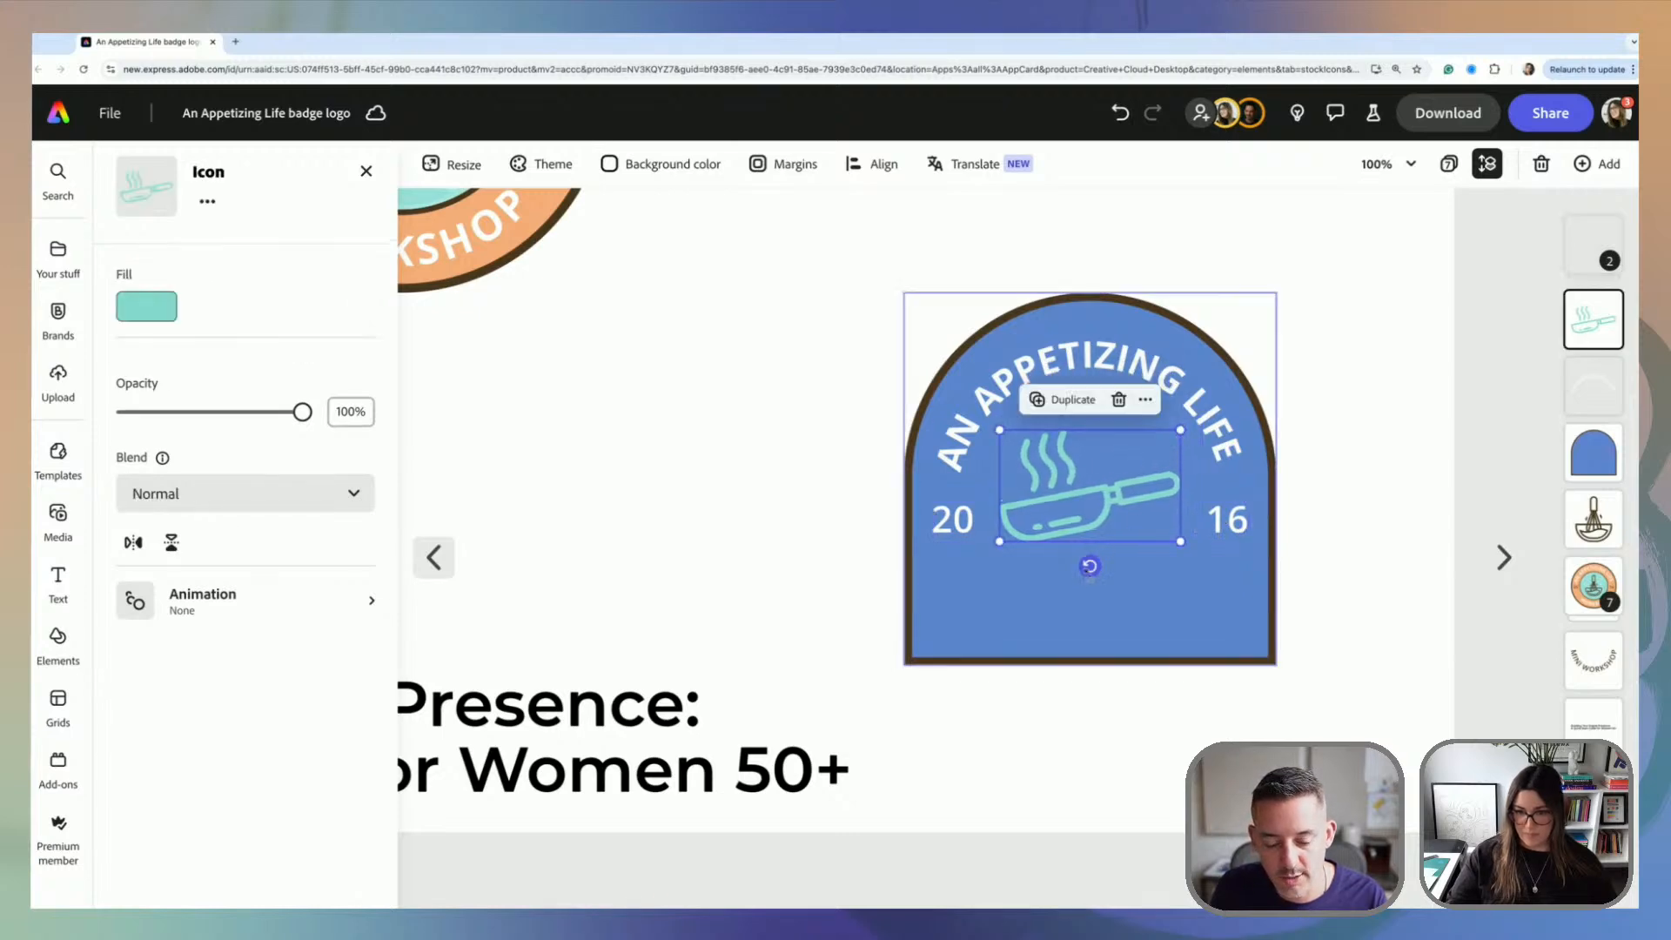
left_click_drag(1089, 567, 1055, 555)
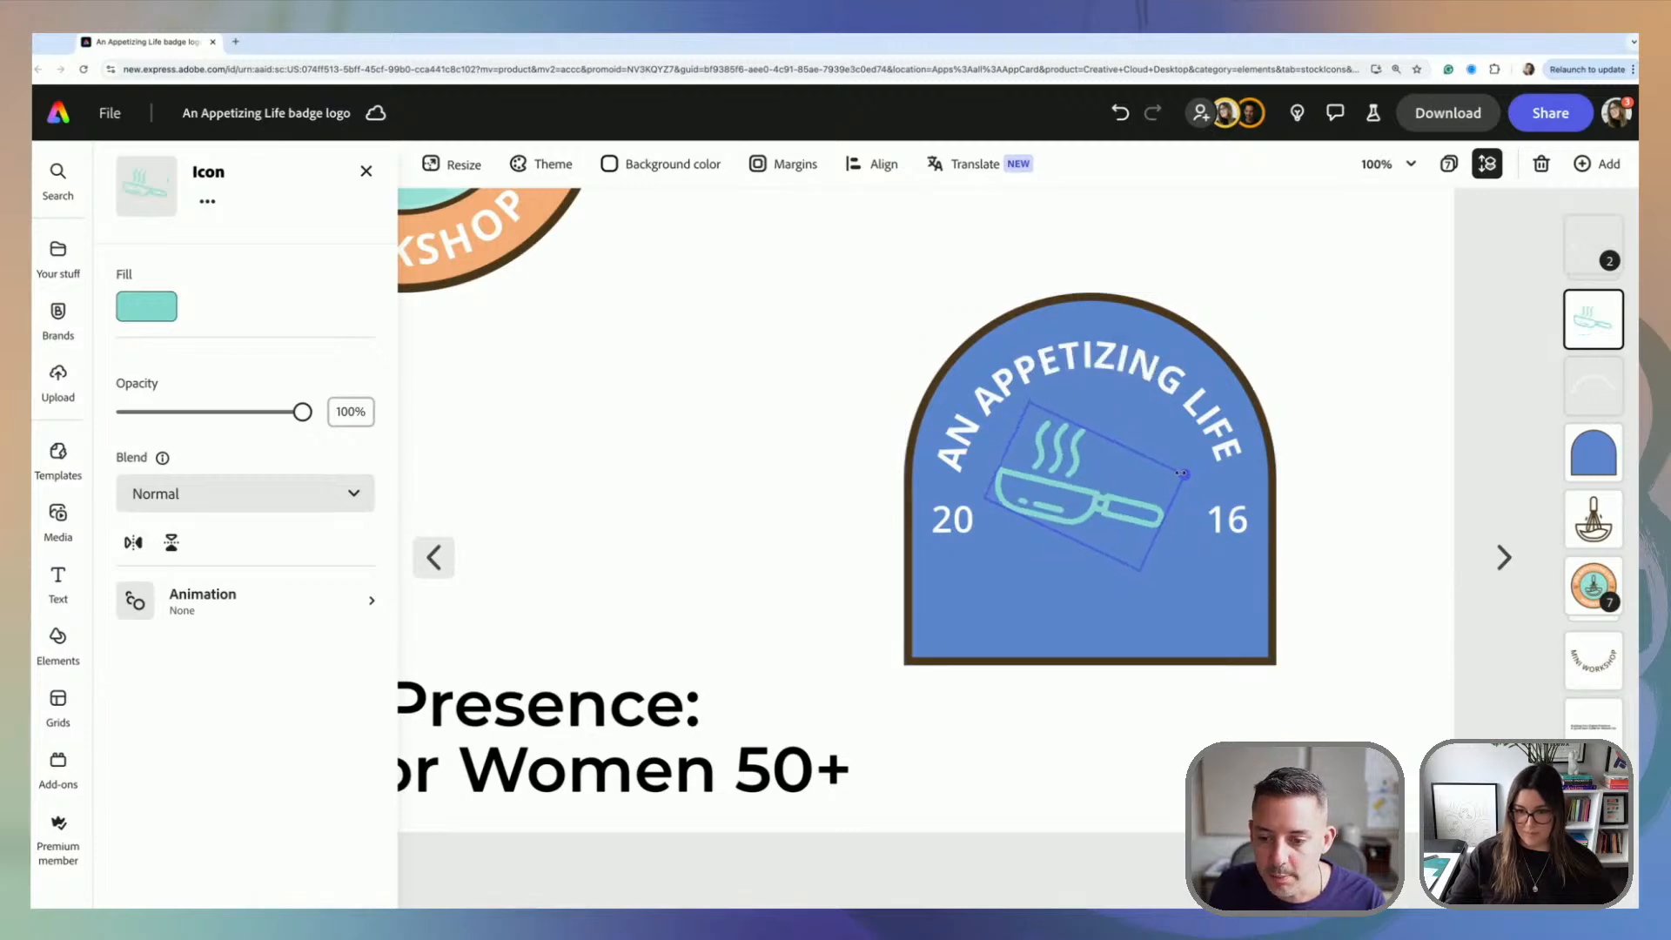
left_click_drag(1181, 474, 1173, 476)
left_click_drag(1049, 555, 1104, 558)
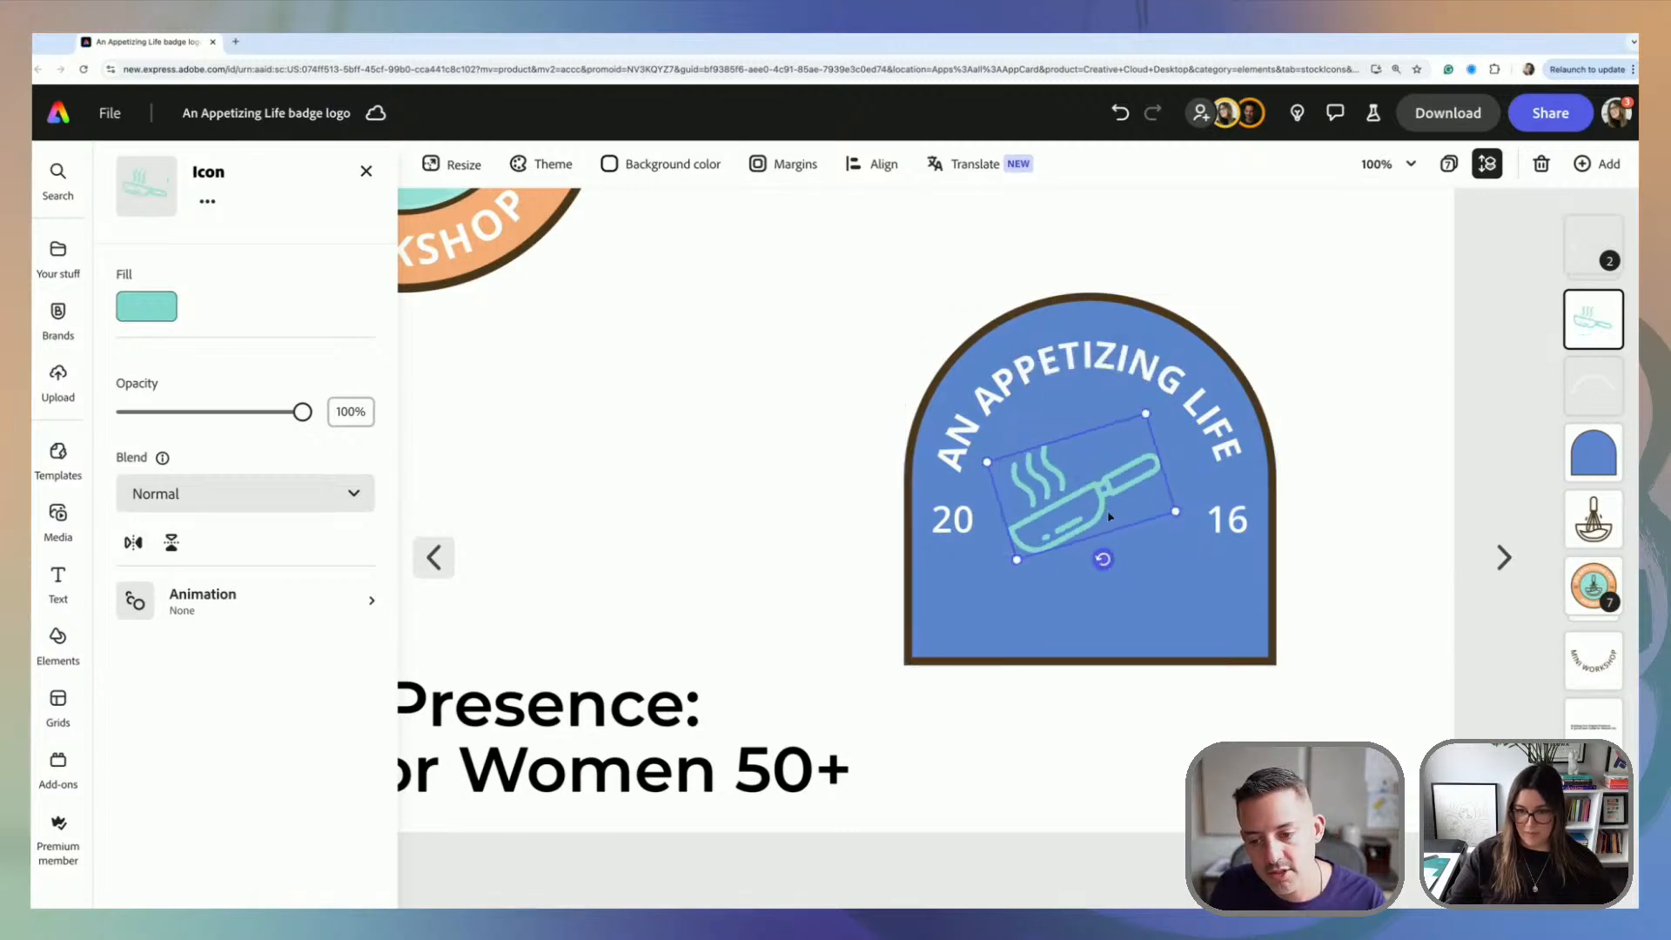
Step: Replace the frying-pan icon with the solid lidded cooking pot in turquoise, centered between the 20 and 16
key("Delete")
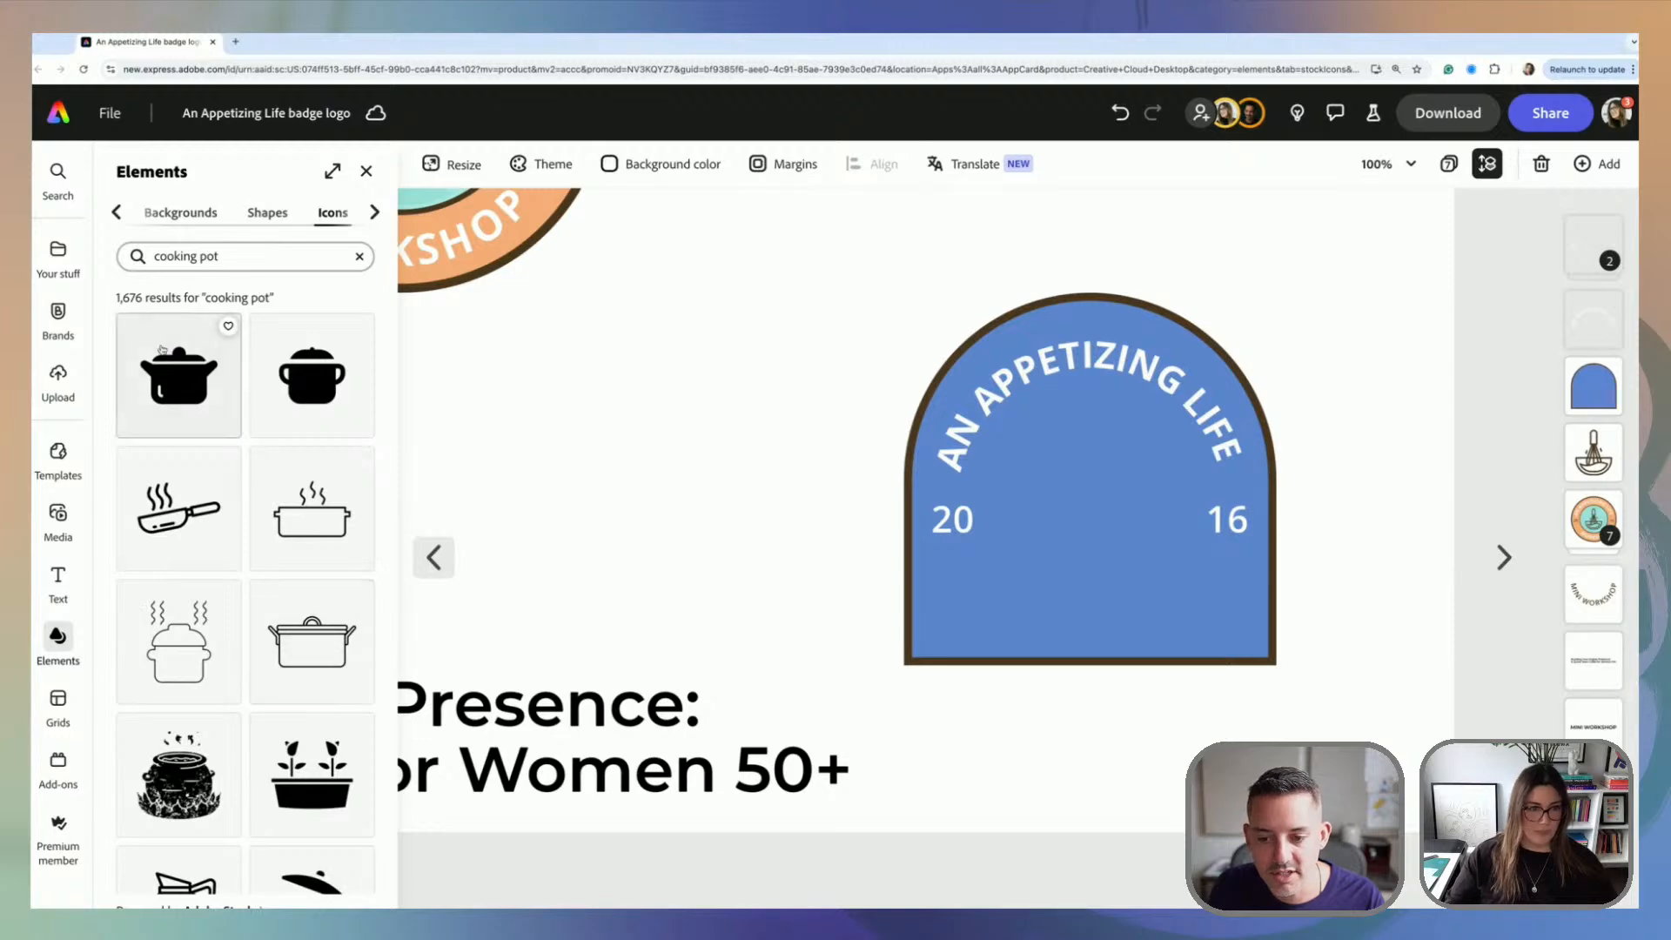
left_click(263, 259)
left_click(83, 428)
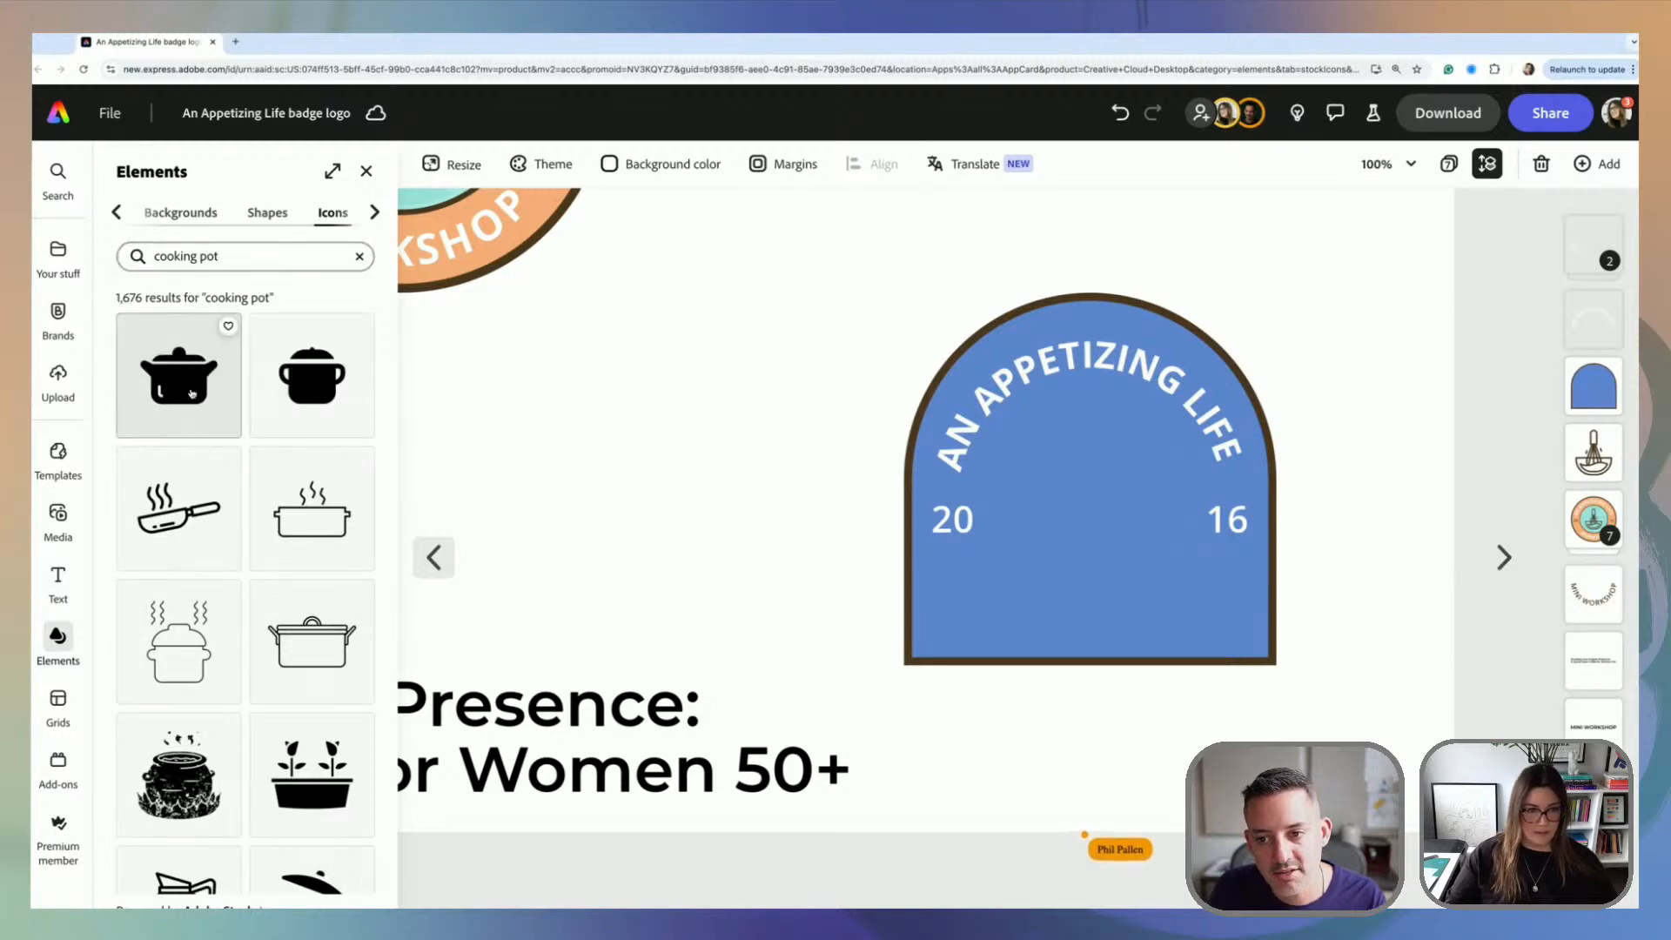
left_click_drag(192, 390, 1127, 493)
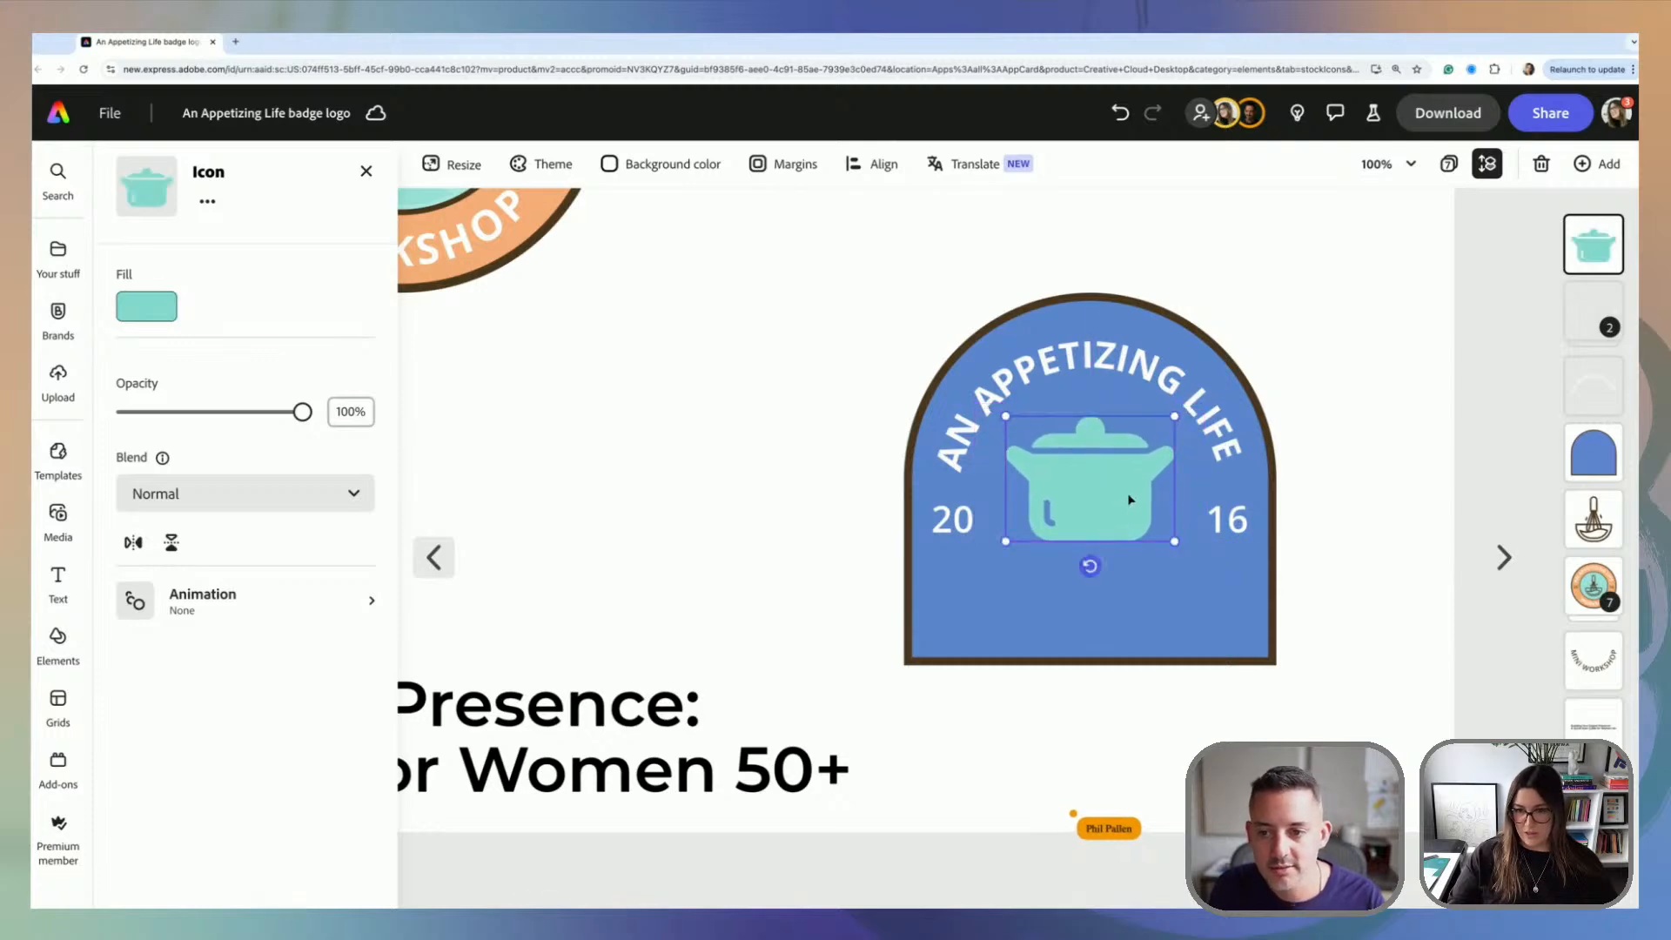
left_click(1354, 481)
Step: Raise the curved AN APPETIZING LIFE text slightly to clear the cooking pot
left_click(1213, 430)
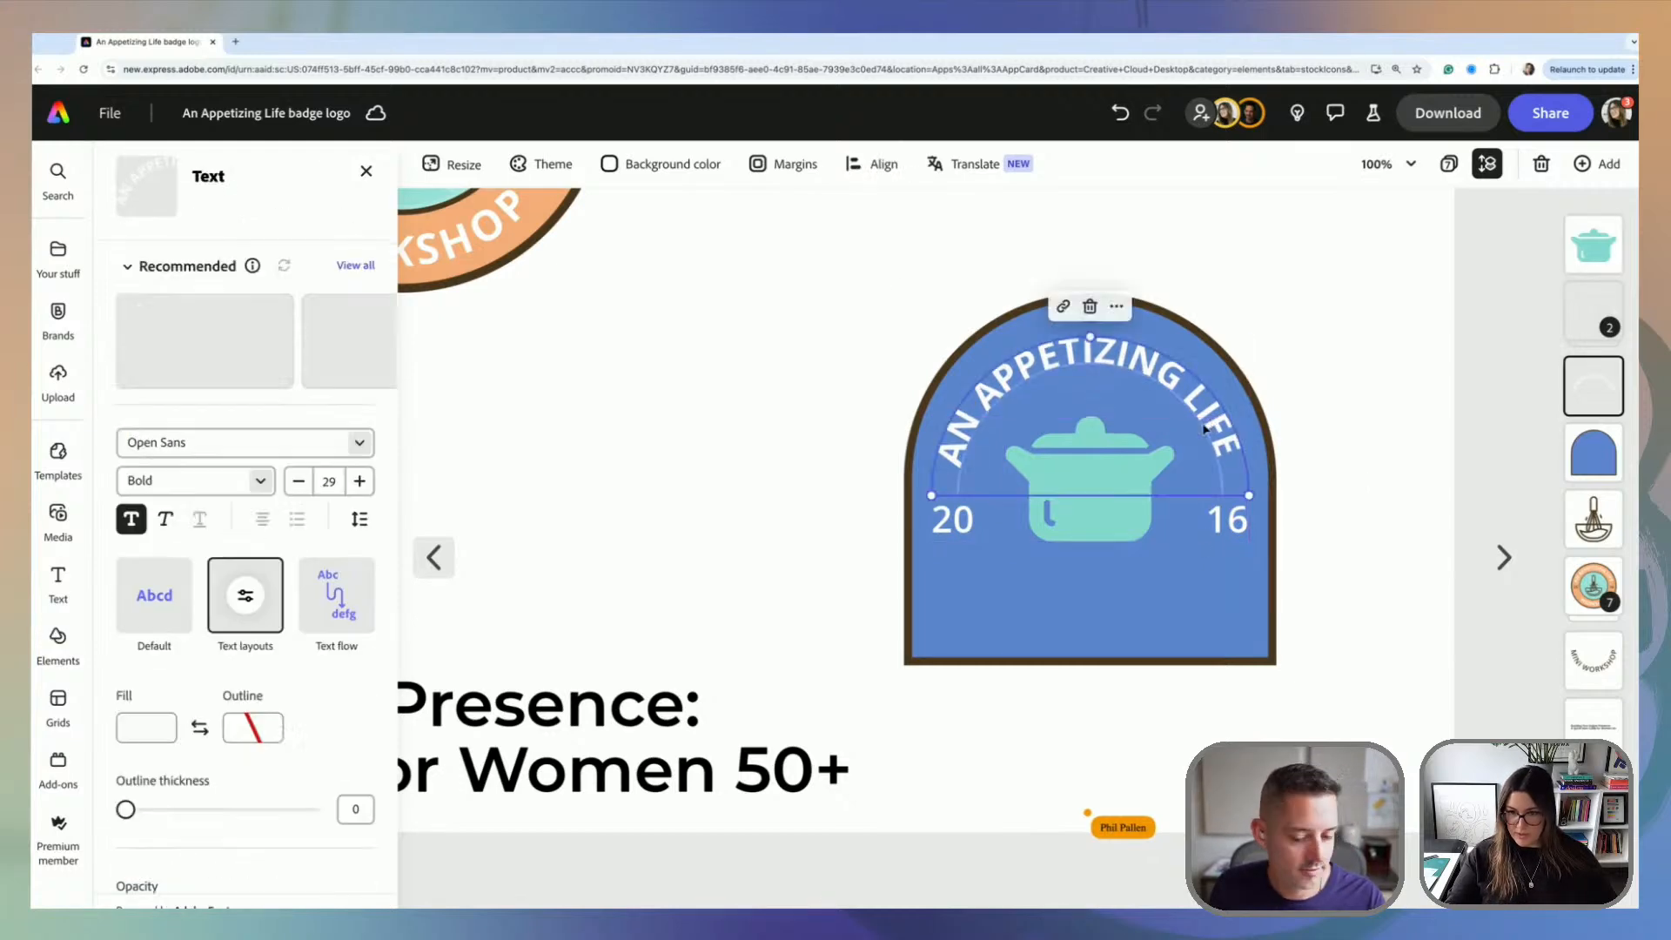
left_click_drag(931, 495, 931, 495)
left_click_drag(1153, 371, 1153, 365)
Step: Narrow the black MINI WORKSHOP text box, move it onto the base of the blue arch and bring it to the front
left_click(1395, 620)
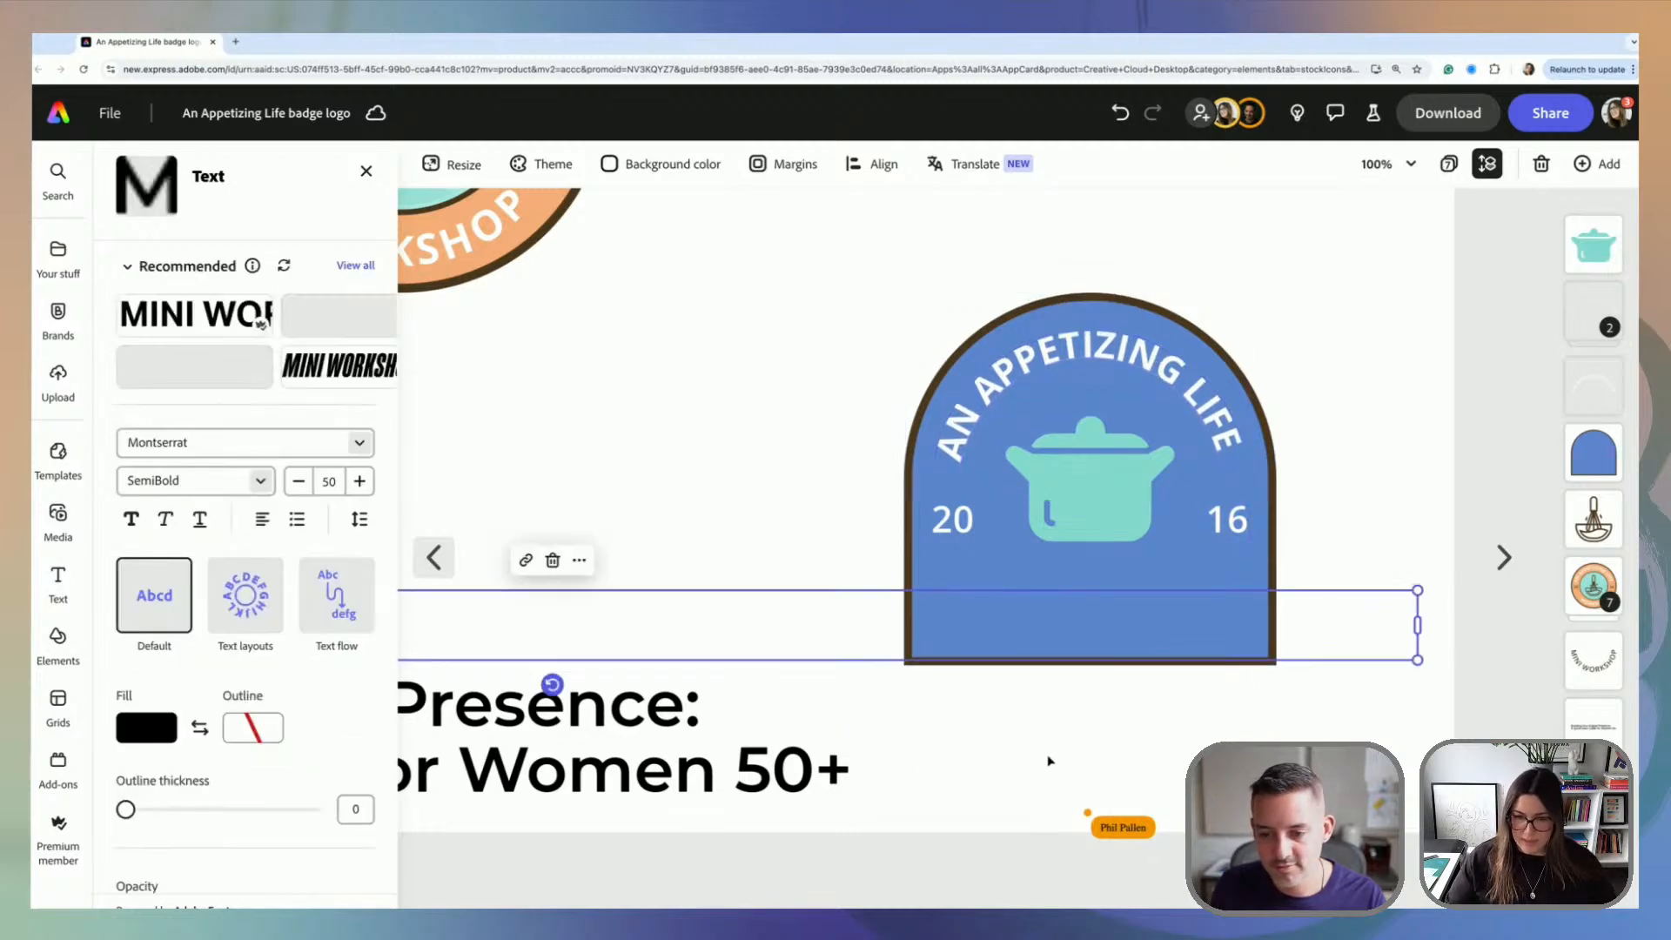
left_click_drag(1418, 624, 541, 624)
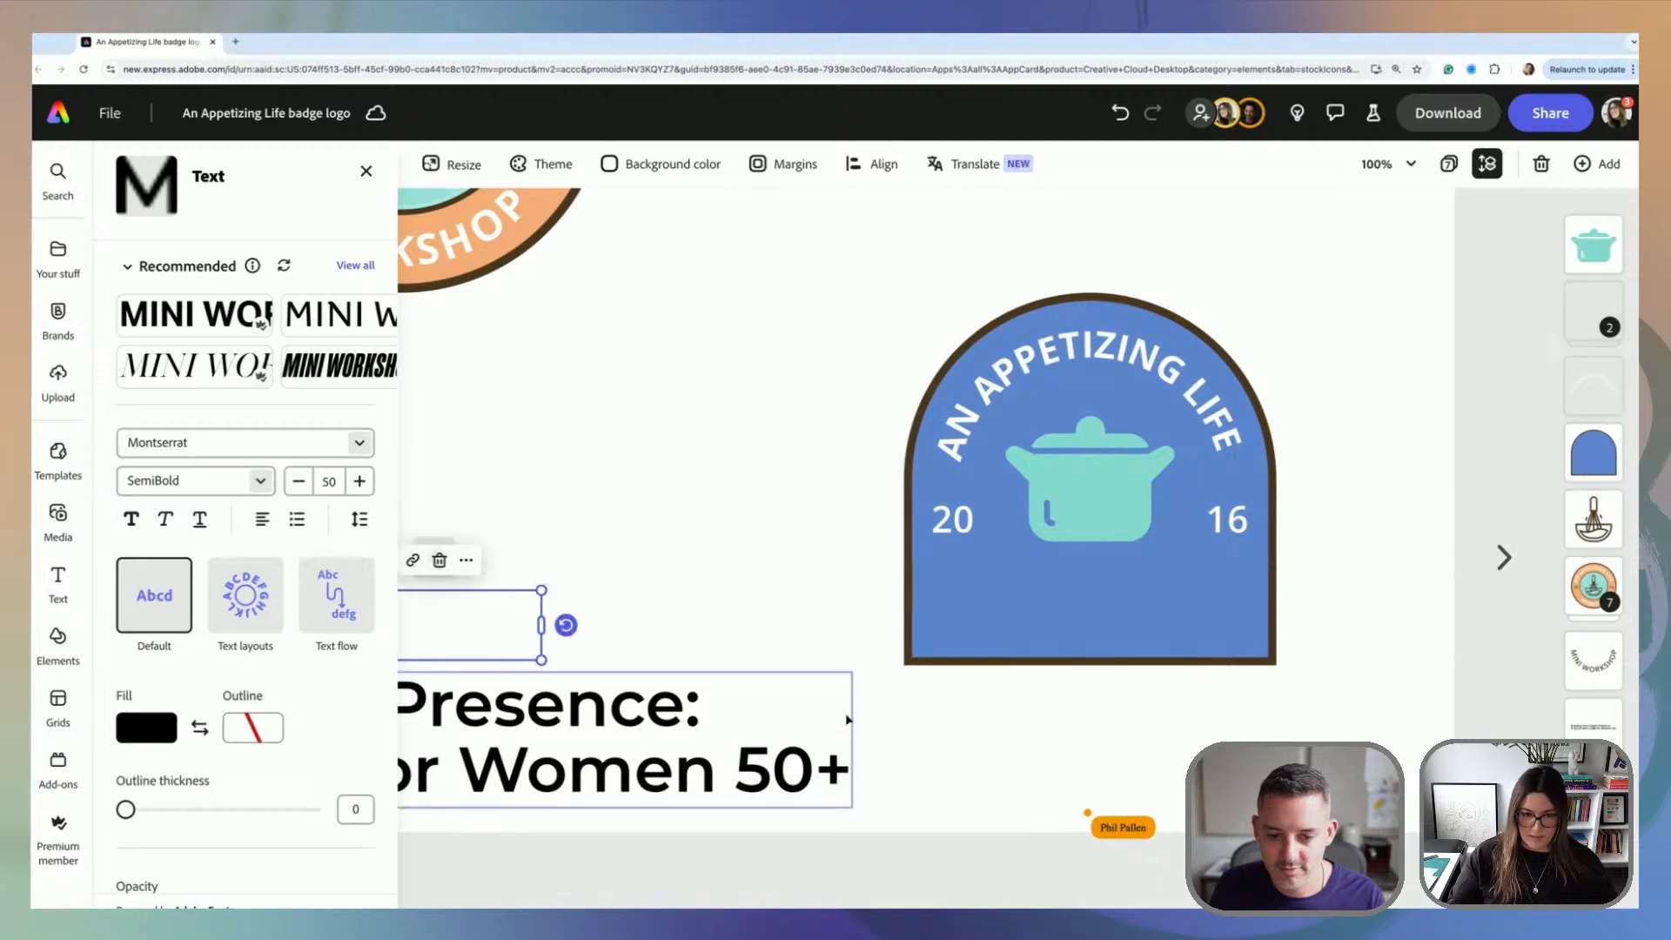
key("ctrl+minus")
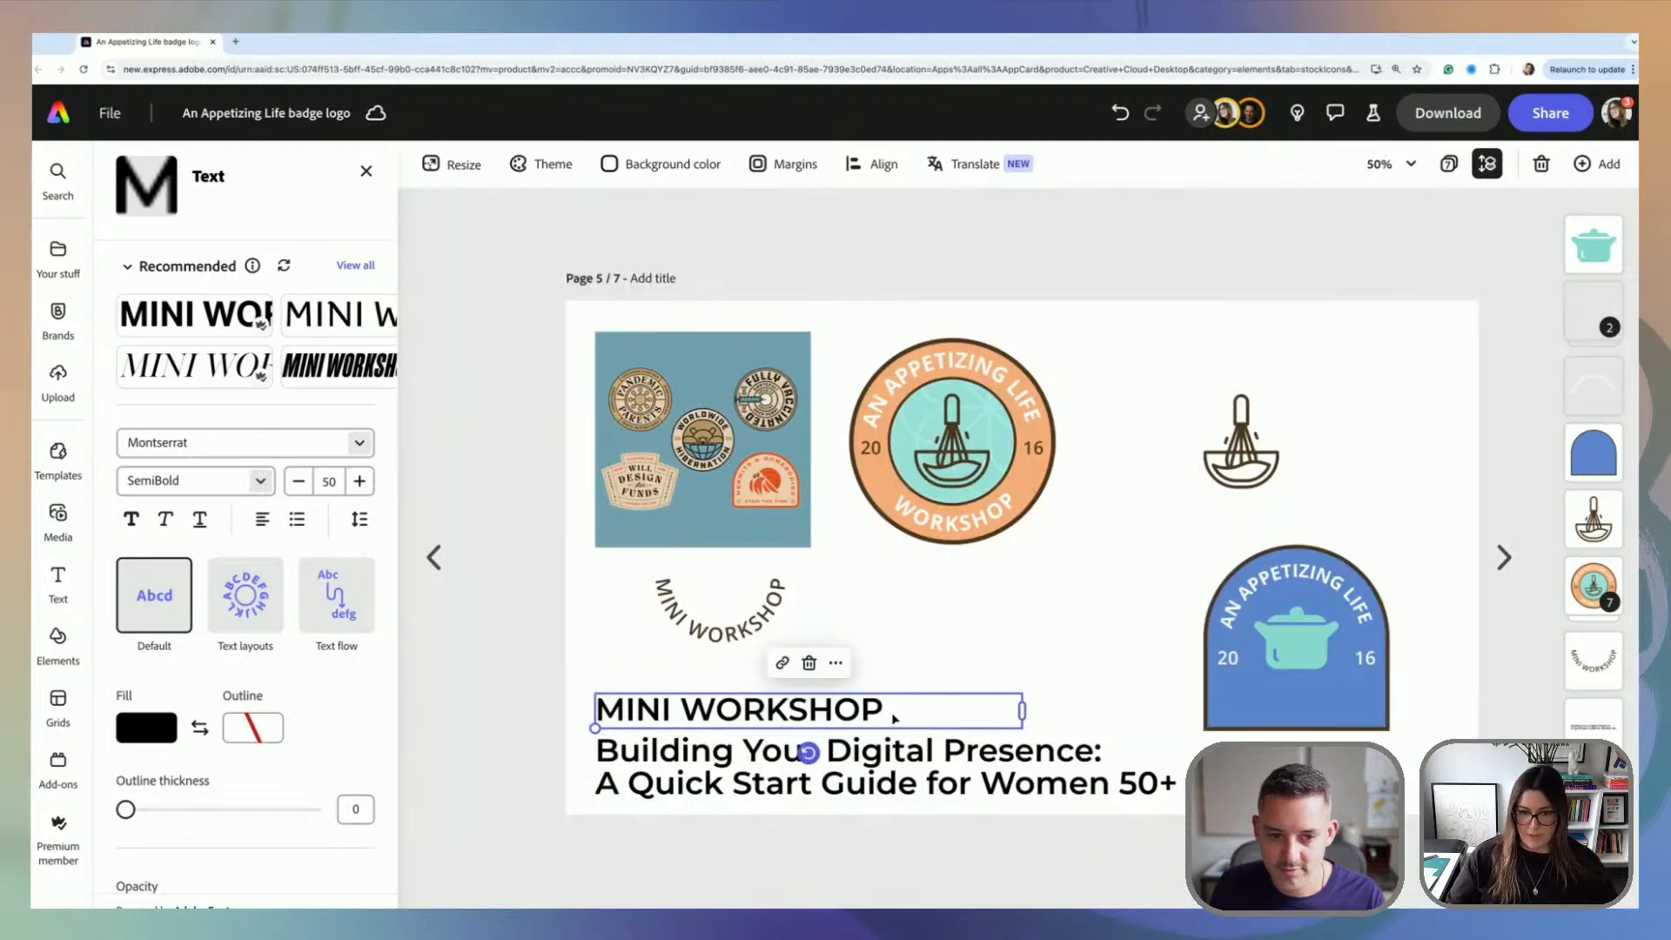
left_click_drag(1028, 715, 1422, 716)
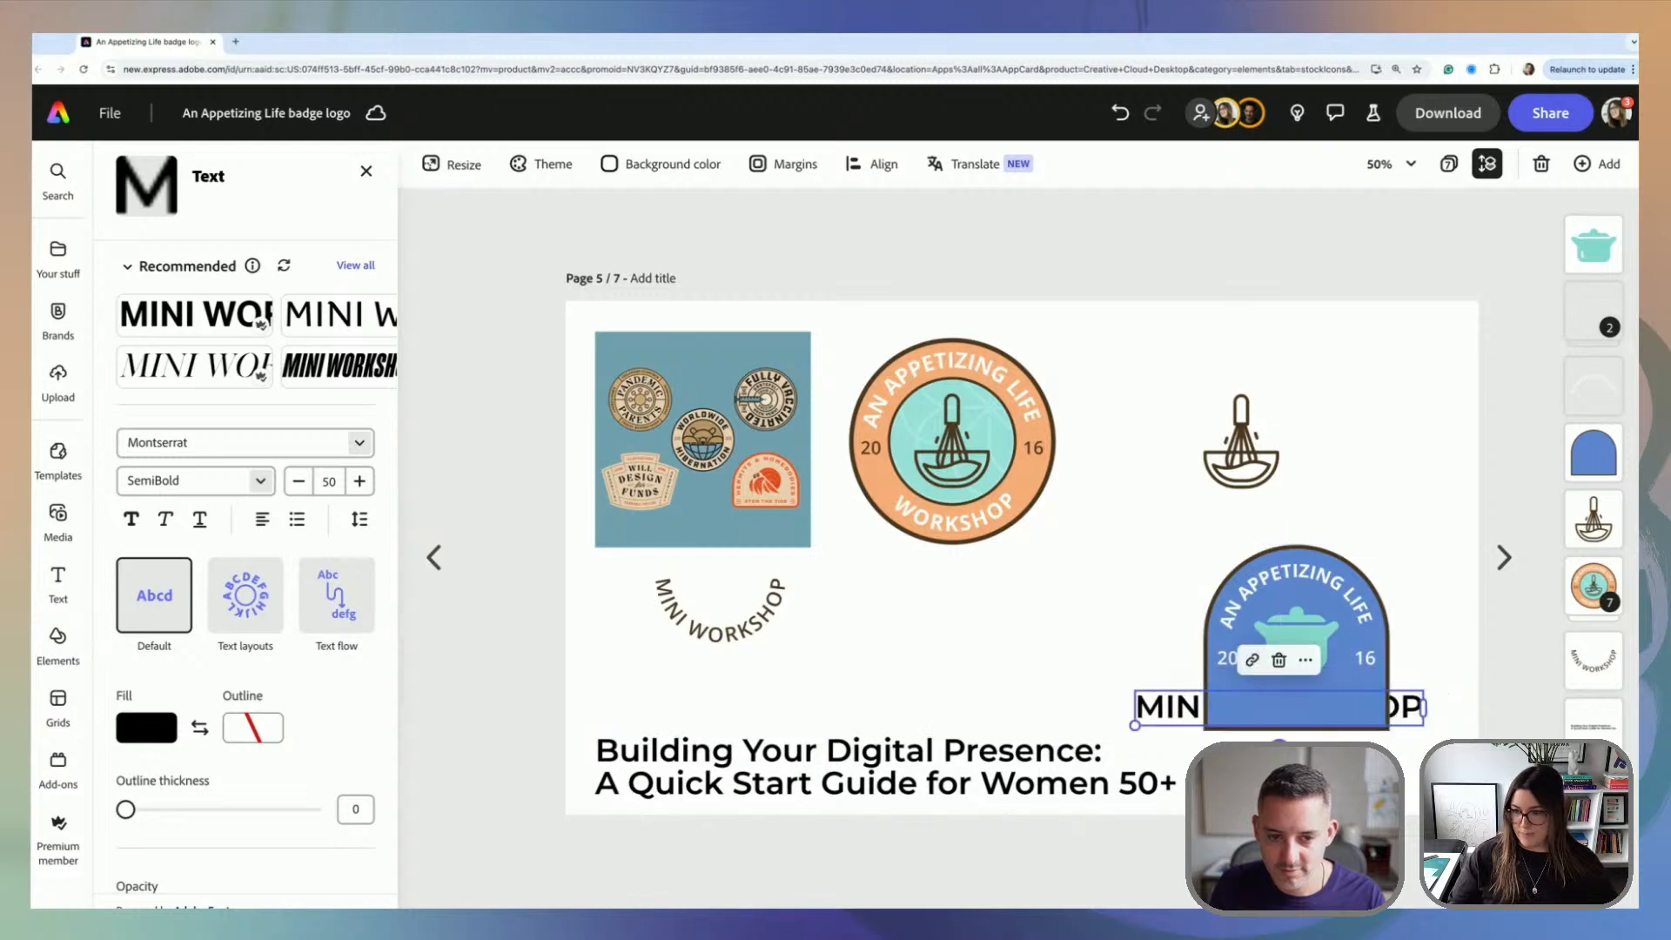
key("ctrl+shift+bracketright")
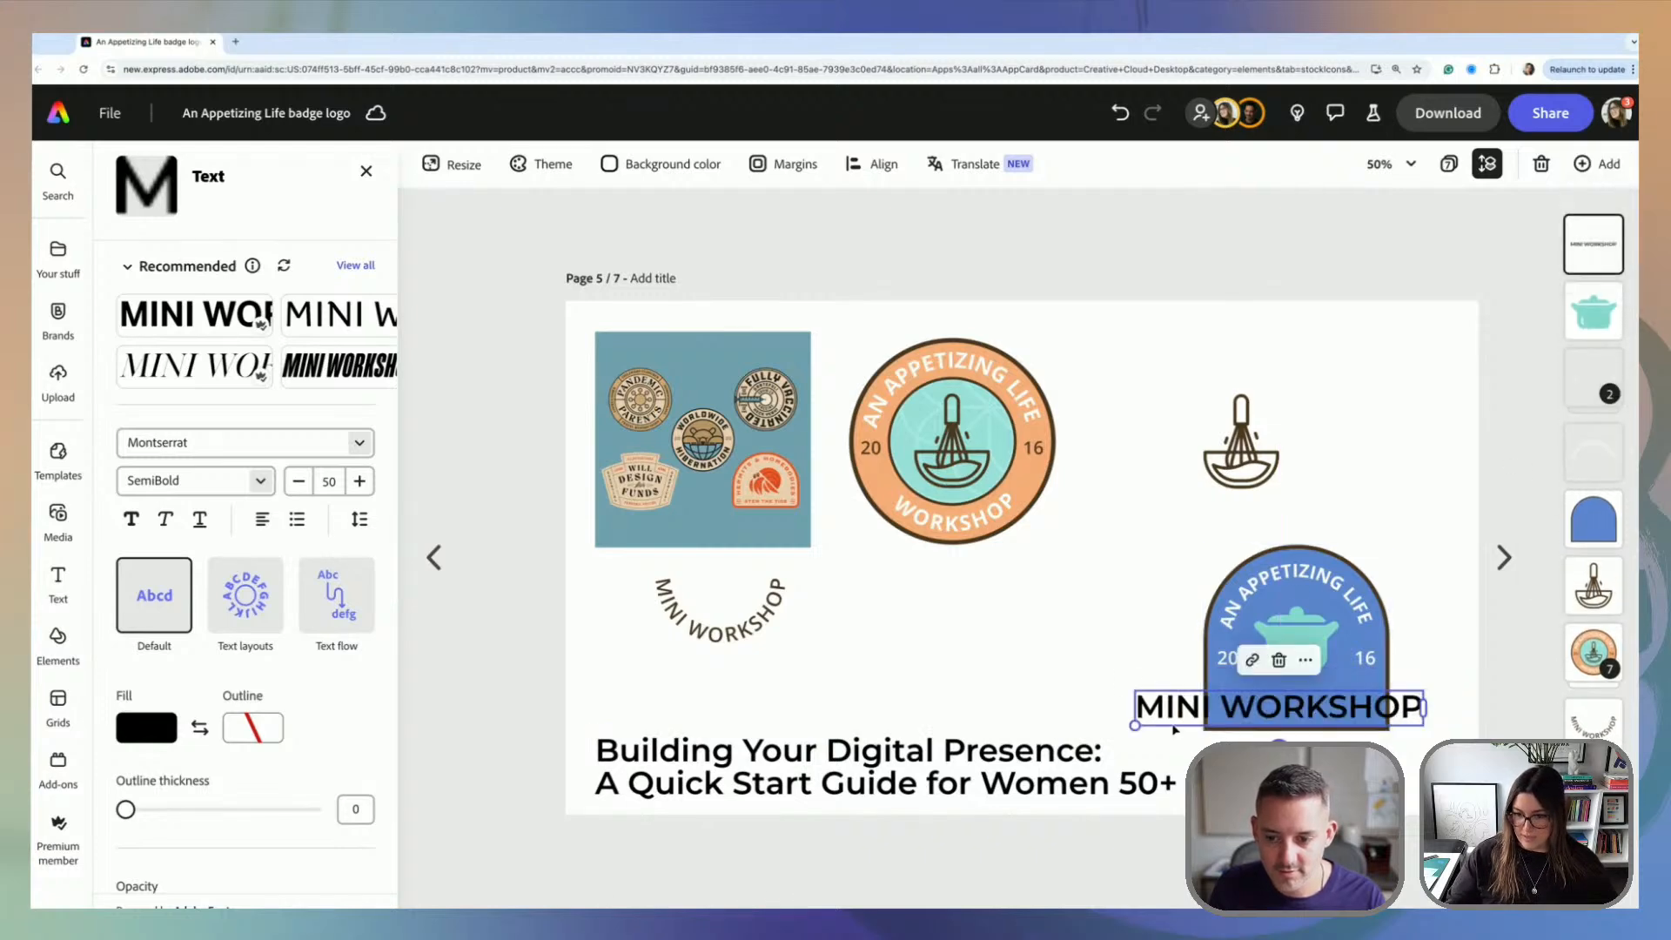
Step: Scale MINI WORKSHOP down to font size 27 and center it on one line inside the arch's base
left_click_drag(1133, 725, 1176, 721)
left_click_drag(1219, 713, 1242, 712)
key("ctrl+z")
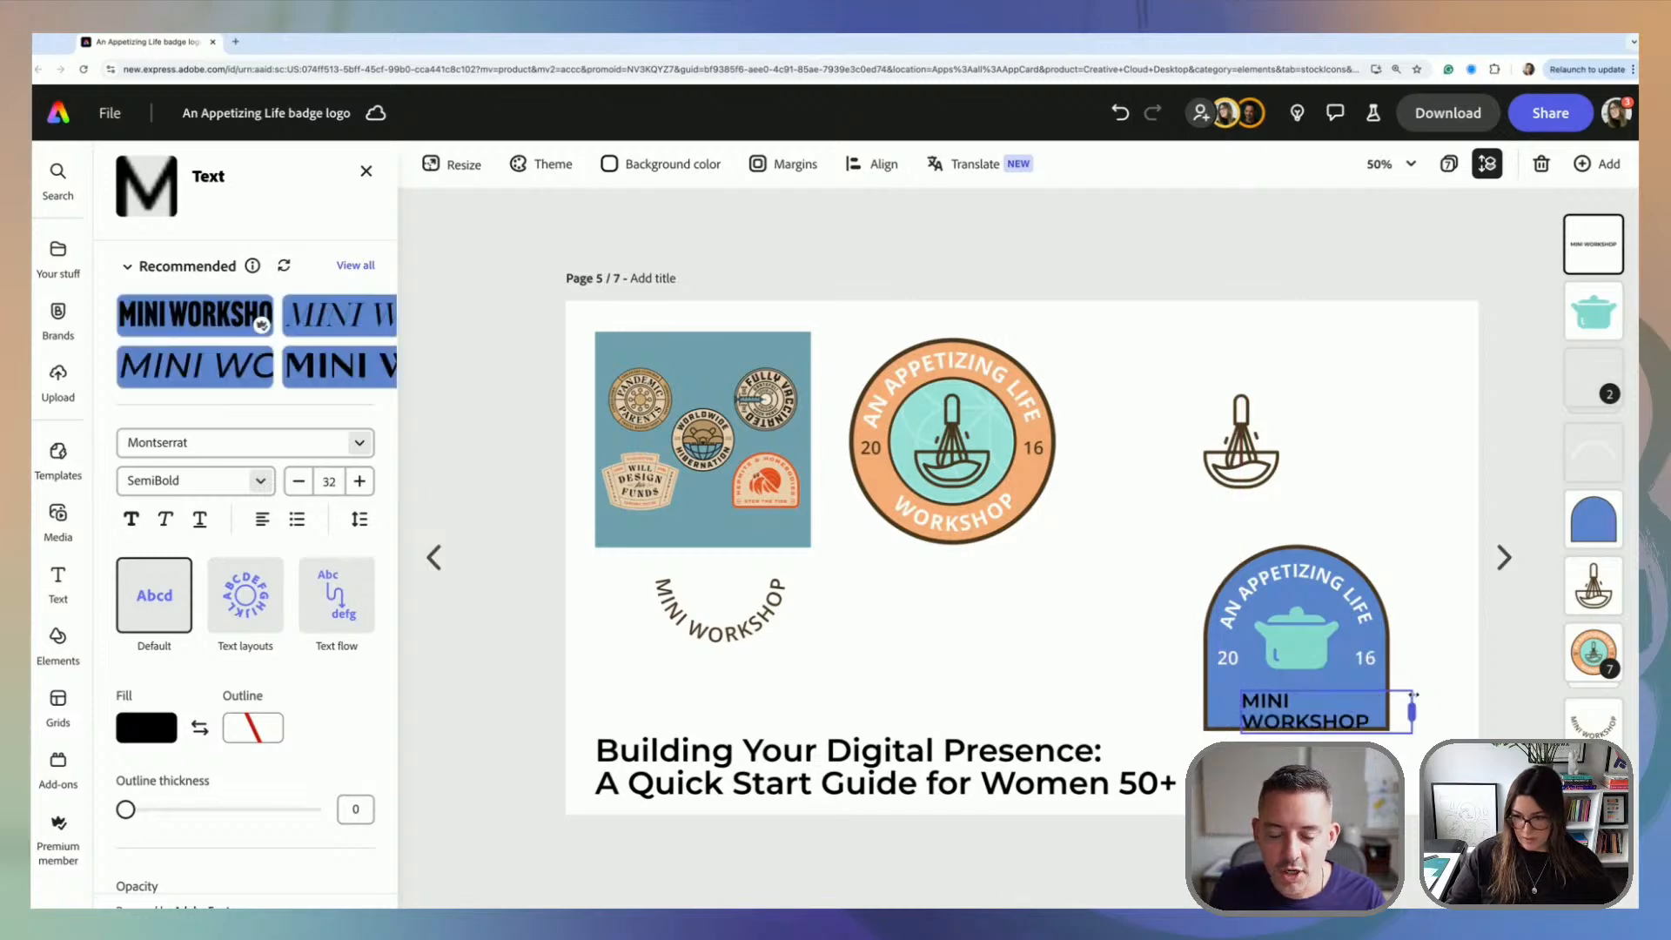
key("ctrl+z")
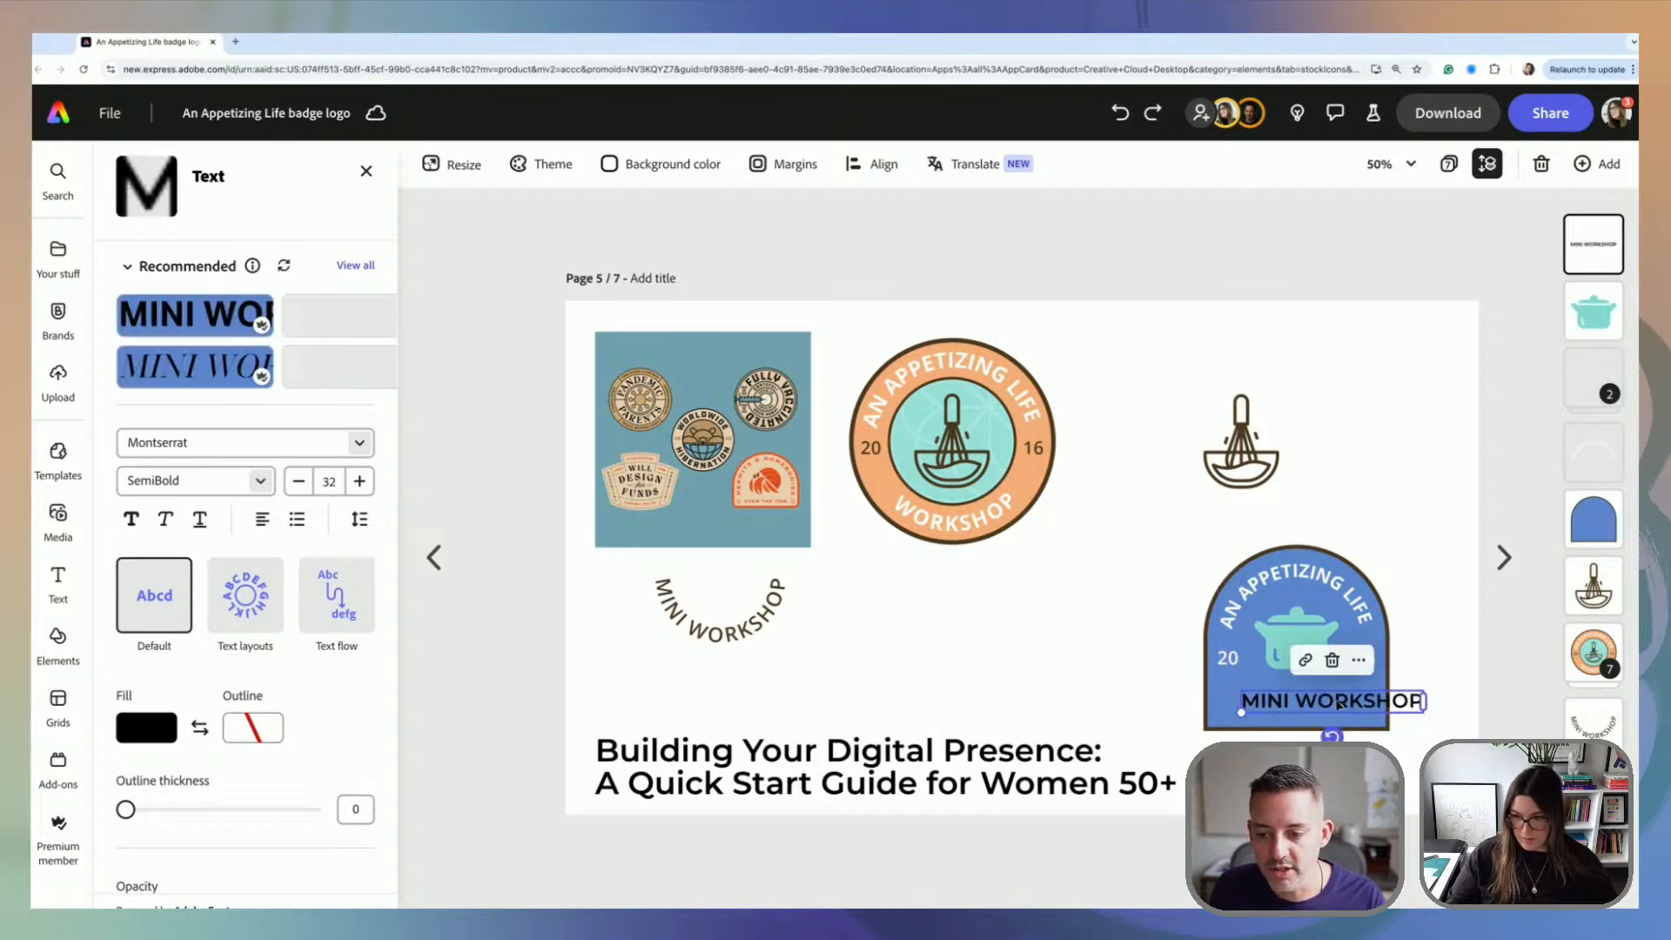
left_click_drag(1357, 702, 1334, 707)
left_click_drag(1220, 718, 1243, 714)
left_click_drag(1355, 703, 1335, 706)
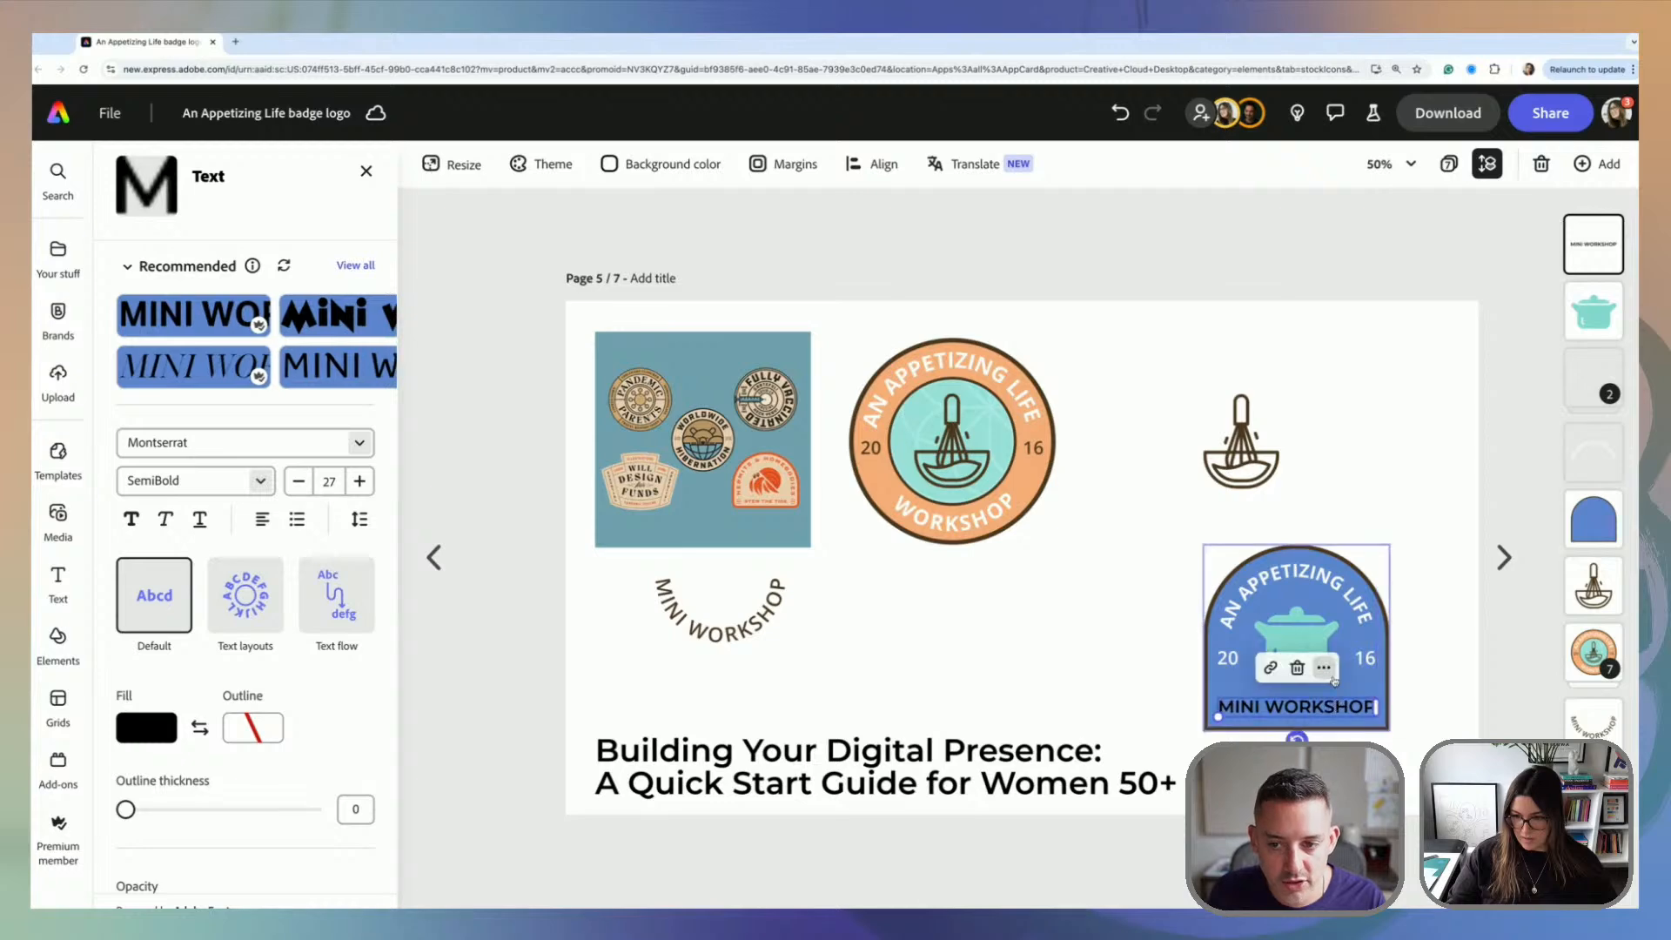
Step: Set the MINI WORKSHOP text on the blue arch in Playfair Display Regular at size 30
left_click(360, 442)
left_click(301, 572)
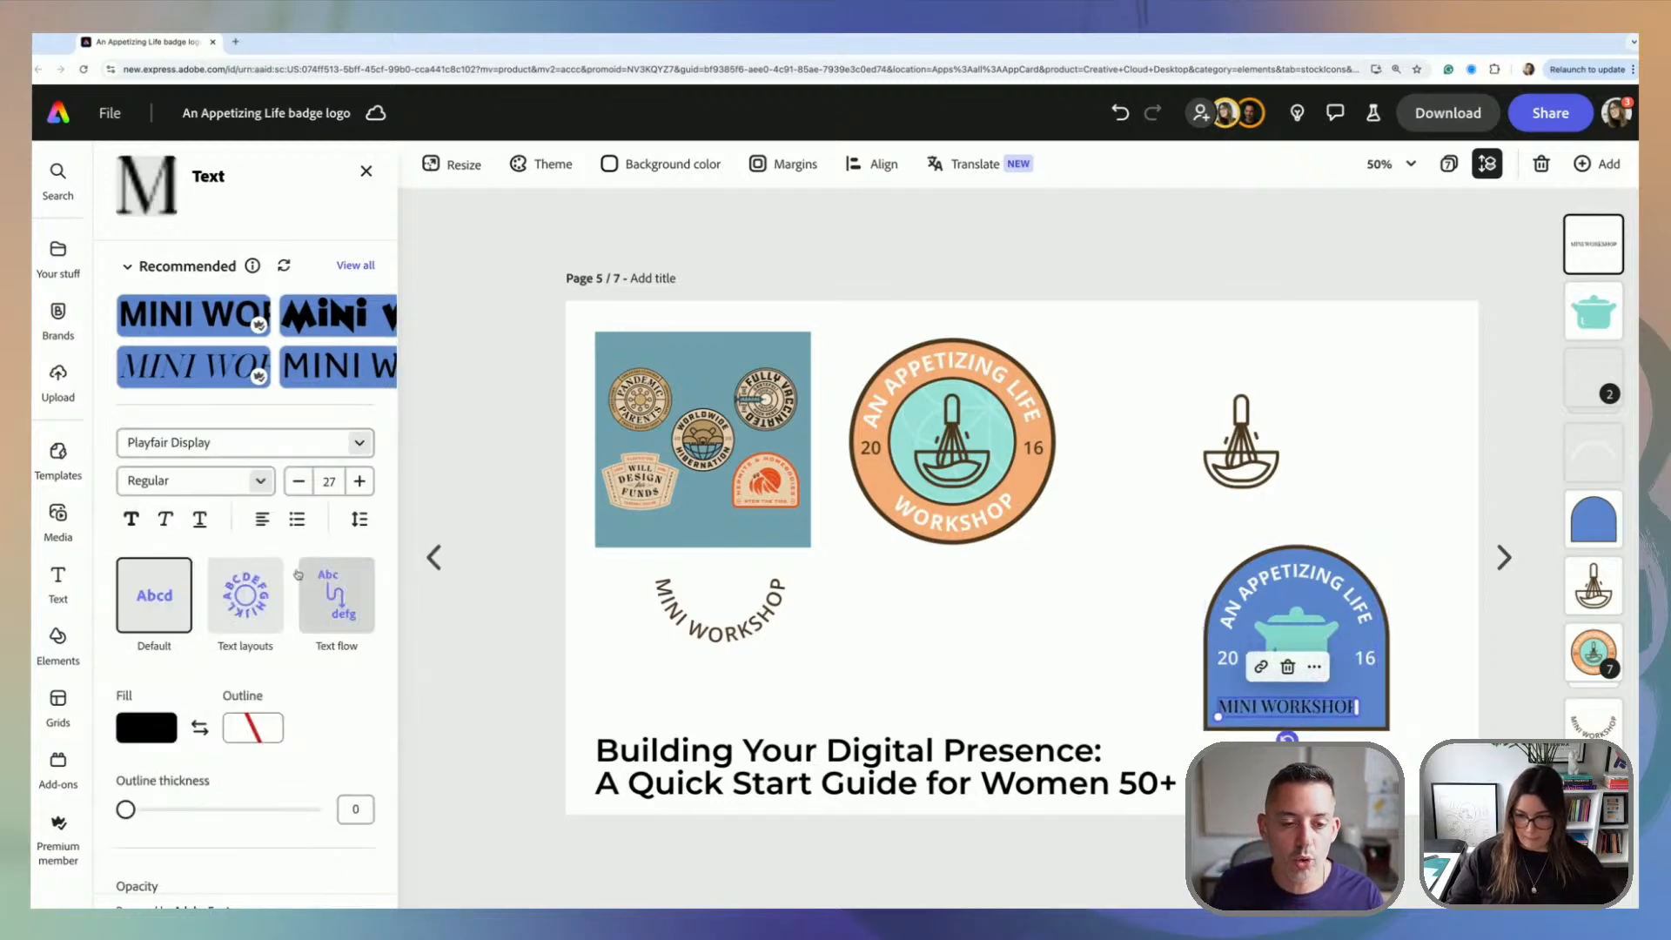
left_click(359, 481)
left_click(359, 482)
left_click(359, 481)
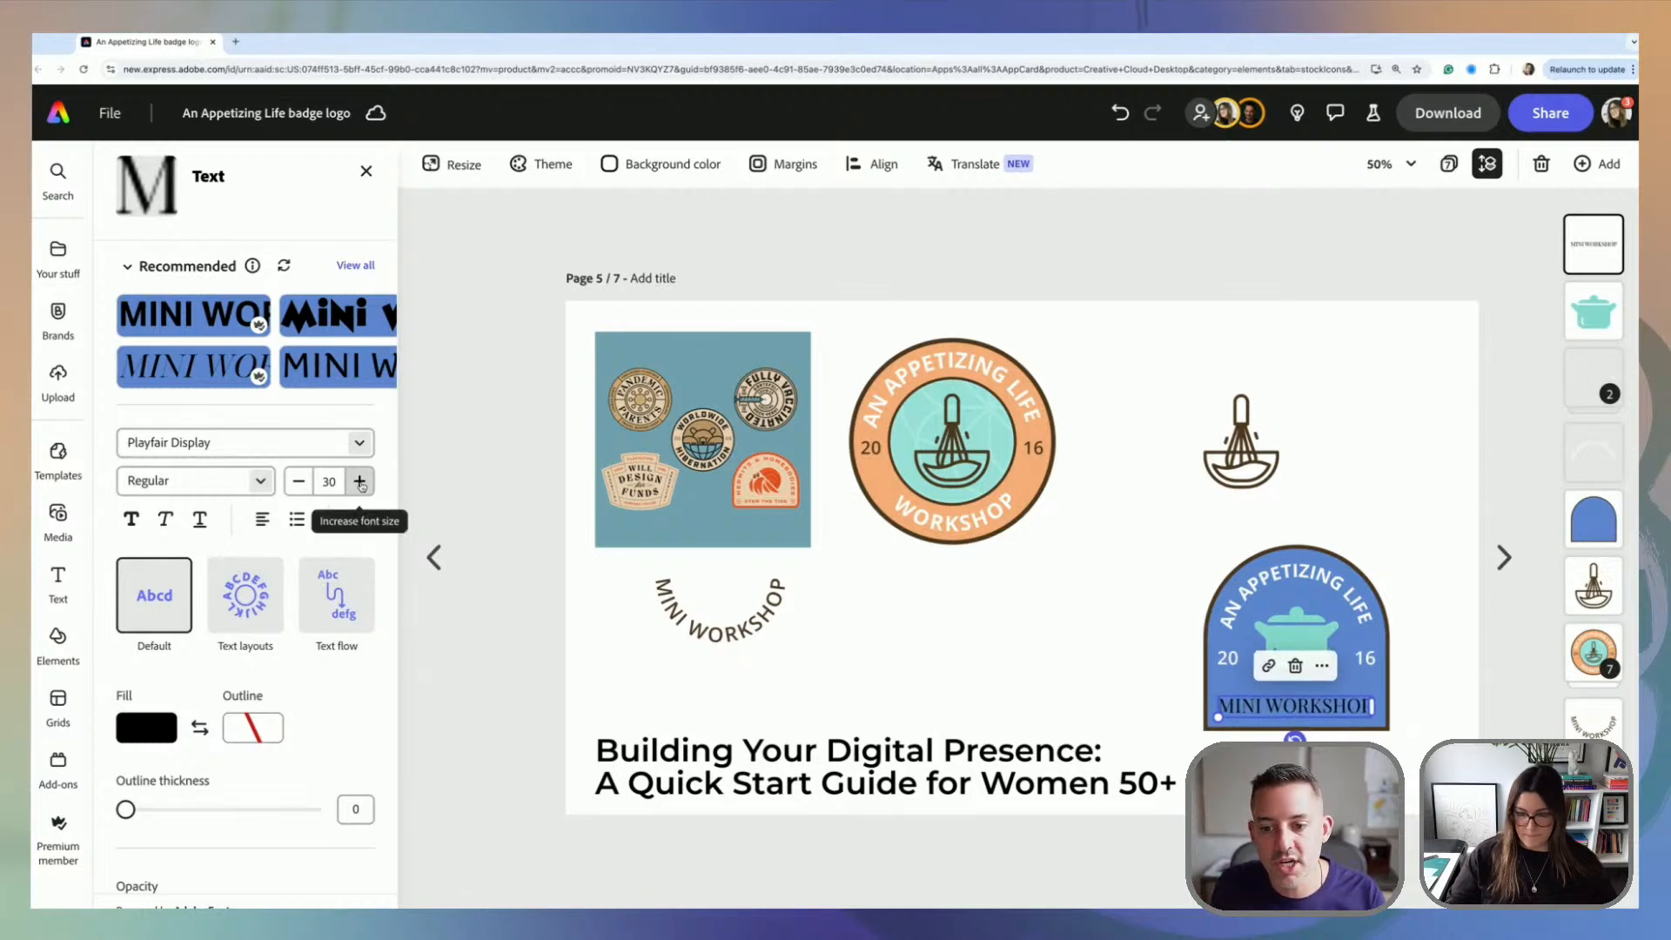
Step: Fill the MINI WORKSHOP text with white and center it below the cooking pot
left_click(158, 729)
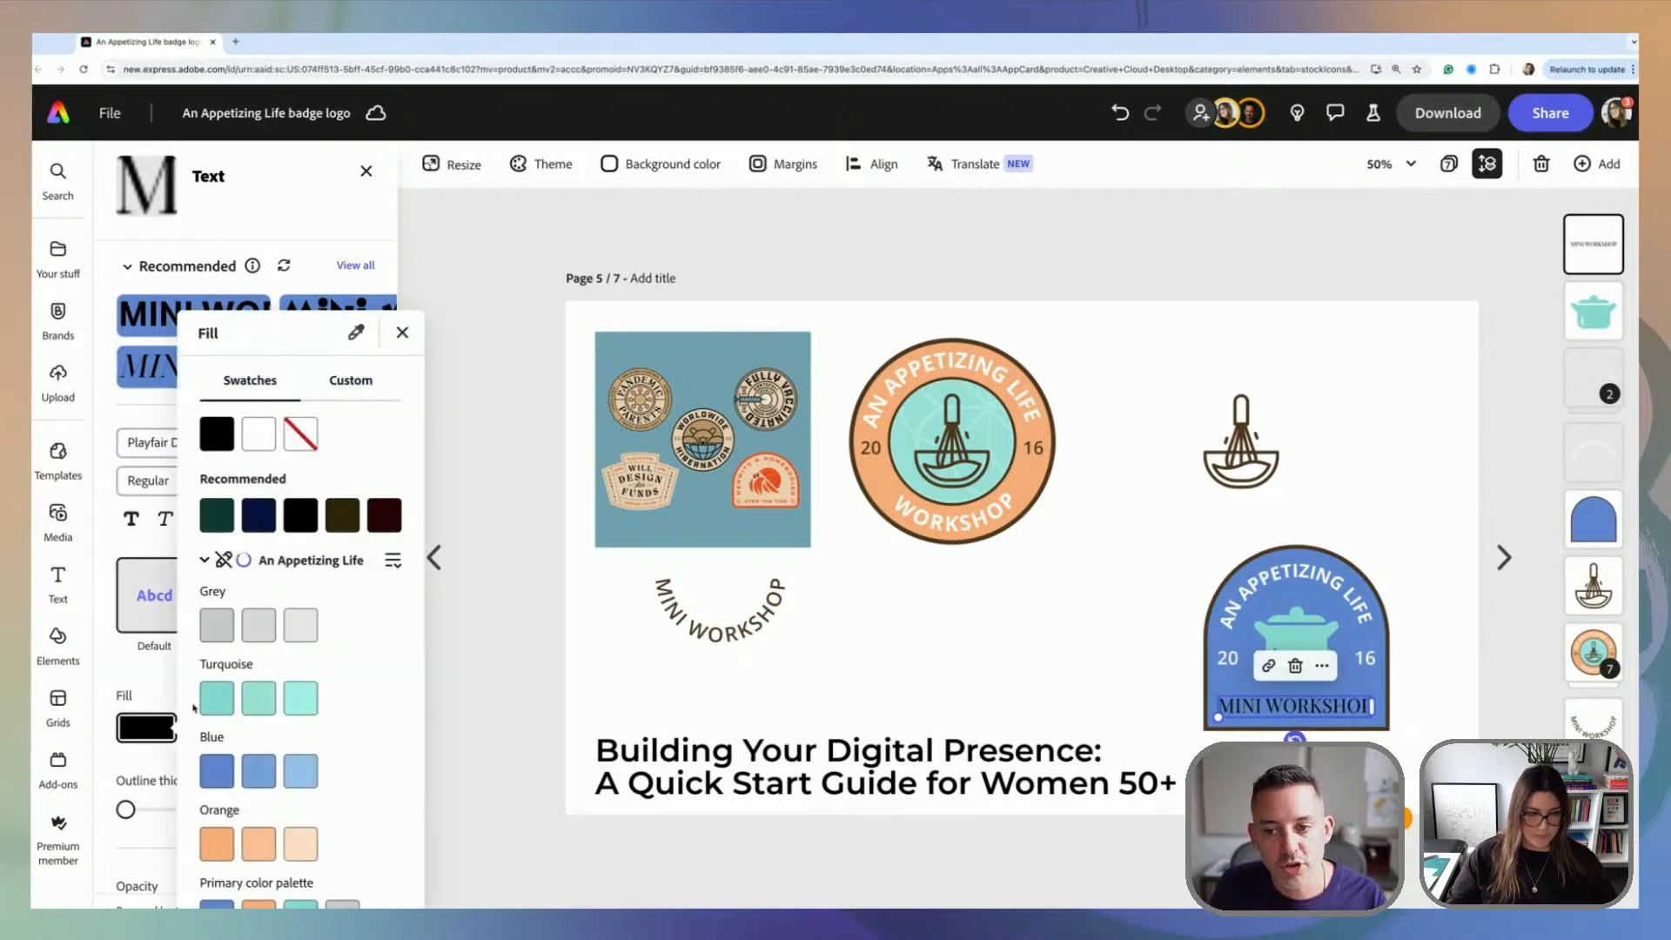
left_click(945, 682)
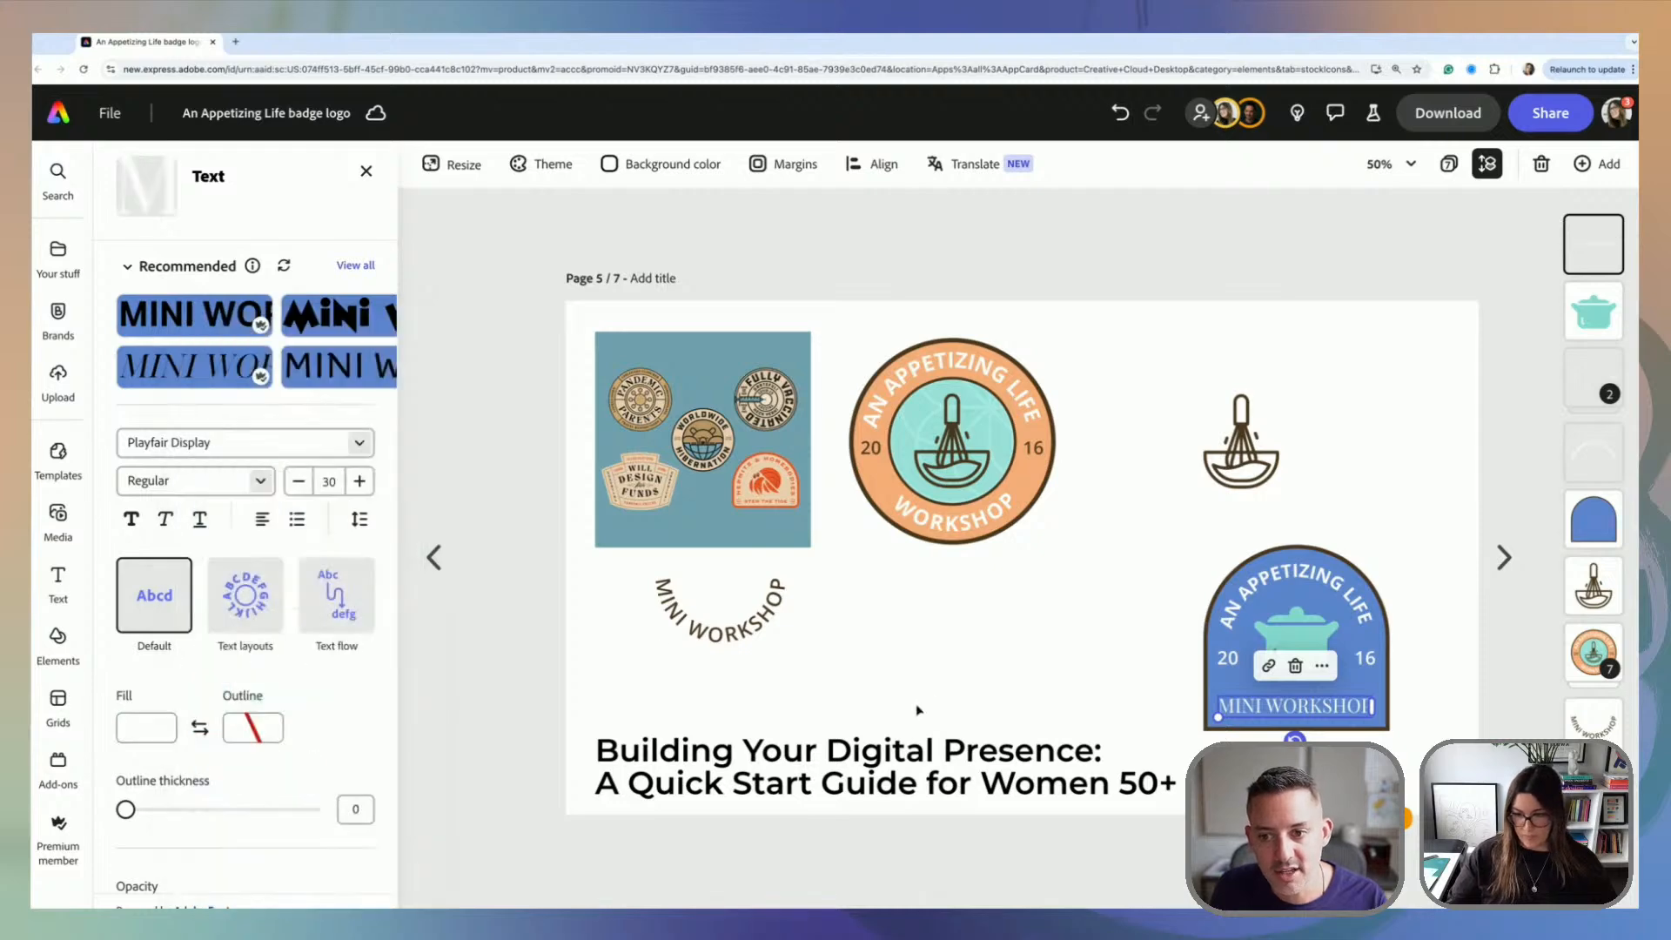
left_click(1354, 714)
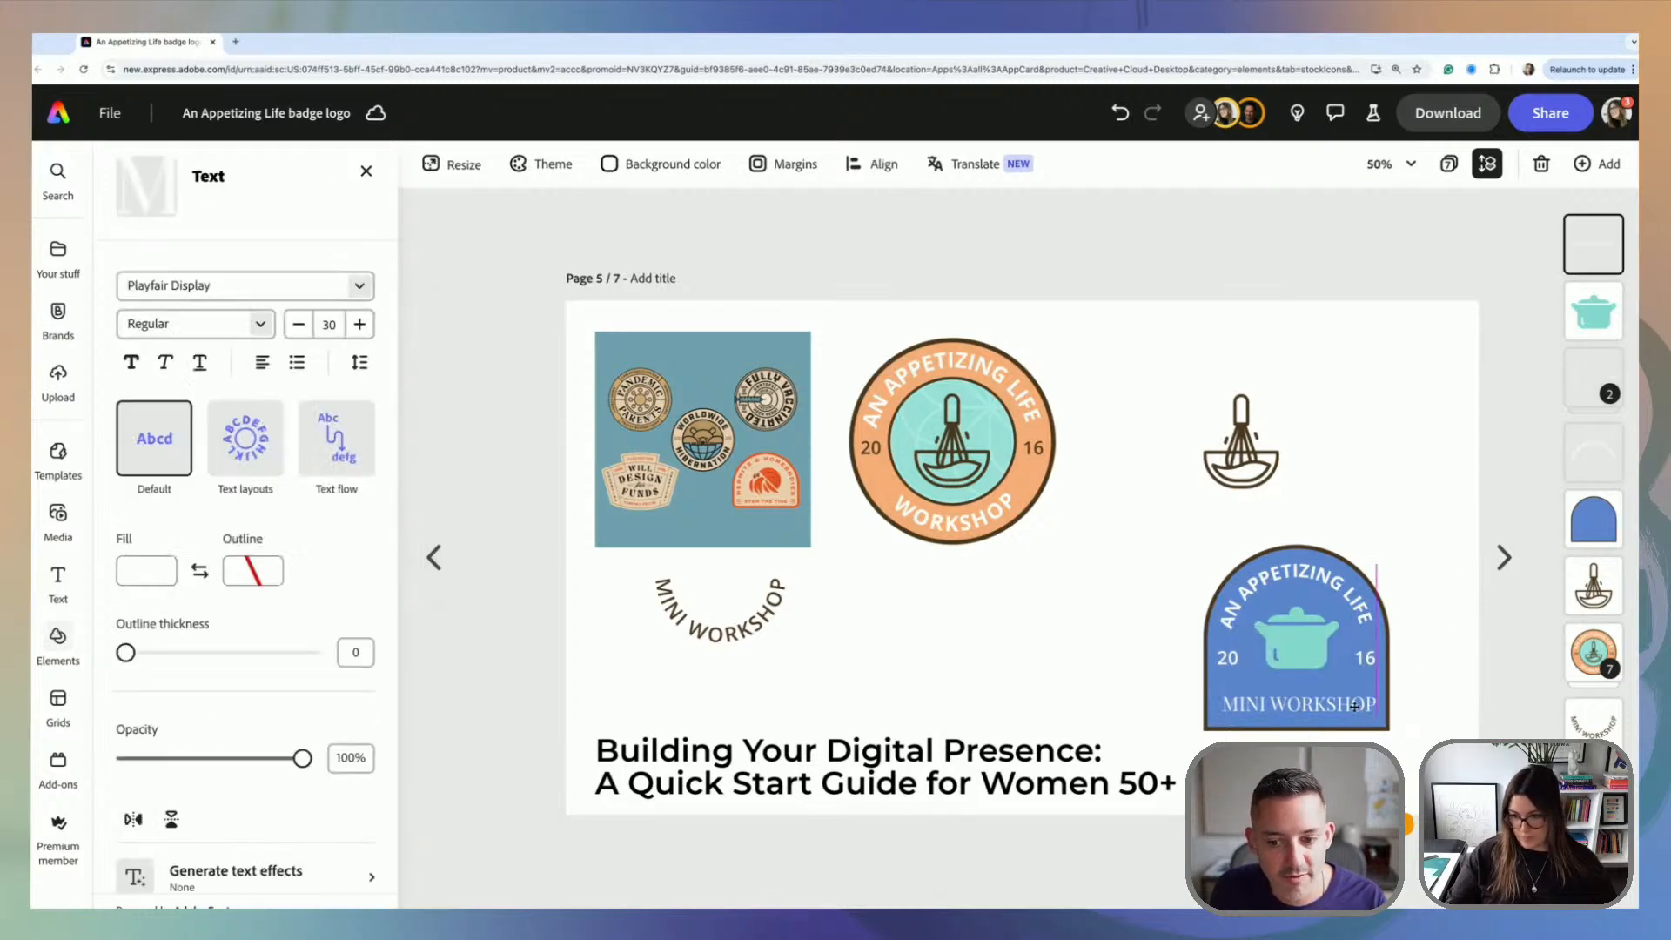
Step: Change the curved AN APPETIZING LIFE text in the blue arch to Open Sans Regular
left_click(1356, 603)
left_click(260, 481)
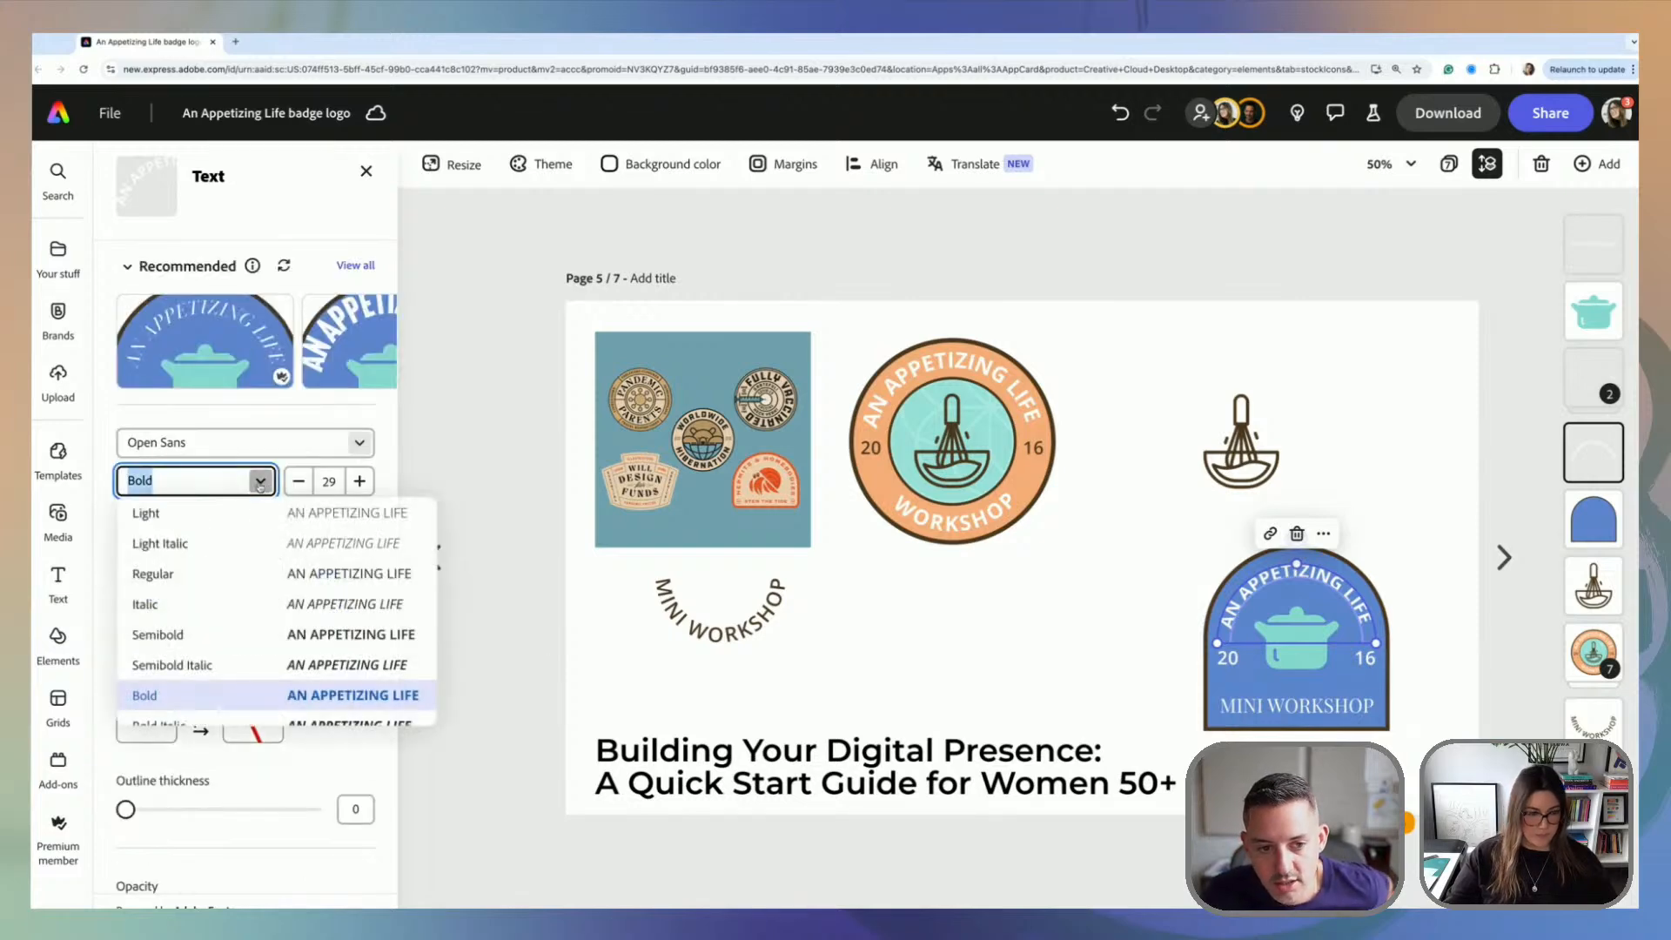
left_click(212, 571)
left_click(932, 655)
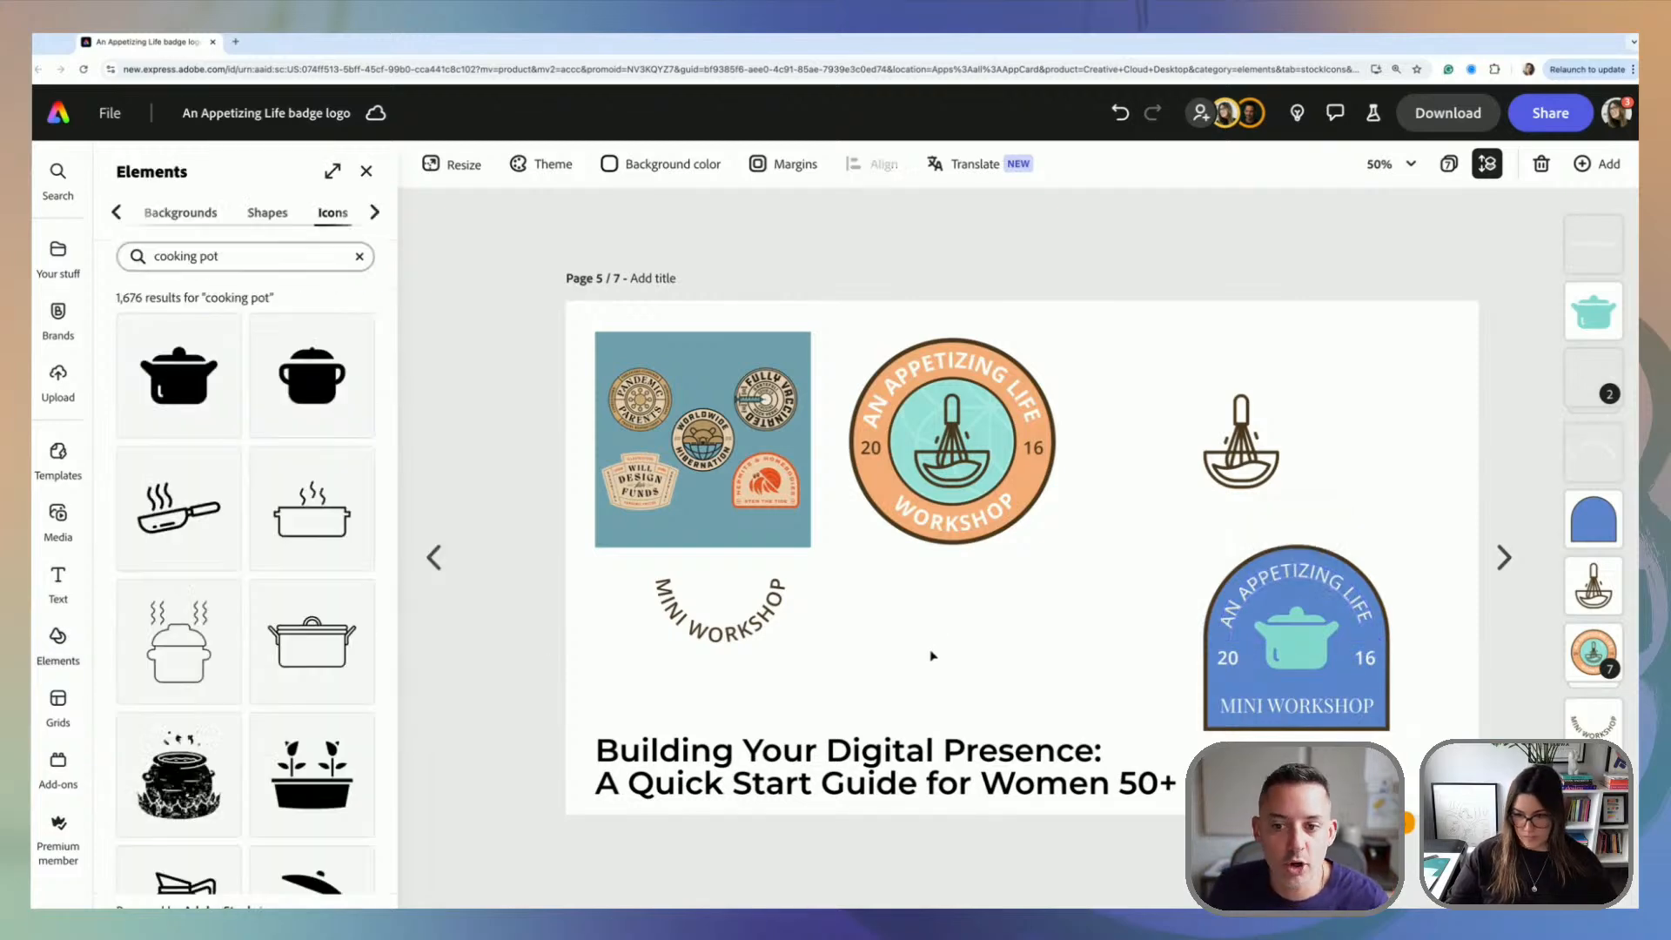
Step: Enlarge the turquoise cooking pot and center it between the 20 and 16, above MINI WORKSHOP
key("super+plus")
scroll(974, 648, "right", 4)
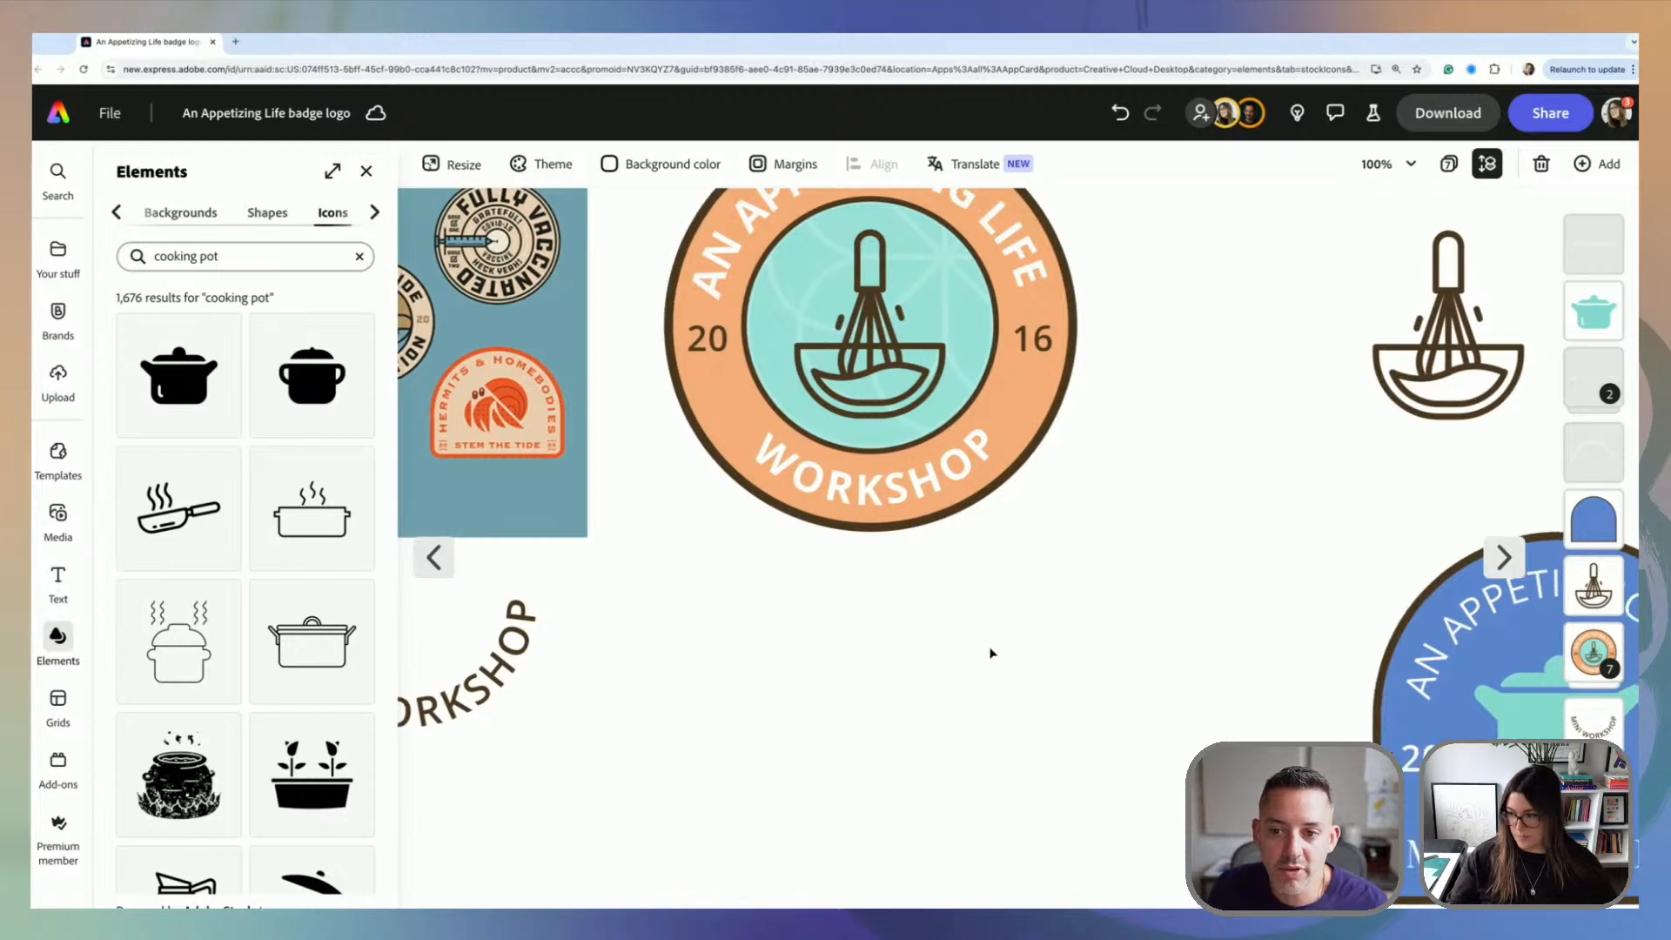
scroll(992, 653, "down", 2)
left_click(1183, 624)
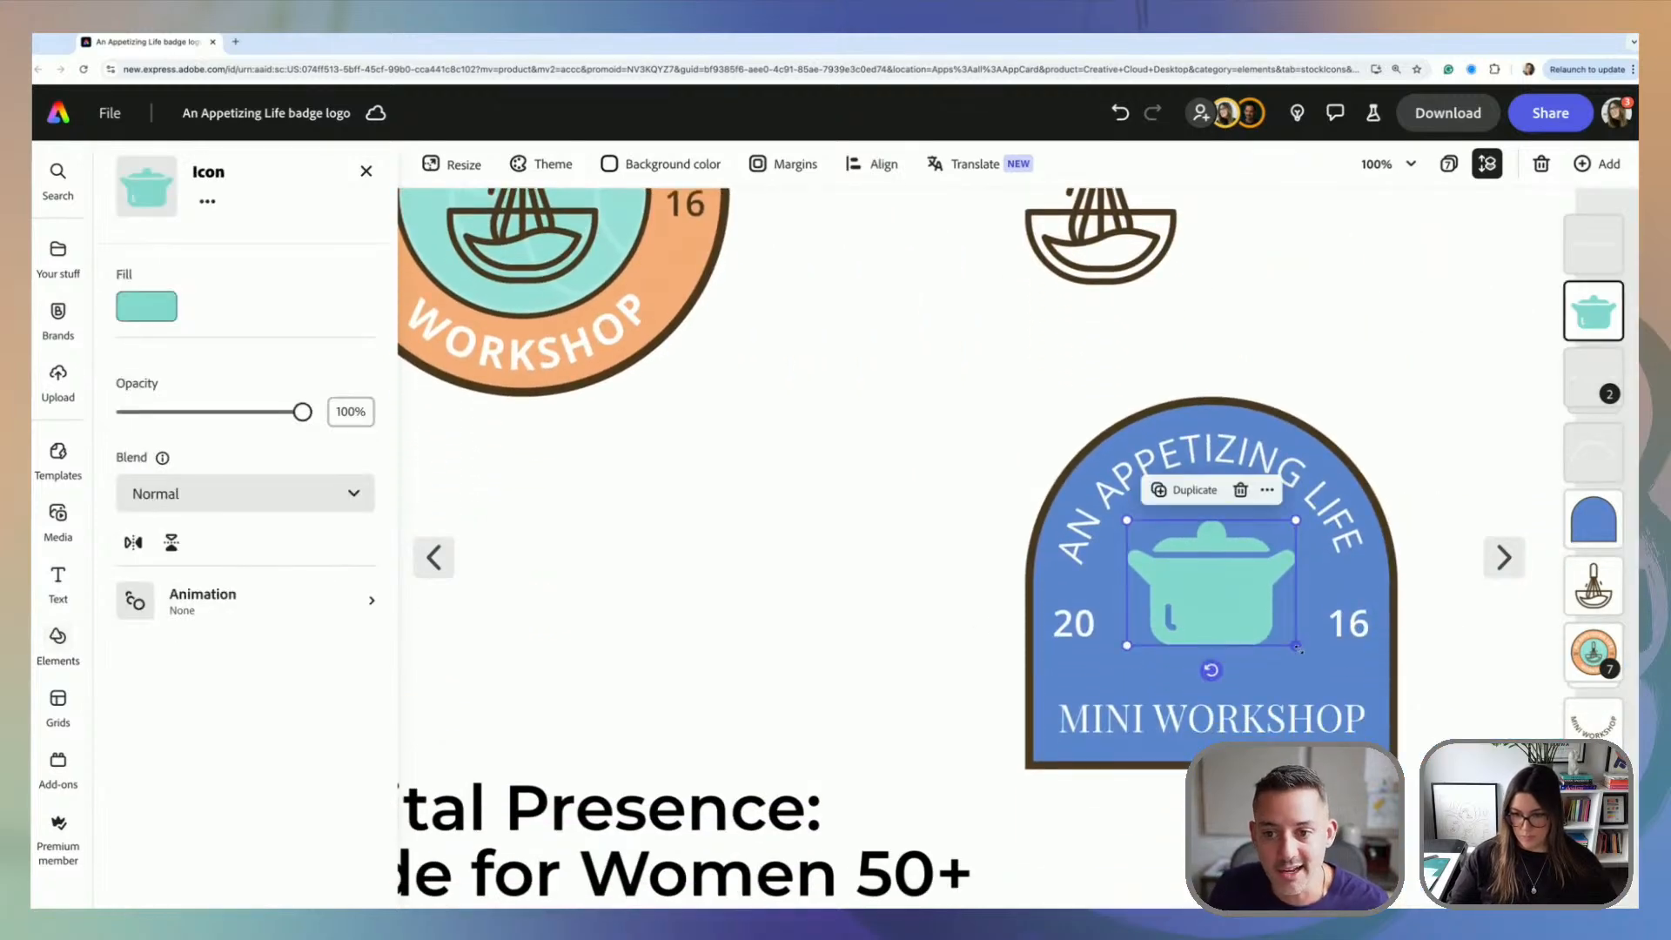
left_click_drag(1297, 645, 1319, 662)
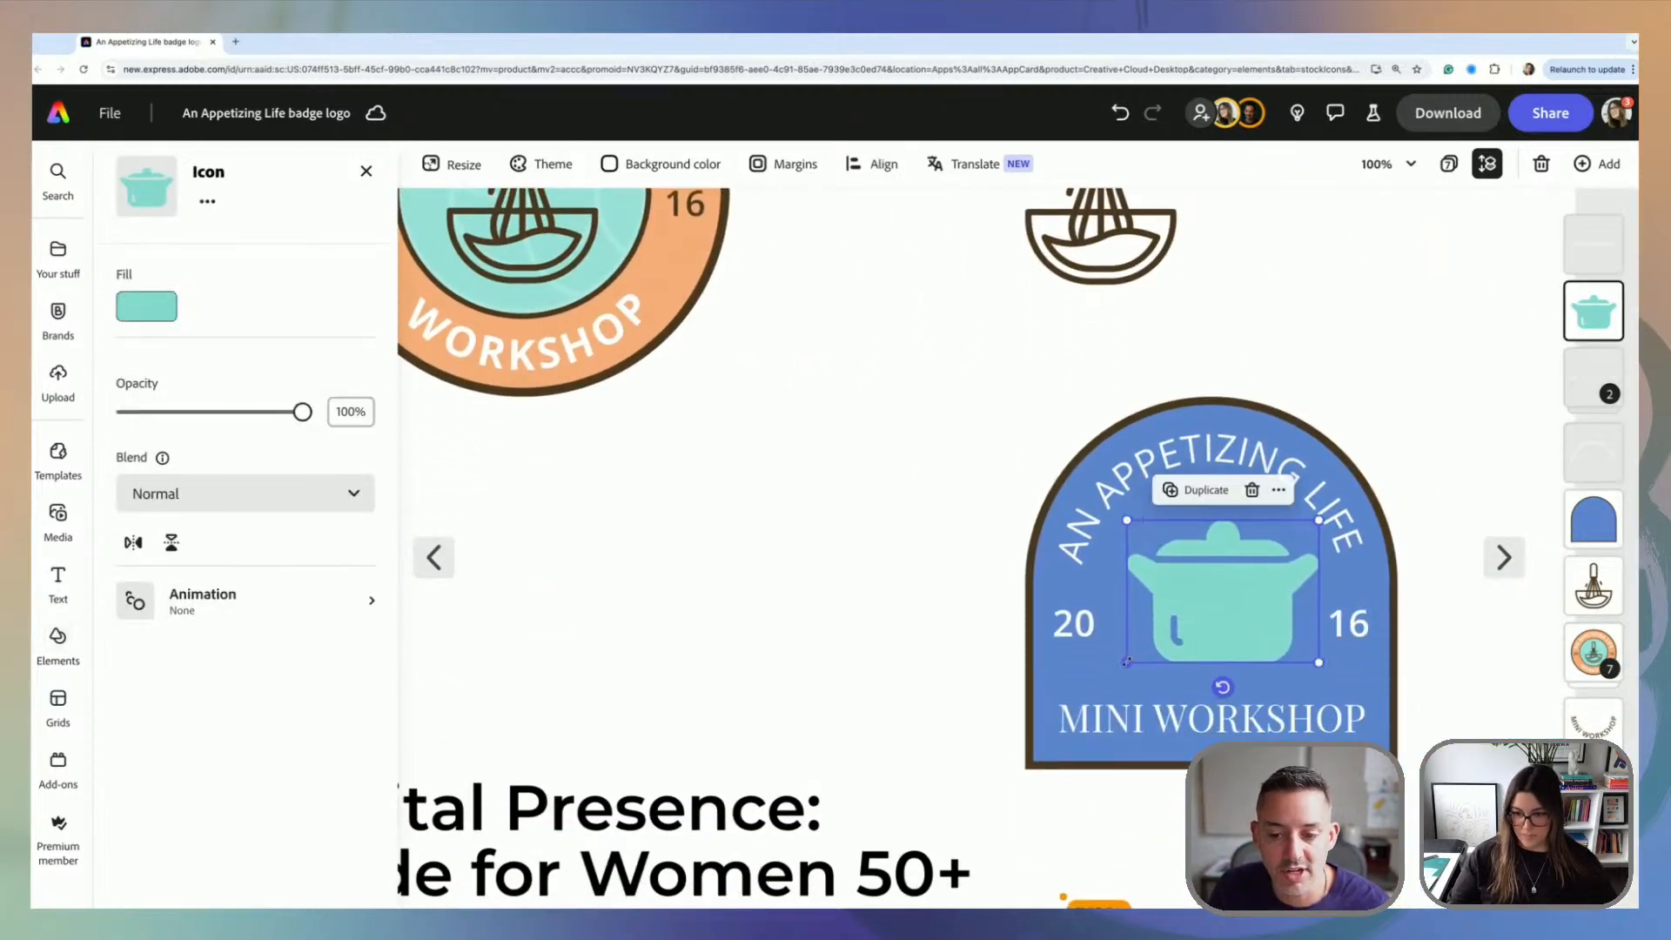
left_click_drag(1127, 662, 1109, 677)
left_click_drag(1215, 630, 1216, 626)
left_click(1201, 484)
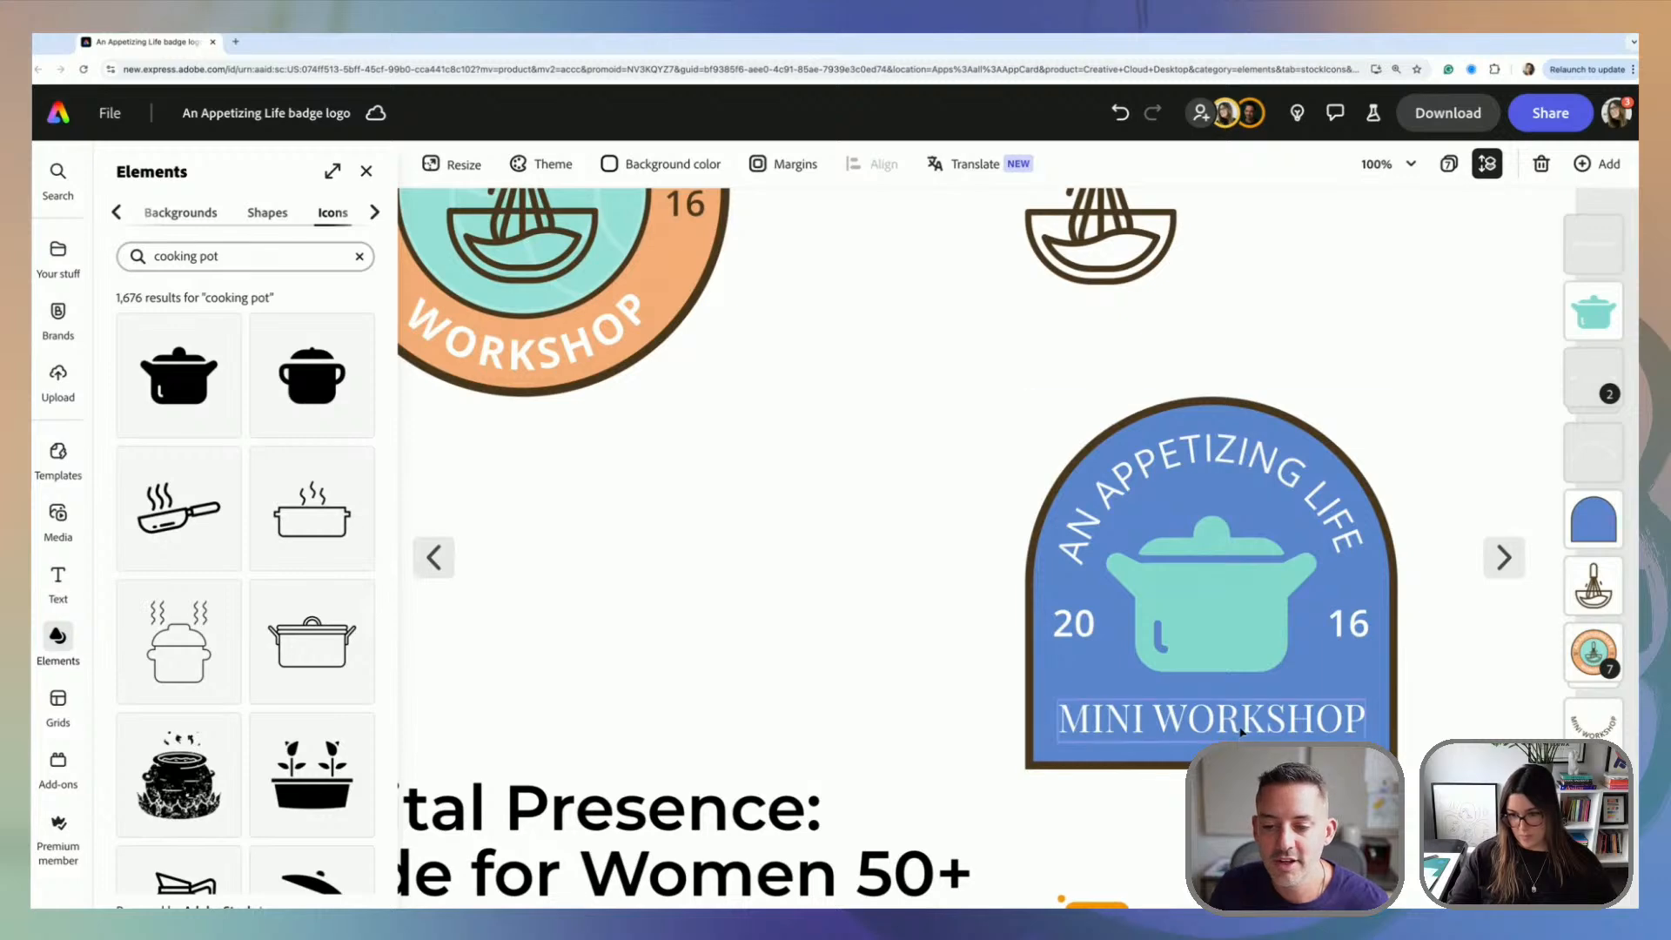
Step: Move MINI WORKSHOP up slightly and shorten the blue arch from its bottom edge
left_click(1266, 712)
left_click(1213, 749)
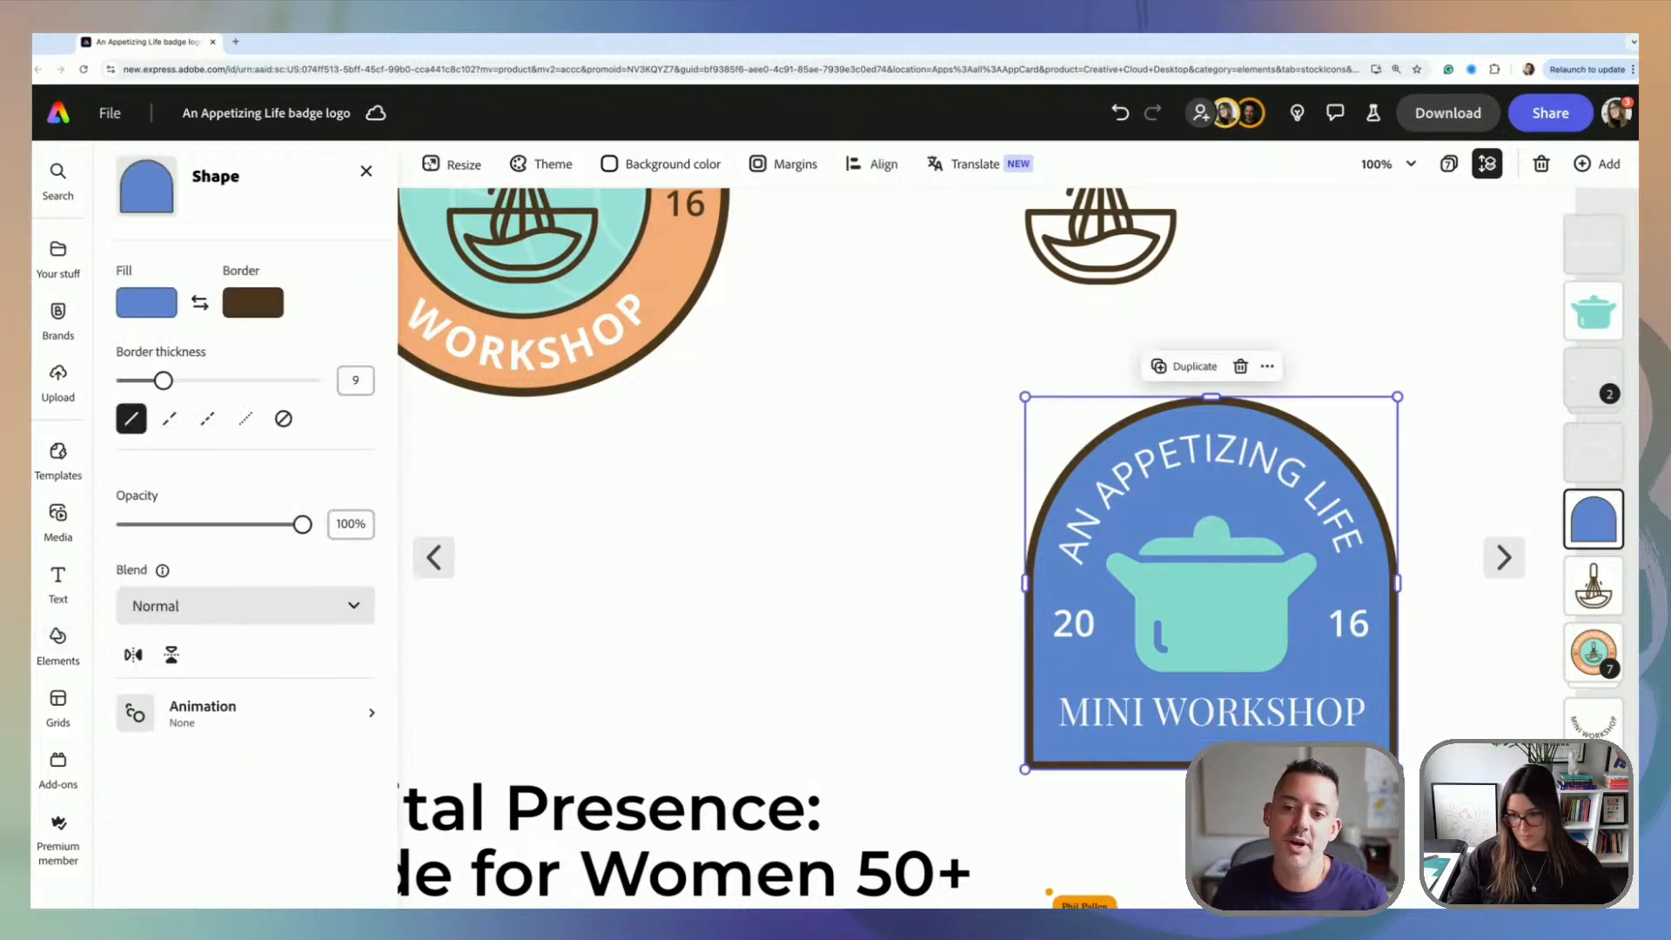
left_click_drag(1211, 768, 1211, 760)
left_click(1127, 805)
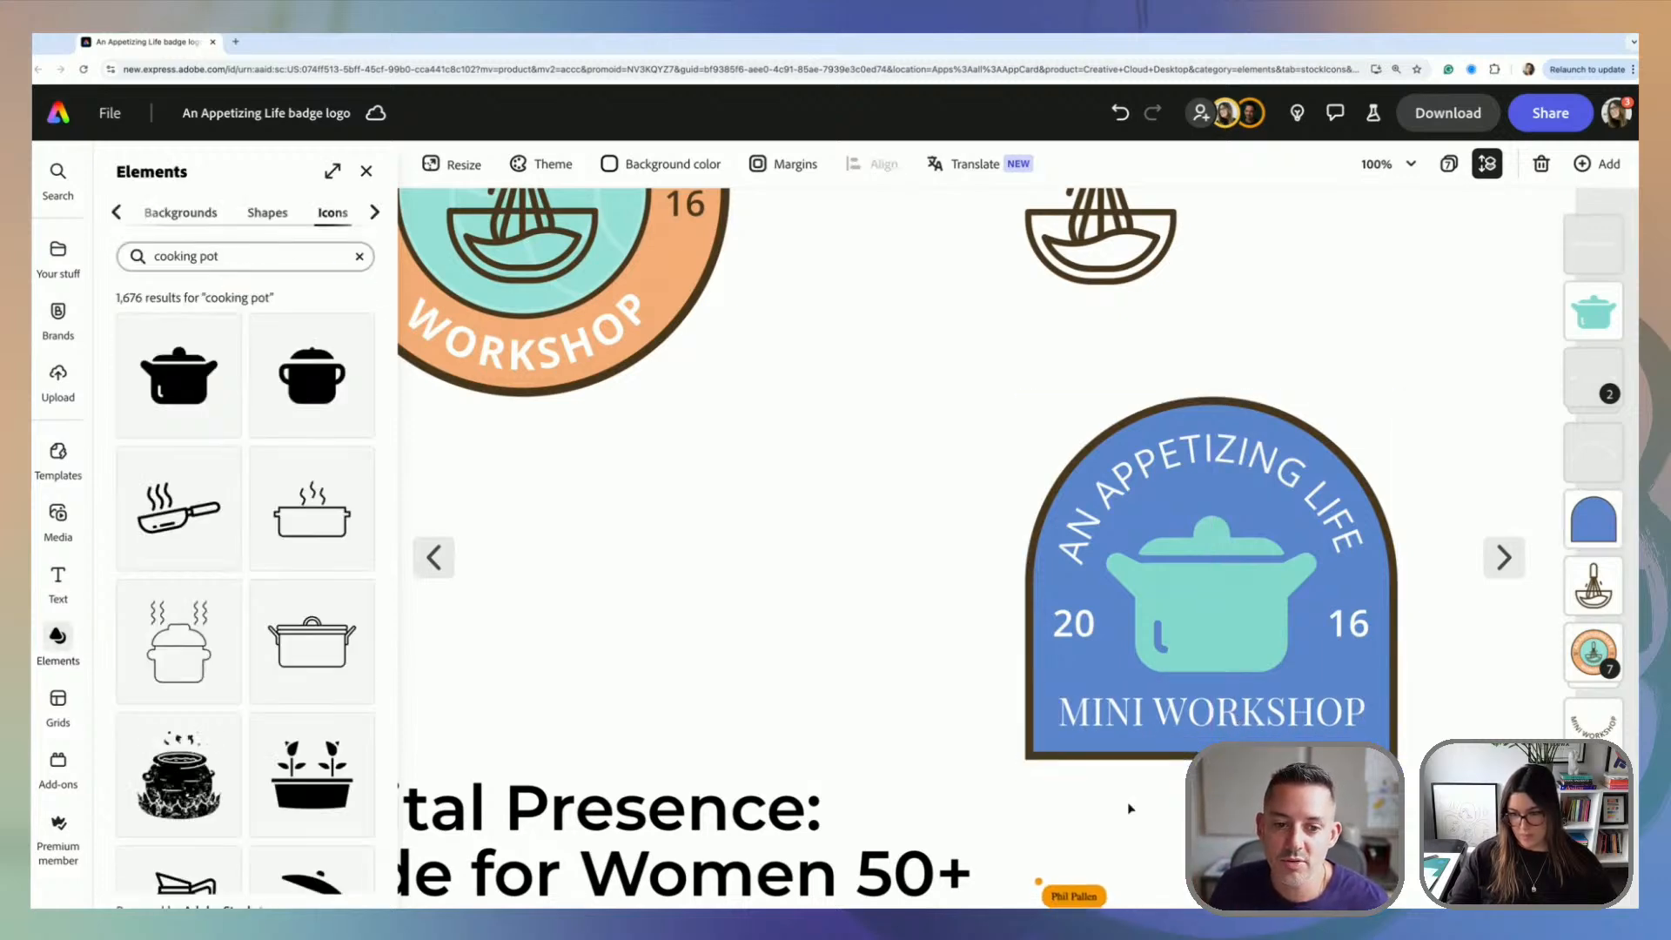
Step: Move the turquoise cooking pot up slightly inside the blue arch badge
left_click(1240, 622)
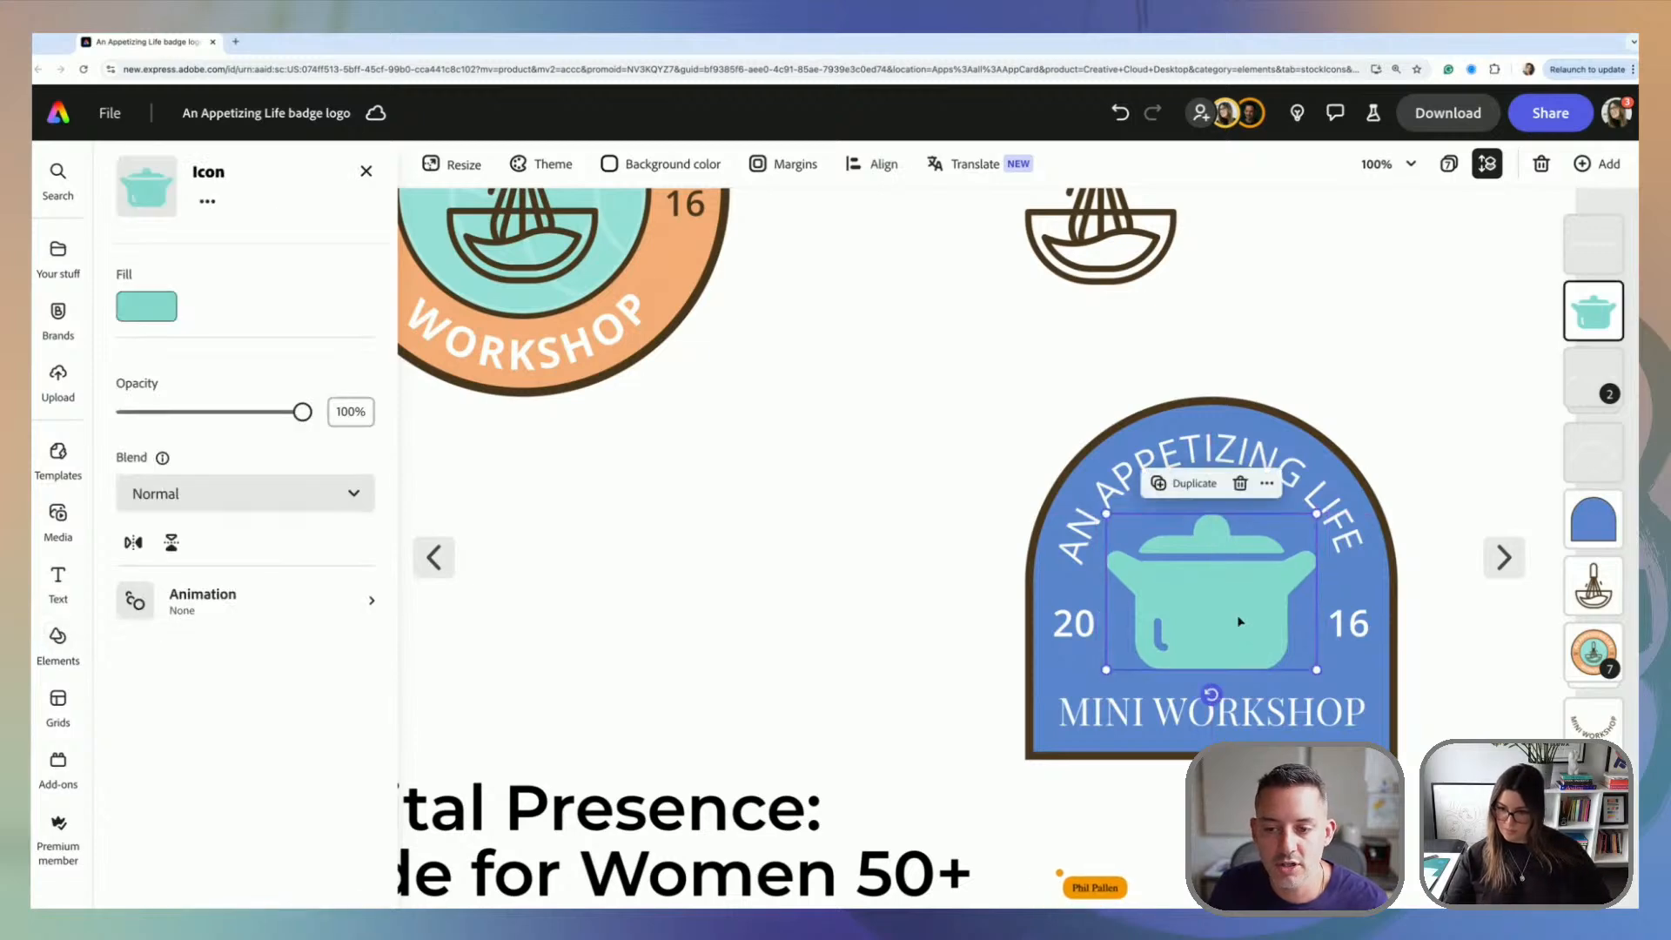
left_click_drag(1240, 622, 1236, 610)
left_click(794, 567)
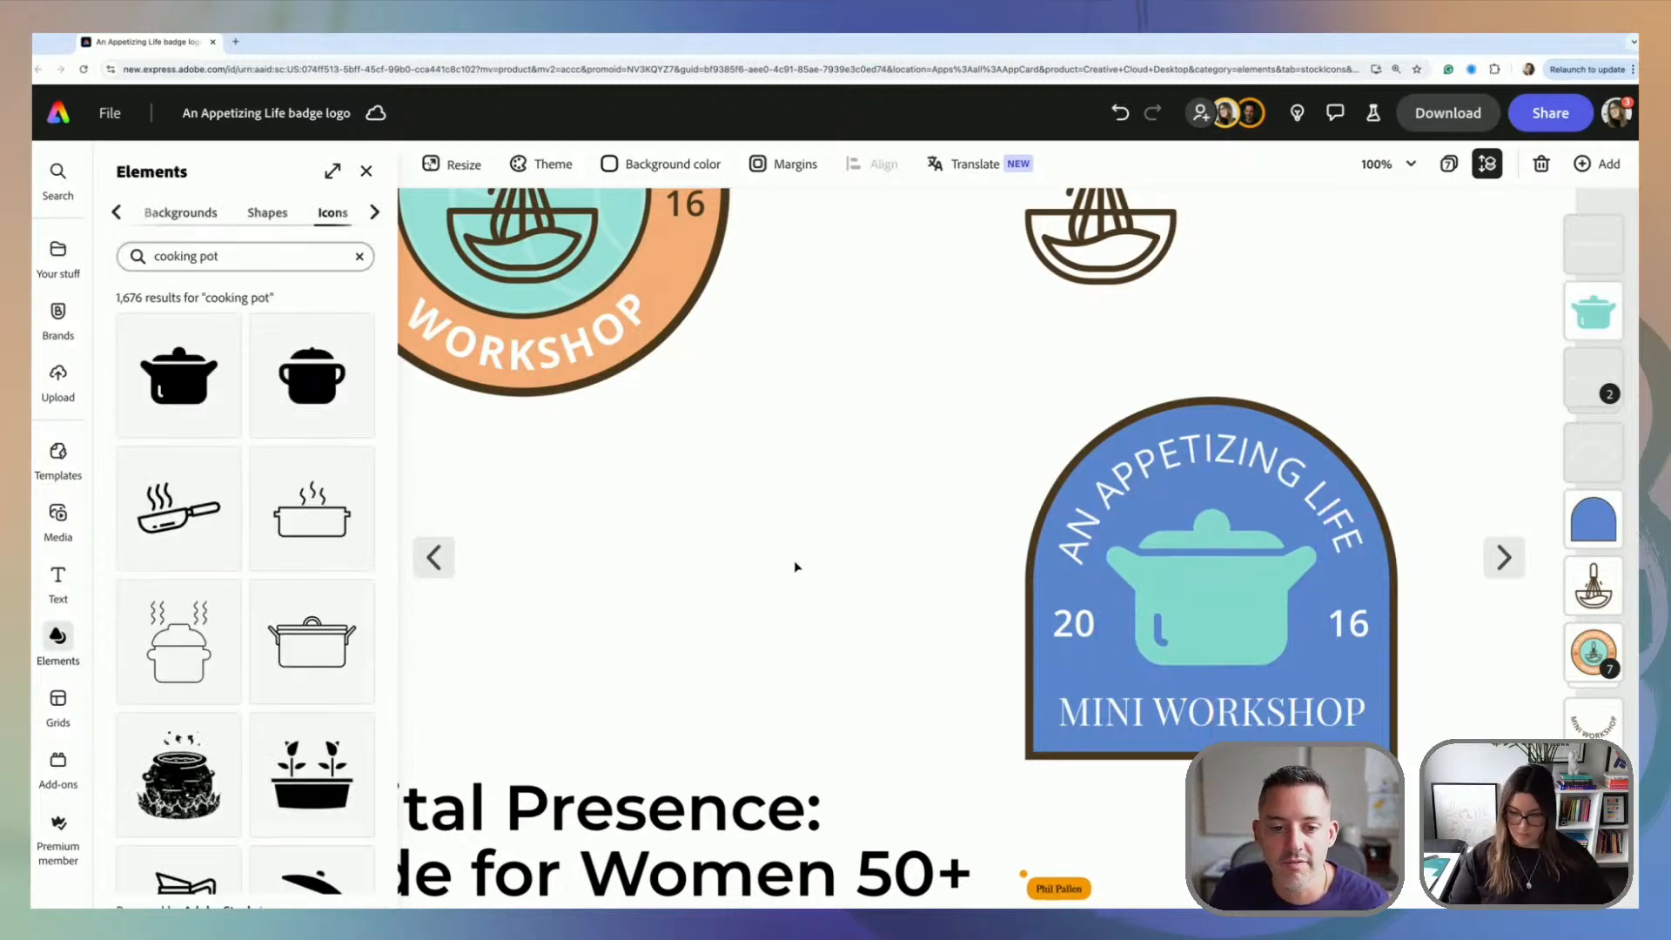
Step: Group all the elements of the blue arch MINI WORKSHOP badge into one object
key("ctrl+minus")
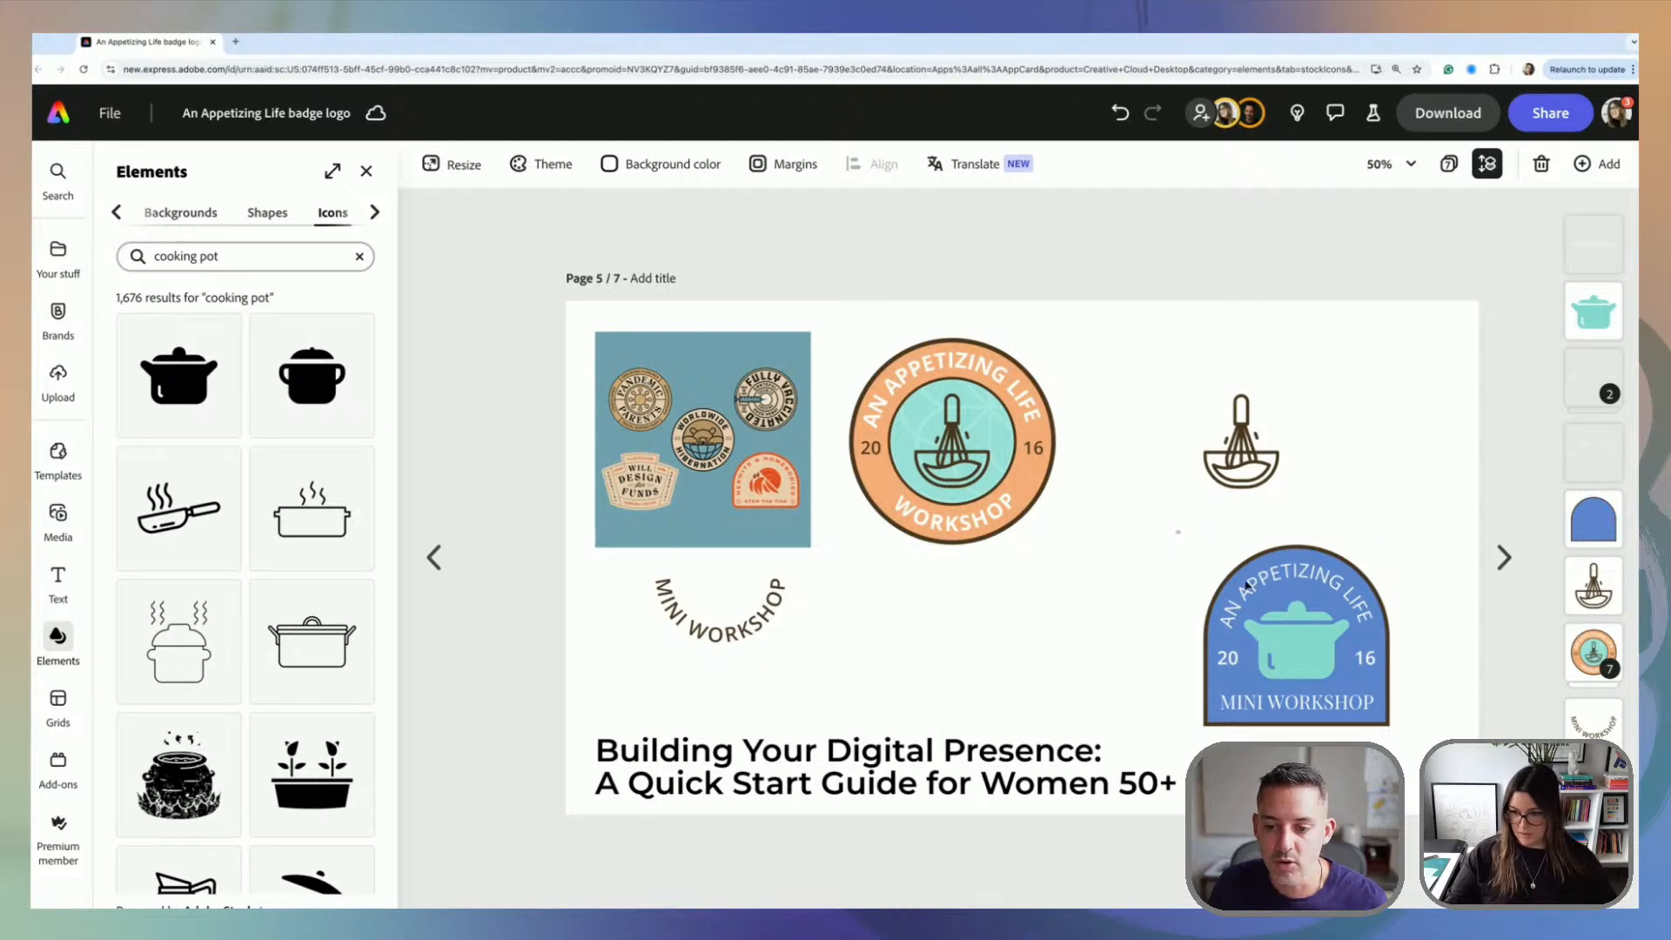
mouse_move(1177, 531)
left_mouse_down()
mouse_move(1432, 749)
mouse_move(1224, 552)
left_mouse_up()
left_click(1428, 723)
left_click(1173, 754)
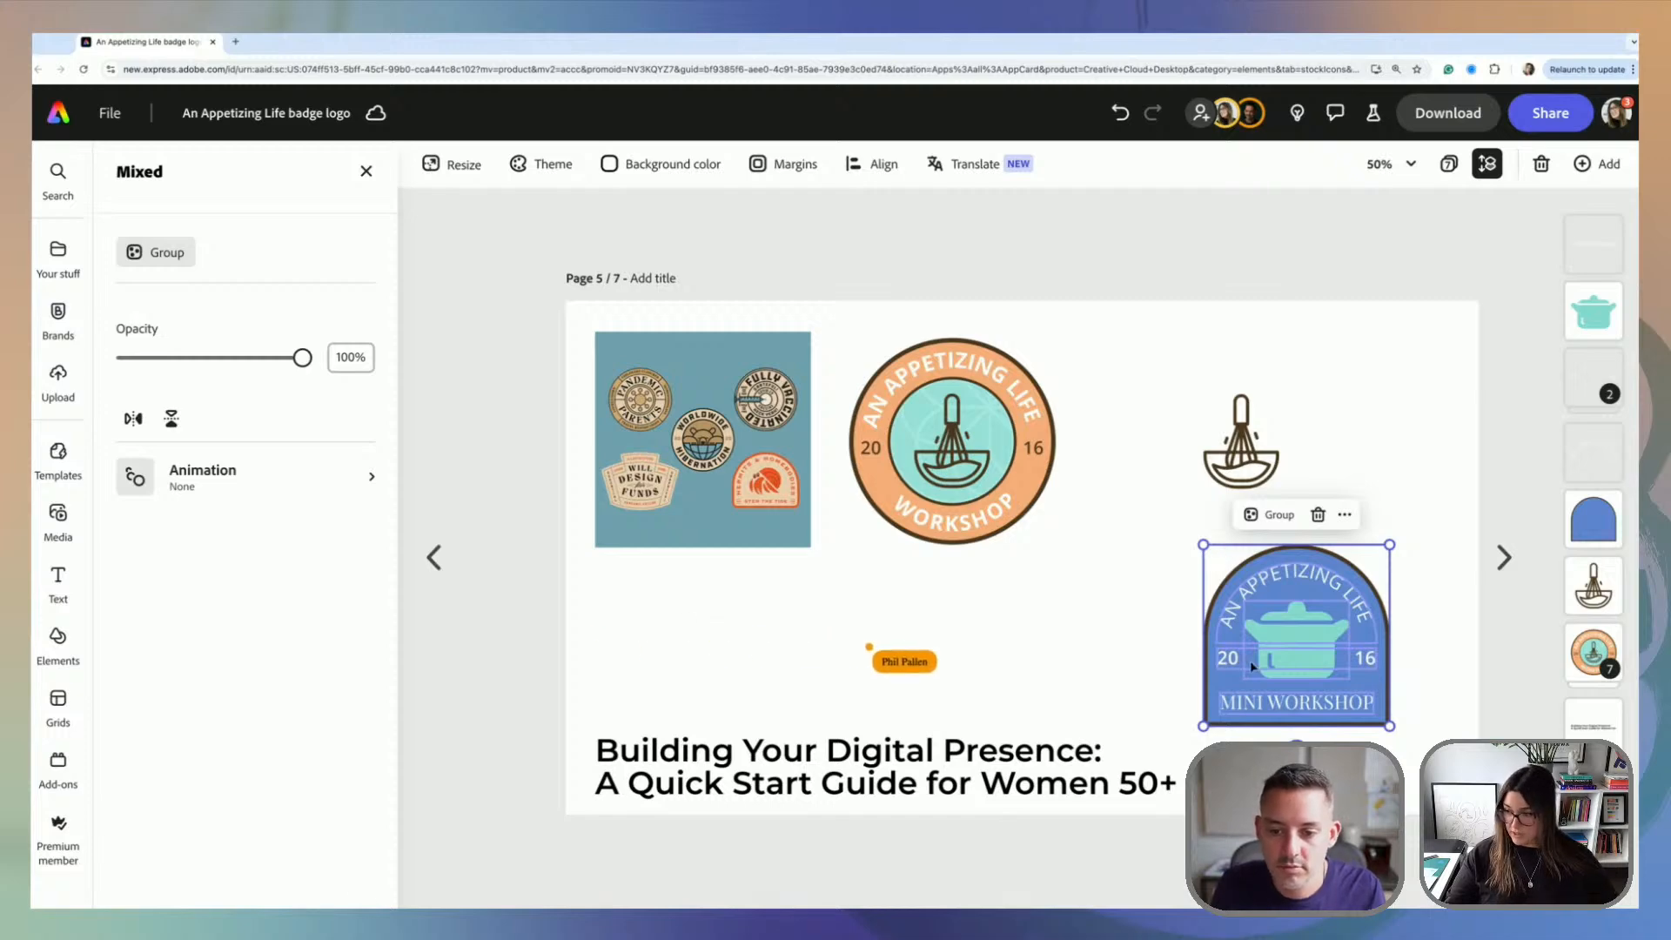
key("ctrl+g")
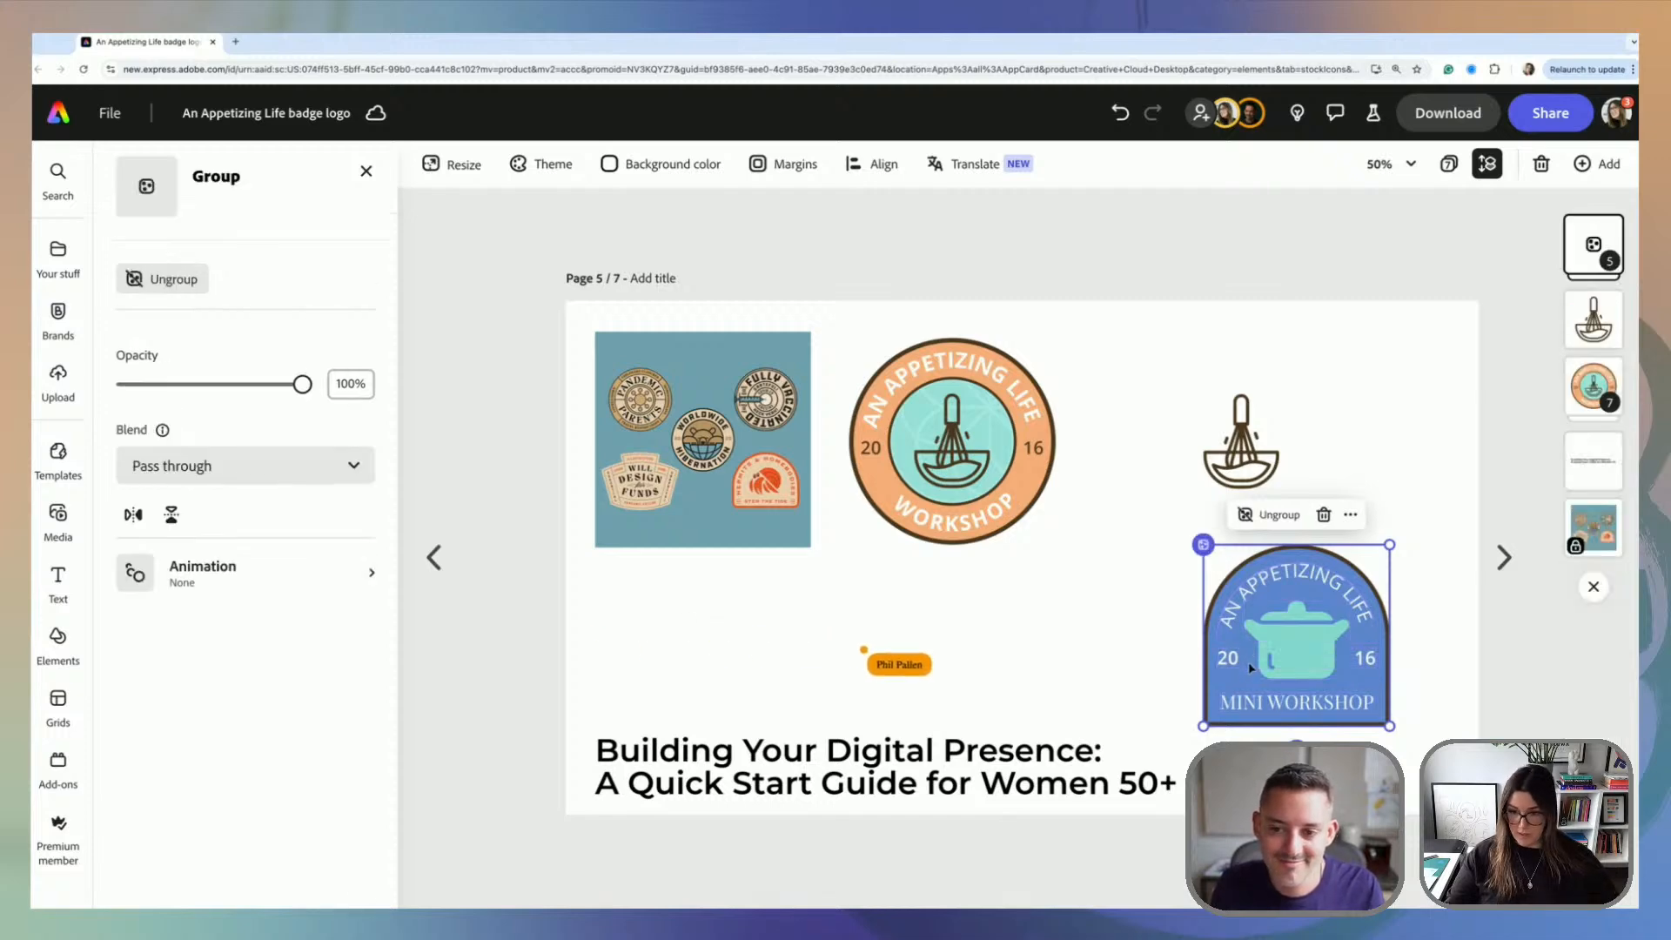
Step: Ungroup the circular orange WORKSHOP badge so its parts can be edited separately
left_click(1012, 395)
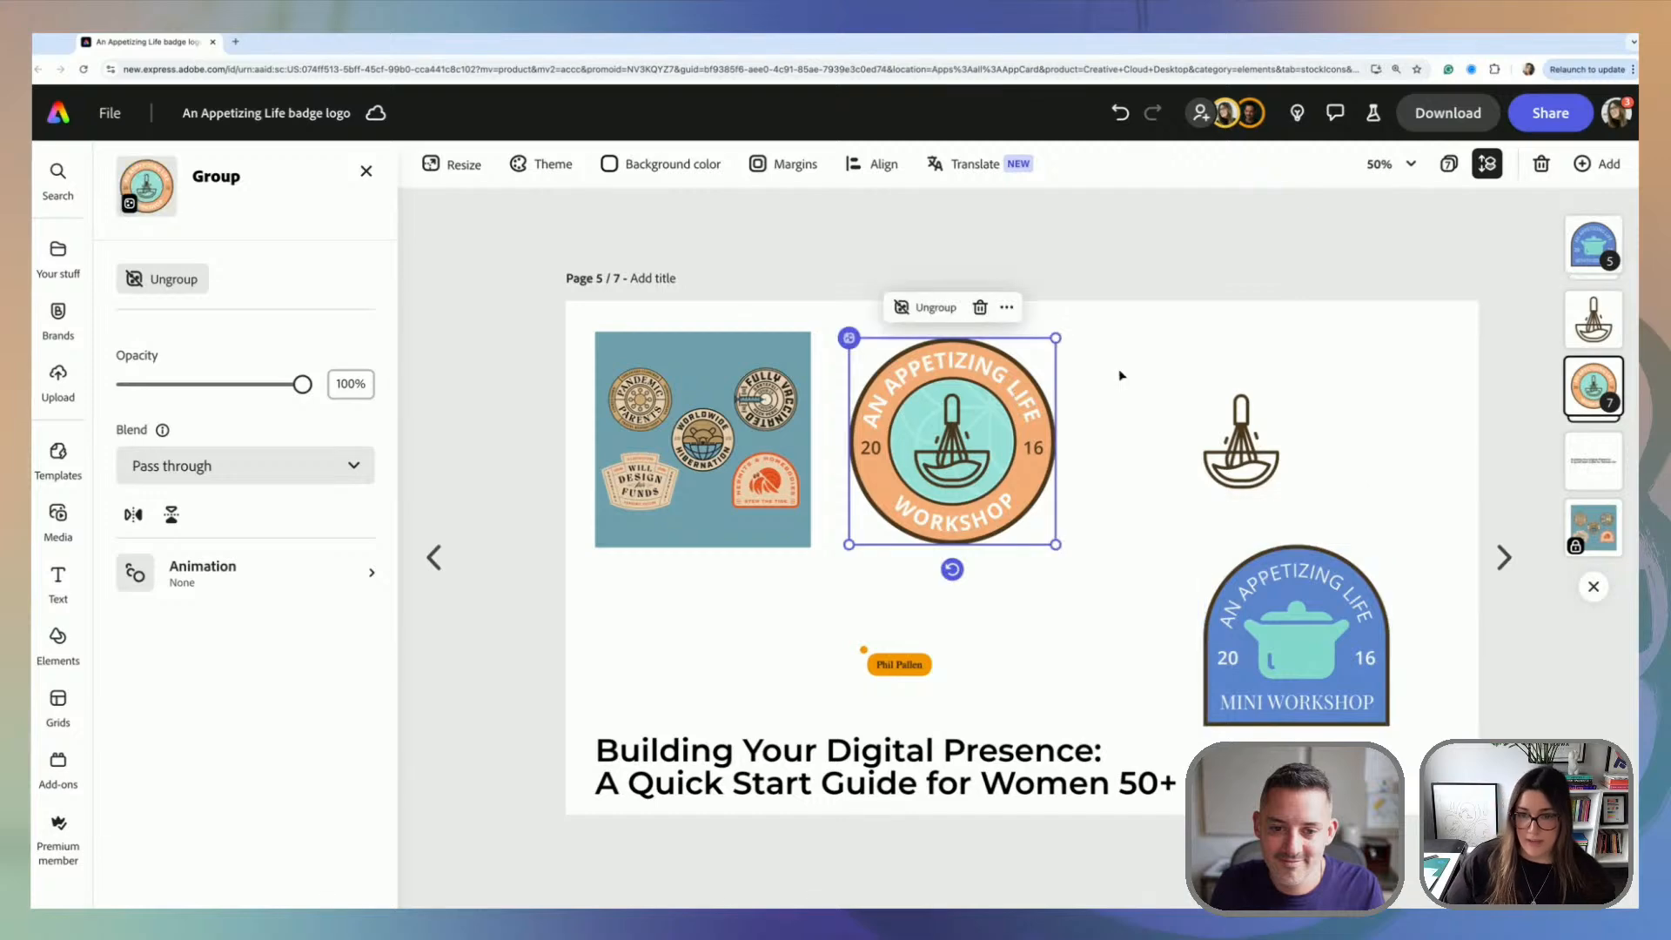
left_click(924, 307)
left_click(1073, 386)
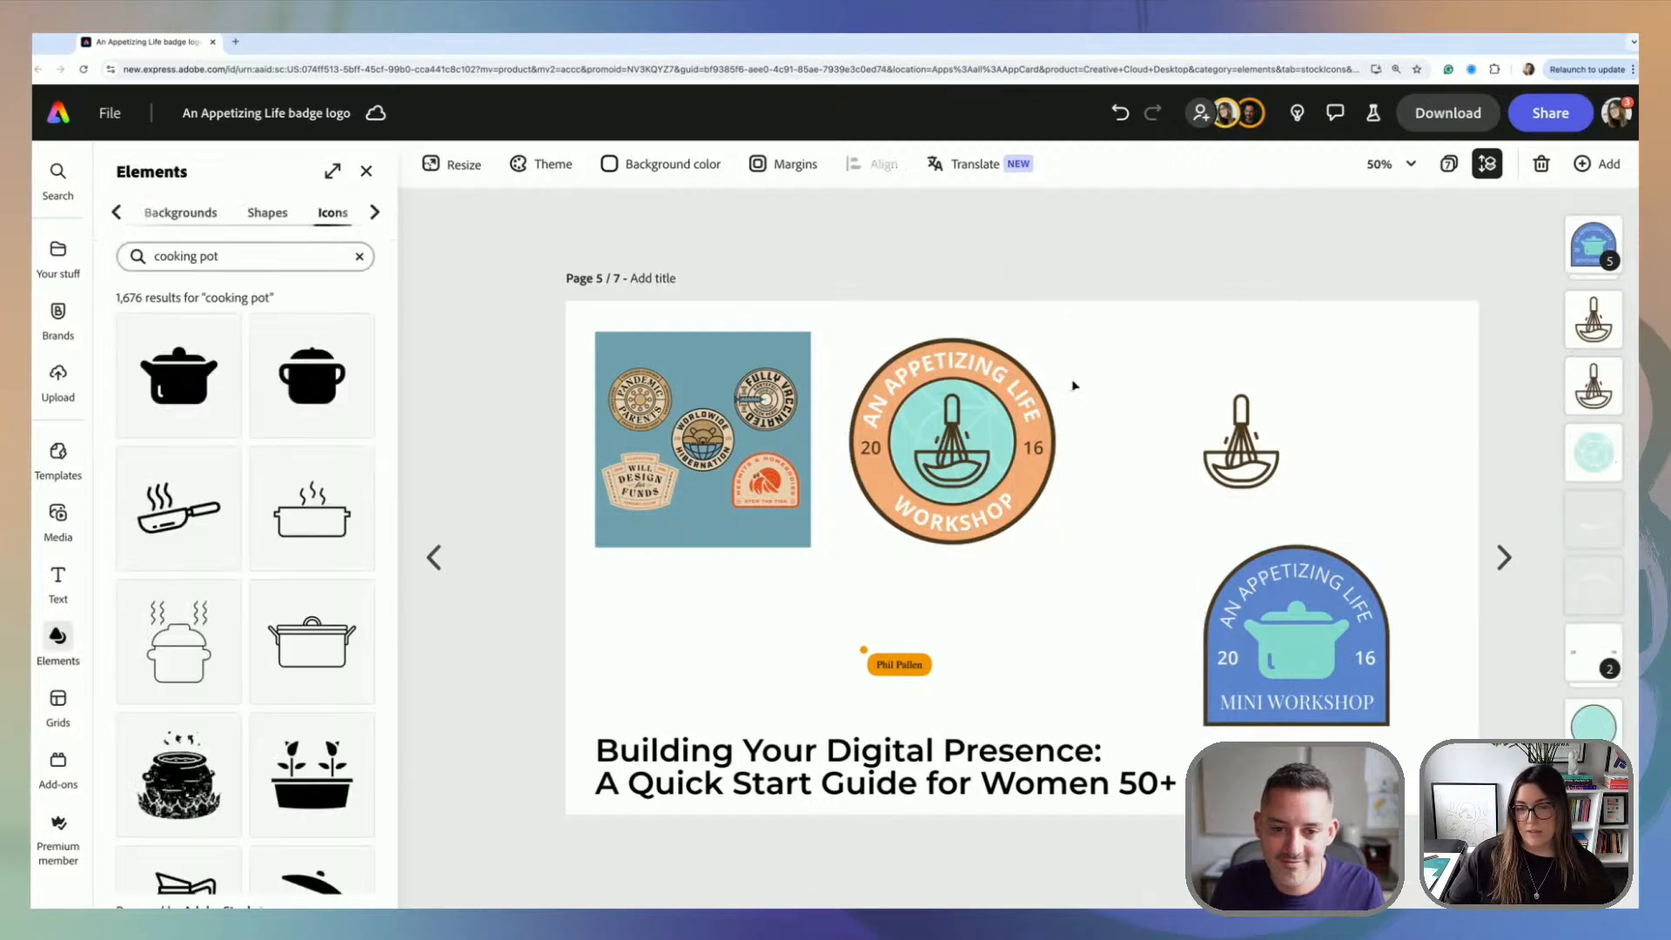
Step: Examine the color swatches available for the circular badge's outer border and its curved AN APPETIZING LIFE text
left_click(1027, 405)
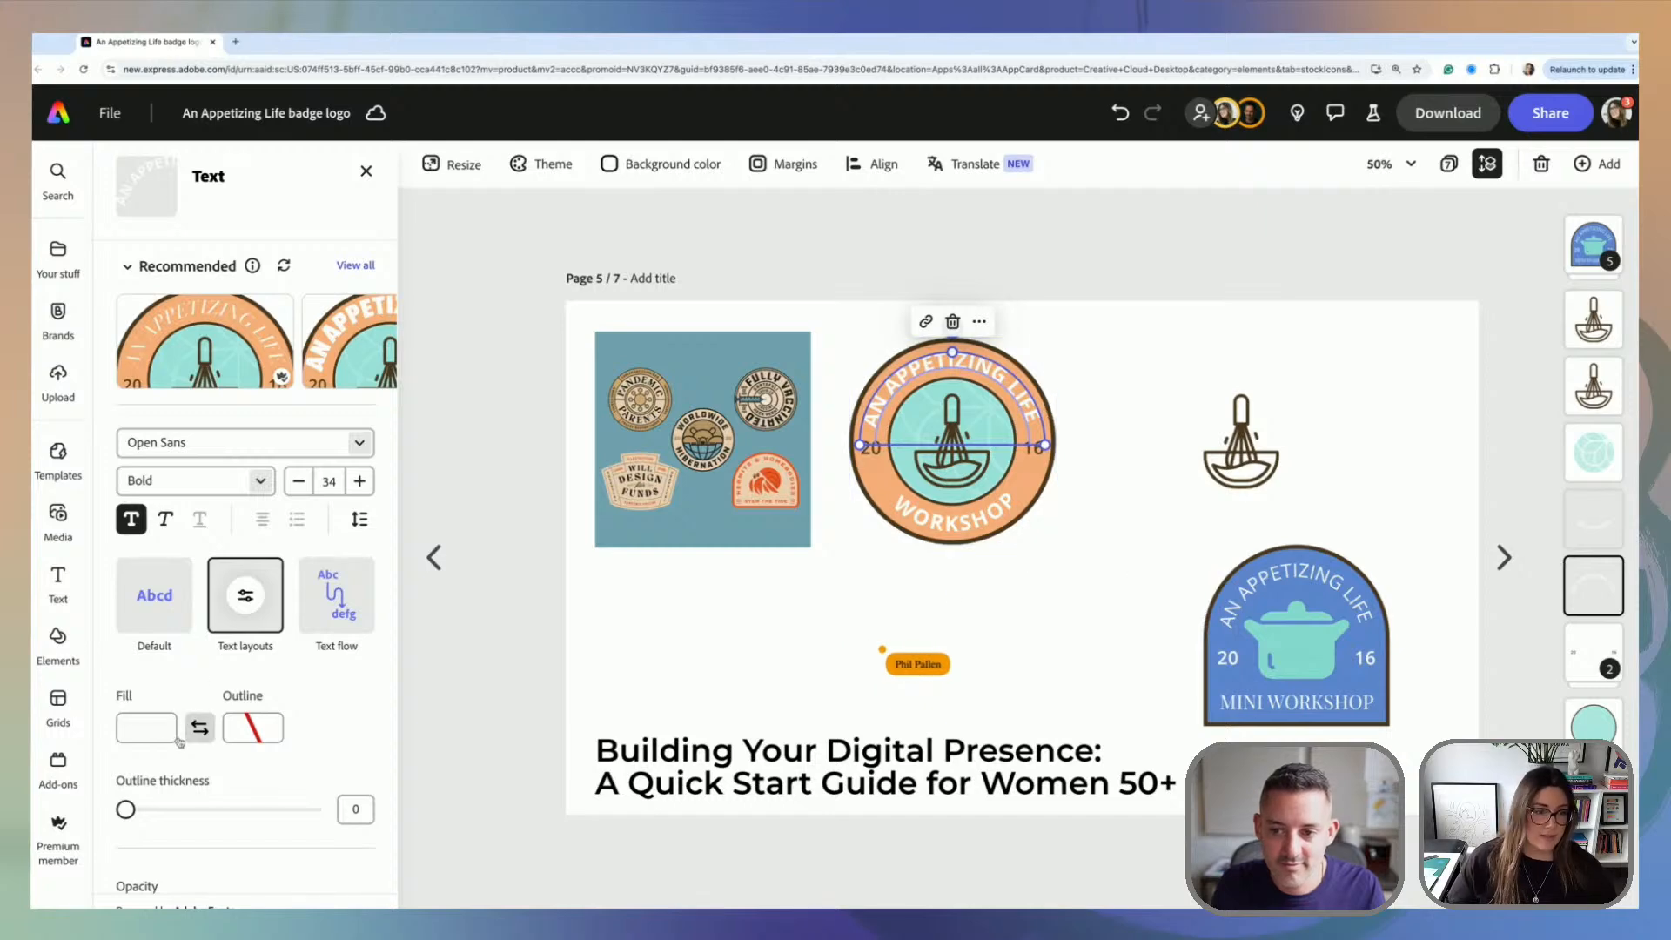
left_click(1003, 577)
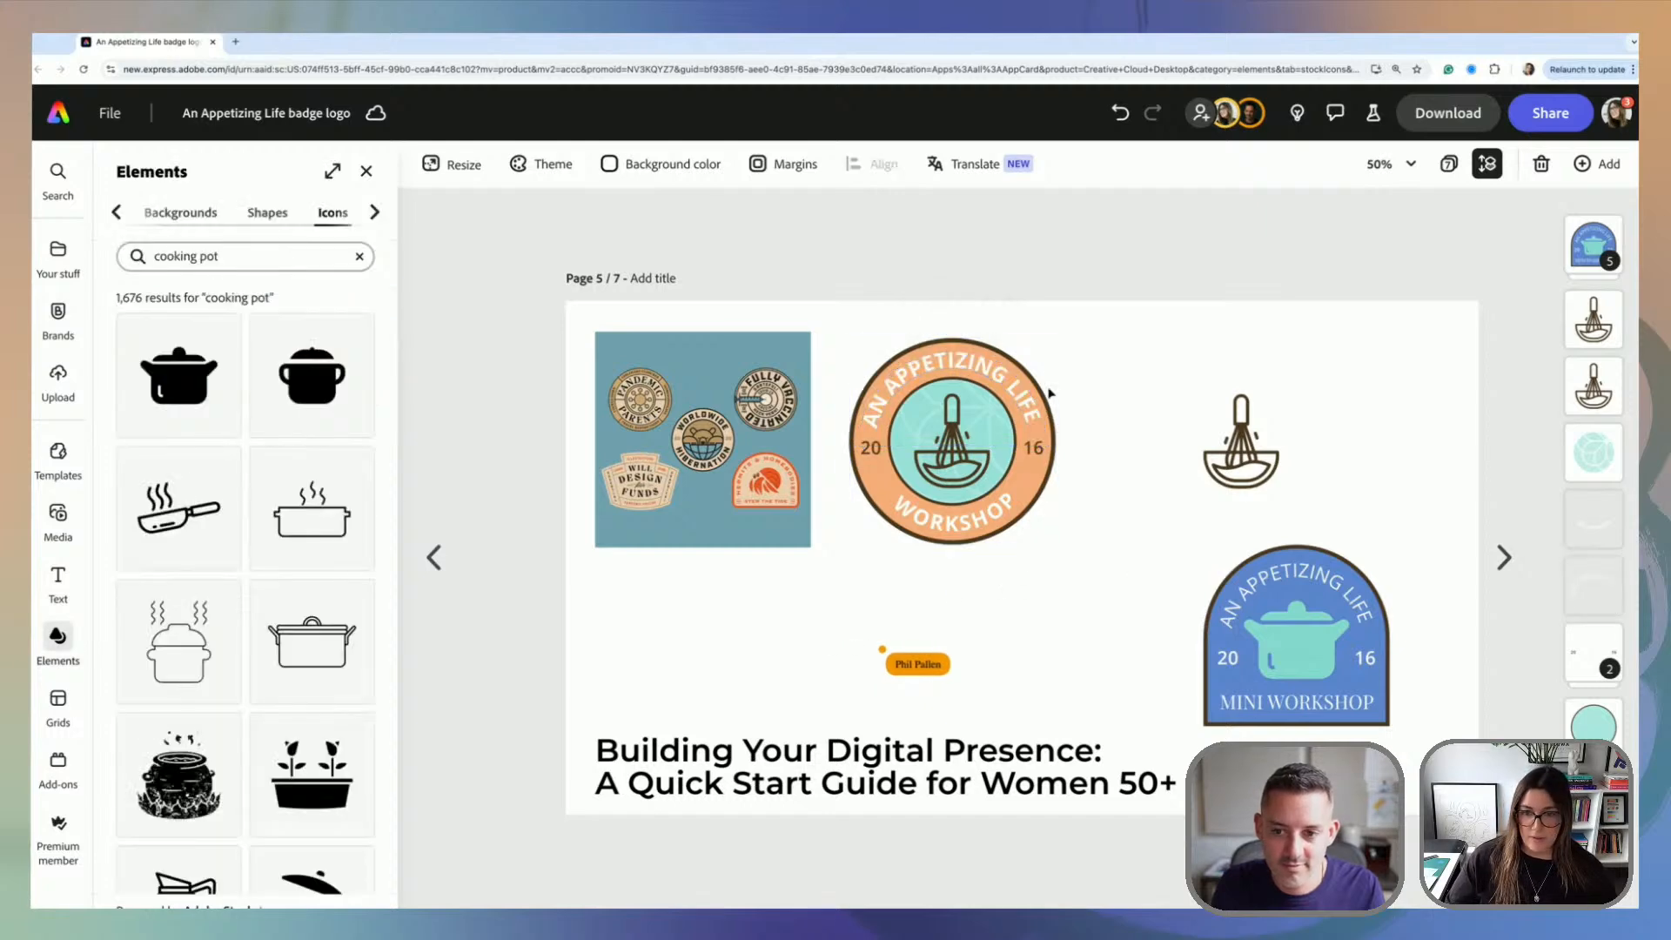
left_click(1050, 396)
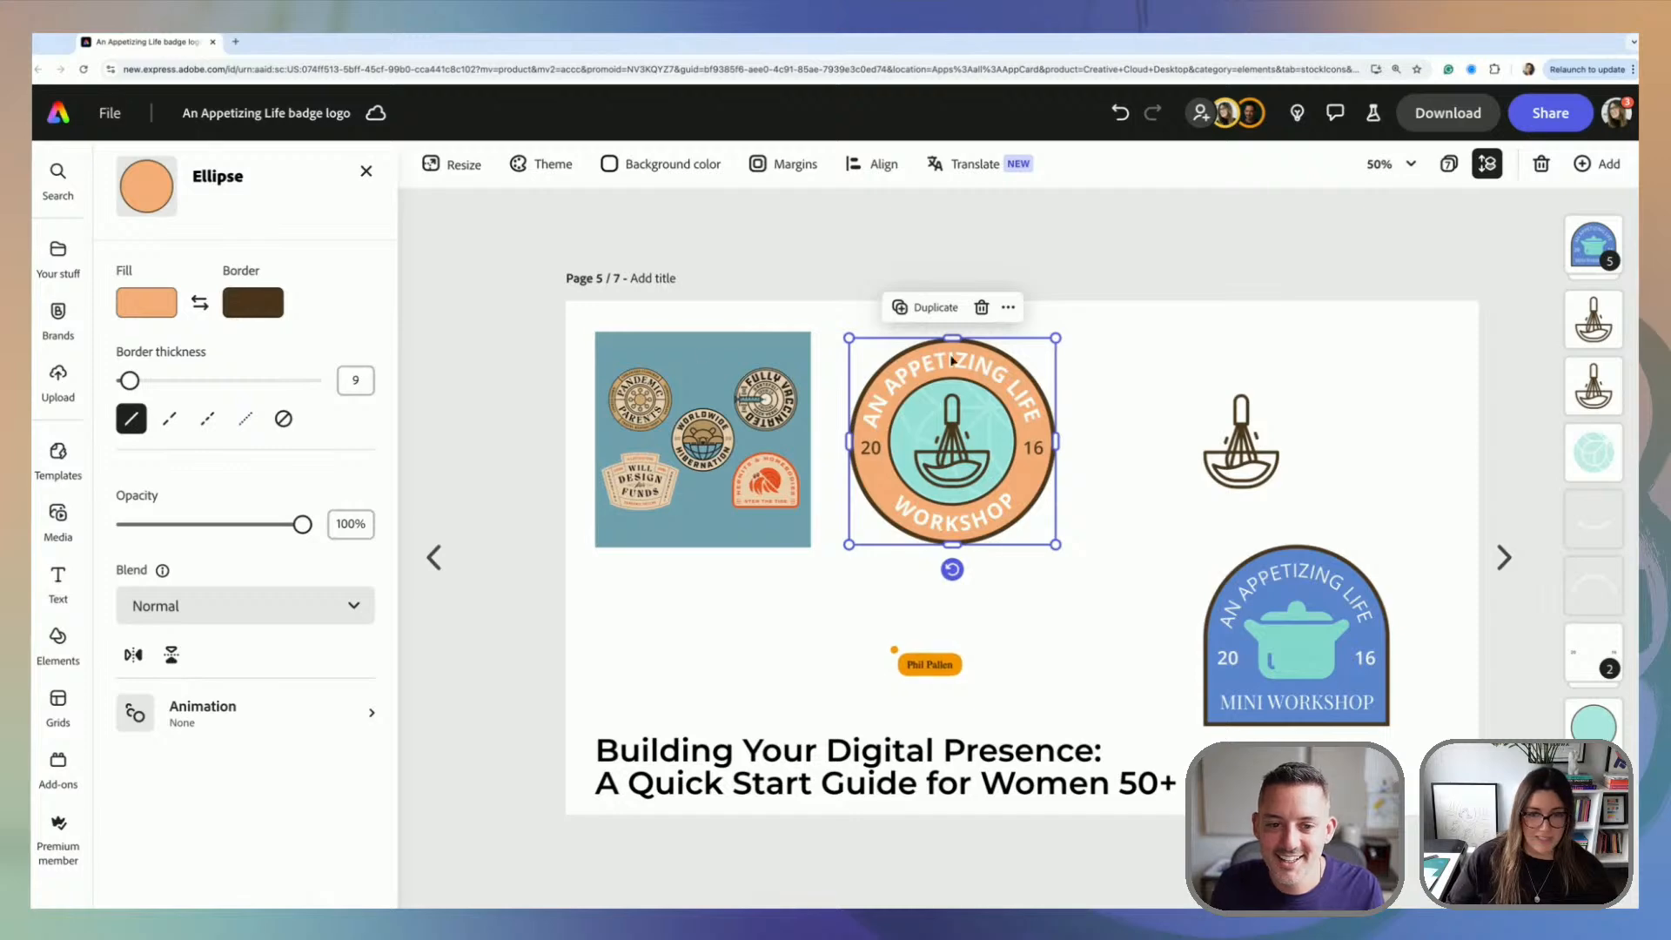
left_click(252, 306)
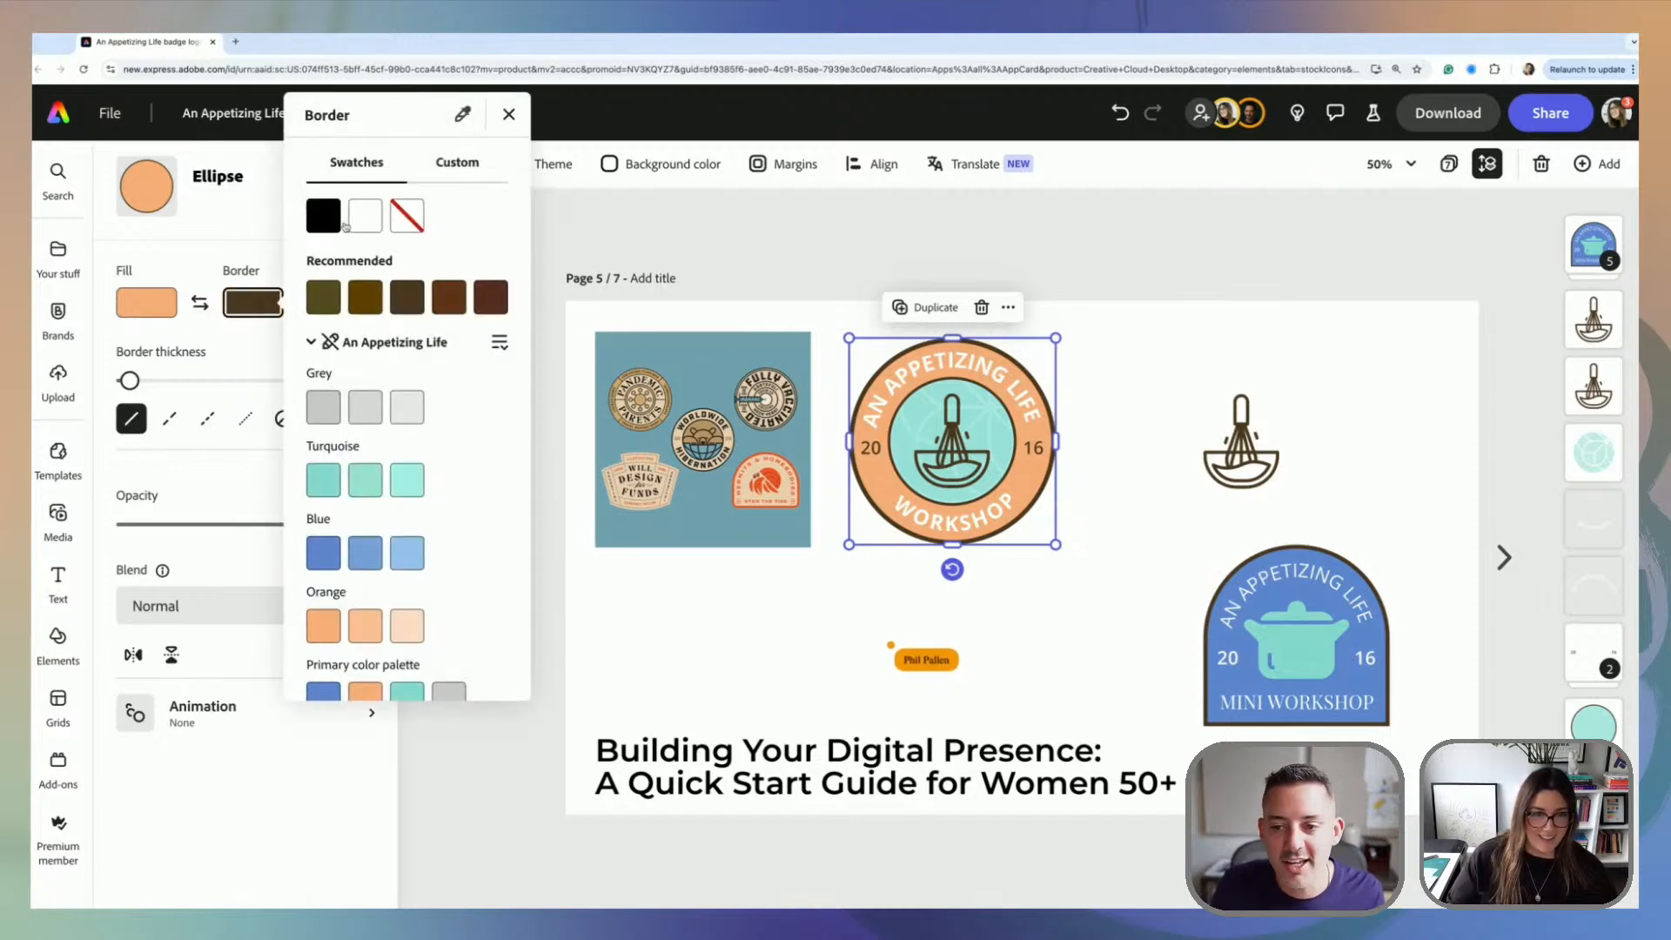
scroll(386, 494, "down", 1)
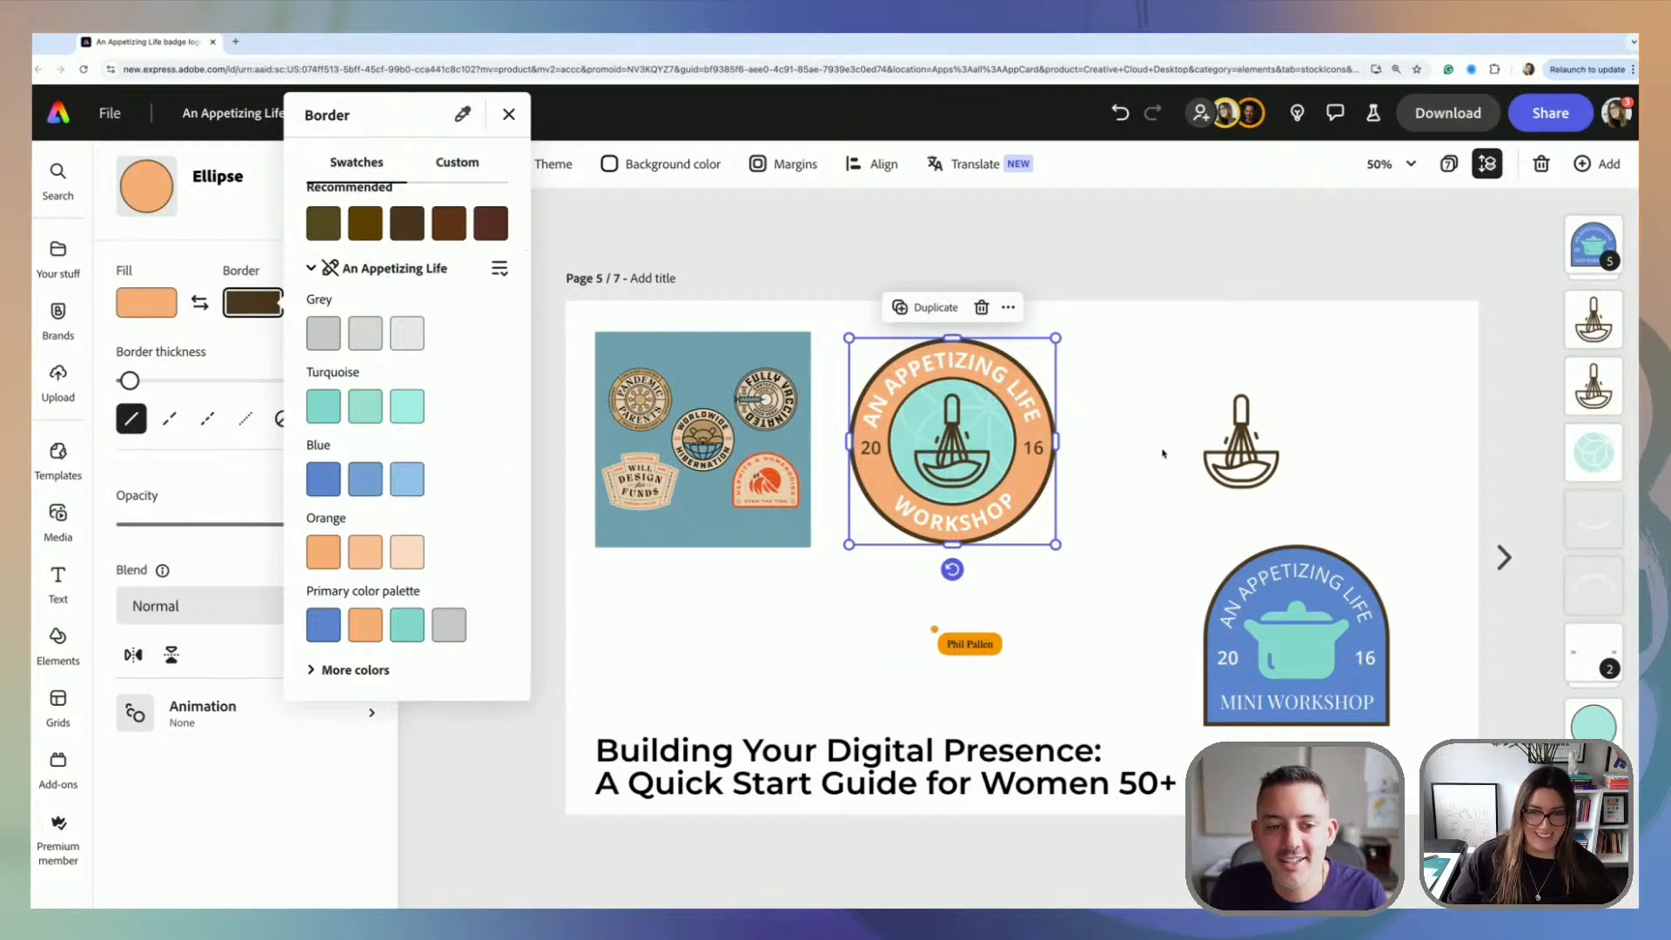
left_click(1119, 407)
left_click(976, 408)
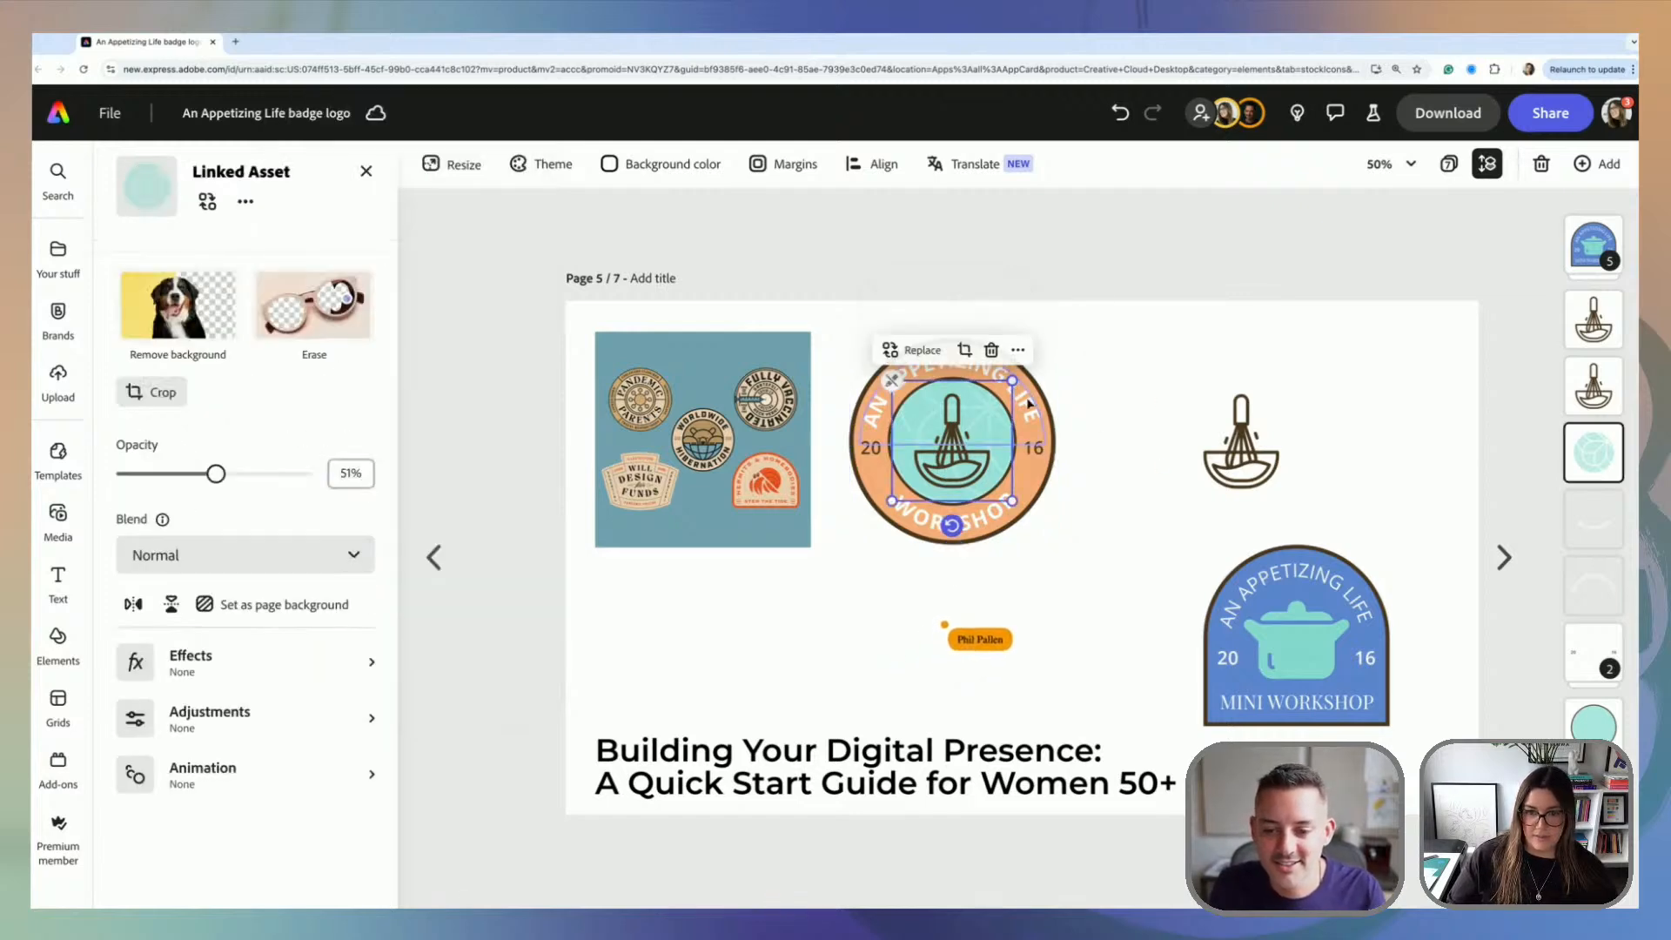
left_click(938, 366)
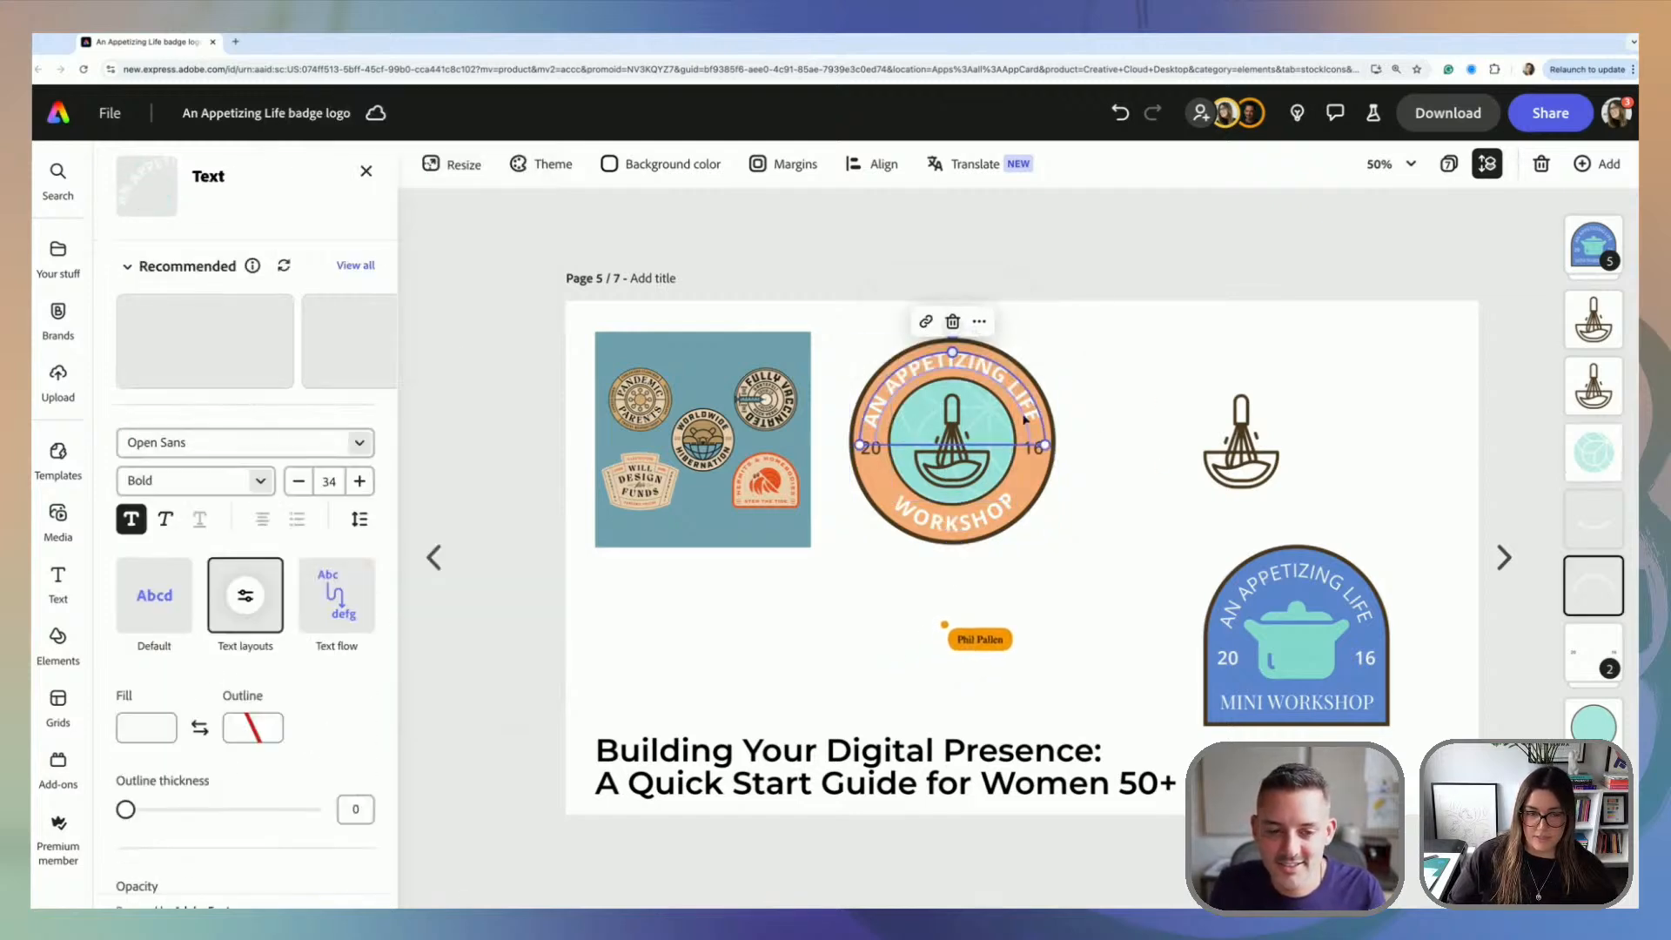
left_click(154, 733)
scroll(291, 506, "down", 2)
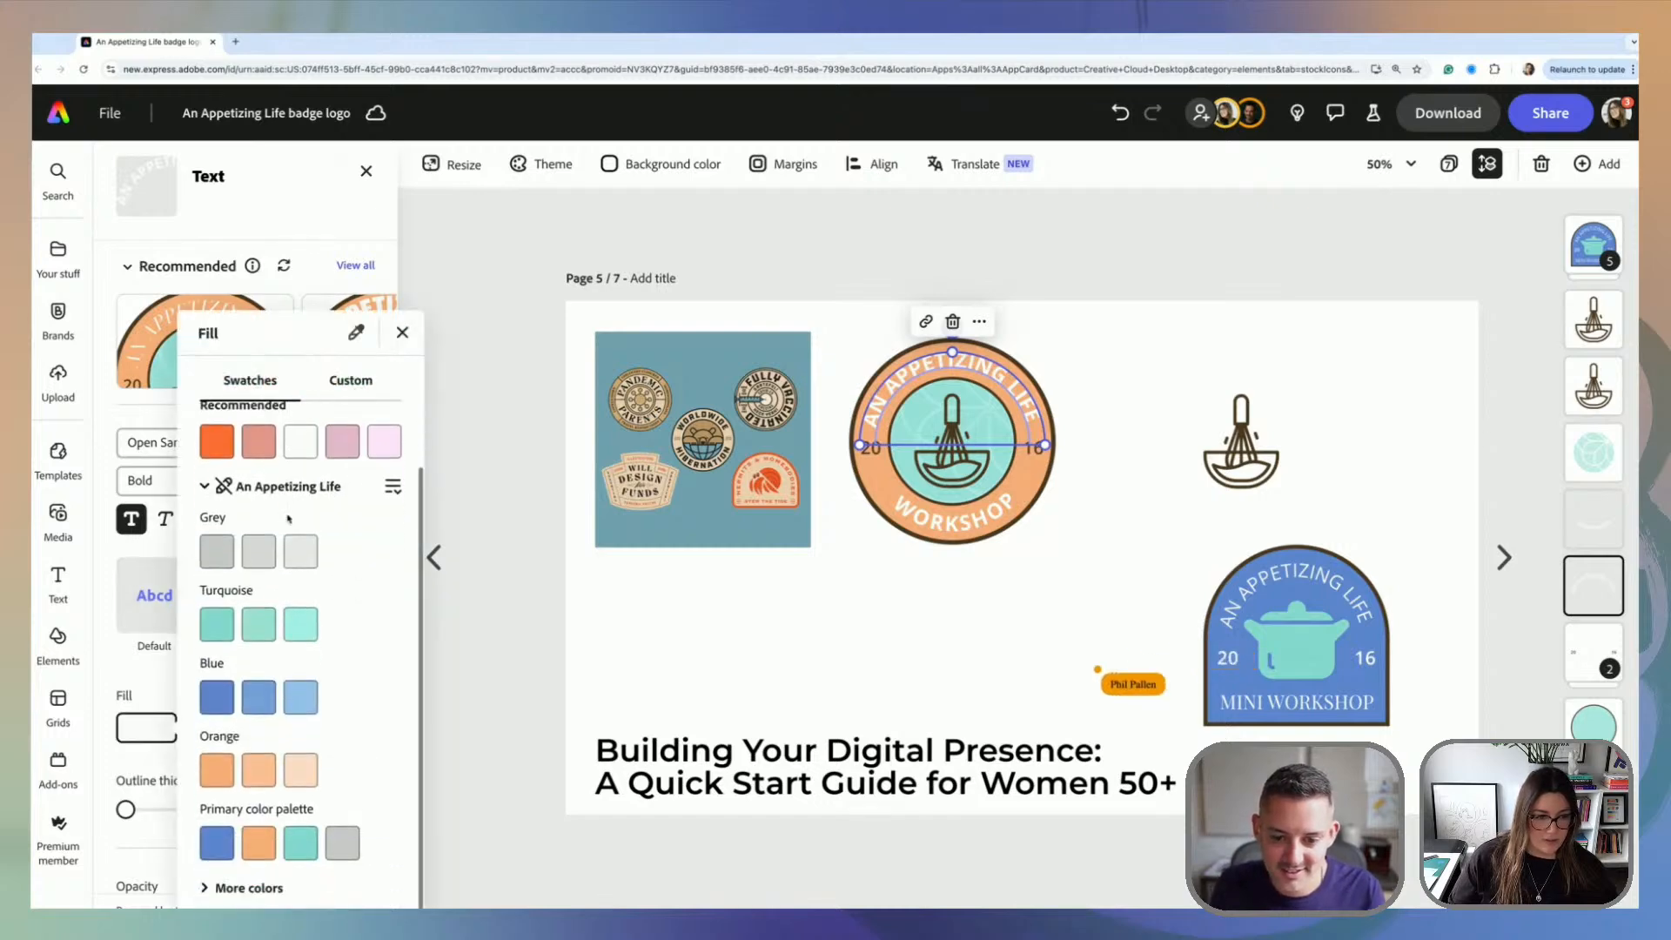
scroll(288, 519, "up", 2)
scroll(288, 520, "down", 2)
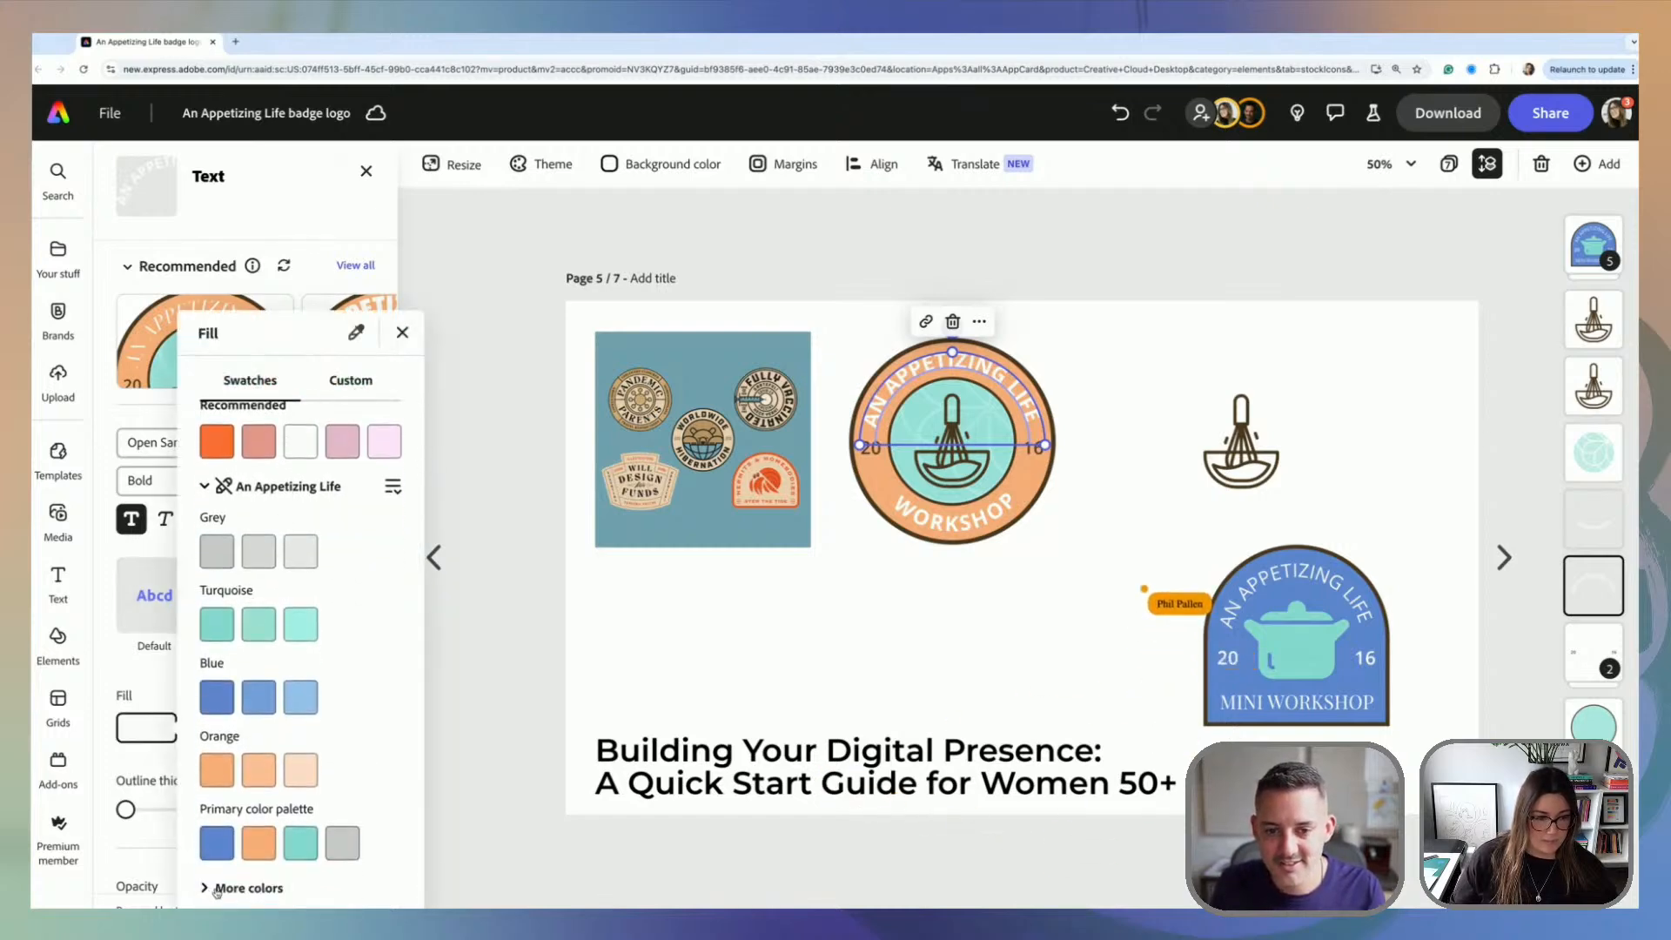
scroll(216, 892, "down", 1)
left_click(219, 870)
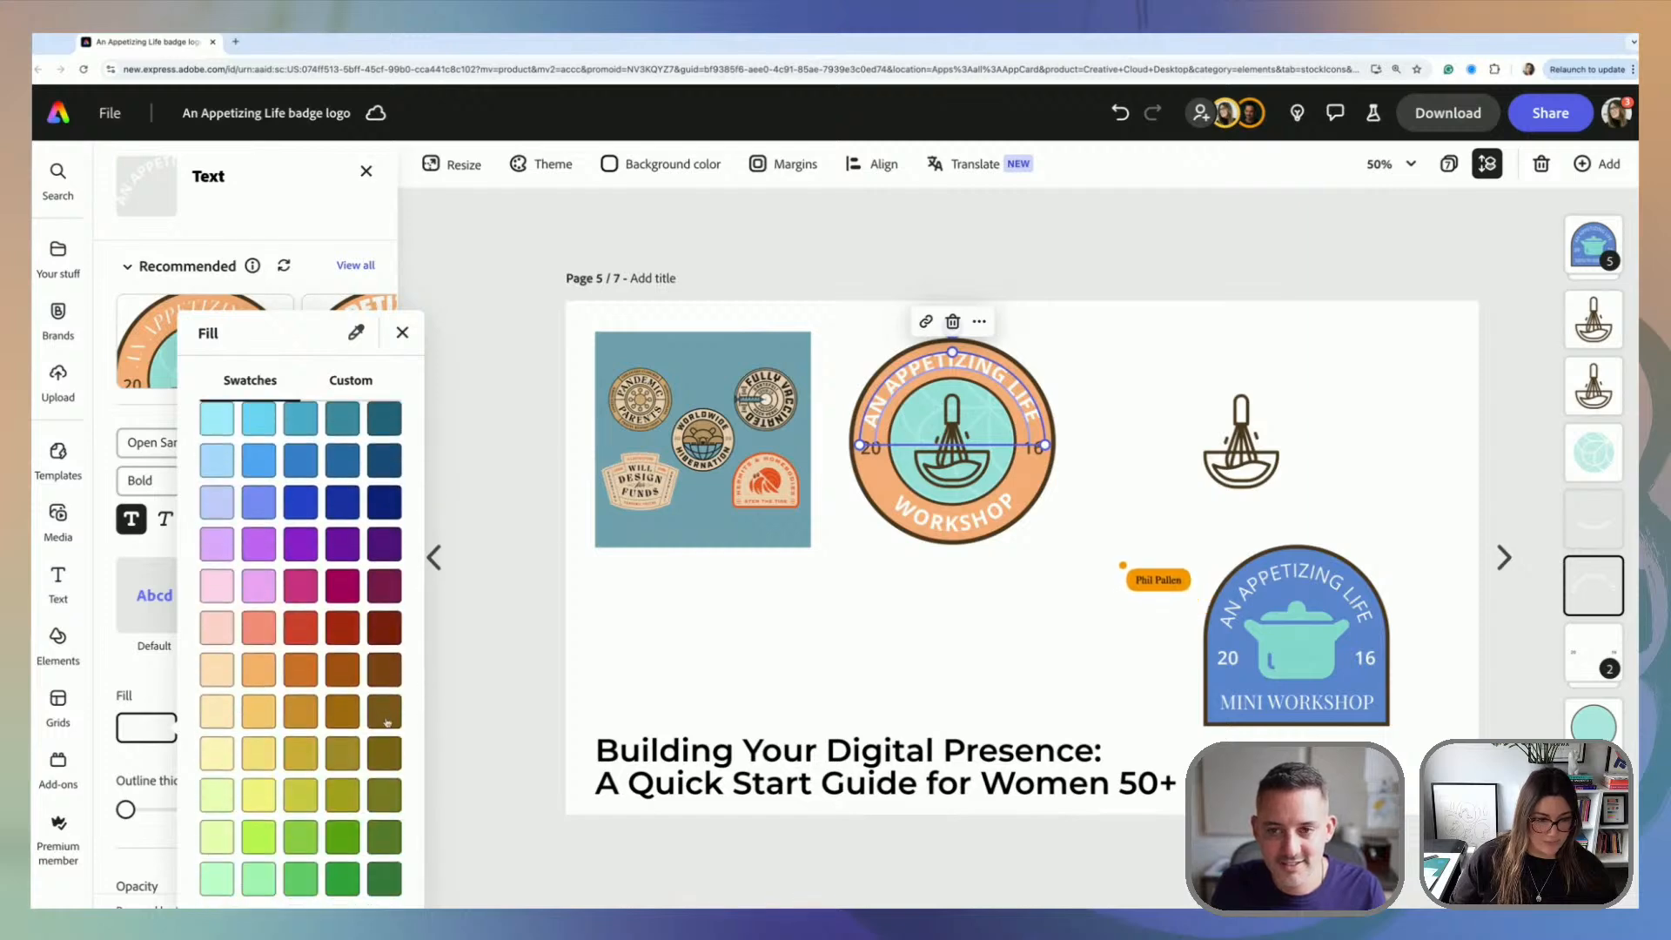
left_click(760, 692)
left_click(984, 516)
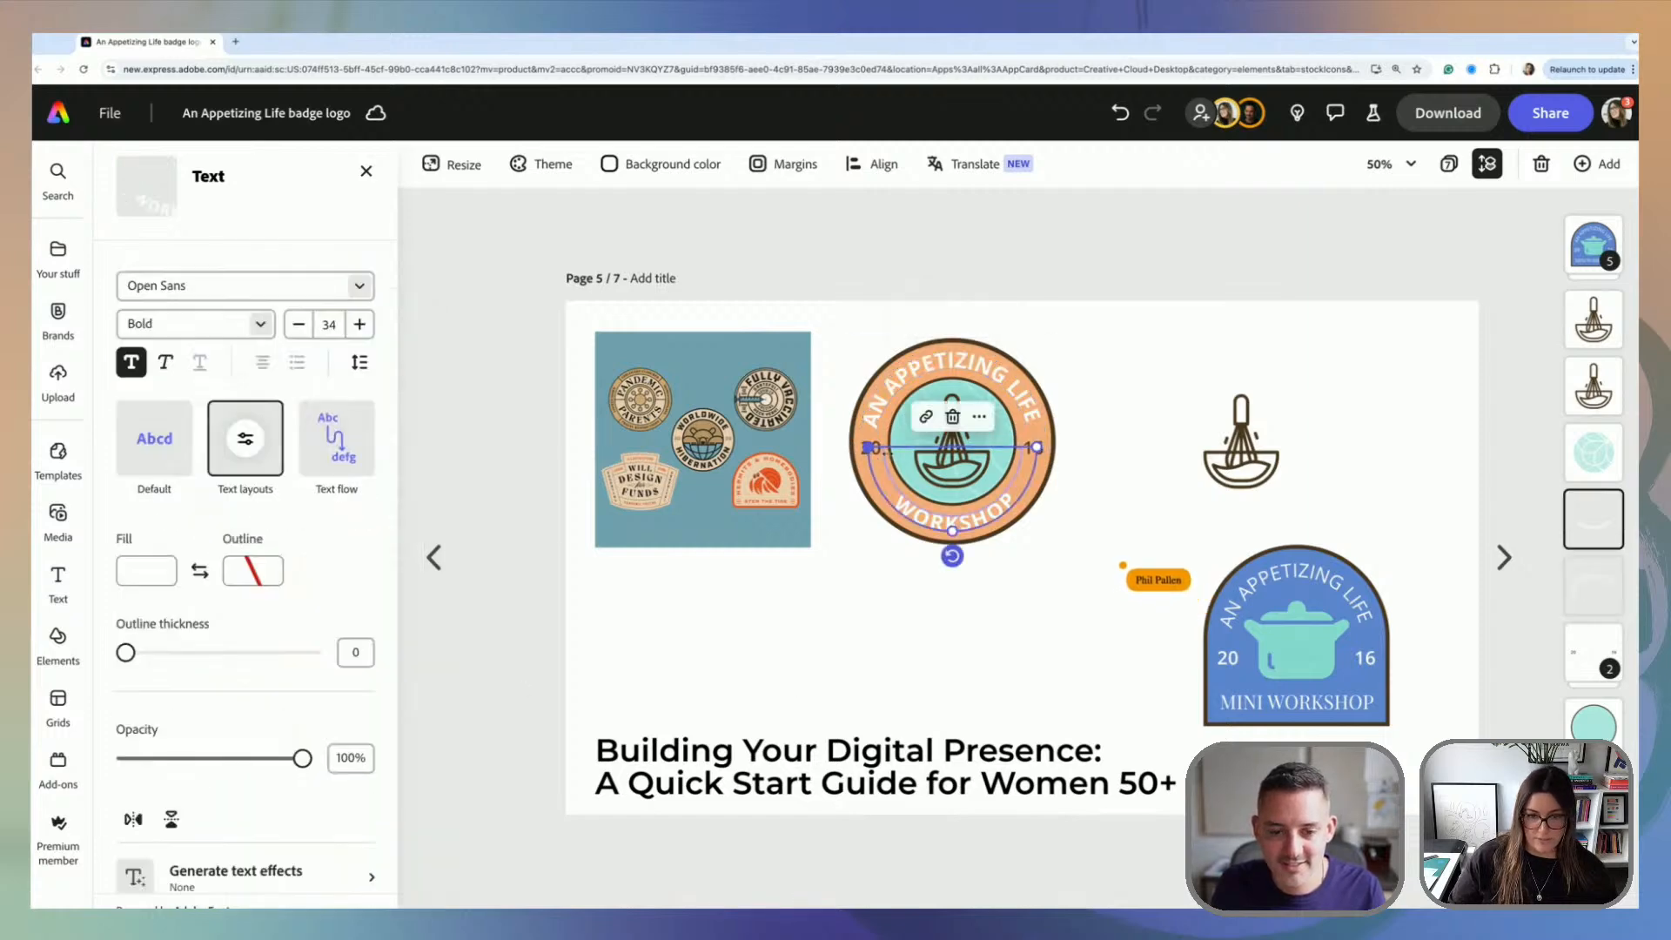
left_click(1079, 474)
Step: Fill the standalone whisk-and-bowl icon with the recommended reddish-brown swatch
left_click(1241, 441)
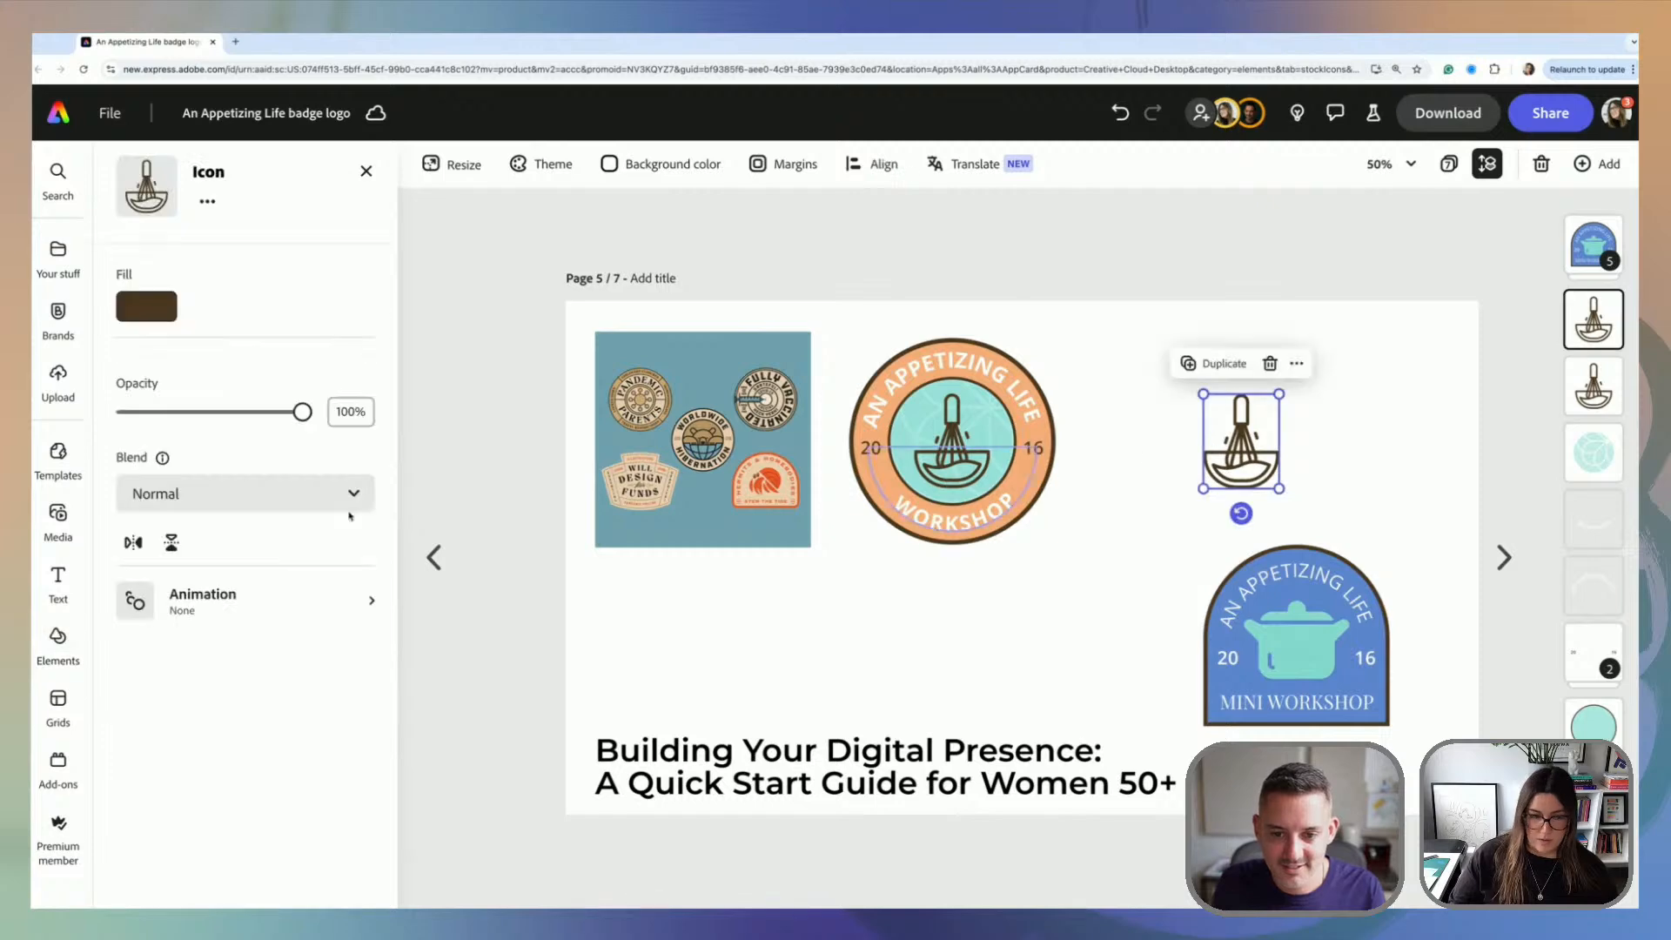
left_click(148, 305)
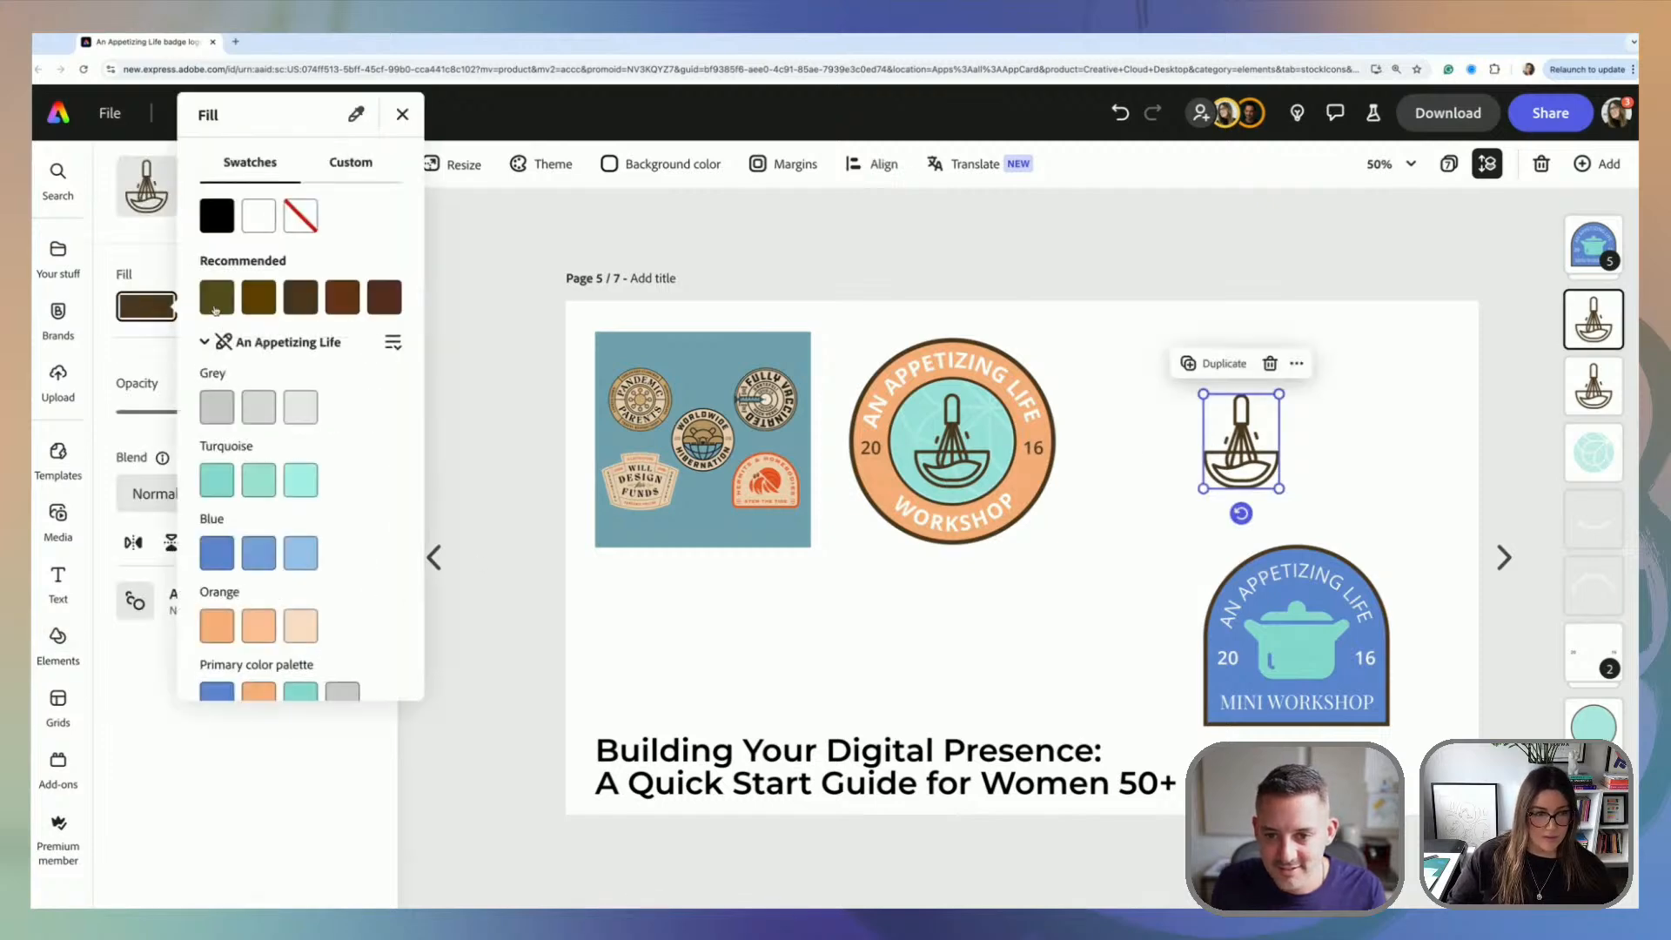
left_click(339, 300)
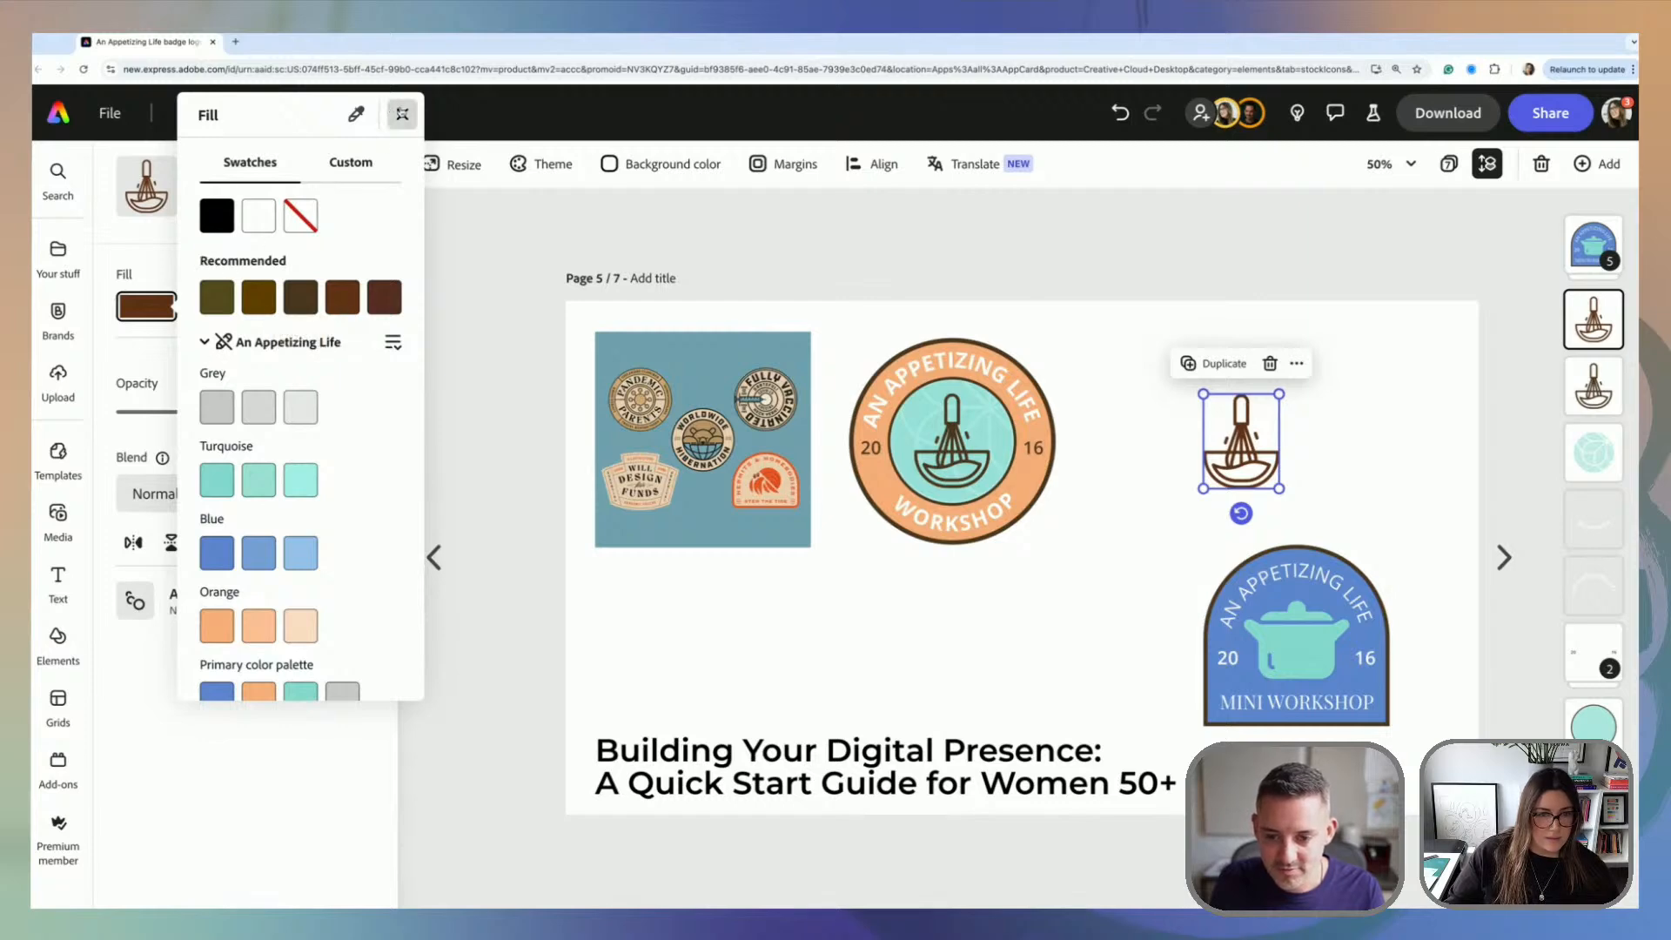
left_click(402, 114)
Step: Fill the curved AN APPETIZING LIFE and WORKSHOP texts in the circular orange badge with black
left_click(1023, 398)
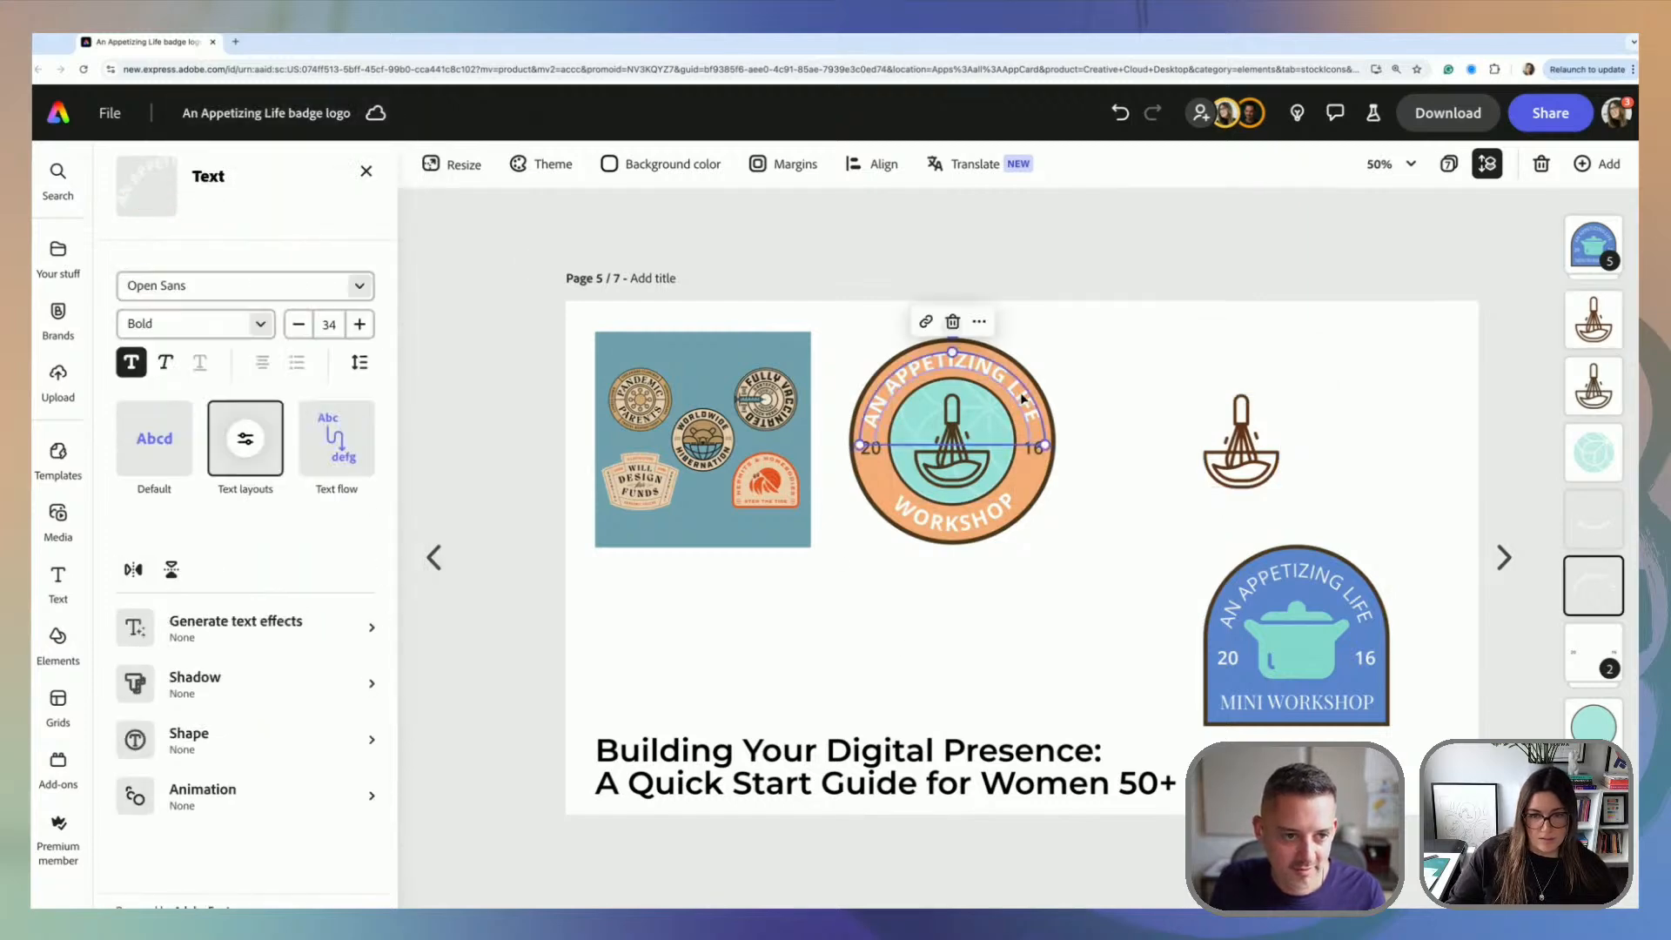
left_click(162, 731)
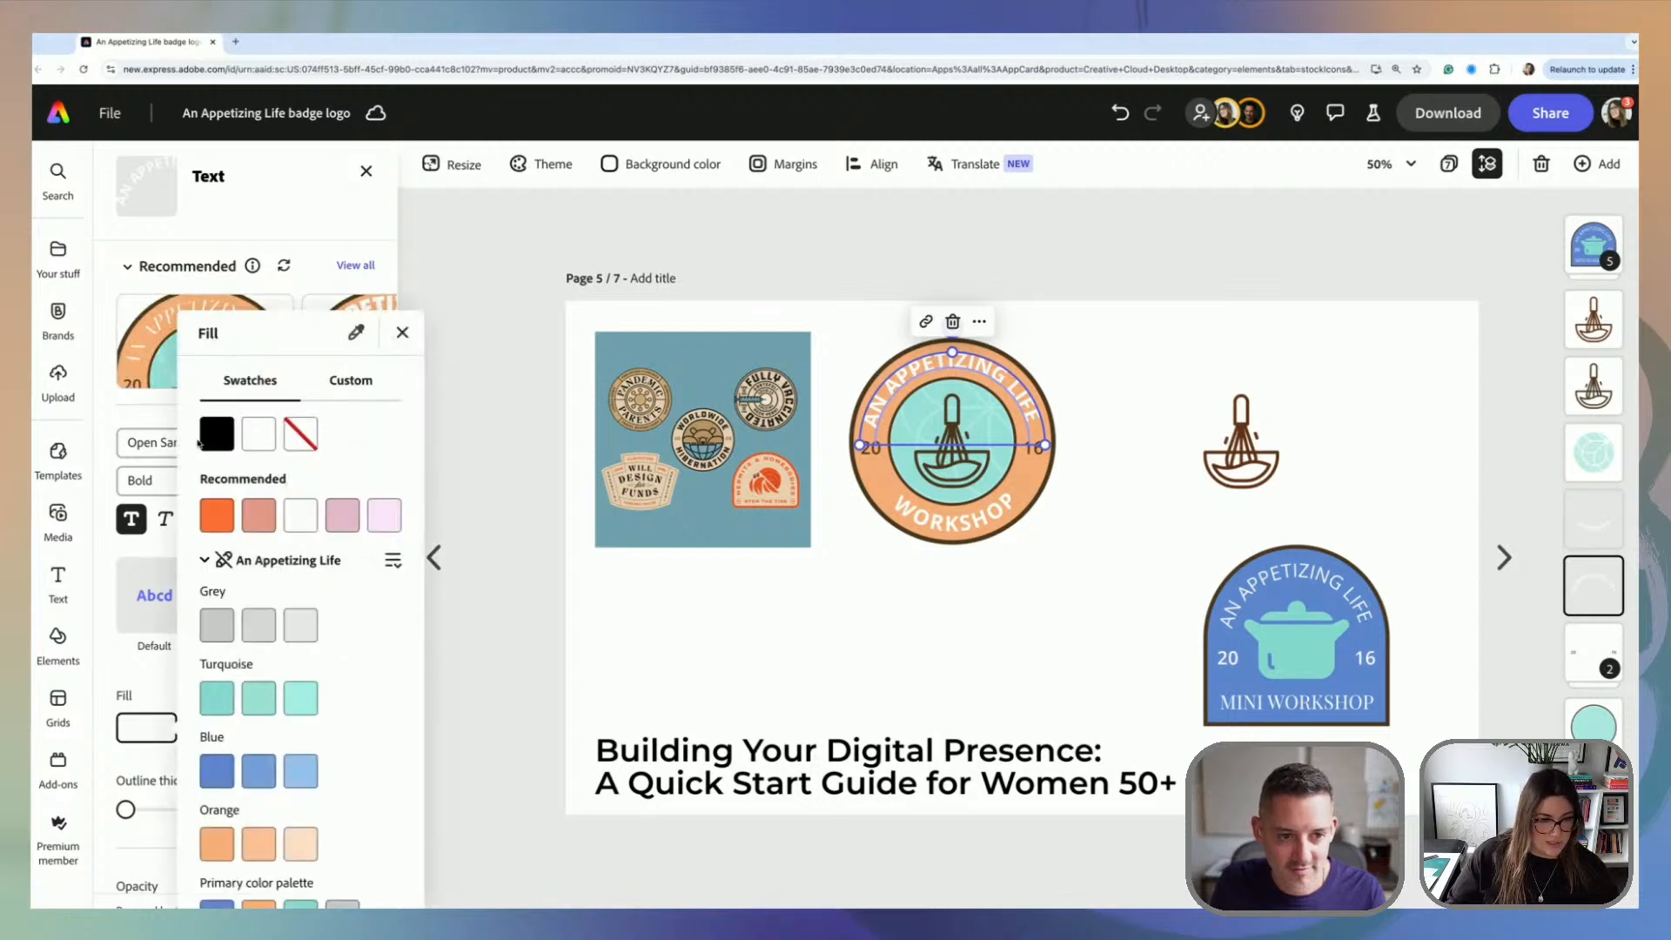
left_click(214, 437)
left_click(990, 521)
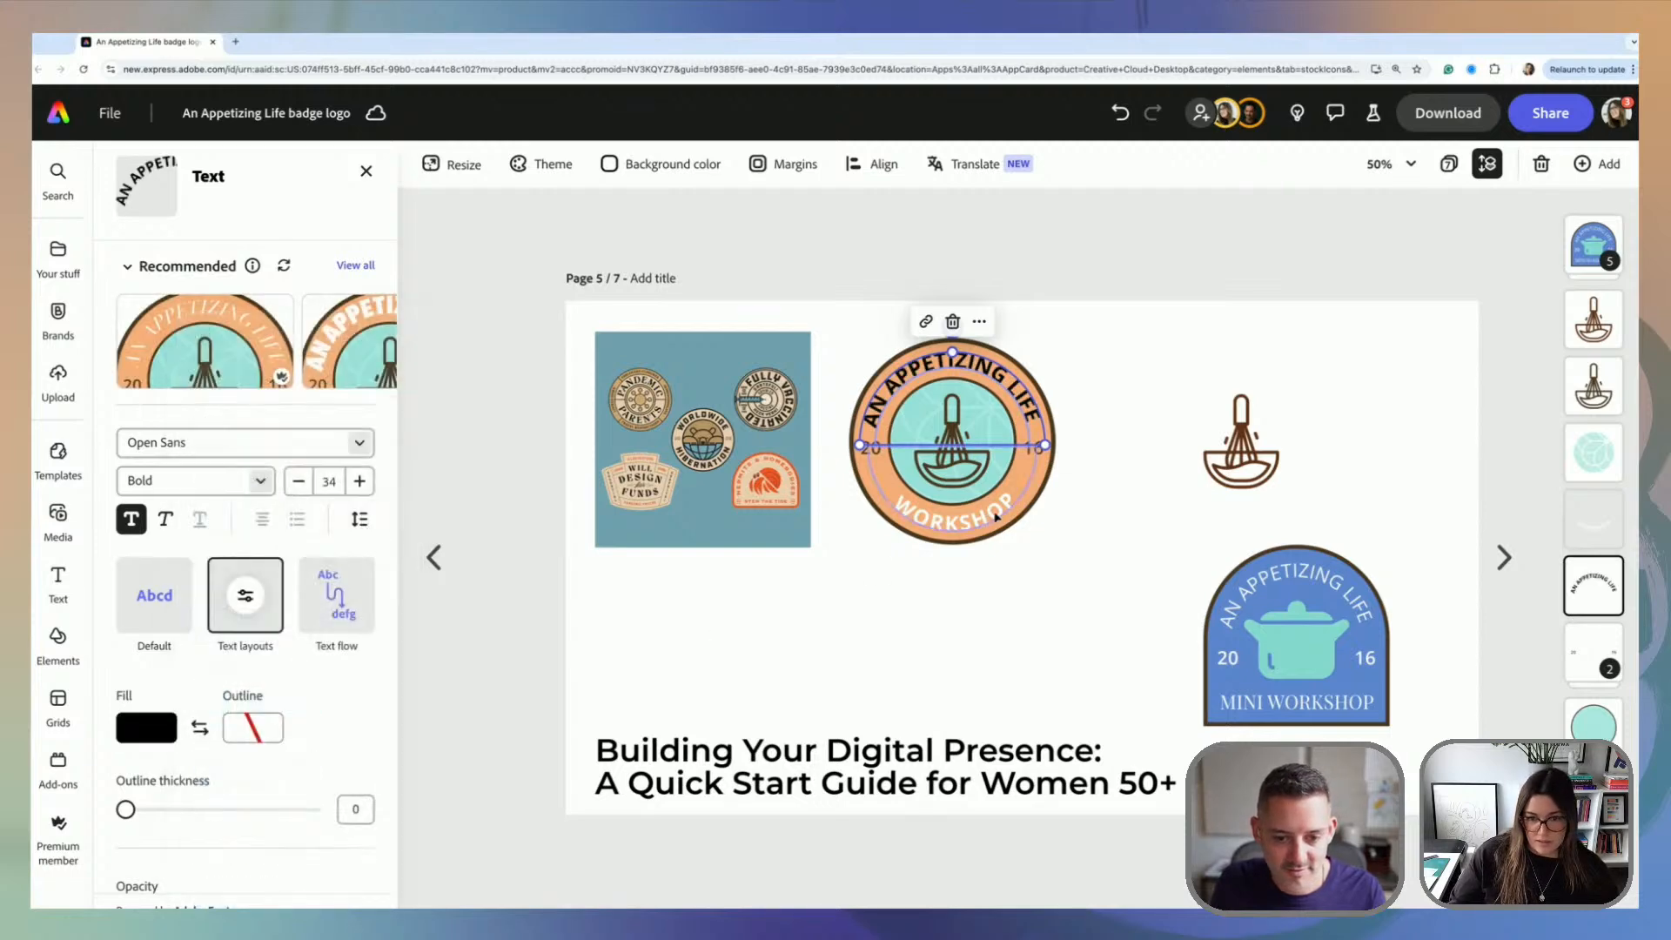
left_click(990, 520)
left_click(166, 735)
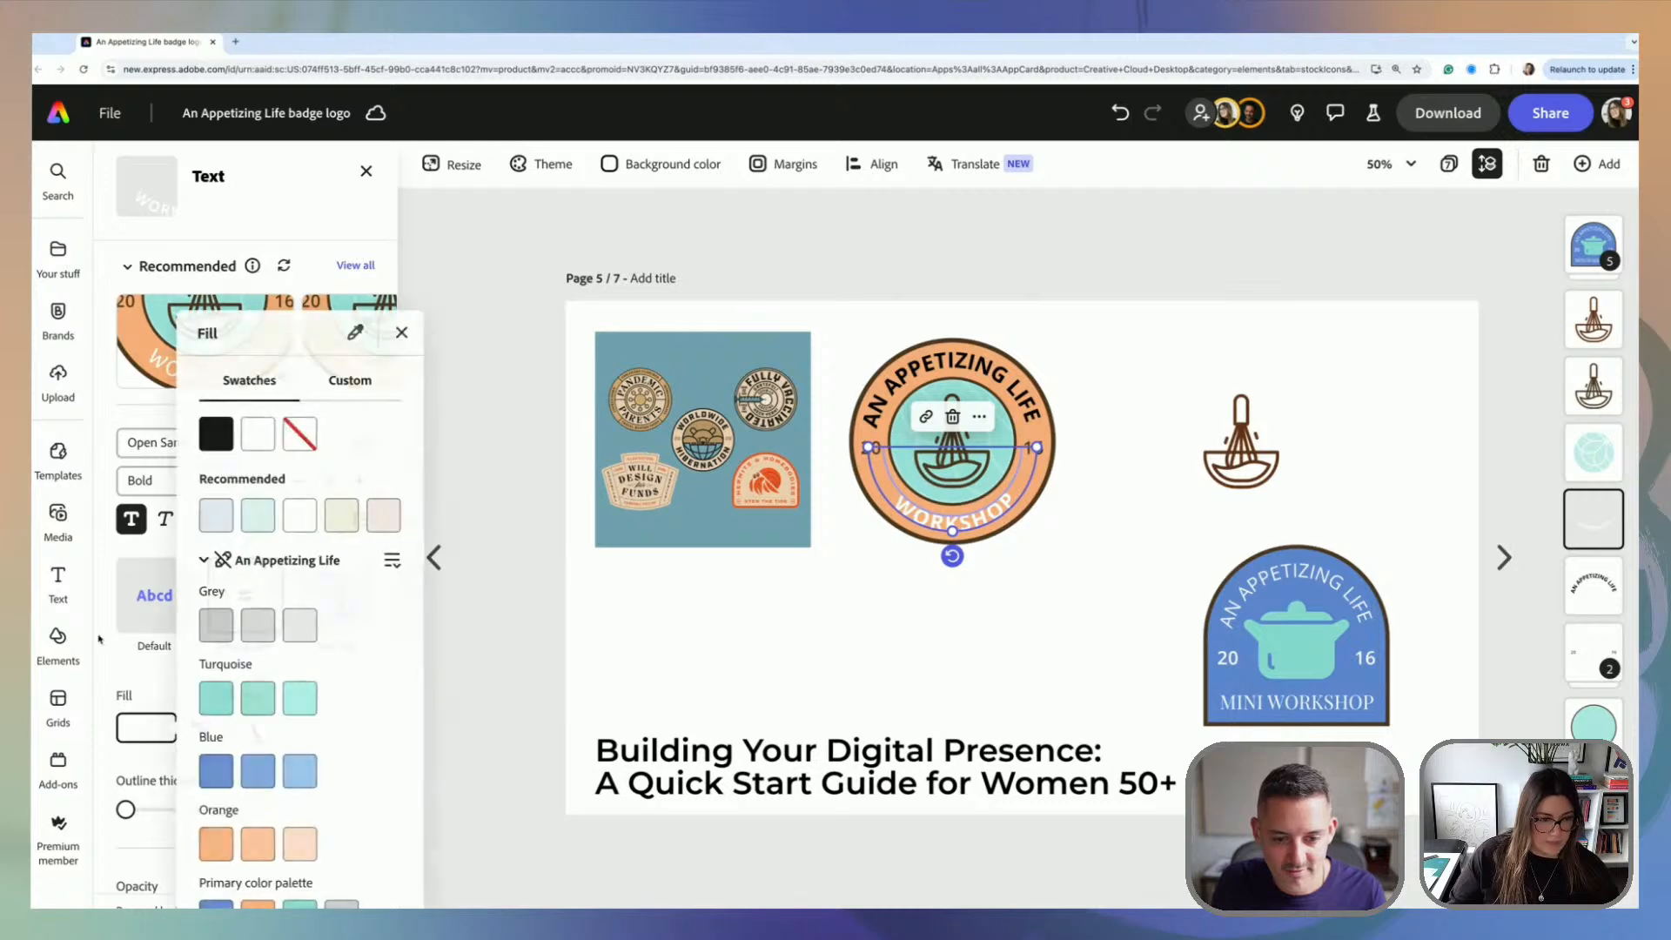
left_click(217, 433)
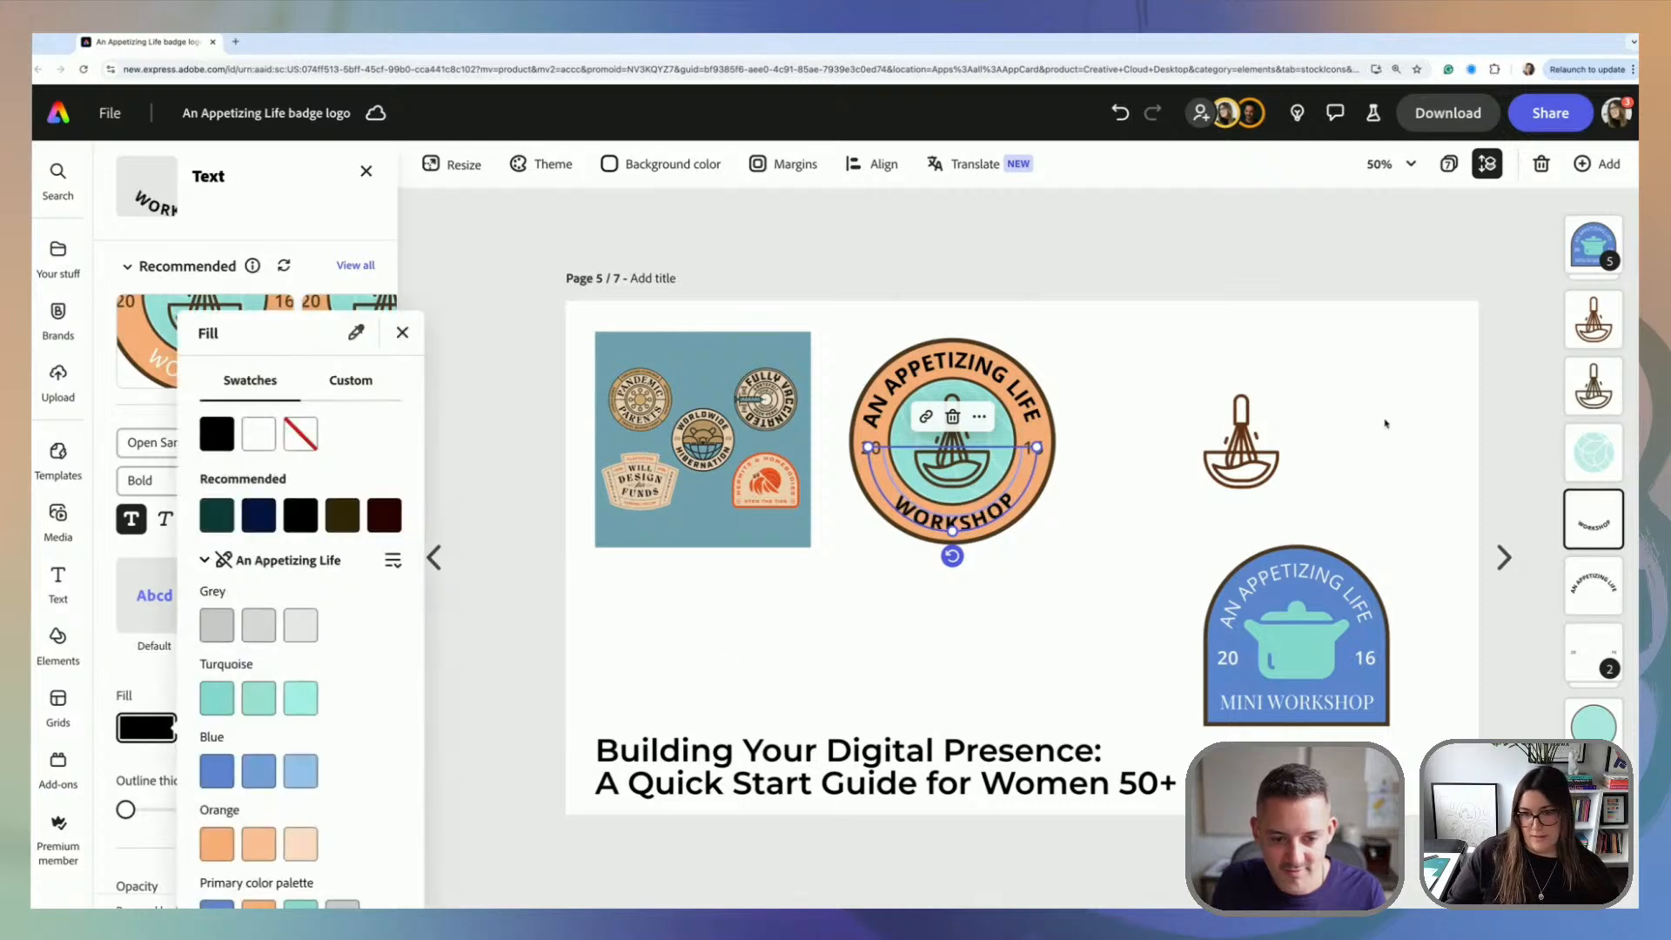
left_click(1371, 365)
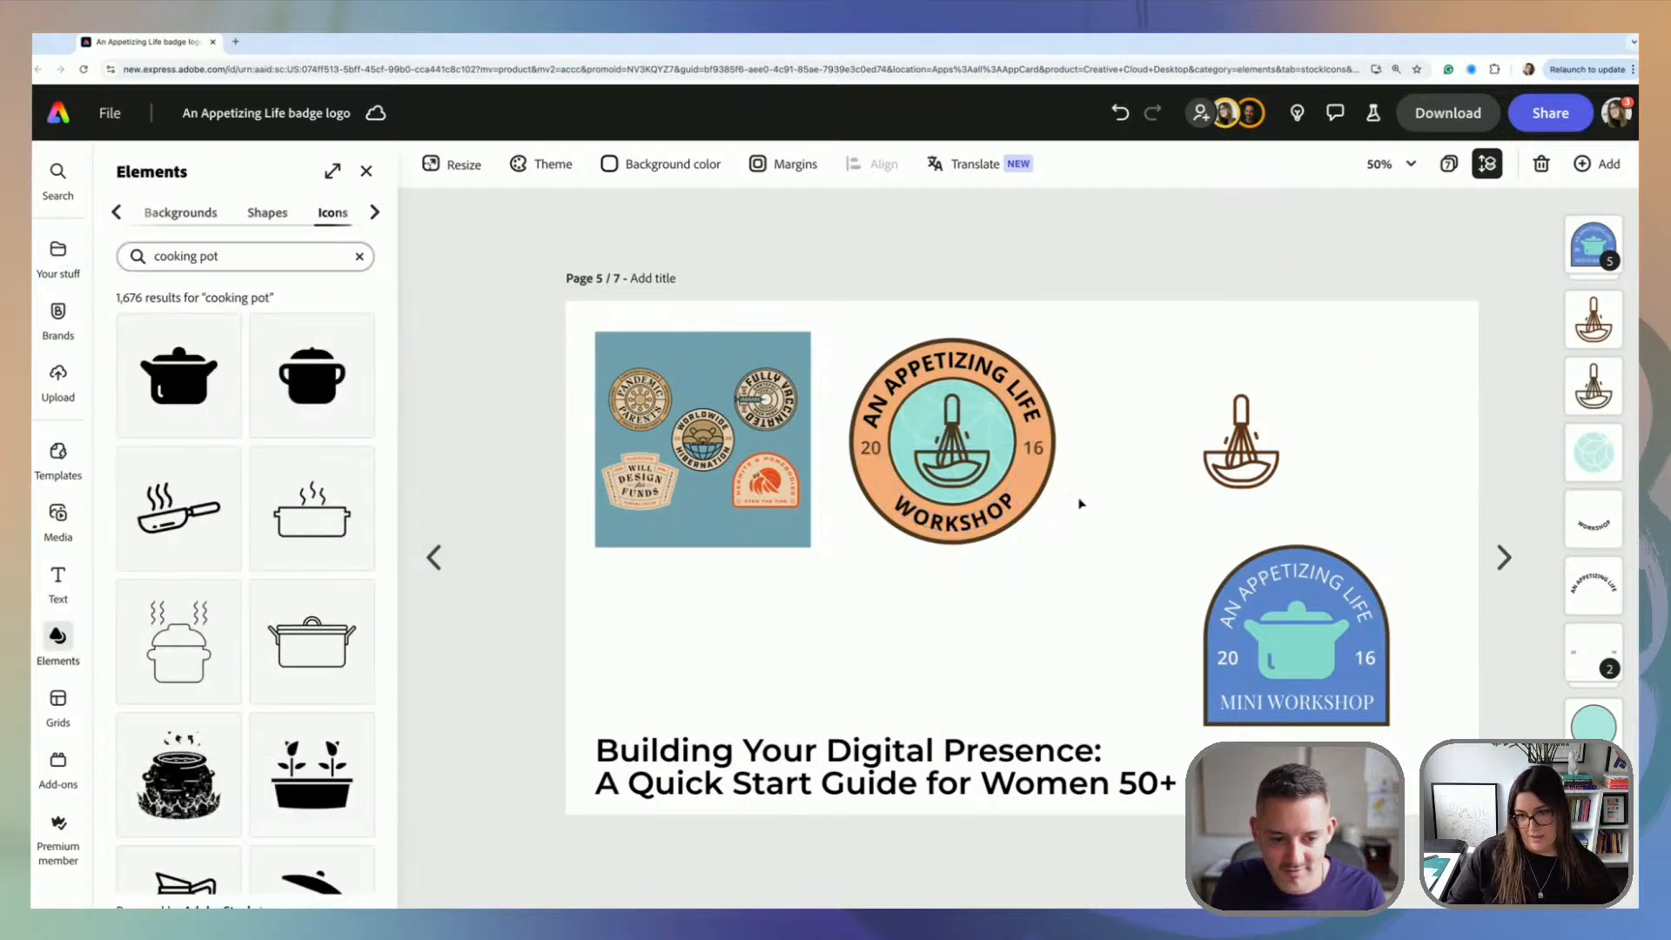
Step: Ungroup the 20 and 16 in the circular orange badge and fill the 16 with black
left_click(1046, 478)
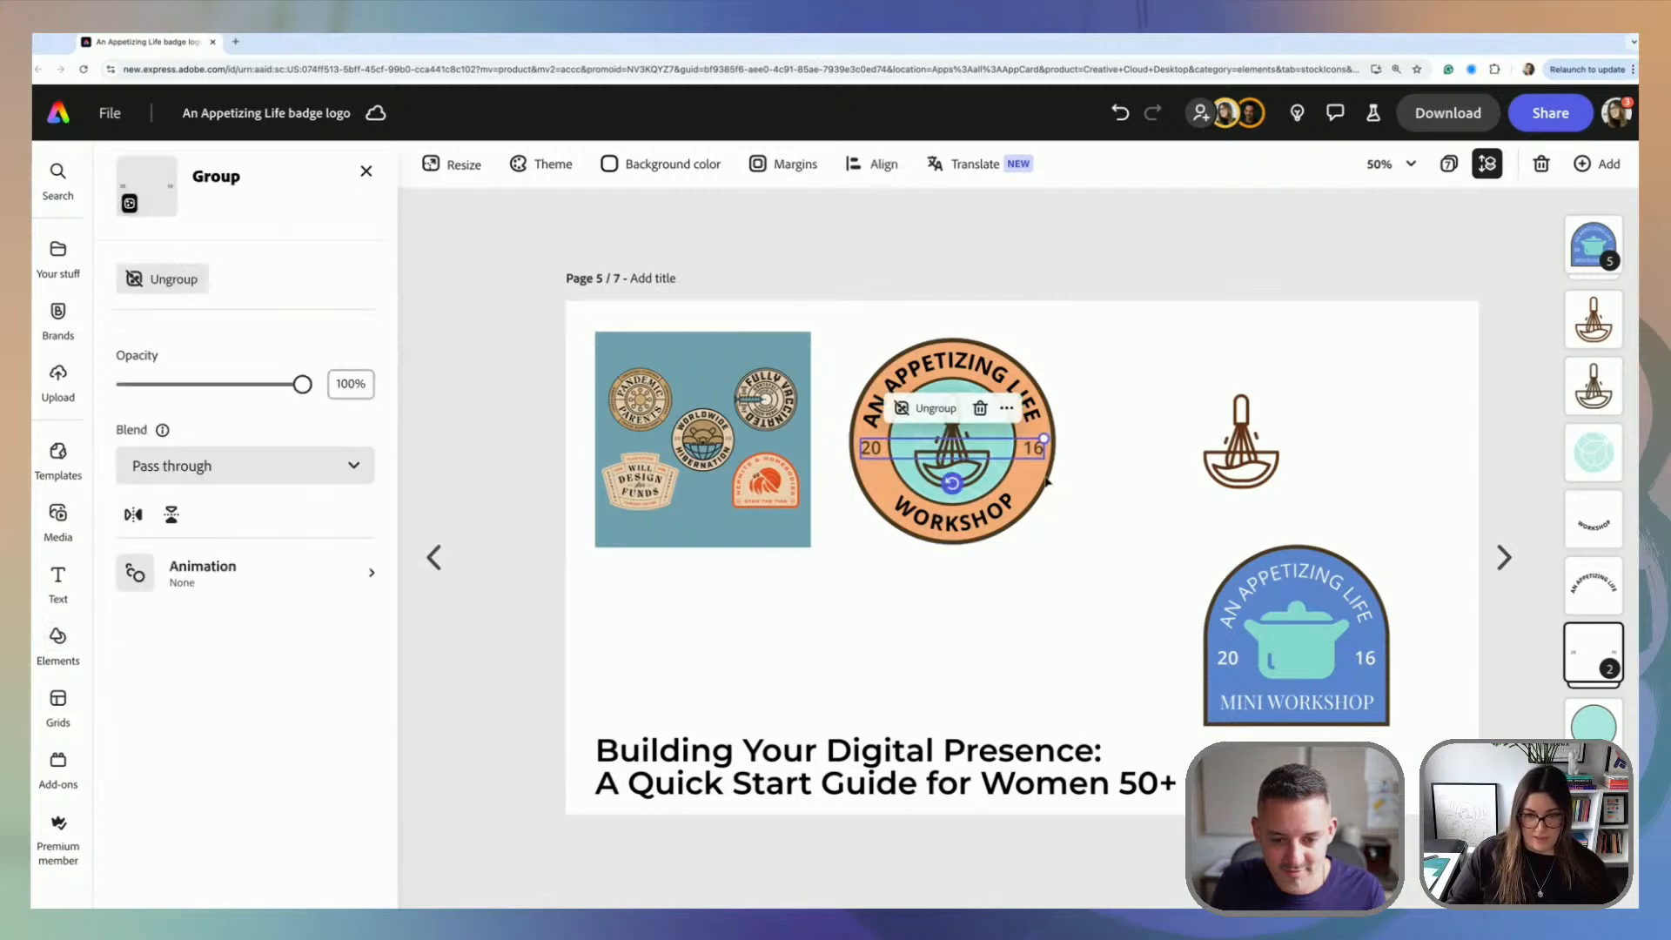
left_click(932, 408)
left_click(1078, 585)
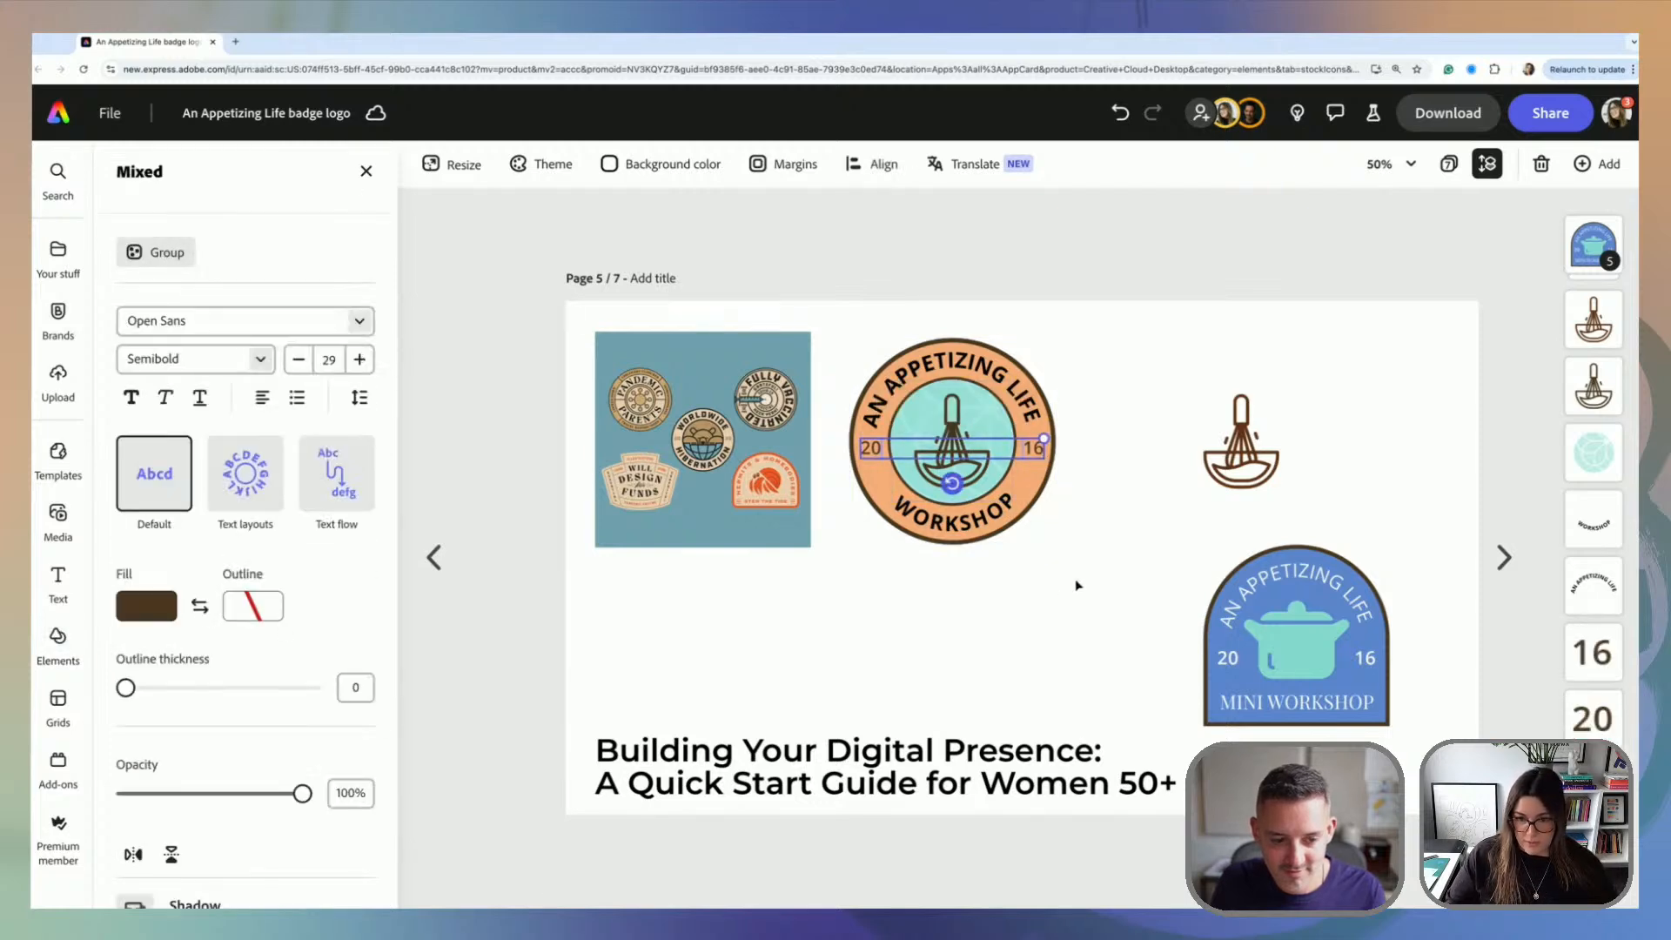
left_click(1036, 449)
left_click(148, 727)
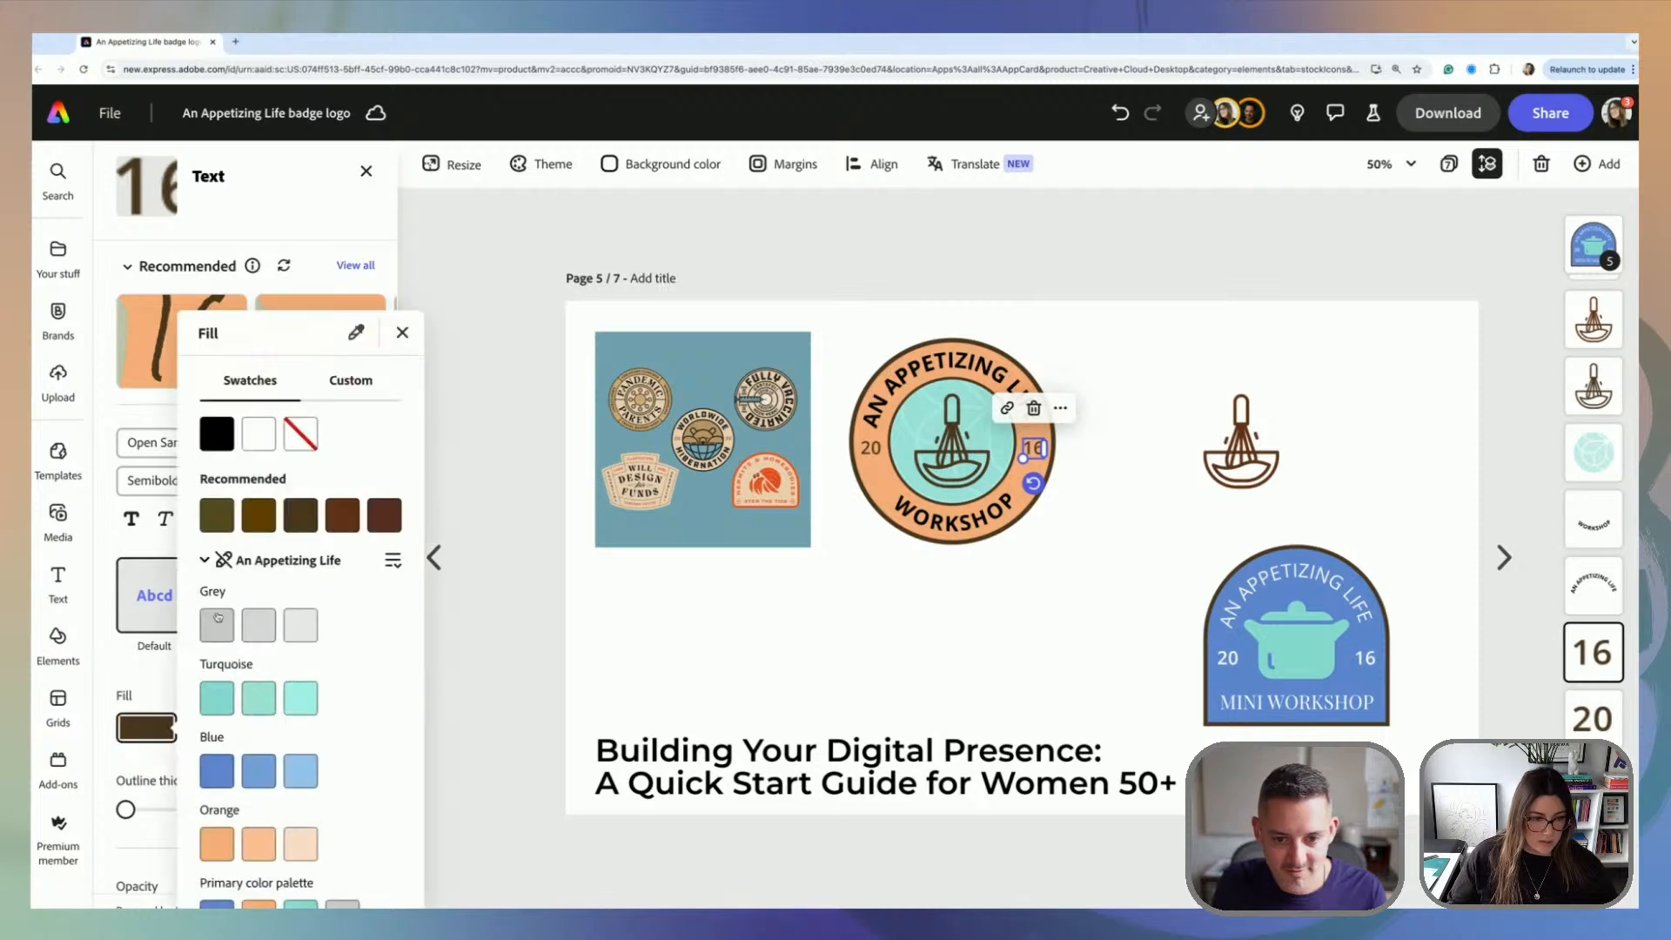
left_click(218, 445)
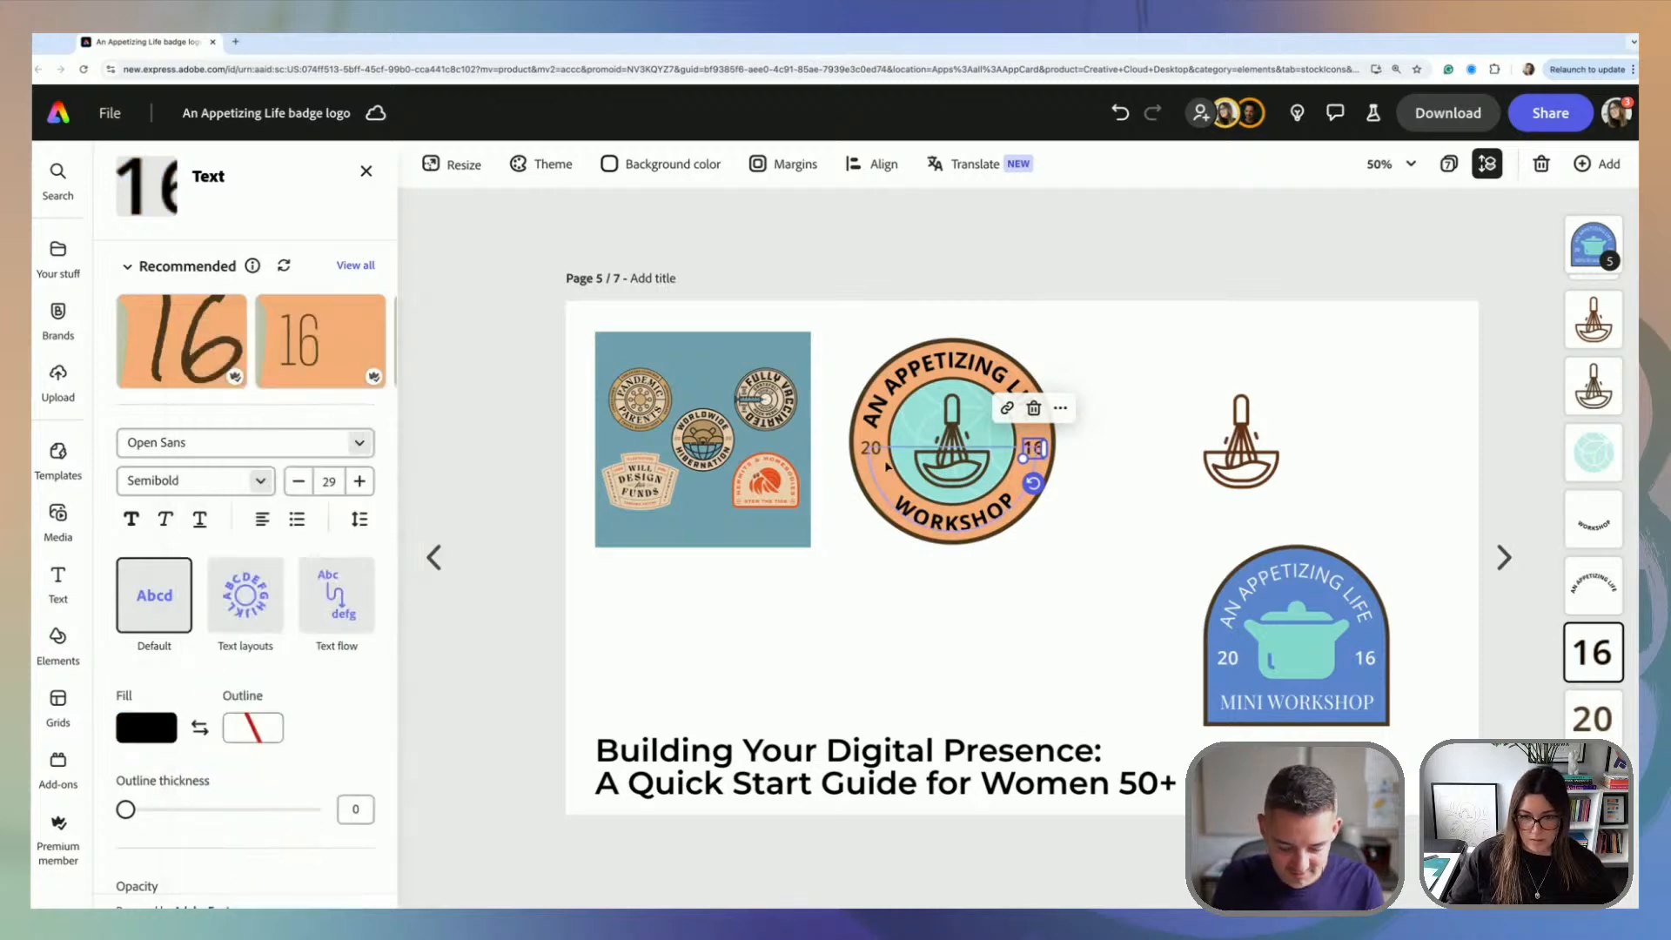
Step: Fill the 20 in the circular orange badge with black
left_click(864, 449)
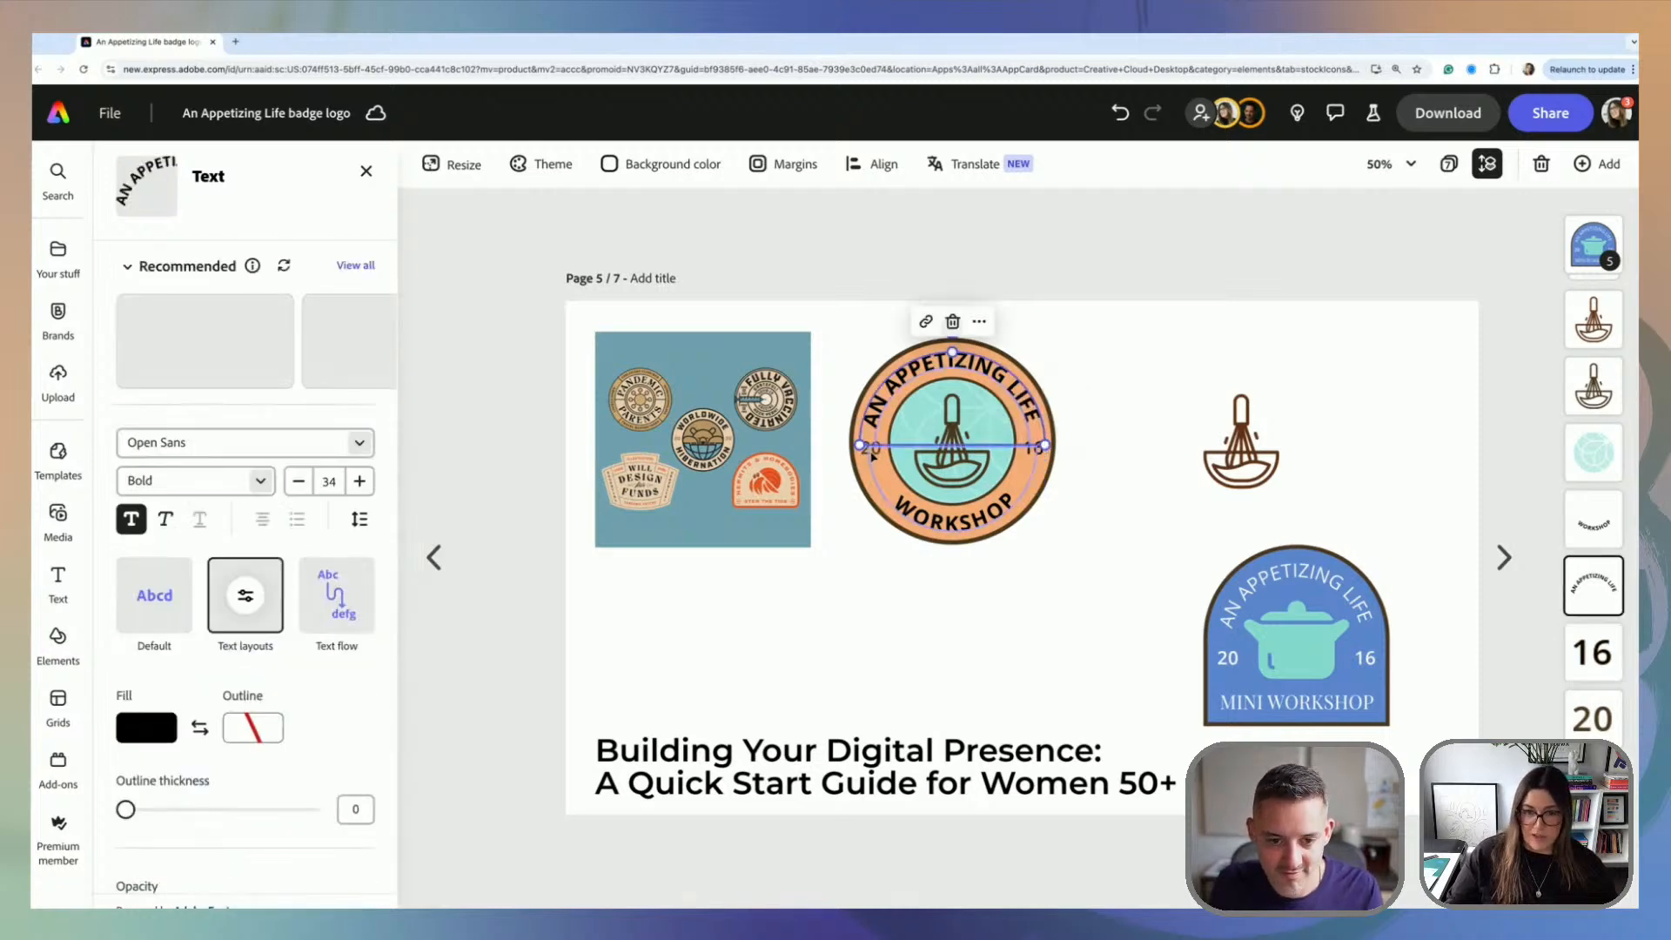
left_click(798, 664)
left_click(864, 449)
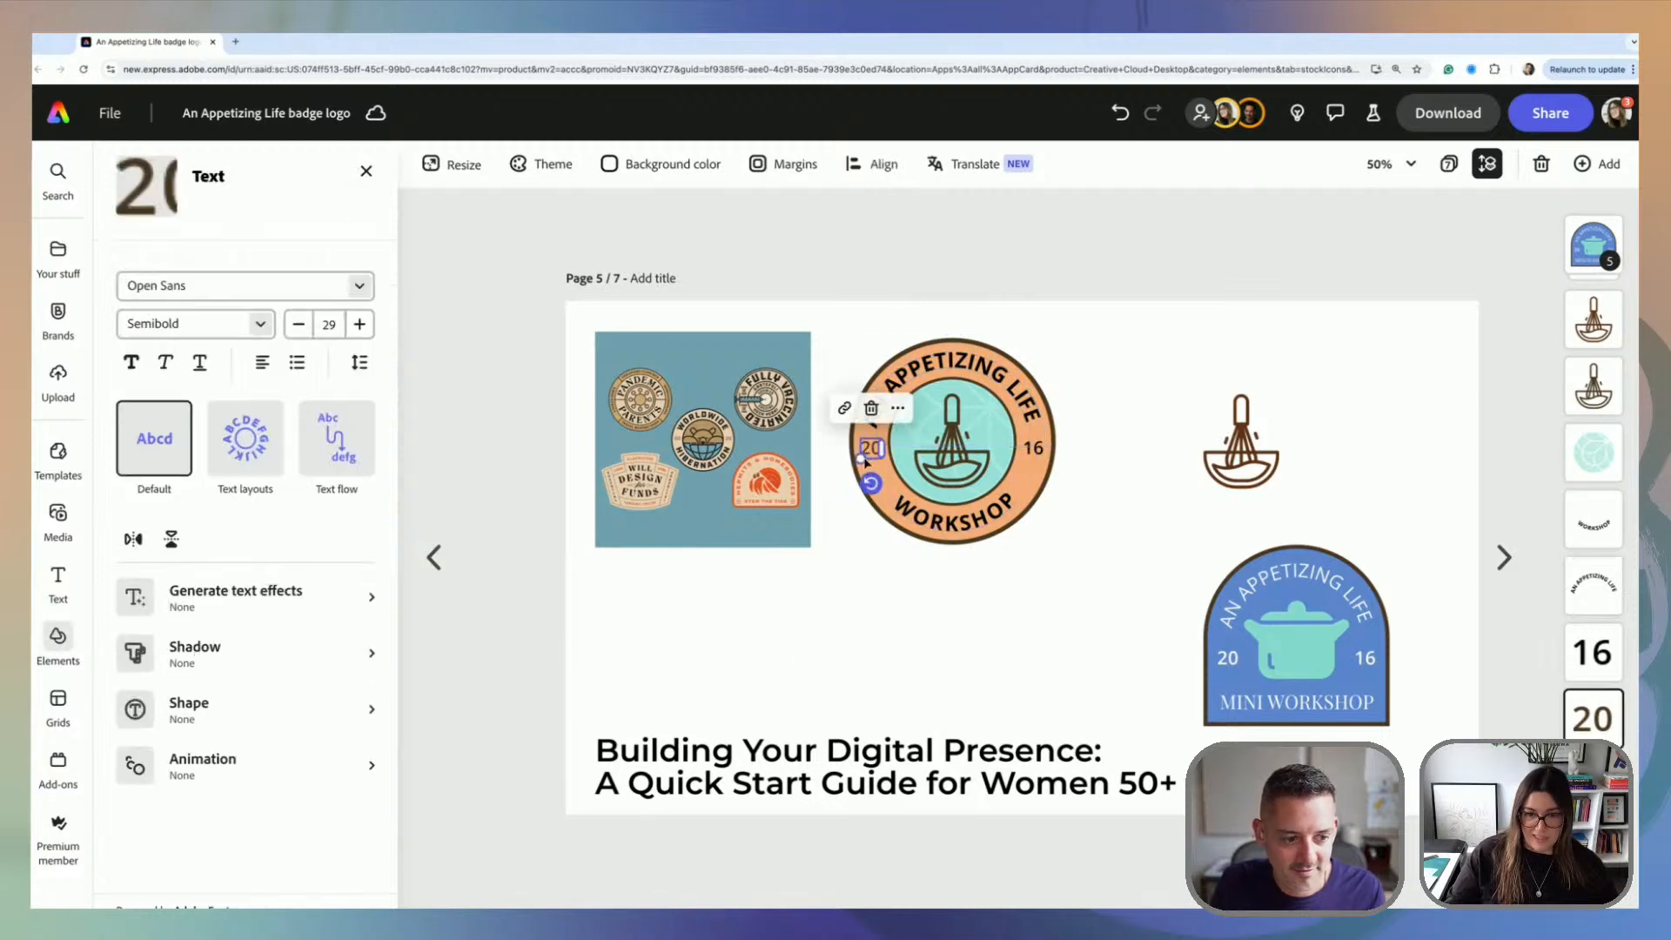
left_click(148, 724)
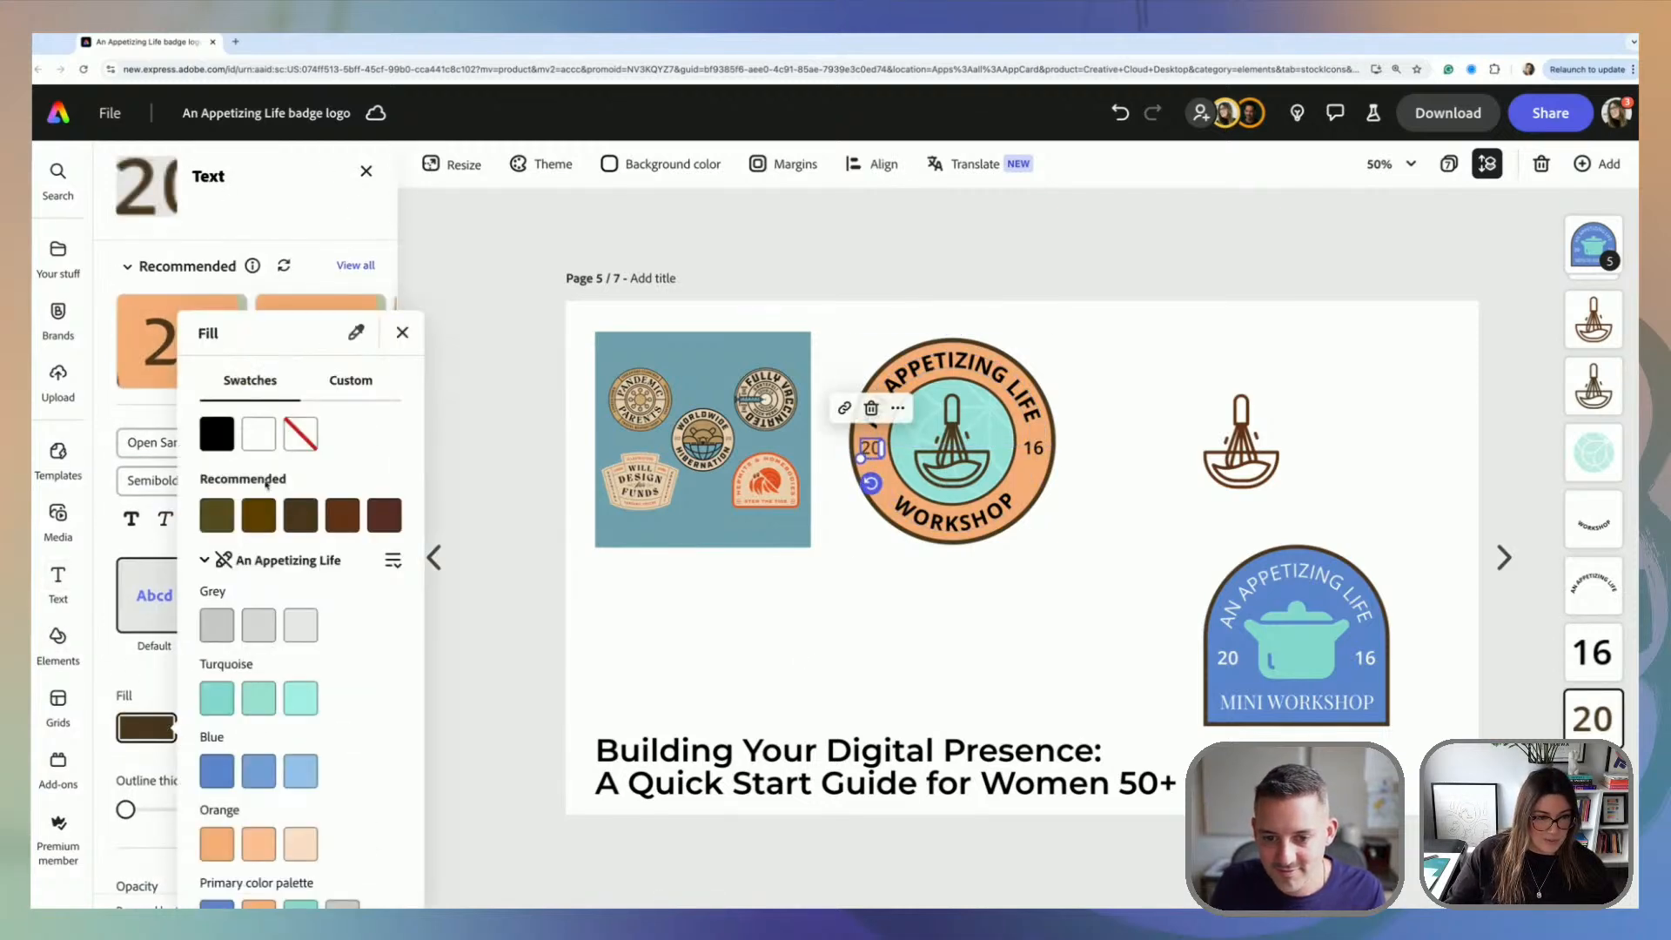
left_click(216, 433)
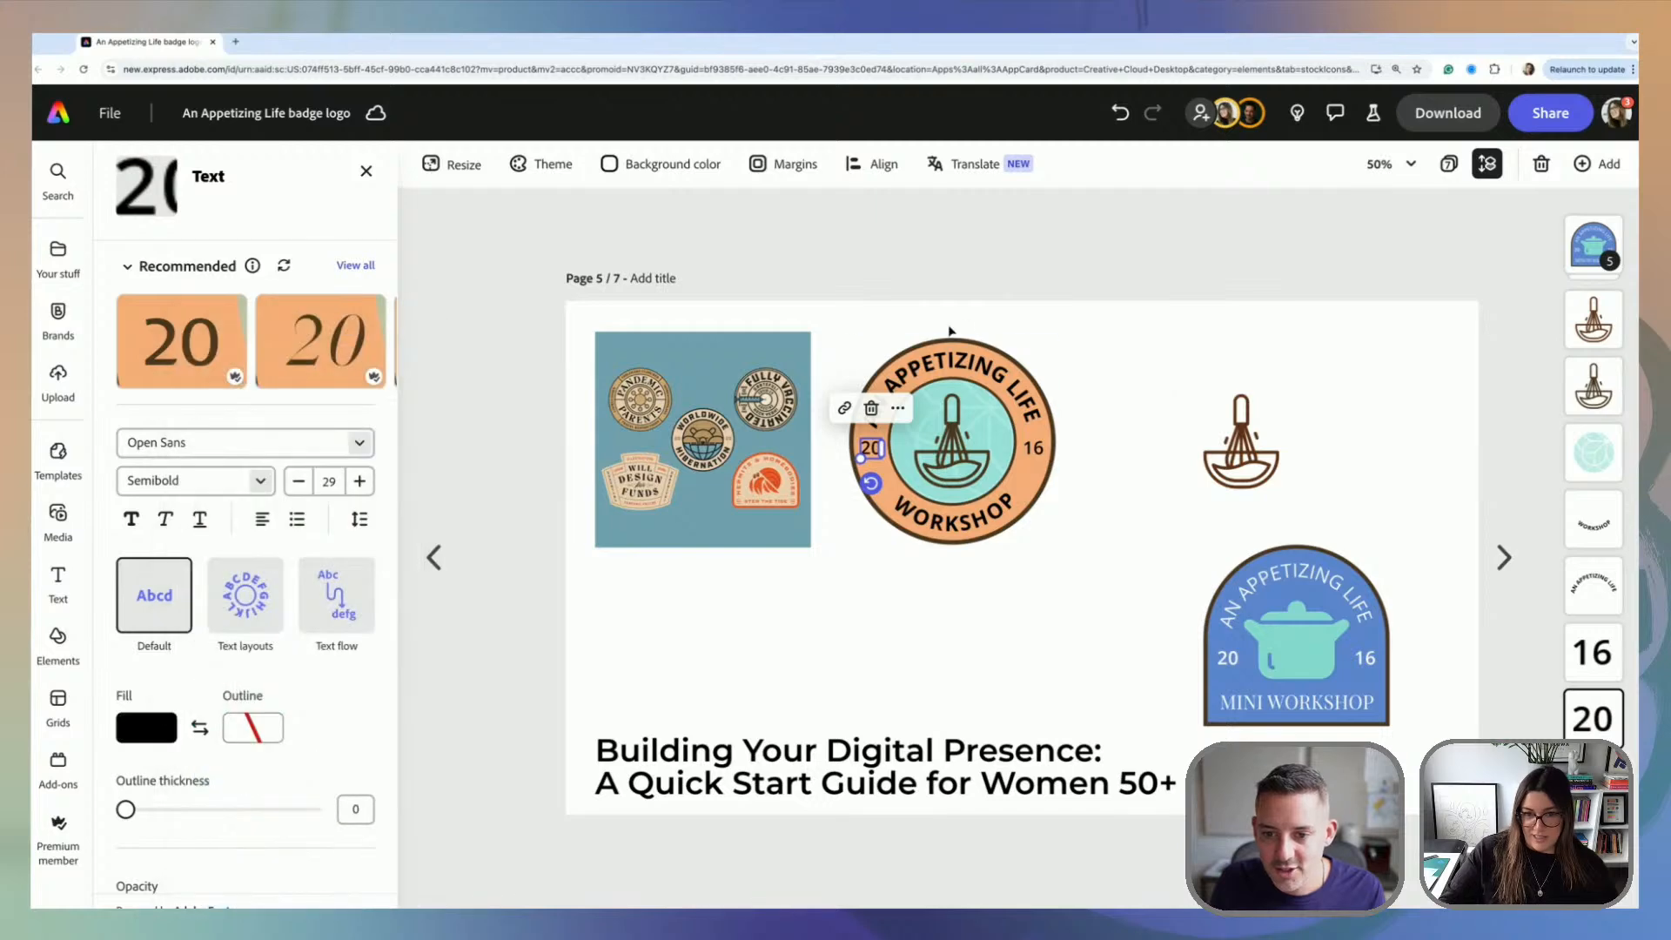
Step: View all pages of the design in the overview and open page 6
left_click_drag(850, 315, 1098, 590)
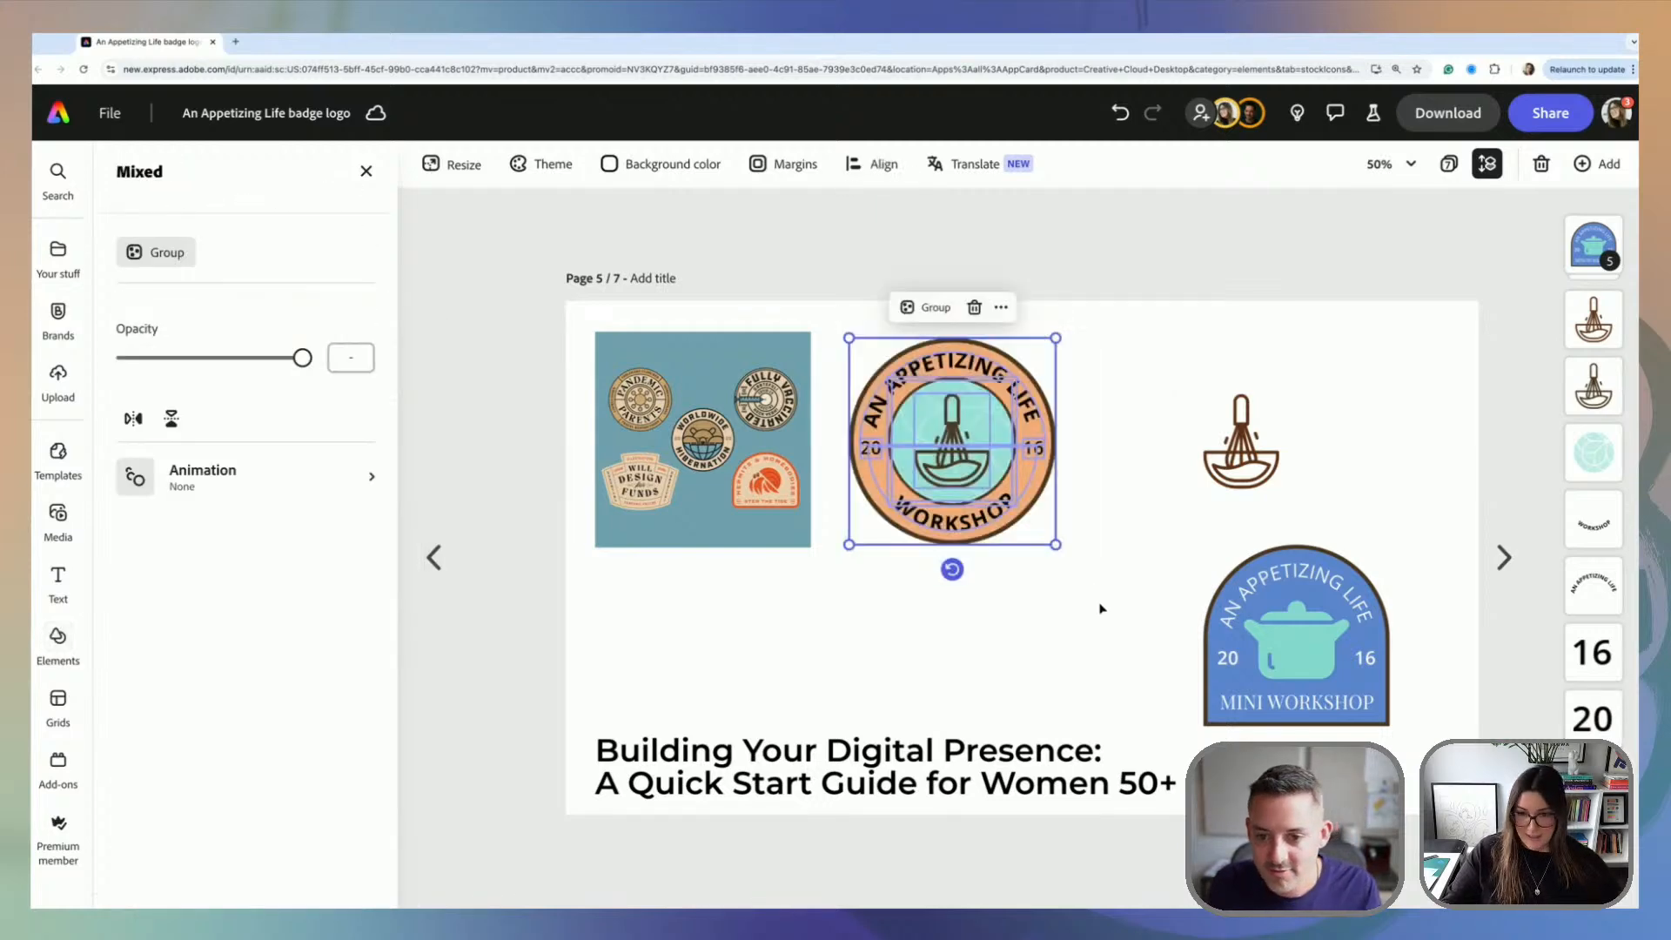
left_click(1101, 608)
left_click(1448, 164)
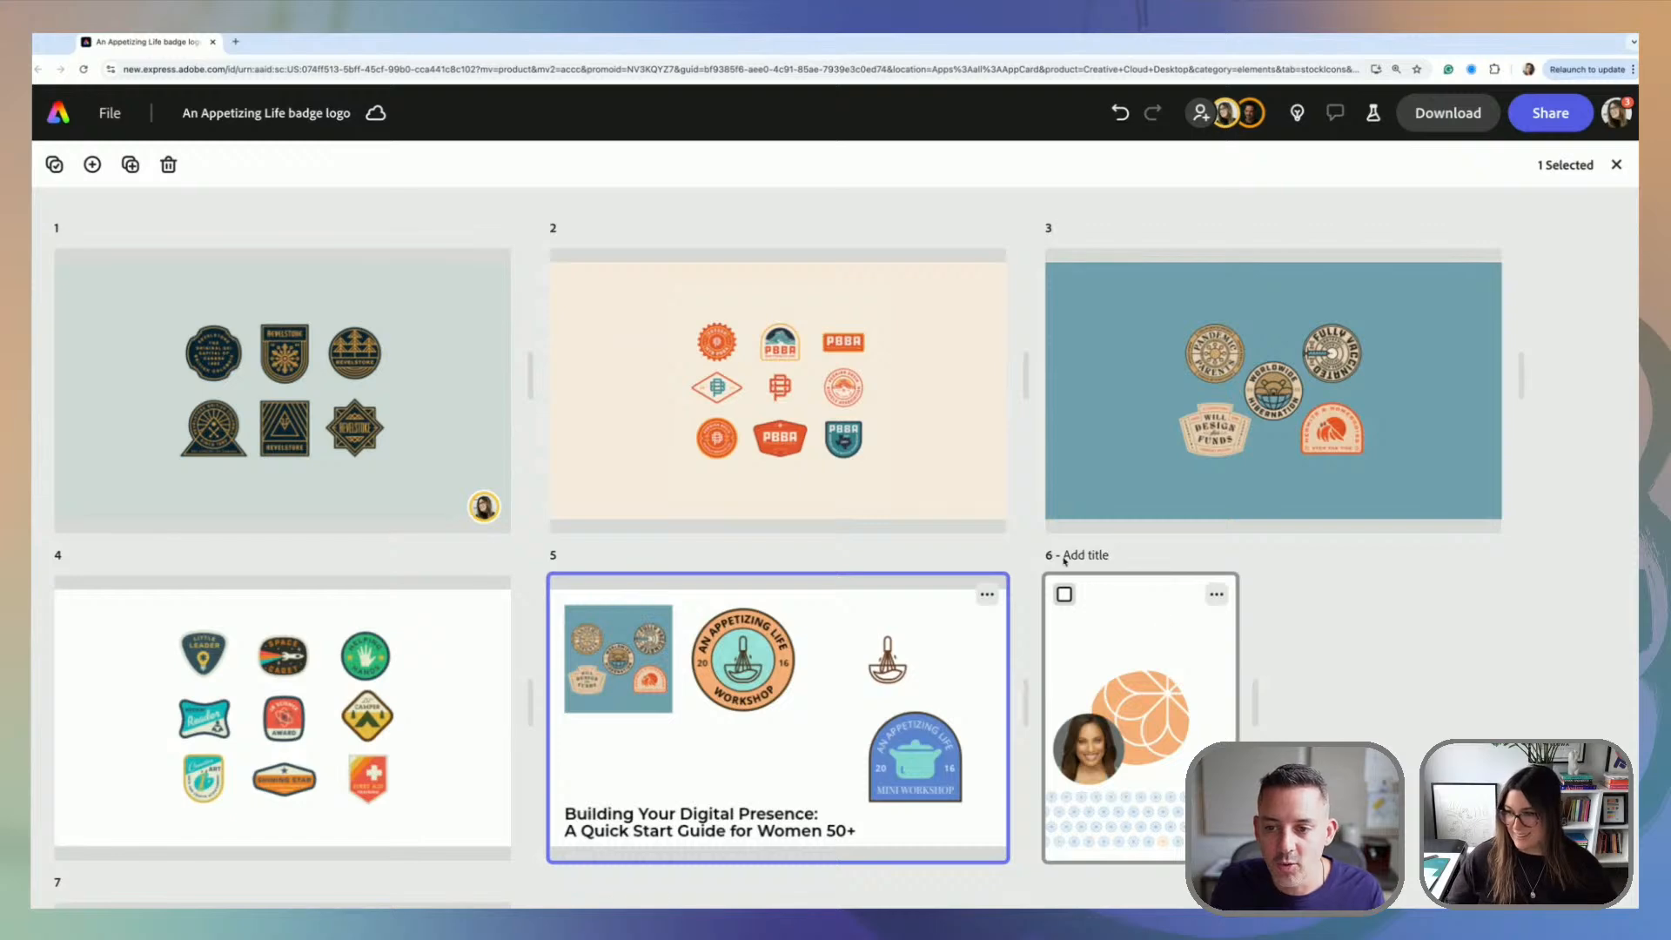
double_click(1119, 633)
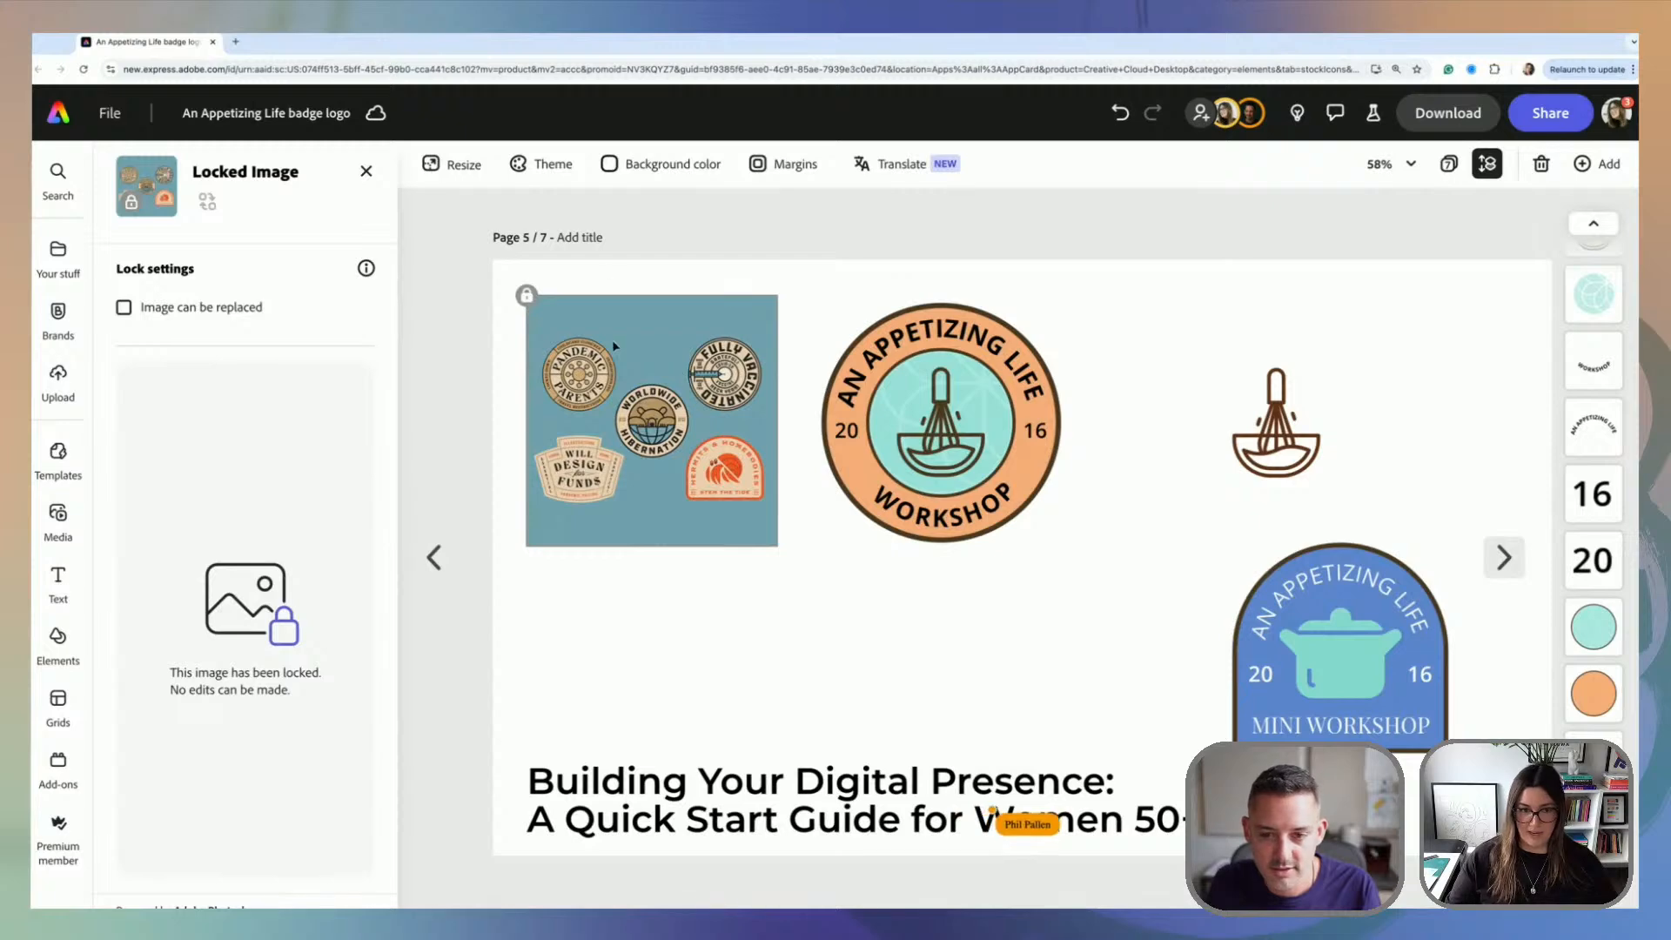
Step: Unlock the reference badge image and remove it, the standalone whisk-and-bowl icon and the title text from page 5
left_click(526, 295)
left_click(690, 266)
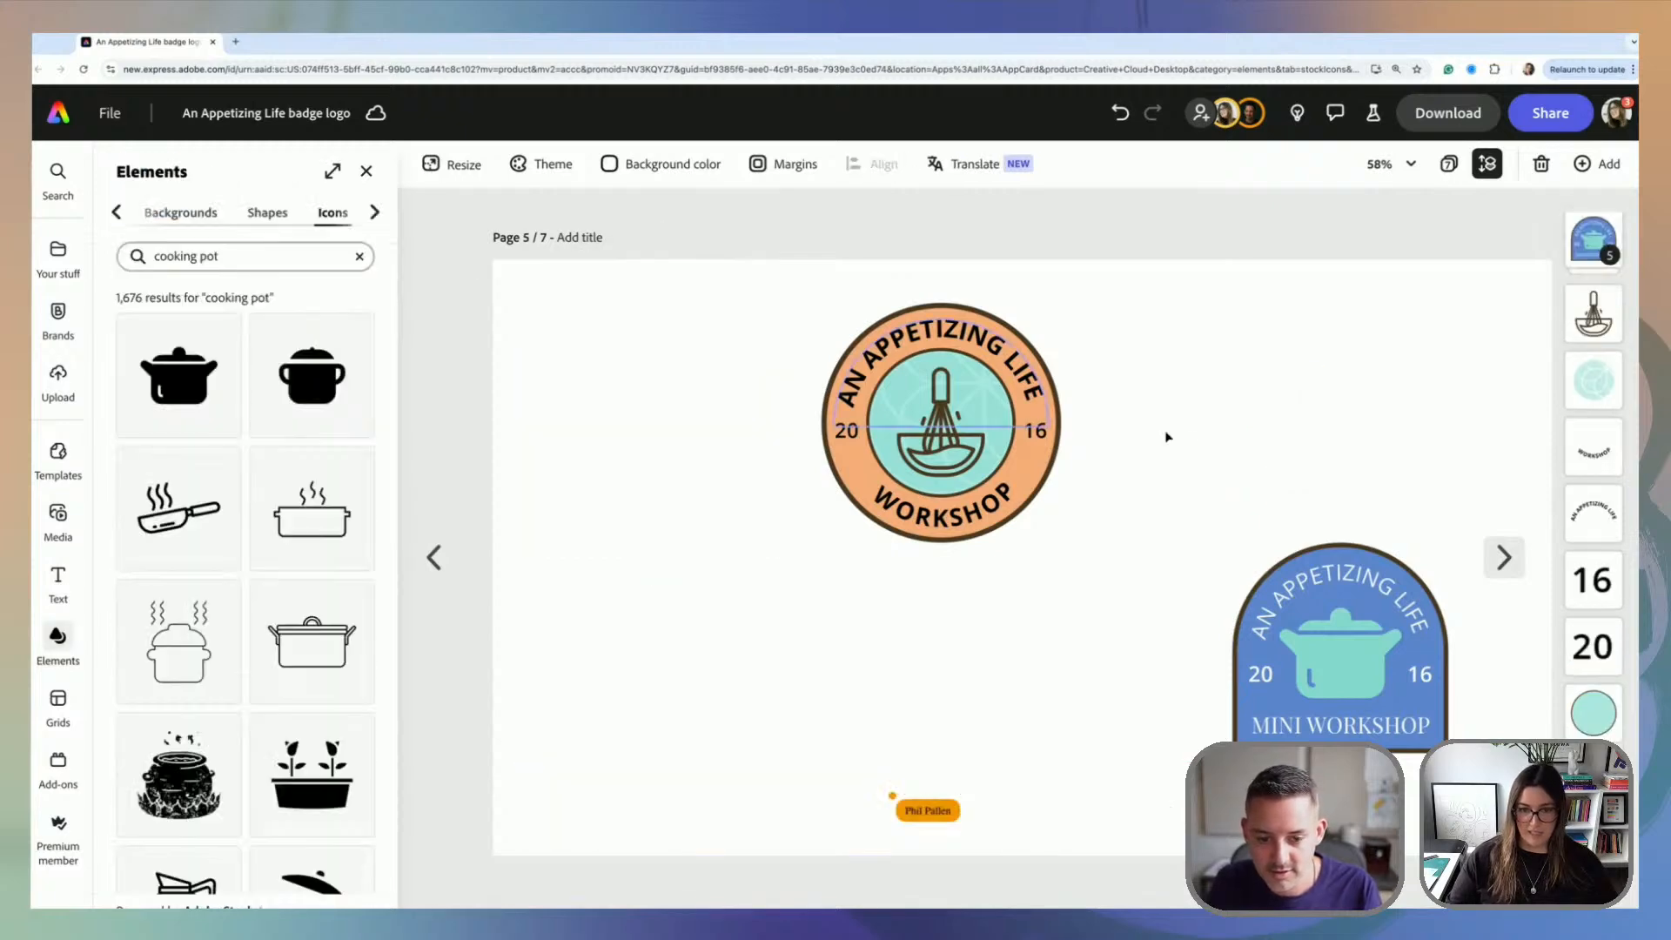
Step: Group the circular orange badge's elements and position it side by side with the blue-arch badge in the page's middle
left_click_drag(765, 265, 1122, 600)
key("ctrl+g")
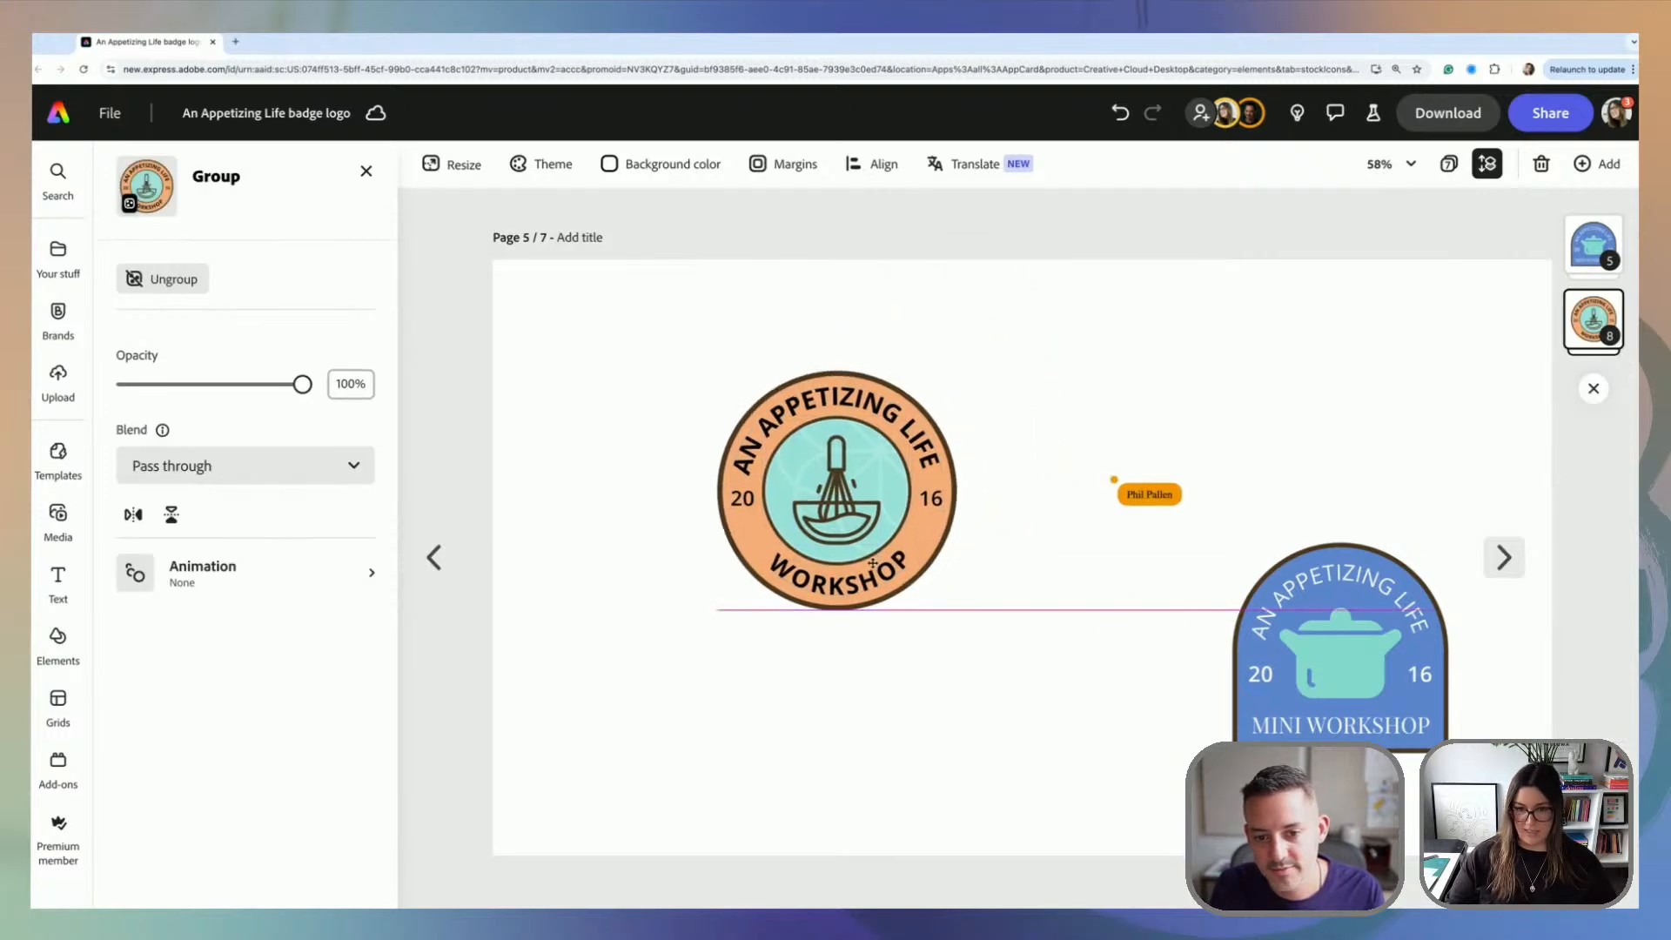
left_click_drag(1196, 545, 1429, 773)
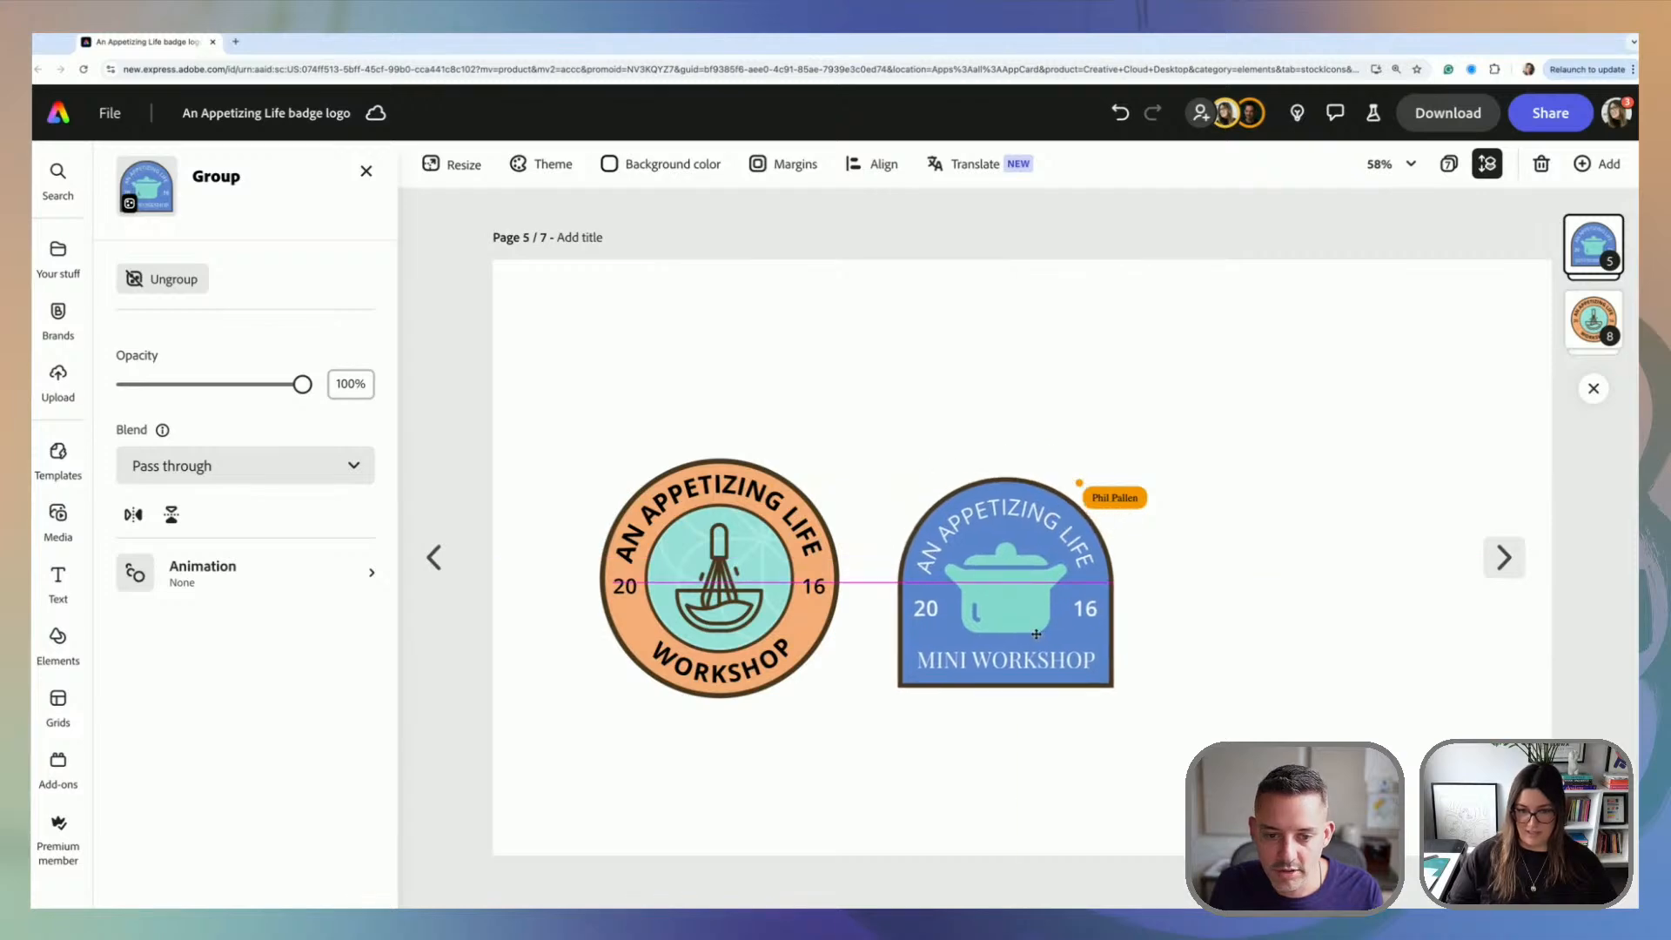
Step: Enlarge both badges together and center them on the page
key("ctrl+minus")
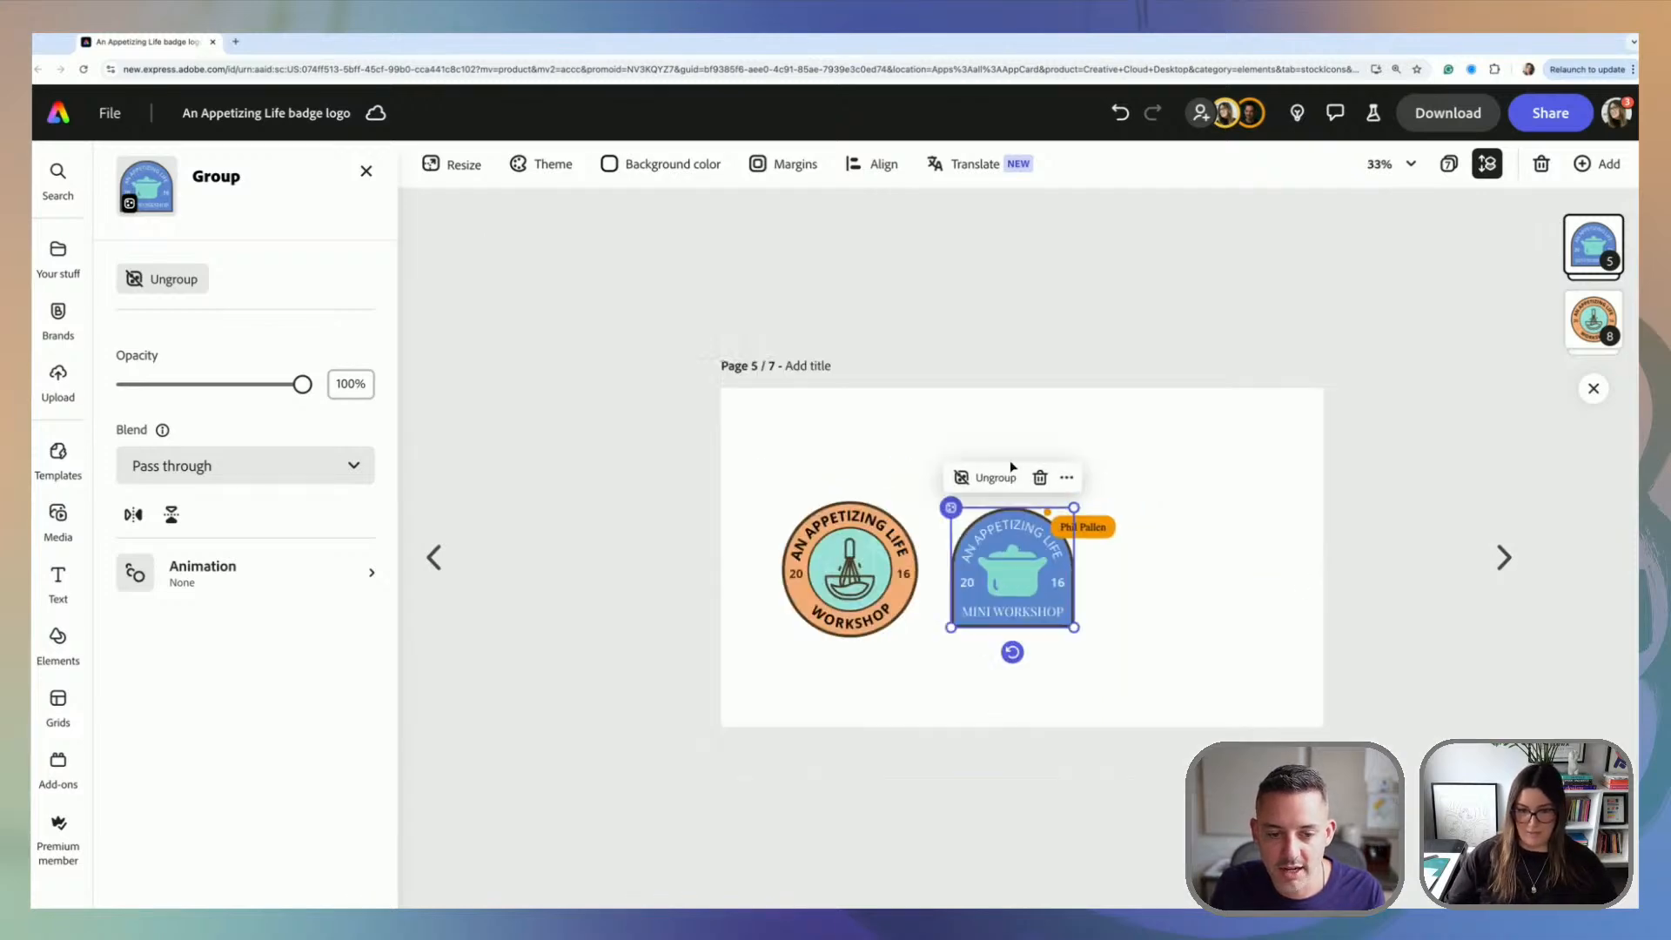
left_click_drag(771, 476, 1264, 410)
left_click_drag(1212, 554, 1213, 587)
left_click(560, 719)
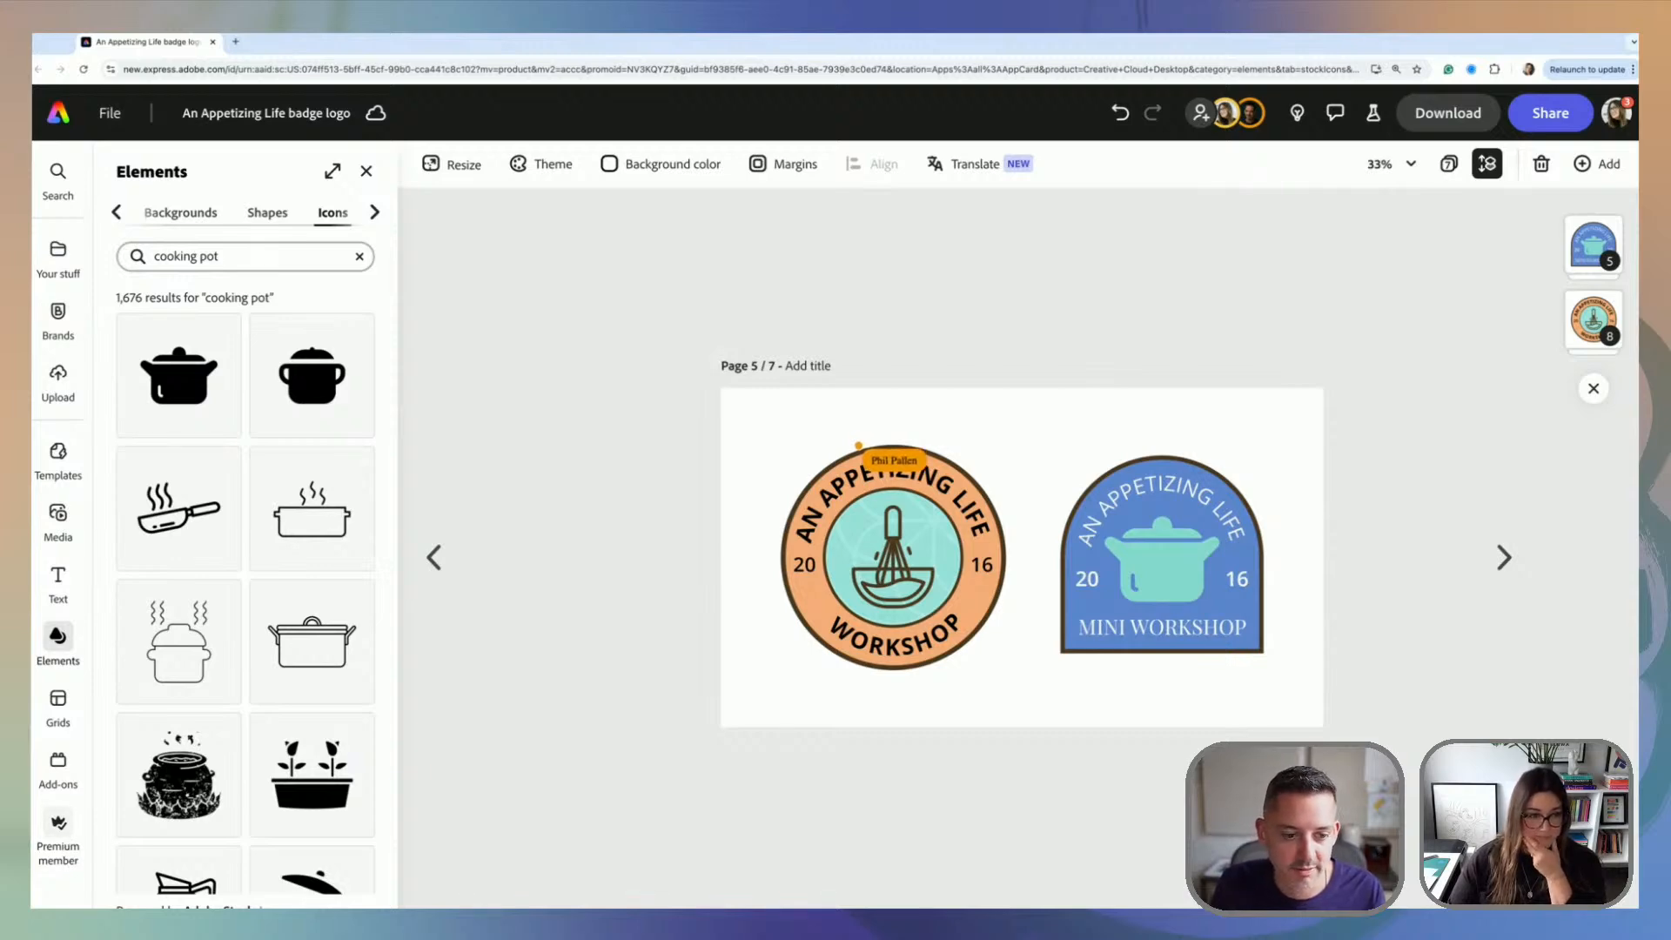
Step: Place the overhead outdoor dining-table photo from the An Appetizing Life brand assets as a full-page background behind both badges
left_click(58, 318)
scroll(293, 659, "down", 8)
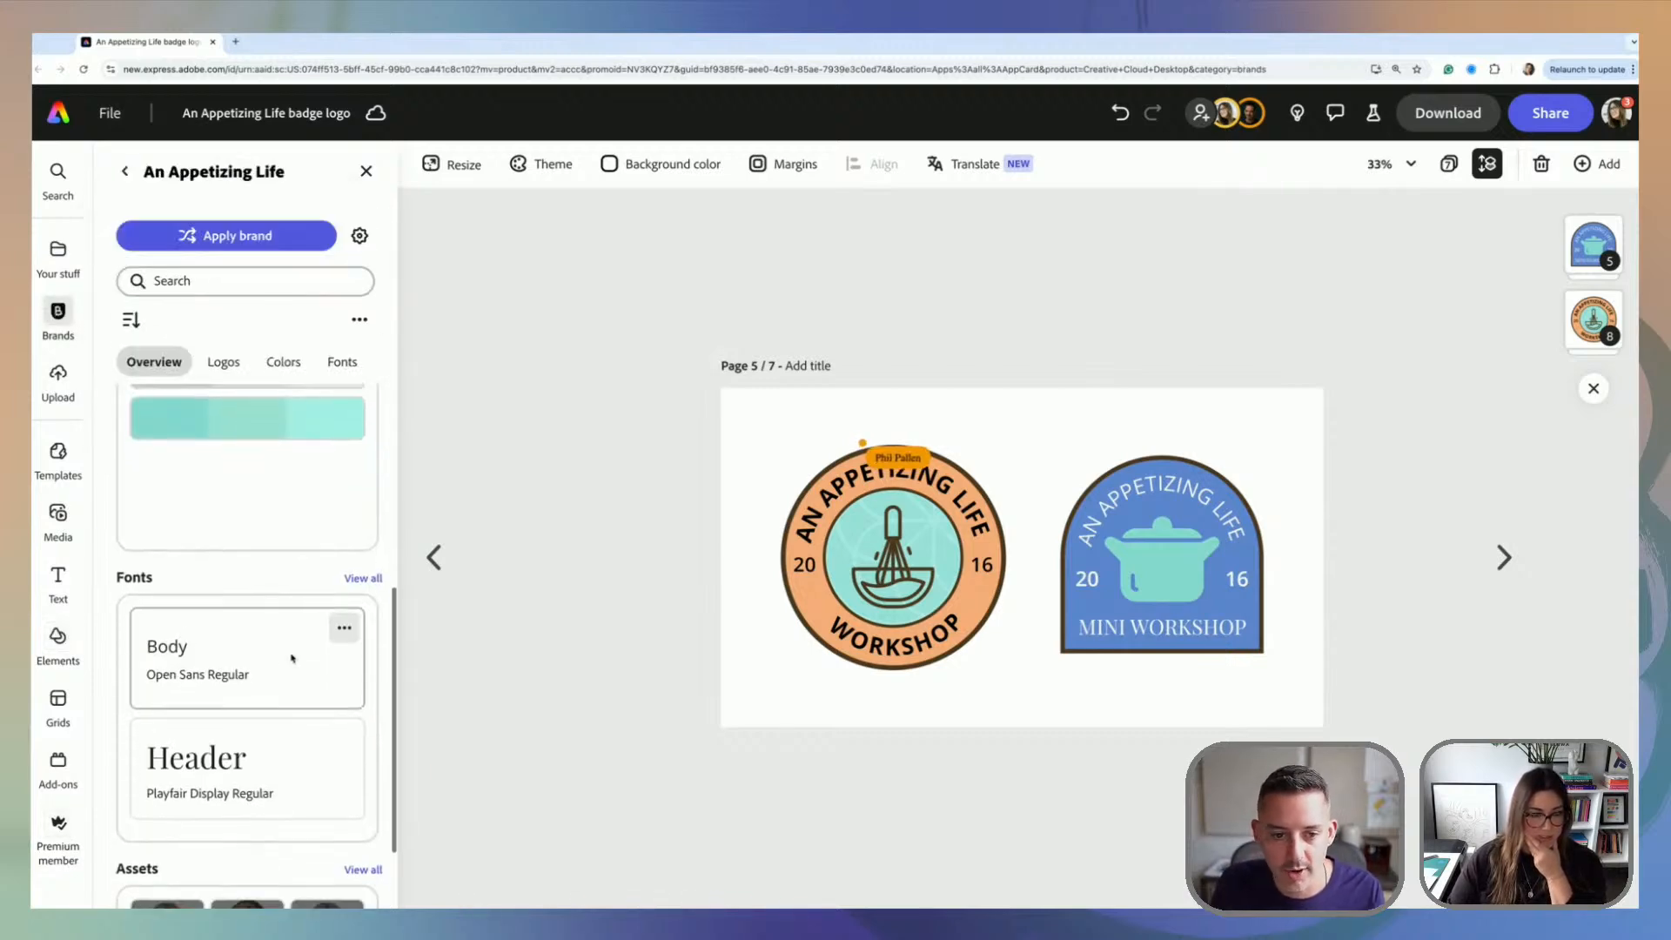
scroll(293, 658, "down", 5)
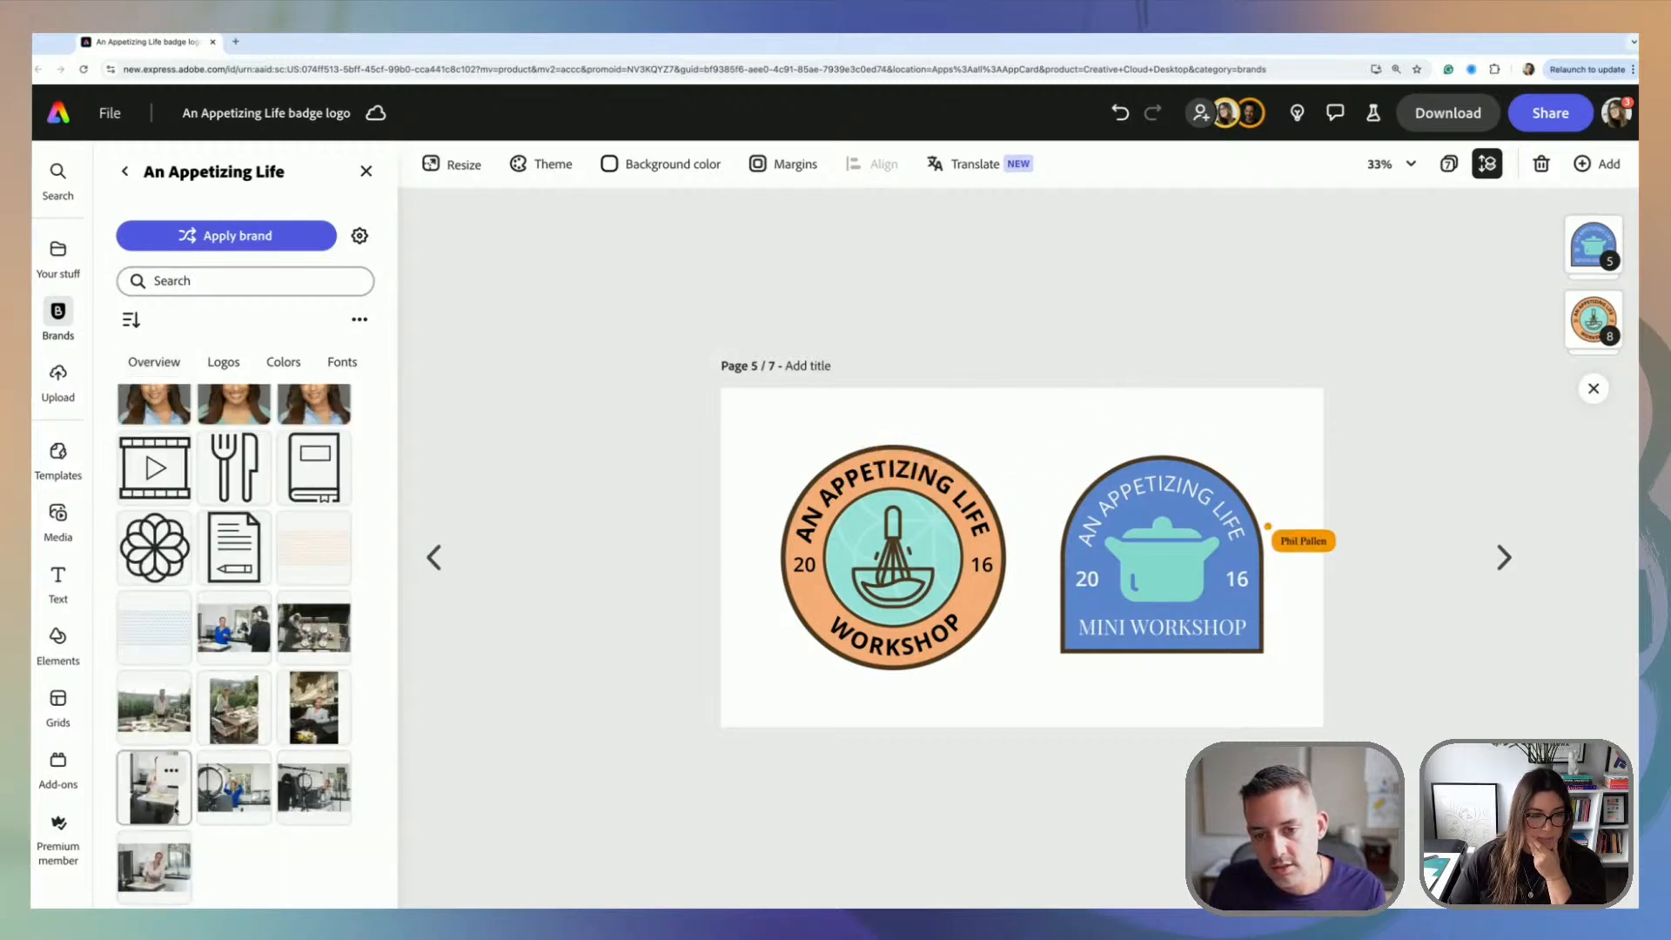
left_click(304, 646)
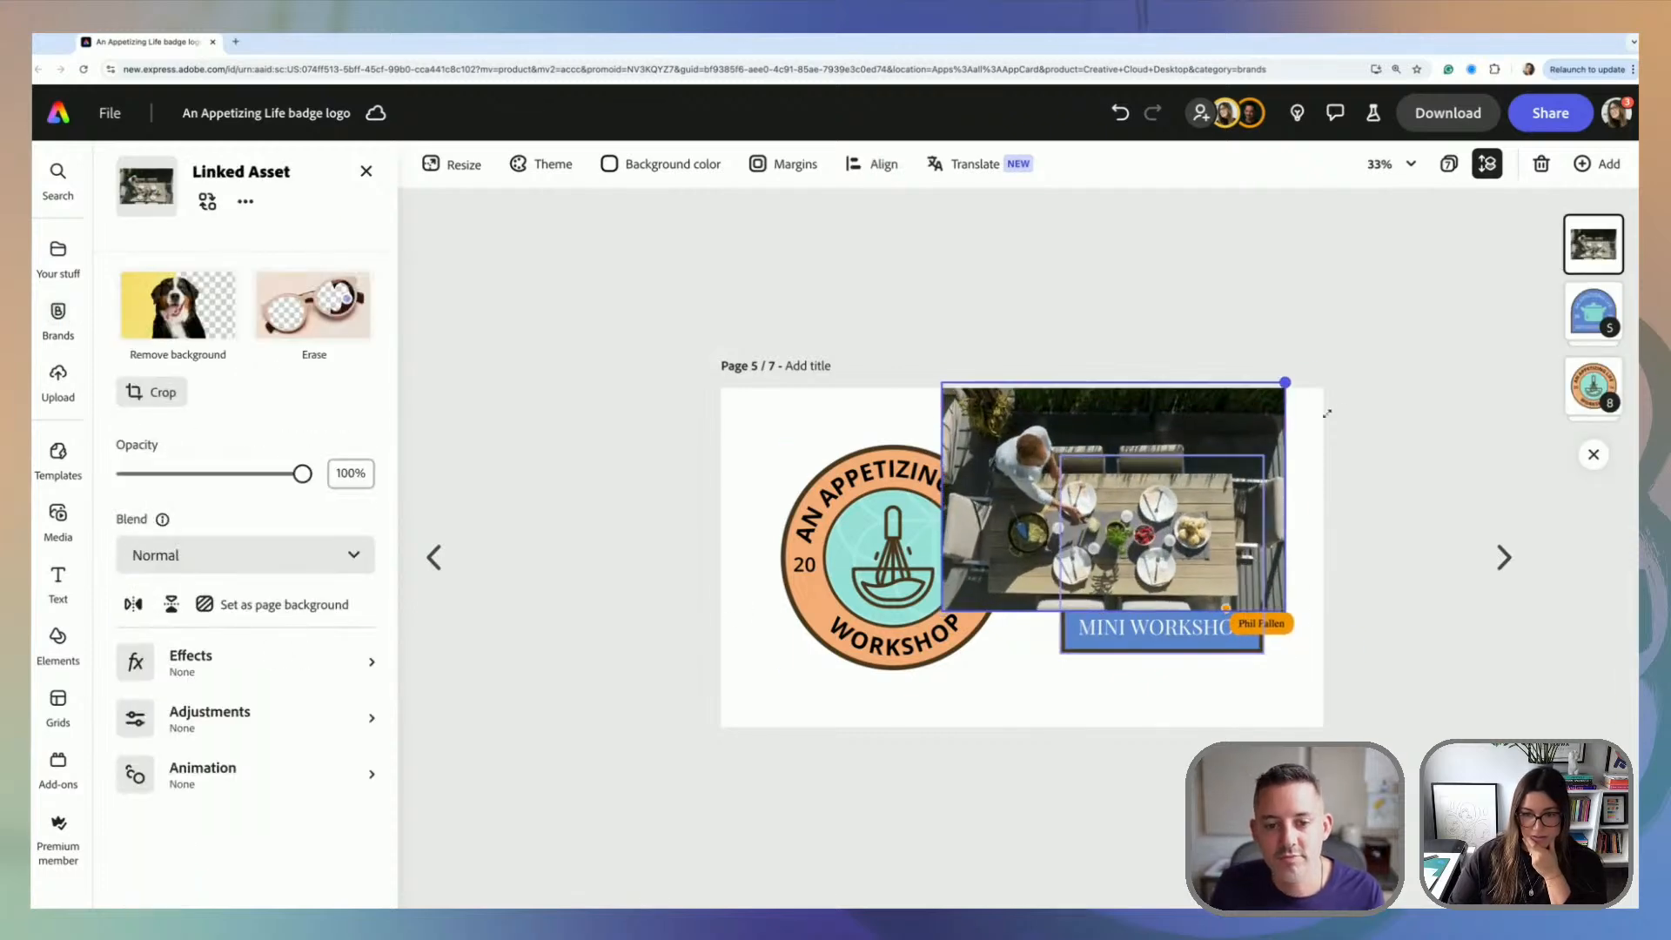
left_click_drag(941, 610, 661, 756)
left_click_drag(1594, 246, 1593, 396)
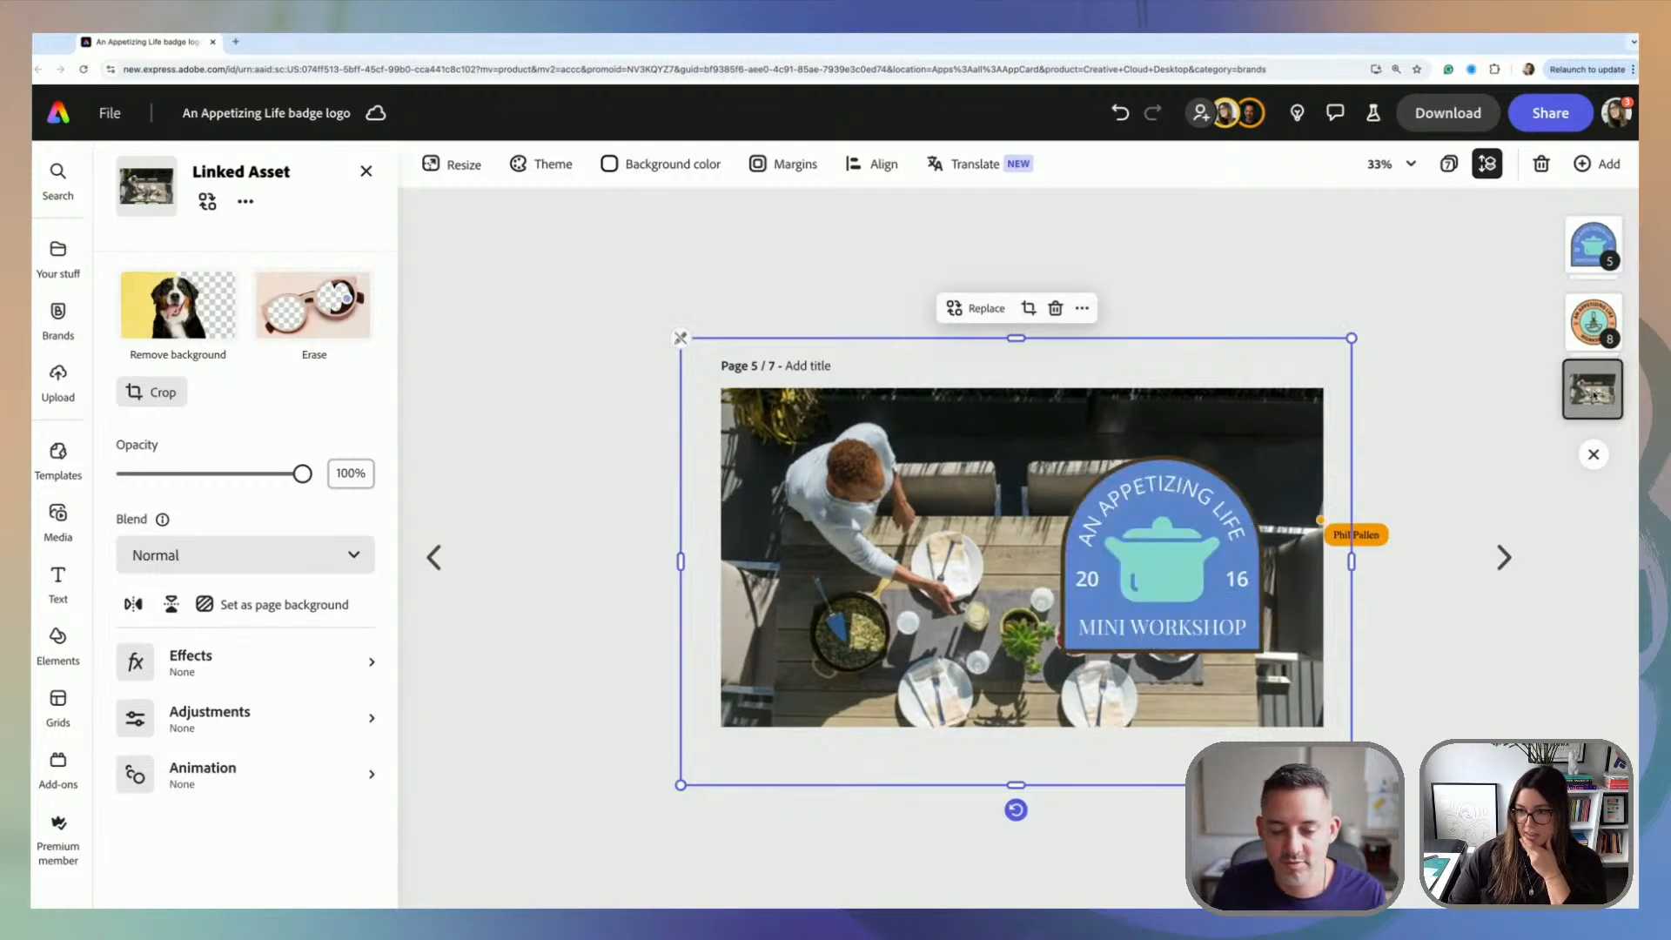
Step: Scale both badges down together and move them to the lower right of the background photo
left_click(950, 538)
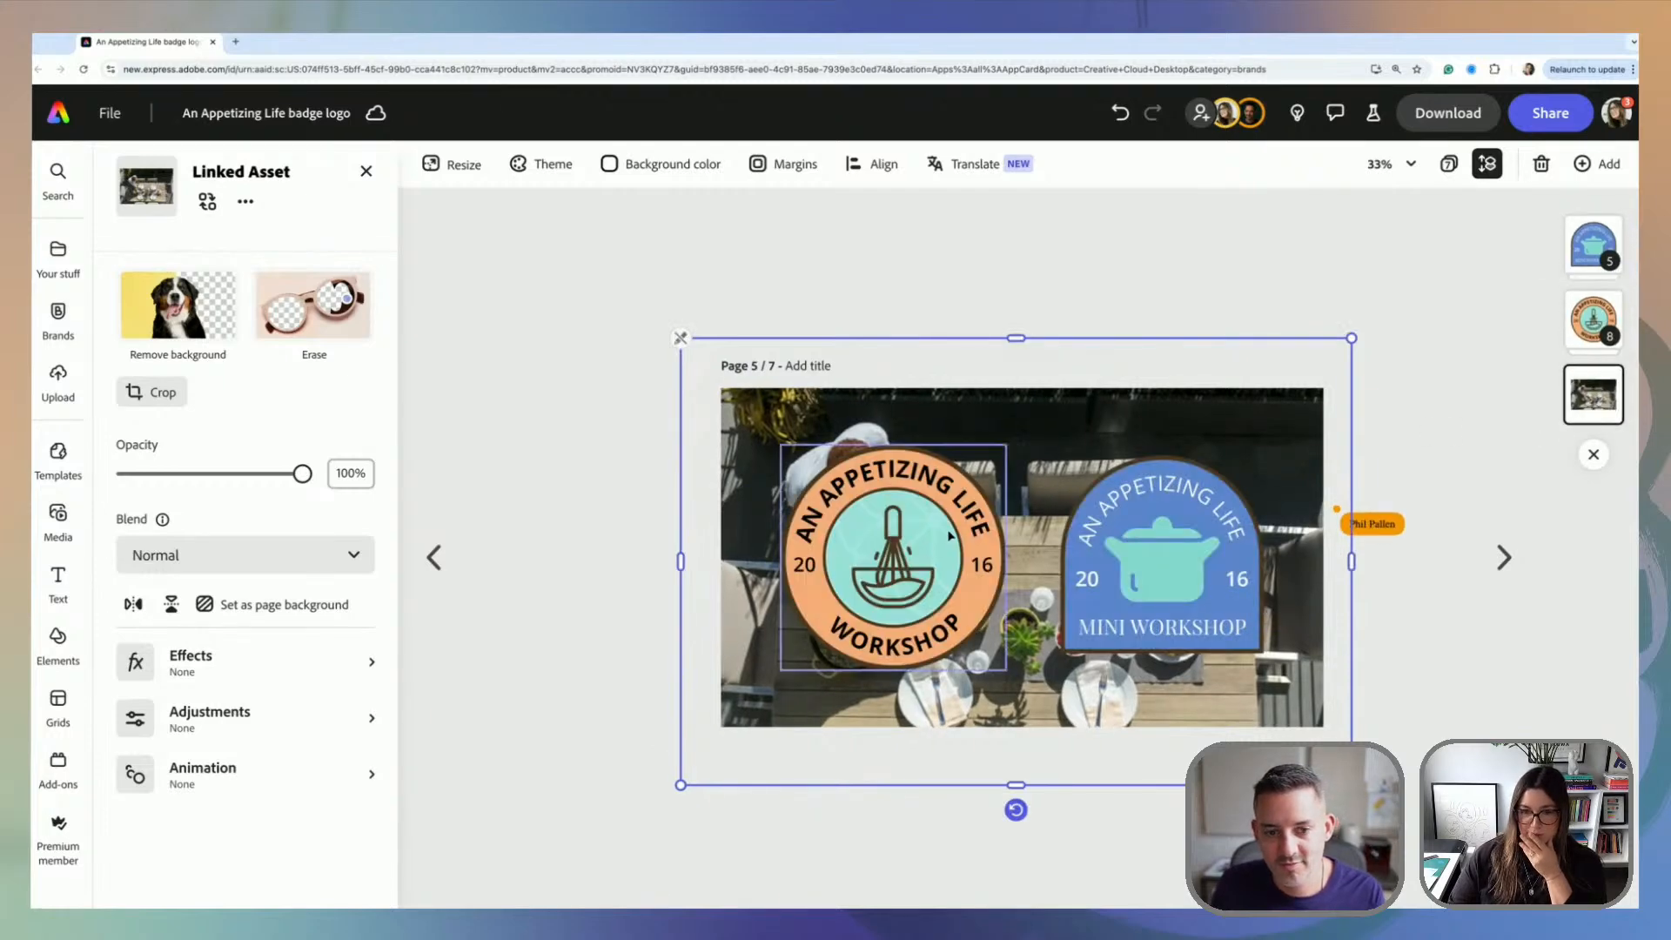
left_click(1227, 488, "shift")
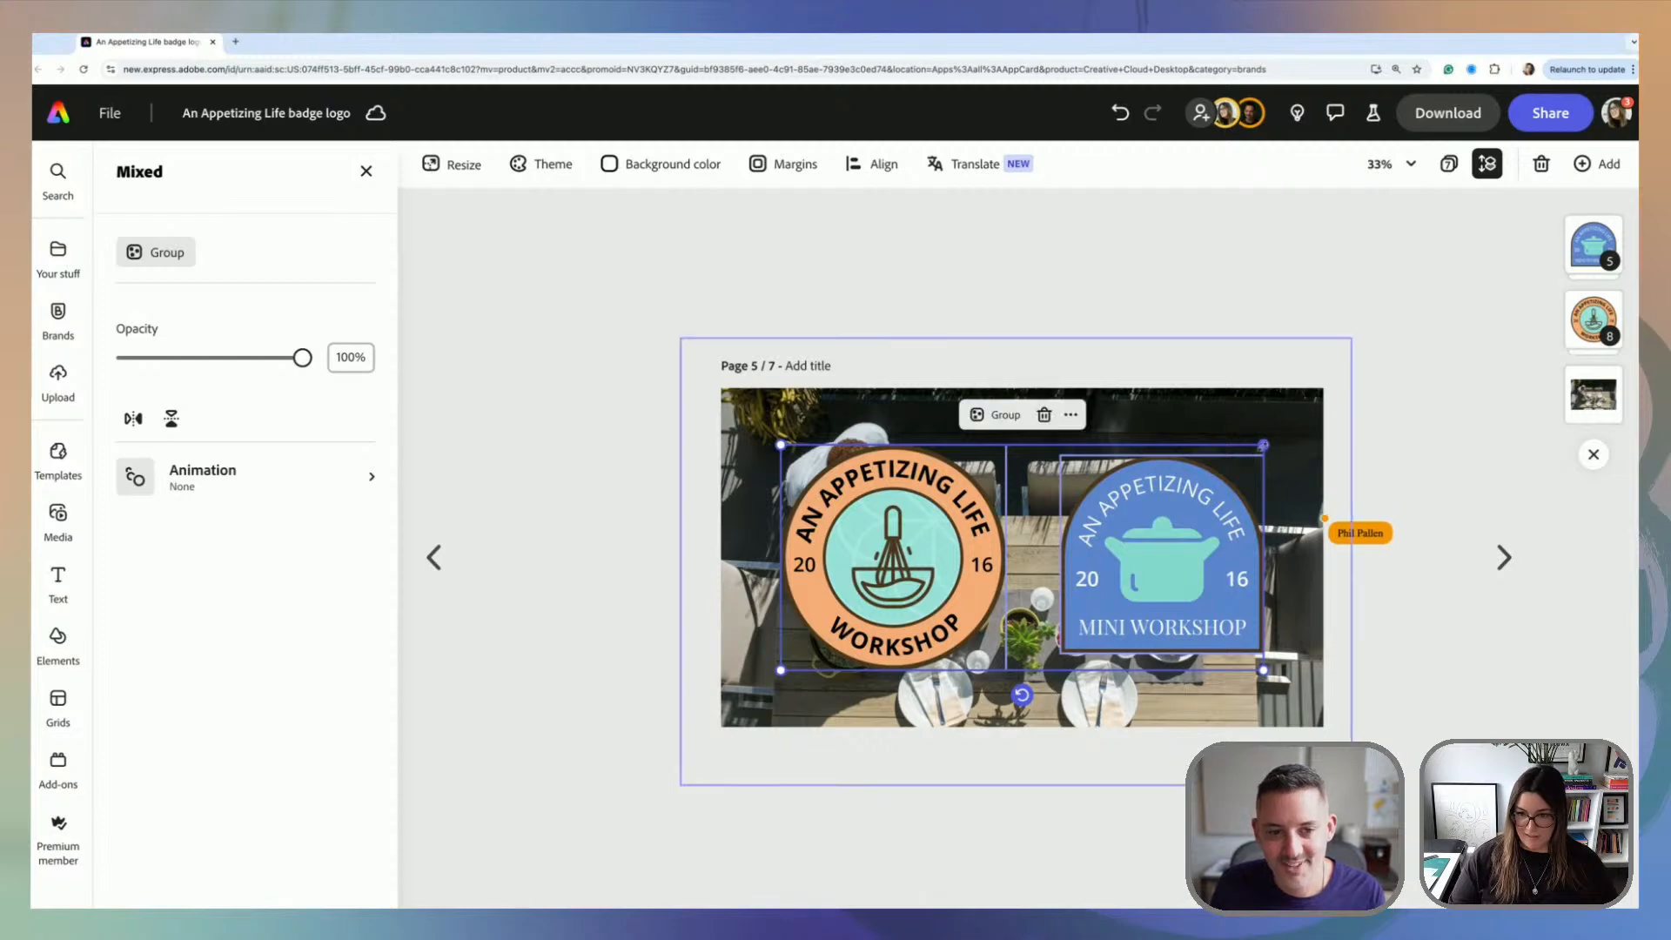
left_click_drag(1263, 444, 1119, 492)
left_click_drag(1055, 593, 1223, 627)
Step: Apply the black-and-teal-green duotone effect to the background photo
left_click(1221, 442)
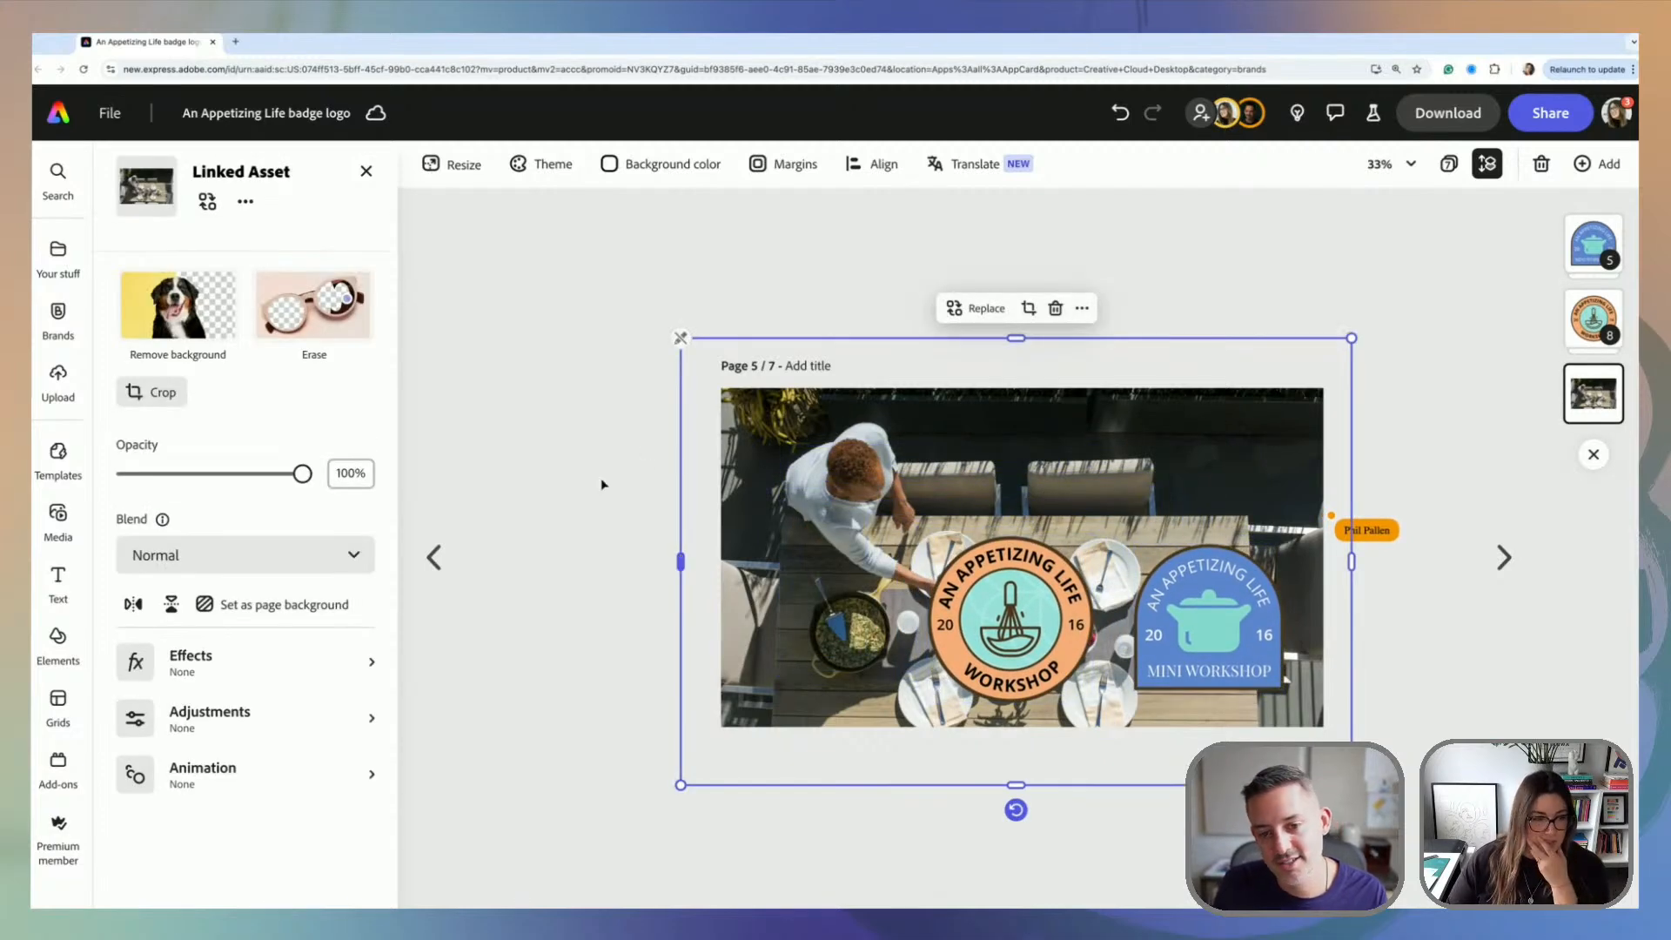
left_click(291, 658)
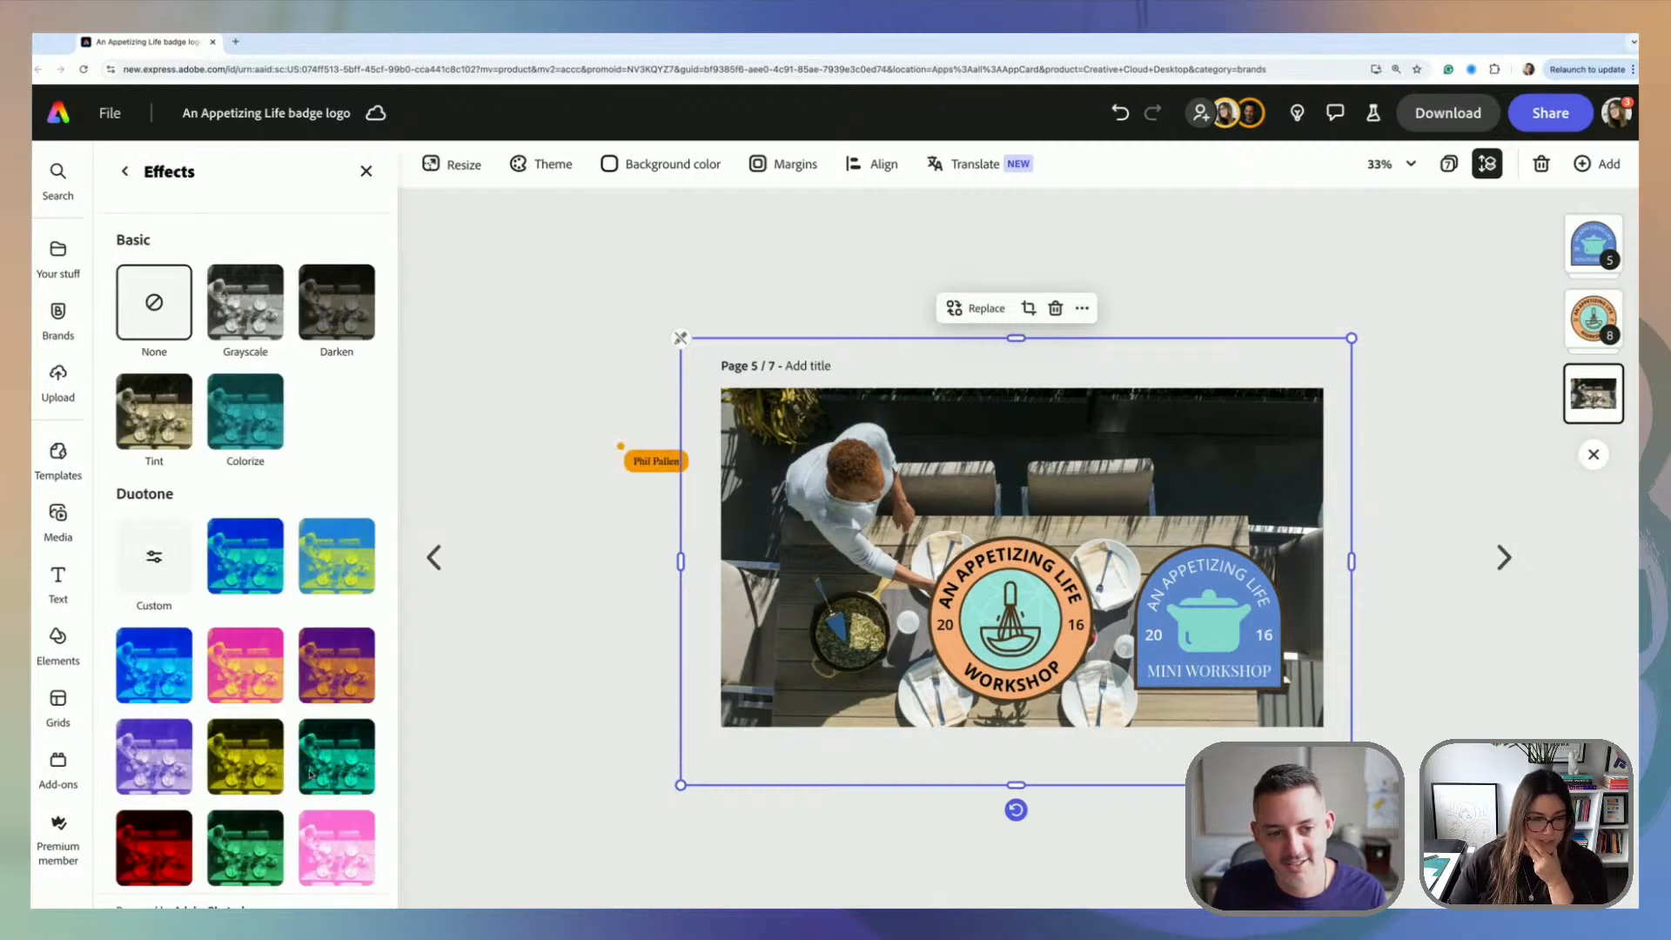
left_click(345, 769)
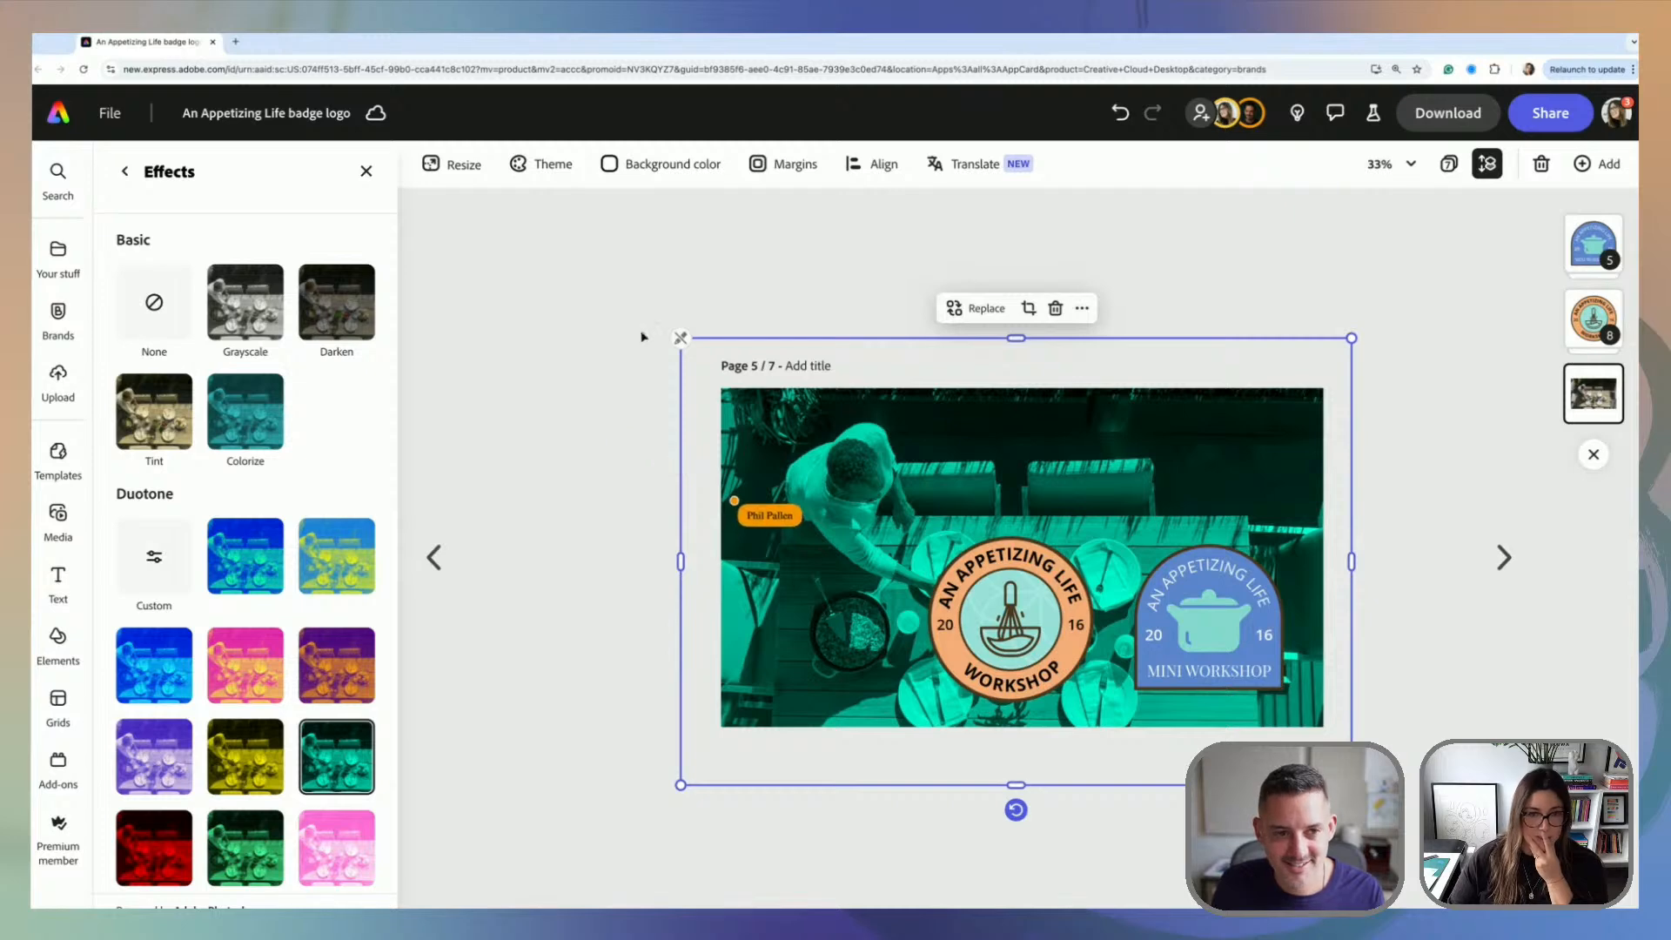
left_click(124, 172)
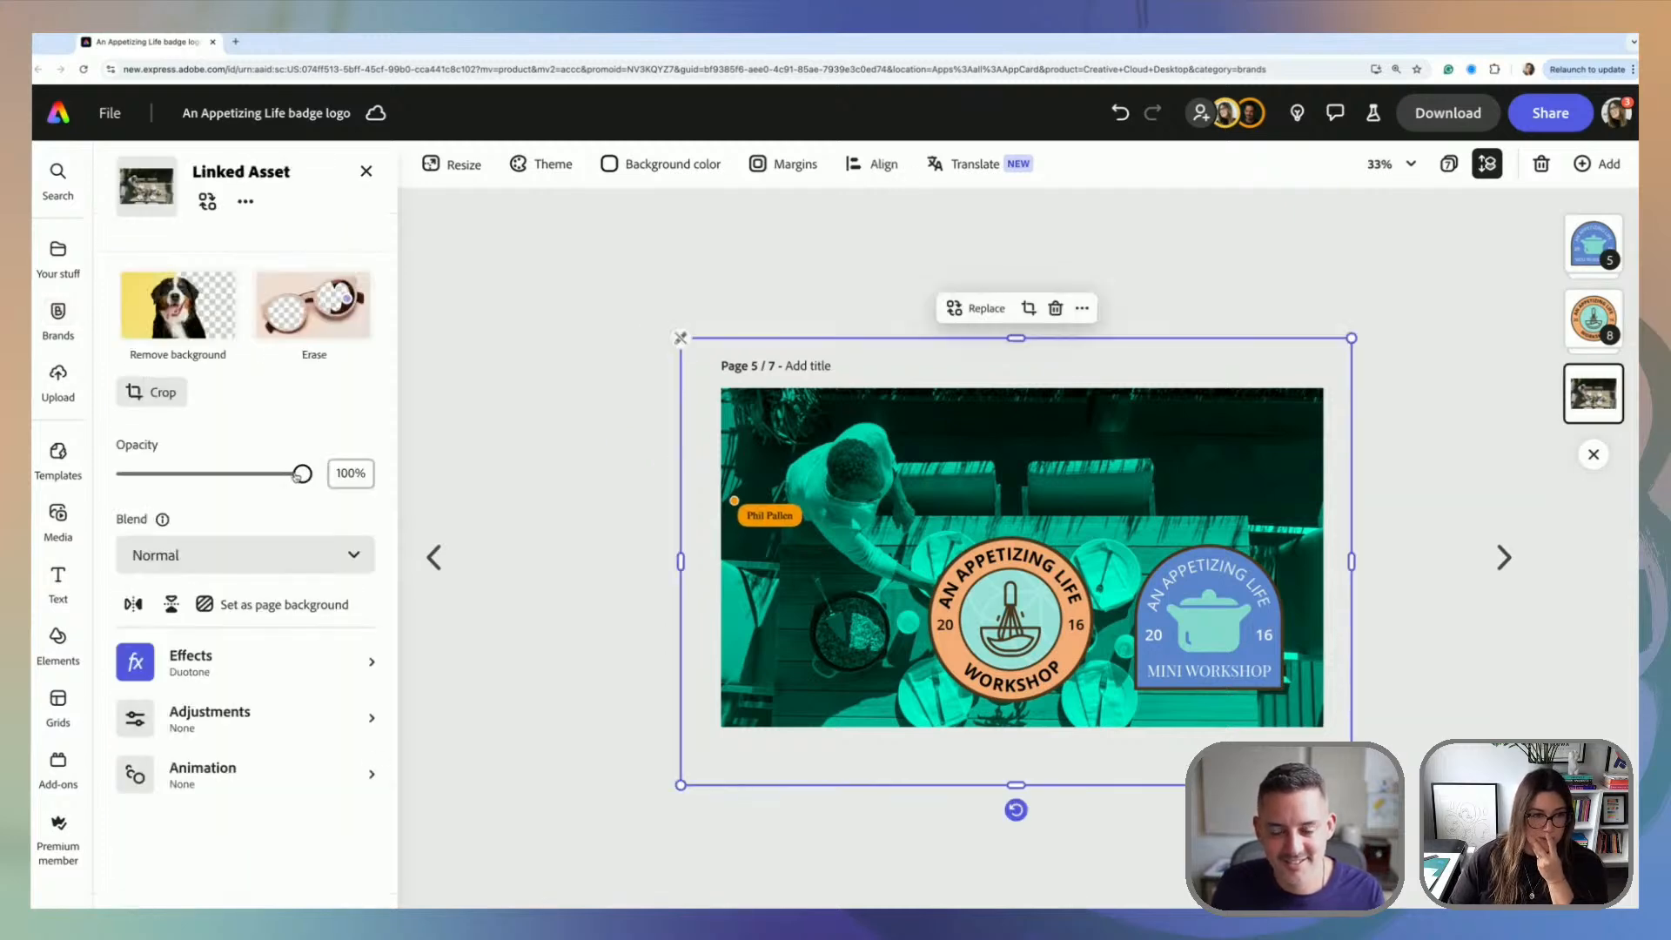
Step: Set the background photo's opacity to 65% and give it the muted gray-purple duotone effect
left_click_drag(302, 473, 241, 476)
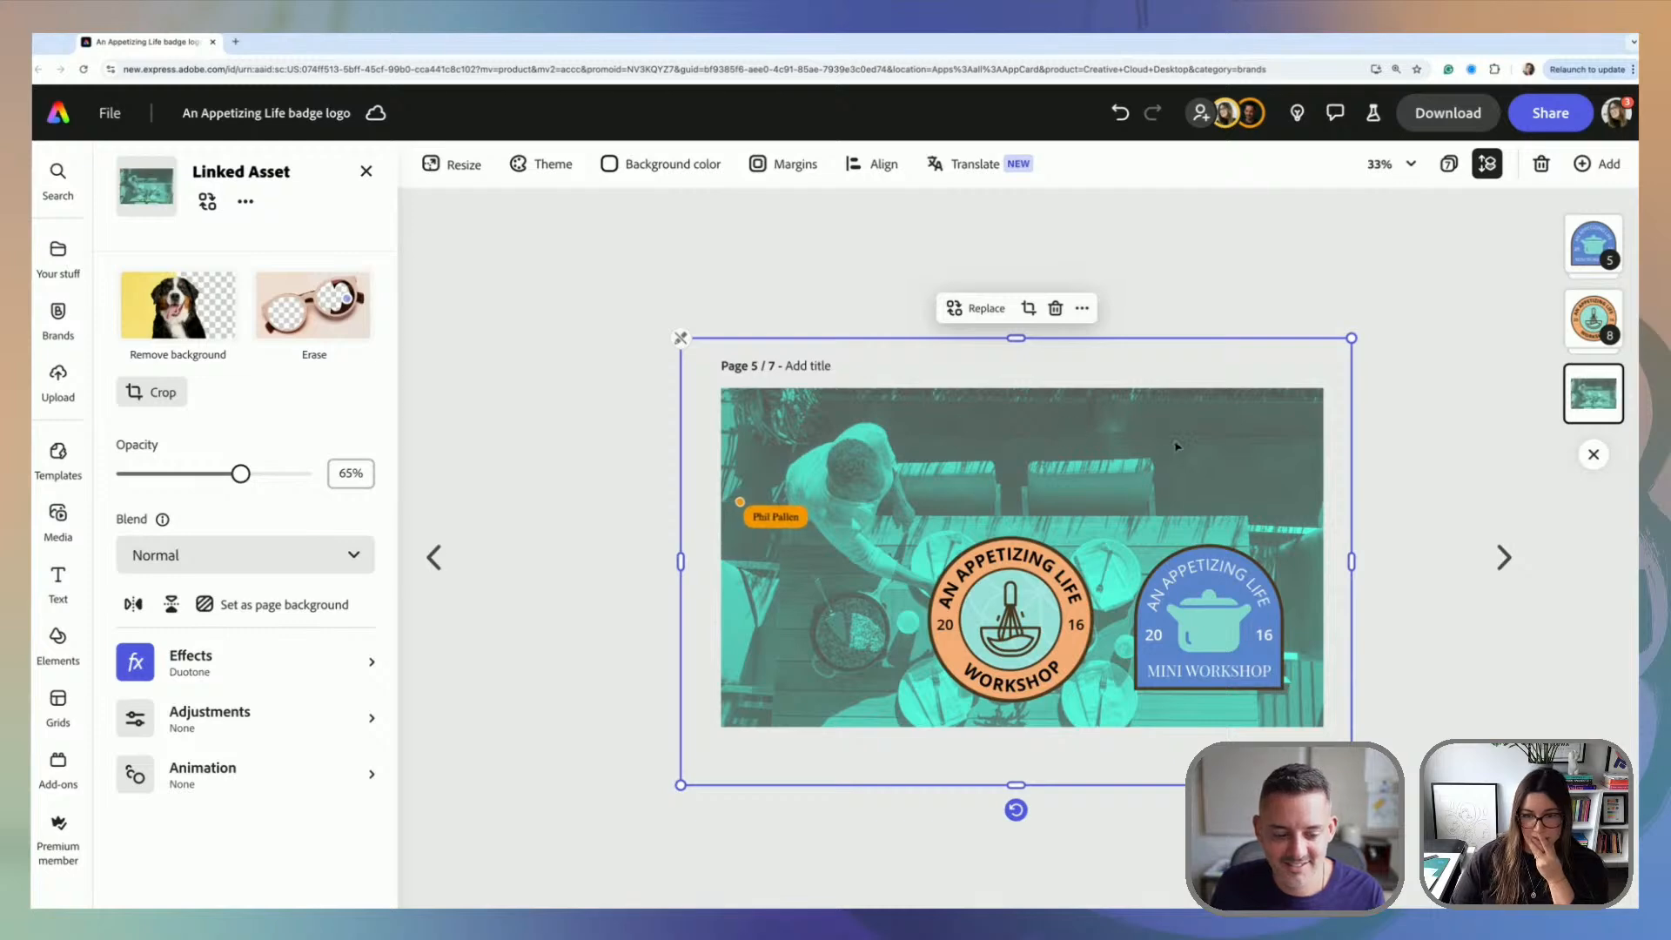
left_click_drag(1177, 447, 1169, 444)
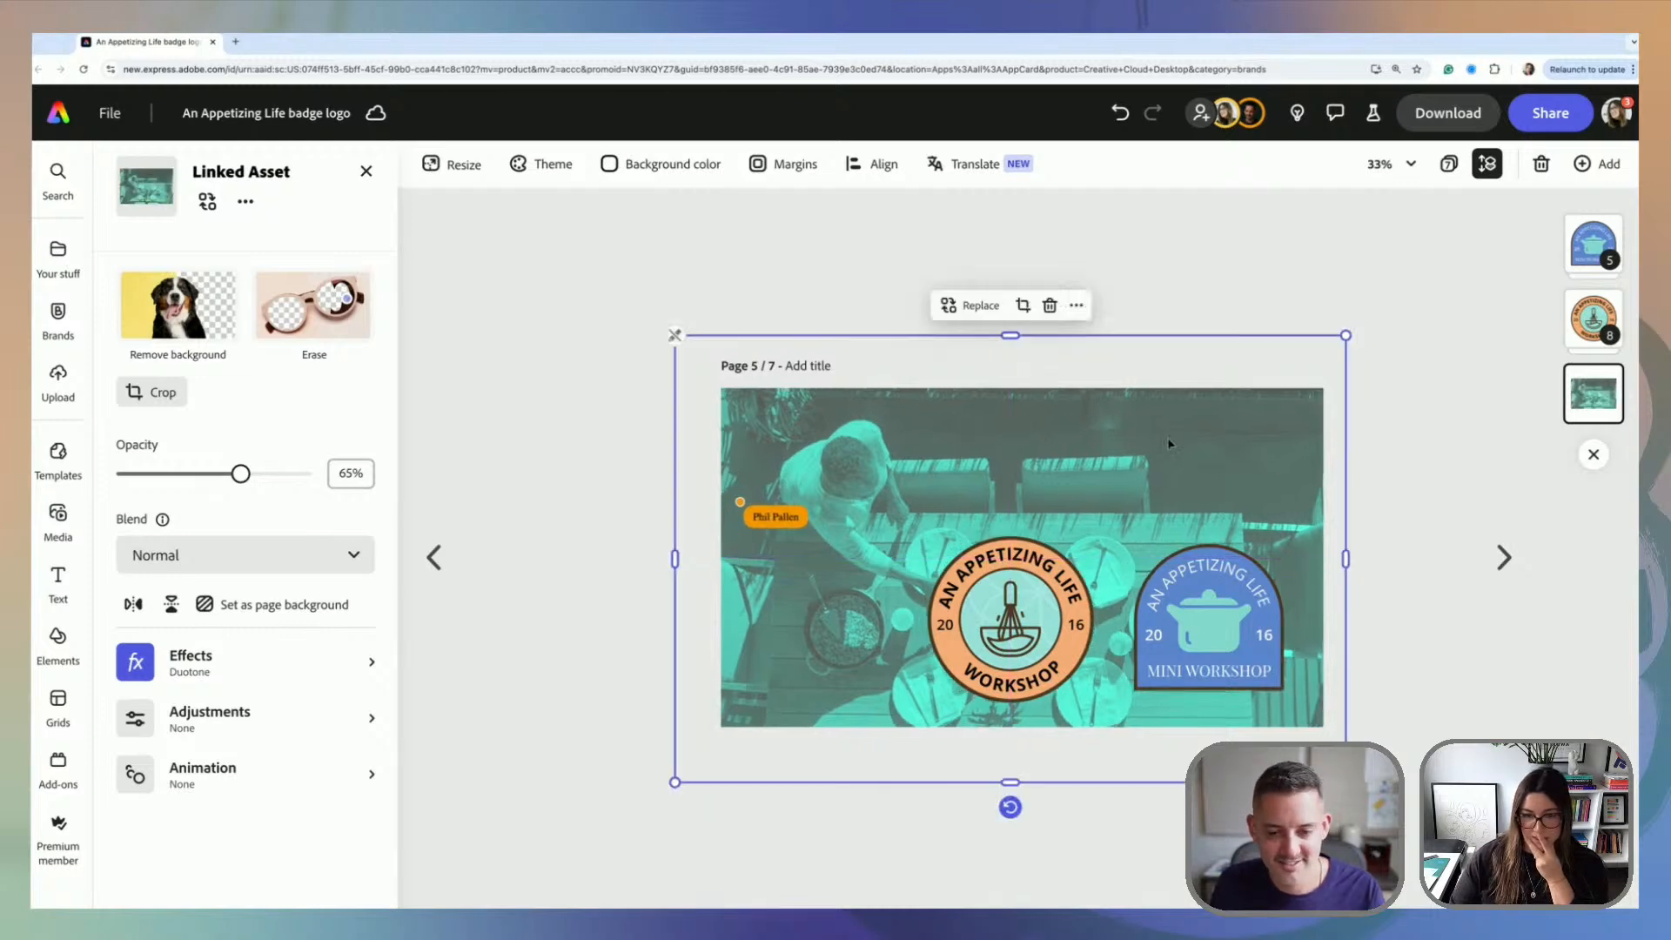
left_click(191, 670)
scroll(288, 659, "down", 5)
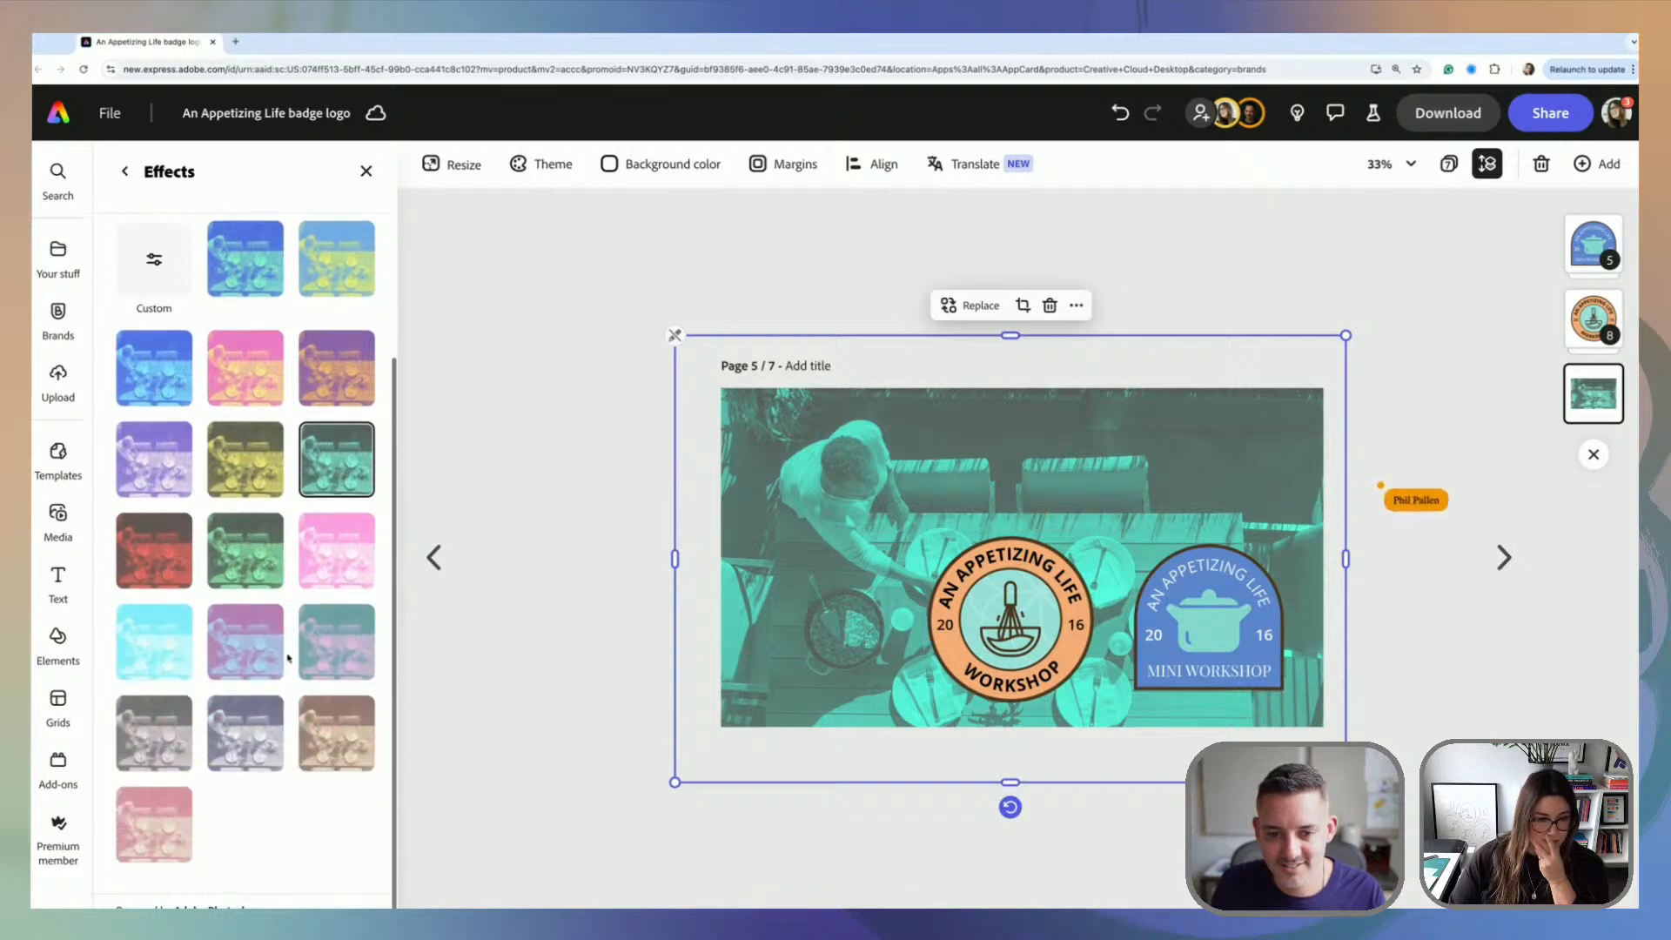
left_click(237, 747)
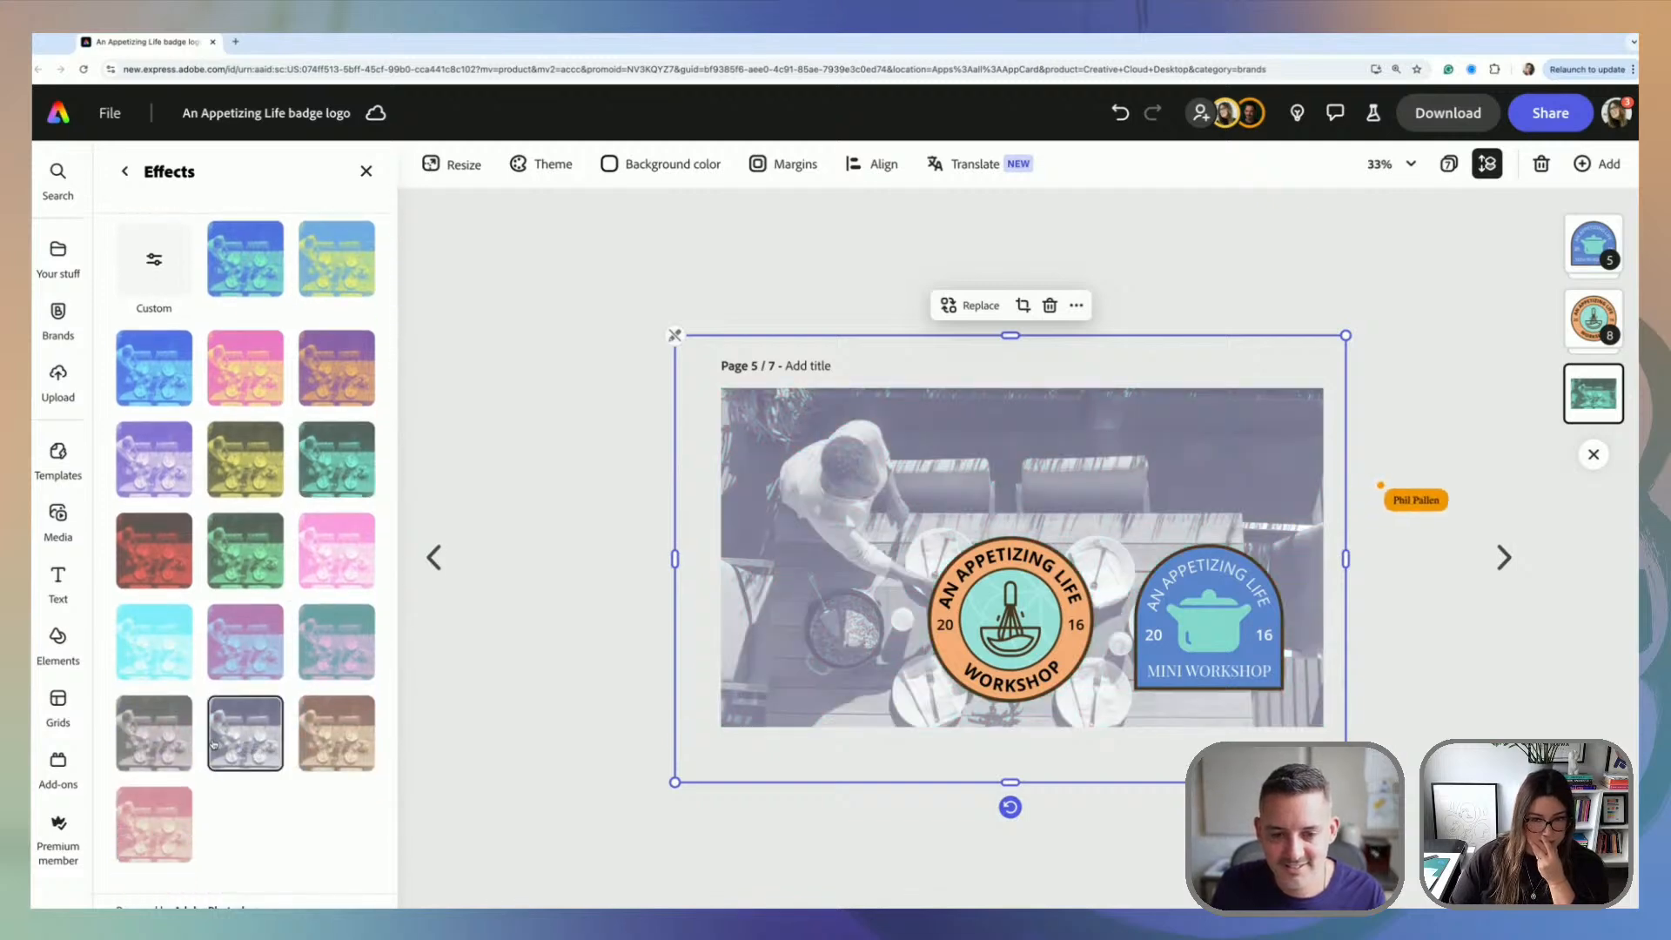
left_click(1428, 328)
Step: Nudge the circular and blue-arch badges slightly closer together on the background photo
left_click(1079, 646)
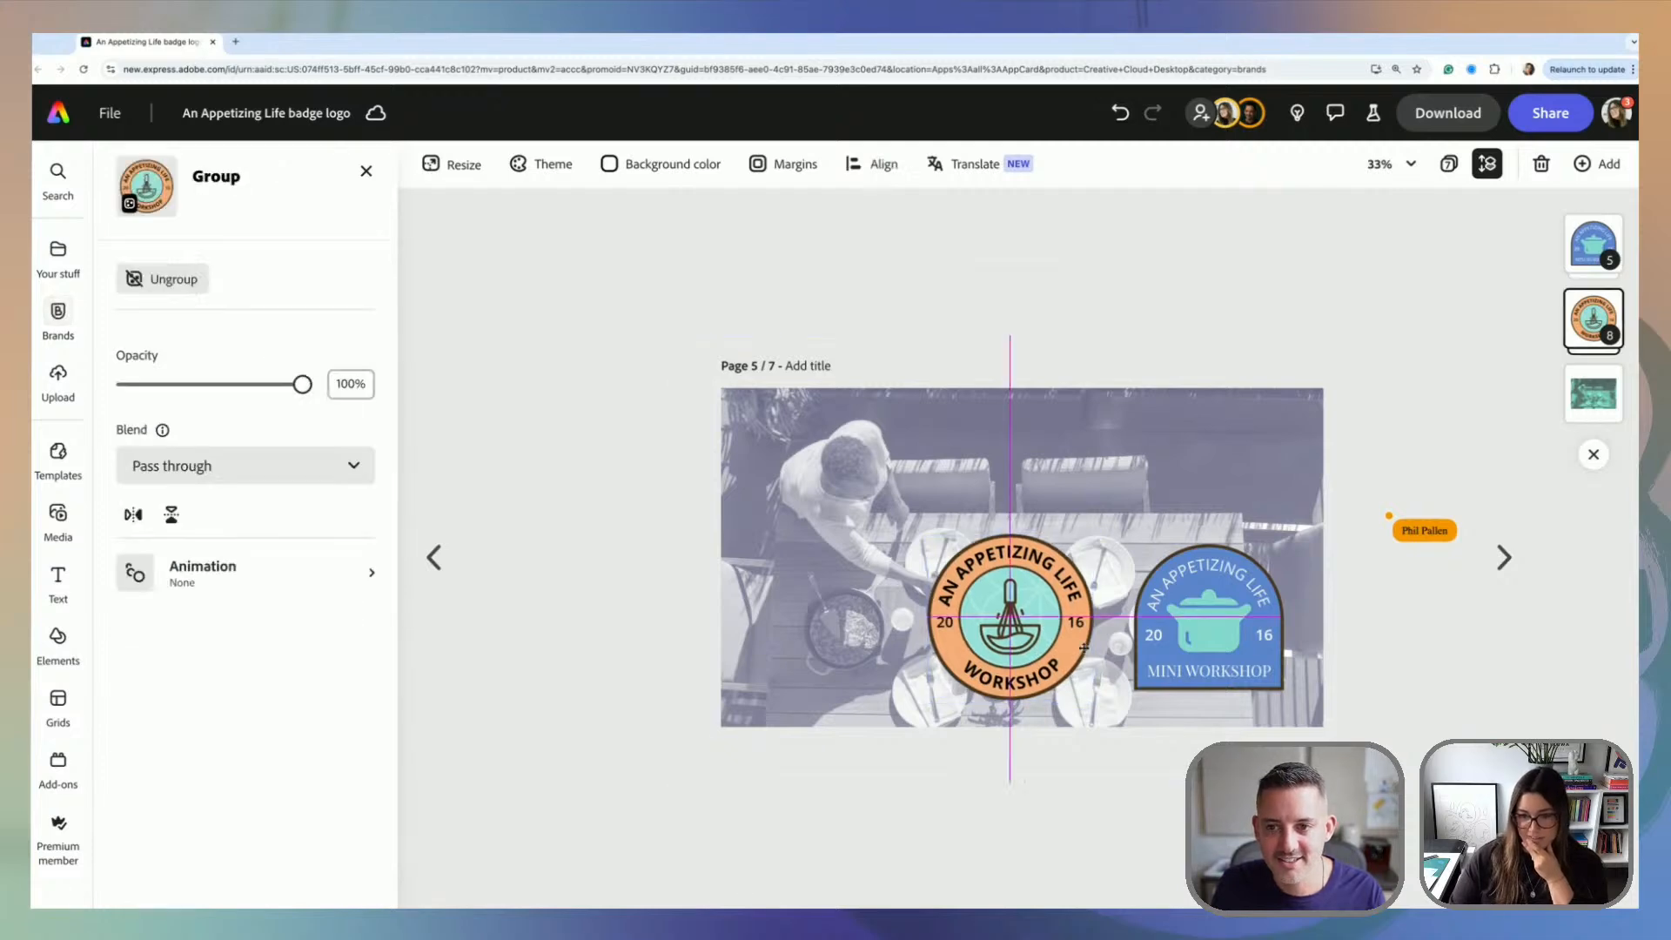
left_click_drag(1232, 664, 1220, 667)
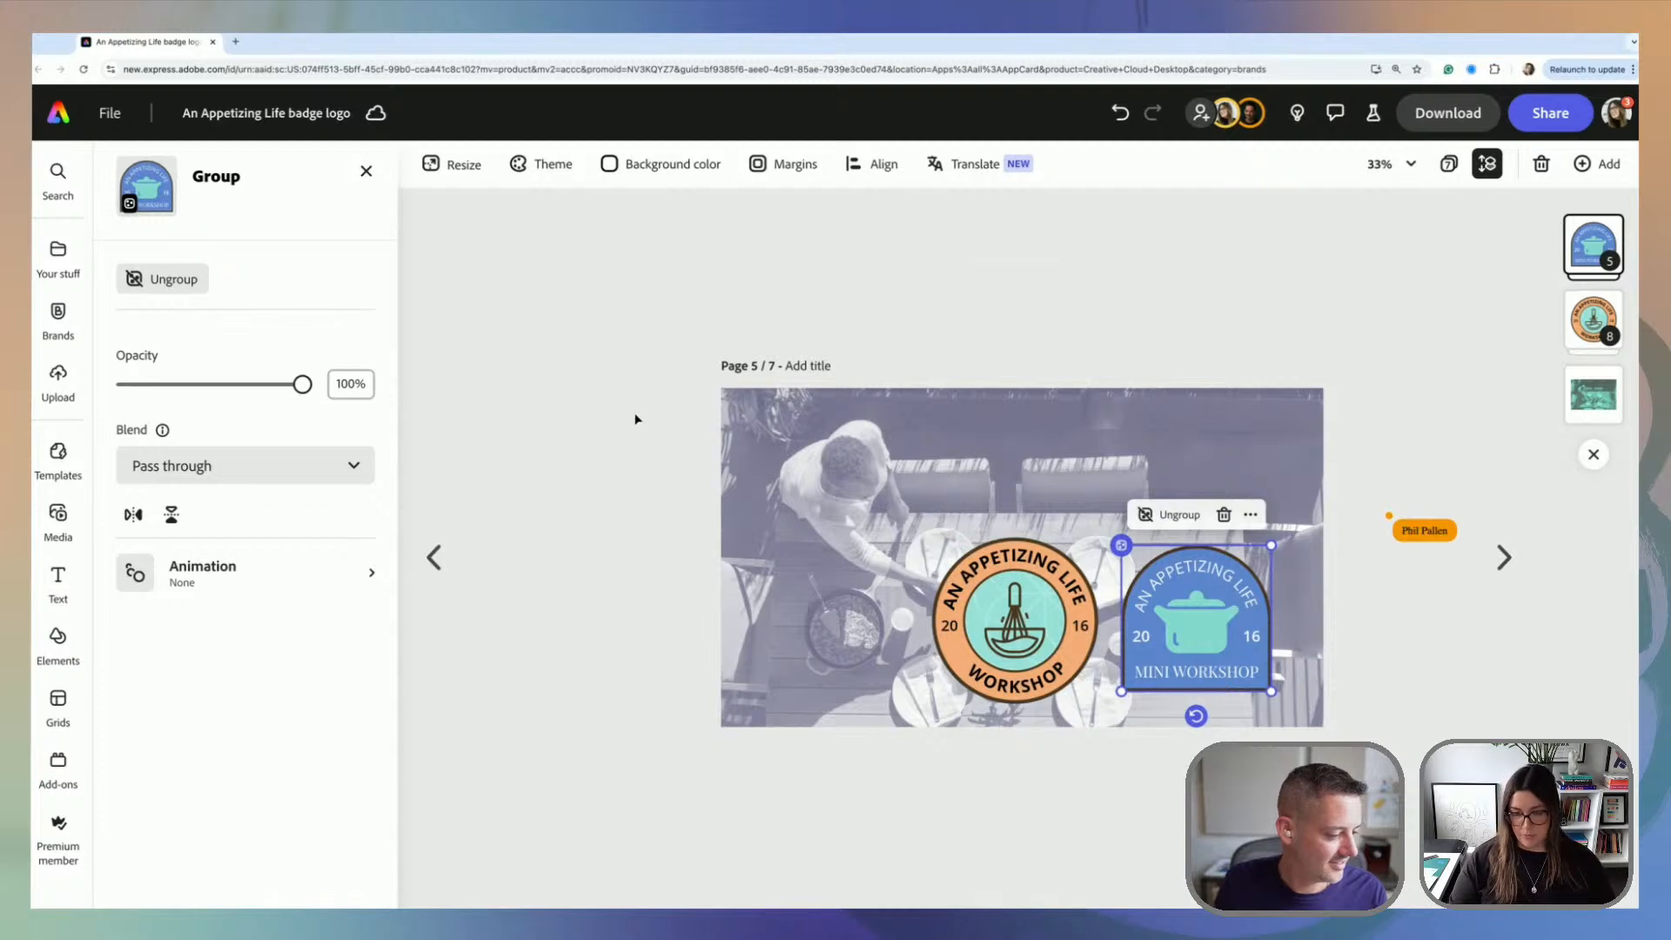
key("super+equal")
key("super+equal")
key("super+minus")
key("super+minus")
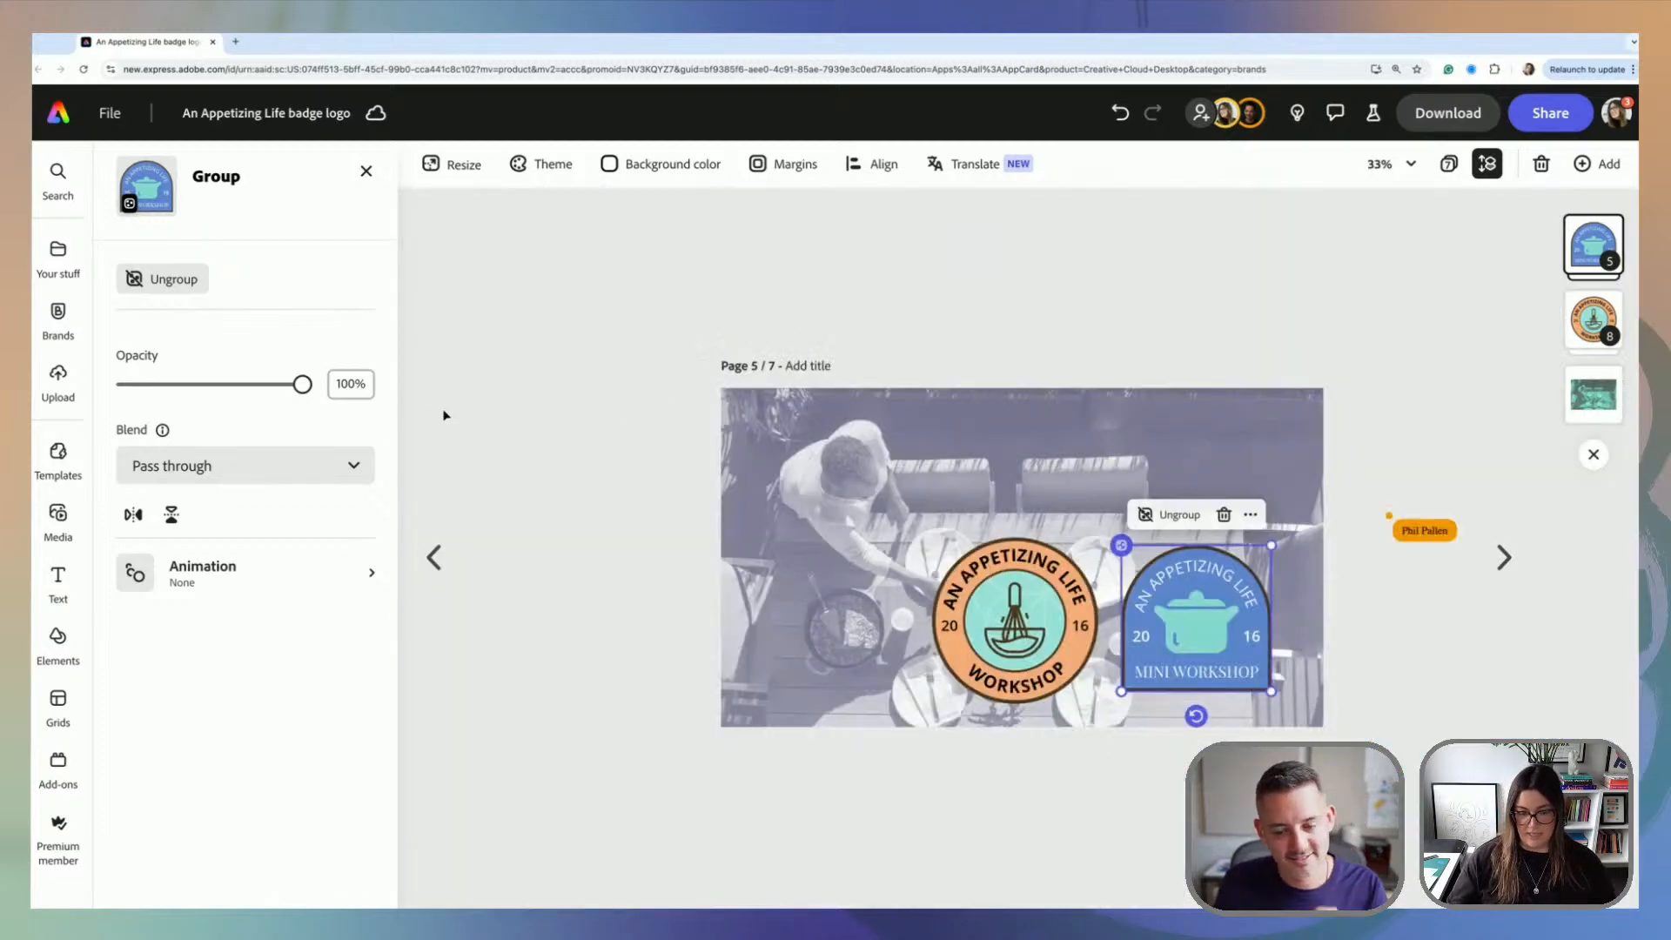
left_click(366, 171)
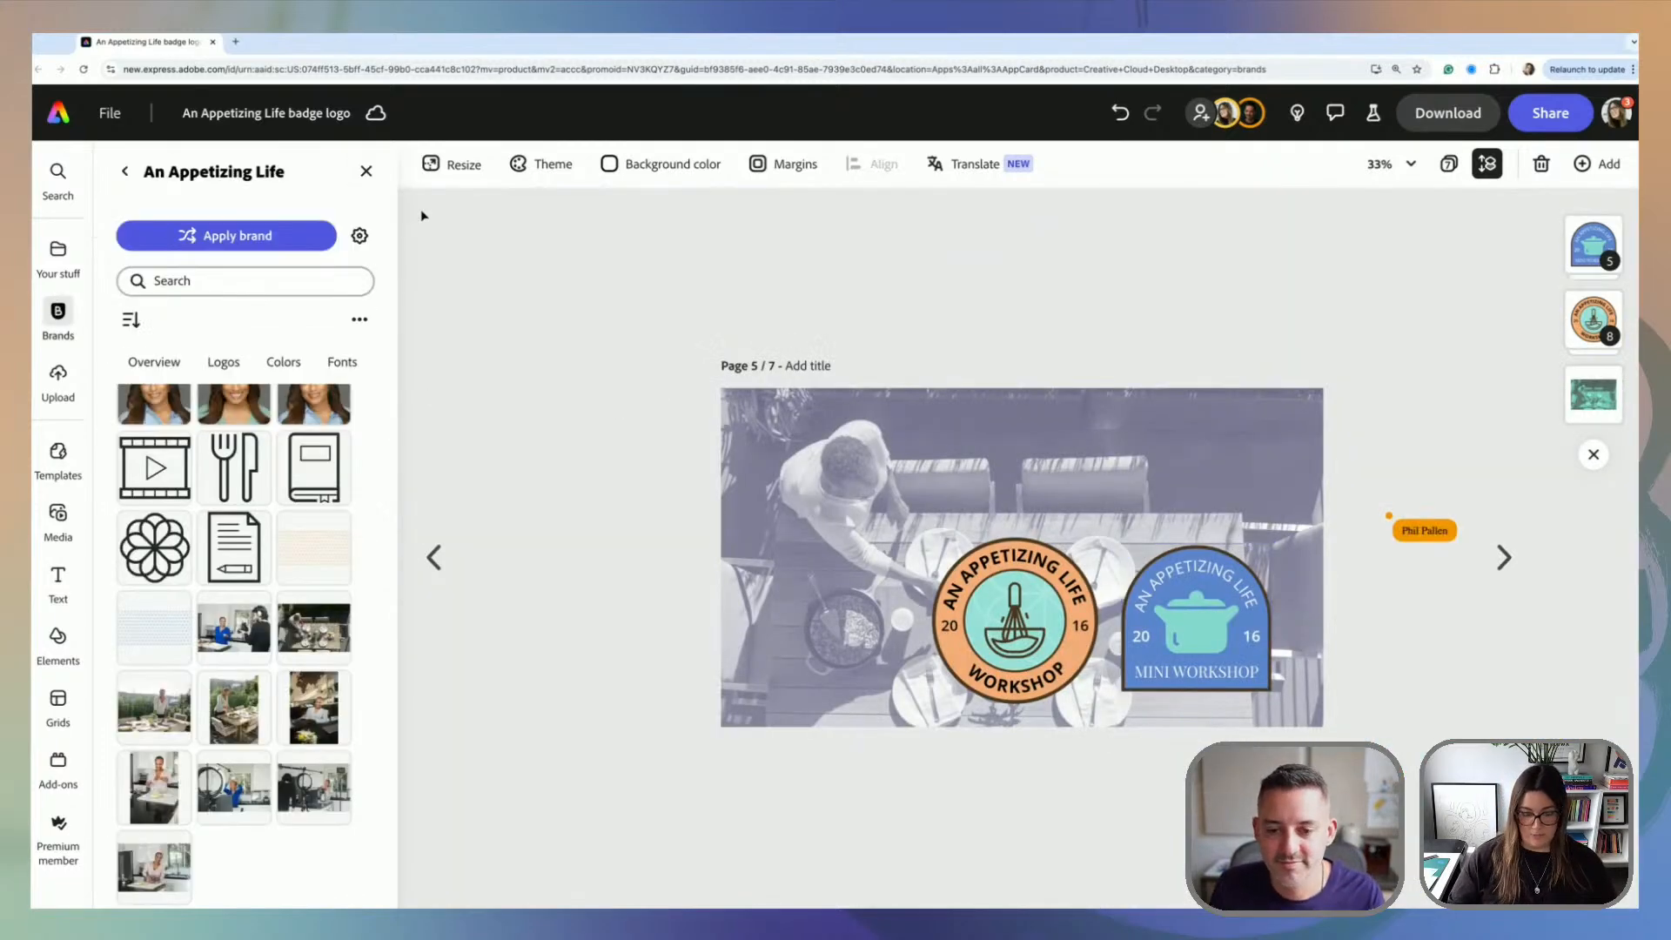
Step: Set the curved AN APPETIZING LIFE text in the blue-arch badge to the Bold weight
key("super+equal")
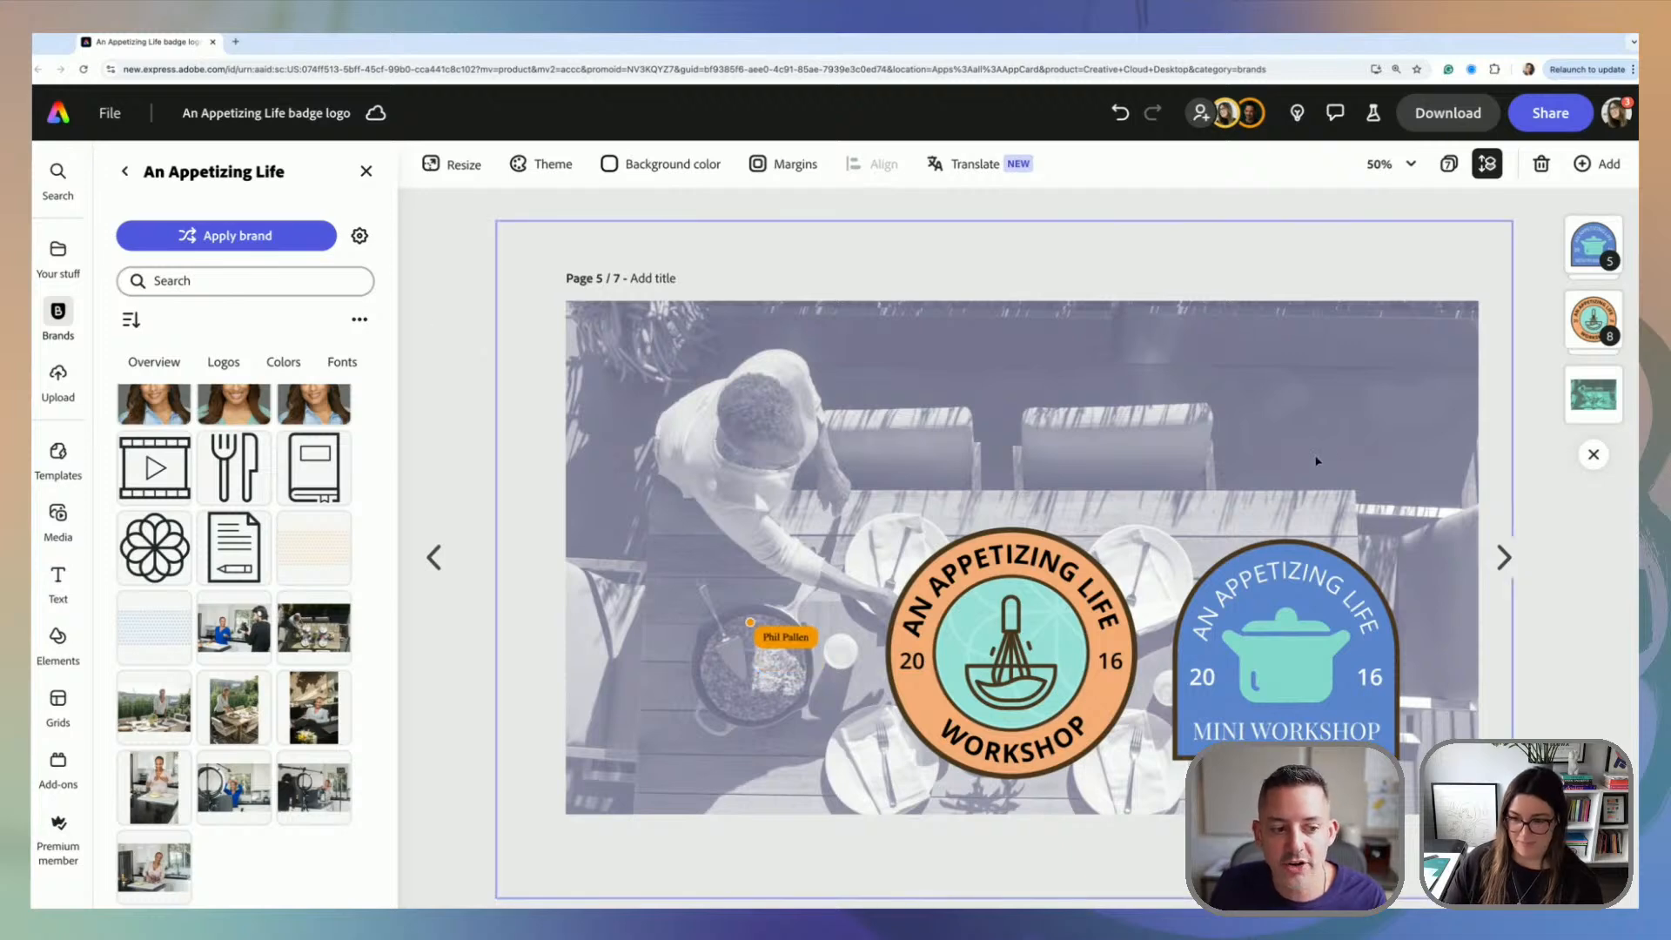
left_click(1572, 258)
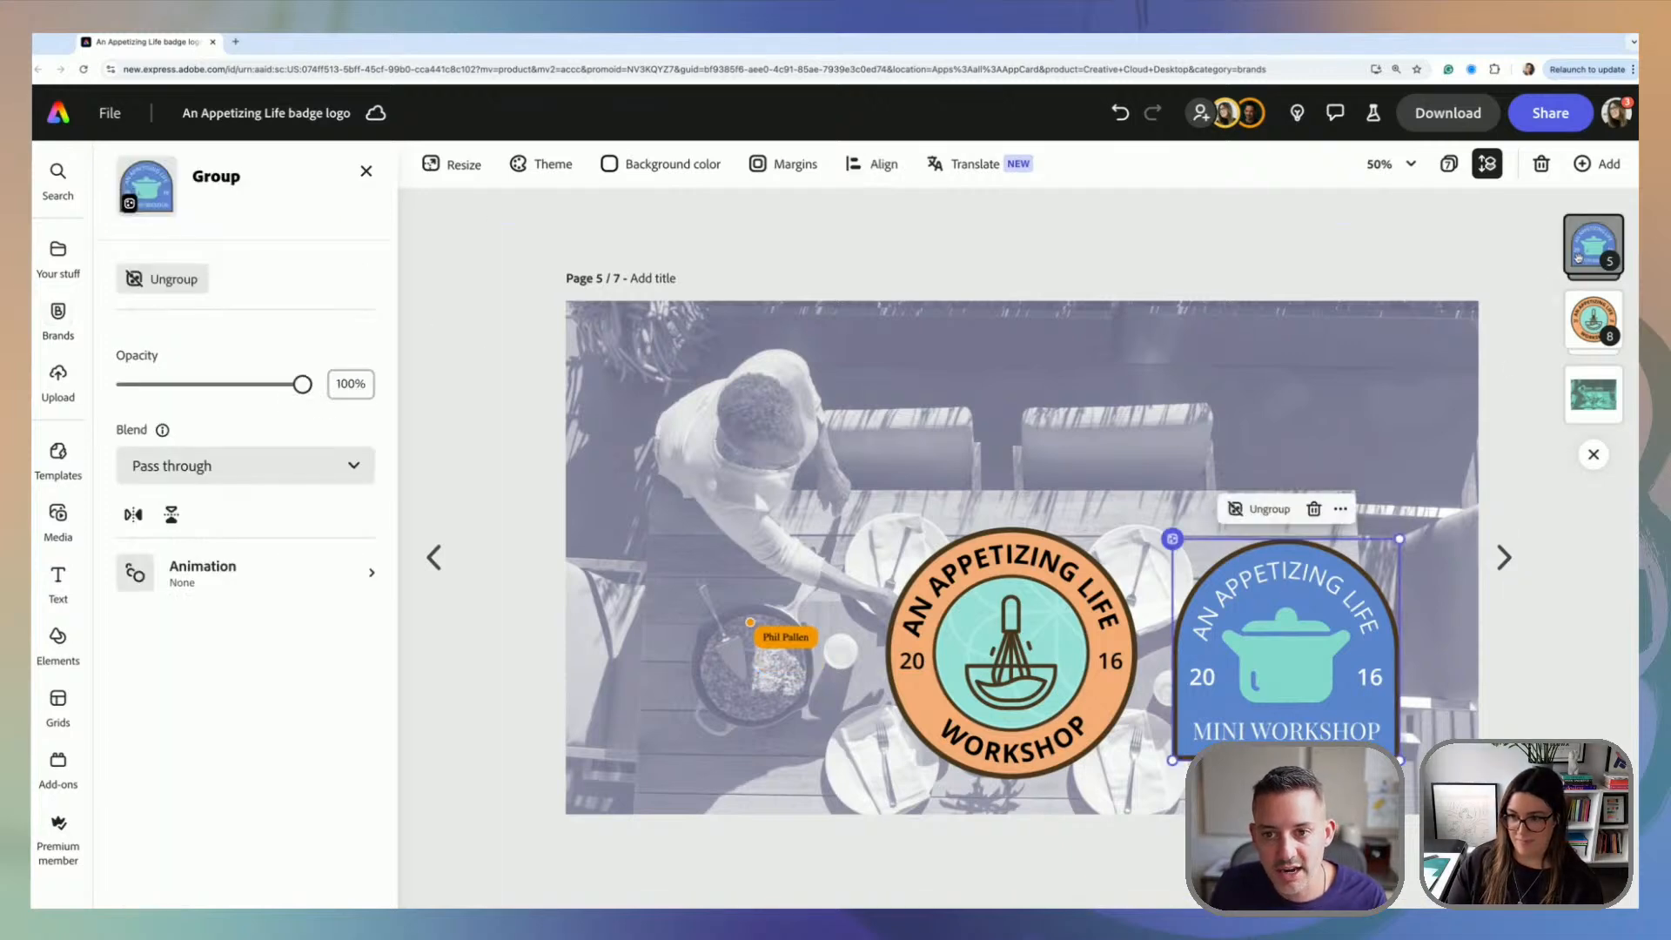
left_click(1582, 254)
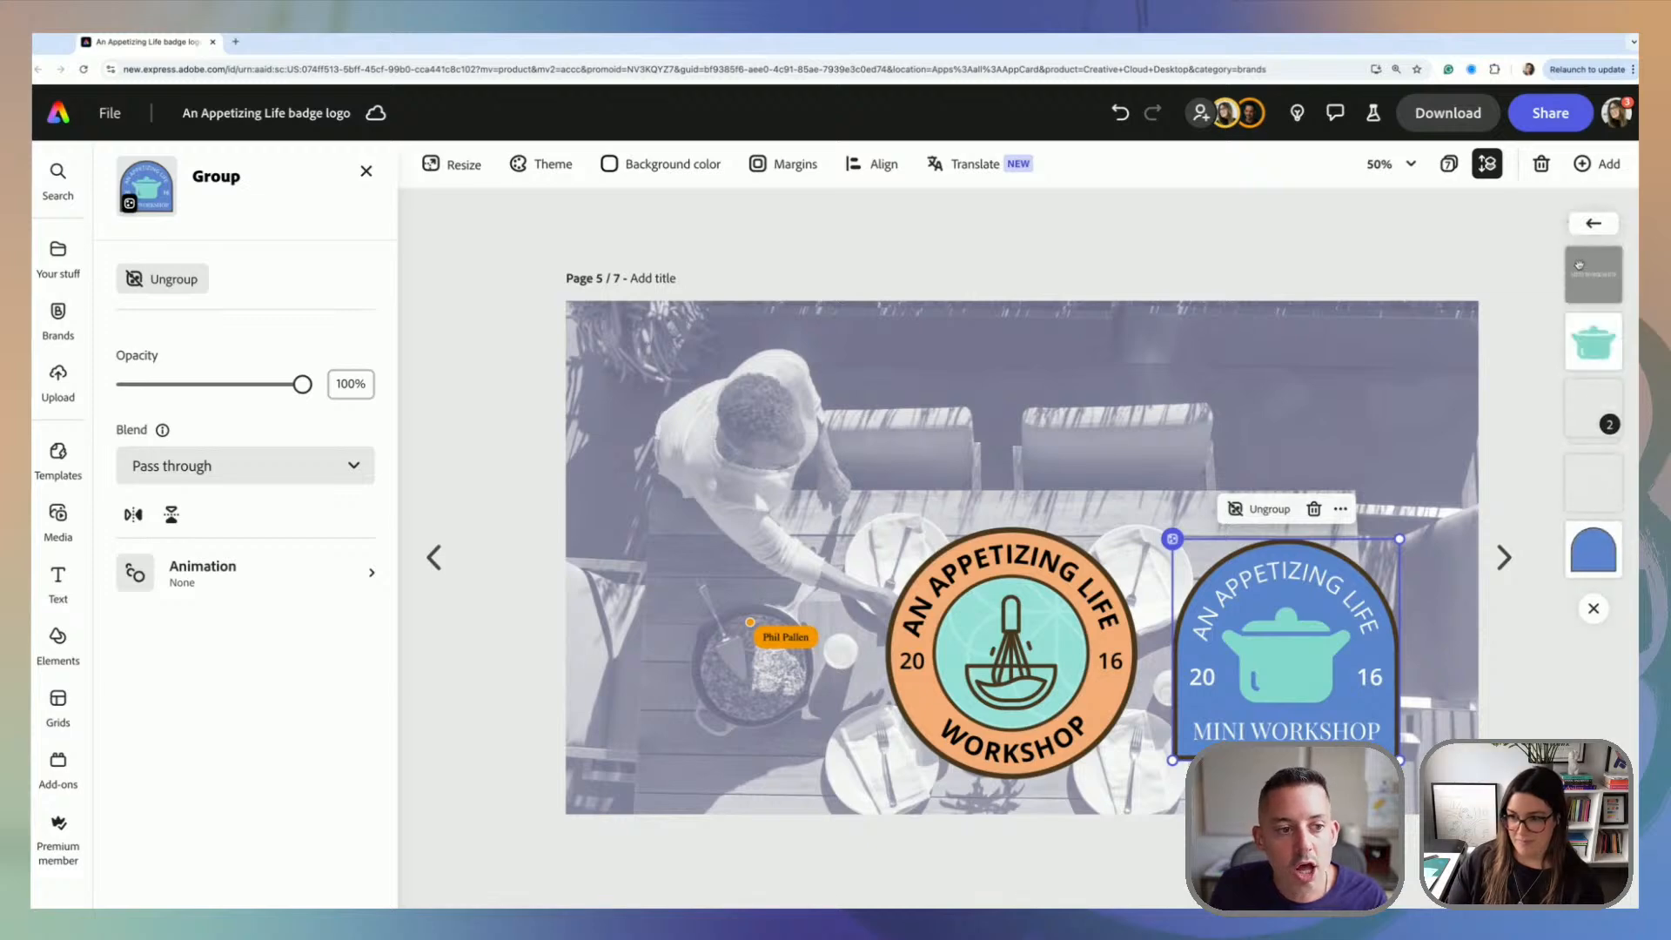
left_click(1580, 480)
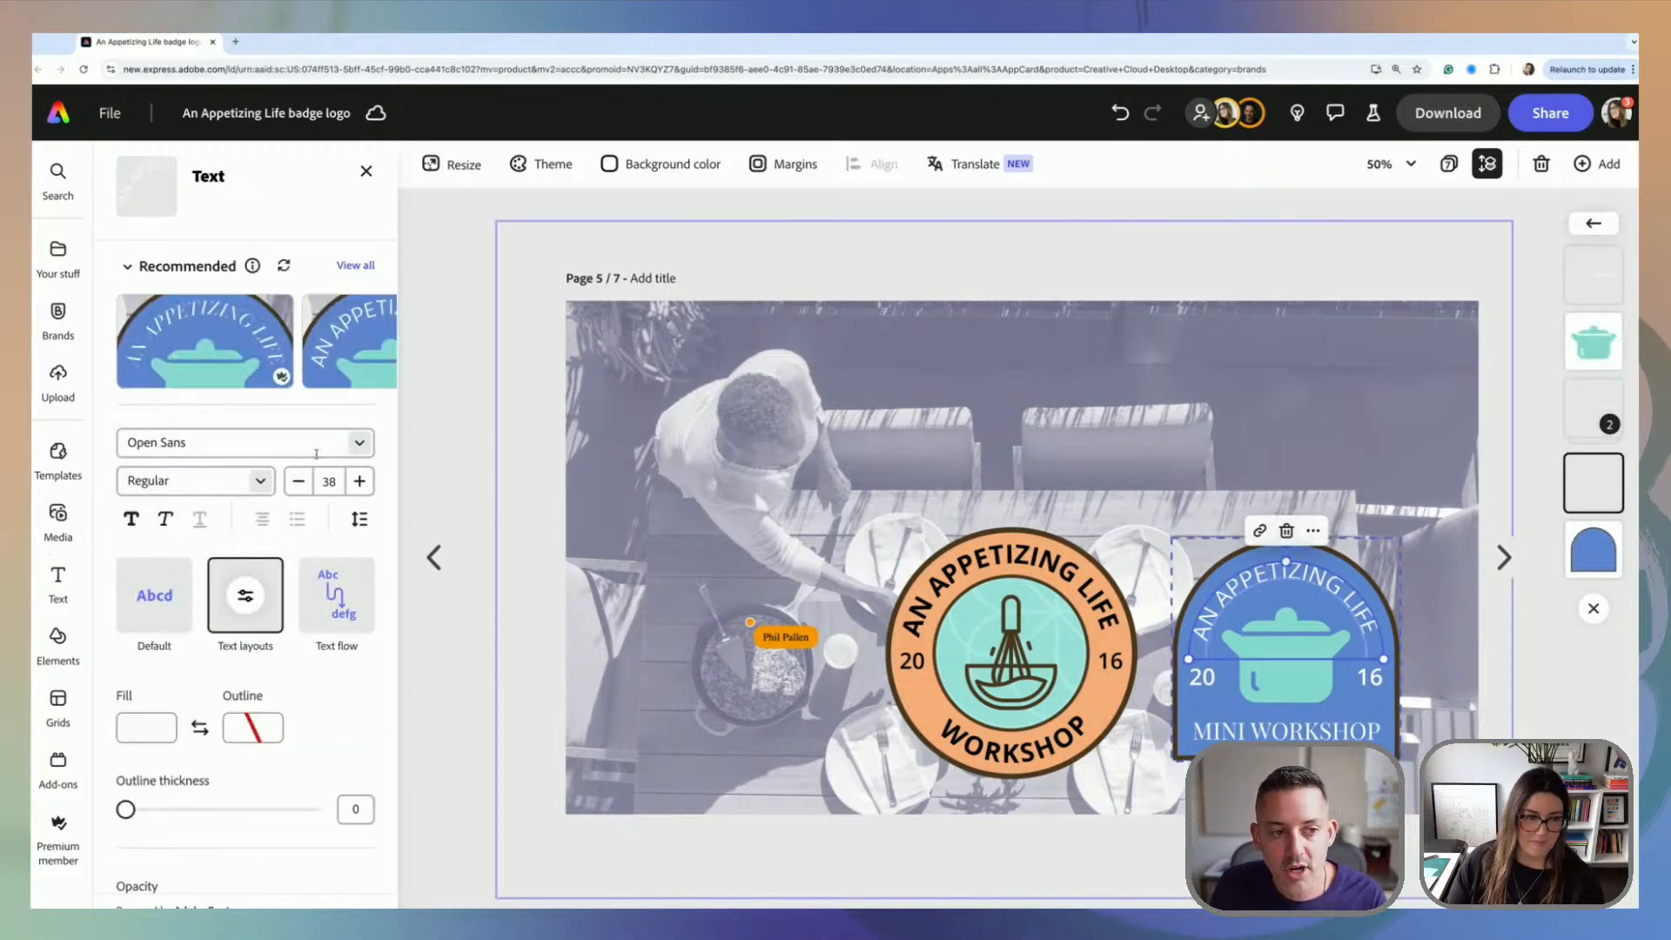
left_click(174, 481)
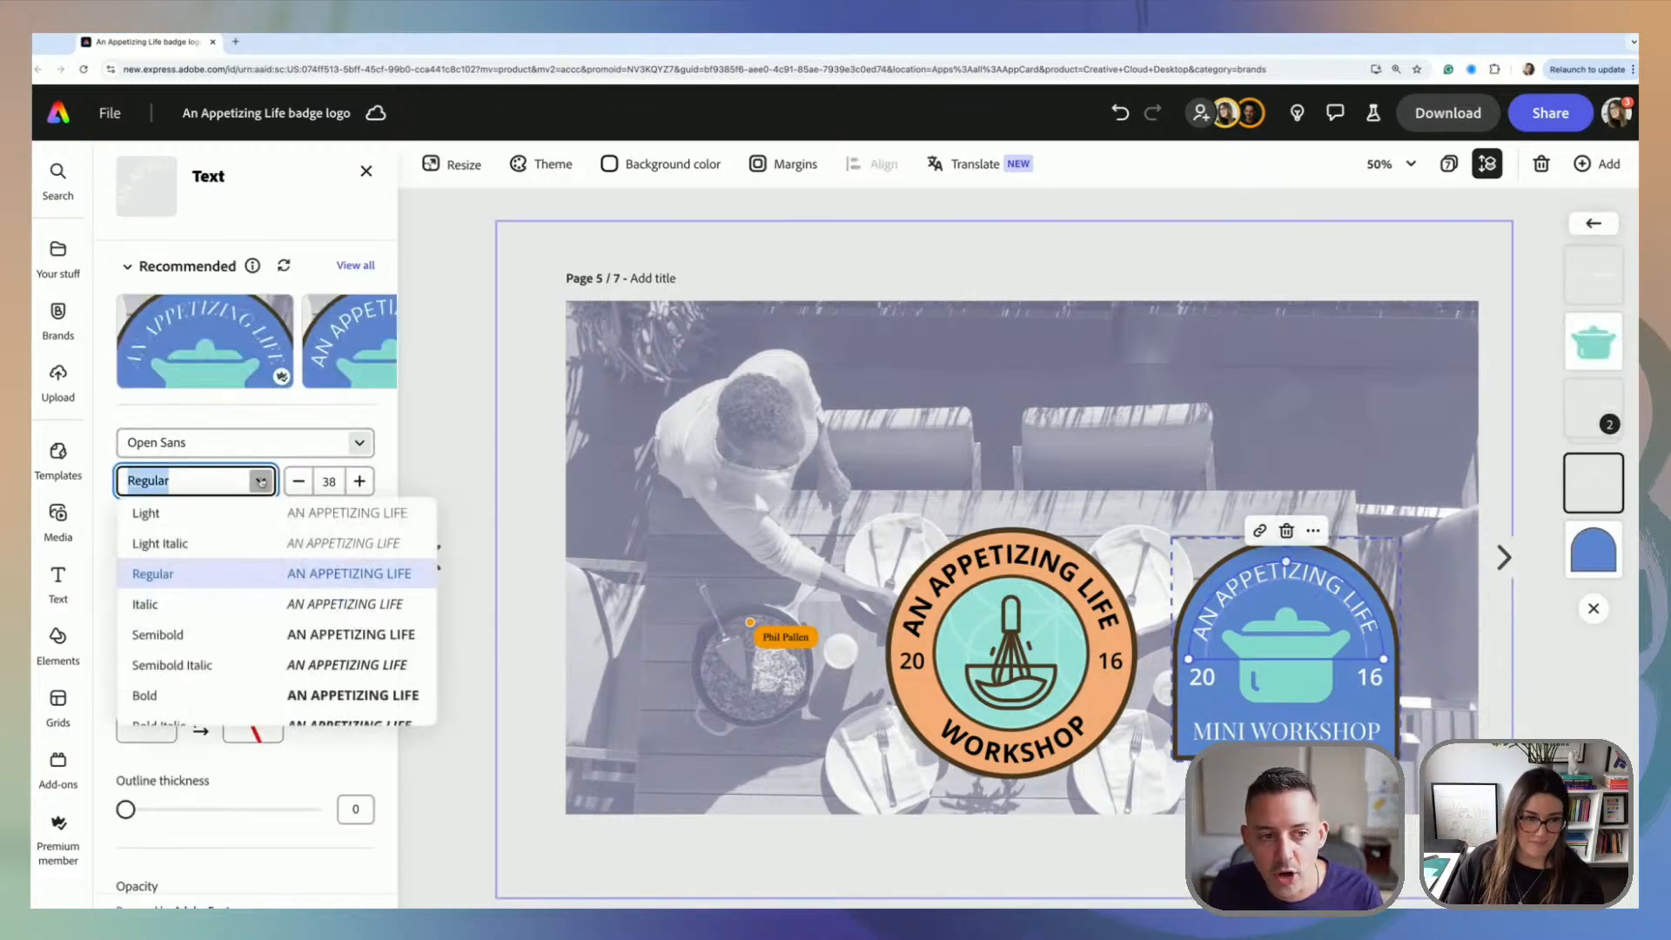
left_click(209, 693)
left_click(423, 232)
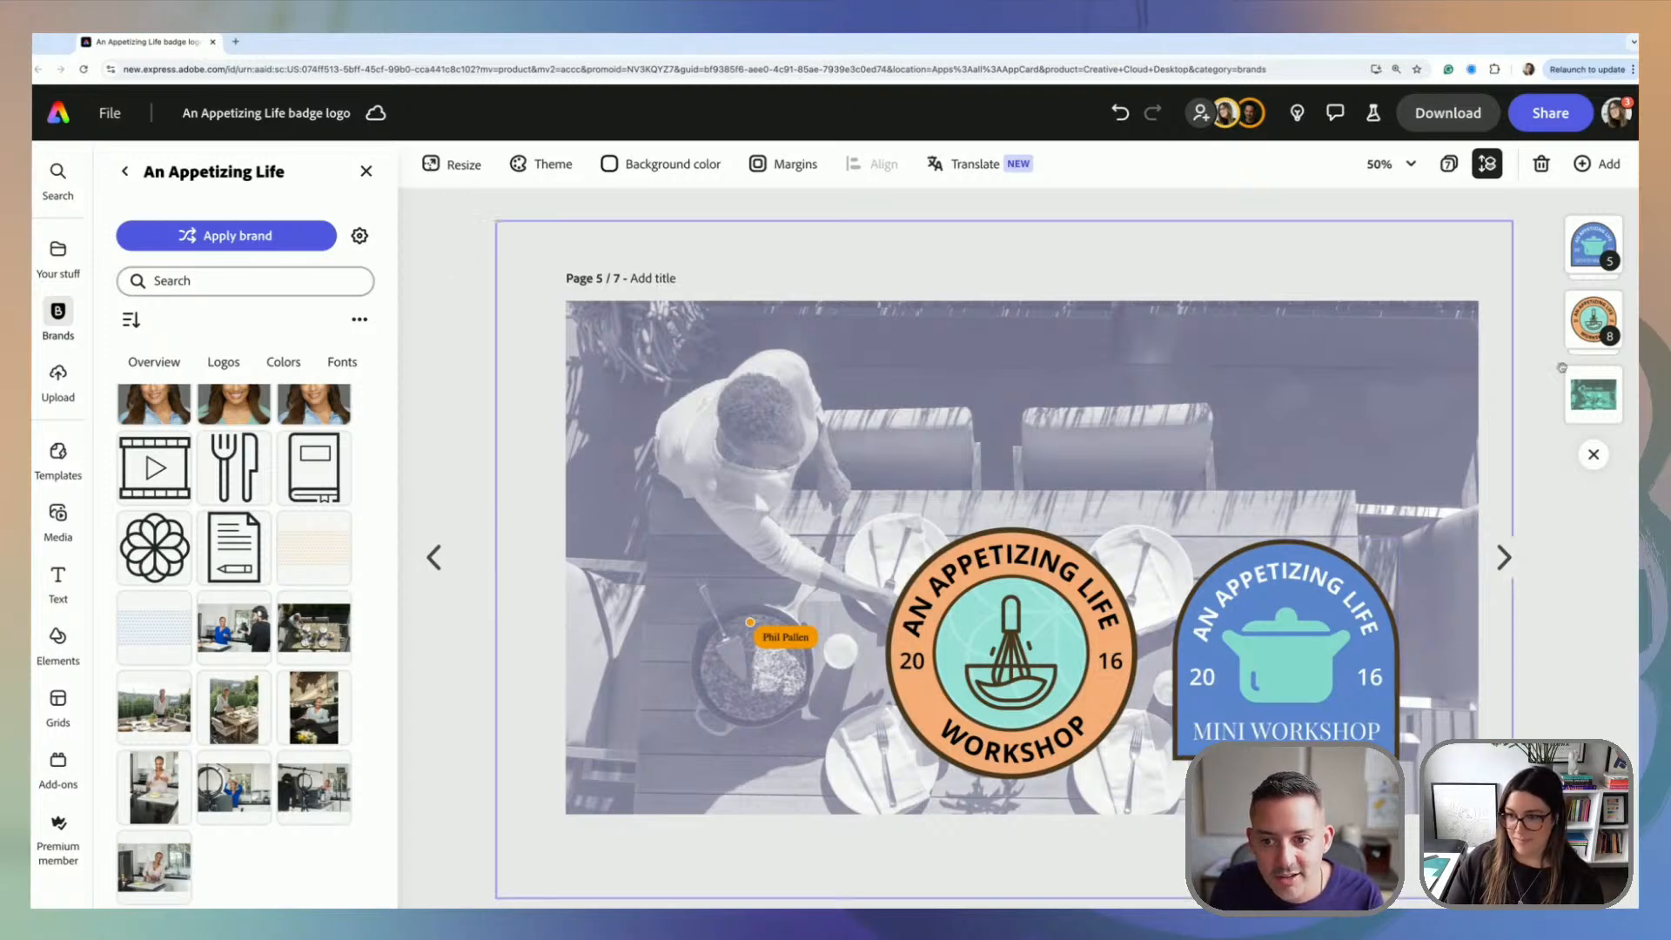
Step: Set the MINI WORKSHOP text in the blue-arch badge to Bold, shrink it to size 35 and recenter it
left_click(1269, 738)
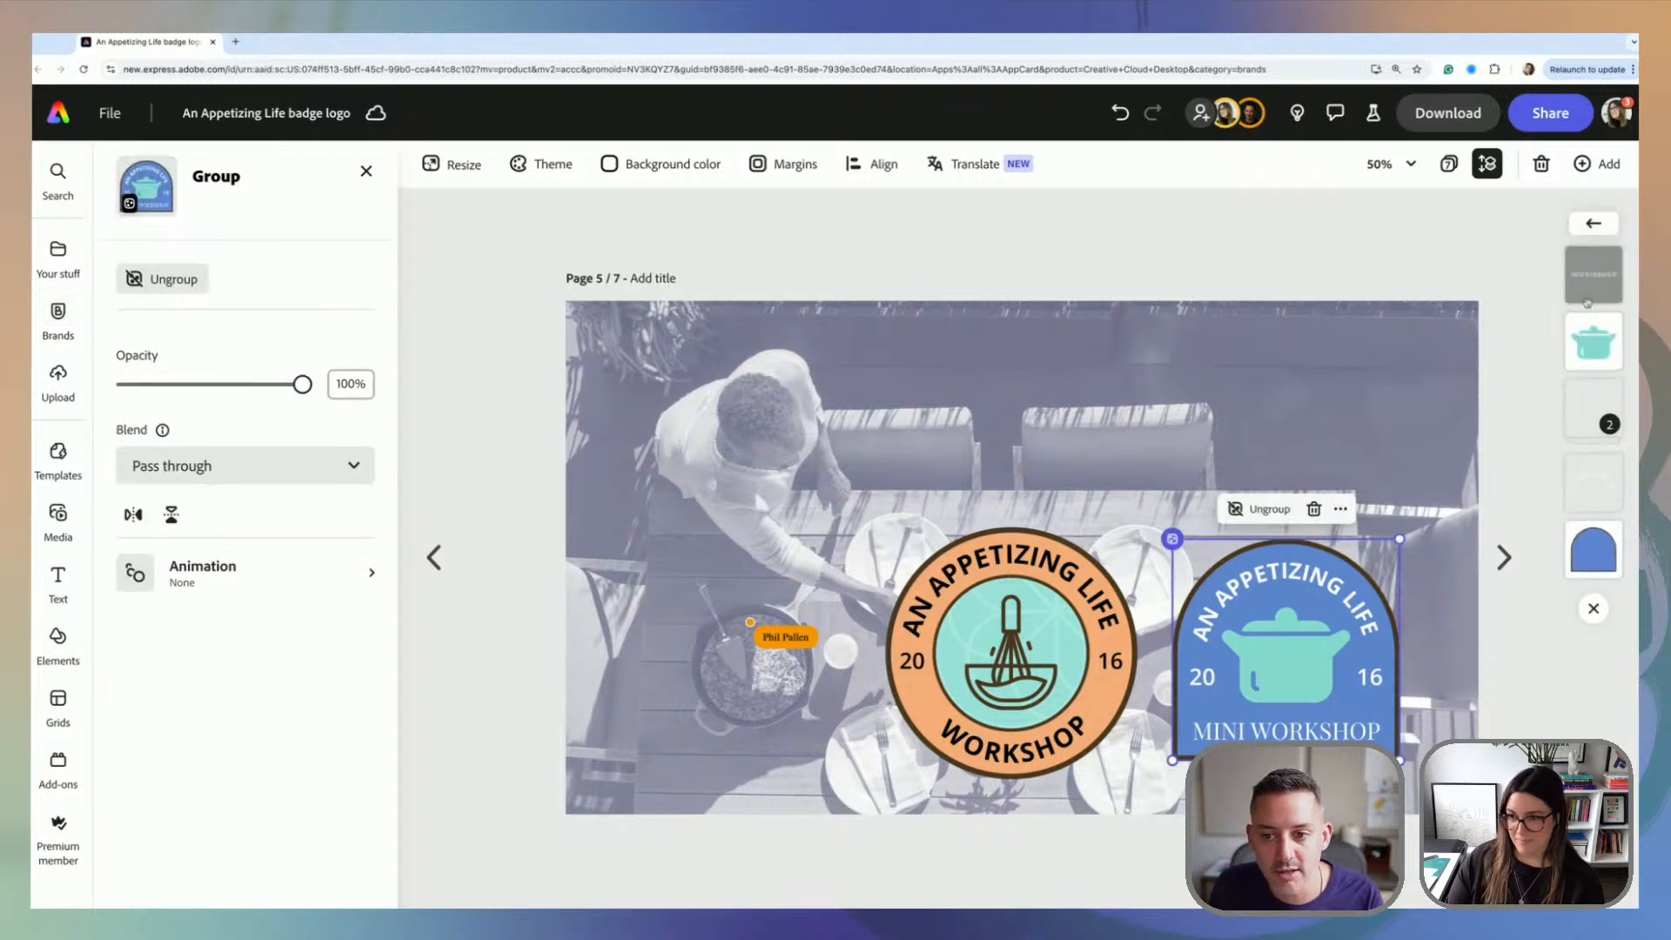
left_click(1585, 287)
left_click(228, 485)
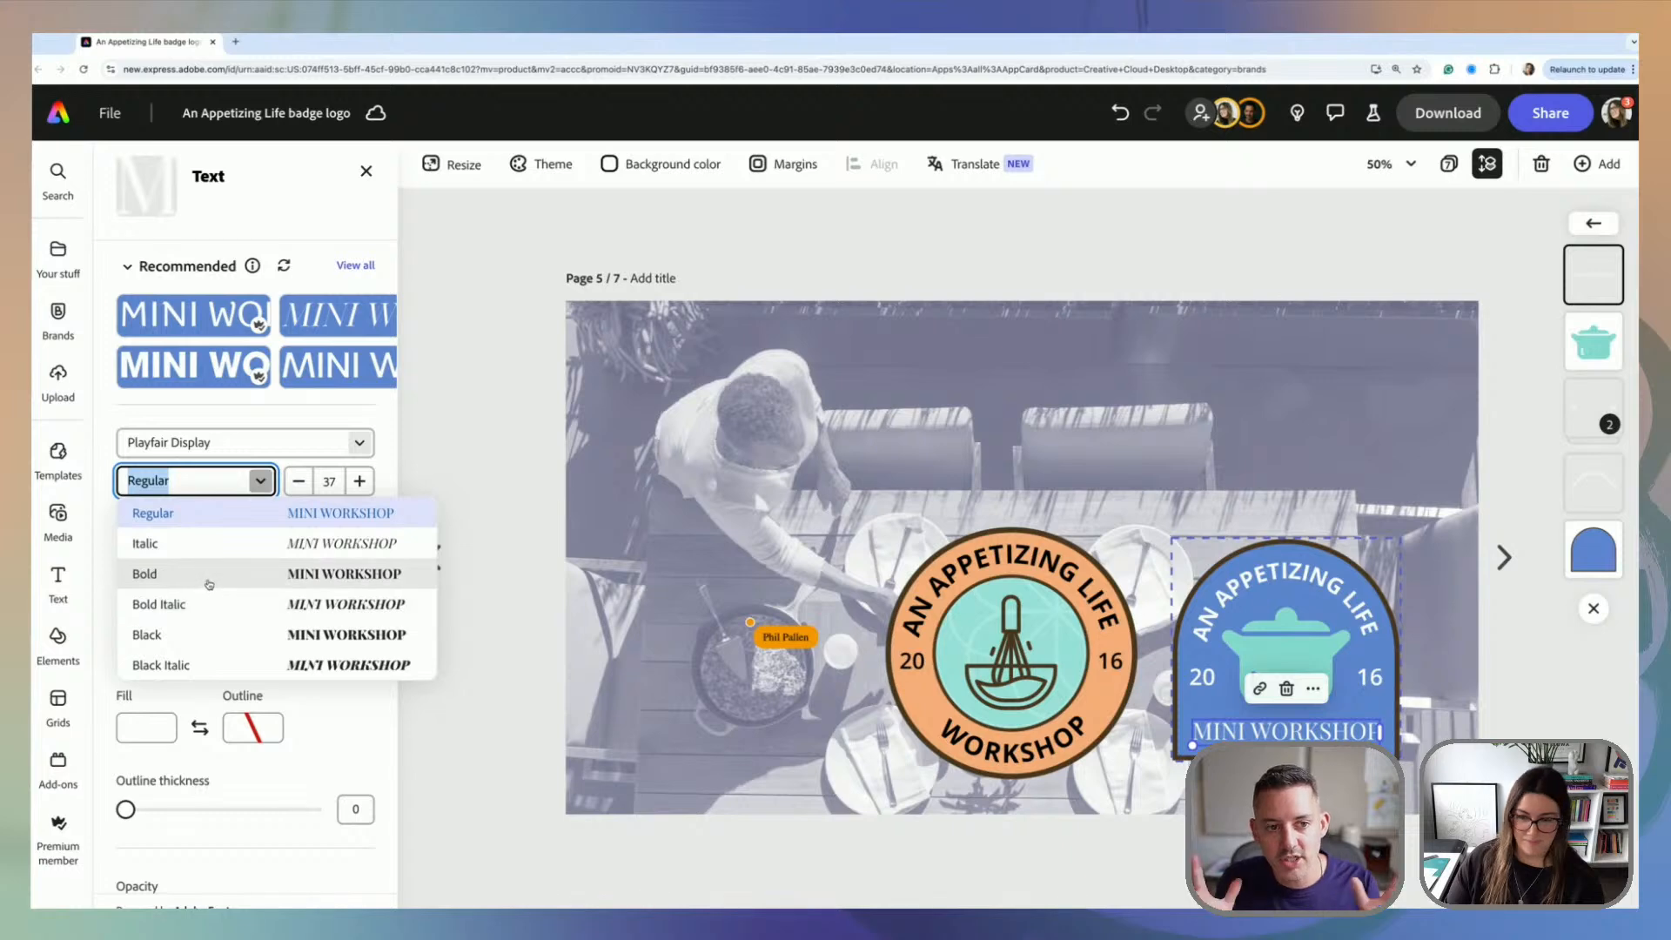
left_click(206, 573)
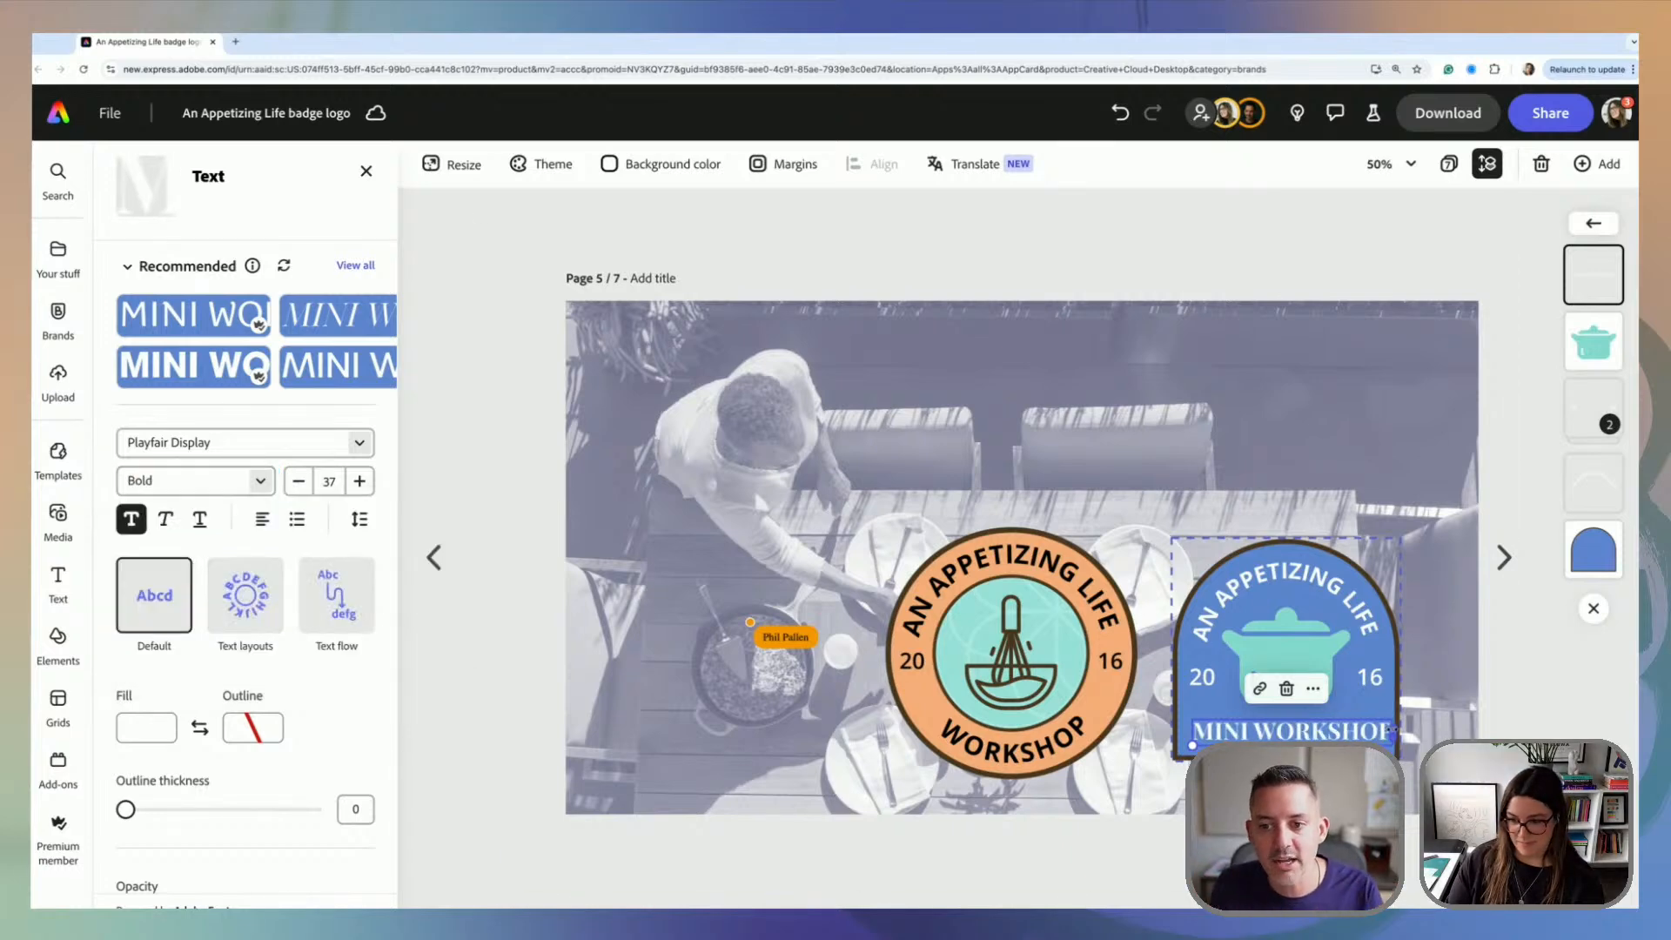
left_click_drag(1192, 746, 1195, 746)
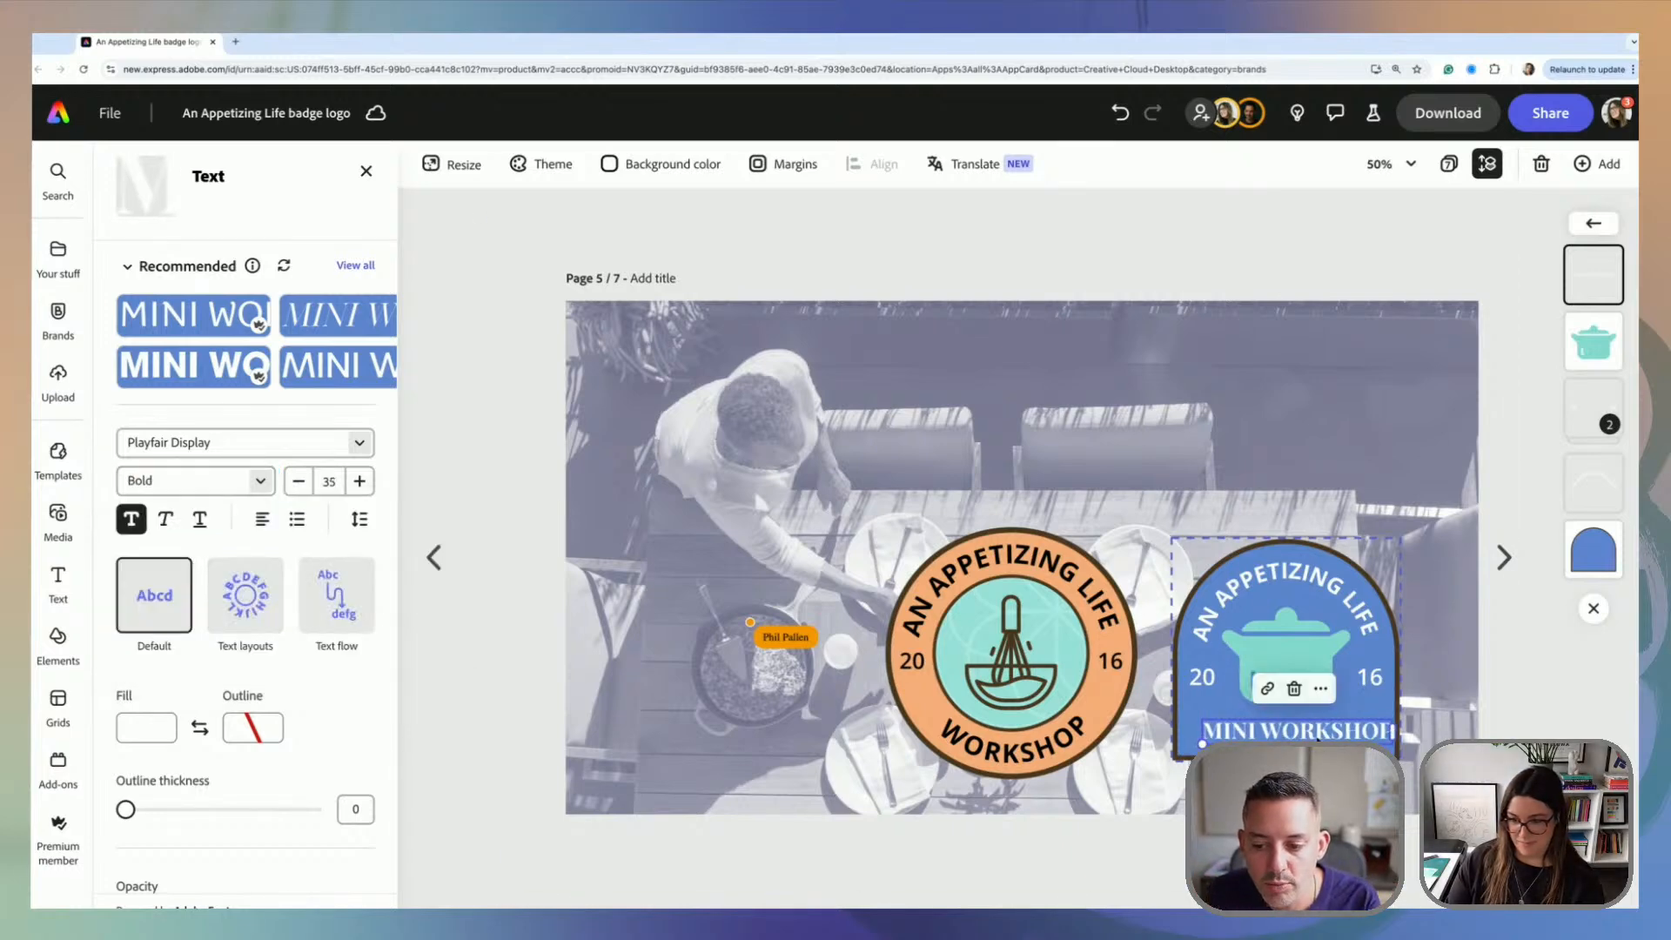
left_click_drag(1327, 732, 1332, 732)
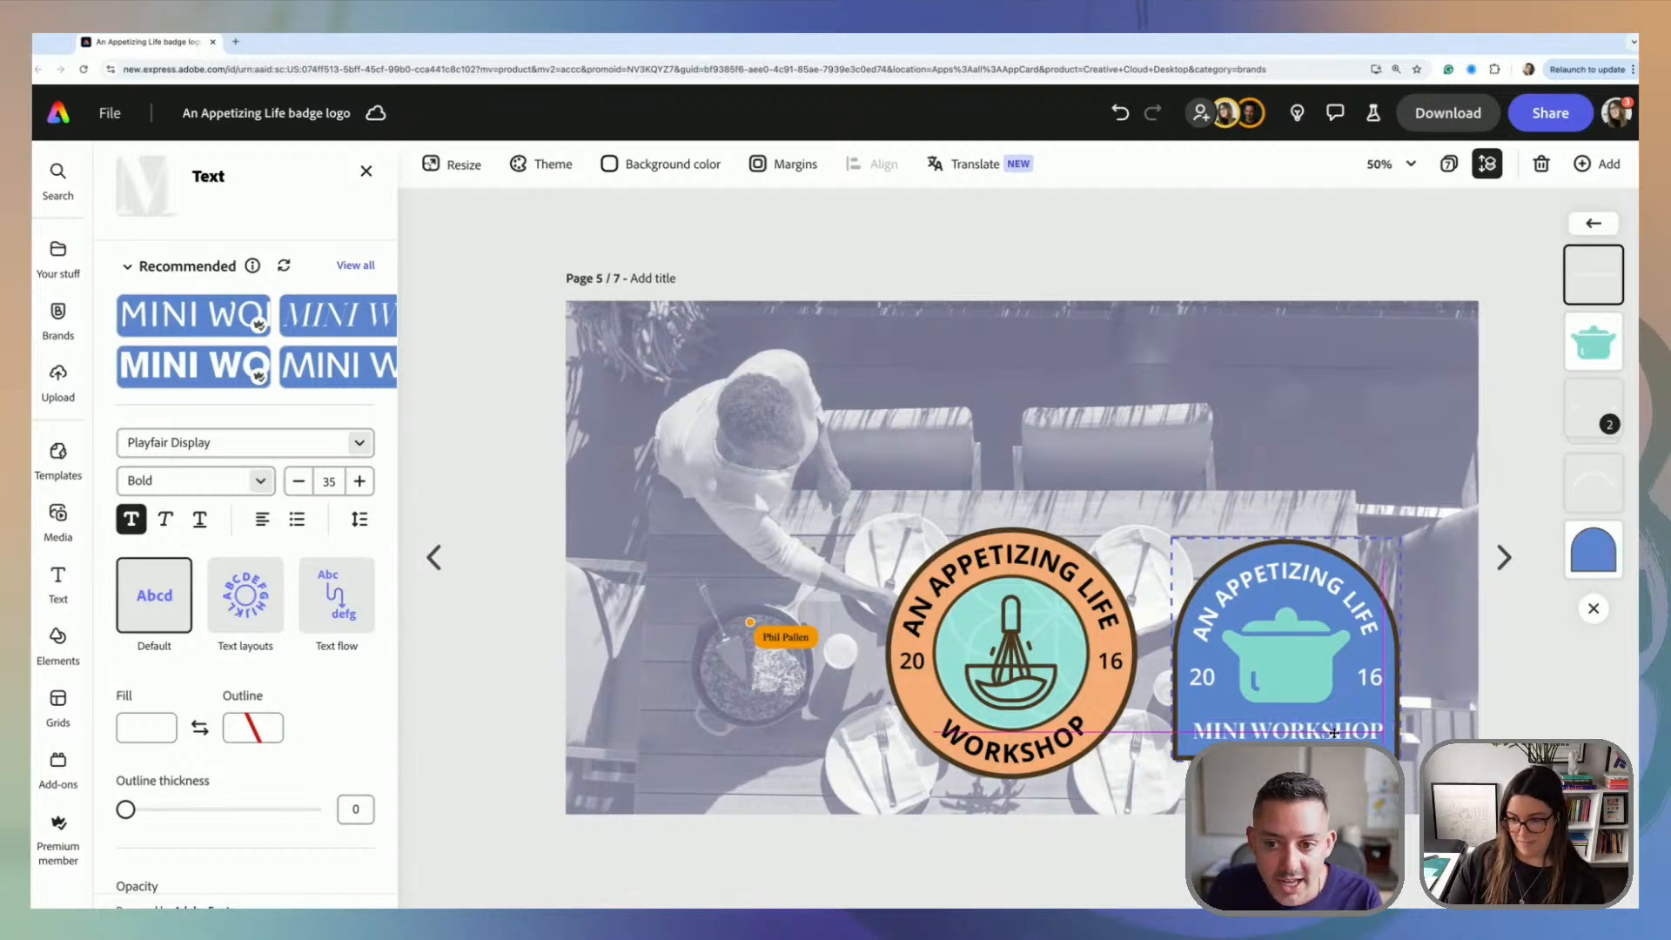
left_click_drag(1333, 733, 1332, 733)
left_click(511, 251)
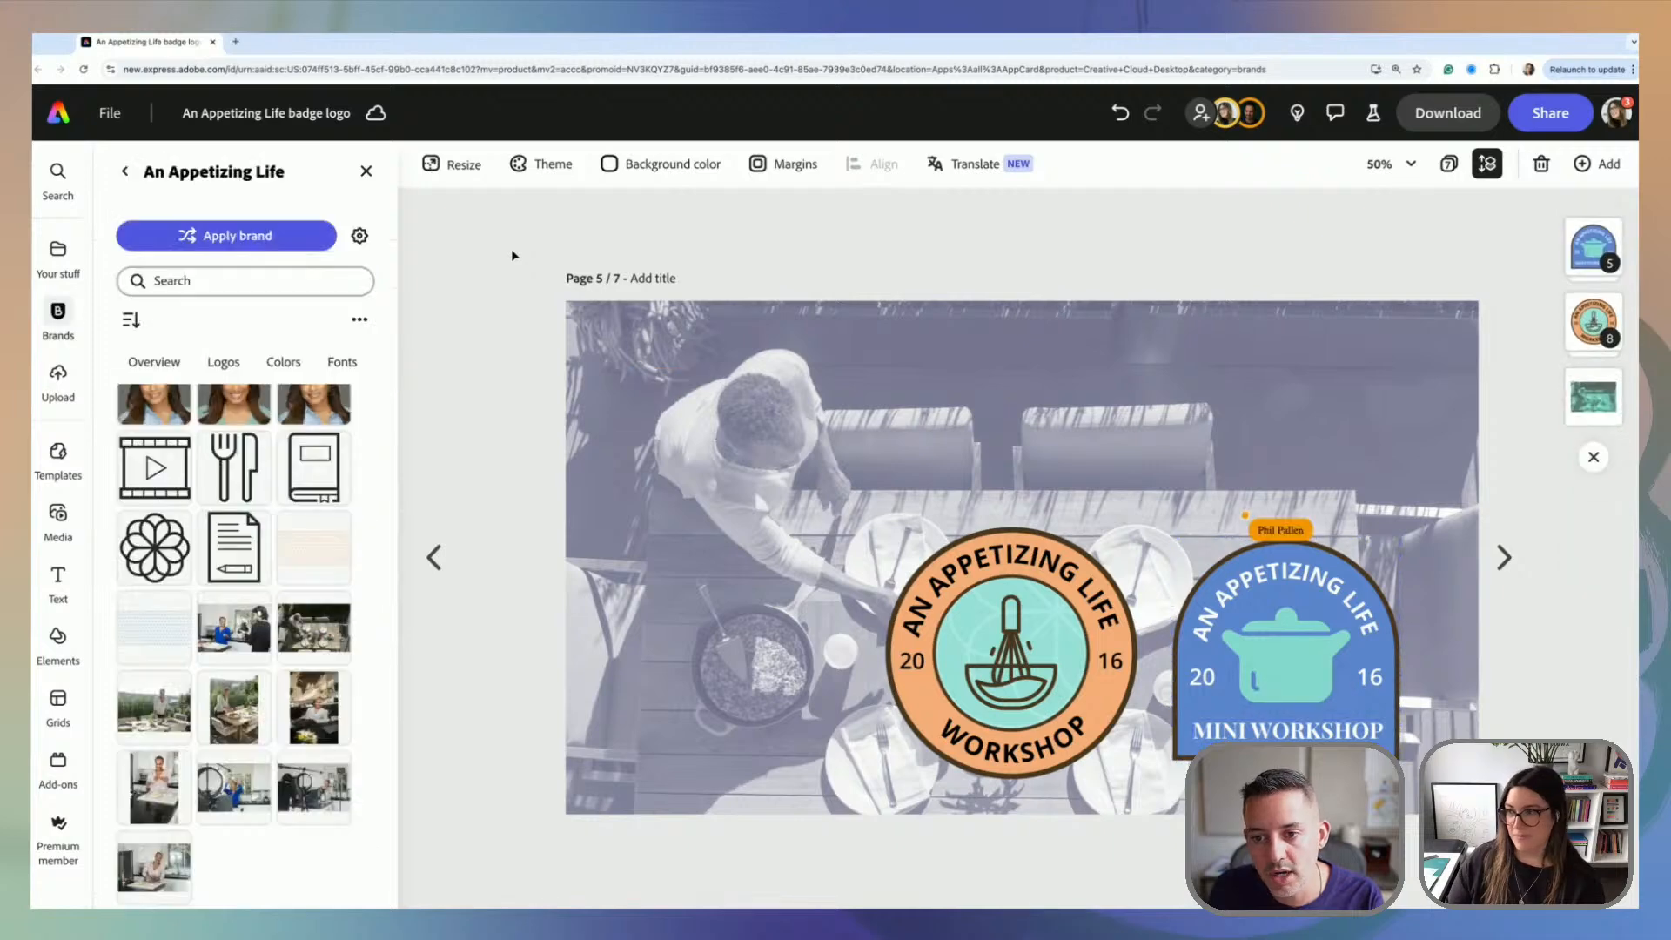